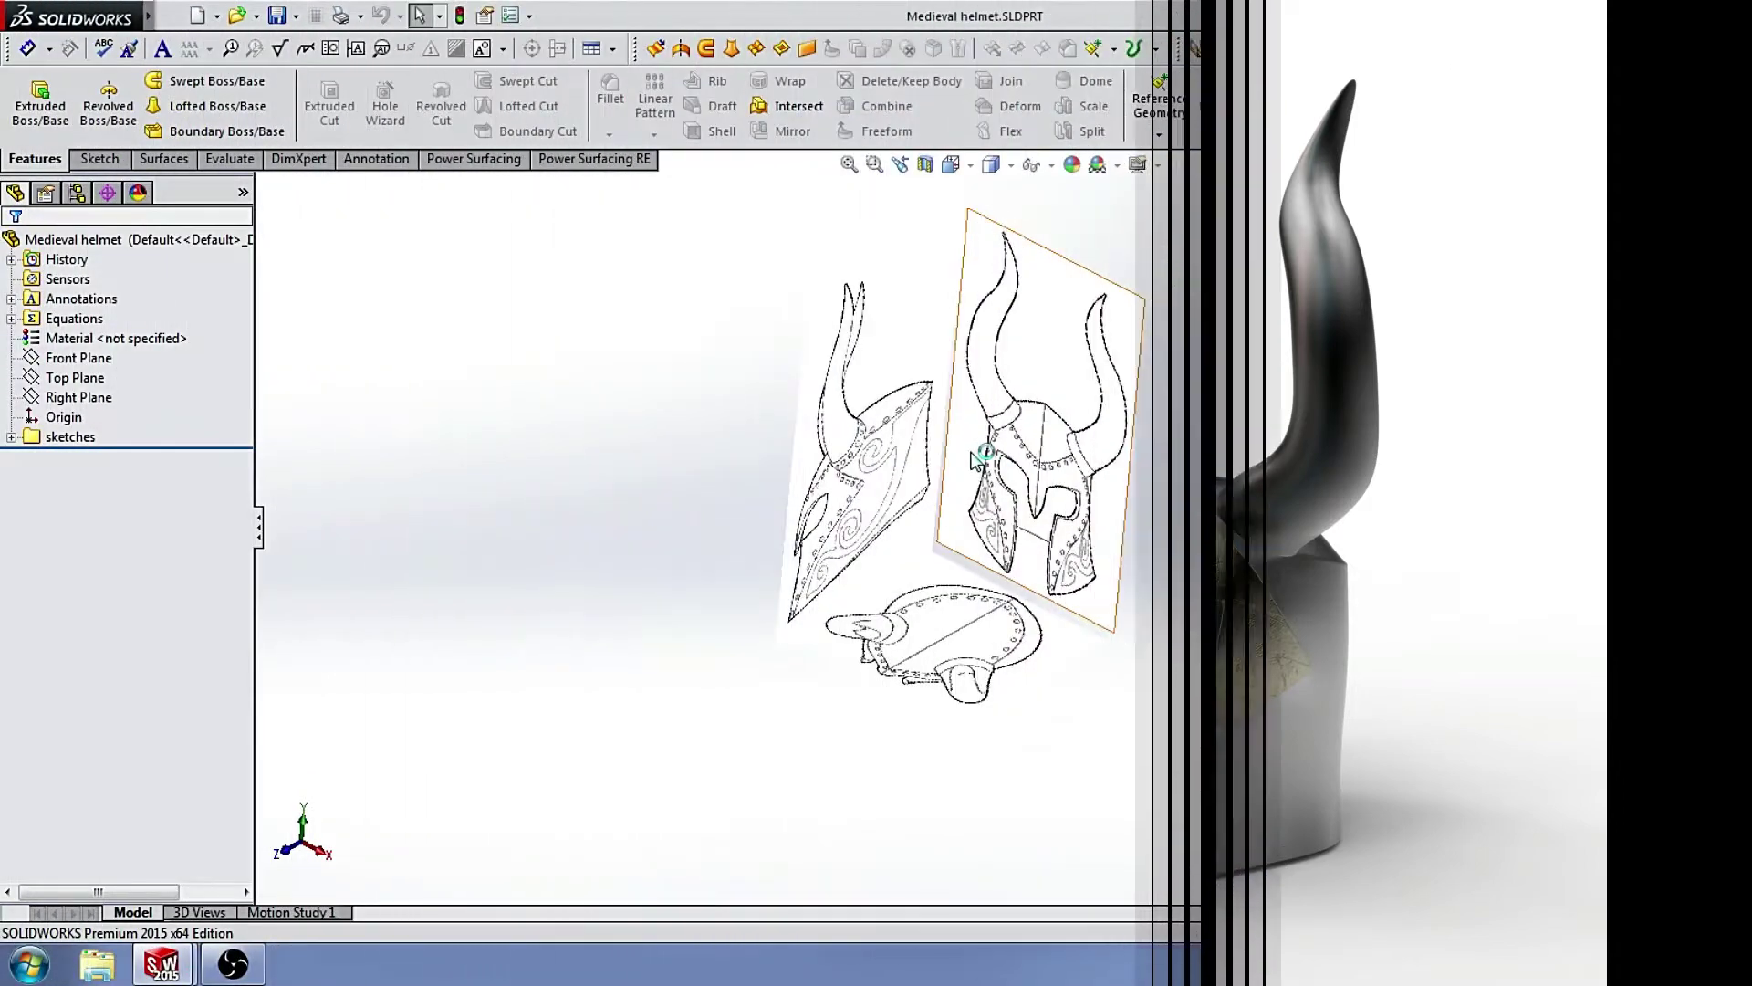
Orbit around the three helmet reference sketches and bring up the Power Surfacing commands.
mouse_move(926, 395)
middle_down()
mouse_move(927, 359)
mouse_move(927, 508)
mouse_move(1028, 359)
middle_up()
click(952, 165)
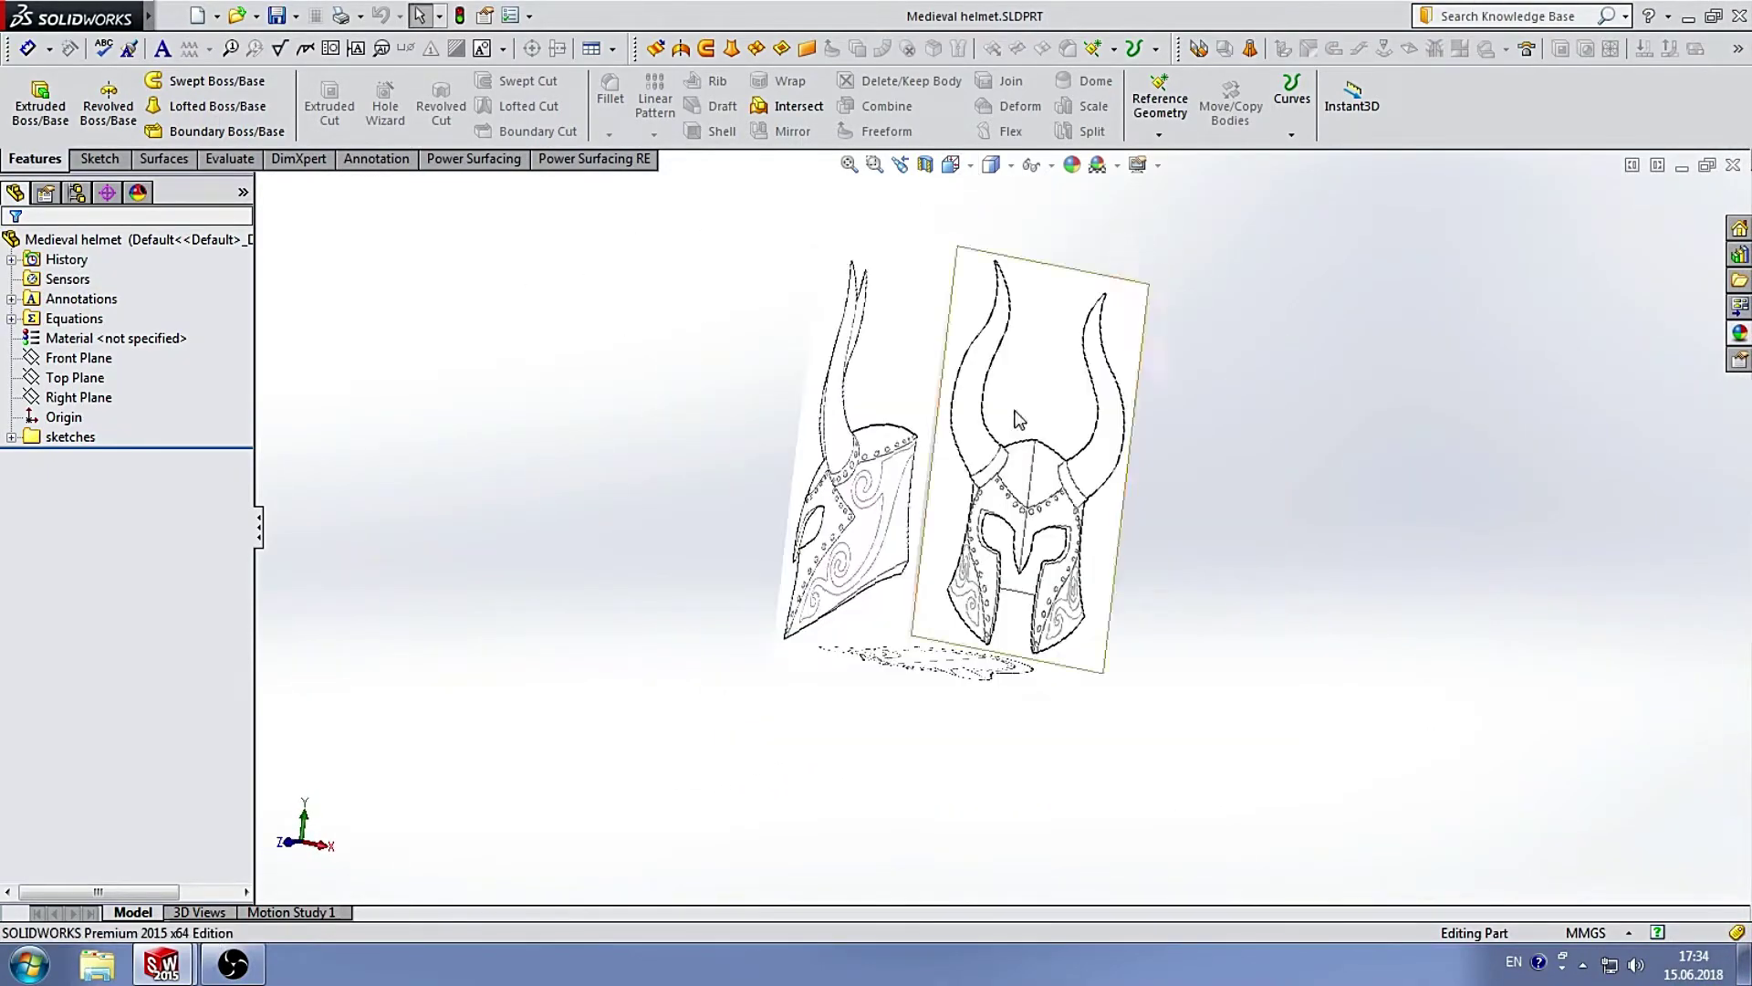
click(471, 157)
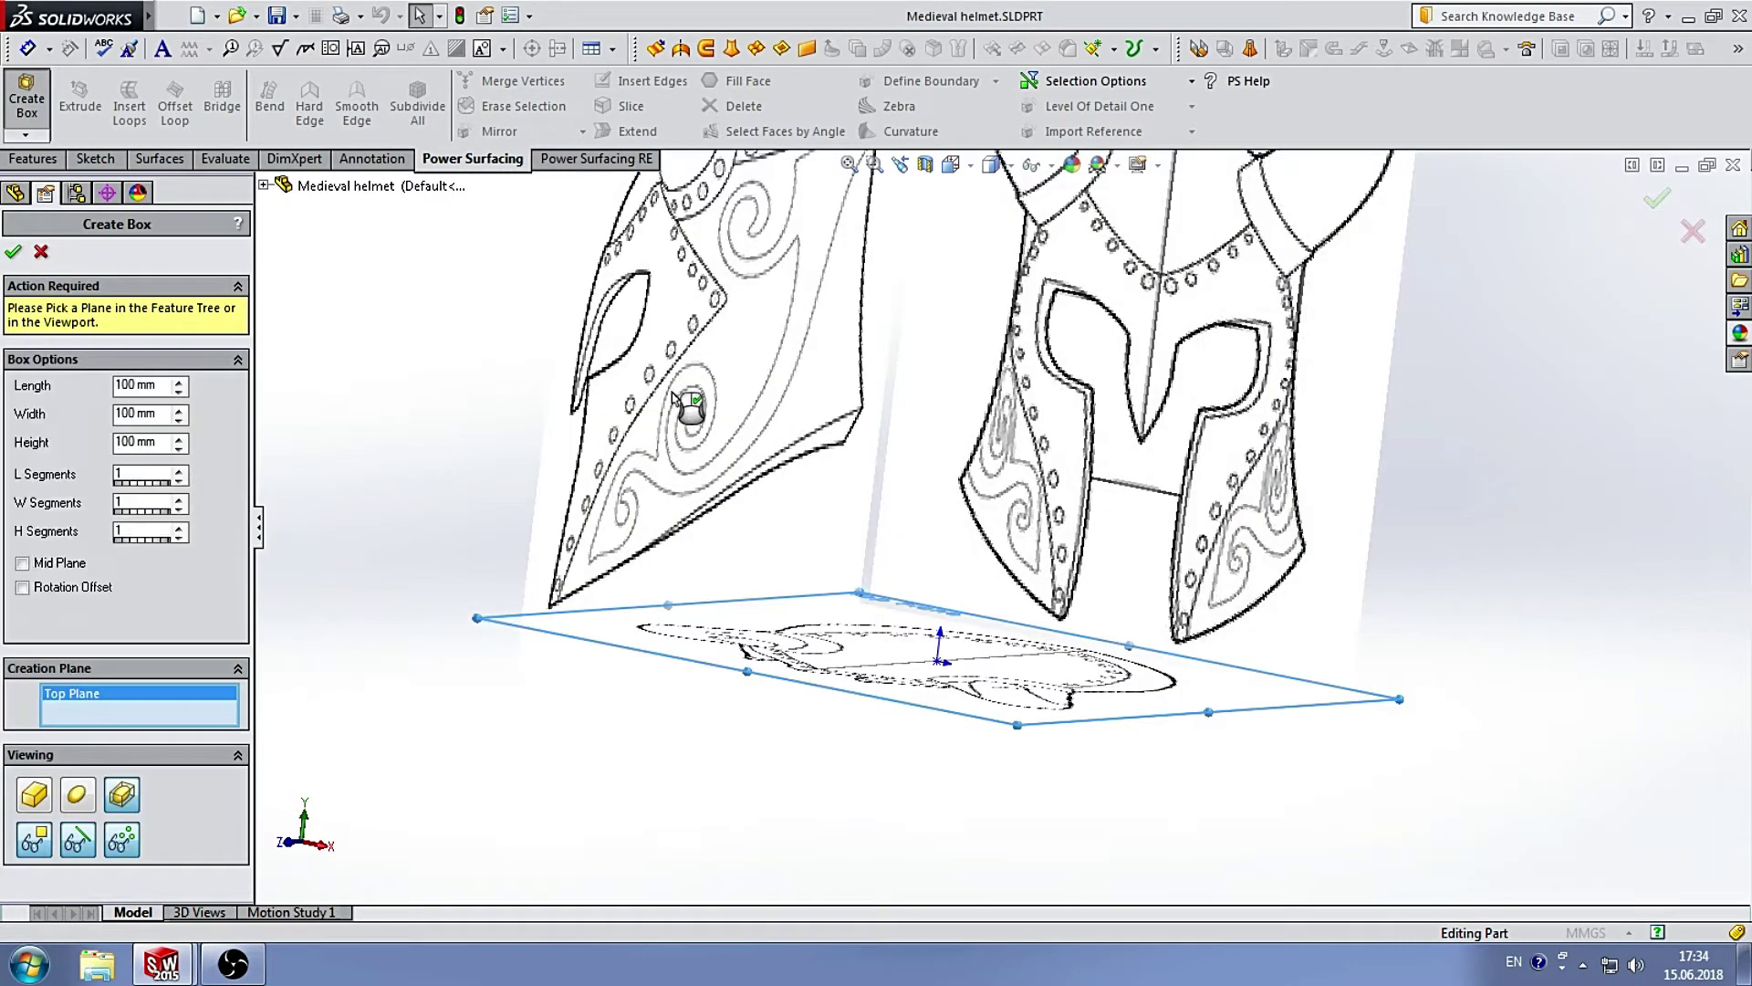
Accept the new box body and make it see-through at 70% transparency.
key(Return)
scroll(1040, 564, up, 5)
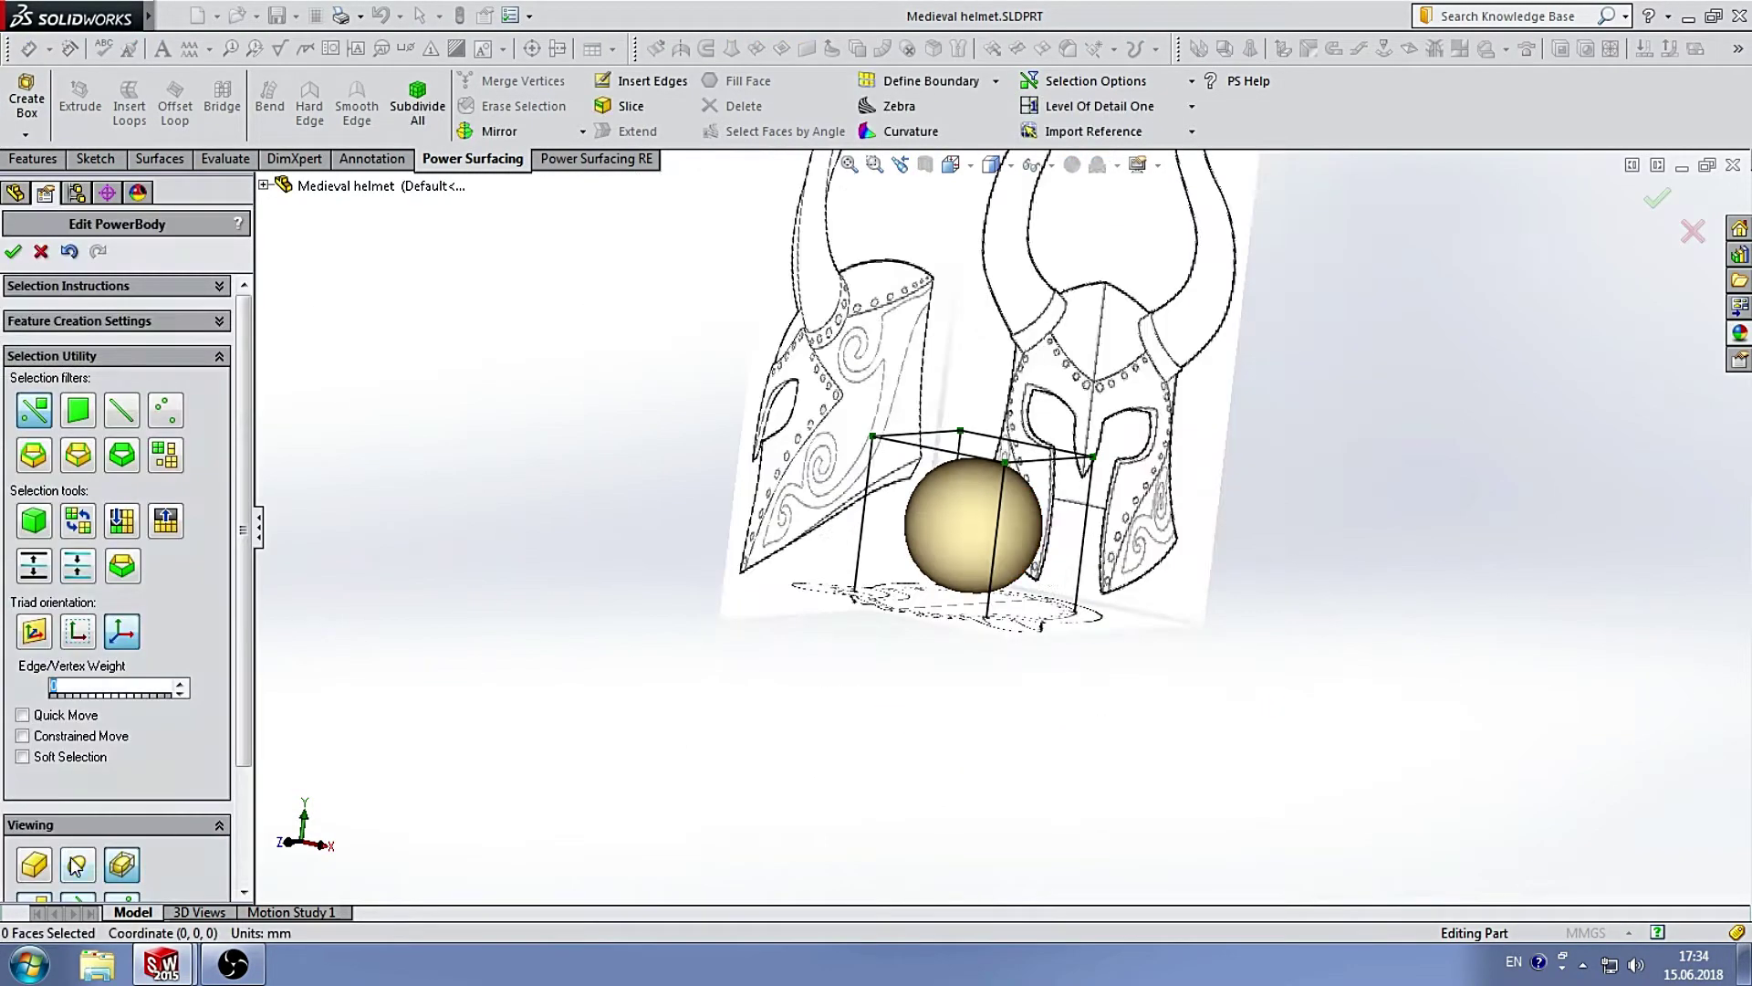
middle_drag(1049, 475, 1109, 417)
drag(244, 530, 244, 652)
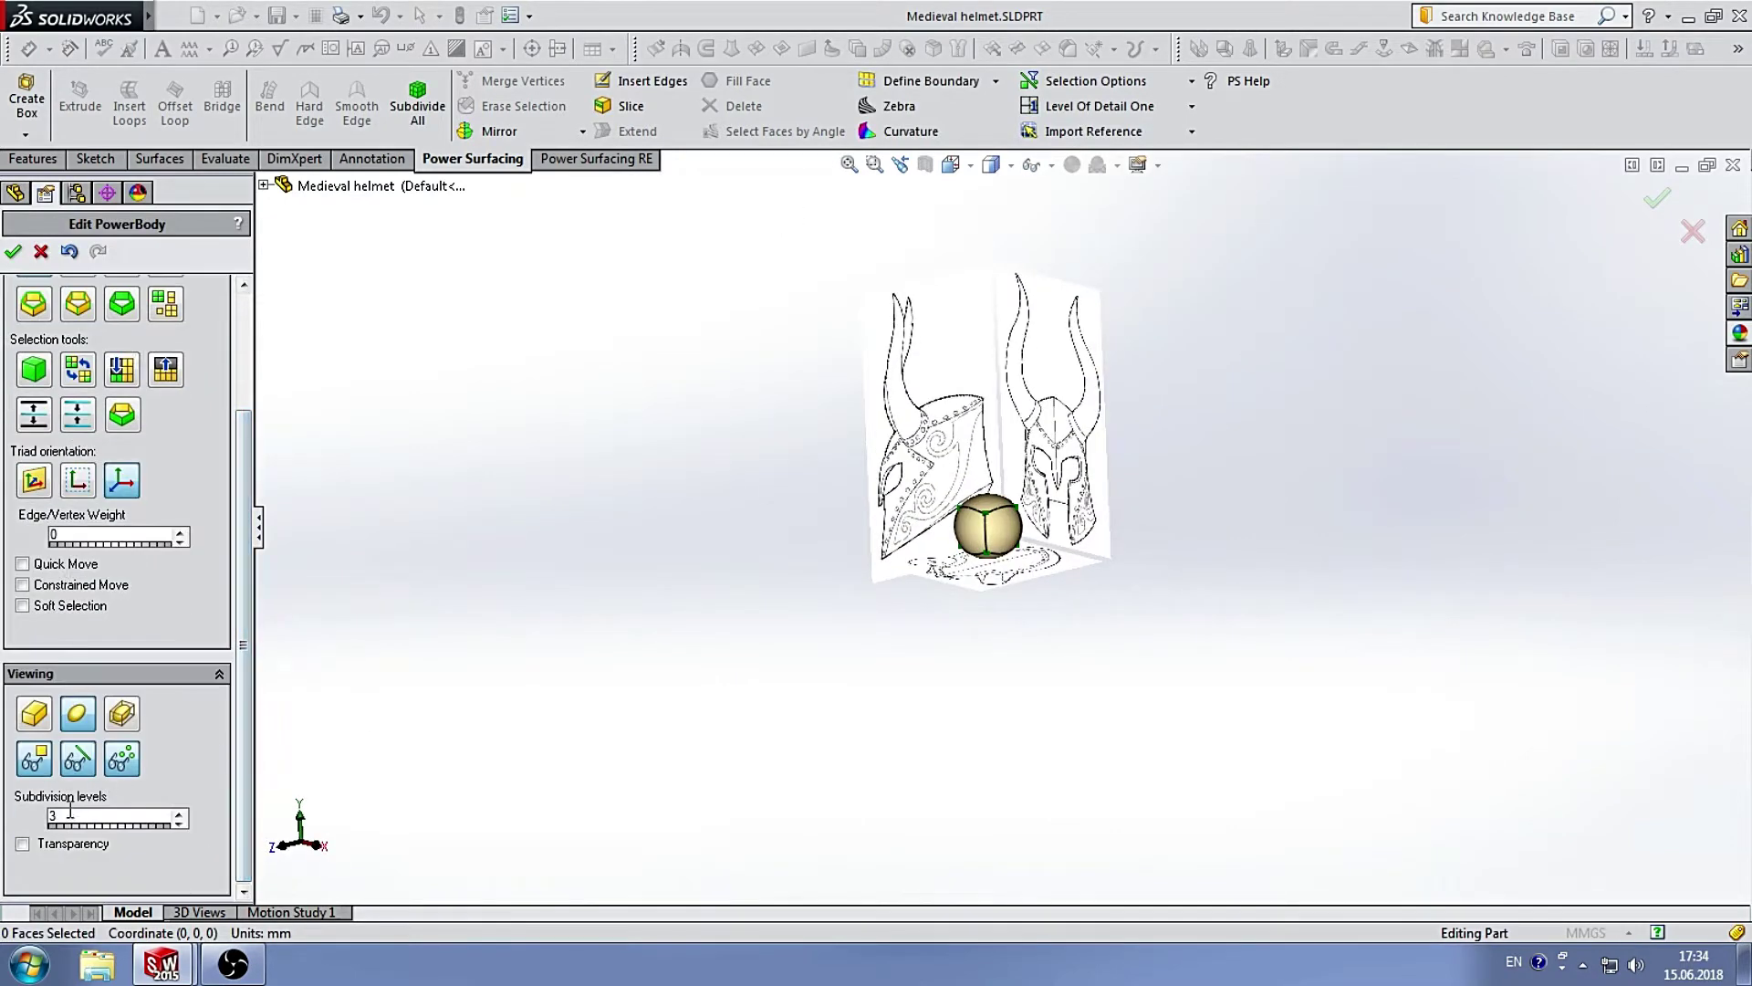
click(22, 843)
text(9)
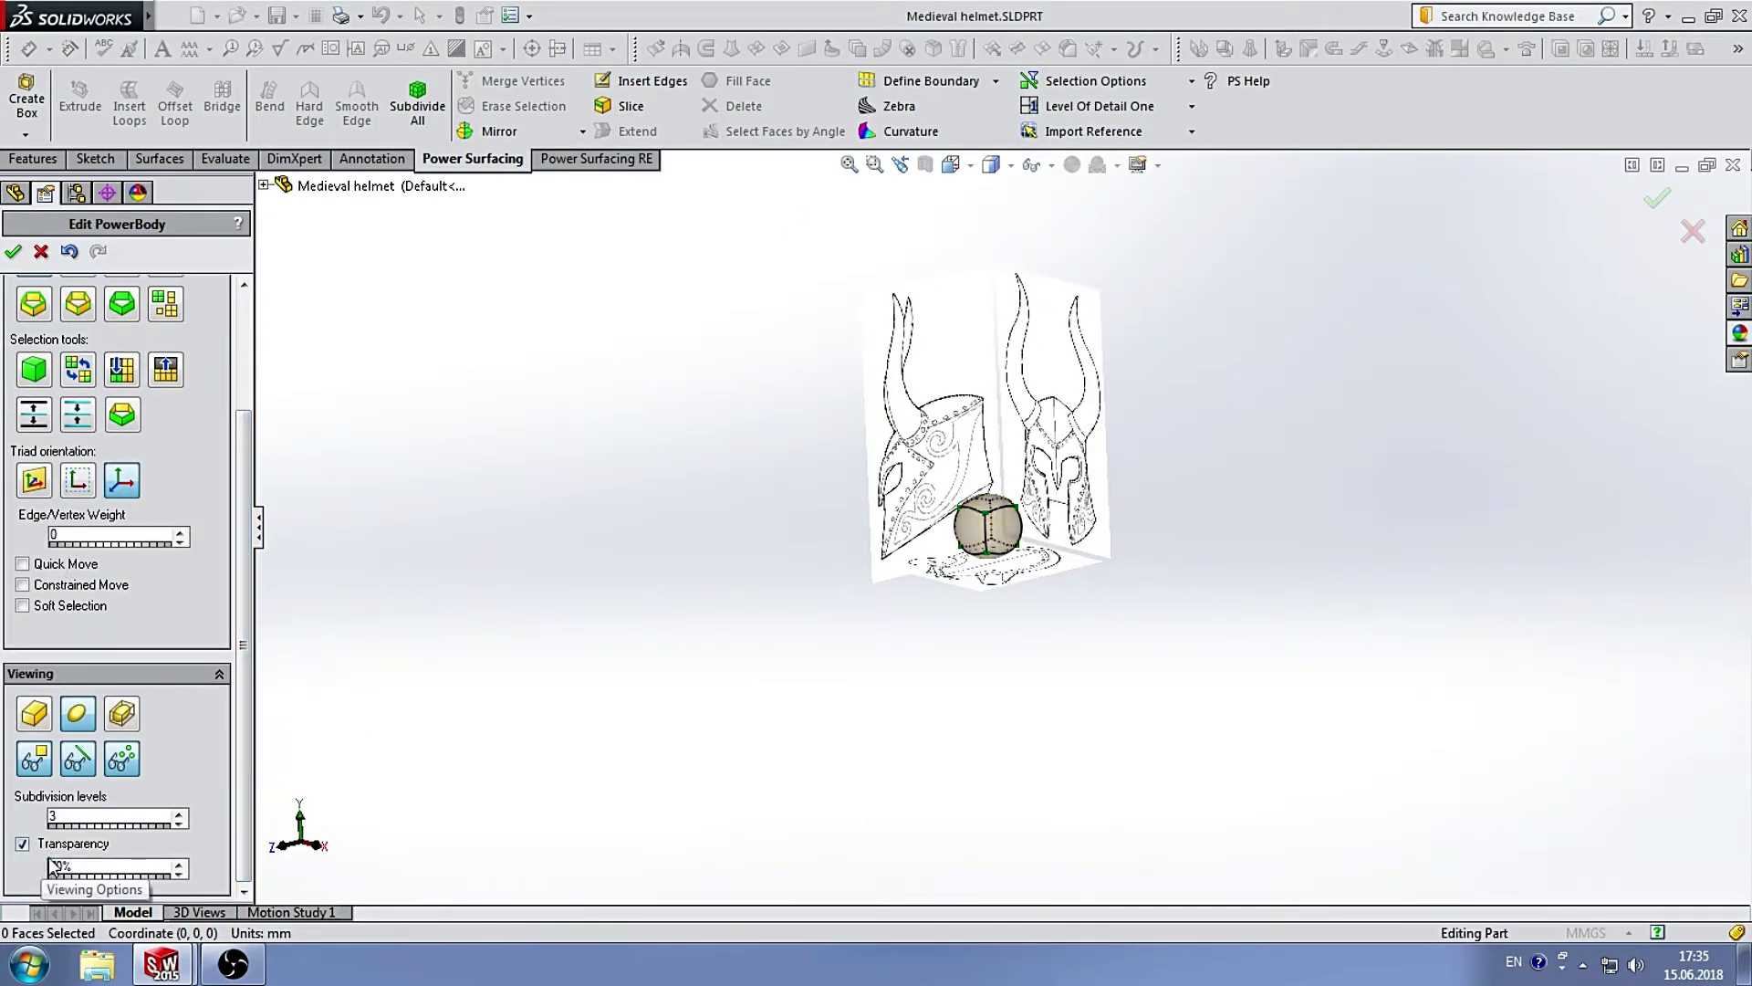
scroll(1050, 493, down, 5)
Scale the body up, stretch and raise it, and pull its bottom down into a bullet shape.
click(917, 566)
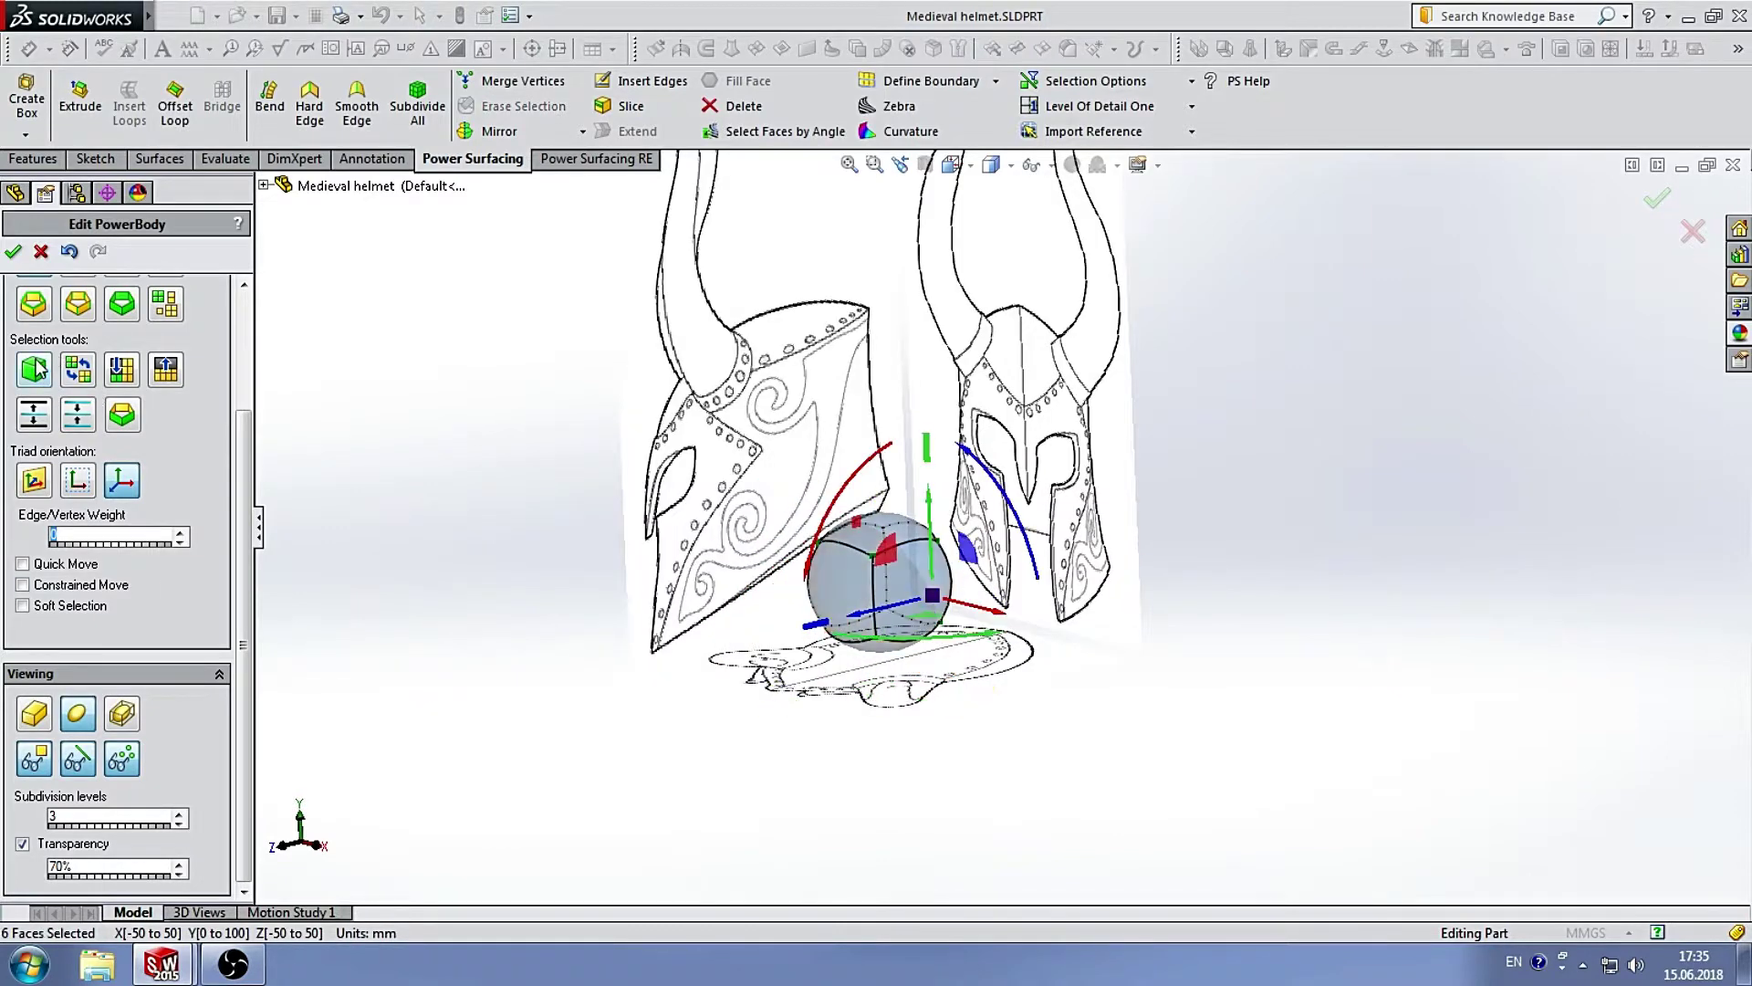
mouse_move(995, 626)
mouse_down()
mouse_move(886, 573)
mouse_move(912, 593)
mouse_up()
drag(877, 439, 871, 349)
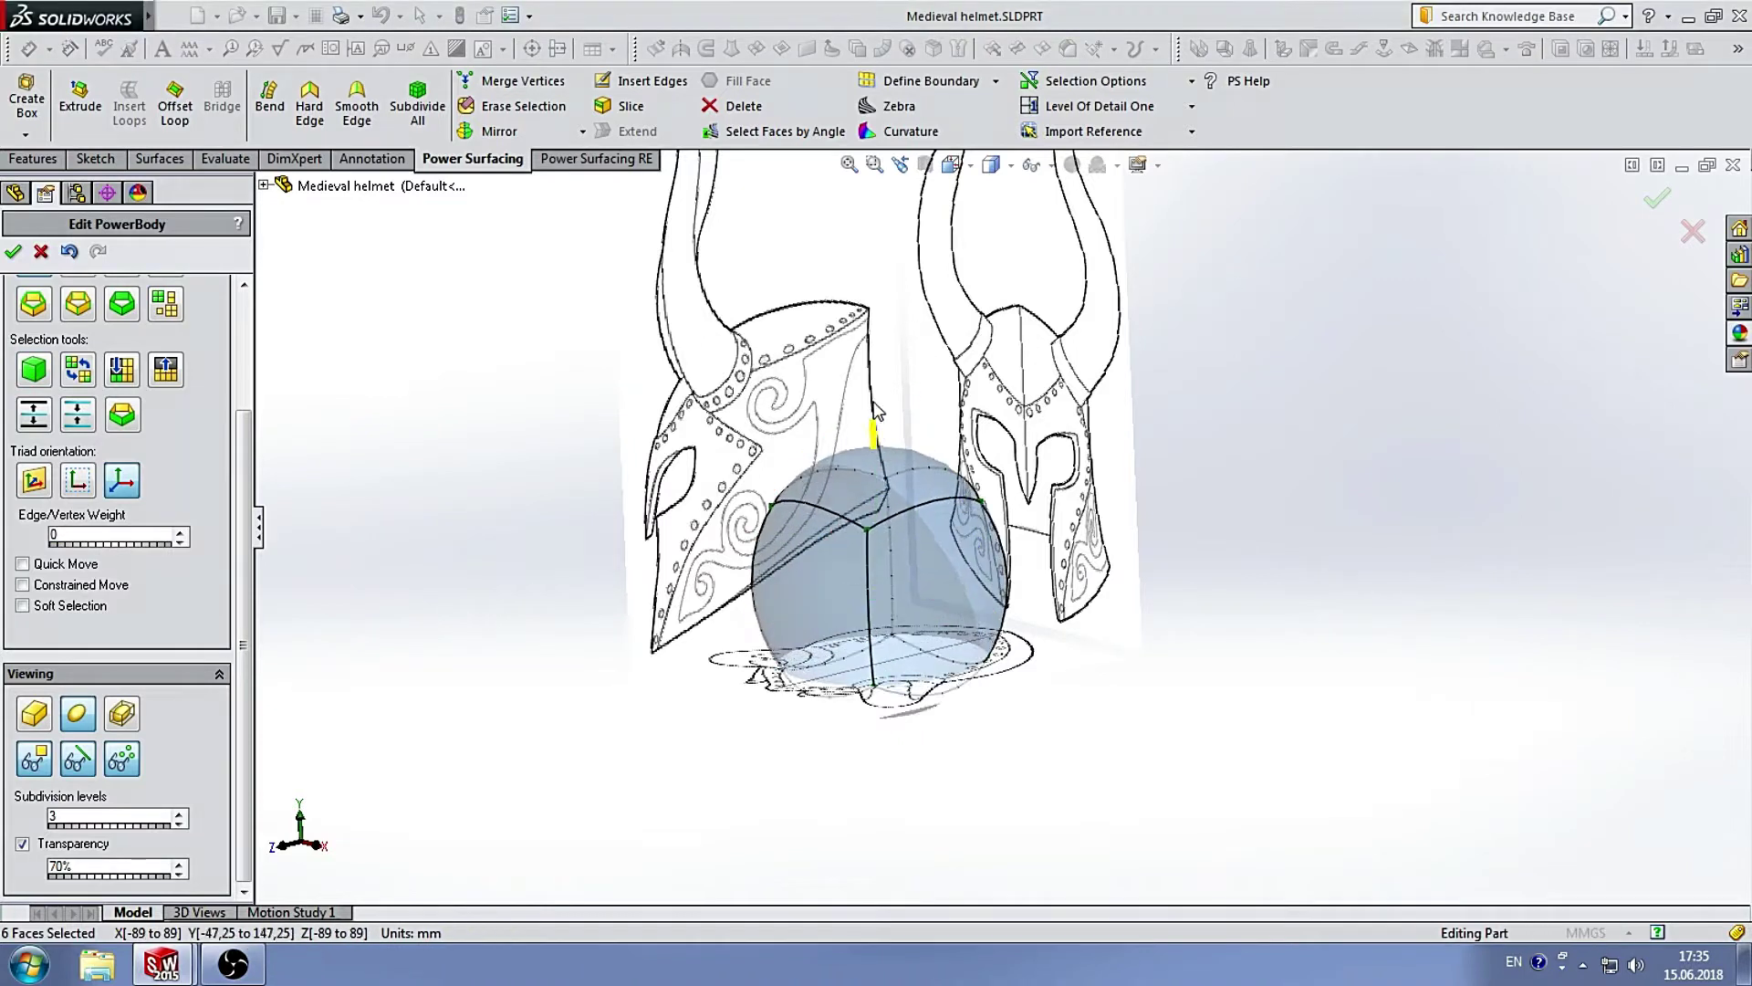
drag(878, 566, 882, 482)
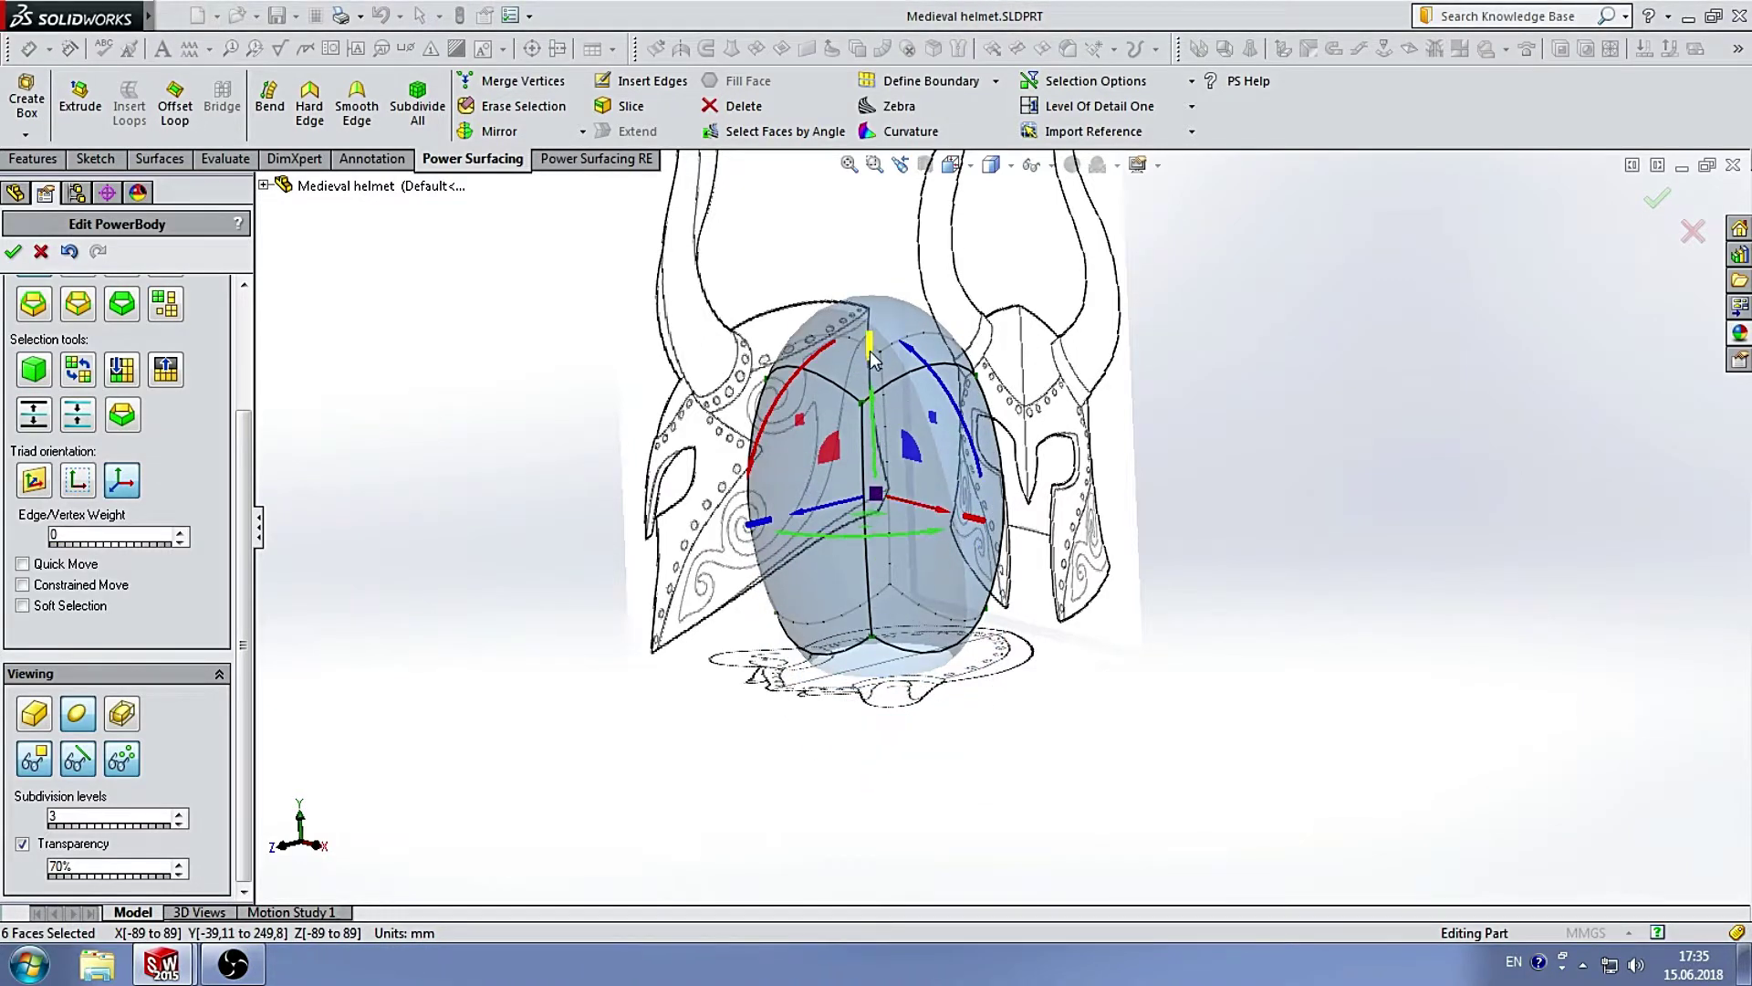
drag(874, 359, 884, 458)
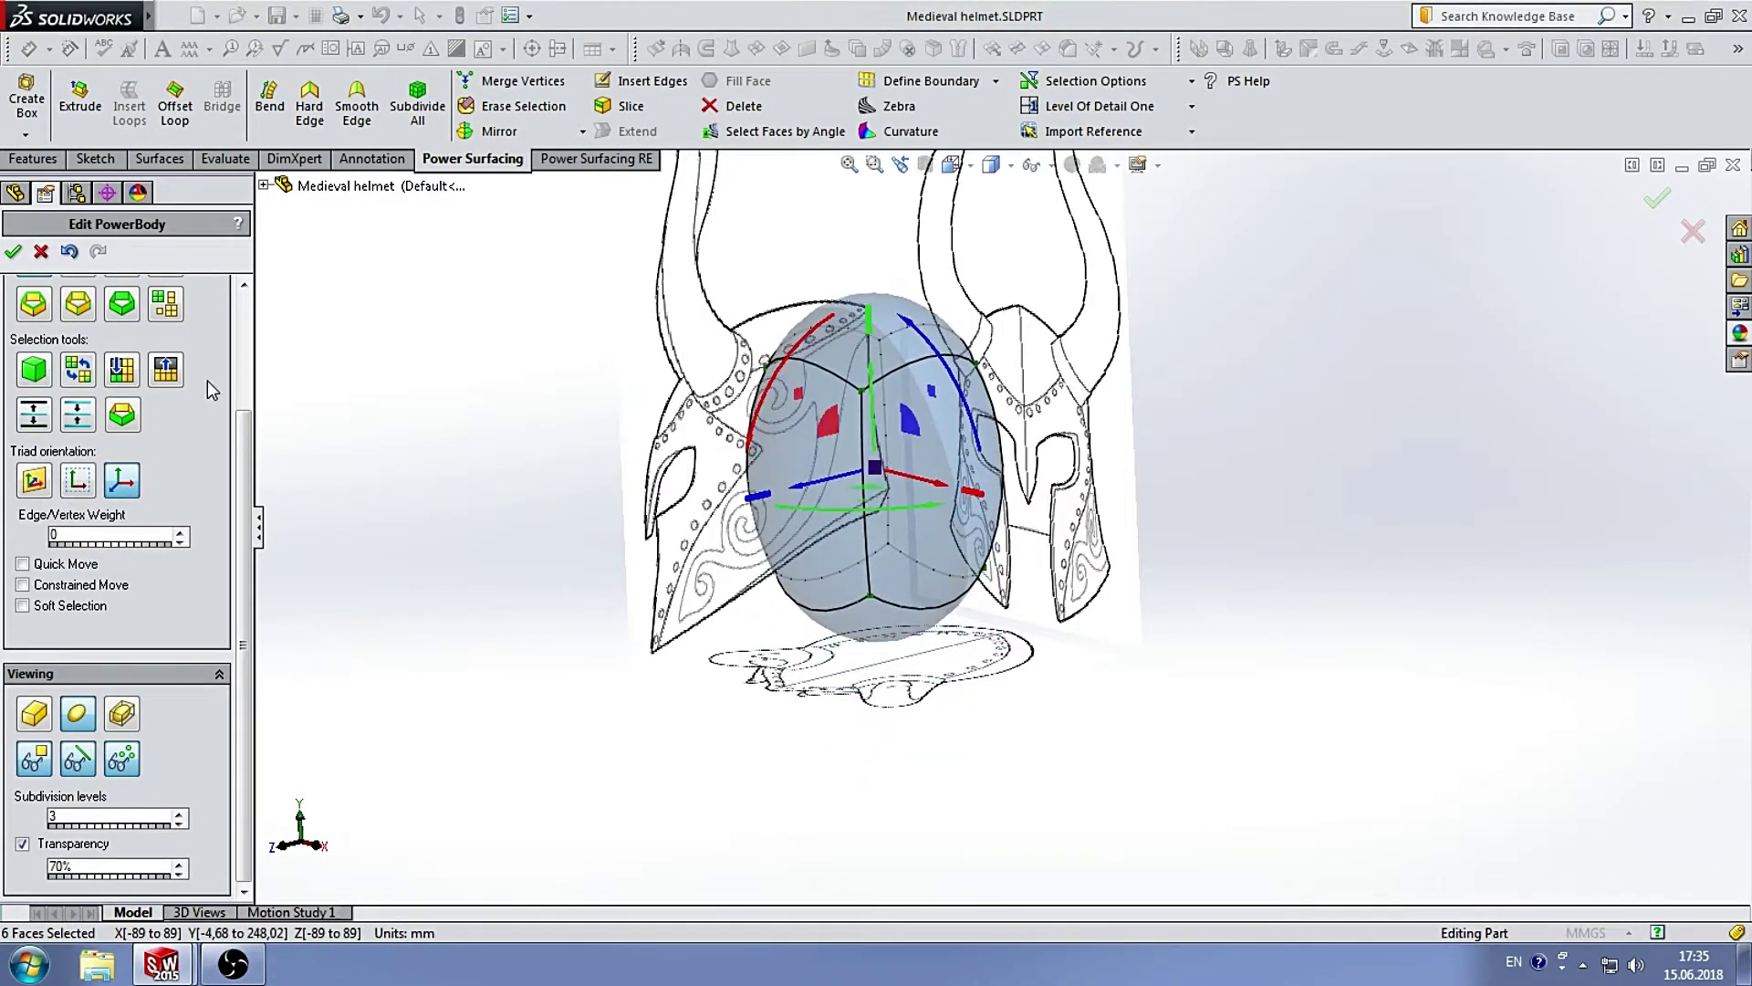
scroll(212, 390, up, 3)
click(902, 628)
drag(902, 628, 904, 676)
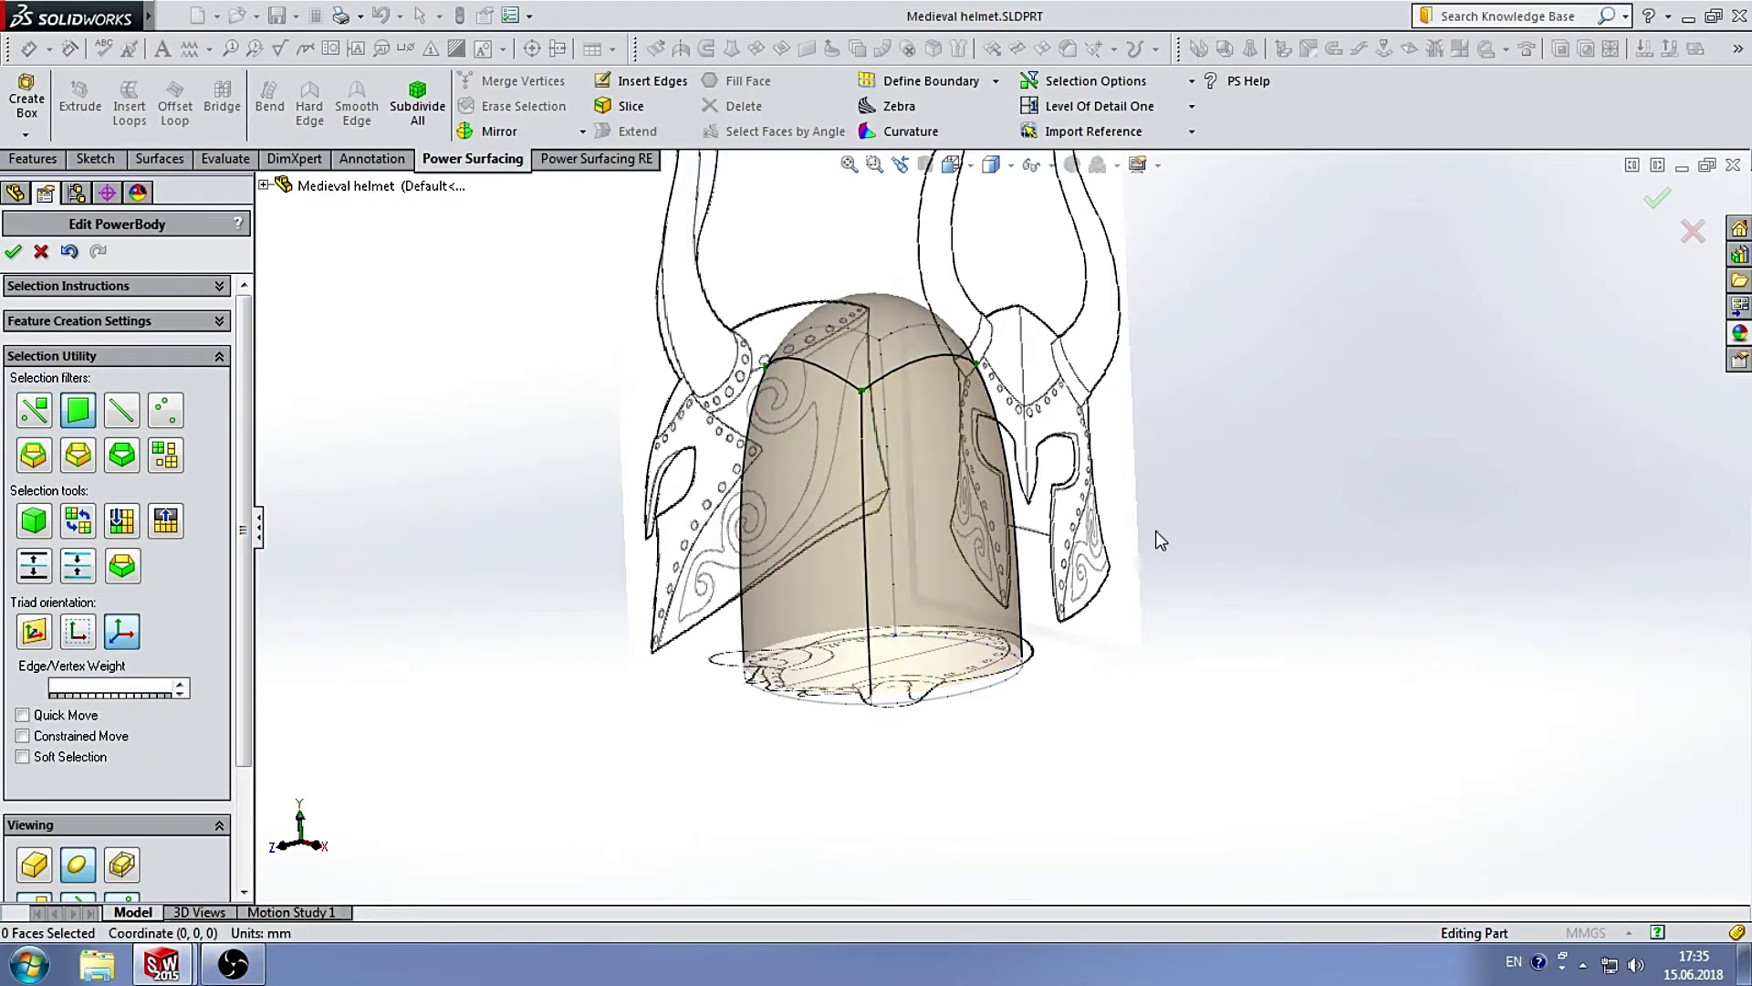
Insert a vertical centre edge loop down the middle of the body.
click(824, 375)
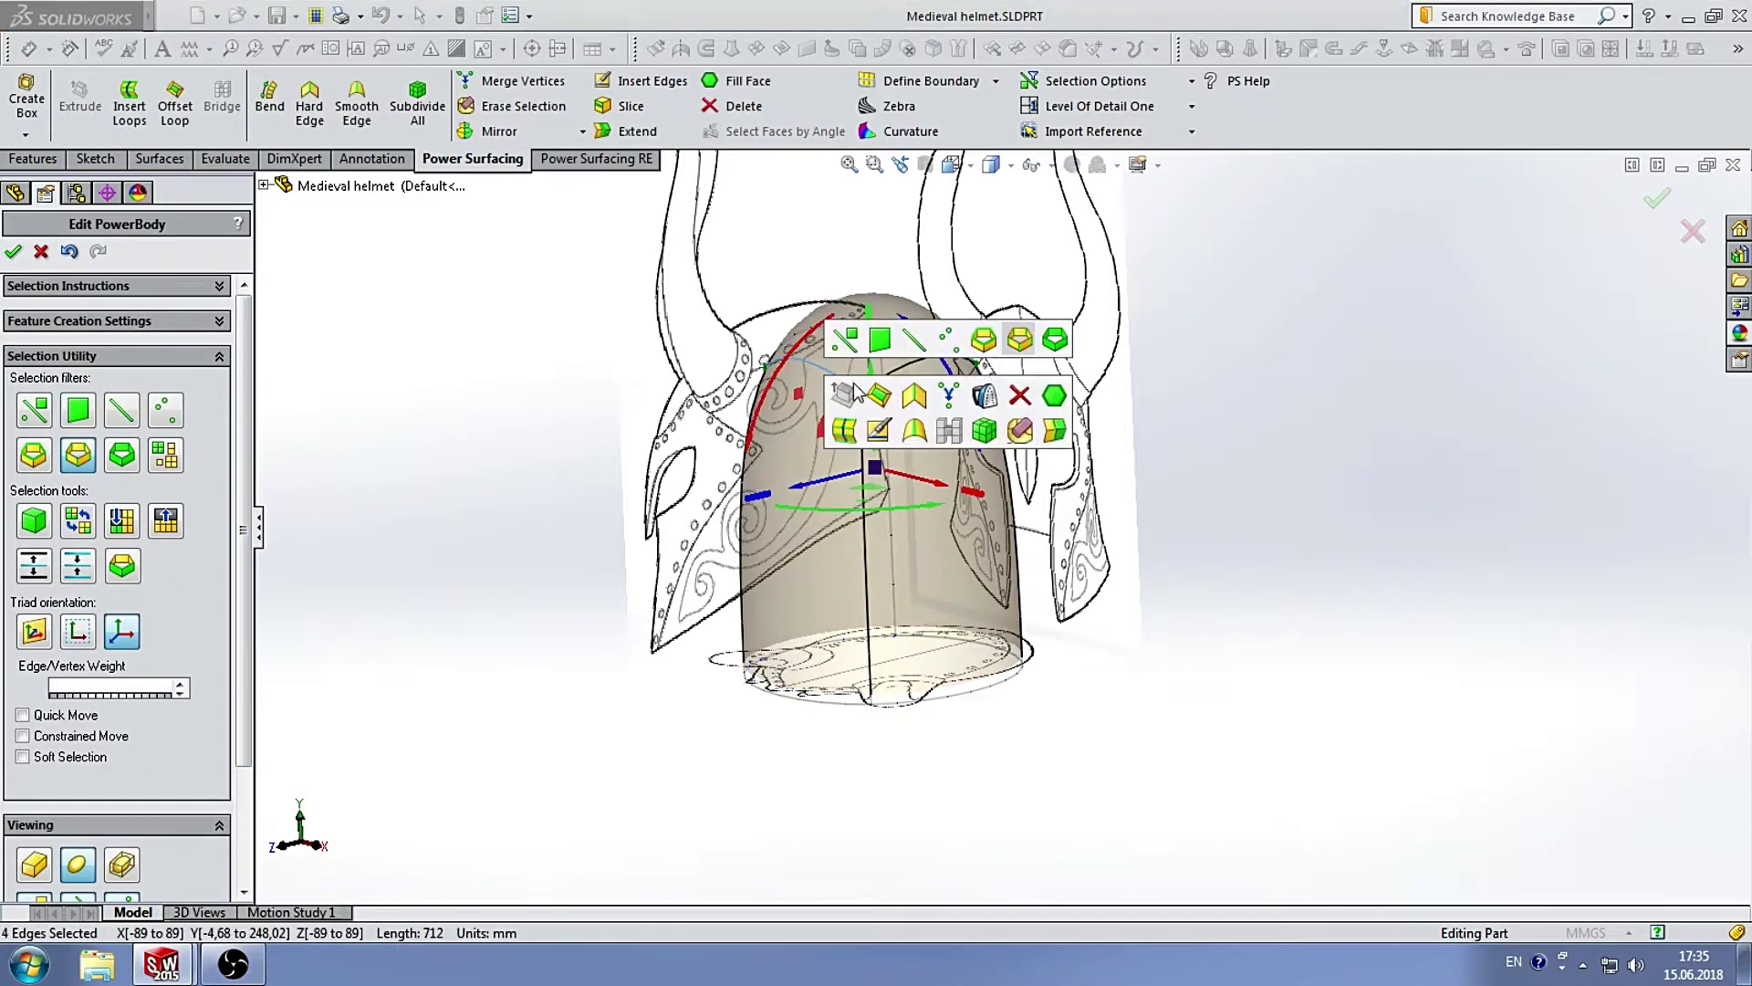
click(871, 408)
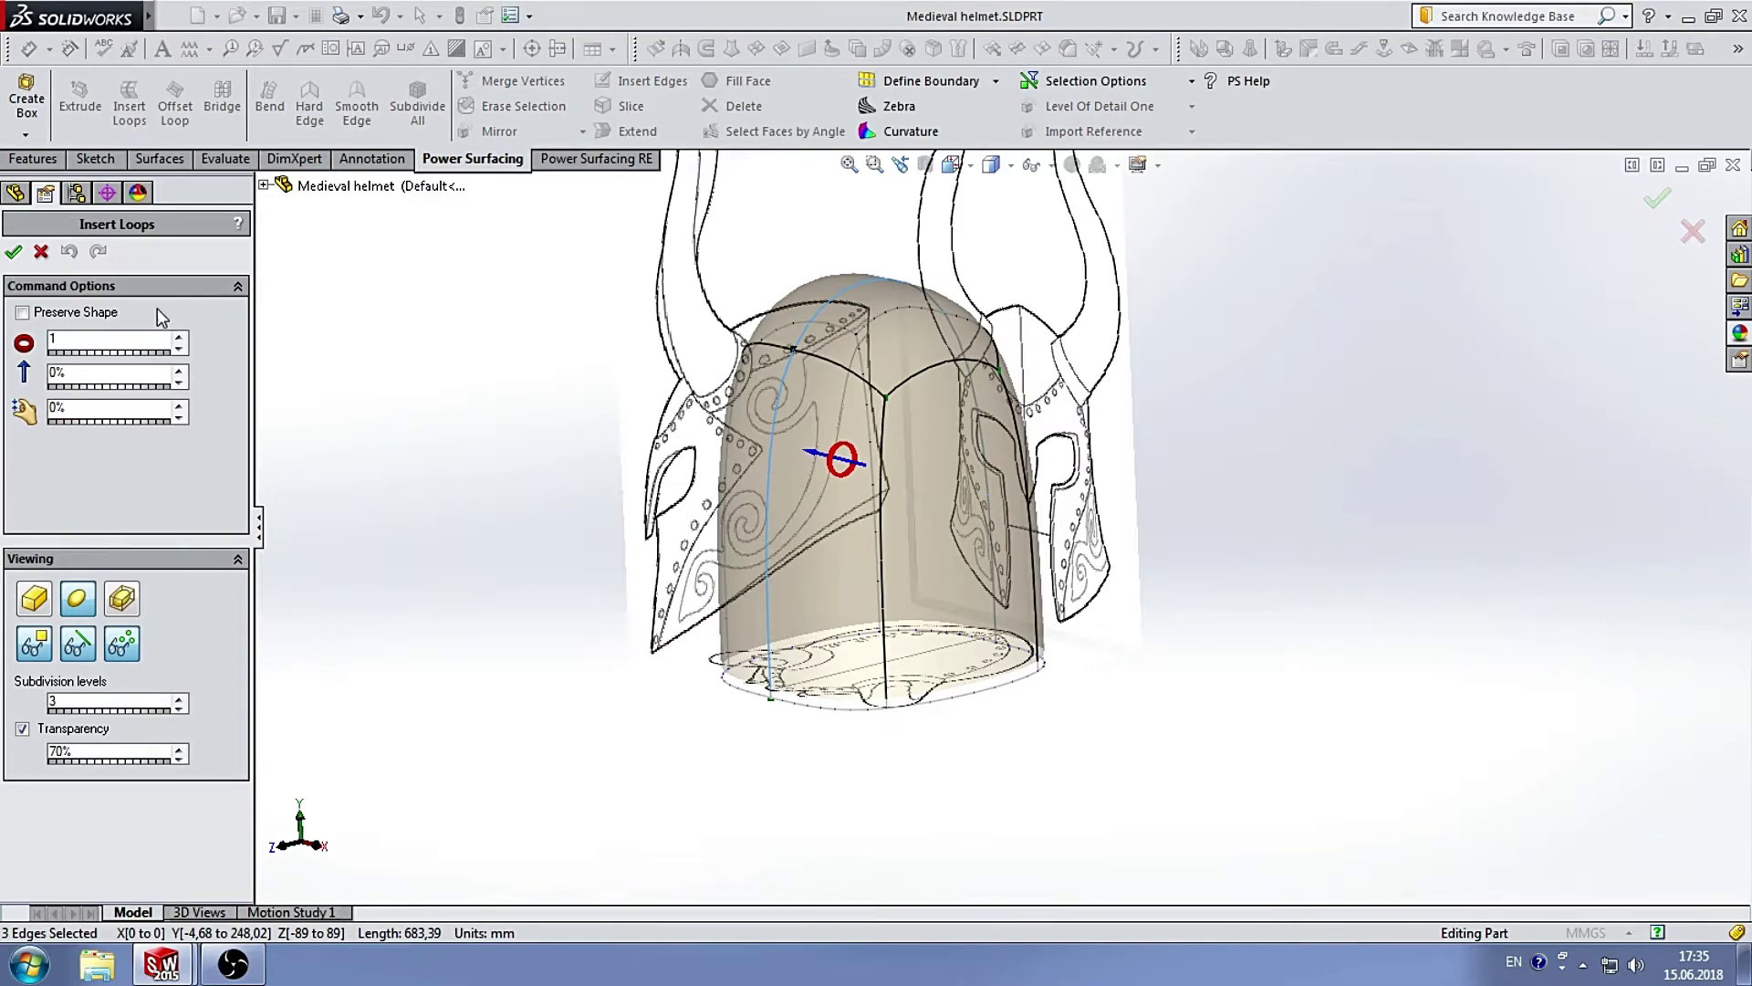
click(13, 251)
scroll(956, 511, down, 3)
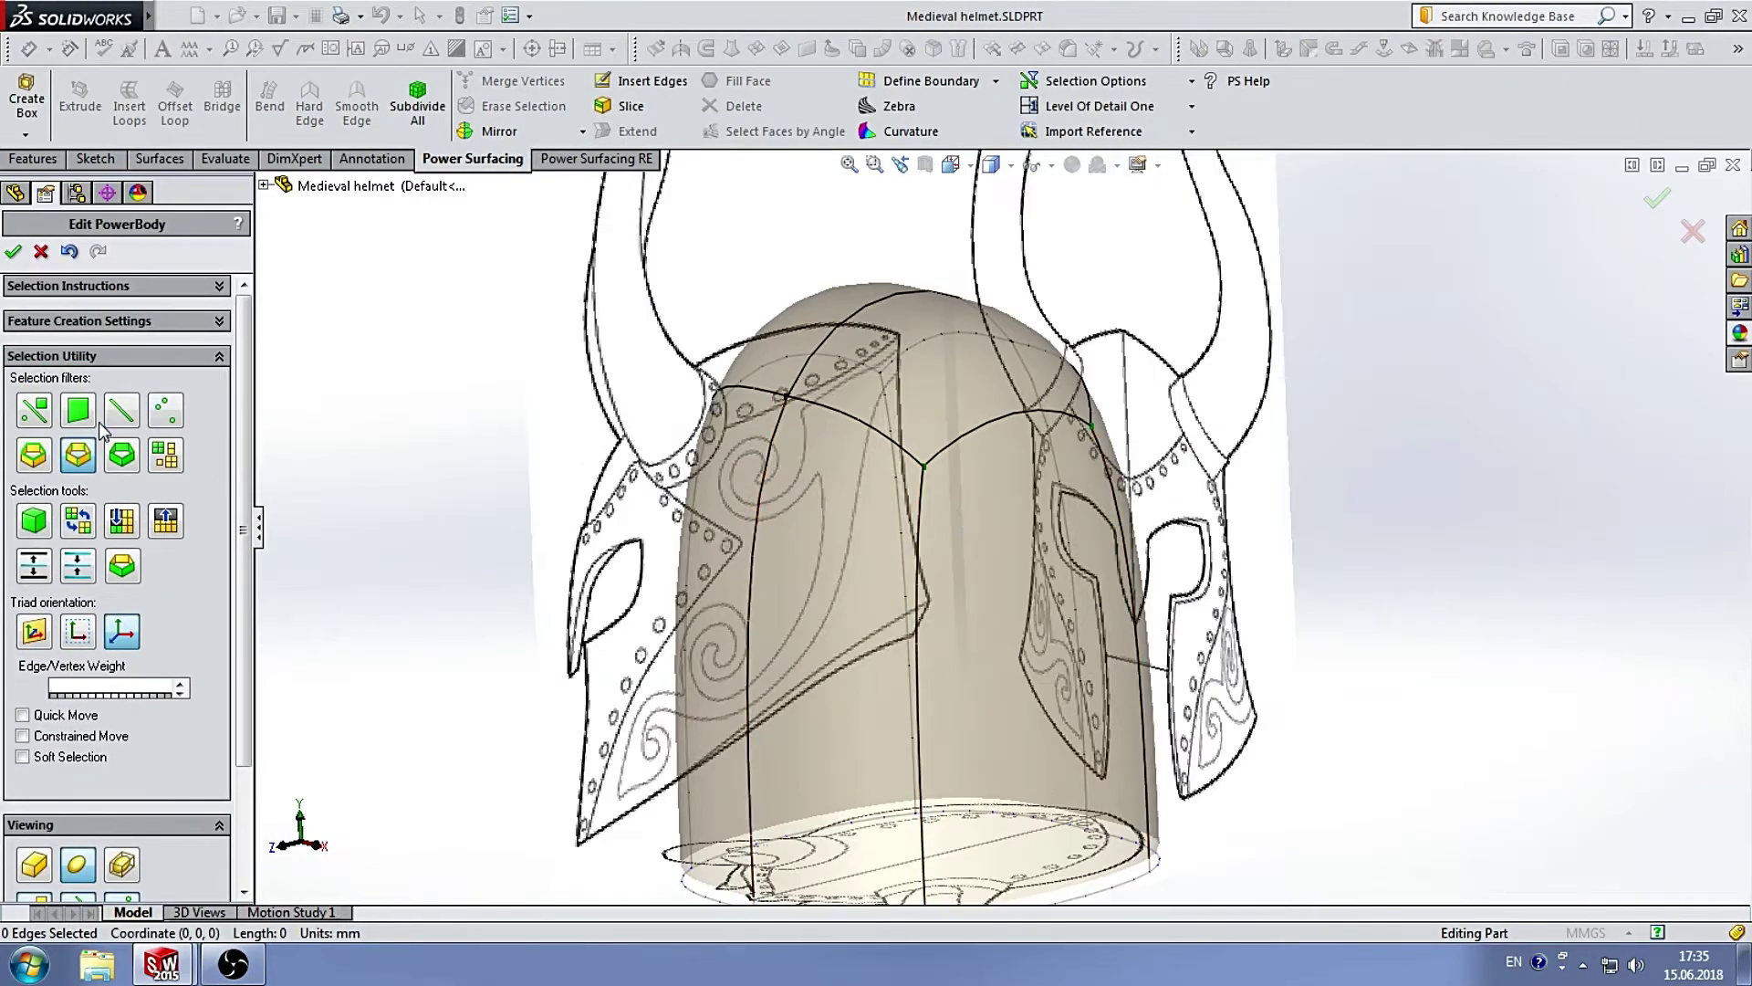
Mirror one half of the body across its centre edges, then view it from the Front.
click(822, 593)
click(1027, 511)
mouse_move(1027, 511)
middle_down()
mouse_move(1006, 473)
mouse_move(1033, 531)
middle_up()
scroll(973, 567, up, 5)
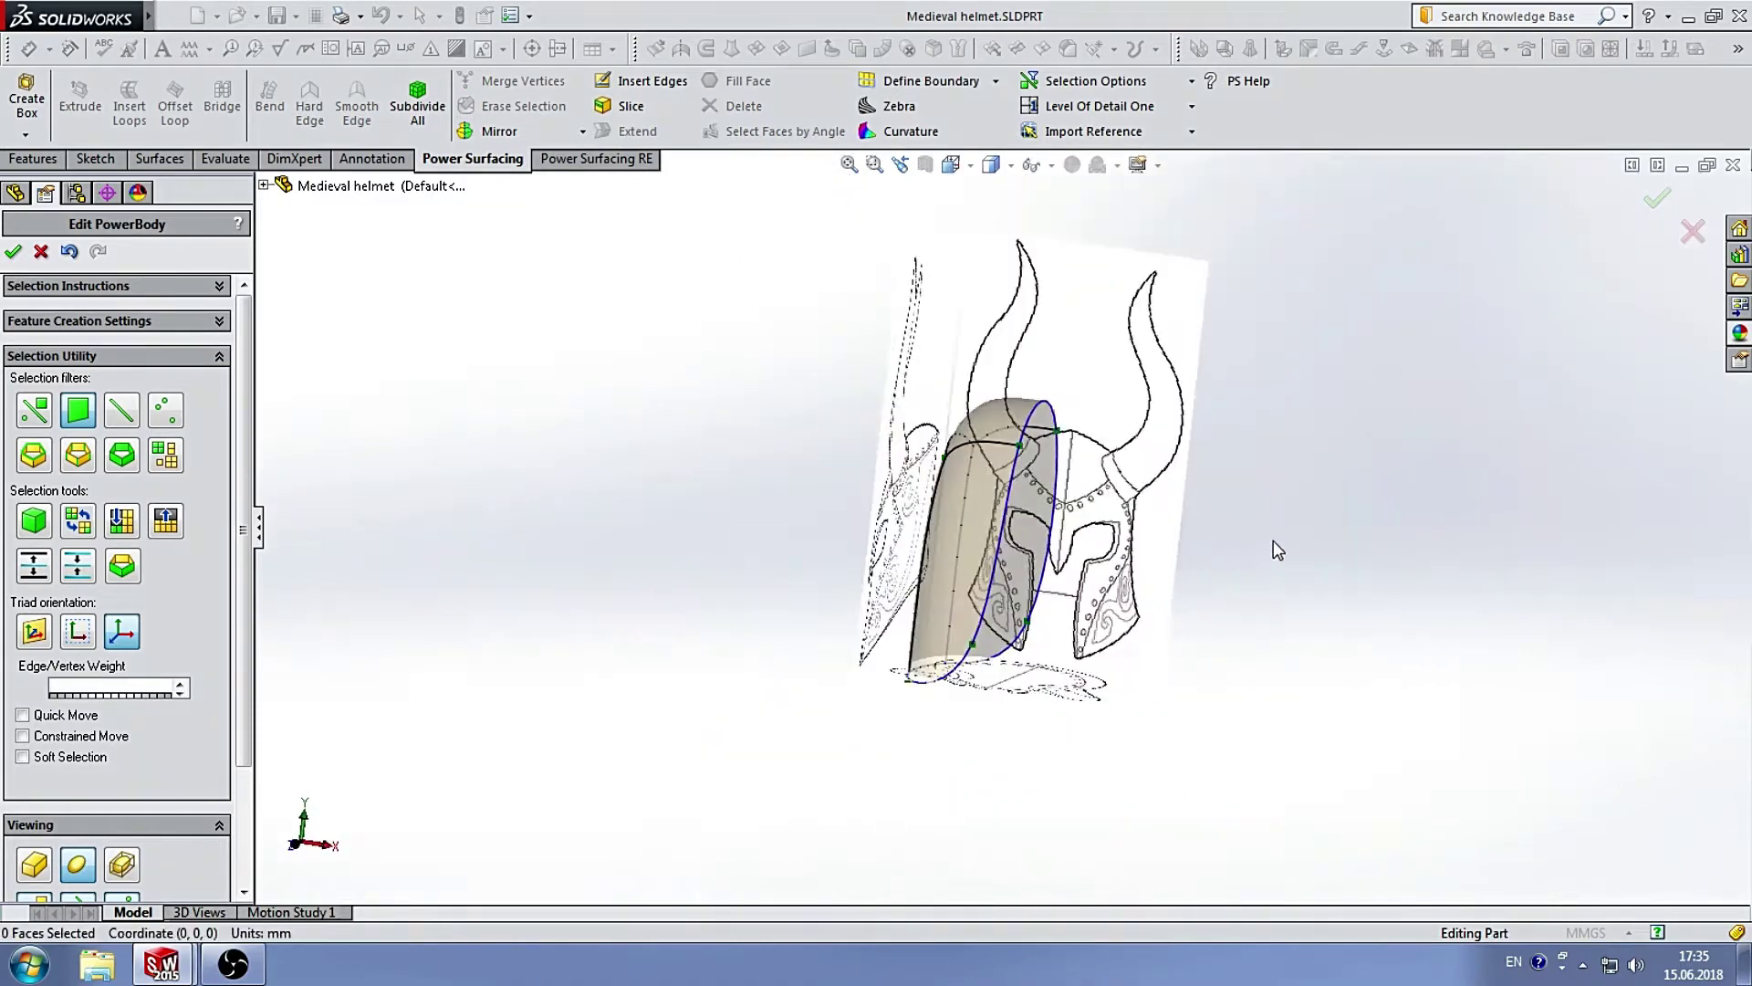
scroll(1004, 511, up, 3)
click(121, 410)
click(499, 130)
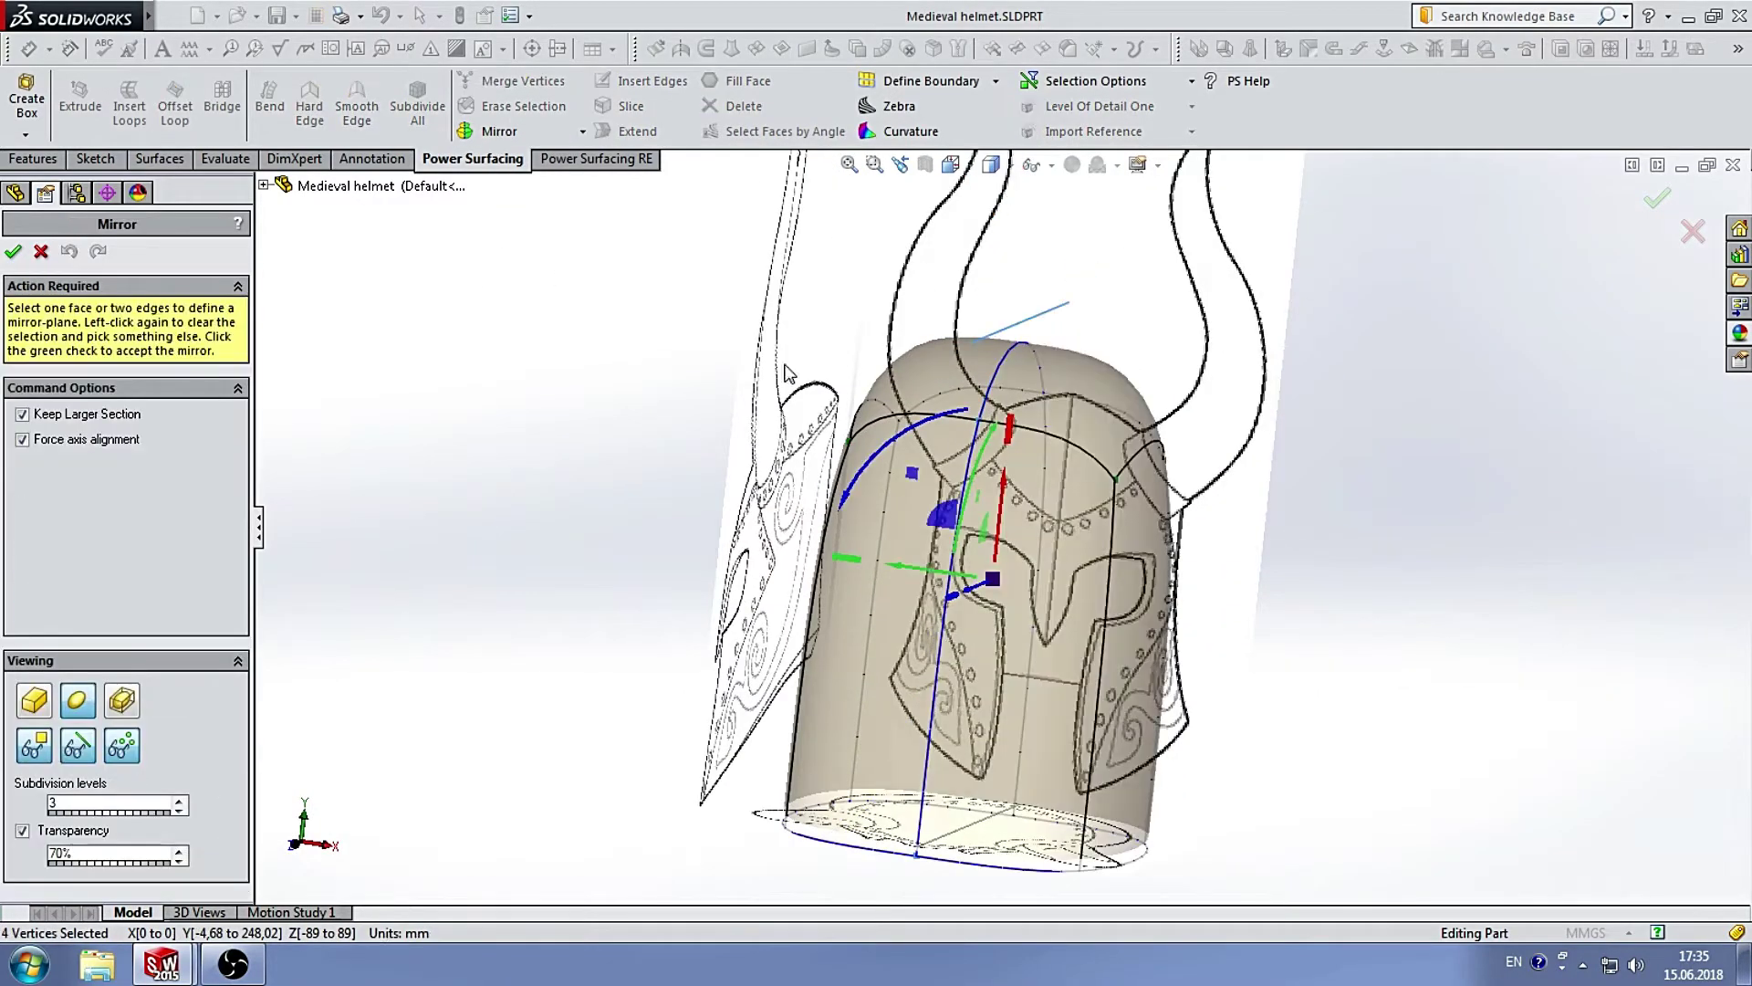
click(13, 251)
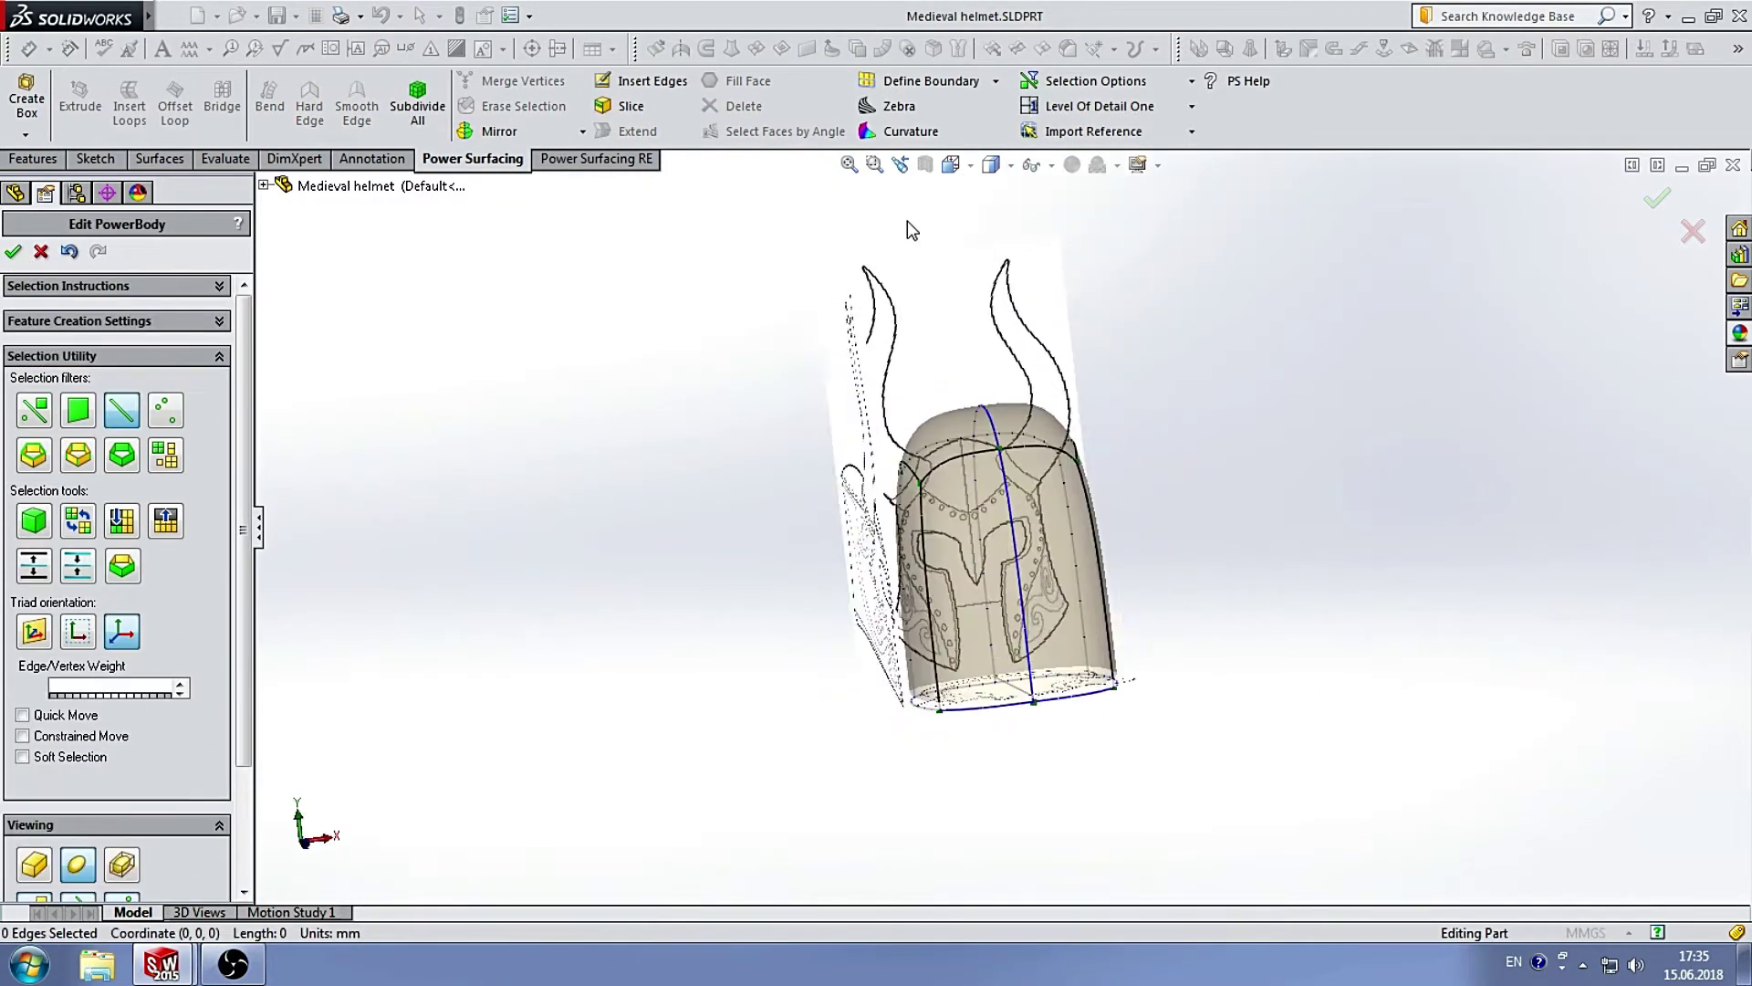
click(971, 165)
click(960, 195)
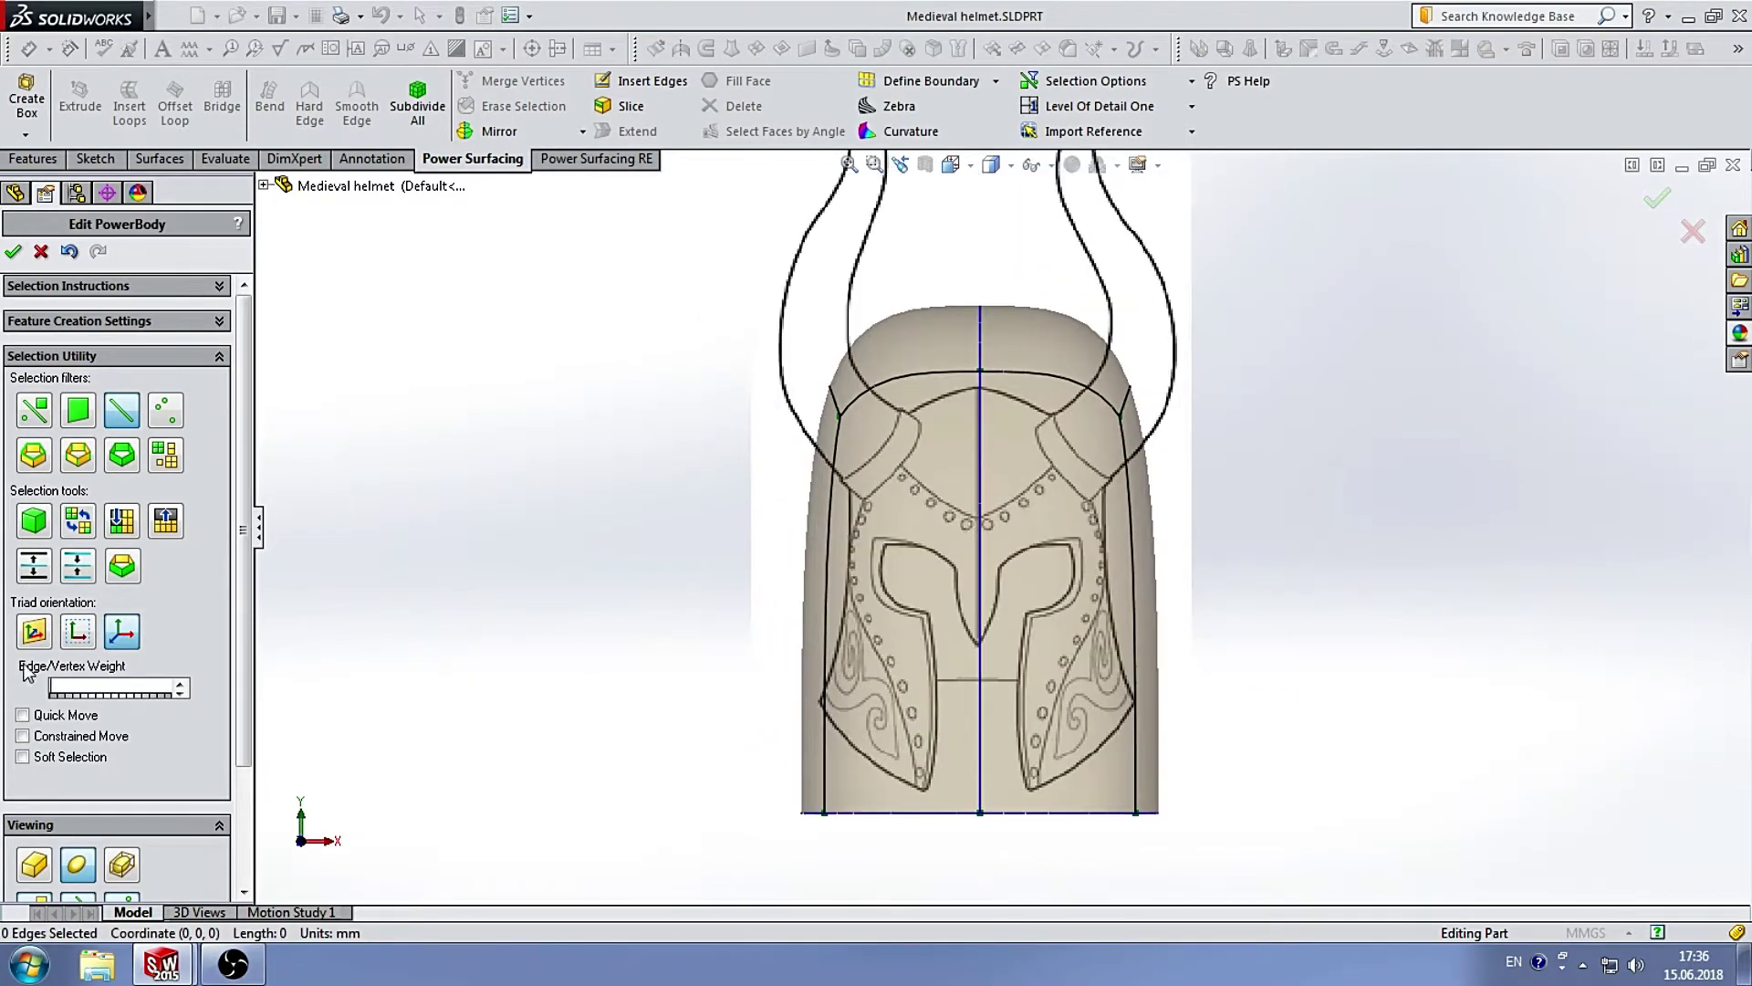
Lower the vertices along the helmet top to the sketch's crown.
scroll(988, 330, up, 3)
scroll(1045, 620, down, 2)
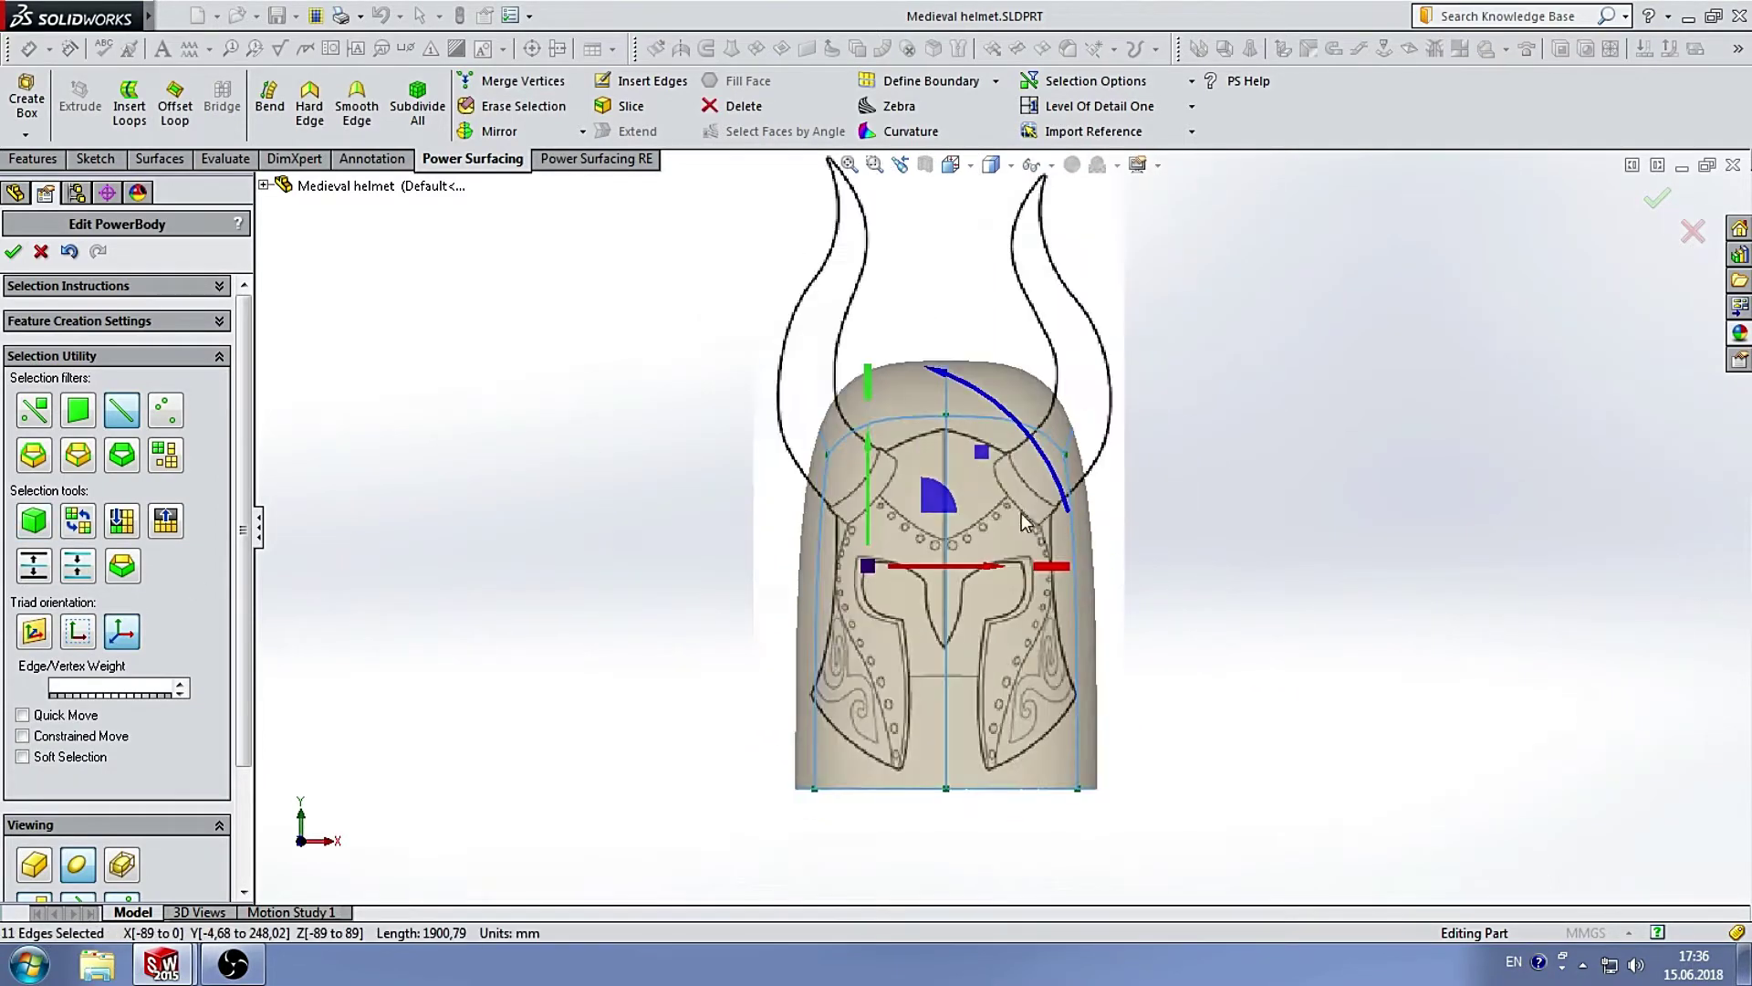
click(165, 409)
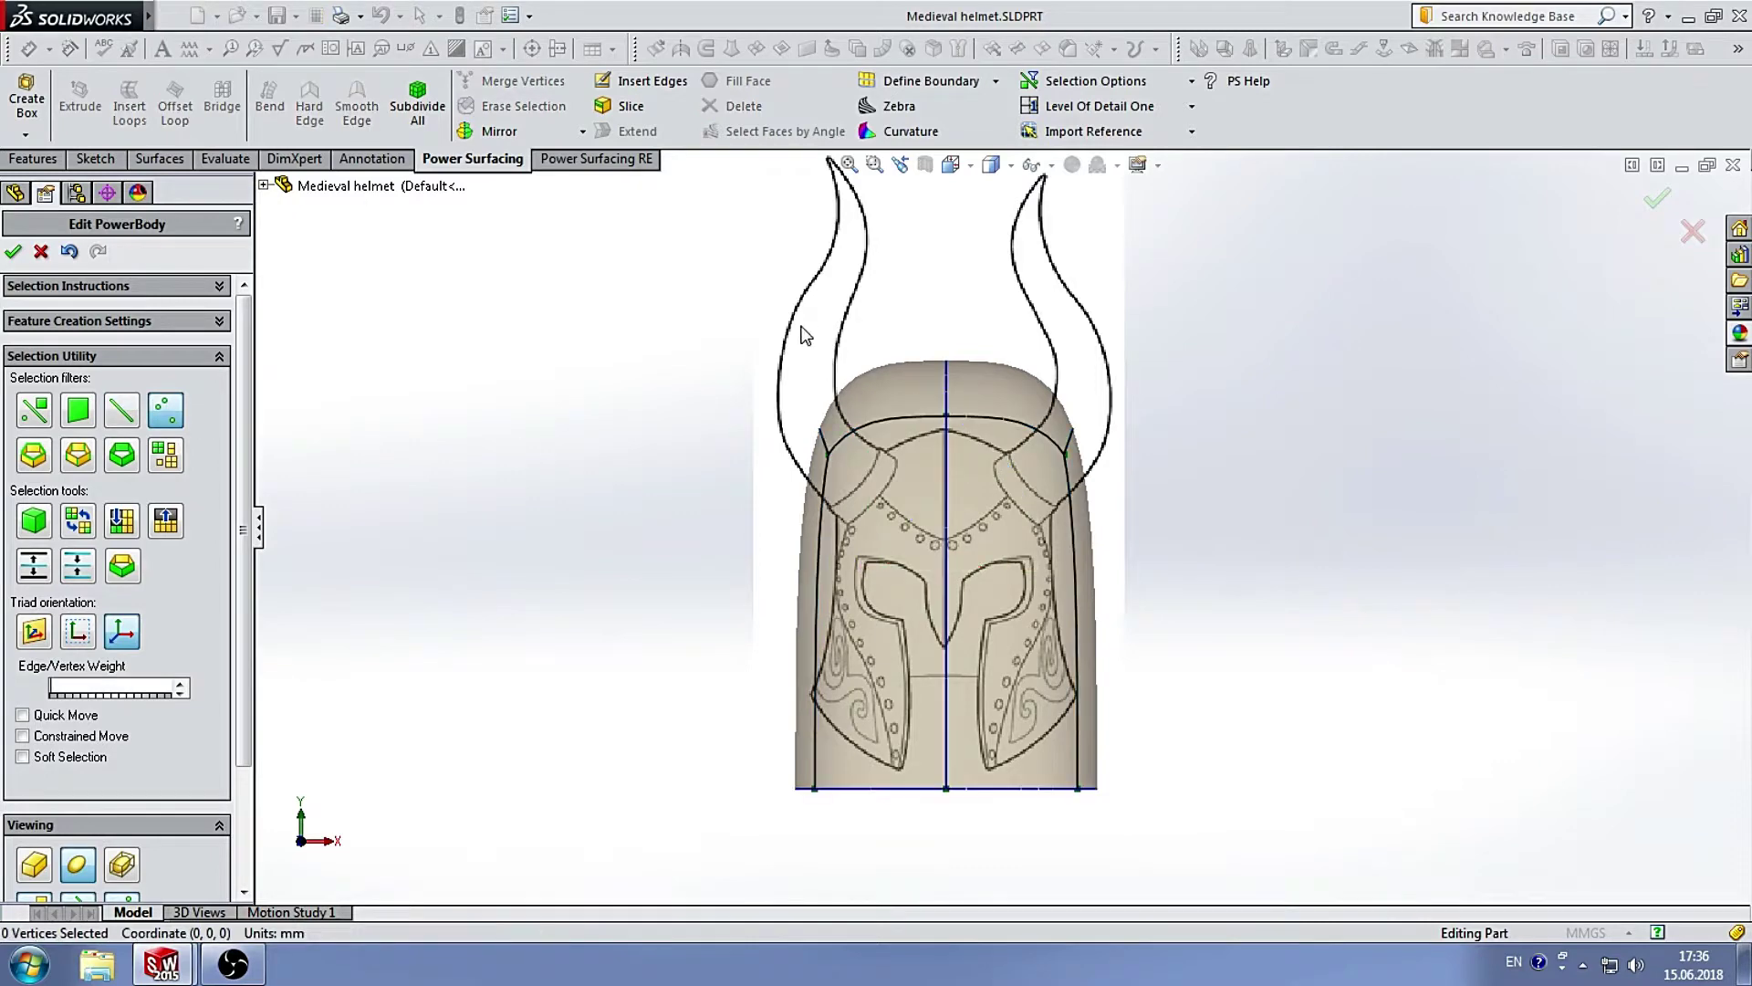
drag(778, 297, 986, 467)
drag(913, 301, 913, 370)
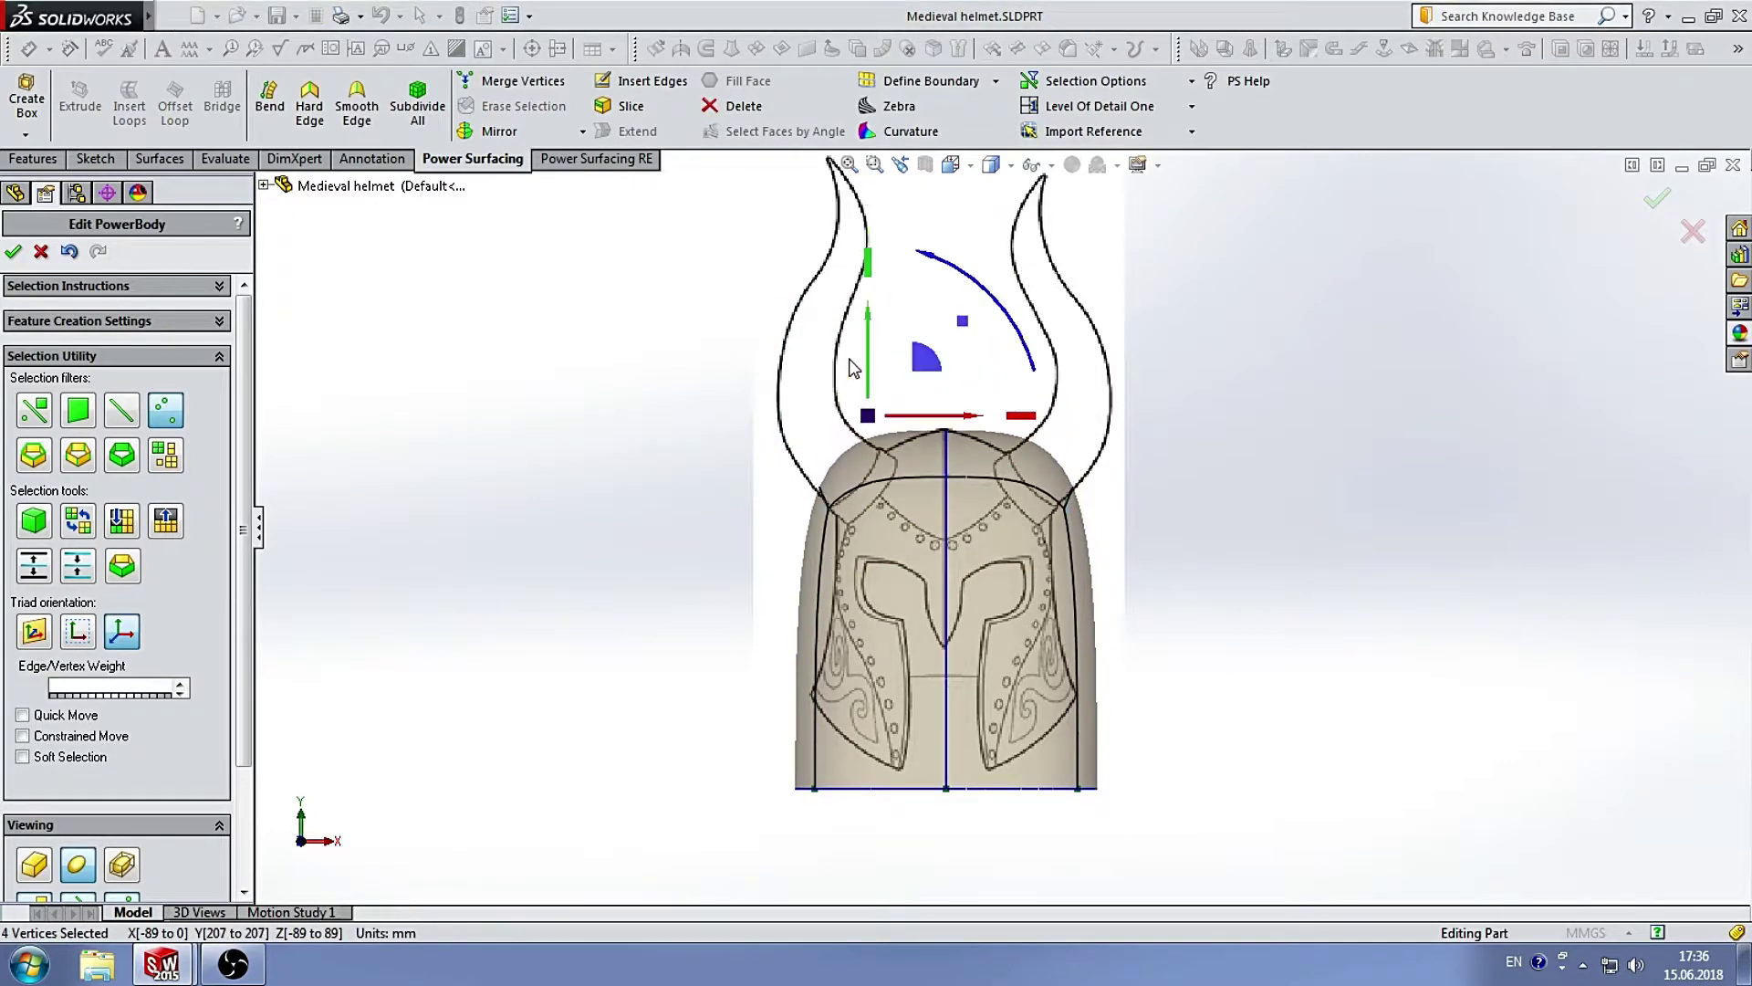
drag(775, 461, 854, 543)
Insert 2 new horizontal edge loops across the selected edges.
click(87, 456)
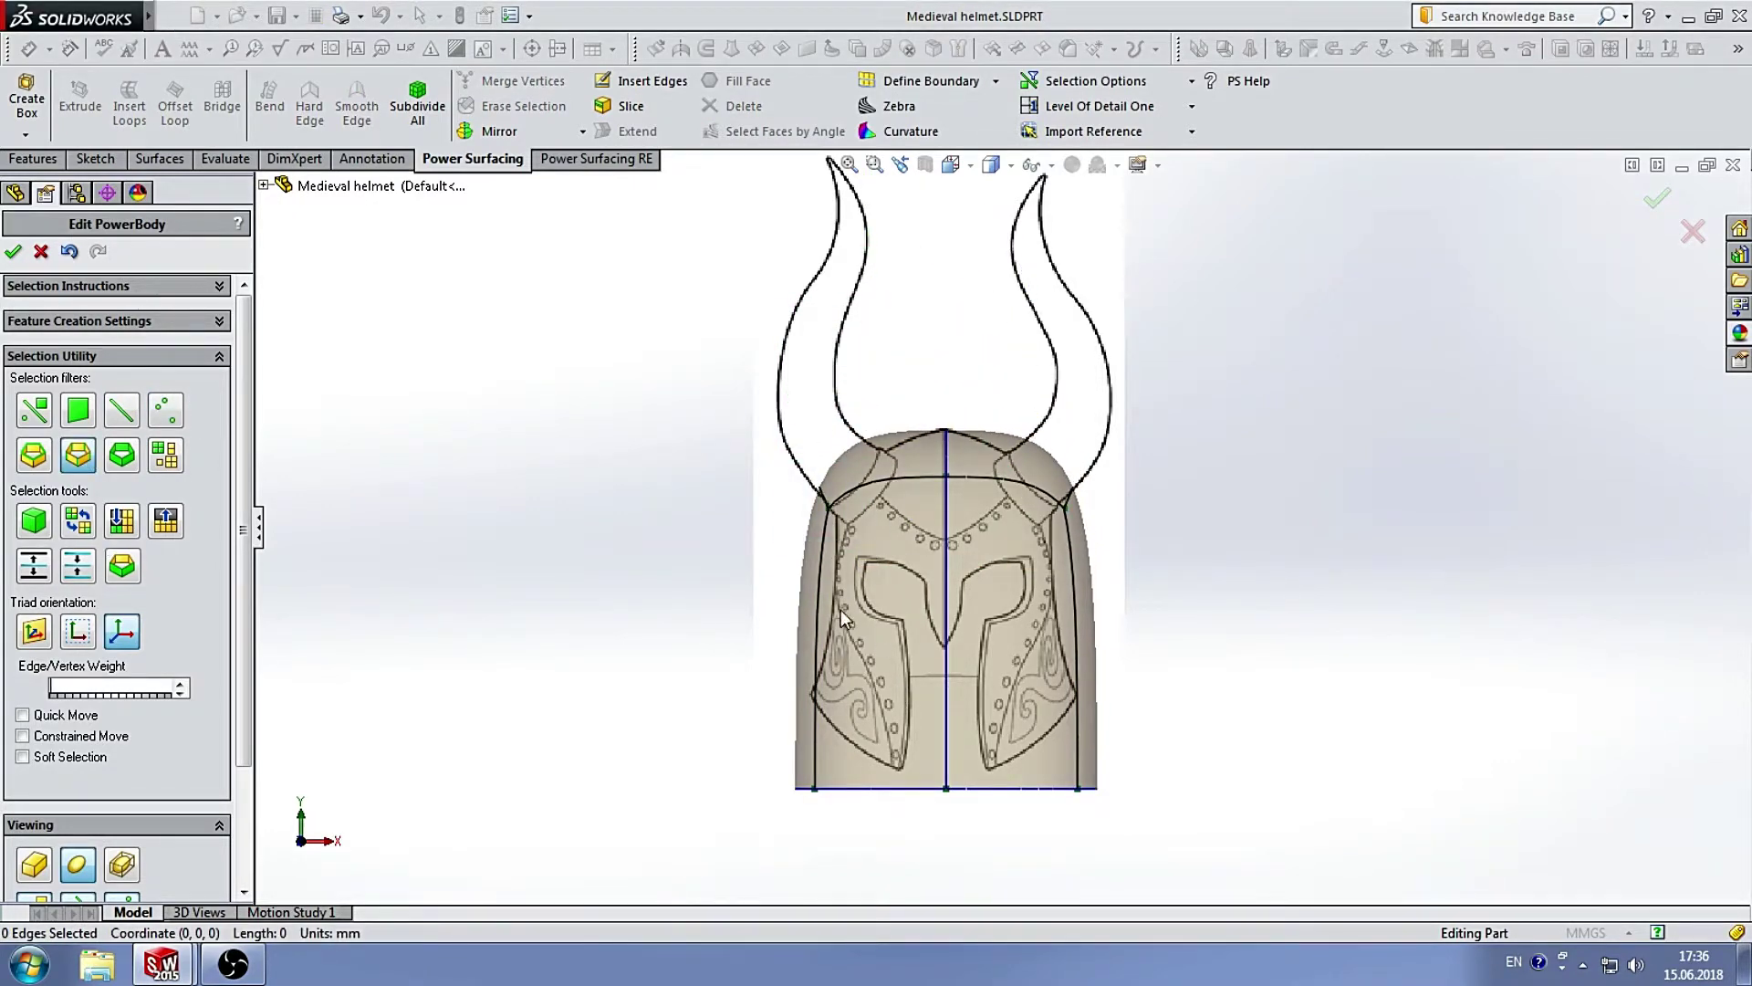
right_click(841, 609)
click(872, 621)
click(180, 337)
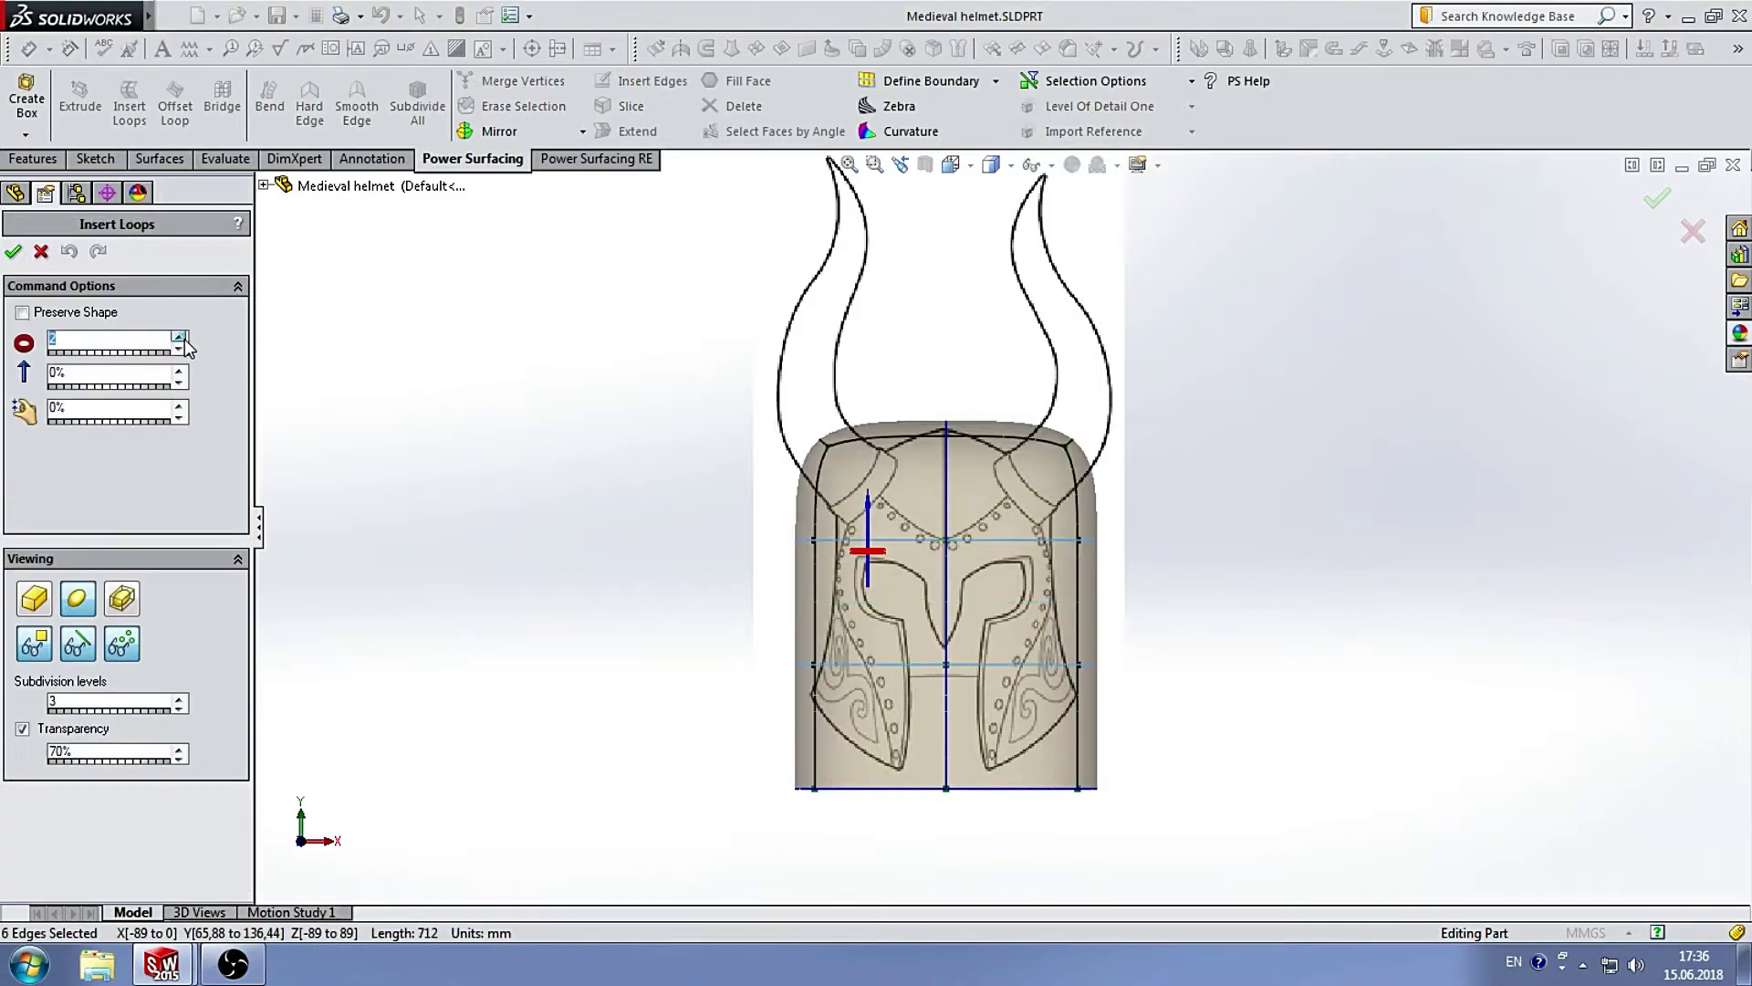
click(13, 252)
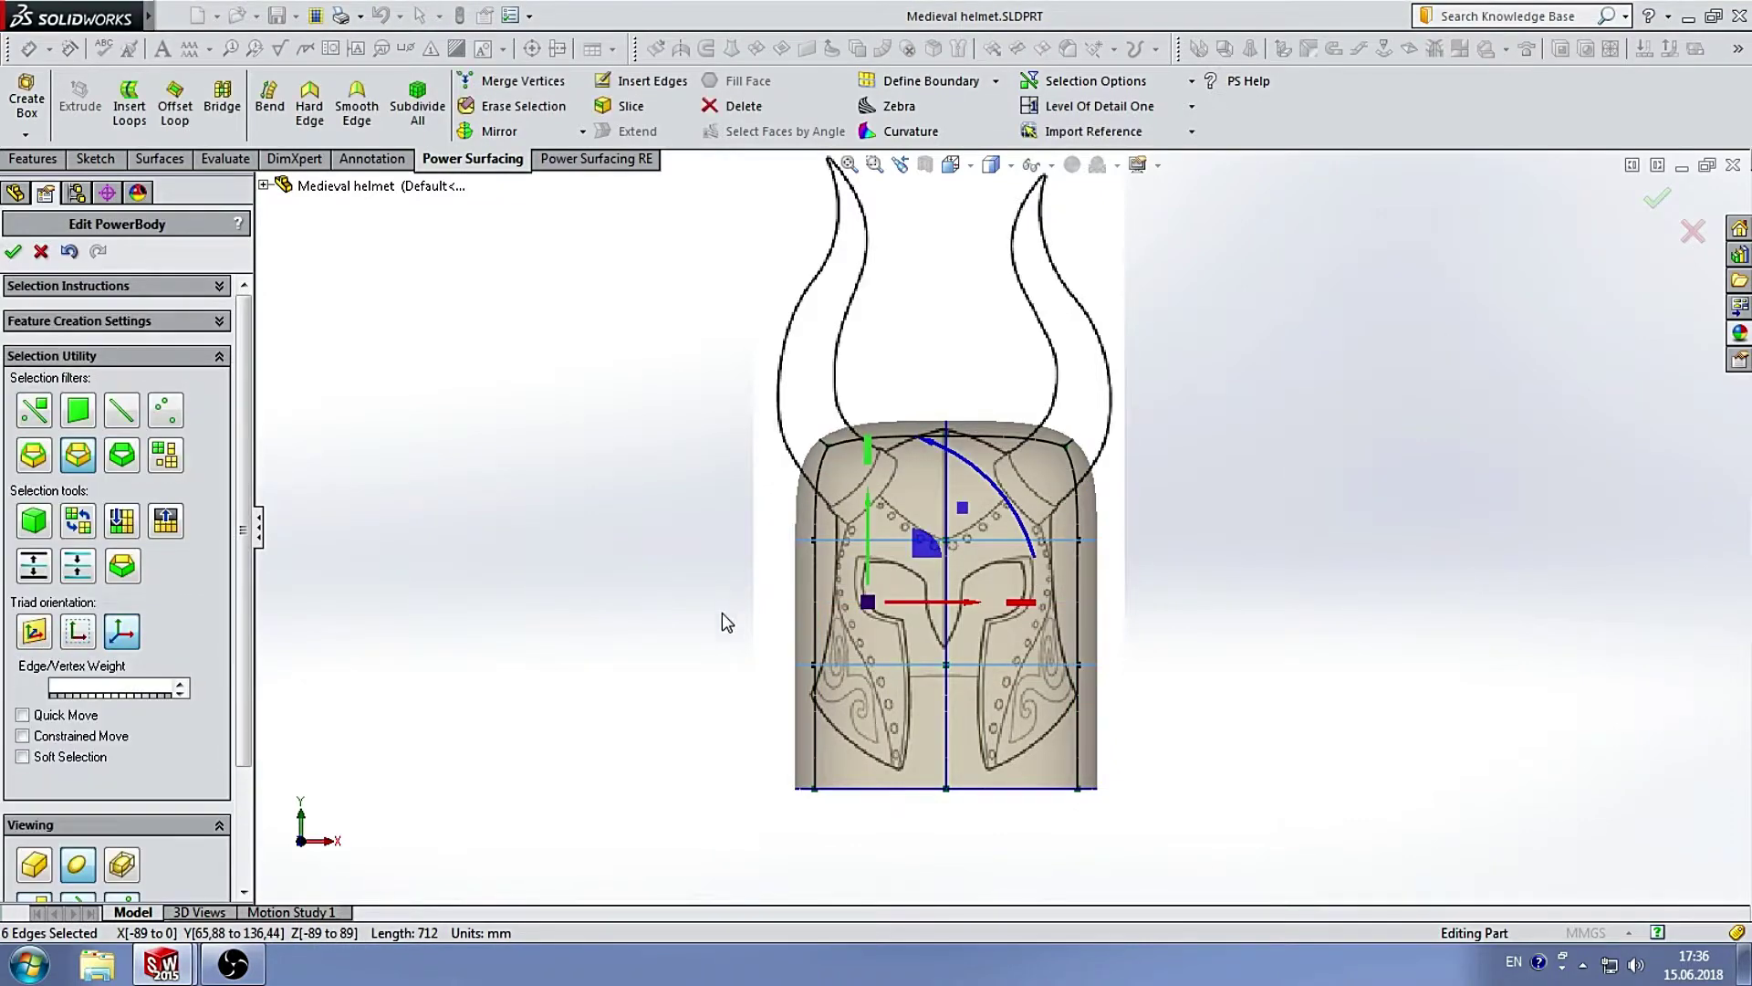
In cage view, pull the middle, lower and bottom-corner side vertices inward to the front outline.
click(33, 878)
click(690, 518)
drag(749, 518, 822, 520)
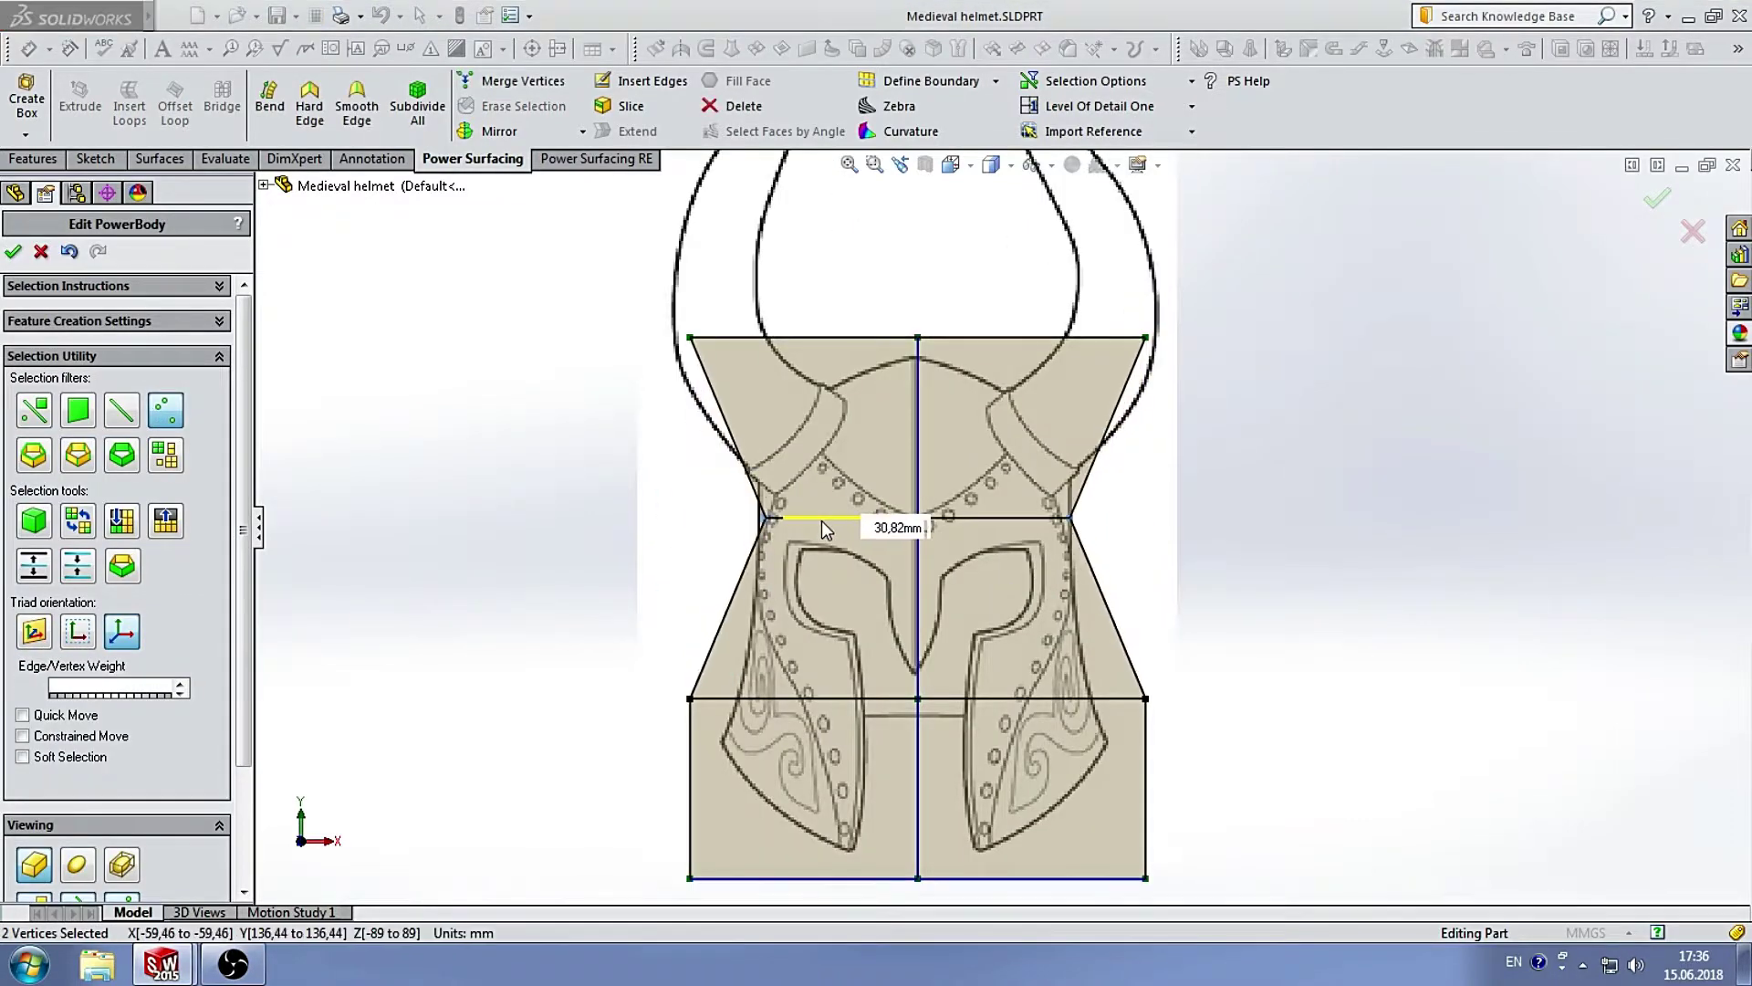
click(690, 698)
drag(742, 699, 787, 701)
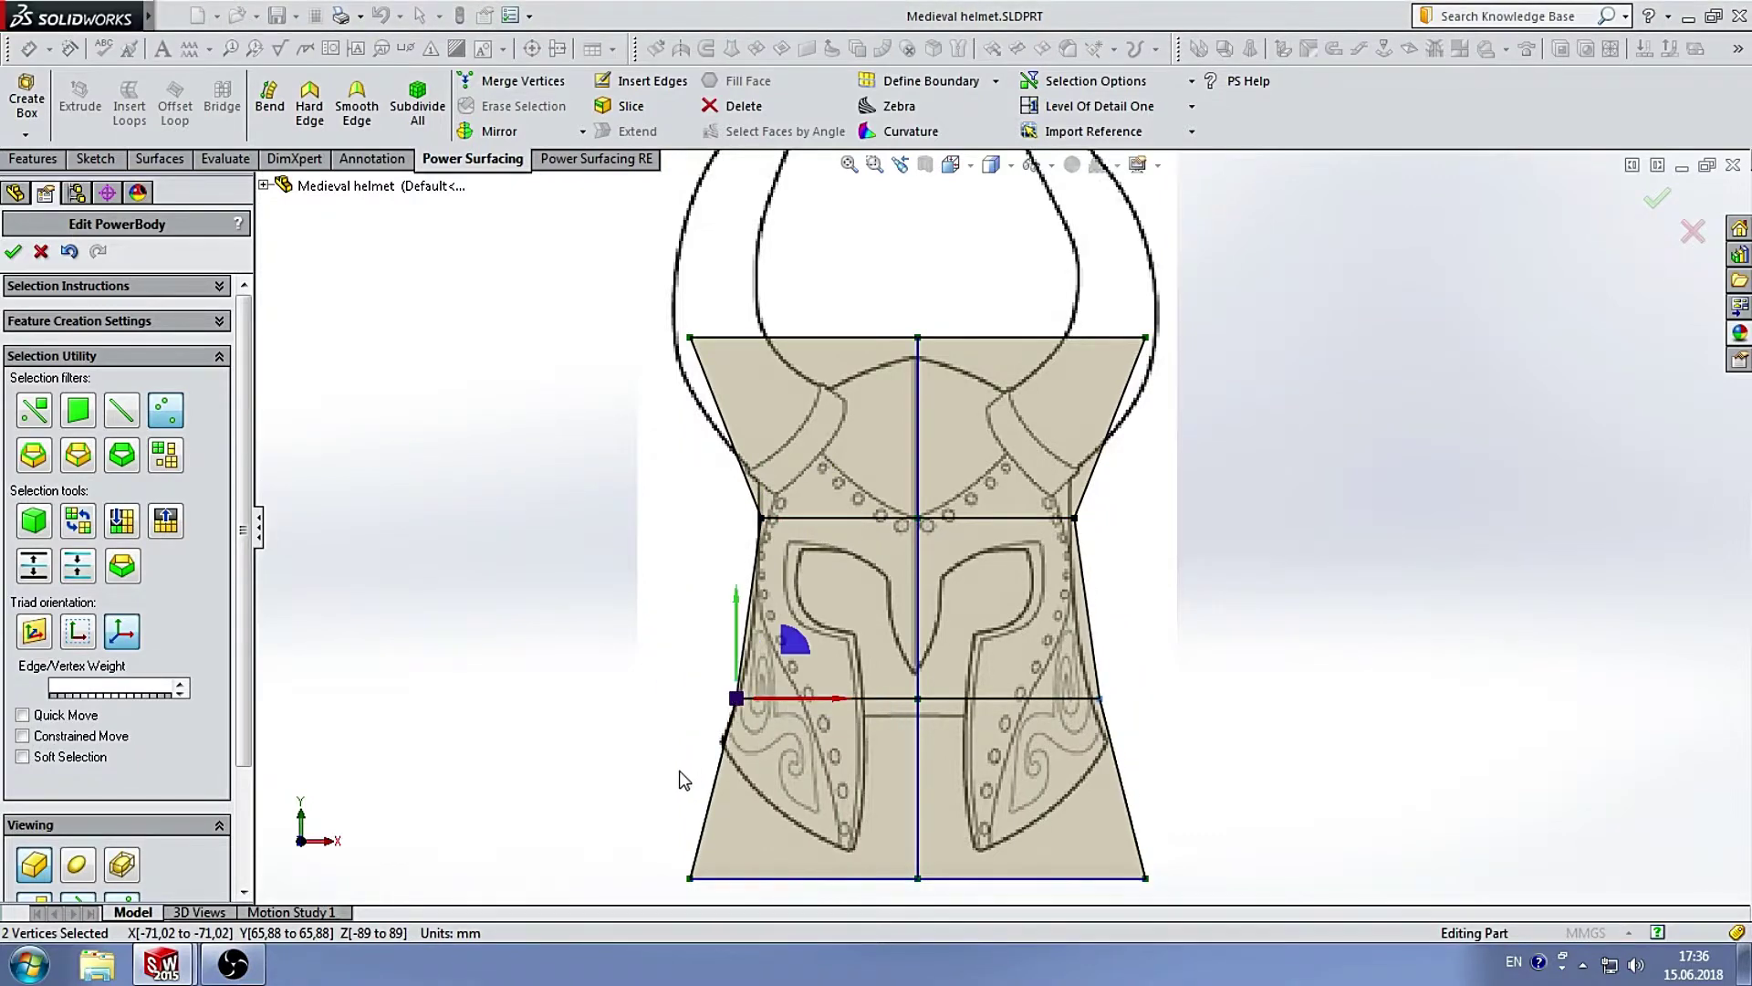
drag(830, 568, 846, 501)
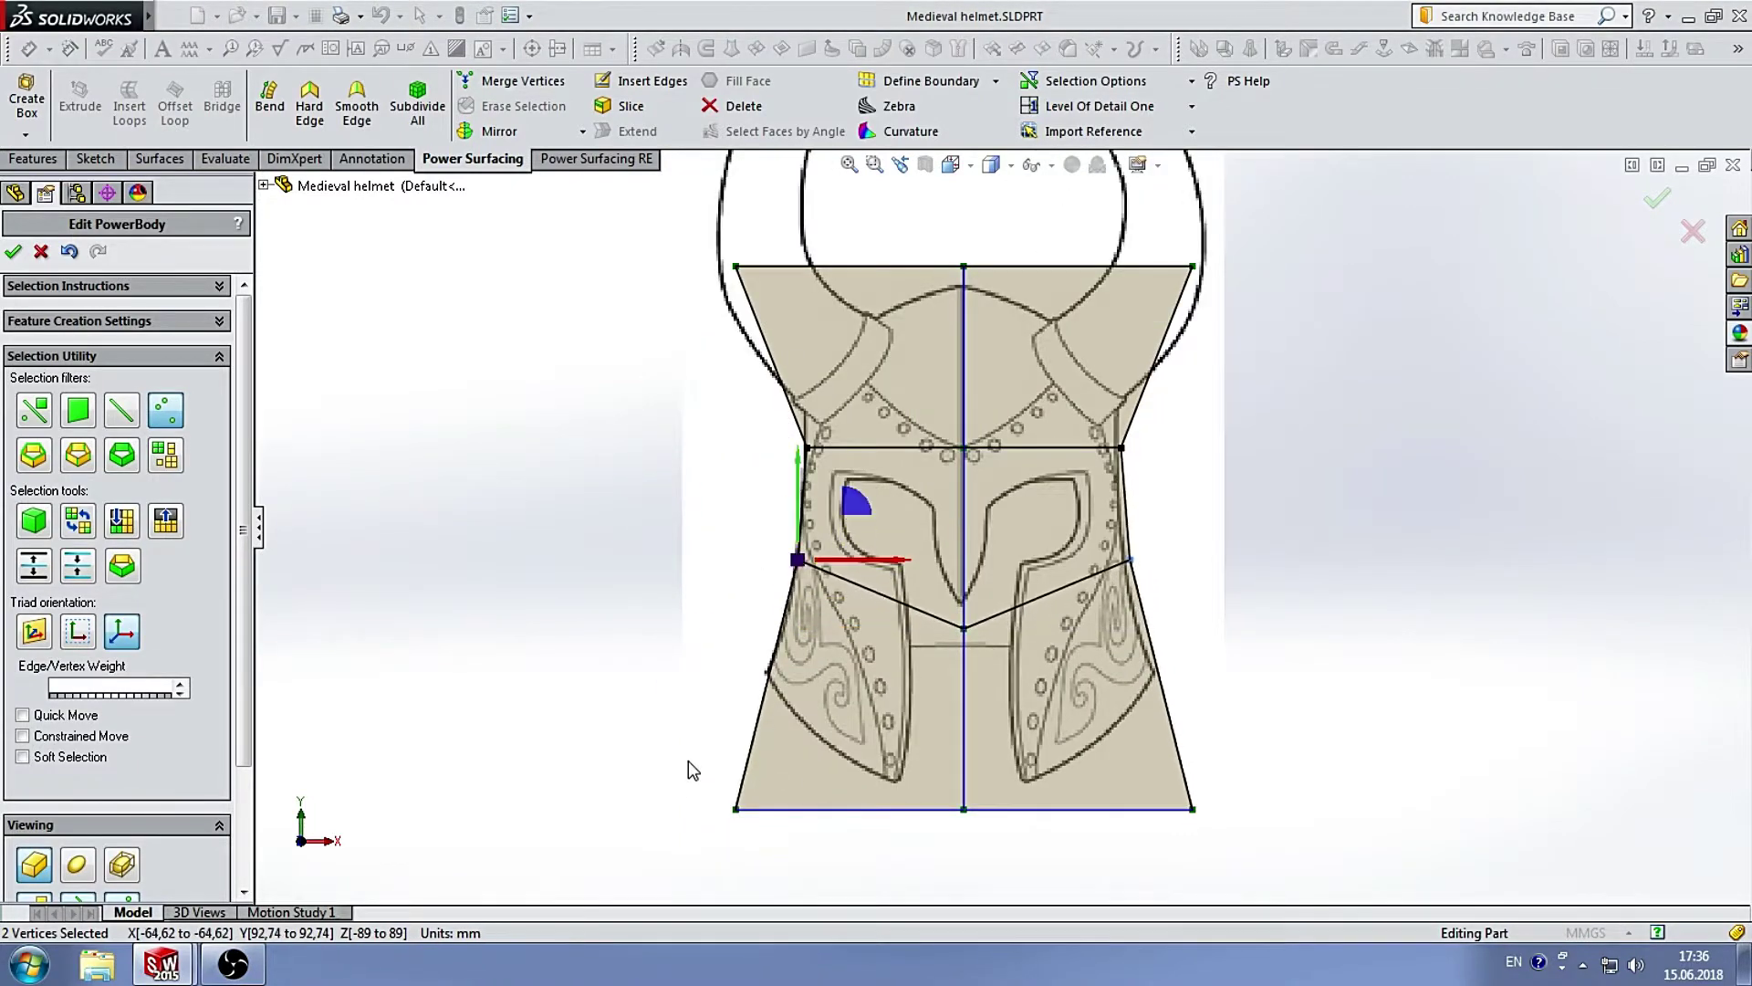
click(736, 808)
drag(786, 750, 825, 617)
Select the centre vertex above the chin, then a horizontal edge loop on the cage.
key(Escape)
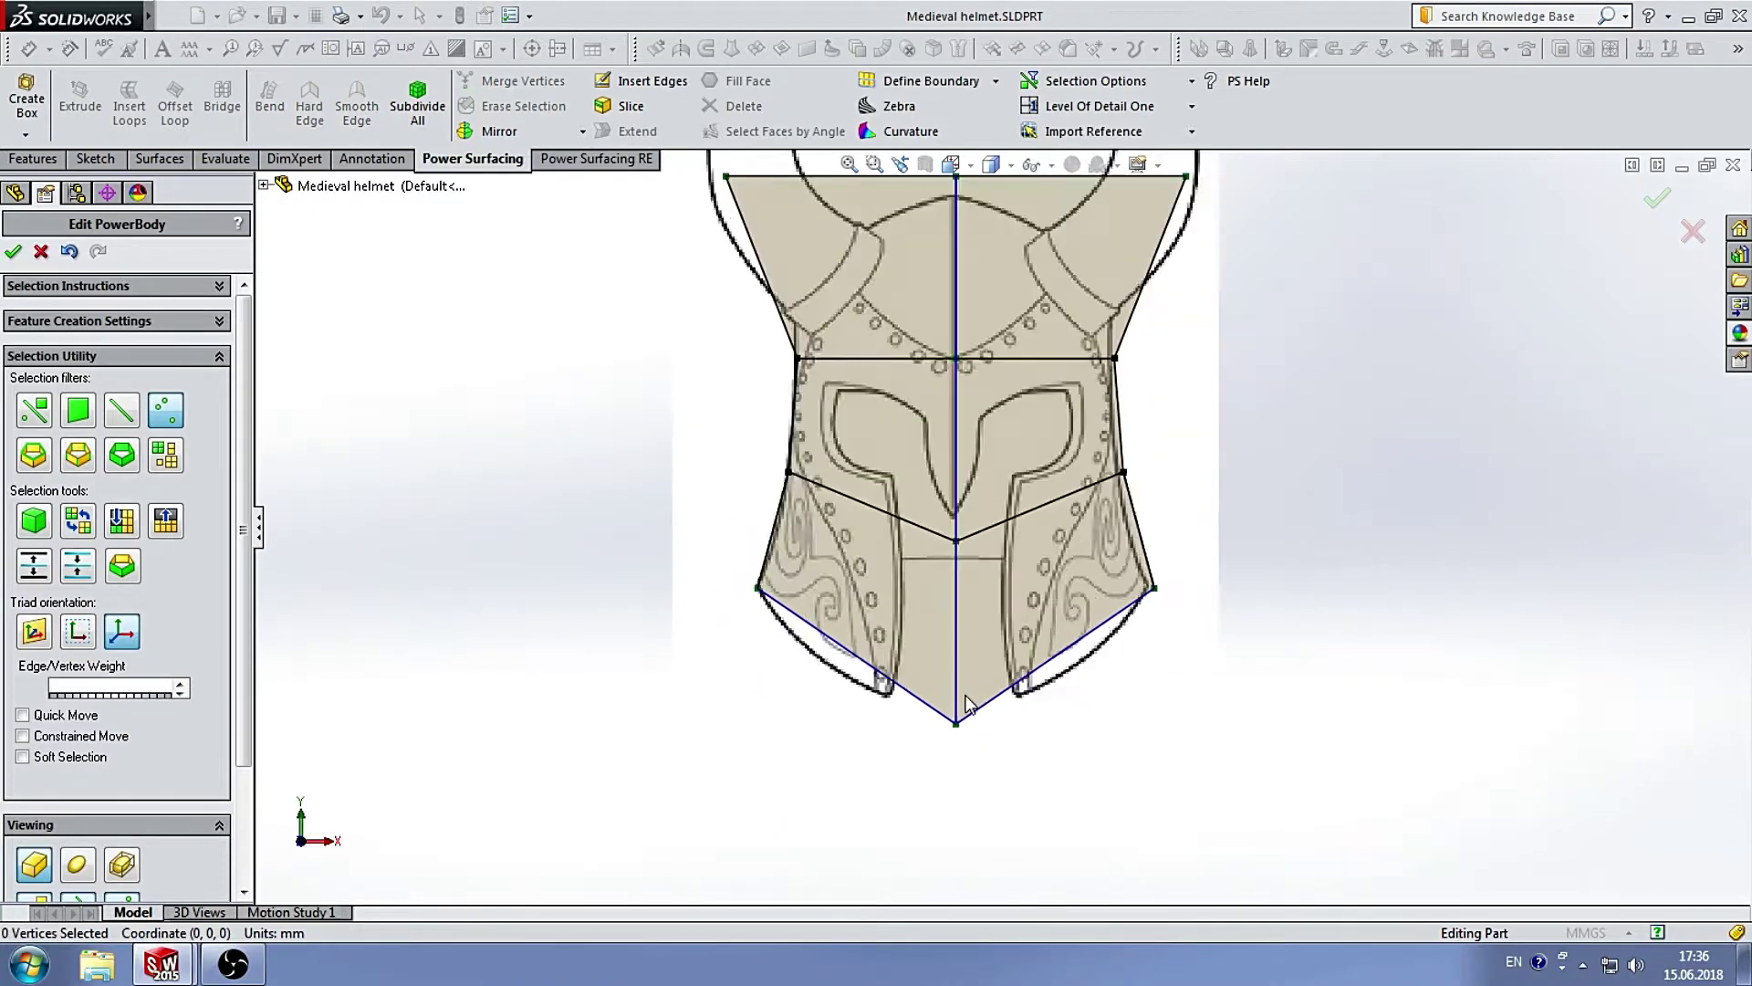
scroll(993, 667, down, 5)
scroll(980, 438, up, 3)
scroll(978, 441, down, 2)
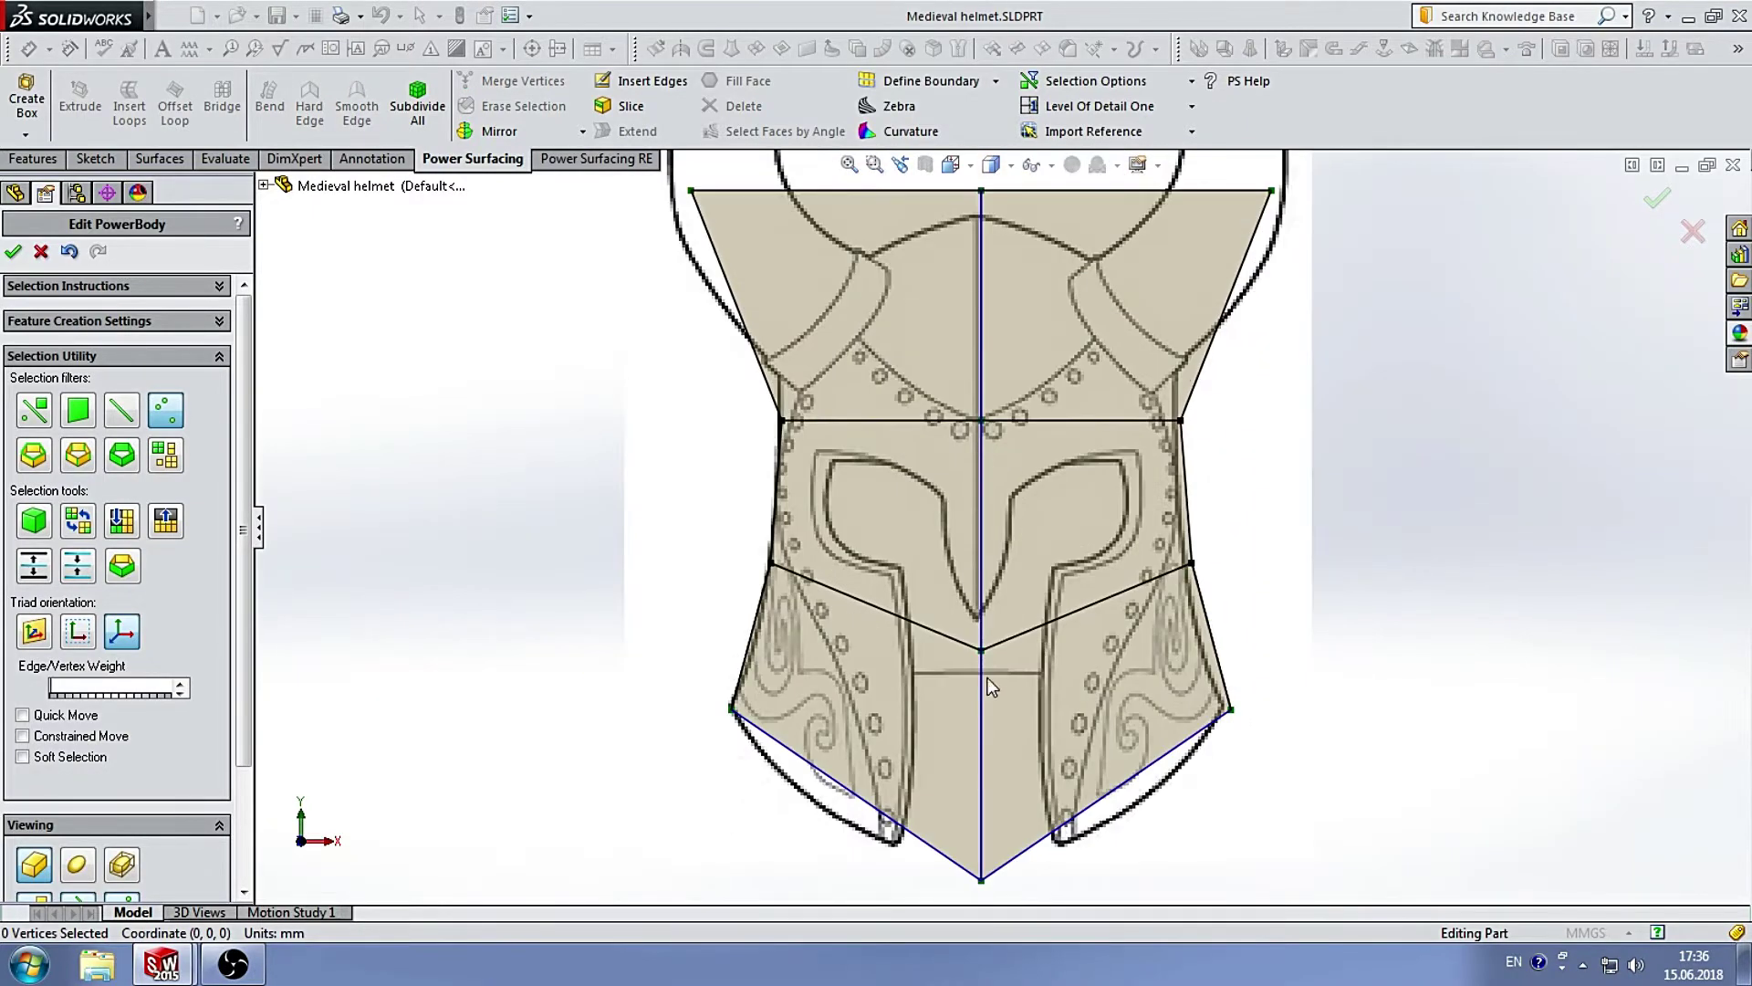
click(981, 650)
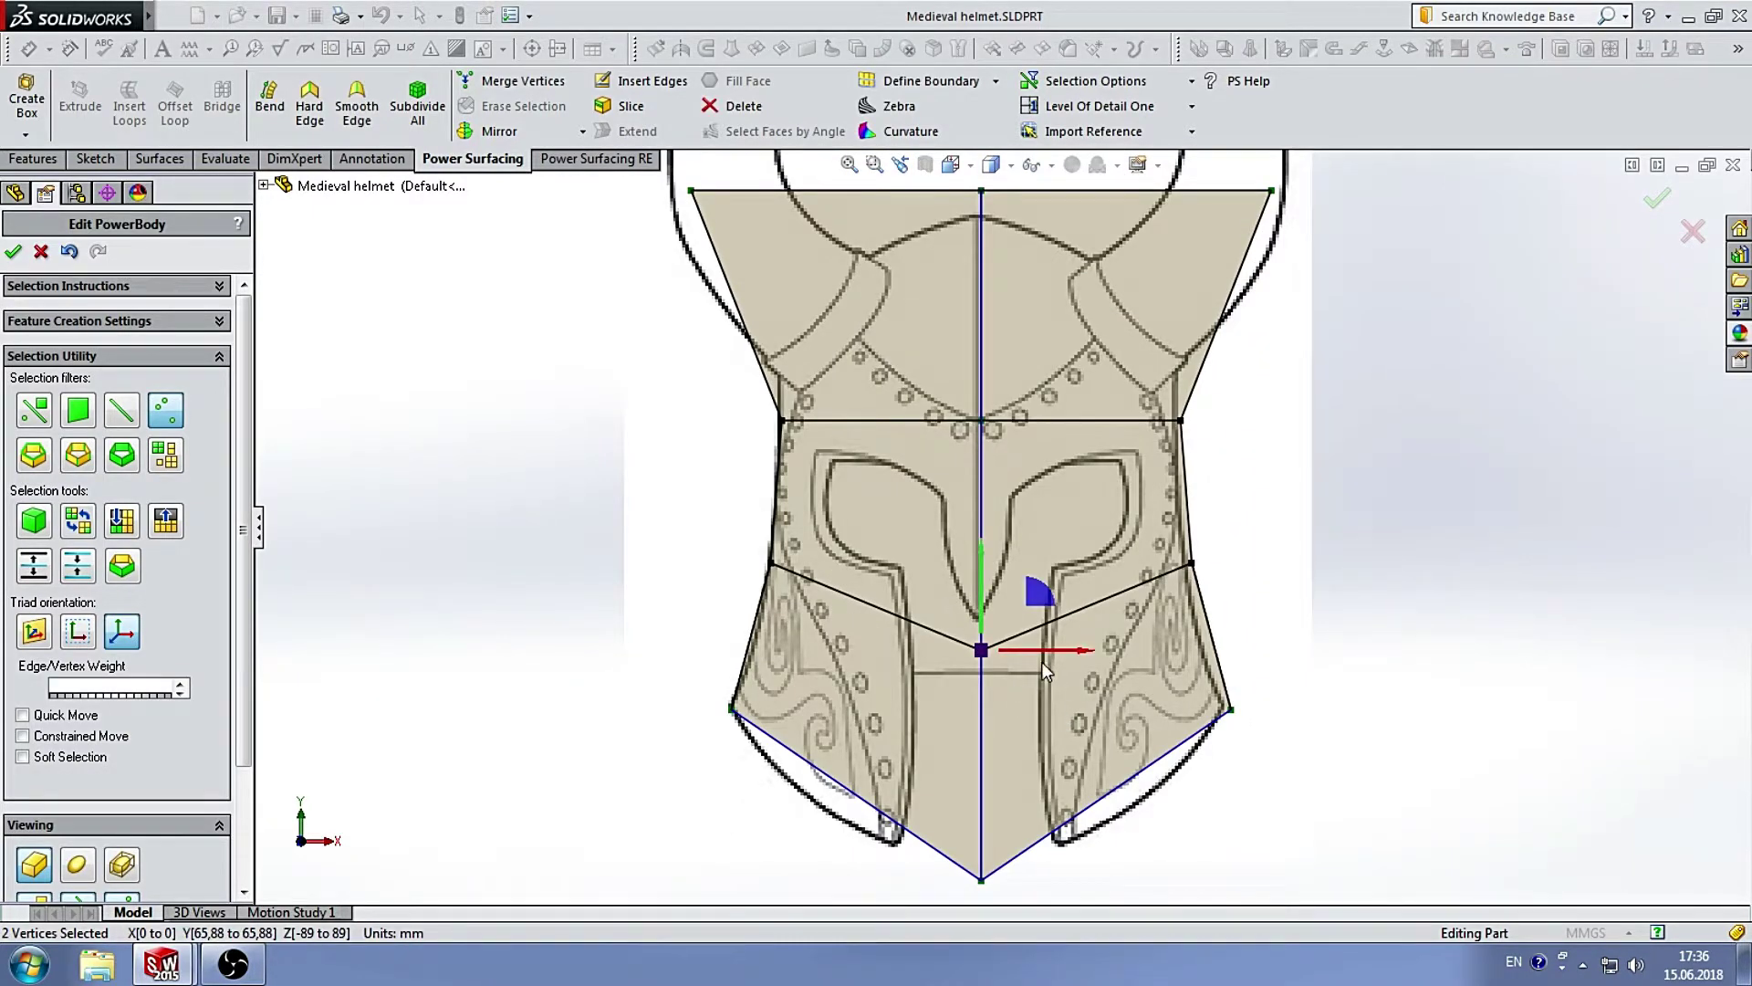
key(Escape)
scroll(944, 616, down, 2)
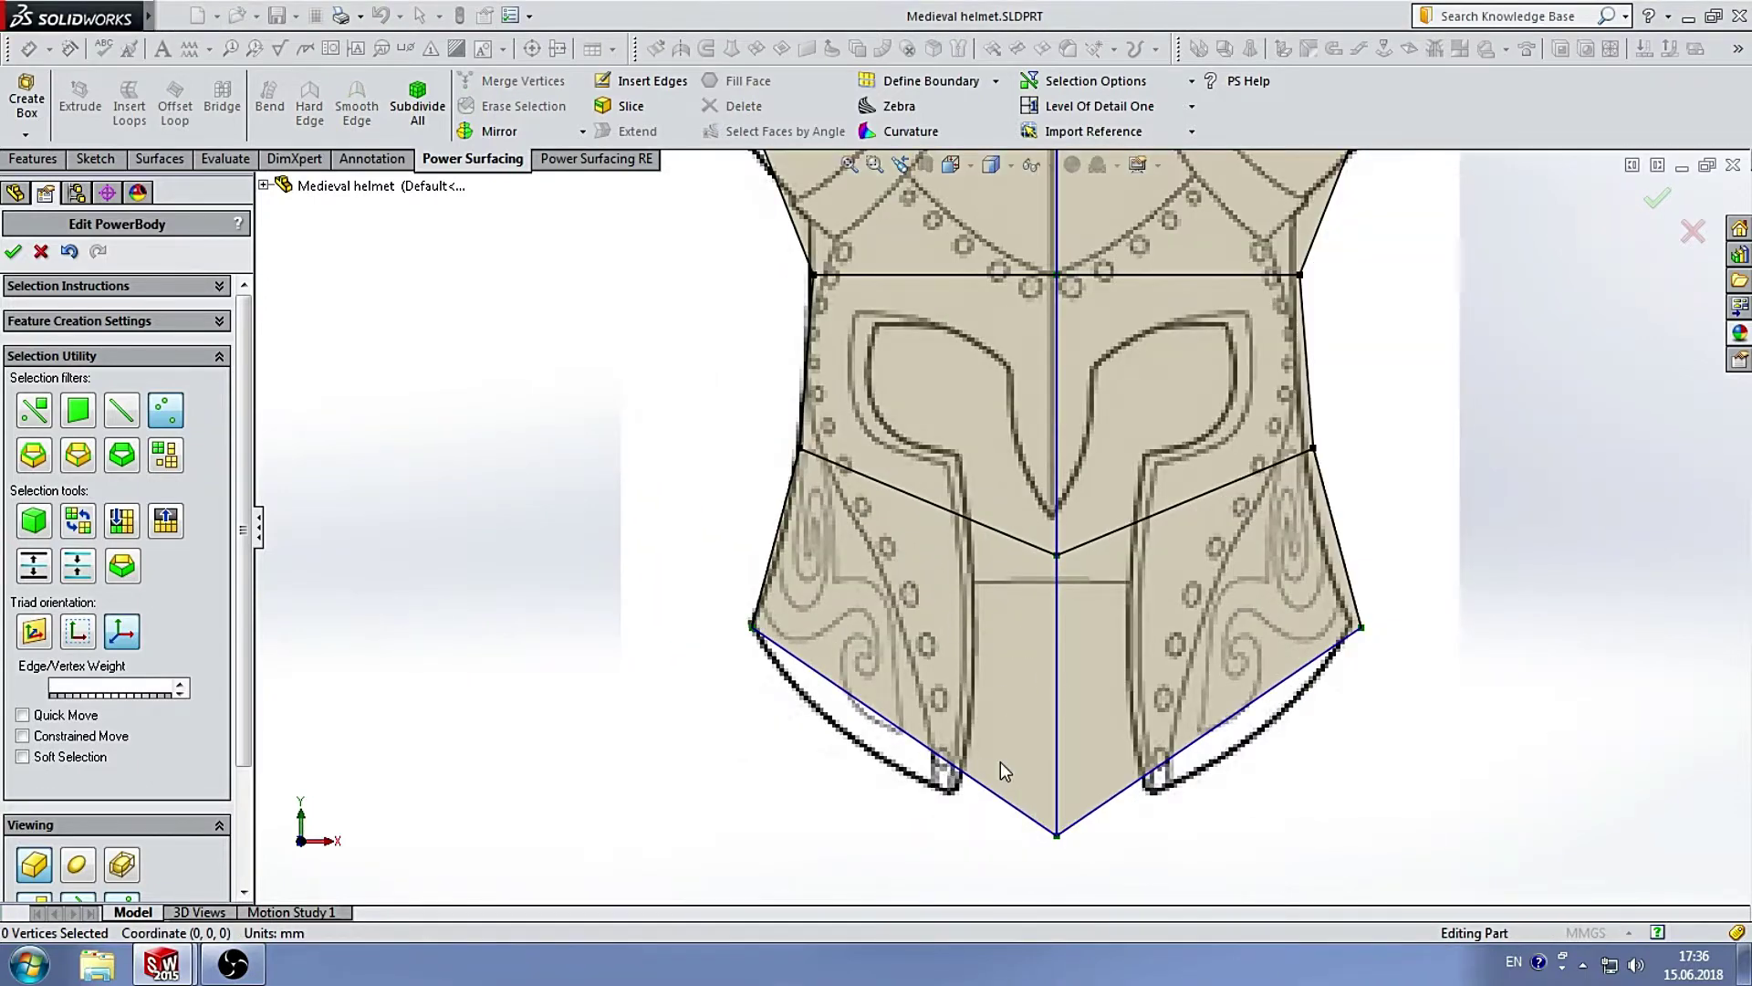
scroll(1000, 761, up, 3)
double_click(956, 547)
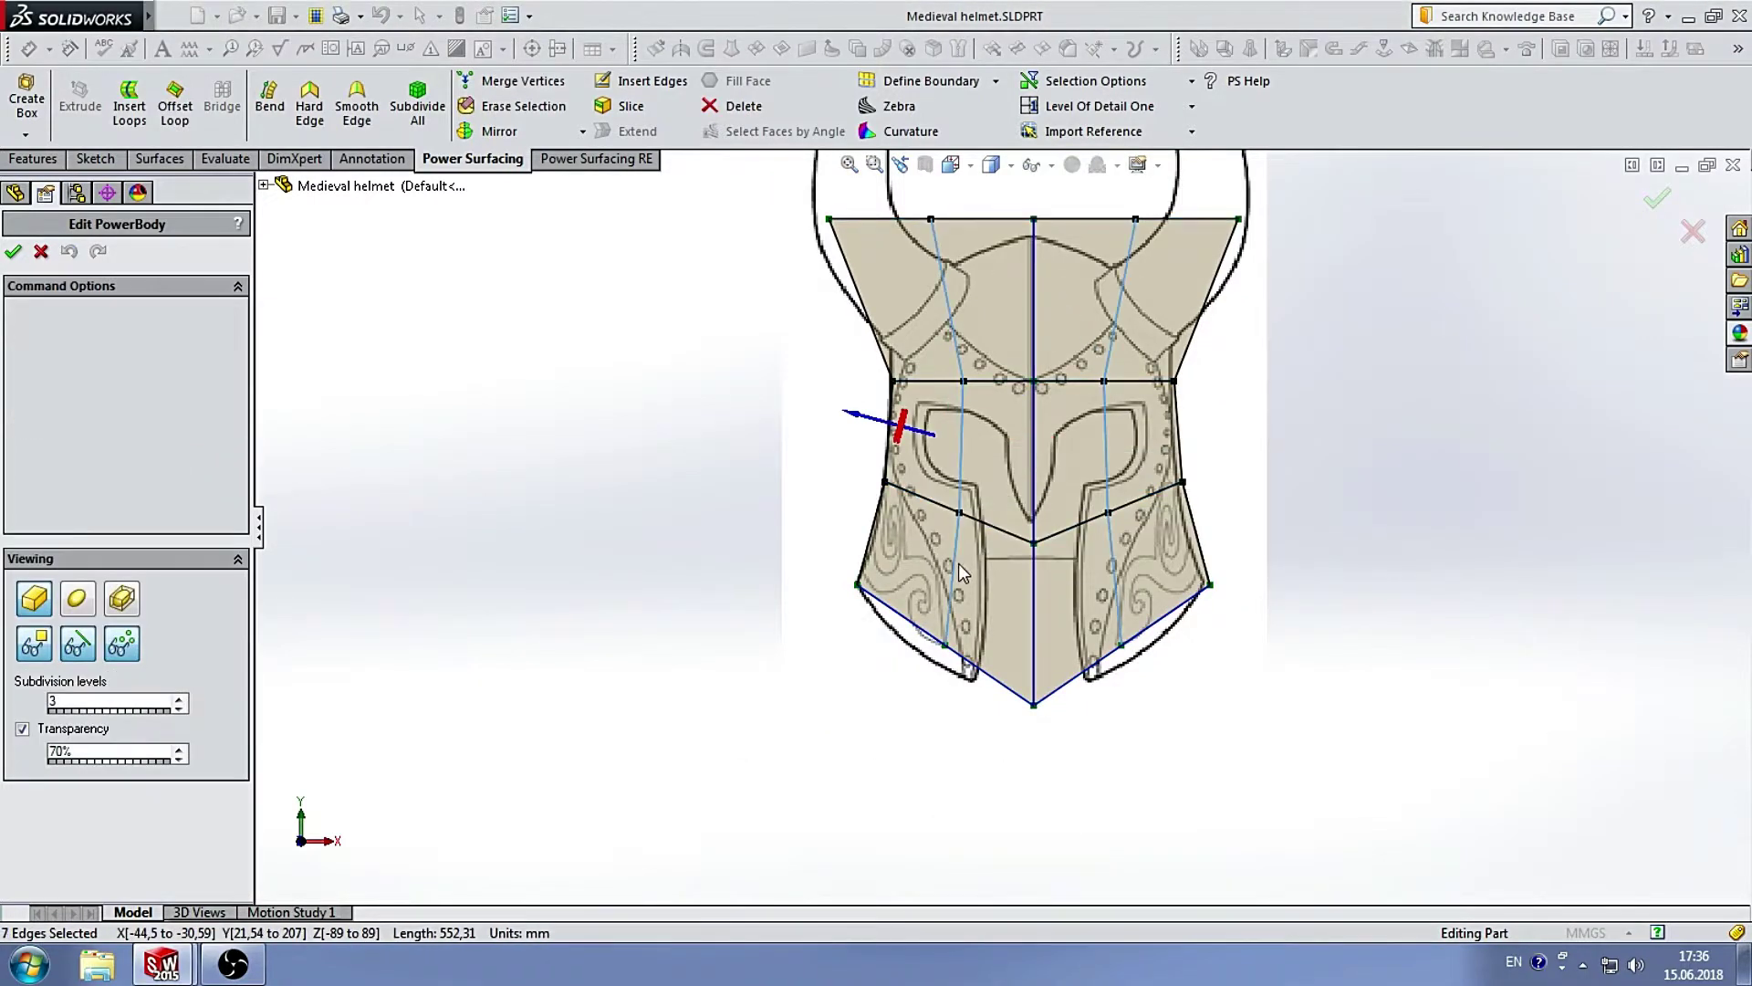
With the vertex filter on, pull the top corner and top-centre vertices inward and down.
click(673, 552)
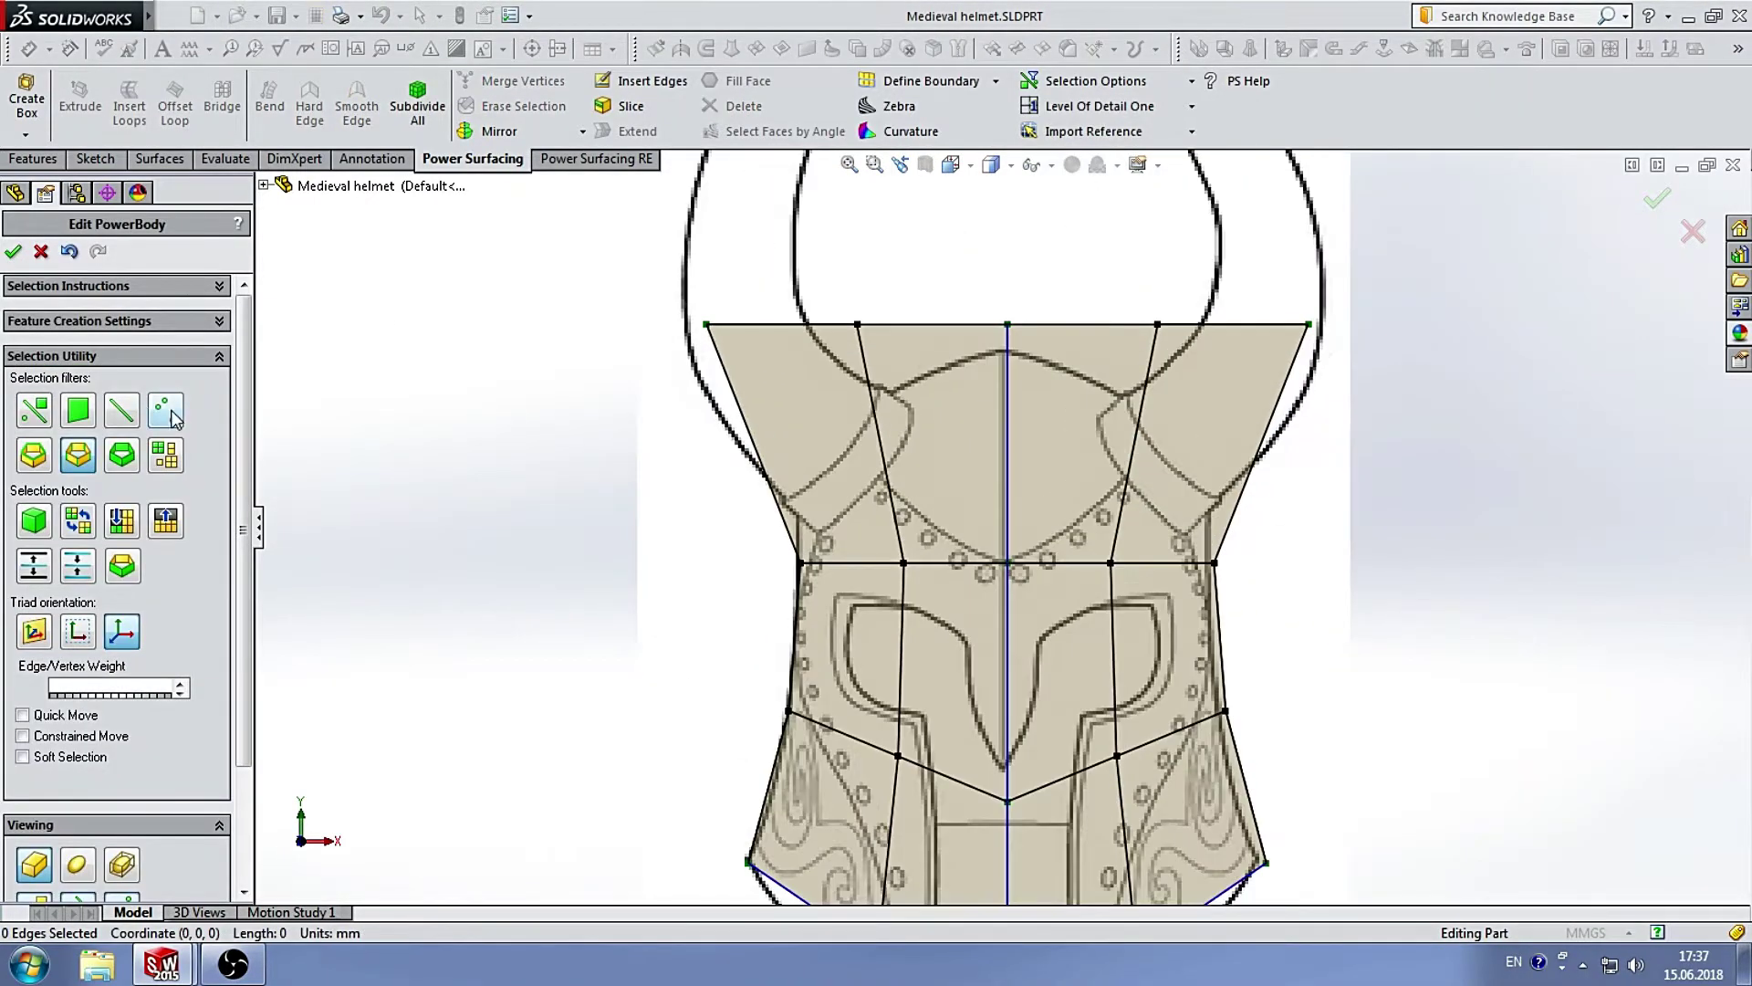
click(171, 411)
click(706, 324)
drag(765, 324, 860, 418)
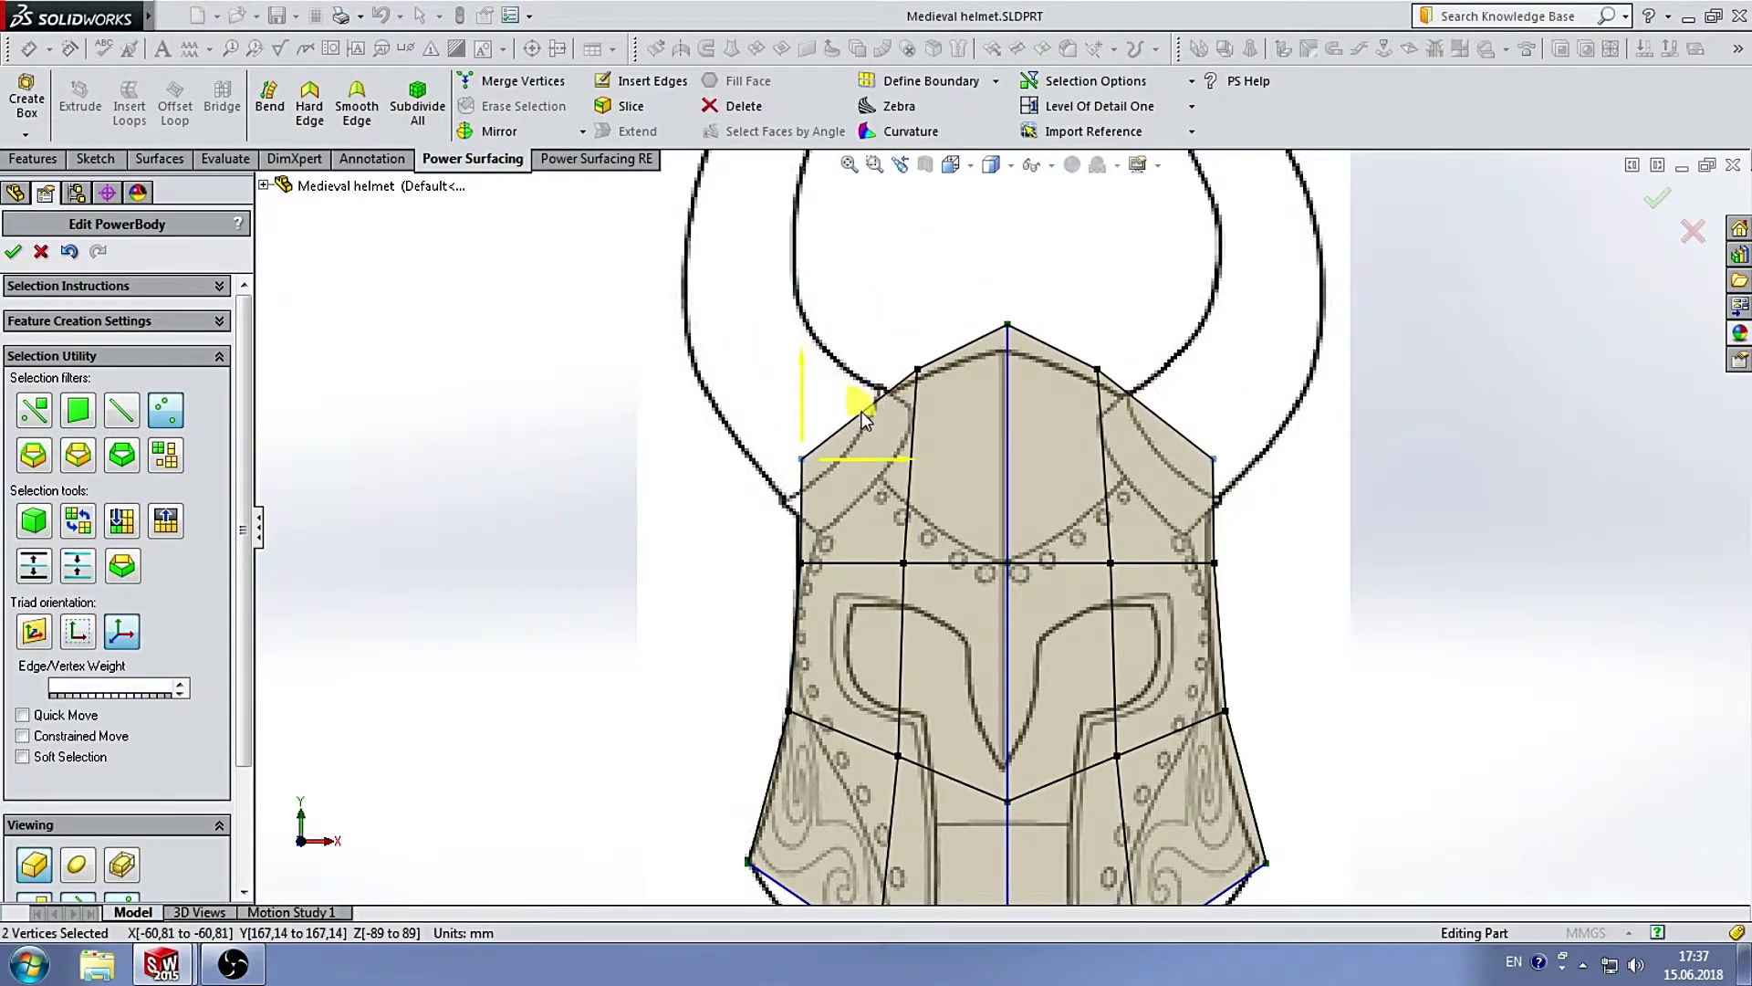
click(1008, 323)
mouse_move(1016, 292)
mouse_down()
mouse_move(1016, 319)
mouse_move(966, 331)
mouse_move(994, 424)
mouse_up()
click(917, 368)
Show the smoothed surface and raise the top vertices to round the dome.
key(Tab)
drag(958, 246, 958, 274)
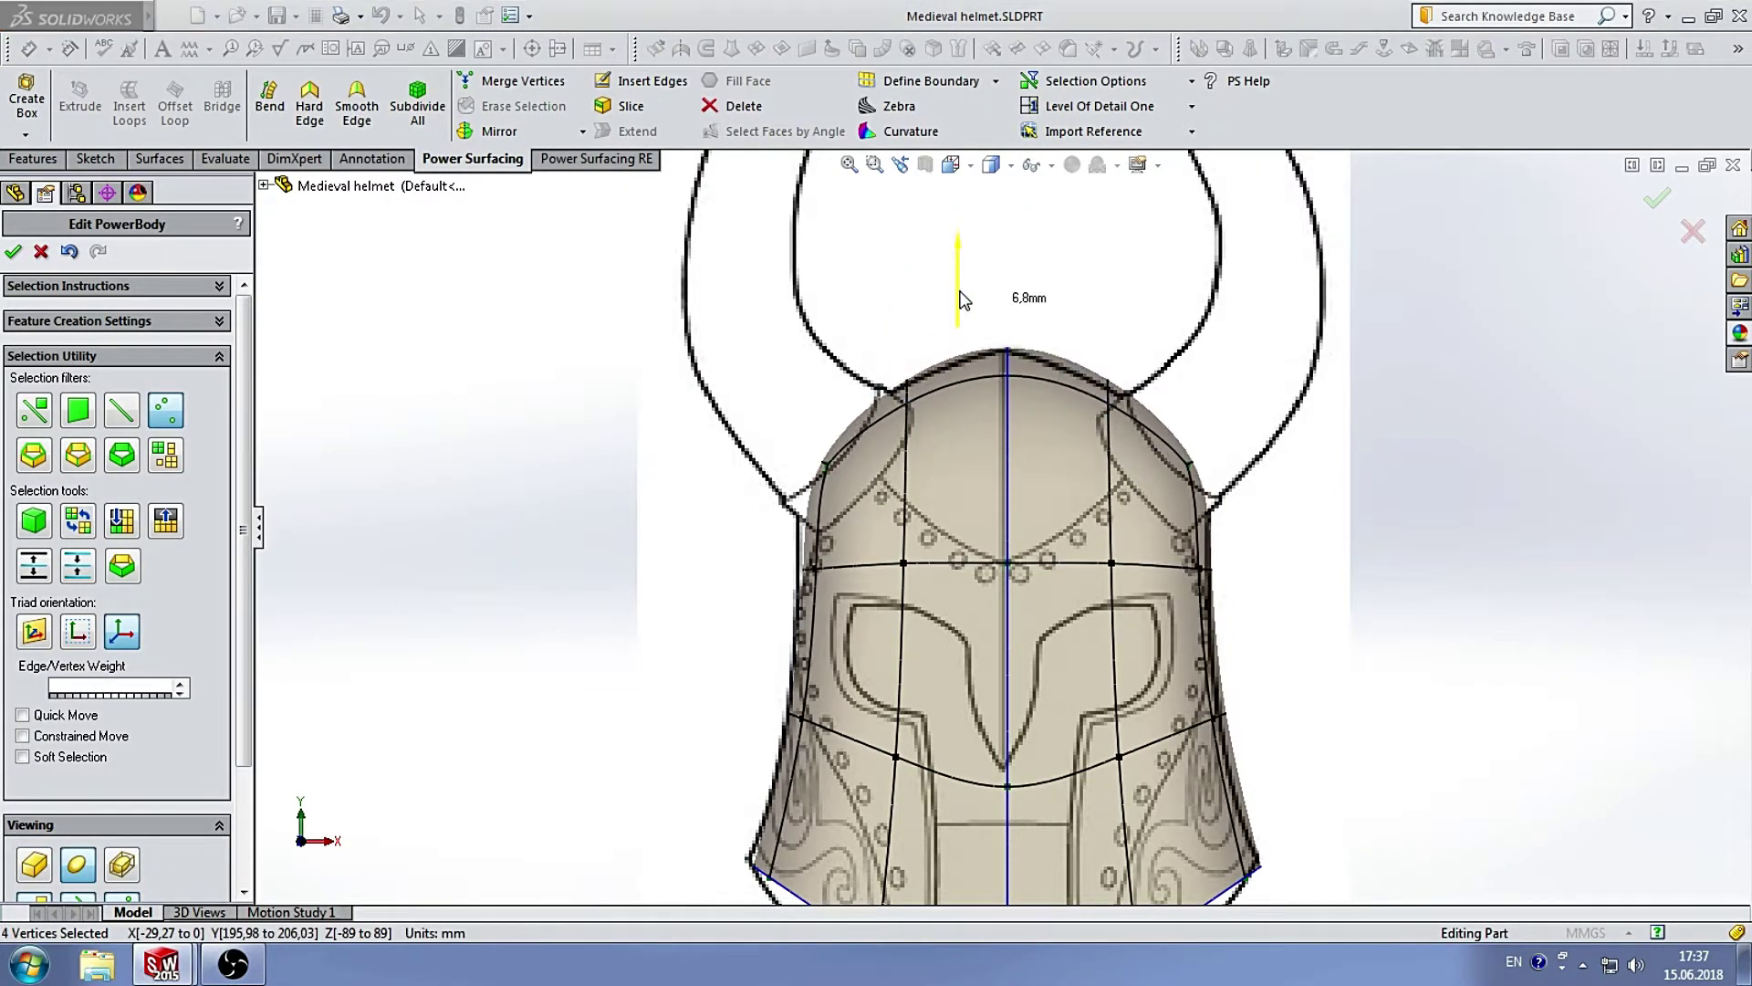
click(1281, 548)
key(f)
scroll(1065, 658, down, 1)
scroll(958, 730, down, 2)
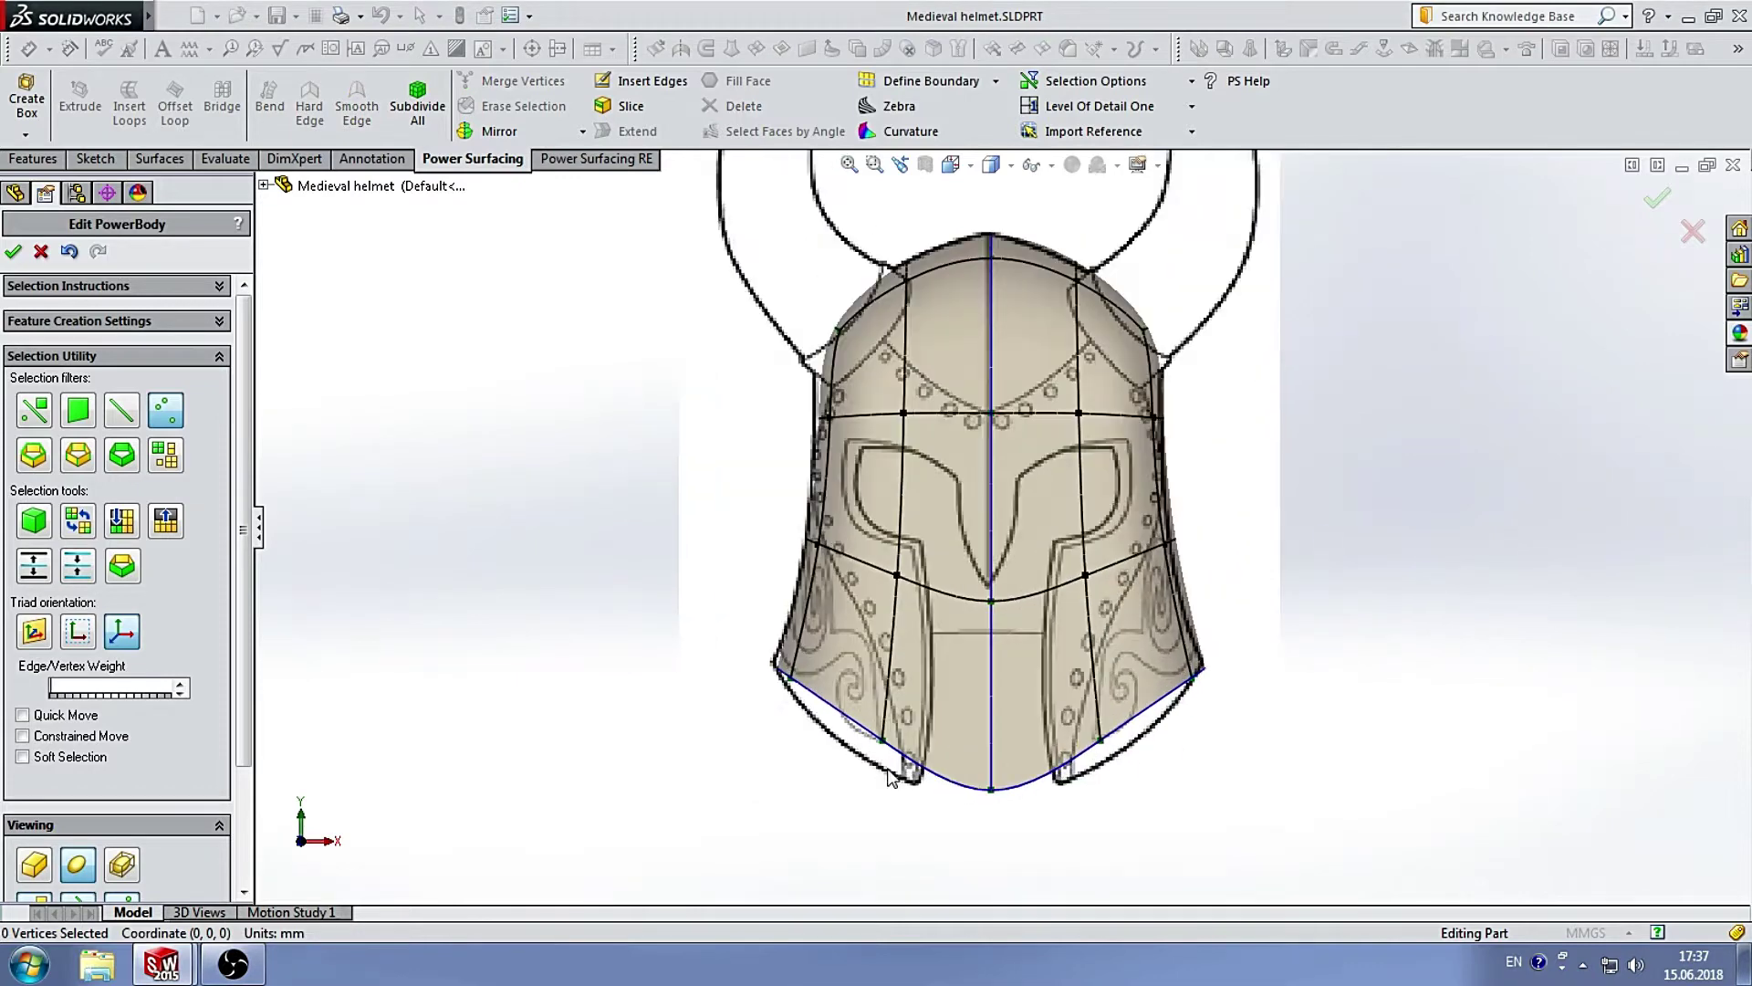
Bulge the helmet's side vertices slightly outward, then switch to the Right view.
click(822, 415)
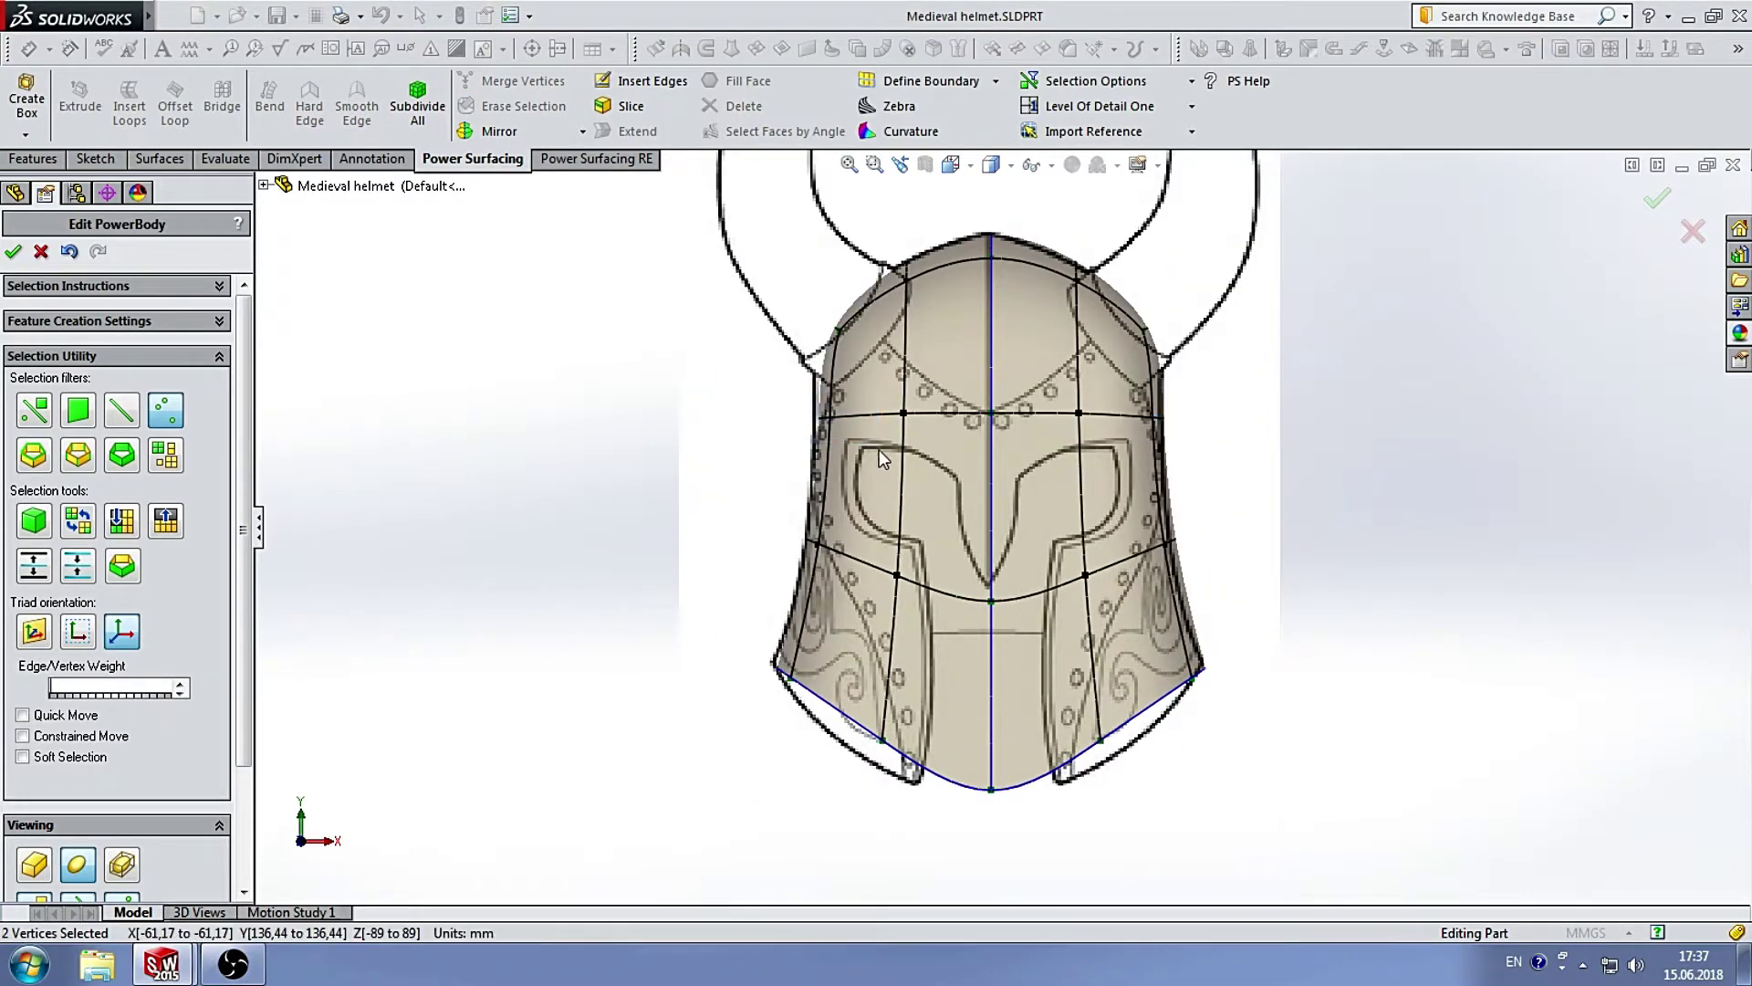
drag(913, 412, 899, 412)
click(677, 359)
click(915, 315)
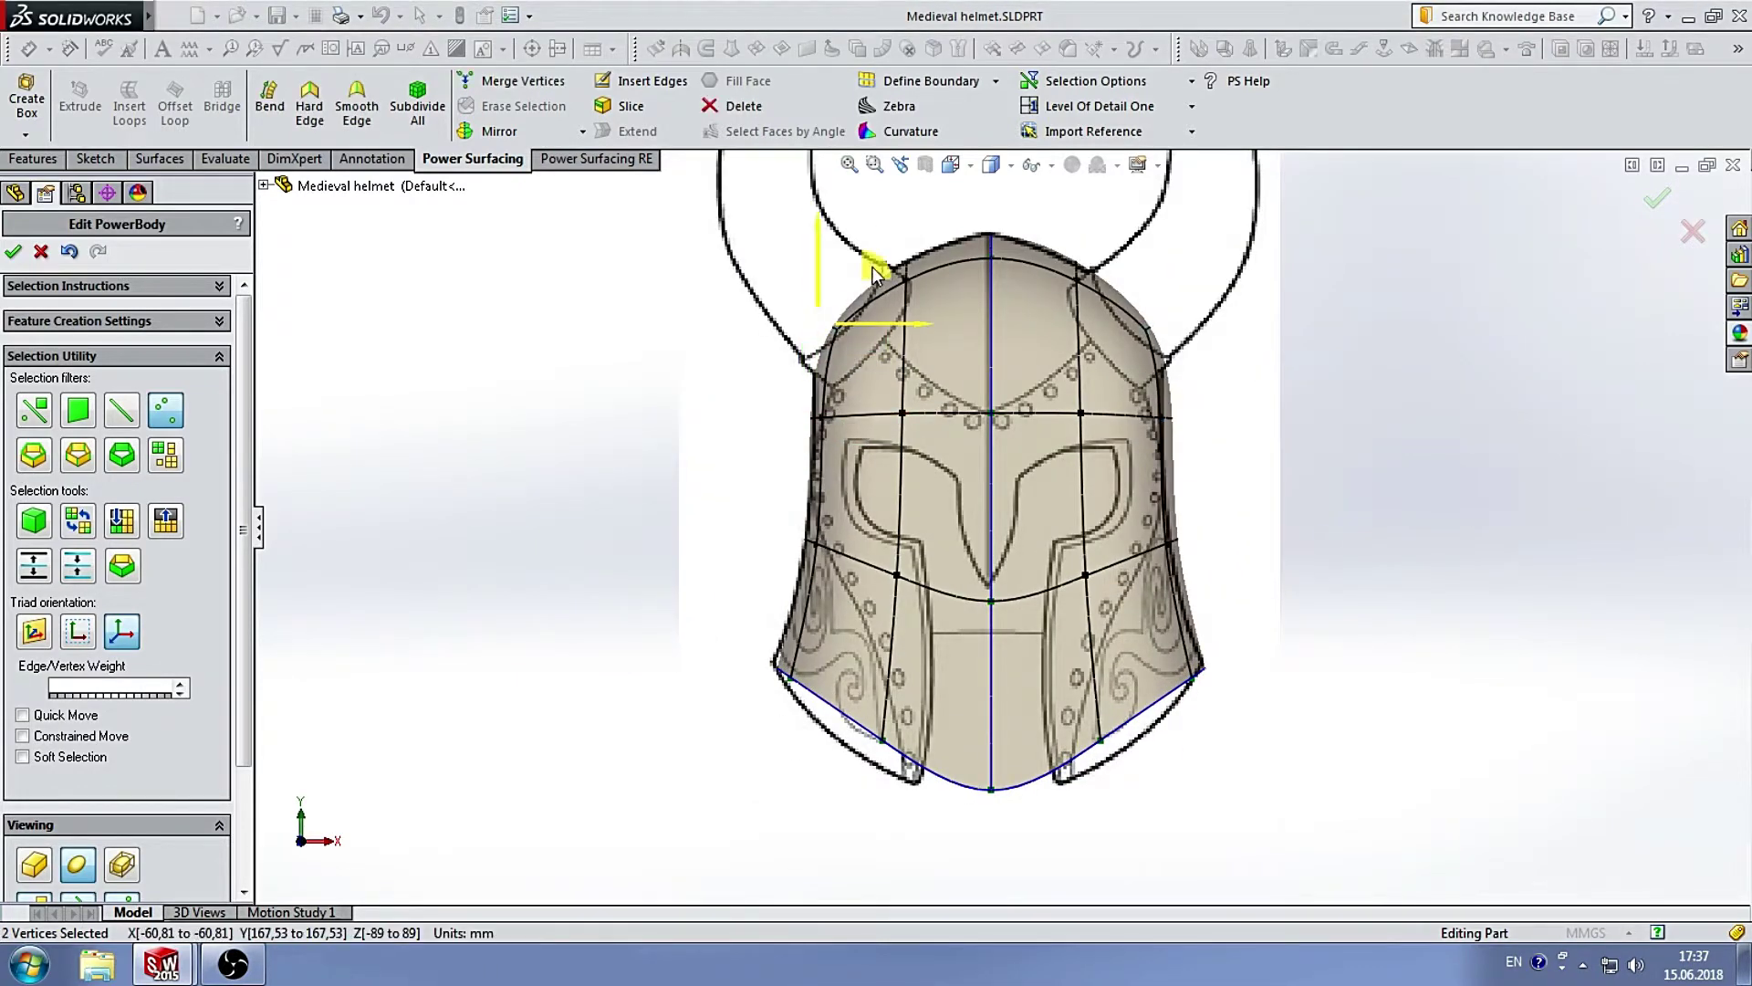
key(Escape)
key(ctrl+4)
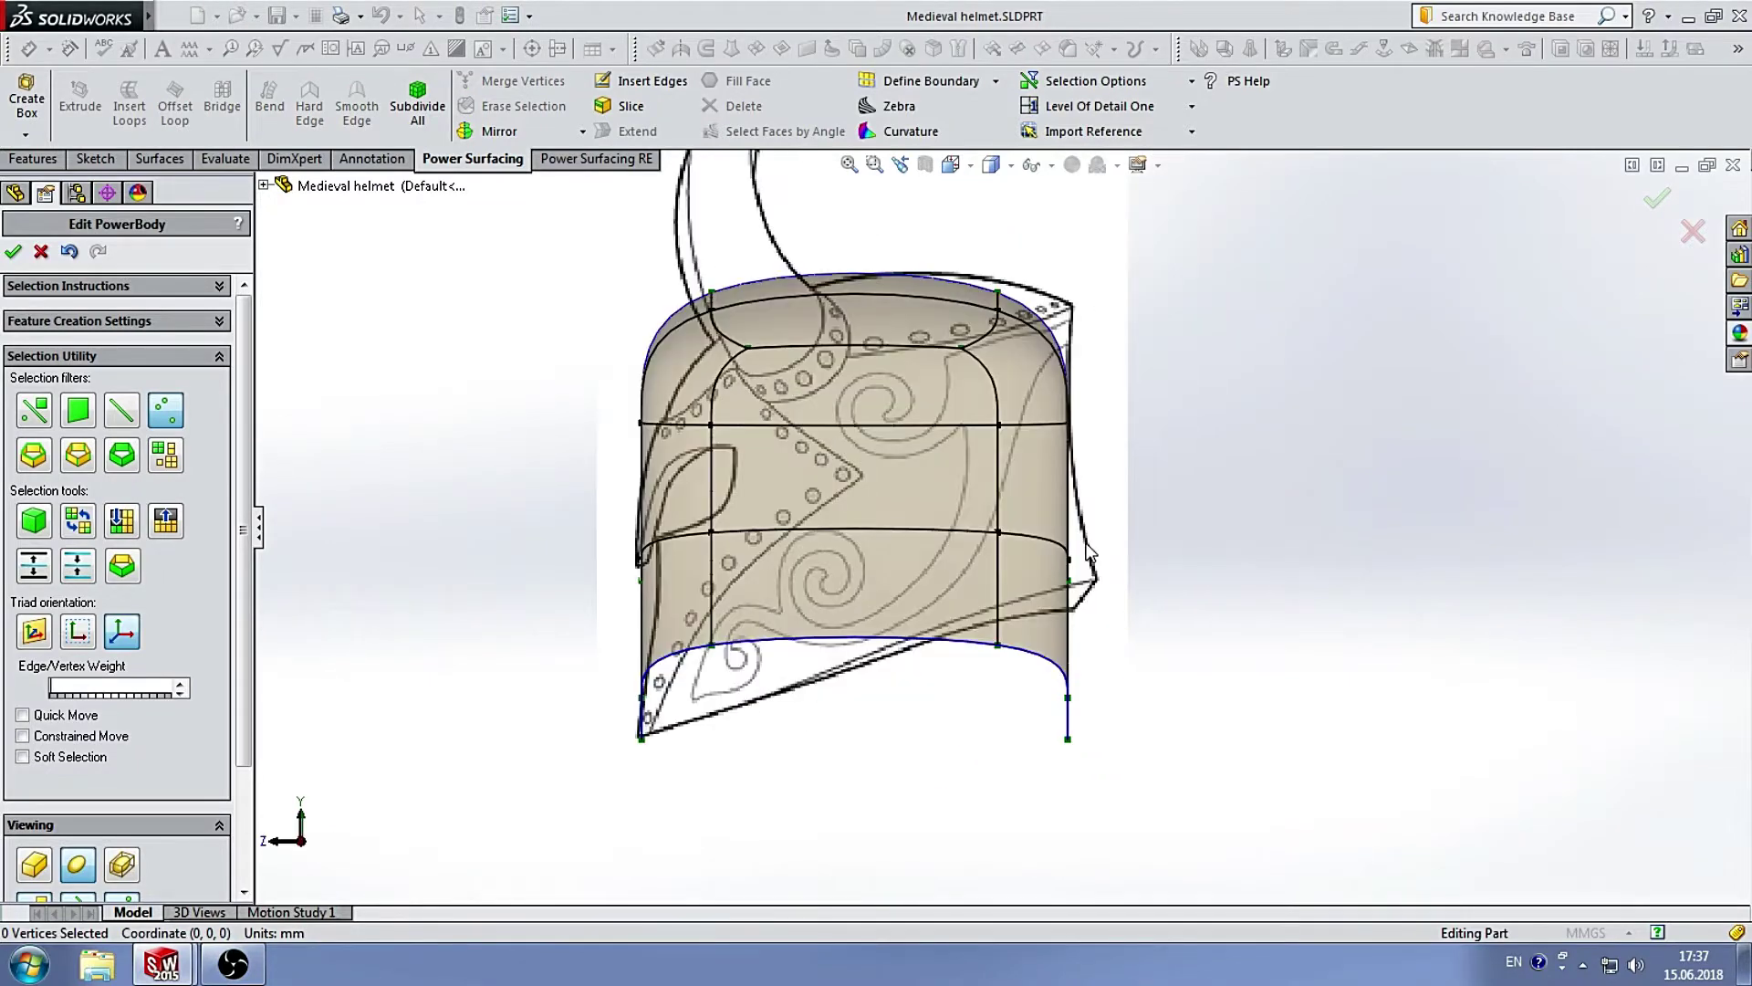
Switch to the edge filter and select the edges along the helmet top.
scroll(869, 318, down, 2)
scroll(953, 455, up, 2)
scroll(1090, 436, down, 3)
scroll(1181, 447, up, 3)
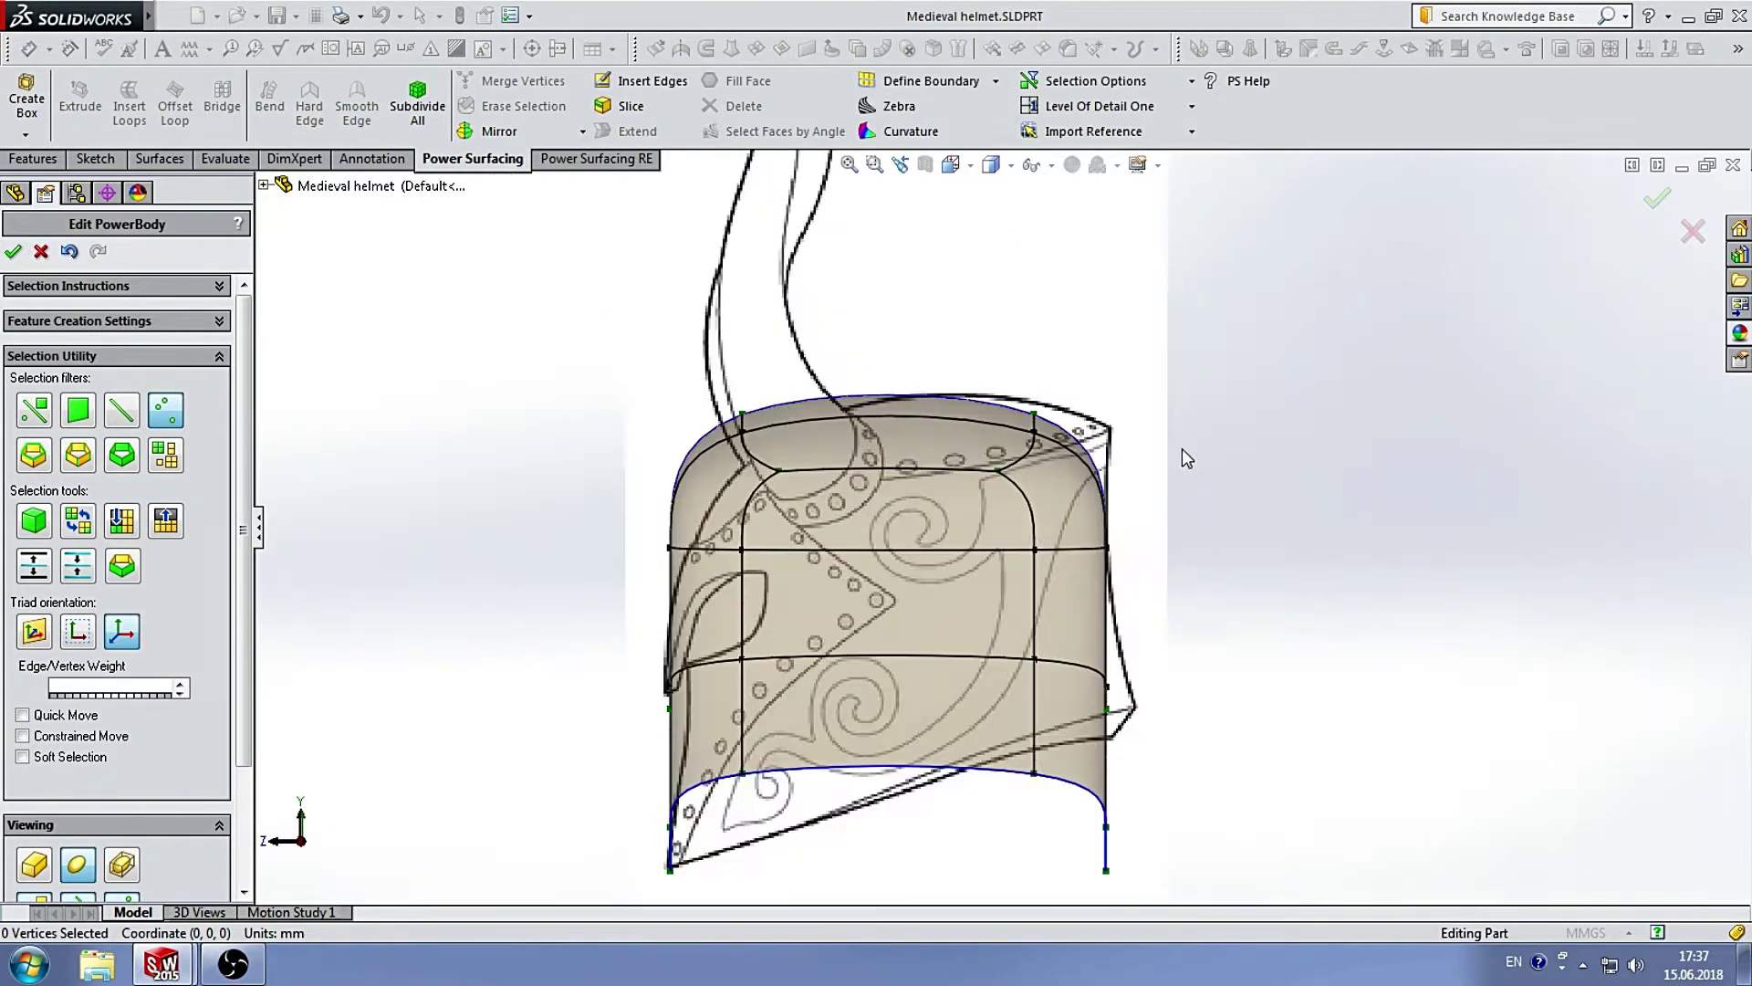
click(123, 410)
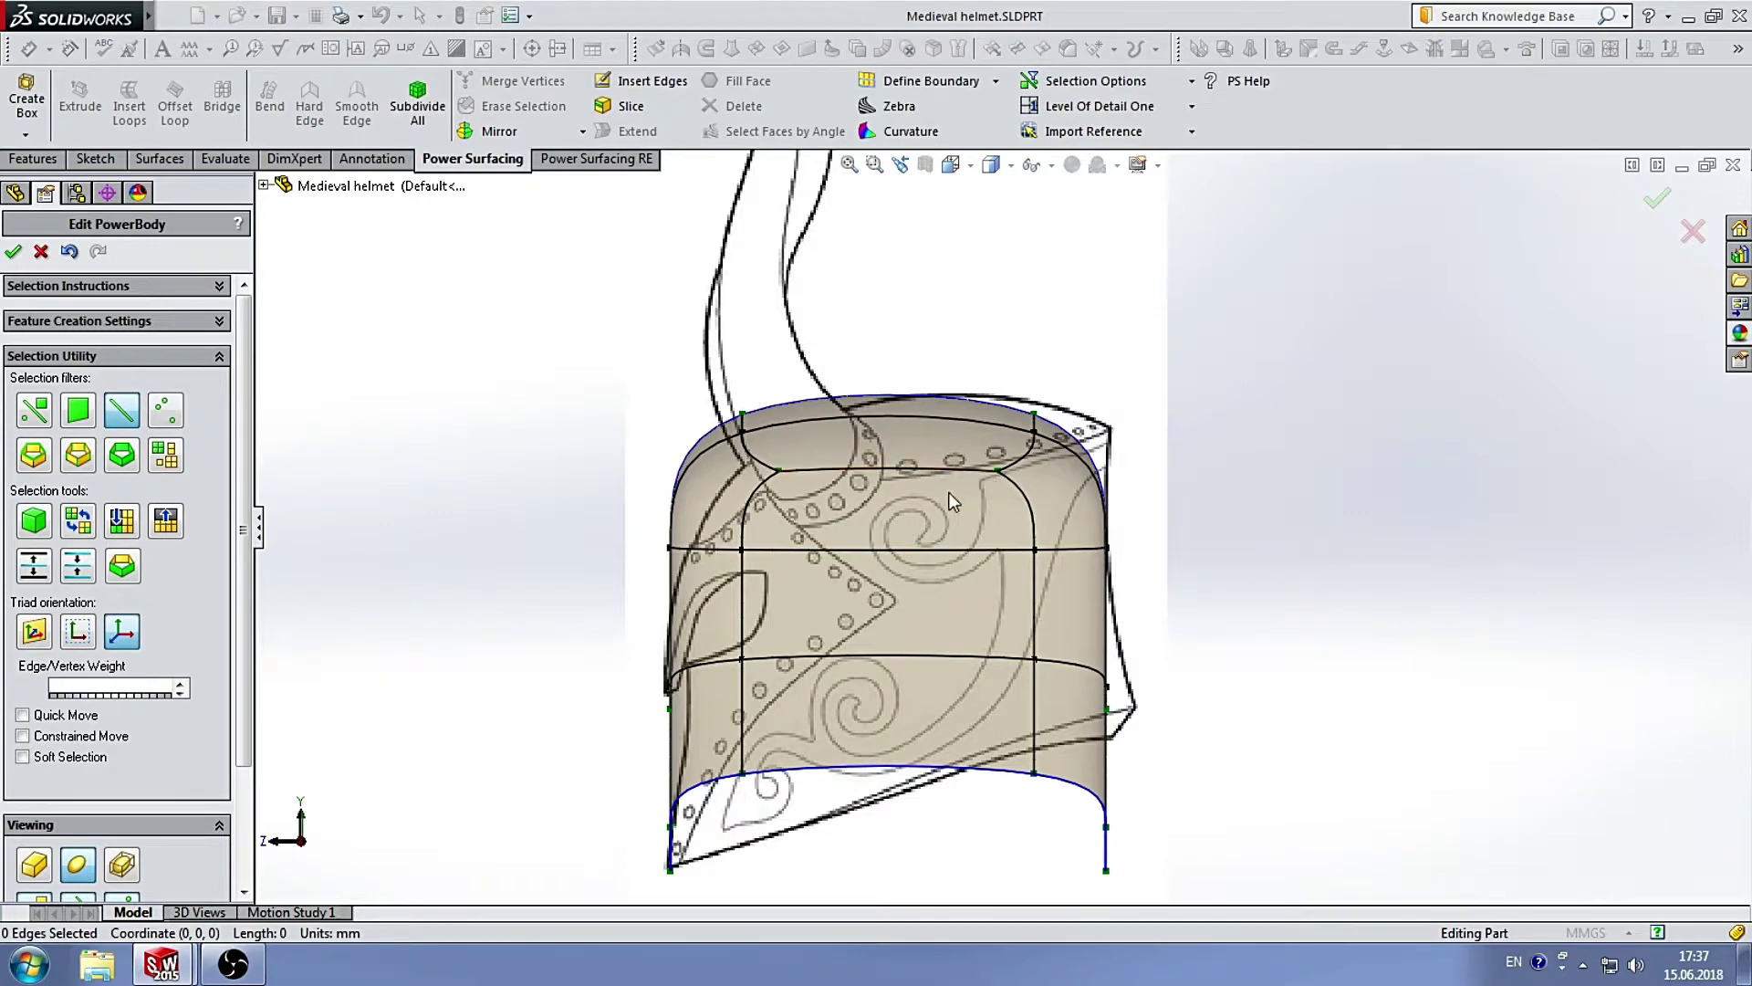
scroll(950, 491, down, 2)
scroll(990, 601, up, 2)
click(956, 493)
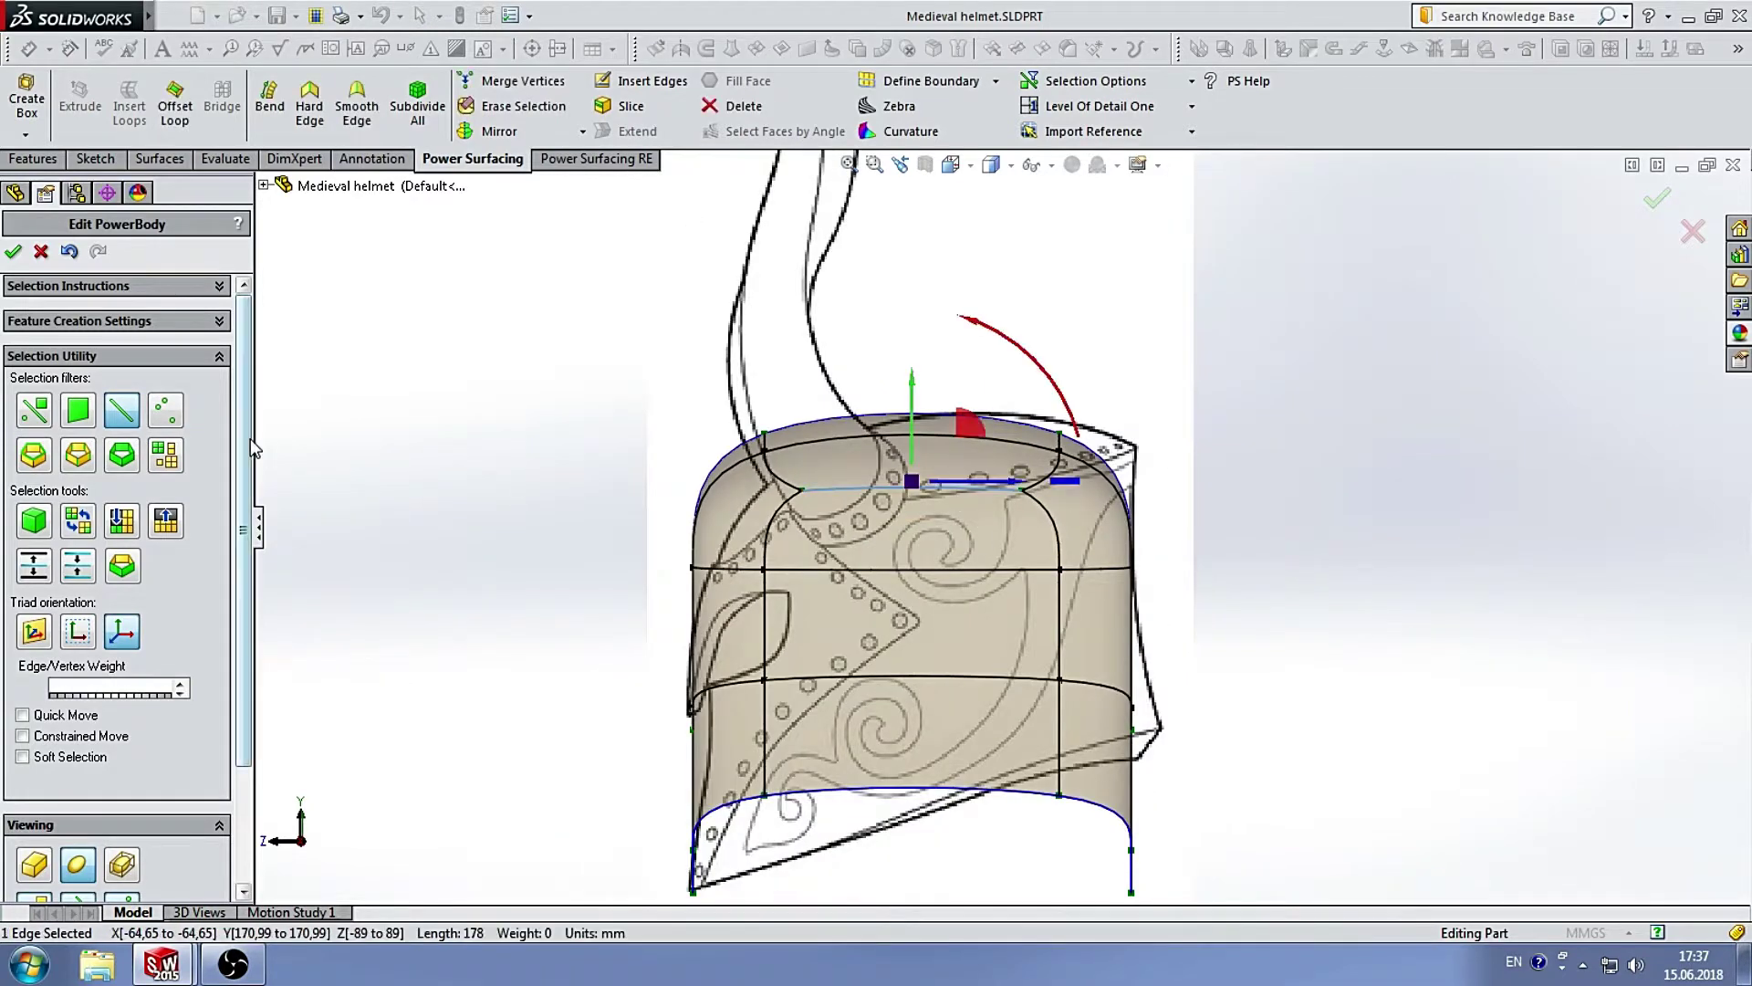
ctrl+click(790, 465)
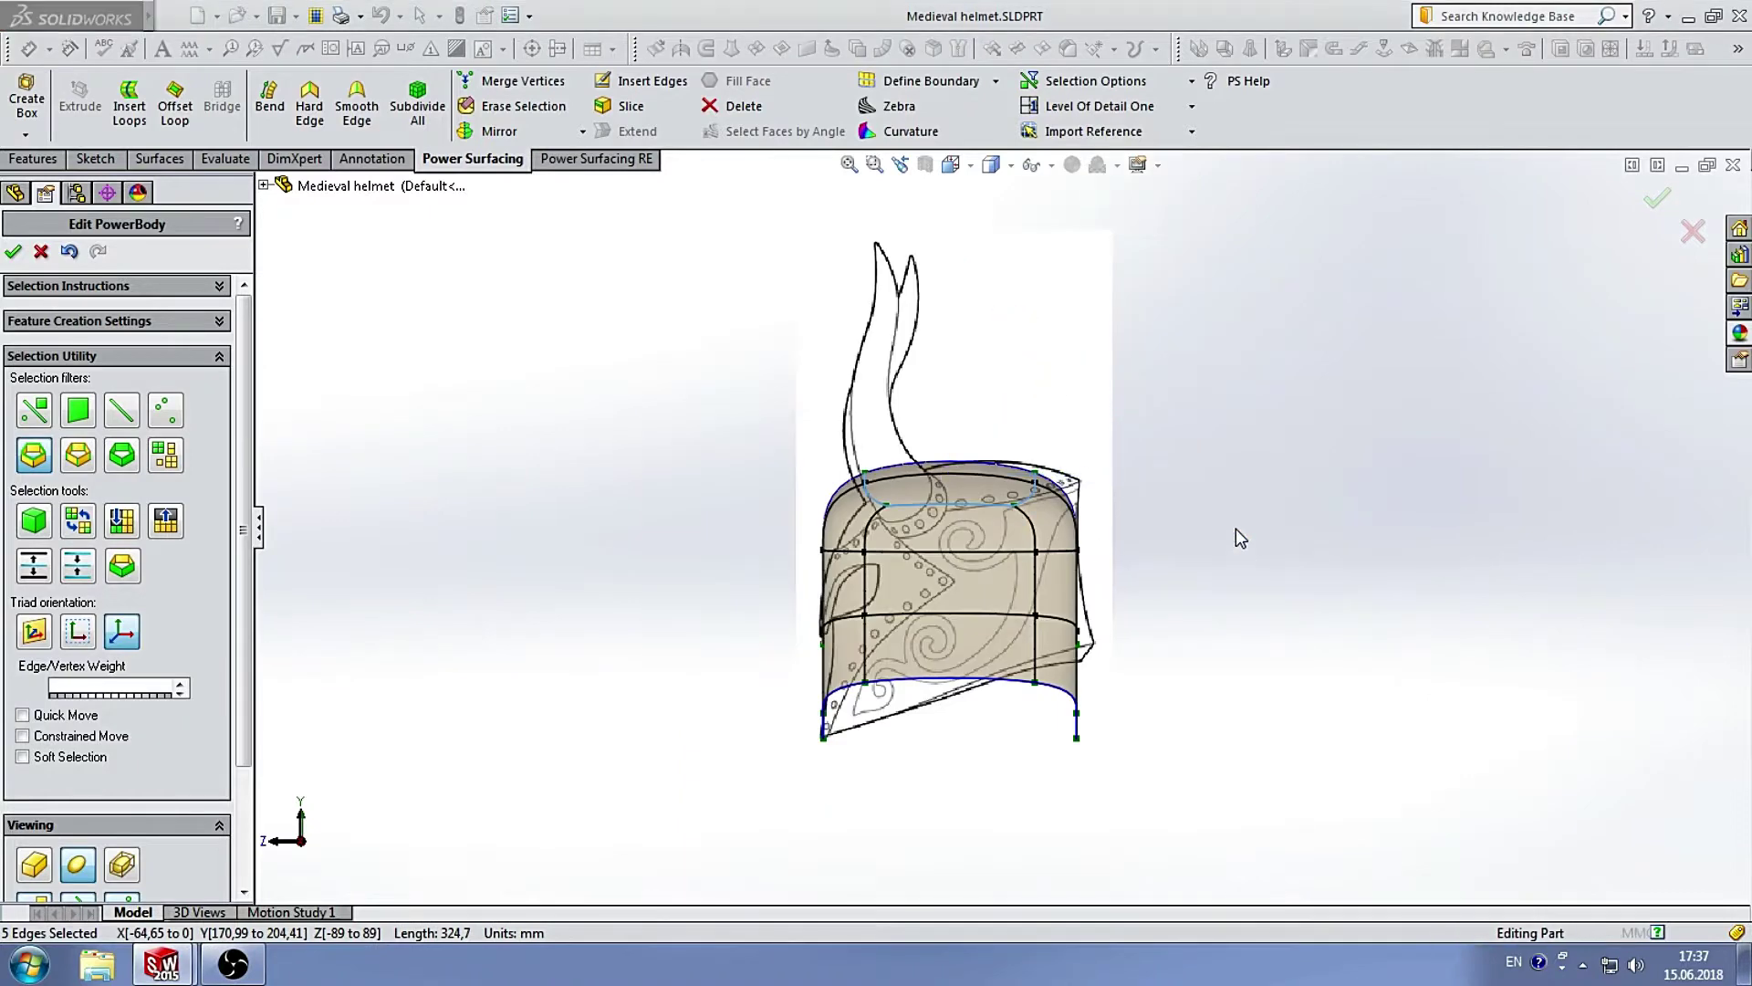
scroll(228, 684, down, 2)
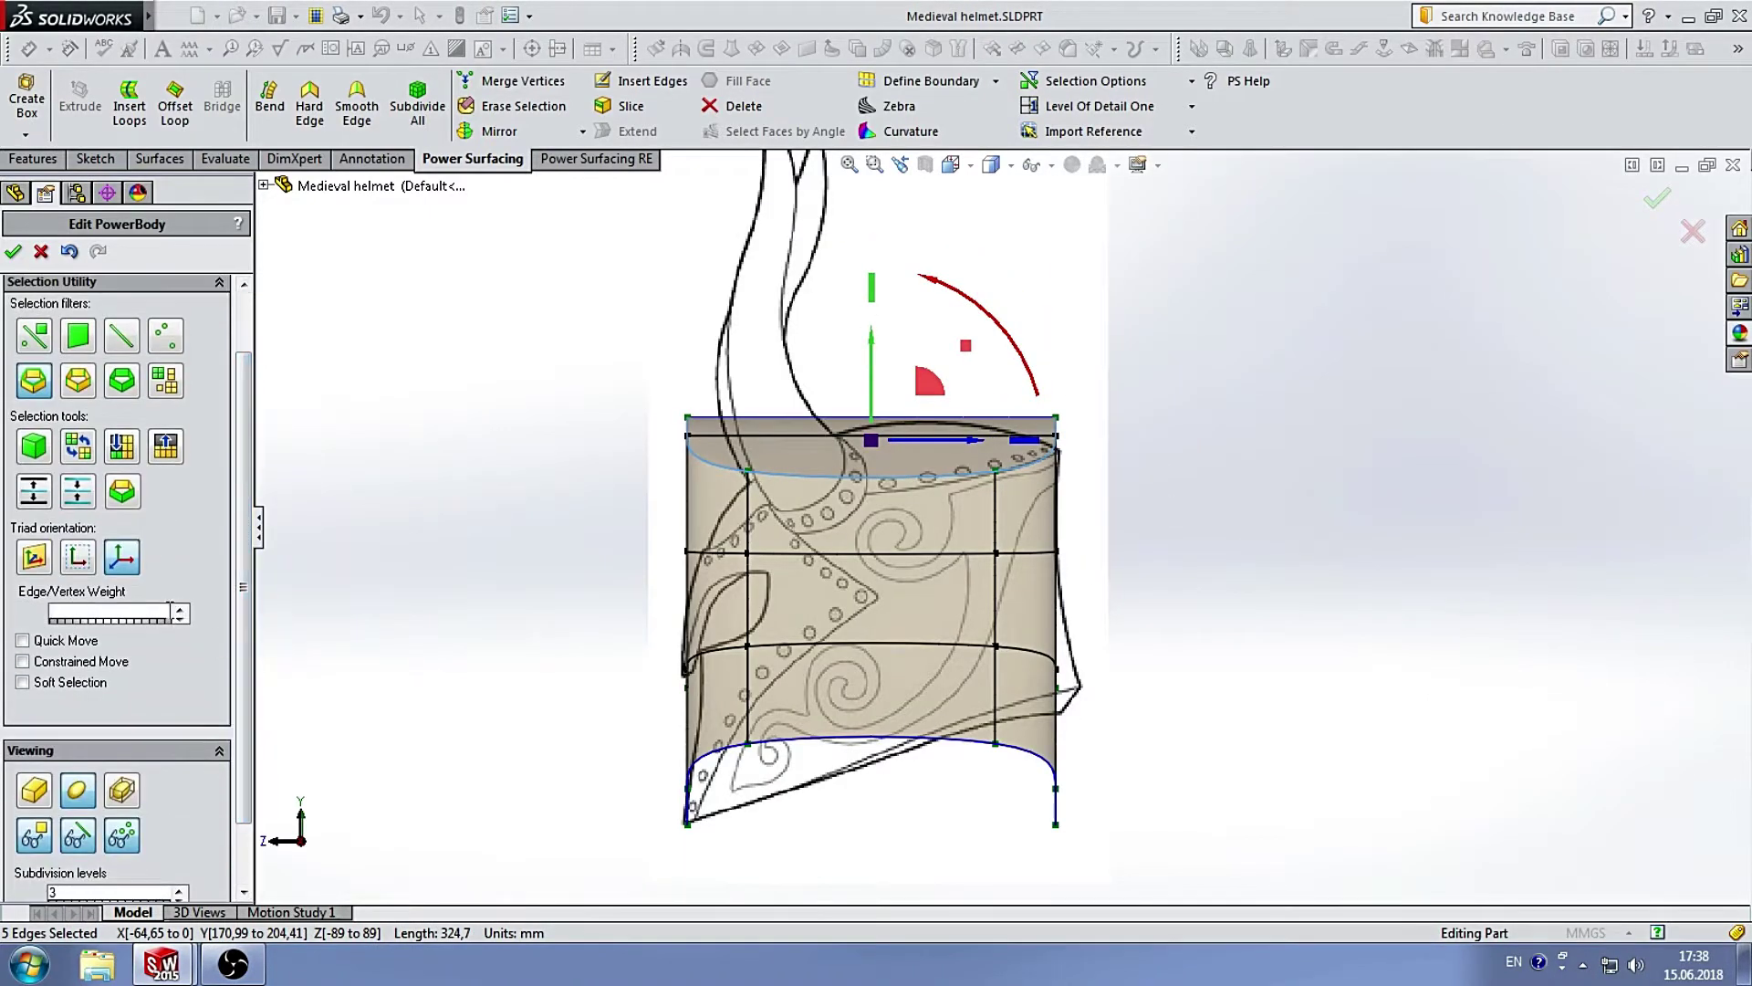
Select the whole top edge loop and give it an edge weight of 60.
click(1263, 376)
scroll(950, 447, down, 3)
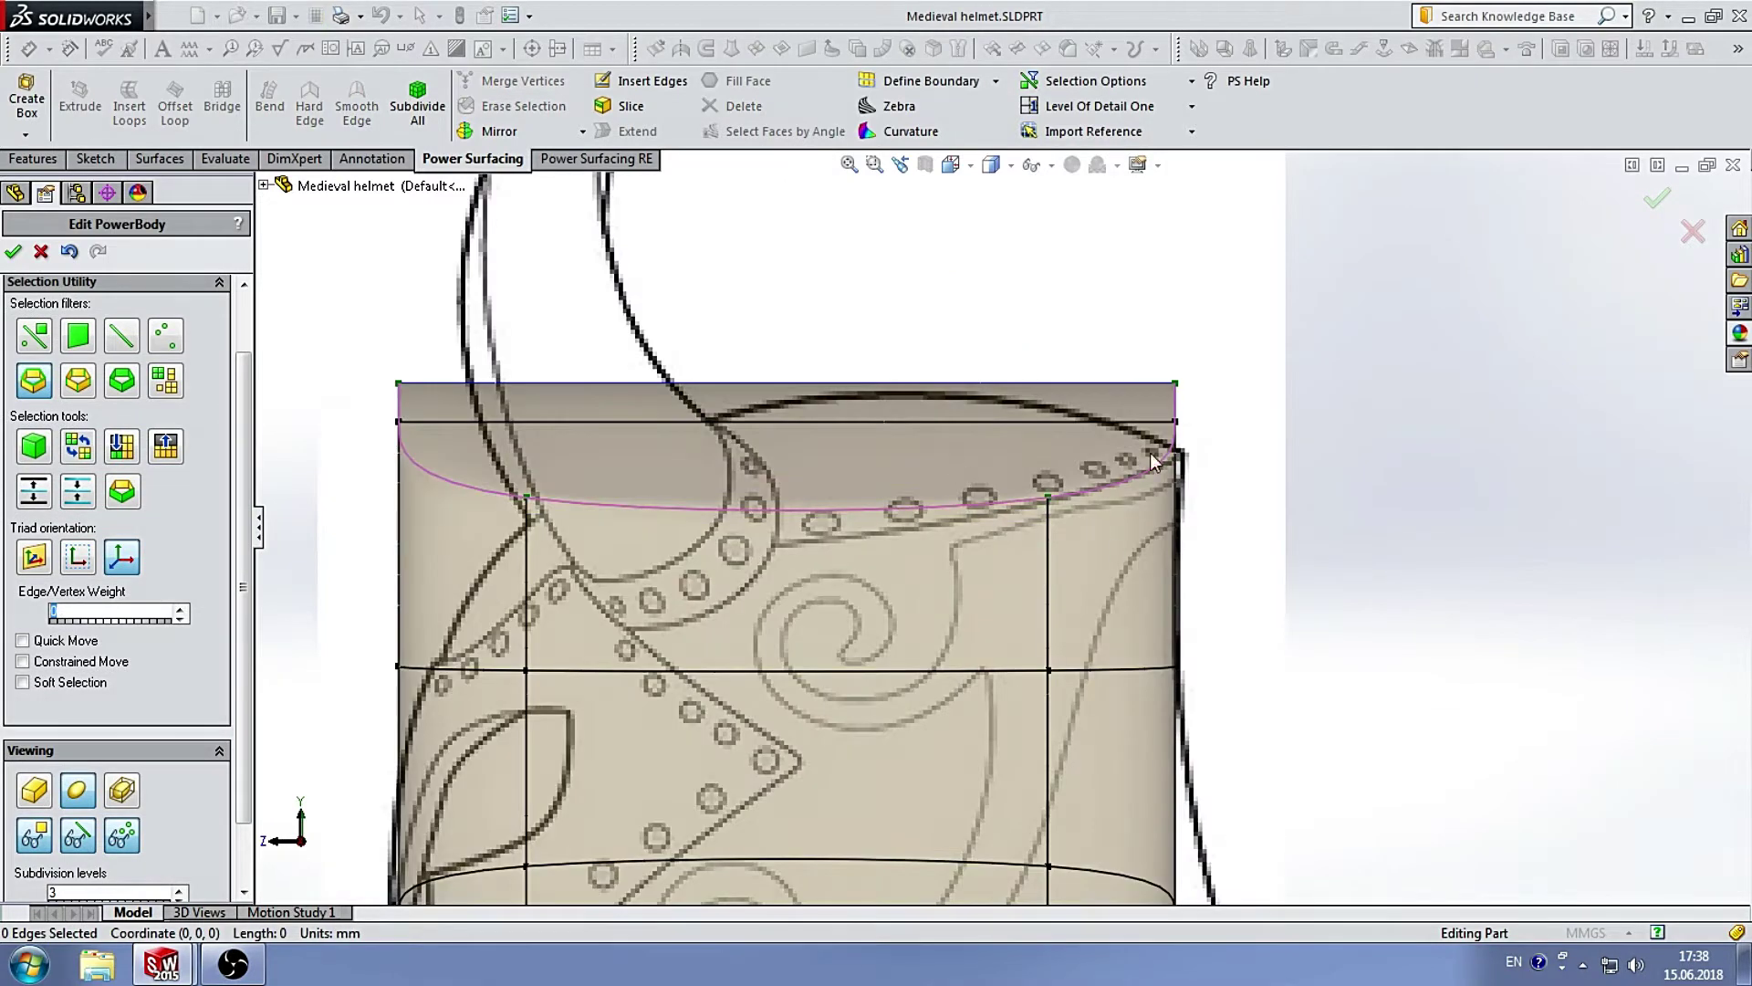
scroll(982, 496, up, 2)
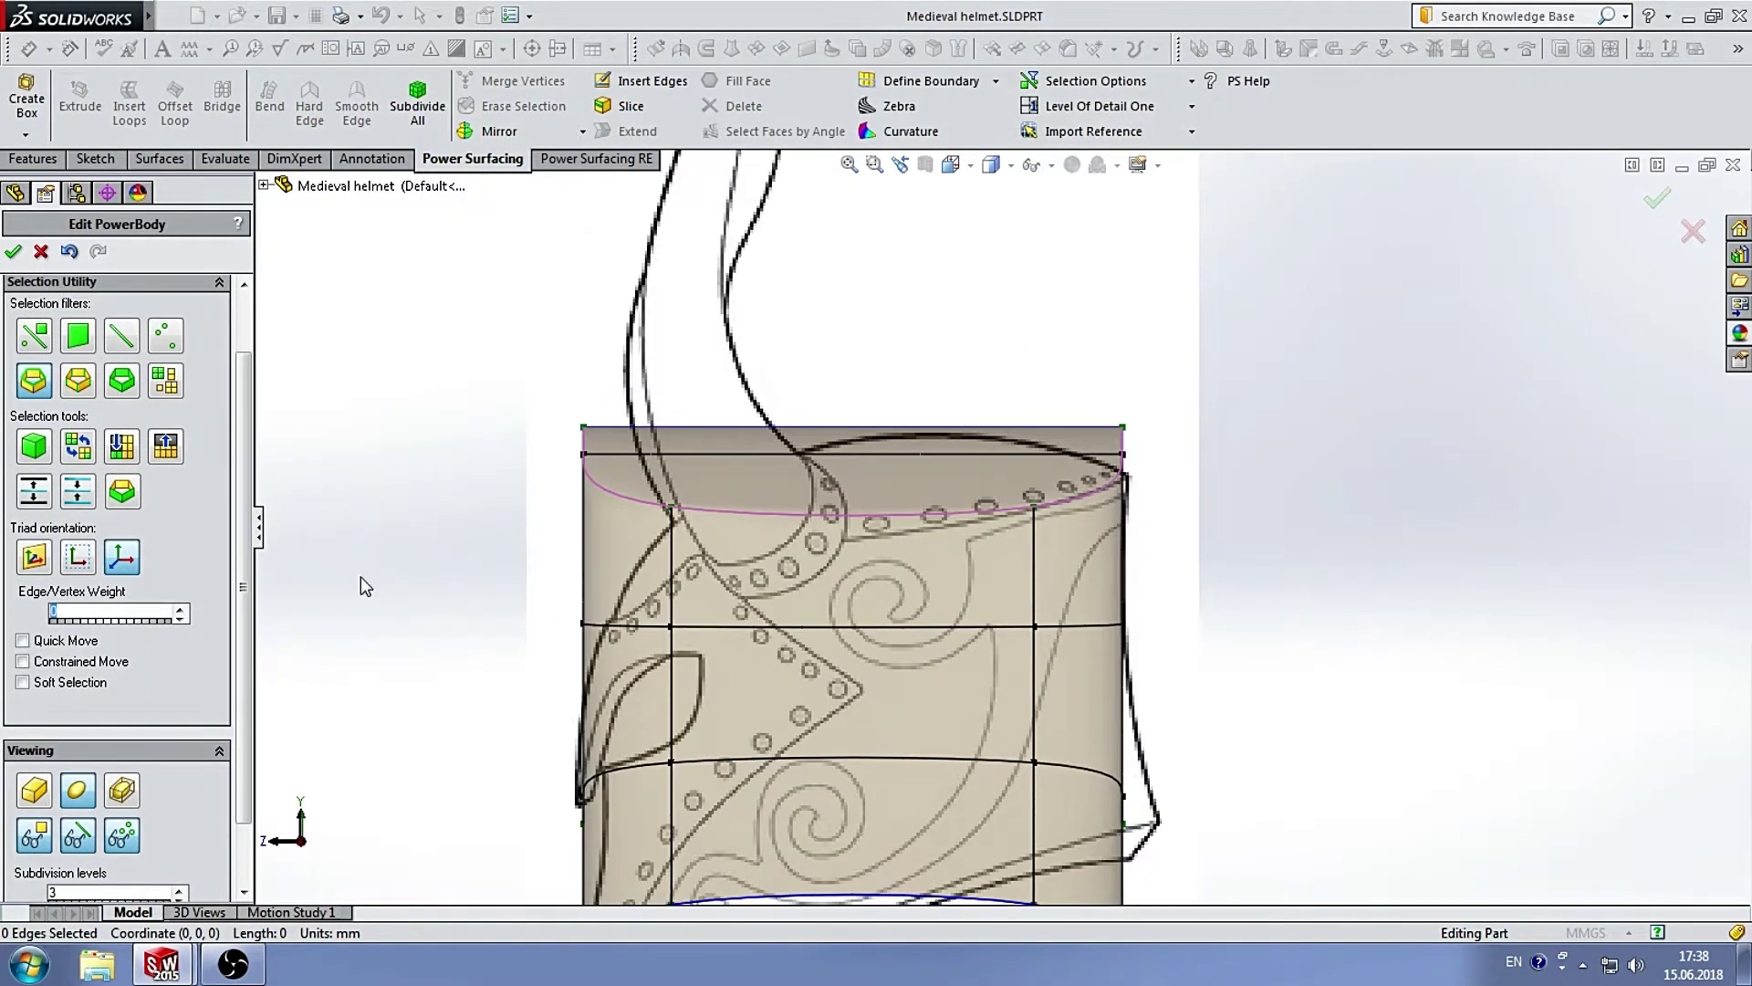
double_click(1027, 500)
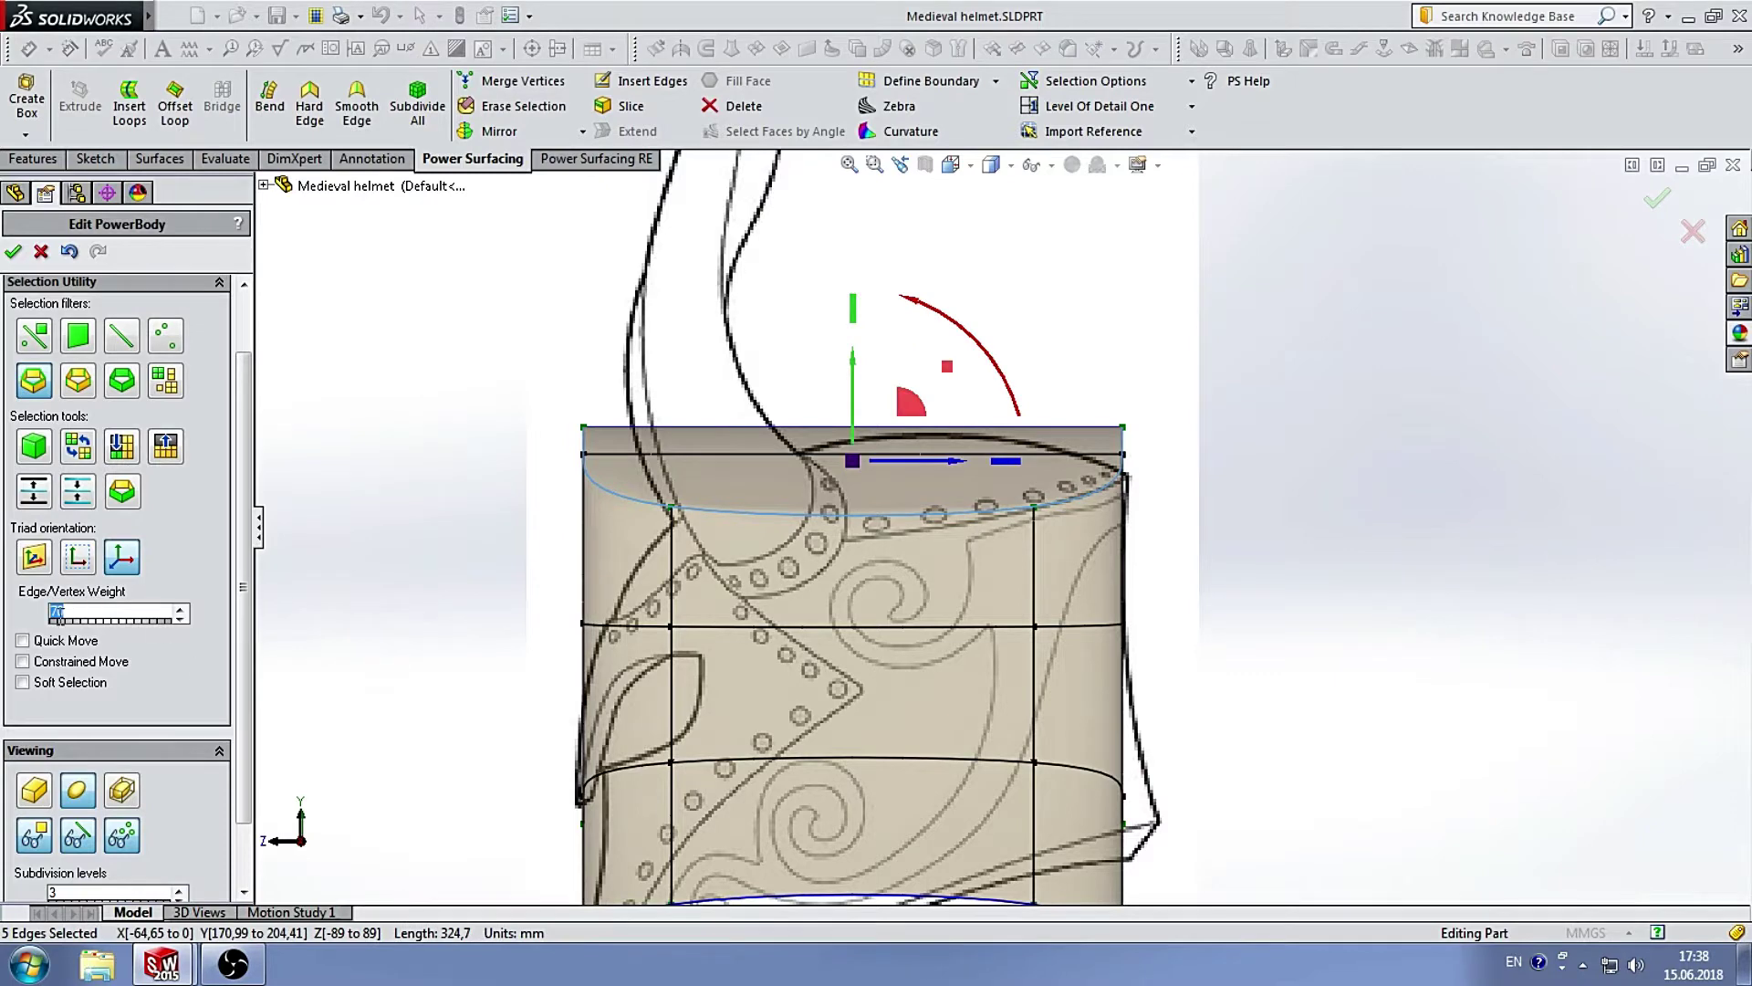
click(397, 430)
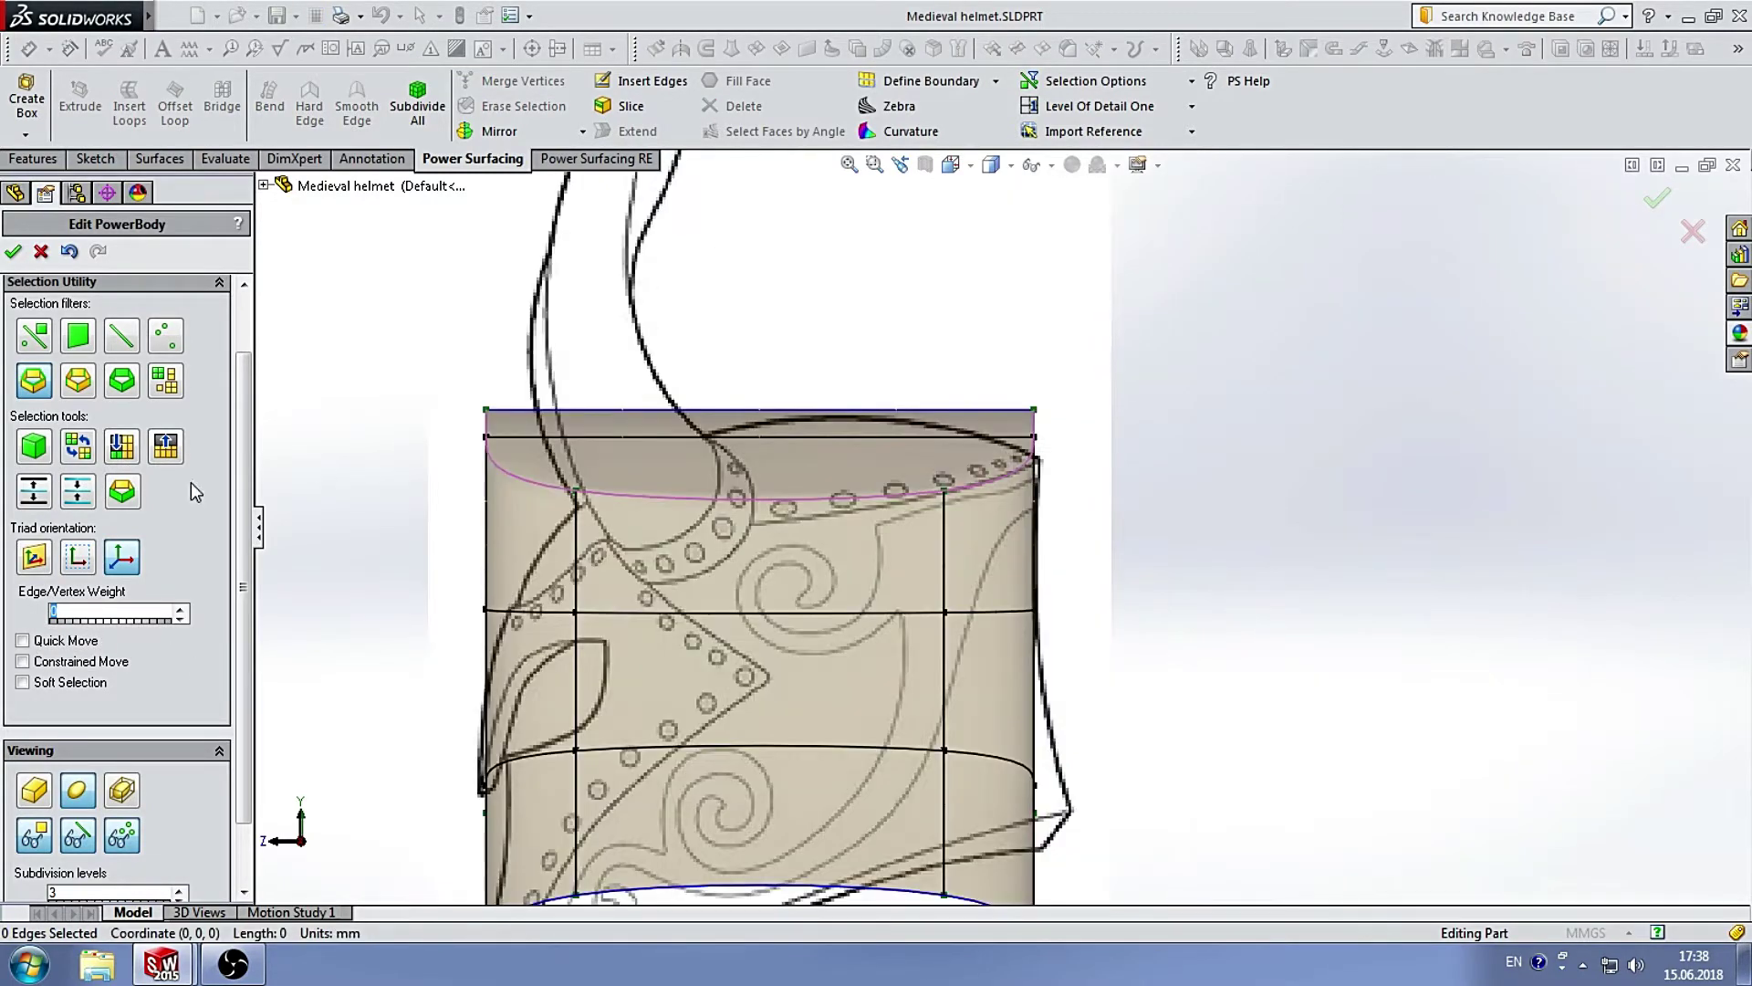
Raise a bottom-edge vertex to follow the side sketch, then switch to the Top view.
scroll(959, 666, up, 2)
scroll(959, 666, down, 2)
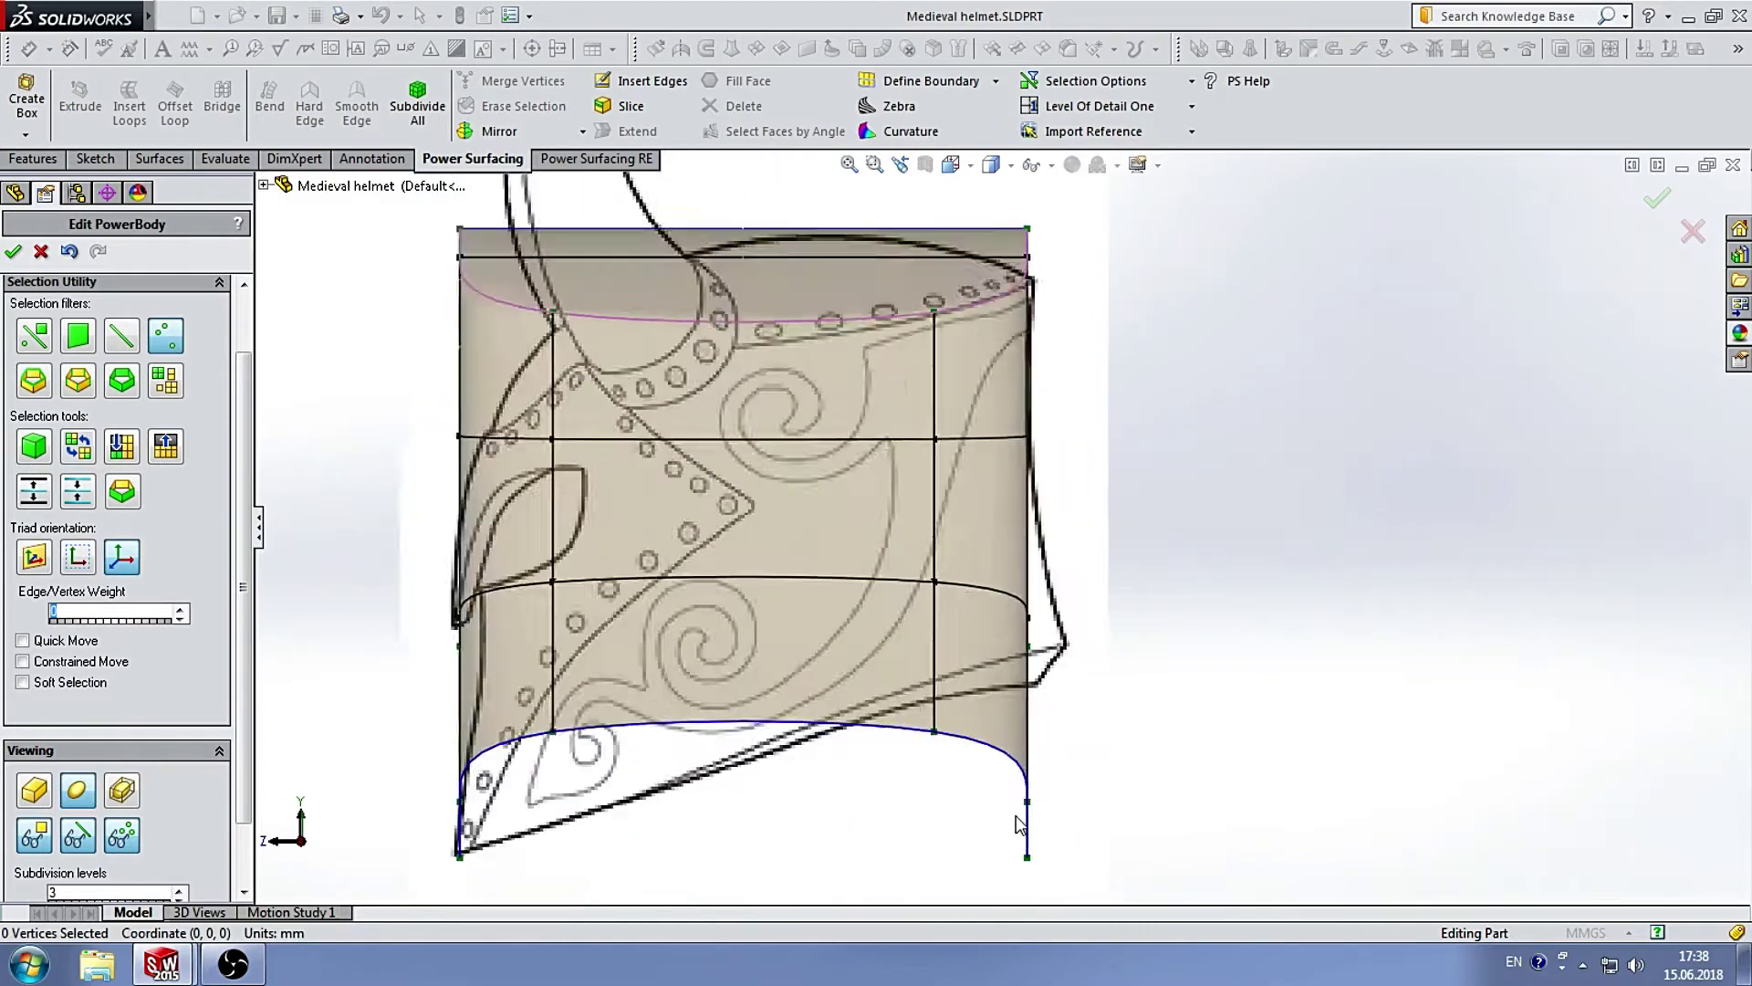
scroll(873, 649, down, 2)
click(917, 641)
drag(917, 641, 919, 550)
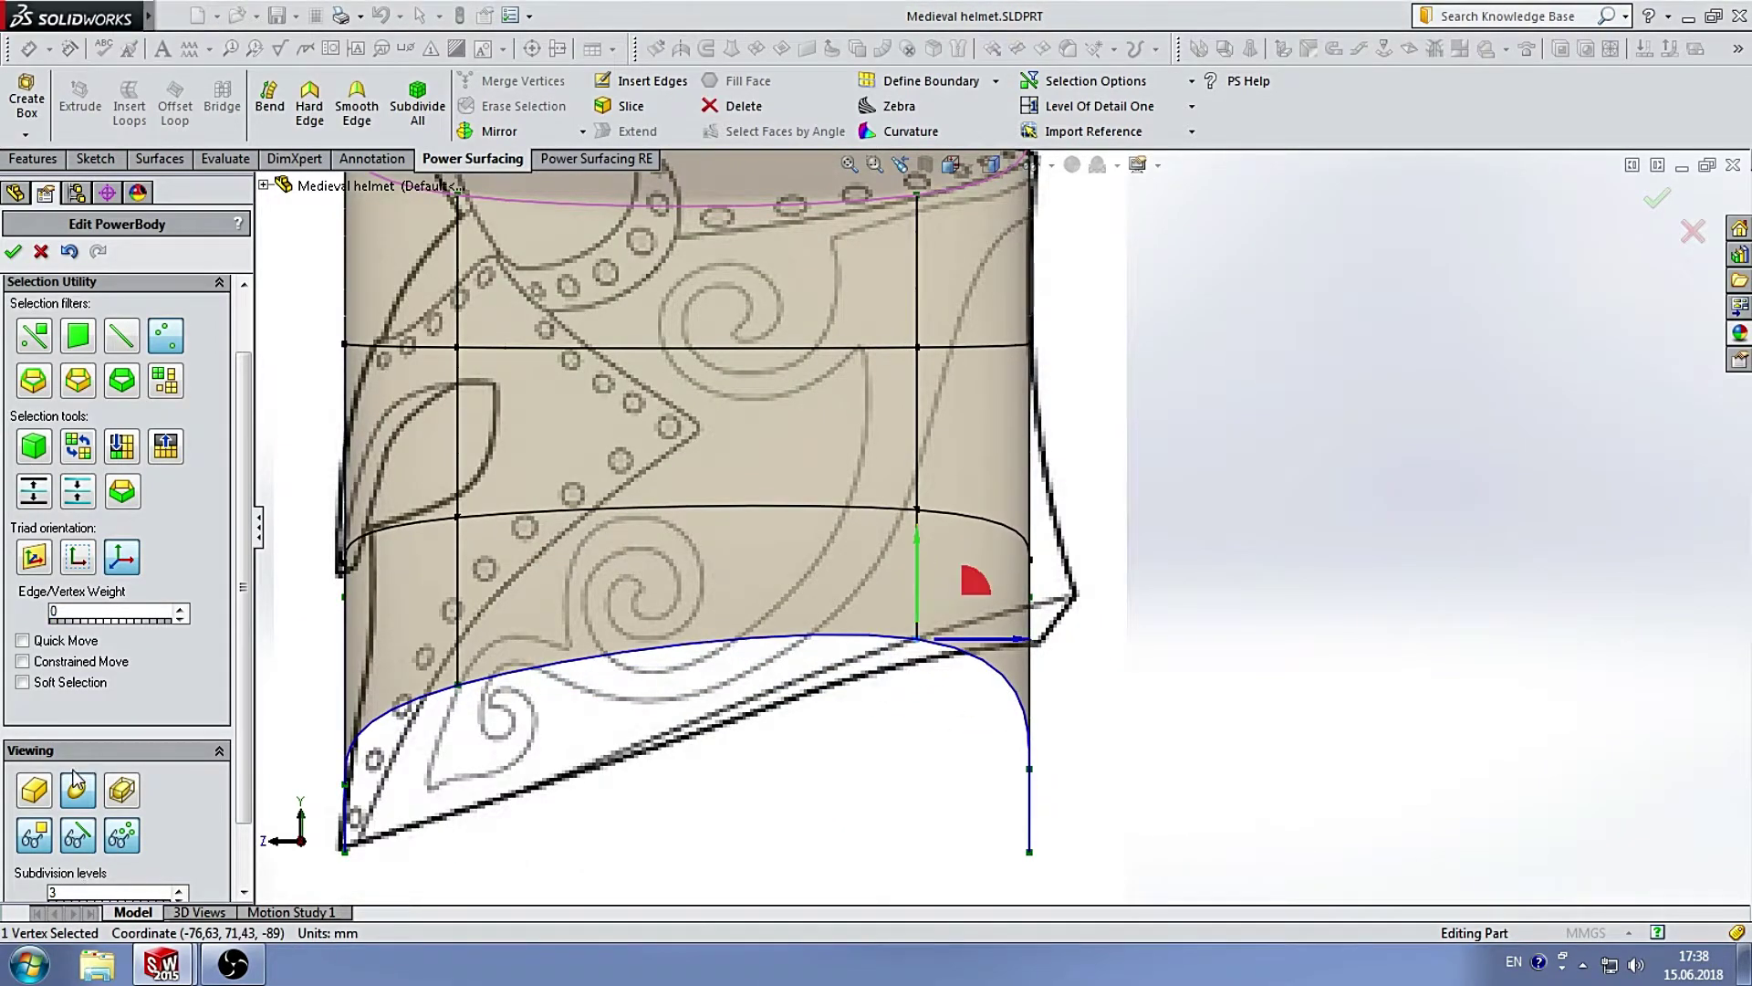
click(1175, 661)
scroll(1033, 498, down, 2)
scroll(1033, 497, up, 3)
scroll(957, 409, down, 2)
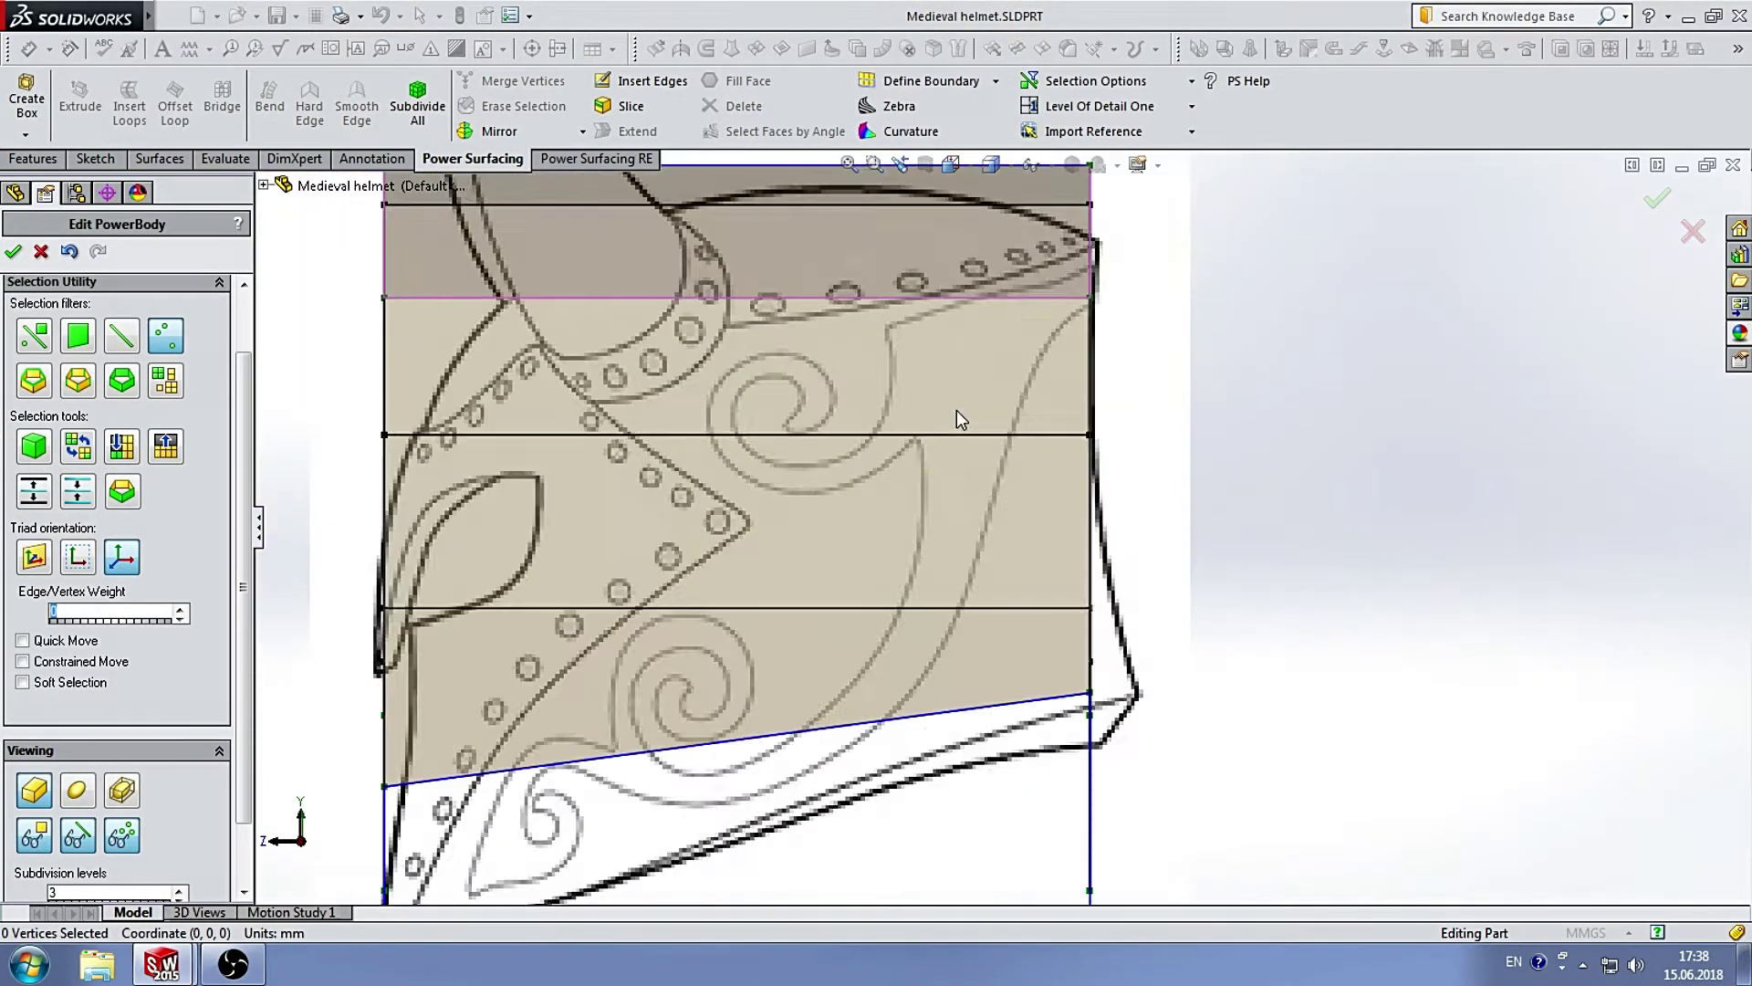
scroll(1033, 539, up, 3)
key(ctrl+5)
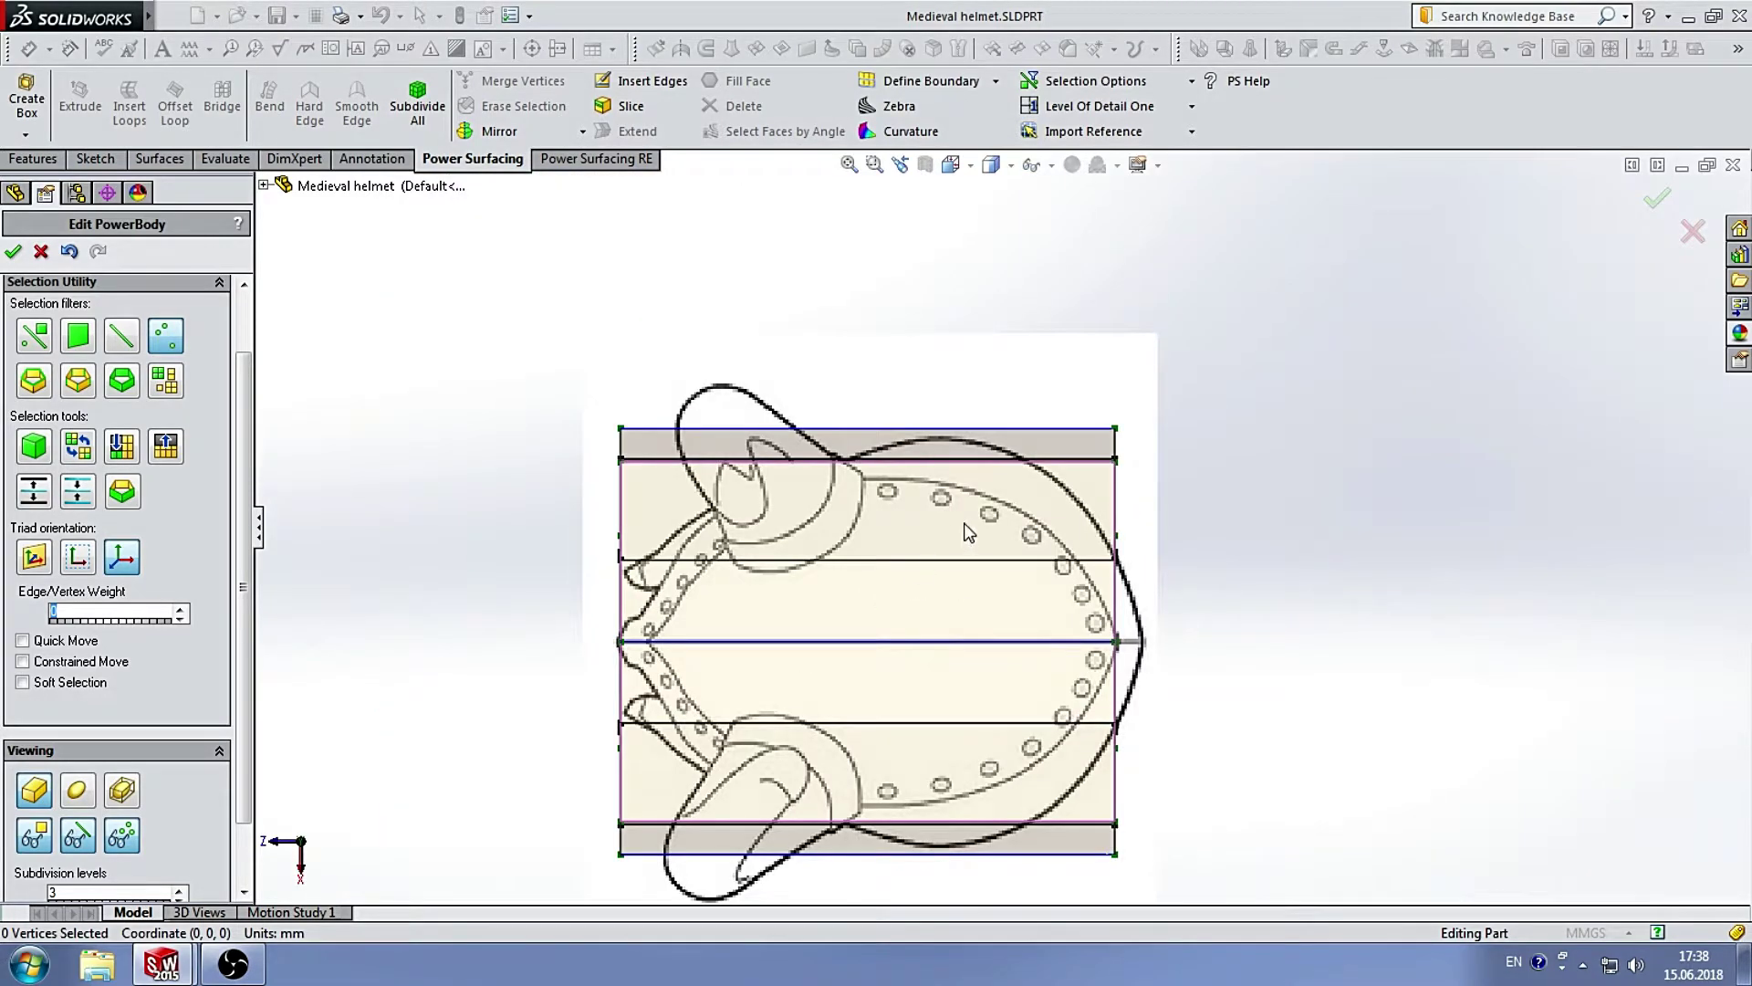
Insert 2 new loops across a double-clicked edge ring of the cage.
scroll(970, 532, down, 1)
double_click(890, 410)
click(129, 100)
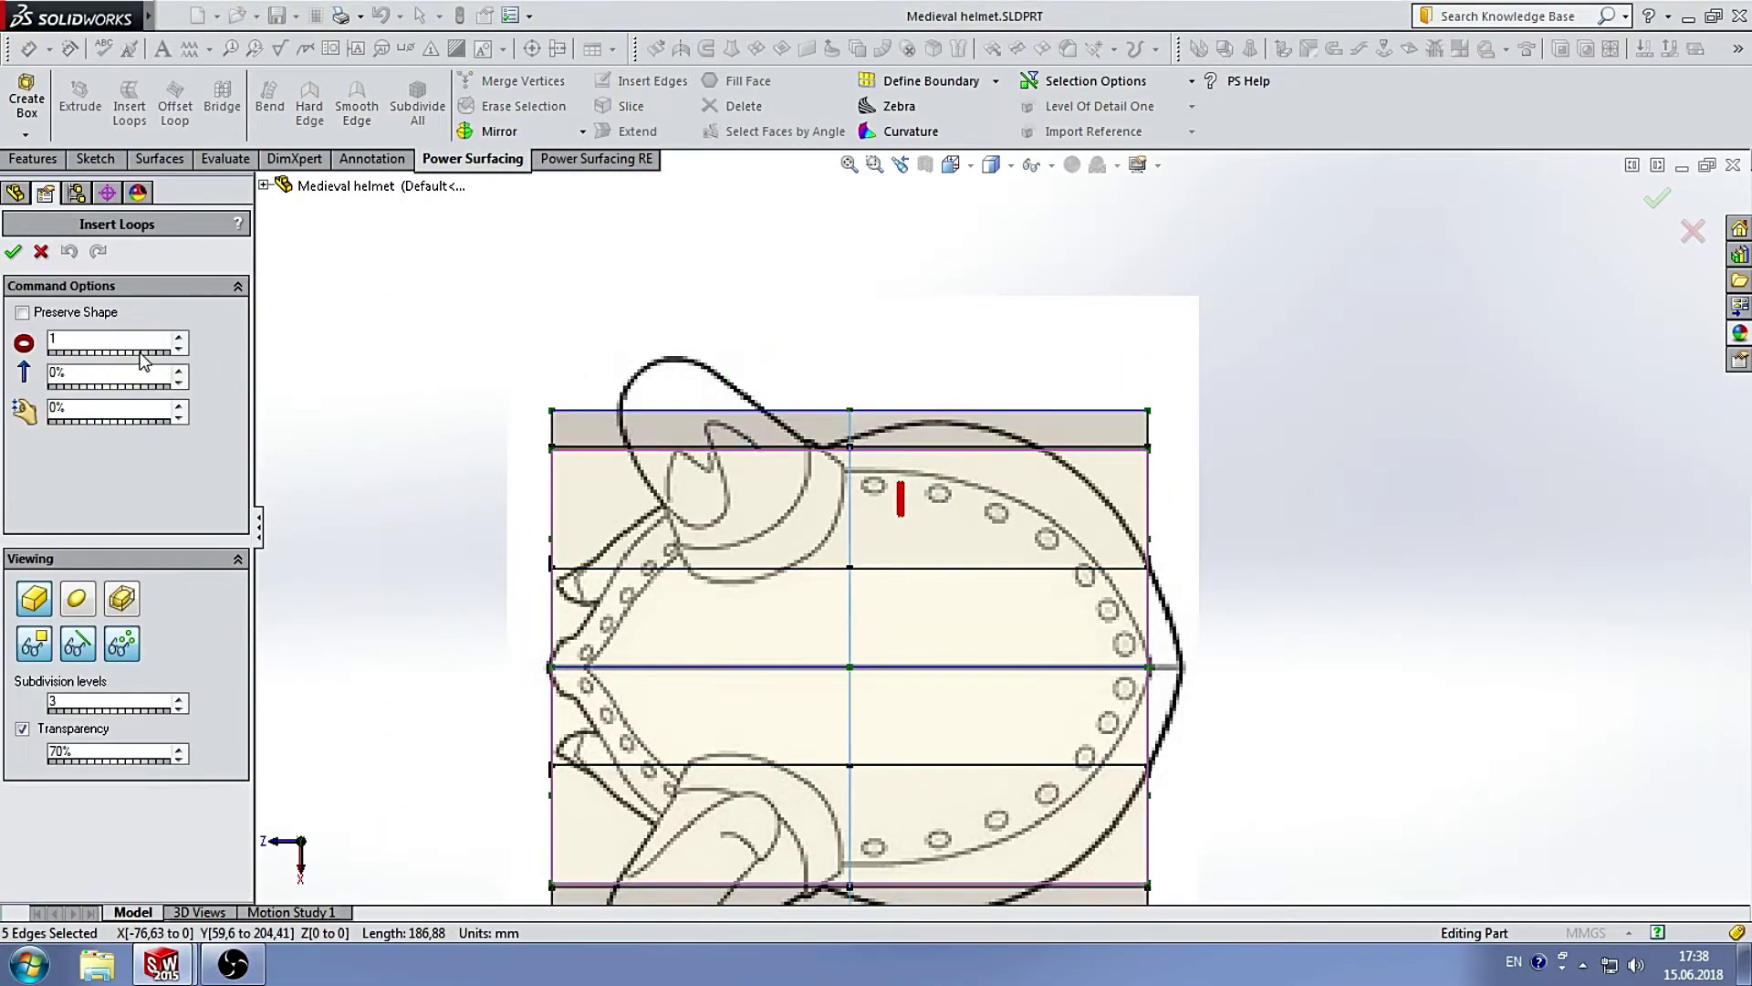
click(180, 335)
click(13, 252)
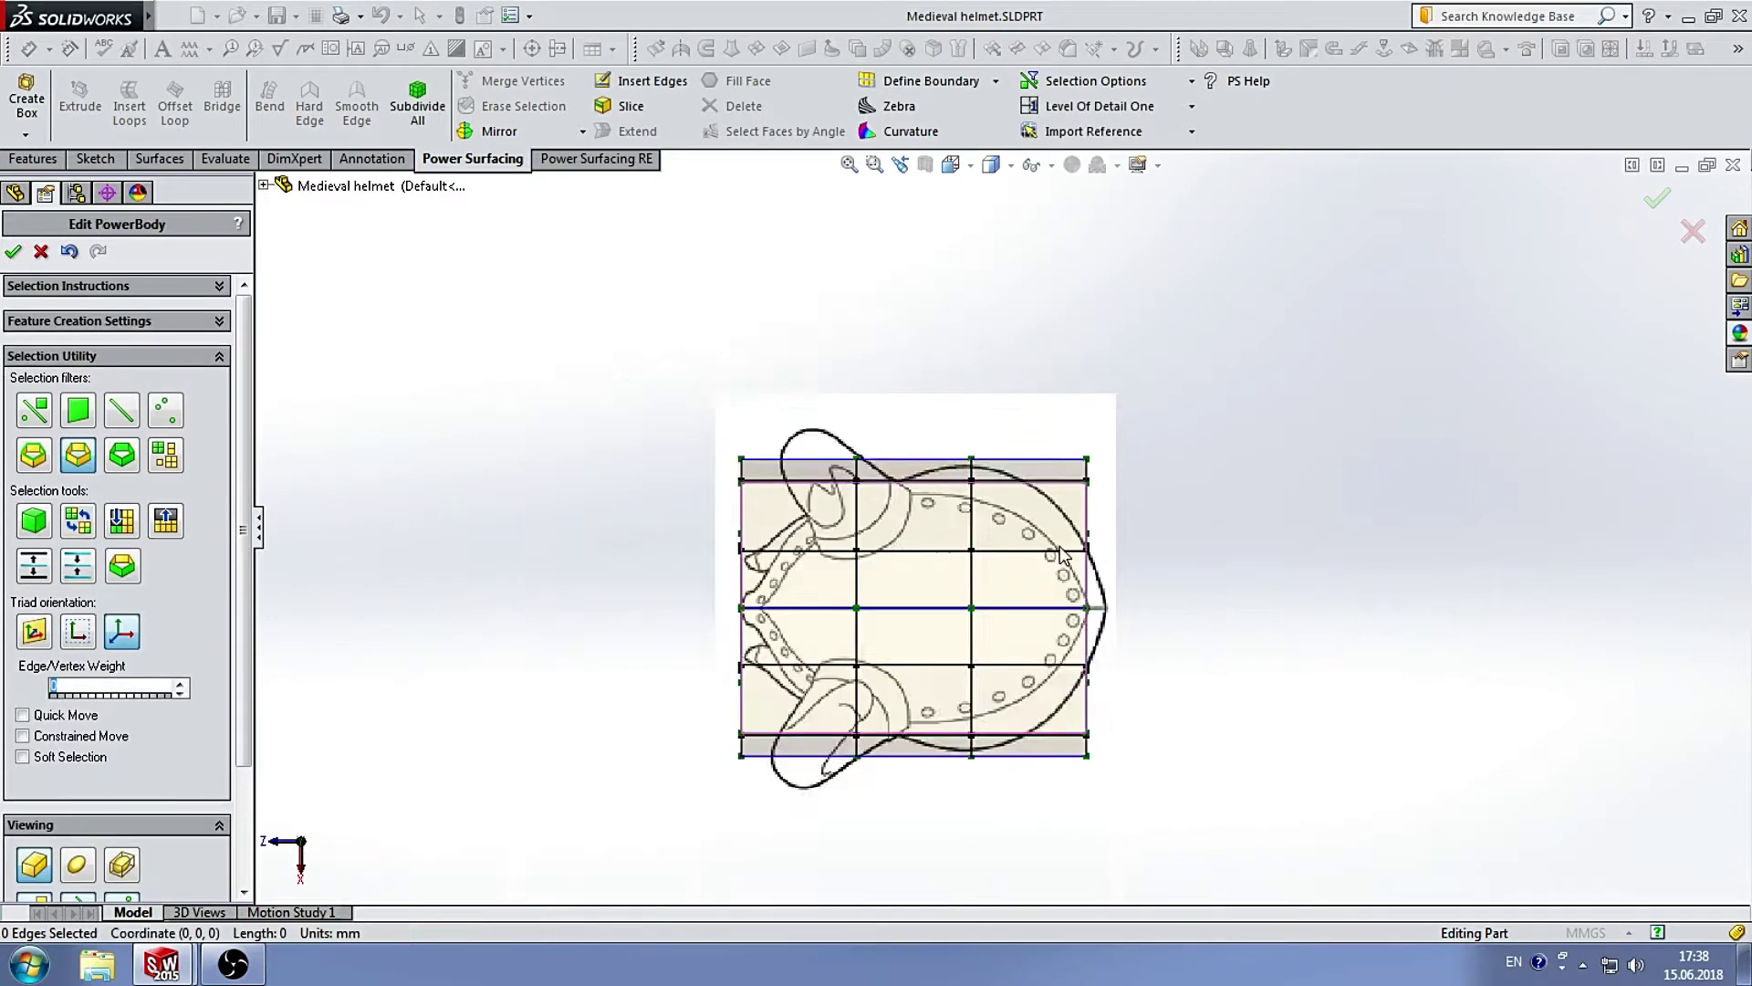
Push the front middle vertices out about 10.92 mm to a pointed tip, then orbit to an oblique view.
scroll(973, 539, down, 1)
scroll(973, 539, down, 1)
scroll(972, 539, up, 1)
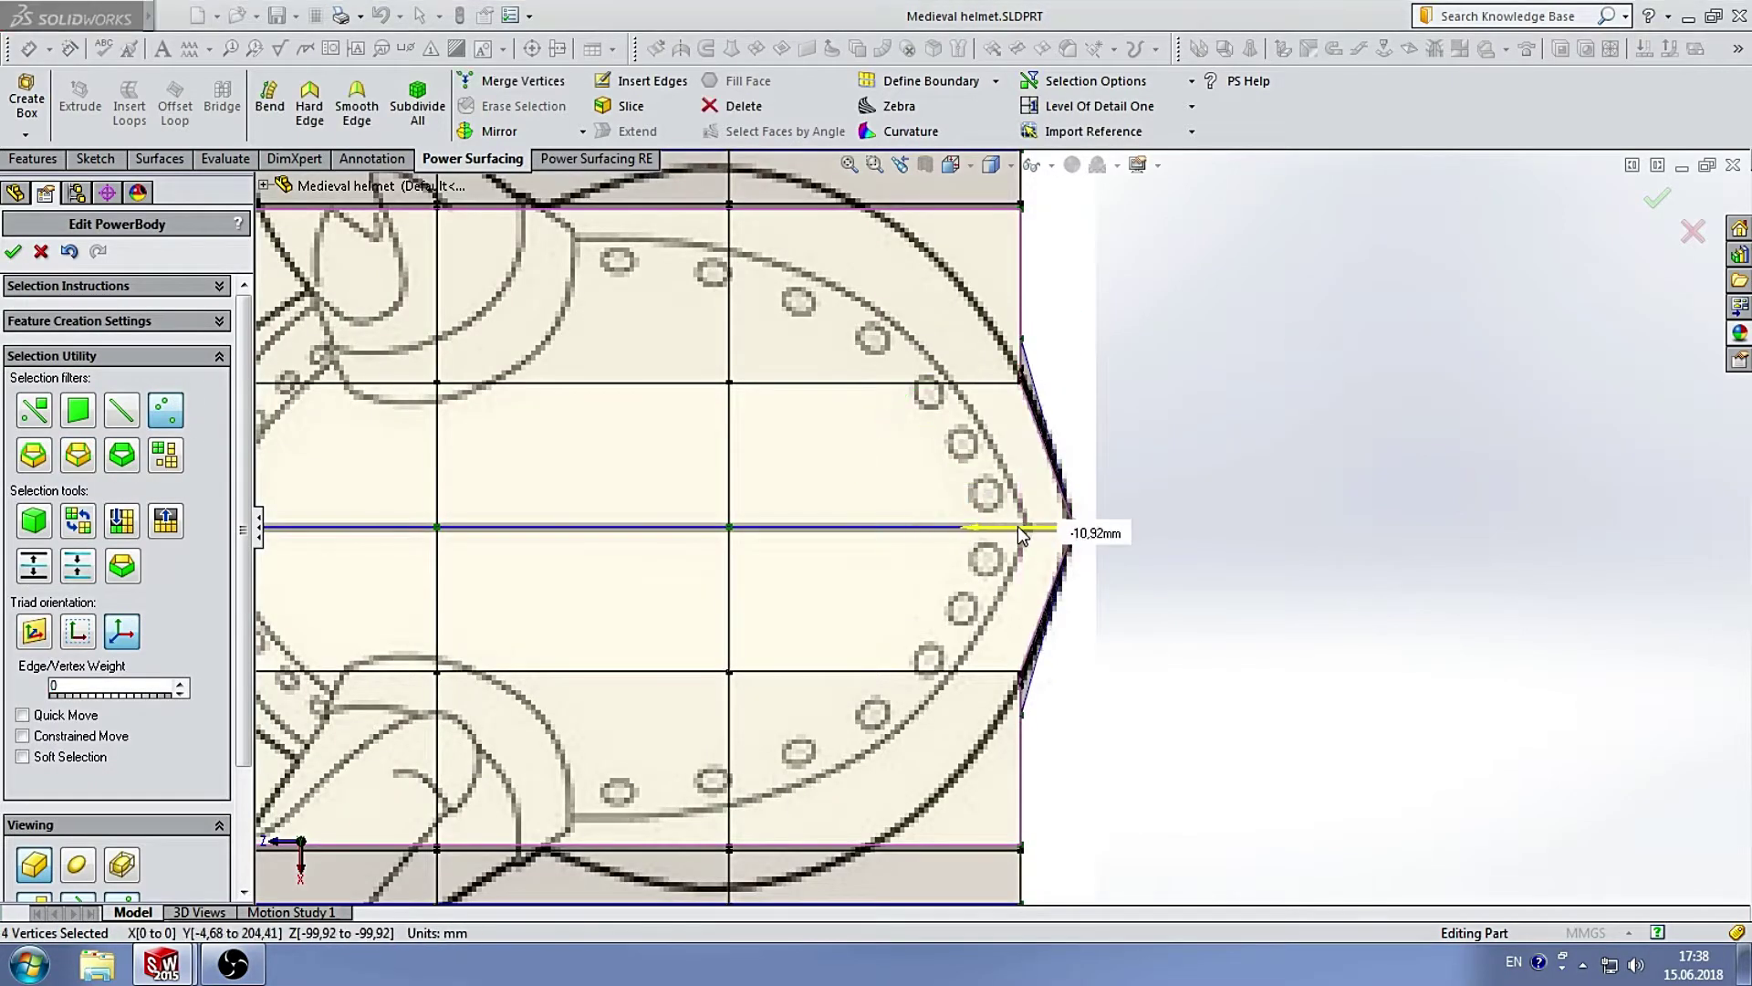
drag(1017, 526, 1059, 526)
key(f)
scroll(1157, 470, down, 3)
scroll(973, 627, up, 3)
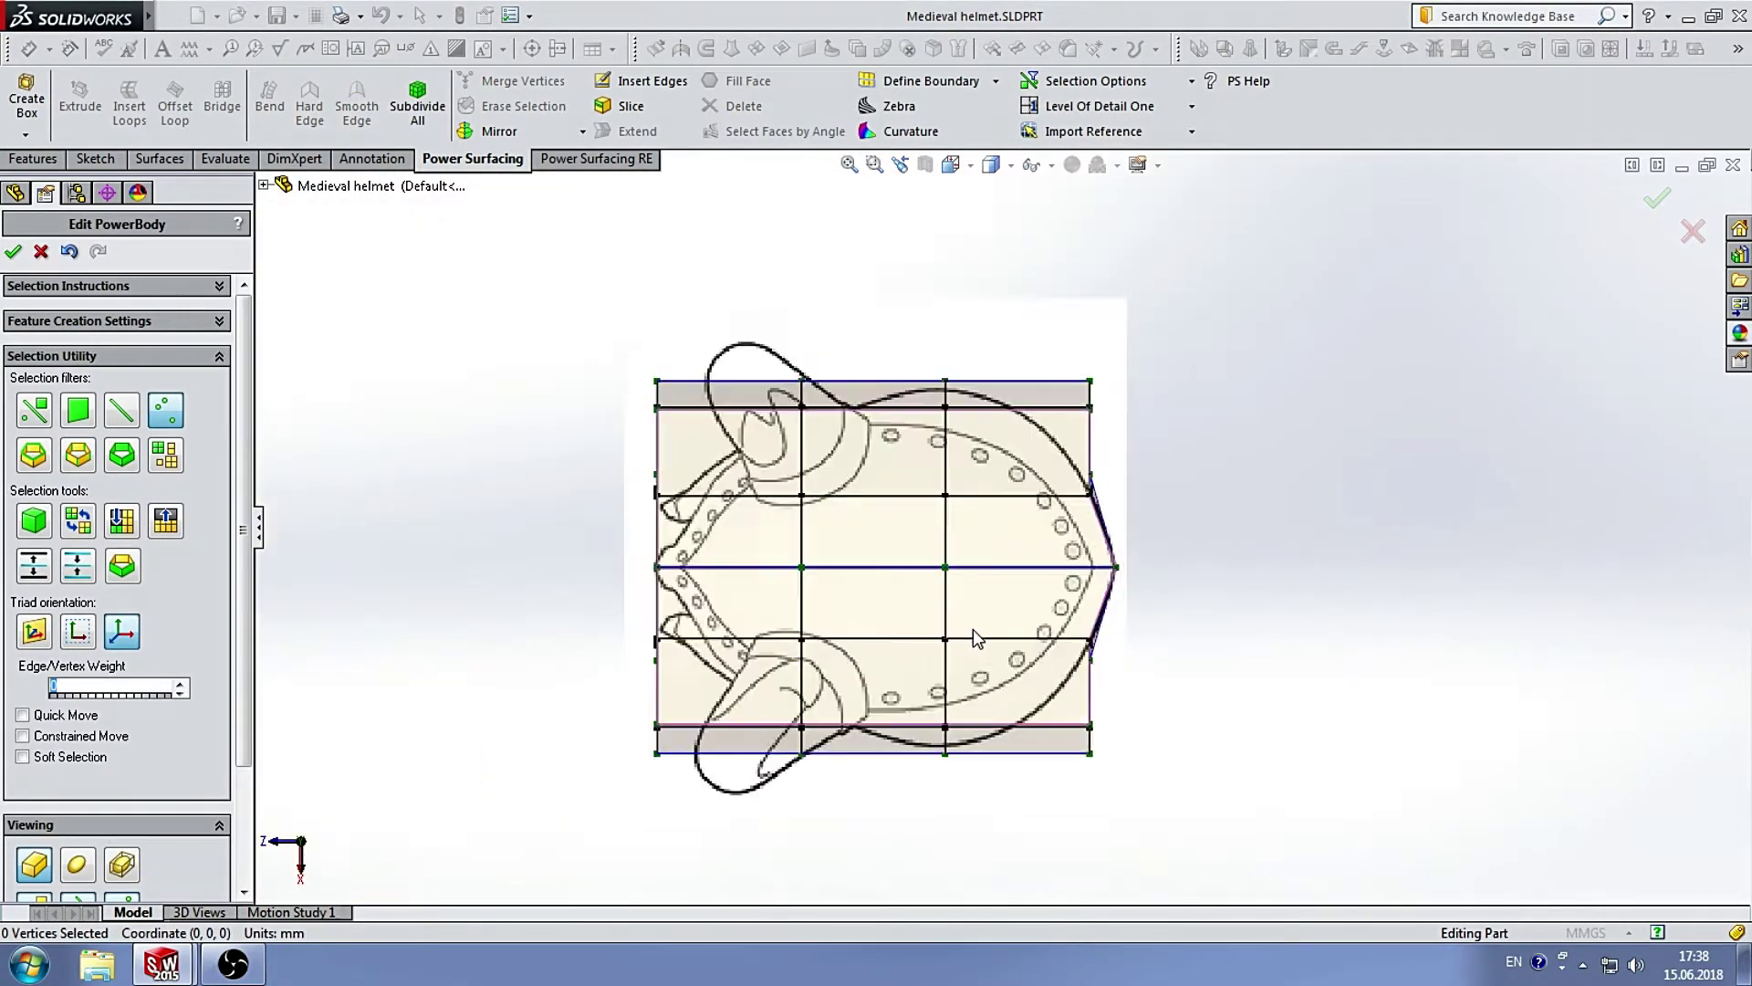
scroll(973, 628, down, 1)
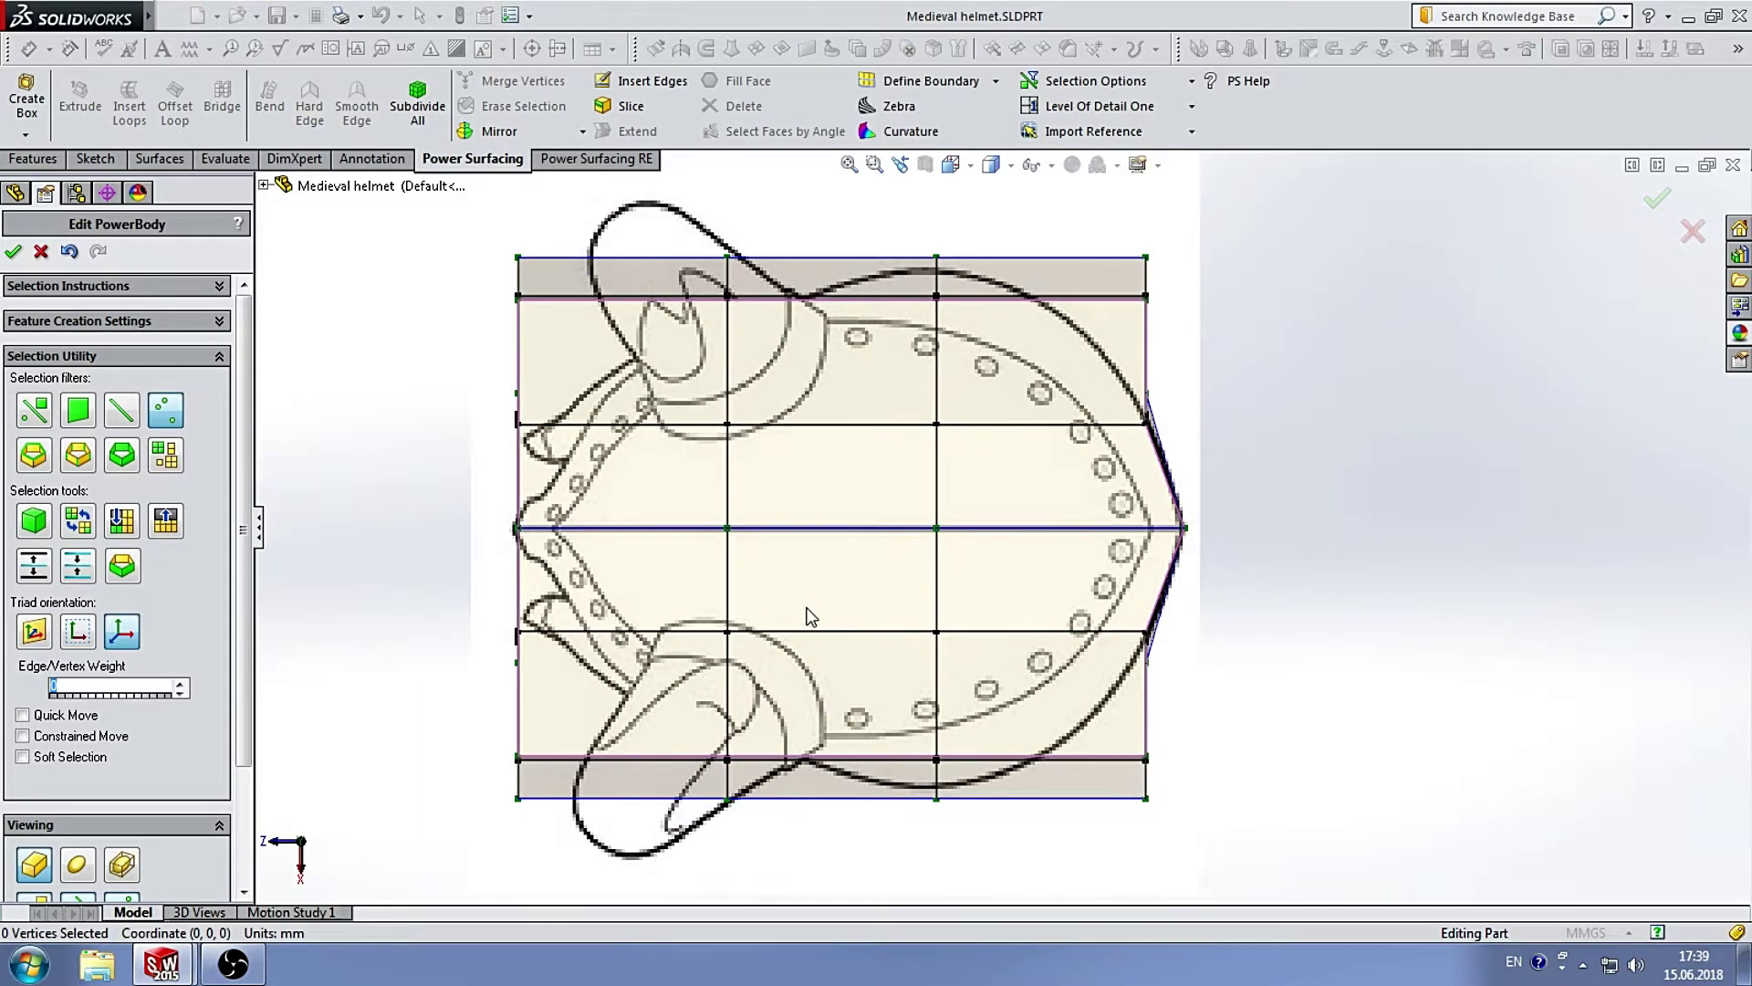
scroll(748, 765, down, 1)
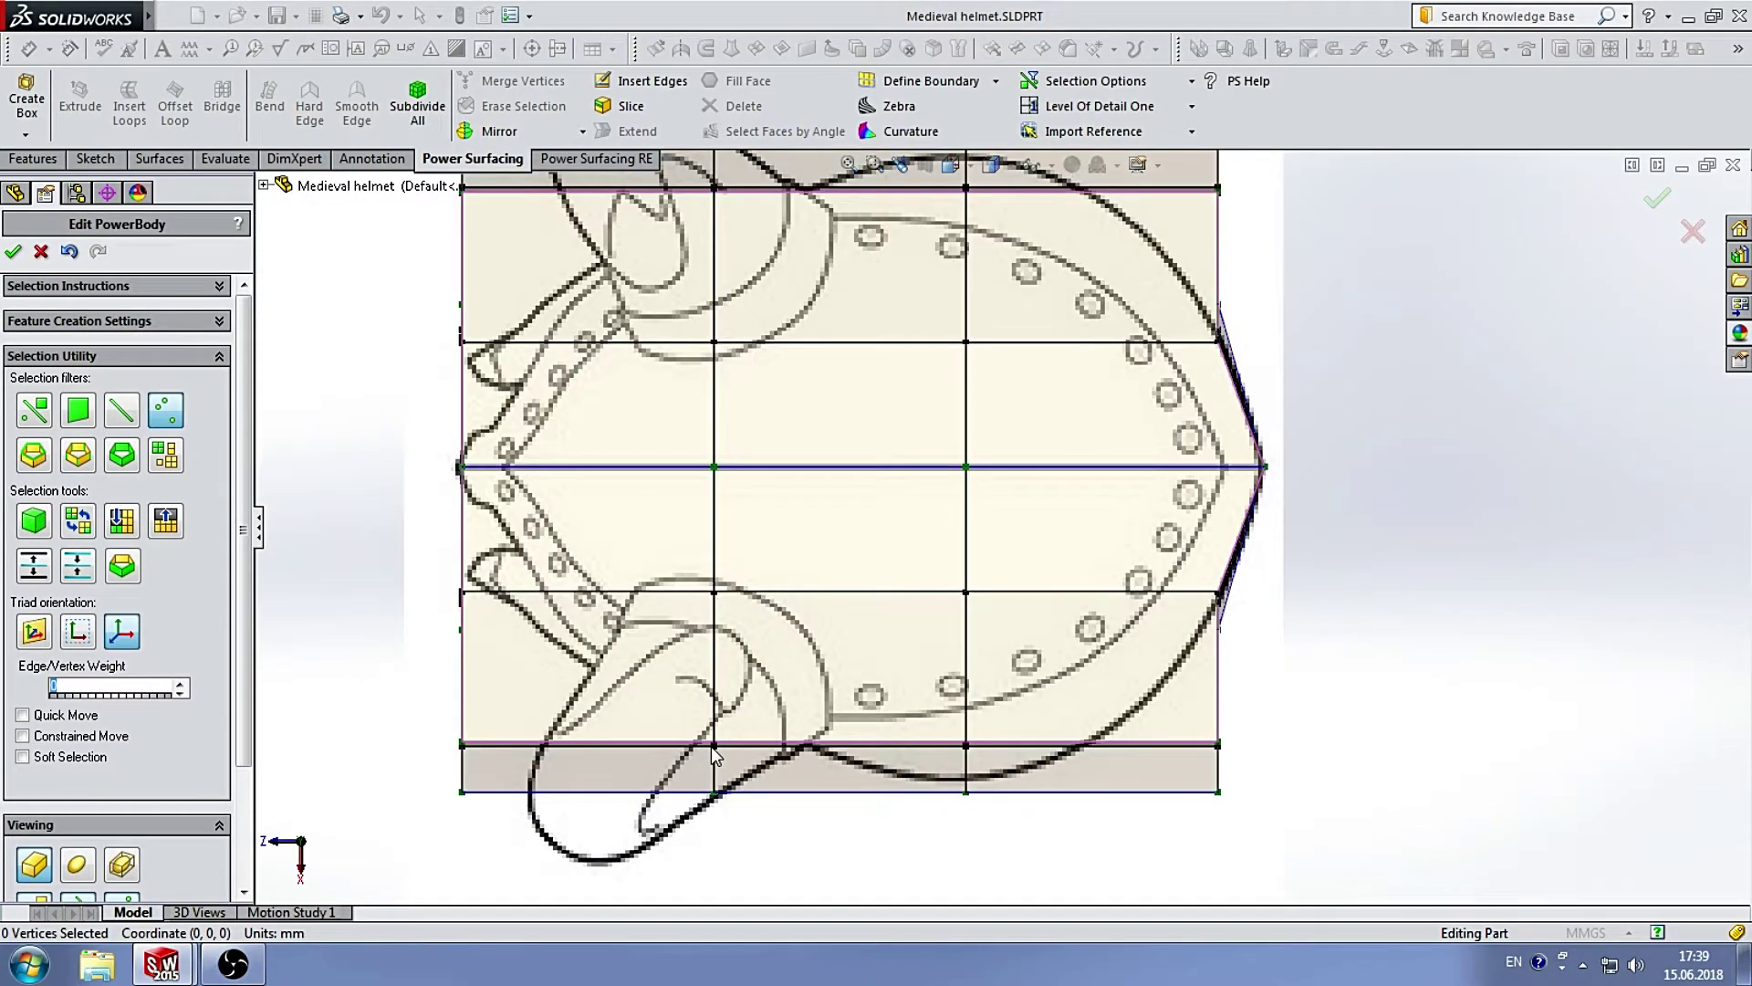
scroll(710, 747, up, 2)
mouse_move(710, 747)
middle_down()
mouse_move(1130, 295)
mouse_move(912, 391)
mouse_move(994, 384)
mouse_move(994, 339)
mouse_move(940, 528)
mouse_move(1057, 493)
middle_up()
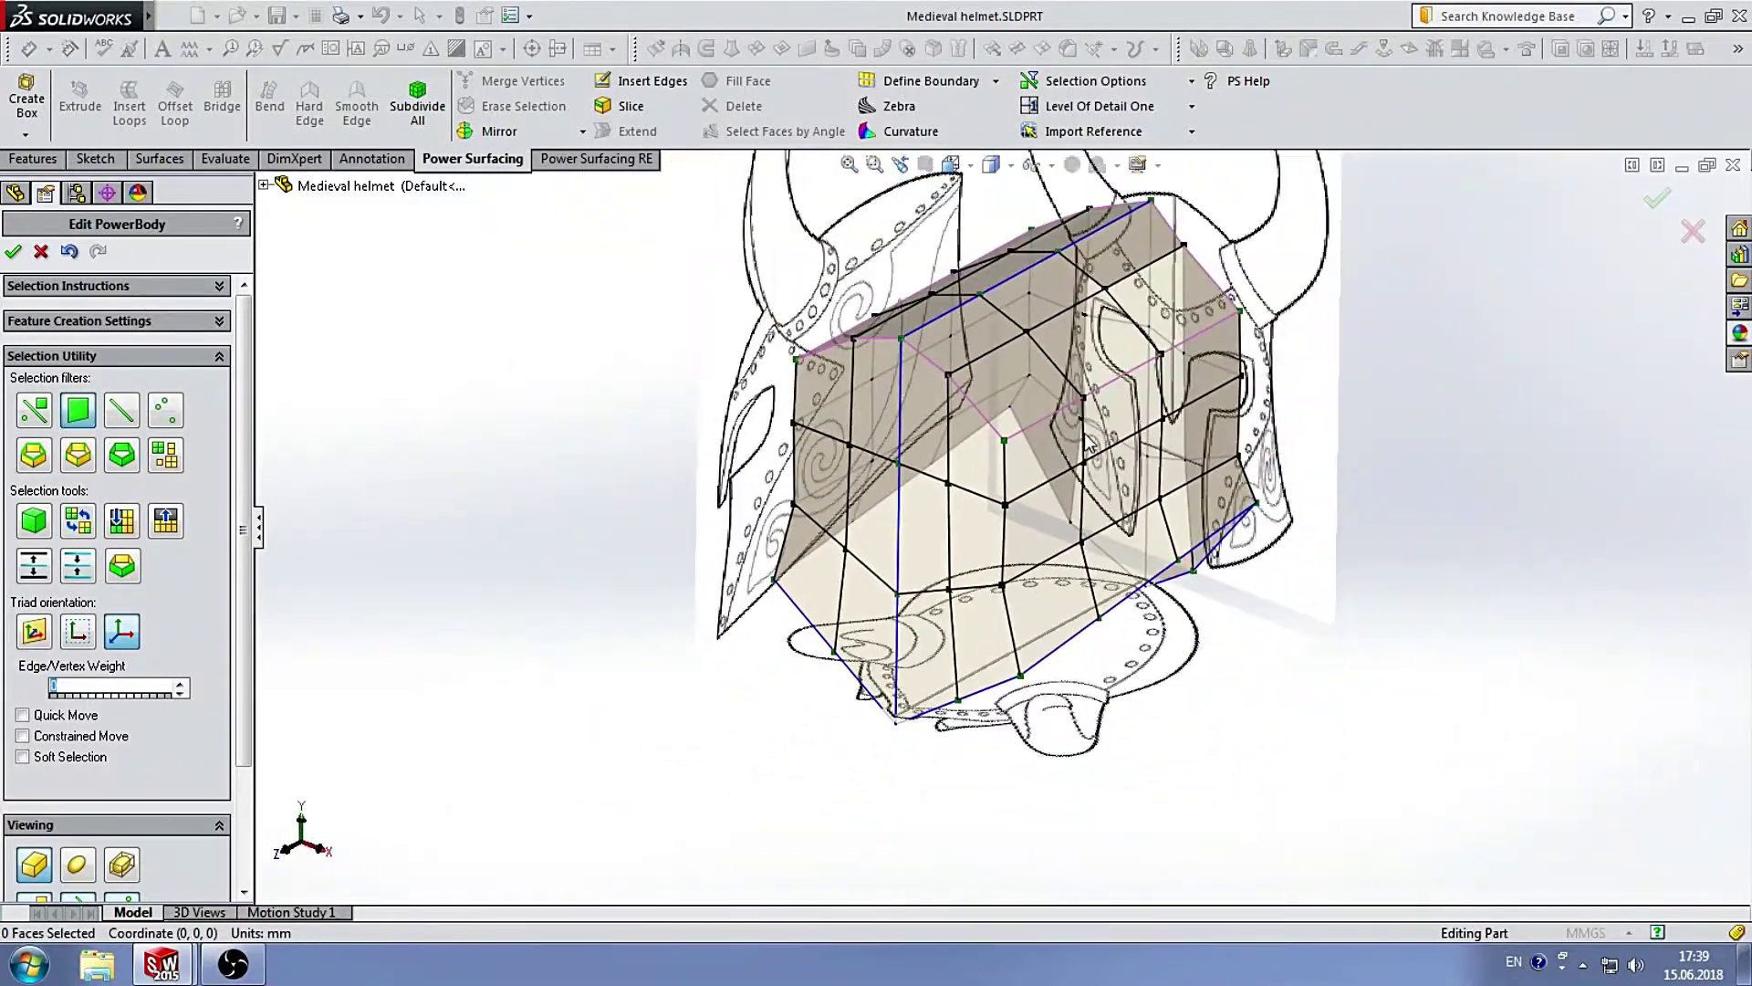
Clear the stray face selection and look at the helmet from the front view.
scroll(1029, 516, down, 2)
click(810, 518)
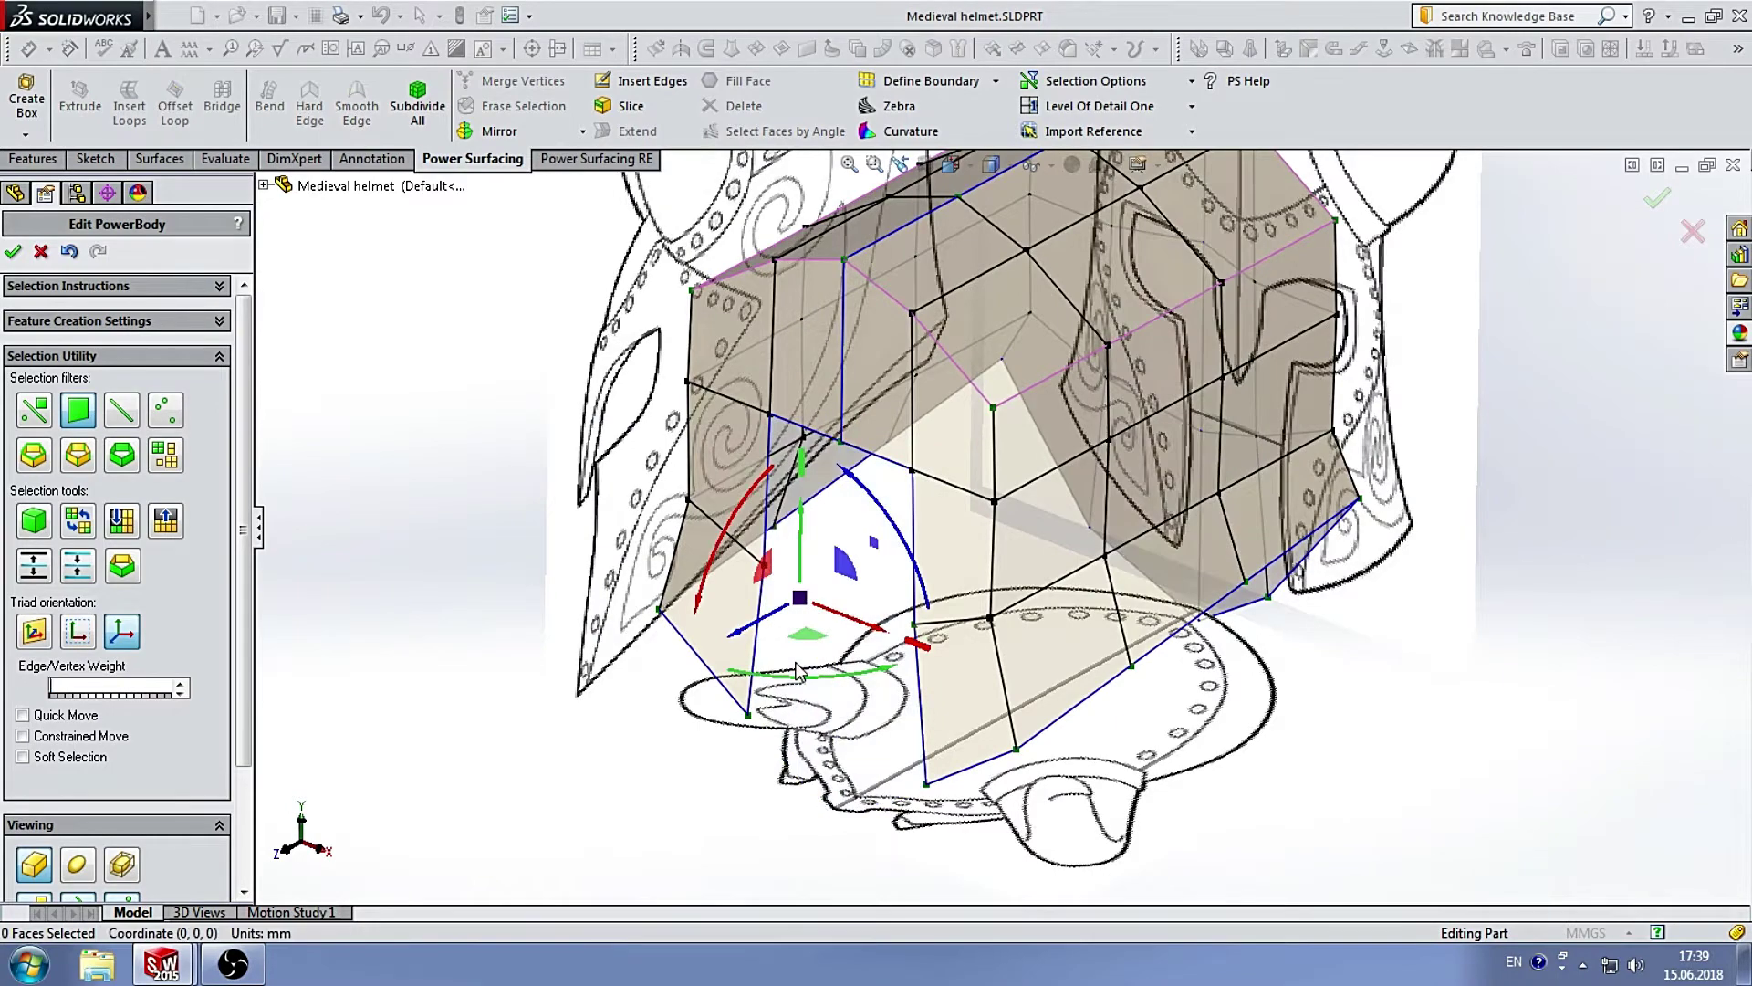
key(ctrl+7)
click(976, 174)
click(1032, 493)
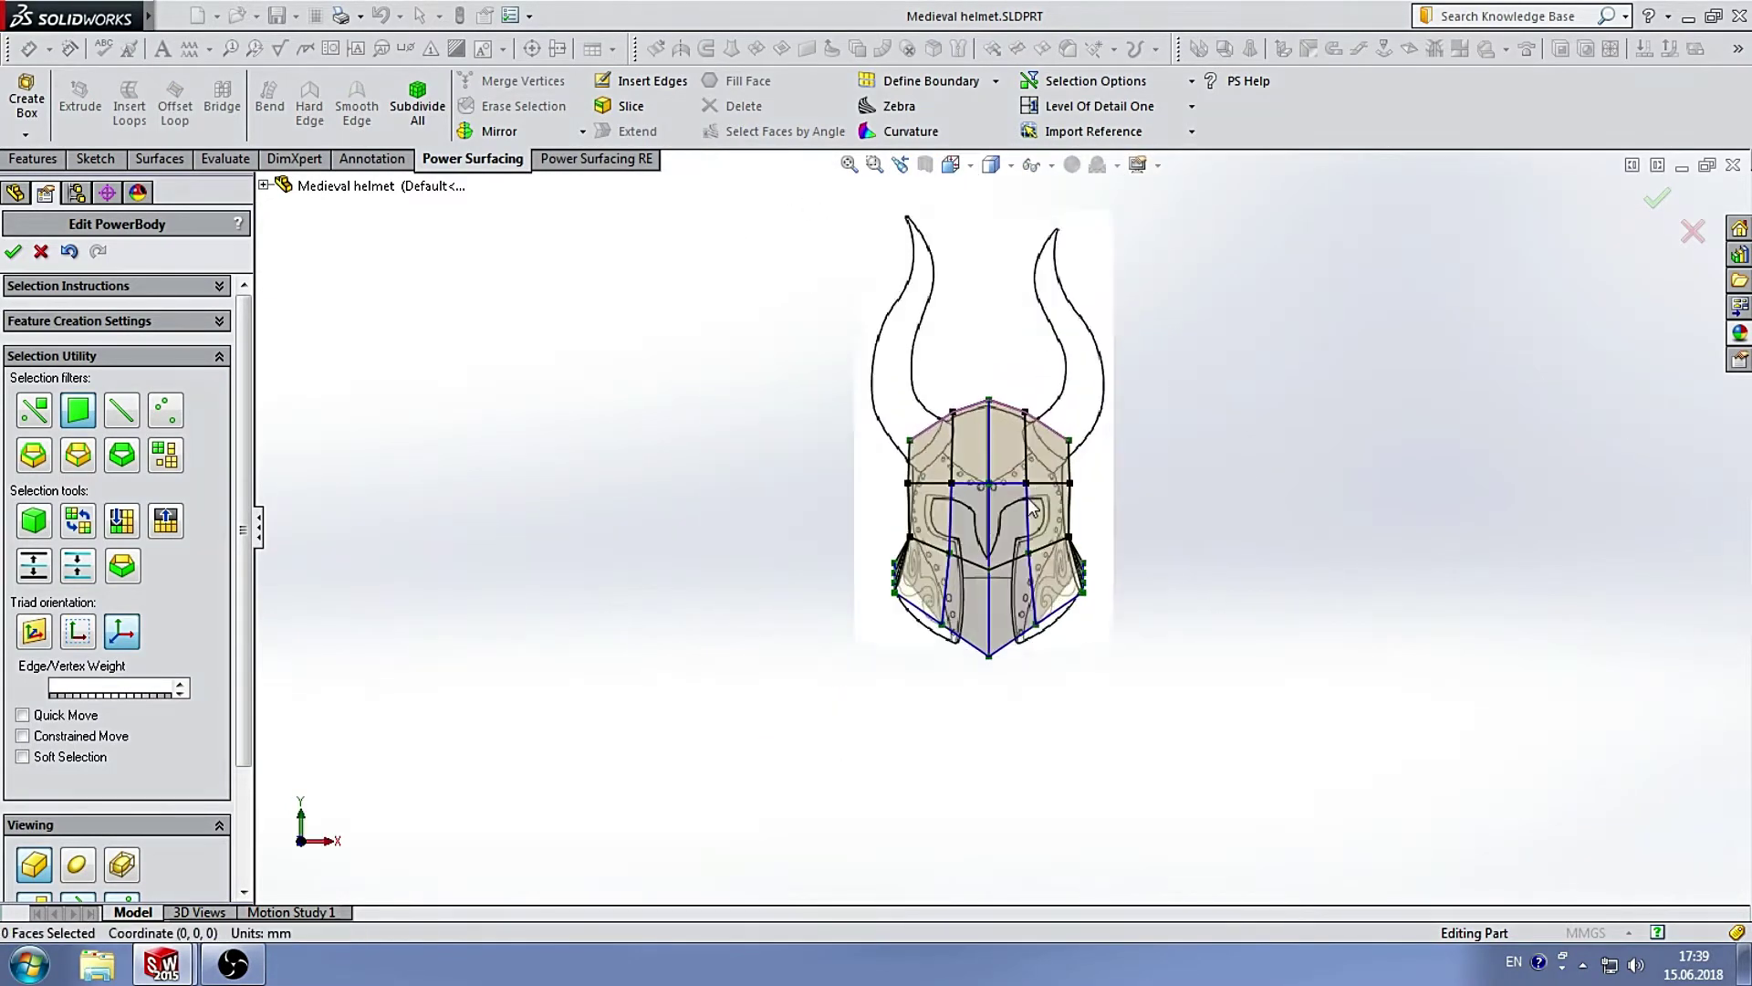
scroll(1029, 548, up, 3)
scroll(1029, 573, down, 1)
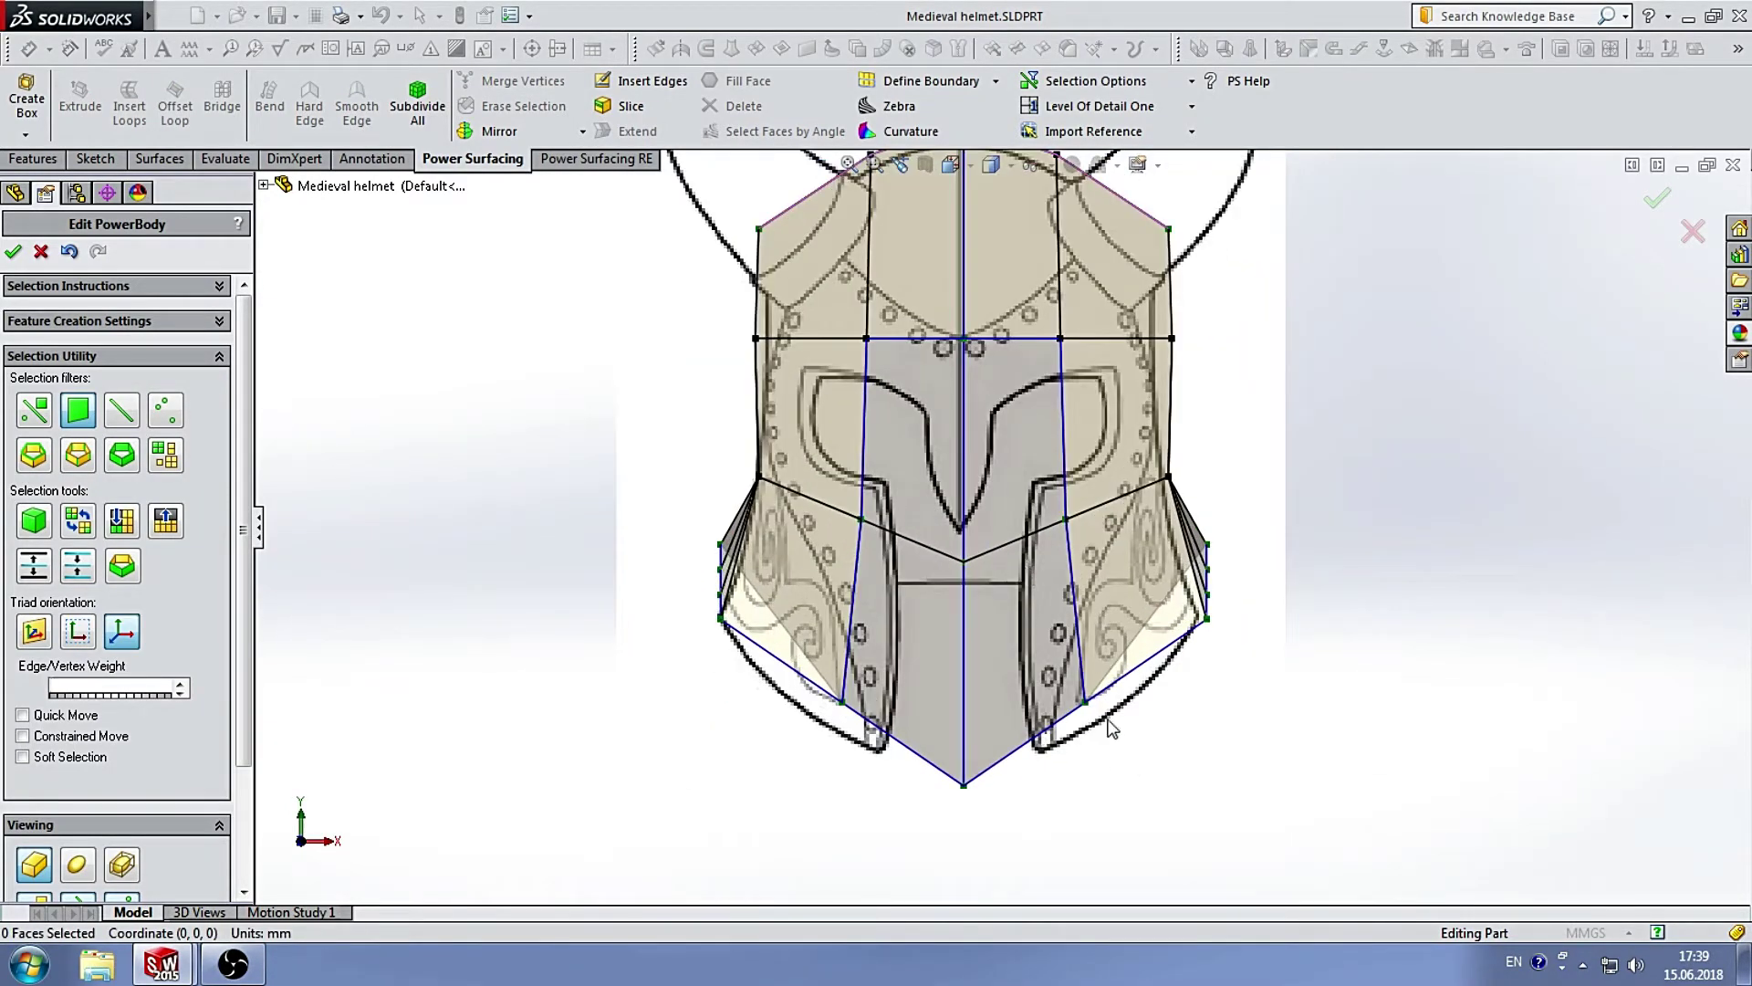
Raise the bottom cage vertex to the sketch and bring a lower-left cheek vertex onto the outline.
click(964, 783)
drag(966, 735, 949, 610)
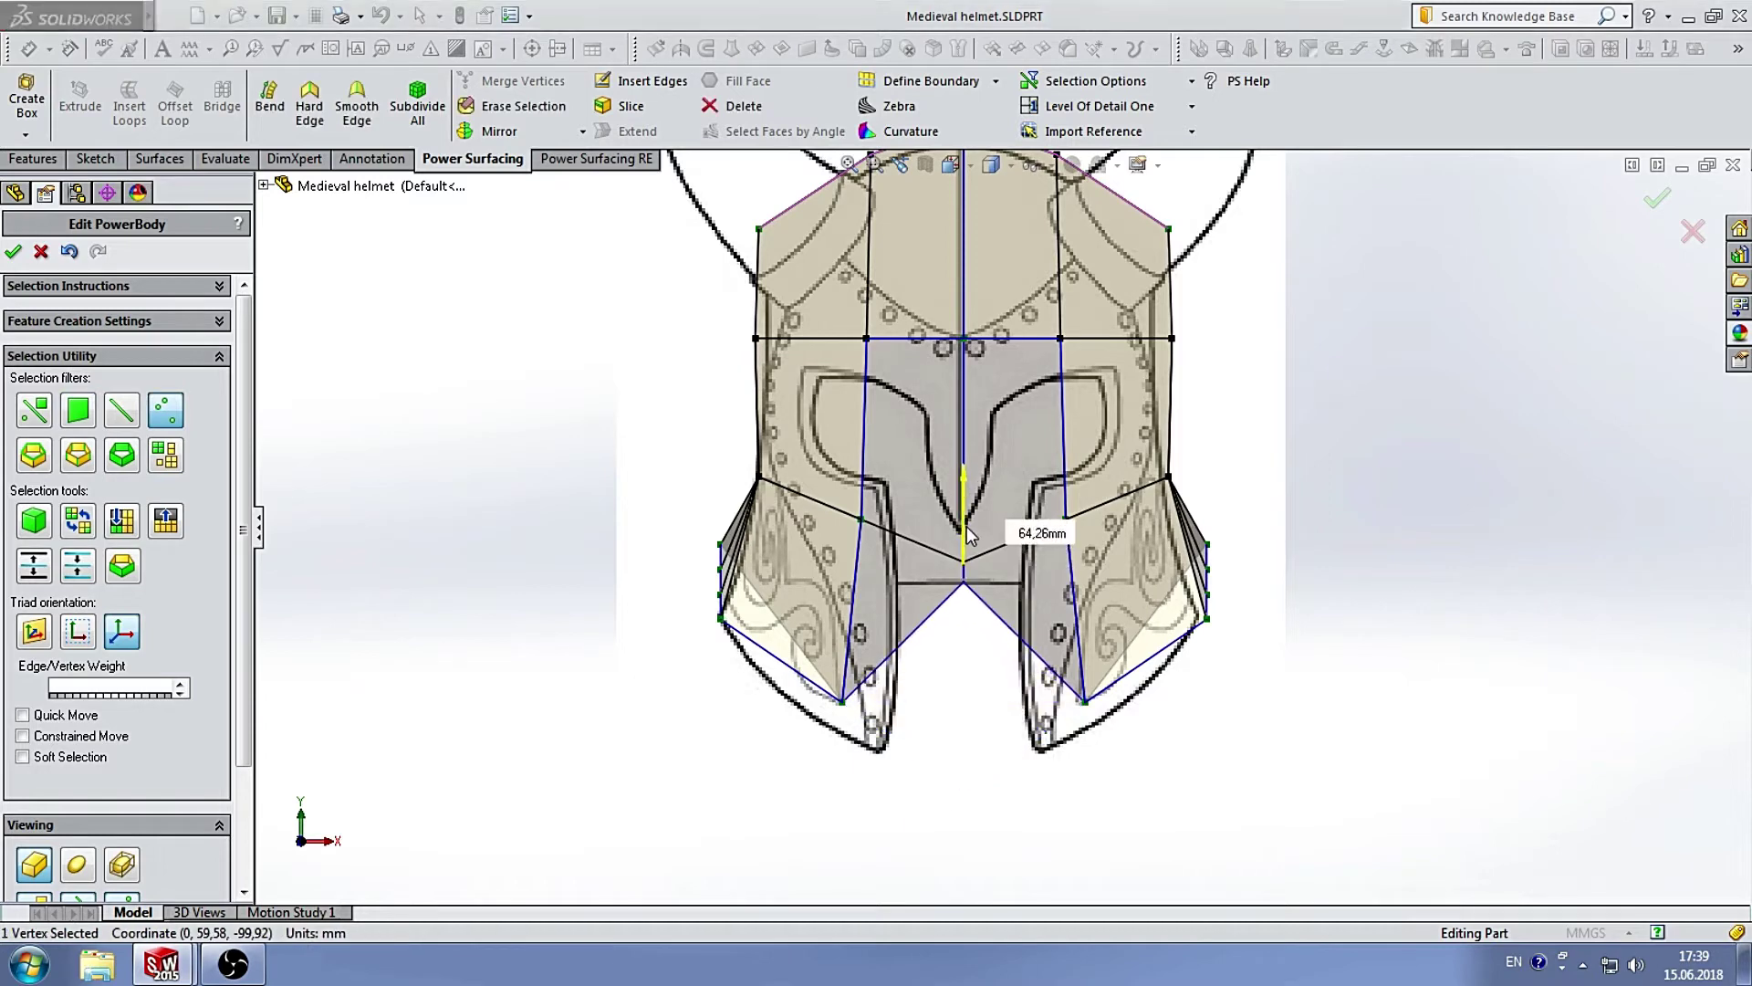
scroll(917, 659, down, 2)
click(807, 719)
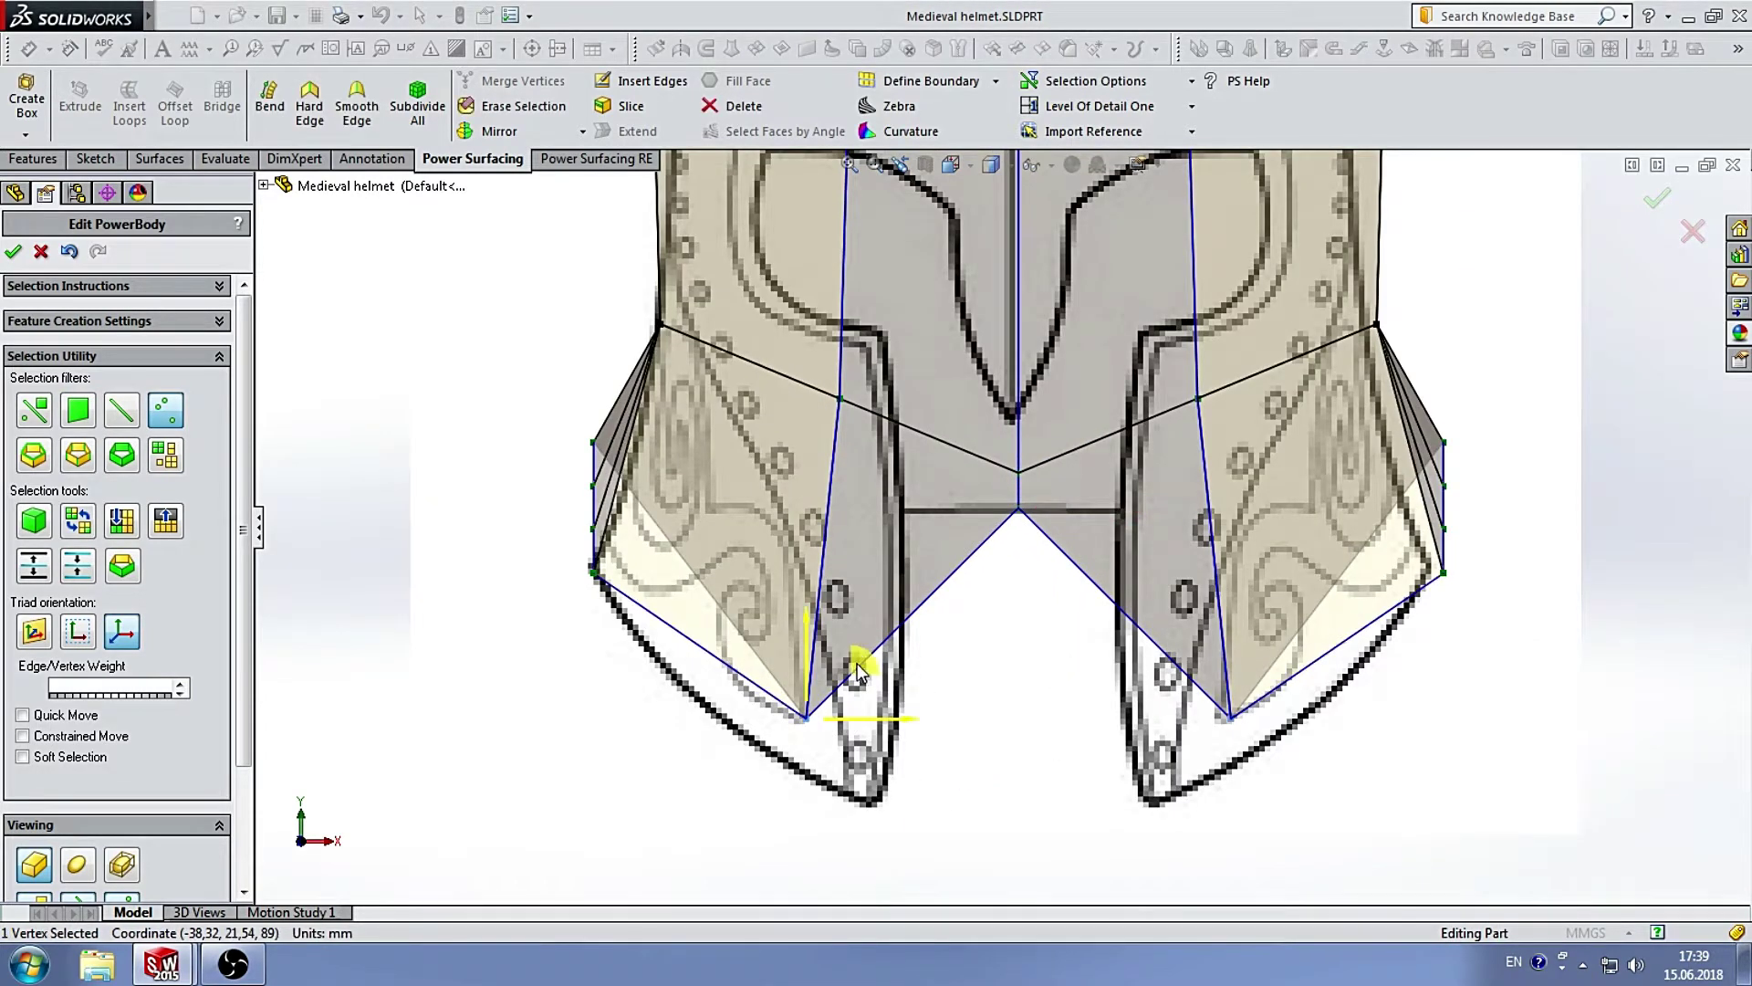
mouse_move(856, 665)
mouse_down()
mouse_move(830, 704)
mouse_move(853, 674)
mouse_move(840, 463)
mouse_up()
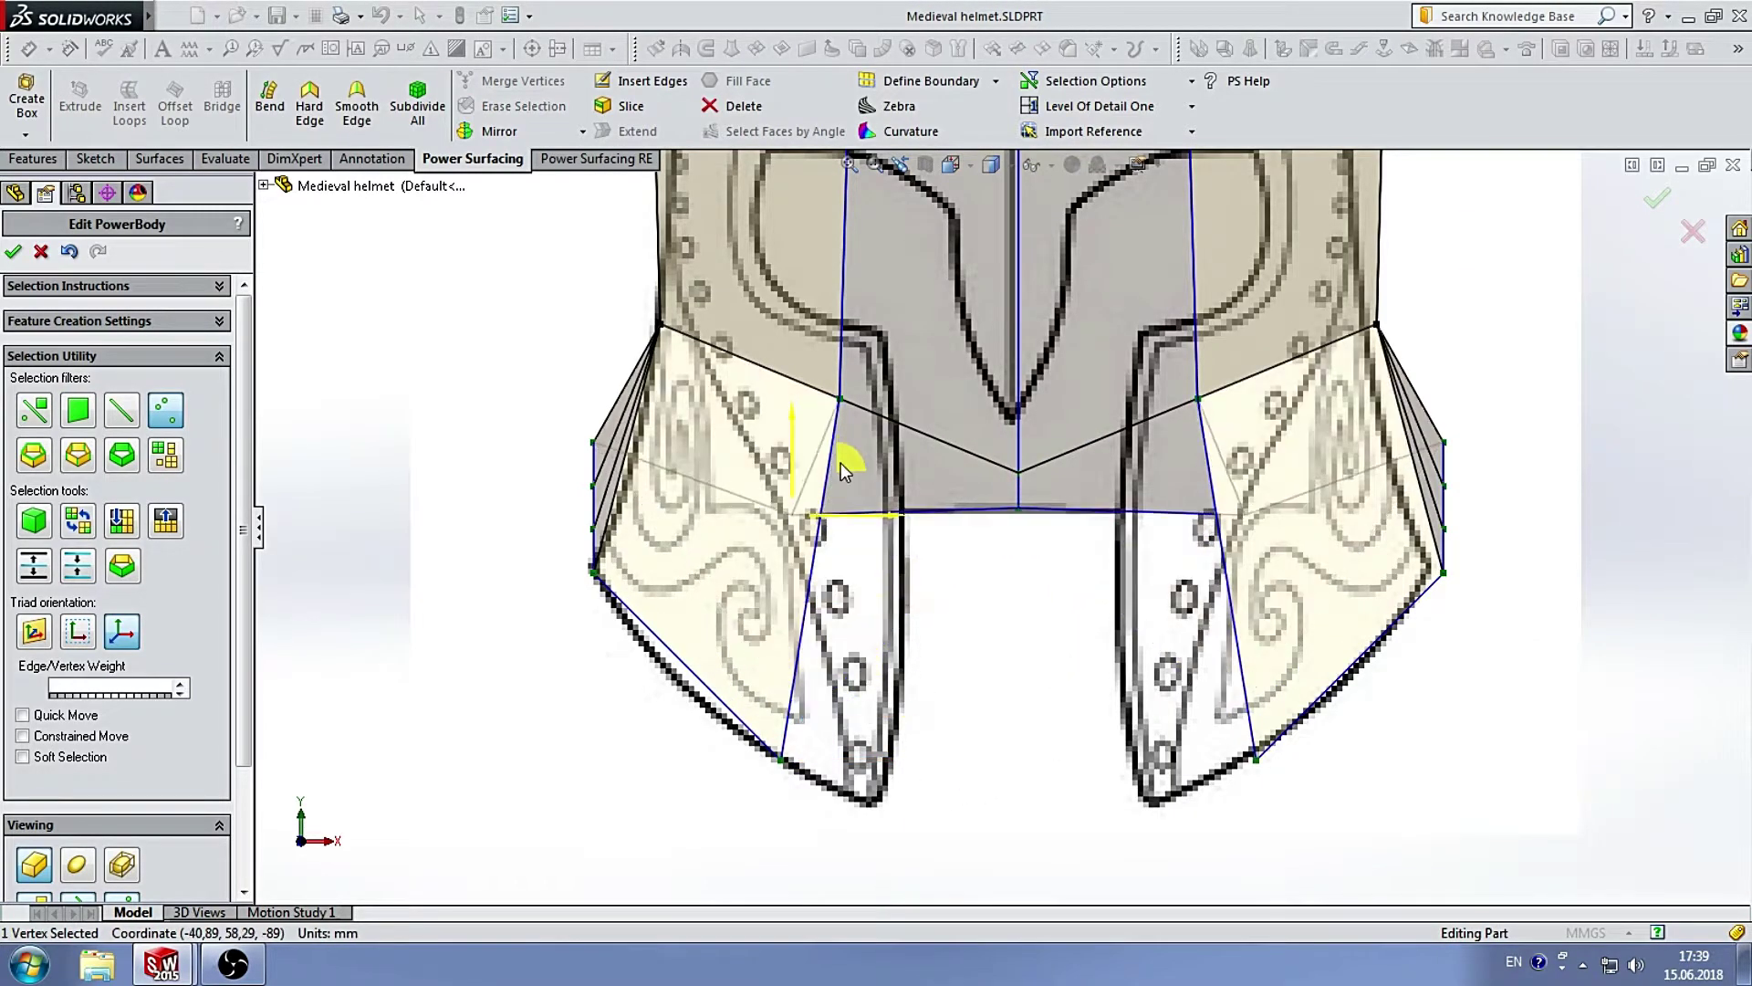
click(1263, 491)
Pull the lower-left vertex down-right and the inner nose-guard vertex onto the outline.
click(820, 518)
click(1013, 598)
scroll(1013, 598, up, 3)
scroll(1013, 598, down, 2)
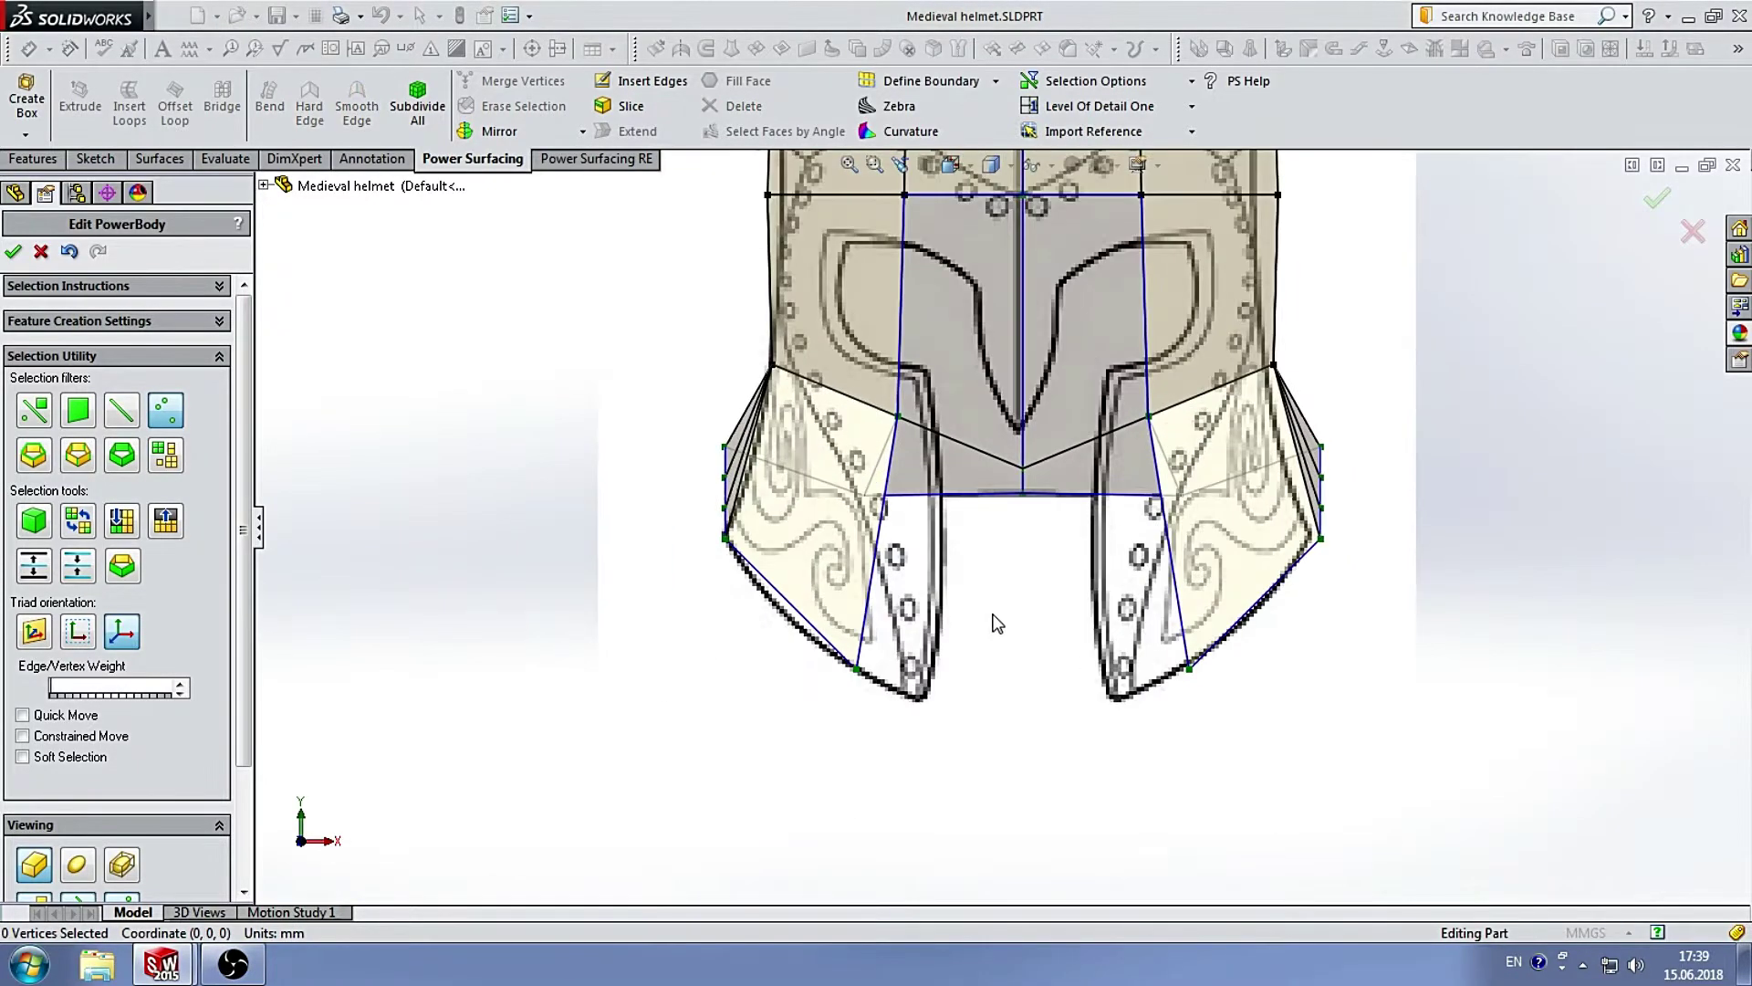
click(861, 666)
drag(909, 607, 972, 644)
click(899, 417)
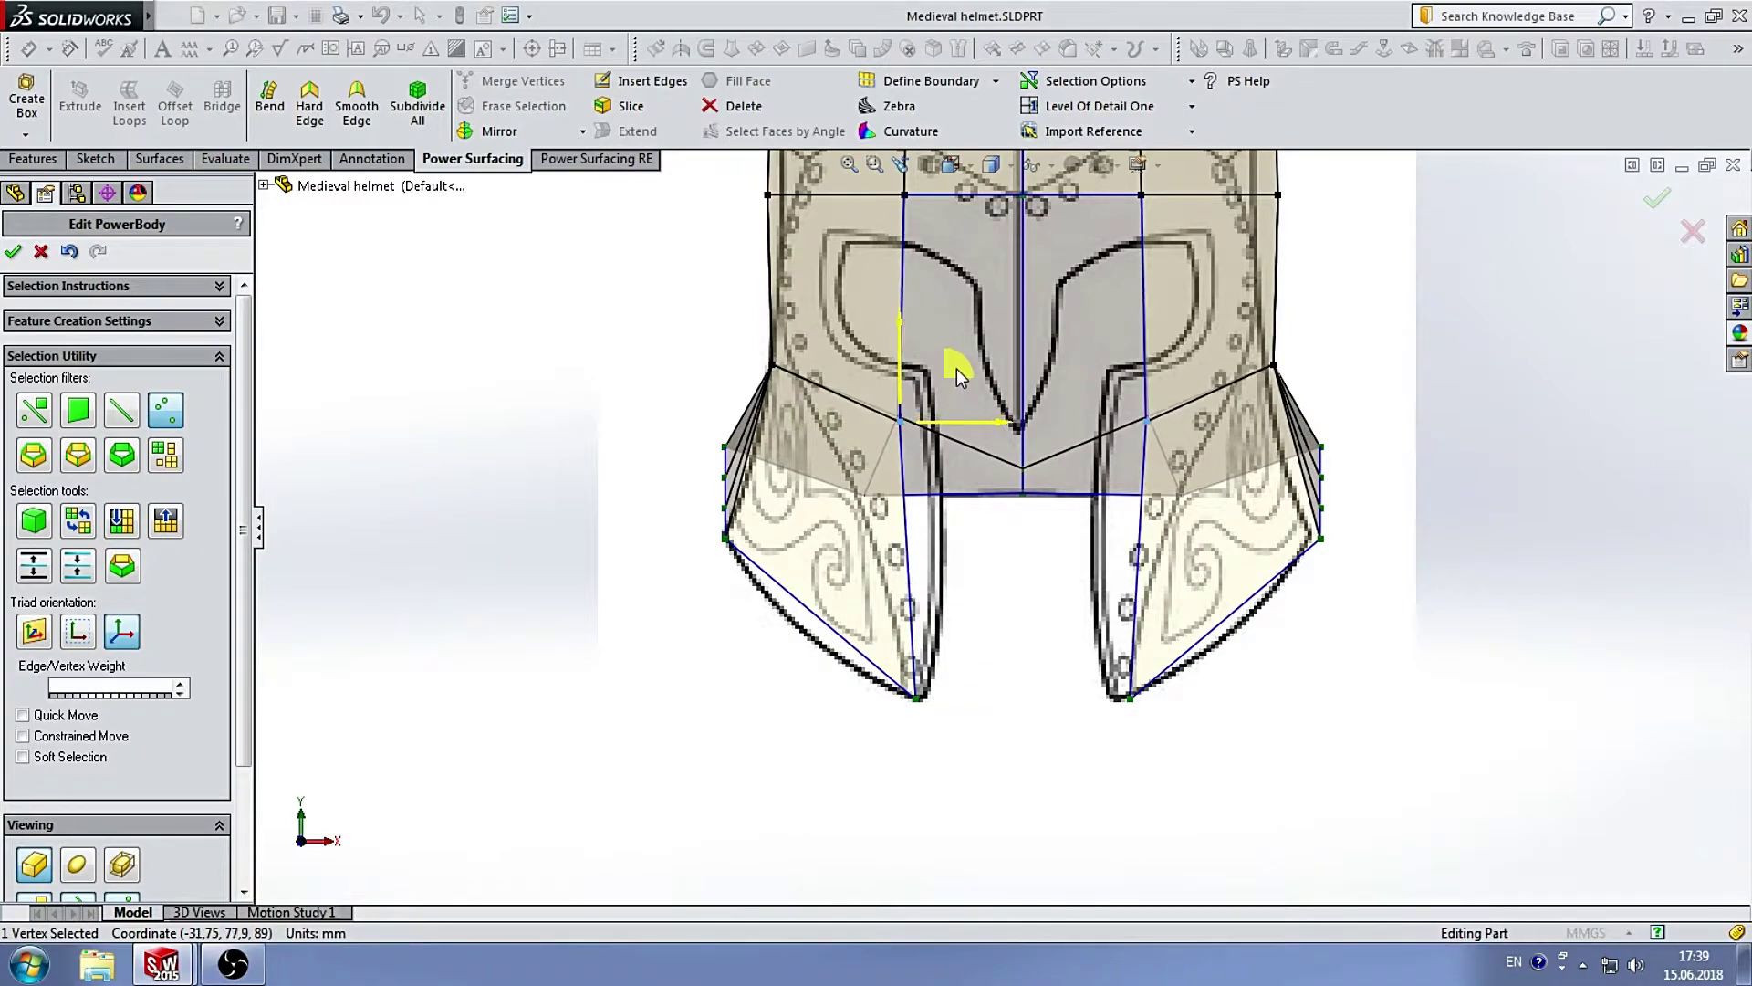
drag(957, 369, 993, 393)
Bring the whole helmet into view and clear the vertex selection.
ctrl+middle_drag(781, 518, 740, 746)
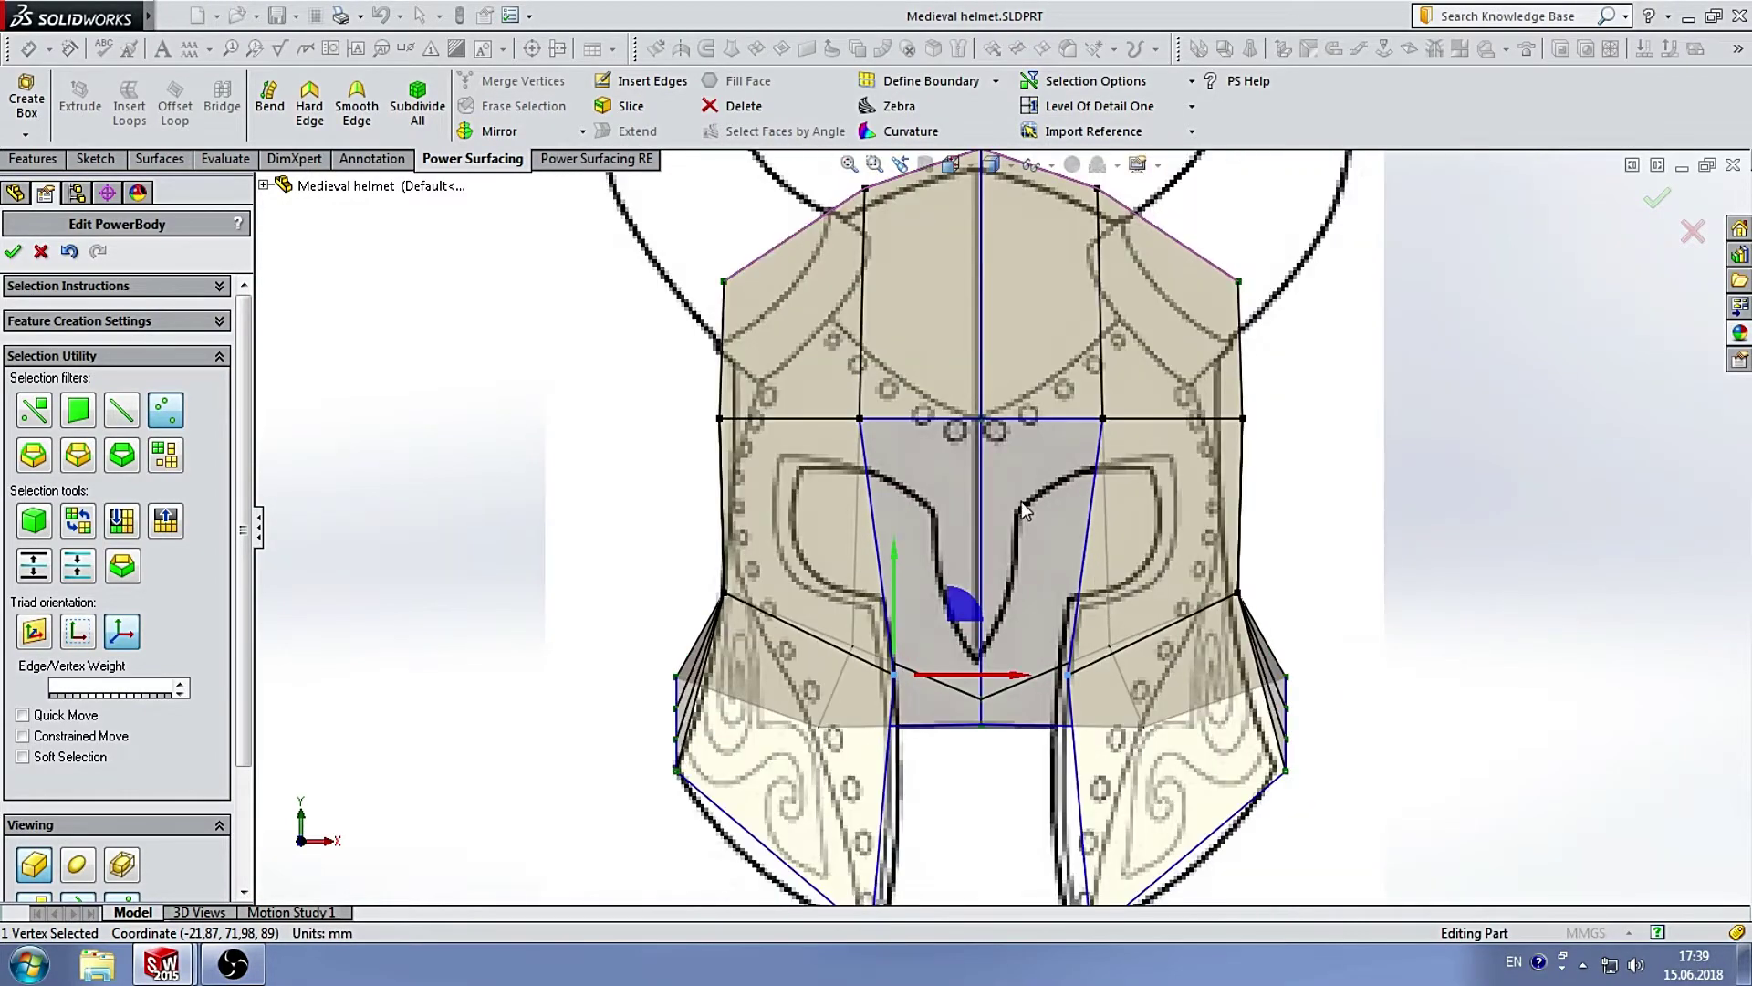
click(958, 422)
scroll(1013, 438, up, 2)
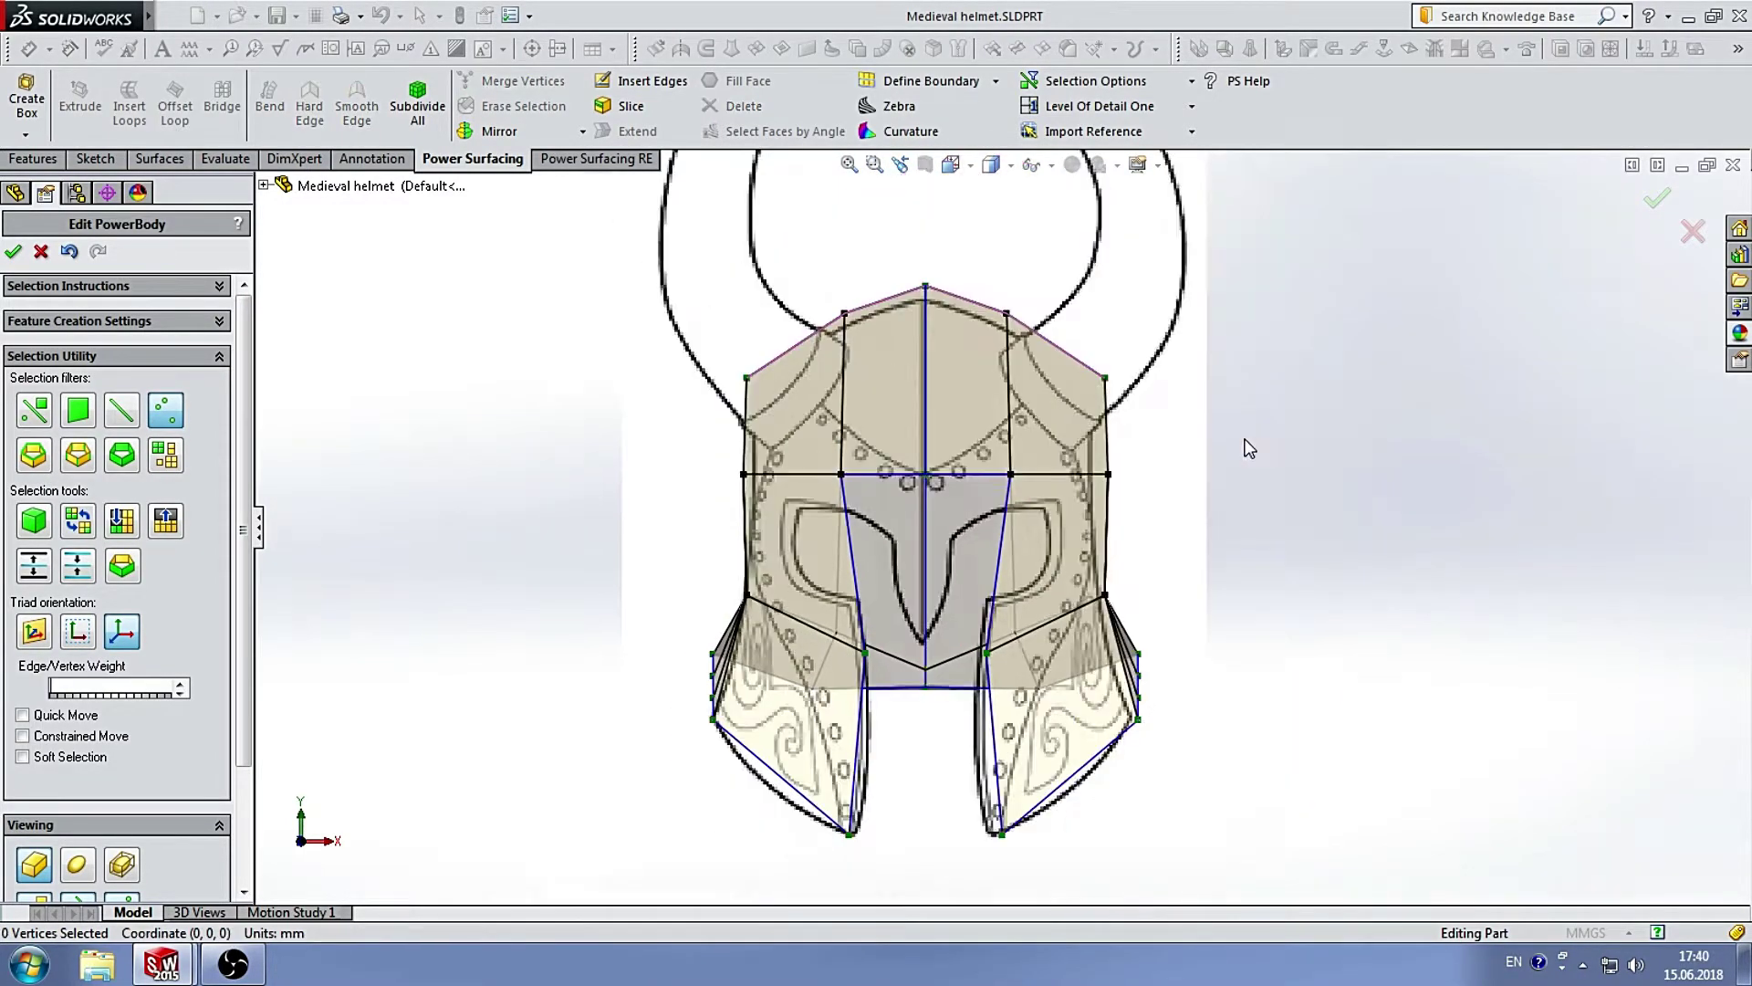
key(Escape)
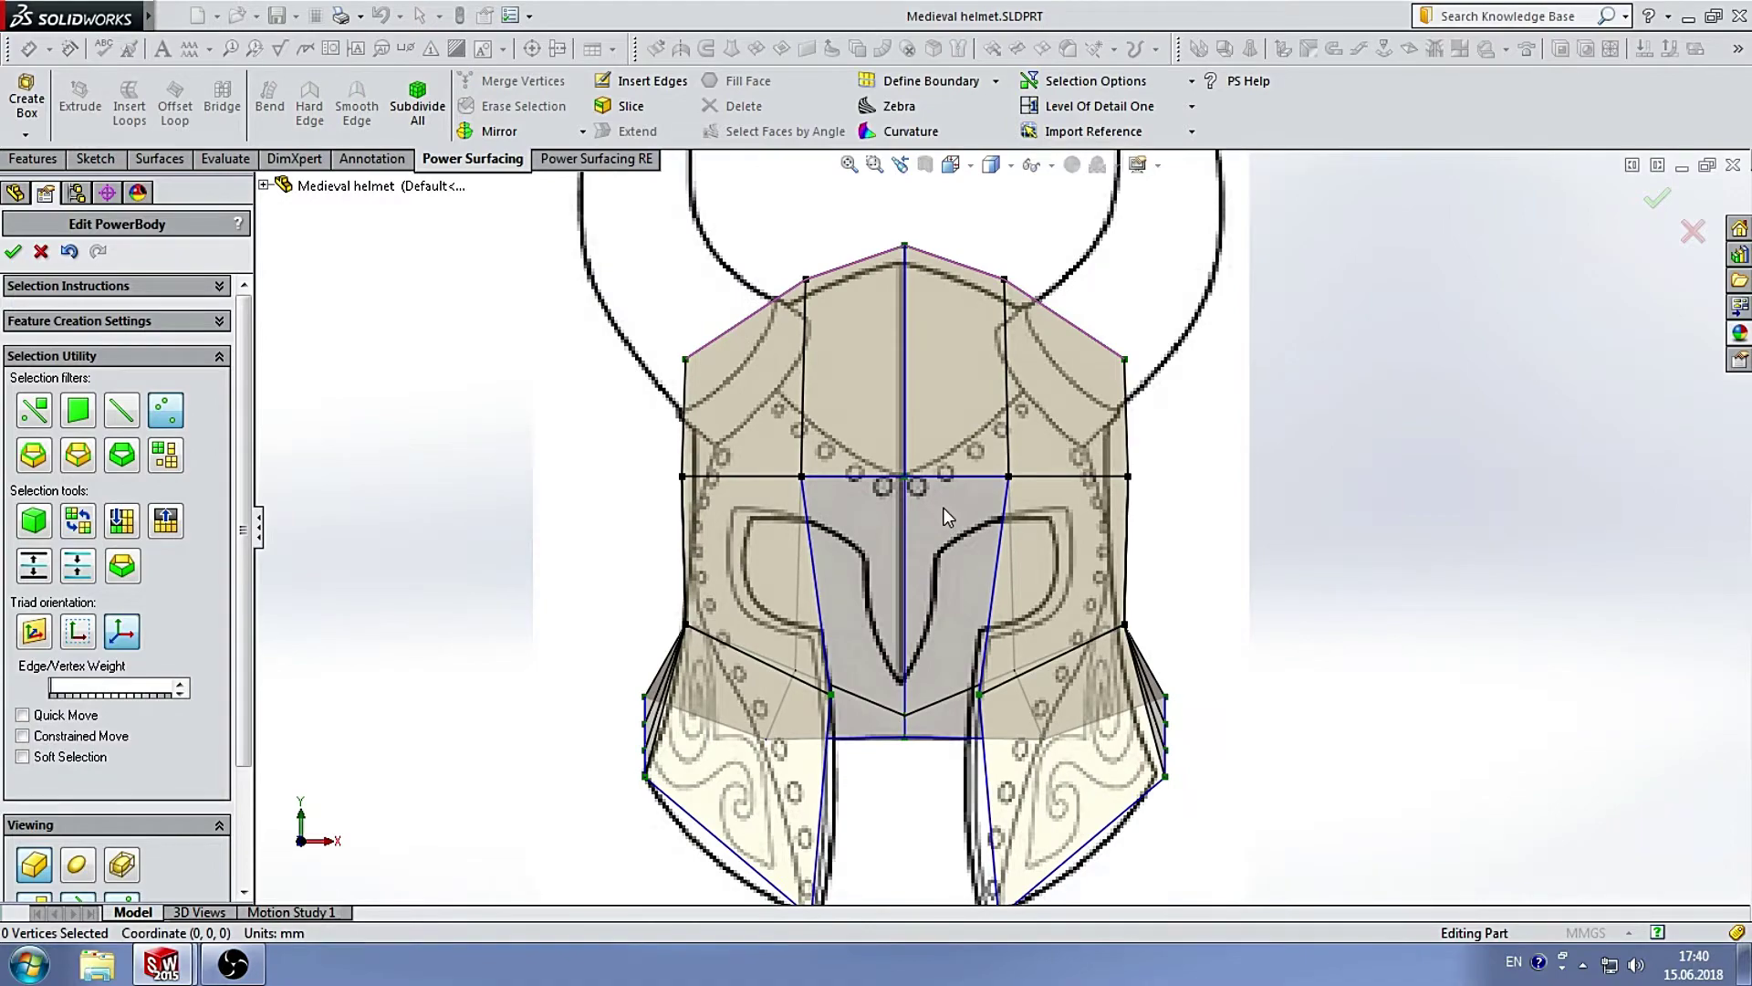
scroll(1015, 498, up, 1)
scroll(1081, 621, up, 2)
In the side view, move the two lower back-corner vertices outward onto the sketch.
key(ctrl+4)
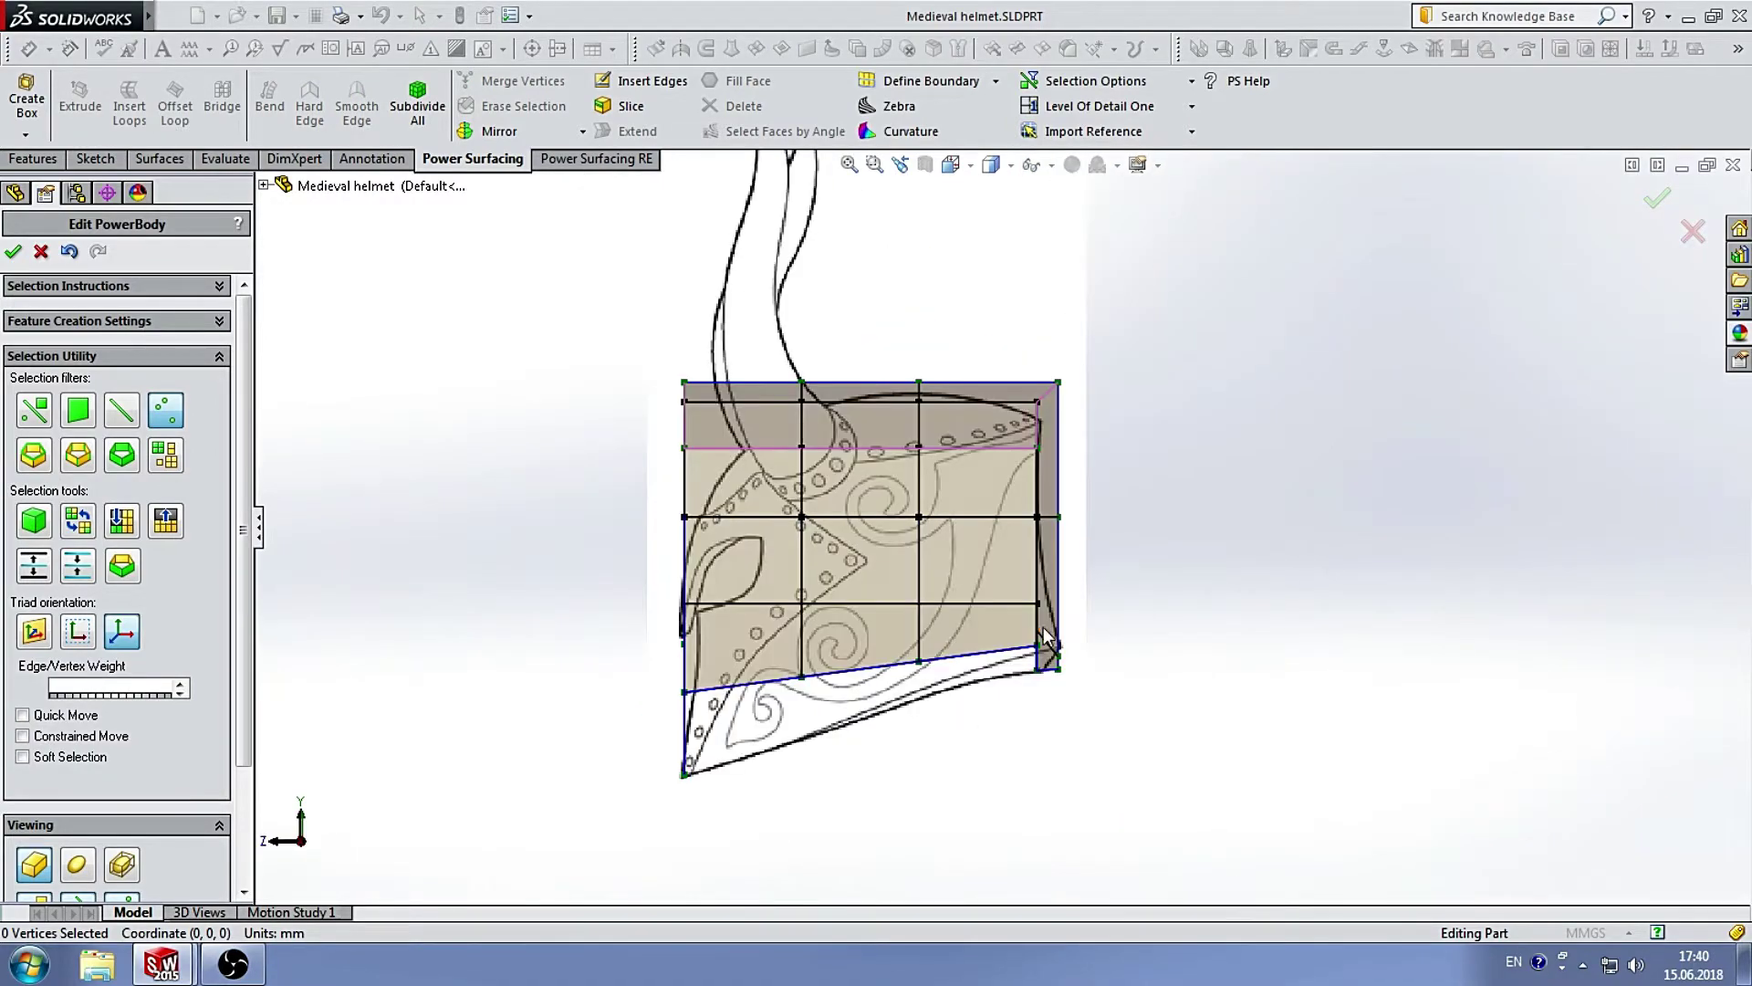
scroll(1043, 627, down, 3)
scroll(1104, 516, up, 3)
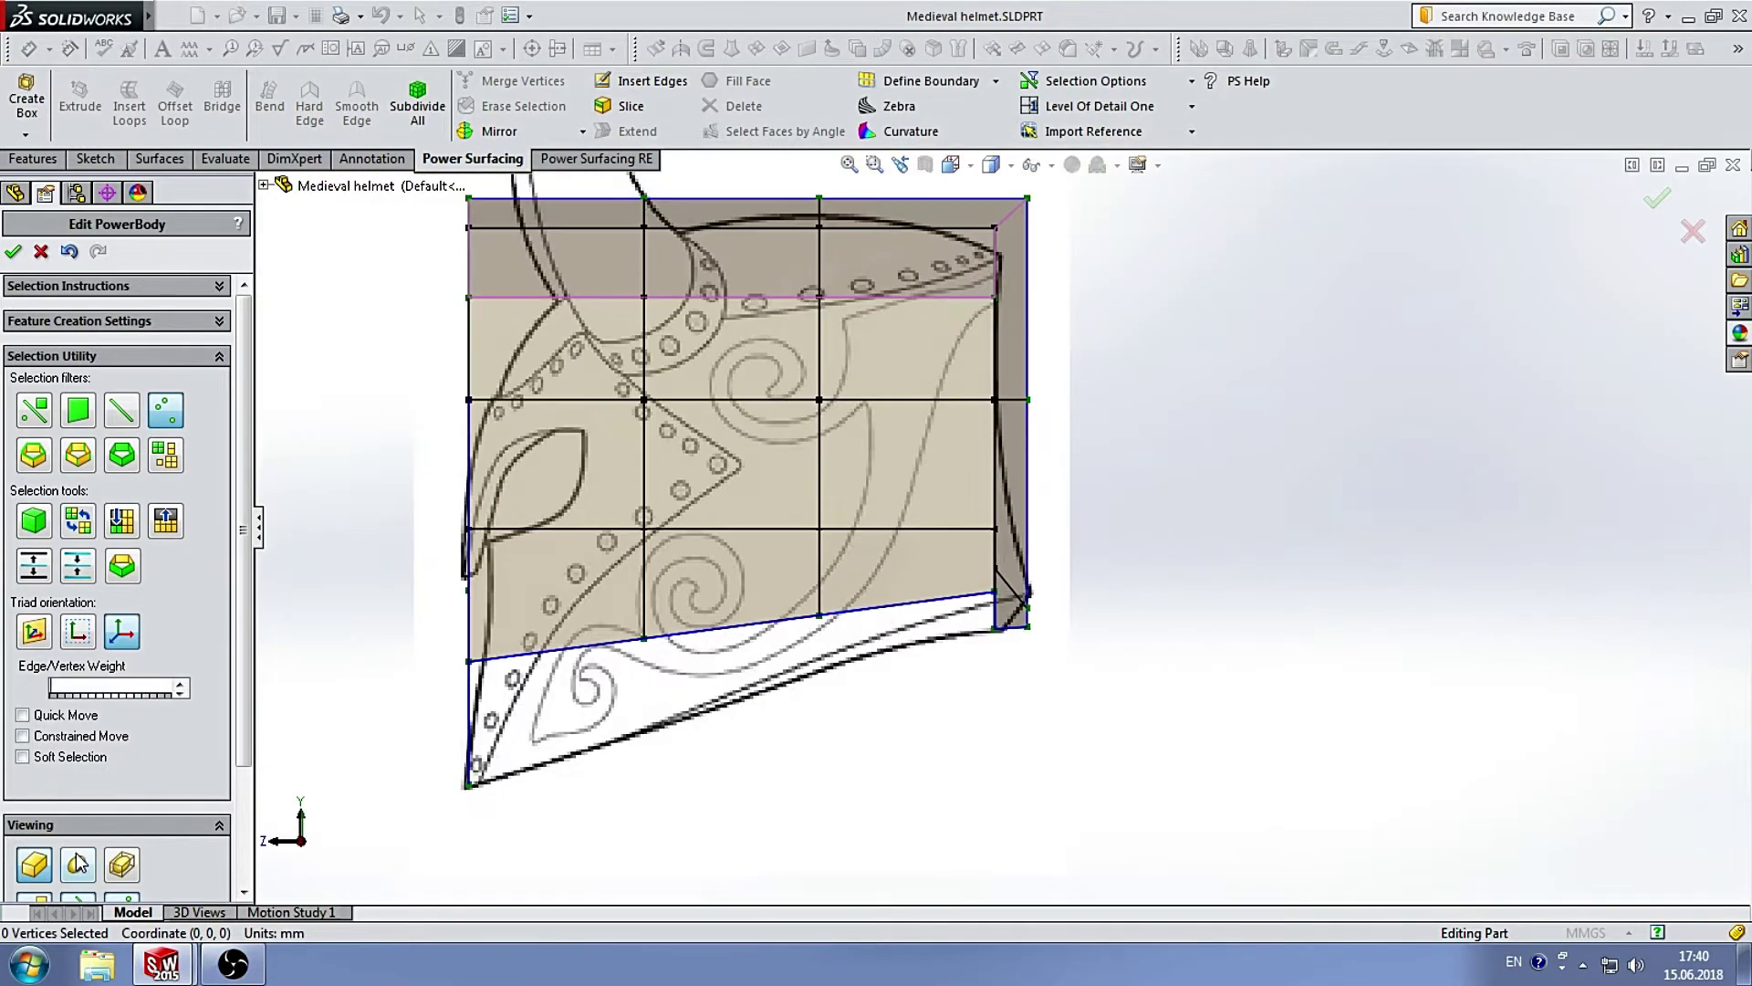
scroll(1009, 547, down, 2)
scroll(984, 519, up, 2)
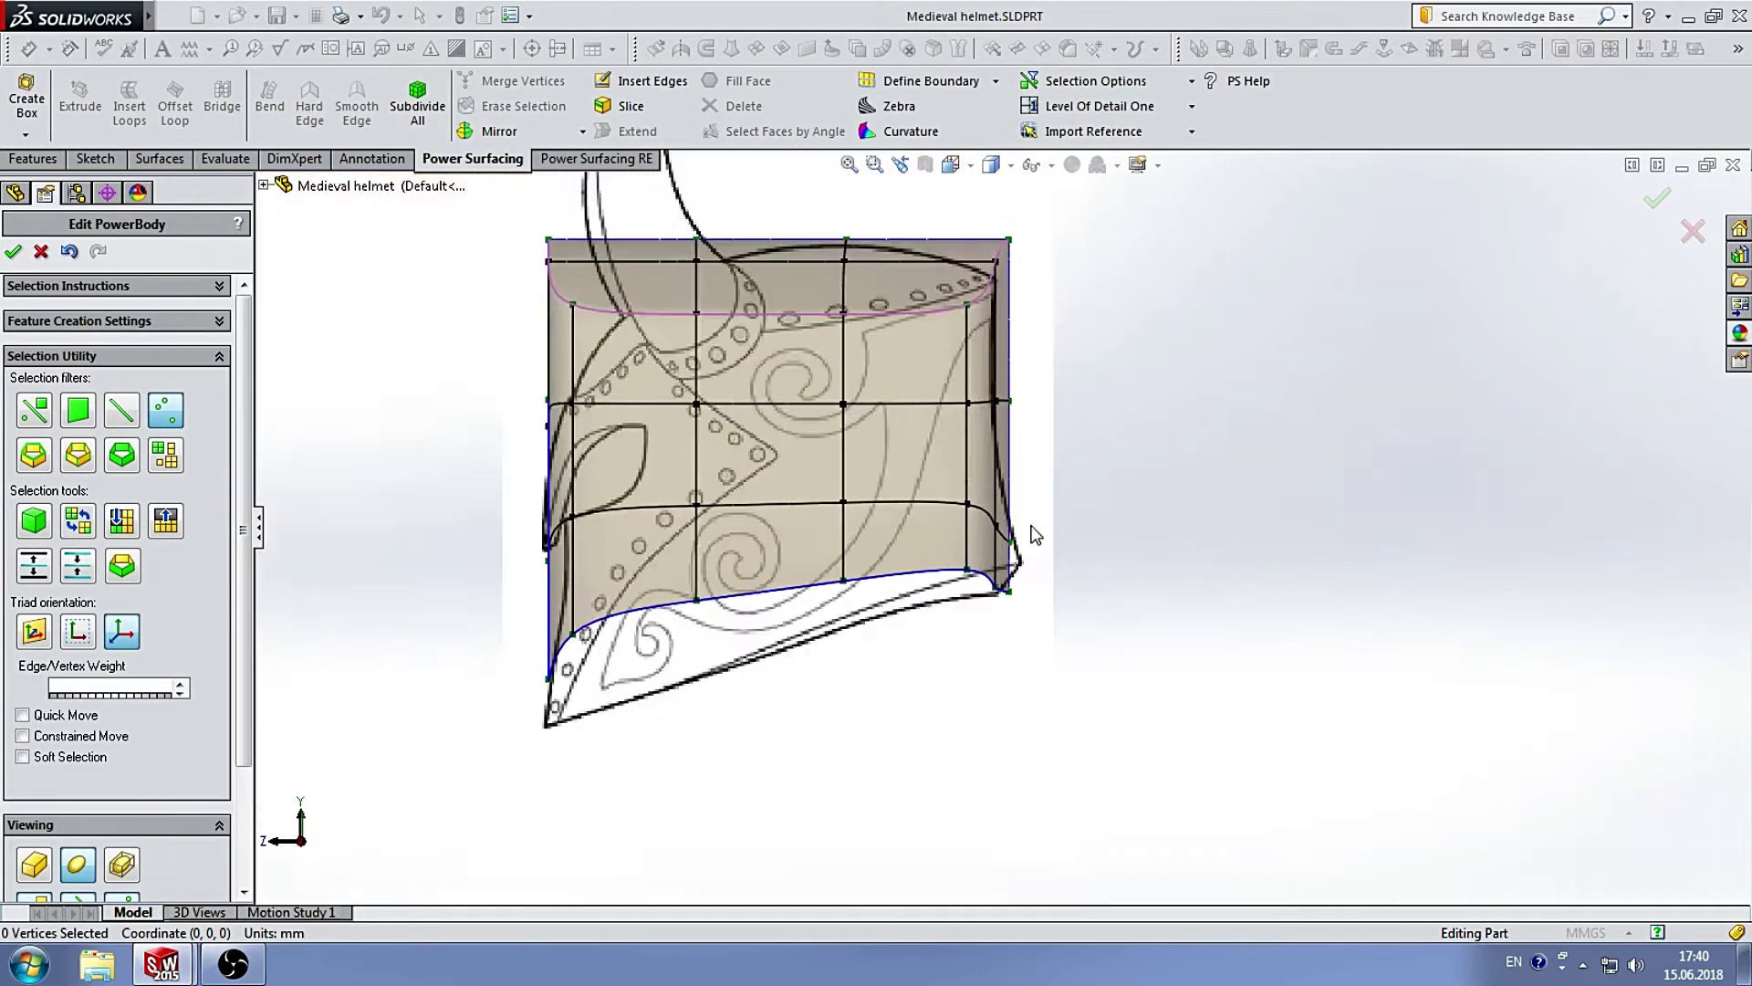
scroll(978, 568, down, 2)
mouse_move(978, 568)
mouse_down()
mouse_move(1083, 617)
mouse_move(1027, 630)
mouse_move(1029, 587)
mouse_up()
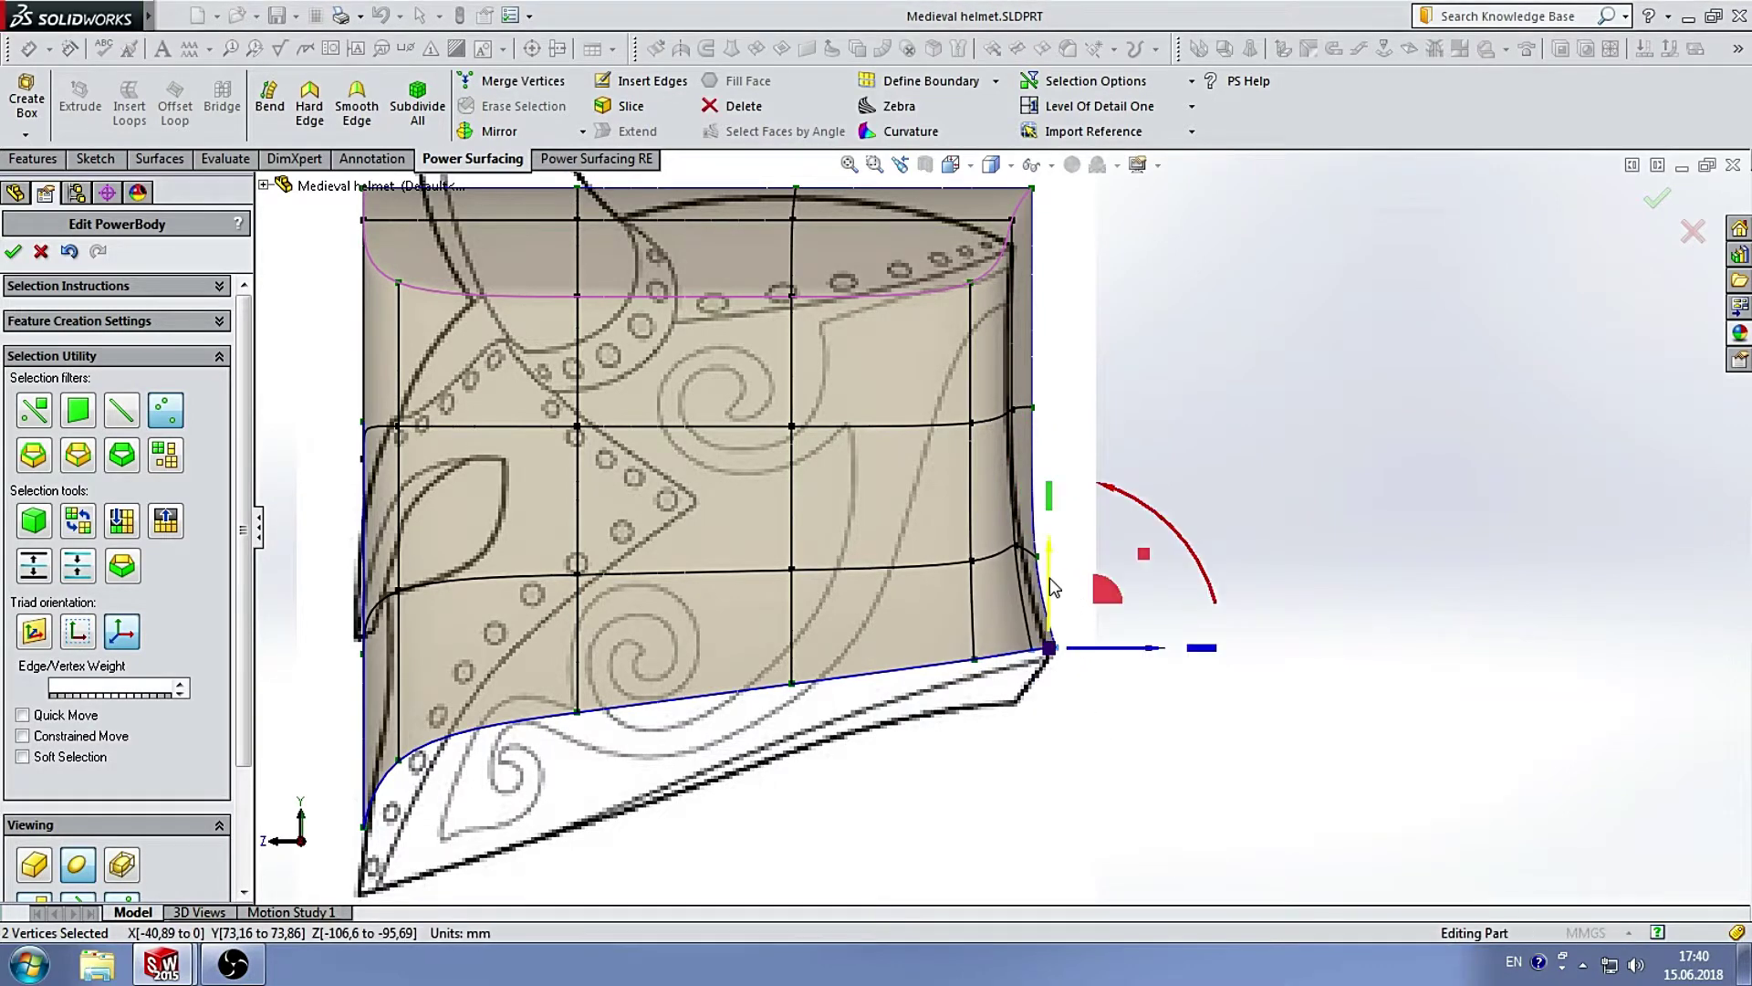
drag(1104, 643, 1127, 655)
click(912, 629)
Lower the bottom-edge vertex toward the side sketch and fine-tune its position.
drag(978, 606, 928, 635)
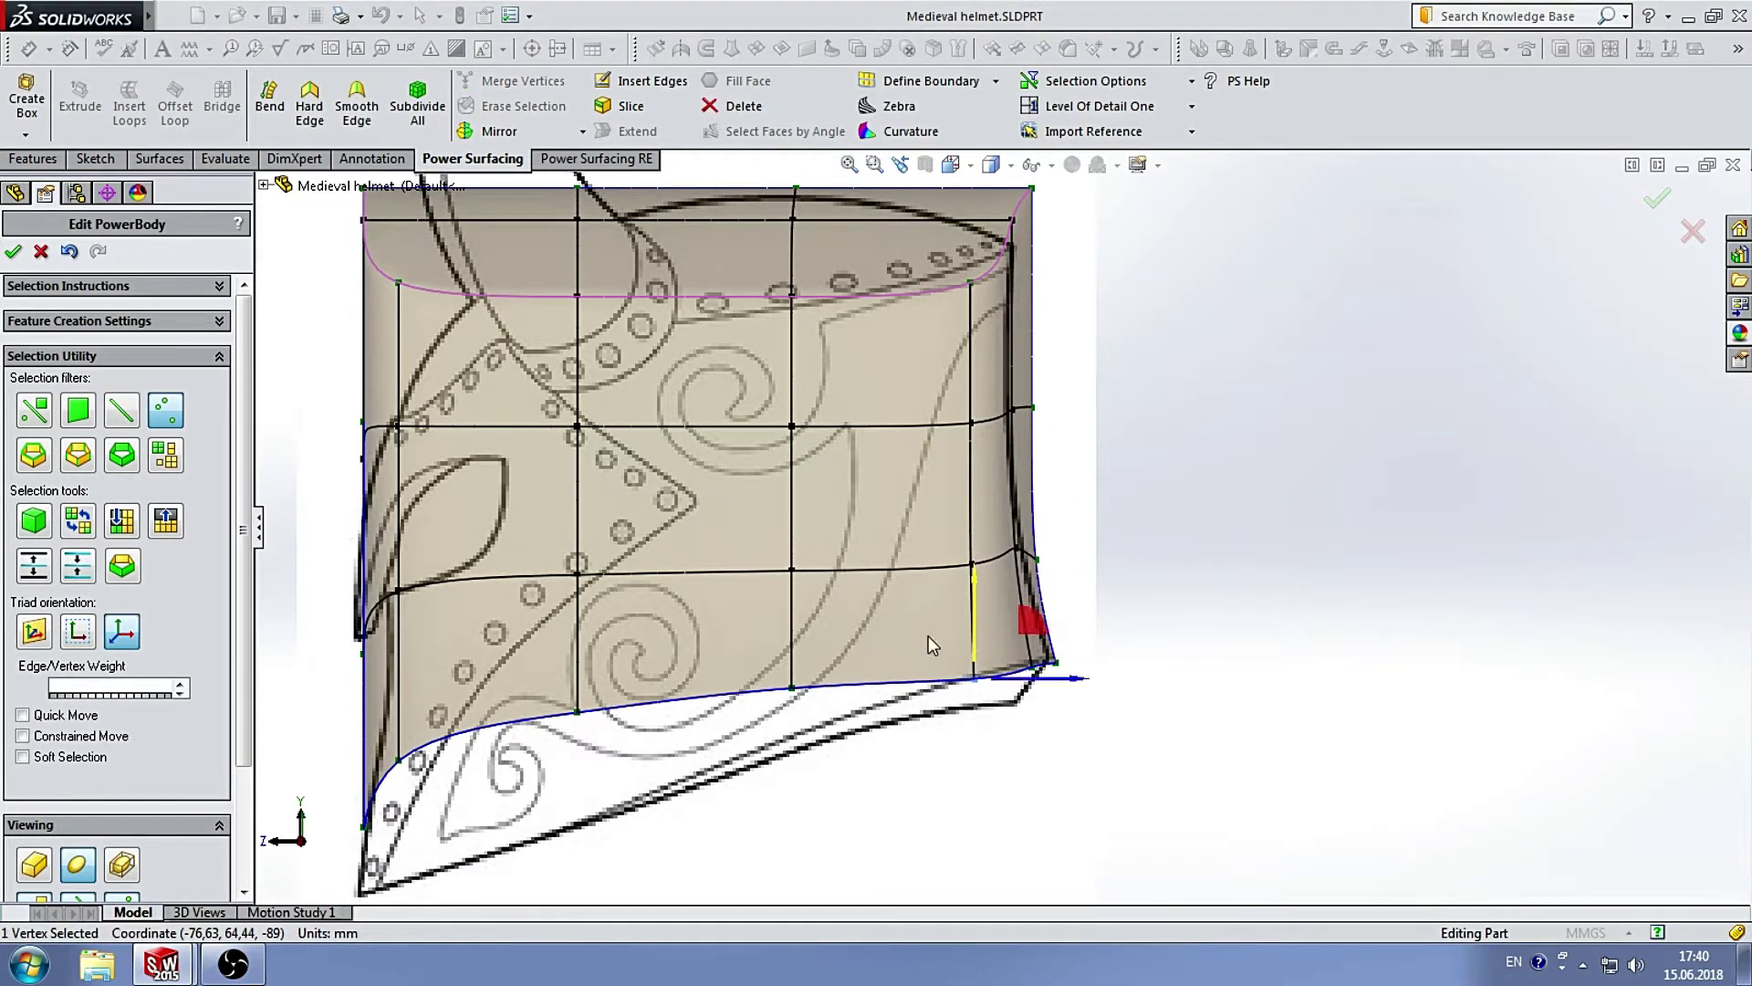
drag(792, 639, 949, 794)
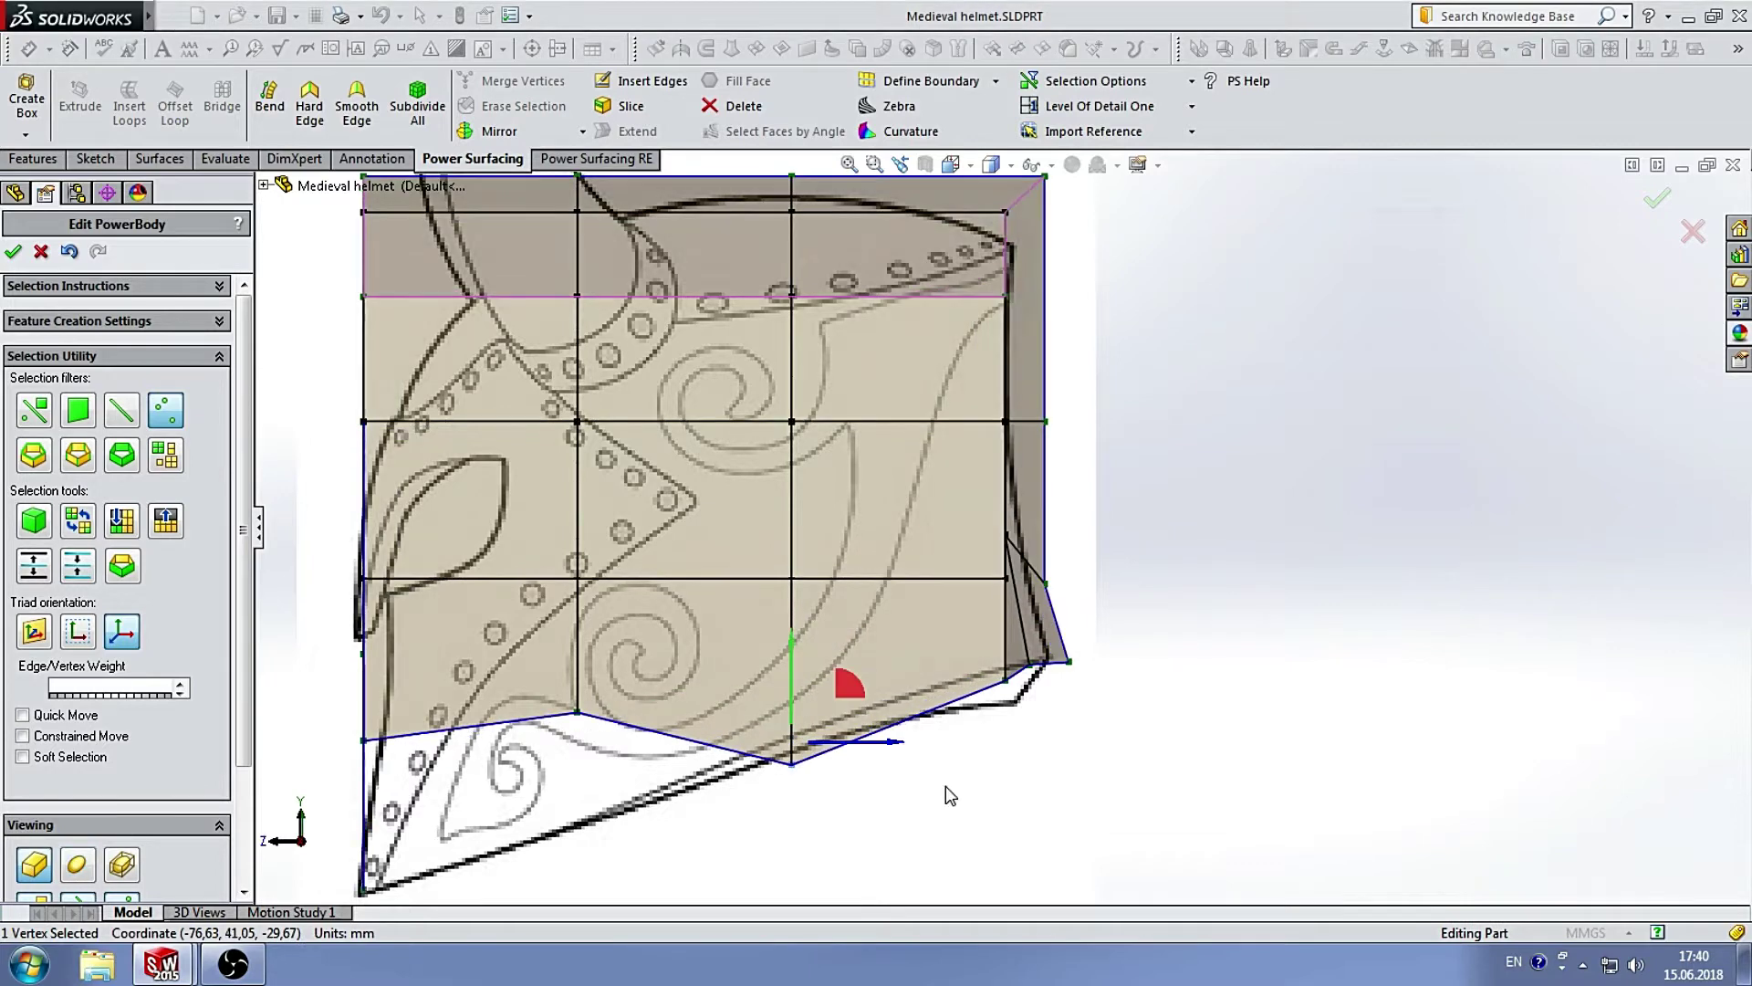
drag(792, 711, 1031, 687)
mouse_move(1060, 630)
mouse_down()
mouse_move(1004, 632)
mouse_move(996, 493)
mouse_up()
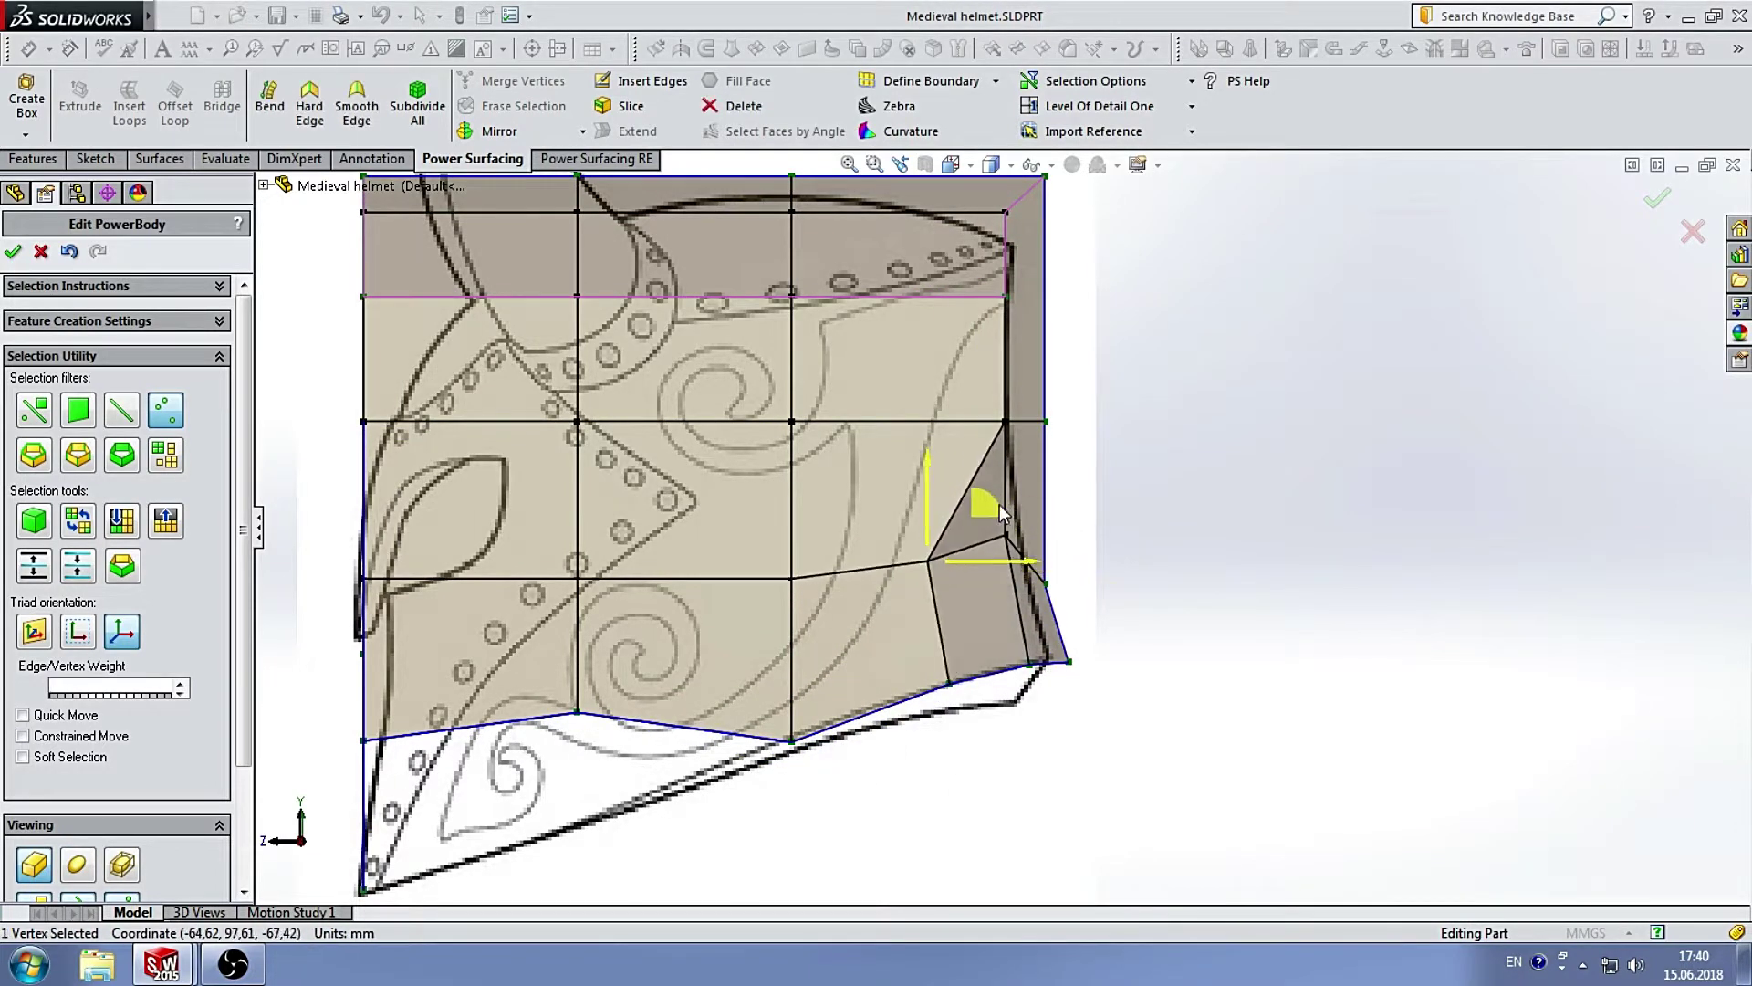
mouse_move(1063, 365)
mouse_down()
mouse_move(1099, 381)
mouse_move(960, 347)
mouse_up()
scroll(1048, 360, down, 2)
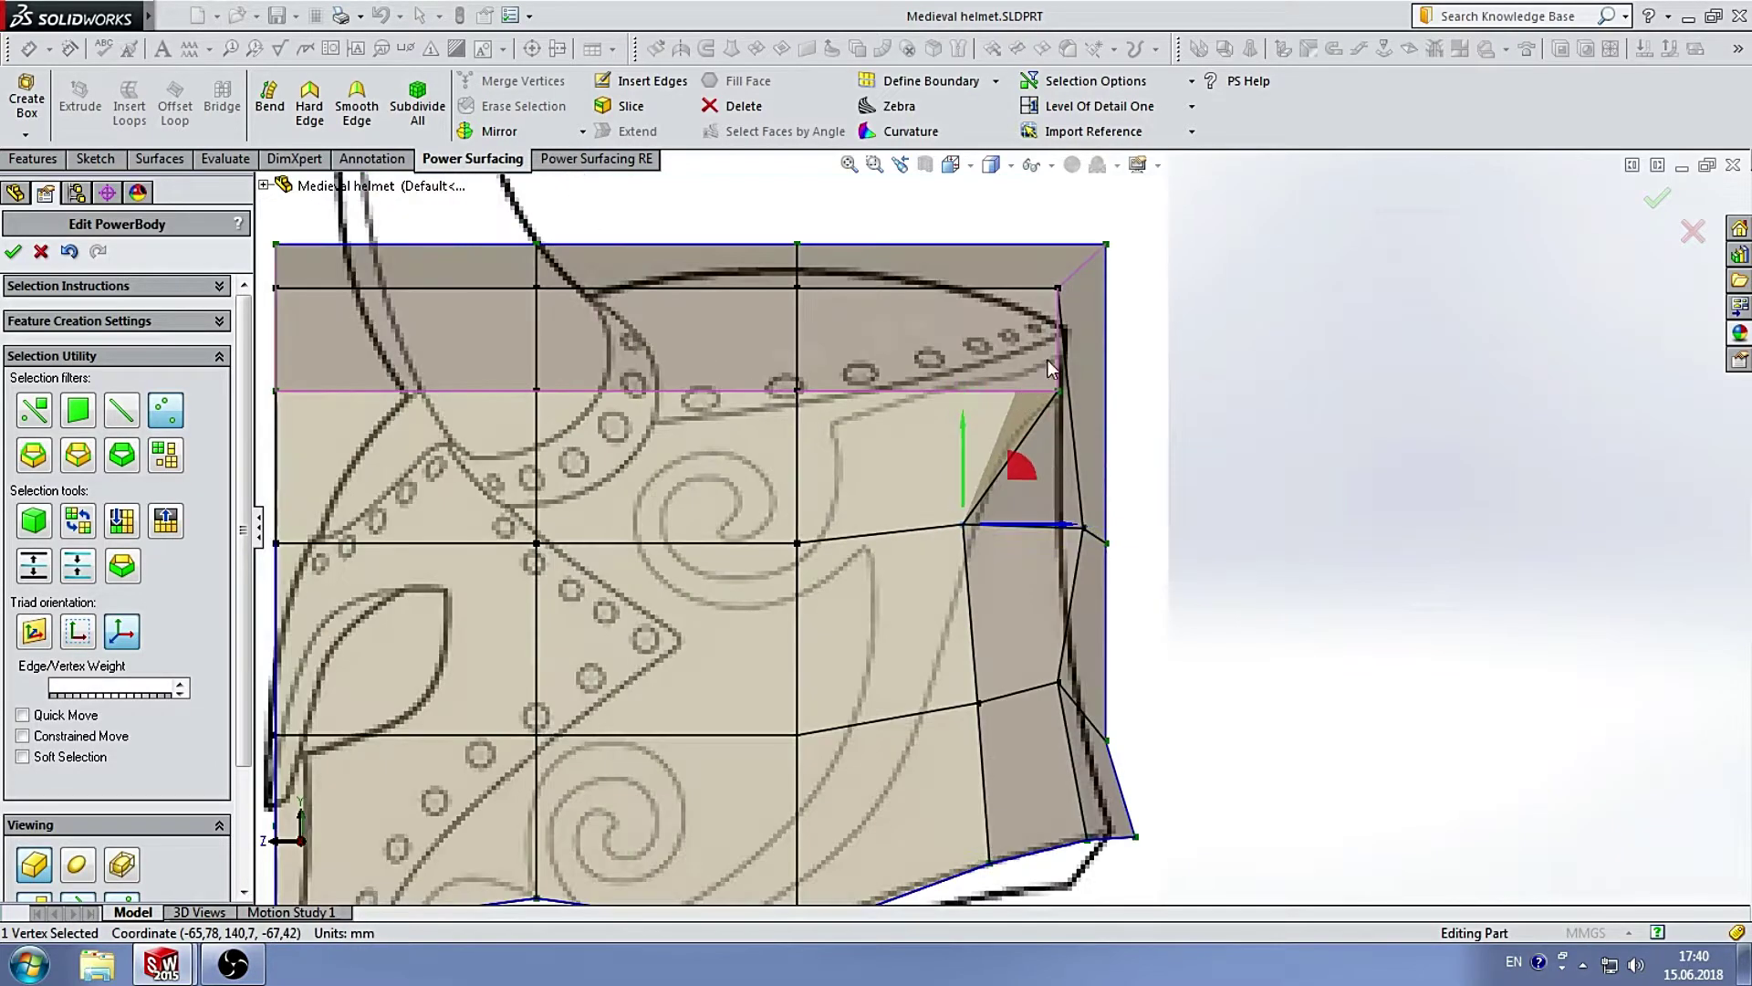
click(1122, 366)
Move the top back corner vertex forward and down onto the rim line.
click(1057, 390)
drag(1119, 332, 1005, 332)
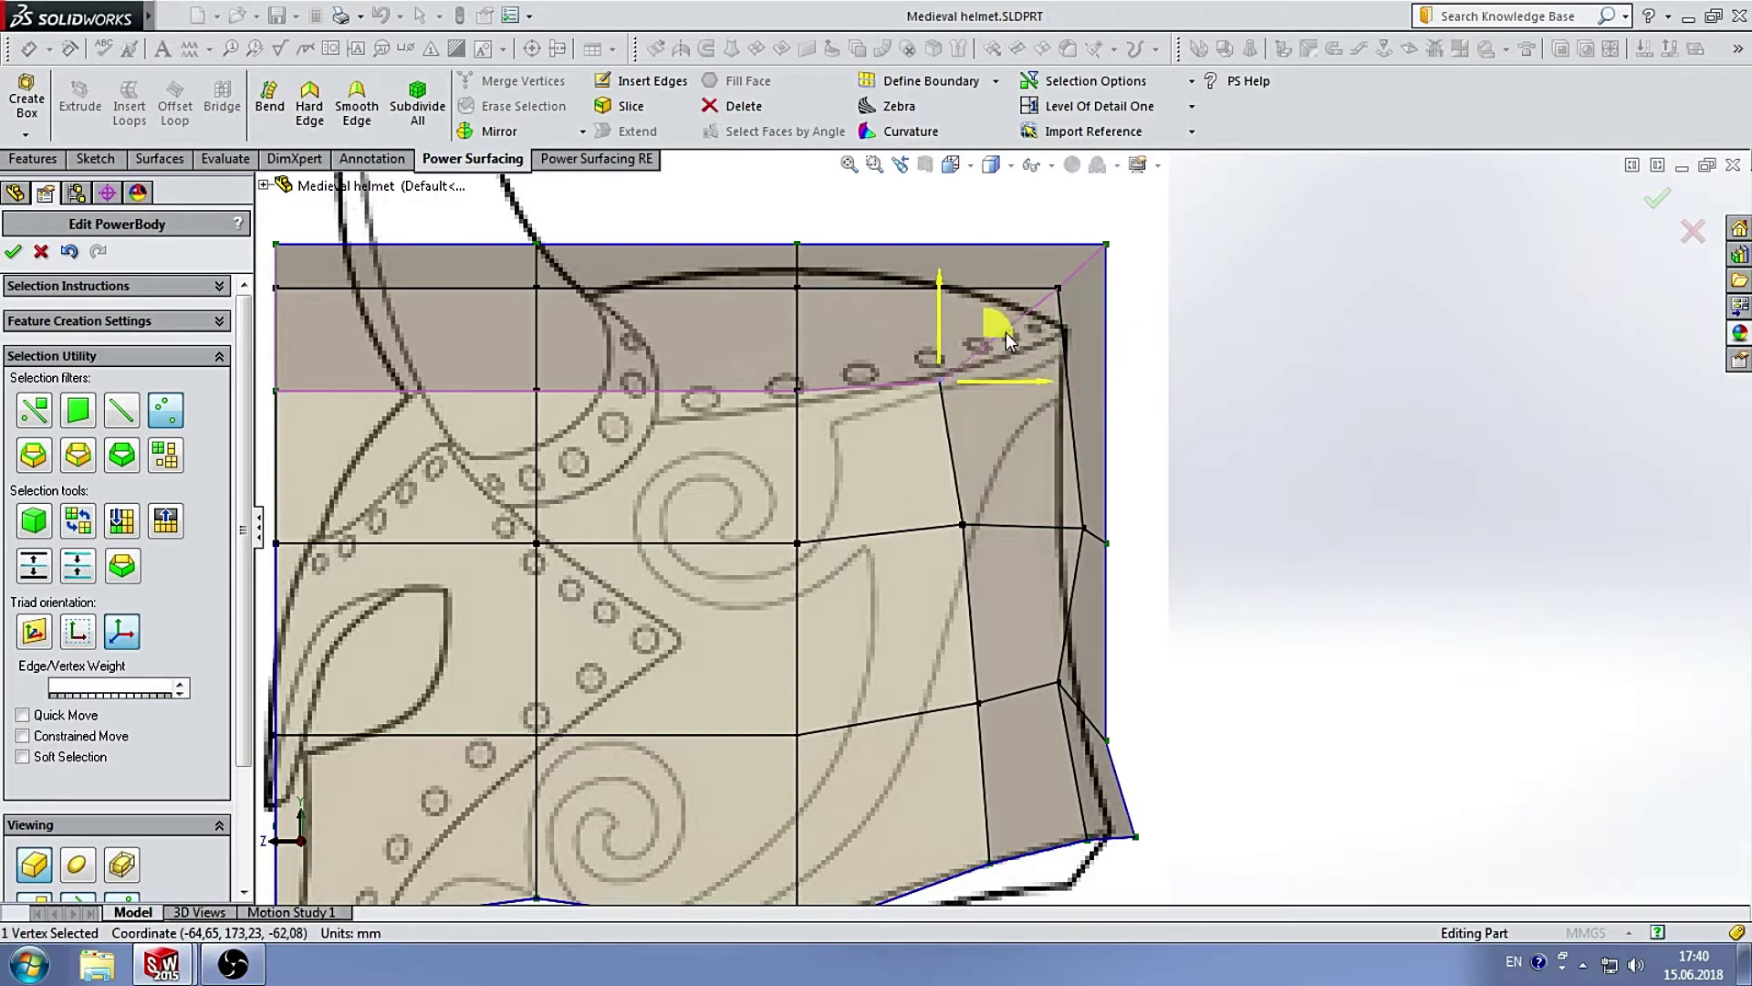
scroll(1033, 358, down, 2)
click(1122, 457)
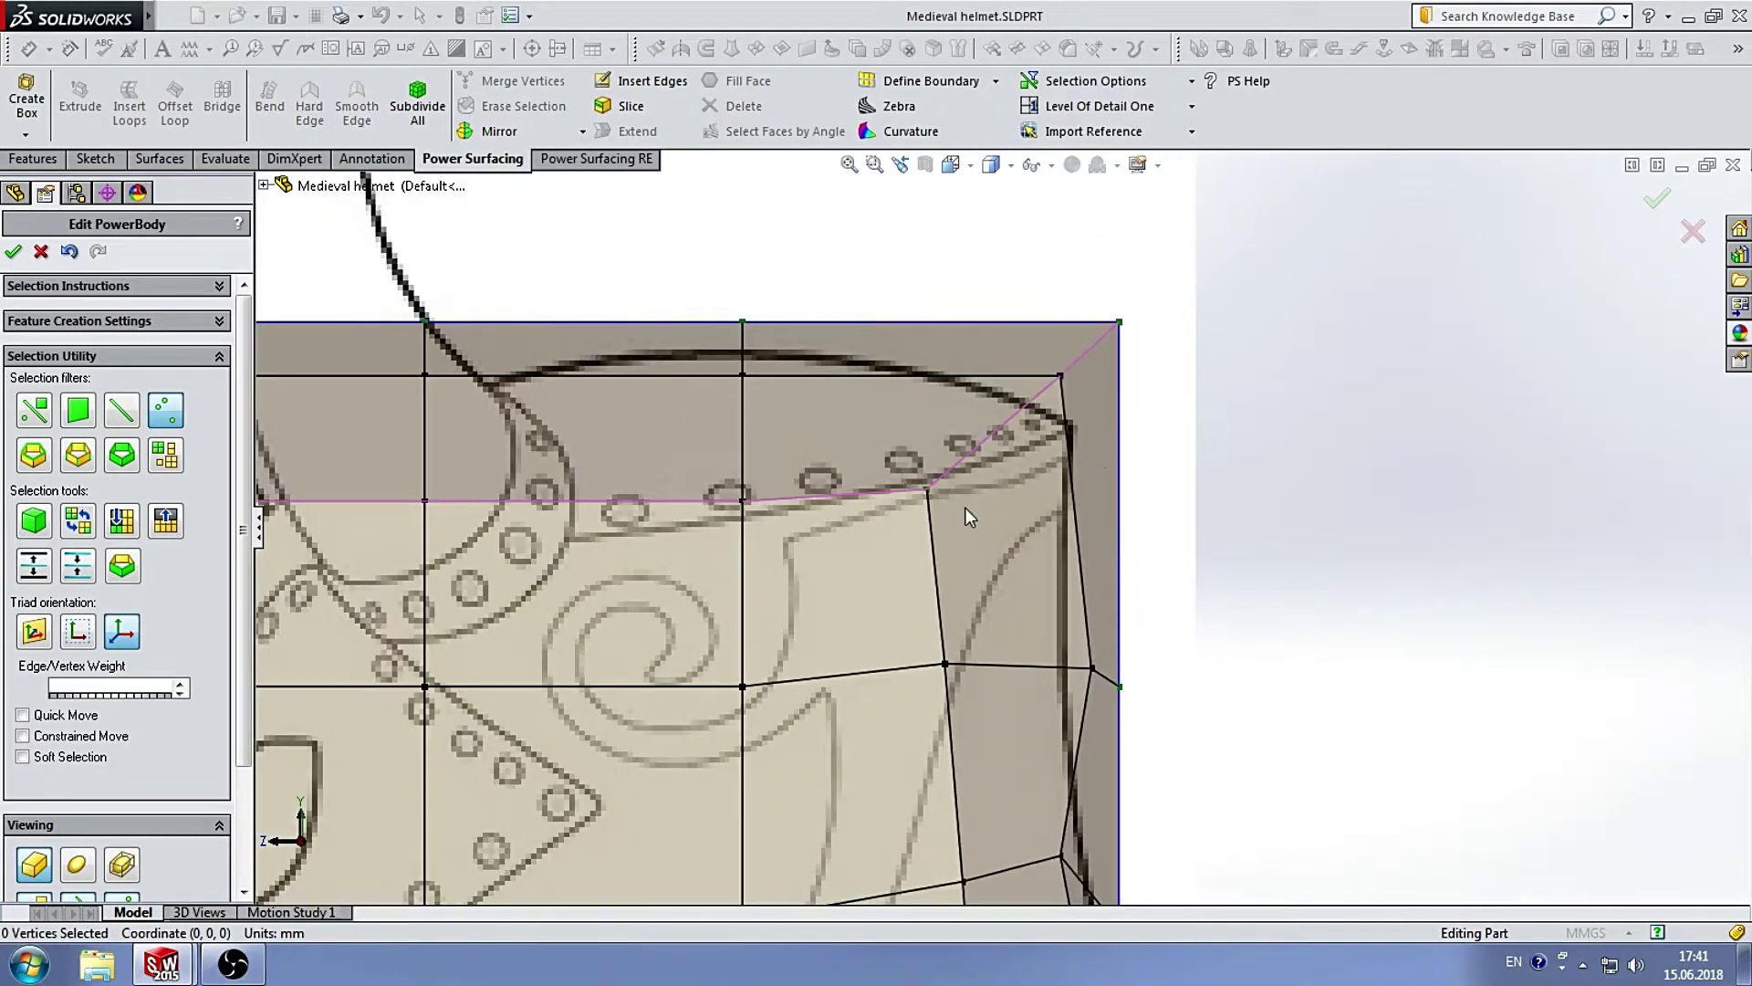
drag(1128, 320, 1054, 413)
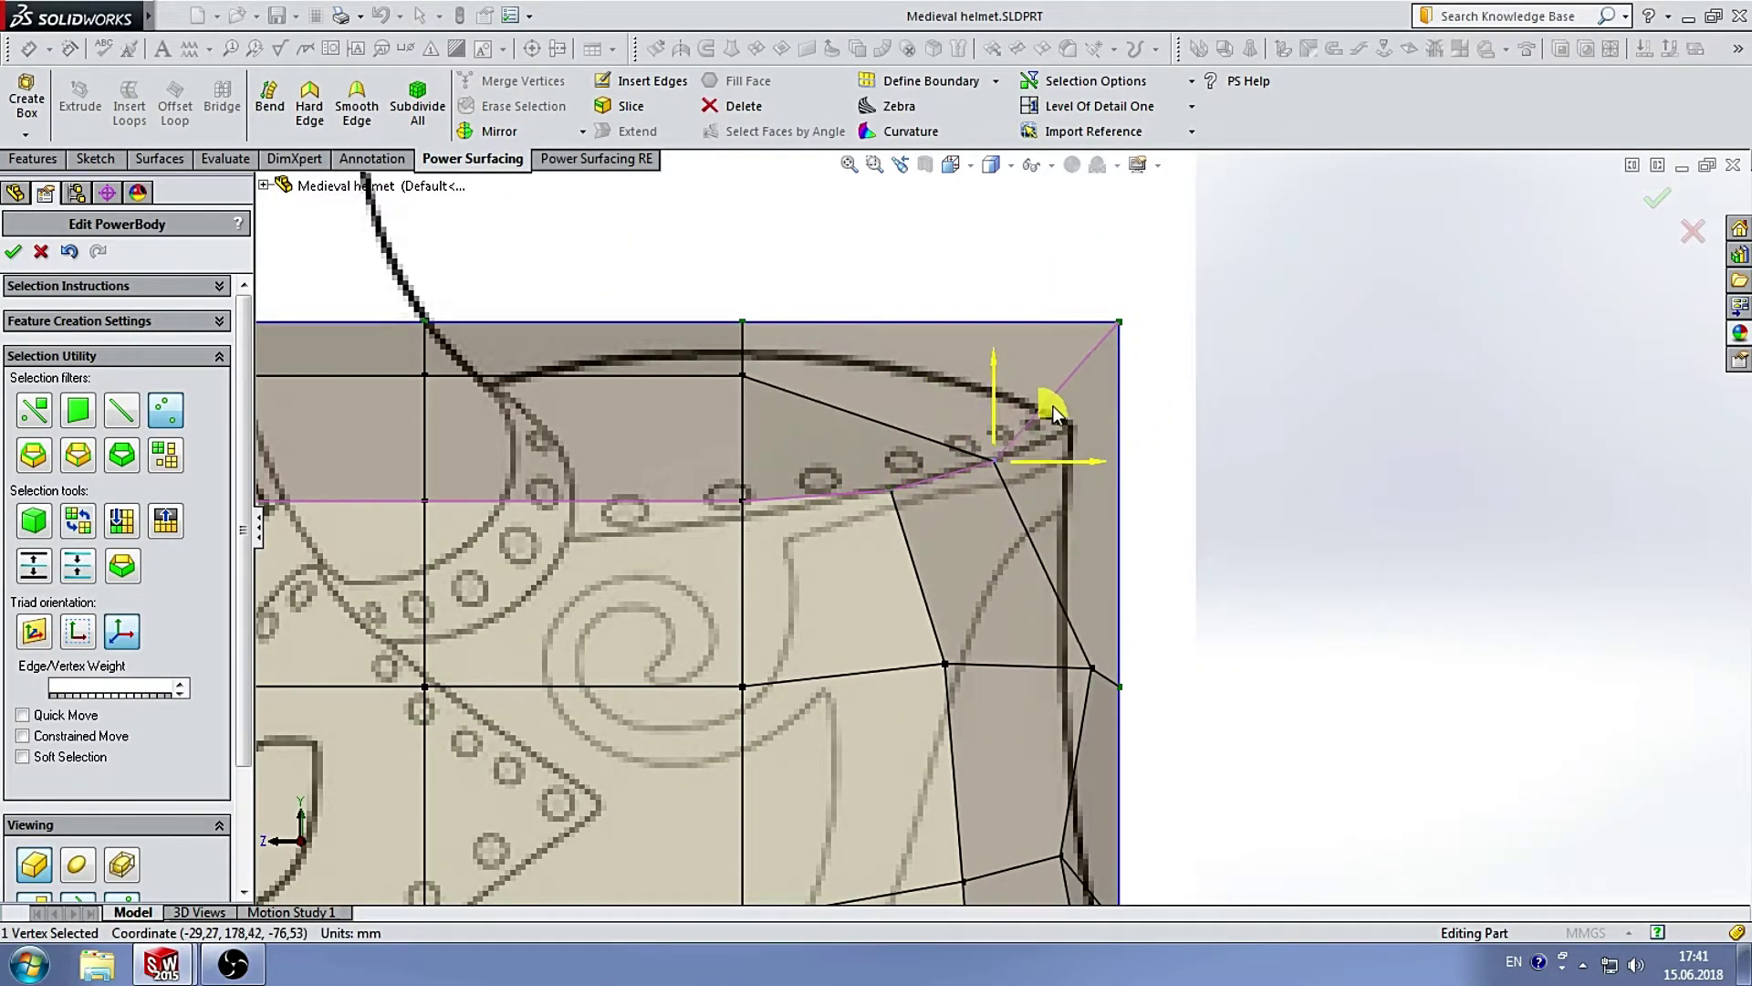
drag(1126, 354, 1122, 370)
click(1123, 369)
Pull a back-edge vertex inward and shift the back corner vertex onto the outline.
scroll(1123, 370, up, 2)
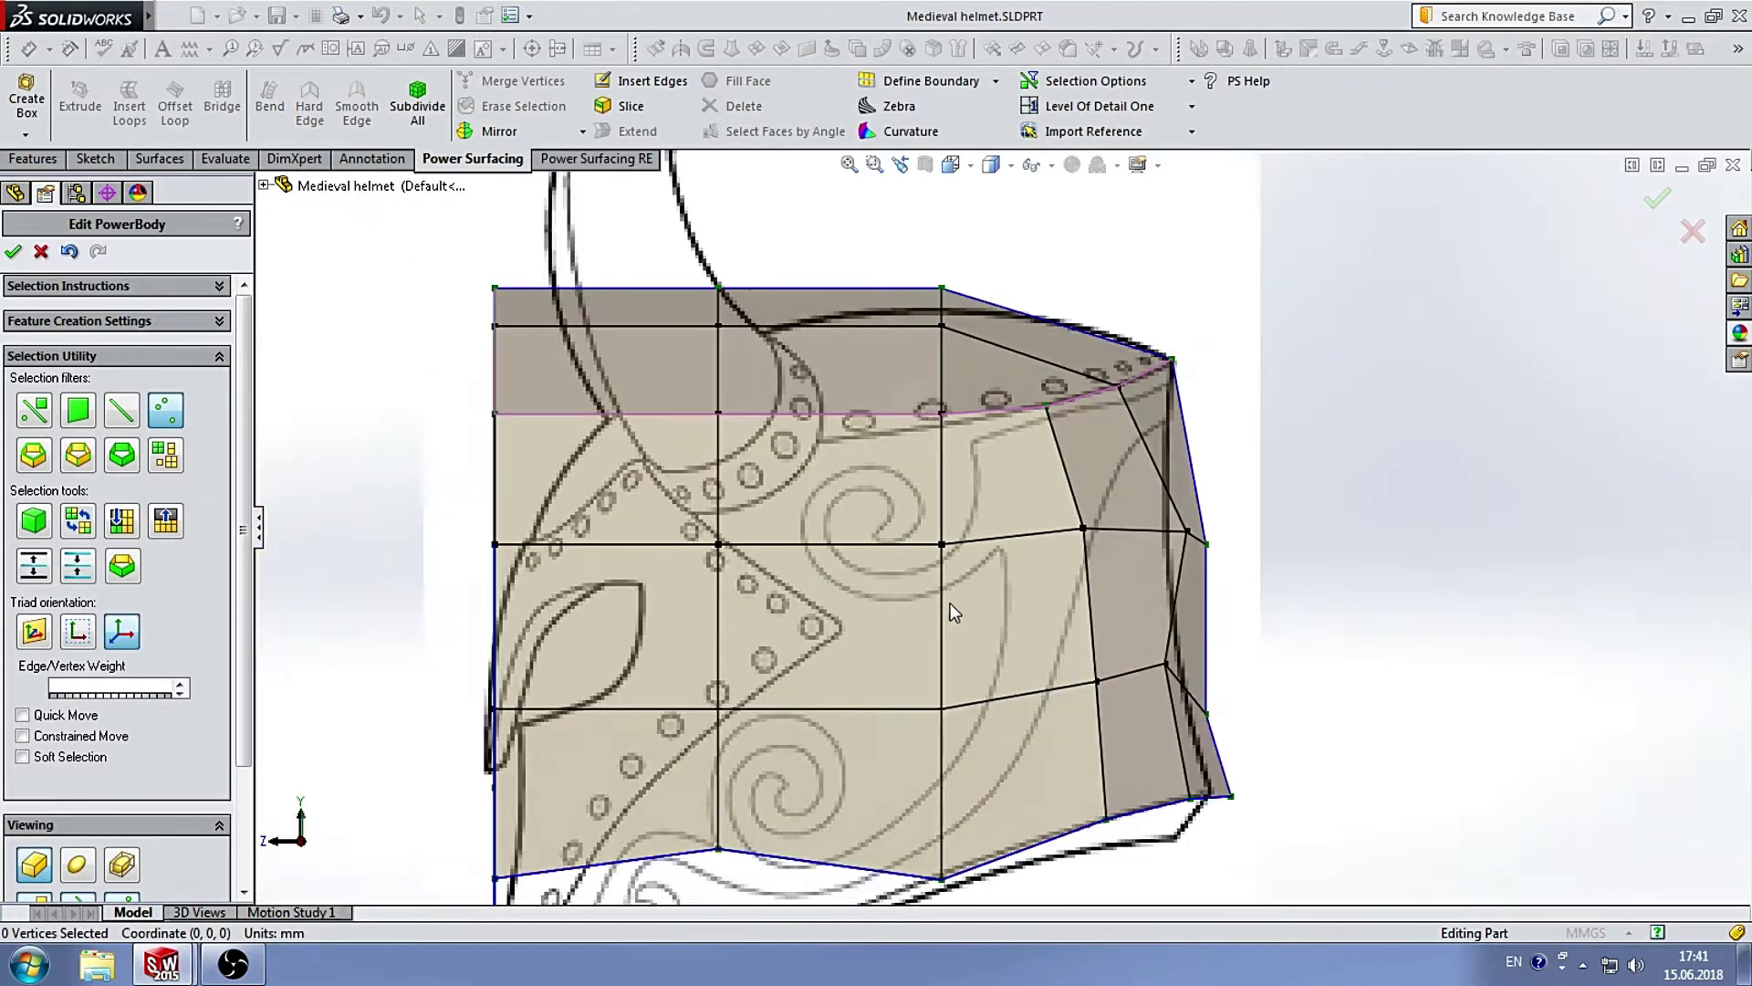
scroll(1146, 514, down, 1)
click(1203, 543)
drag(1208, 542, 1108, 542)
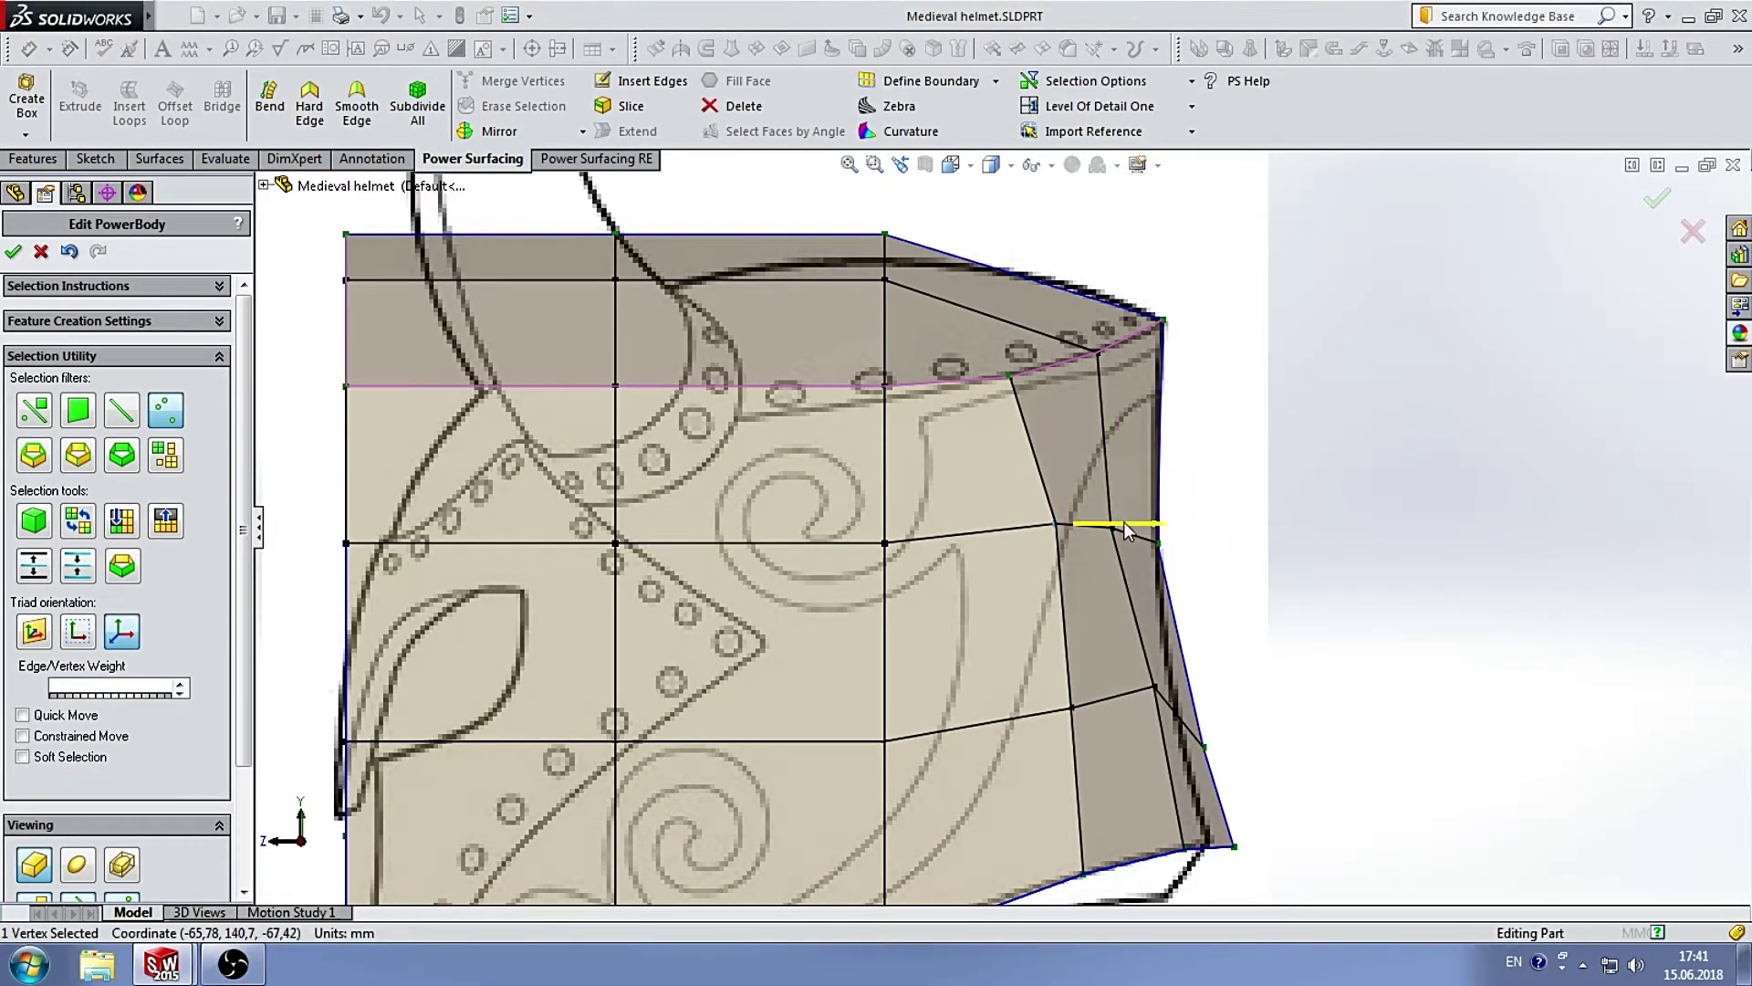
click(1232, 383)
middle_drag(1232, 383, 1135, 408)
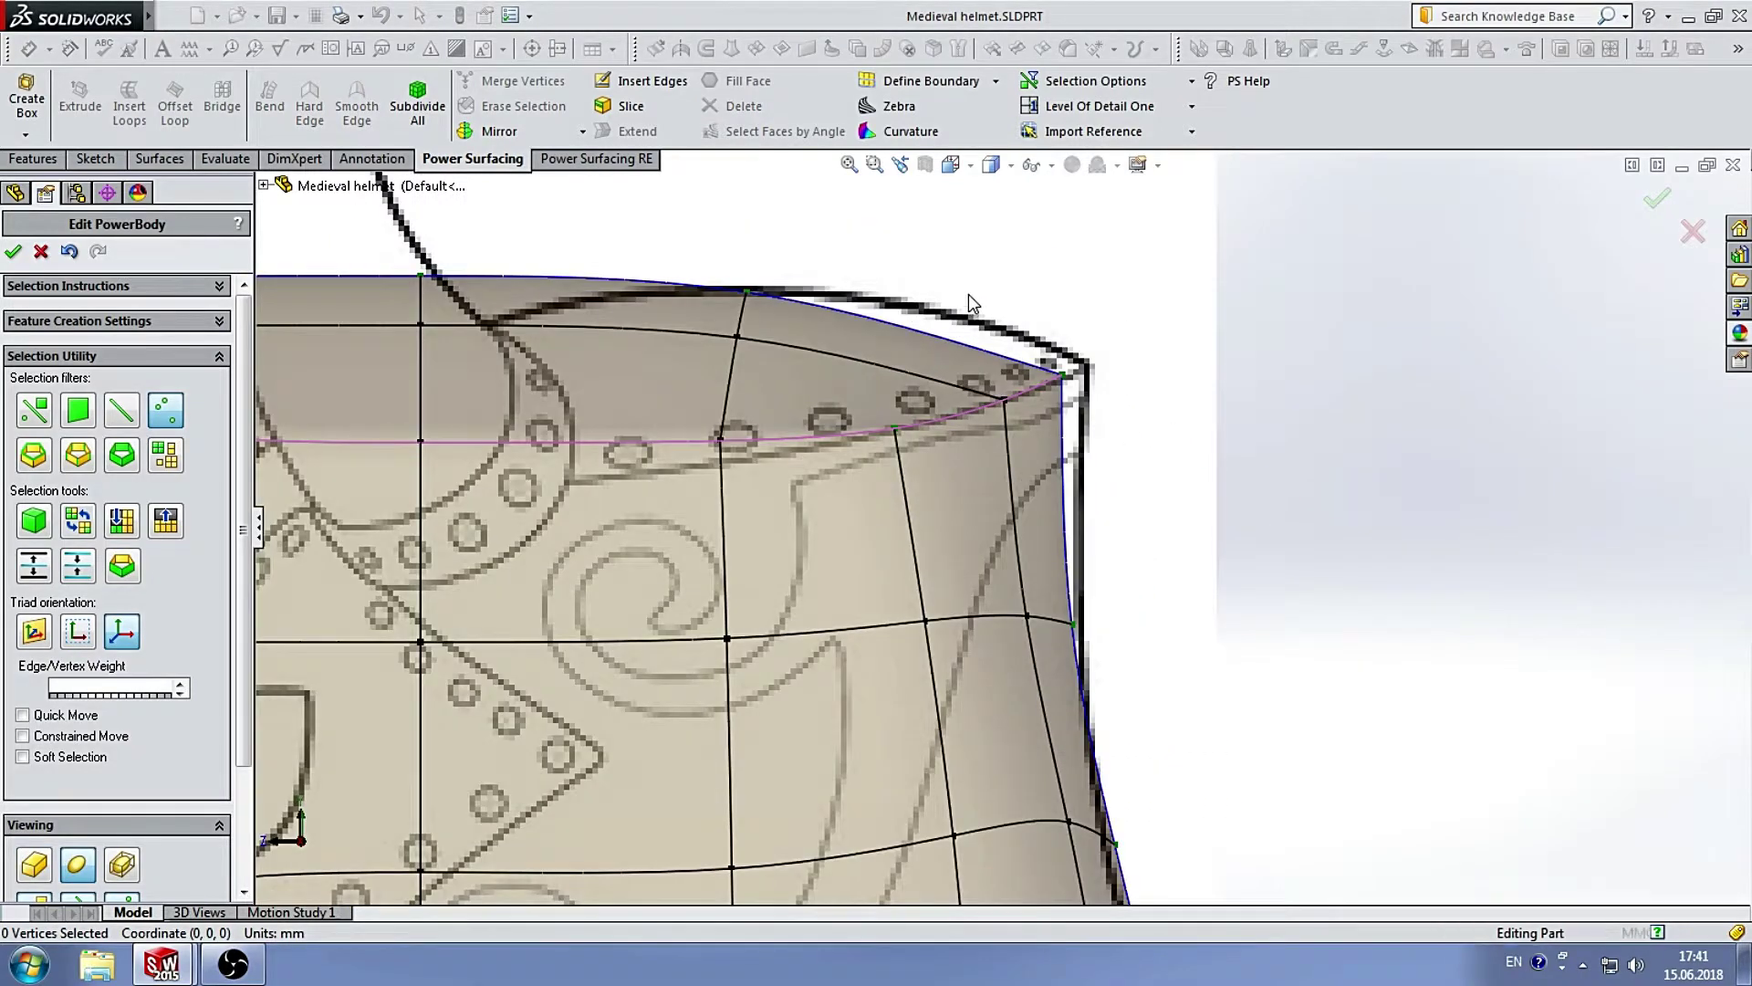
click(1064, 374)
drag(1076, 359, 1126, 320)
Adjust the top-row vertices so the crown arcs along the side sketch's curve.
scroll(1127, 320, up, 3)
scroll(1047, 675, down, 3)
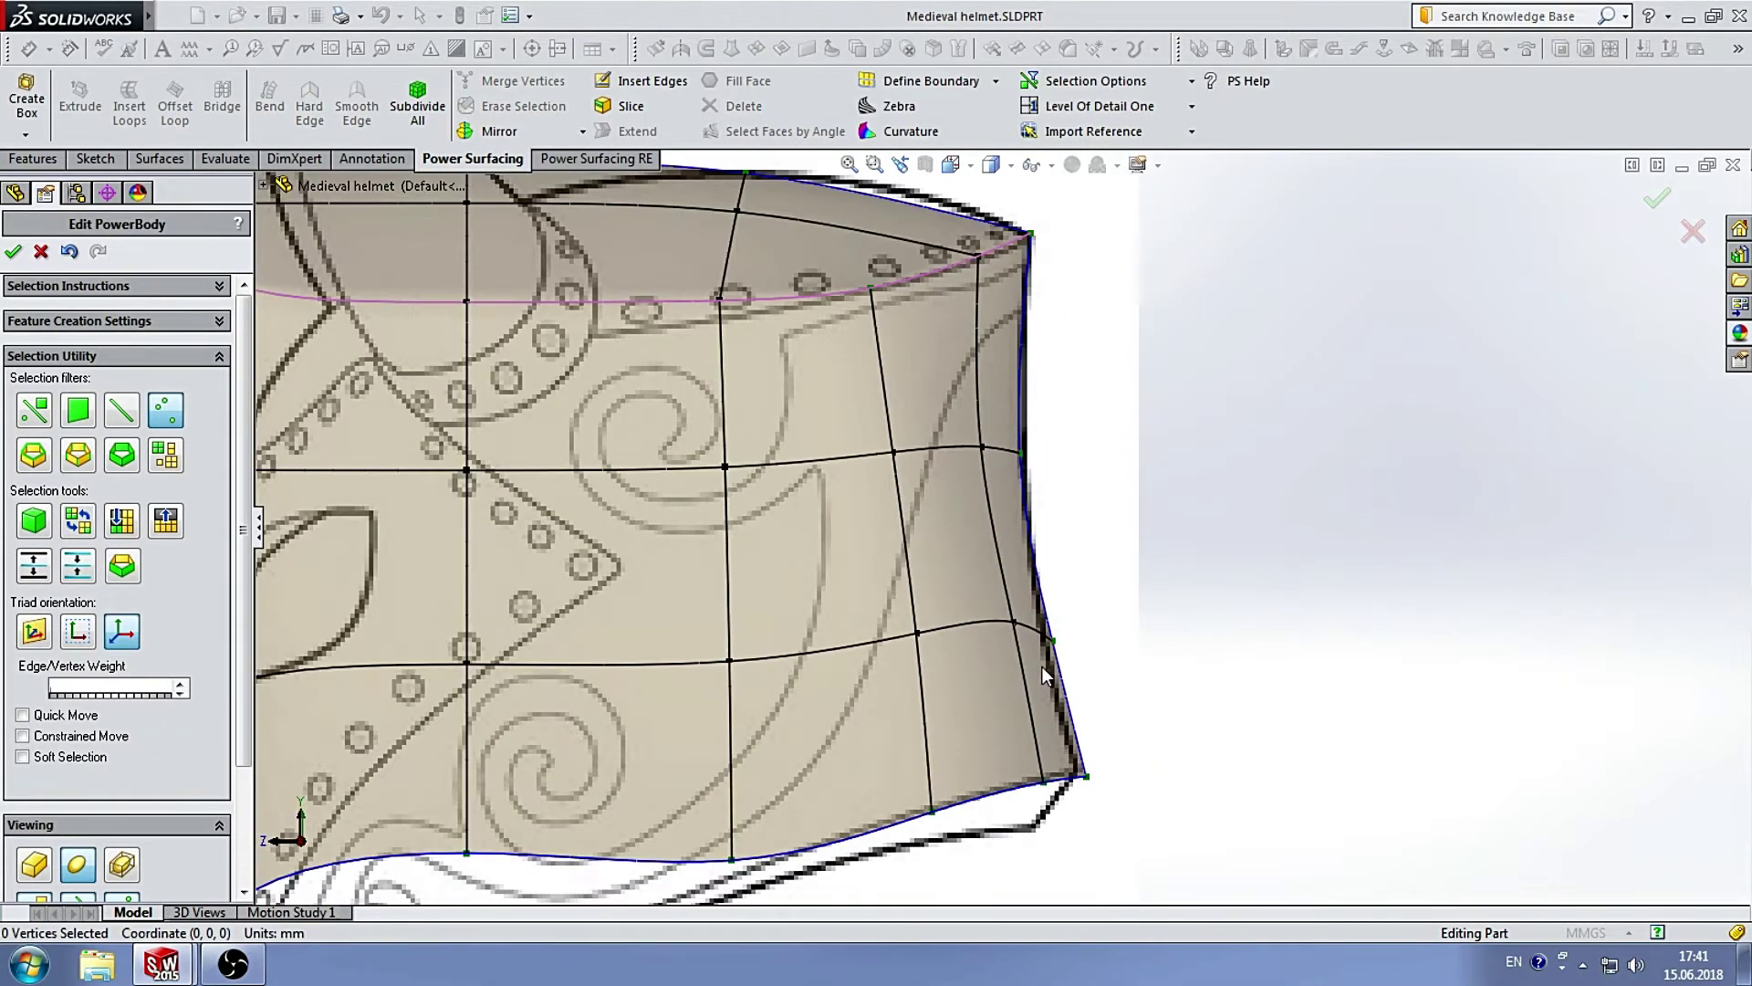
scroll(1047, 675, up, 2)
scroll(837, 470, up, 2)
scroll(754, 336, down, 3)
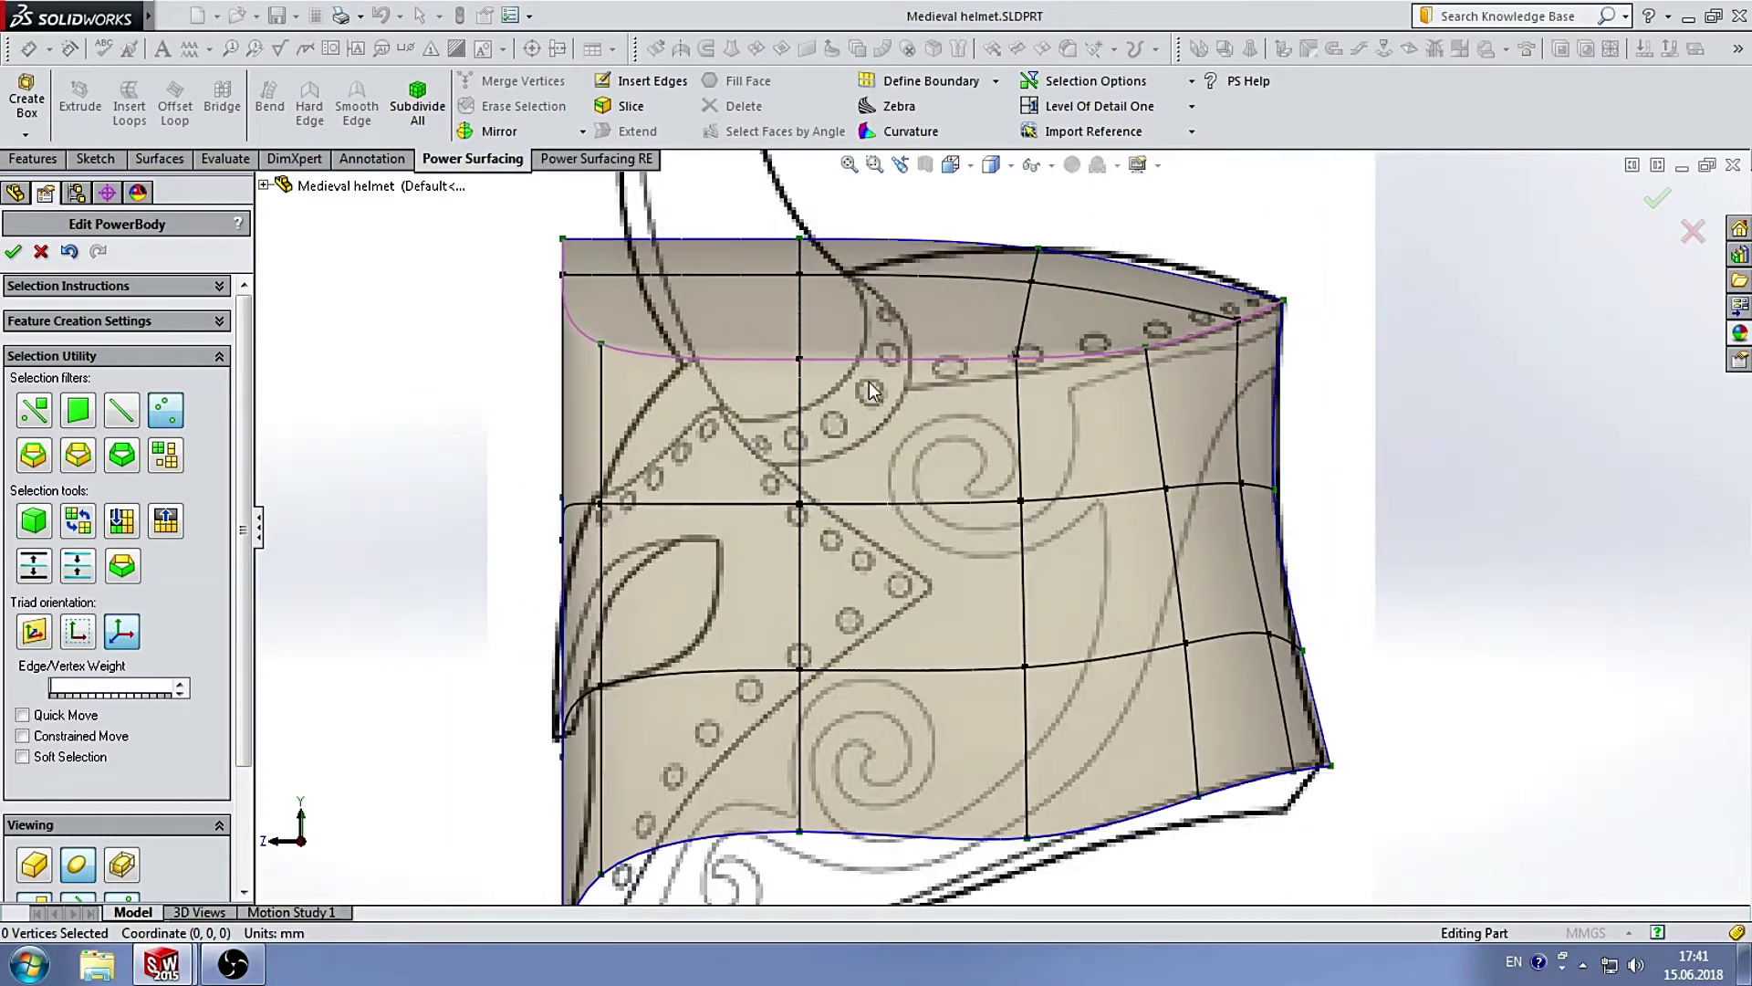
scroll(913, 463, down, 1)
drag(1109, 397, 1132, 420)
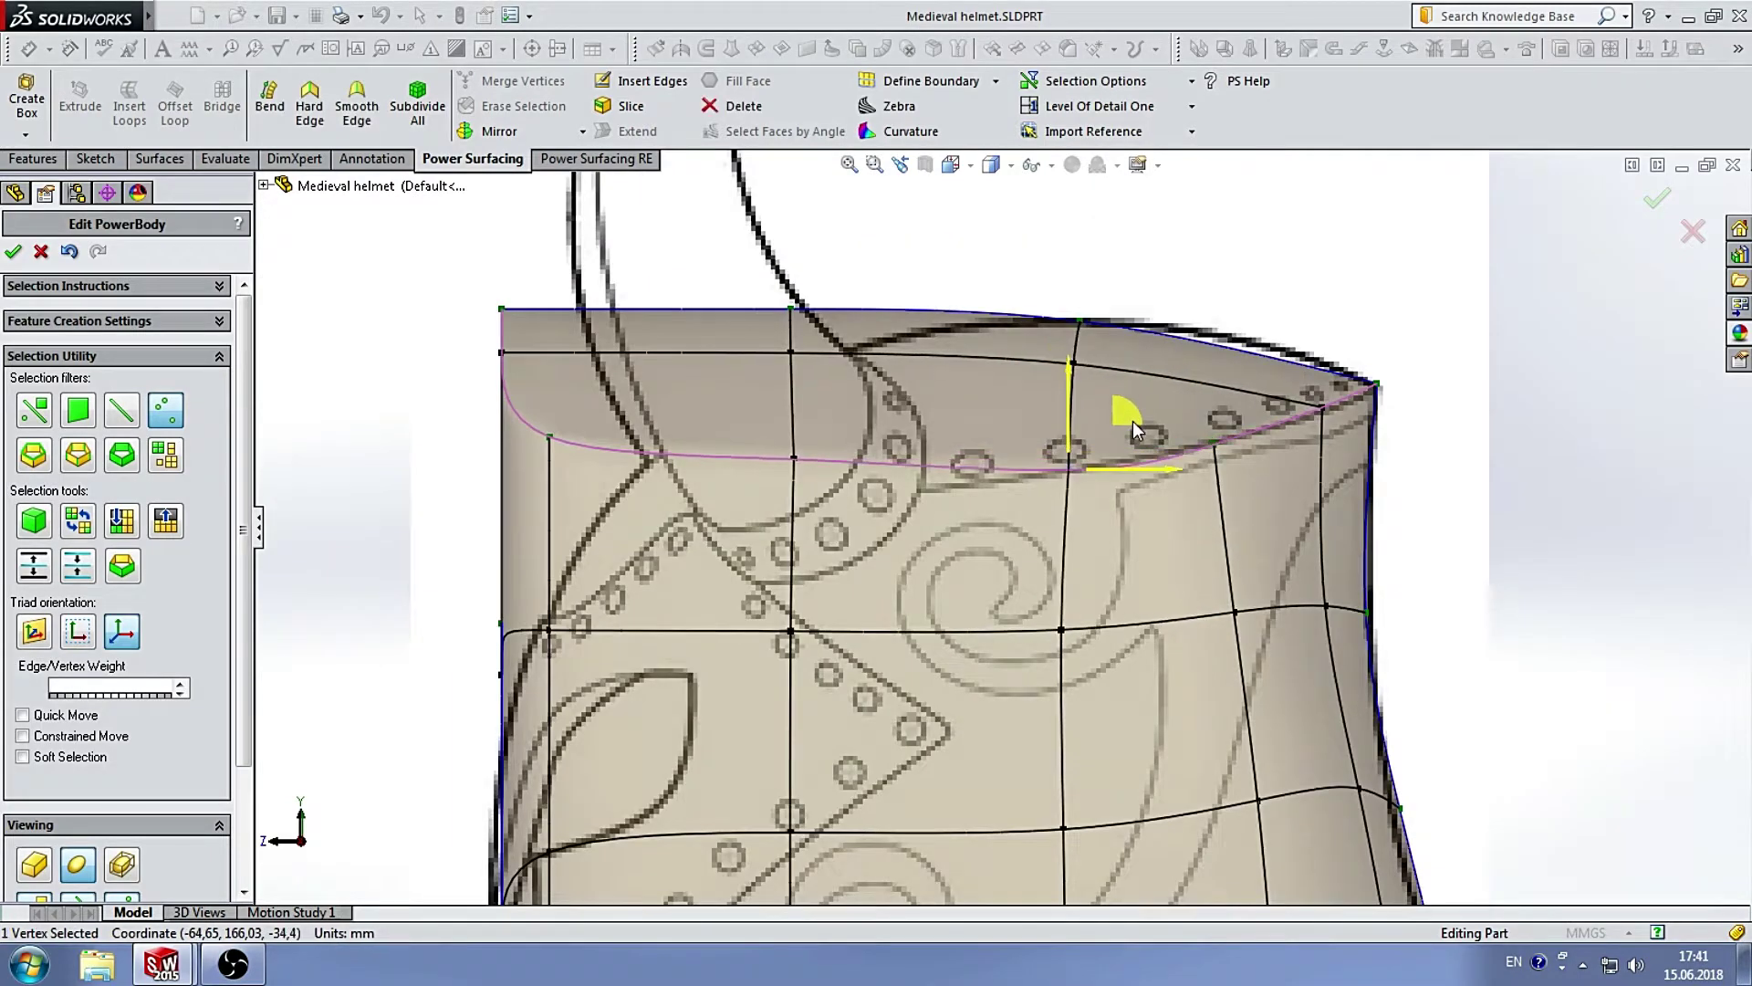
ctrl+click(783, 347)
mouse_move(850, 307)
mouse_down()
mouse_move(869, 367)
mouse_move(721, 424)
mouse_up()
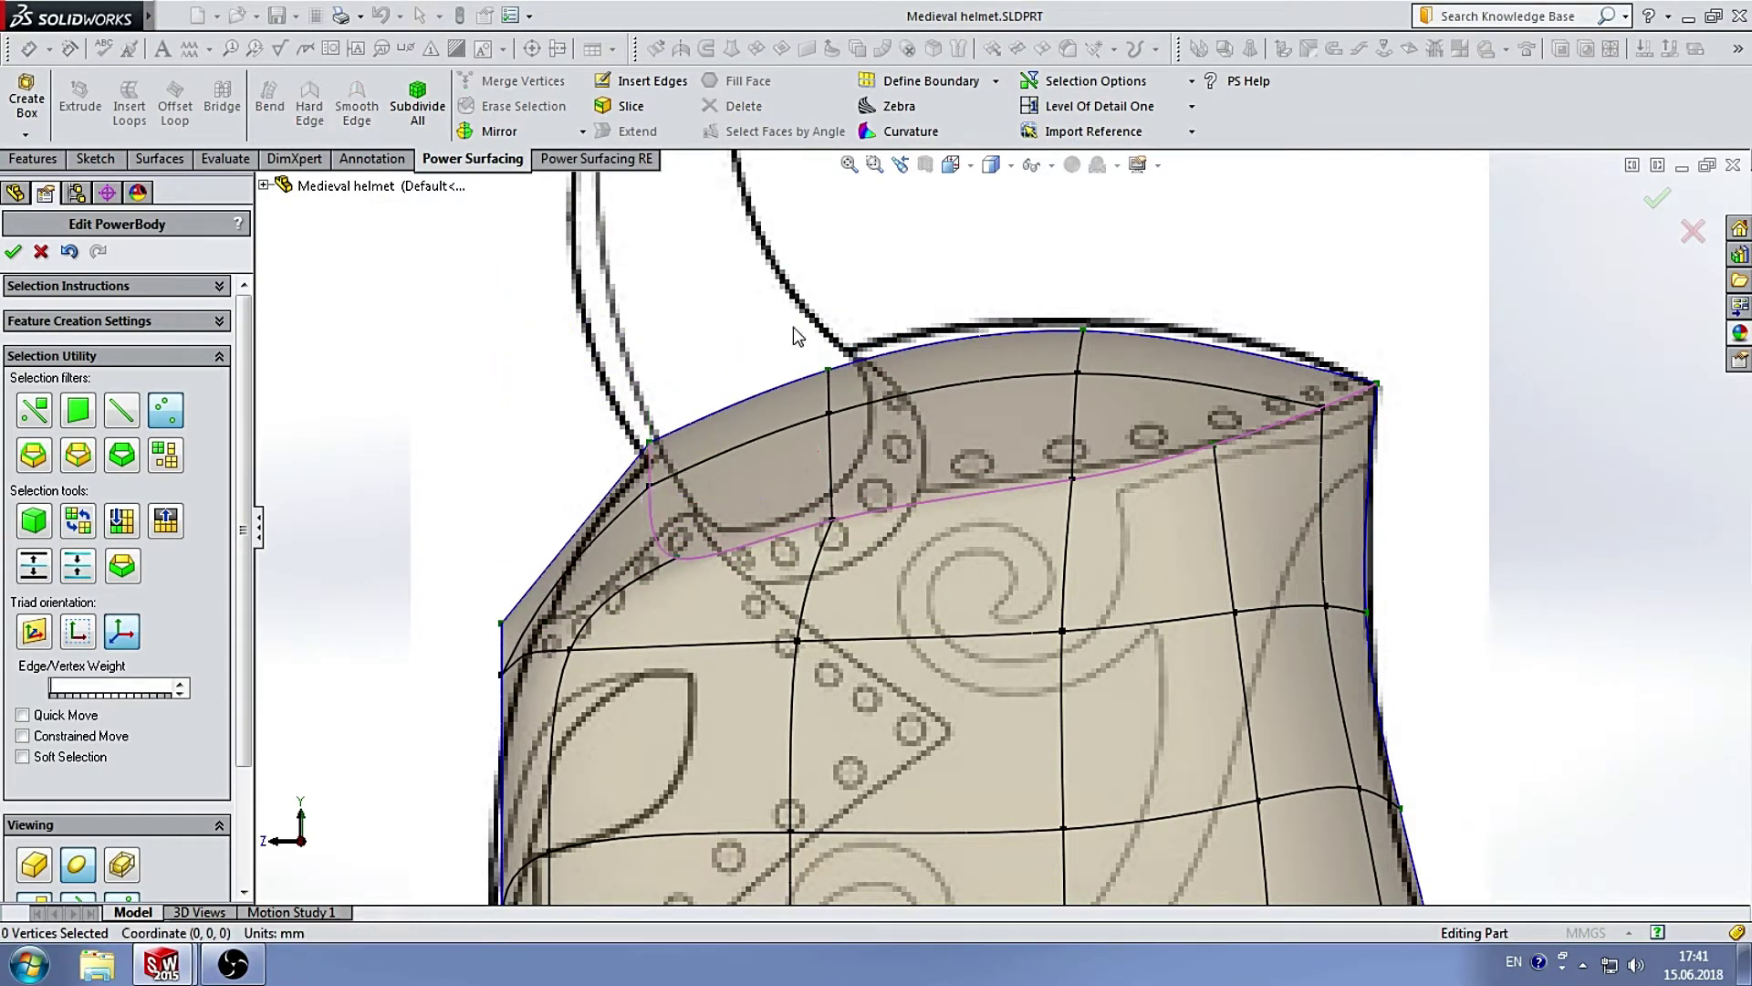
drag(721, 424, 884, 339)
Nudge a column of cage vertices up and back, then view the helmet from above.
drag(1037, 293, 1134, 489)
drag(1137, 310, 1150, 298)
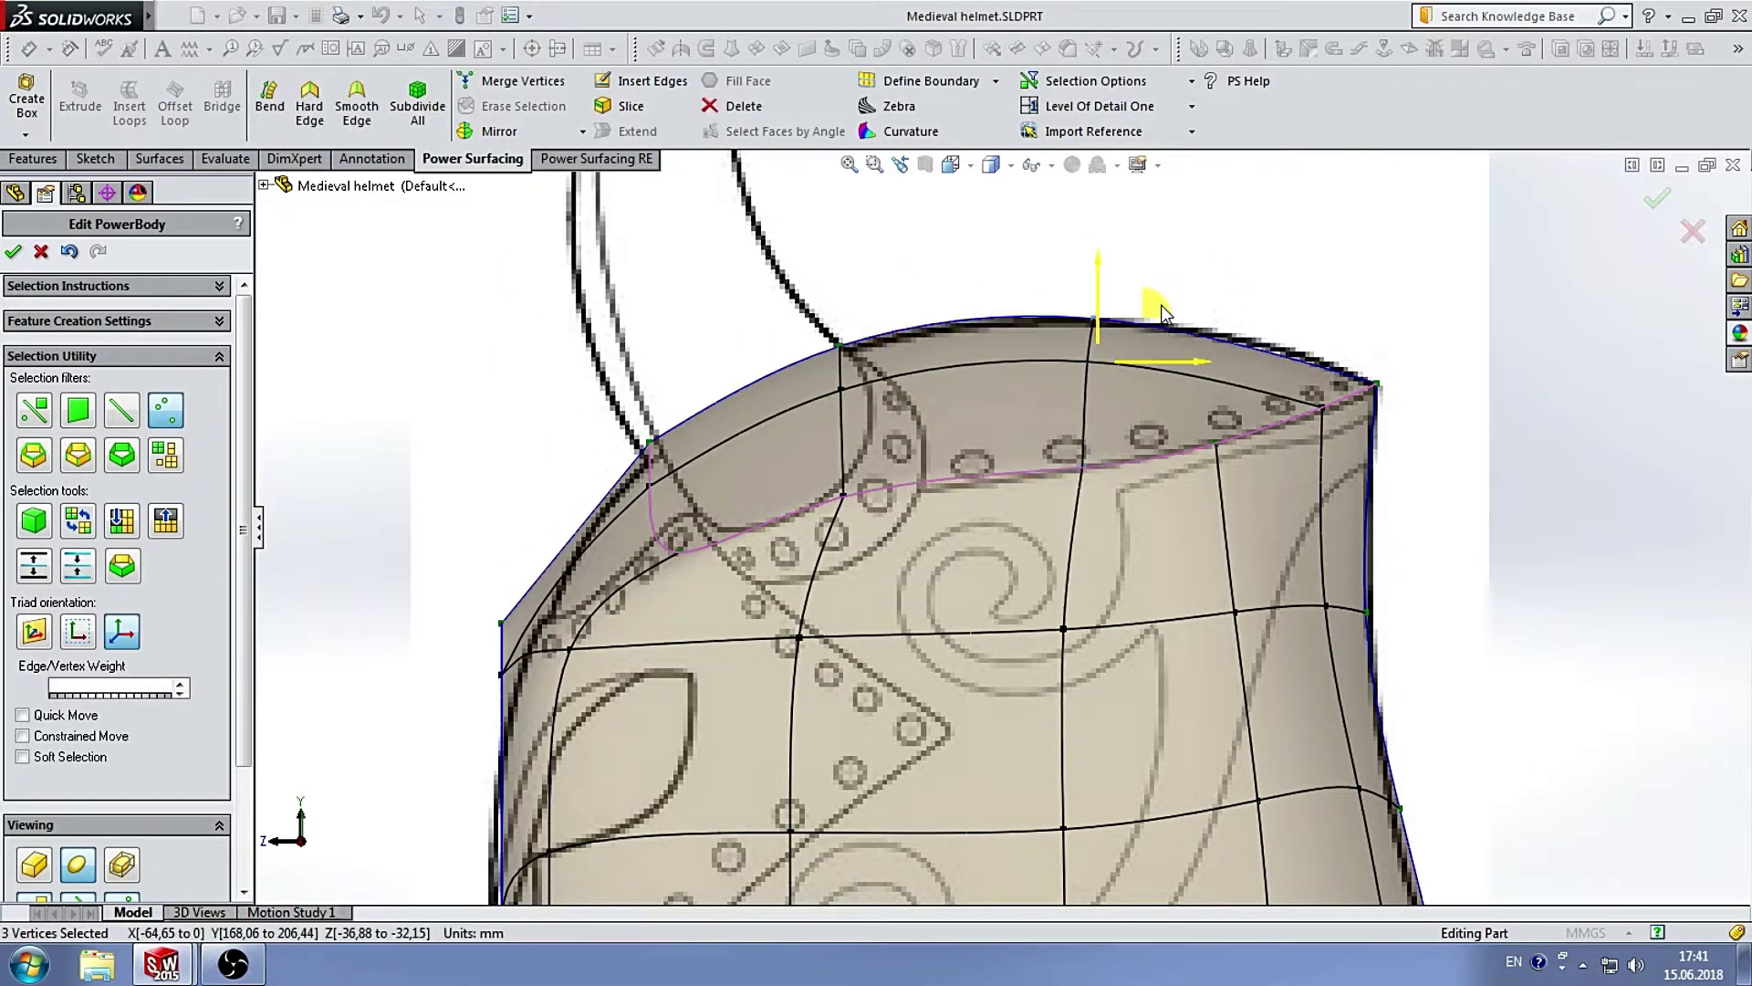
key(Escape)
middle_drag(858, 424, 825, 571)
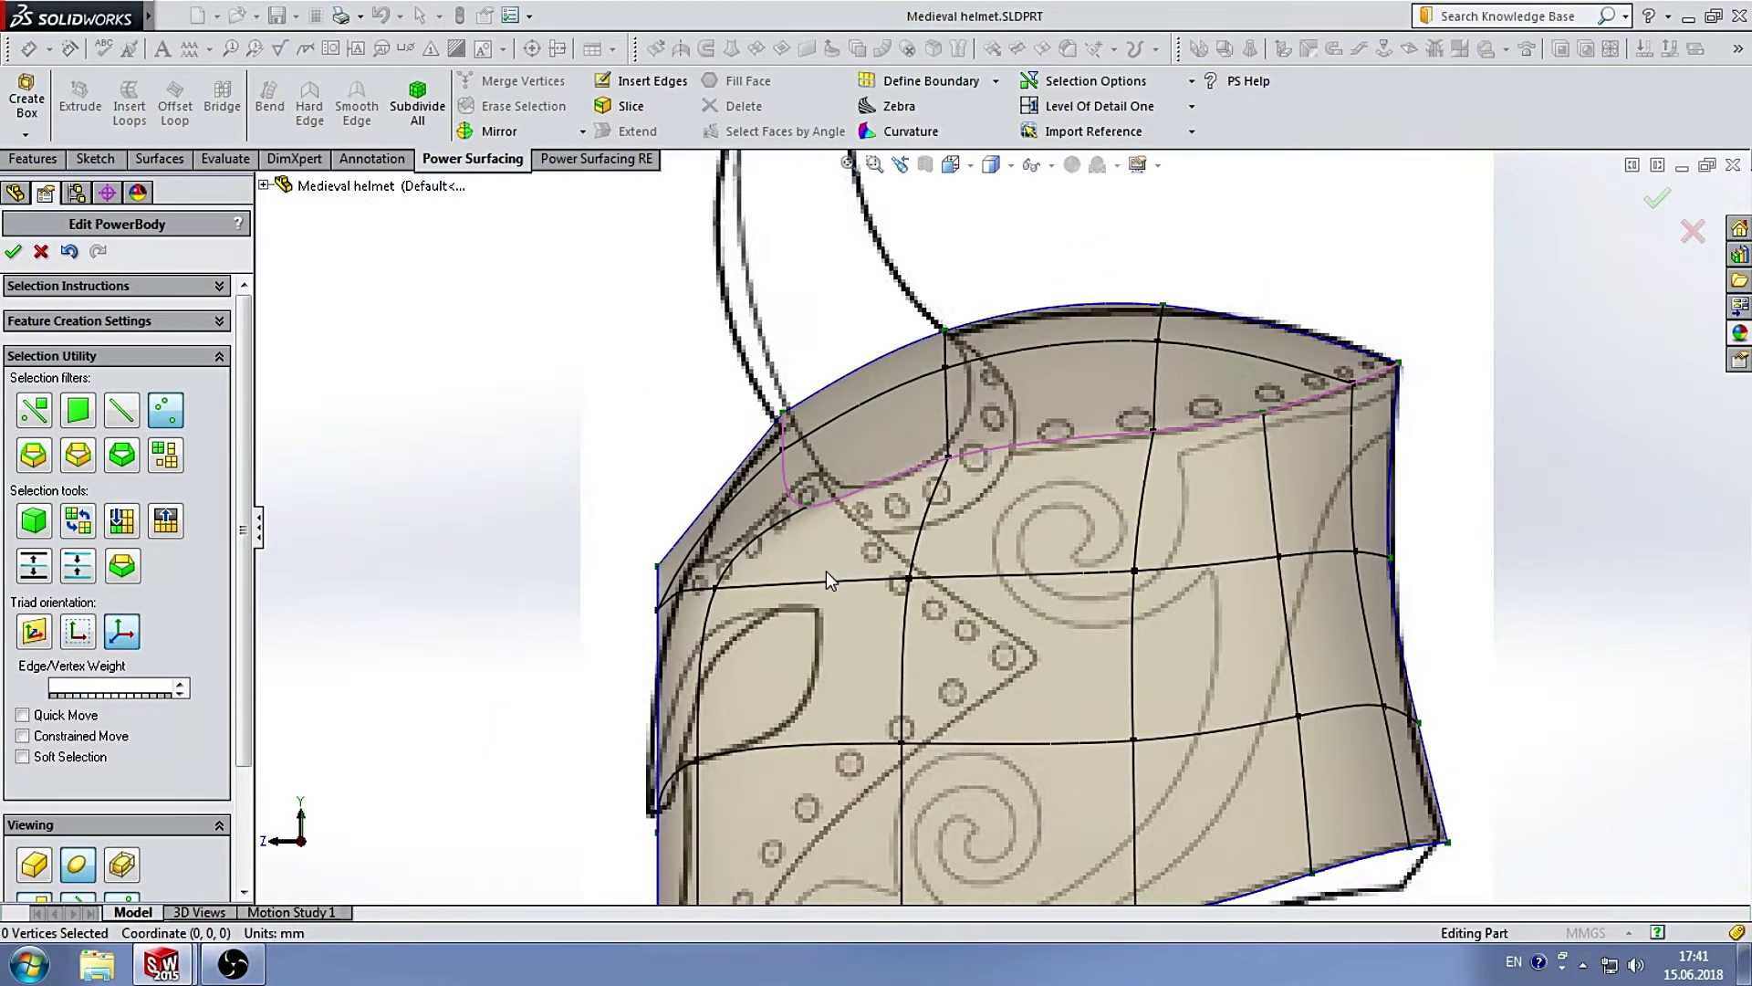
key(shift+Down)
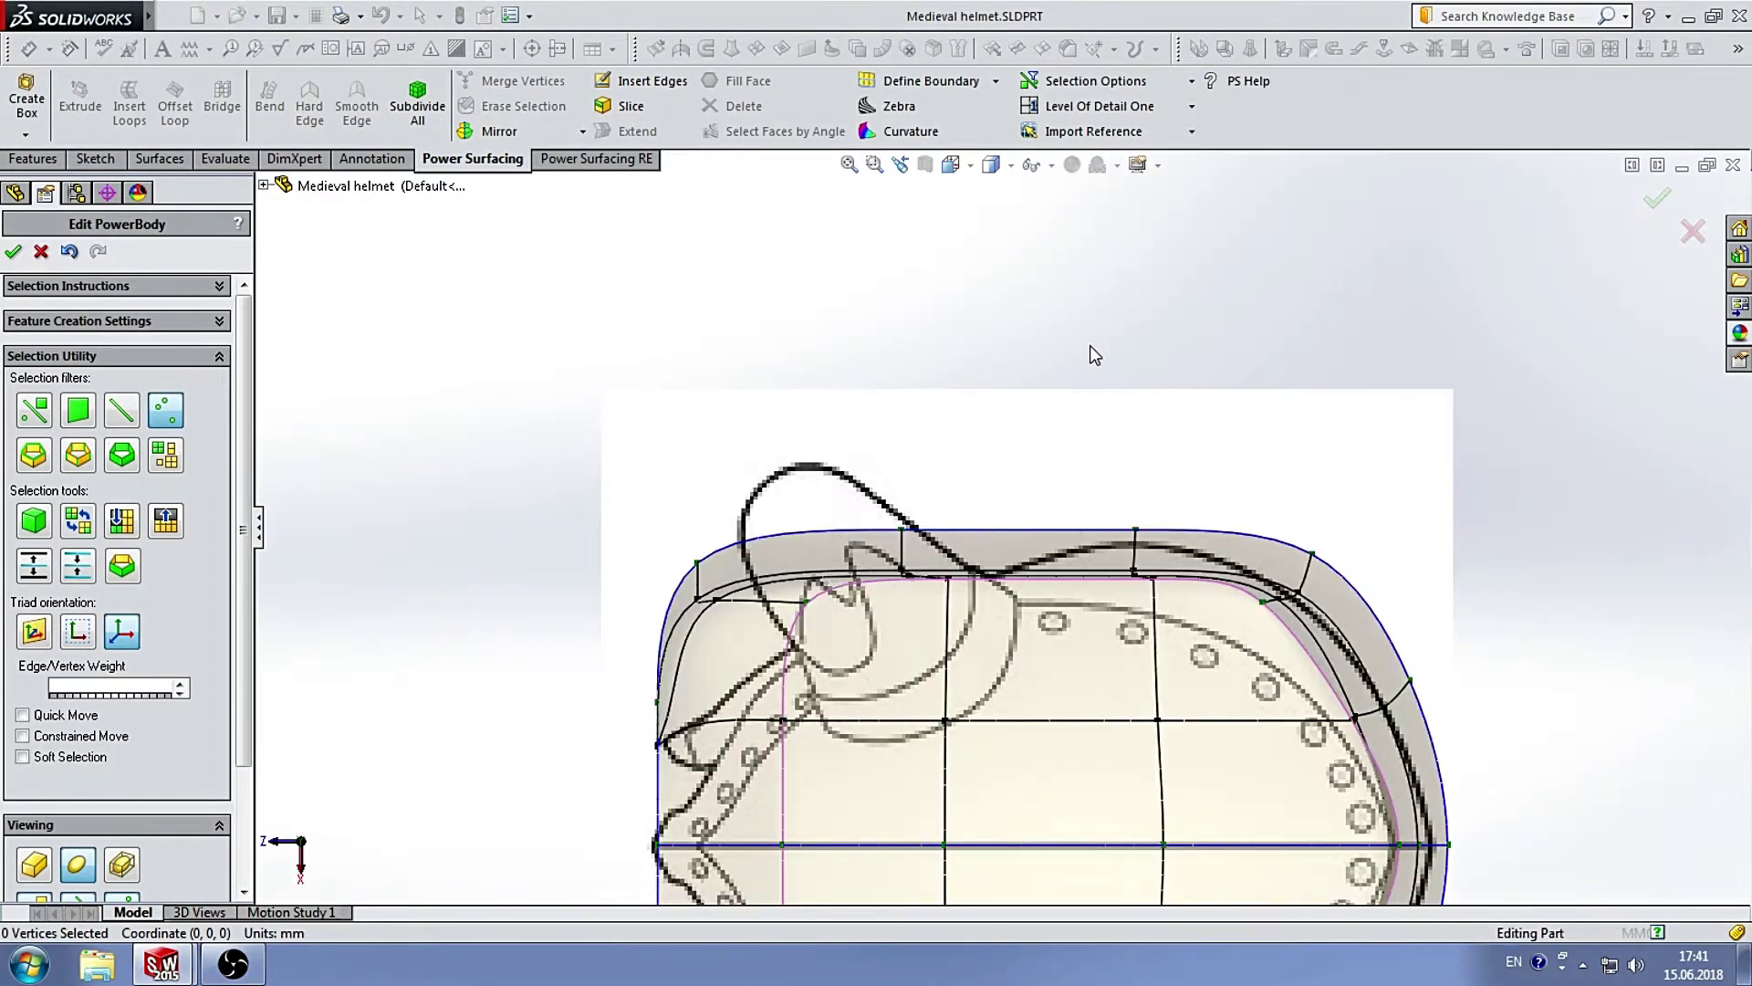
Move an upper-edge cage vertex up-left toward the top-view sketch outline.
scroll(1221, 609, down, 2)
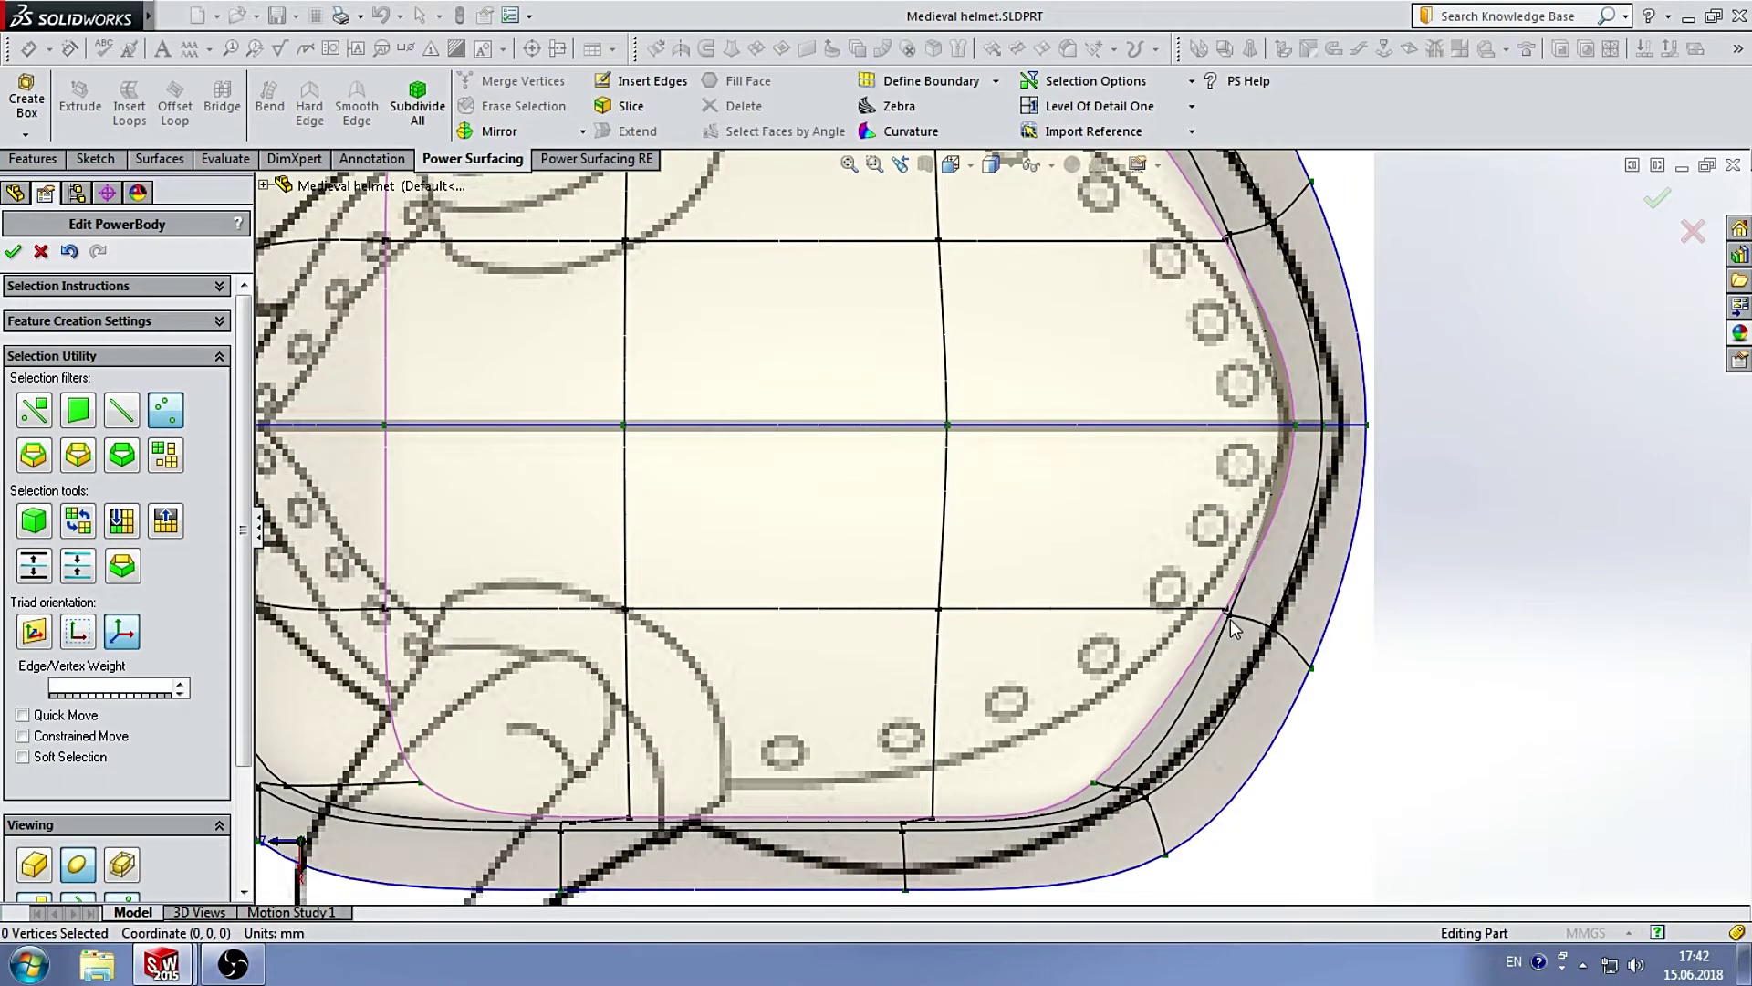
scroll(765, 517, up, 4)
scroll(1035, 598, down, 5)
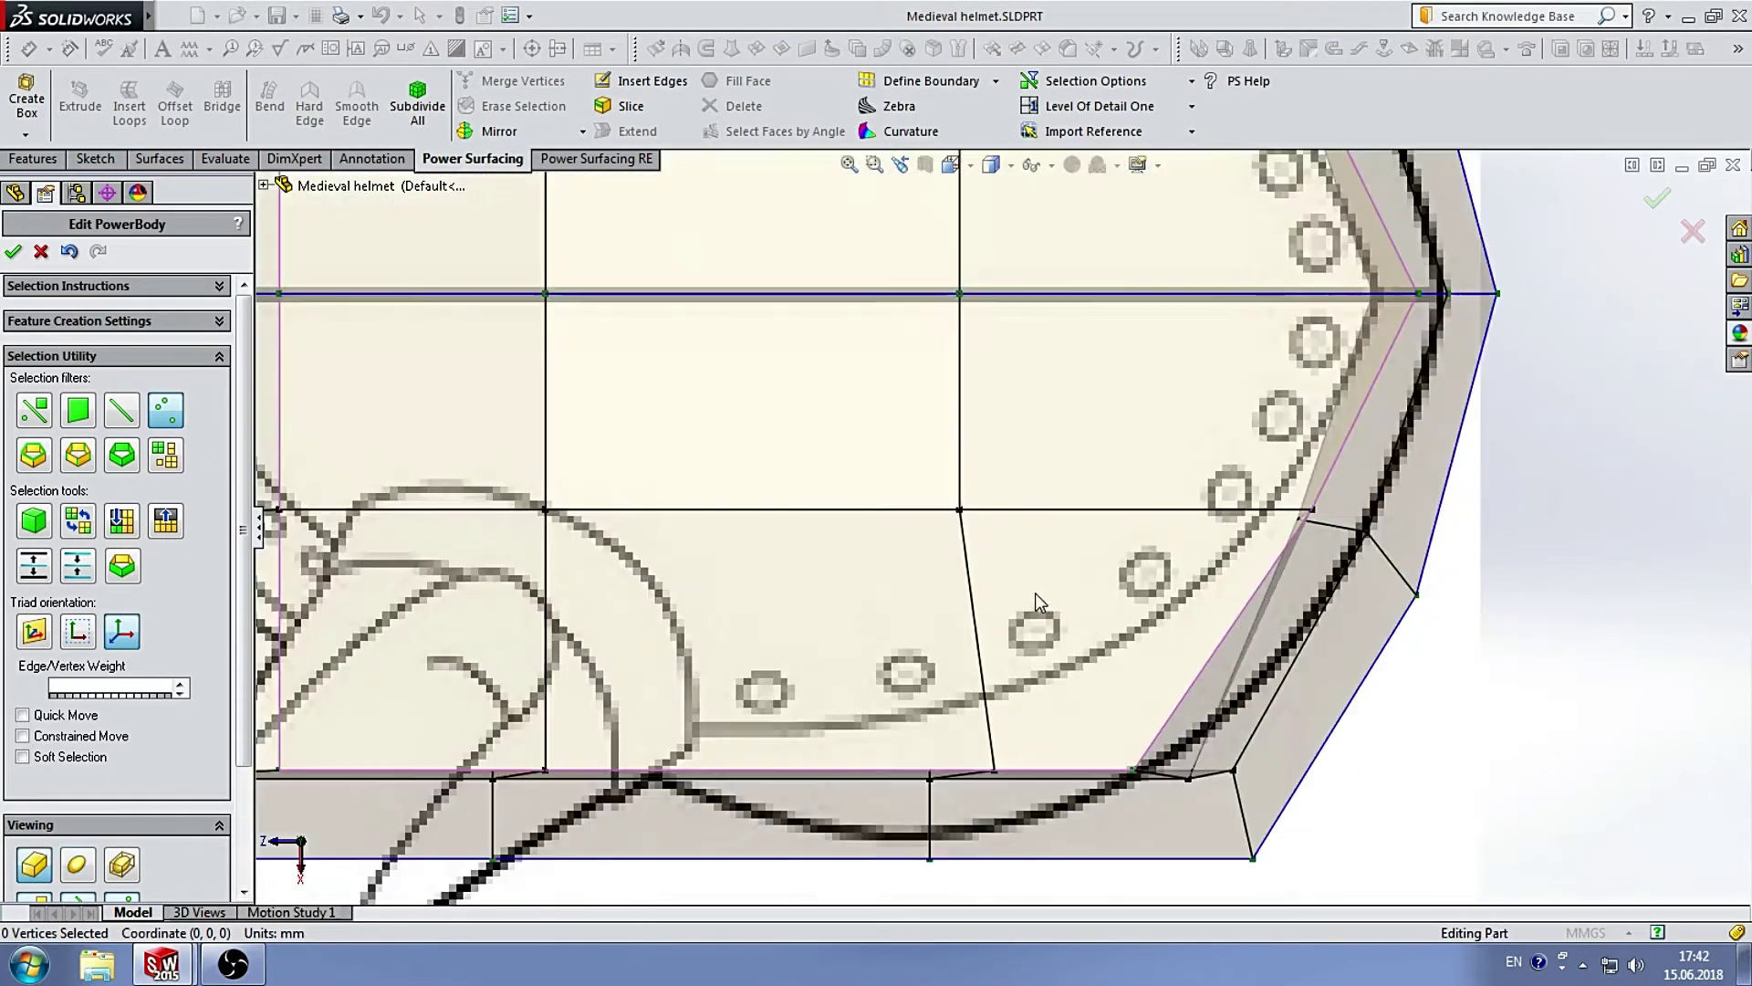
scroll(1186, 383, up, 2)
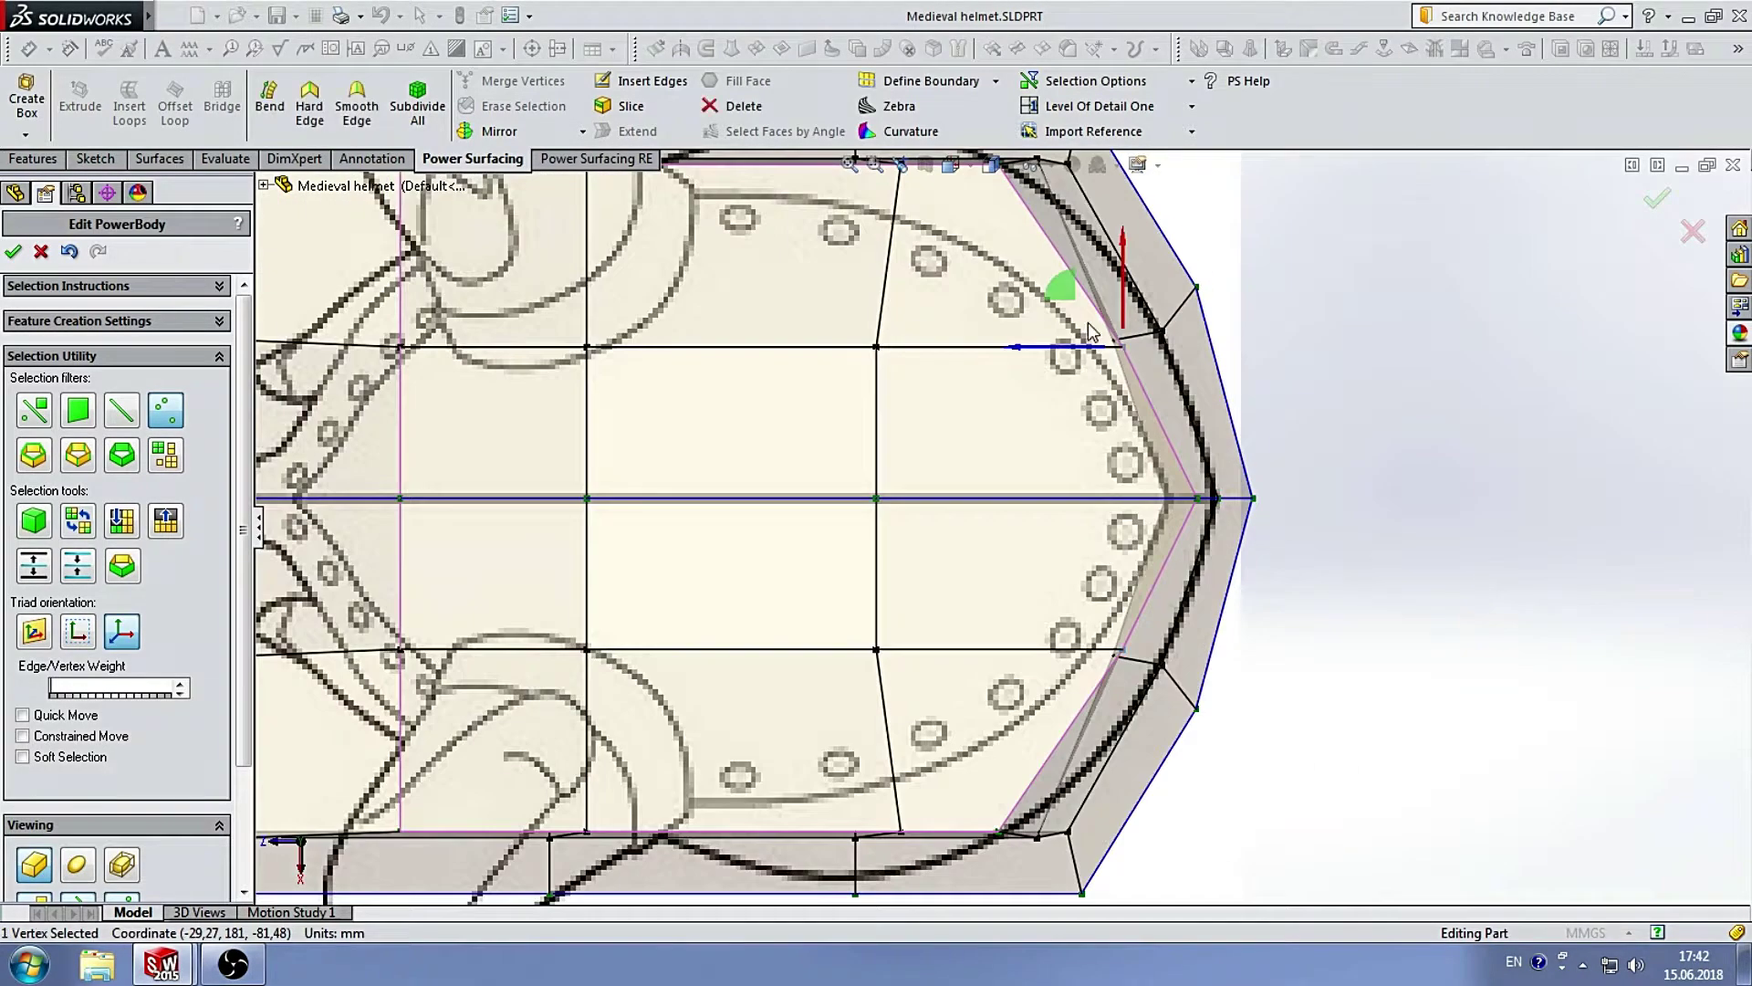
ctrl+middle_drag(1028, 353, 1051, 481)
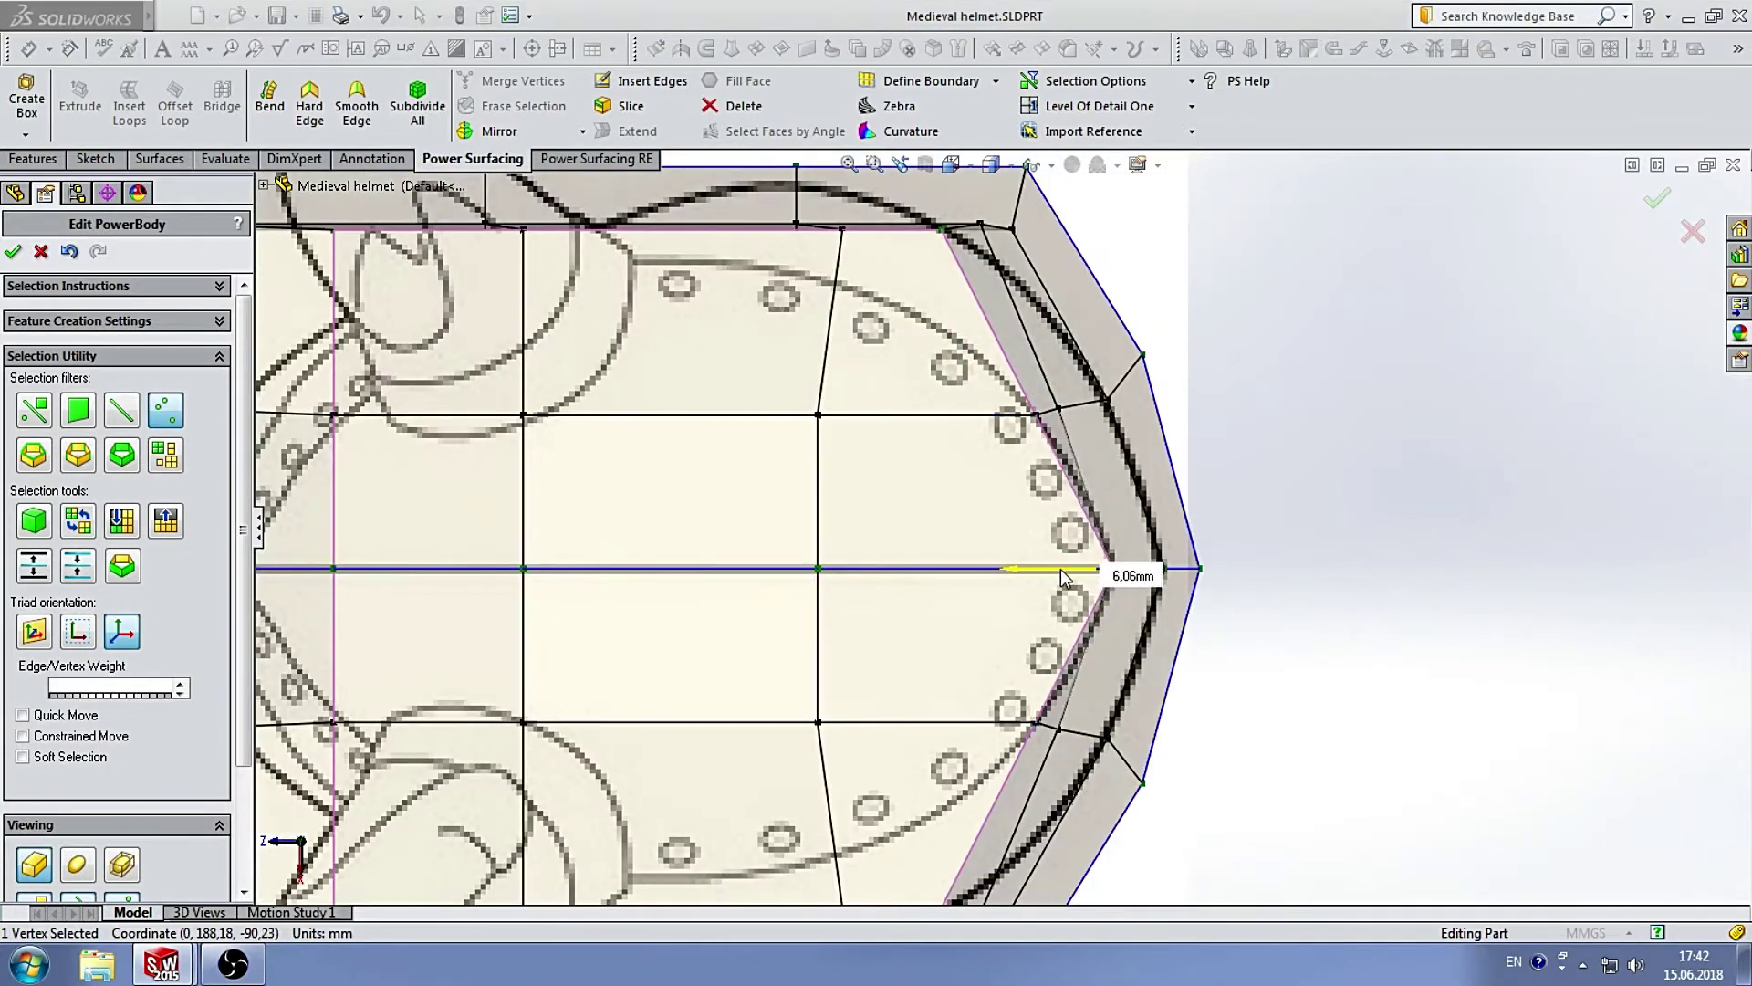
scroll(1060, 568, up, 3)
scroll(958, 438, down, 4)
click(981, 459)
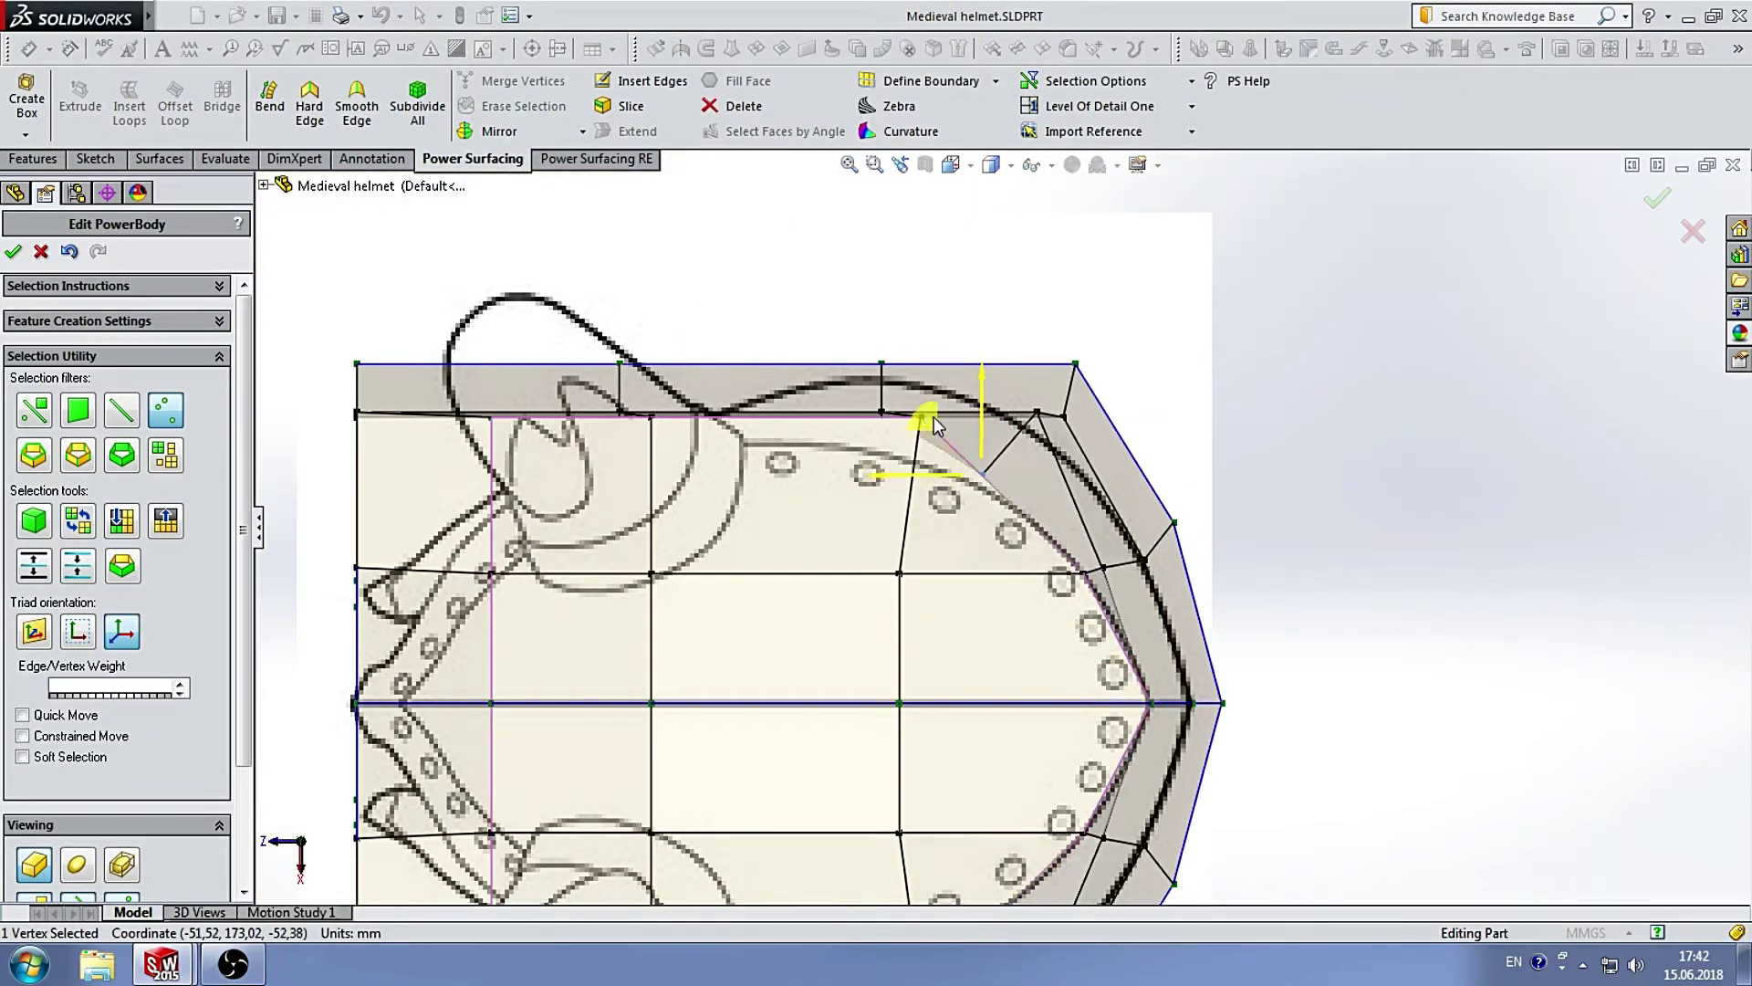
drag(933, 416, 829, 392)
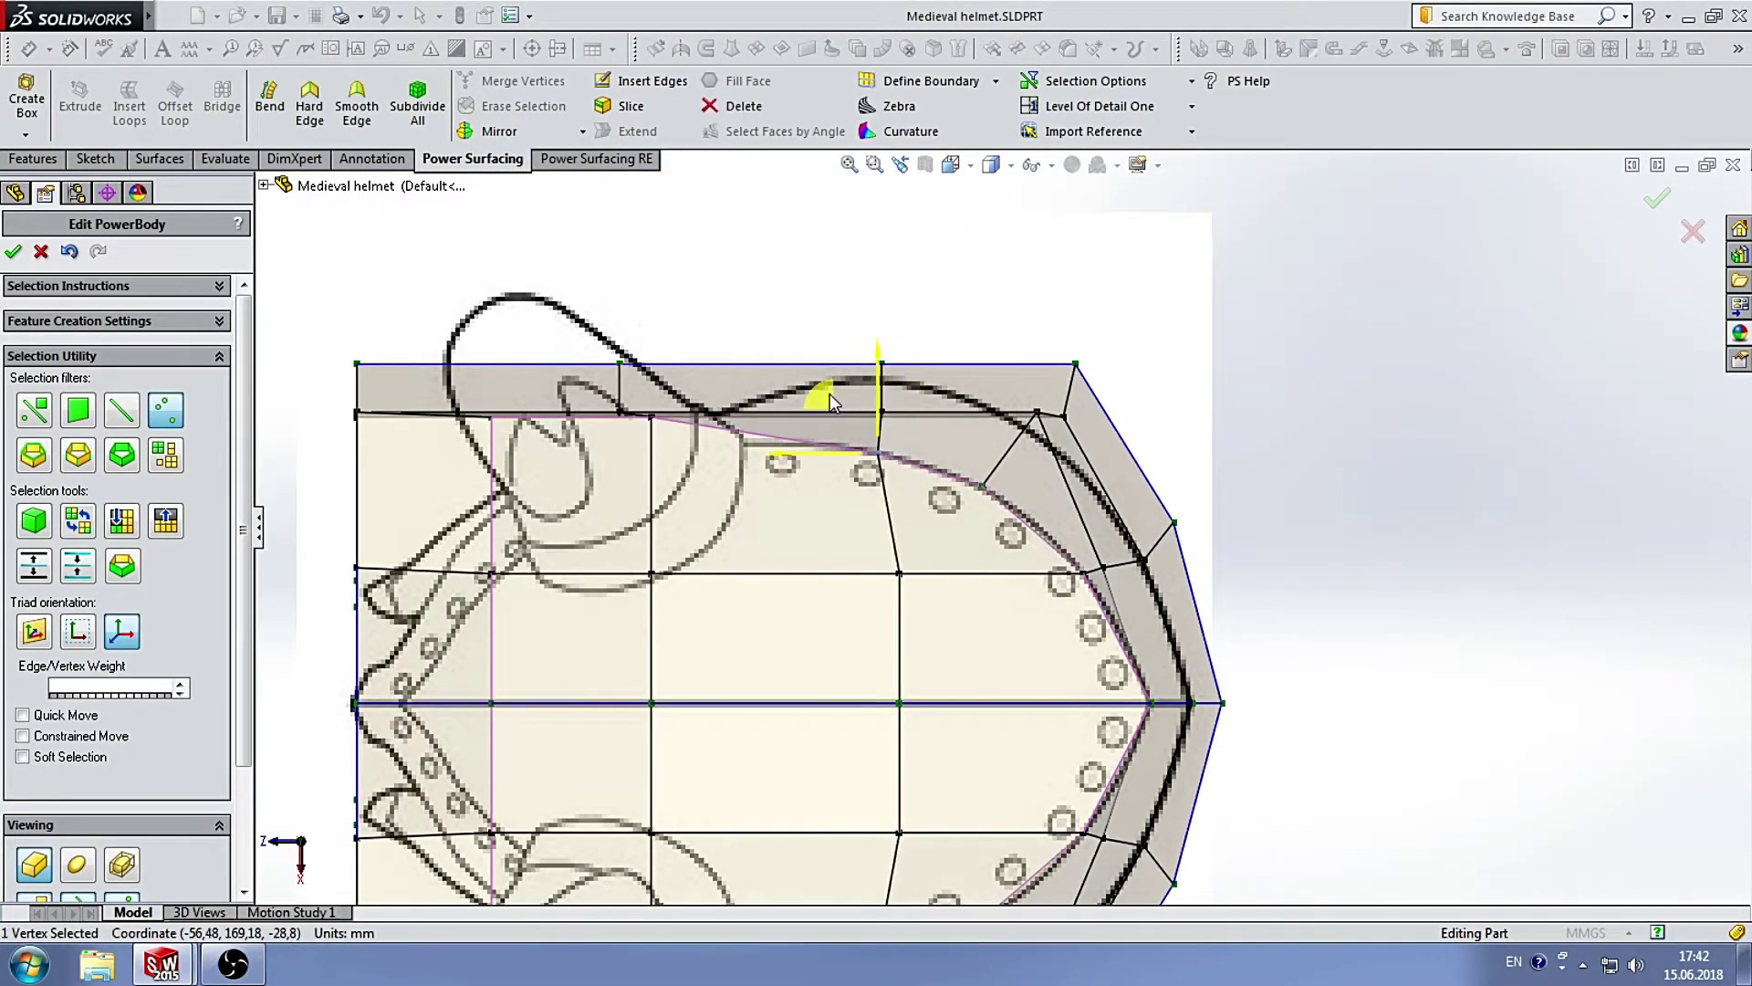
click(1196, 263)
Move another upper-edge vertex down onto the sketch outline.
scroll(898, 527, down, 2)
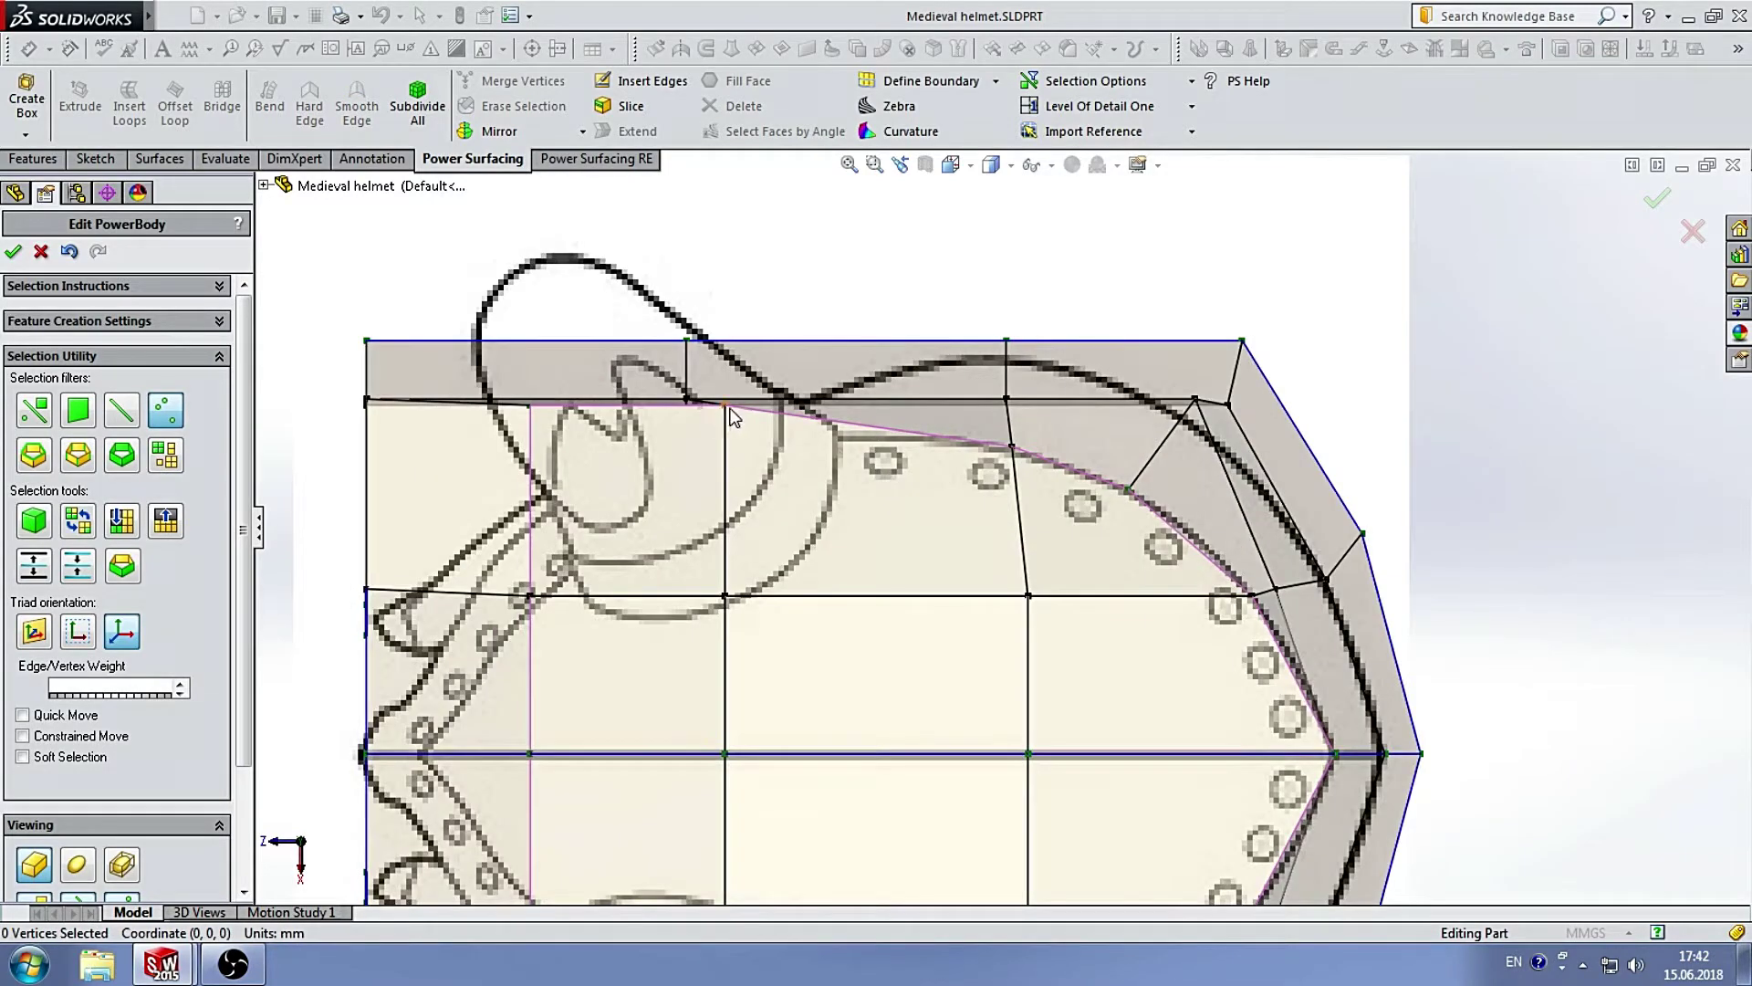
scroll(767, 481, up, 3)
scroll(767, 481, down, 3)
click(752, 462)
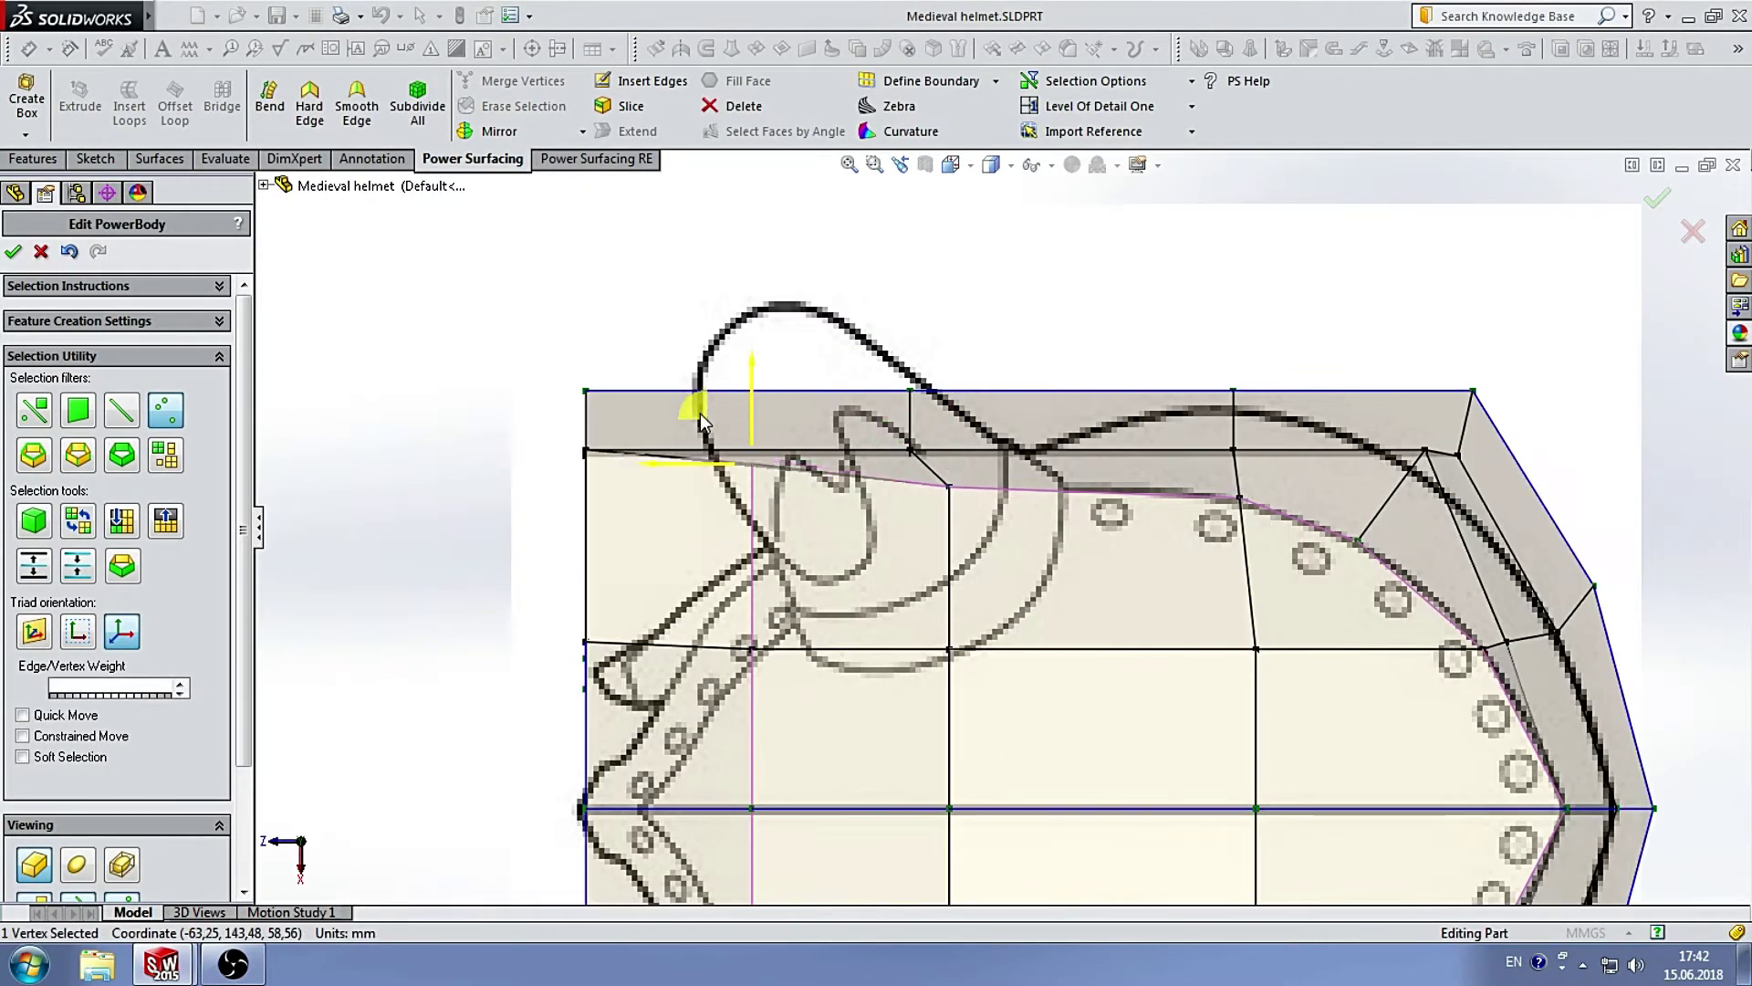
drag(699, 414, 716, 505)
scroll(1004, 530, up, 2)
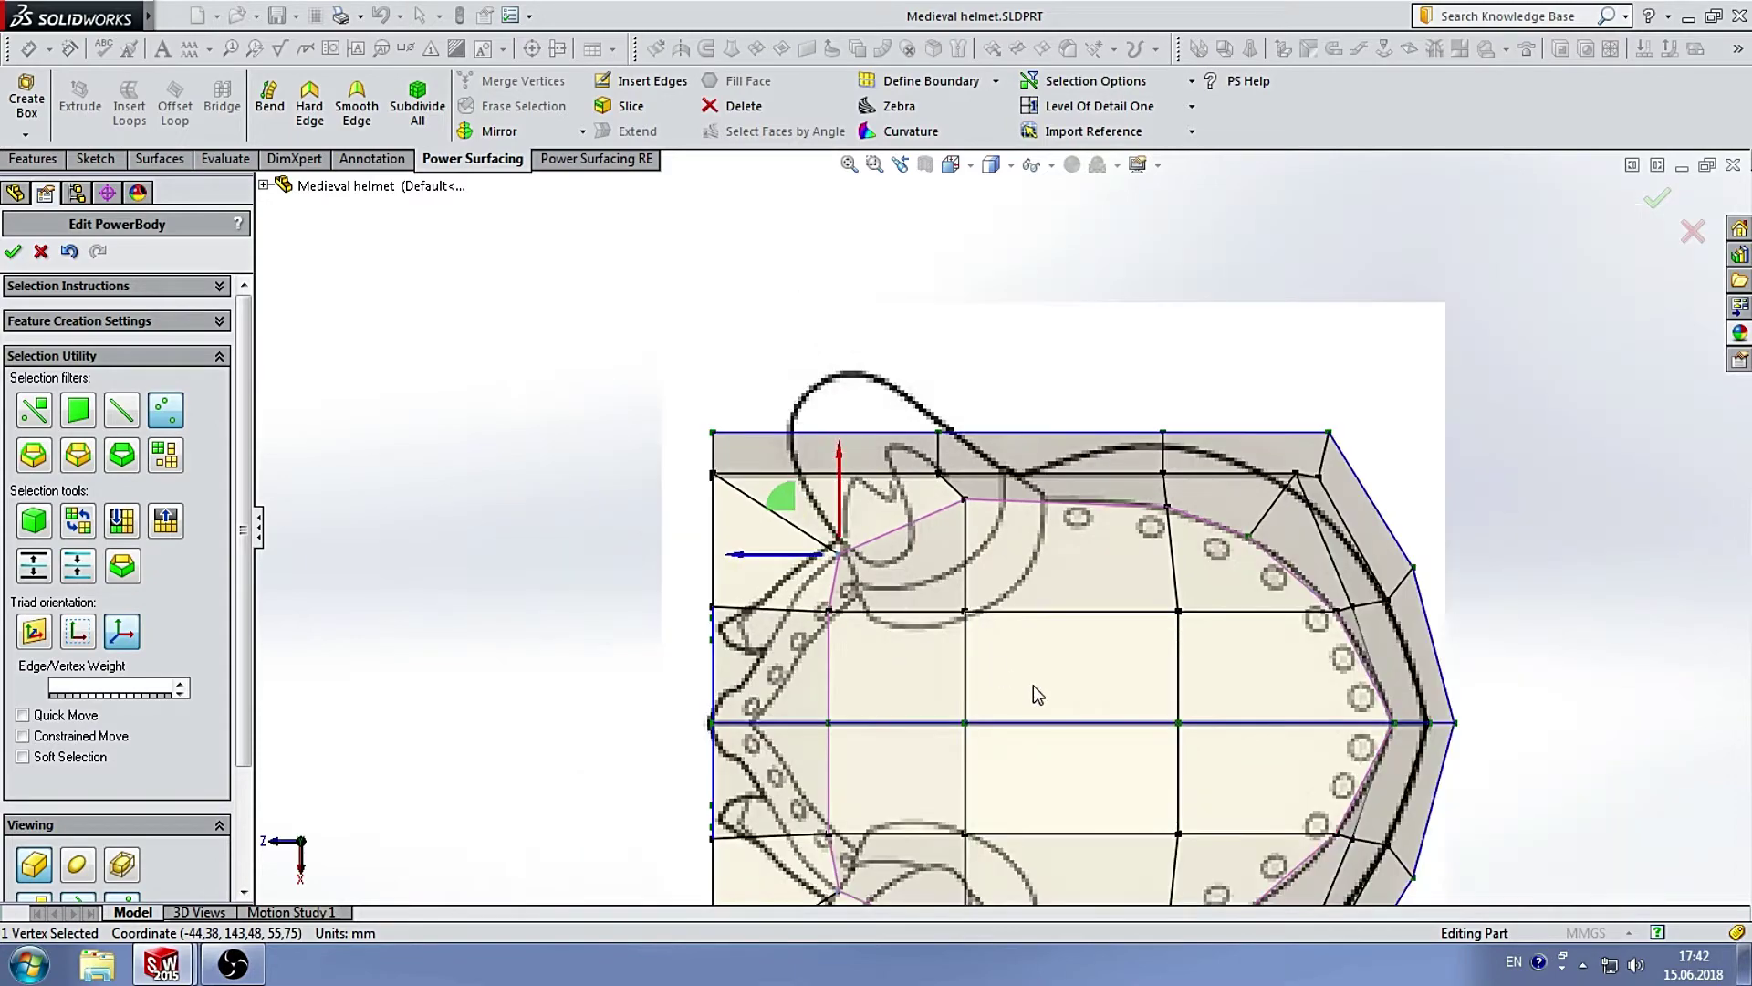
scroll(1029, 686, up, 2)
scroll(1107, 453, down, 4)
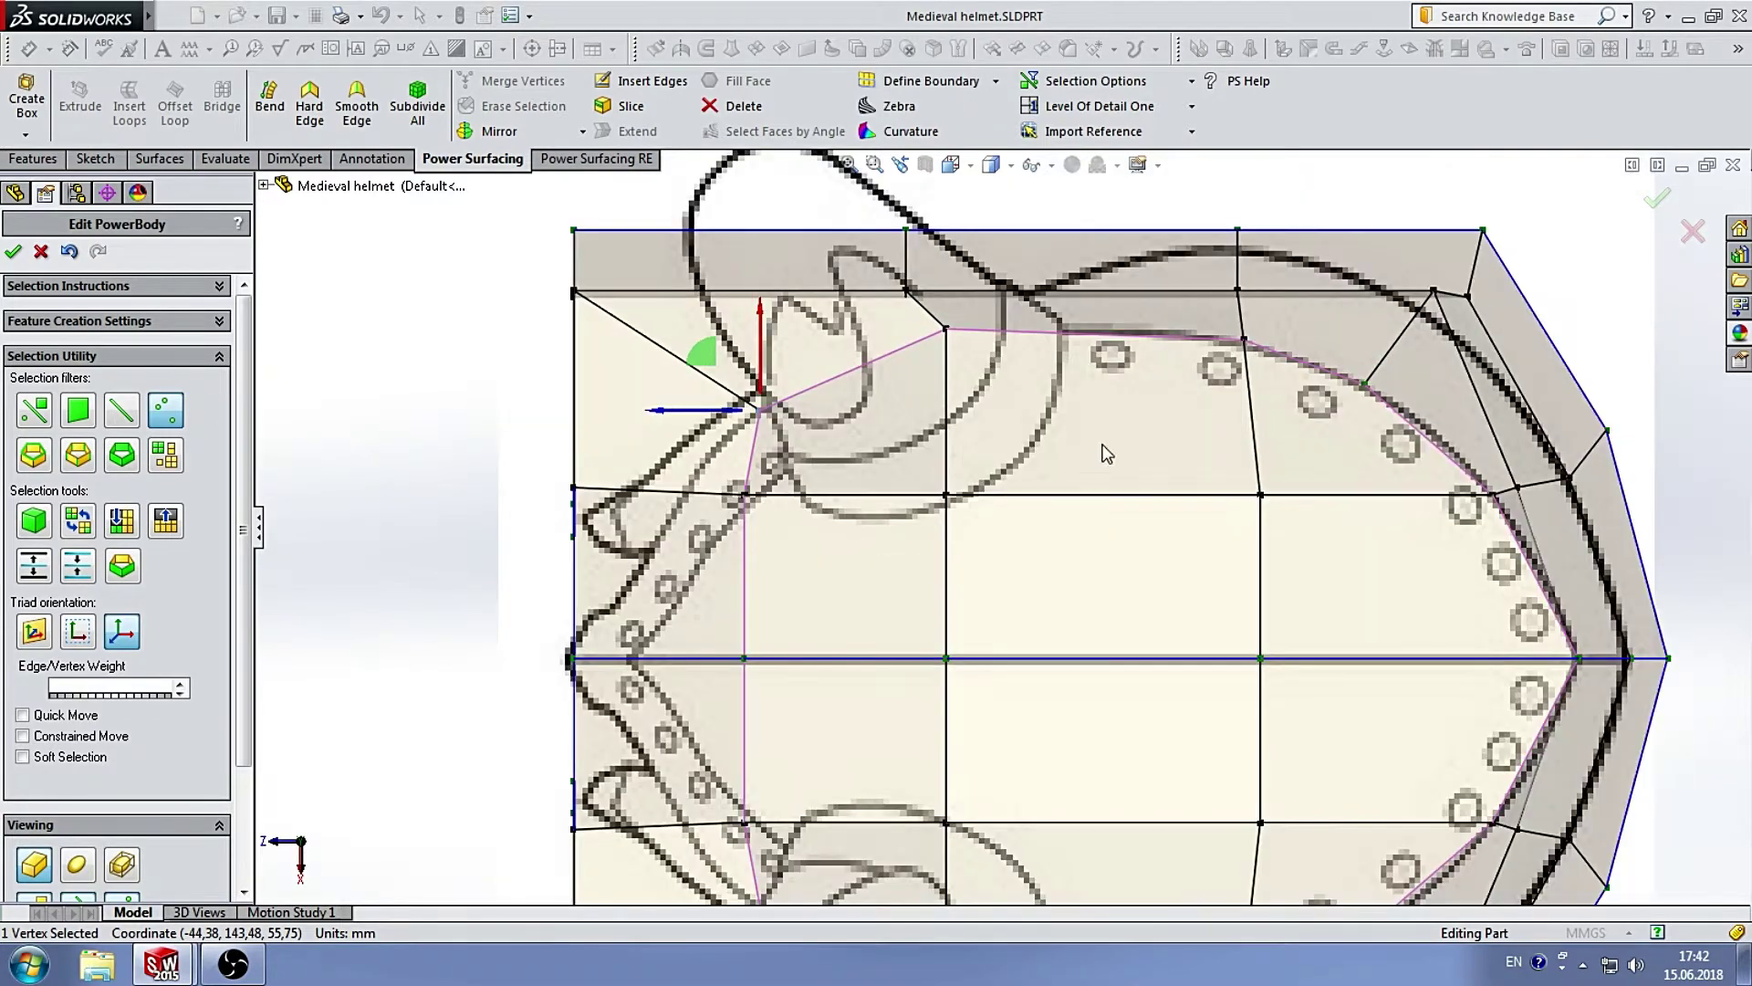
With the edge filter, select edges near the horn base and open their quick actions.
click(123, 416)
click(832, 373)
ctrl+click(771, 556)
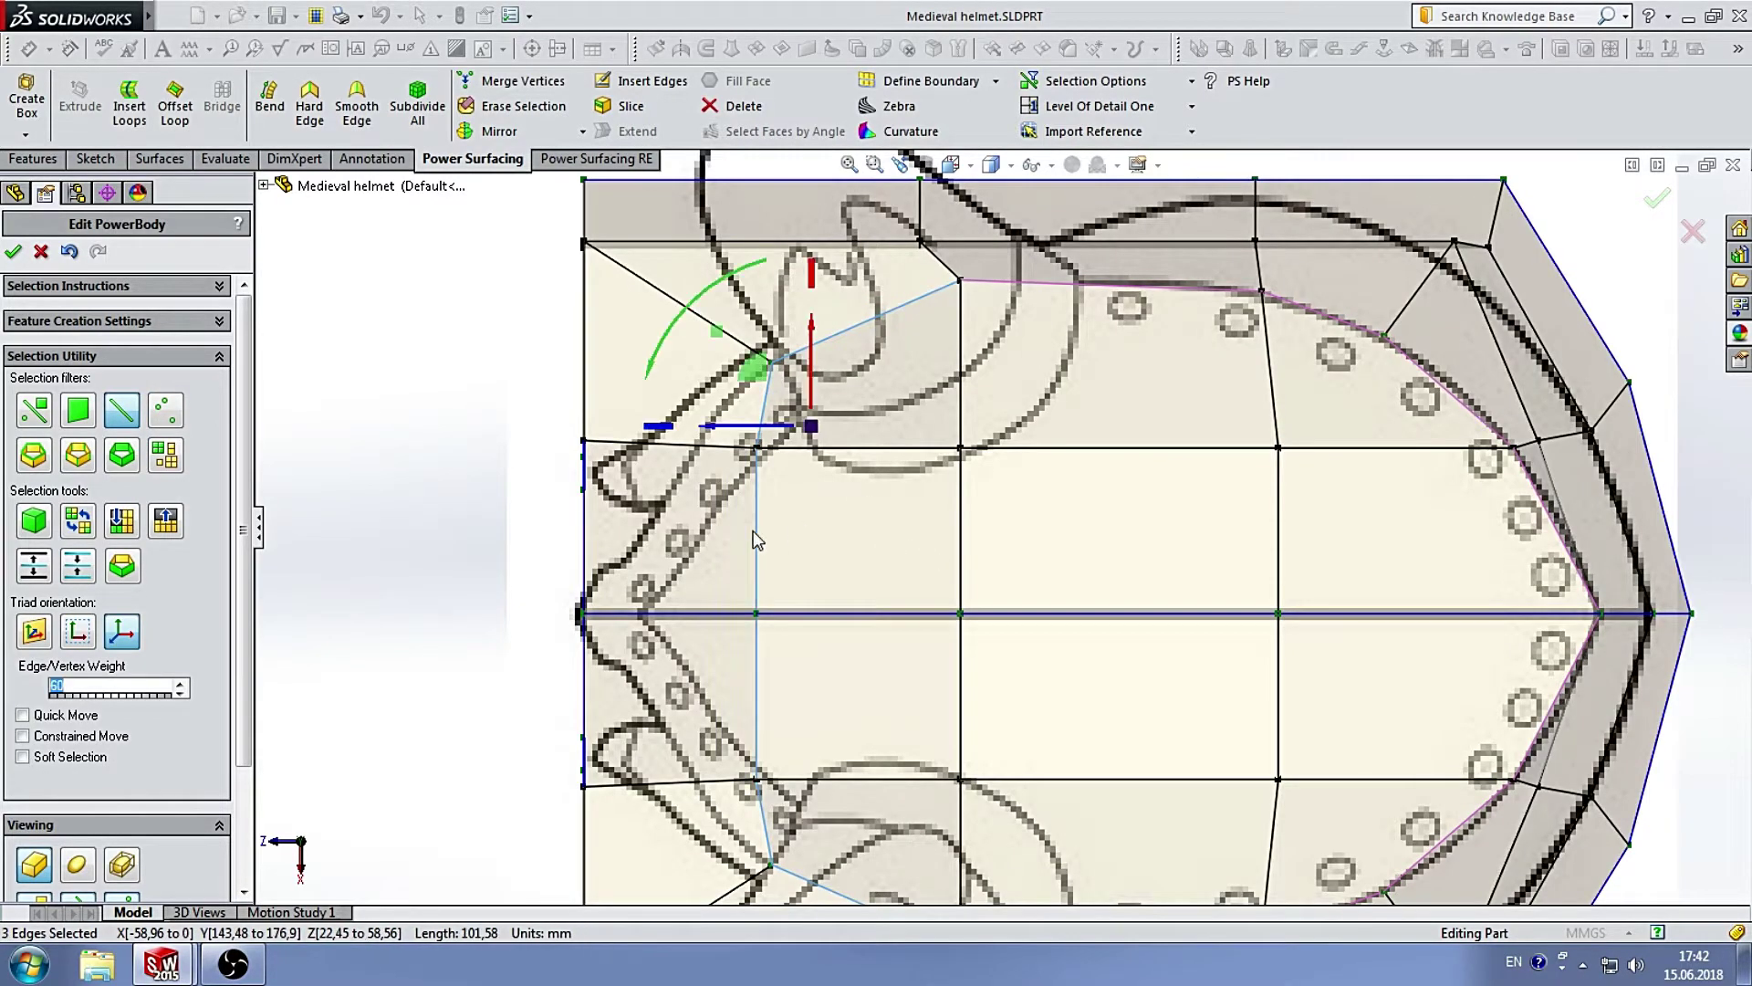
right_click(791, 522)
click(882, 573)
Show the cage and align three rim vertices with the top-view sketch outline.
scroll(430, 387, up, 2)
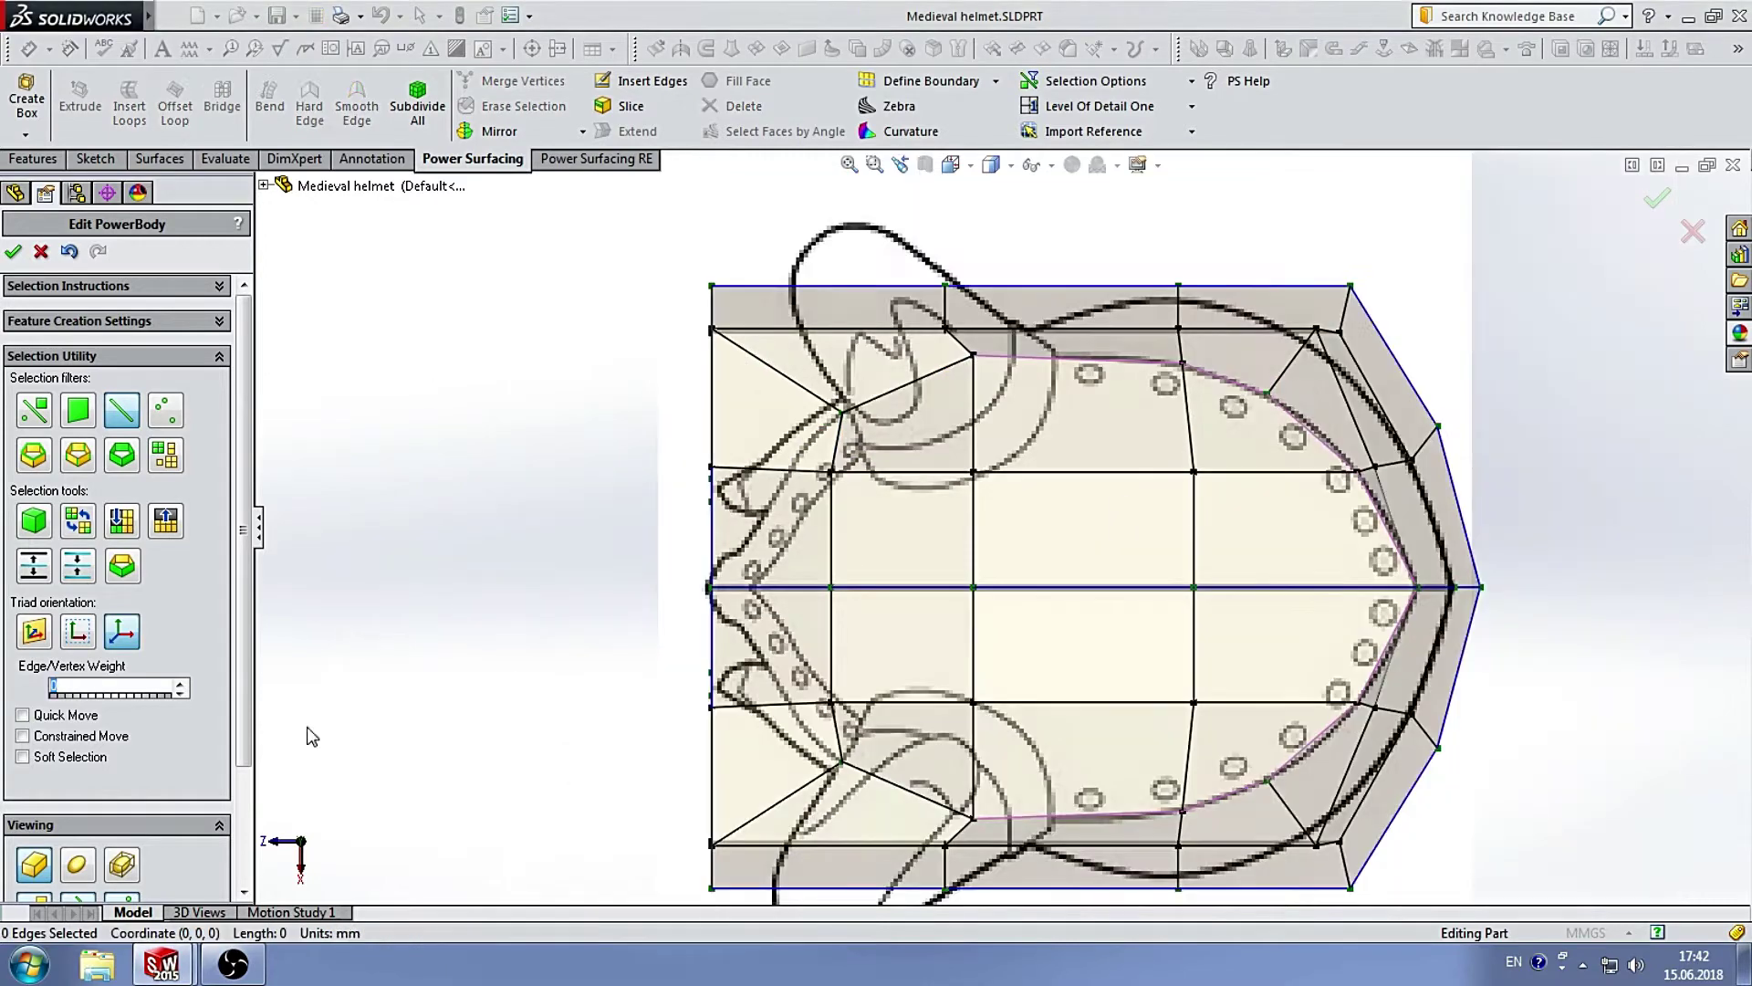
scroll(313, 731, up, 2)
scroll(1372, 524, up, 2)
scroll(1368, 521, down, 3)
scroll(1104, 347, down, 2)
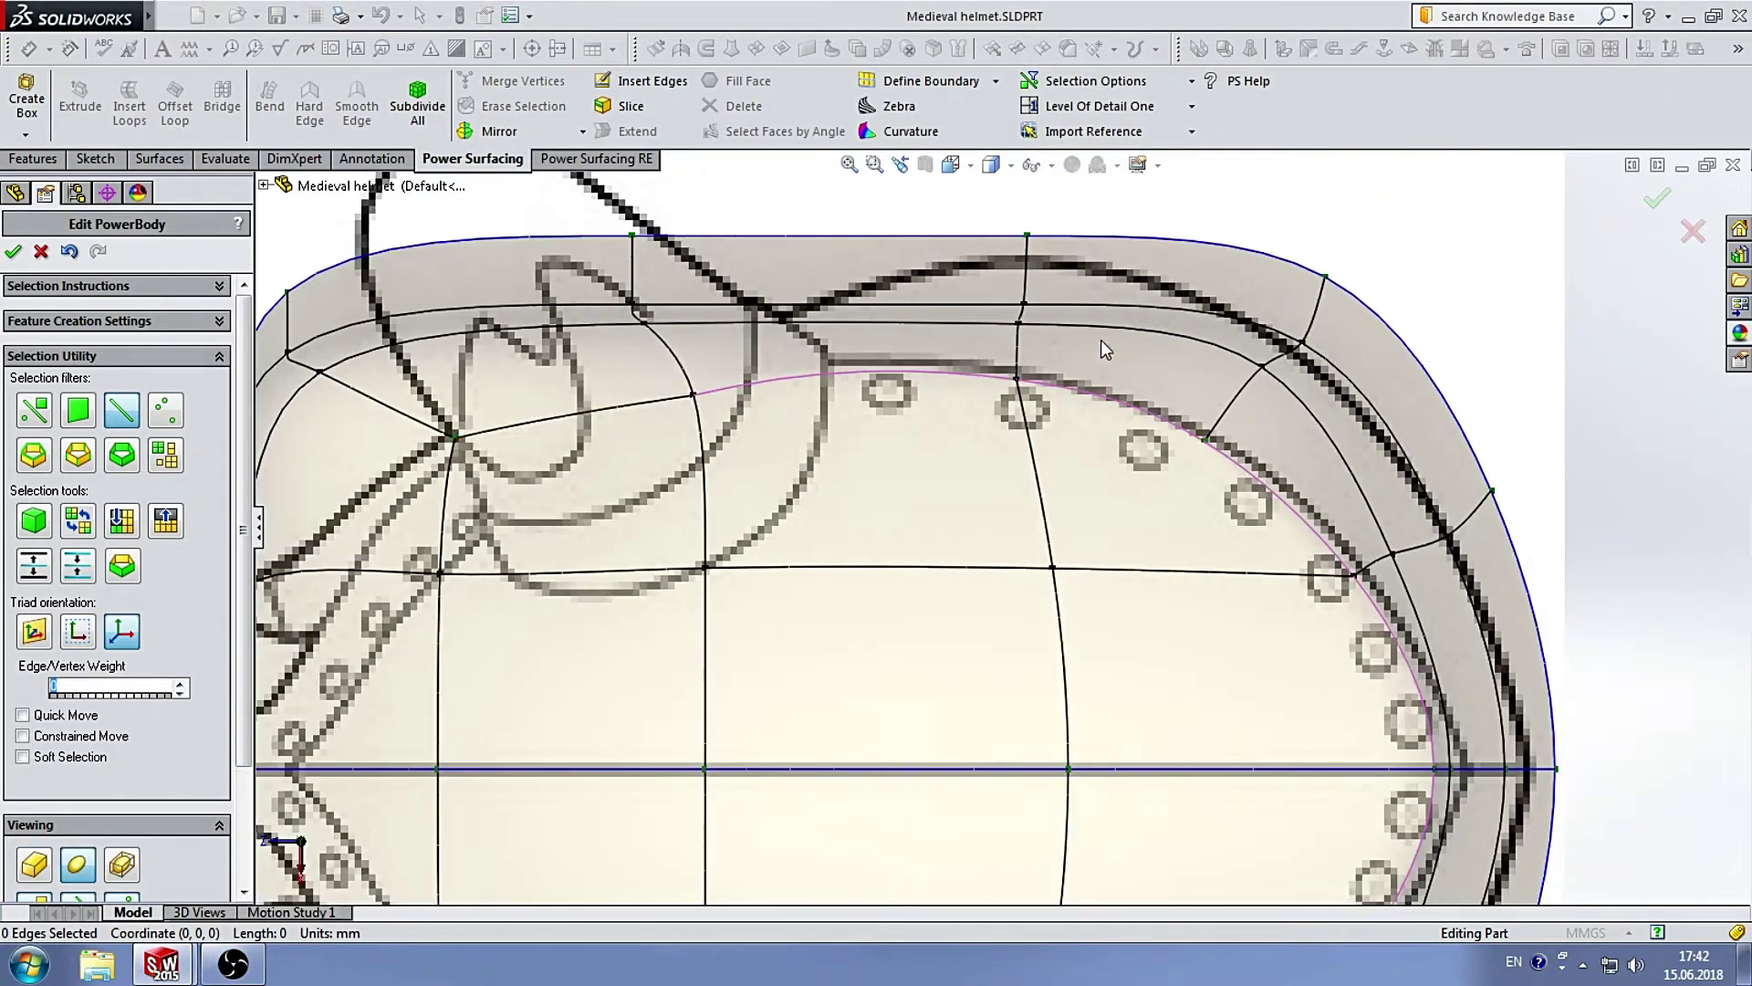
scroll(912, 529, up, 2)
key(Tab)
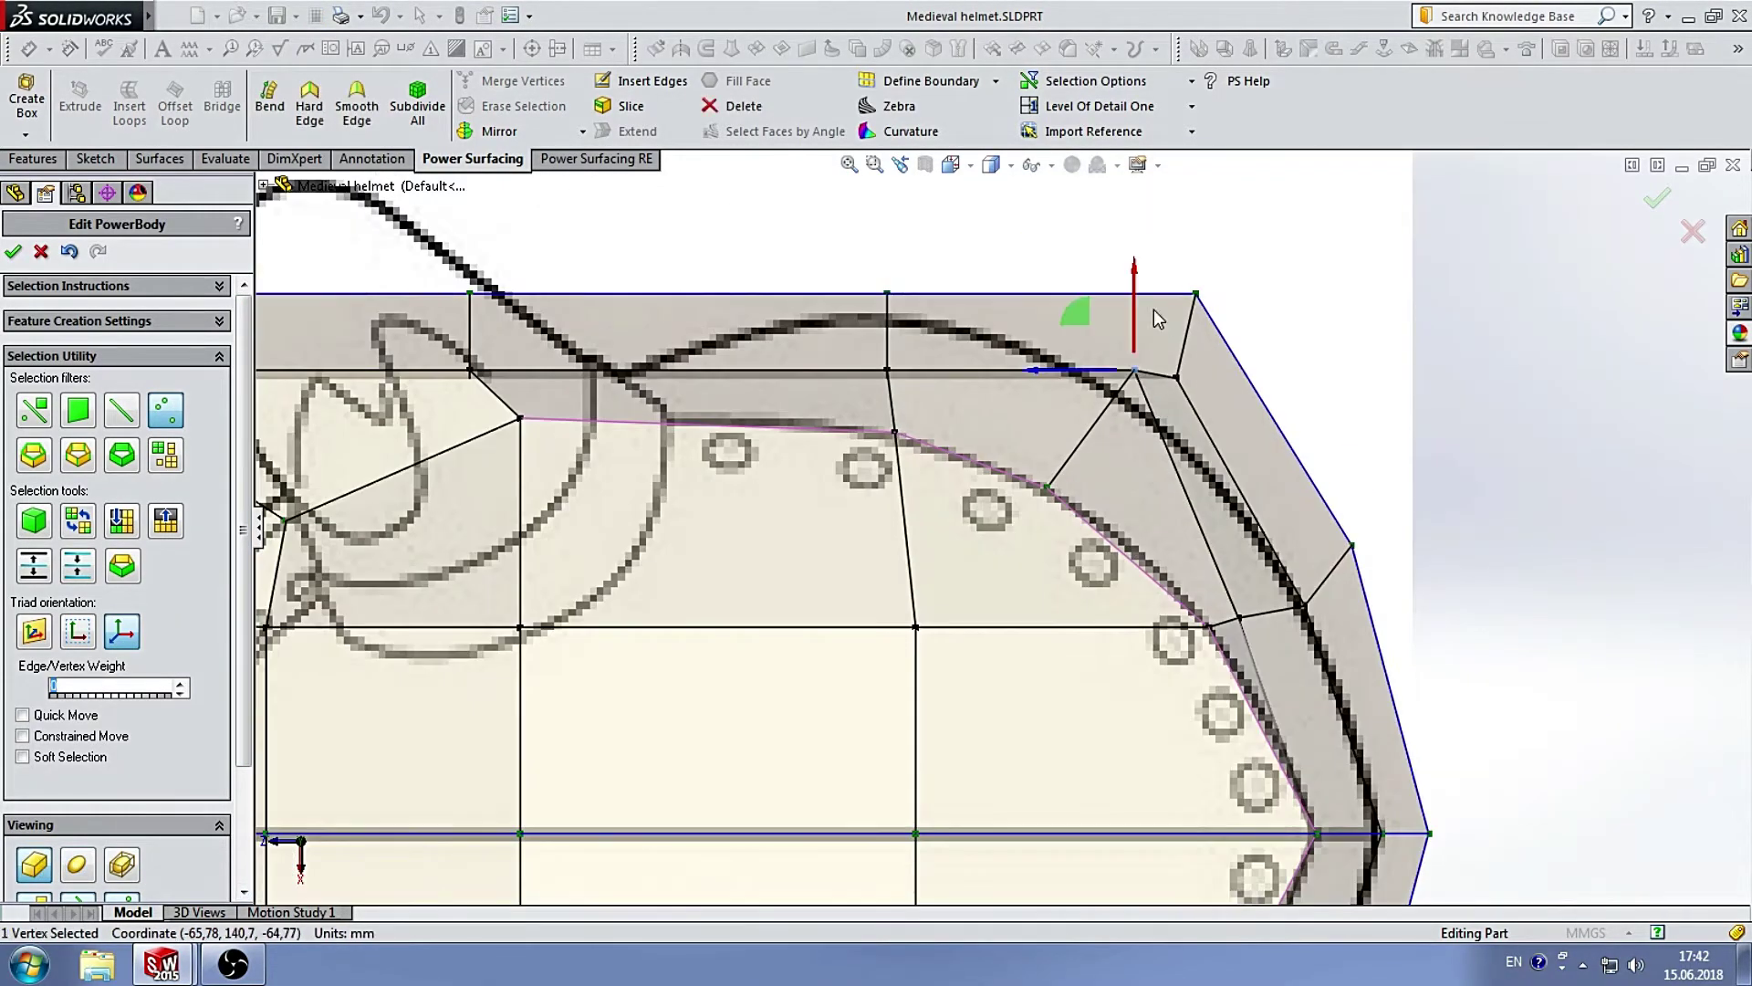
click(1073, 464)
drag(1022, 408, 1043, 402)
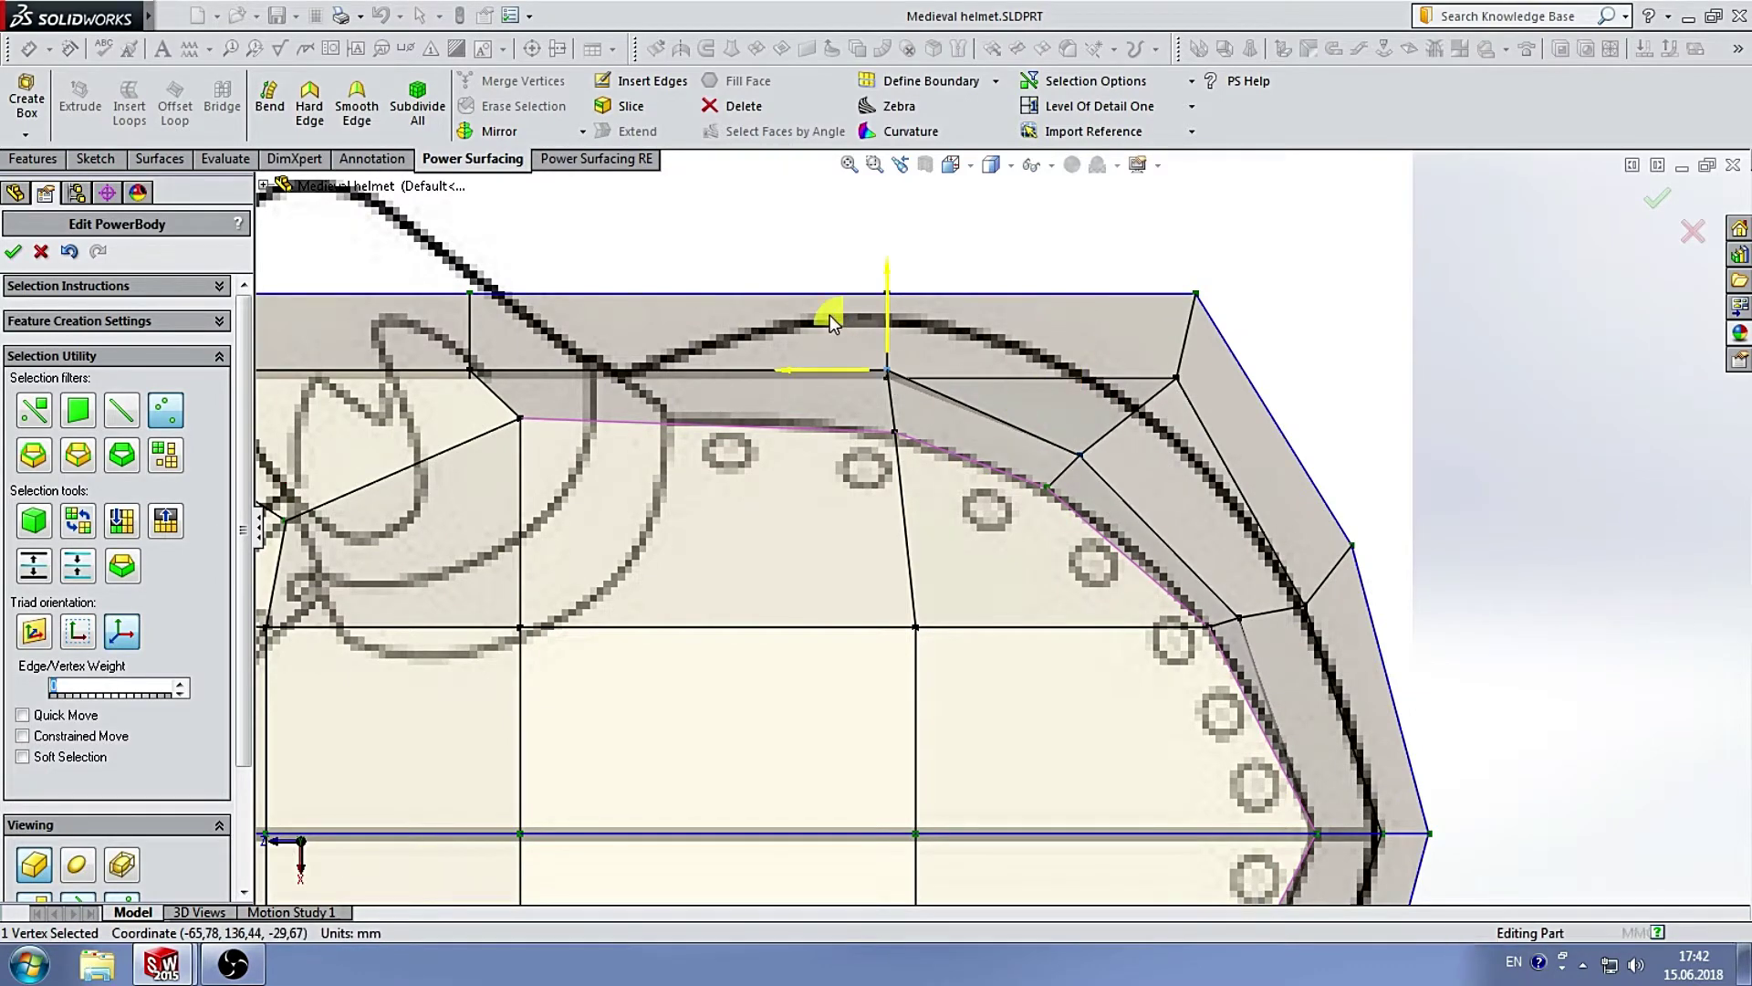
mouse_move(830, 315)
mouse_down()
mouse_move(1182, 379)
mouse_move(1057, 367)
mouse_up()
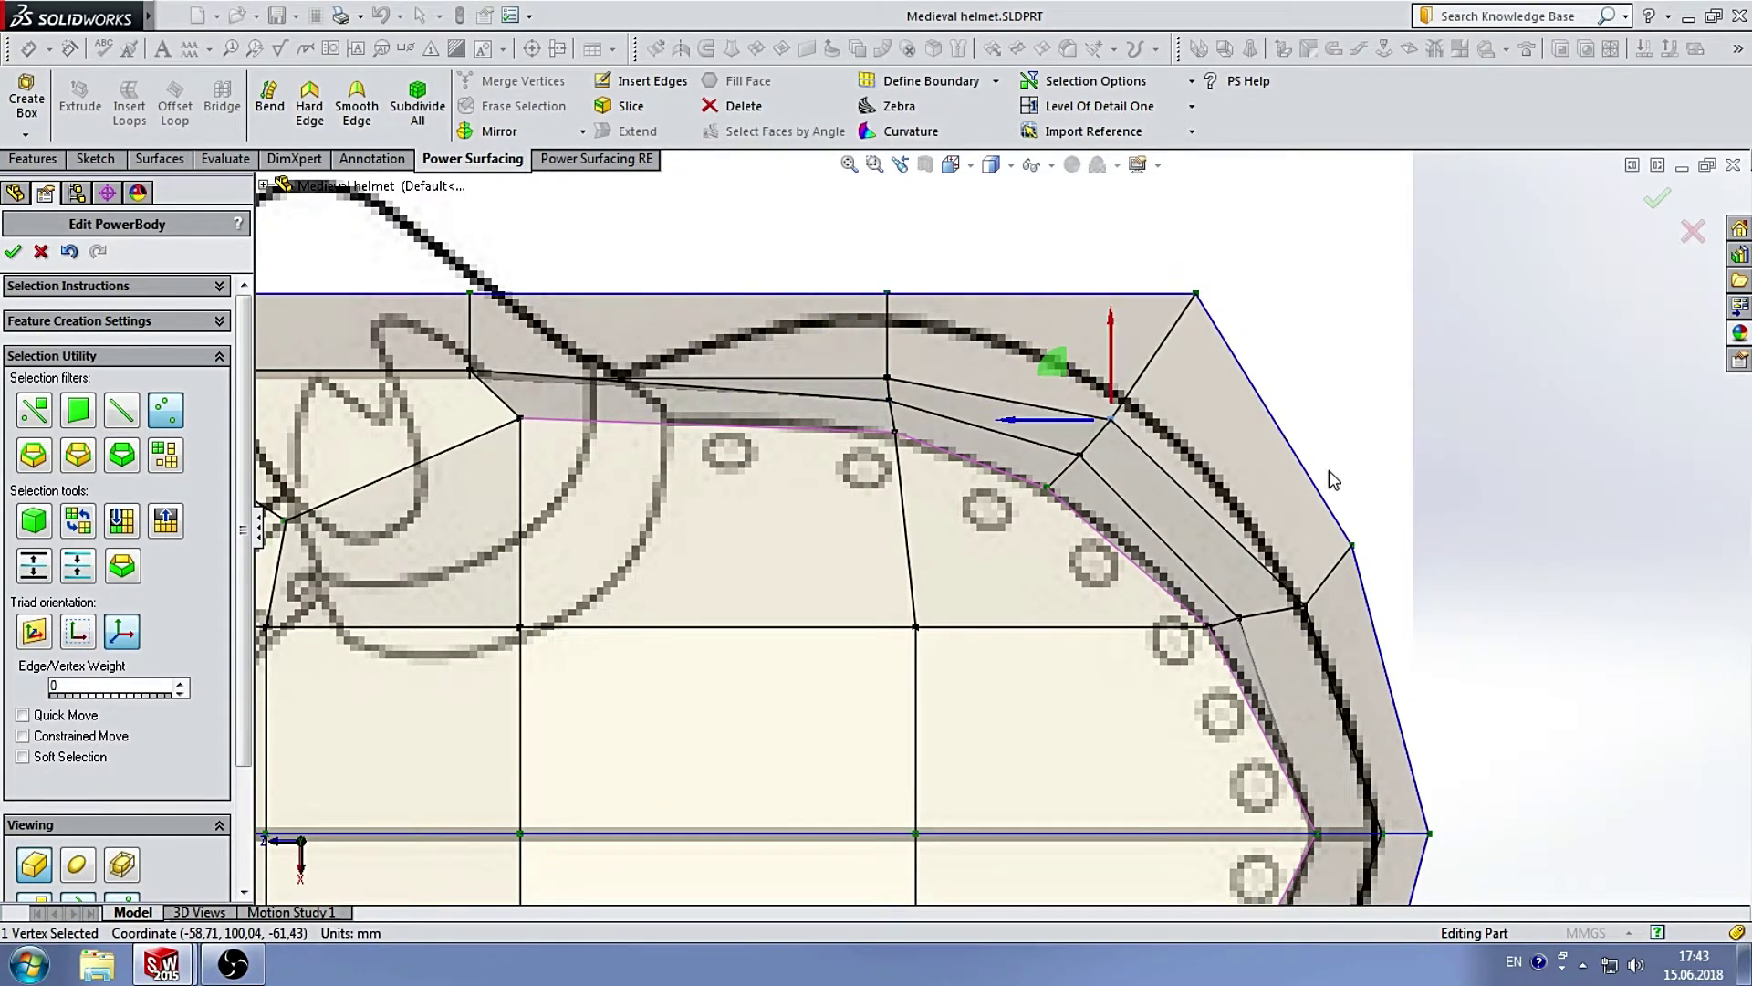
ctrl+middle_drag(1298, 648, 1073, 509)
Slide the front tip vertex about 6.73 mm along the centre line and adjust another rim vertex.
scroll(1068, 594, down, 2)
scroll(1049, 694, down, 2)
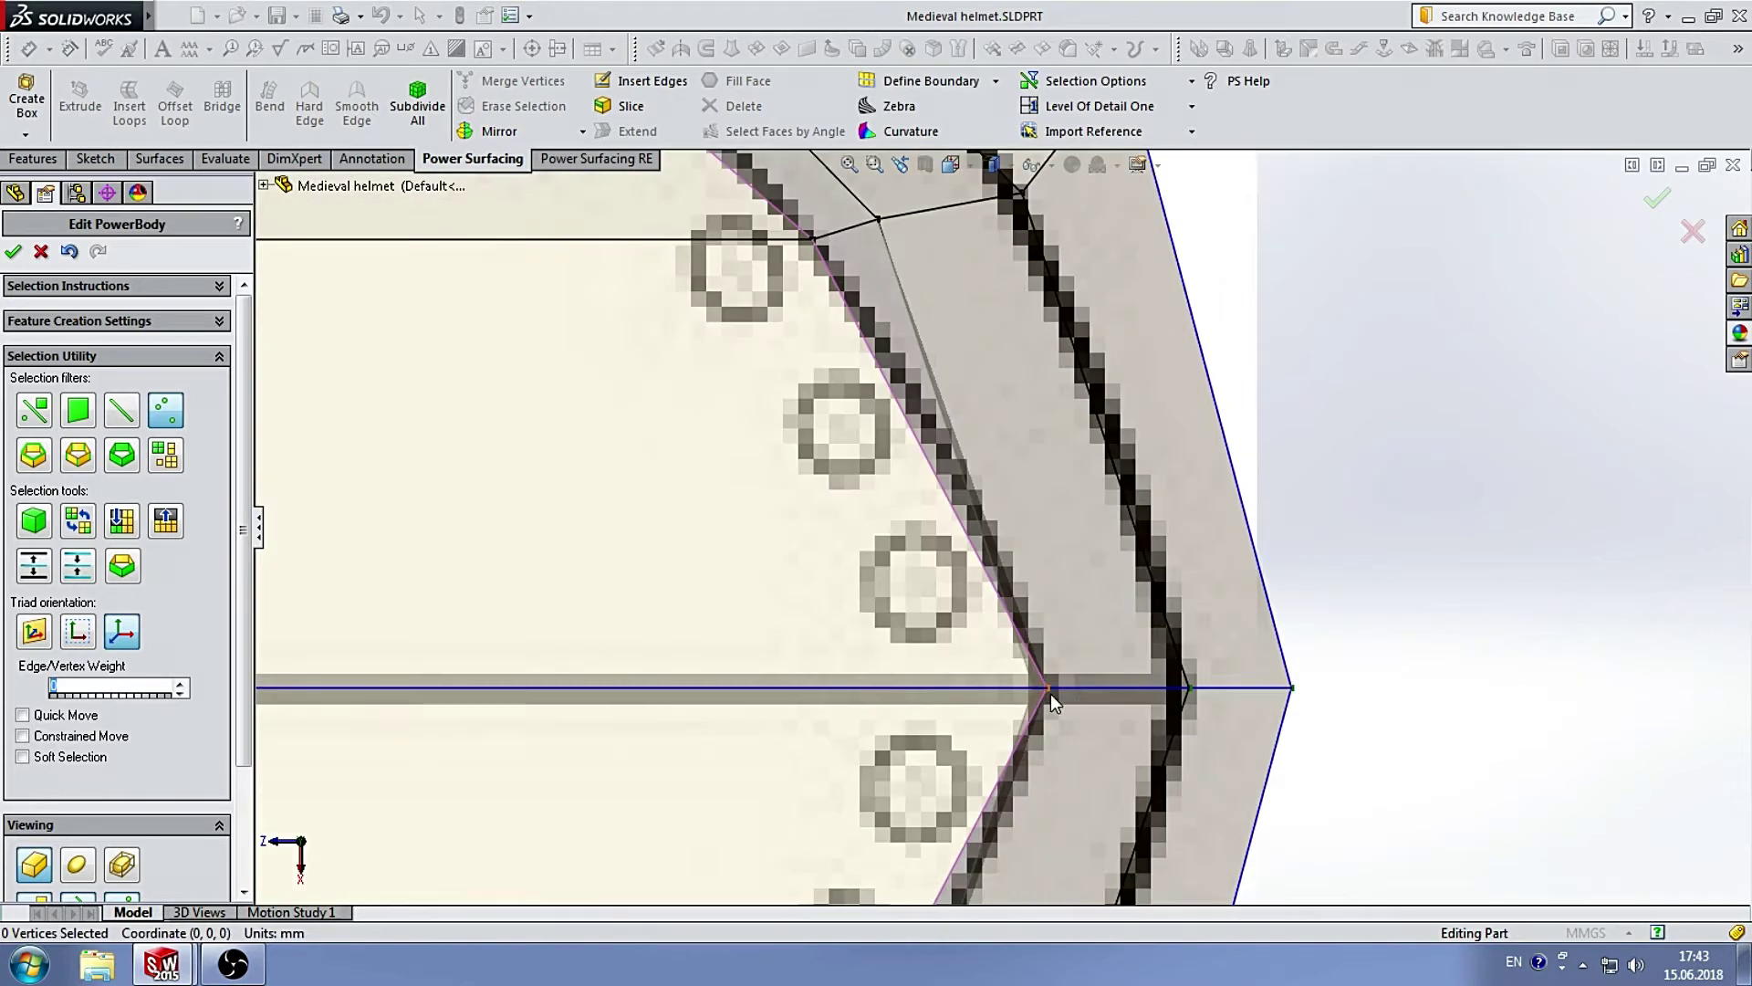
click(1015, 687)
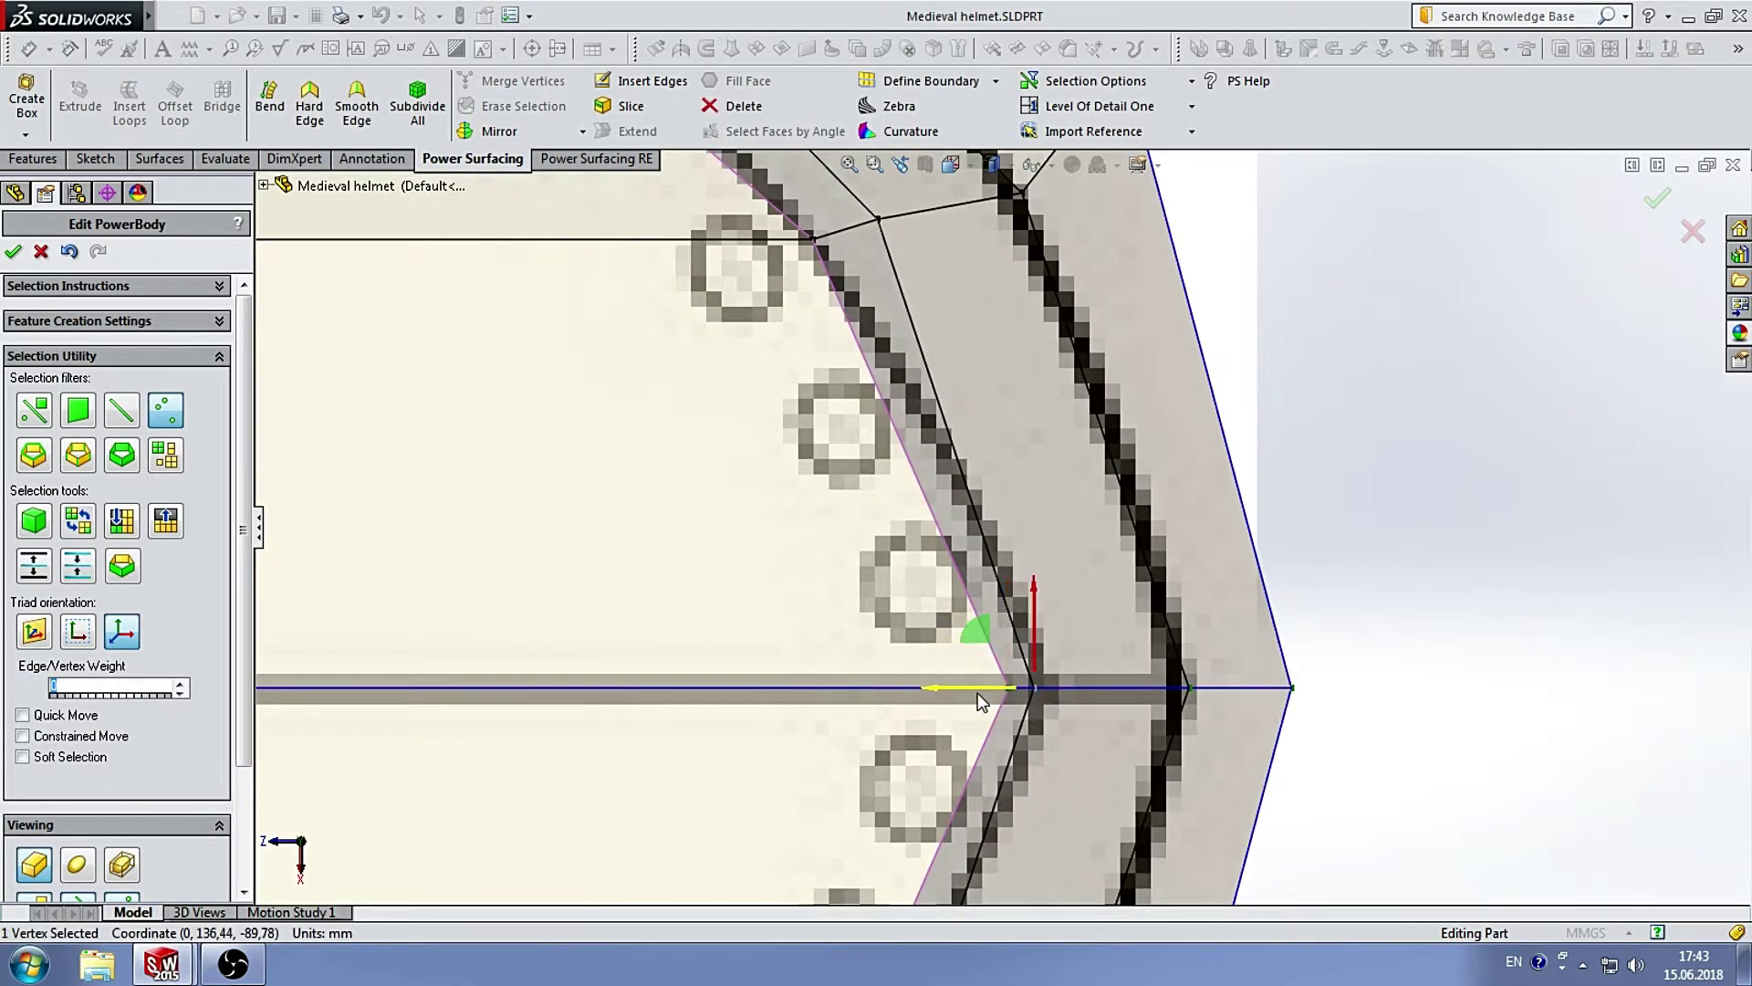
mouse_move(980, 701)
mouse_down()
mouse_move(1043, 694)
mouse_move(951, 689)
mouse_up()
click(1295, 407)
scroll(1002, 349, up, 2)
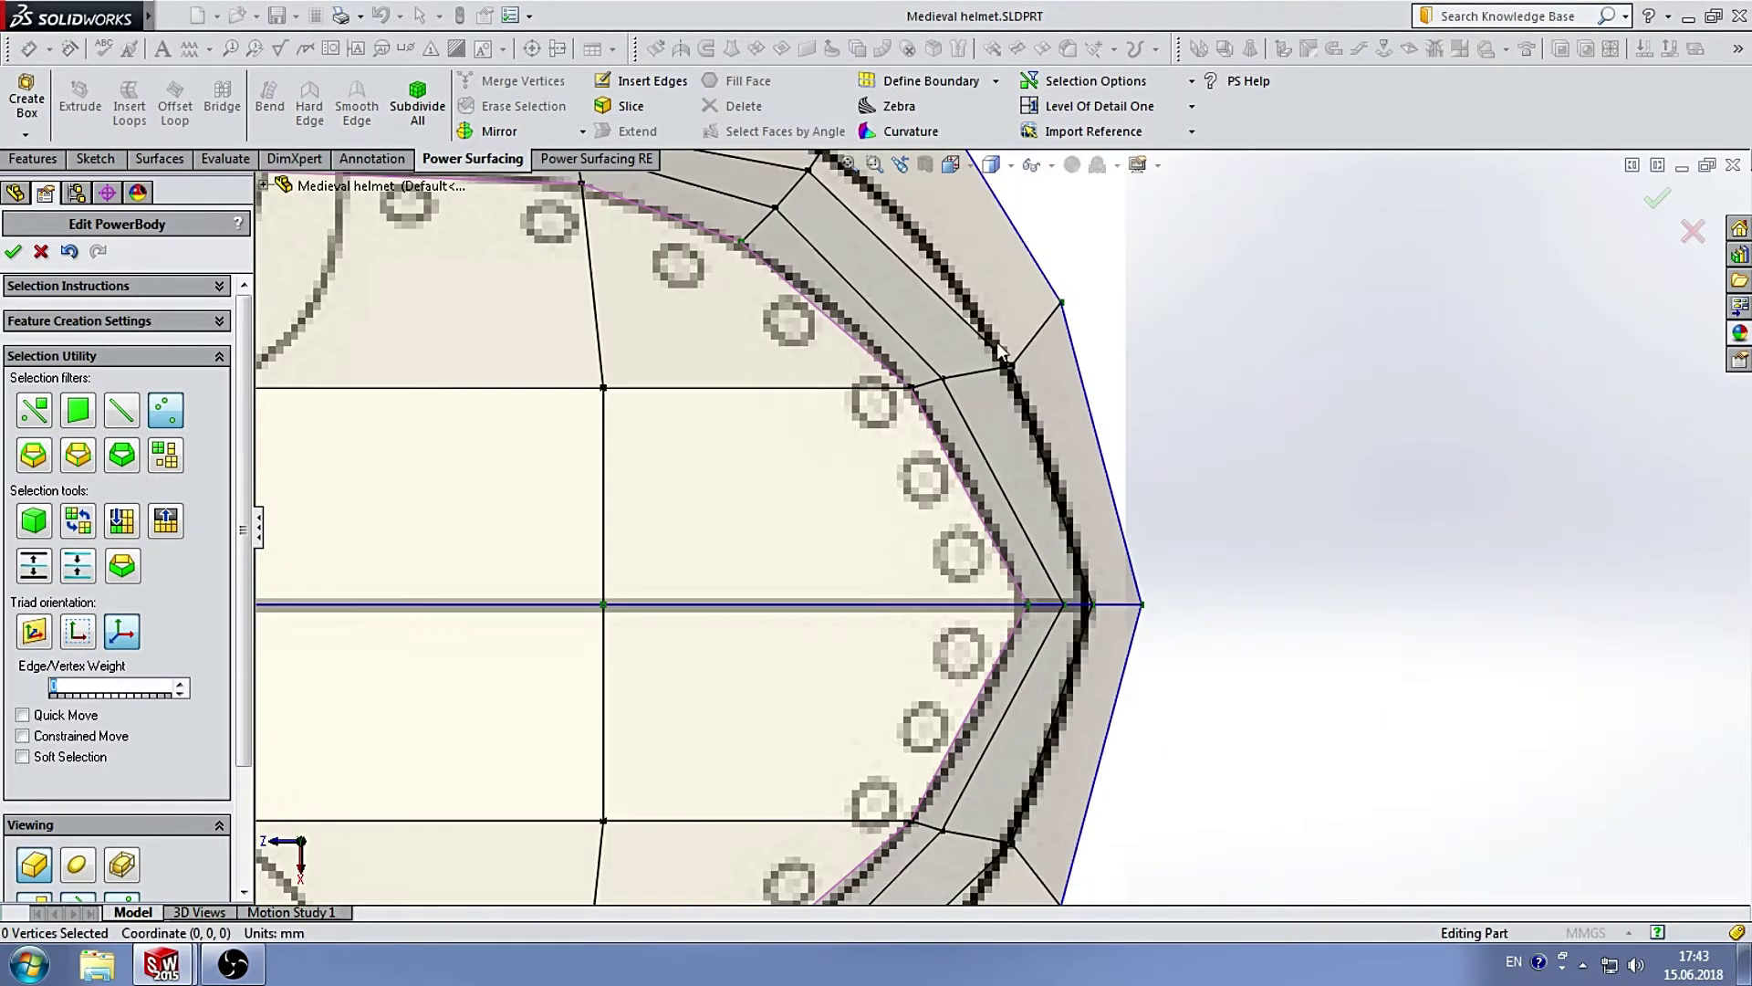
drag(975, 311, 922, 315)
click(1185, 424)
Pull two outer rim corner vertices inward onto the curved outline.
scroll(1186, 424, up, 3)
scroll(945, 349, down, 3)
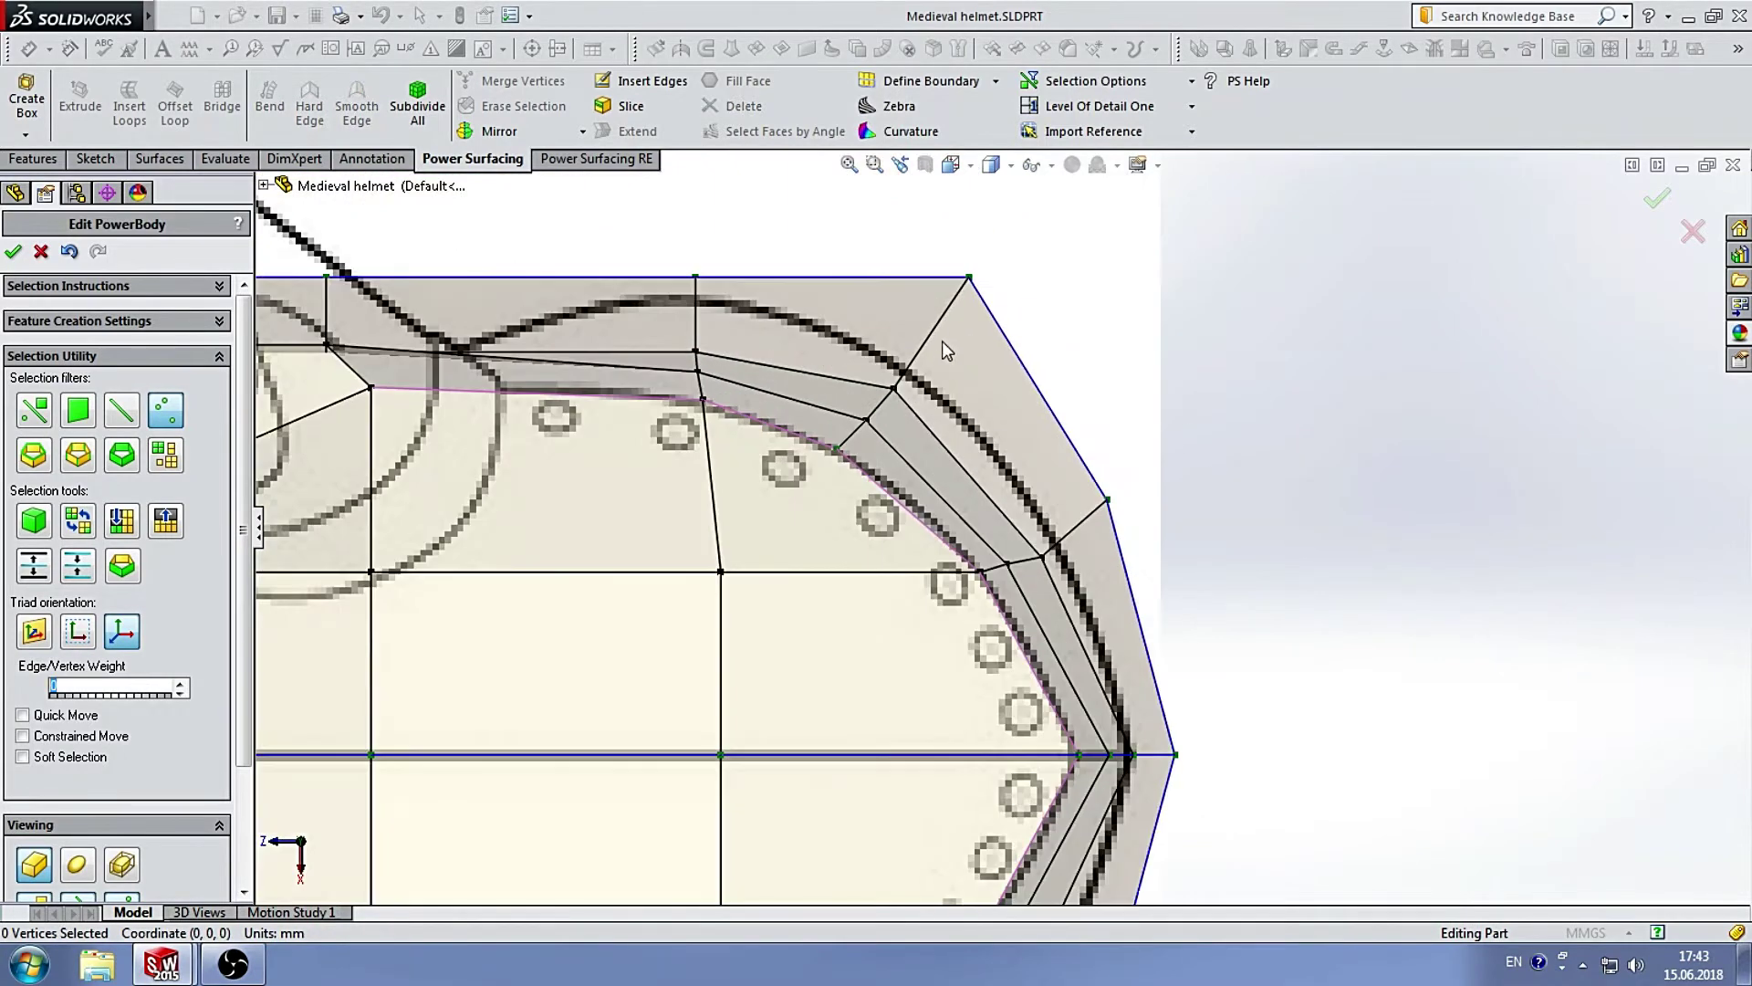
scroll(878, 390, down, 2)
click(890, 429)
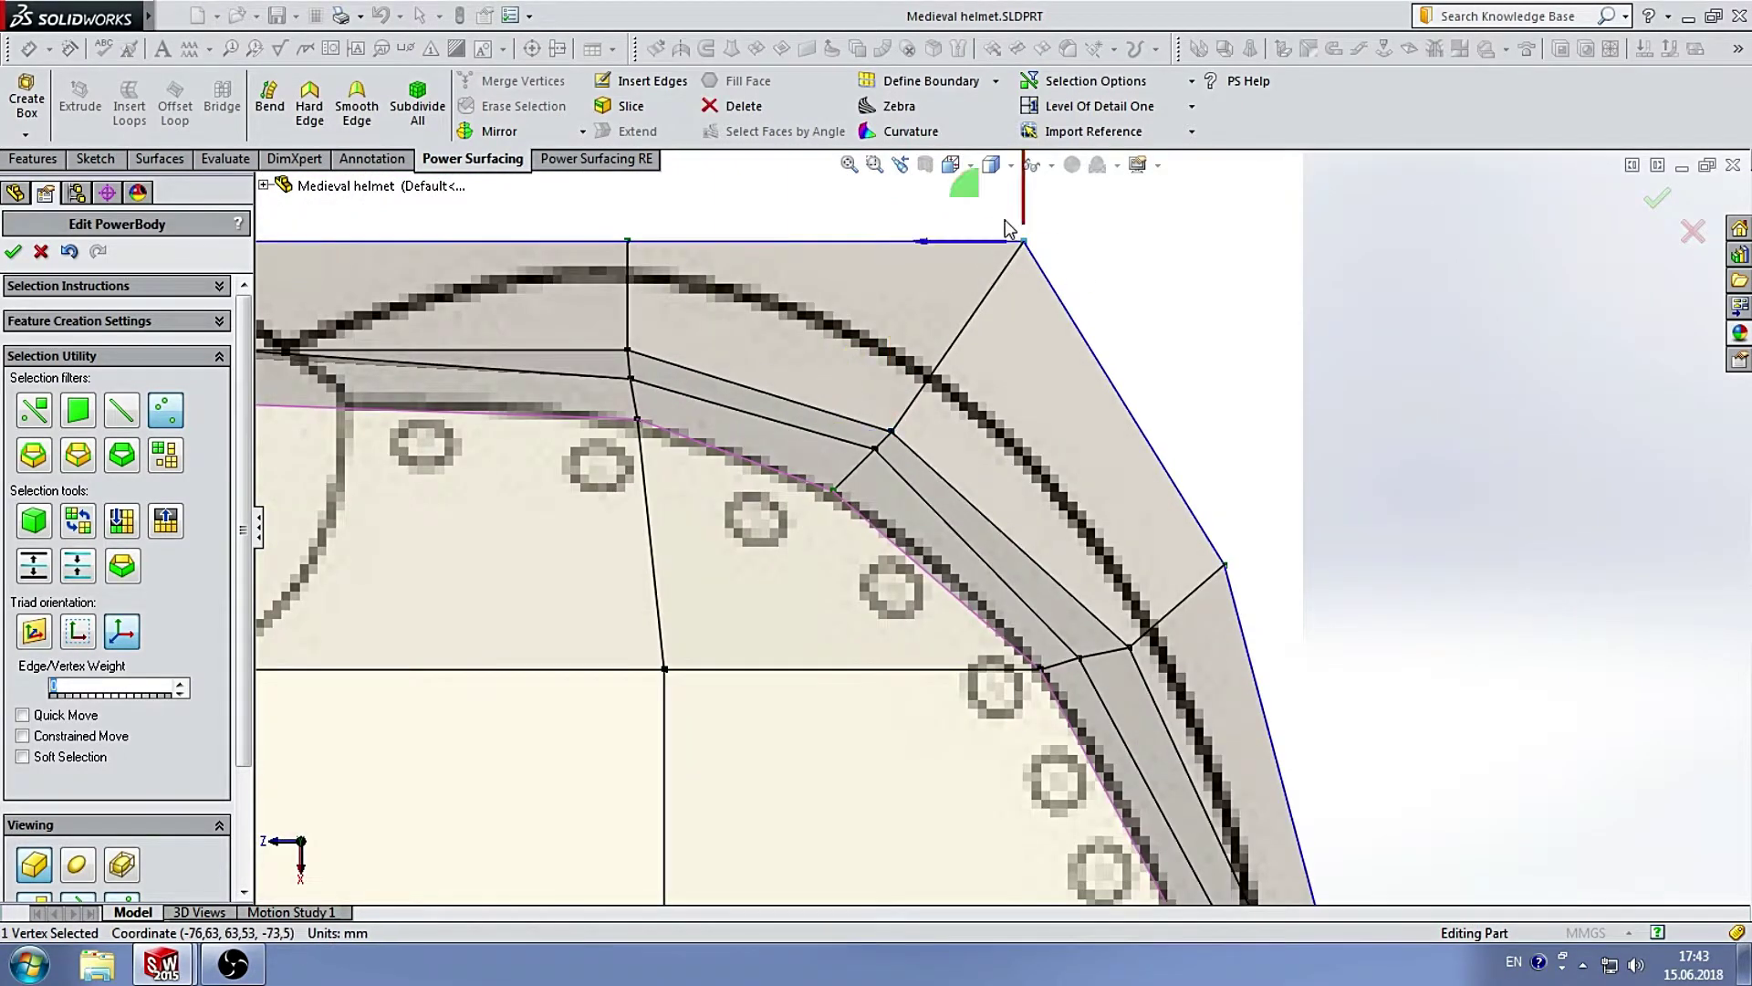
drag(1007, 228, 868, 310)
drag(1125, 524, 1107, 586)
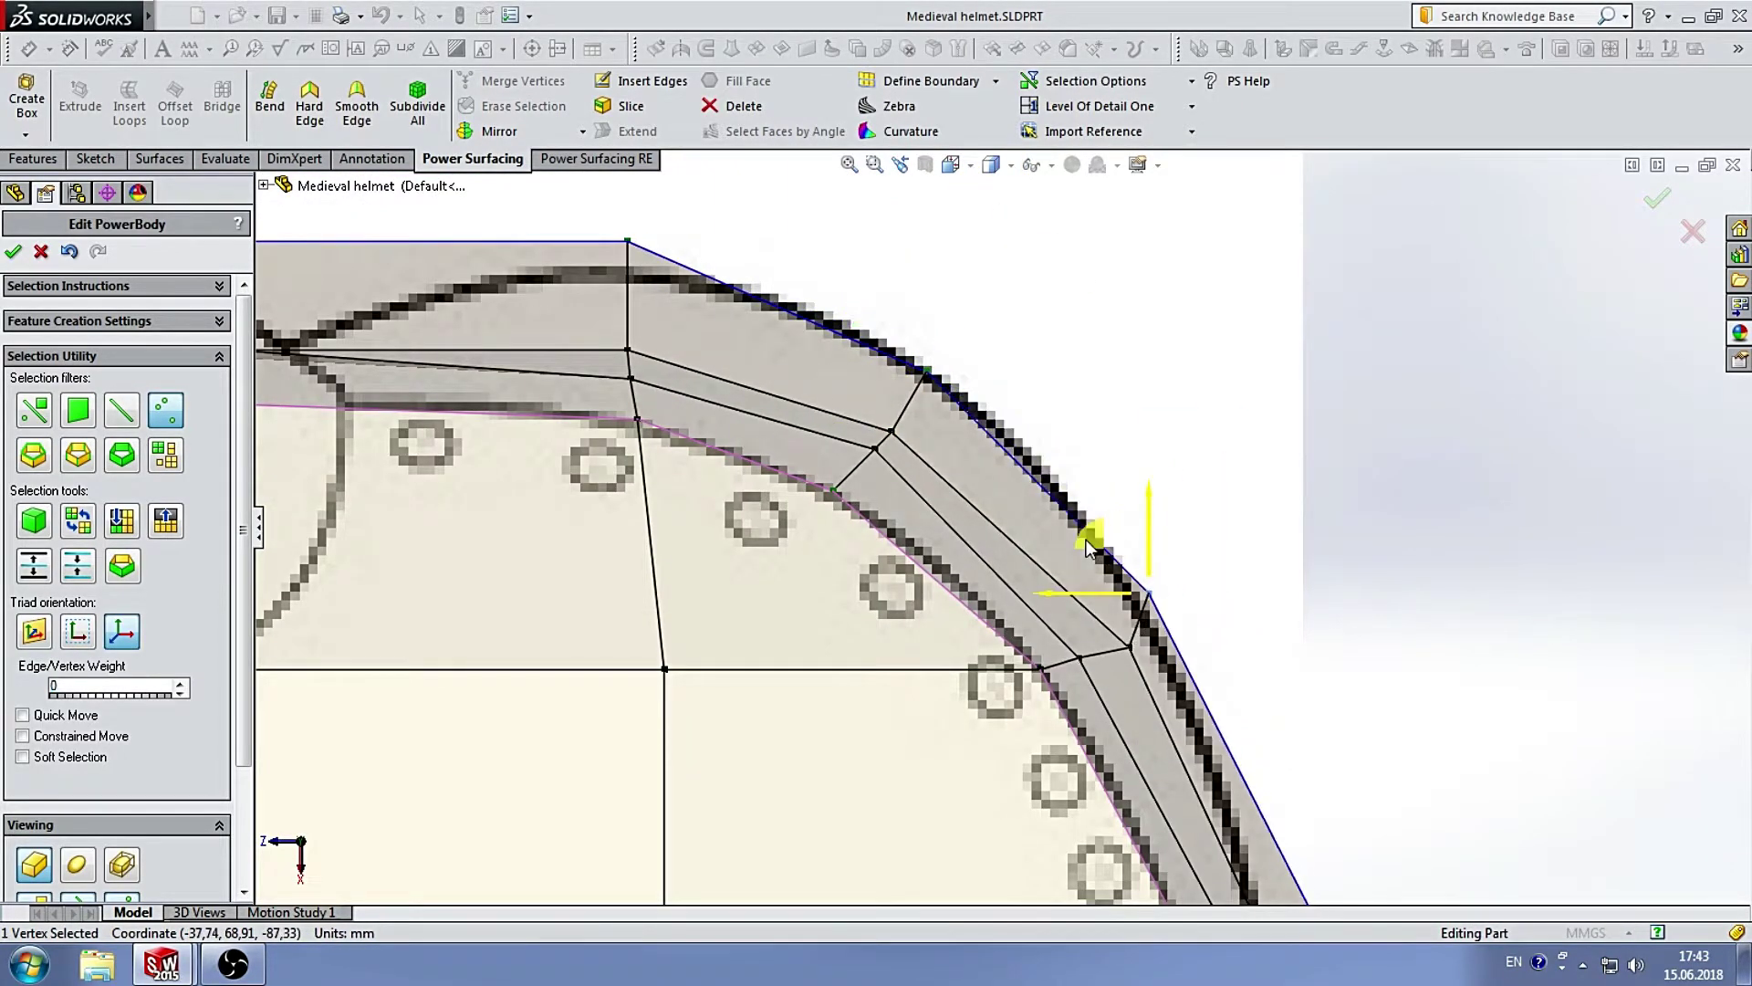
Move the outer front tip vertex left onto the outline.
scroll(1172, 544, up, 2)
scroll(1108, 684, down, 1)
scroll(1055, 648, down, 3)
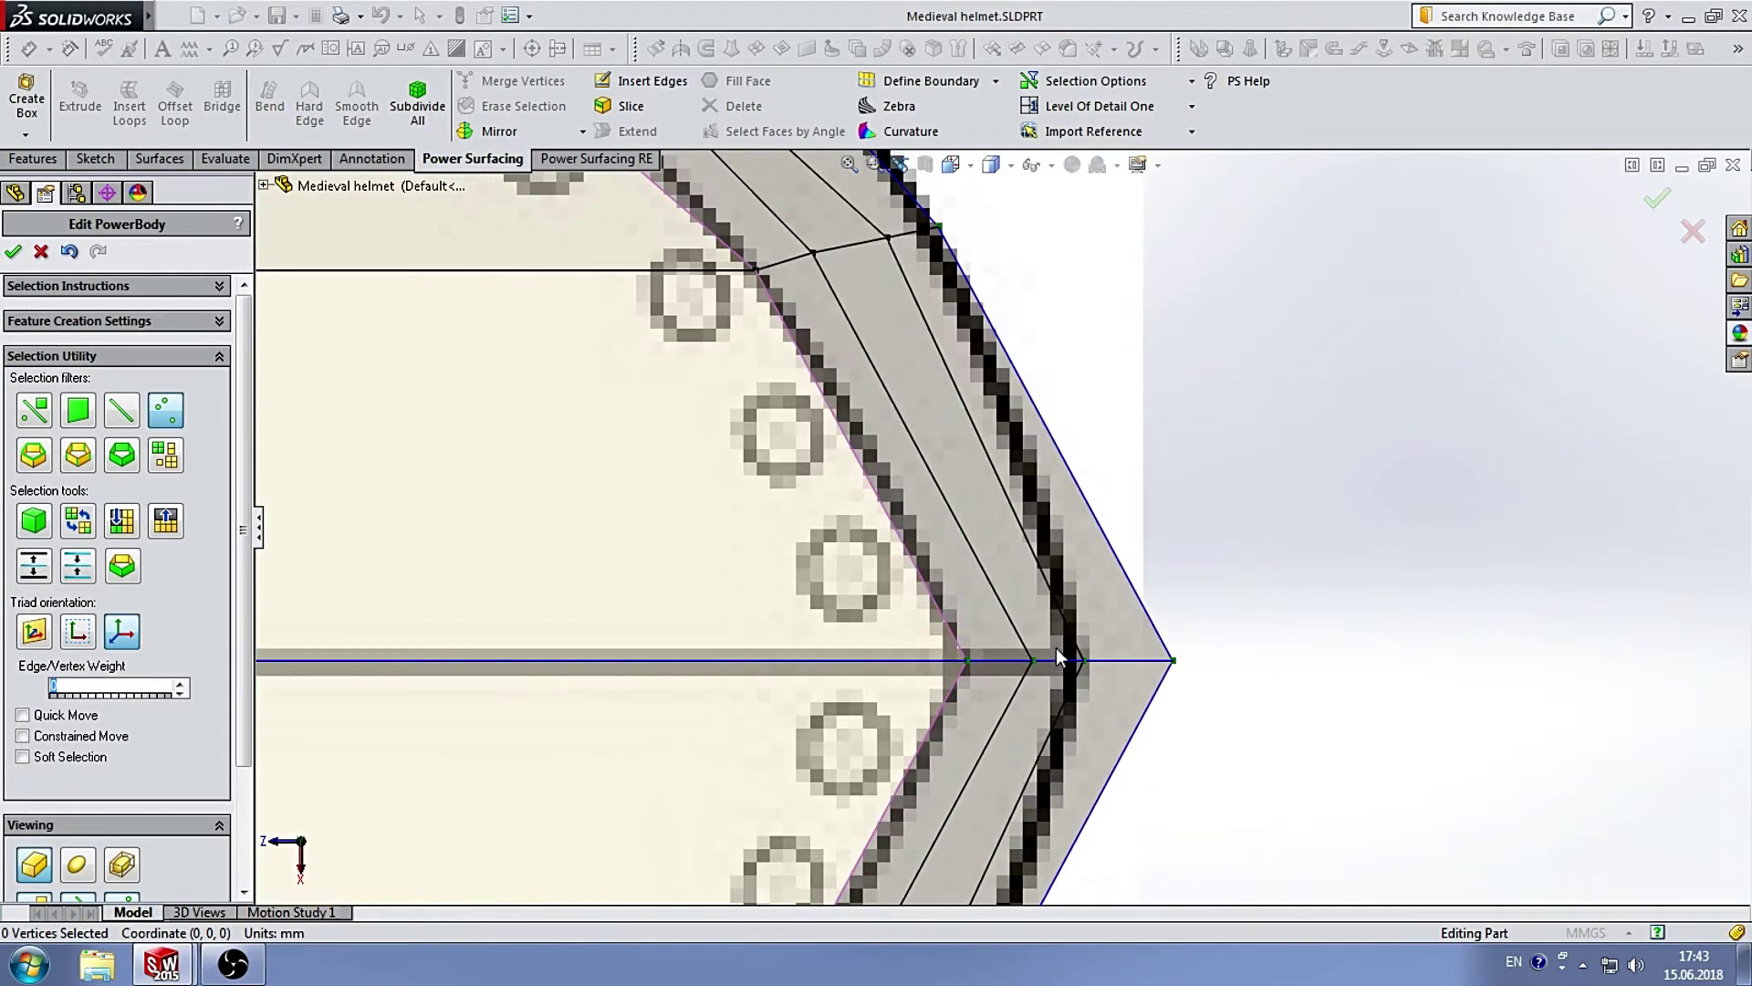
drag(1054, 671, 1044, 660)
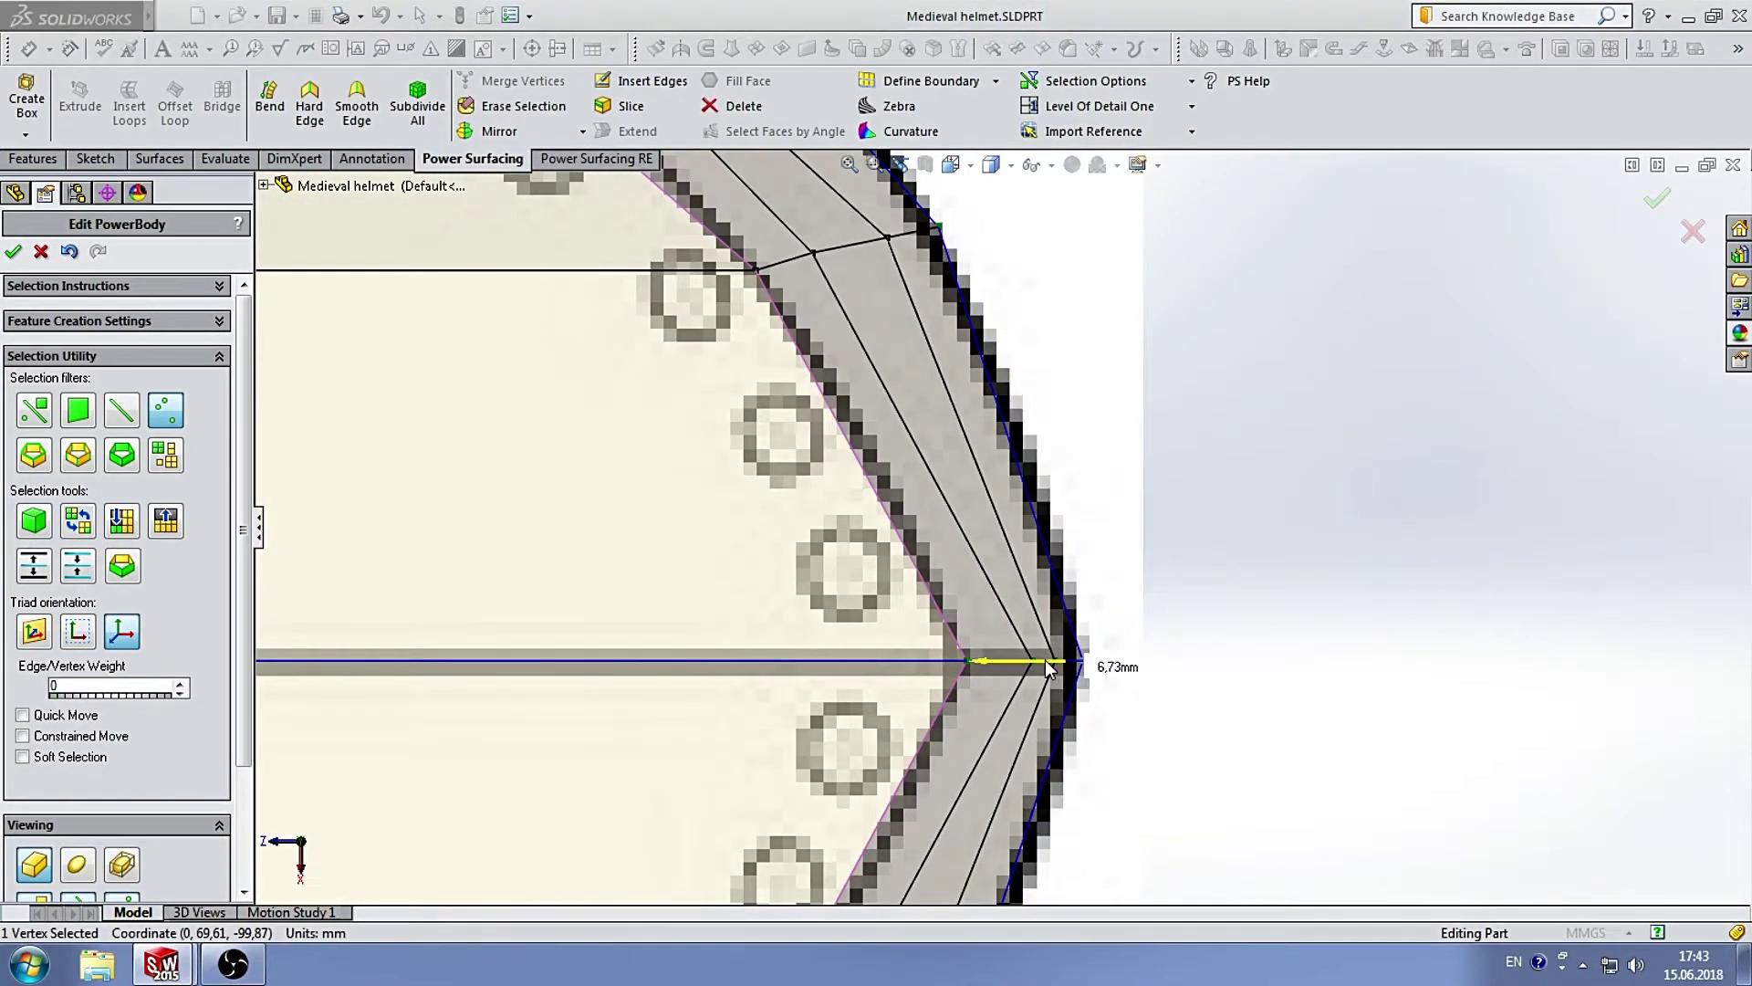
click(1335, 509)
scroll(824, 409, up, 3)
scroll(725, 255, down, 3)
Select vertices along the helmet's upper edge, rim and front centre line.
click(781, 333)
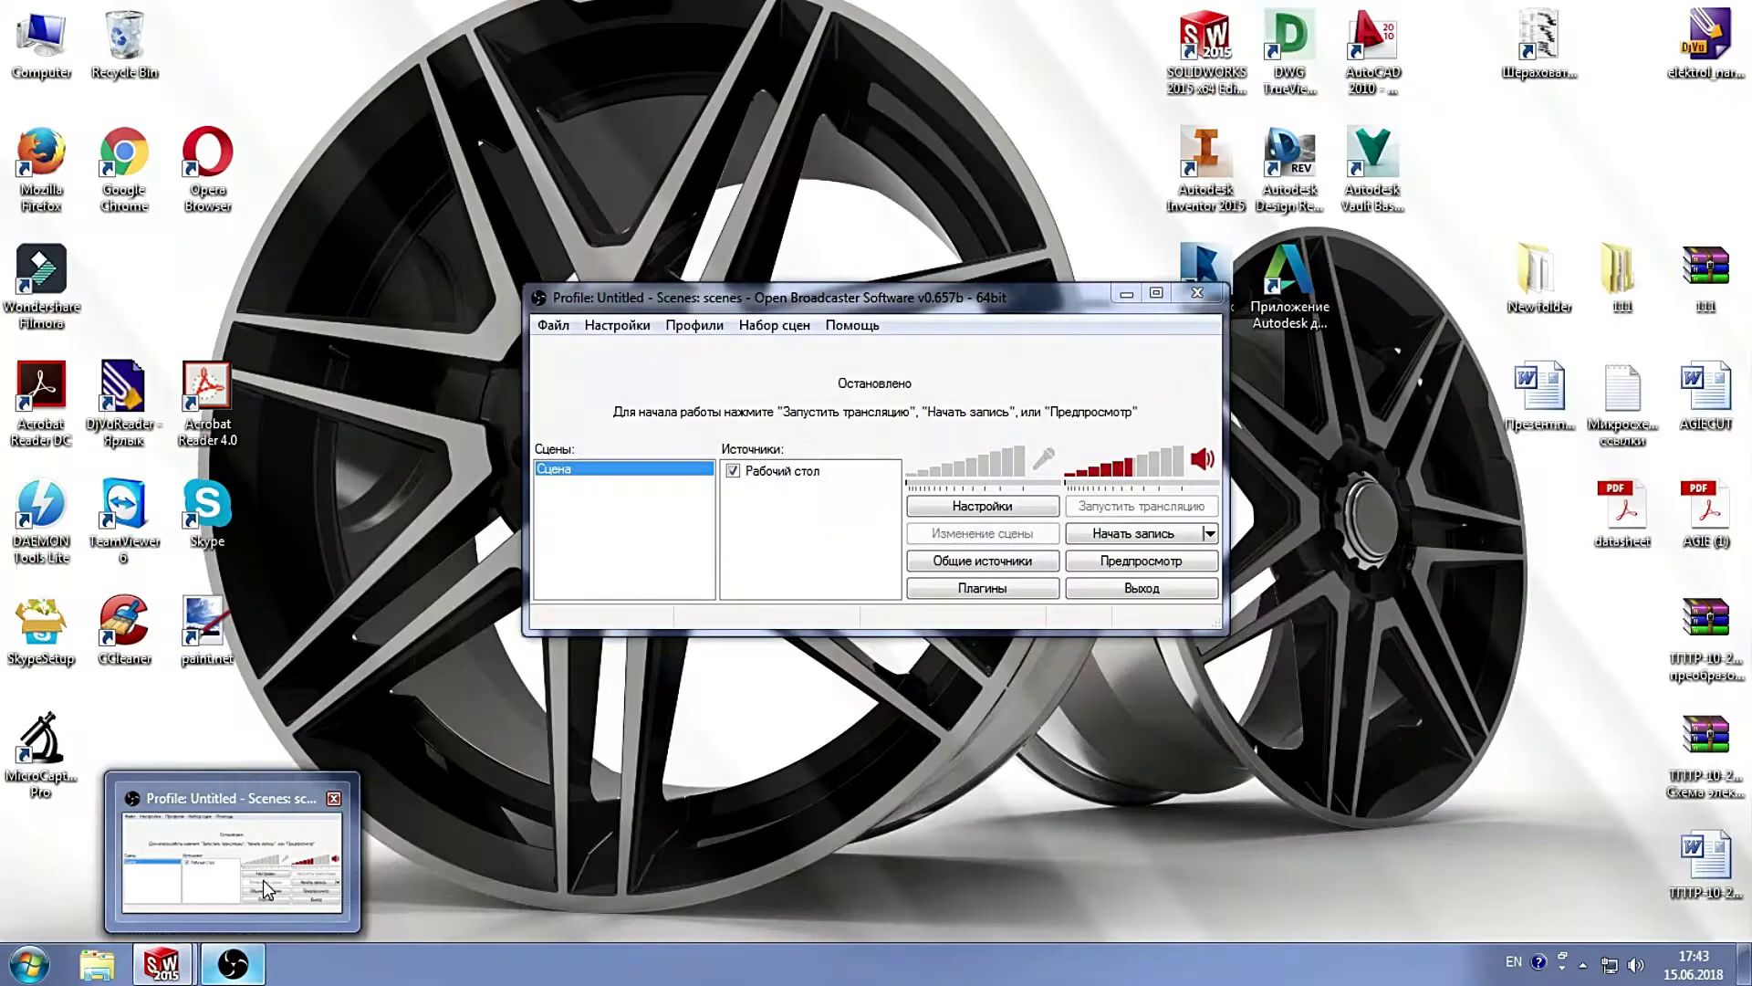
click(262, 879)
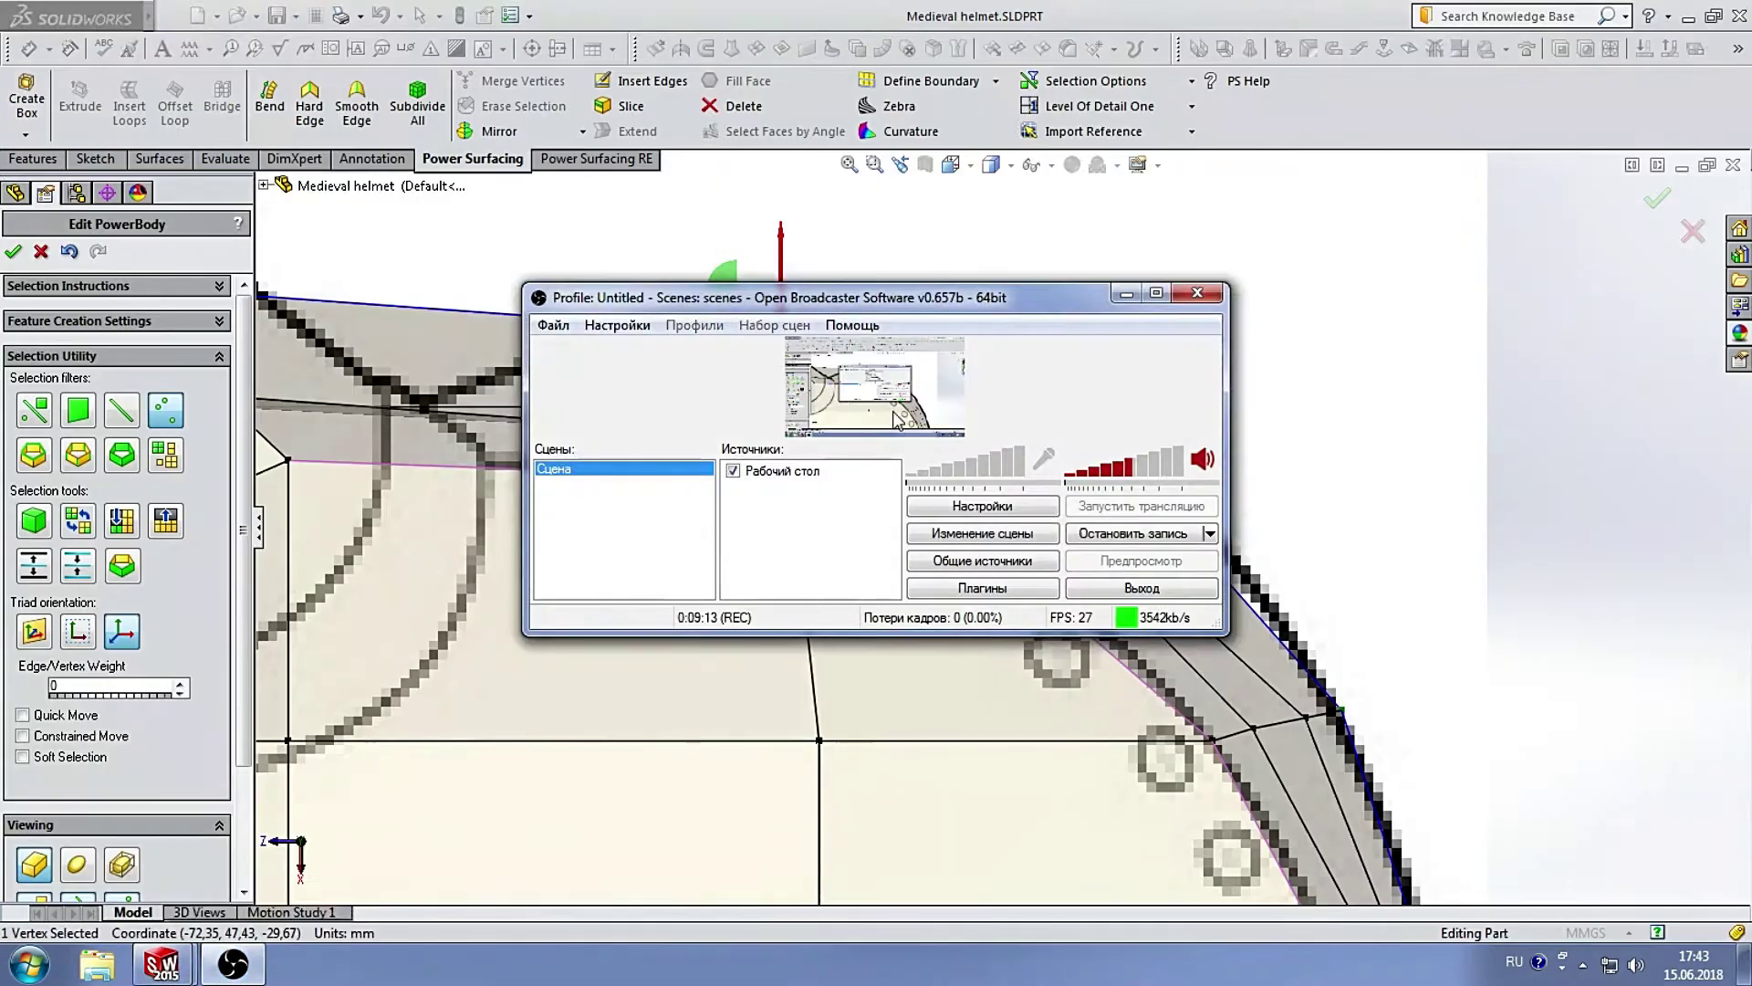
click(1118, 307)
scroll(1008, 551, up, 3)
scroll(1007, 550, up, 2)
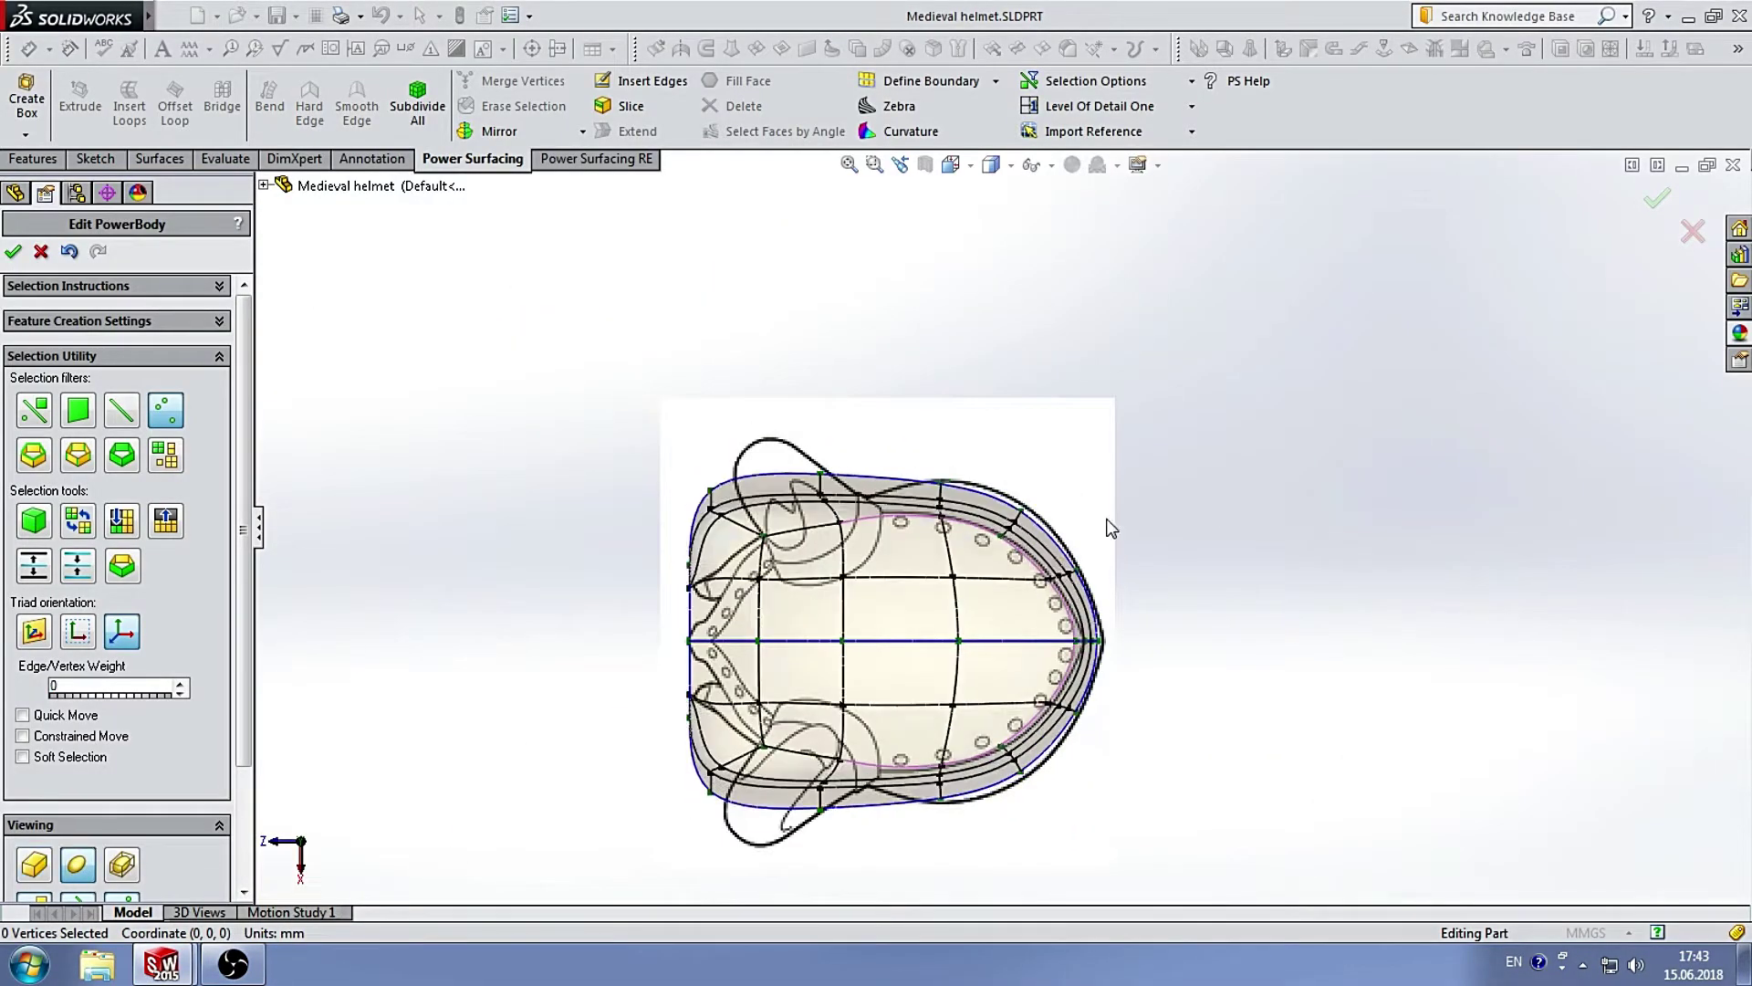
scroll(1029, 498, down, 4)
scroll(1030, 498, up, 1)
scroll(1028, 468, down, 3)
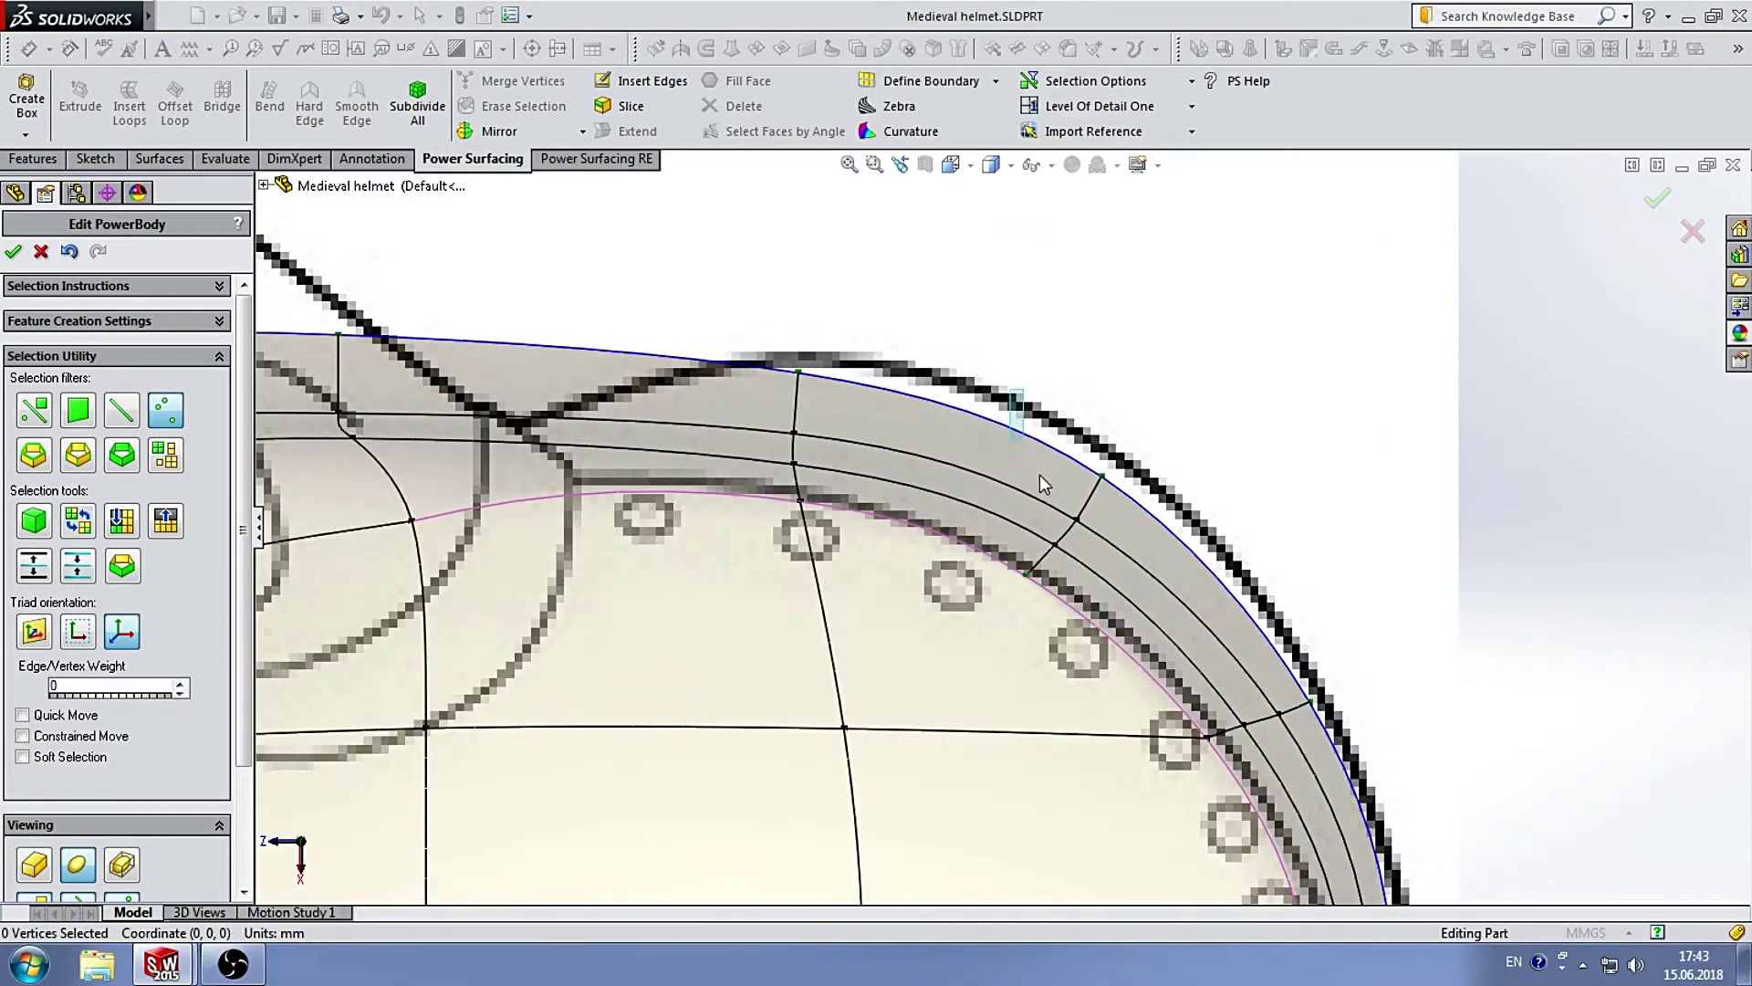
click(1041, 484)
scroll(1220, 685, up, 3)
scroll(1088, 623, down, 4)
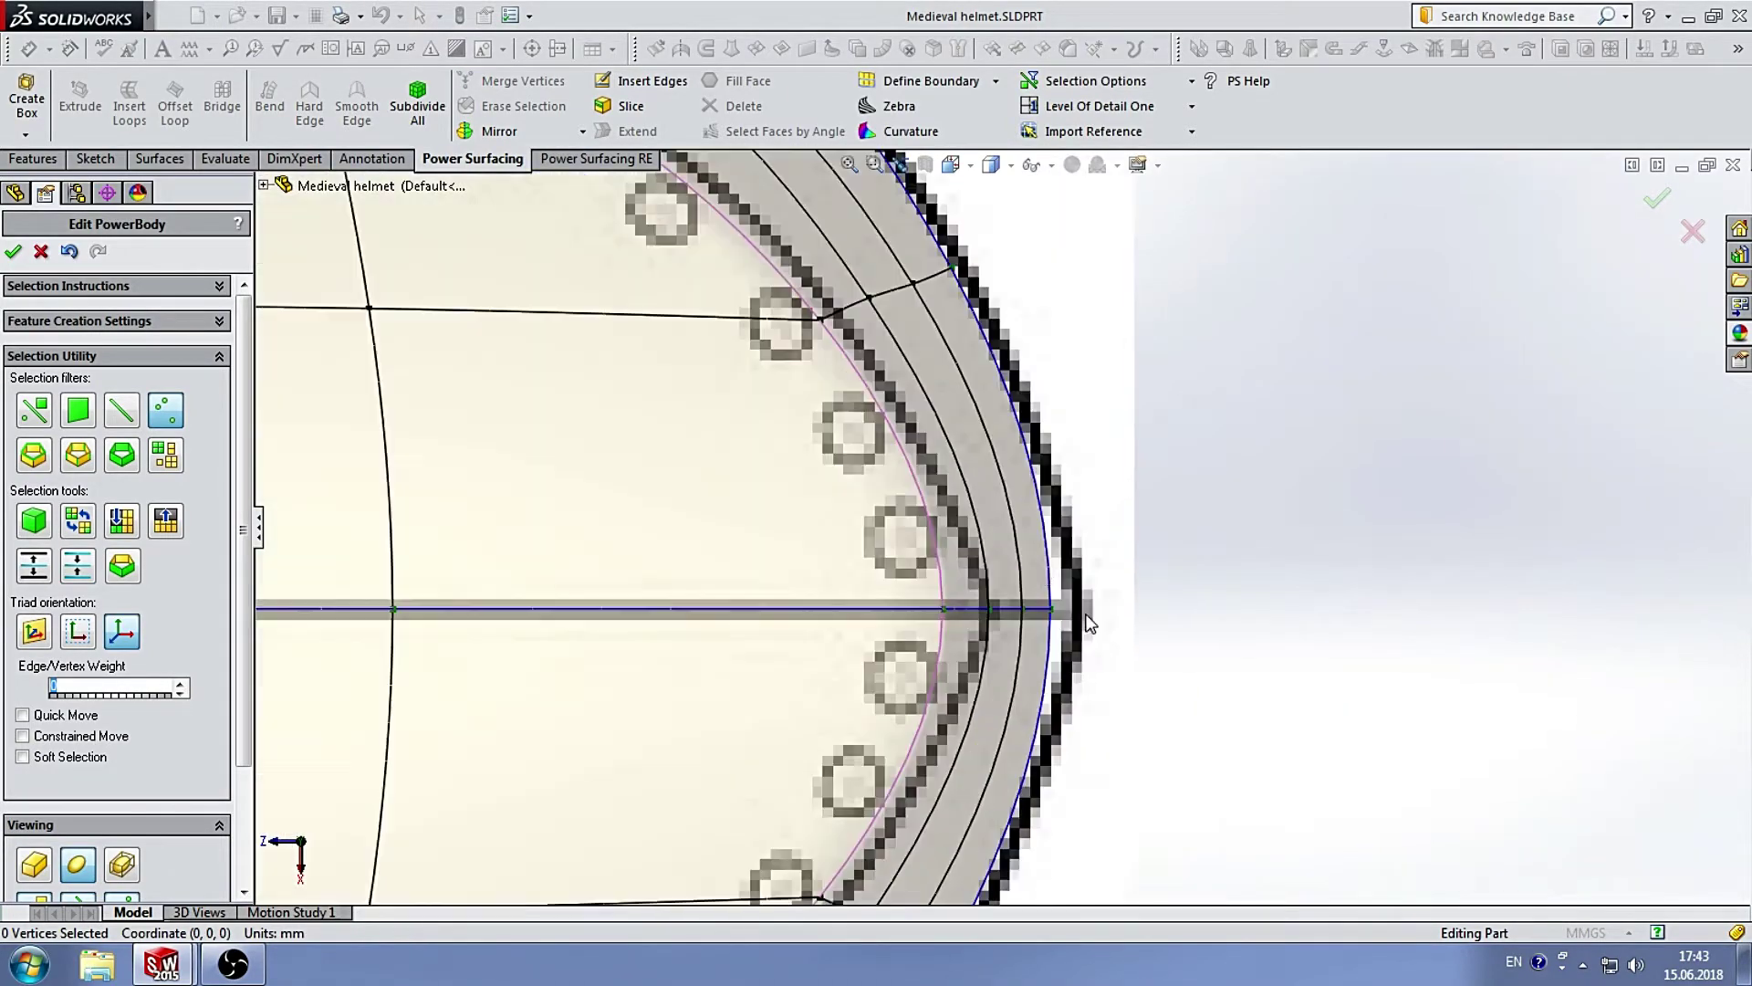
click(1008, 564)
scroll(1141, 497, up, 3)
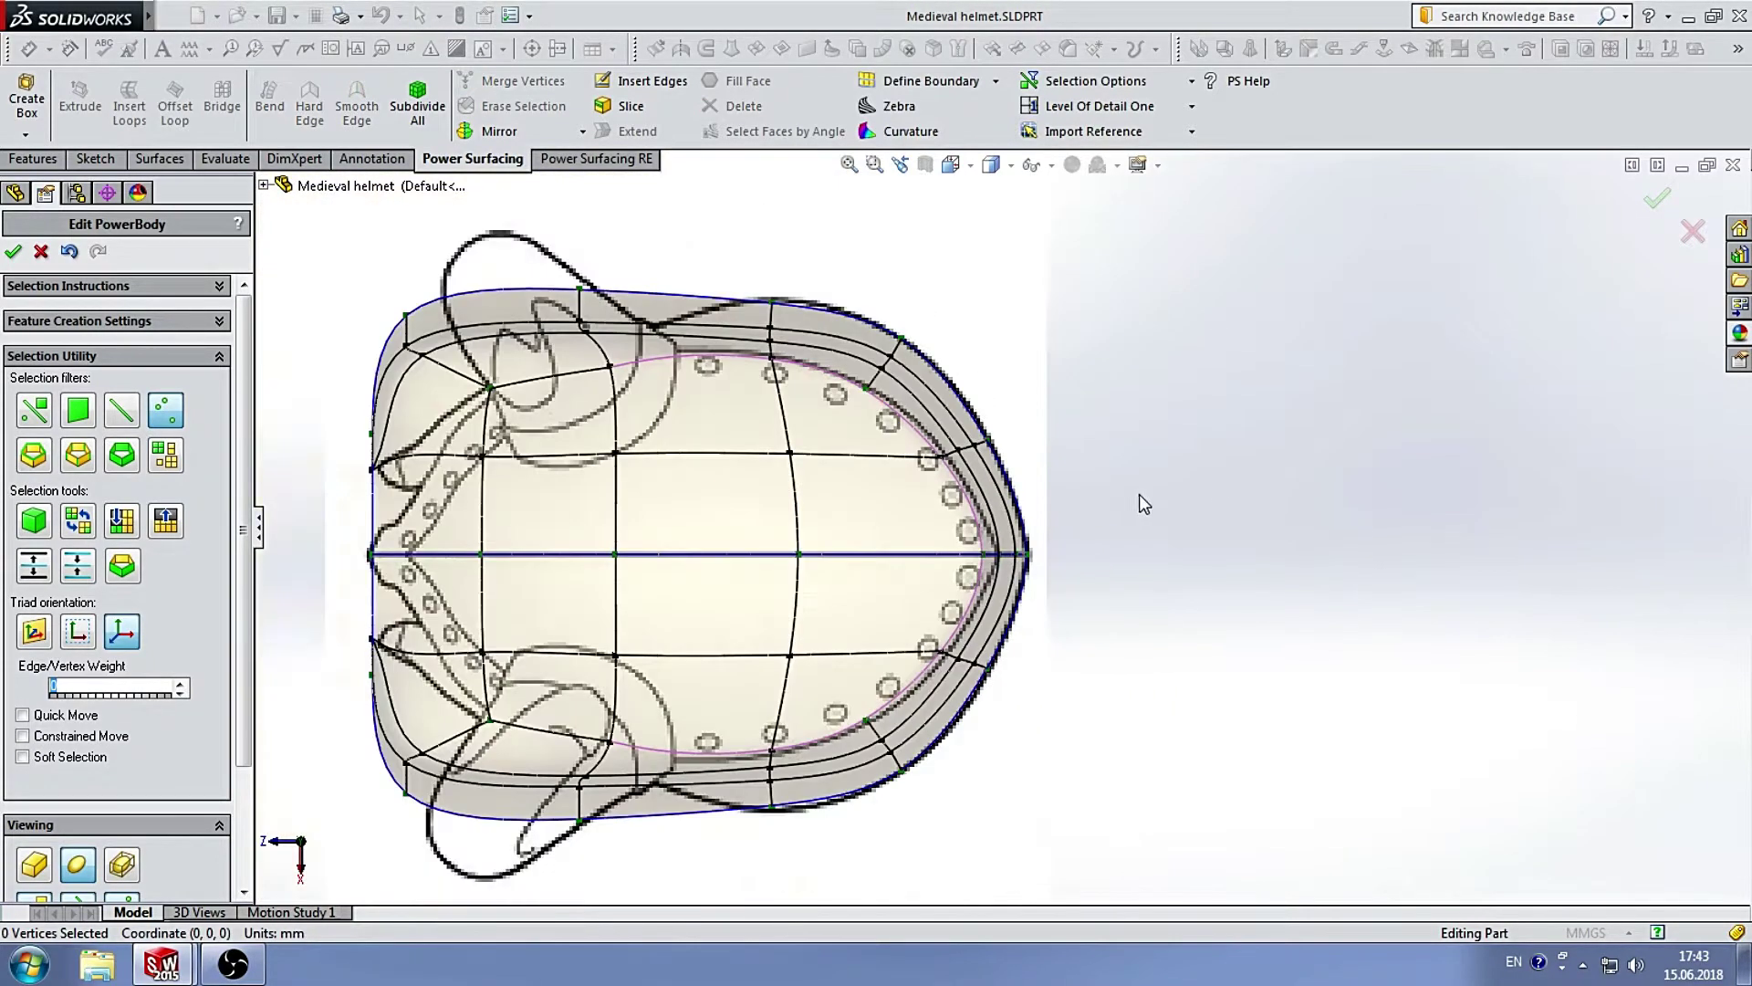
scroll(972, 515, down, 4)
click(966, 496)
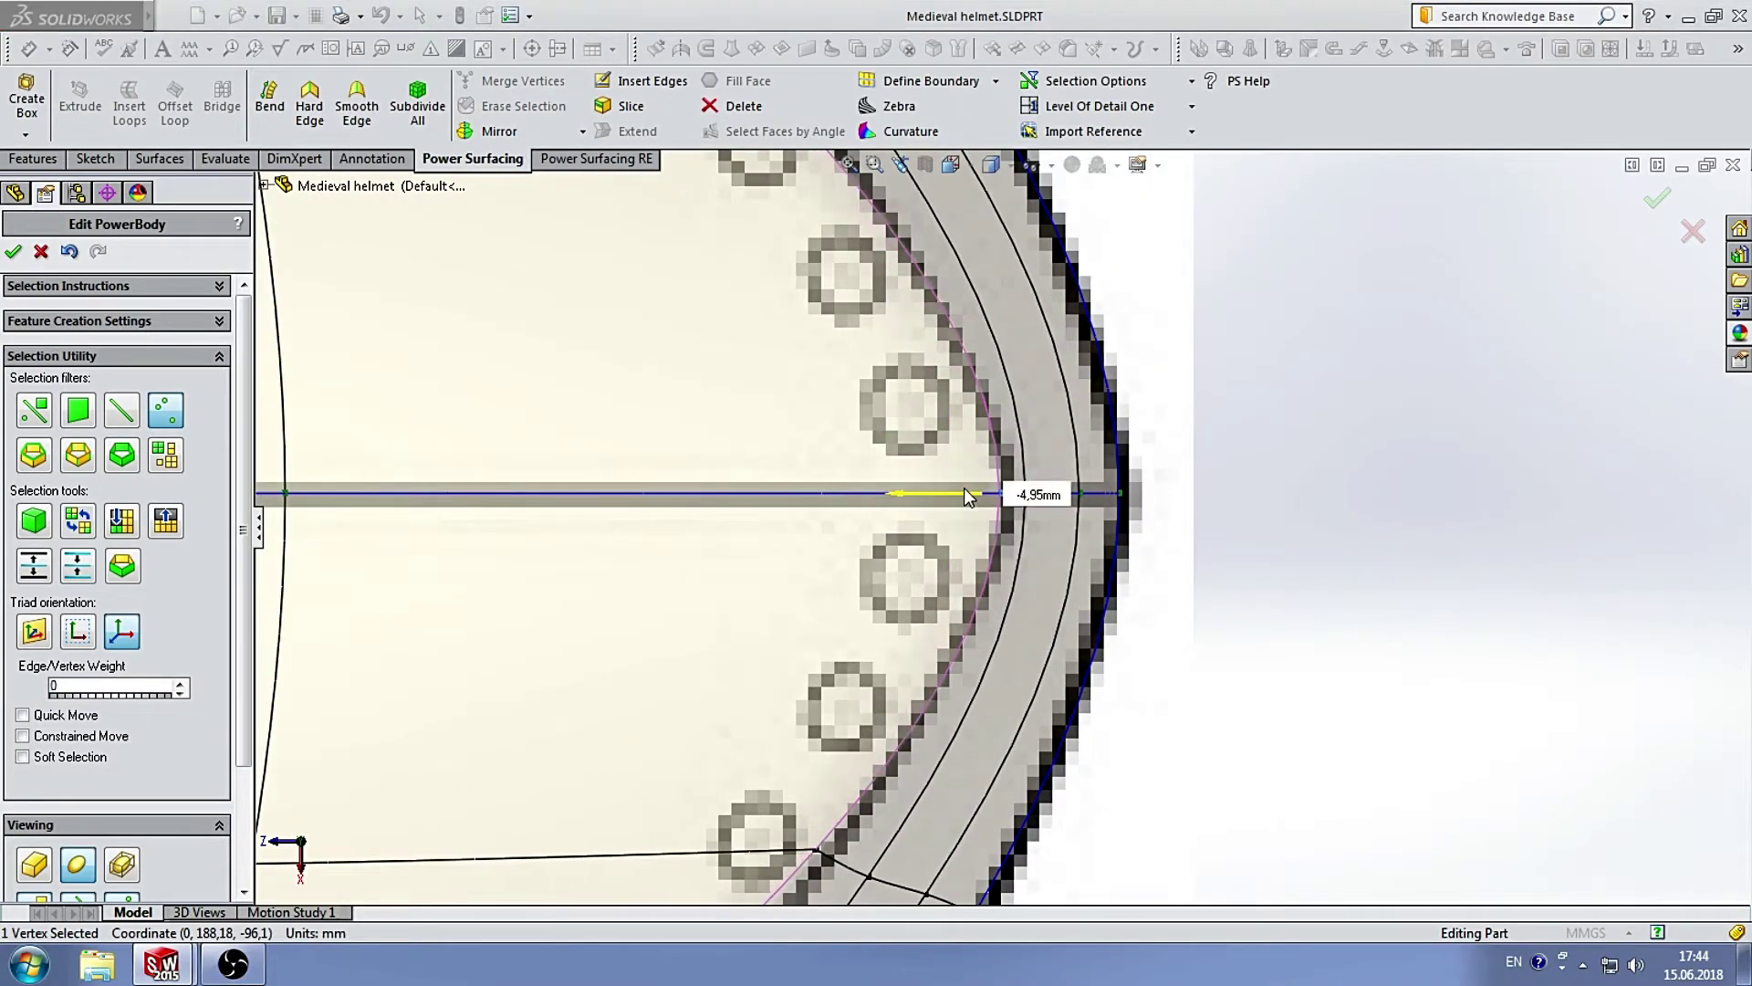
scroll(964, 487, up, 2)
scroll(1263, 377, up, 3)
Orbit the helmet into a tilted 3D view, then return it to the front view.
mouse_move(978, 606)
middle_down()
mouse_move(1099, 338)
mouse_move(892, 282)
mouse_move(1005, 305)
mouse_move(958, 311)
mouse_move(977, 340)
mouse_move(1023, 333)
middle_up()
scroll(1022, 332, up, 5)
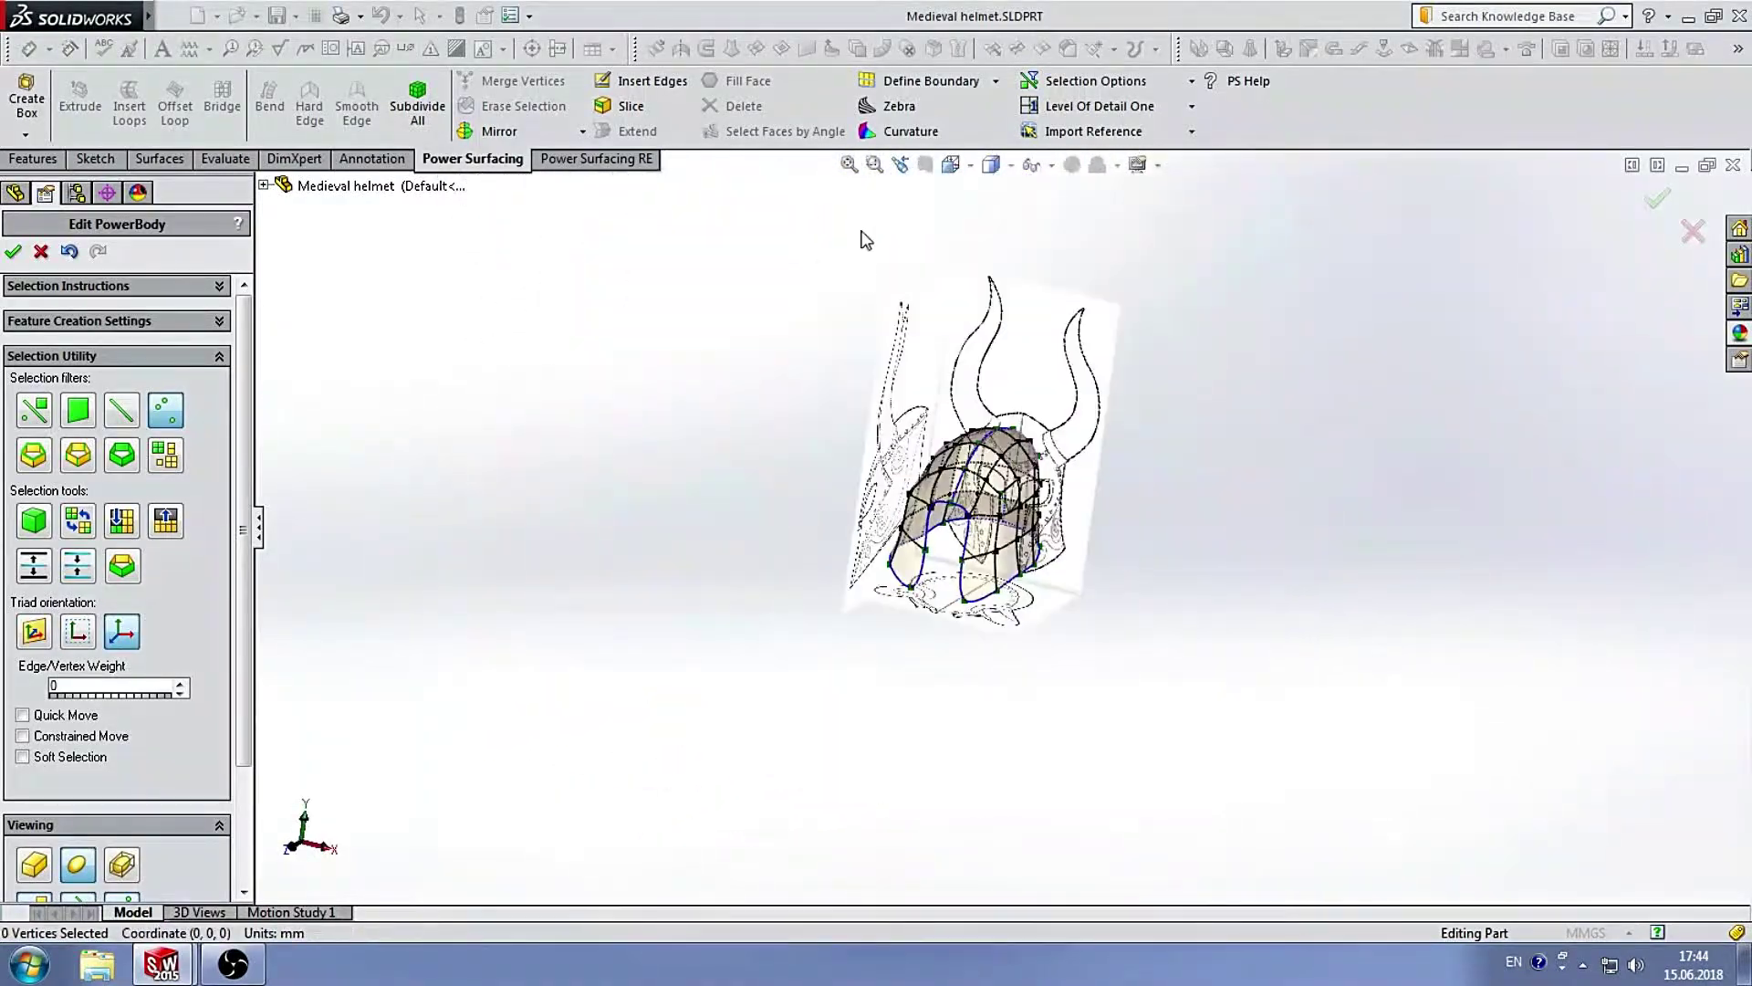
click(973, 162)
click(1017, 507)
scroll(1016, 507, down, 3)
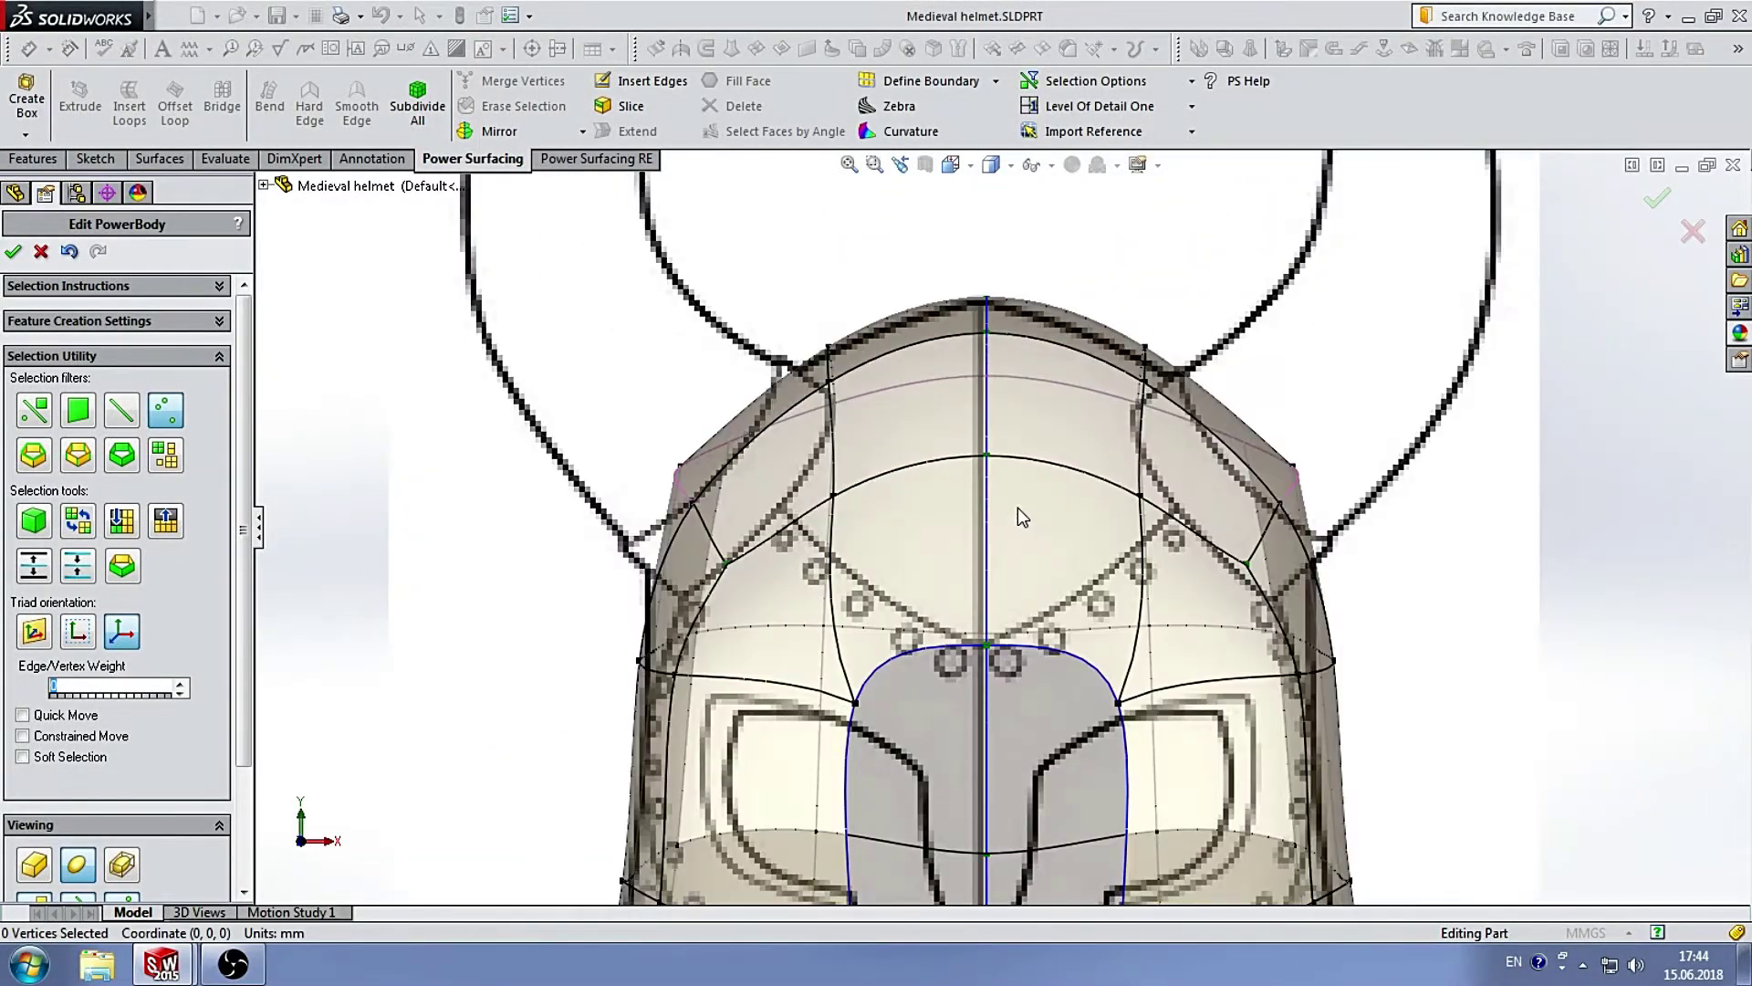
scroll(1039, 571, down, 2)
scroll(1111, 583, down, 2)
scroll(1111, 595, up, 3)
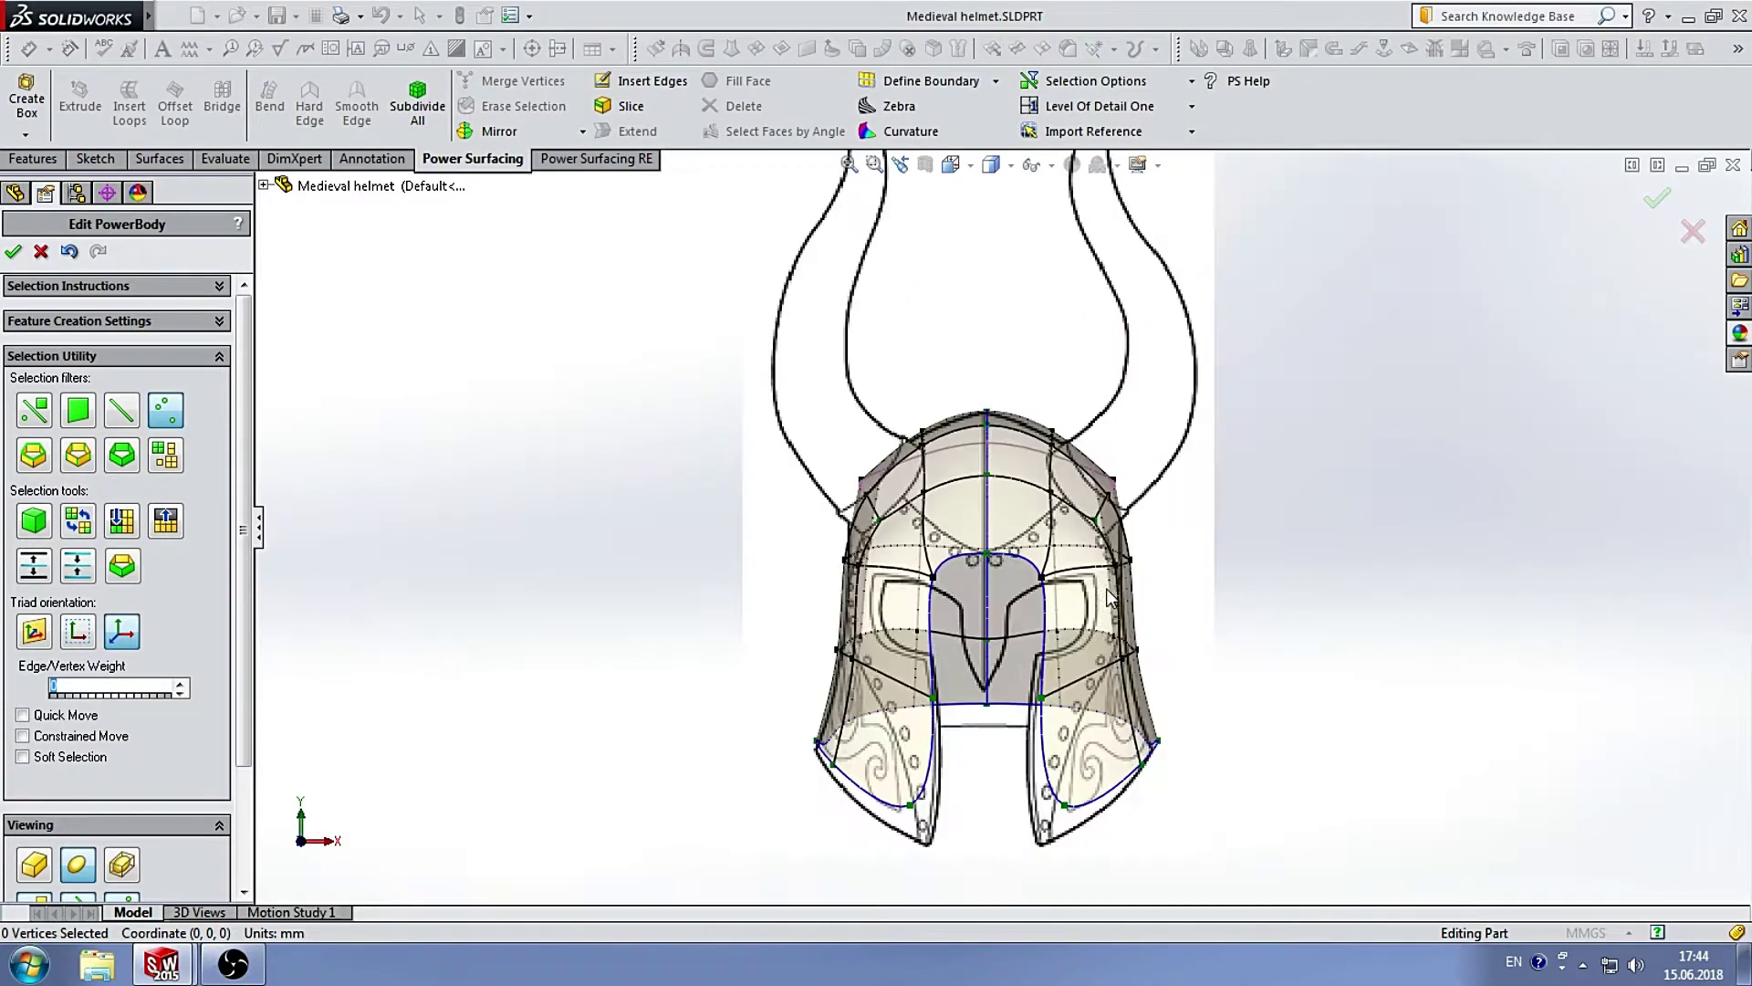
scroll(1002, 666, down, 2)
Show the helmet as its faceted cage and pick a cage vertex.
click(24, 869)
scroll(975, 617, up, 3)
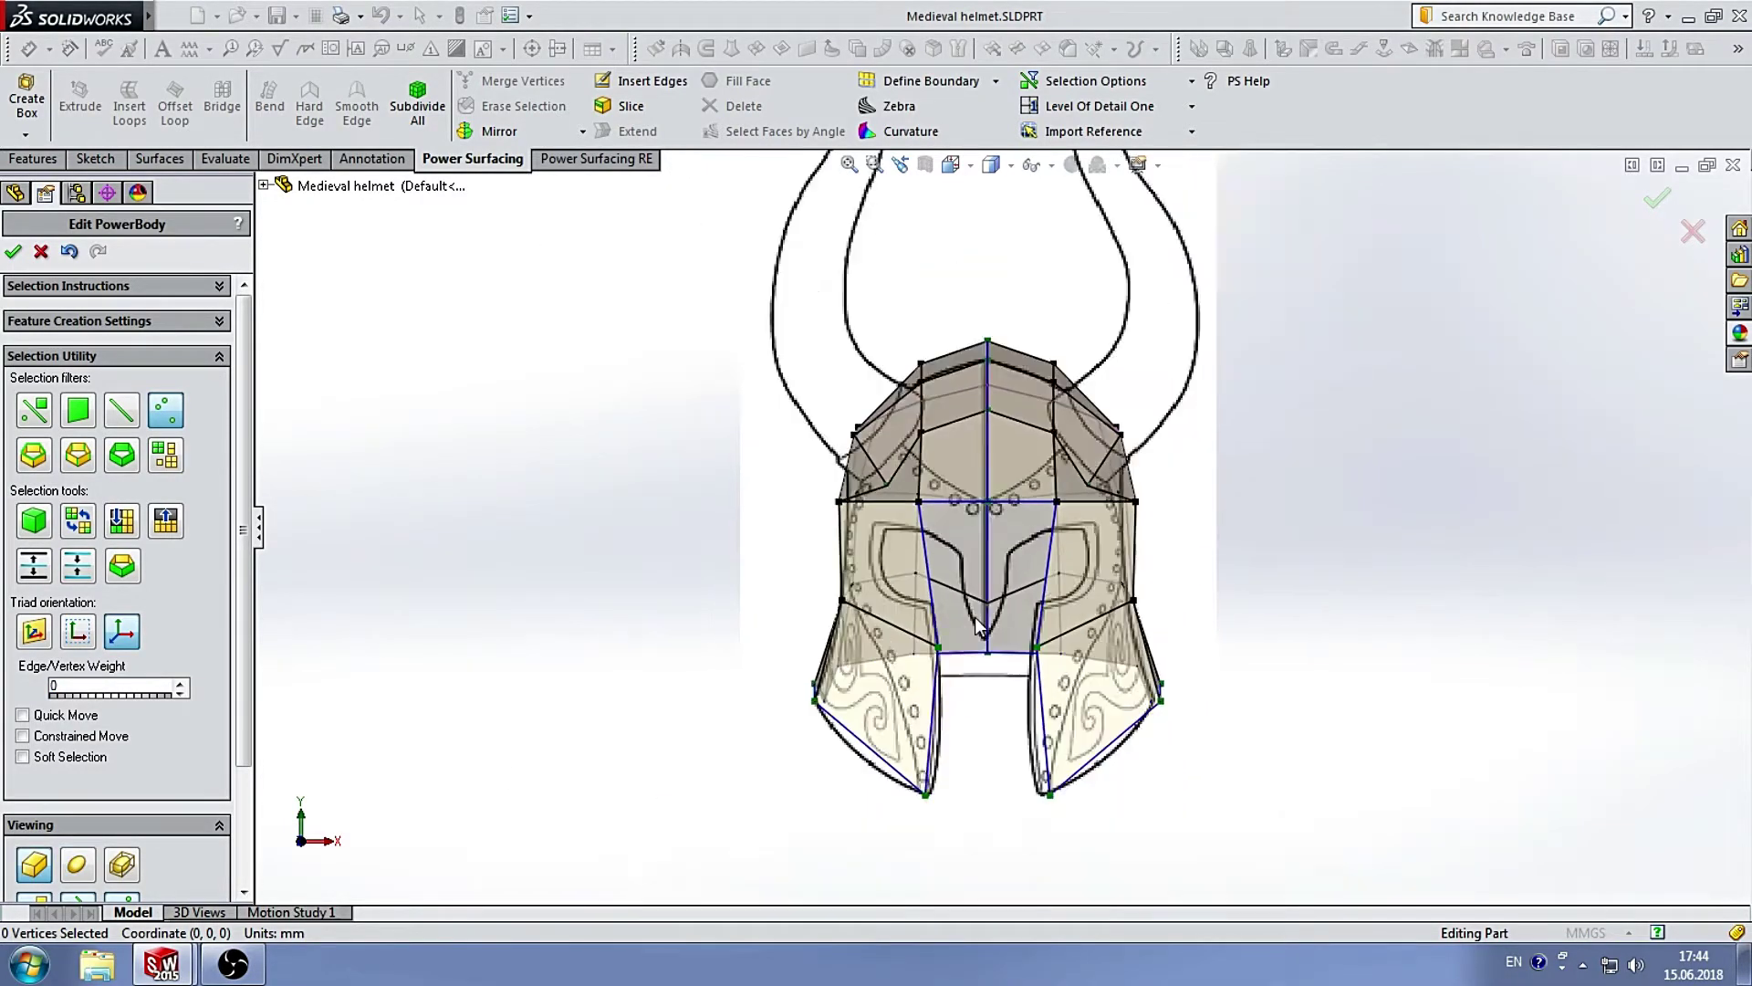
scroll(1009, 598, down, 3)
scroll(846, 518, down, 2)
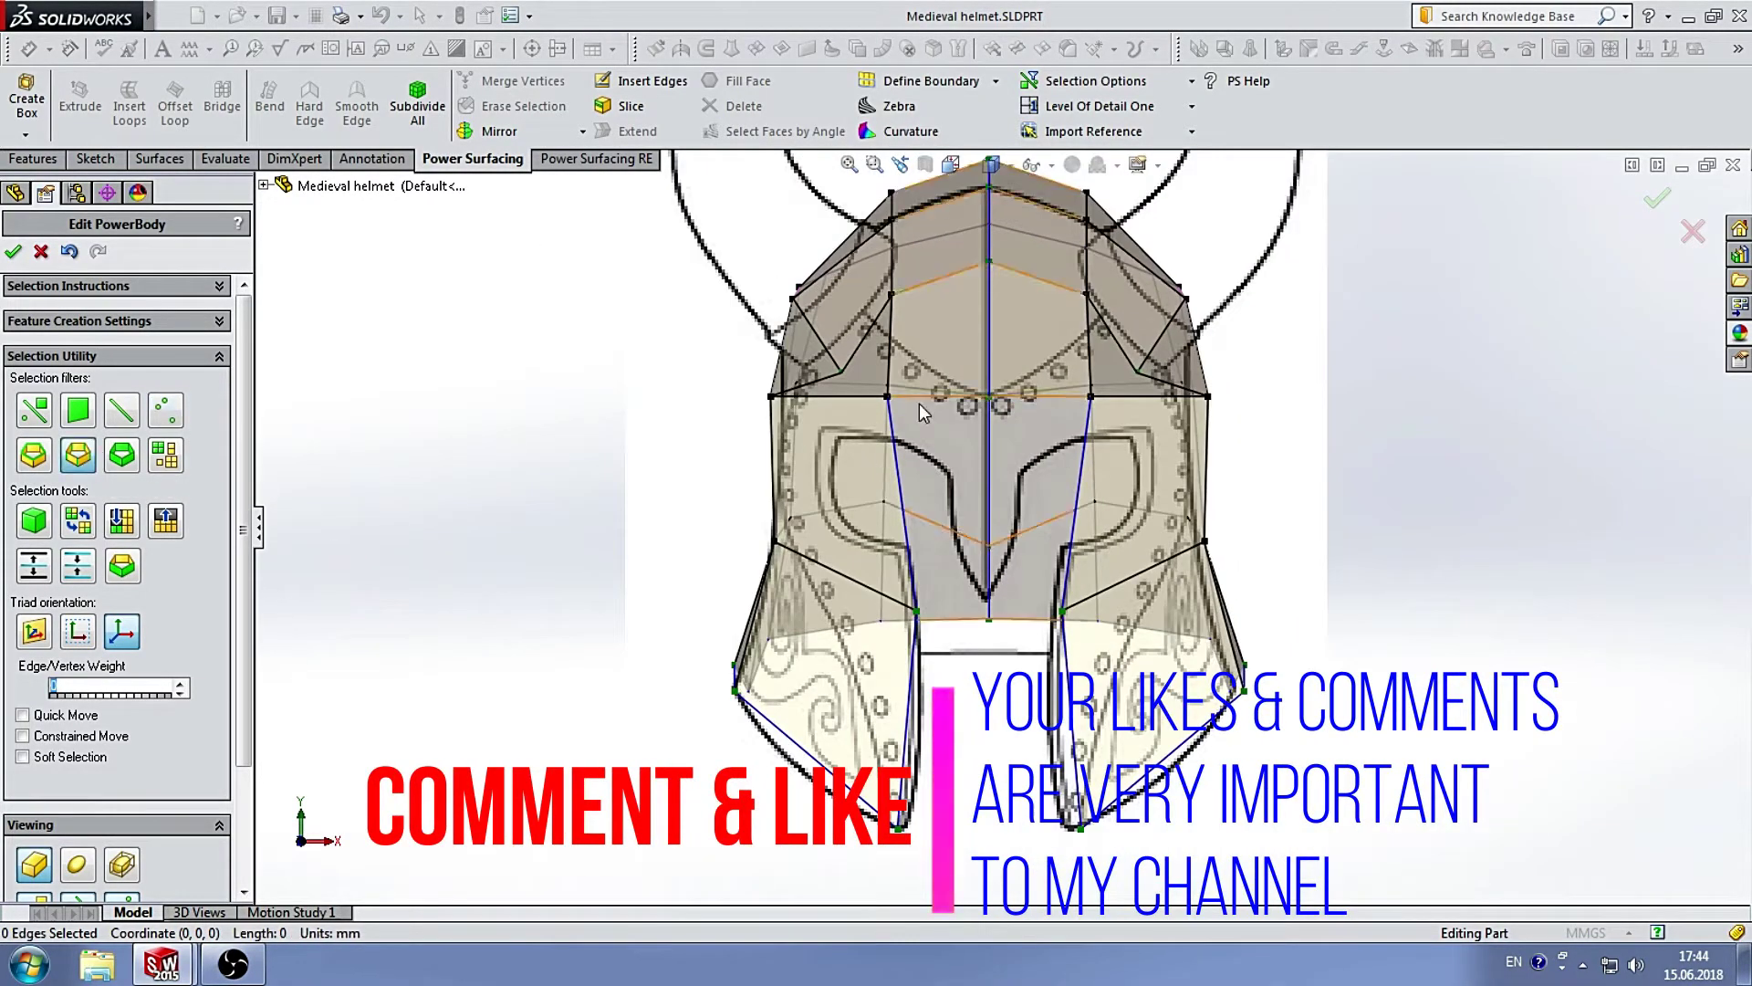
scroll(918, 403, down, 2)
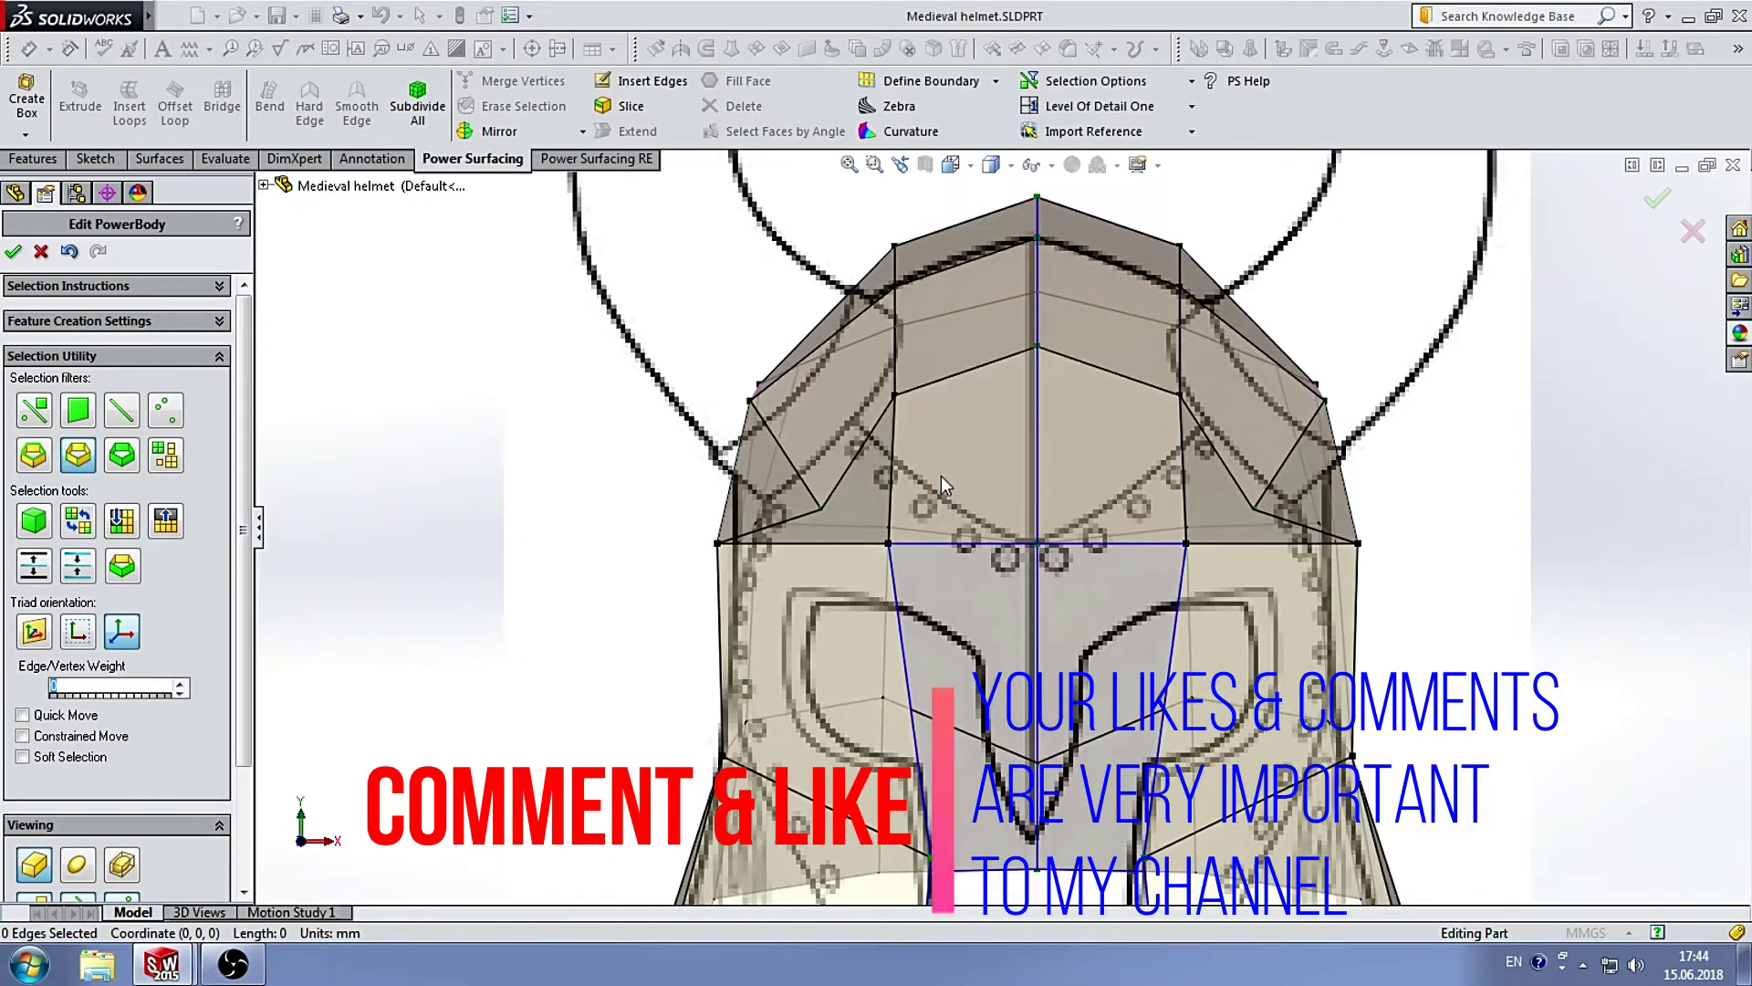
click(822, 507)
scroll(1064, 533, up, 2)
scroll(1027, 533, up, 2)
Flip the cage between top, front and side views (Ctrl+5, Ctrl+1, Ctrl+4).
key(ctrl+5)
scroll(1027, 539, down, 2)
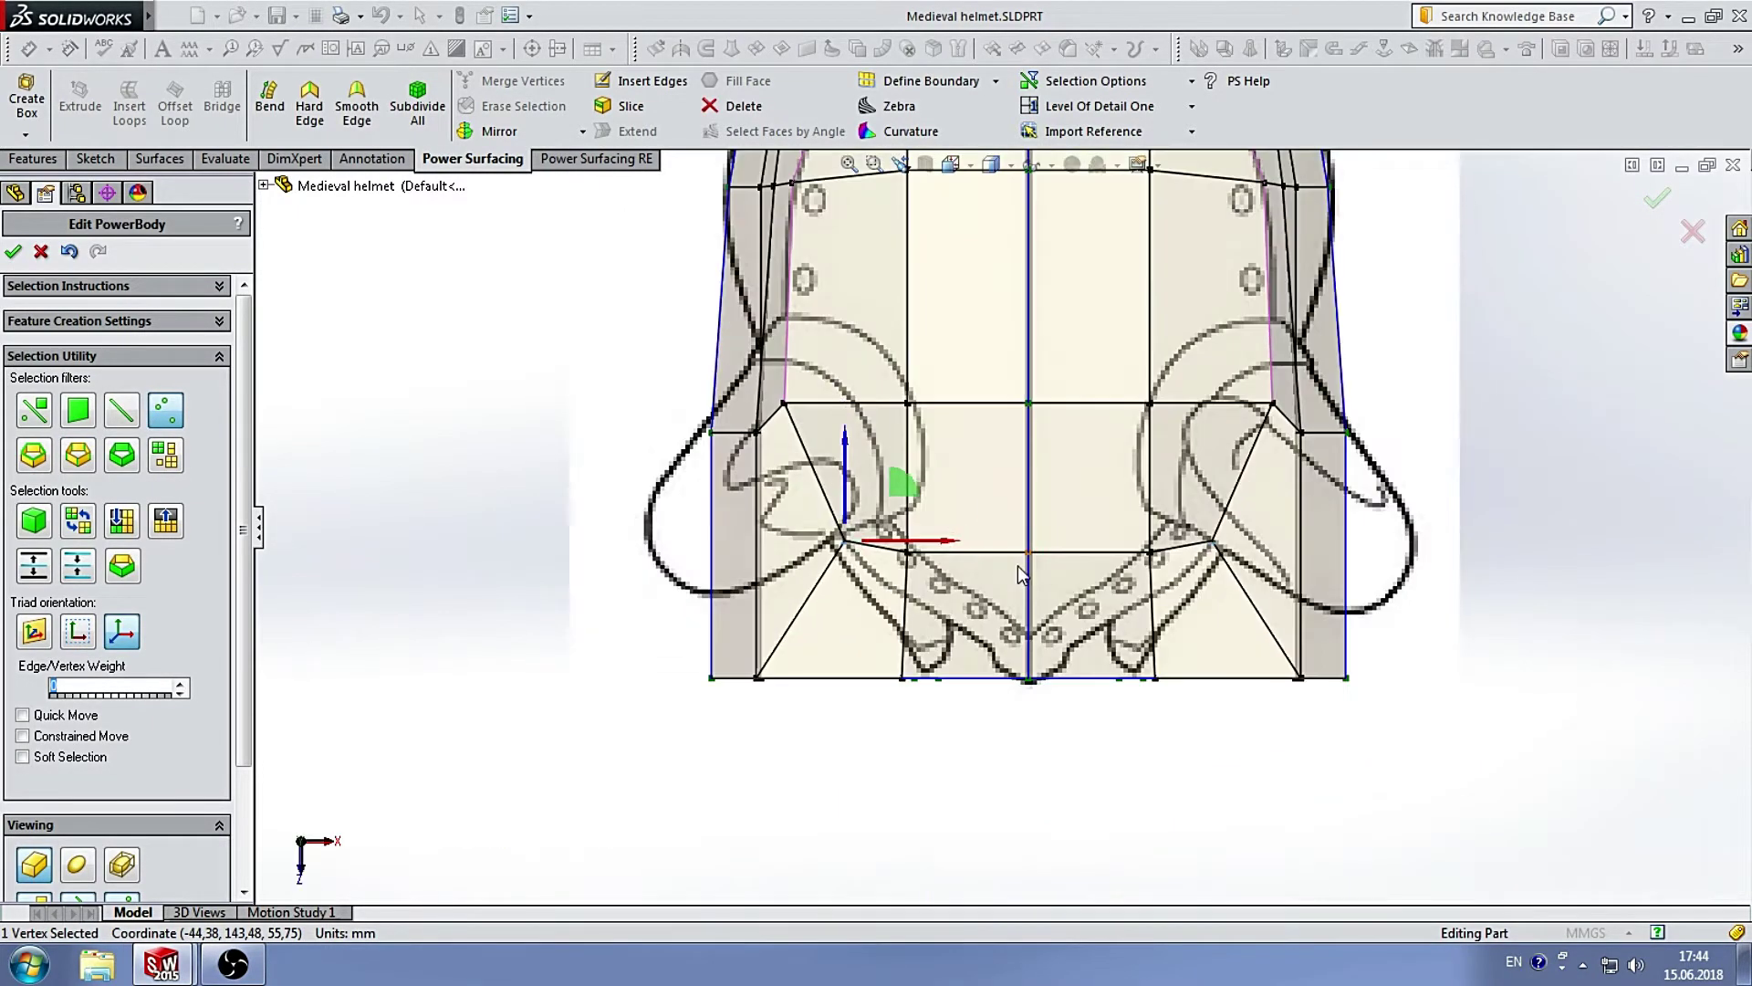
key(ctrl+1)
key(ctrl+4)
key(ctrl+1)
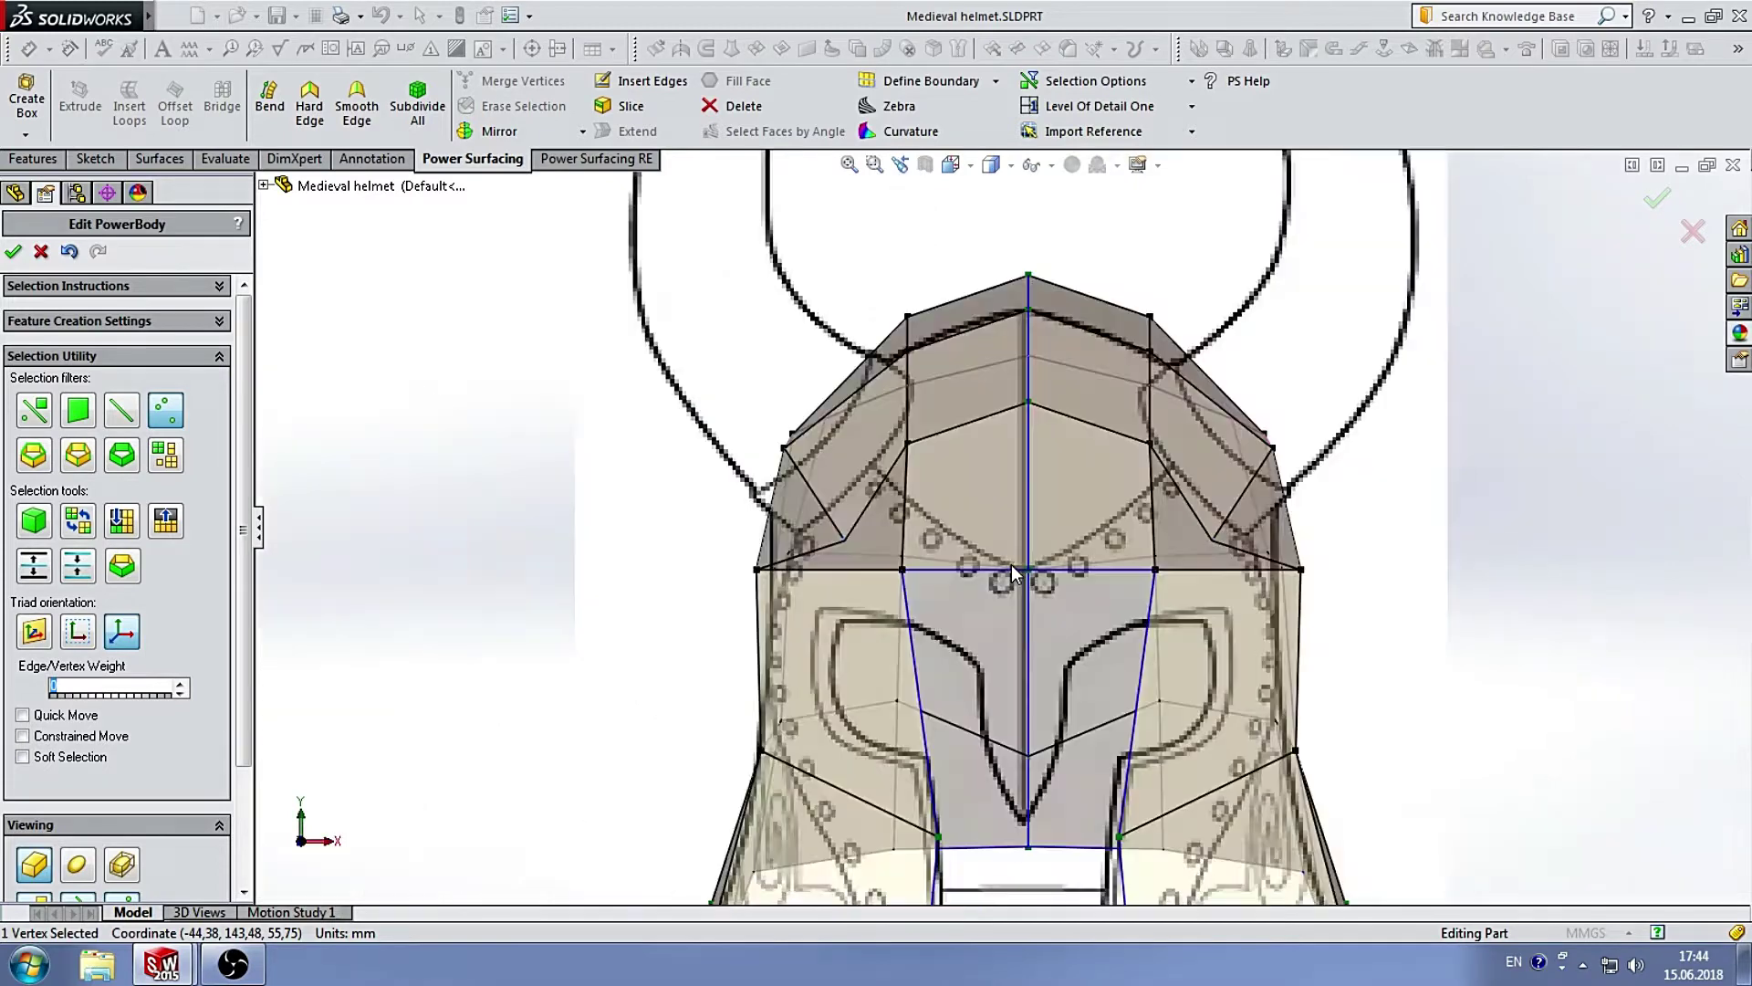
key(ctrl+4)
scroll(909, 468, down, 2)
Raise and lower side cage vertices so the bottom edge follows the side sketch.
drag(891, 523, 891, 447)
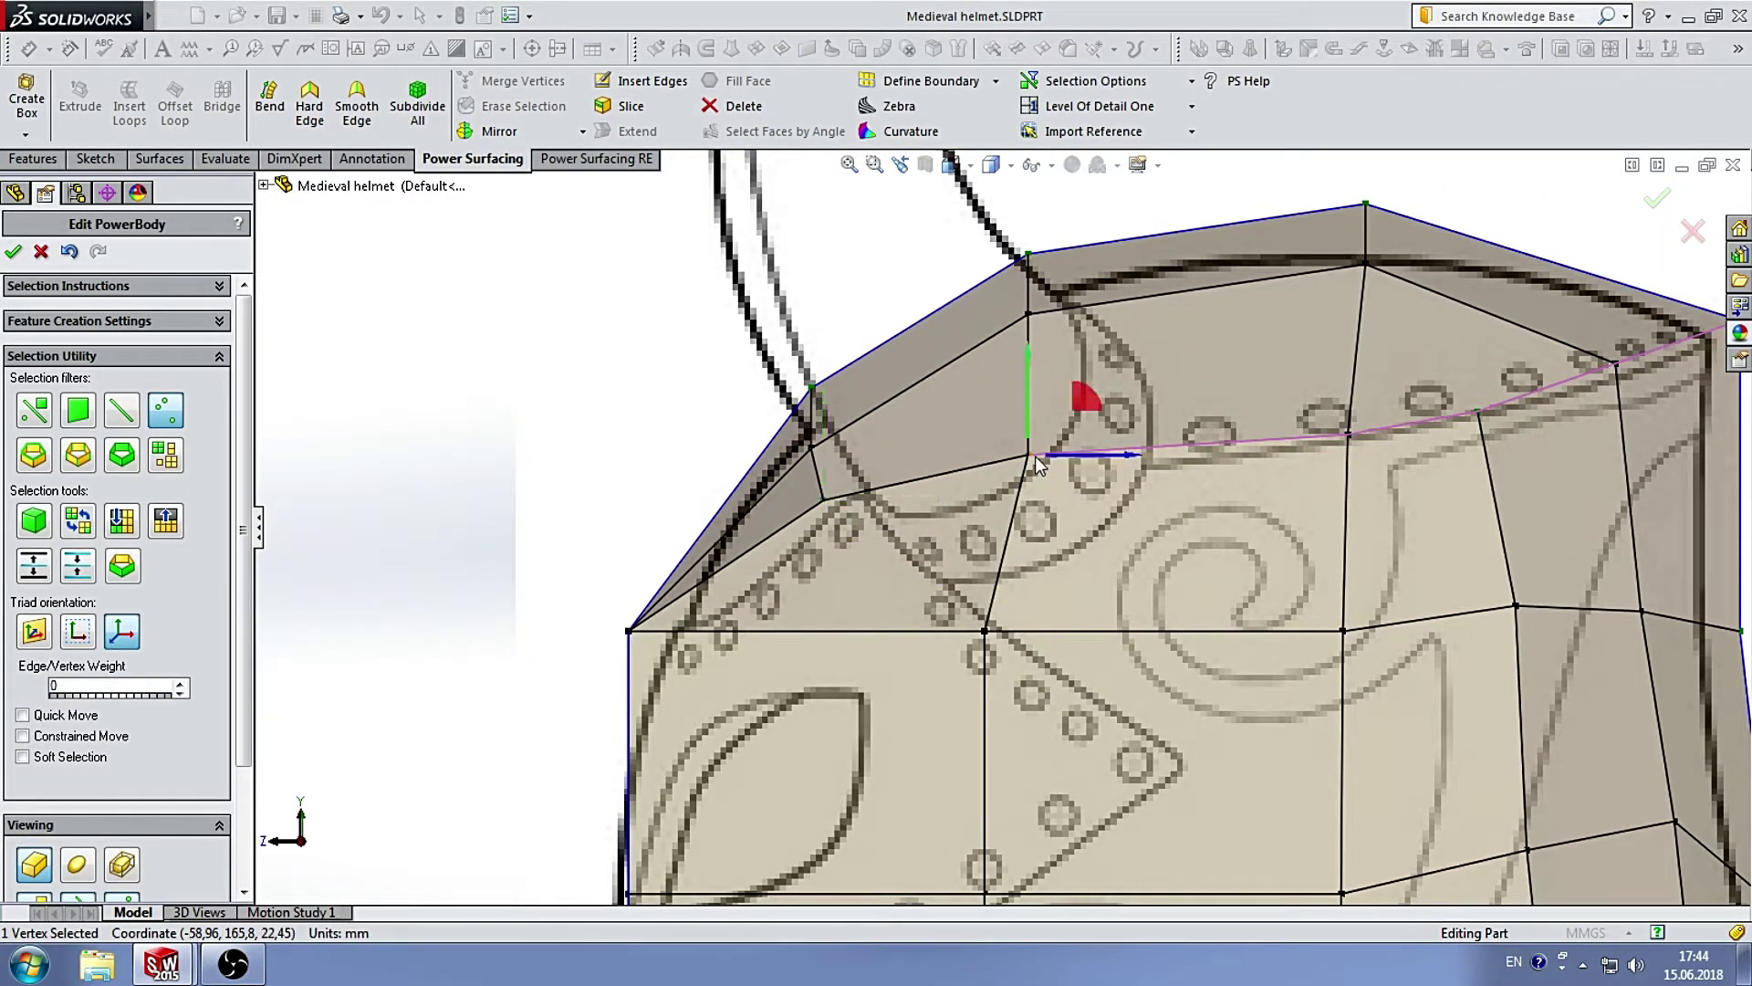
key(Escape)
key(f)
scroll(1154, 526, down, 5)
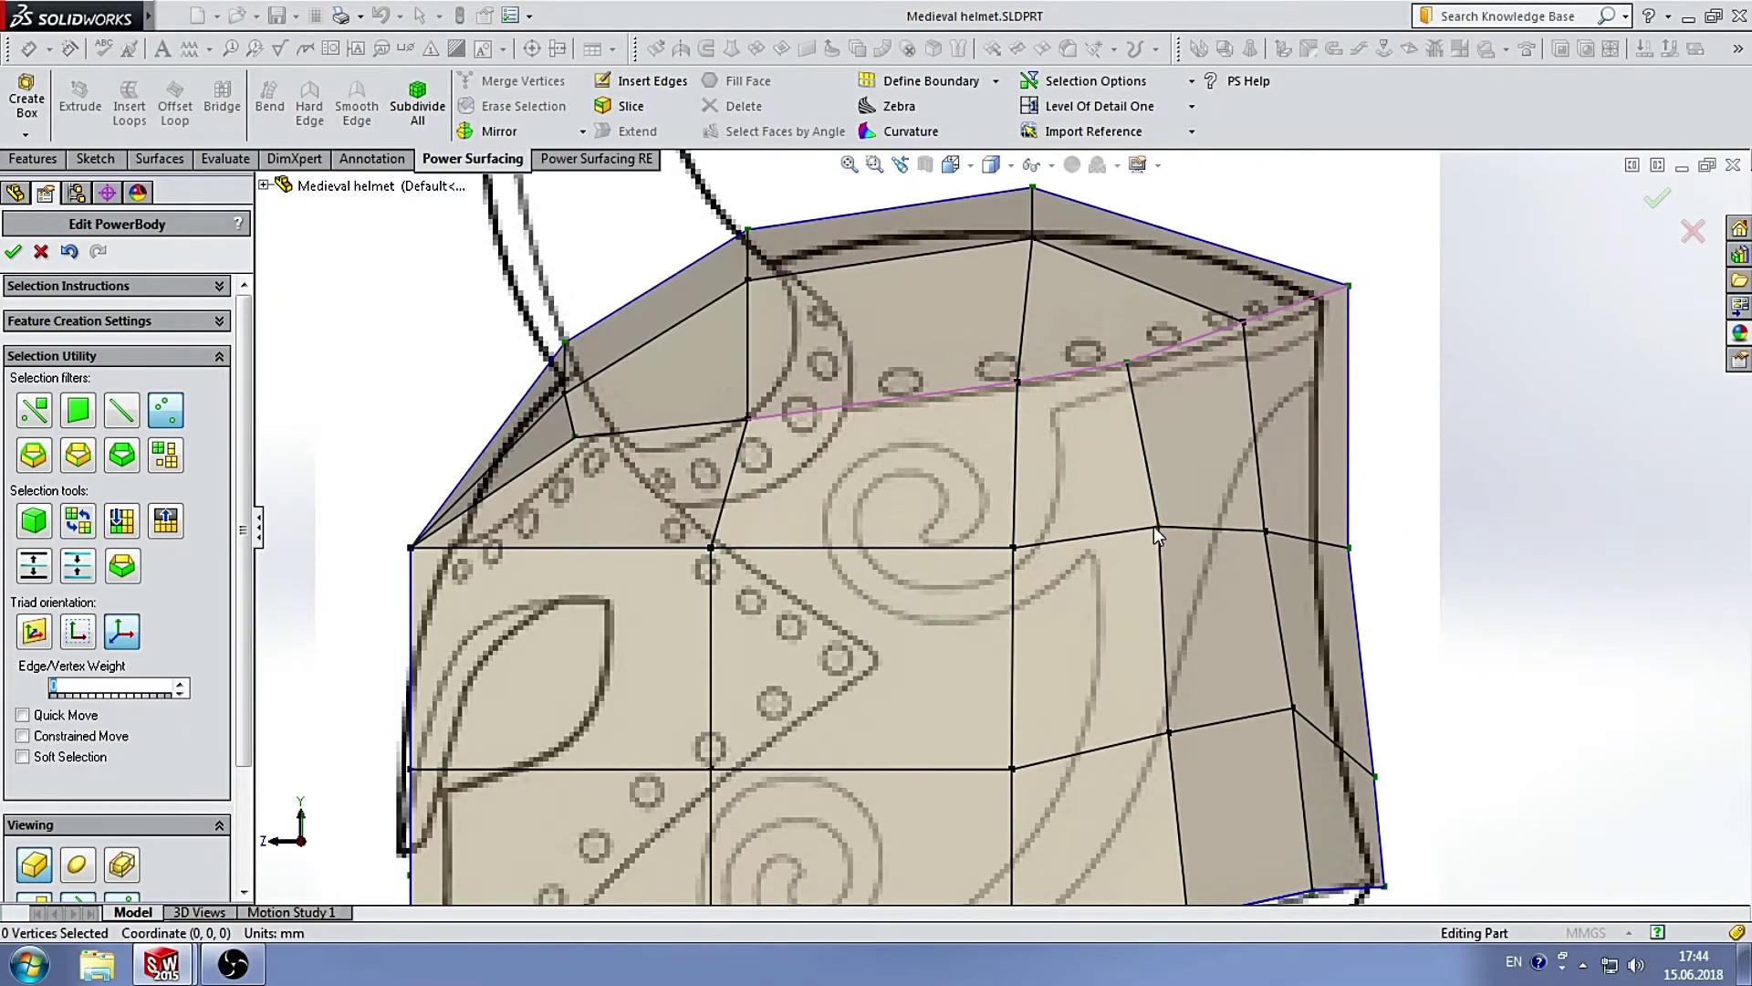
drag(1210, 501, 1204, 476)
key(Escape)
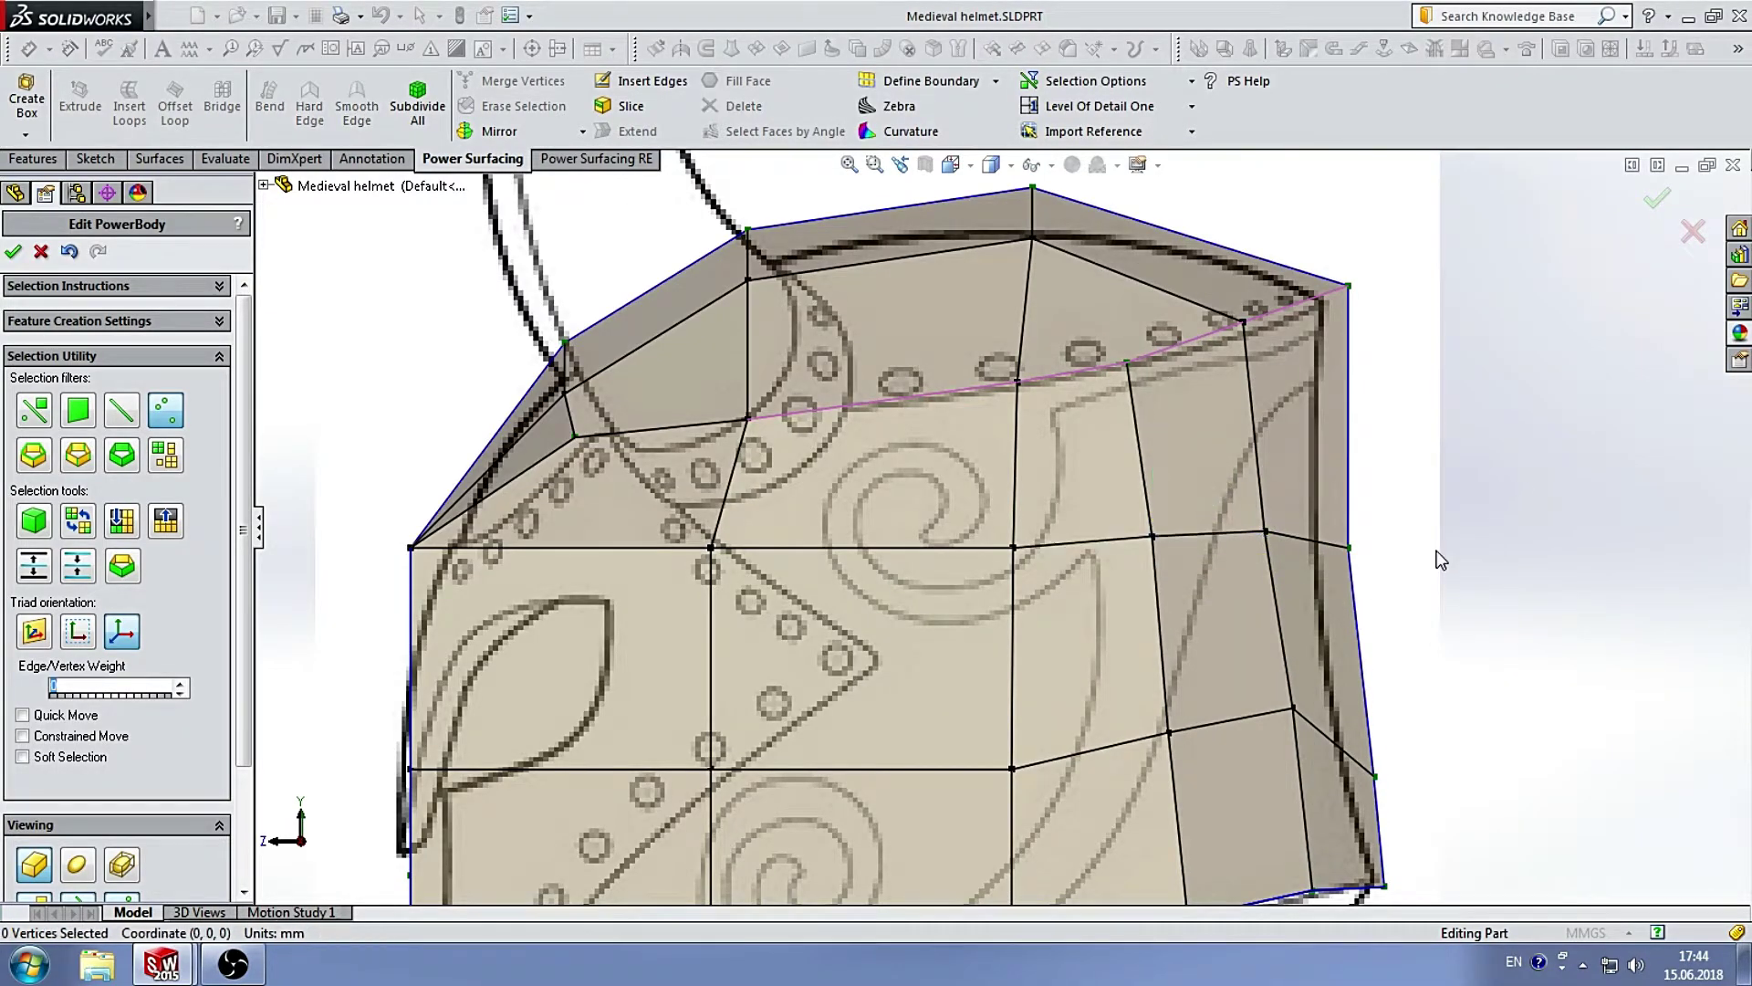
ctrl+middle_drag(1296, 716, 1093, 613)
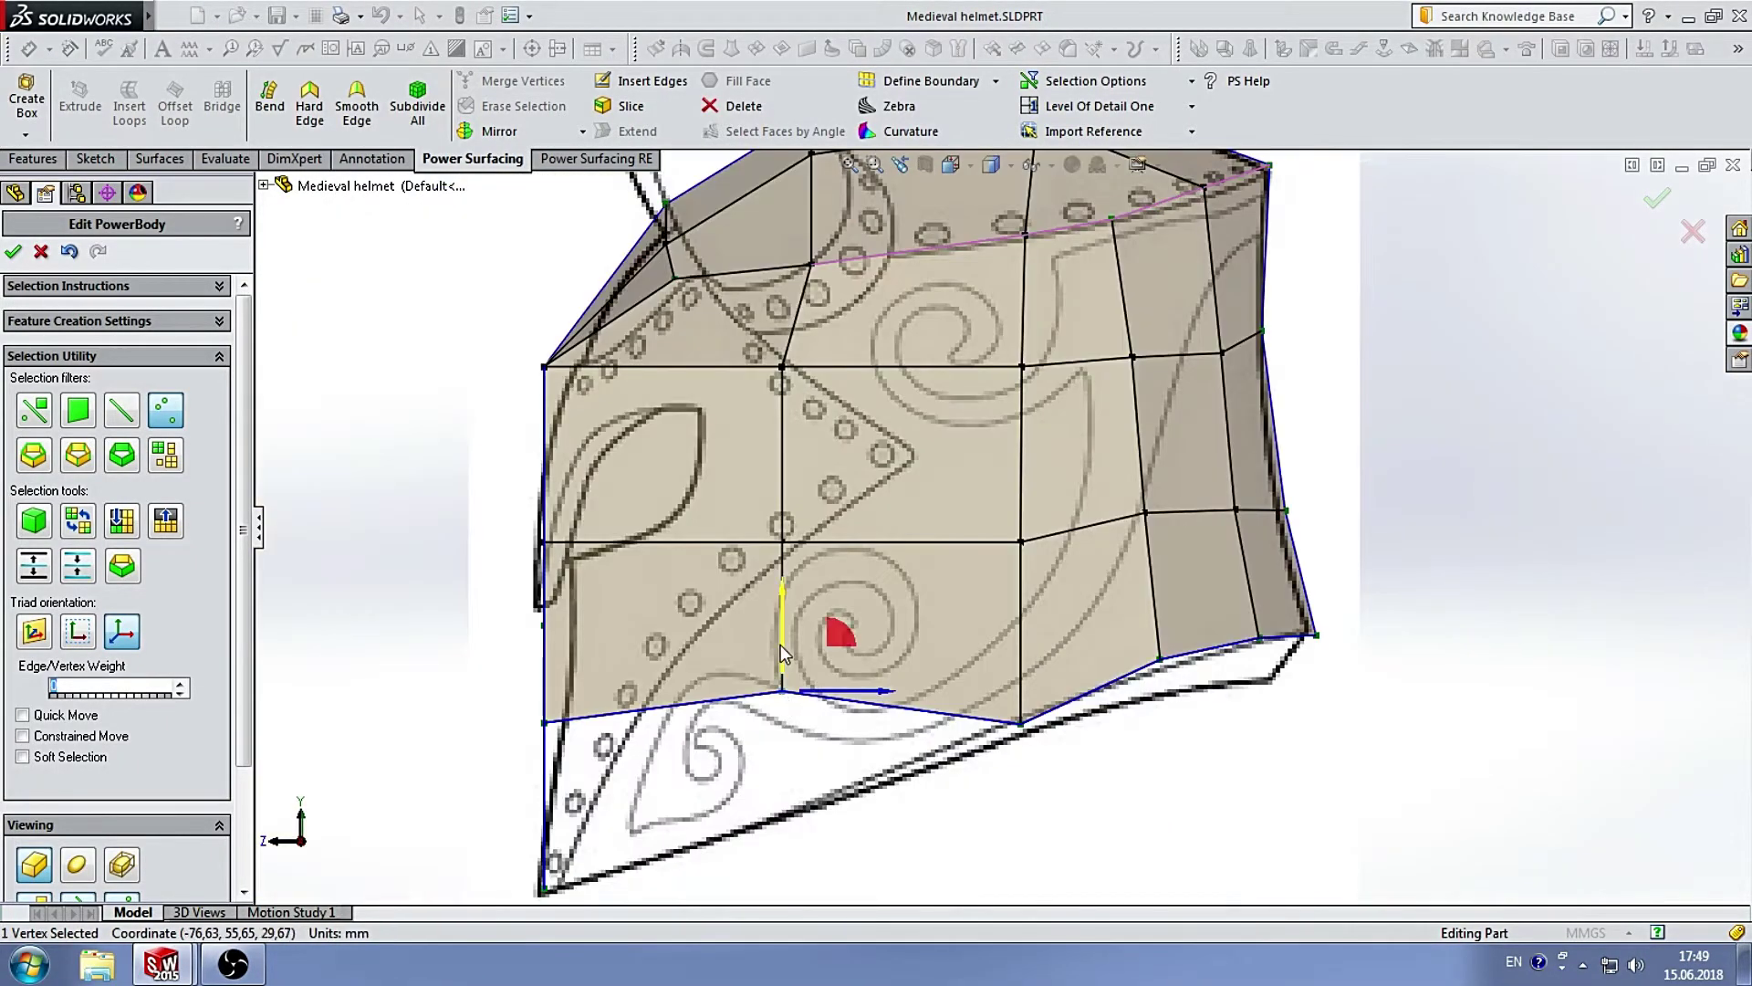
drag(781, 645, 792, 772)
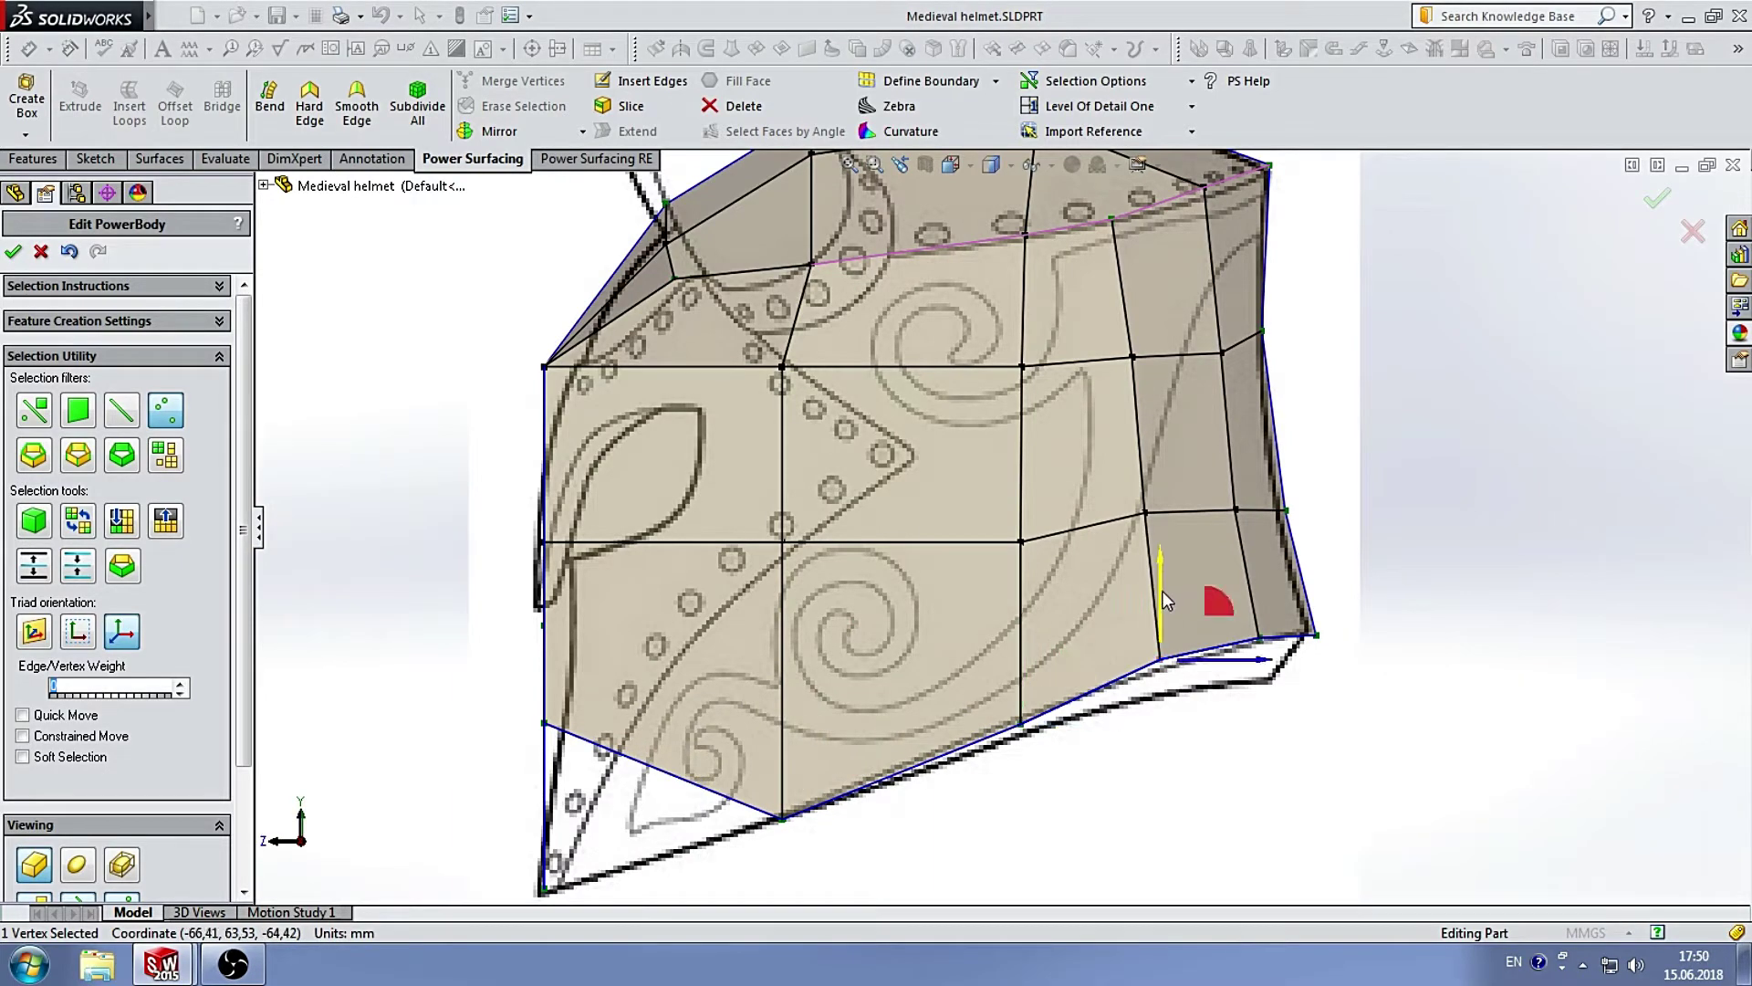
drag(1167, 599, 1167, 620)
scroll(1167, 612, up, 2)
scroll(550, 552, down, 5)
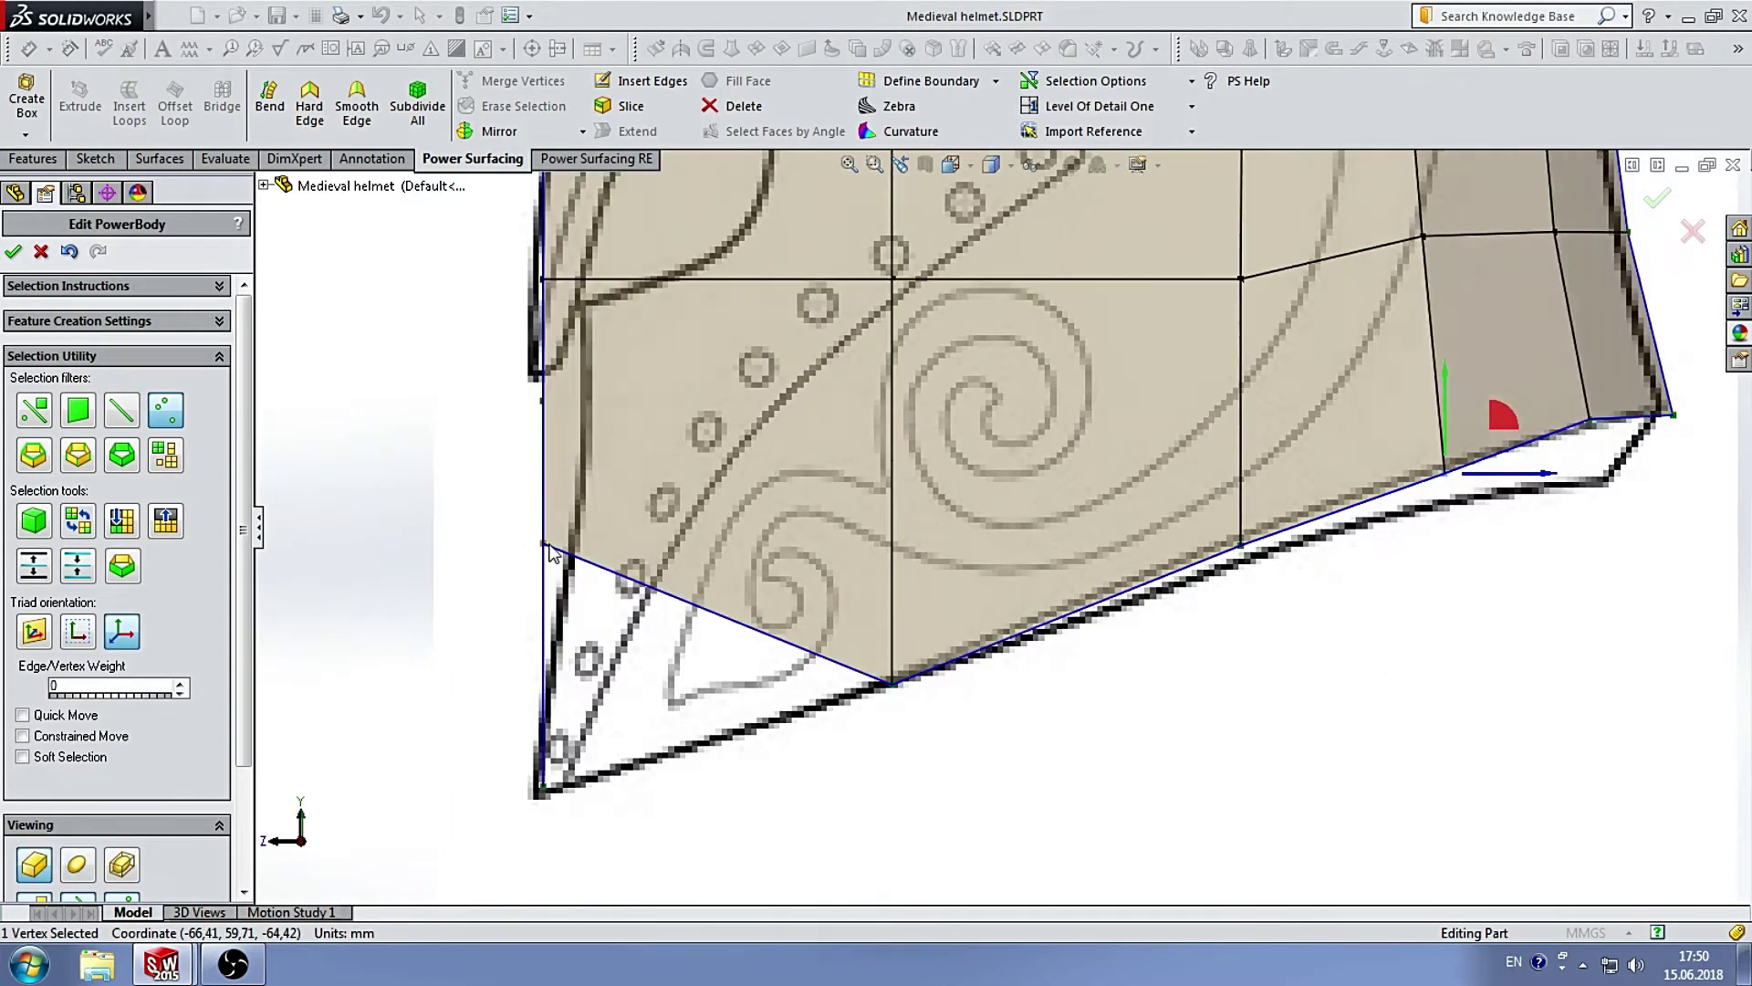
Pull the front-edge and bottom front corner vertices out to the cheek guard outline.
drag(546, 500, 547, 675)
scroll(854, 600, up, 2)
scroll(913, 598, down, 2)
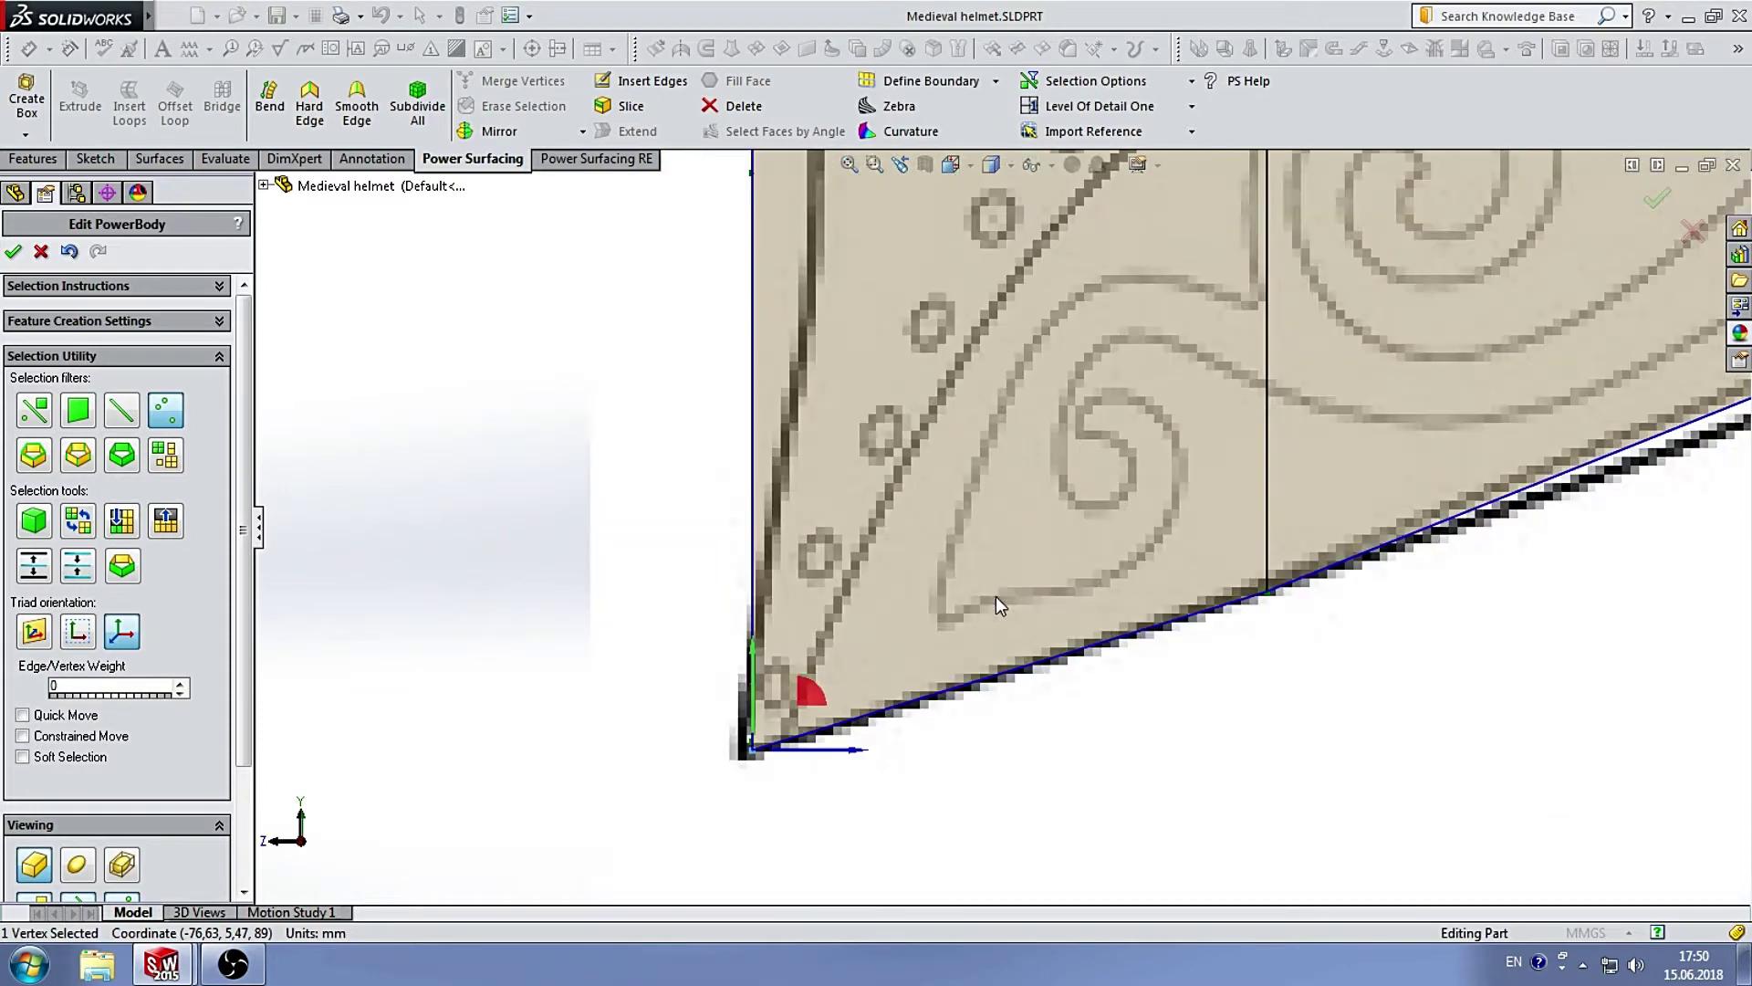
scroll(1013, 521, down, 2)
scroll(1035, 442, up, 2)
click(802, 359)
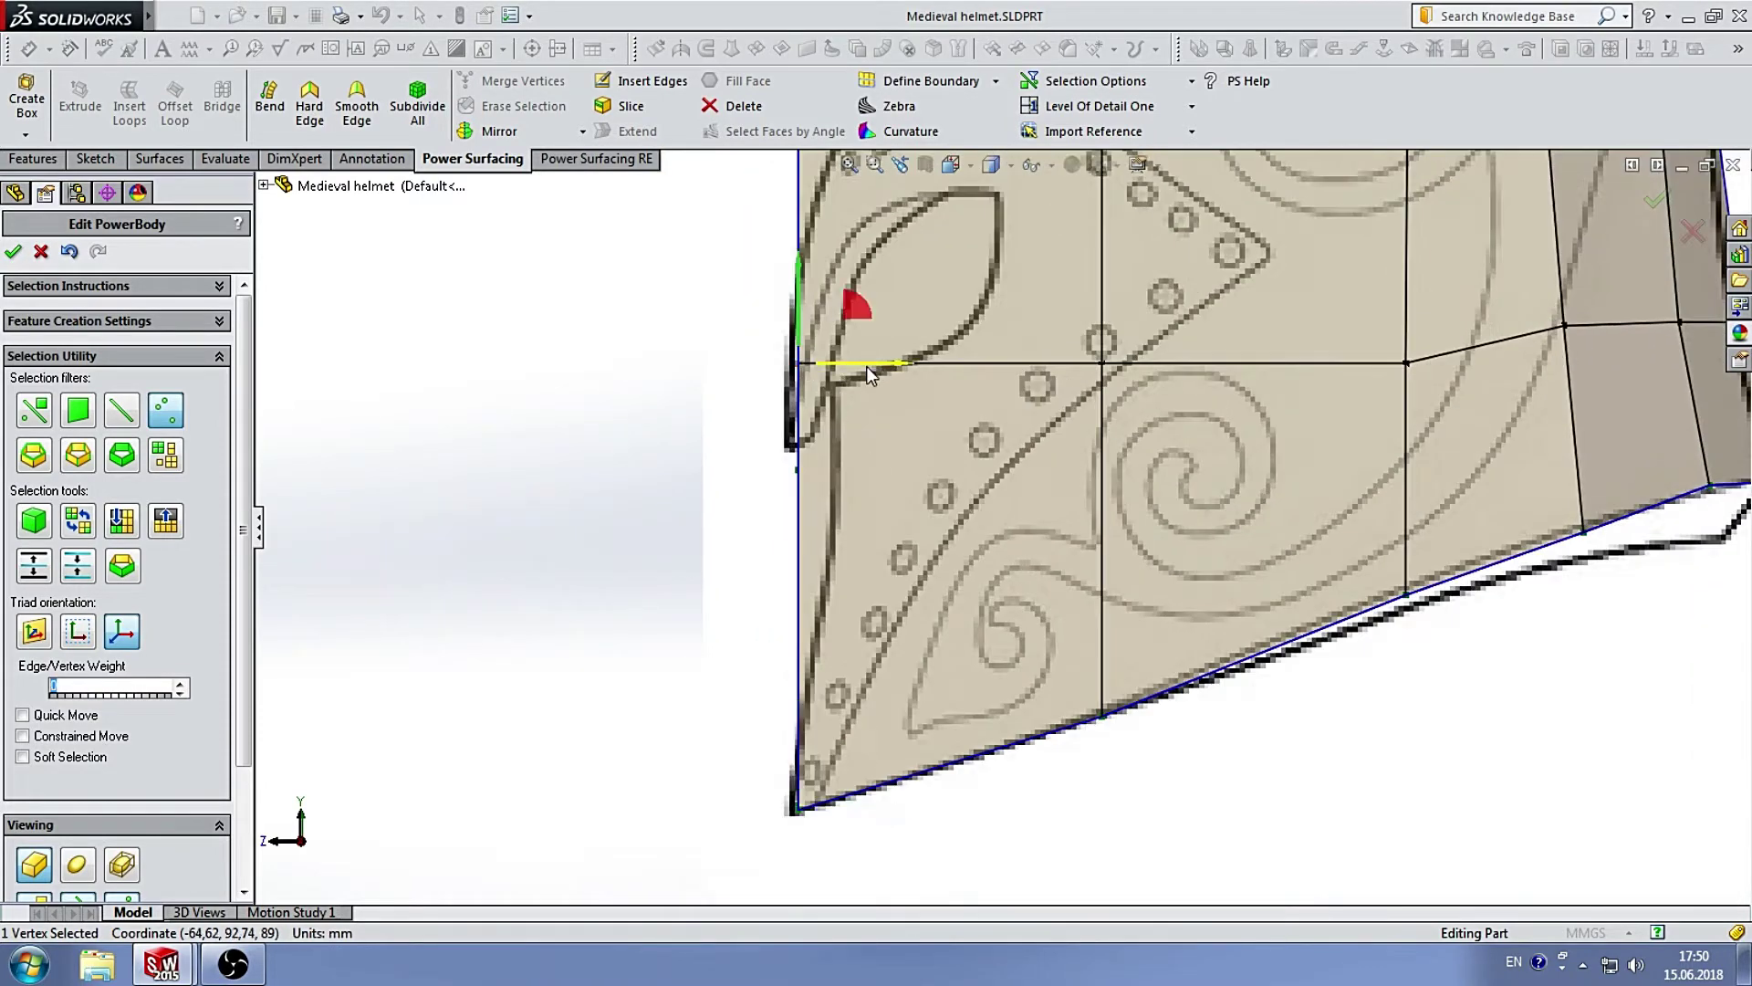
drag(868, 365, 999, 367)
click(803, 811)
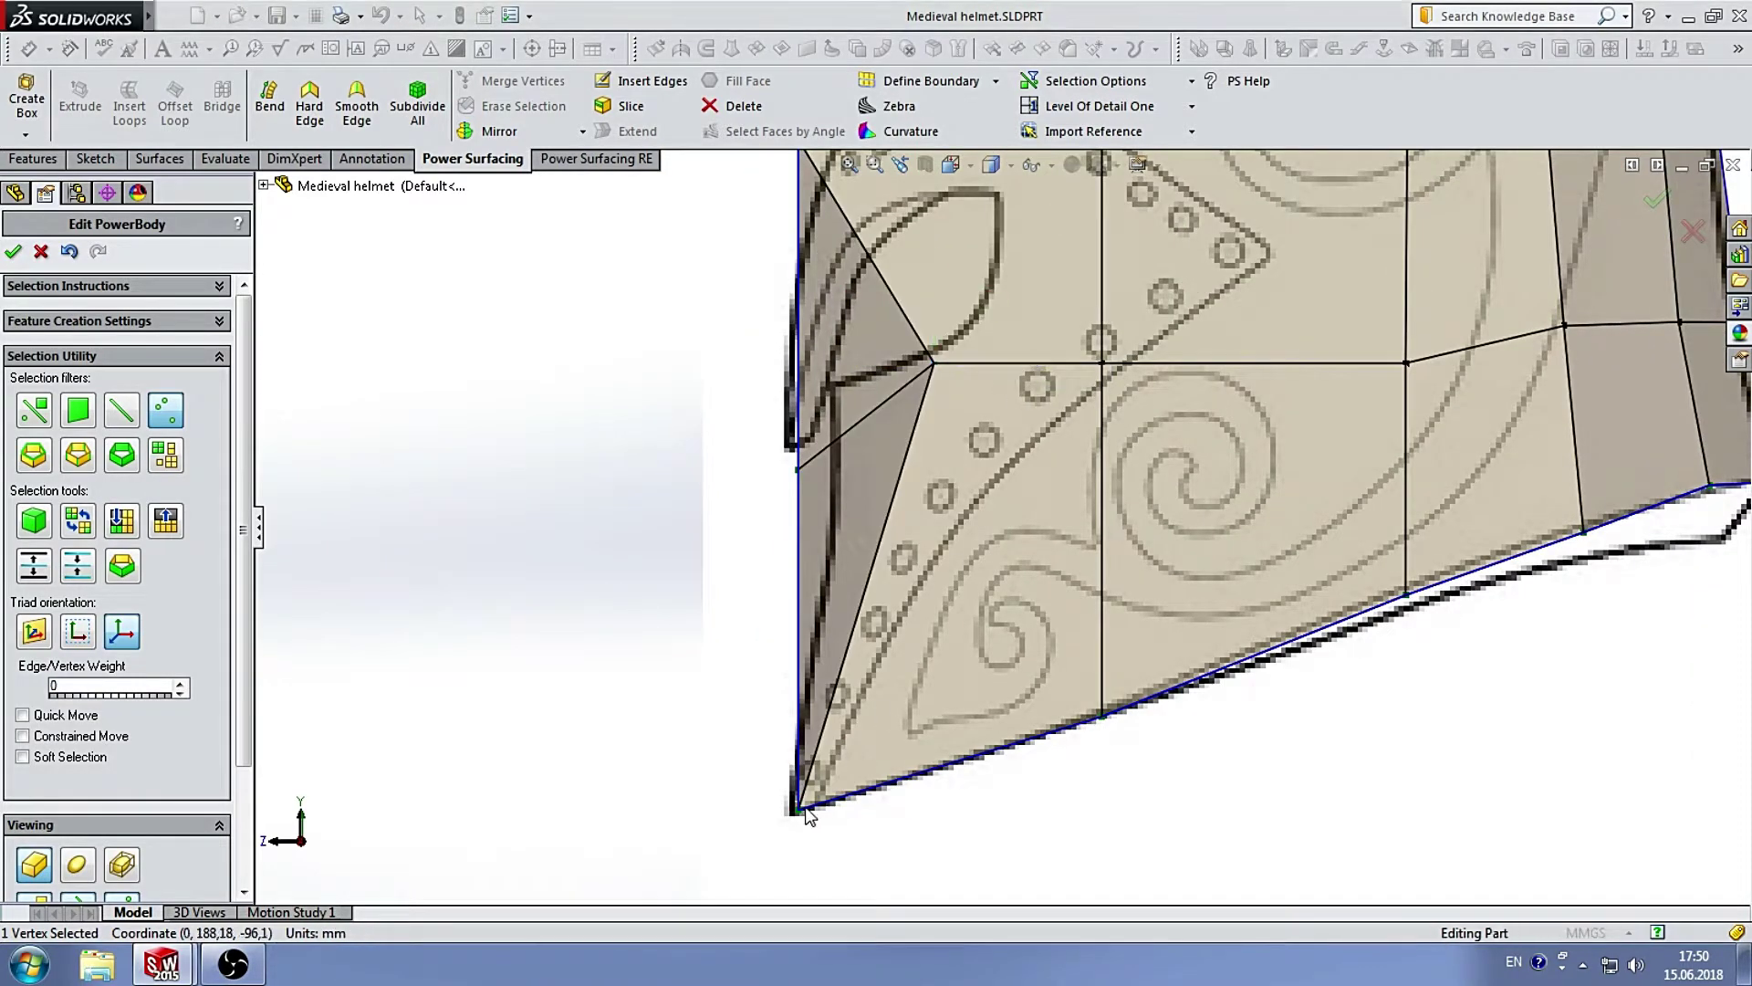
mouse_move(852, 759)
mouse_down()
mouse_move(961, 702)
mouse_move(793, 714)
mouse_move(1019, 712)
mouse_up()
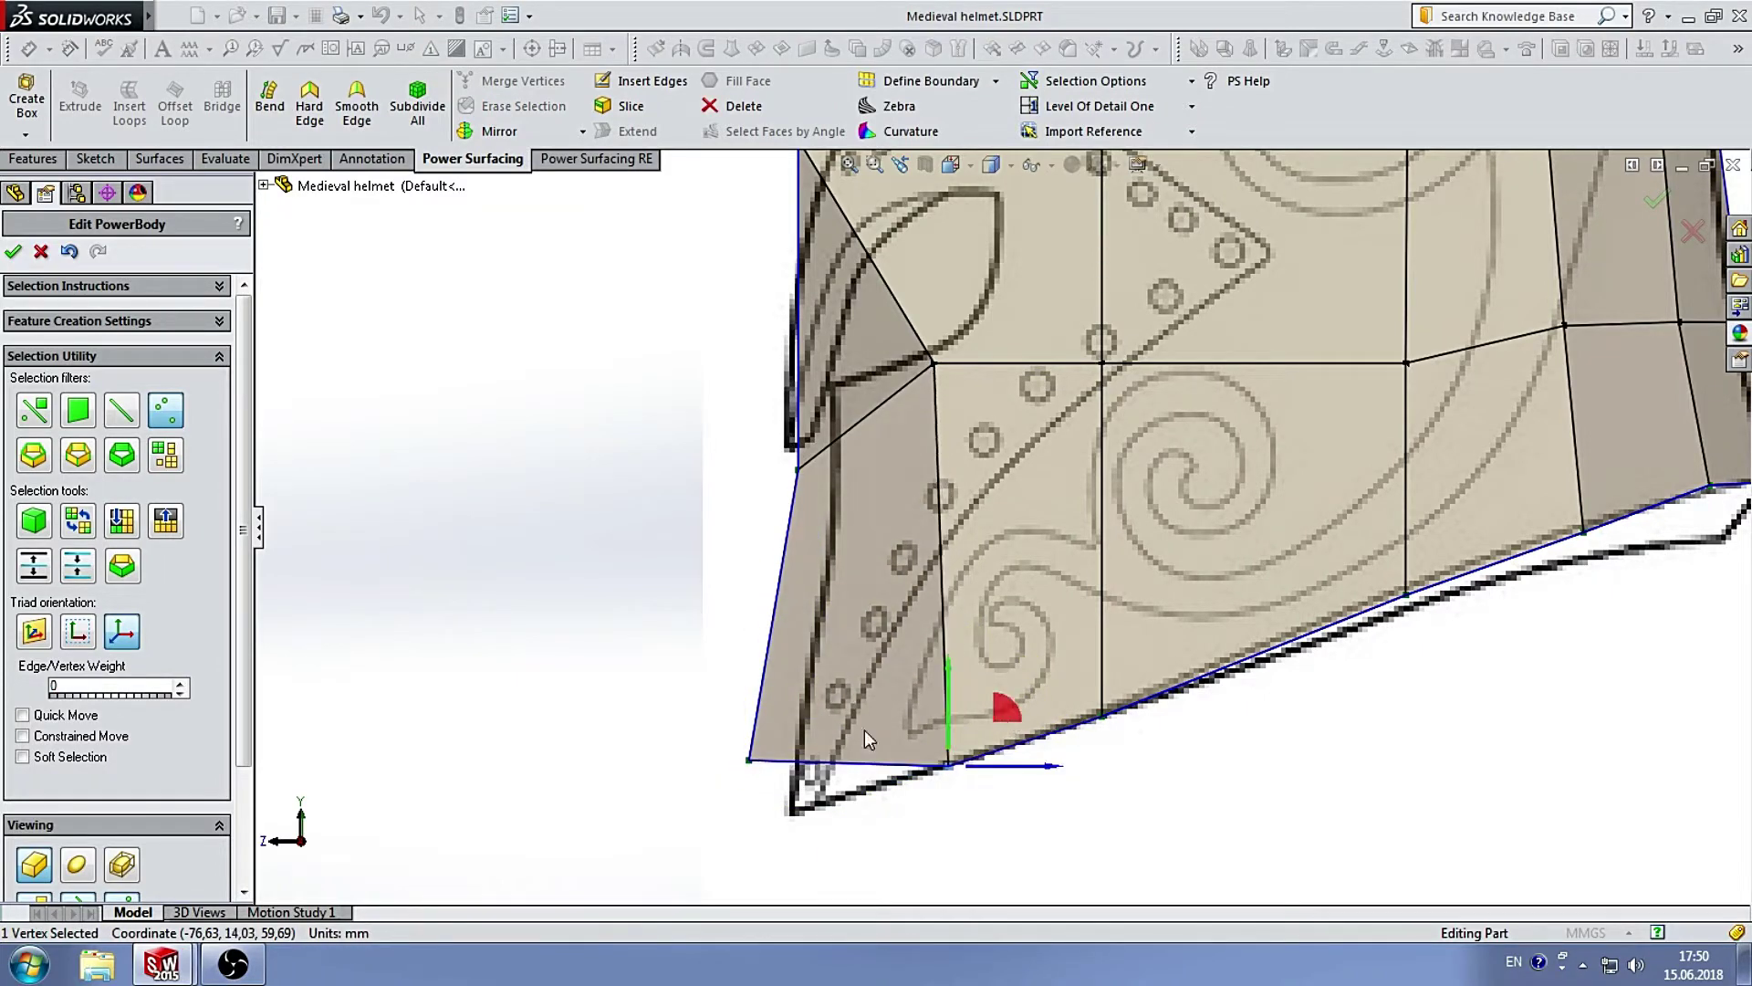
mouse_move(867, 739)
mouse_down()
mouse_move(792, 723)
mouse_move(863, 759)
mouse_up()
Slide the mid-height front vertices in depth to fit the side sketch profile.
scroll(920, 691, up, 2)
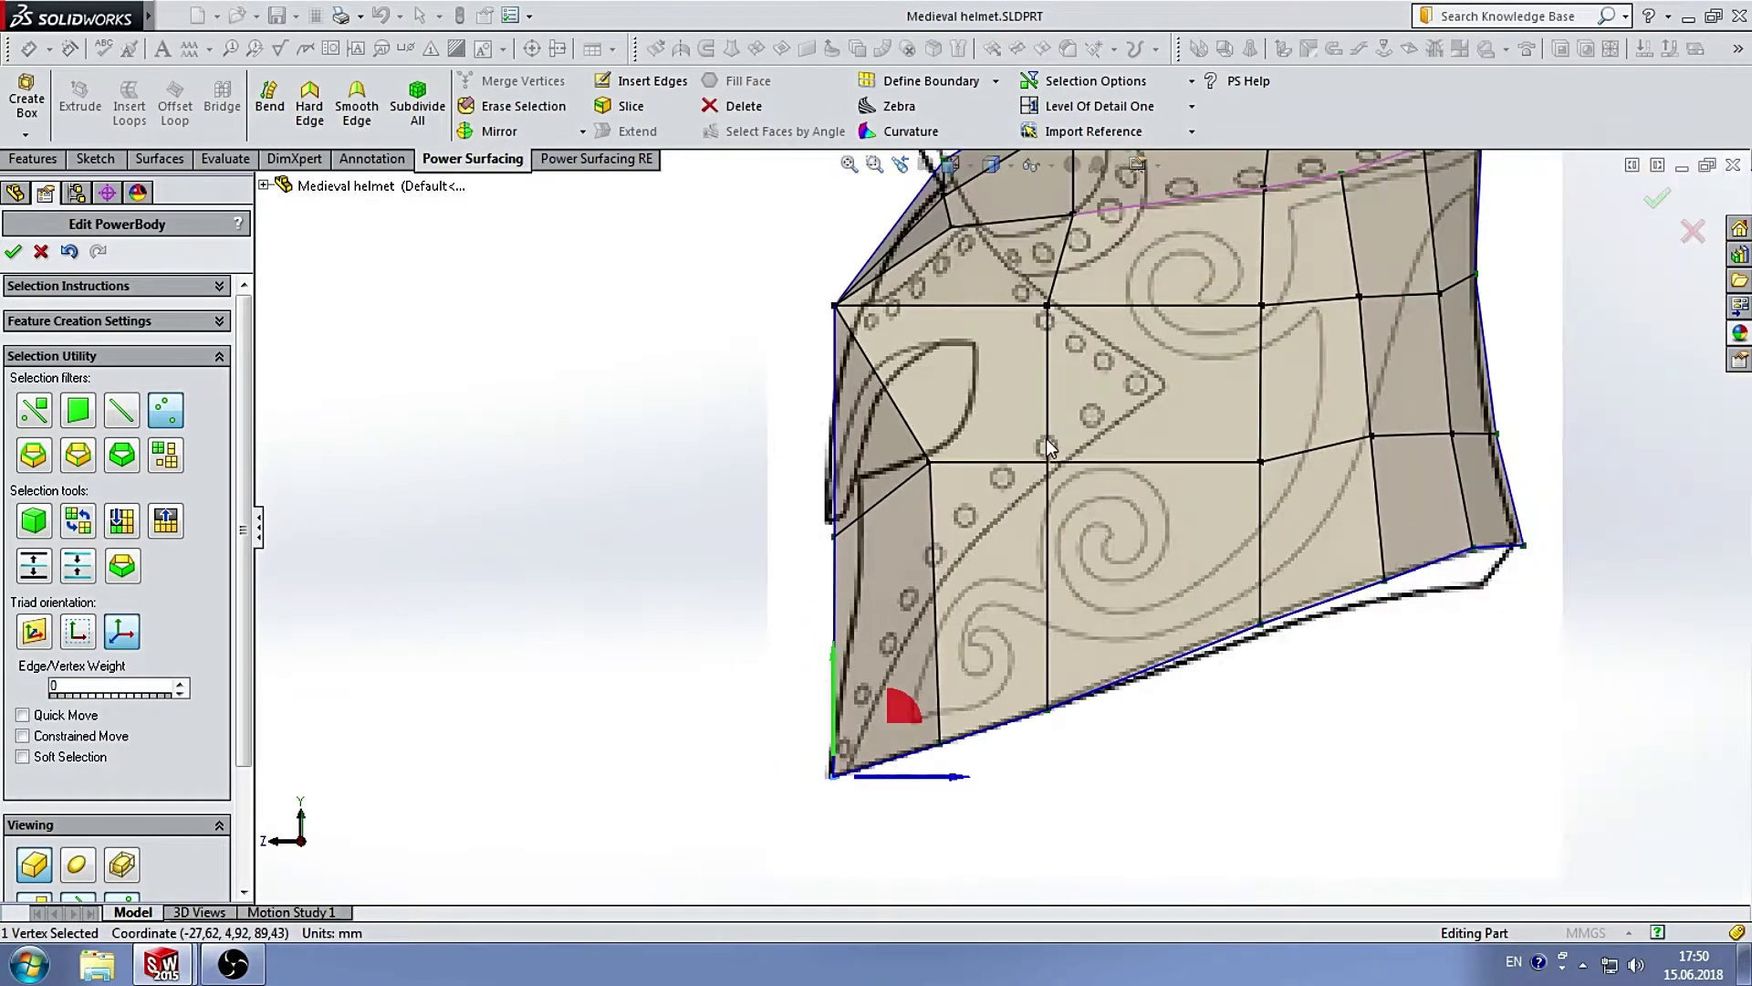
drag(985, 445, 993, 446)
drag(899, 536, 968, 539)
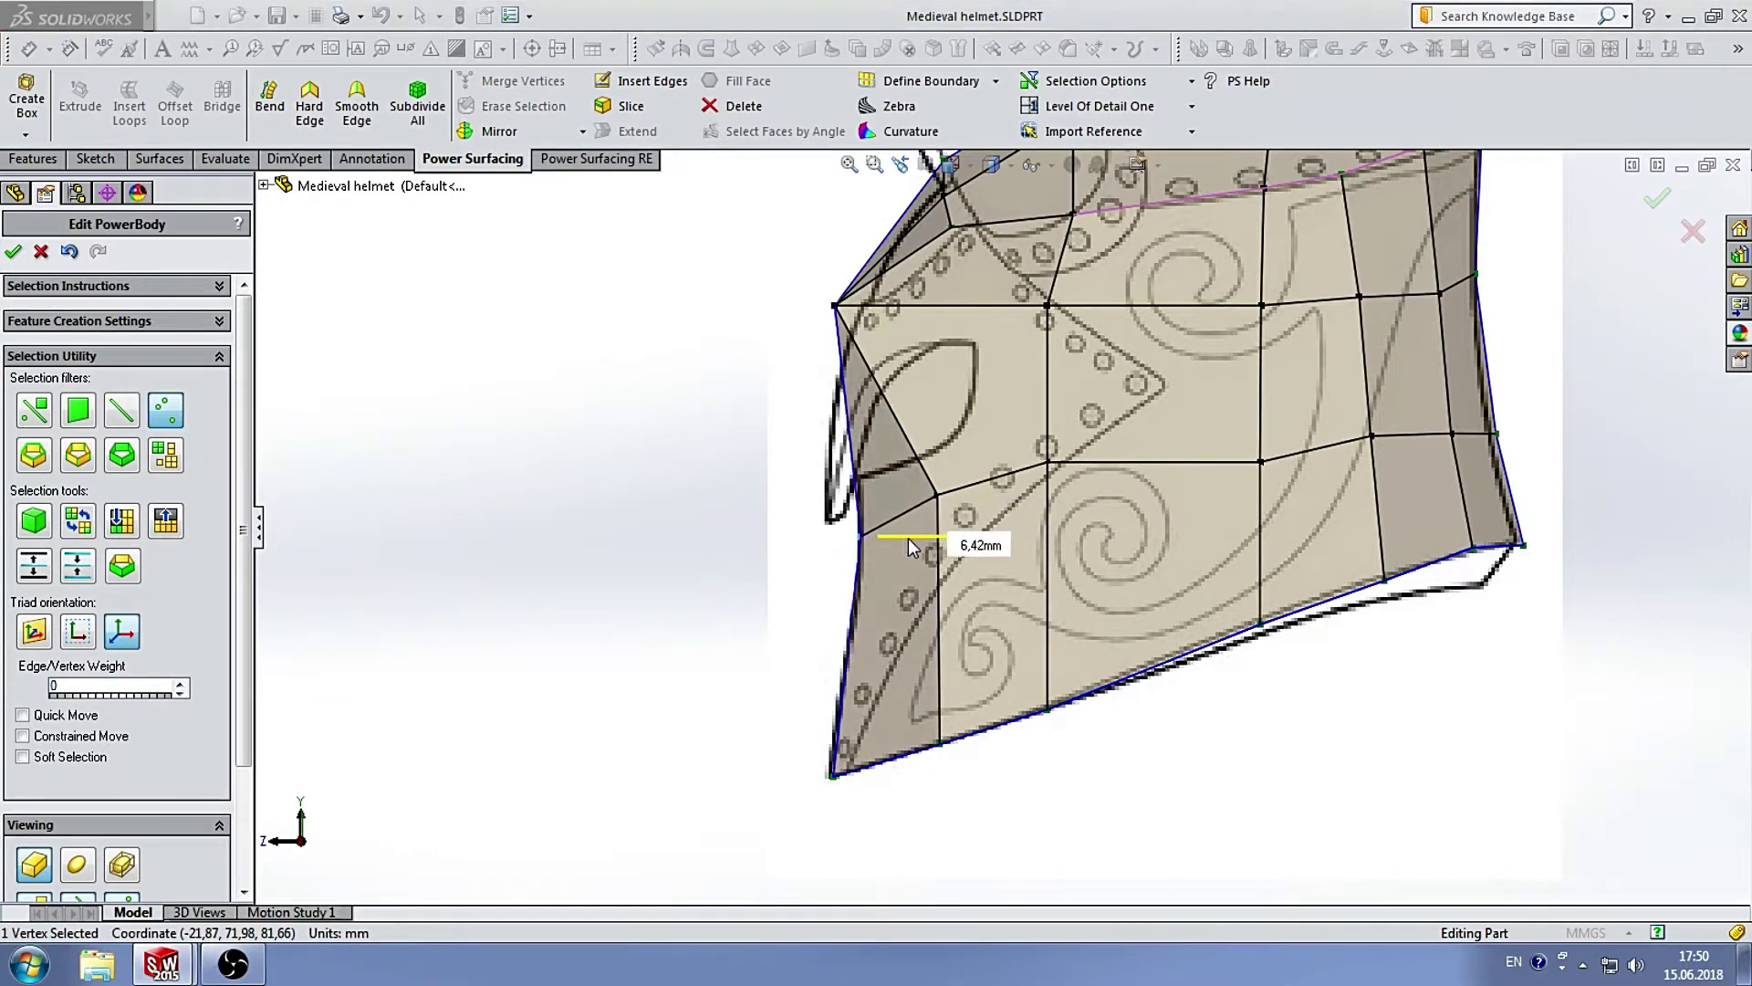
scroll(1067, 427, up, 2)
mouse_move(899, 443)
mouse_down()
mouse_move(950, 456)
mouse_move(828, 430)
mouse_up()
scroll(828, 430, down, 3)
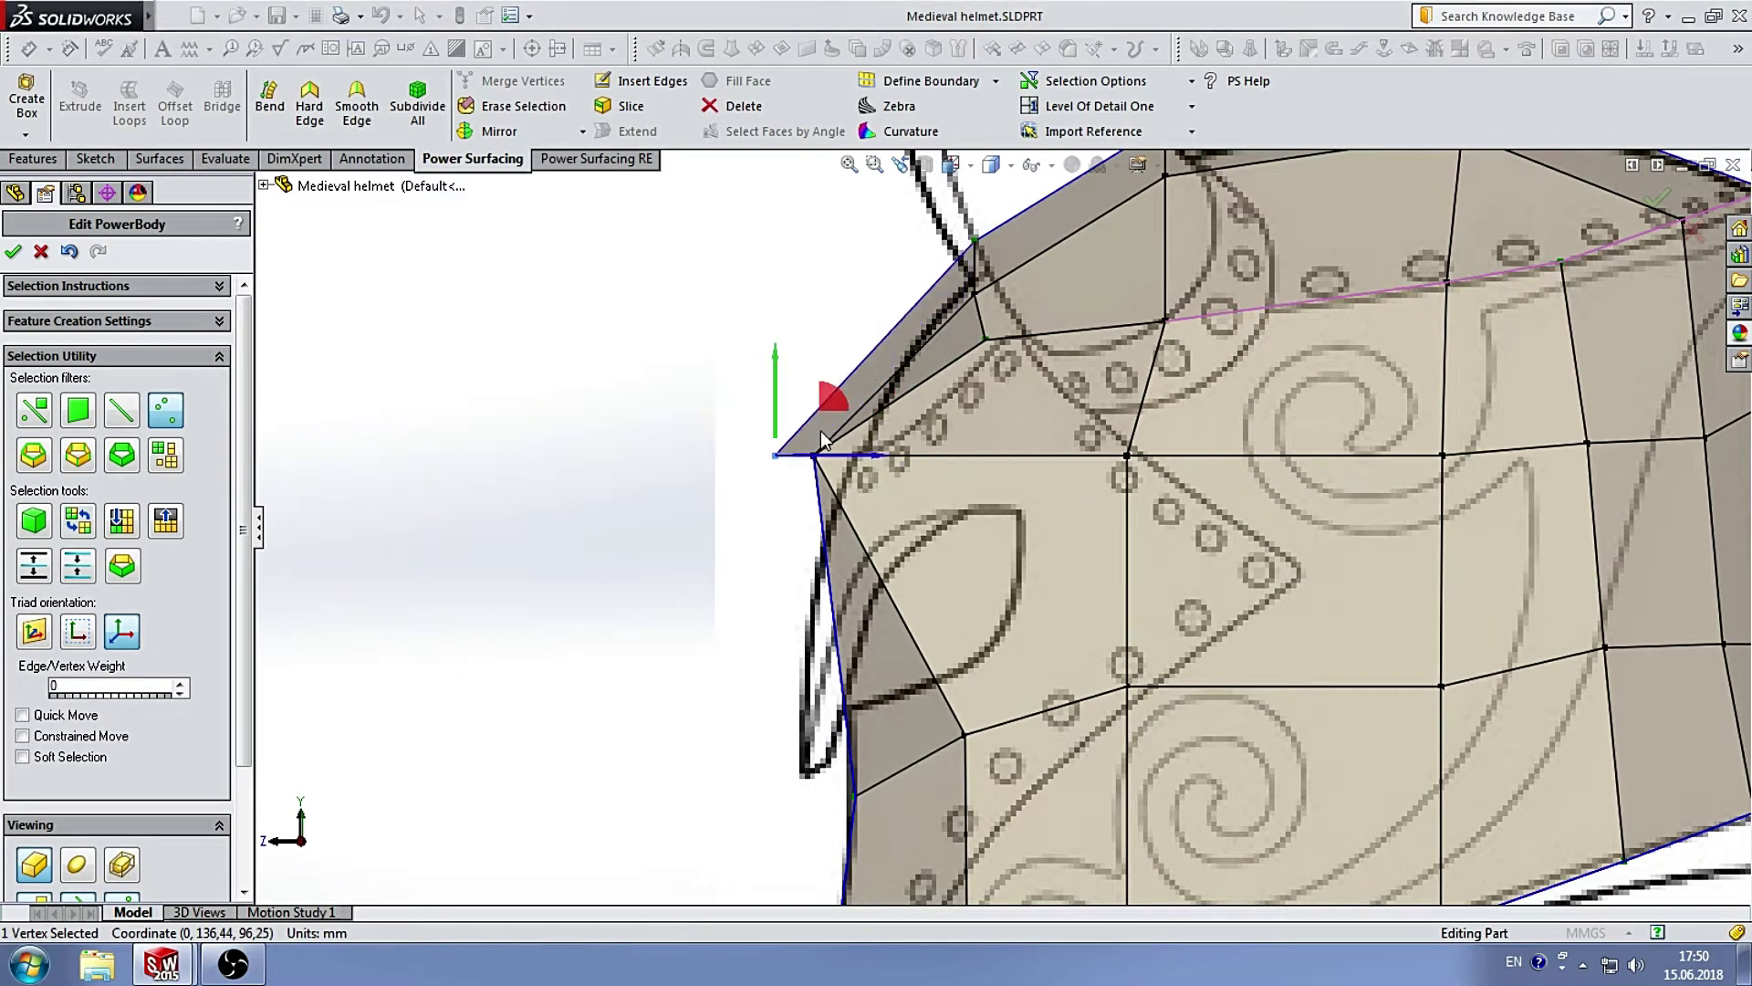
scroll(840, 467, down, 2)
mouse_move(844, 458)
mouse_down()
mouse_move(815, 501)
mouse_move(1117, 460)
mouse_move(1091, 464)
mouse_up()
scroll(822, 474, up, 3)
scroll(821, 456, down, 3)
scroll(1091, 470, up, 3)
scroll(1086, 484, down, 2)
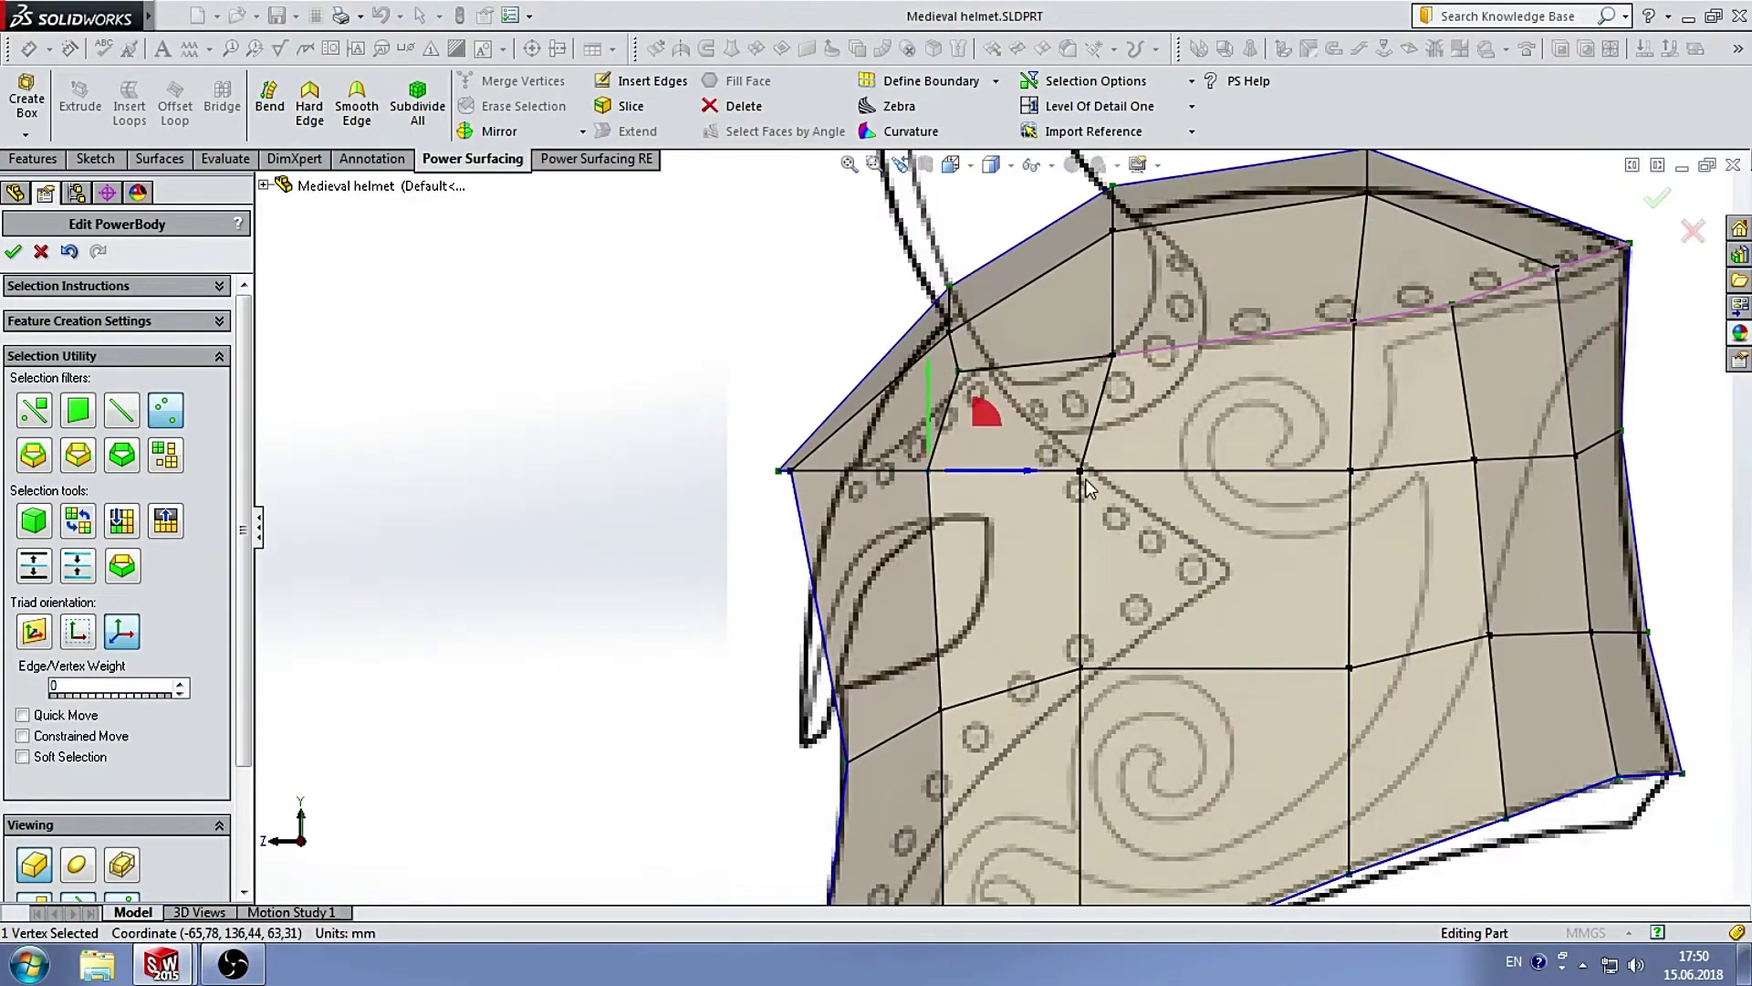
Pull the front brow corner vertex back onto the side sketch.
click(1082, 485)
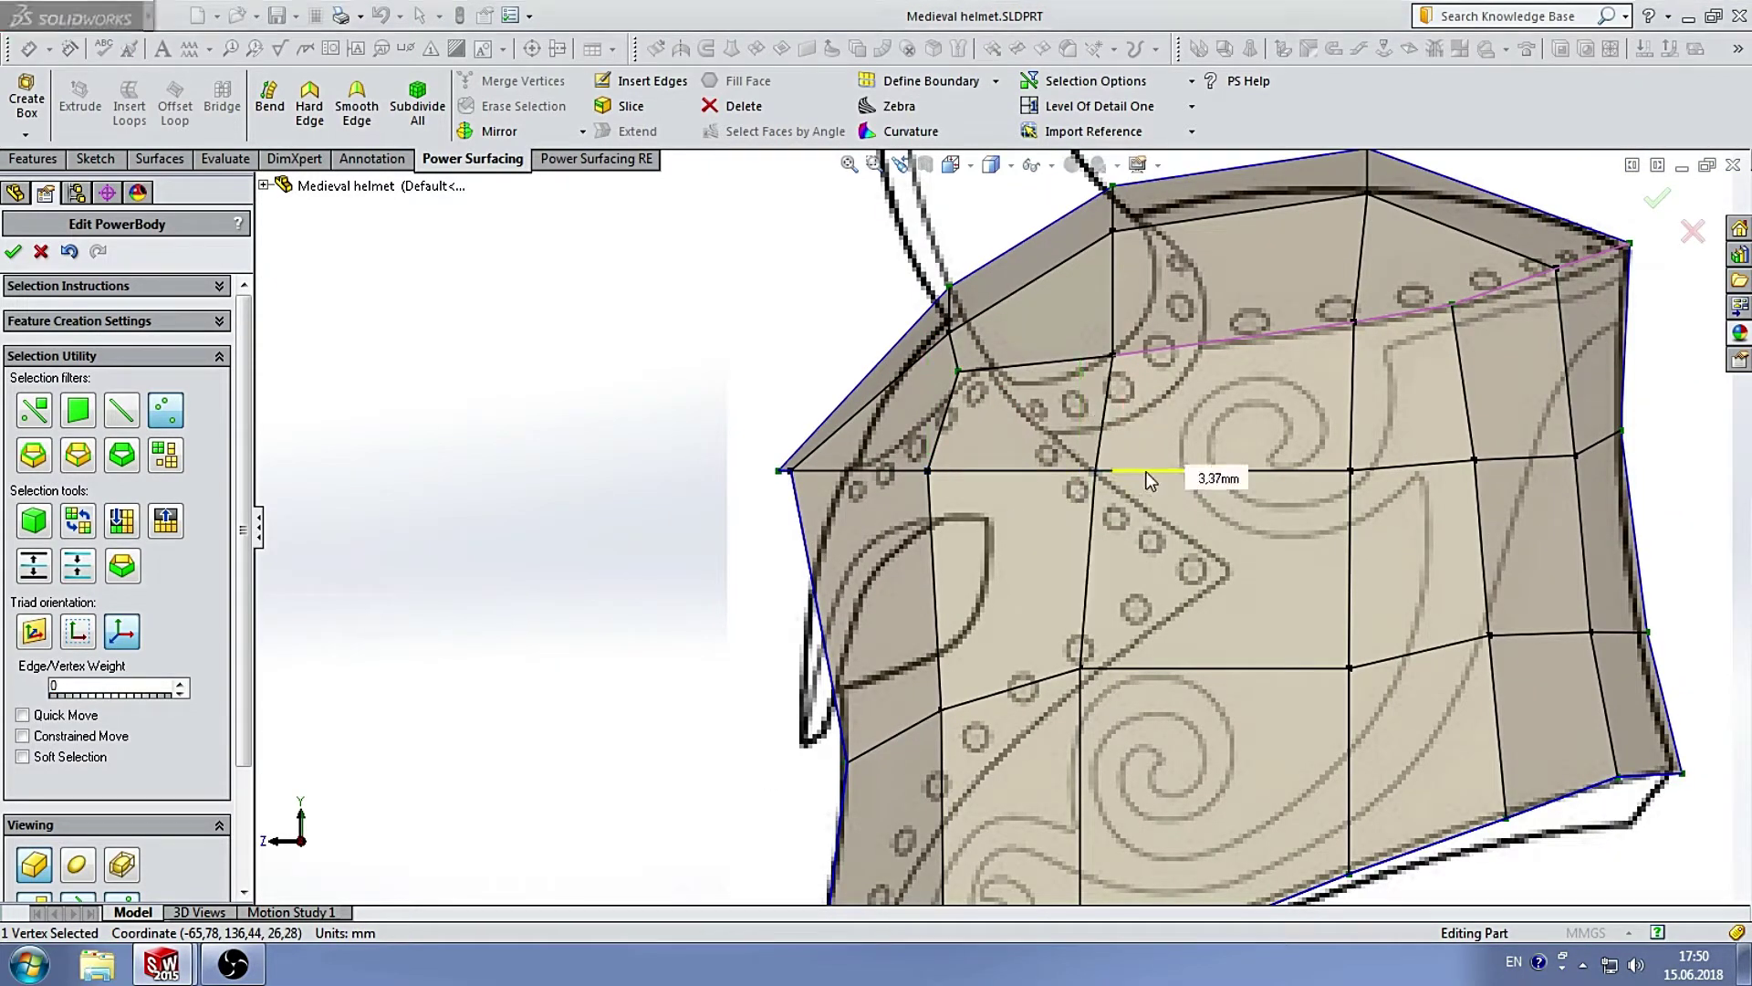
click(737, 489)
scroll(744, 488, down, 3)
click(806, 486)
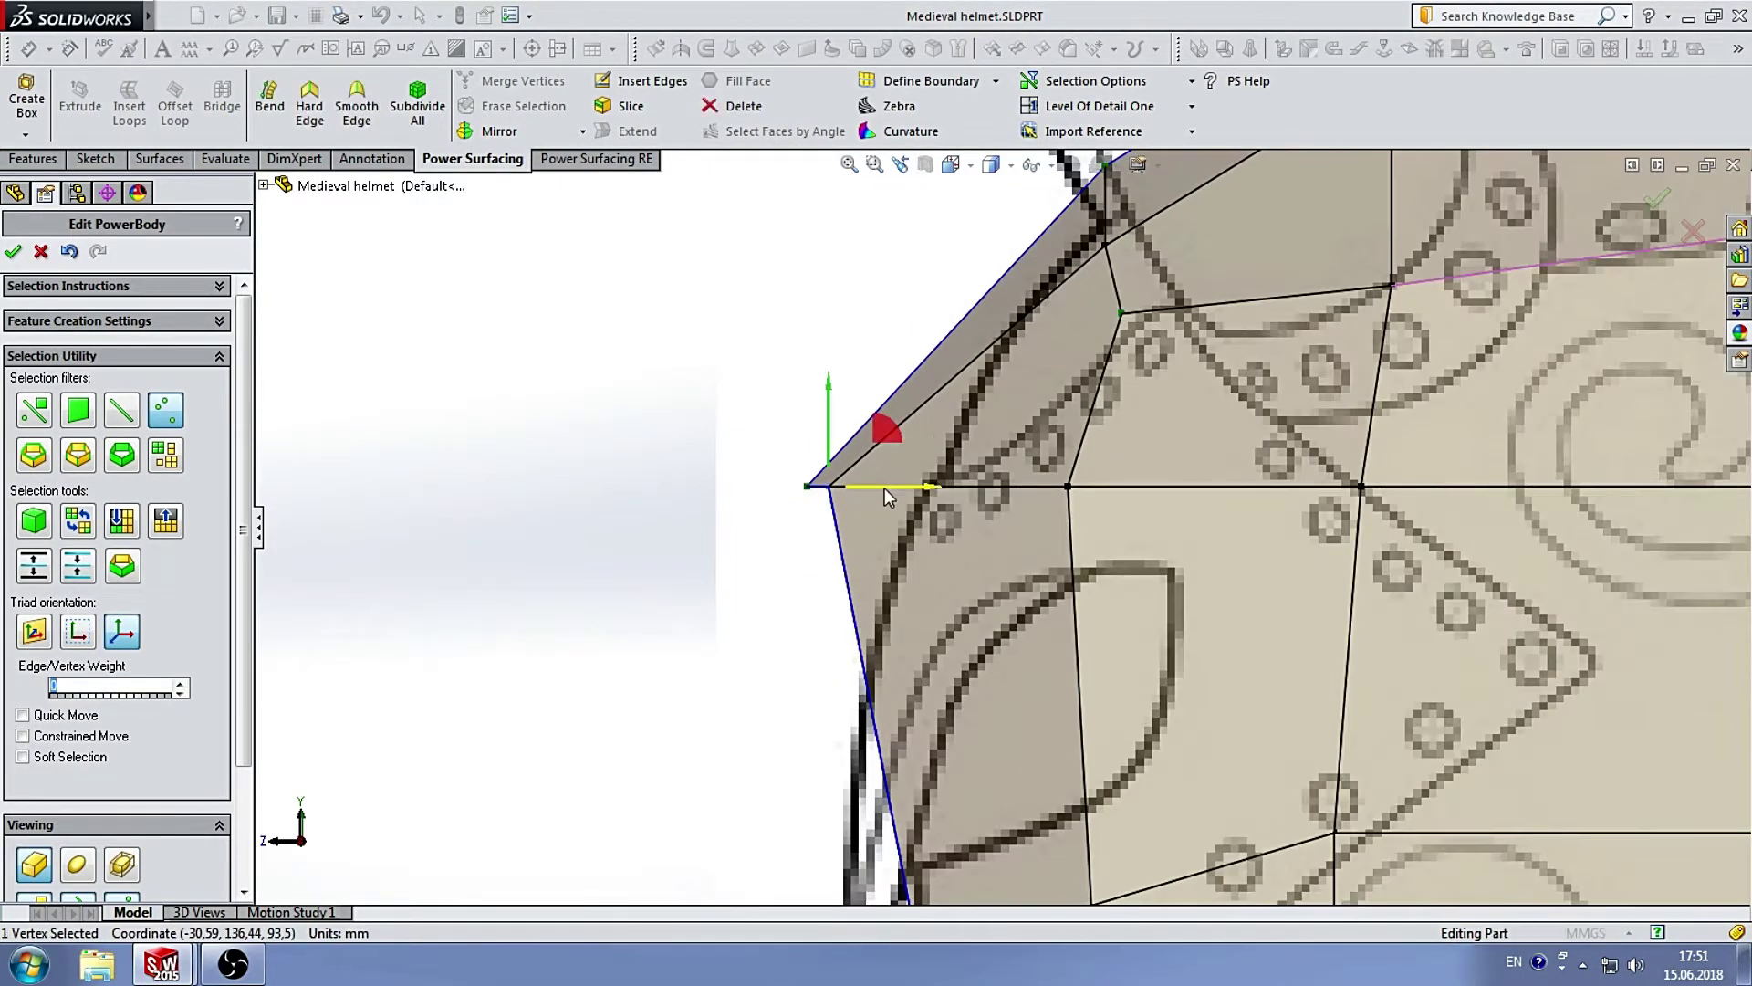
mouse_move(884, 488)
mouse_down()
mouse_move(1021, 491)
mouse_move(967, 486)
mouse_up()
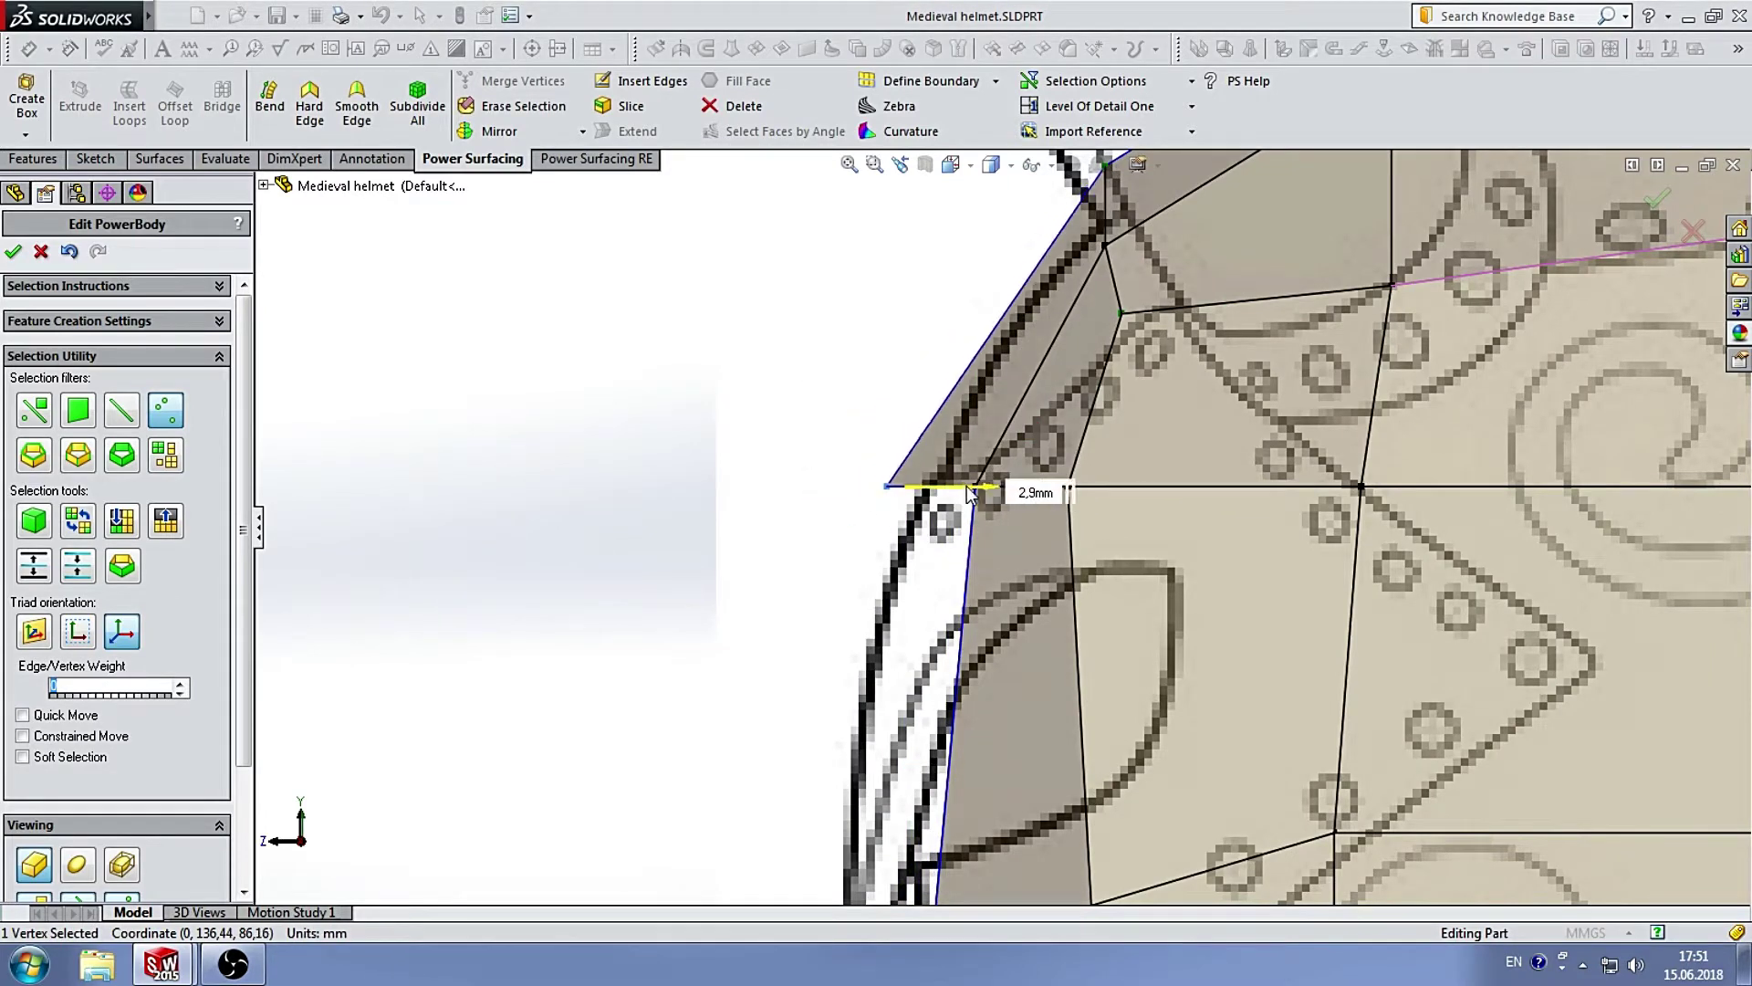
Lower a vertex on the helmet front in the front view.
key(ctrl+1)
click(744, 475)
mouse_move(744, 411)
mouse_down()
mouse_move(749, 436)
mouse_move(832, 456)
mouse_up()
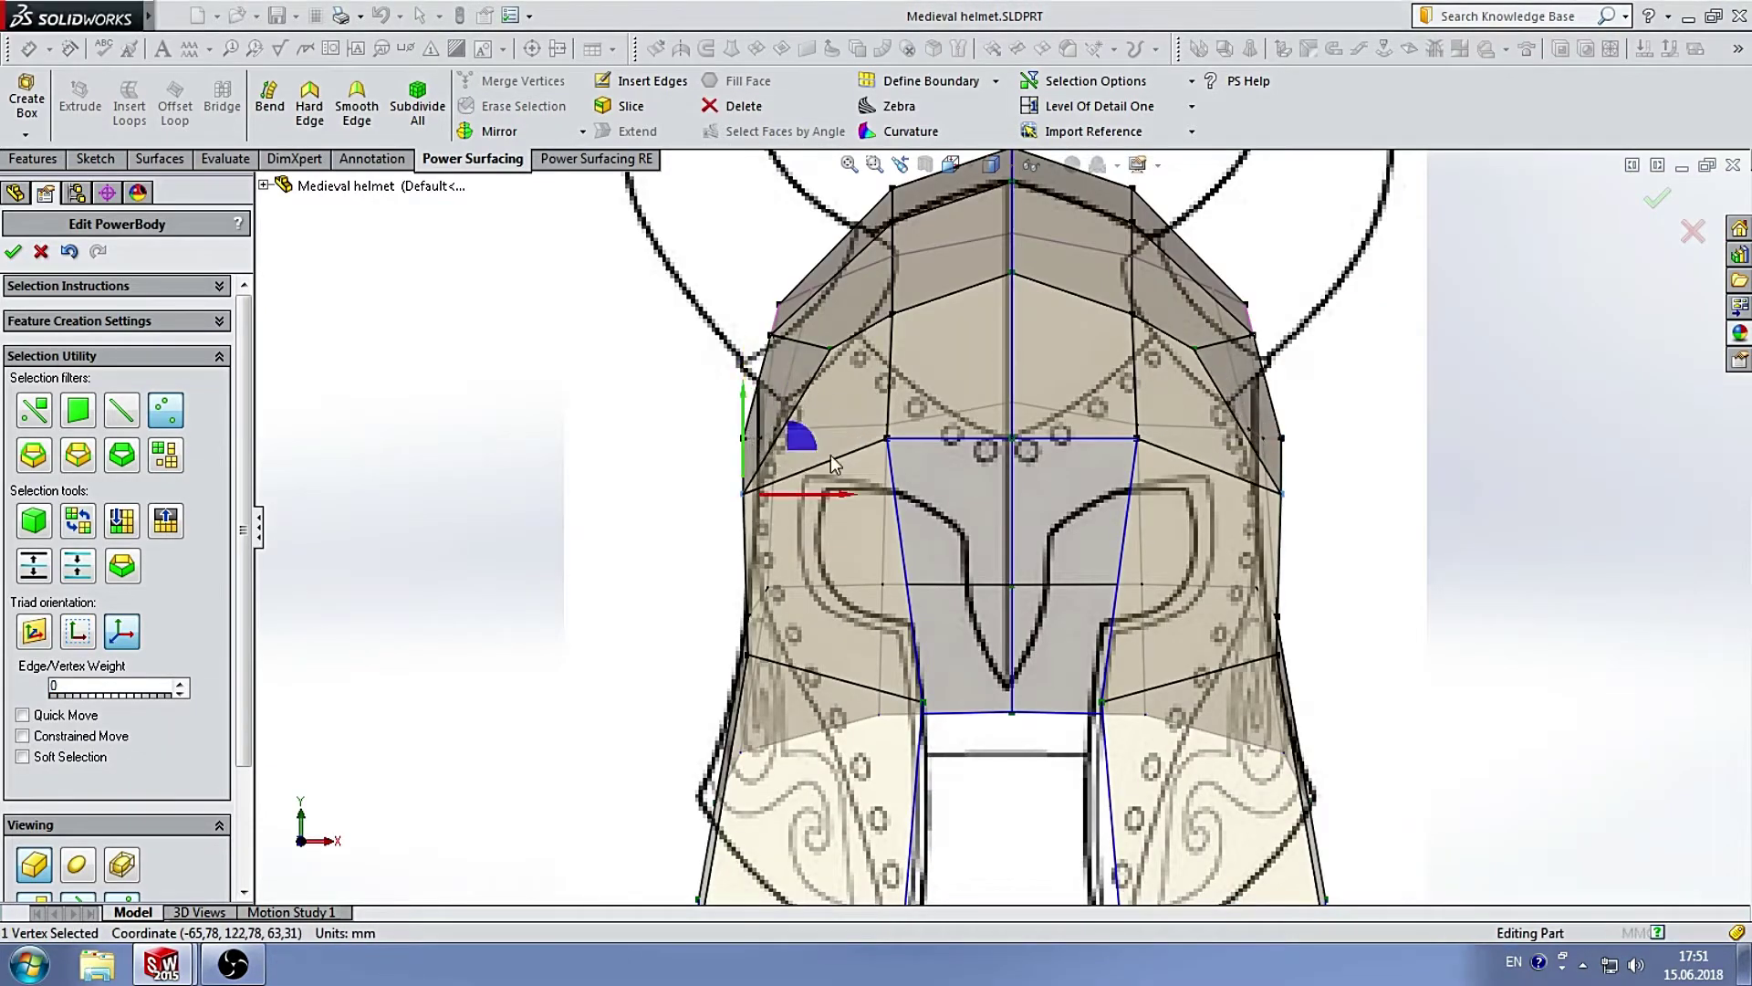
Drop the centre brow vertex into a V and move the eye-opening corner inward.
click(1011, 439)
drag(1009, 401, 1011, 533)
click(1225, 496)
scroll(1209, 502, down, 2)
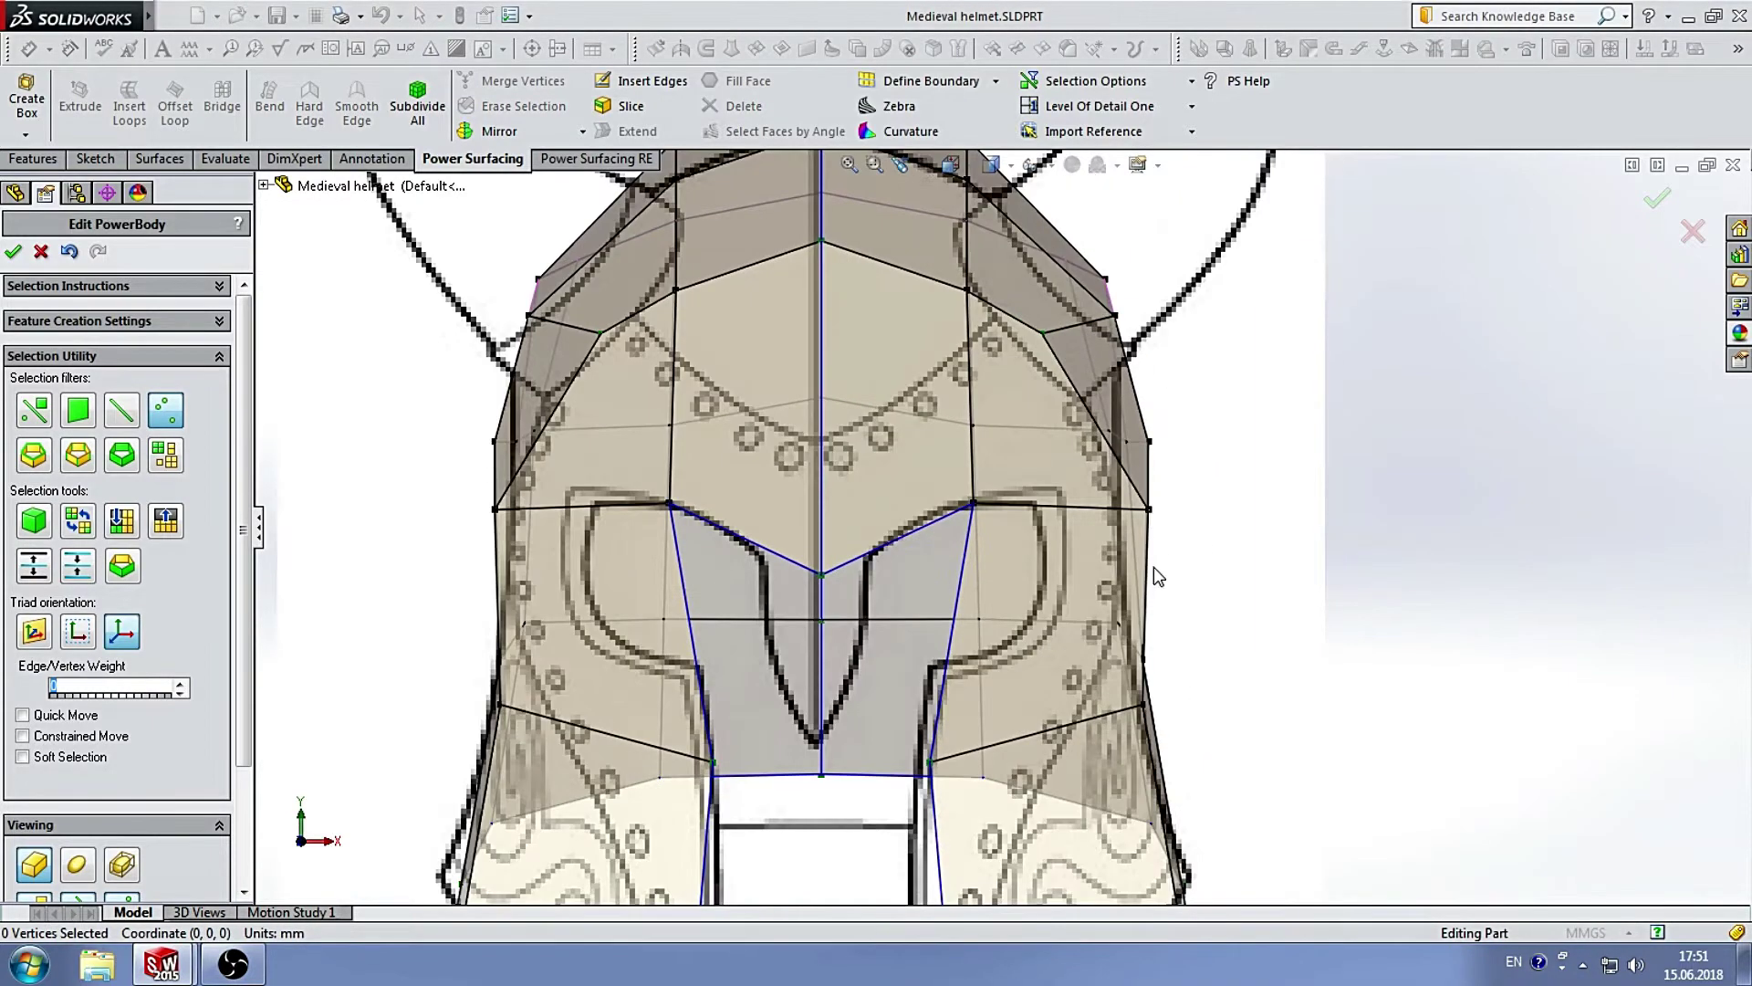
drag(500, 518, 605, 501)
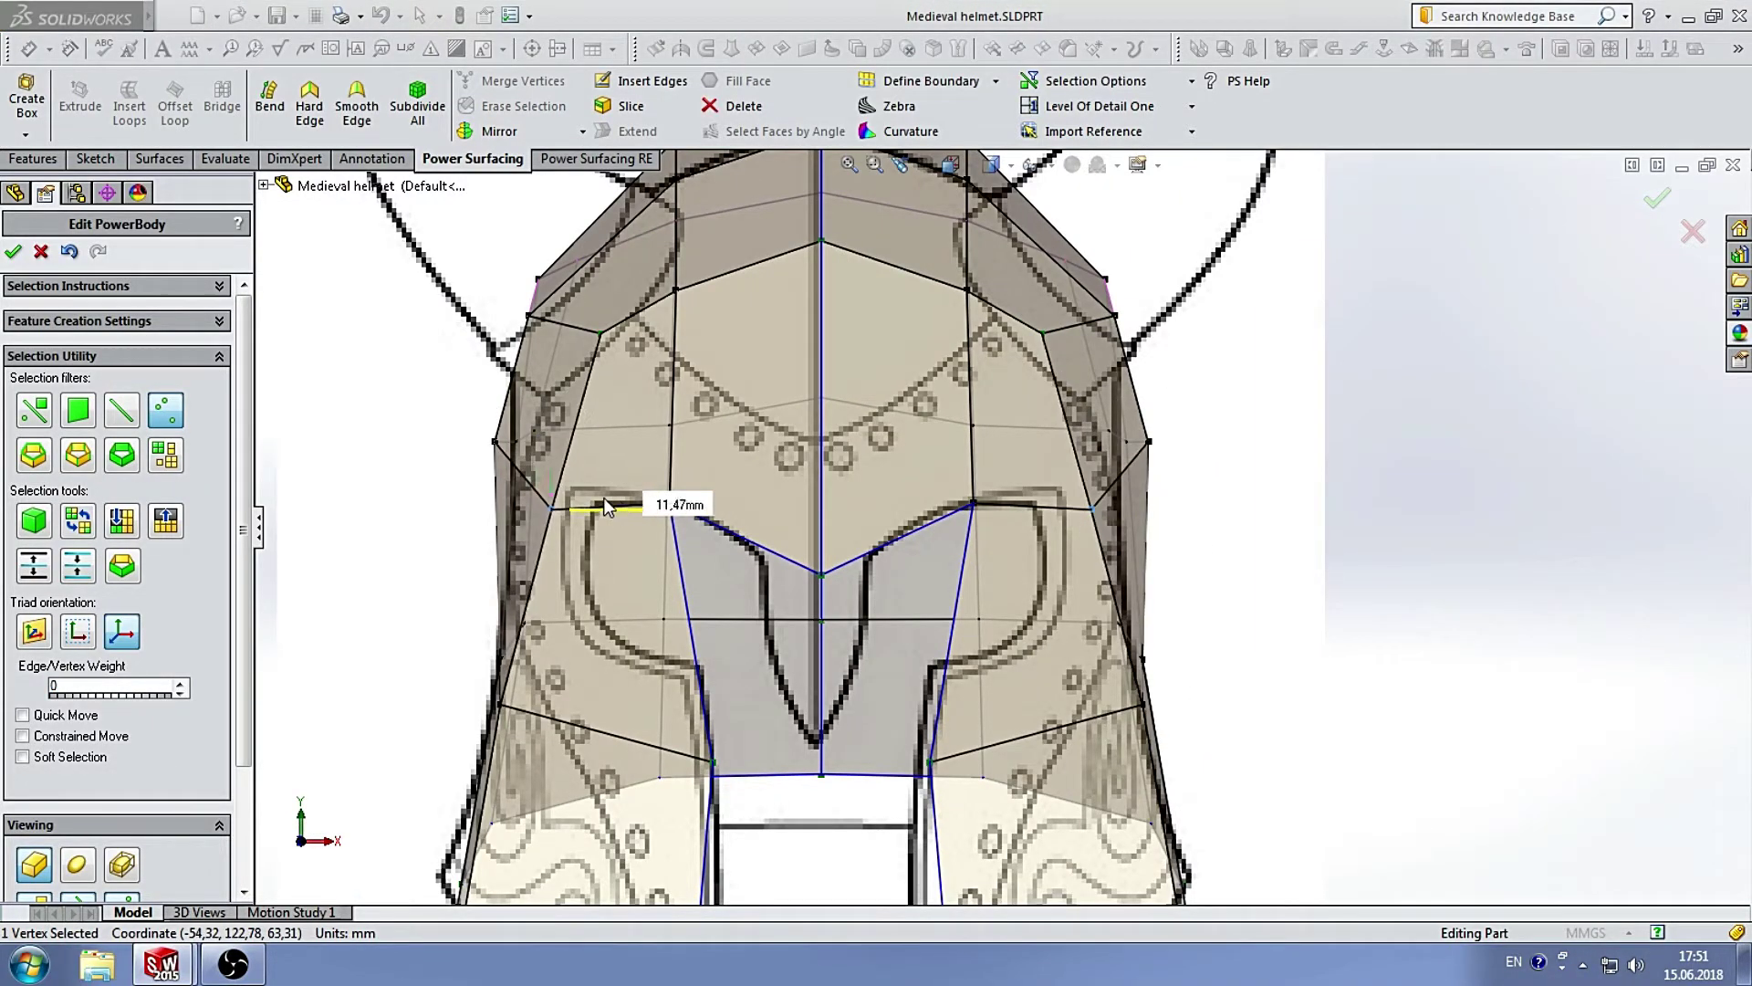
Adjust the upper side, cheek and bottom-left corner vertices to meet the front outline.
click(595, 336)
drag(628, 340, 625, 340)
scroll(626, 342, up, 3)
scroll(710, 694, down, 3)
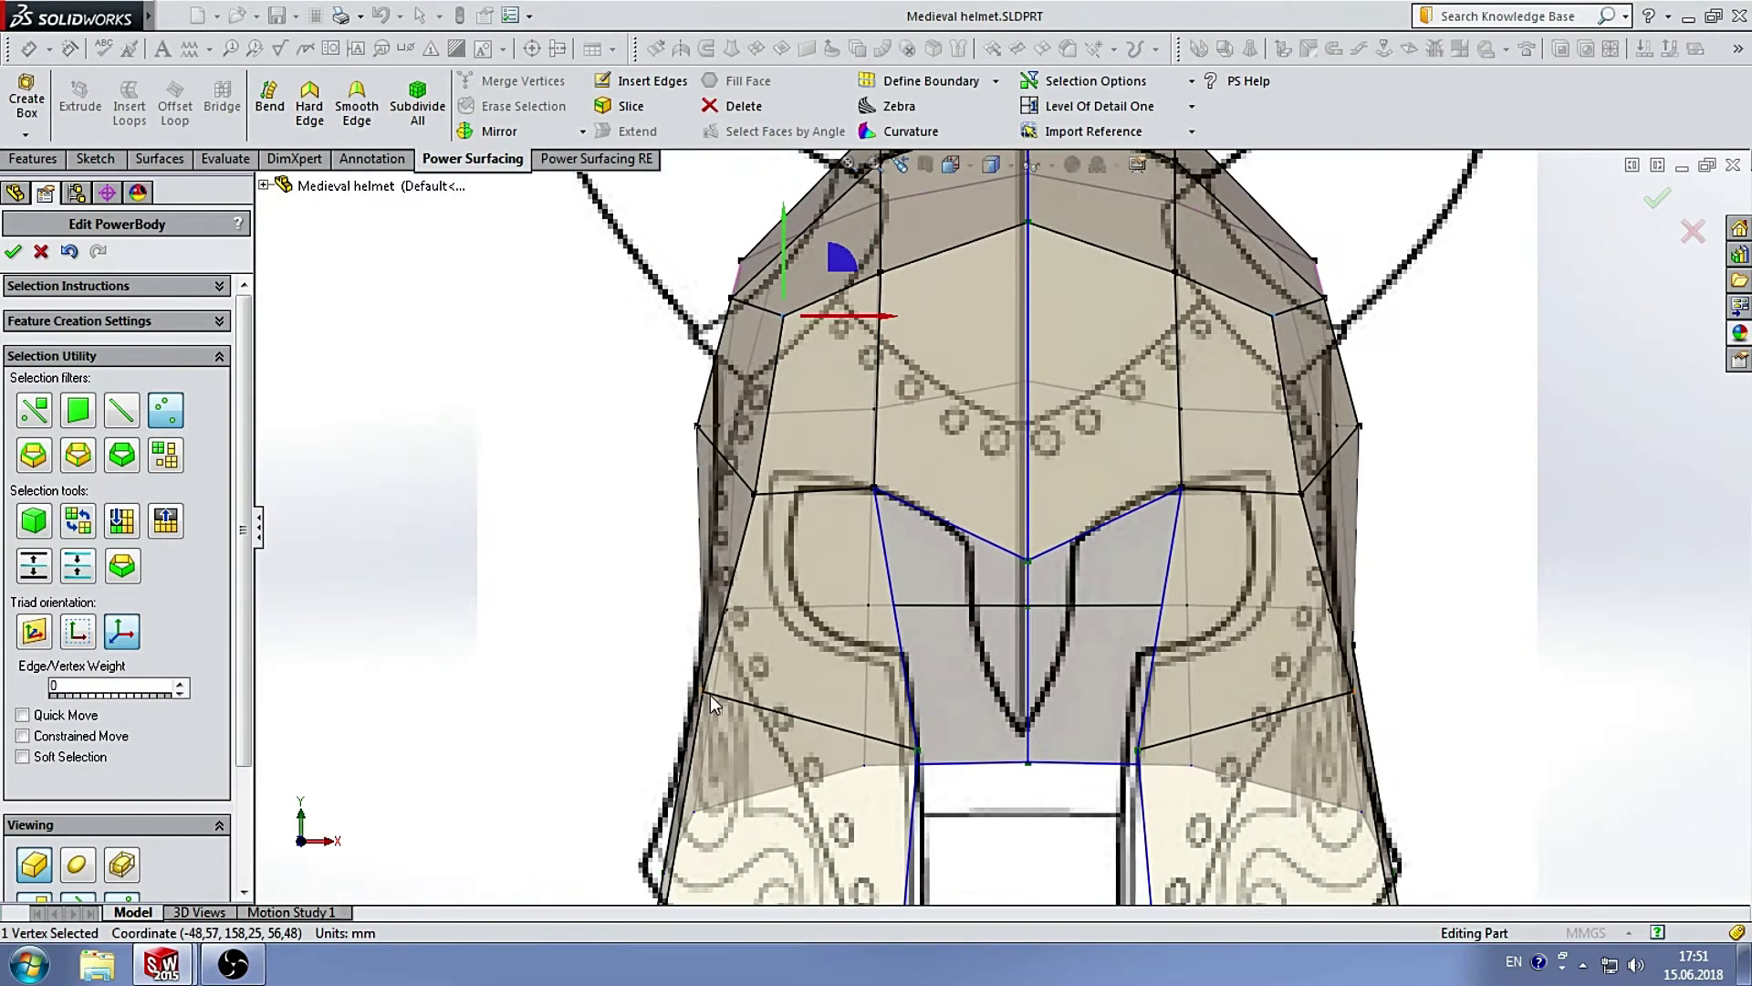
drag(783, 701, 847, 684)
scroll(929, 660, up, 1)
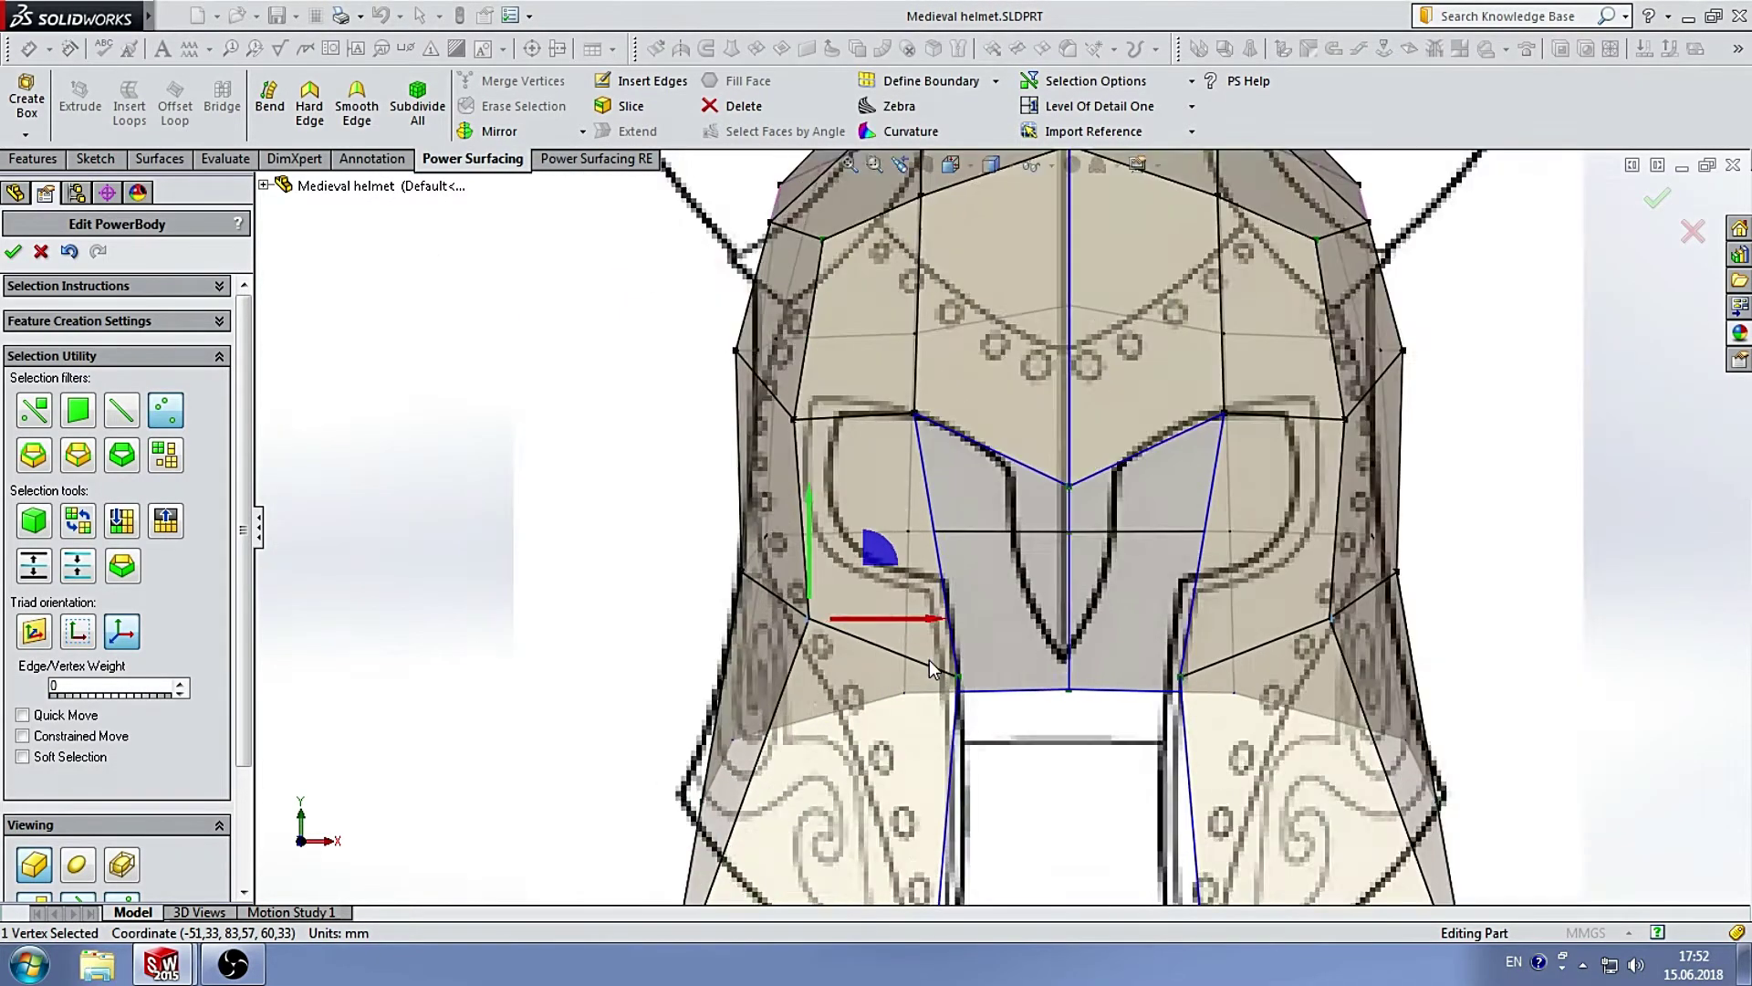
scroll(960, 723, up, 1)
click(754, 763)
drag(760, 800, 763, 746)
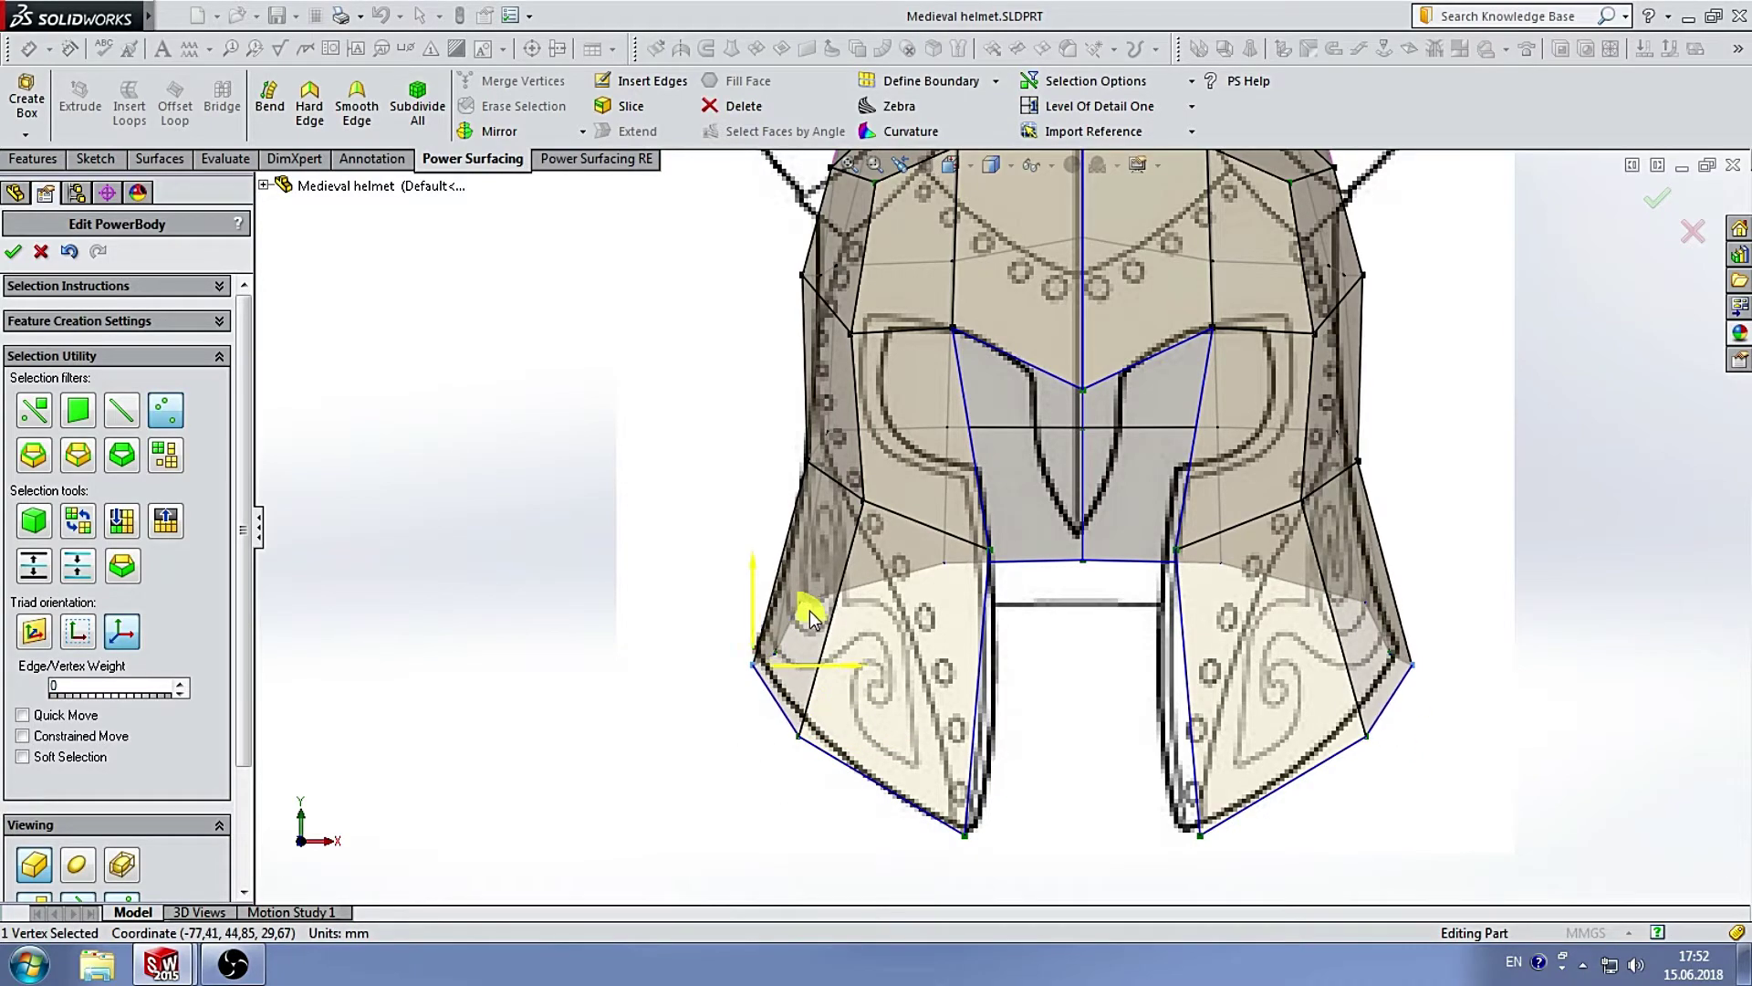
key(Escape)
scroll(1004, 547, up, 3)
scroll(1041, 551, down, 2)
scroll(1063, 527, up, 1)
Switch to smoothed display, select a front edge loop and preview new loops down the sides.
key(Tab)
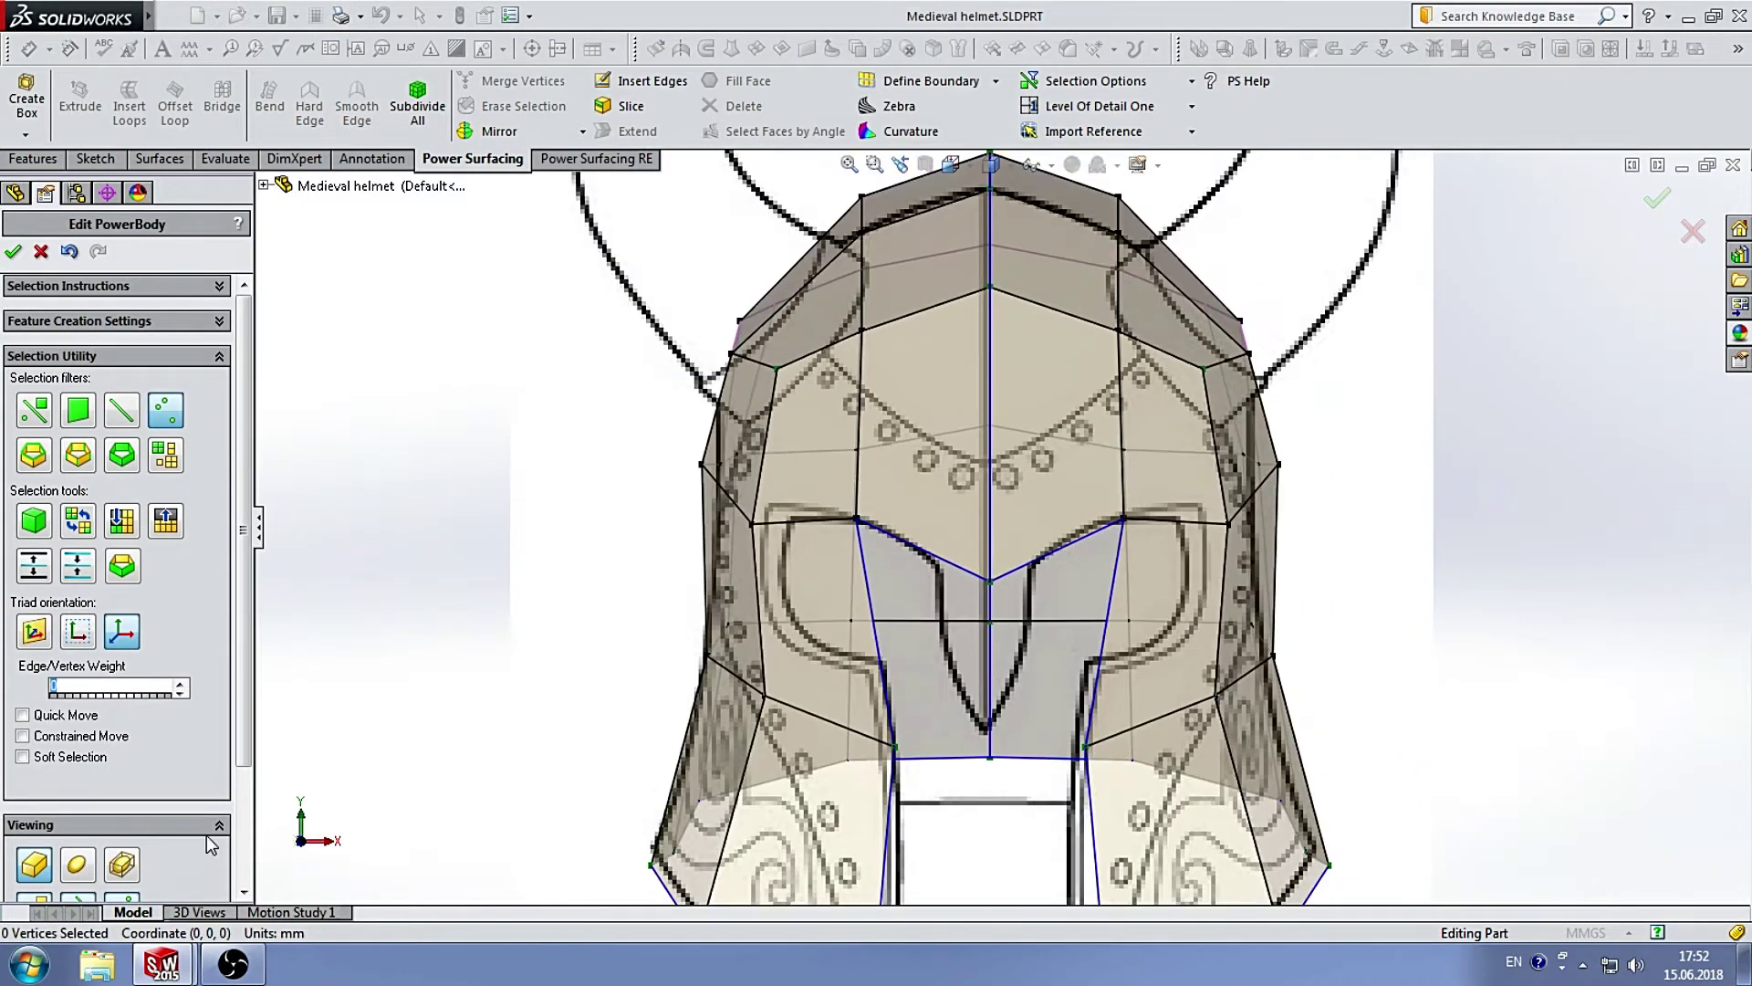
scroll(950, 611, down, 2)
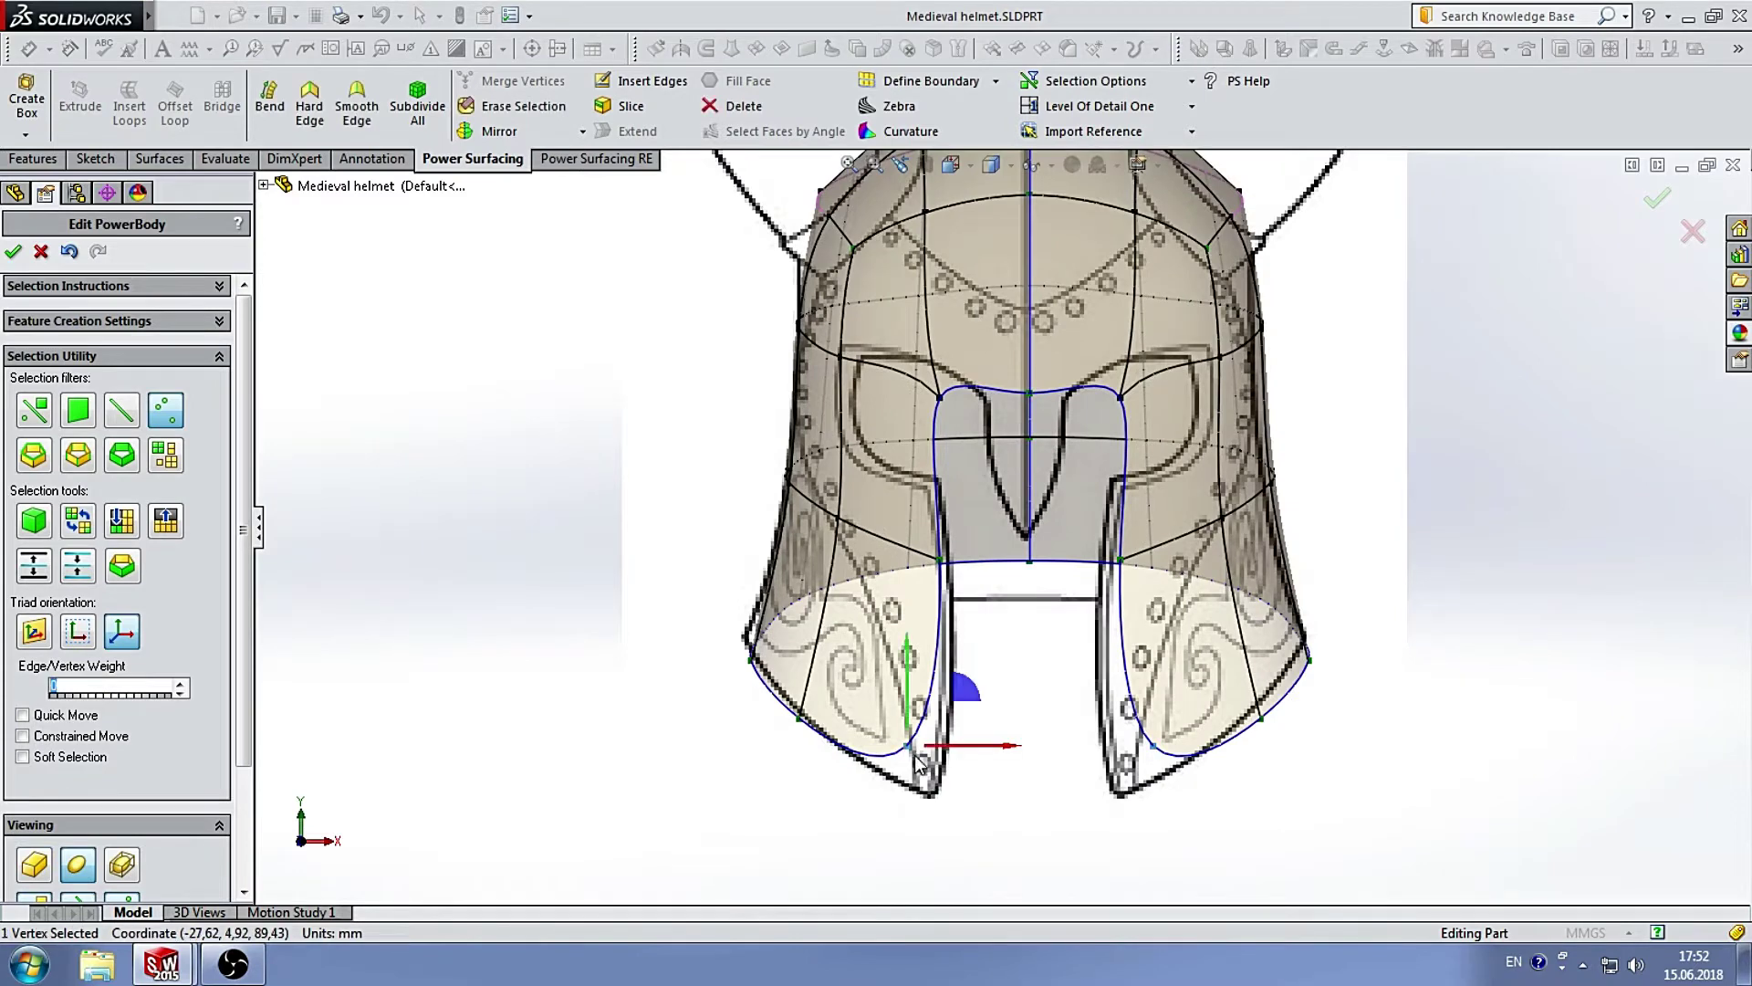
scroll(1061, 610, up, 2)
scroll(1059, 610, down, 2)
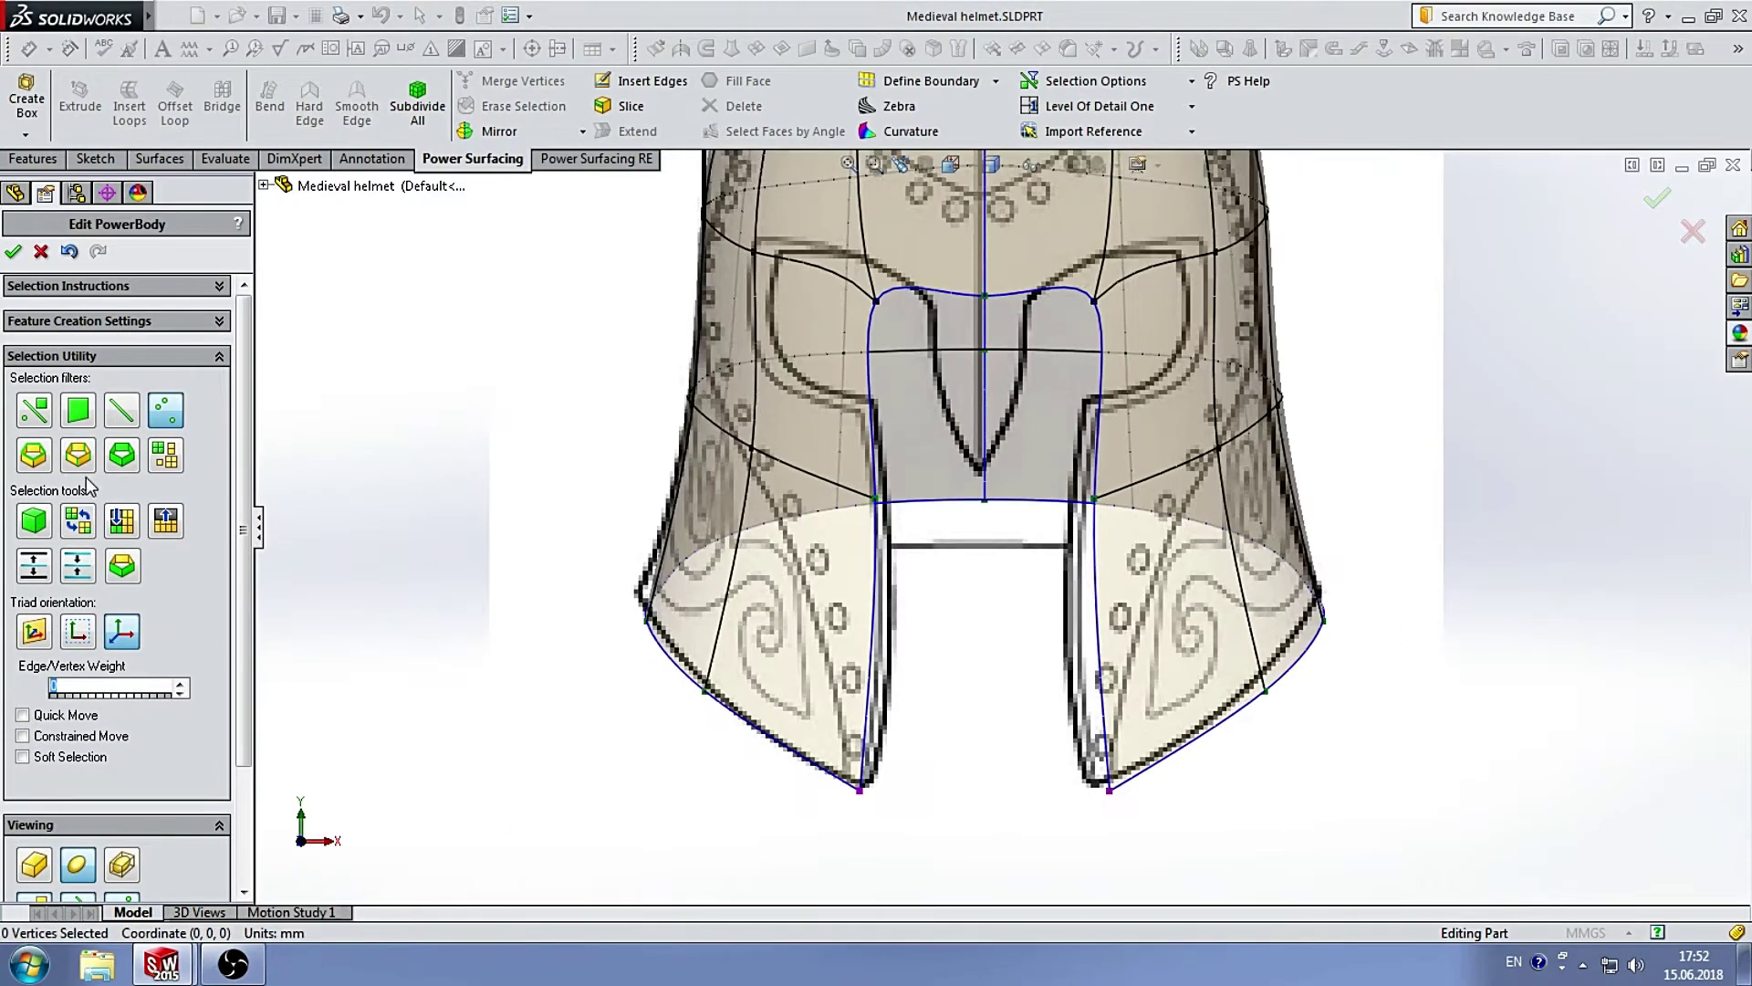
double_click(877, 657)
click(913, 568)
click(887, 525)
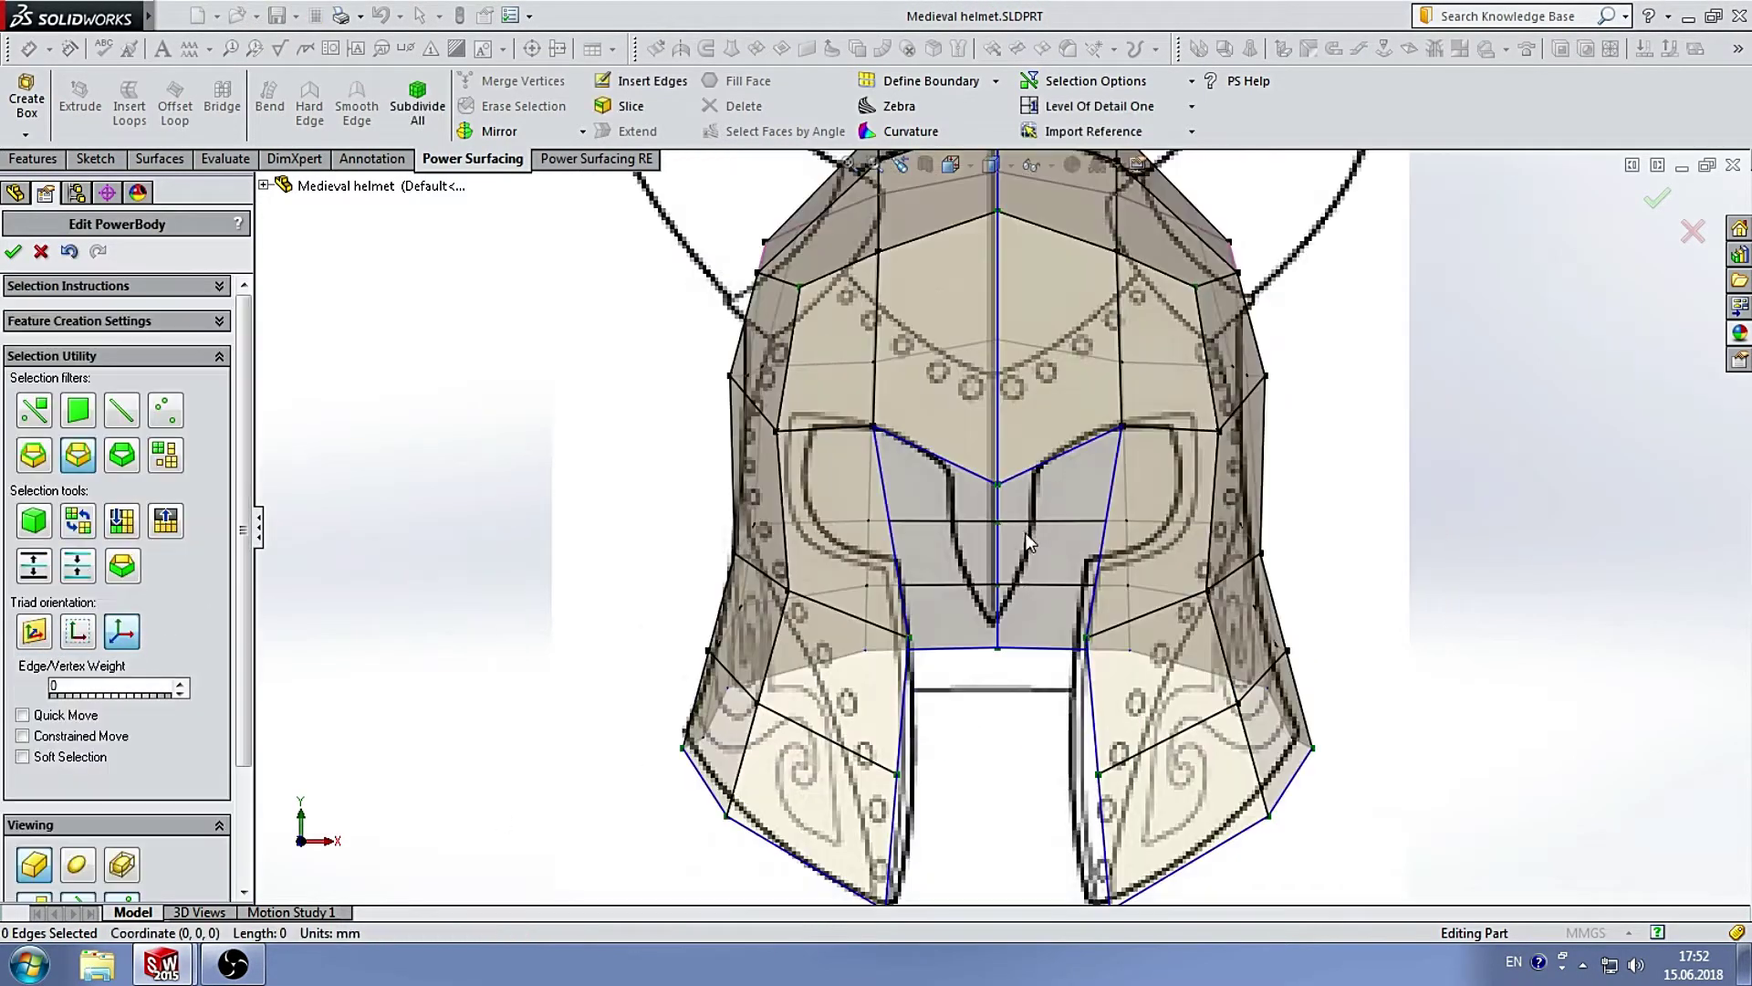
click(857, 616)
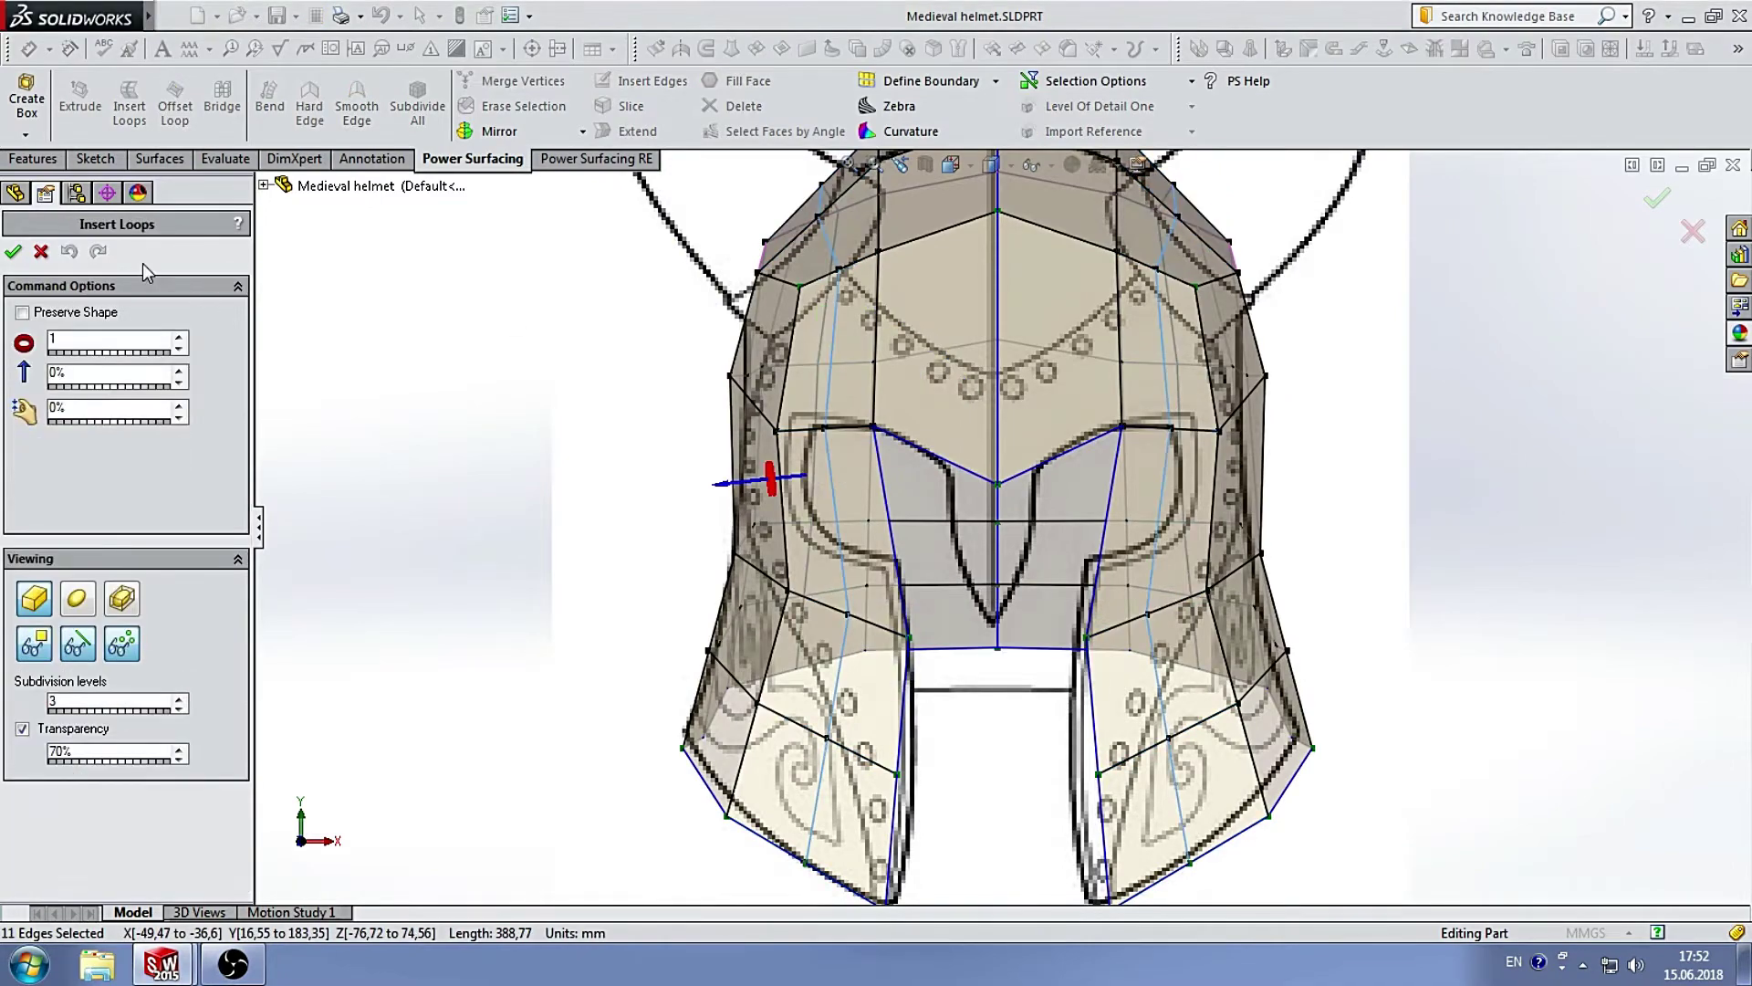
Confirm the new side loops and select a horizontal edge loop around the helmet.
click(562, 420)
scroll(562, 420, down, 2)
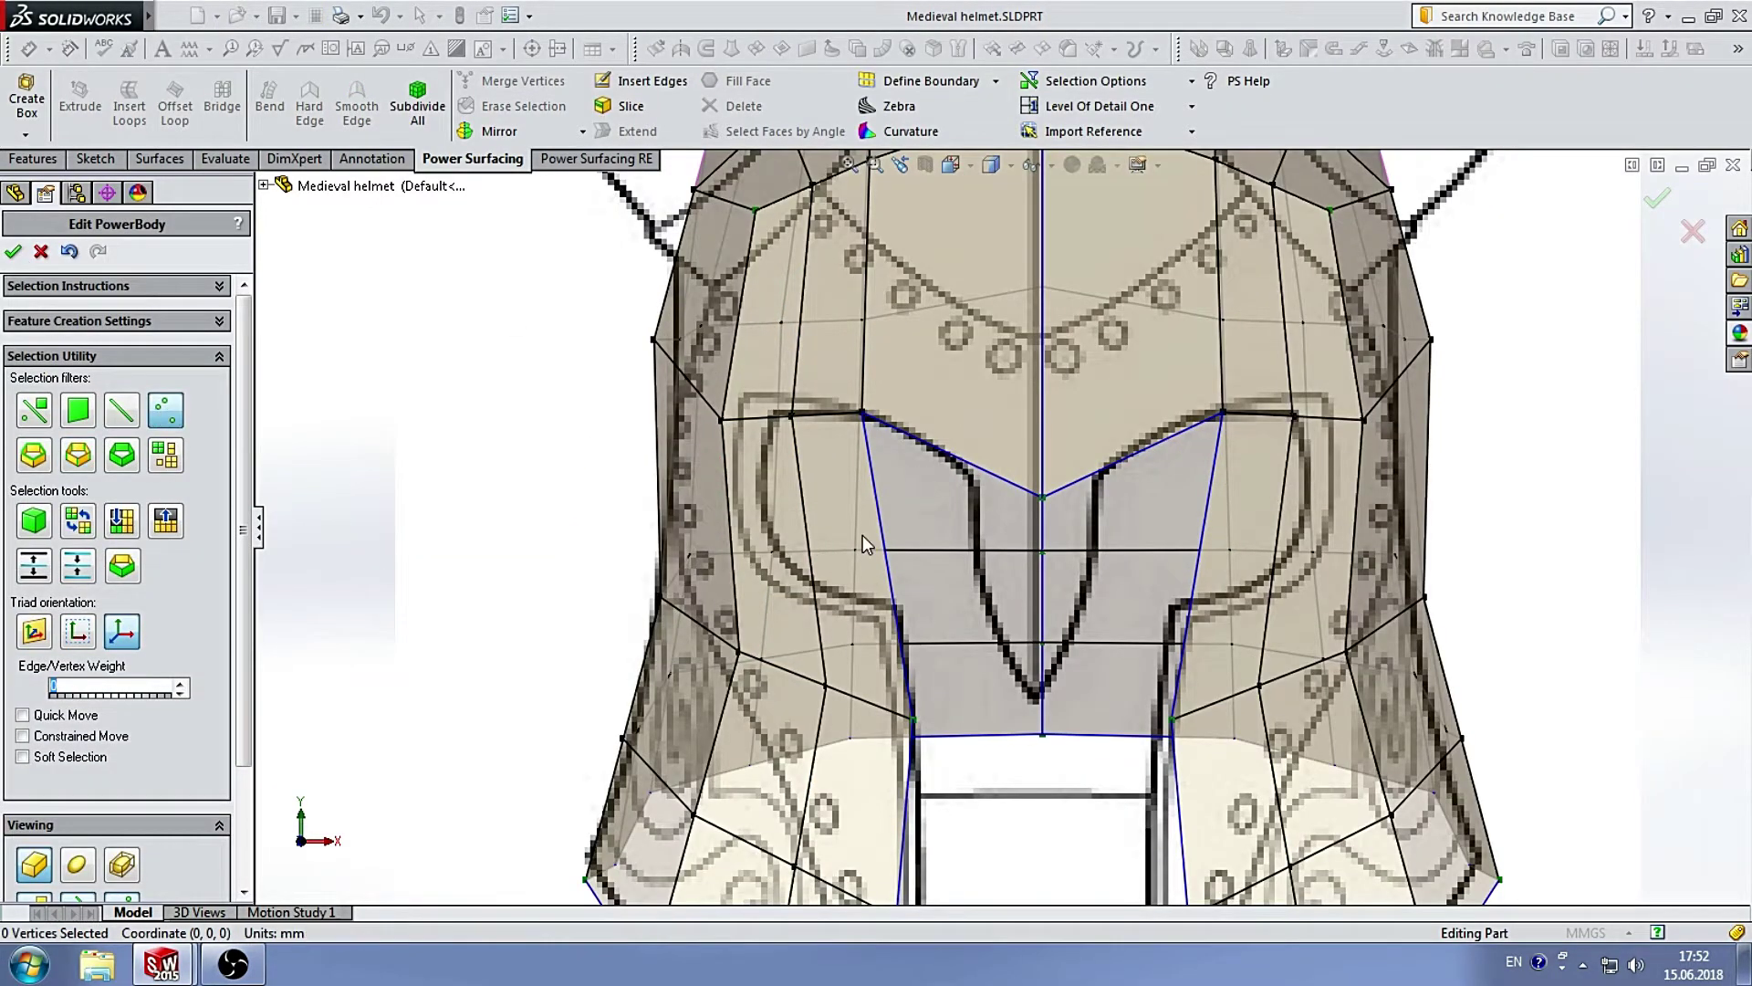
click(78, 410)
scroll(847, 474, up, 2)
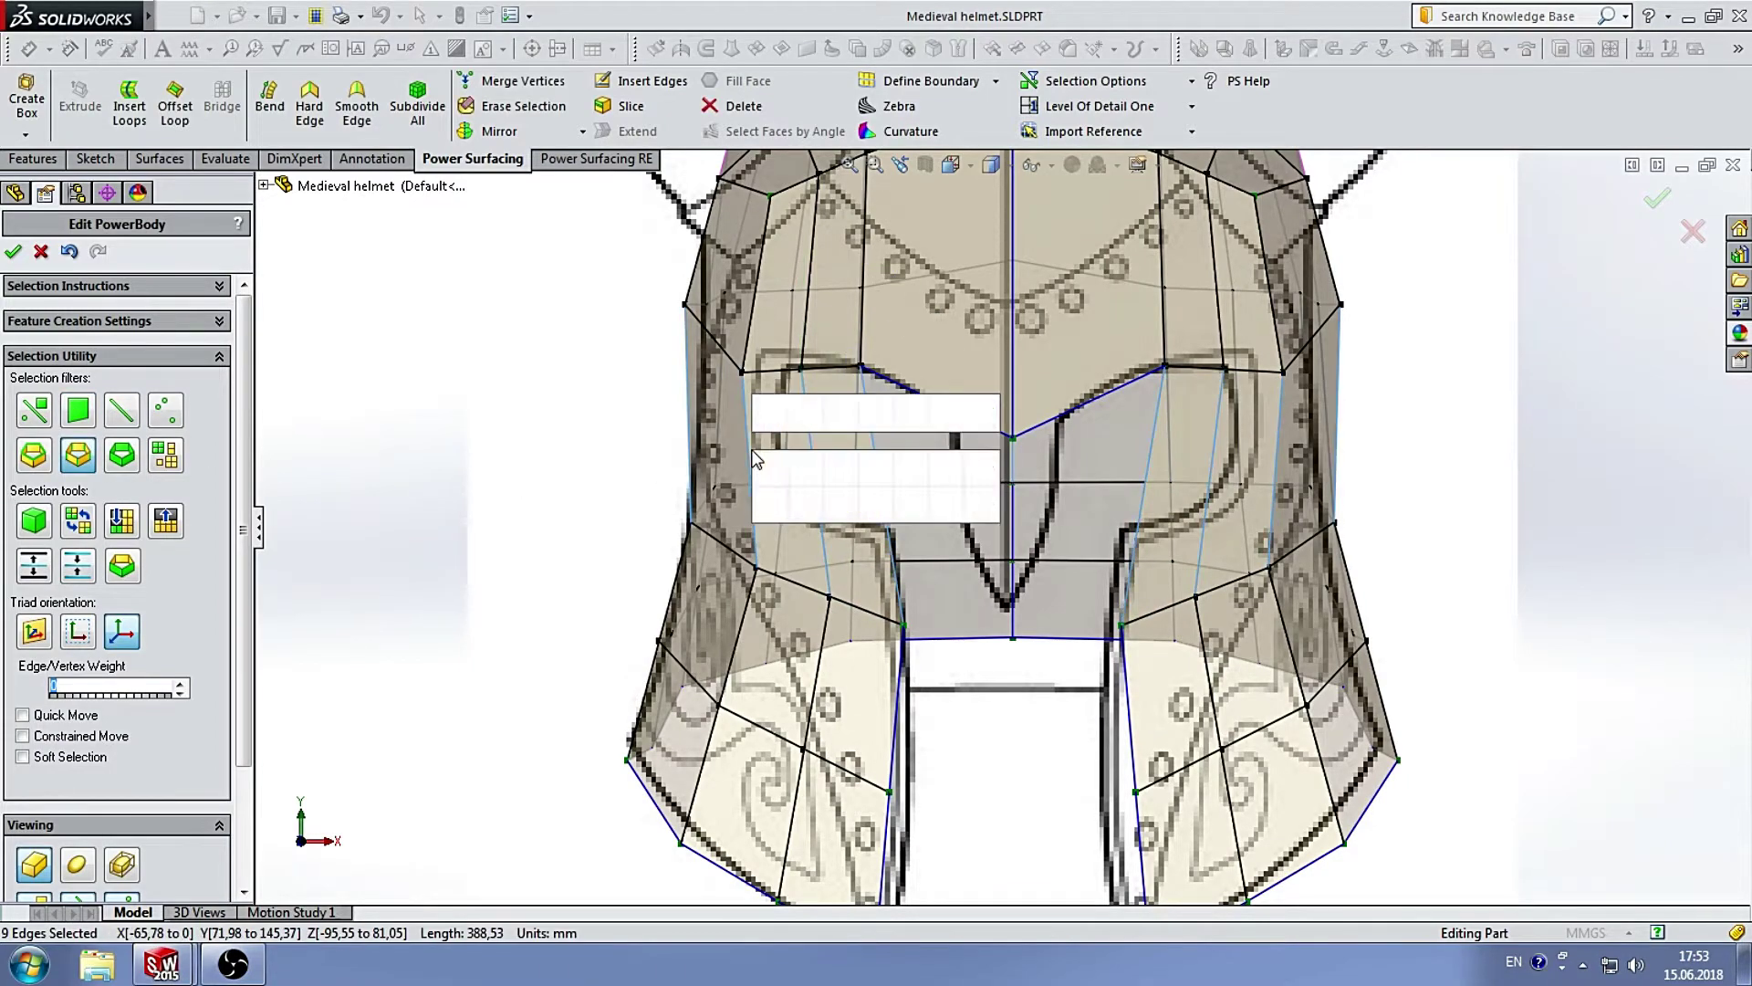
double_click(720, 441)
Pull an eye-opening vertex left and down toward the front sketch.
click(166, 410)
scroll(392, 442, up, 2)
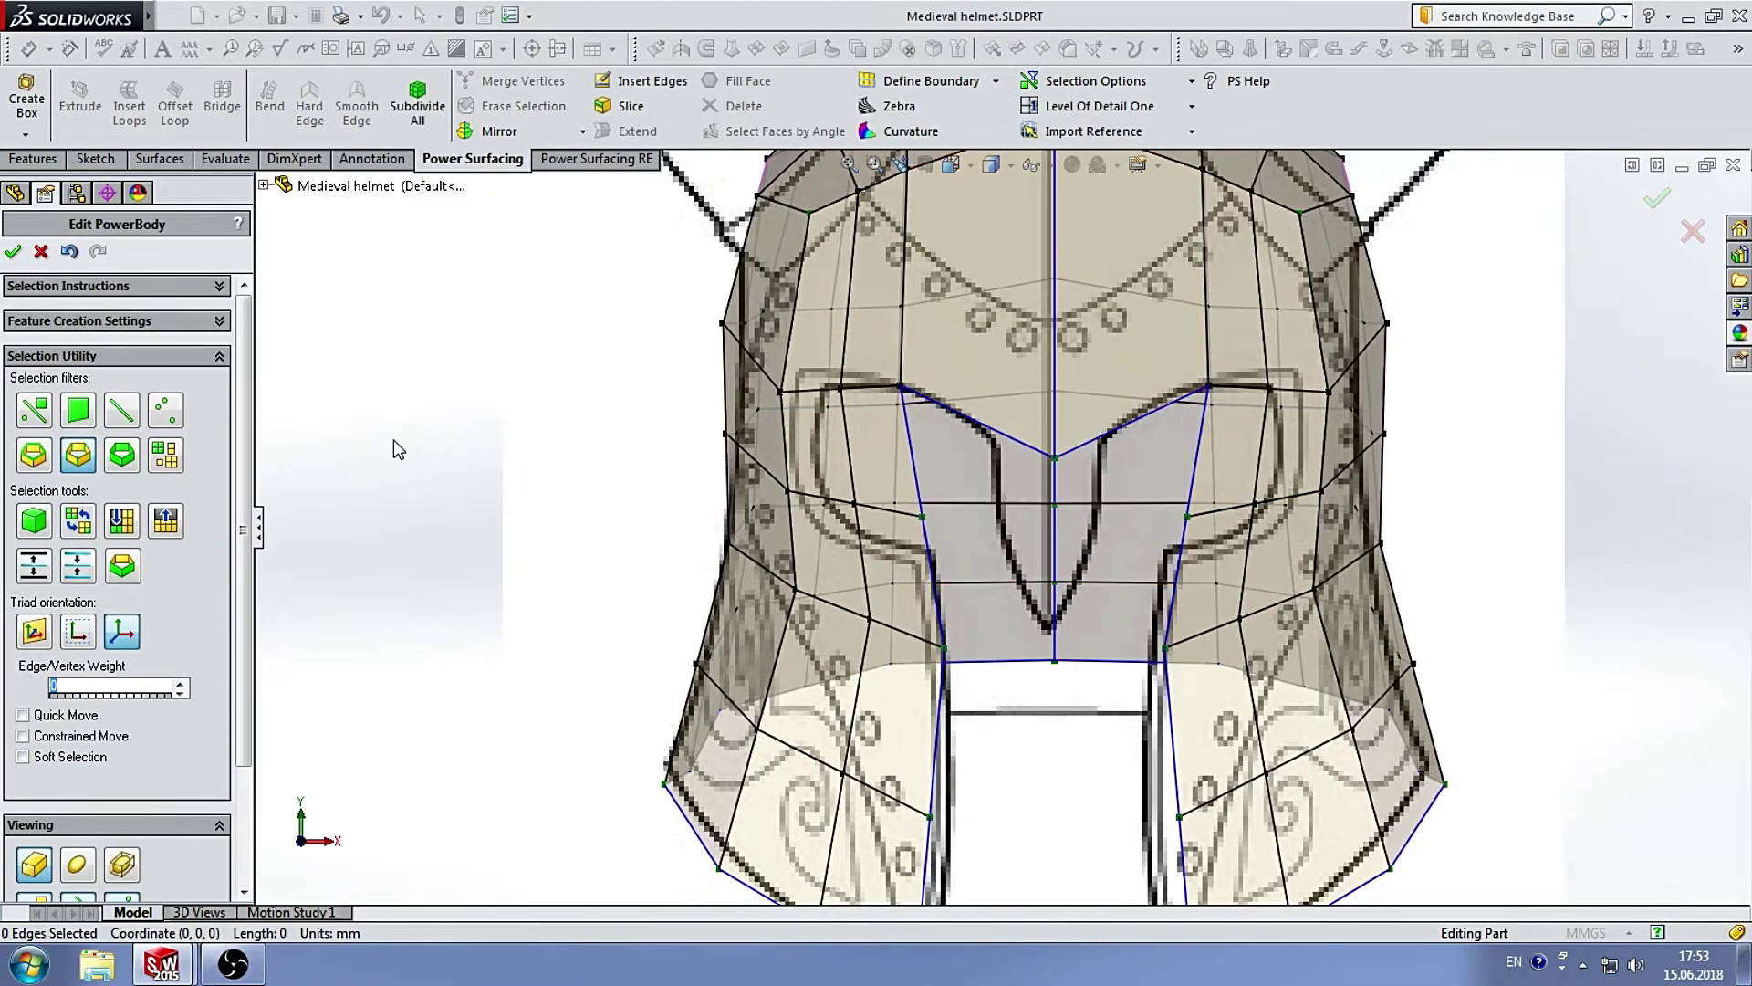
scroll(882, 457, up, 2)
scroll(1011, 583, down, 5)
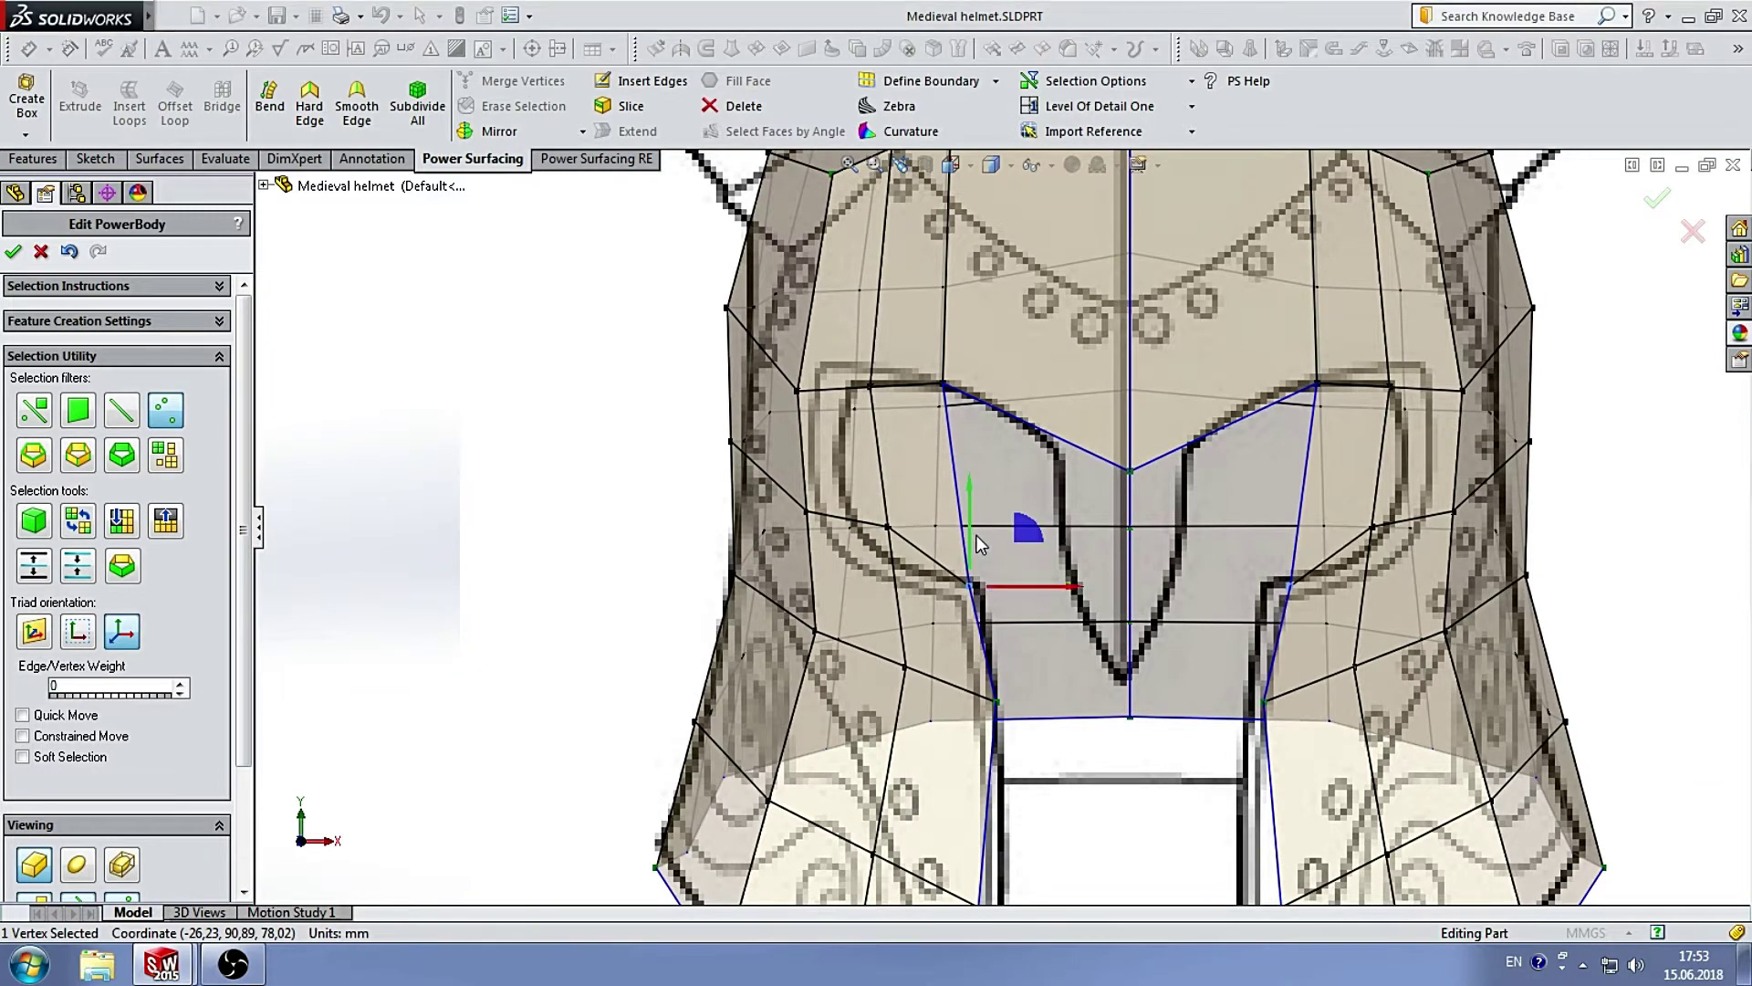
mouse_move(975, 491)
mouse_down()
mouse_move(935, 518)
mouse_move(884, 387)
mouse_up()
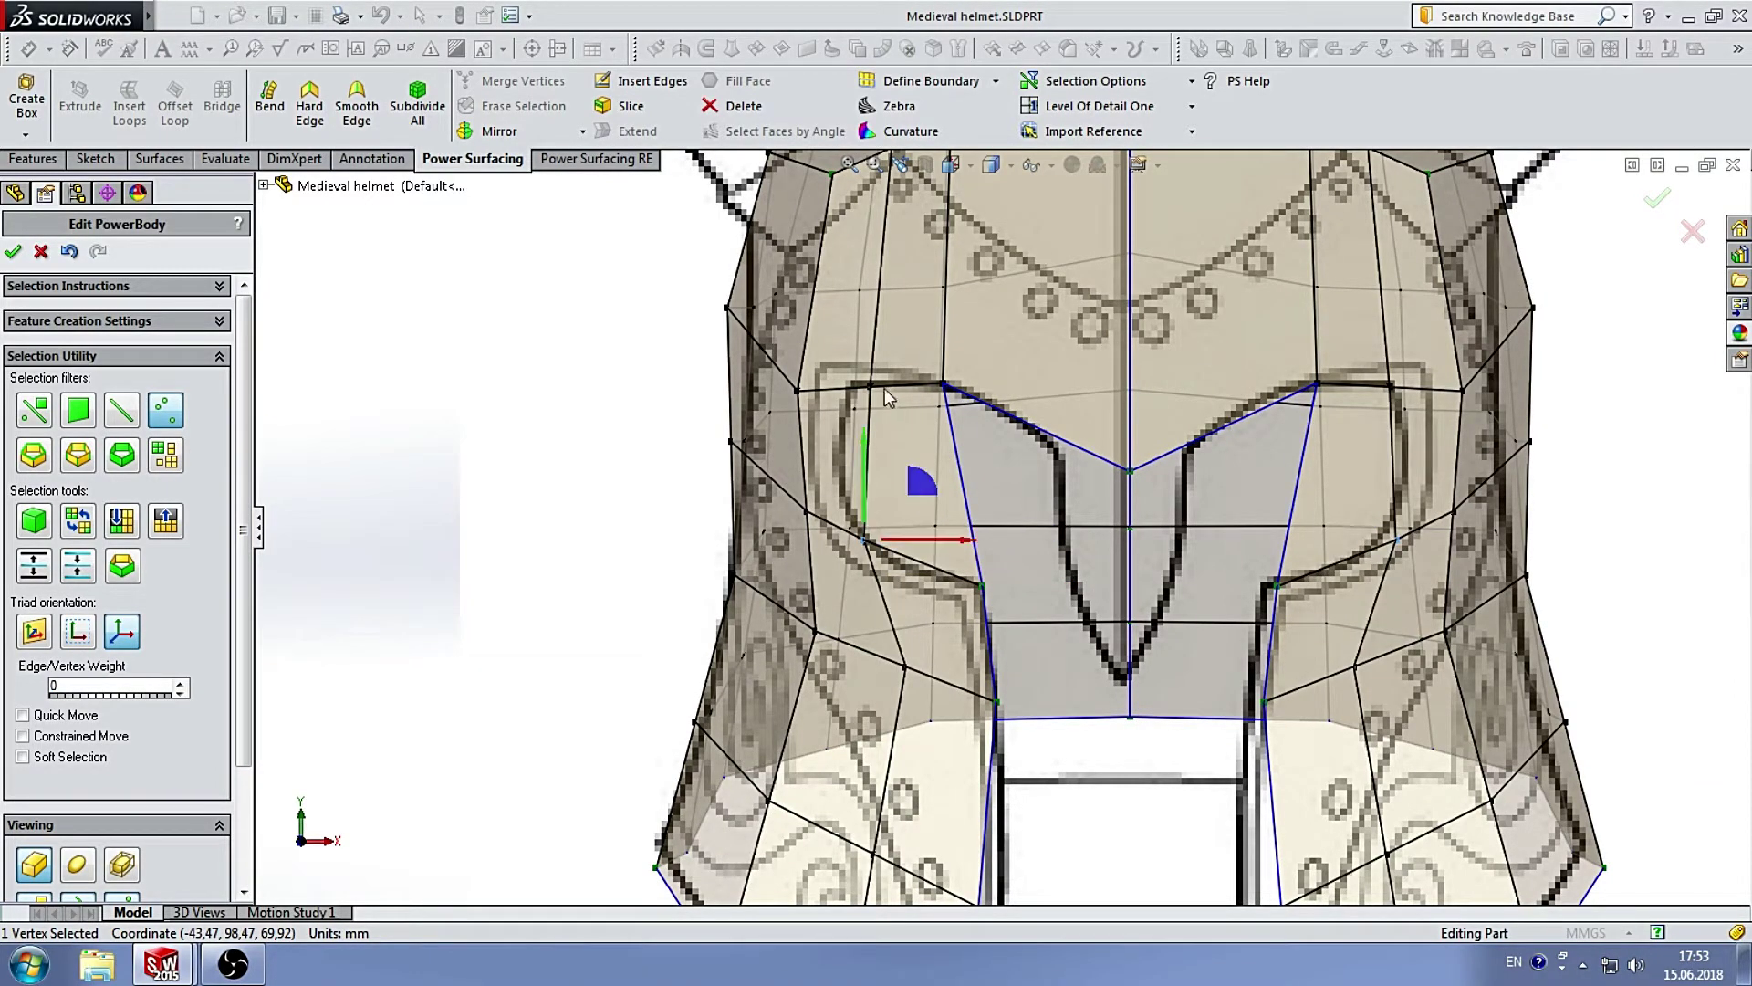
Shift the eye-opening corner vertices onto the front sketch outline.
click(912, 457)
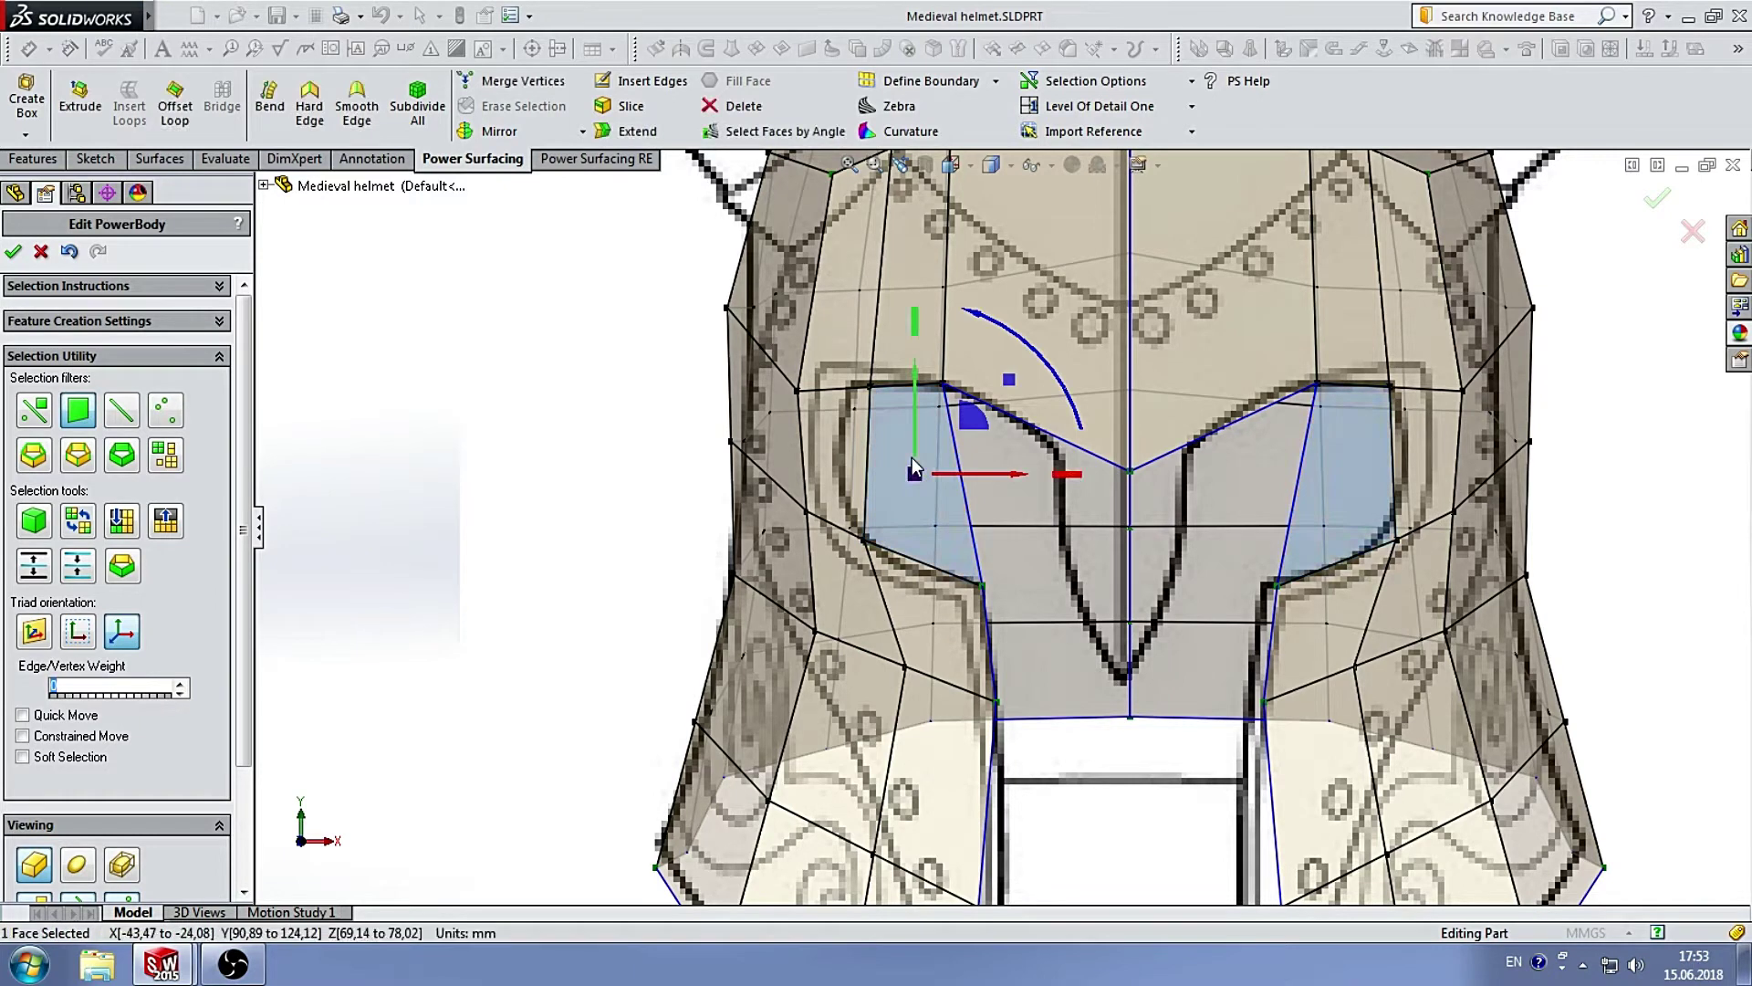
click(858, 420)
click(166, 413)
click(851, 395)
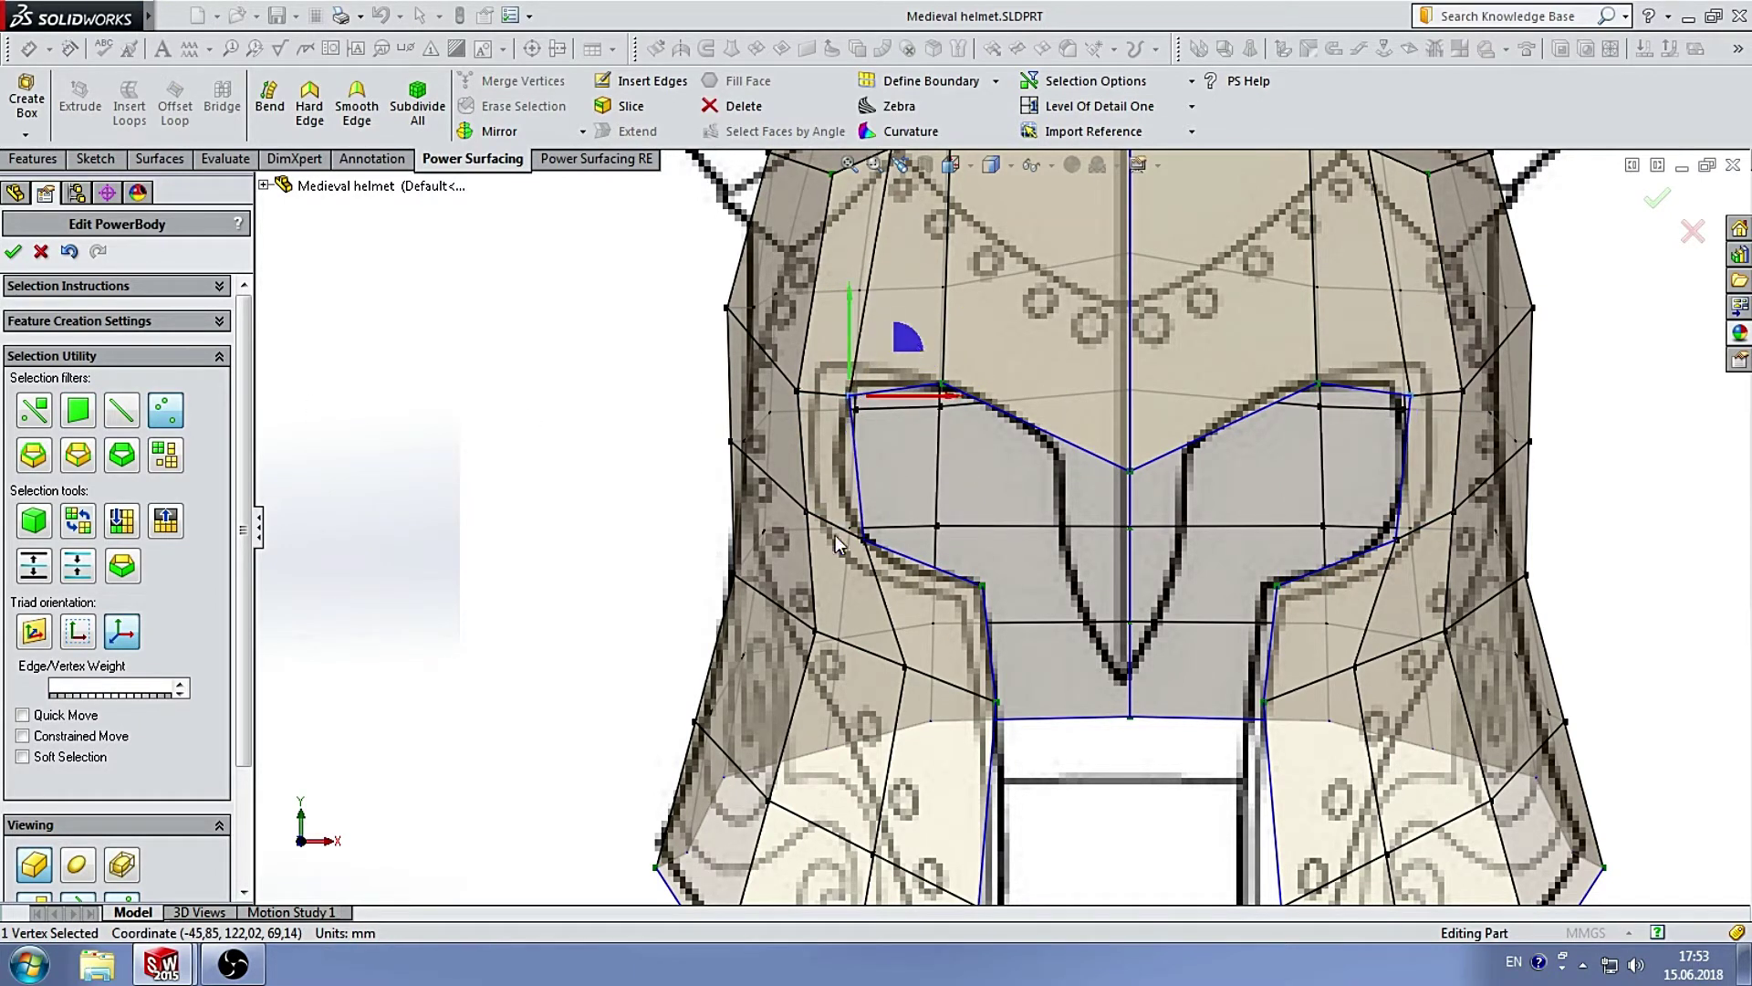
mouse_move(790, 496)
mouse_down()
mouse_move(913, 564)
mouse_move(954, 645)
mouse_move(907, 603)
mouse_up()
click(766, 684)
click(906, 671)
key(Escape)
Insert another horizontal edge loop beside the selected loop across the helmet.
scroll(1022, 575, up, 3)
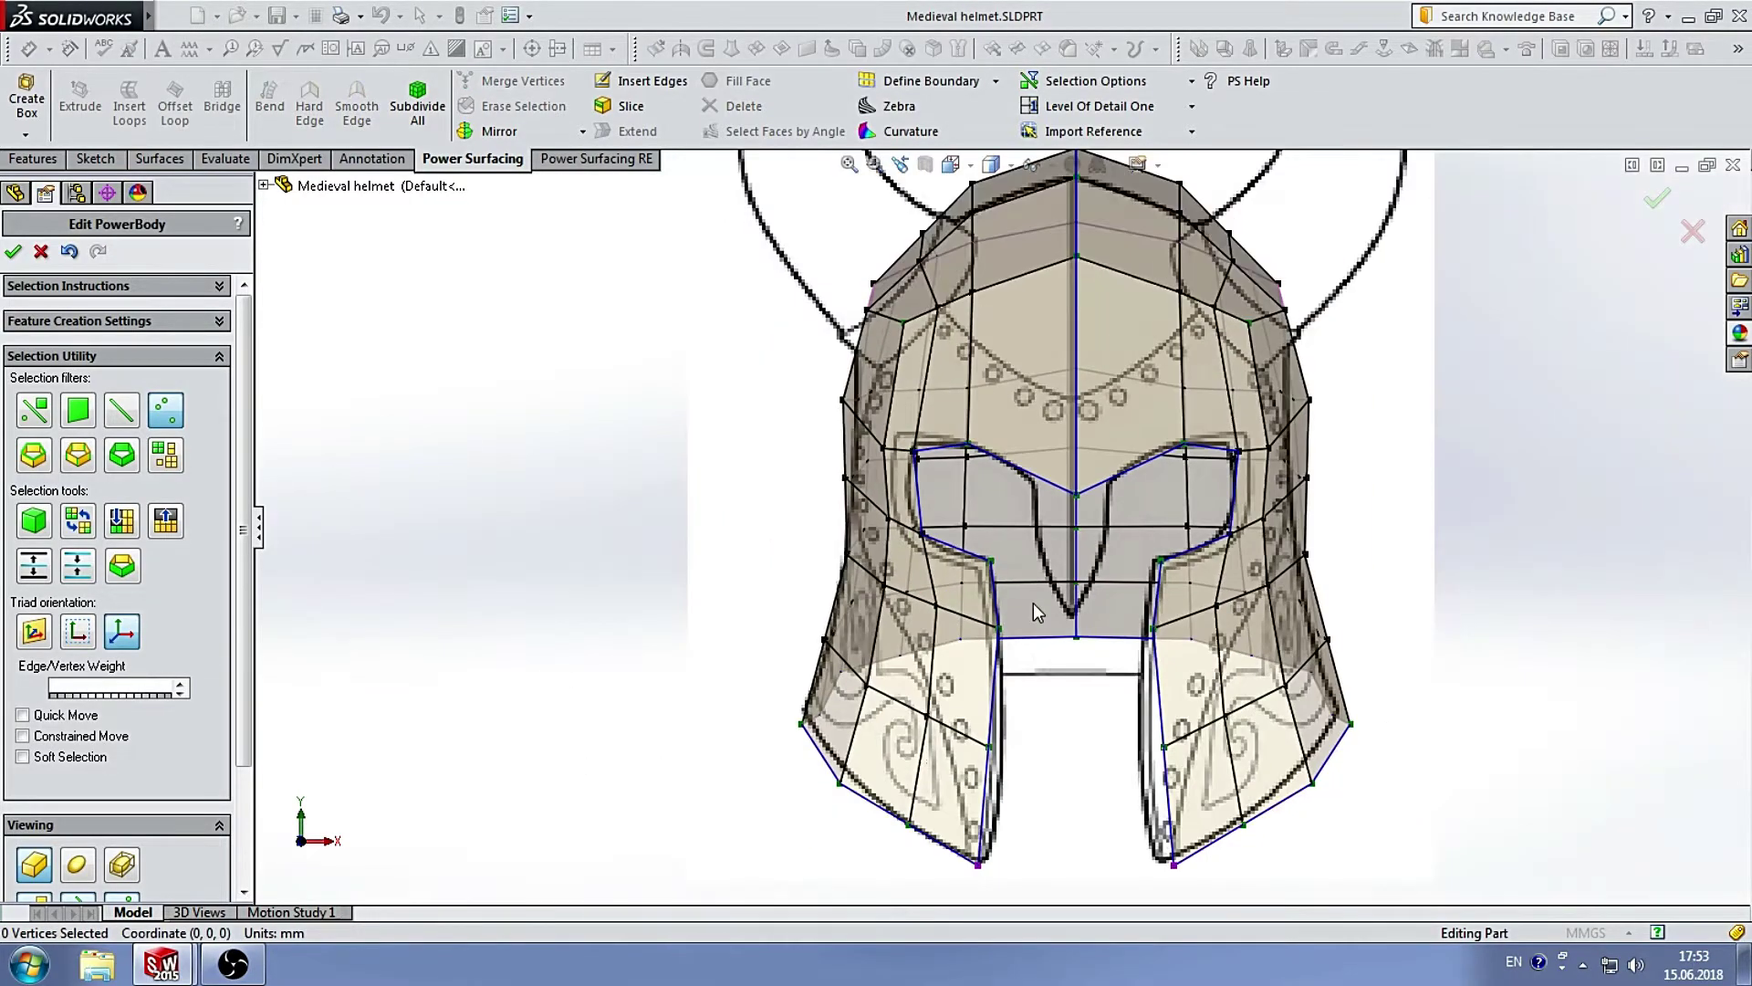
scroll(1034, 486, down, 3)
scroll(933, 521, down, 3)
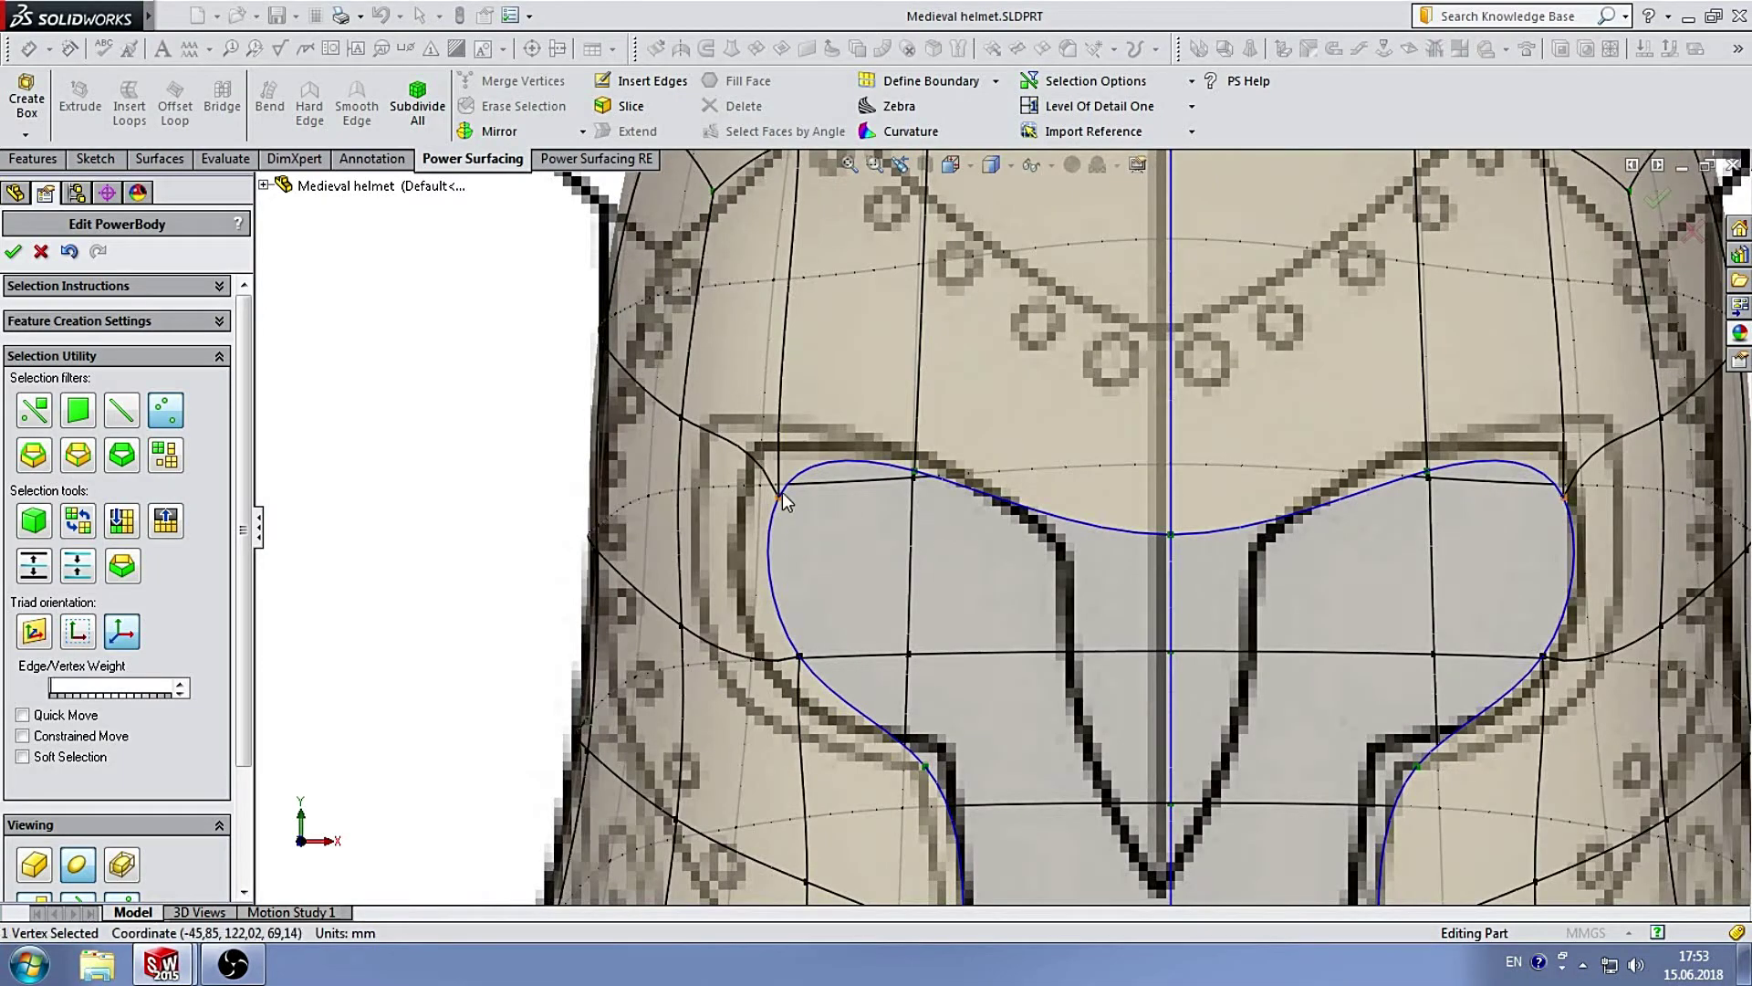
scroll(874, 511, up, 3)
key(Escape)
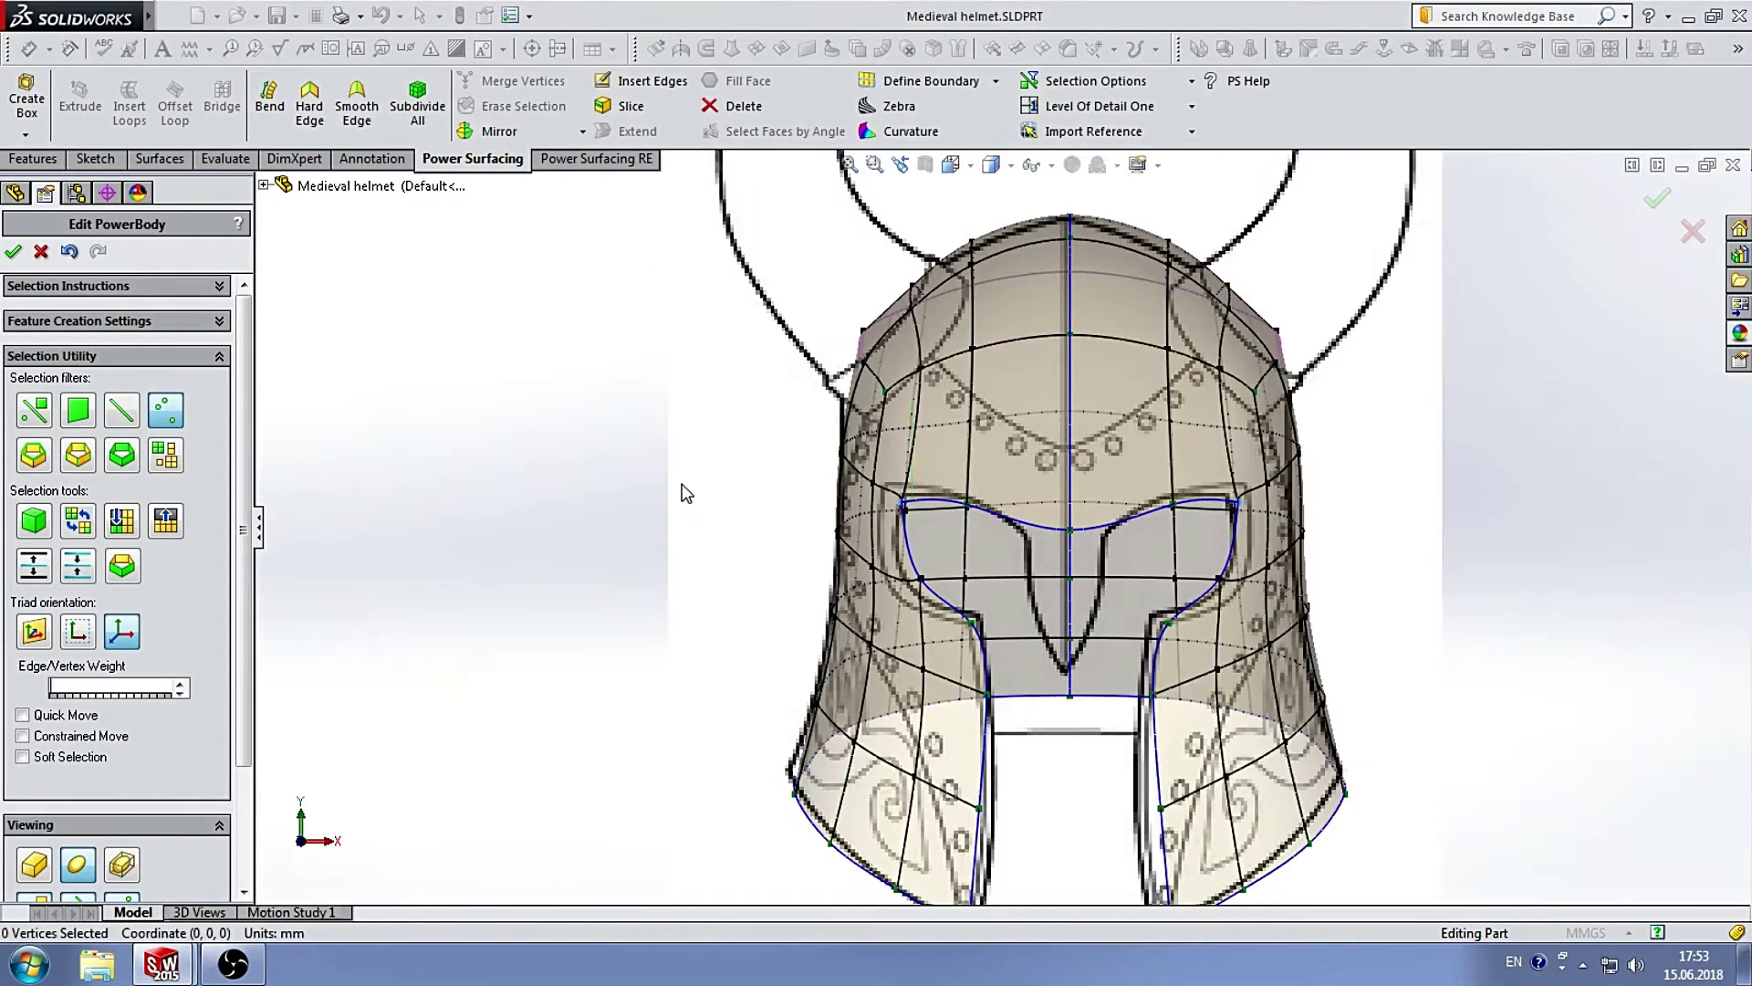
scroll(803, 474, down, 3)
scroll(829, 423, up, 2)
click(78, 454)
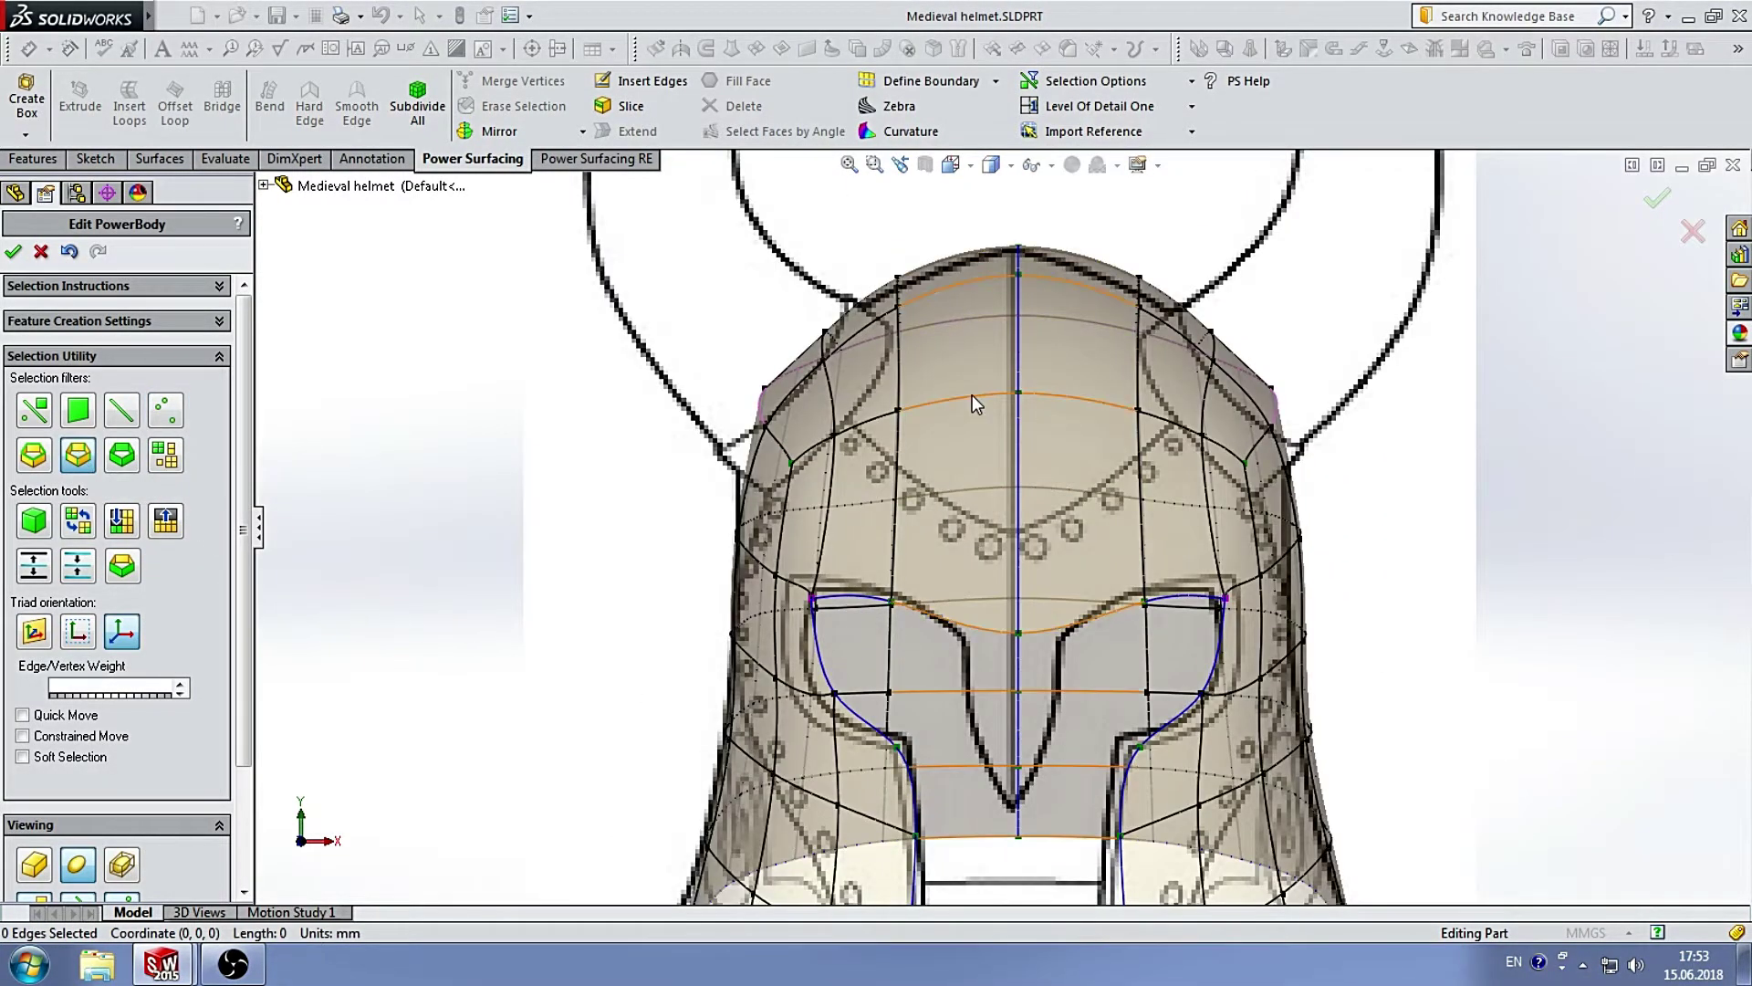
click(972, 394)
click(985, 358)
click(14, 256)
Pull the eye-corner vertices left and down to follow the front sketch.
scroll(1268, 517, up, 3)
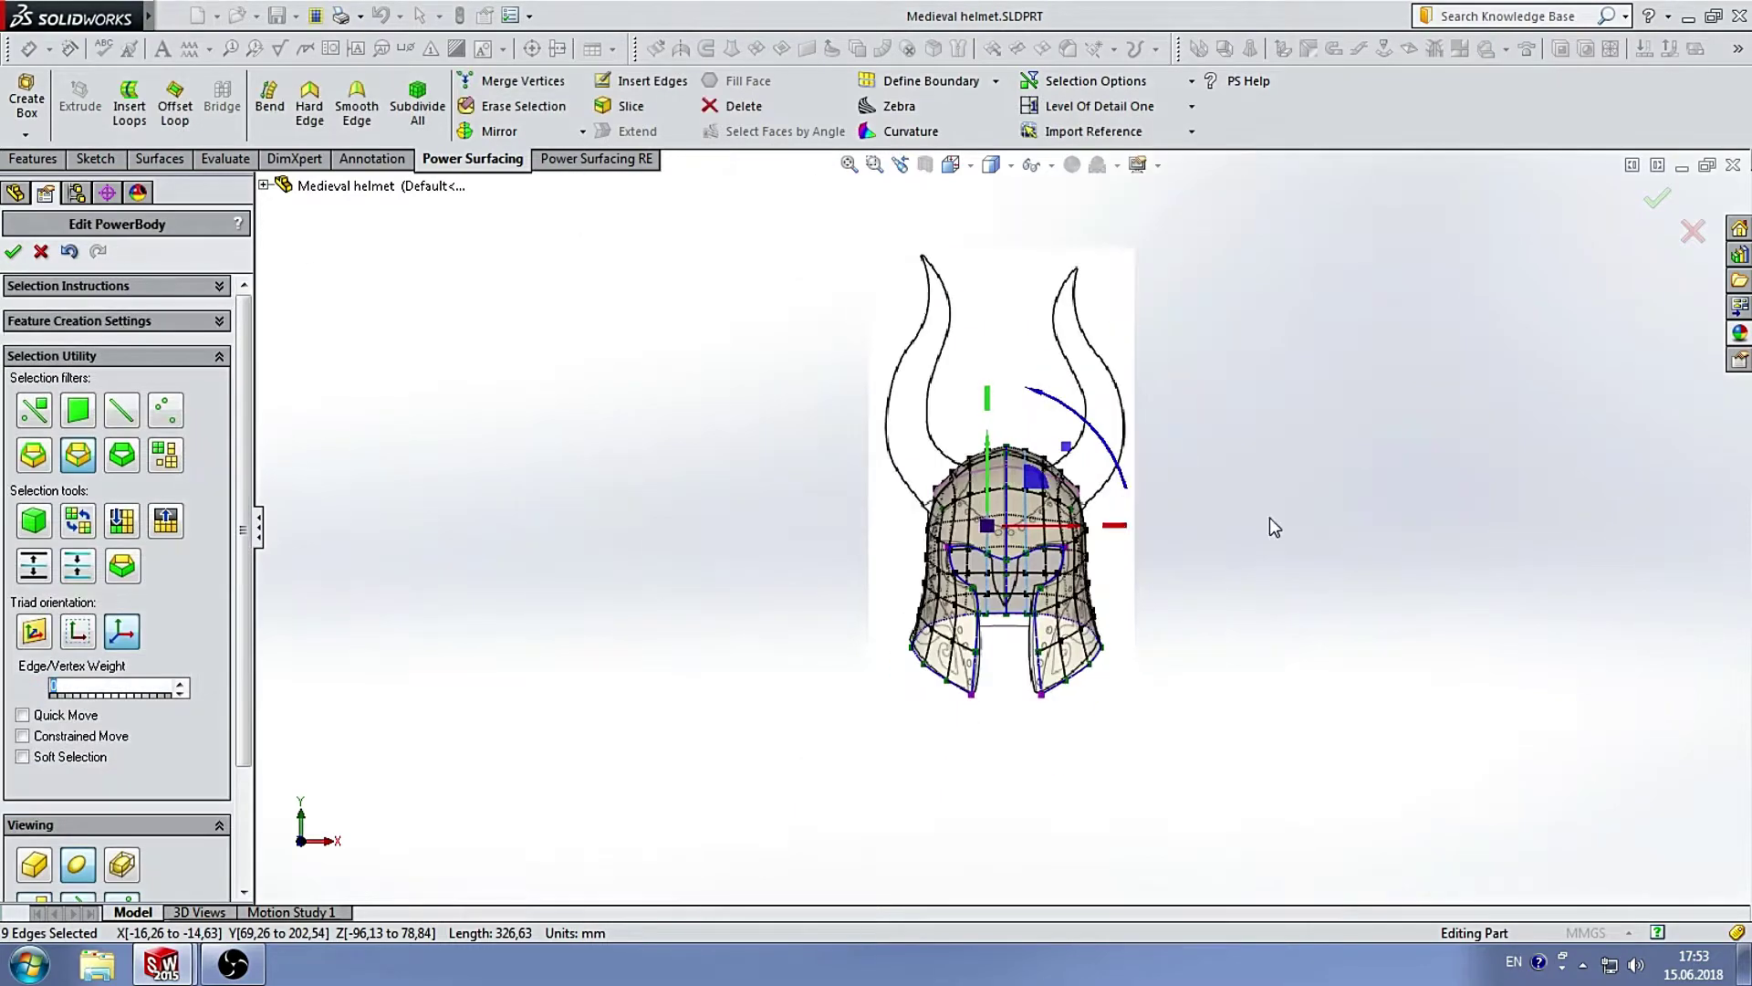
scroll(1001, 488, down, 3)
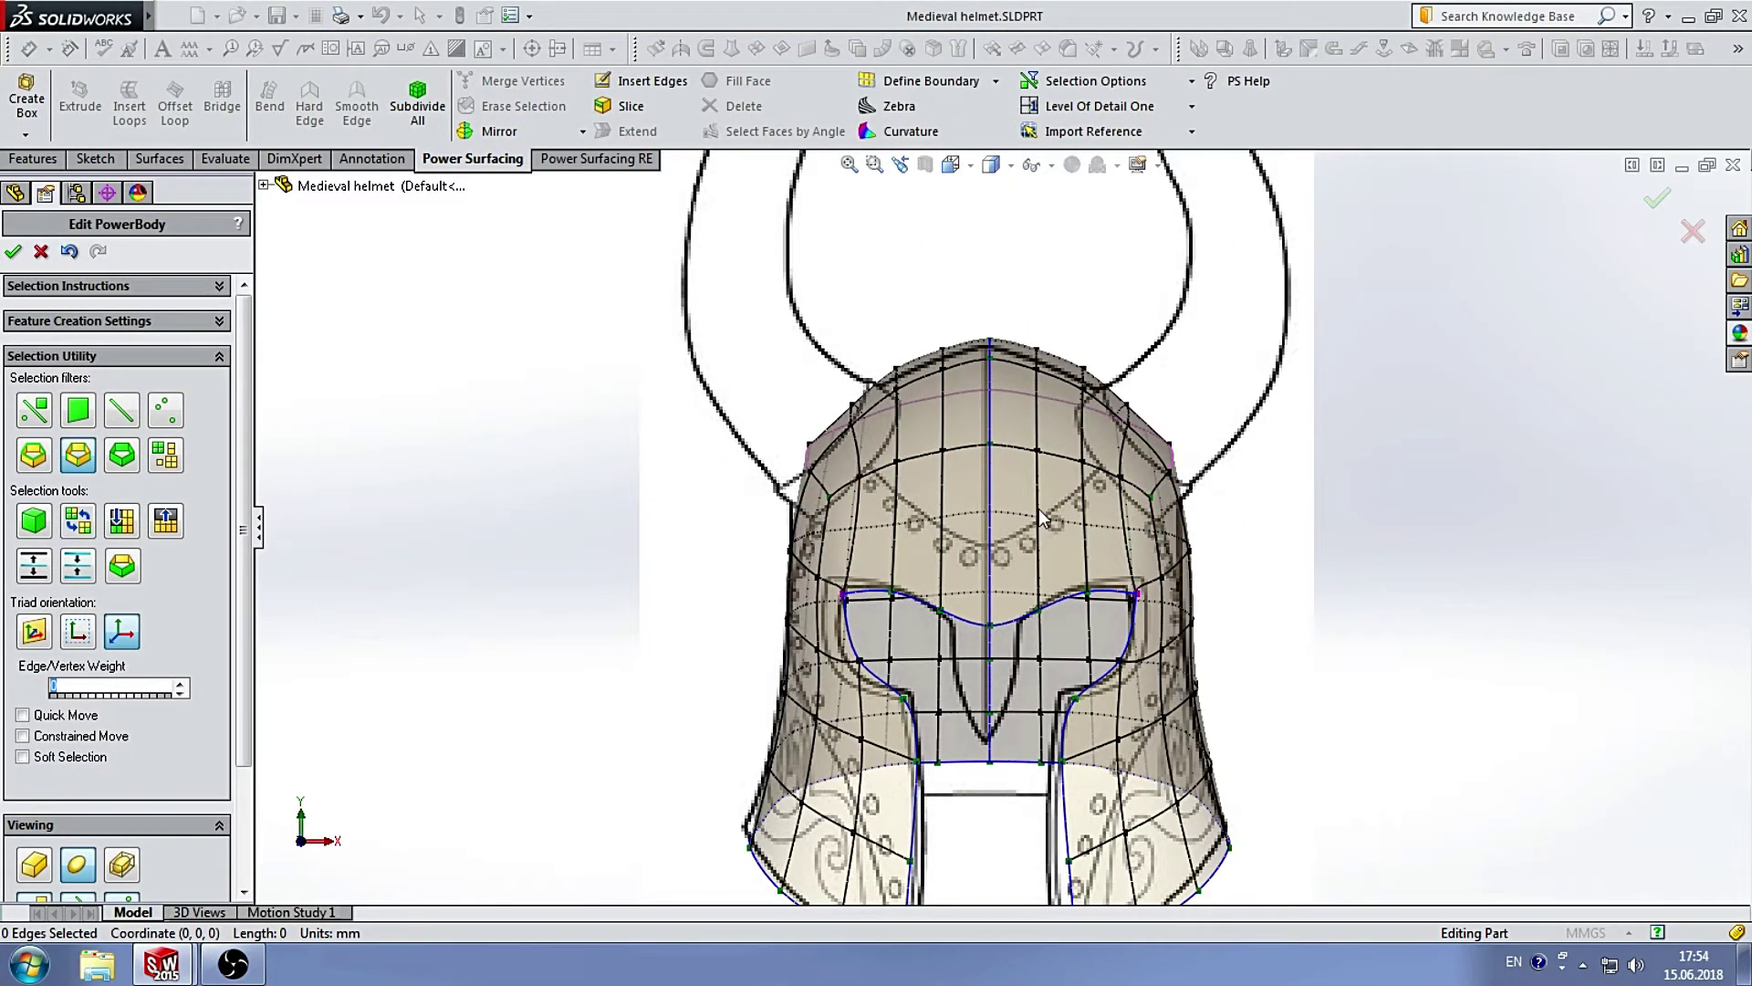
scroll(1039, 507, down, 1)
scroll(1039, 524, down, 1)
scroll(945, 634, down, 1)
click(824, 651)
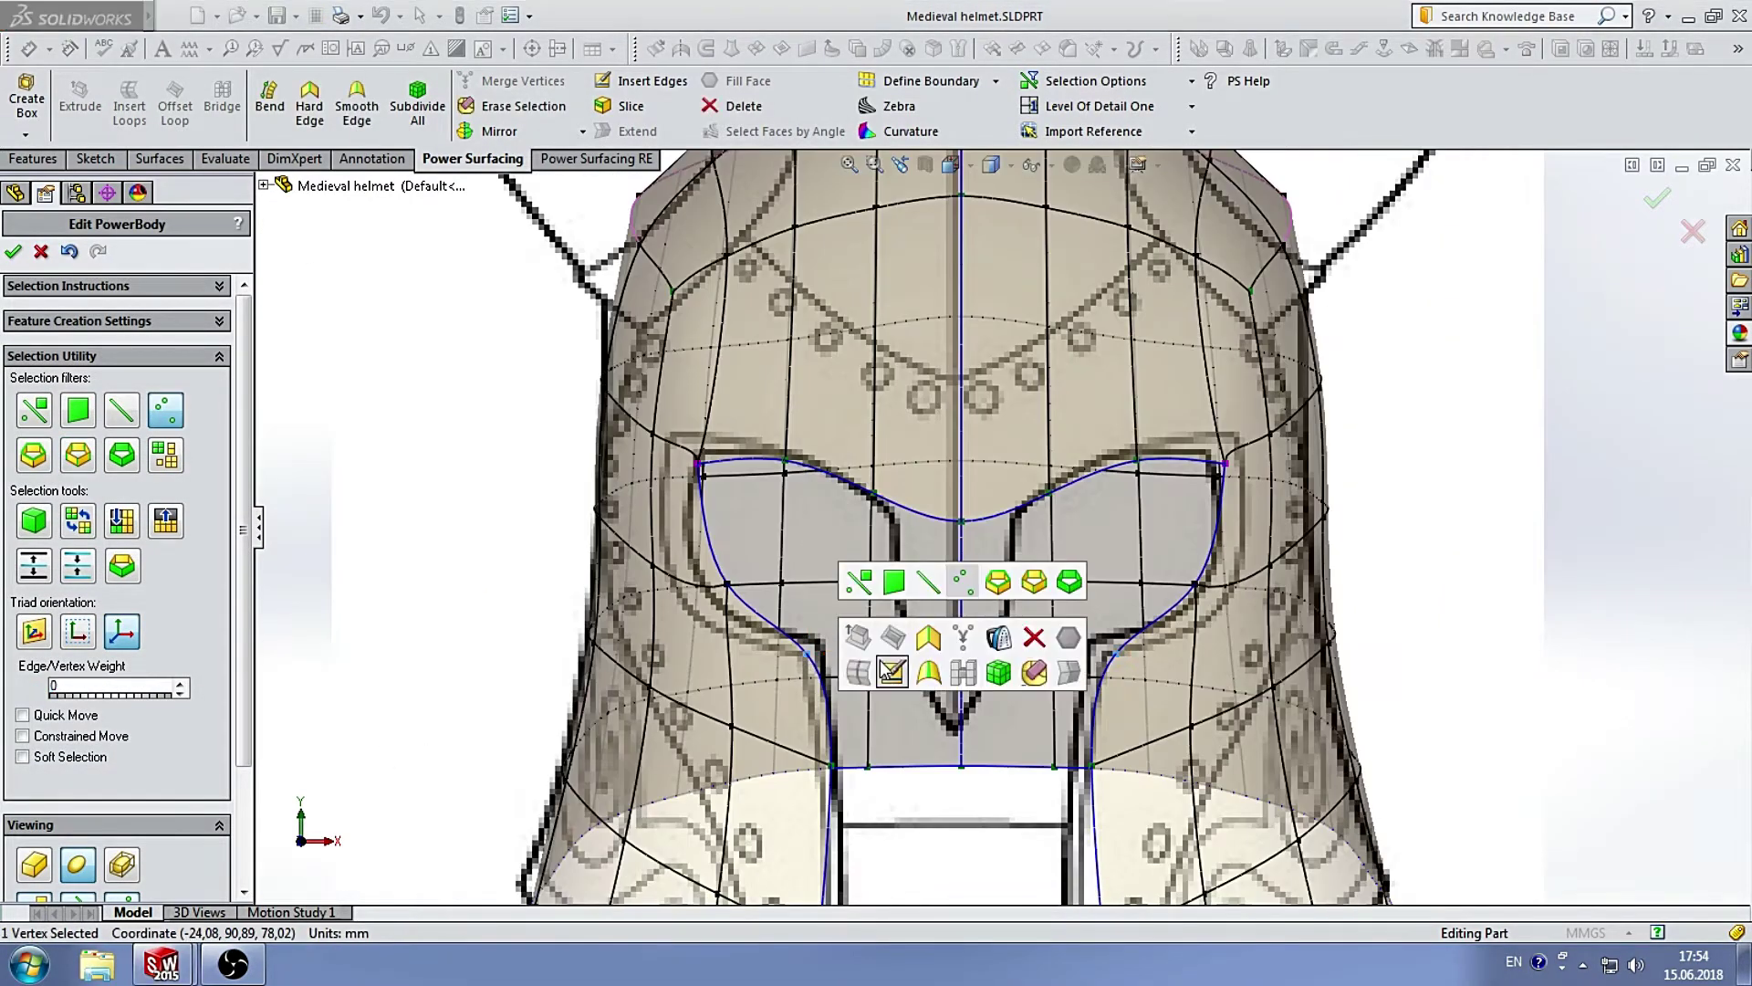
click(726, 584)
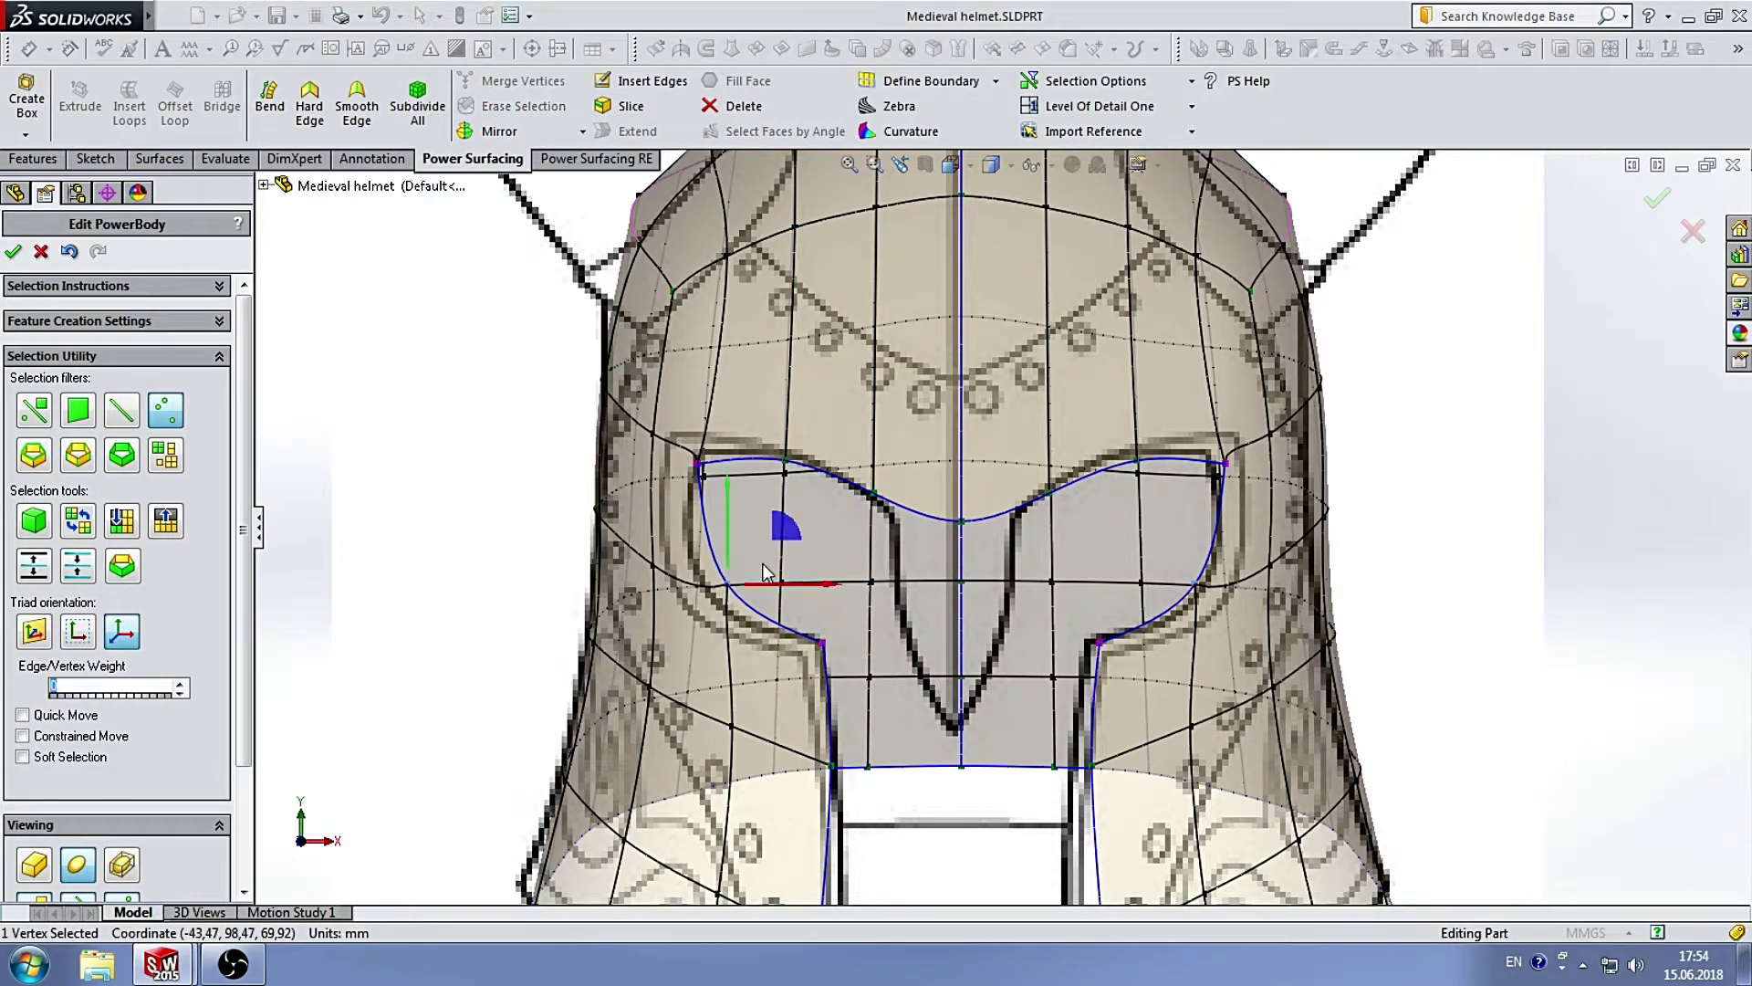
drag(783, 531, 765, 542)
click(699, 464)
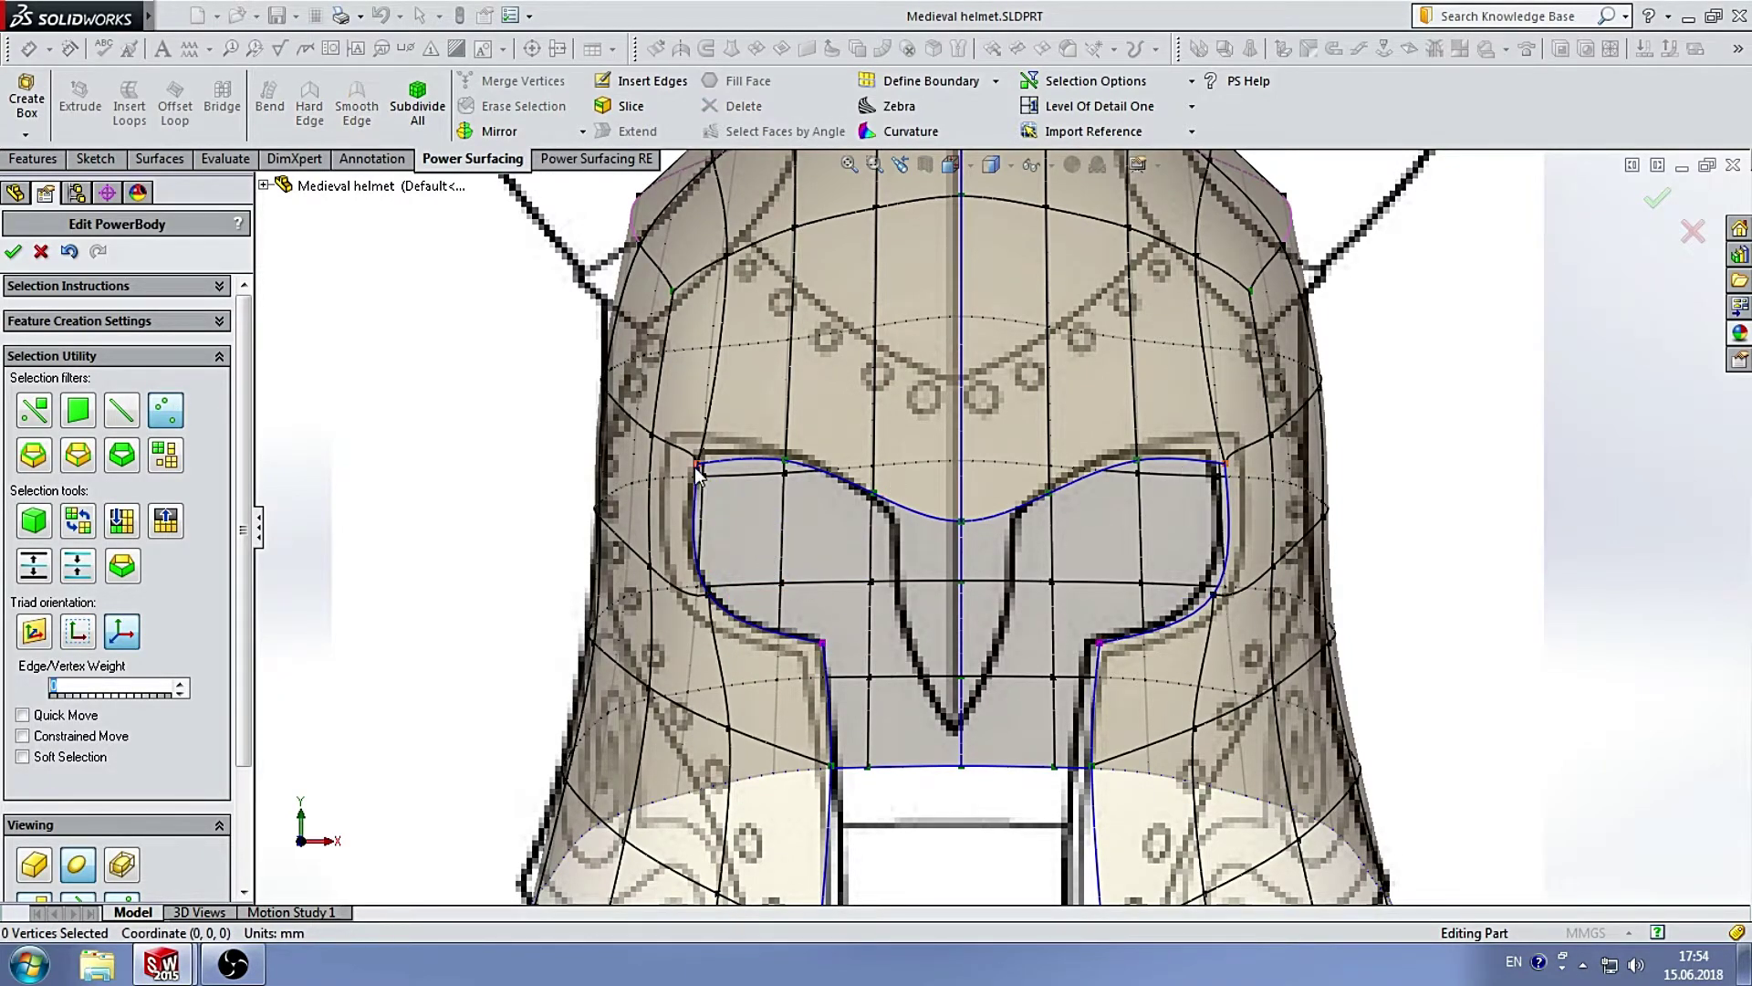
key(f)
click(1244, 503)
Raise the cheek-guard rim vertices about 3.53 mm along the flared sketch outline.
scroll(947, 614, down, 4)
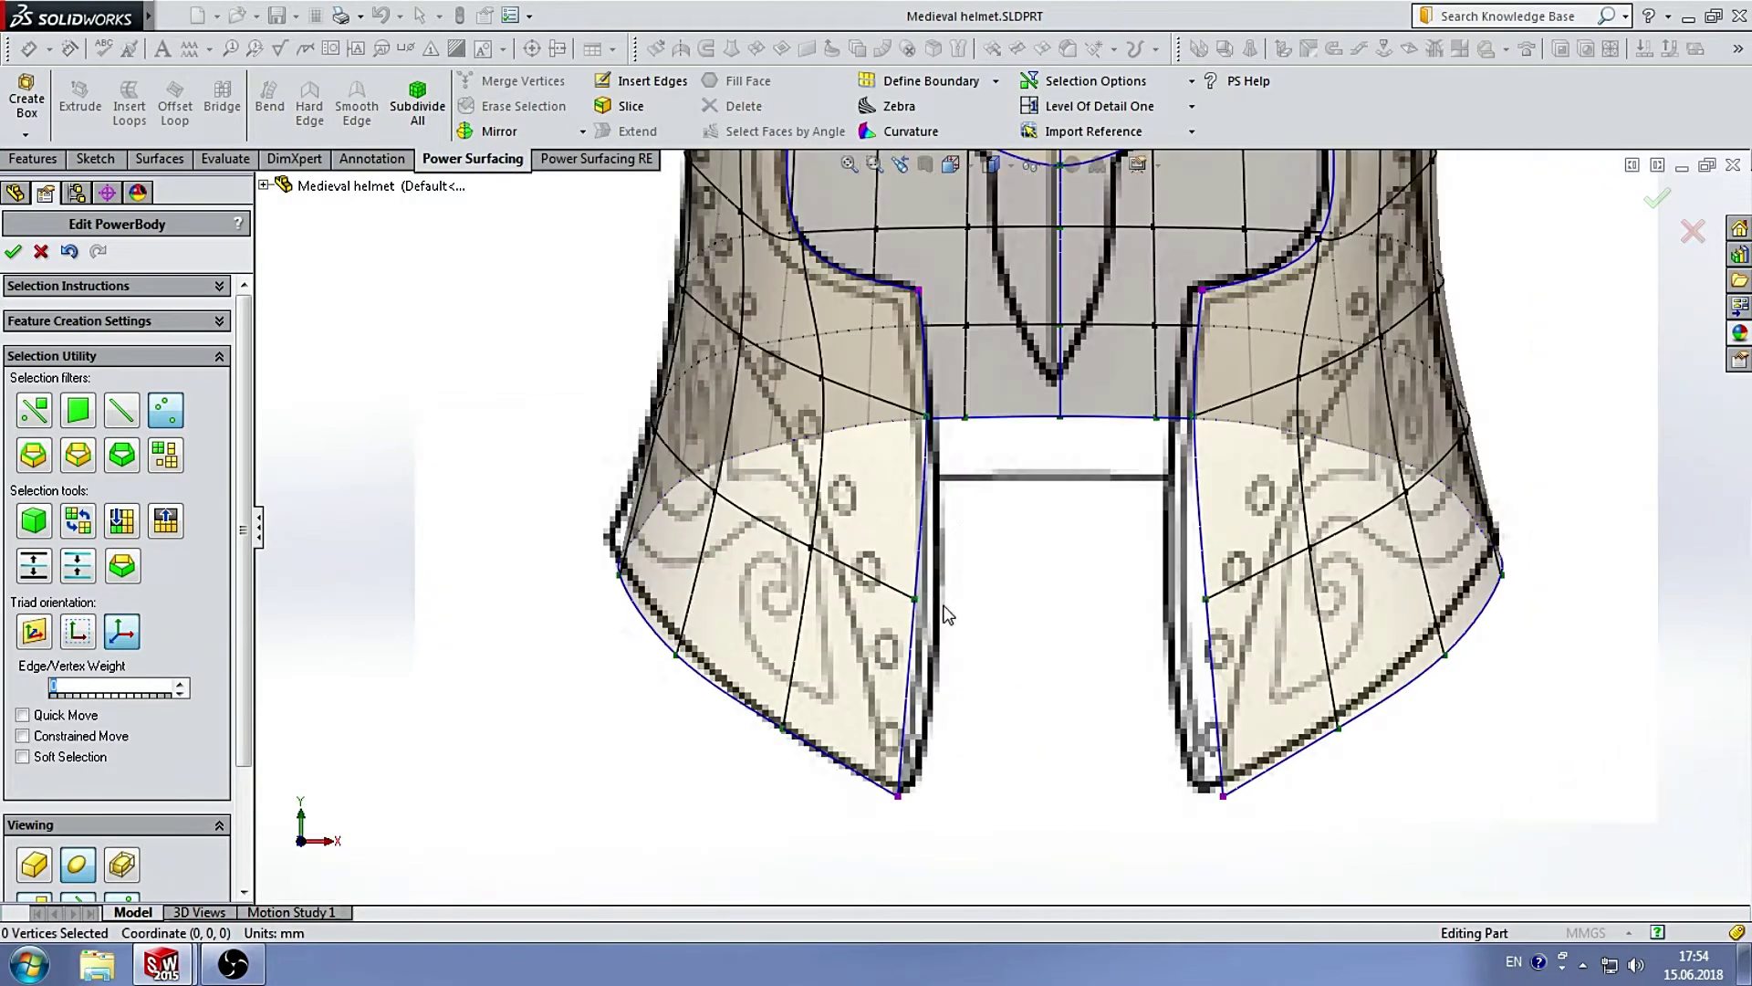
drag(971, 561, 993, 573)
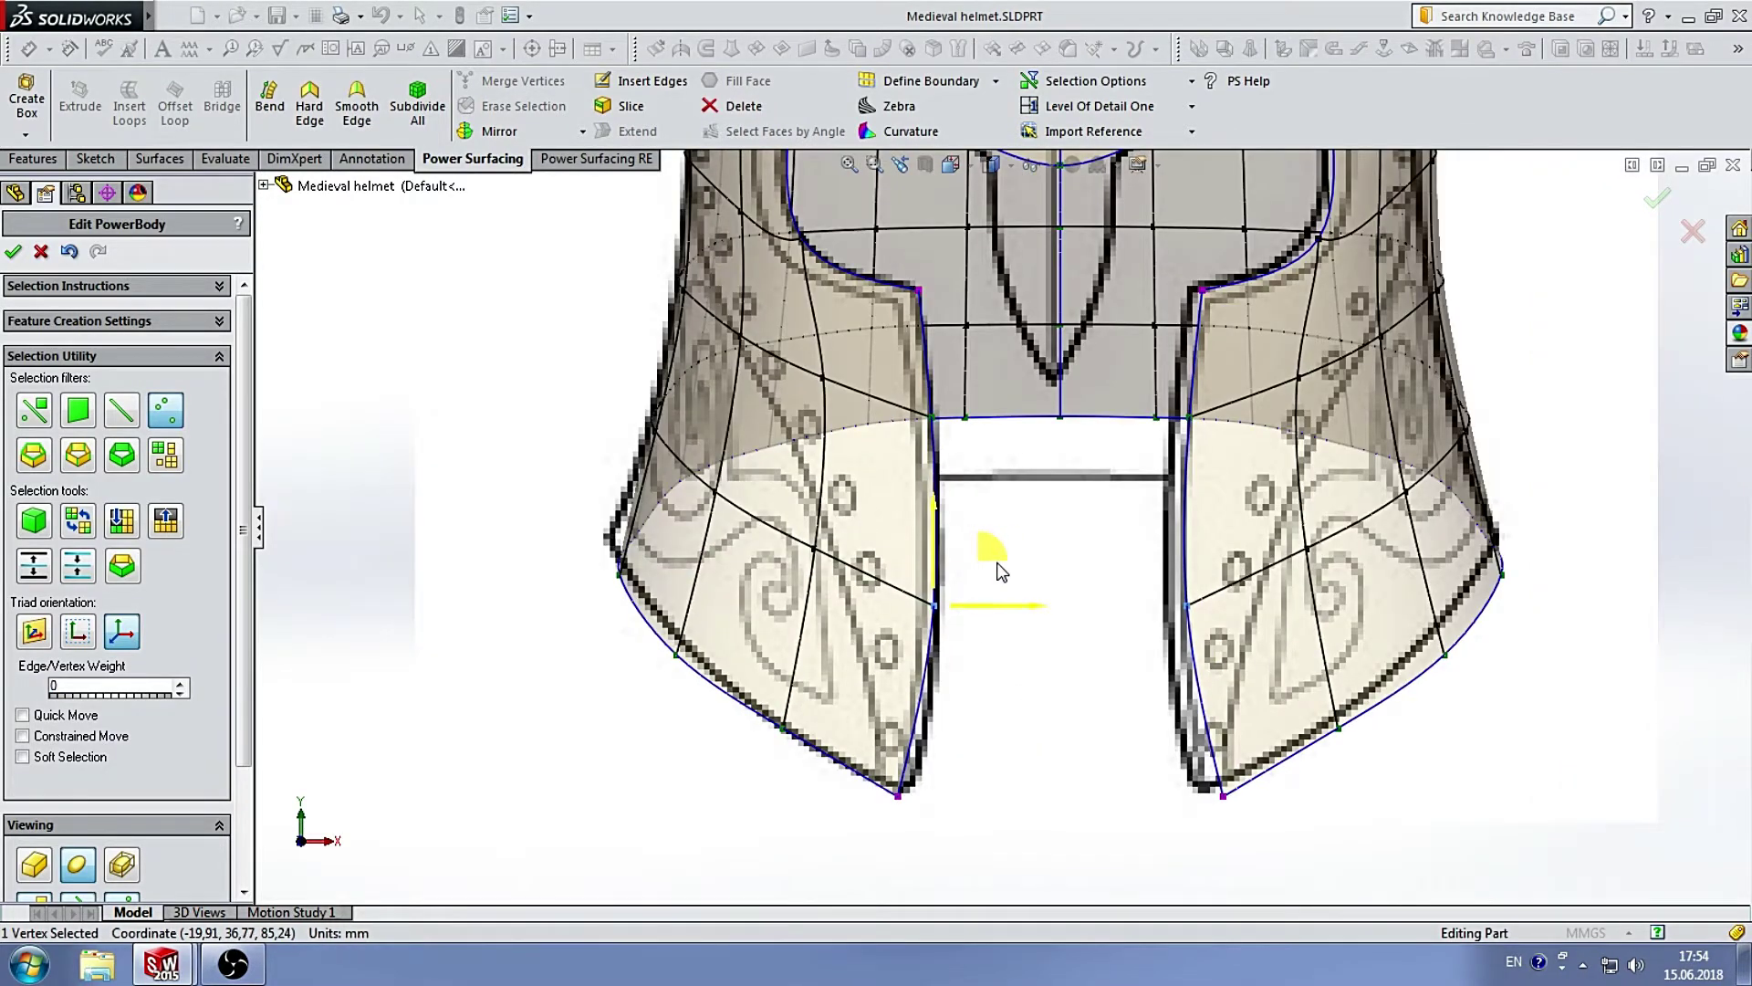
click(908, 782)
drag(967, 718, 971, 726)
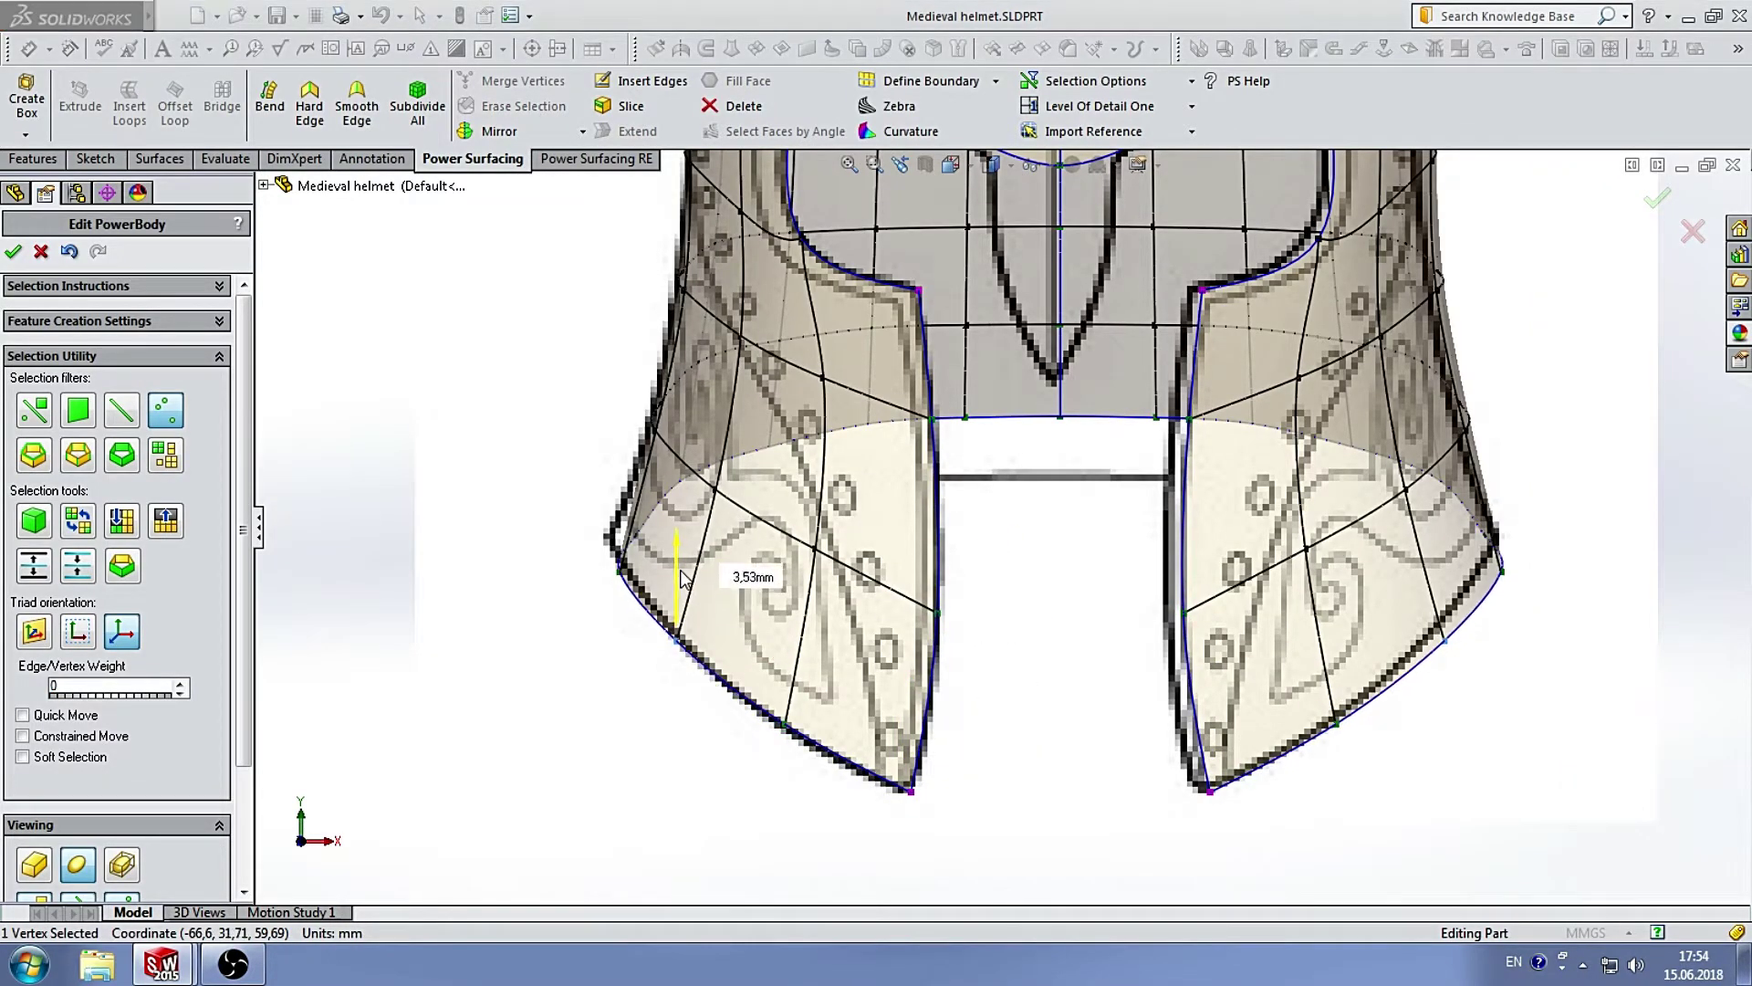
click(619, 570)
drag(694, 566, 671, 557)
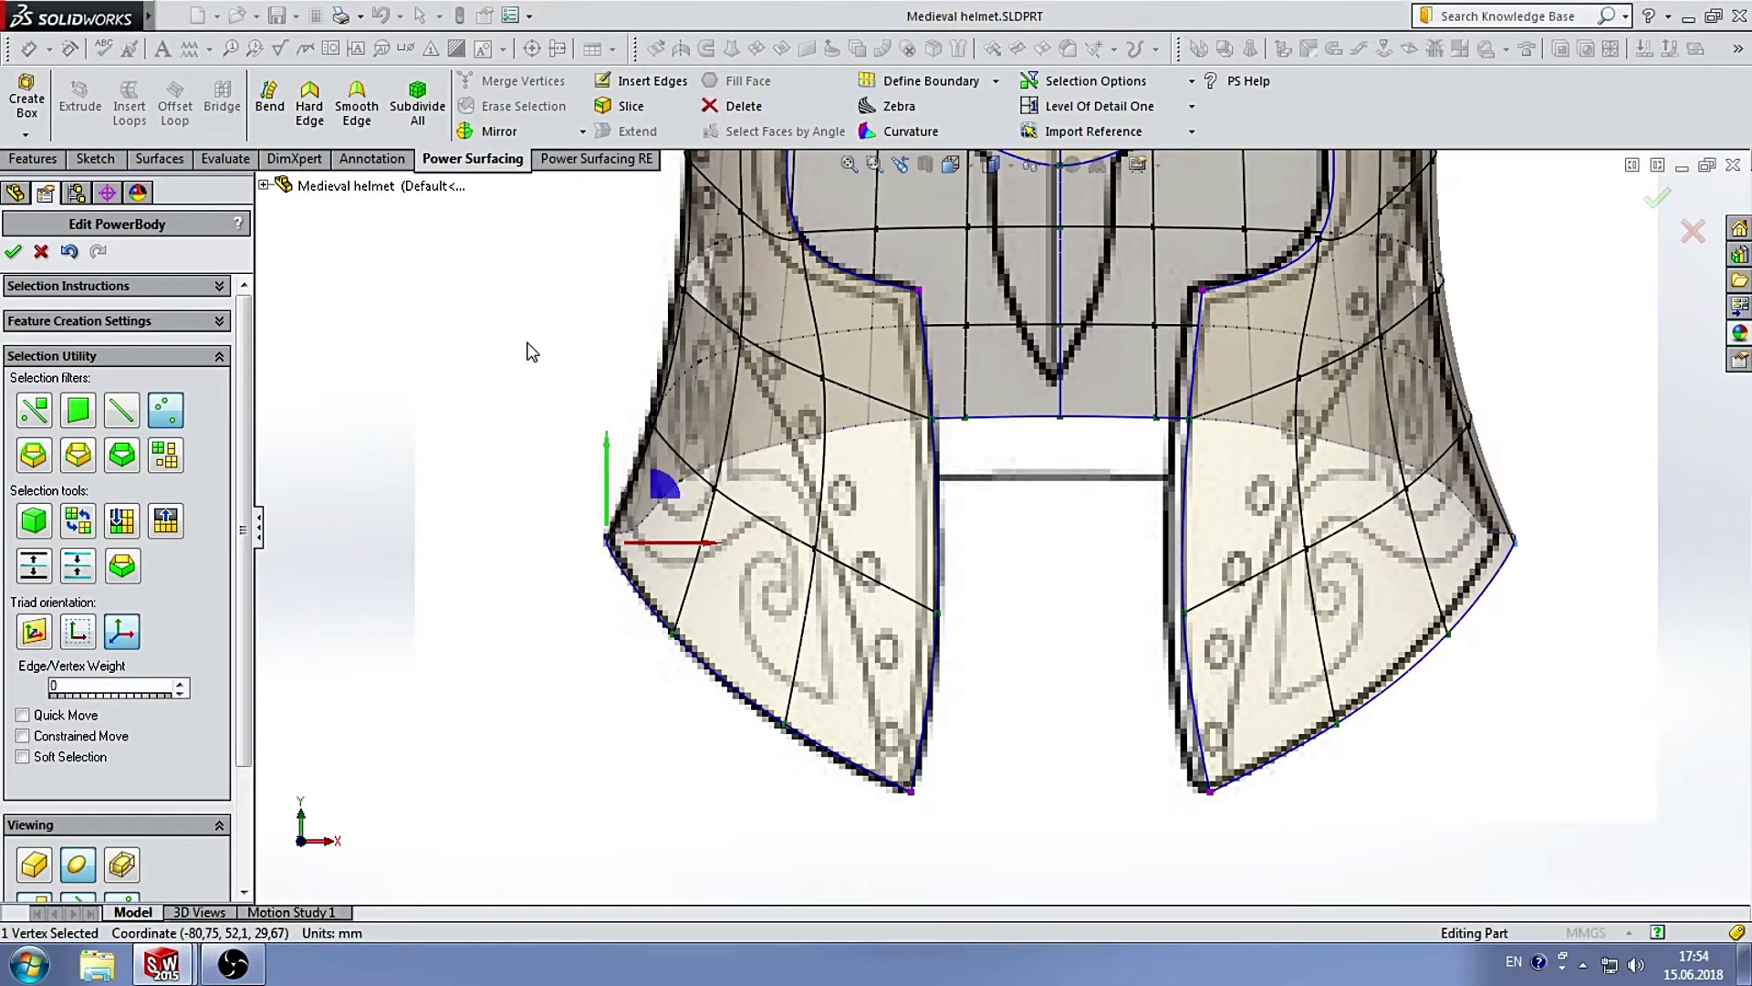
scroll(528, 352, up, 3)
scroll(961, 447, down, 3)
scroll(1122, 518, up, 2)
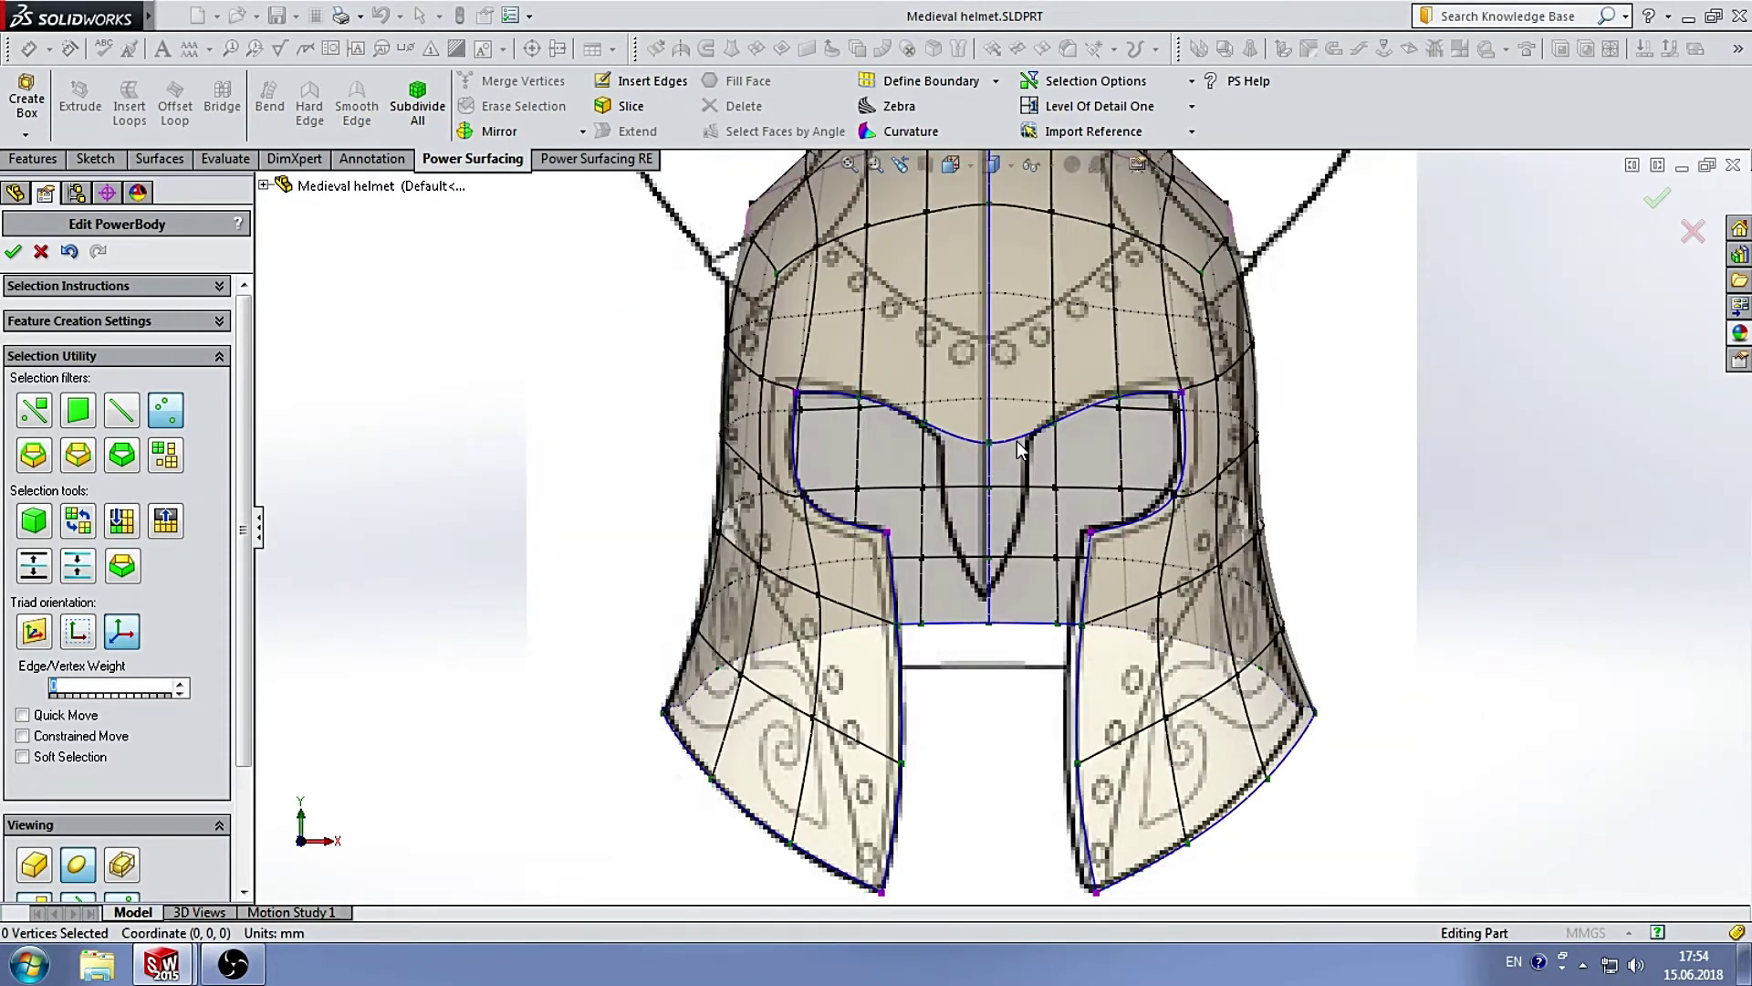
scroll(1123, 518, up, 2)
mouse_move(1122, 517)
middle_down()
mouse_move(997, 455)
mouse_move(931, 265)
middle_up()
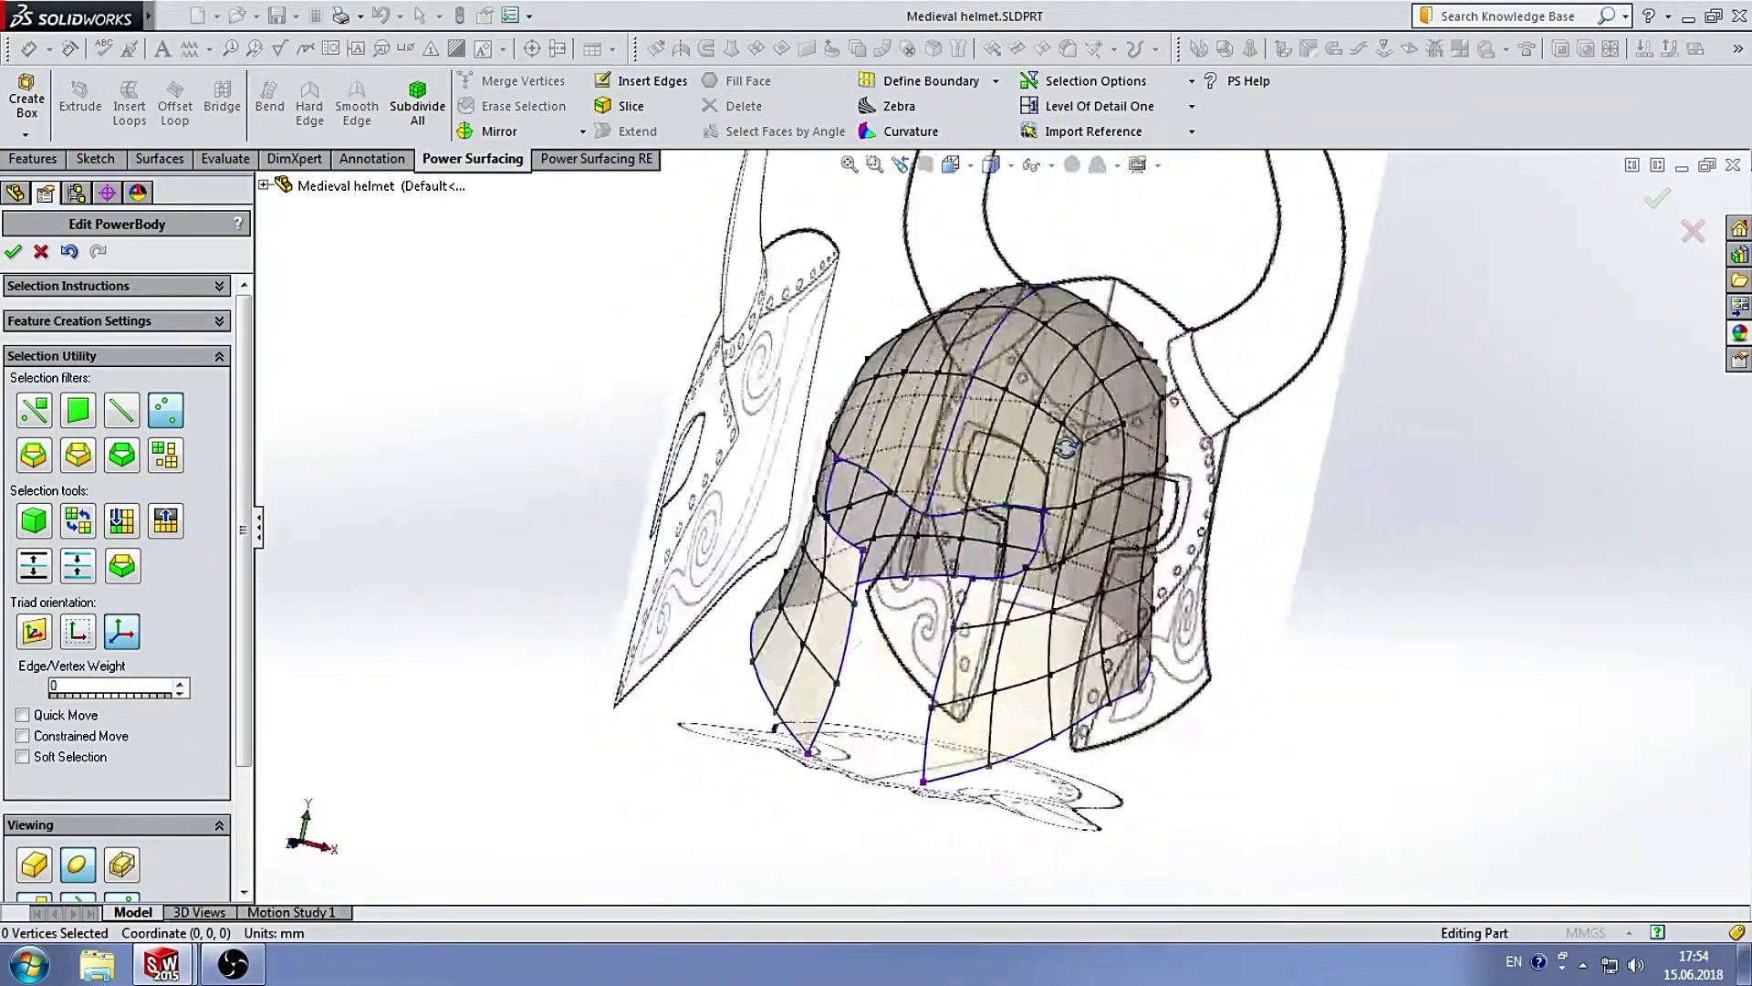
Switch to a side view and inspect a vertex on the eye-opening edge.
click(950, 164)
click(1063, 274)
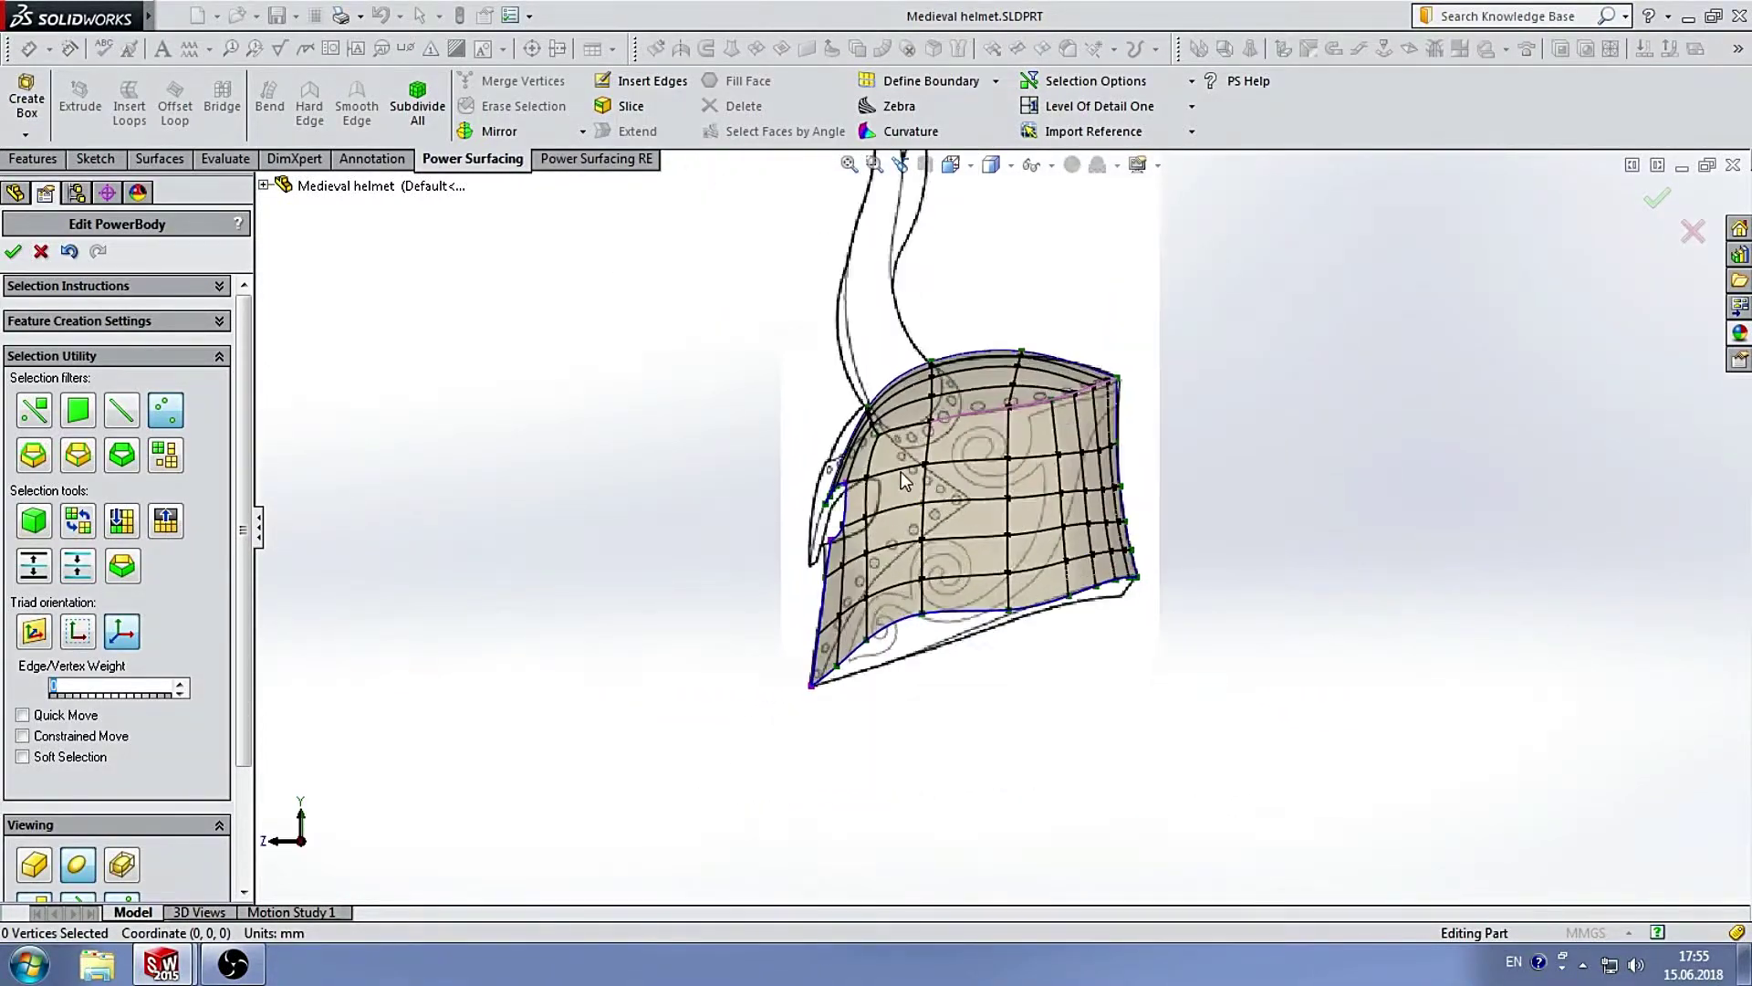
scroll(989, 518, down, 4)
scroll(836, 499, up, 2)
scroll(911, 440, down, 2)
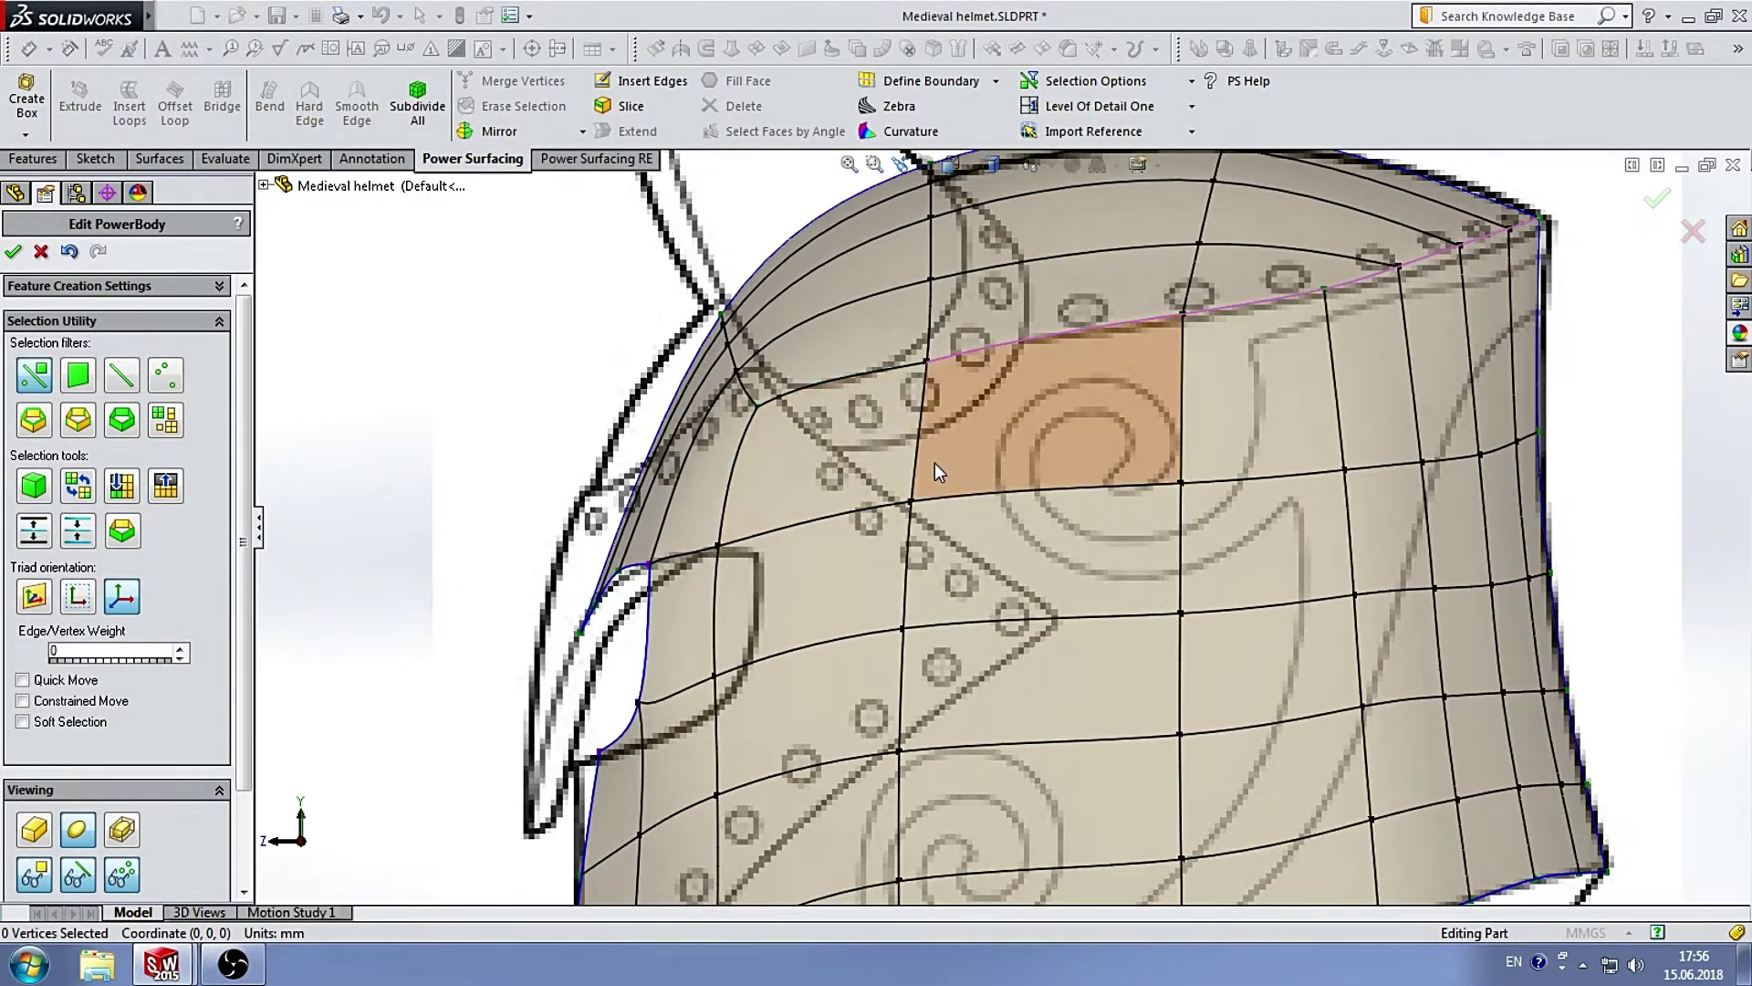
scroll(934, 462, up, 3)
scroll(794, 653, down, 5)
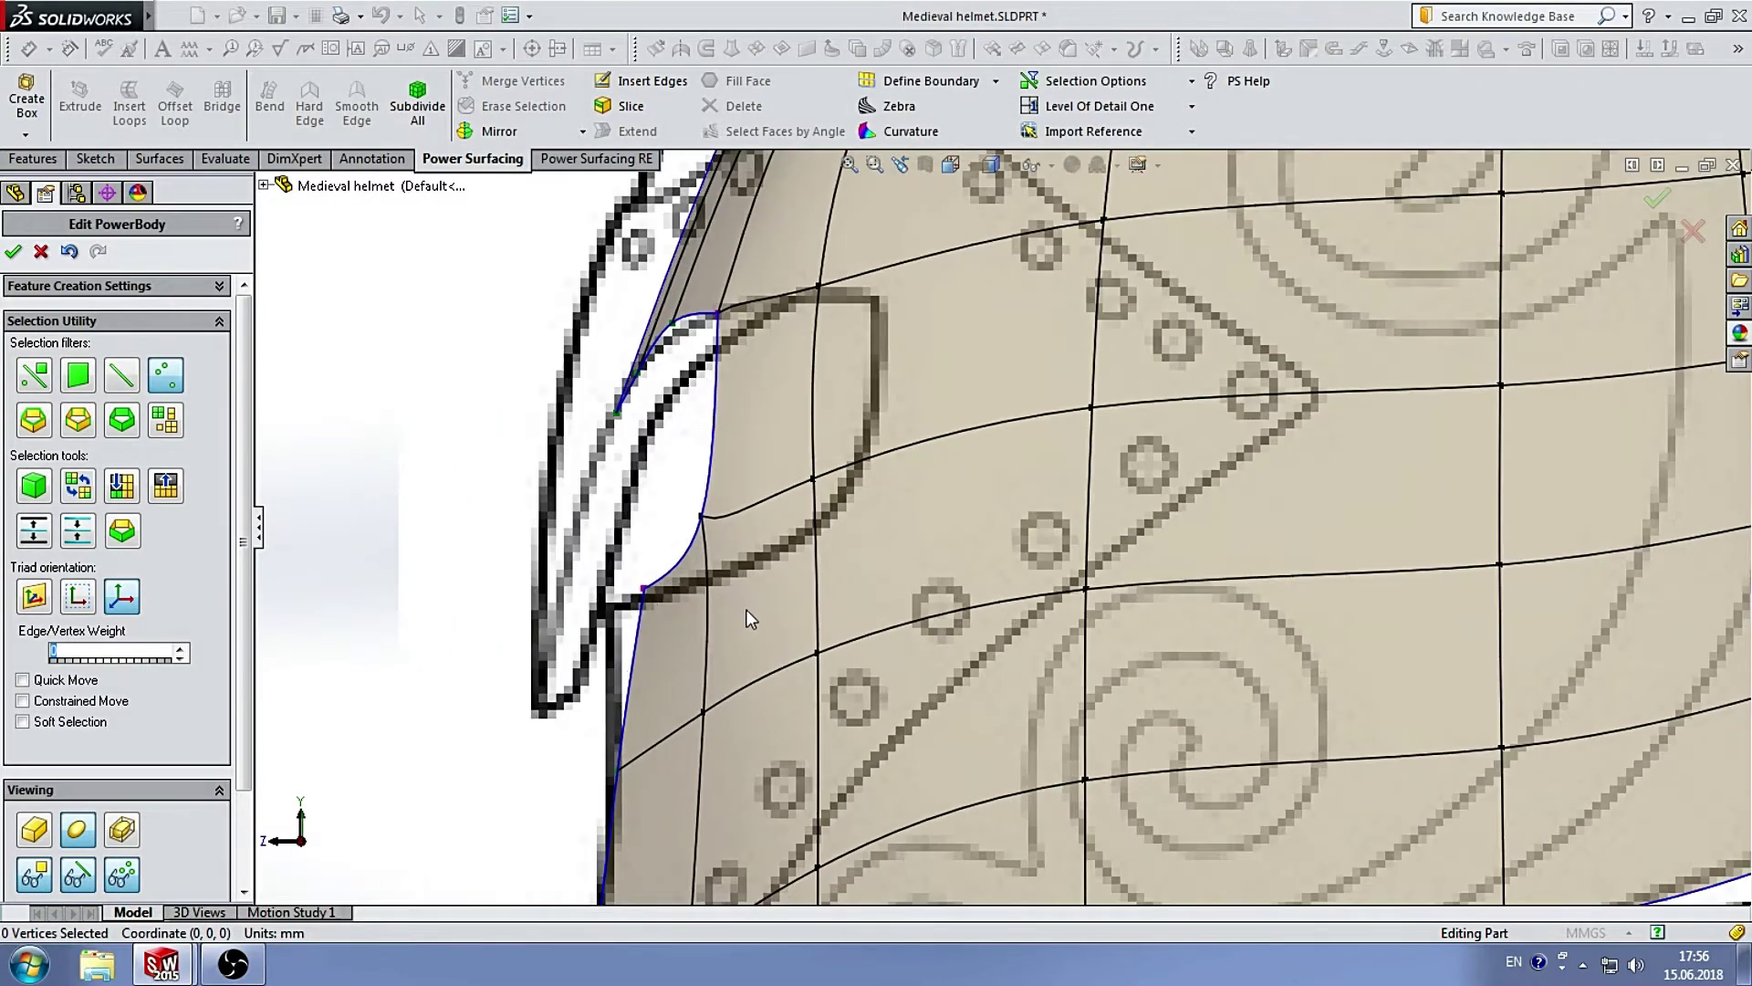
click(686, 582)
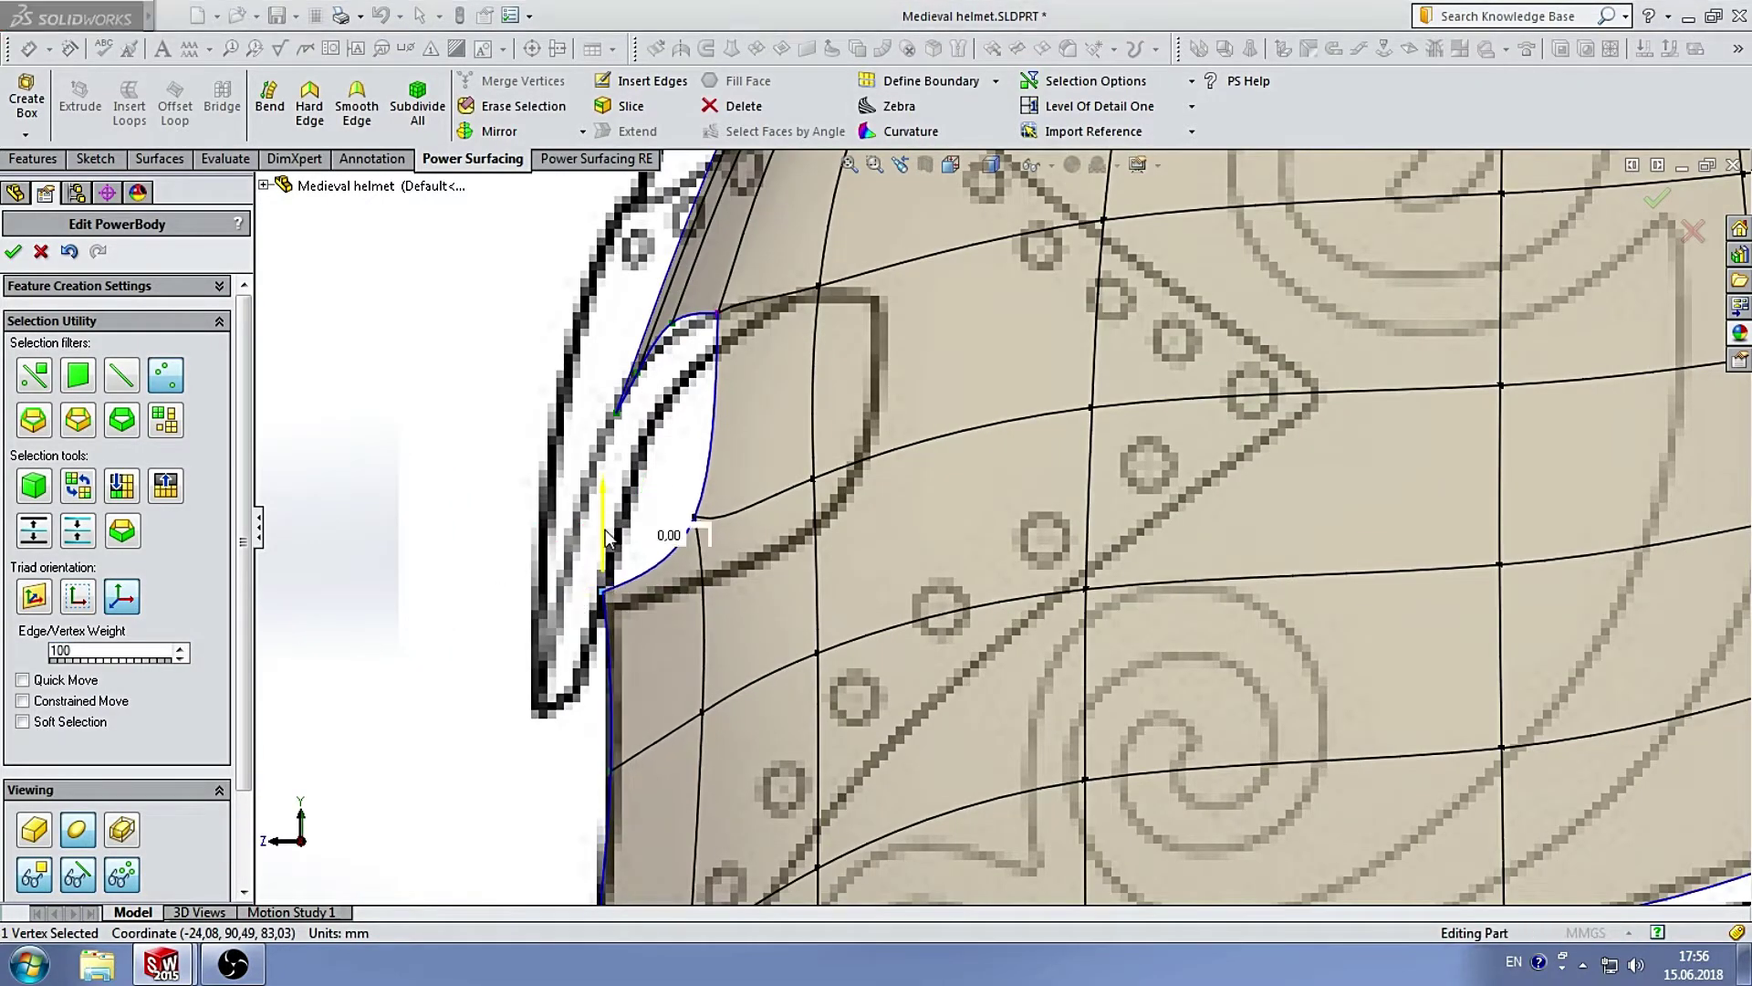
key(Escape)
Move the eye opening's front-tip vertex left onto the sketch's brow outline.
scroll(1026, 513, up, 5)
scroll(1026, 513, down, 1)
scroll(904, 442, down, 2)
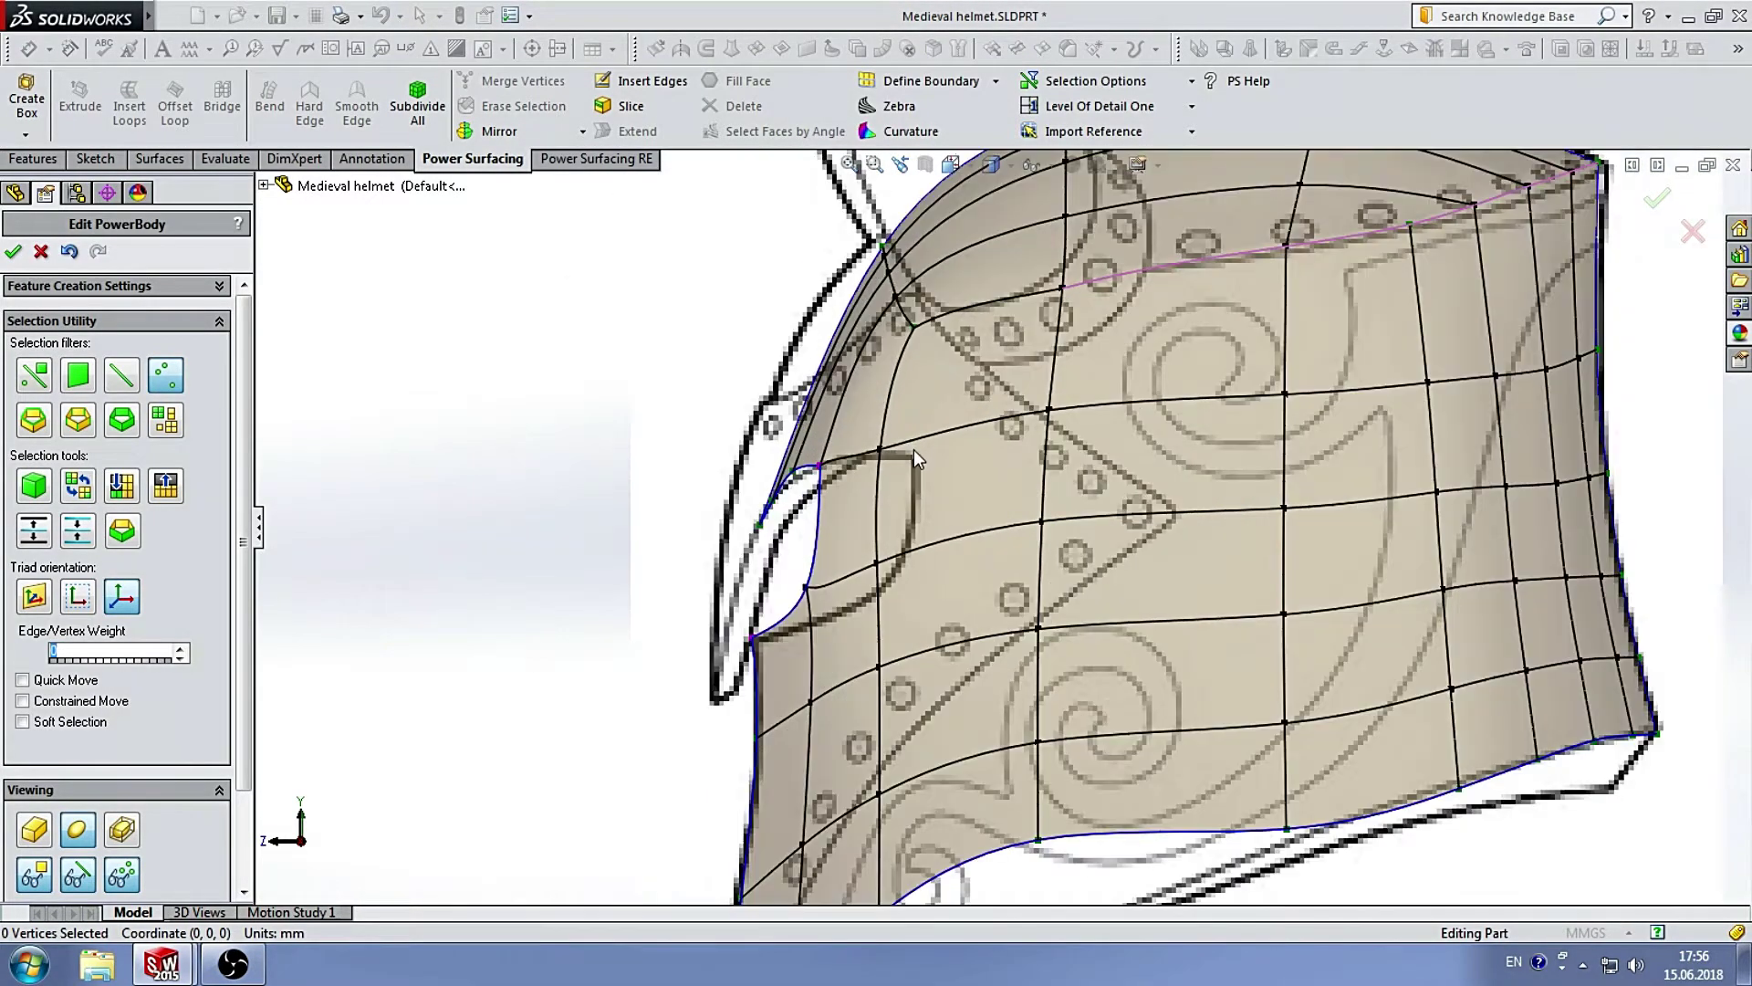
scroll(835, 467, down, 1)
click(745, 563)
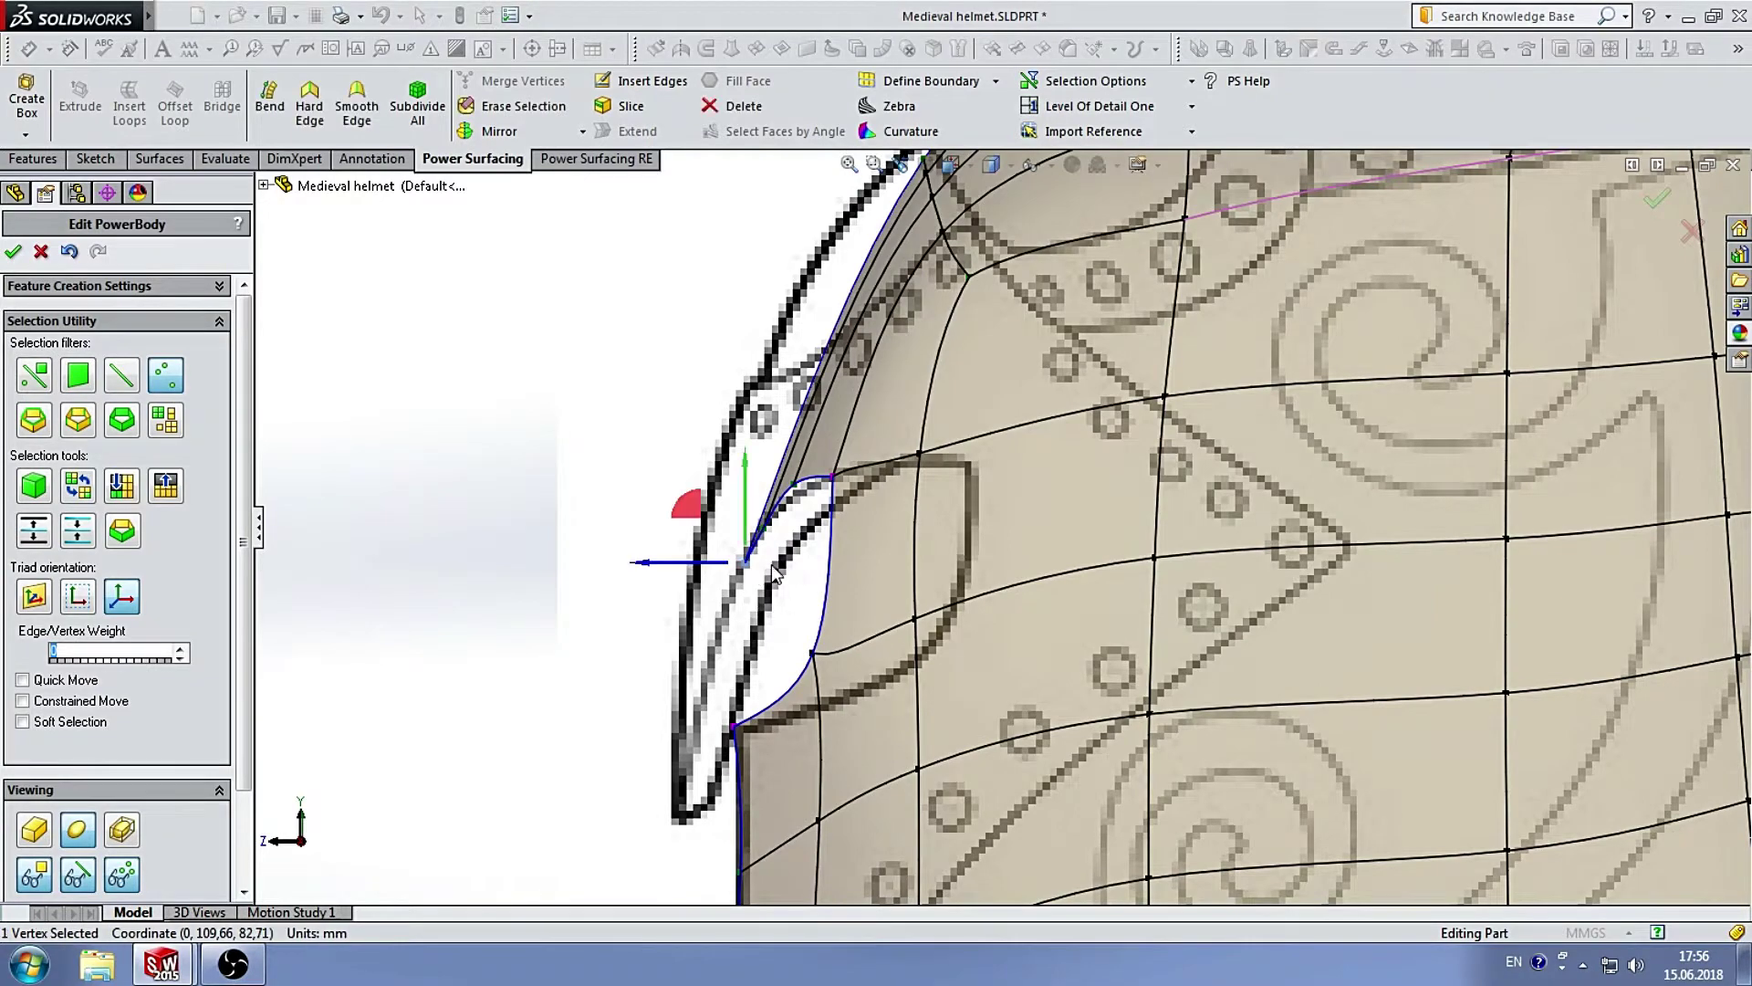
drag(763, 554, 712, 557)
key(Escape)
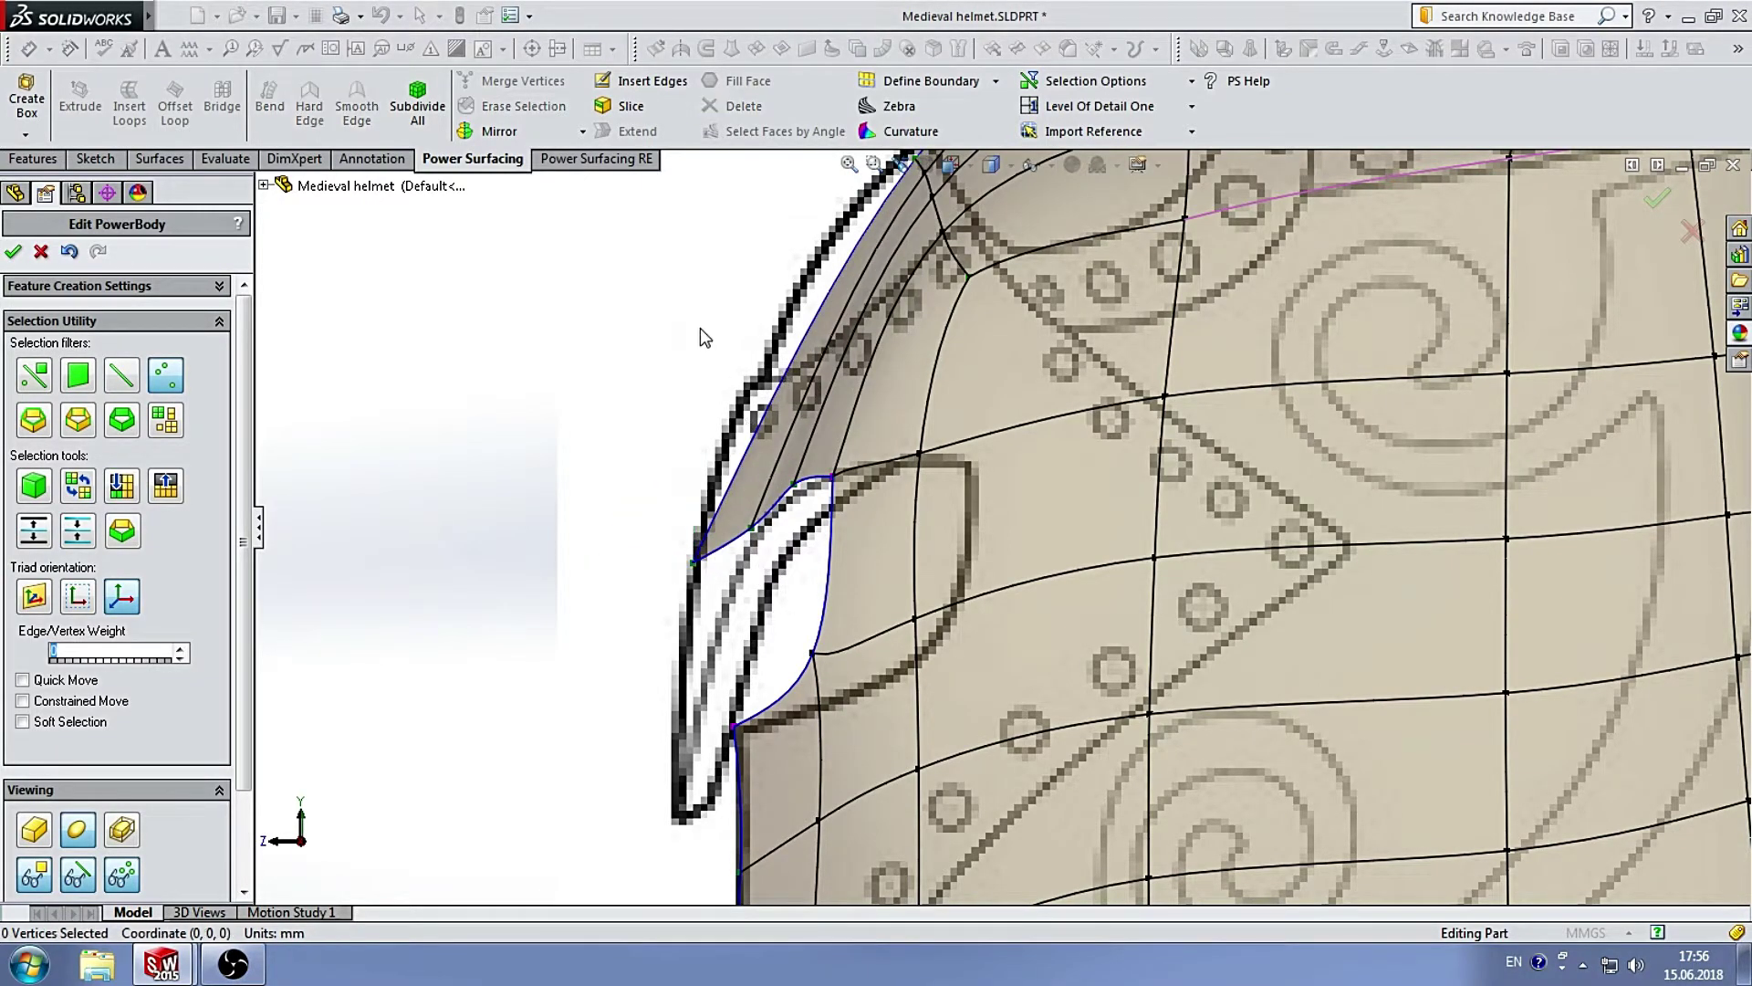
scroll(1192, 394, up, 2)
Add a new edge loop across the helmet's side edge ring.
click(81, 422)
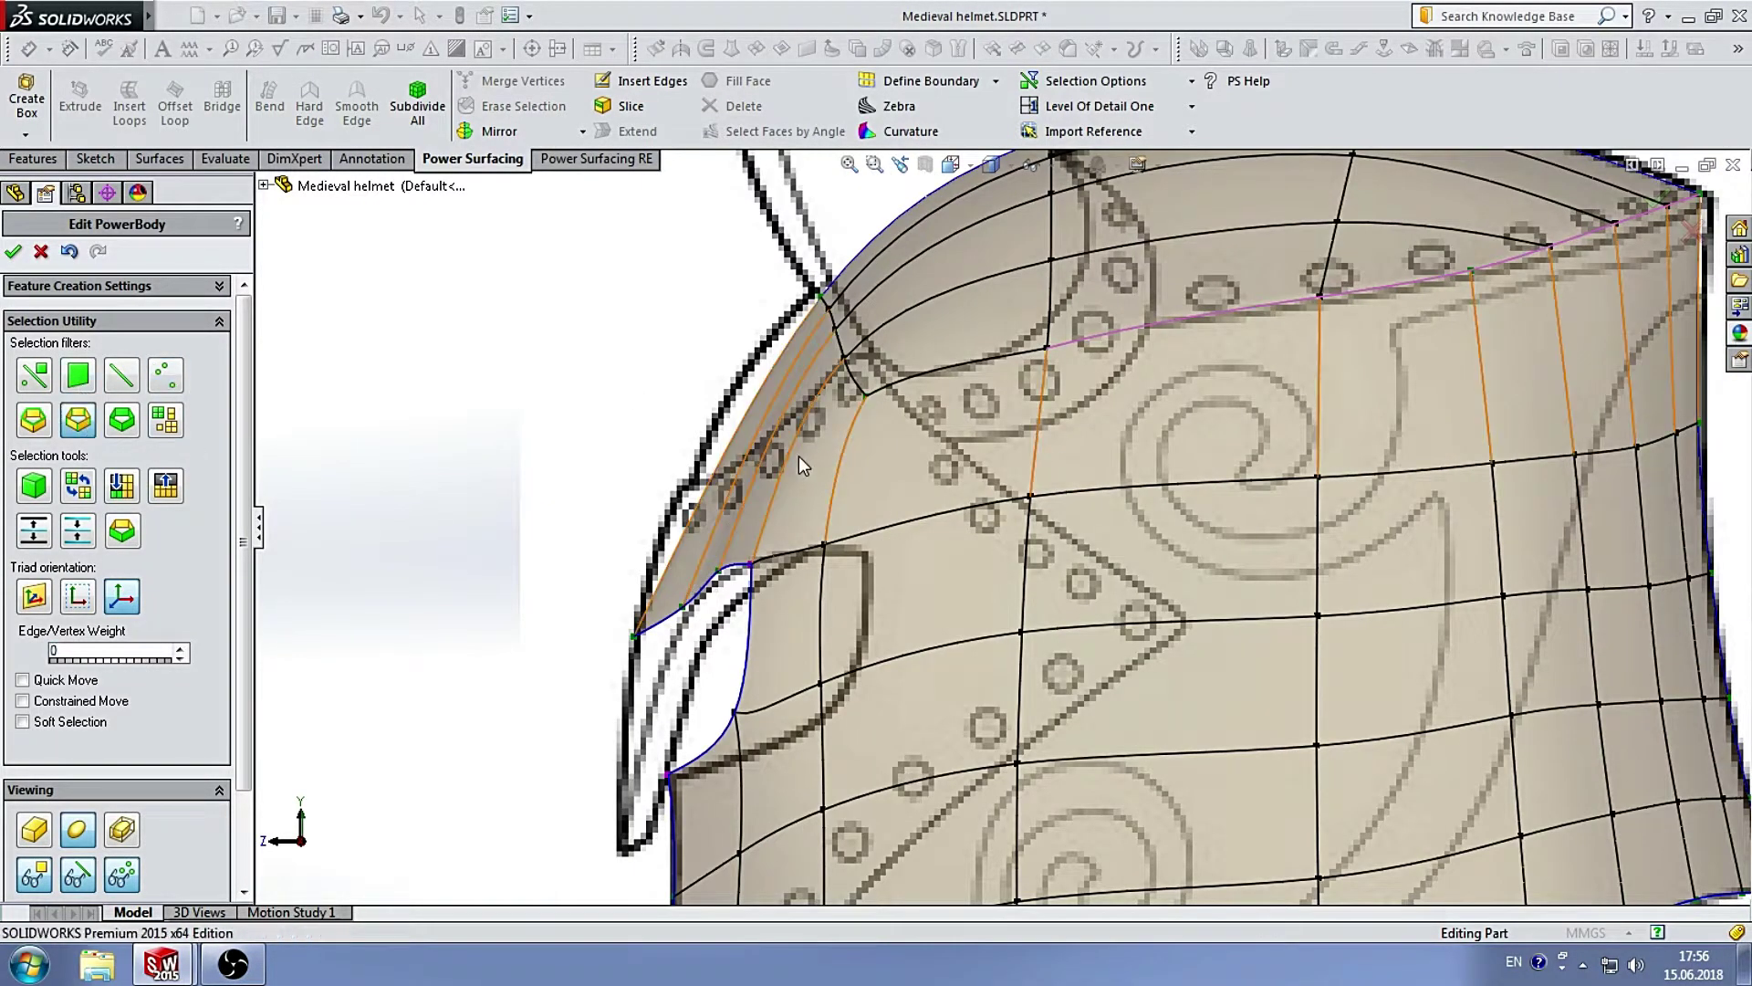
click(1132, 342)
click(840, 511)
click(13, 254)
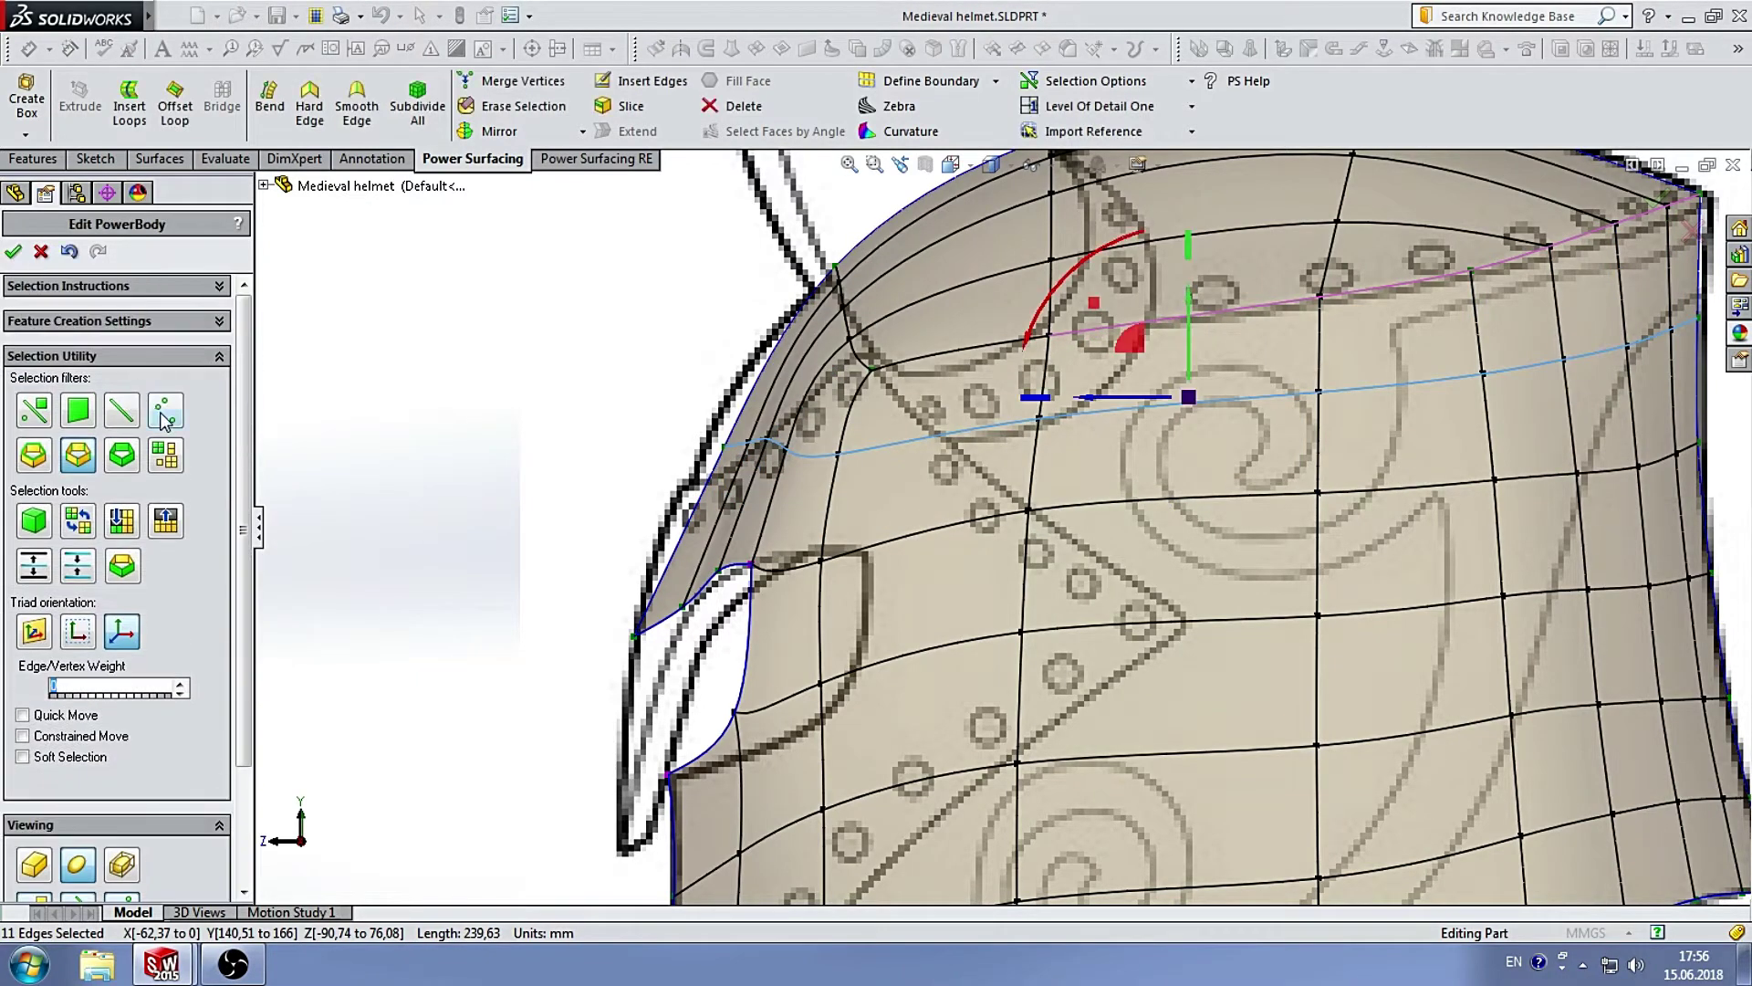
scroll(954, 333, down, 2)
scroll(954, 333, down, 1)
middle_drag(952, 333, 867, 644)
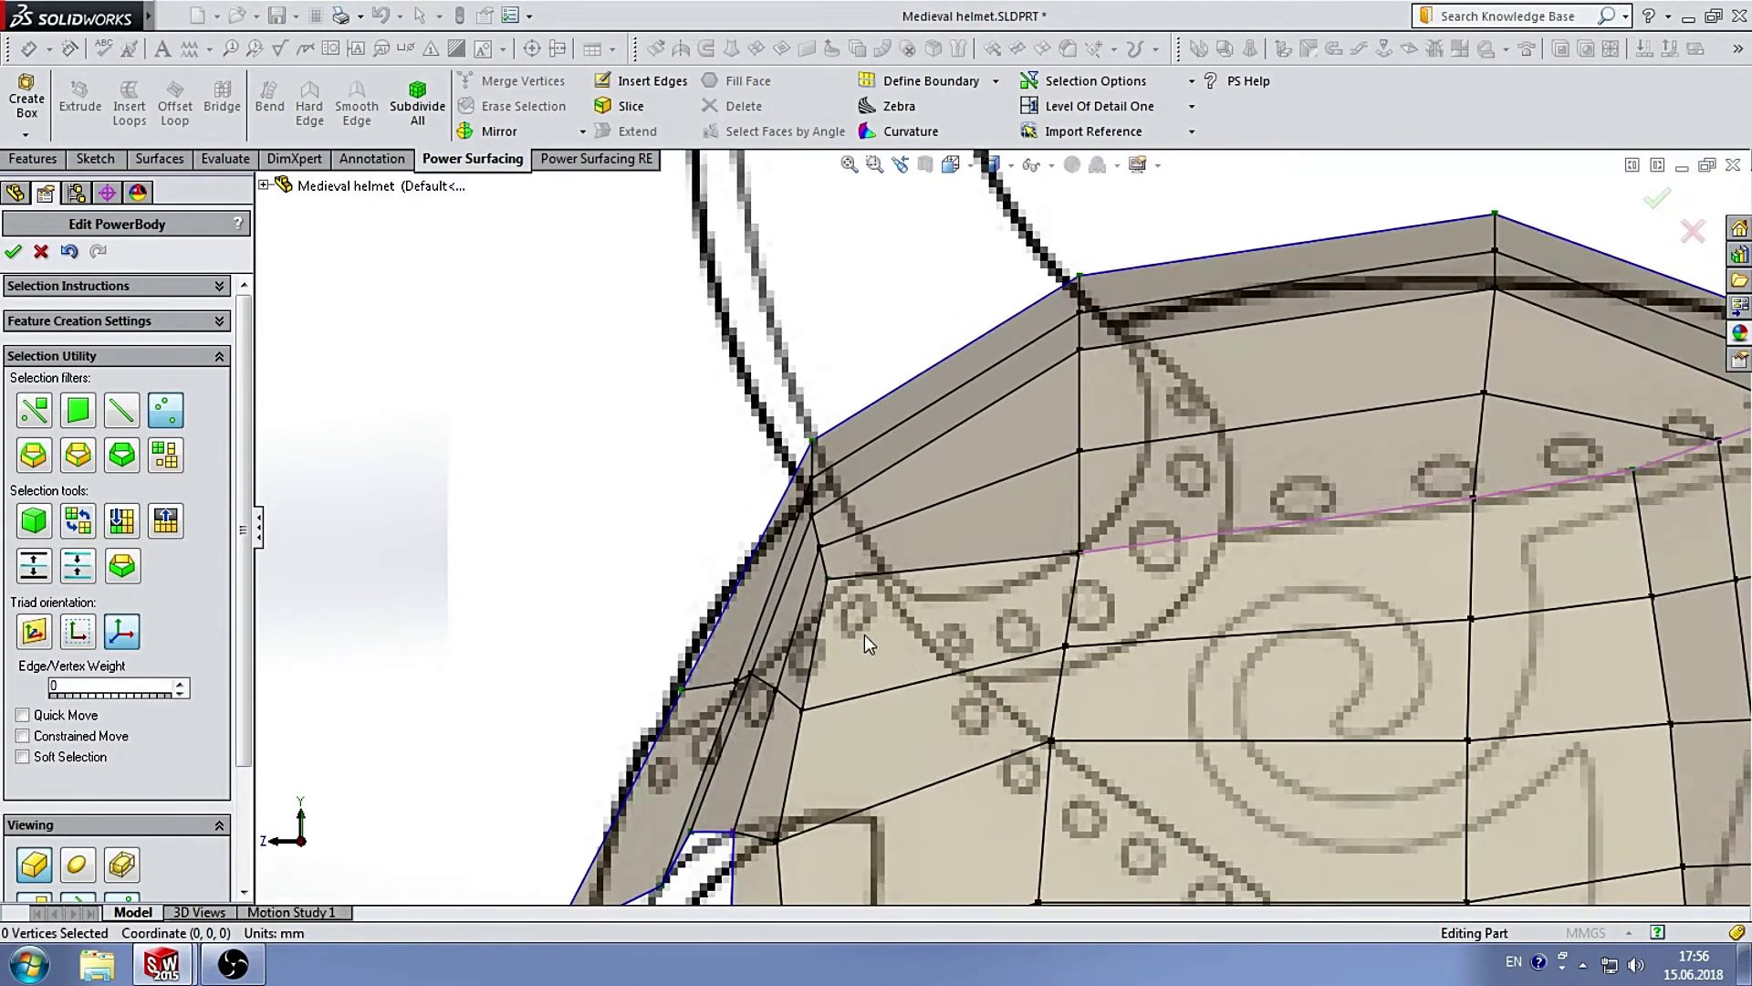
Move the lower brow vertices up-left onto the side sketch outline.
drag(628, 641, 679, 692)
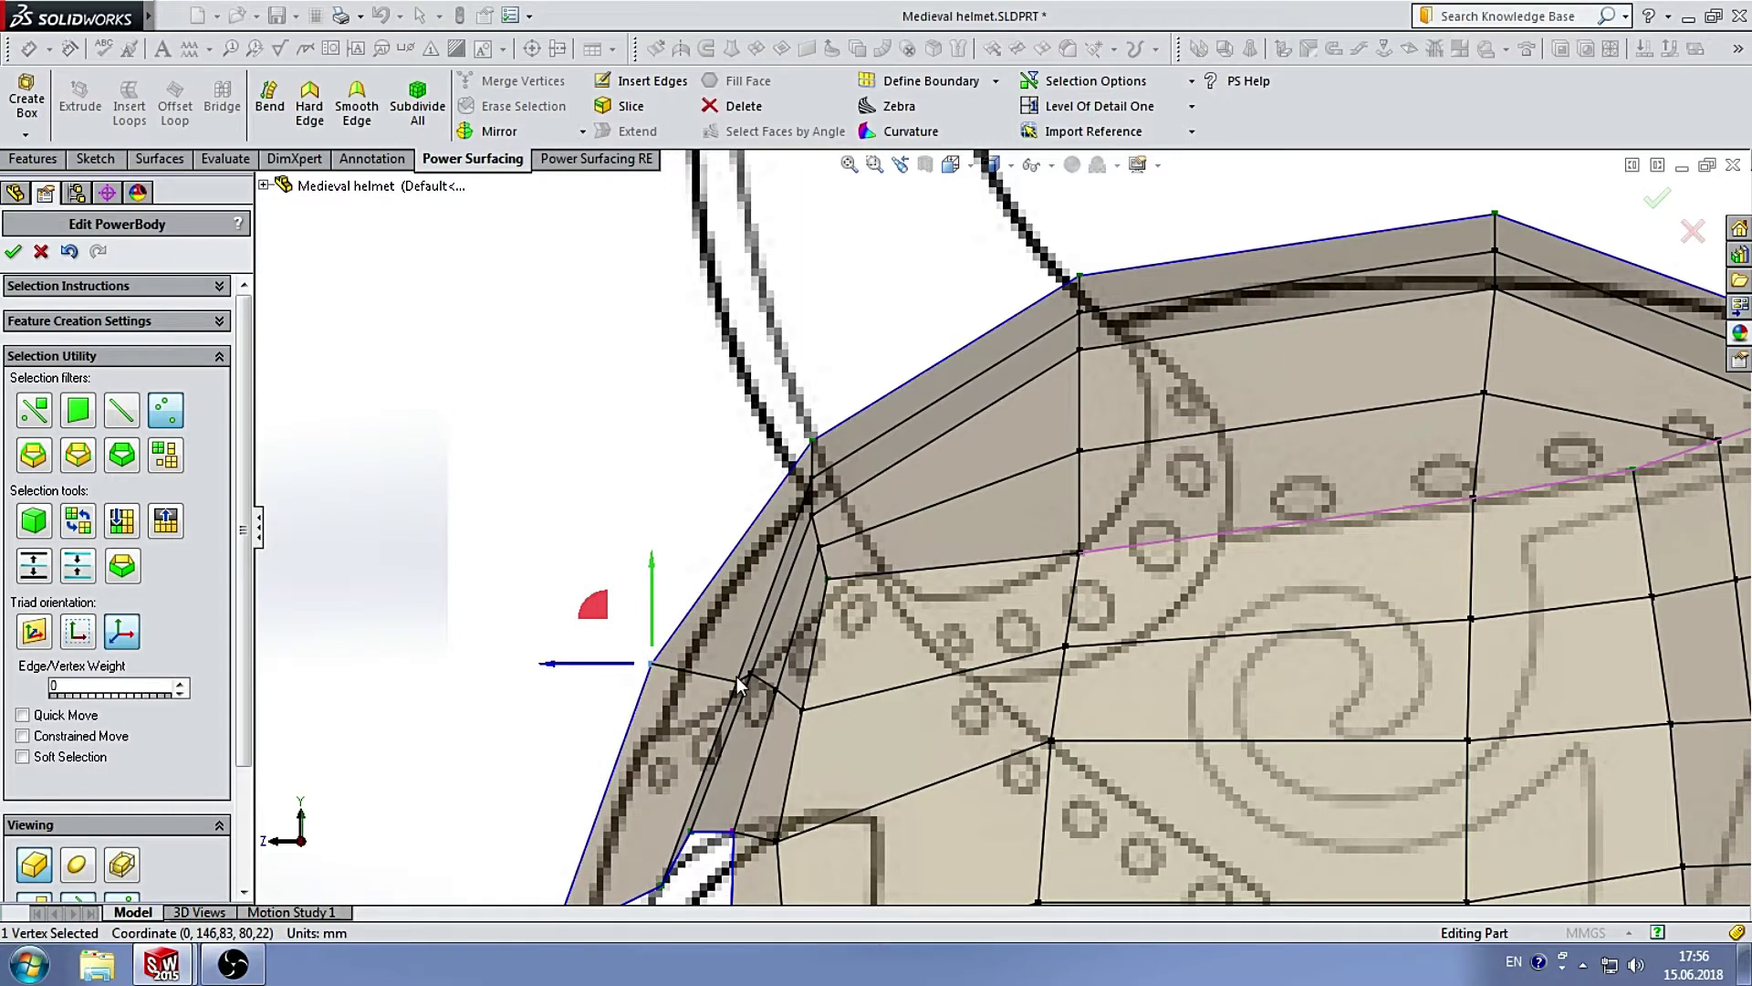
drag(687, 627, 626, 606)
scroll(833, 676, down, 2)
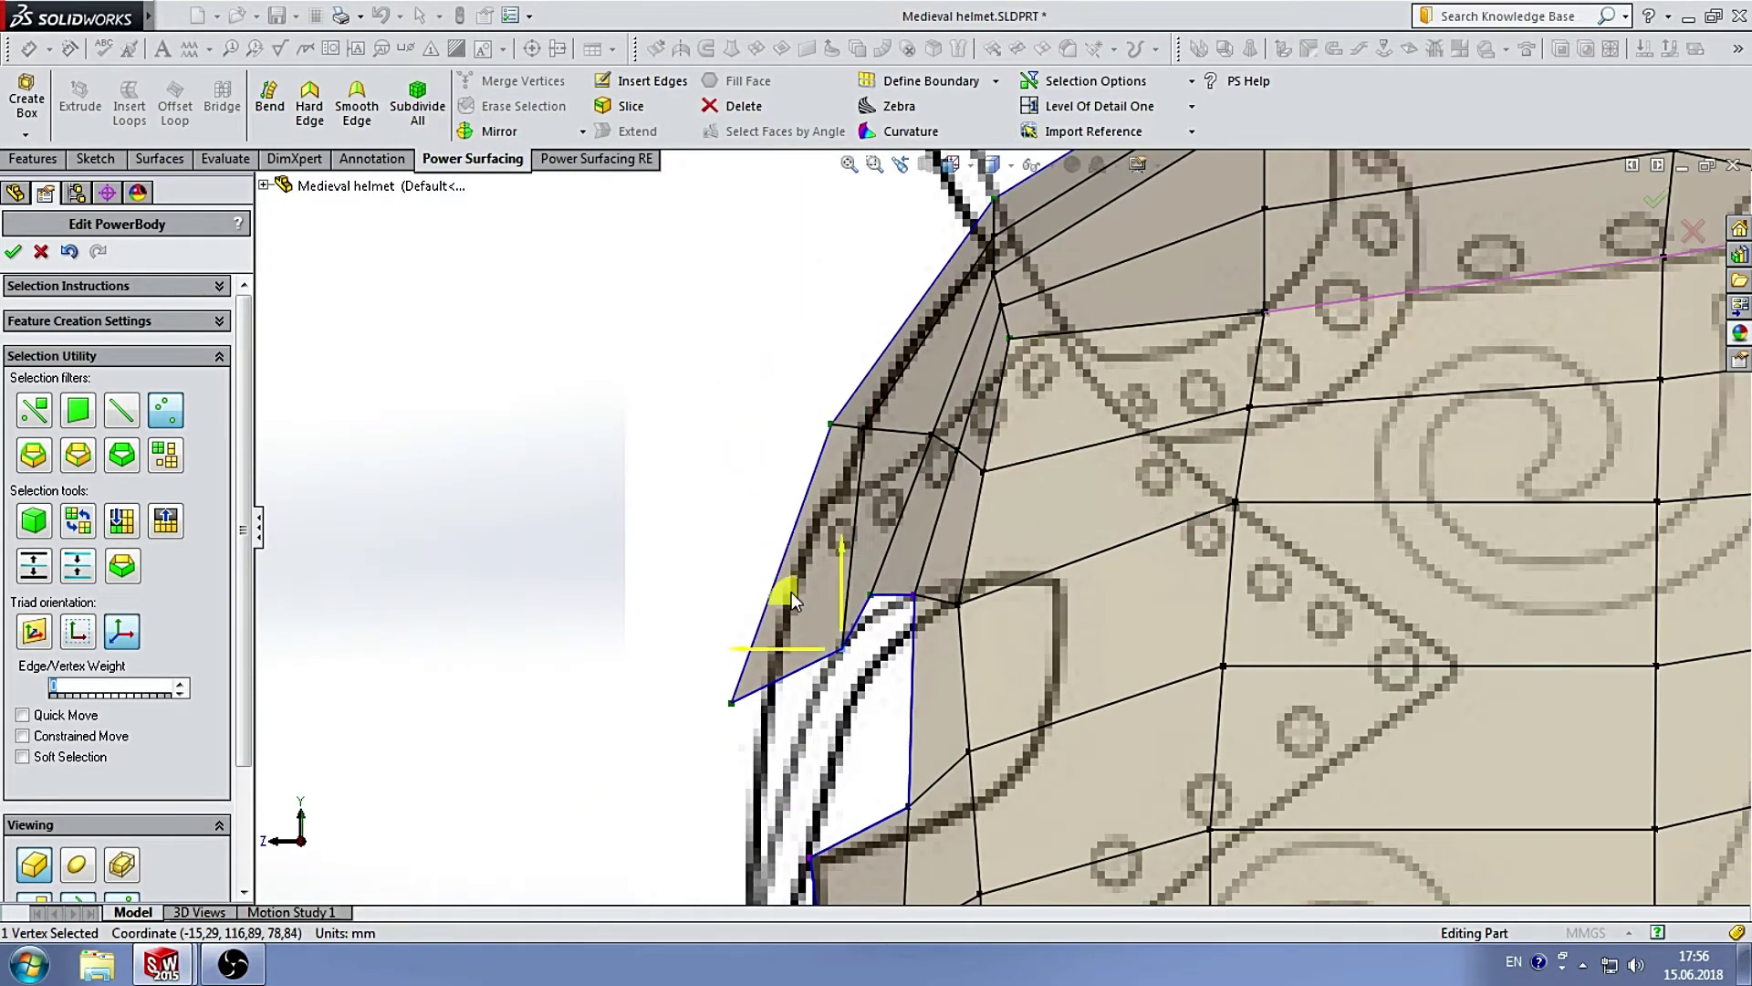
mouse_move(791, 598)
mouse_down()
mouse_move(734, 584)
mouse_move(763, 537)
mouse_up()
click(877, 422)
drag(904, 402, 858, 371)
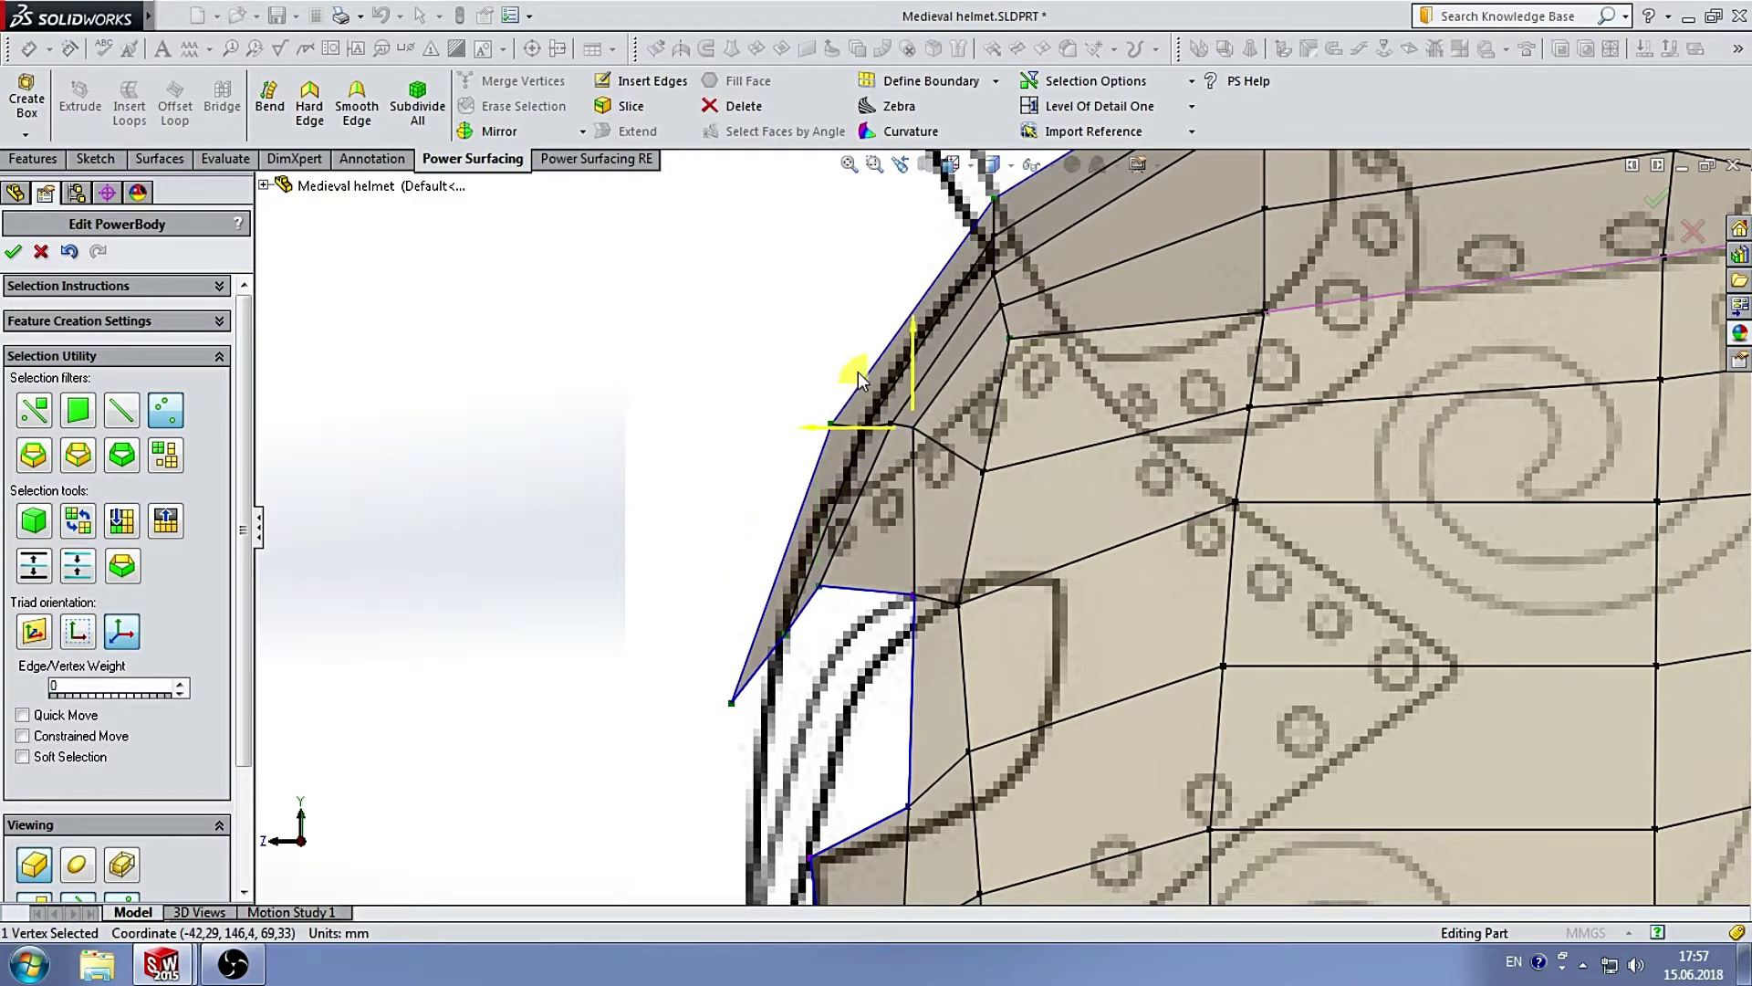
Refit further brow vertices up-left along the side sketch outline.
scroll(859, 545, up, 3)
click(770, 489)
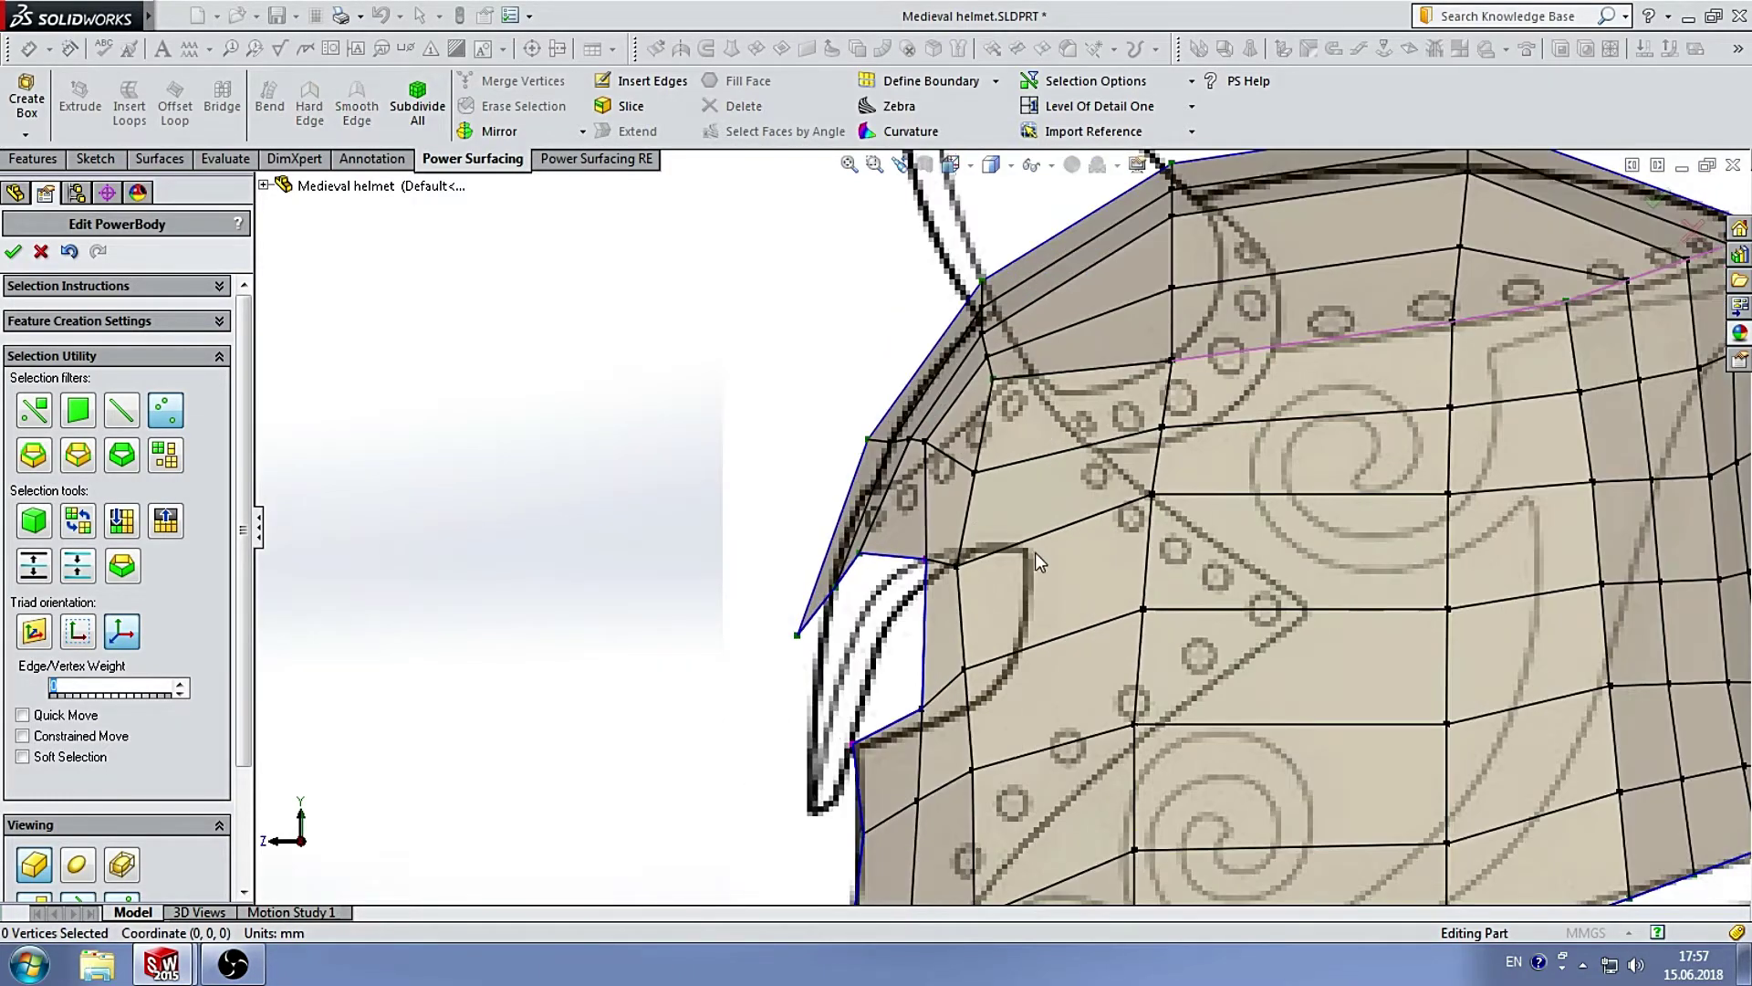
scroll(883, 584, down, 3)
scroll(884, 584, up, 3)
drag(809, 497, 770, 478)
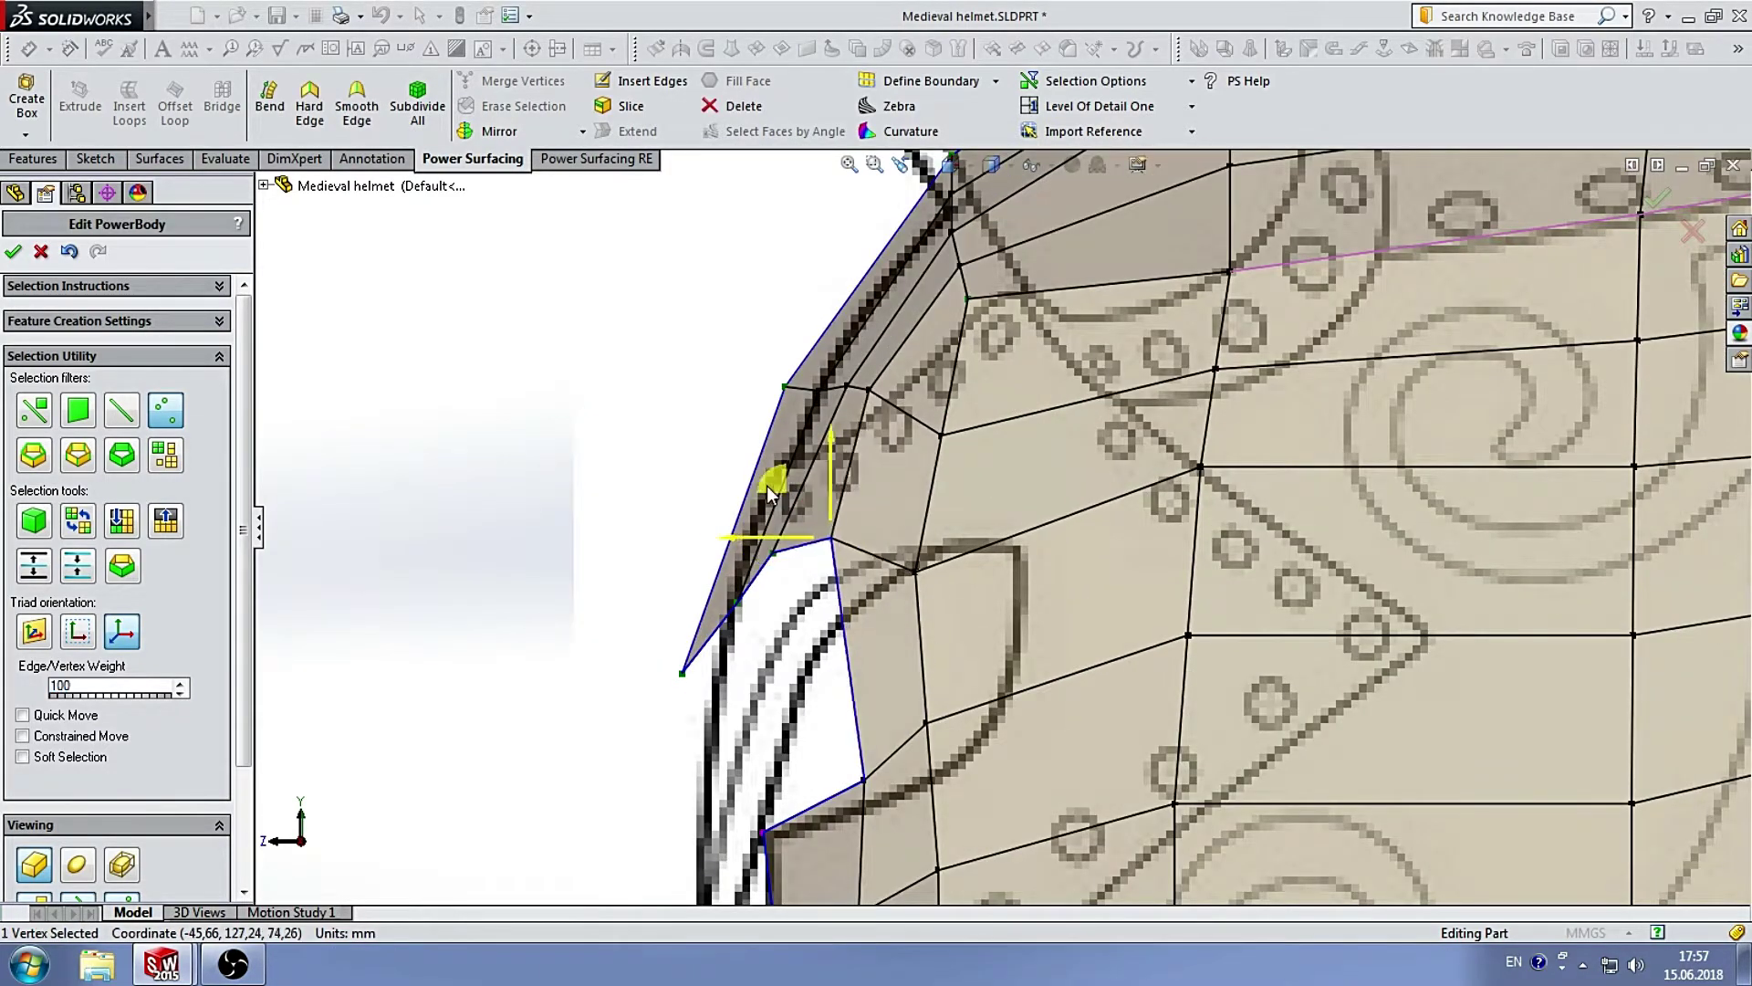
scroll(1093, 611, down, 3)
scroll(1029, 575, up, 3)
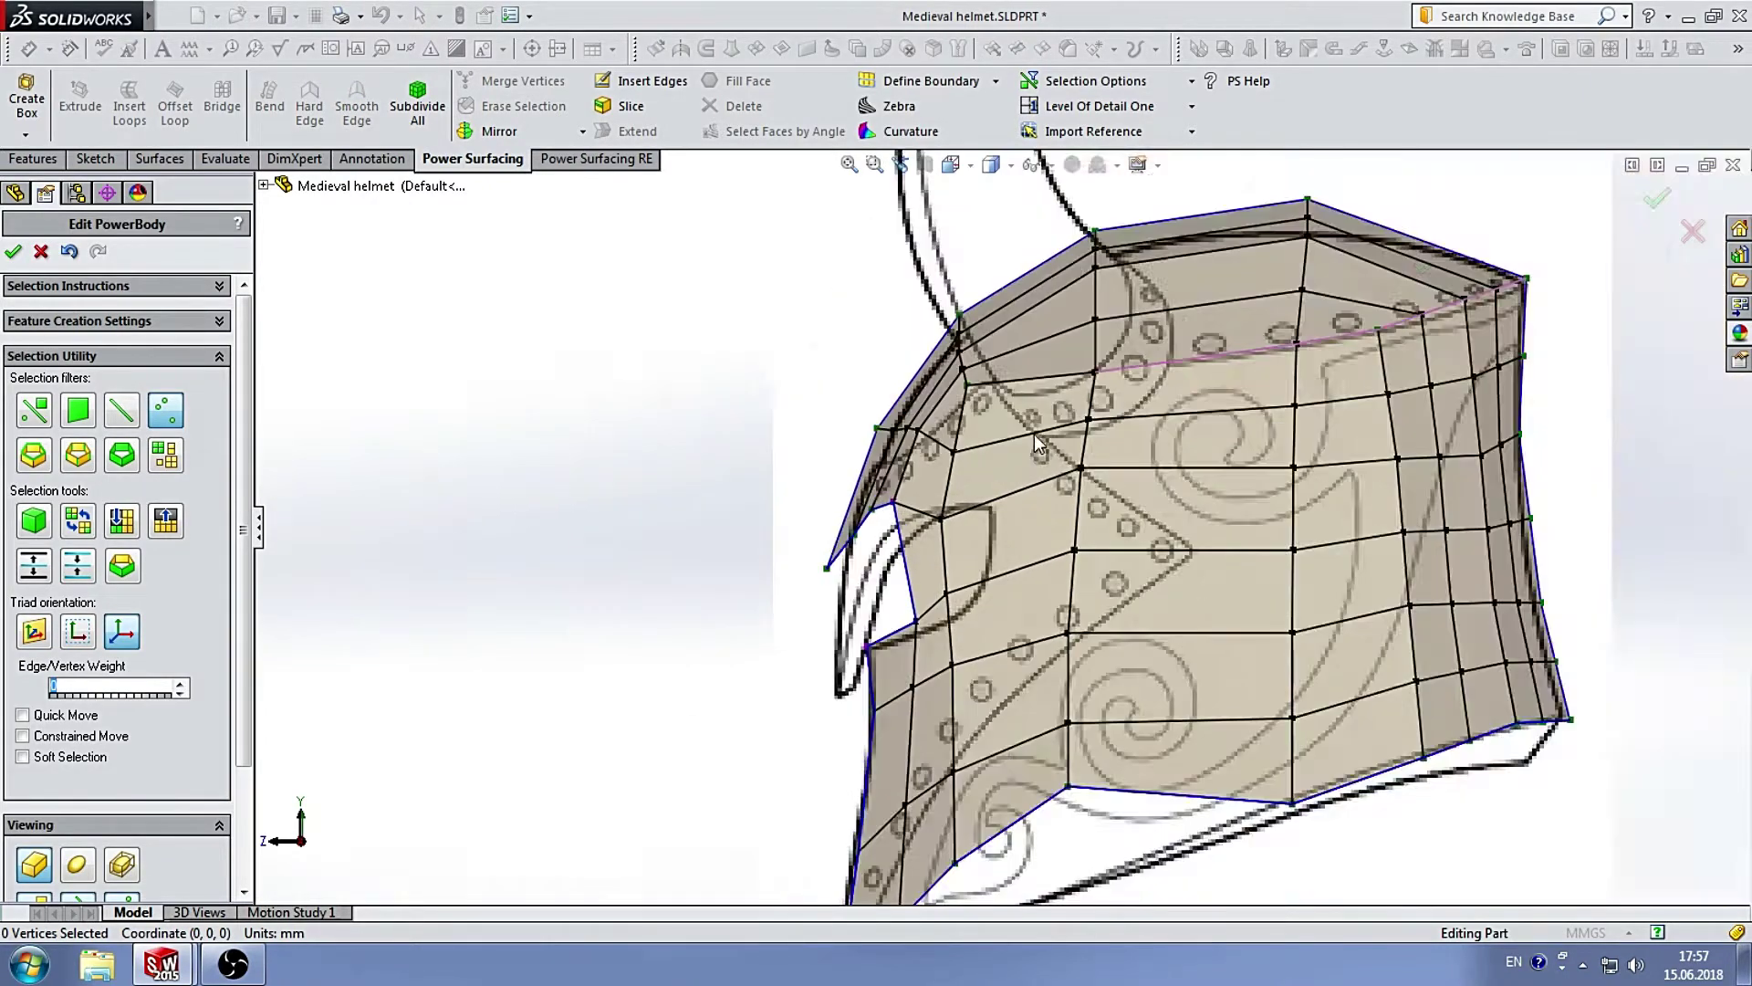
scroll(889, 413, down, 3)
click(935, 419)
scroll(912, 540, up, 3)
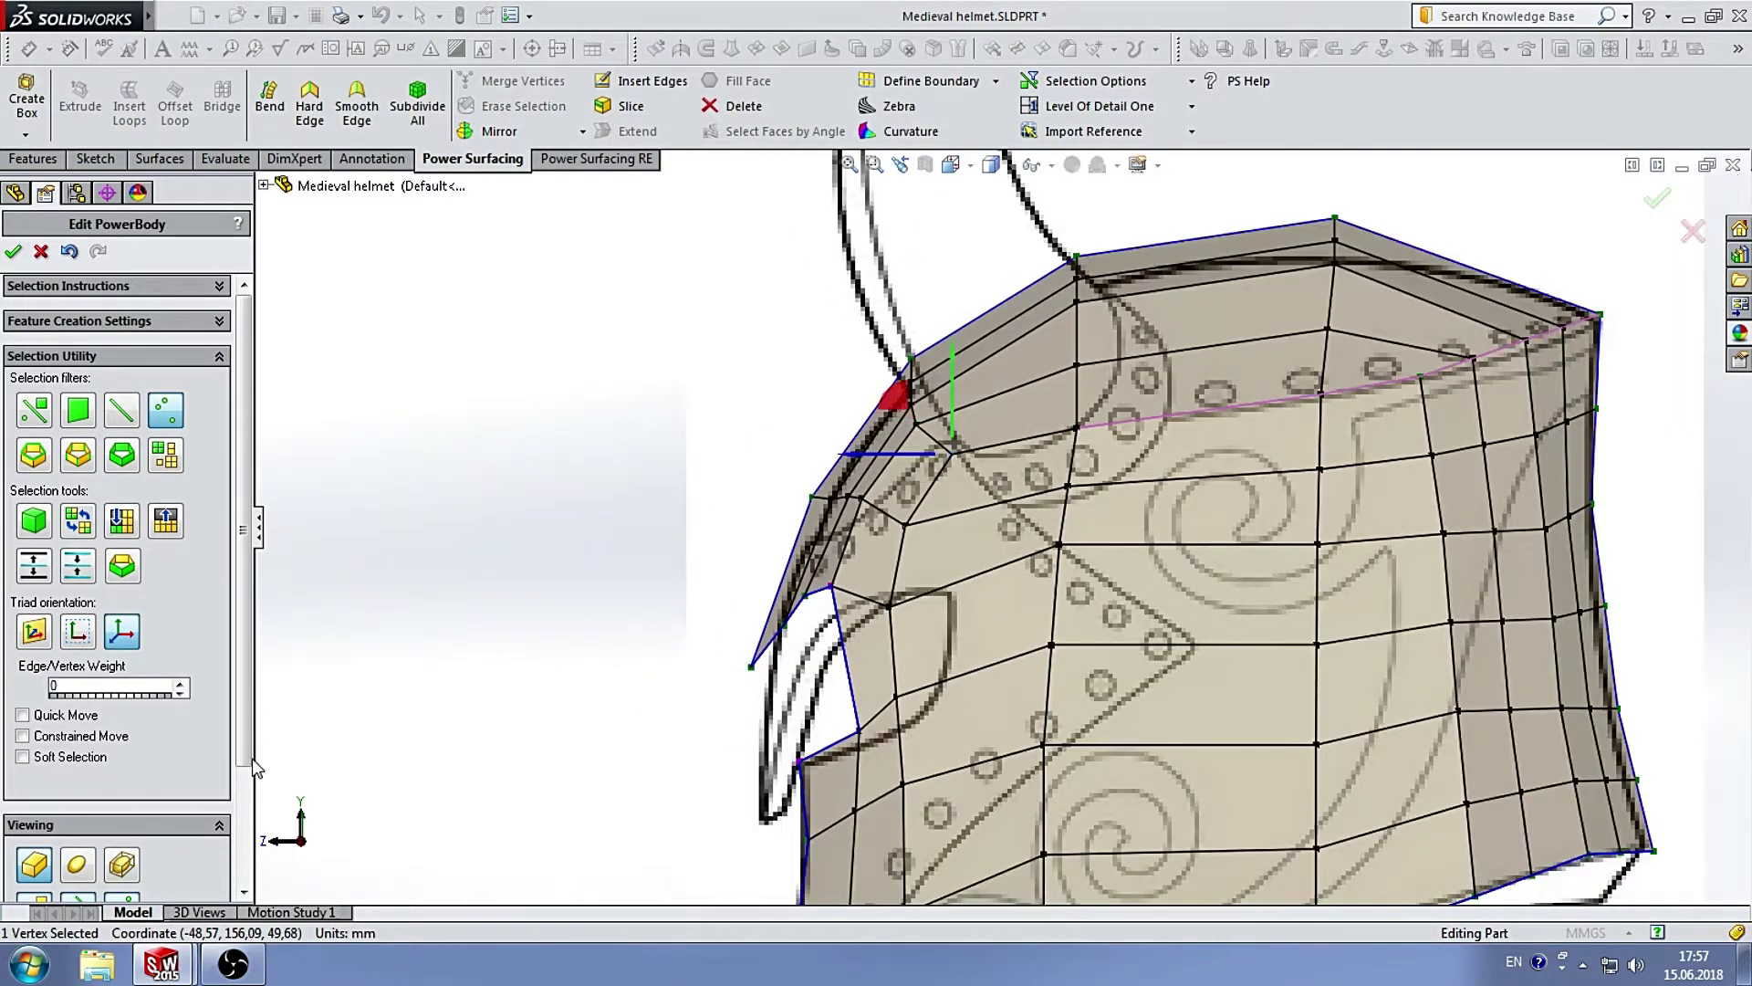
click(634, 407)
middle_drag(634, 407, 715, 442)
Move the eye-corner vertex left to reshape the eye opening.
scroll(1073, 533, up, 1)
scroll(899, 630, down, 3)
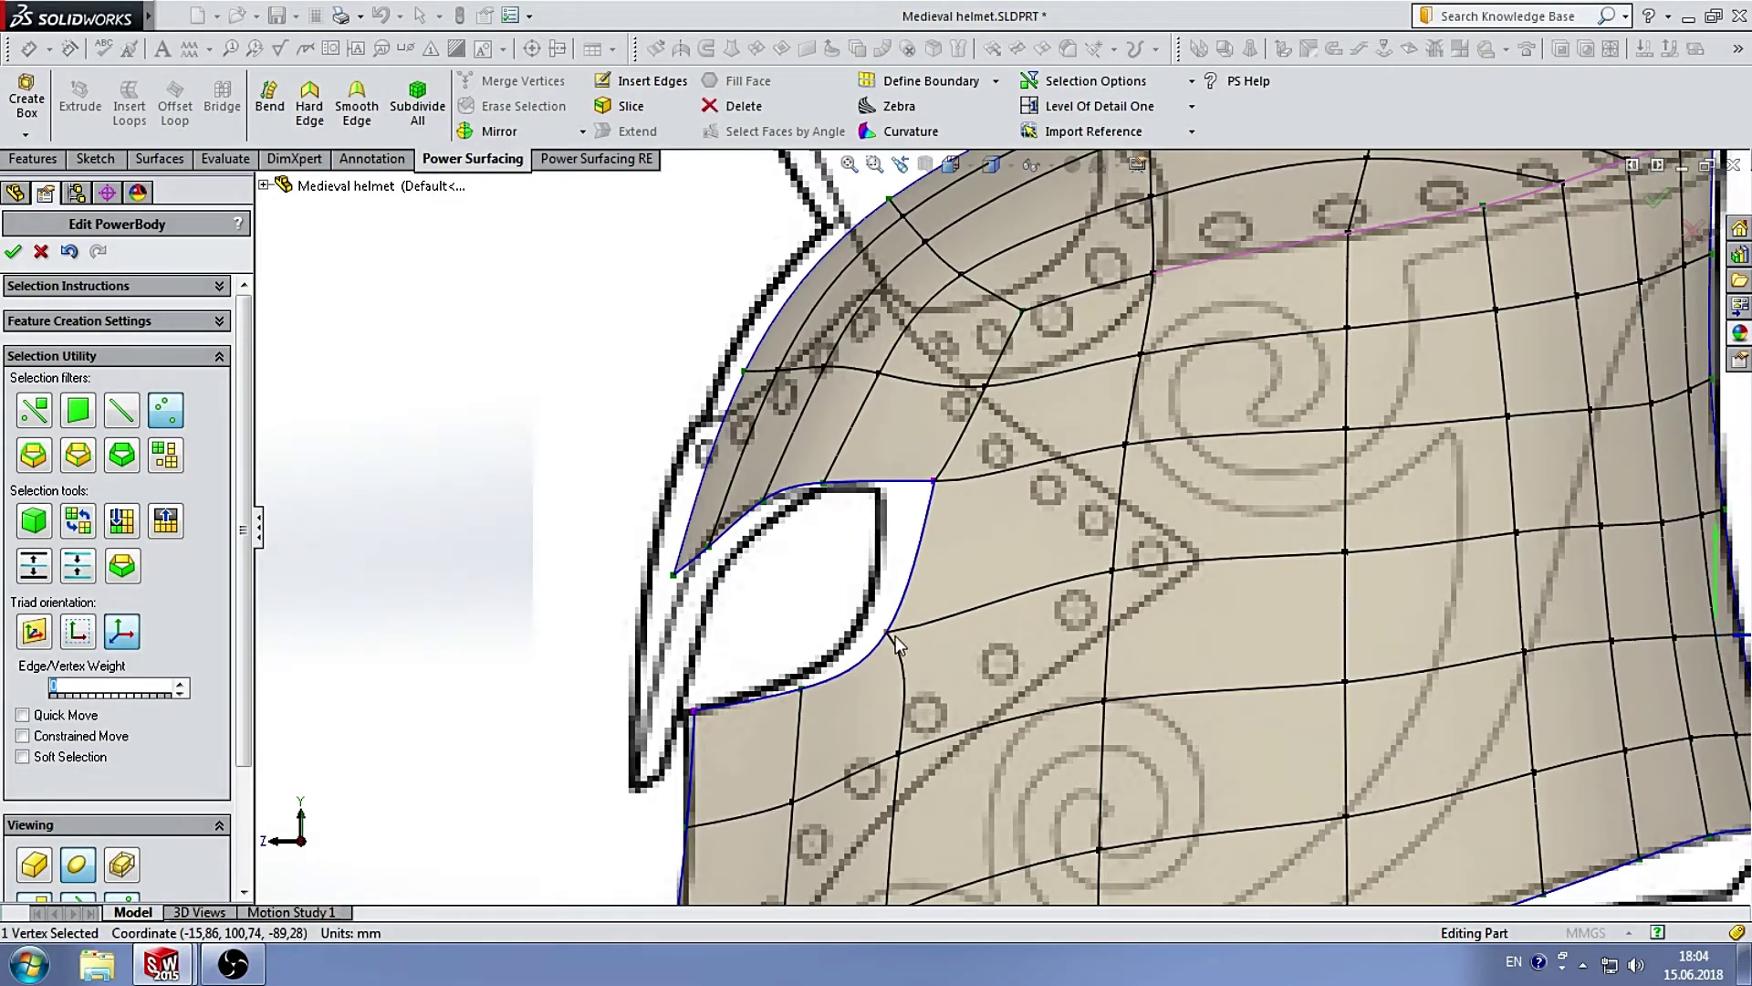
click(933, 481)
drag(971, 504, 923, 514)
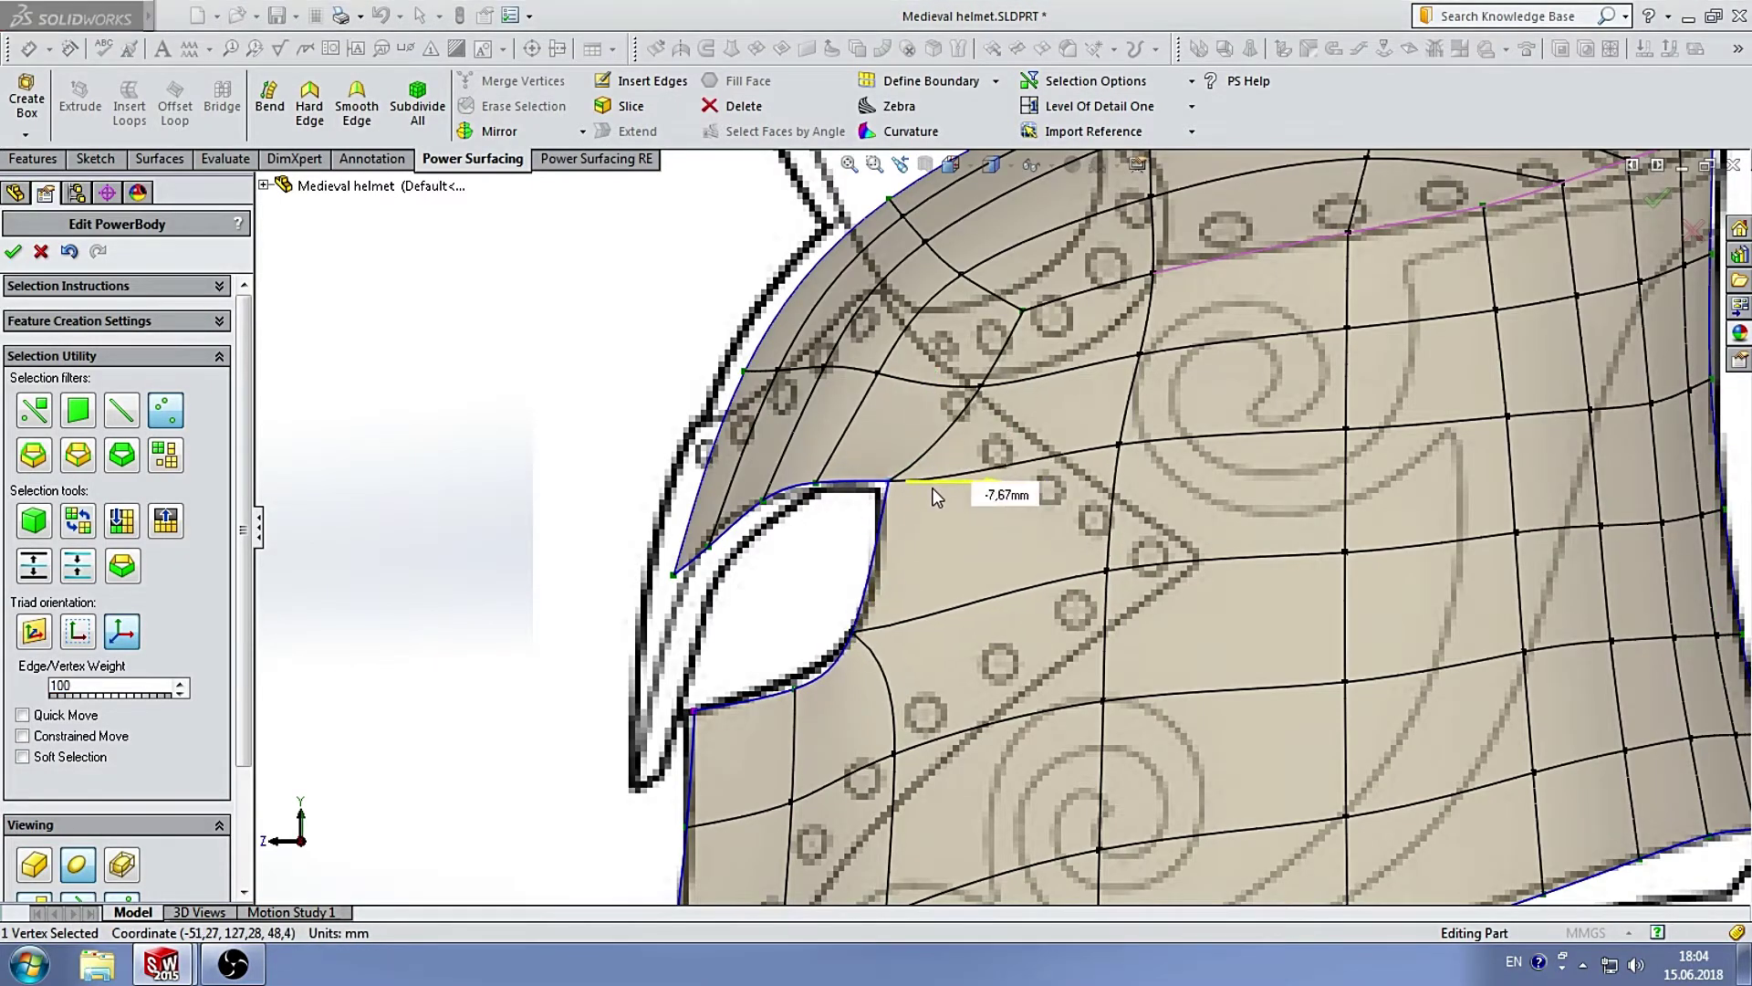
click(852, 628)
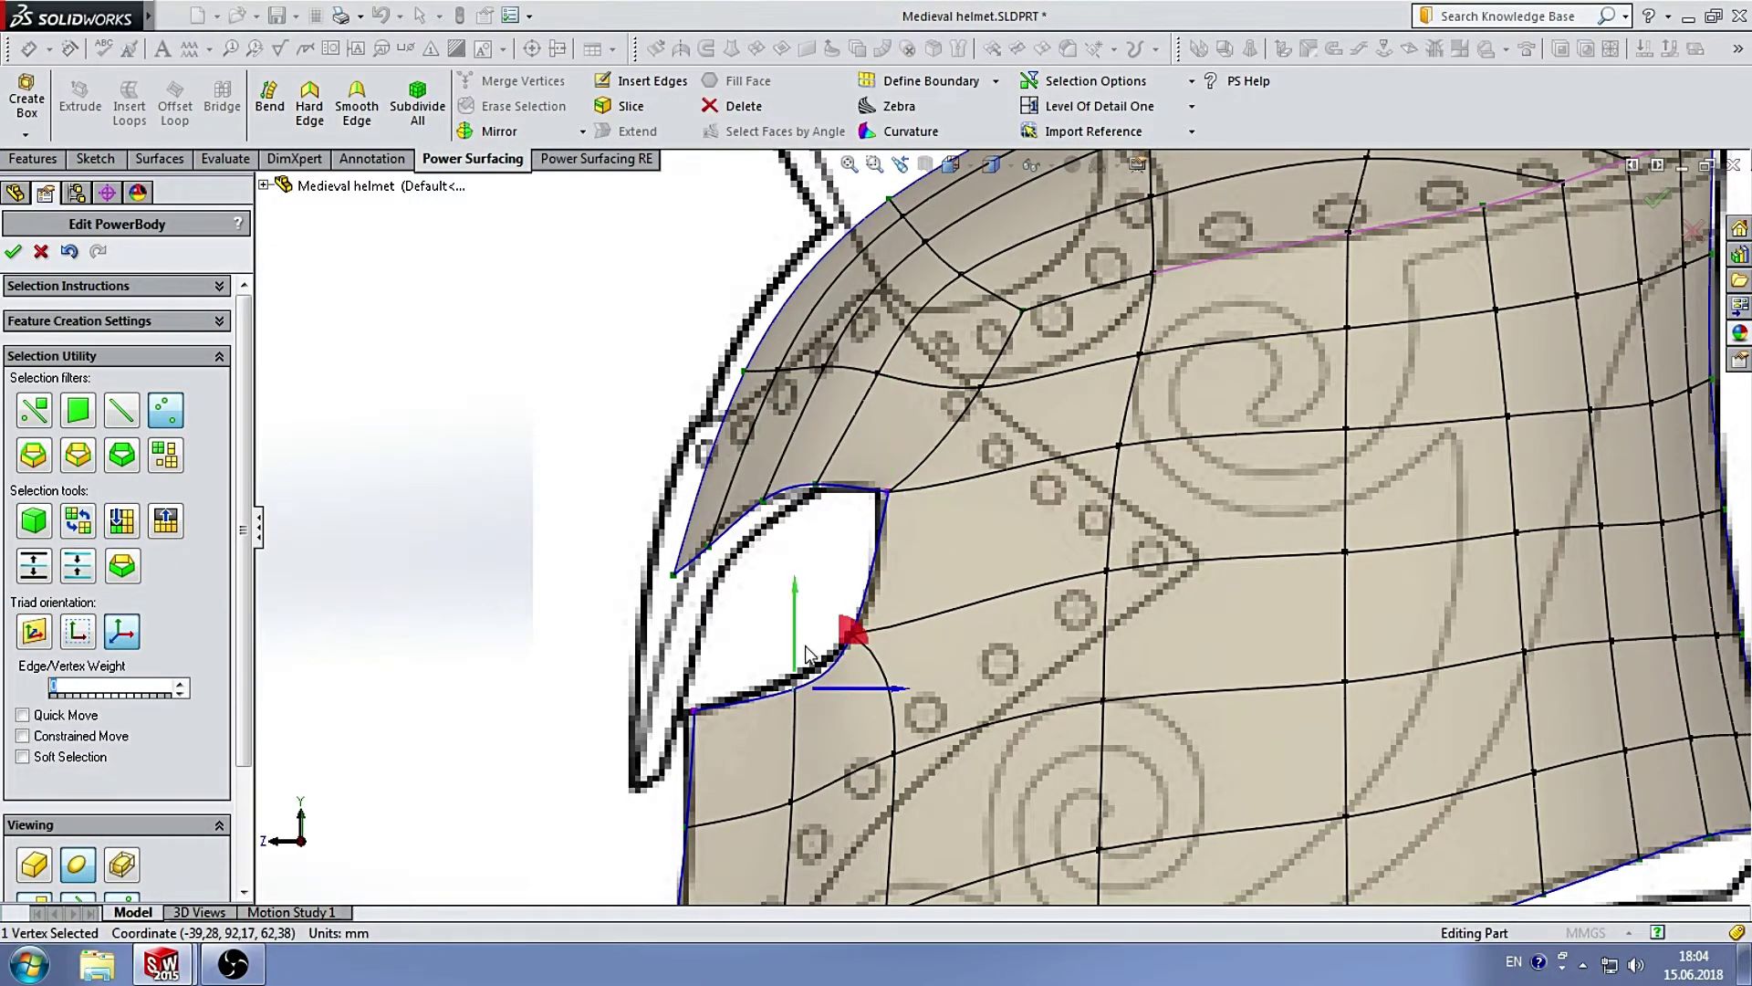
click(765, 498)
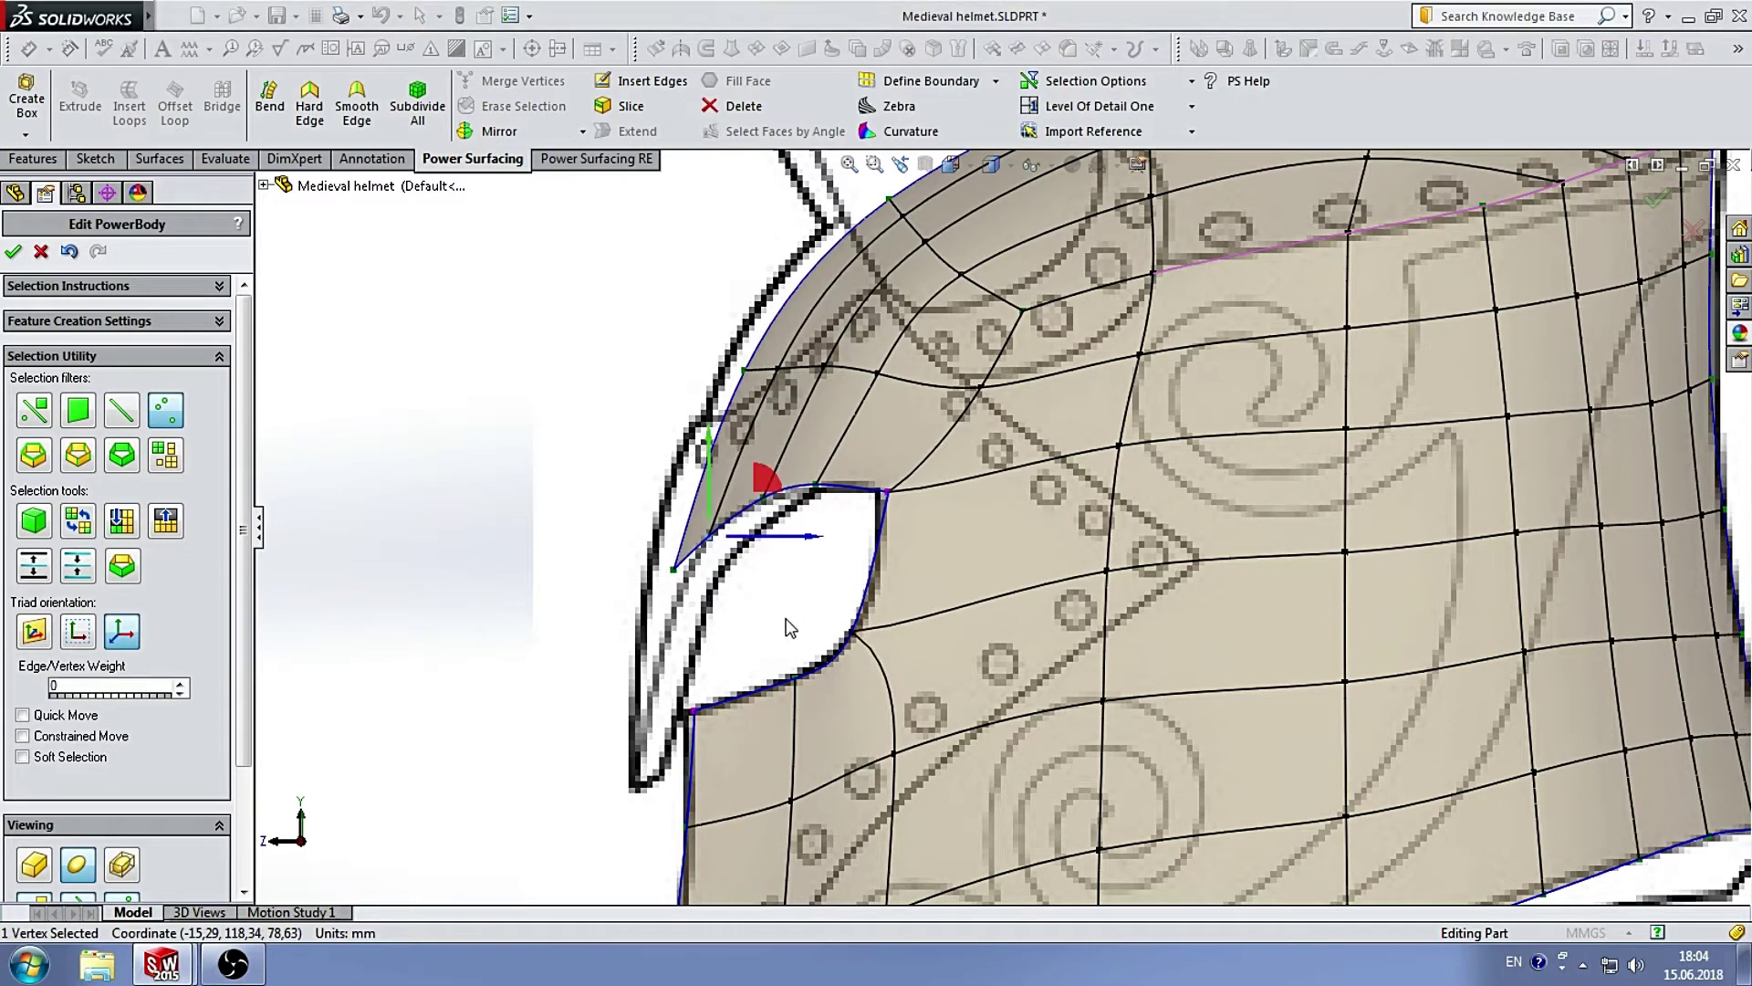
key(Escape)
Check the vertices at the helmet top and eye-opening top against the sketch.
click(744, 369)
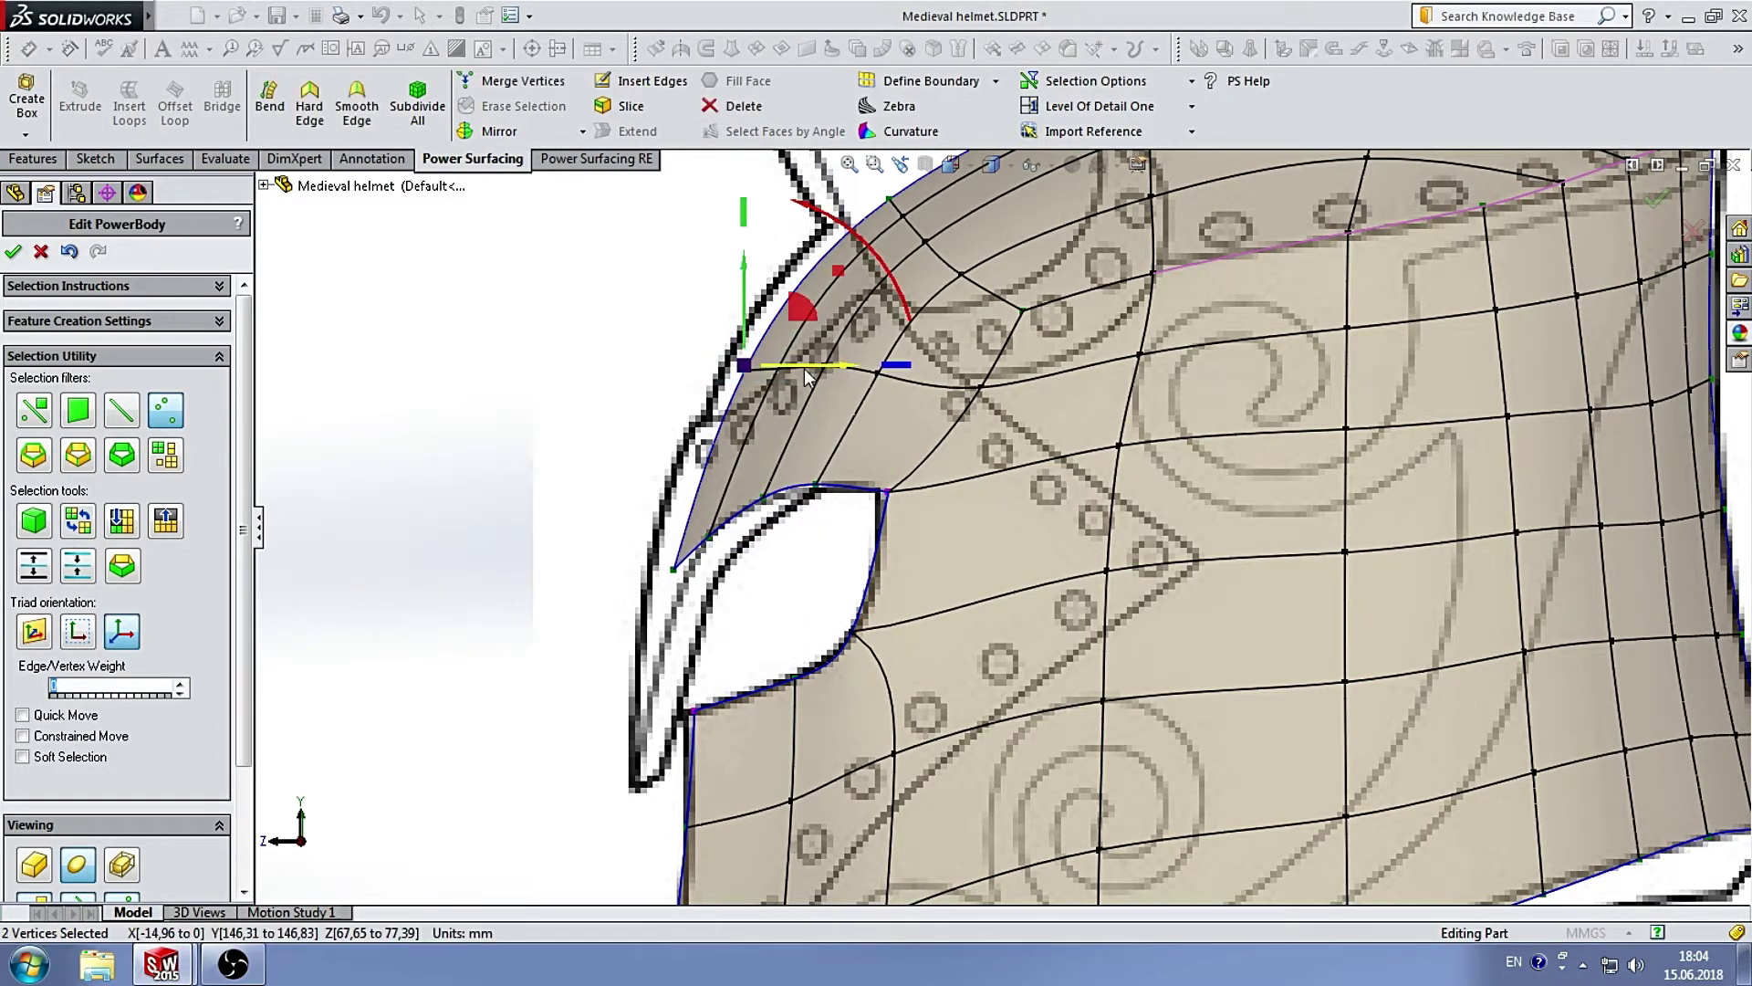
key(Escape)
scroll(849, 308, up, 3)
scroll(1010, 412, down, 3)
click(1010, 405)
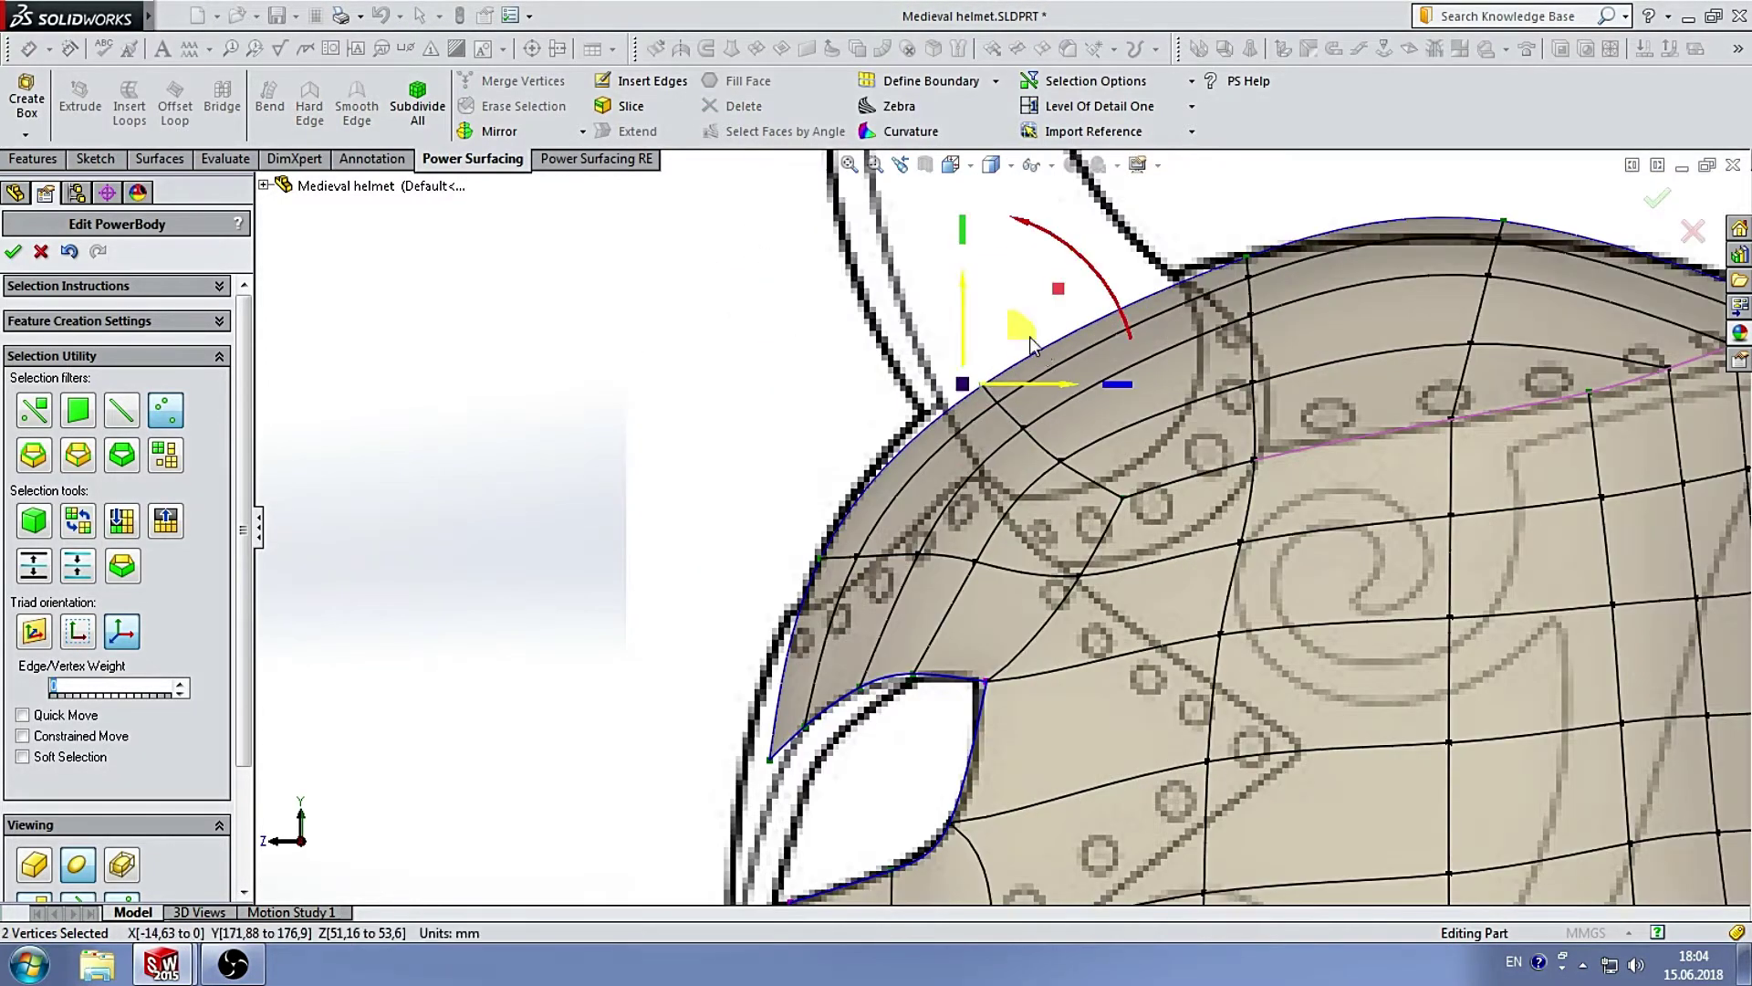
key(Escape)
scroll(967, 475, up, 3)
scroll(943, 583, down, 3)
click(931, 575)
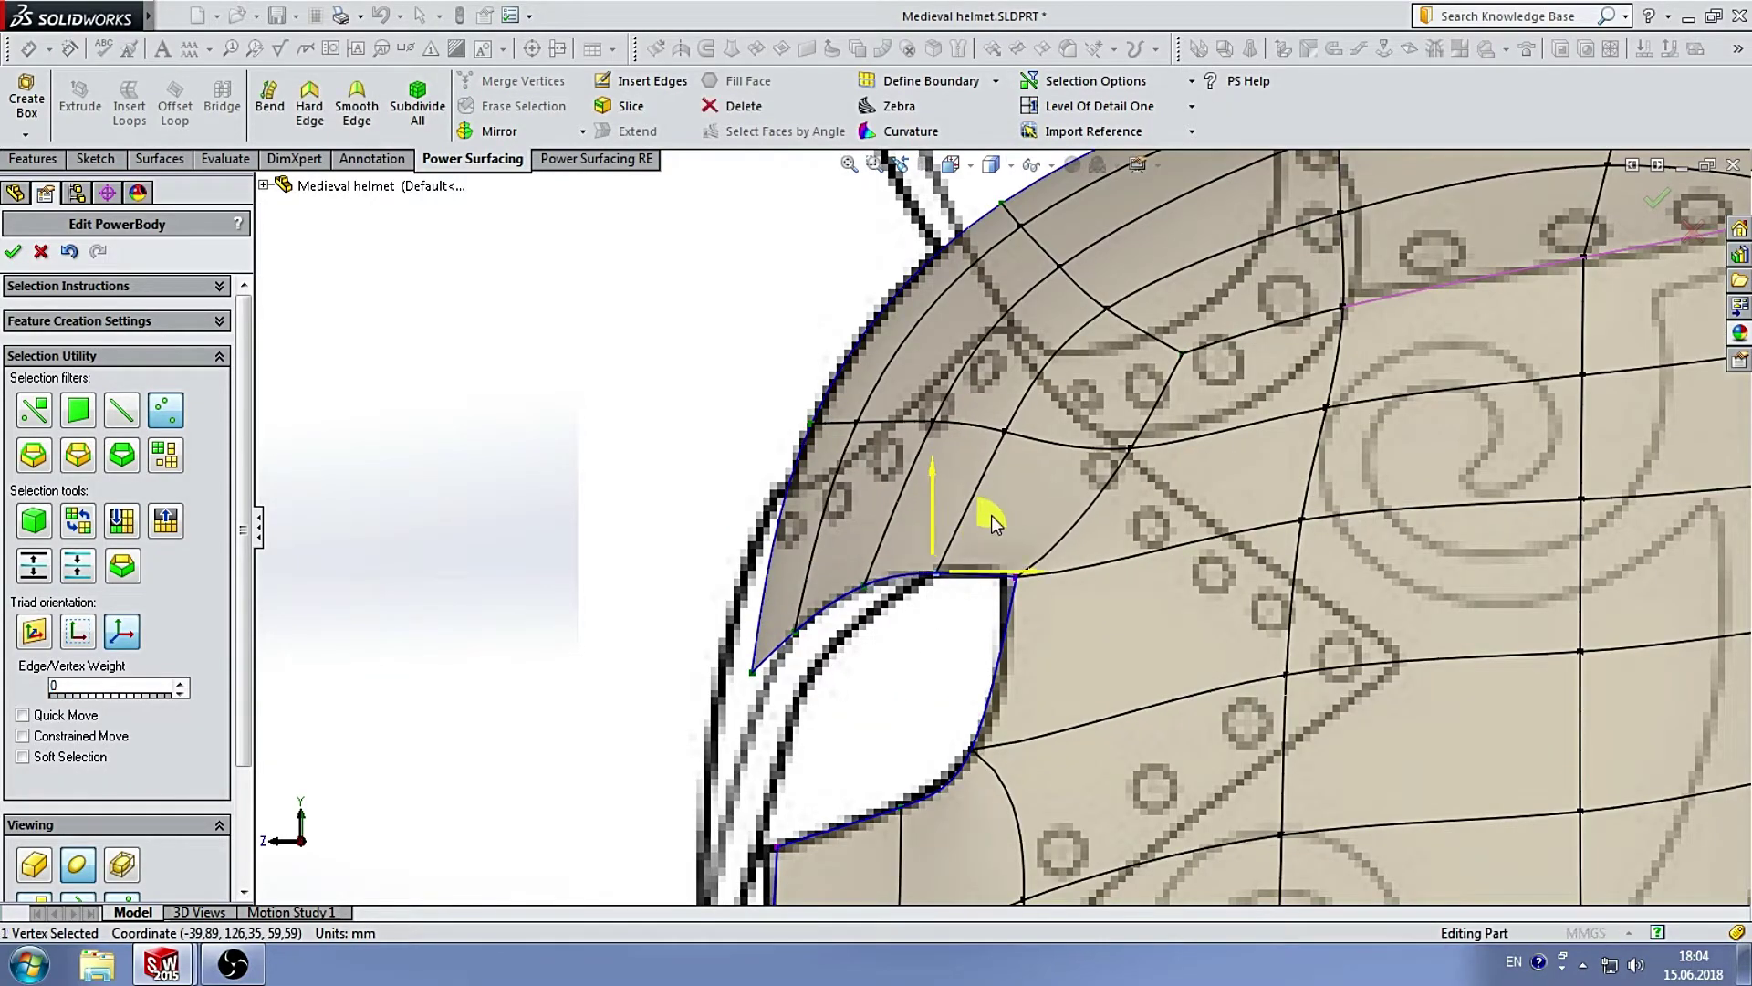
key(Escape)
scroll(938, 689, up, 3)
scroll(1034, 792, down, 2)
scroll(1034, 792, up, 2)
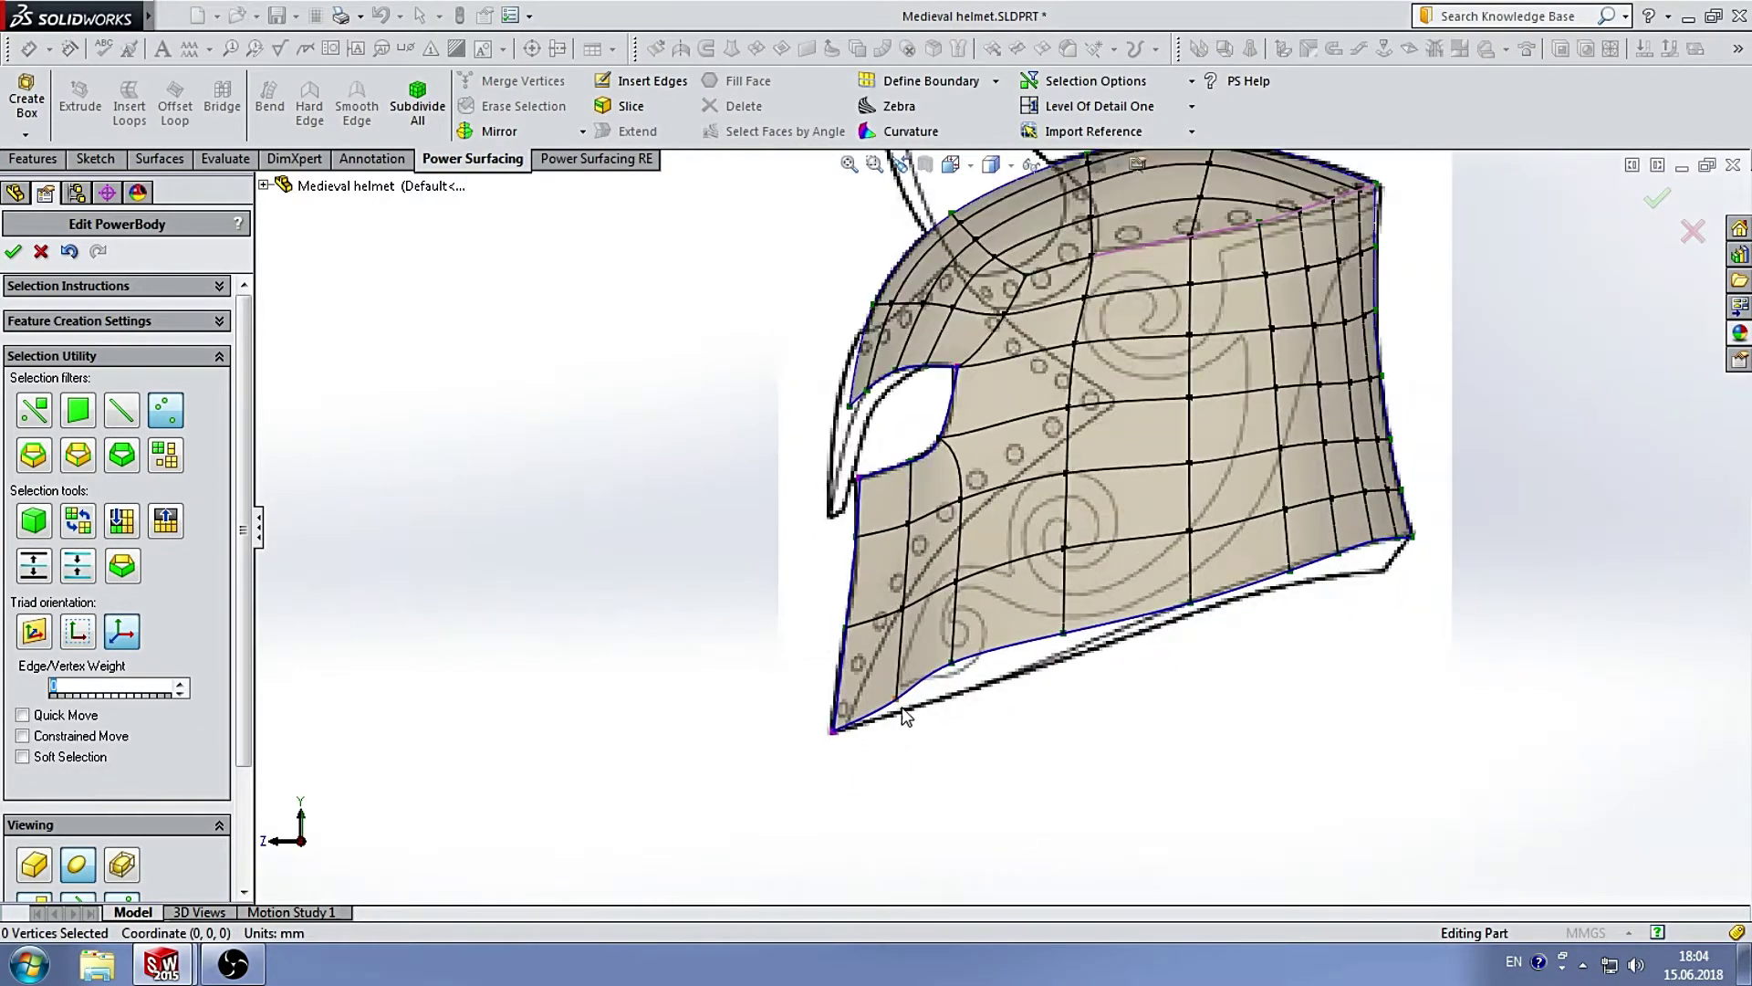
Shift the lower-front cheek-guard vertex about 12.27 mm, then view the helmet from the front.
click(954, 644)
drag(954, 643, 953, 630)
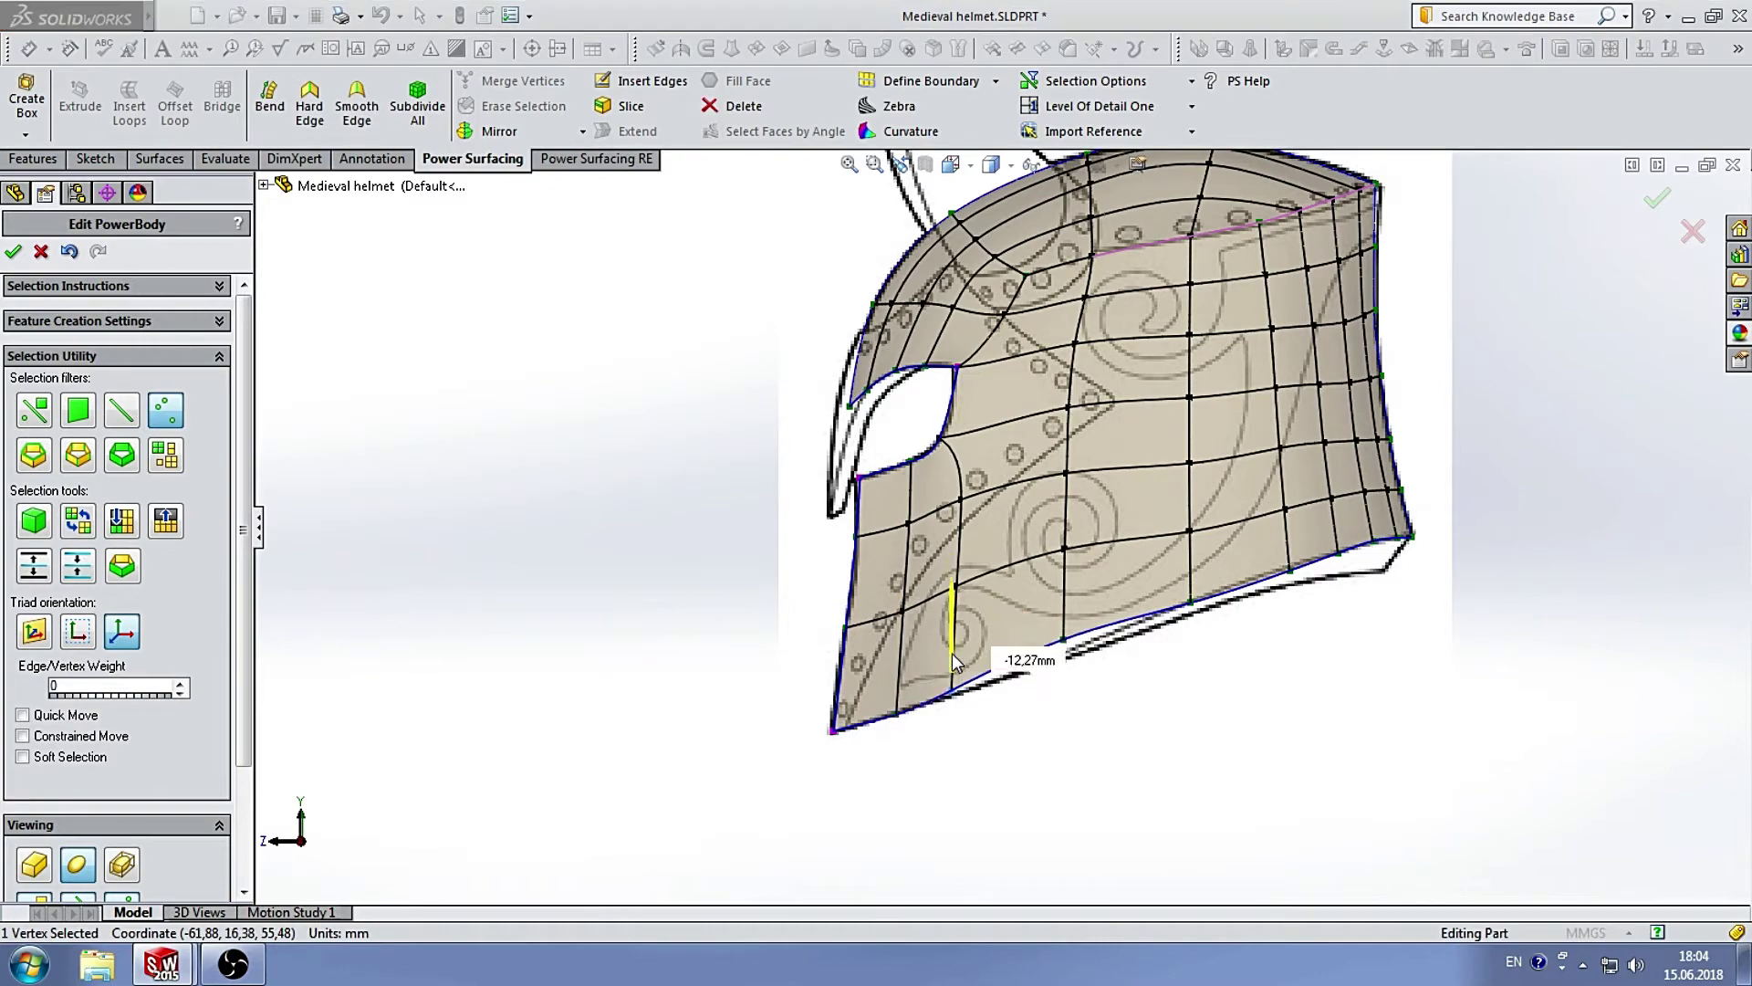
key(Escape)
scroll(1093, 785, up, 3)
scroll(1004, 511, down, 1)
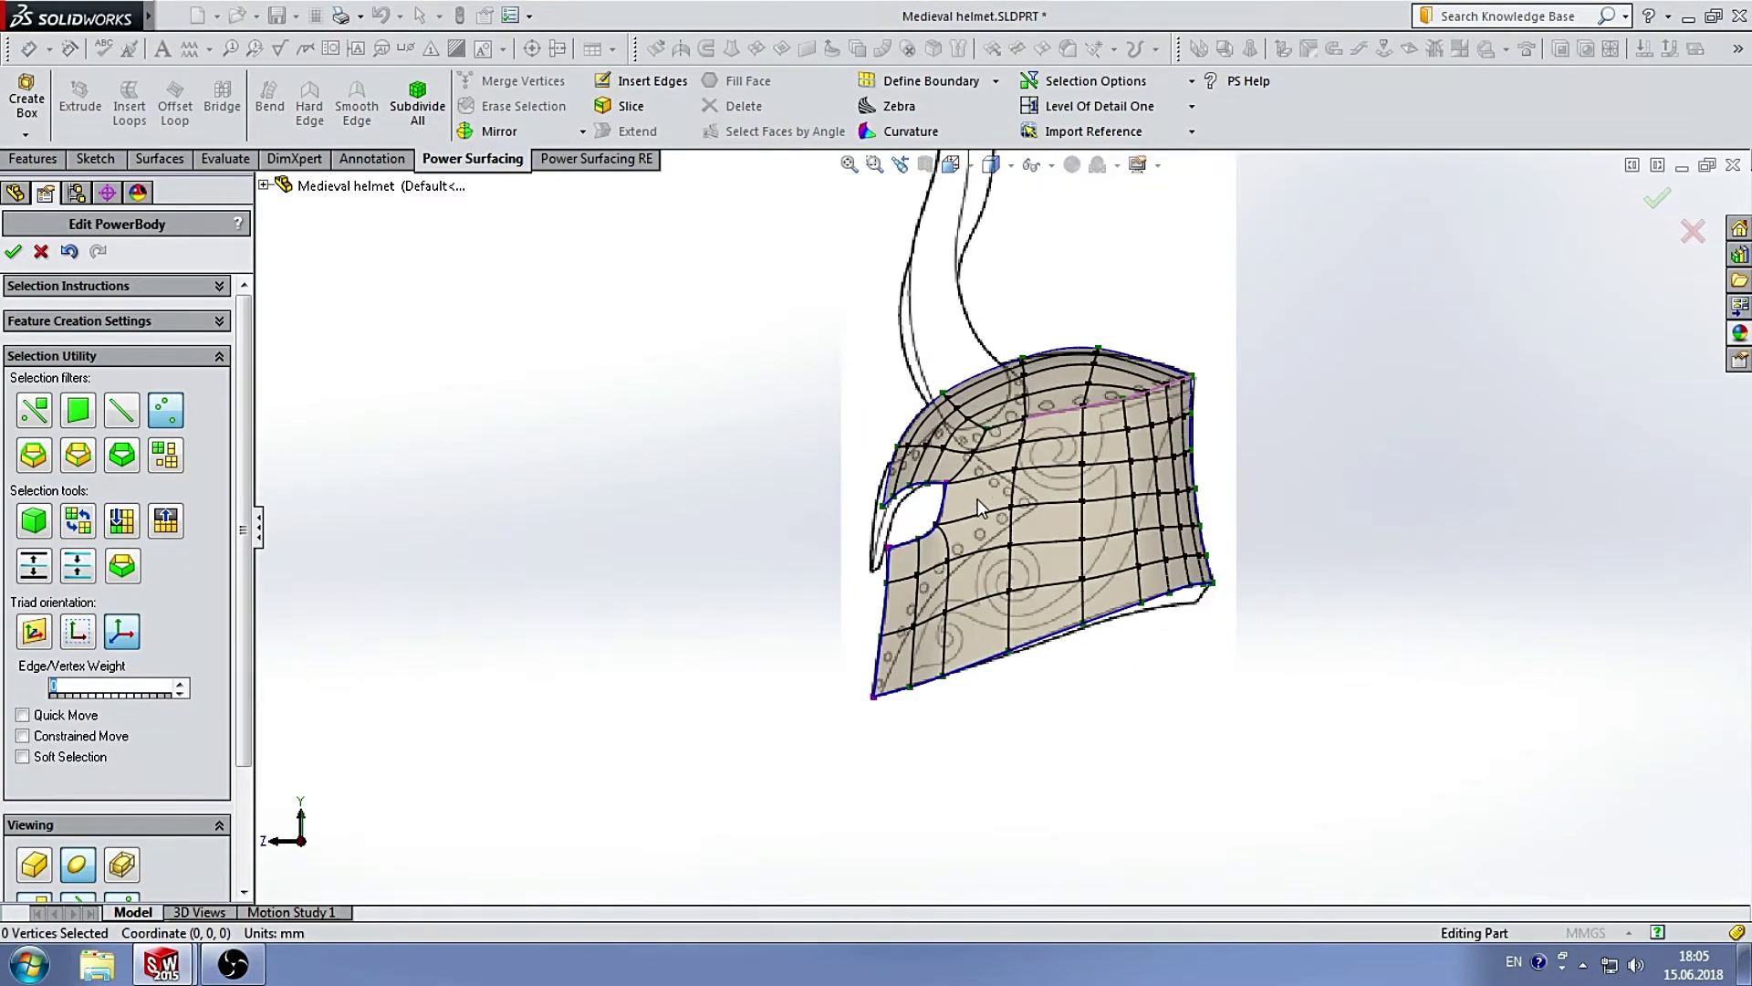
scroll(1004, 493, down, 2)
scroll(1049, 511, down, 2)
scroll(1015, 577, up, 2)
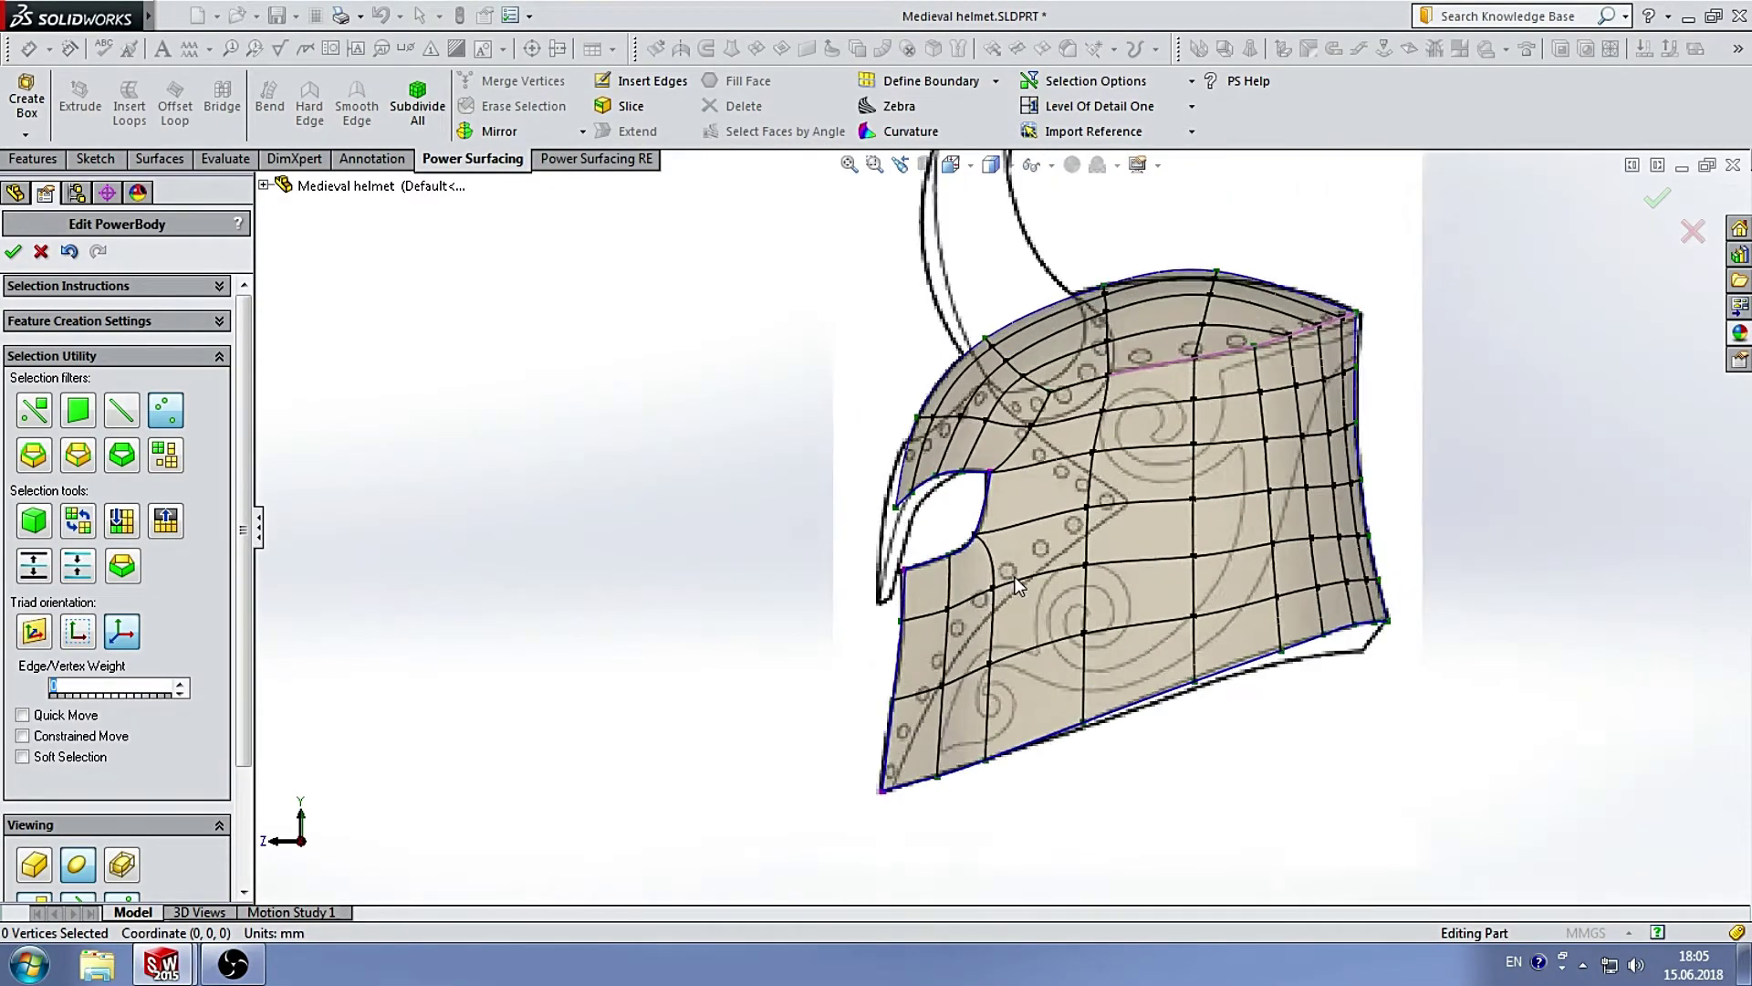
scroll(1012, 584, down, 2)
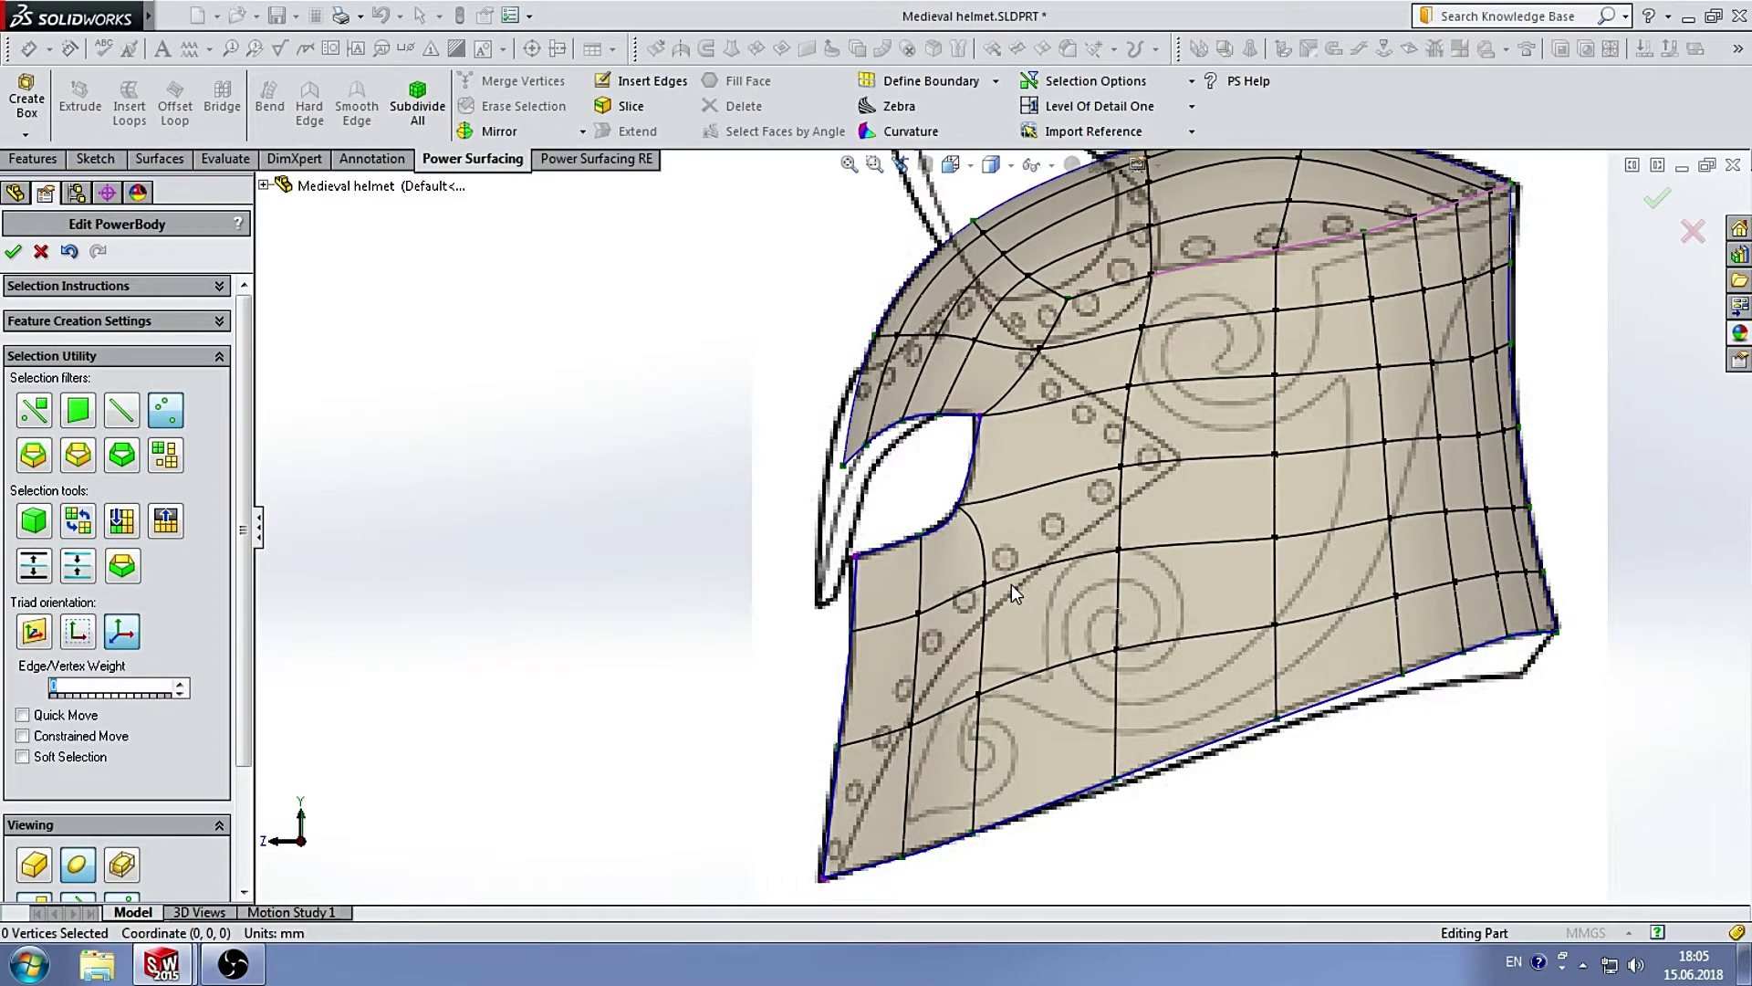
key(ctrl+1)
Zoom in and test-select the eye opening's upper-left corner vertex, then deselect it.
scroll(1083, 451, down, 4)
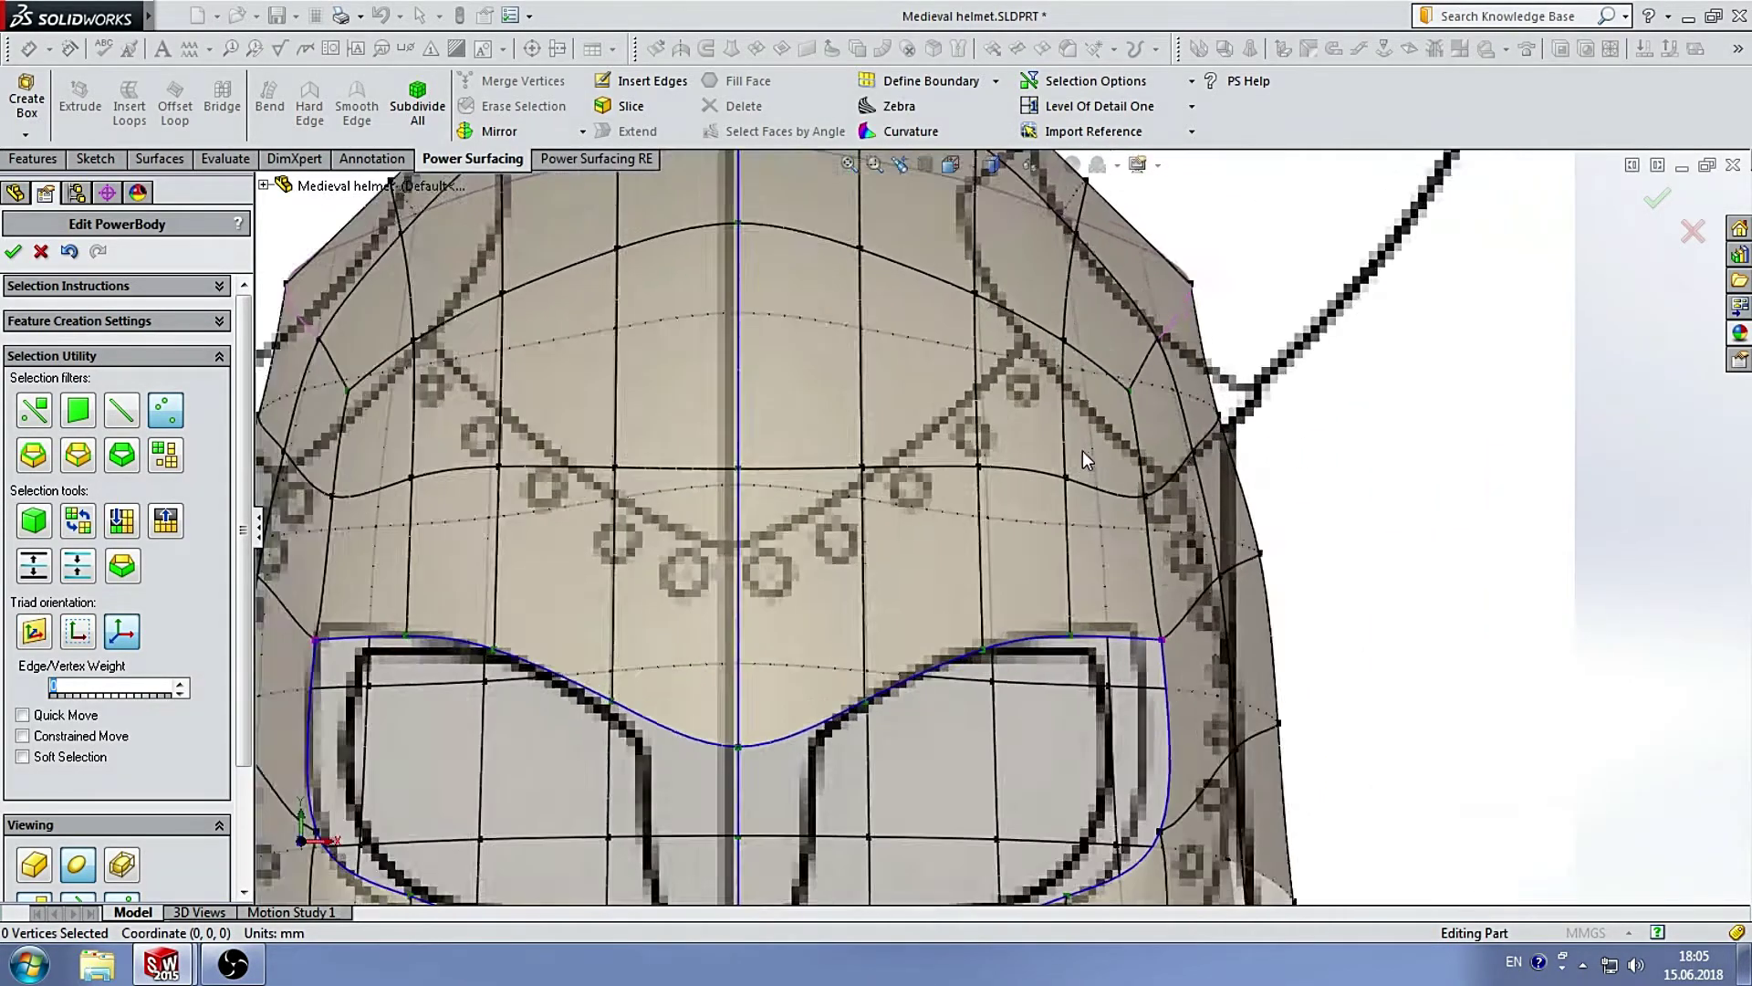
scroll(1054, 591, up, 2)
scroll(1004, 548, up, 2)
scroll(970, 528, down, 3)
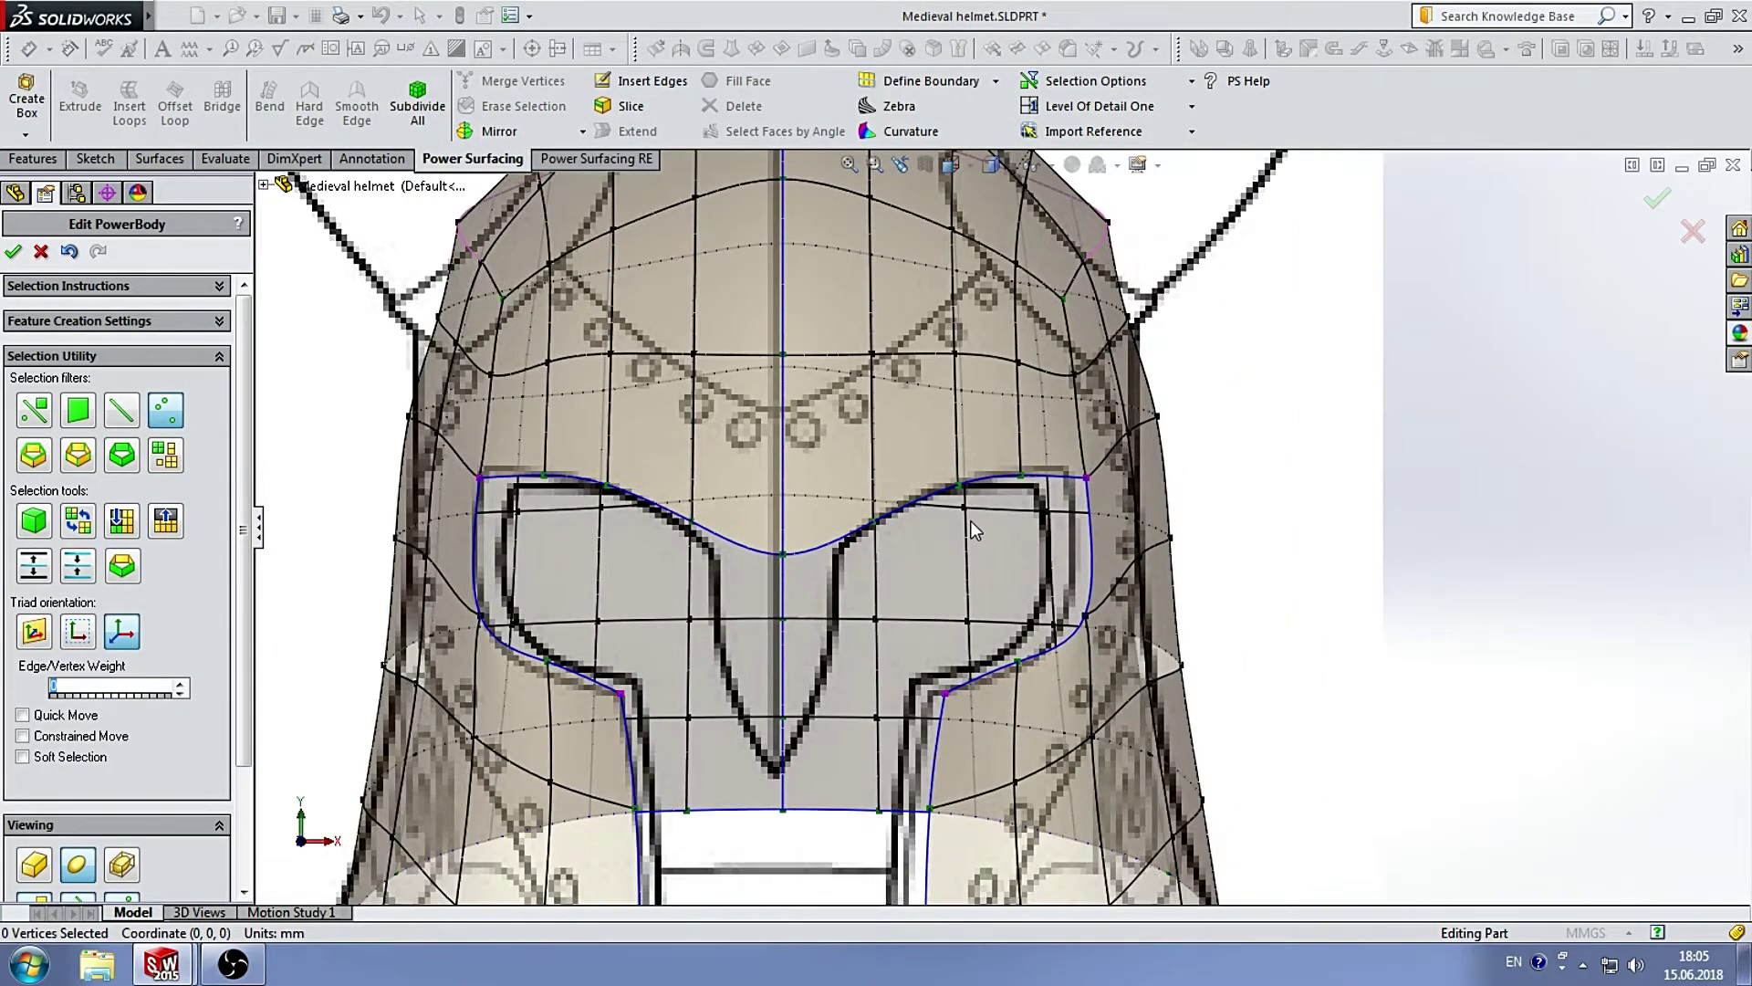
scroll(973, 516, down, 2)
click(614, 402)
scroll(796, 491, up, 2)
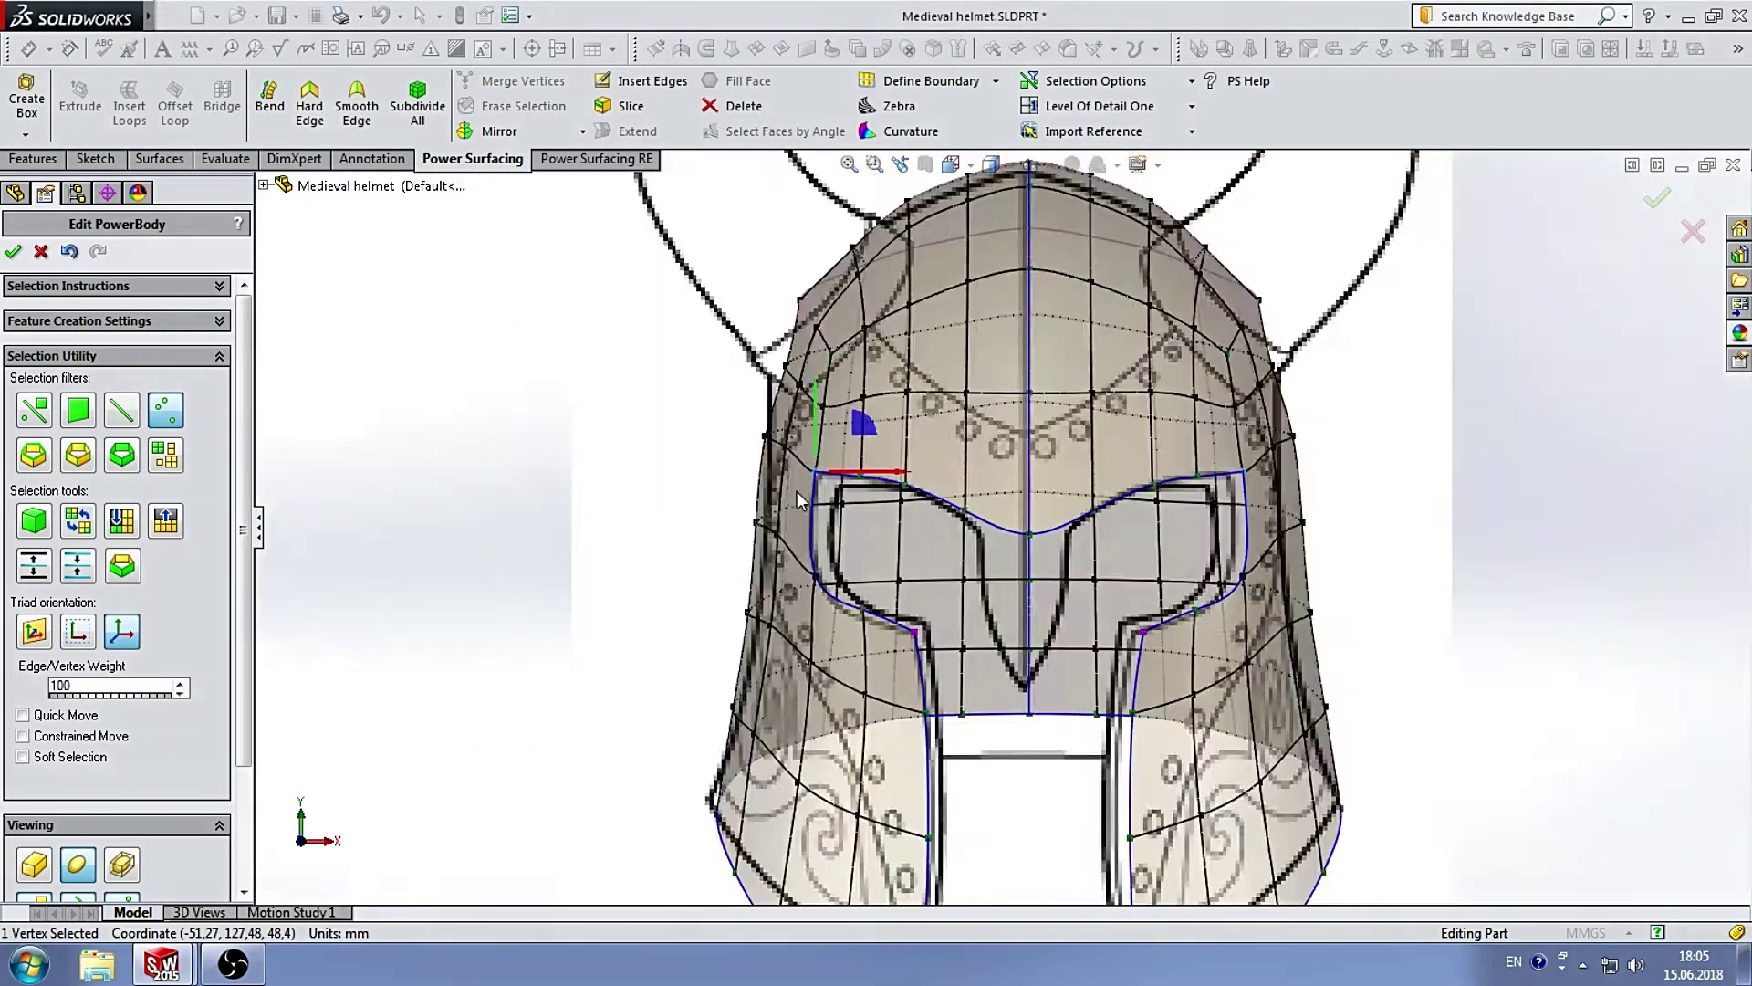
scroll(796, 498, down, 2)
click(940, 433)
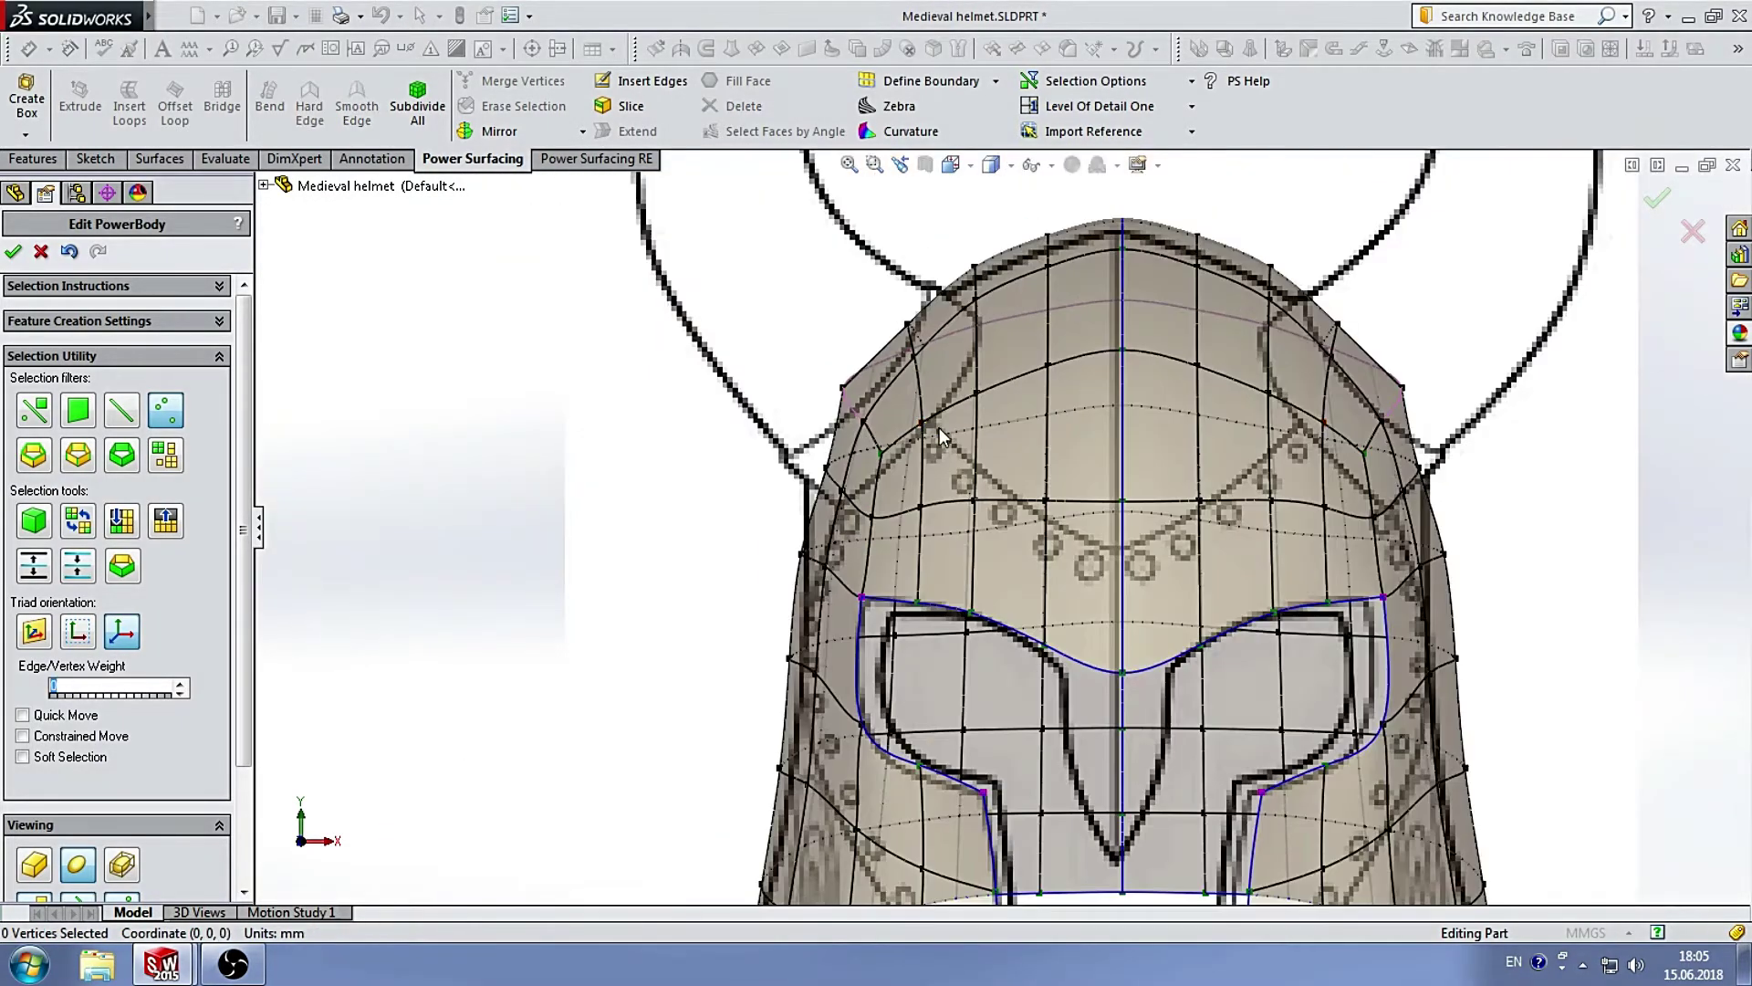
Try selecting vertices along the helmet's upper-left side, narrowing the selection to two.
click(857, 420)
scroll(847, 484, down, 2)
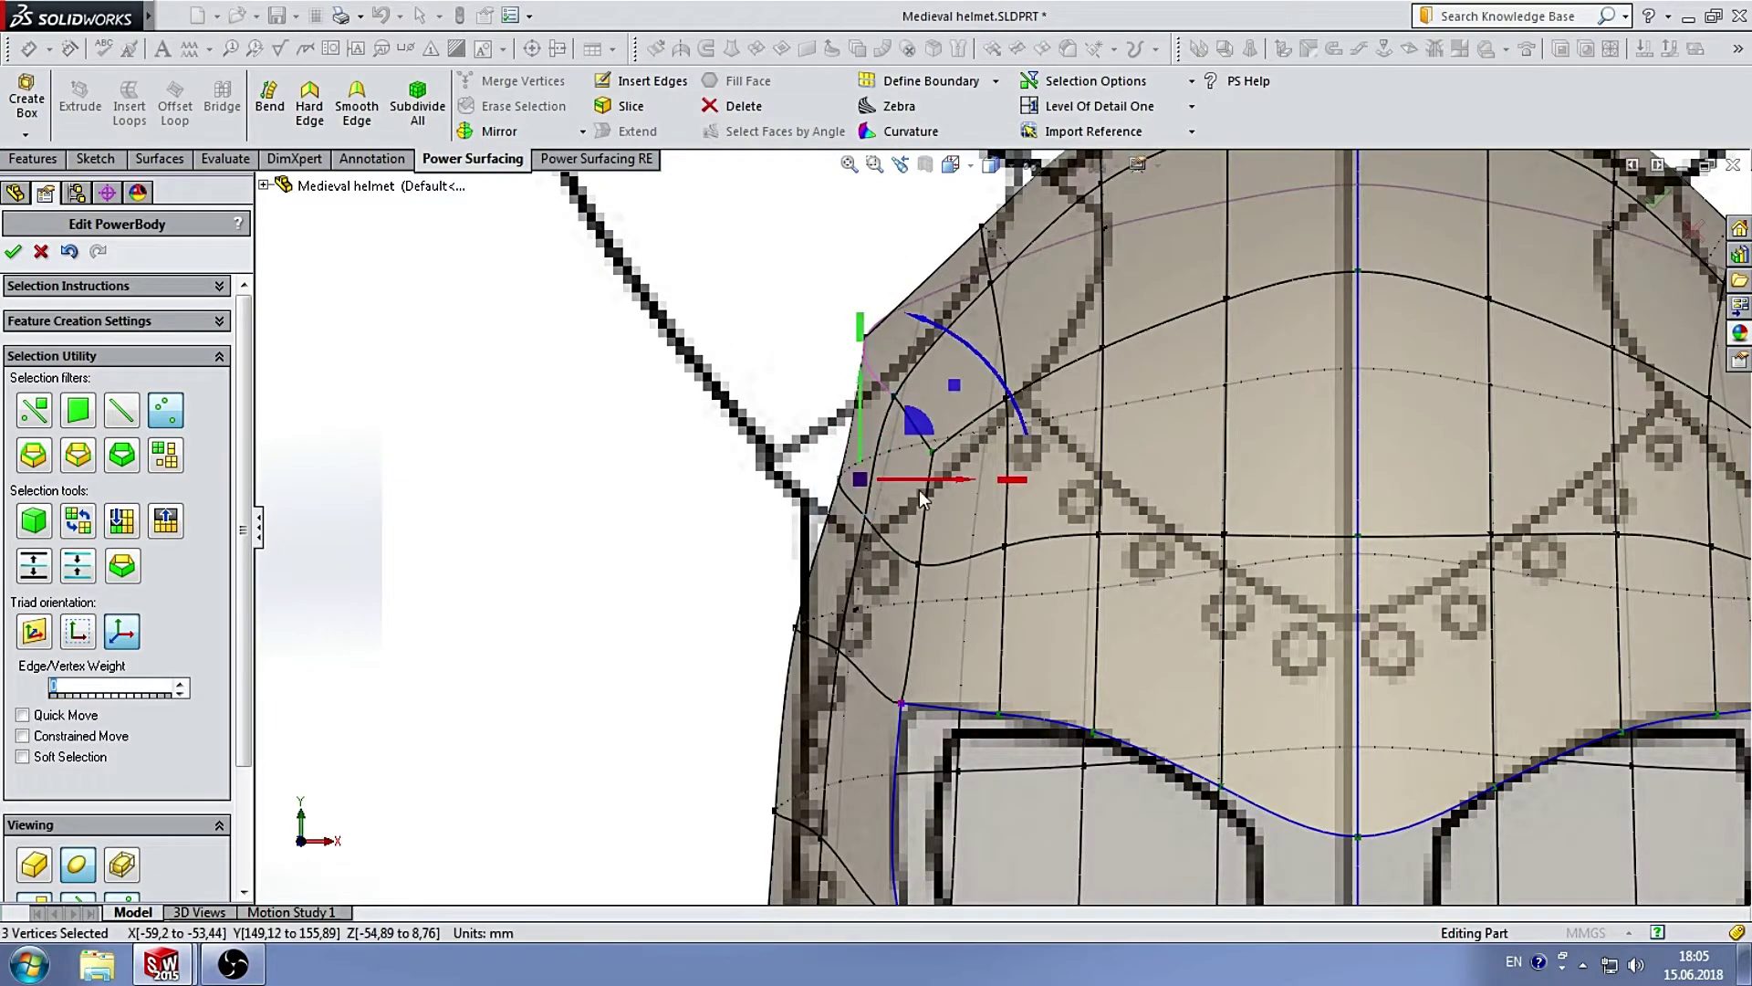
click(887, 474)
scroll(951, 555, up, 2)
scroll(951, 555, up, 2)
scroll(1011, 582, down, 1)
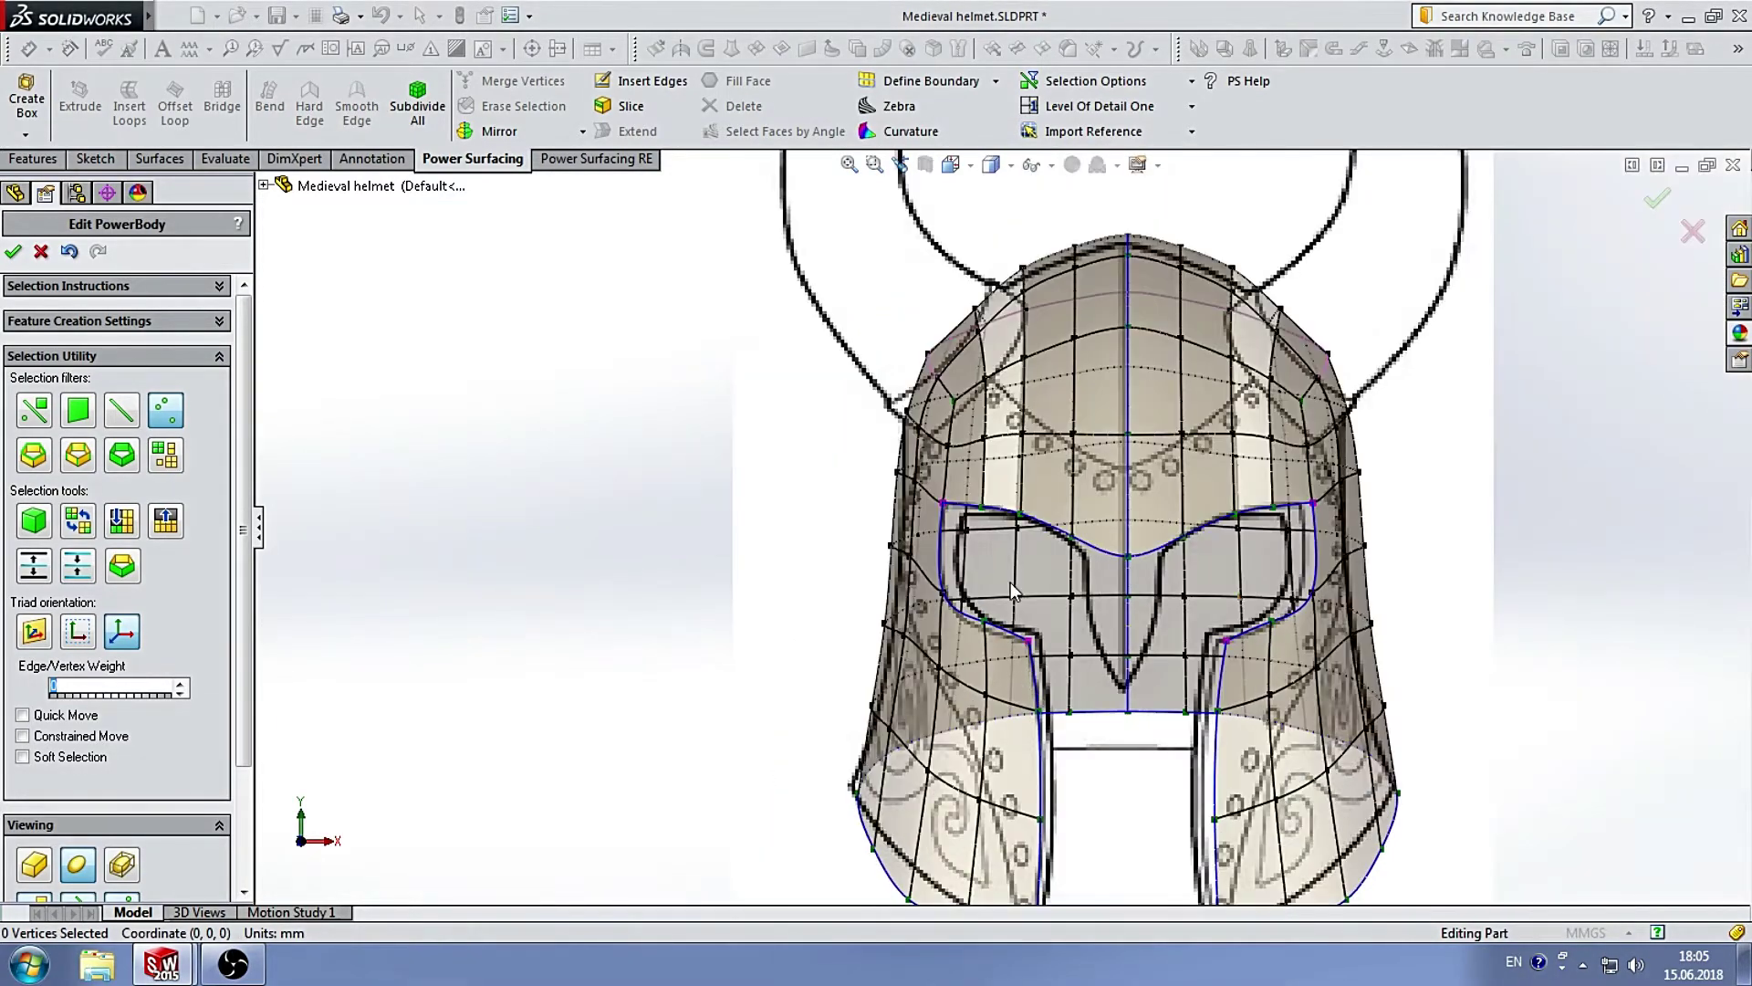
scroll(885, 579, down, 2)
click(935, 528)
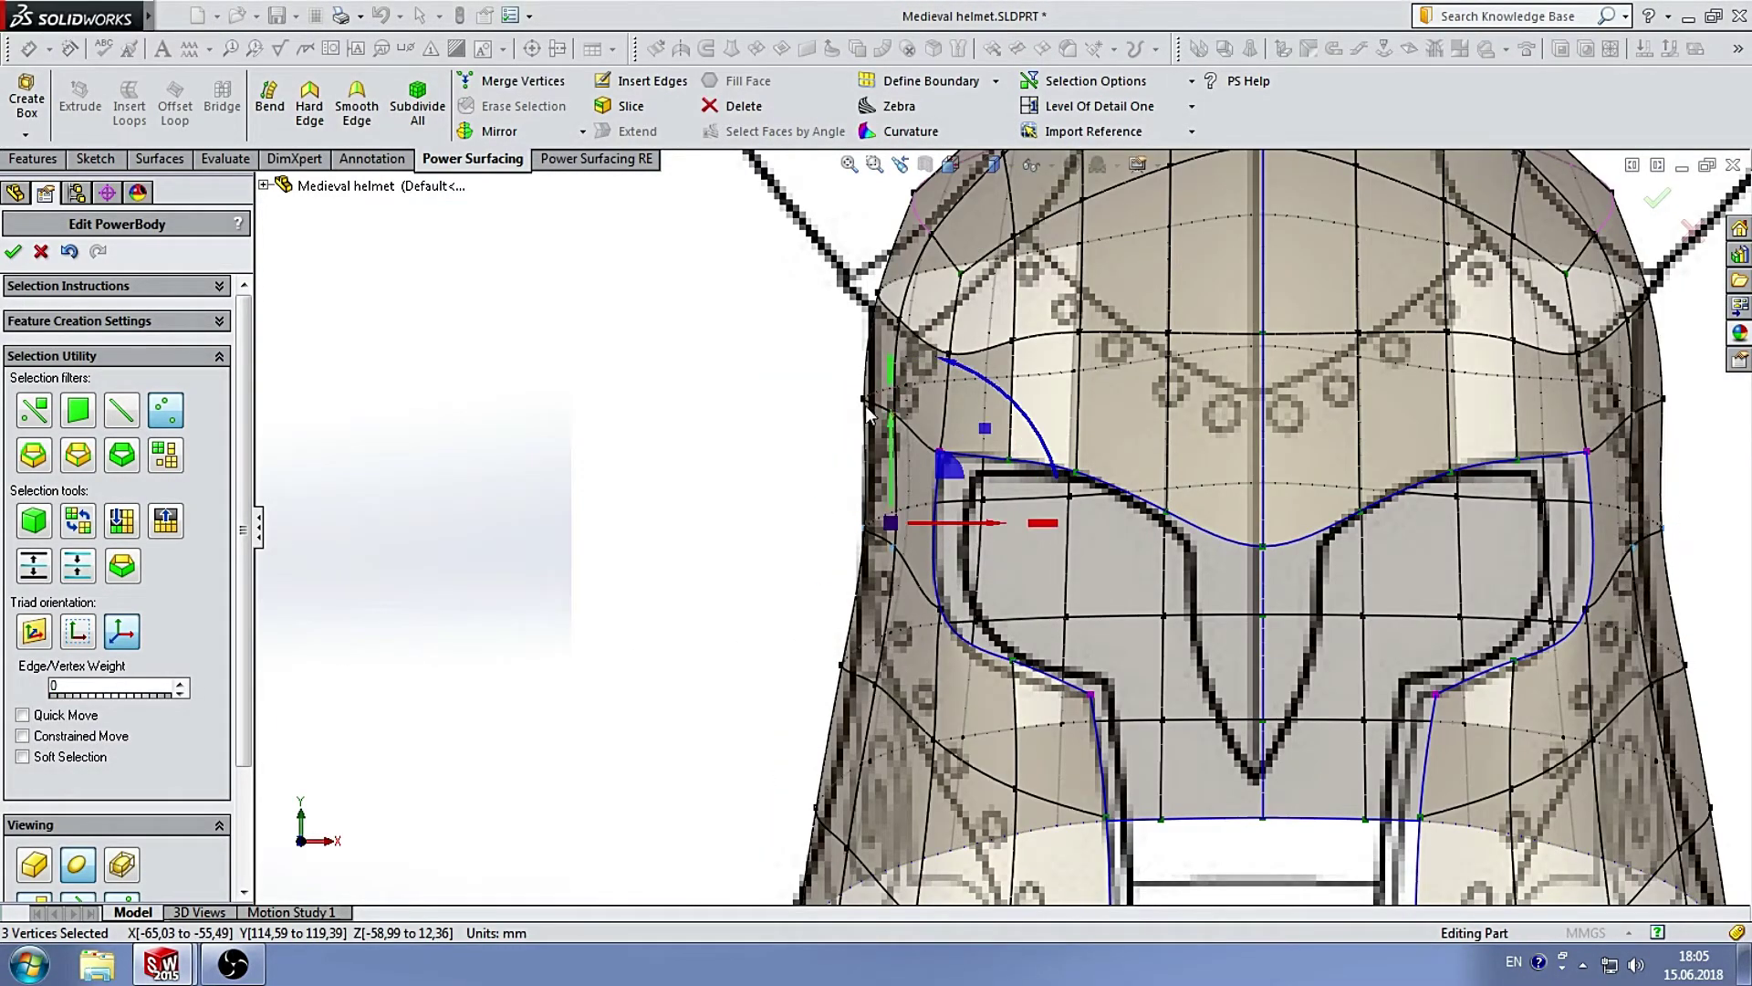
click(945, 393)
scroll(956, 398, up, 2)
scroll(956, 398, down, 2)
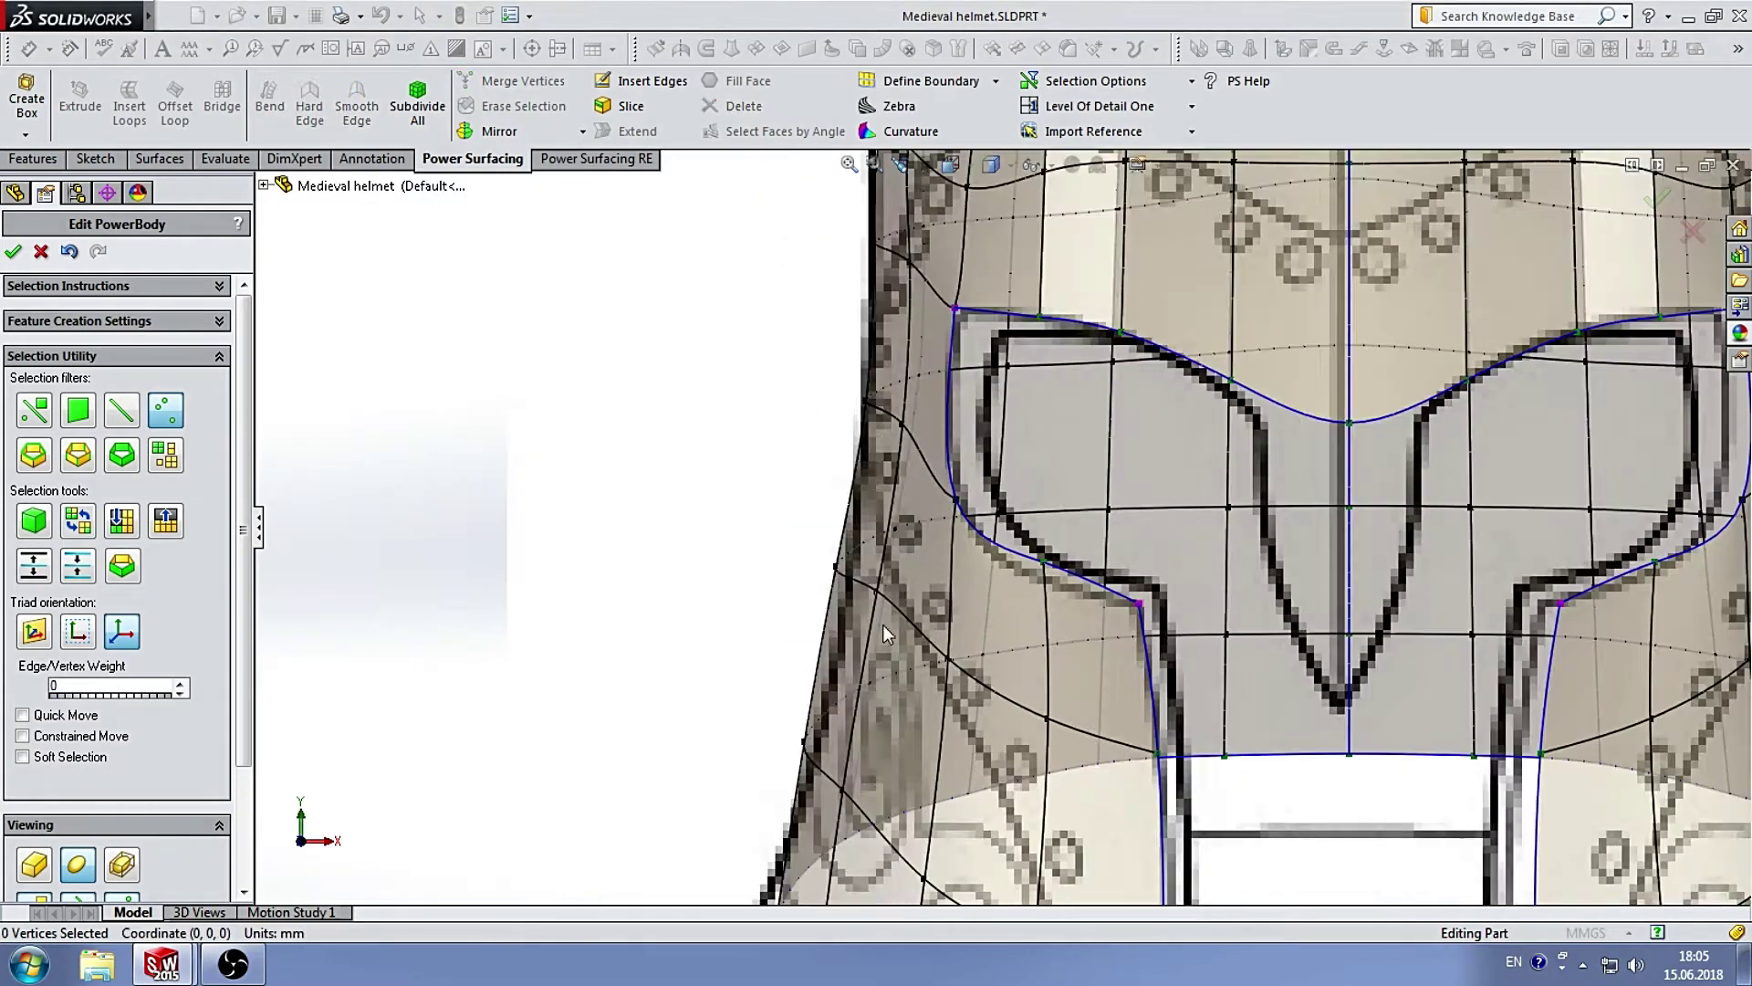
click(883, 625)
Drag the cheek guard's bottom vertex up and left onto the sketch's flared outline.
scroll(933, 551, up, 3)
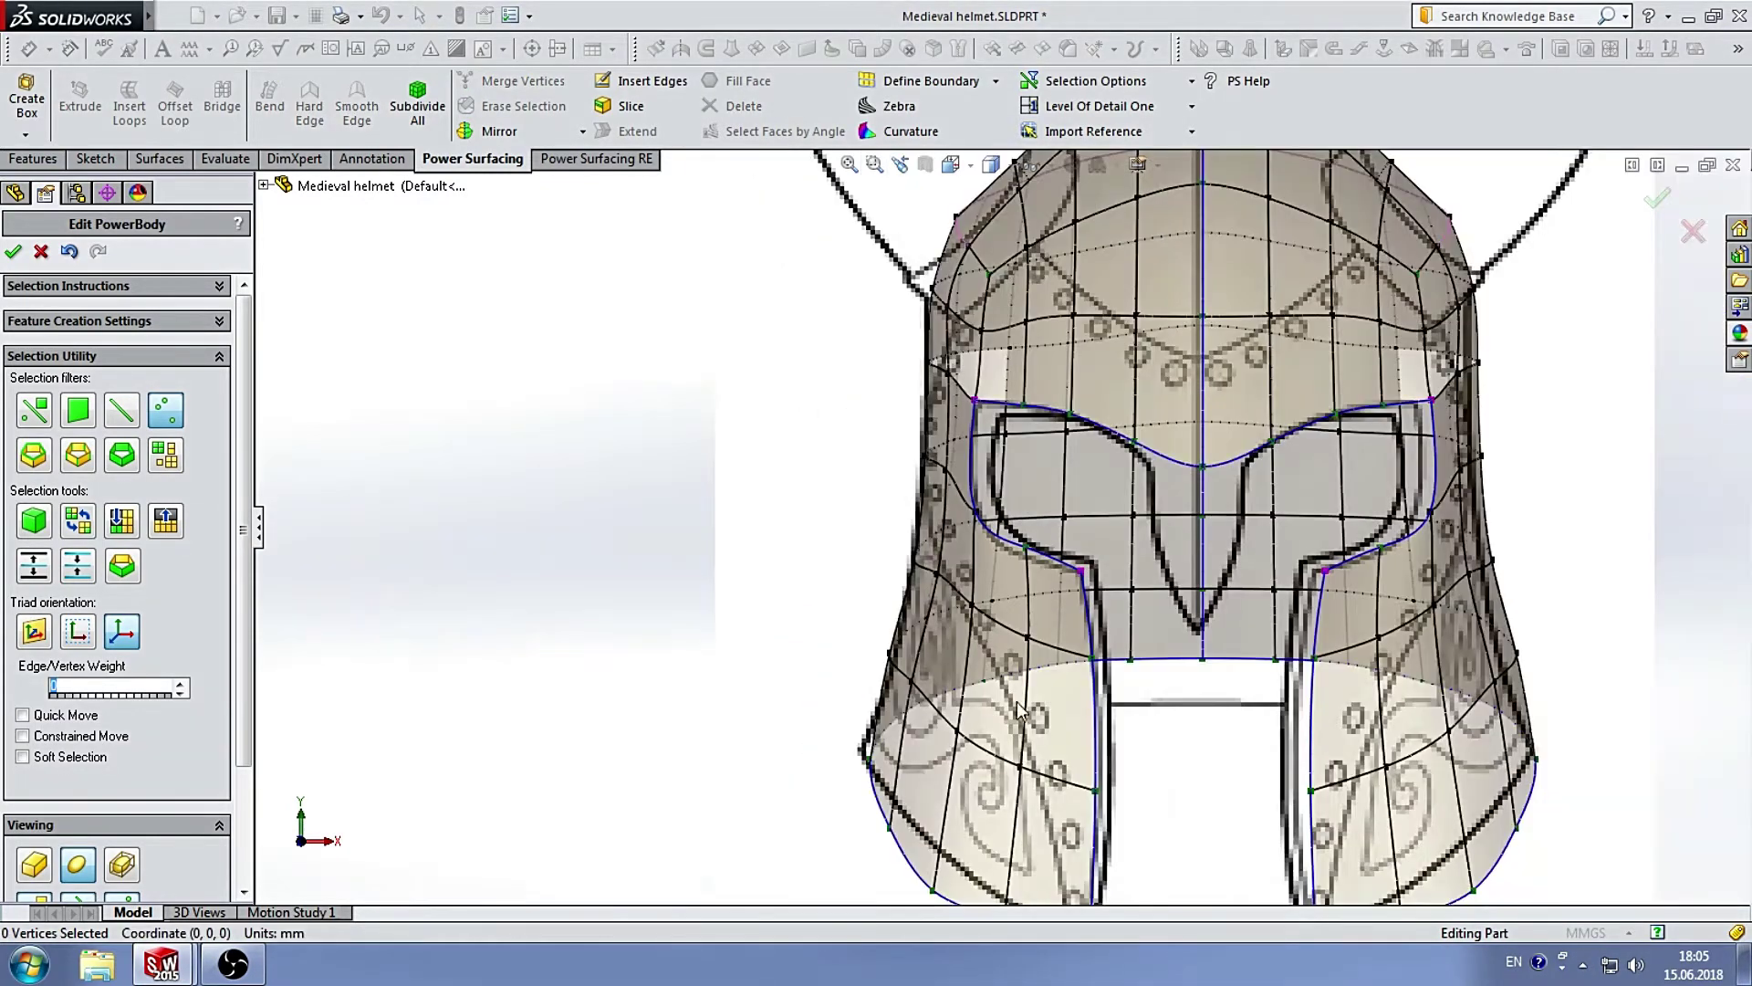
scroll(1017, 701, down, 3)
click(910, 603)
click(862, 762)
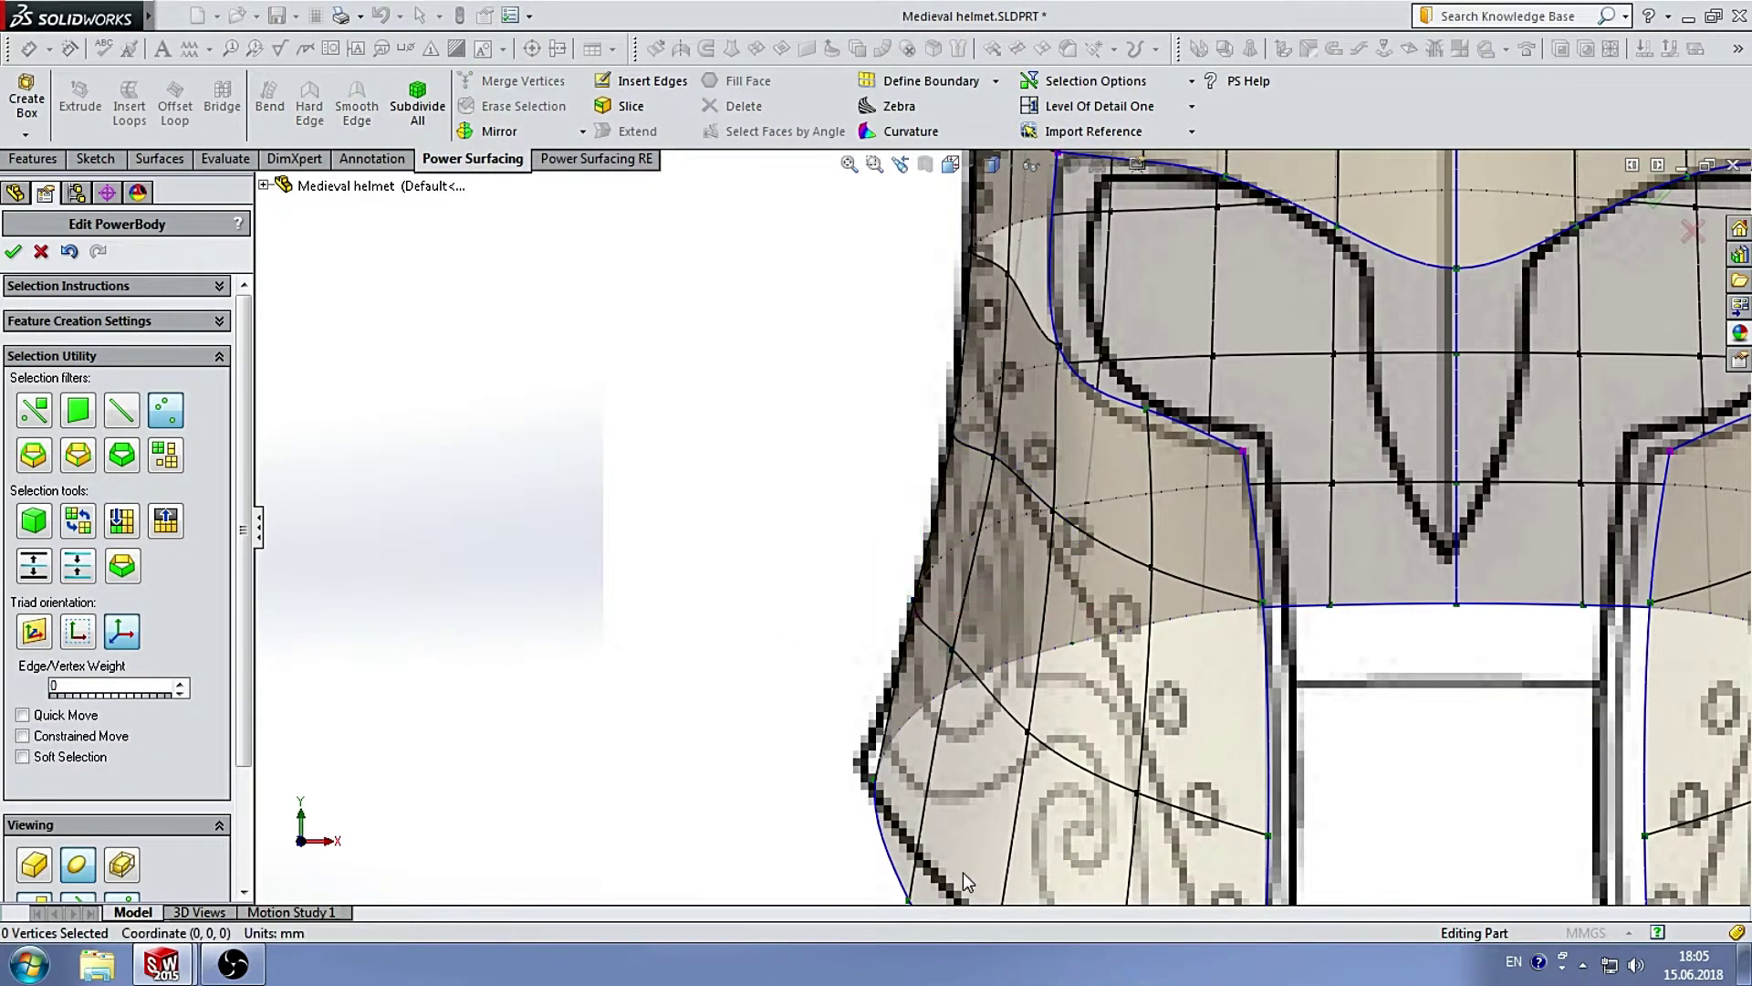
scroll(1004, 712, up, 3)
scroll(1219, 745, down, 2)
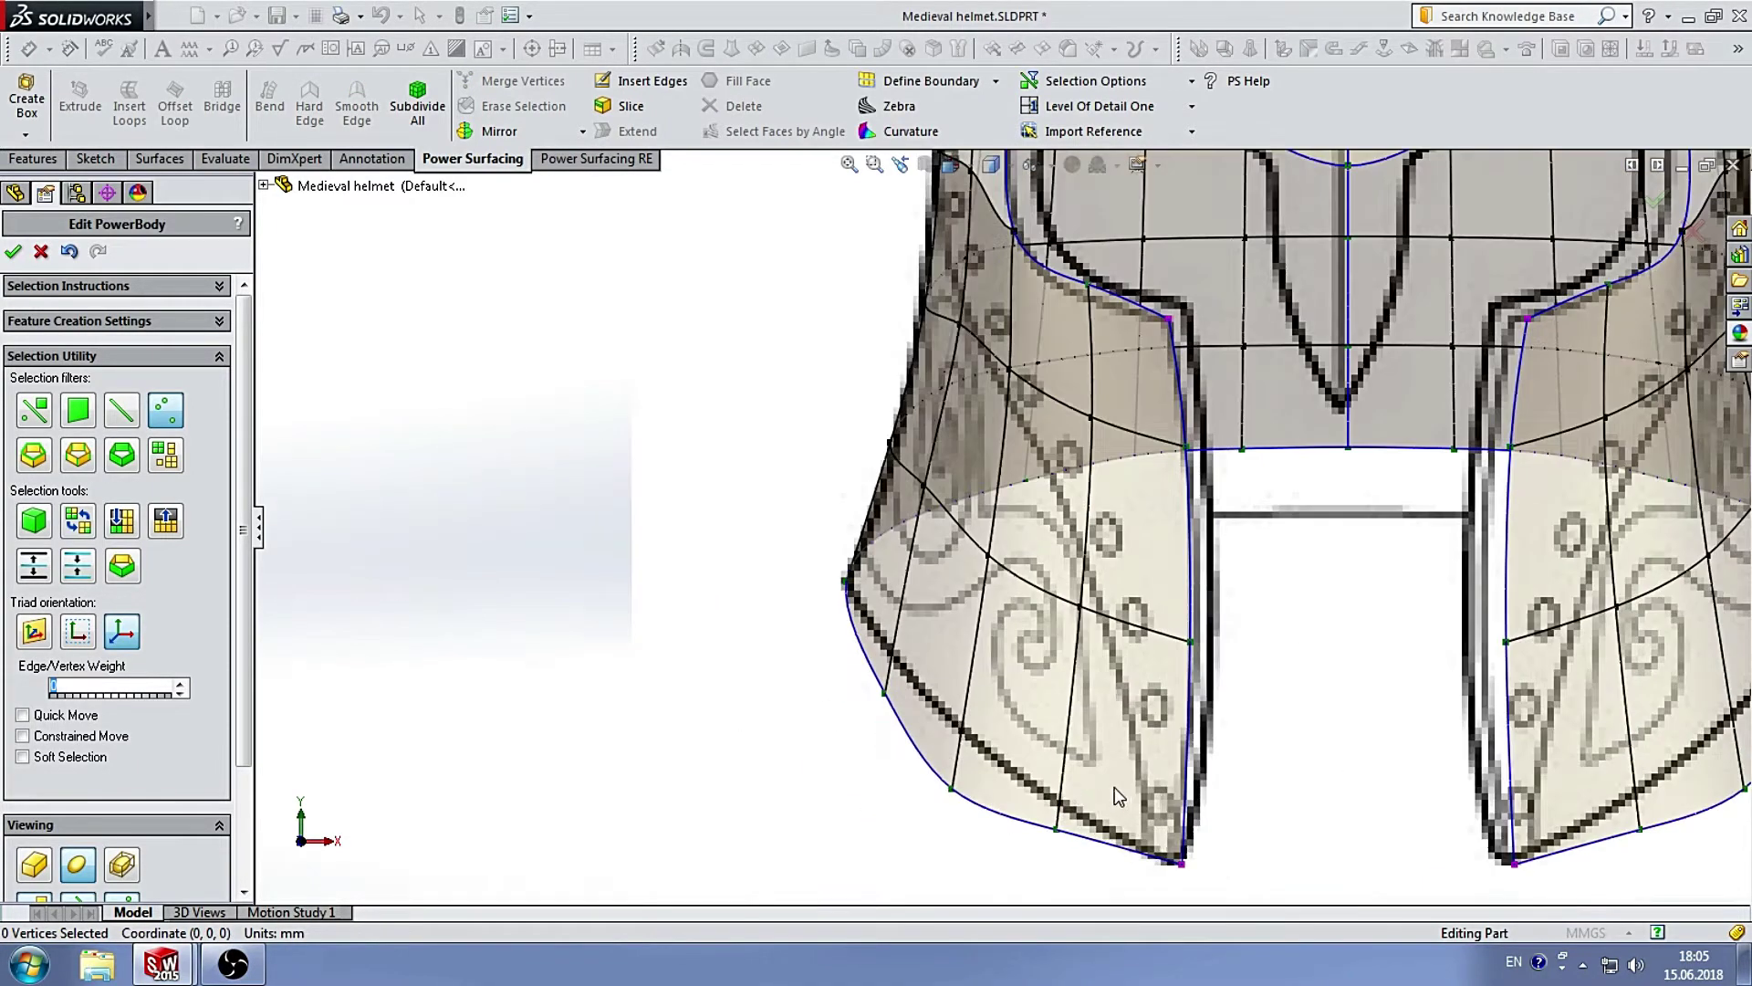
scroll(1114, 786, down, 1)
click(1030, 835)
mouse_move(1095, 840)
mouse_down()
mouse_move(1006, 759)
mouse_move(853, 555)
mouse_up()
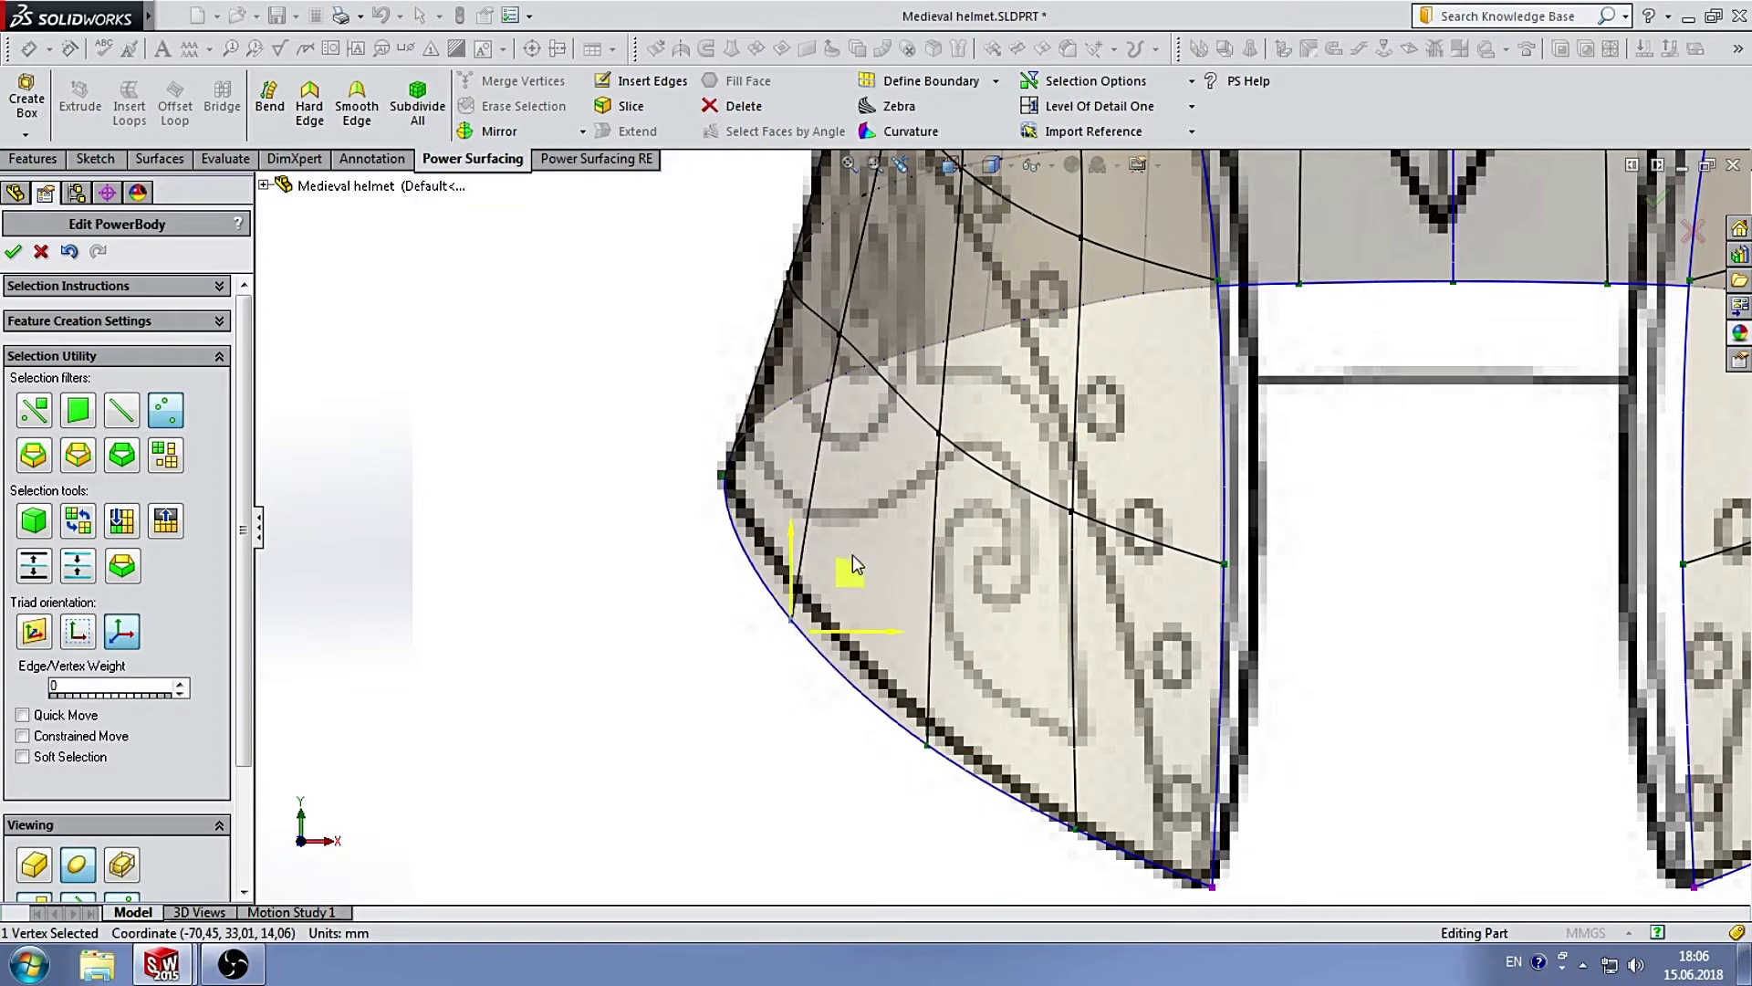
click(852, 743)
scroll(852, 743, up, 5)
scroll(1130, 431, down, 3)
Compare the helmet mesh in the right side view, then return to the front view.
scroll(1013, 501, up, 1)
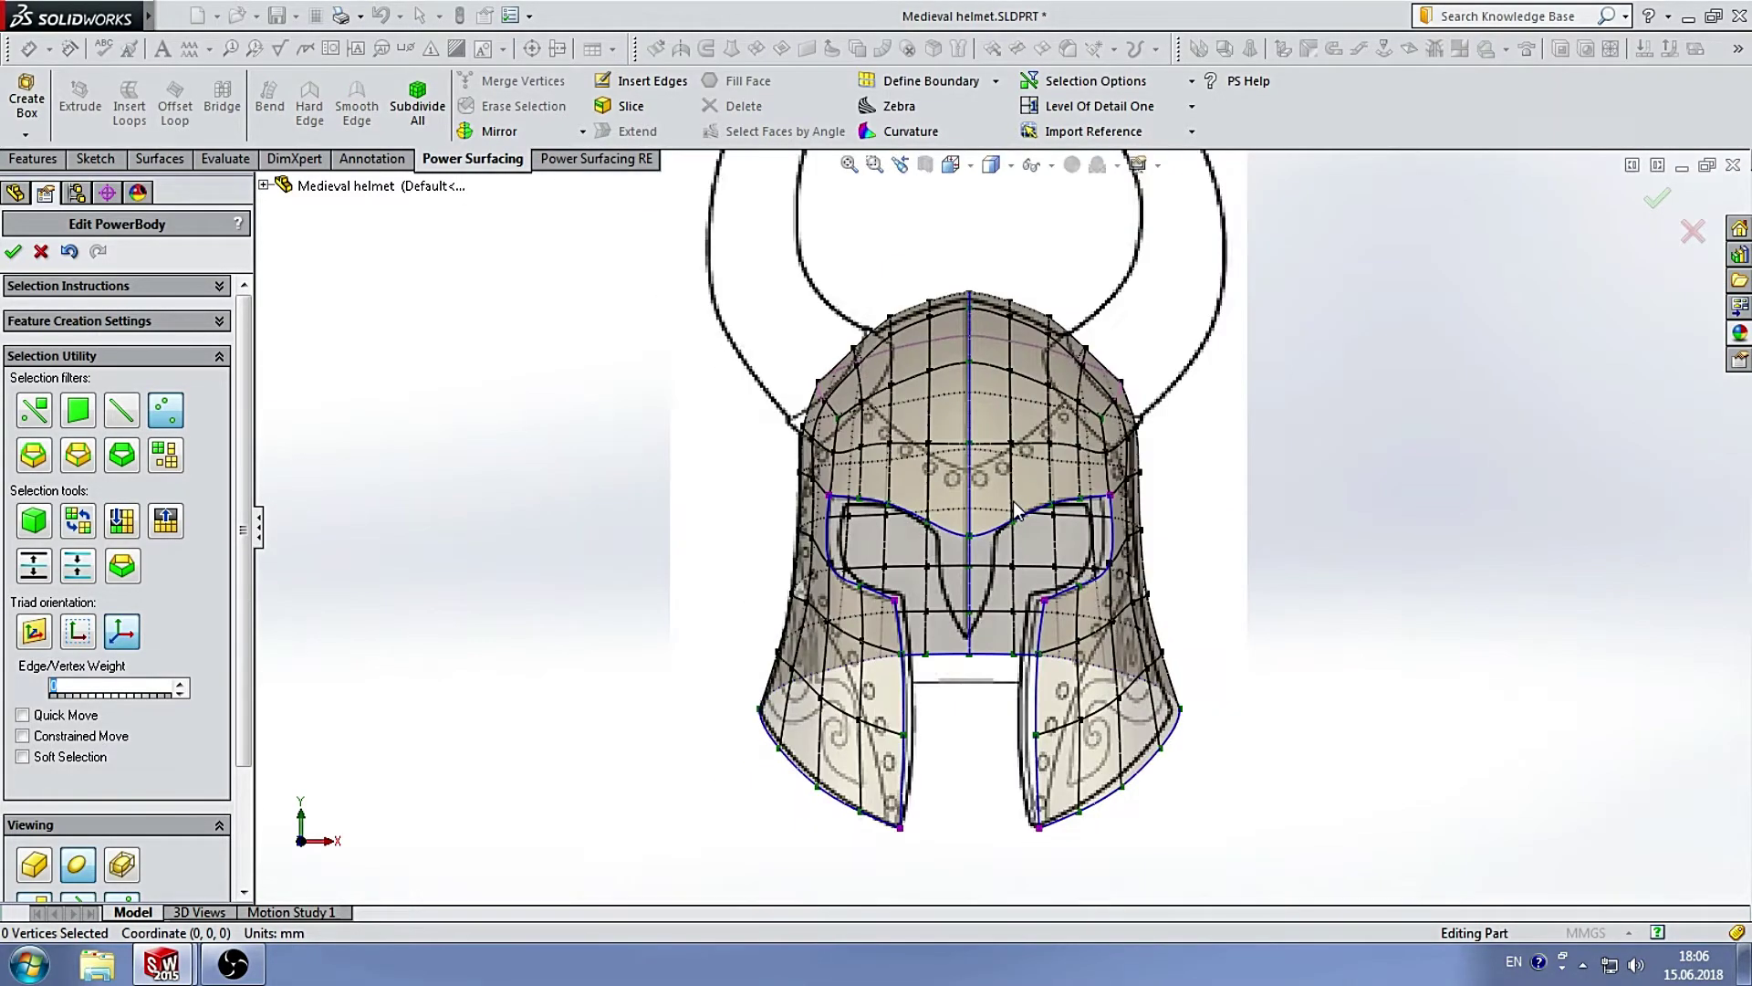
scroll(1016, 506, down, 3)
scroll(1038, 556, down, 2)
scroll(845, 561, up, 3)
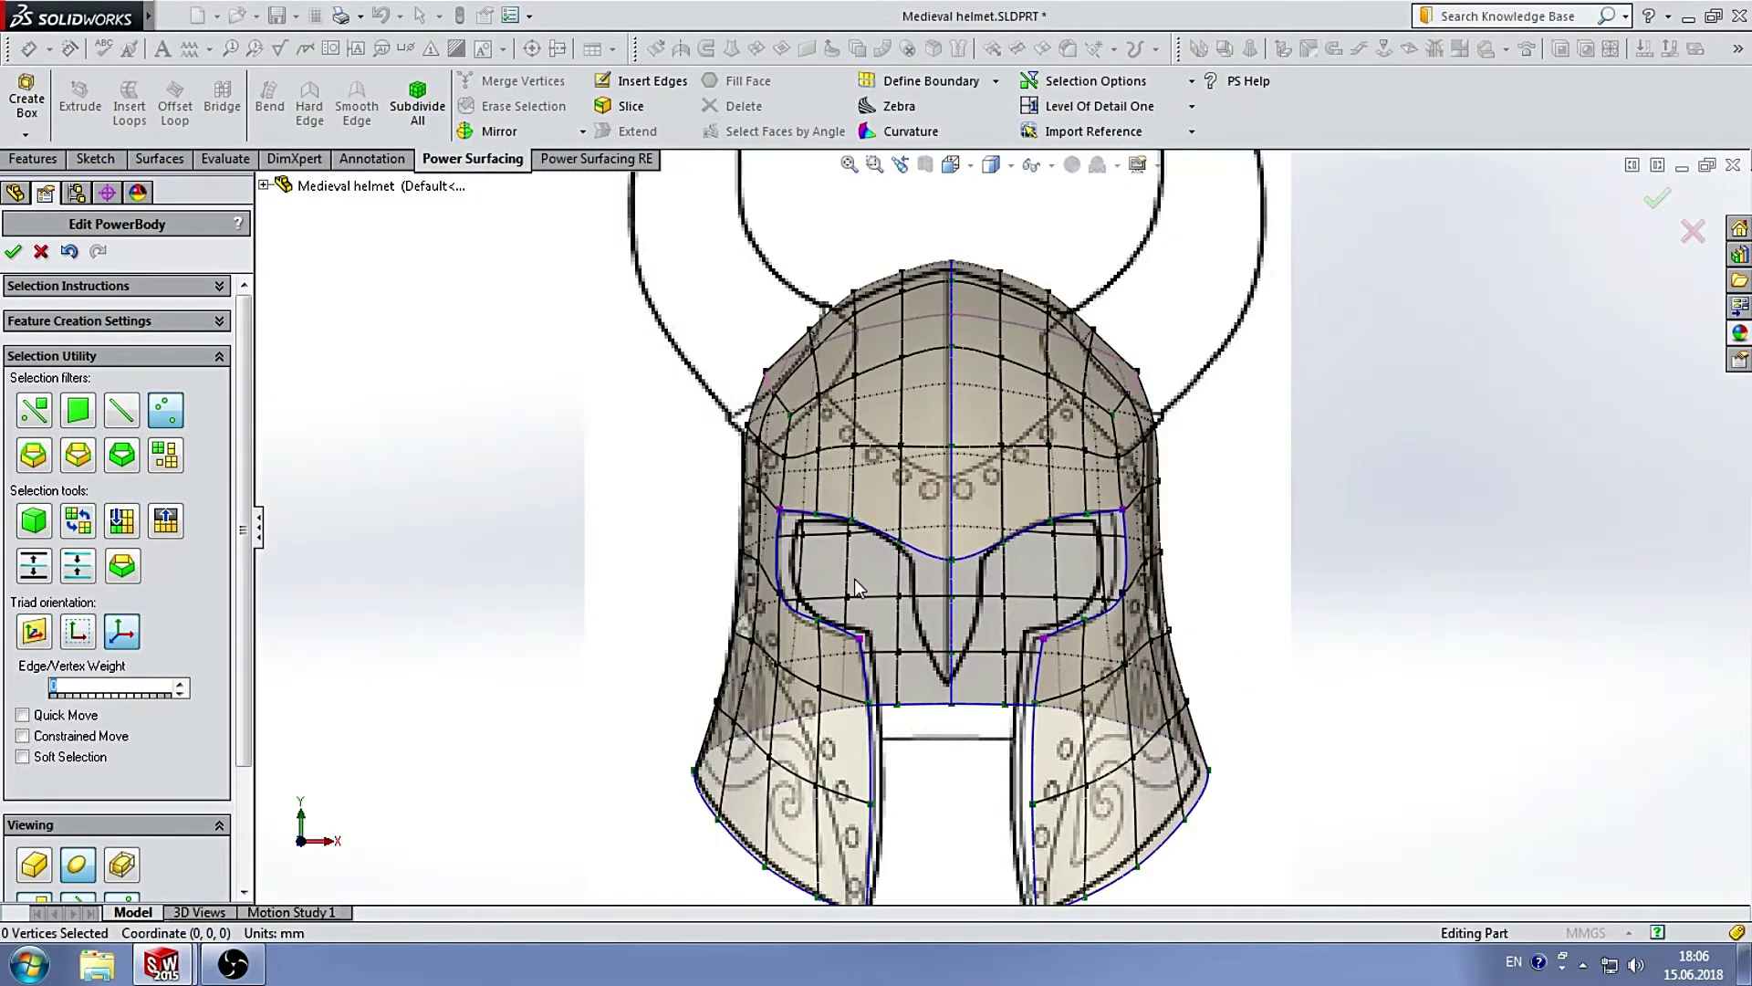
scroll(1032, 562, down, 3)
scroll(1042, 562, up, 3)
scroll(1040, 559, down, 2)
scroll(1041, 557, up, 3)
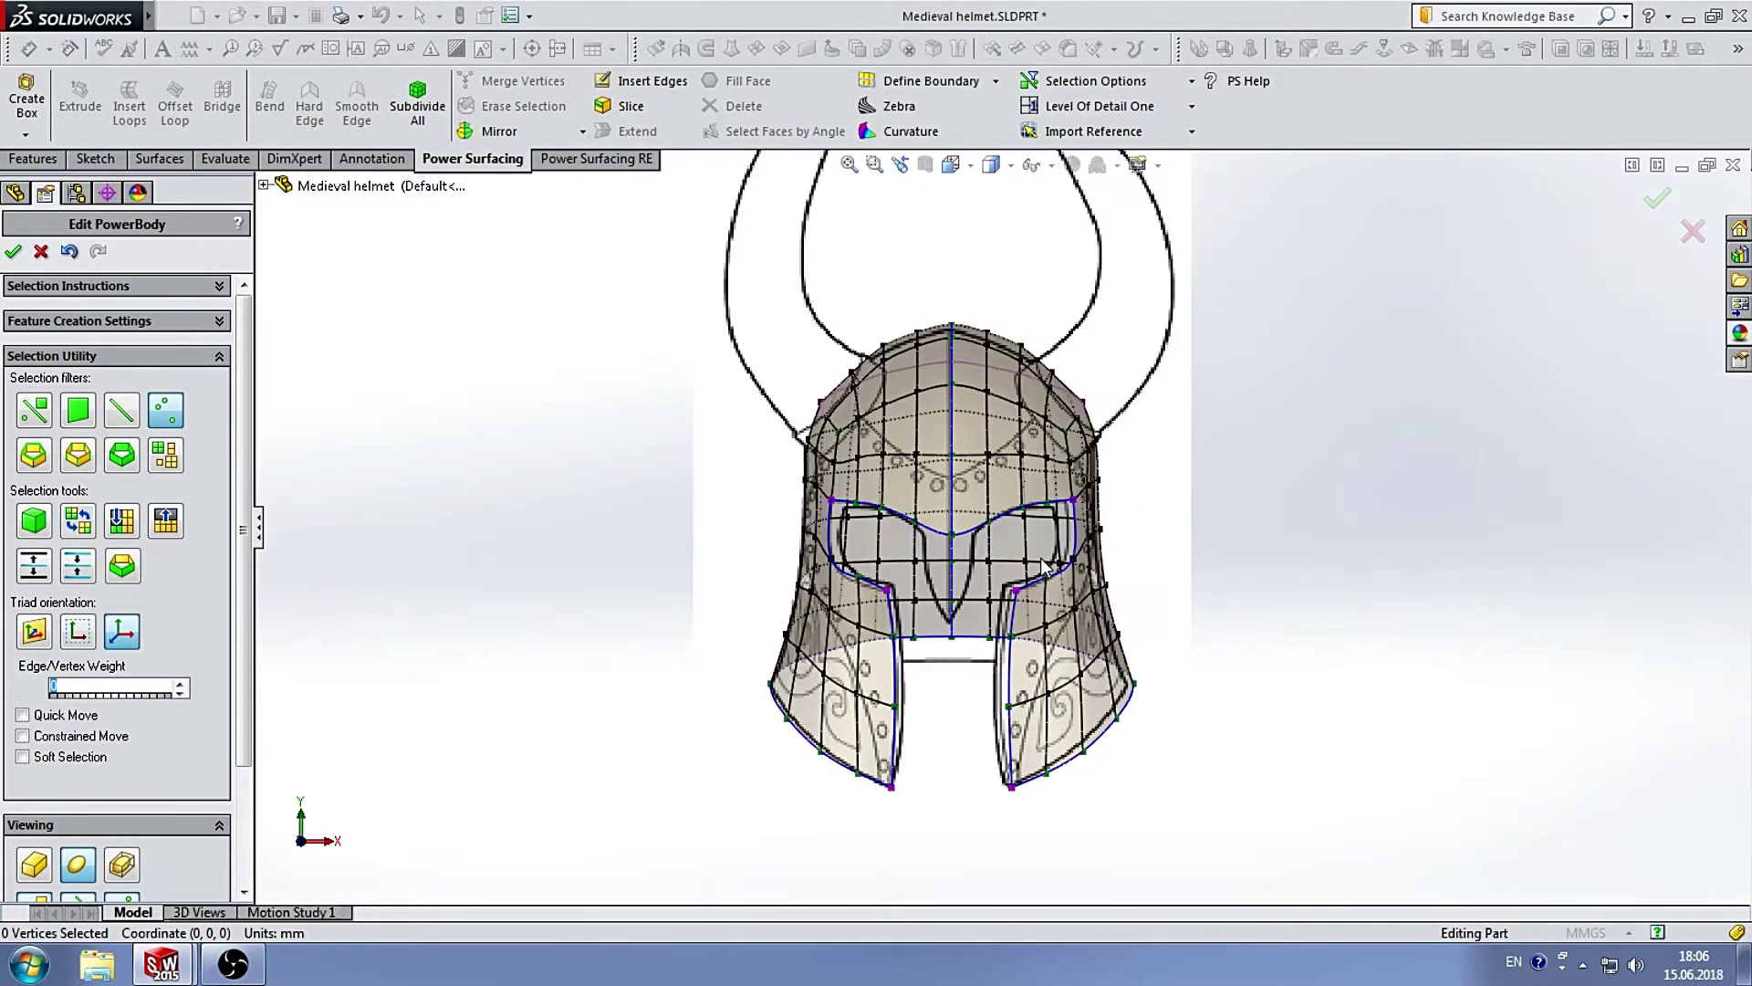
key(ctrl+4)
scroll(701, 493, down, 2)
scroll(730, 538, down, 2)
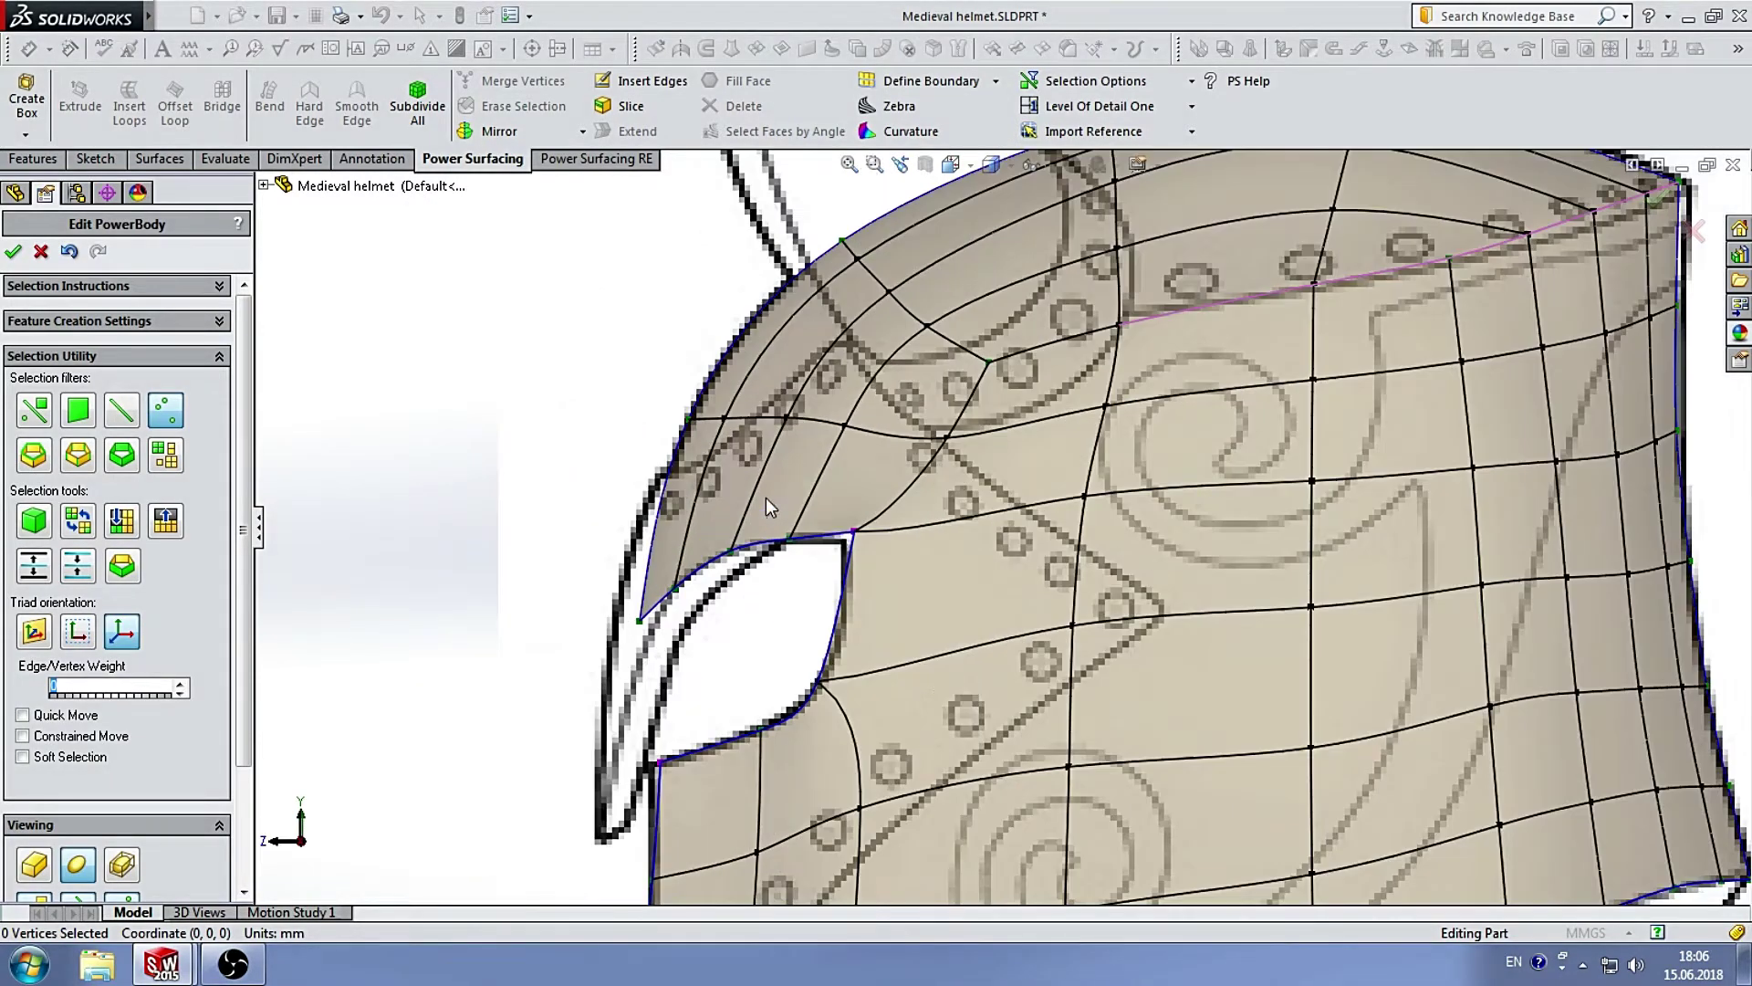
scroll(839, 542, up, 2)
scroll(958, 565, down, 2)
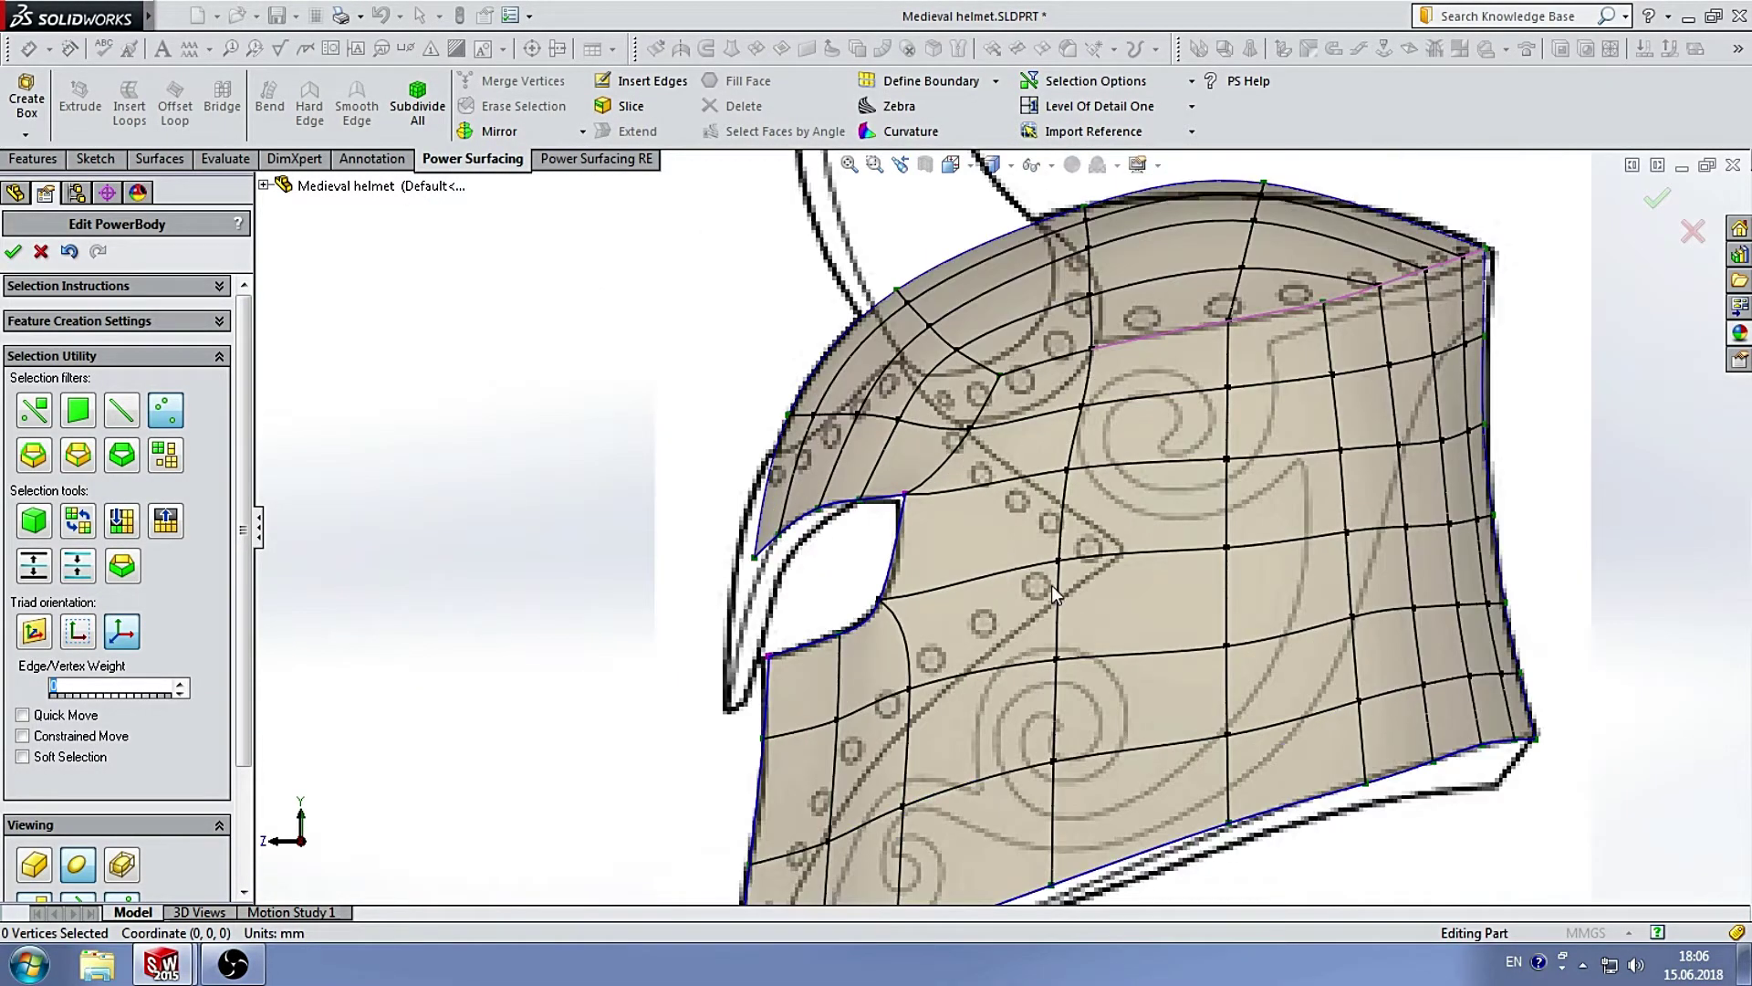
scroll(1022, 557, up, 3)
scroll(935, 487, down, 3)
scroll(936, 487, up, 2)
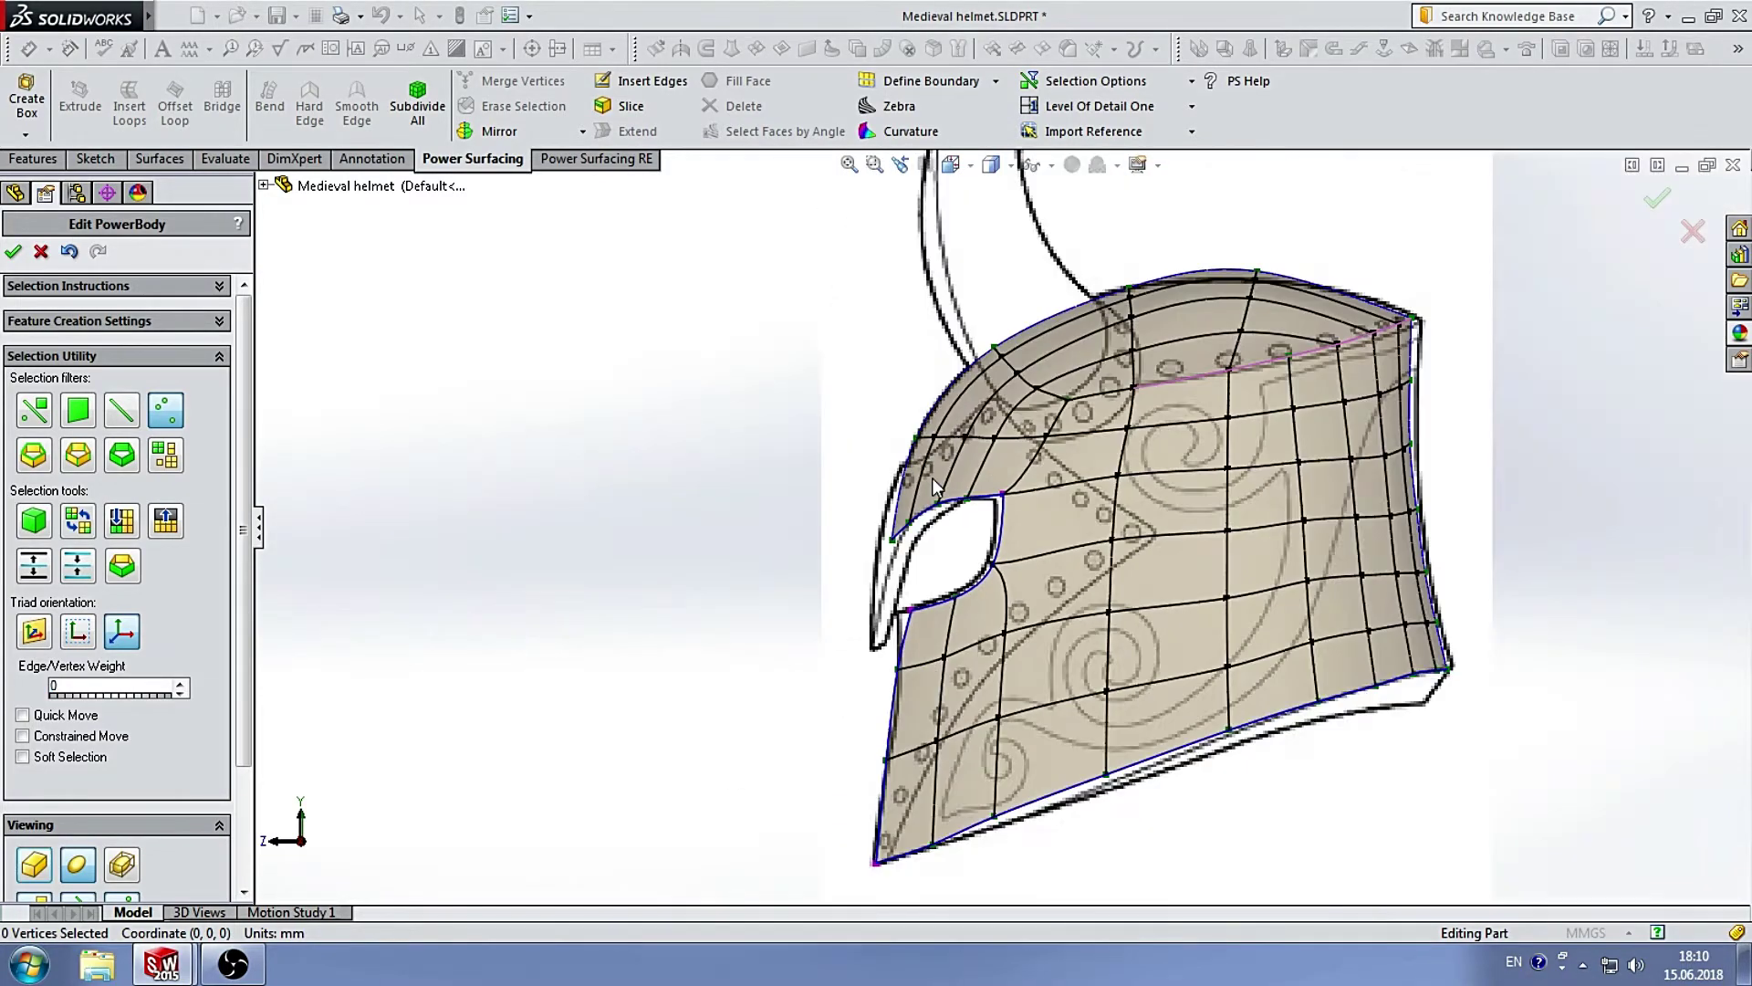
key(ctrl+1)
scroll(897, 675, down, 3)
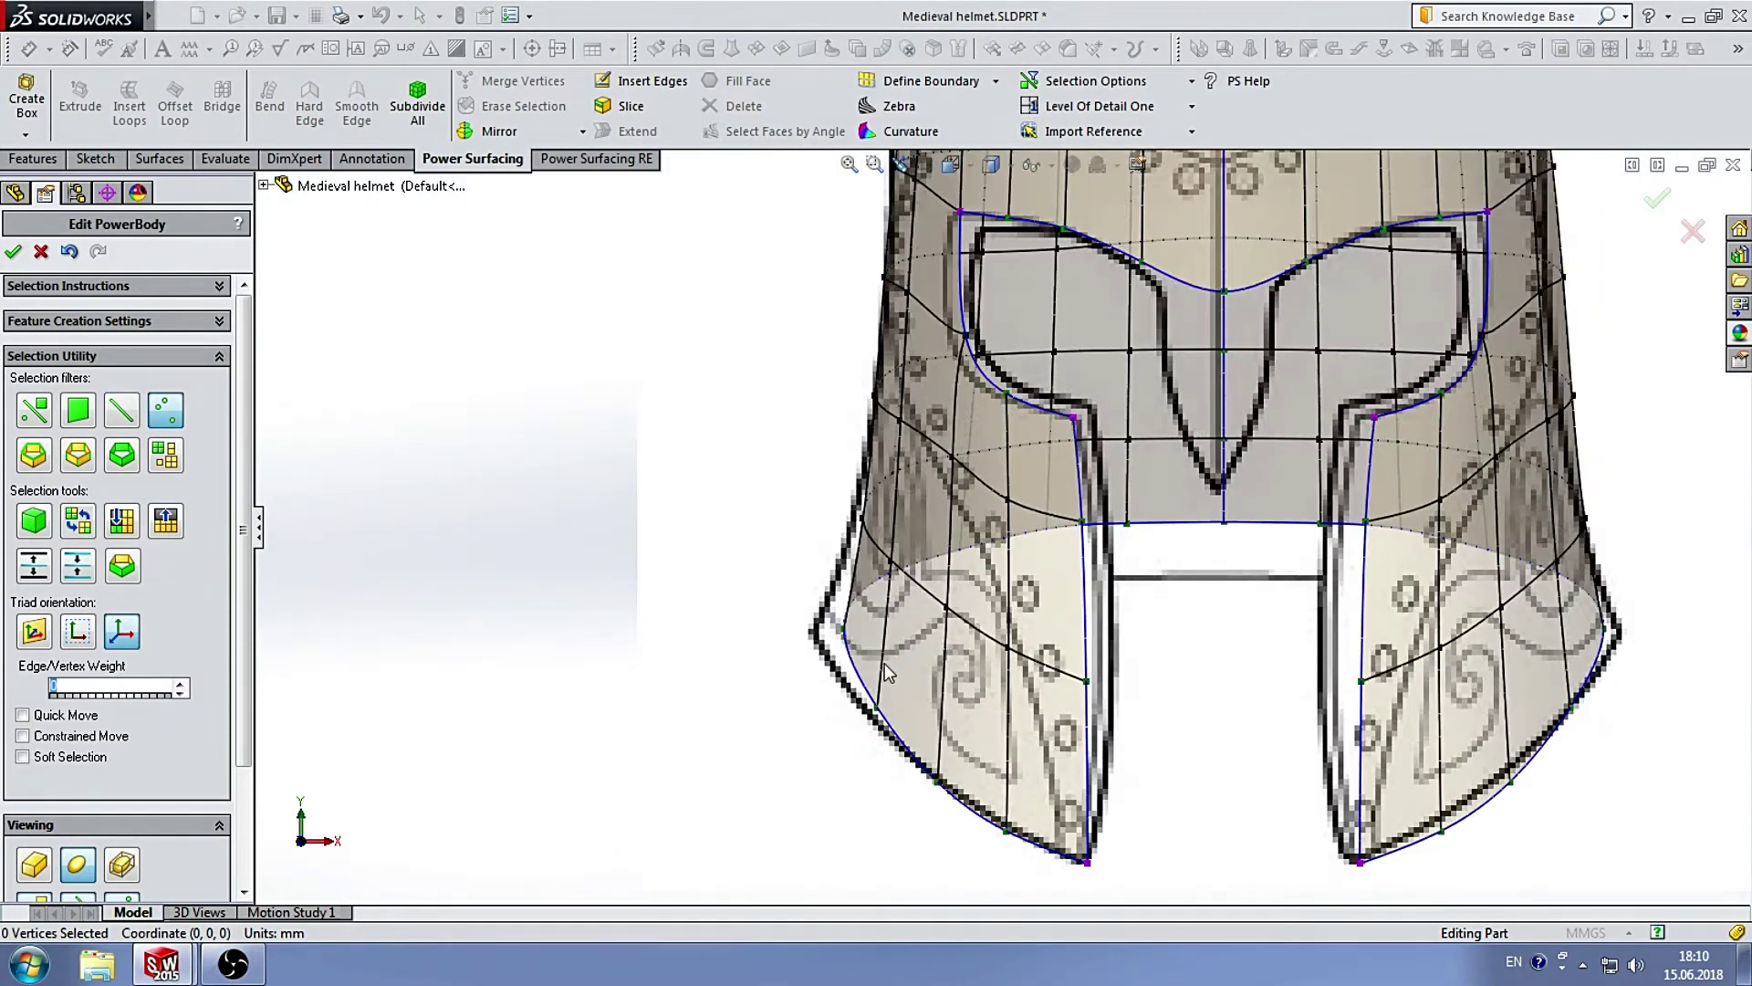
Test-select a left cheek-guard vertex, clear it, and show the mesh as the control cage.
click(899, 579)
key(Escape)
scroll(995, 493, up, 5)
scroll(995, 493, down, 2)
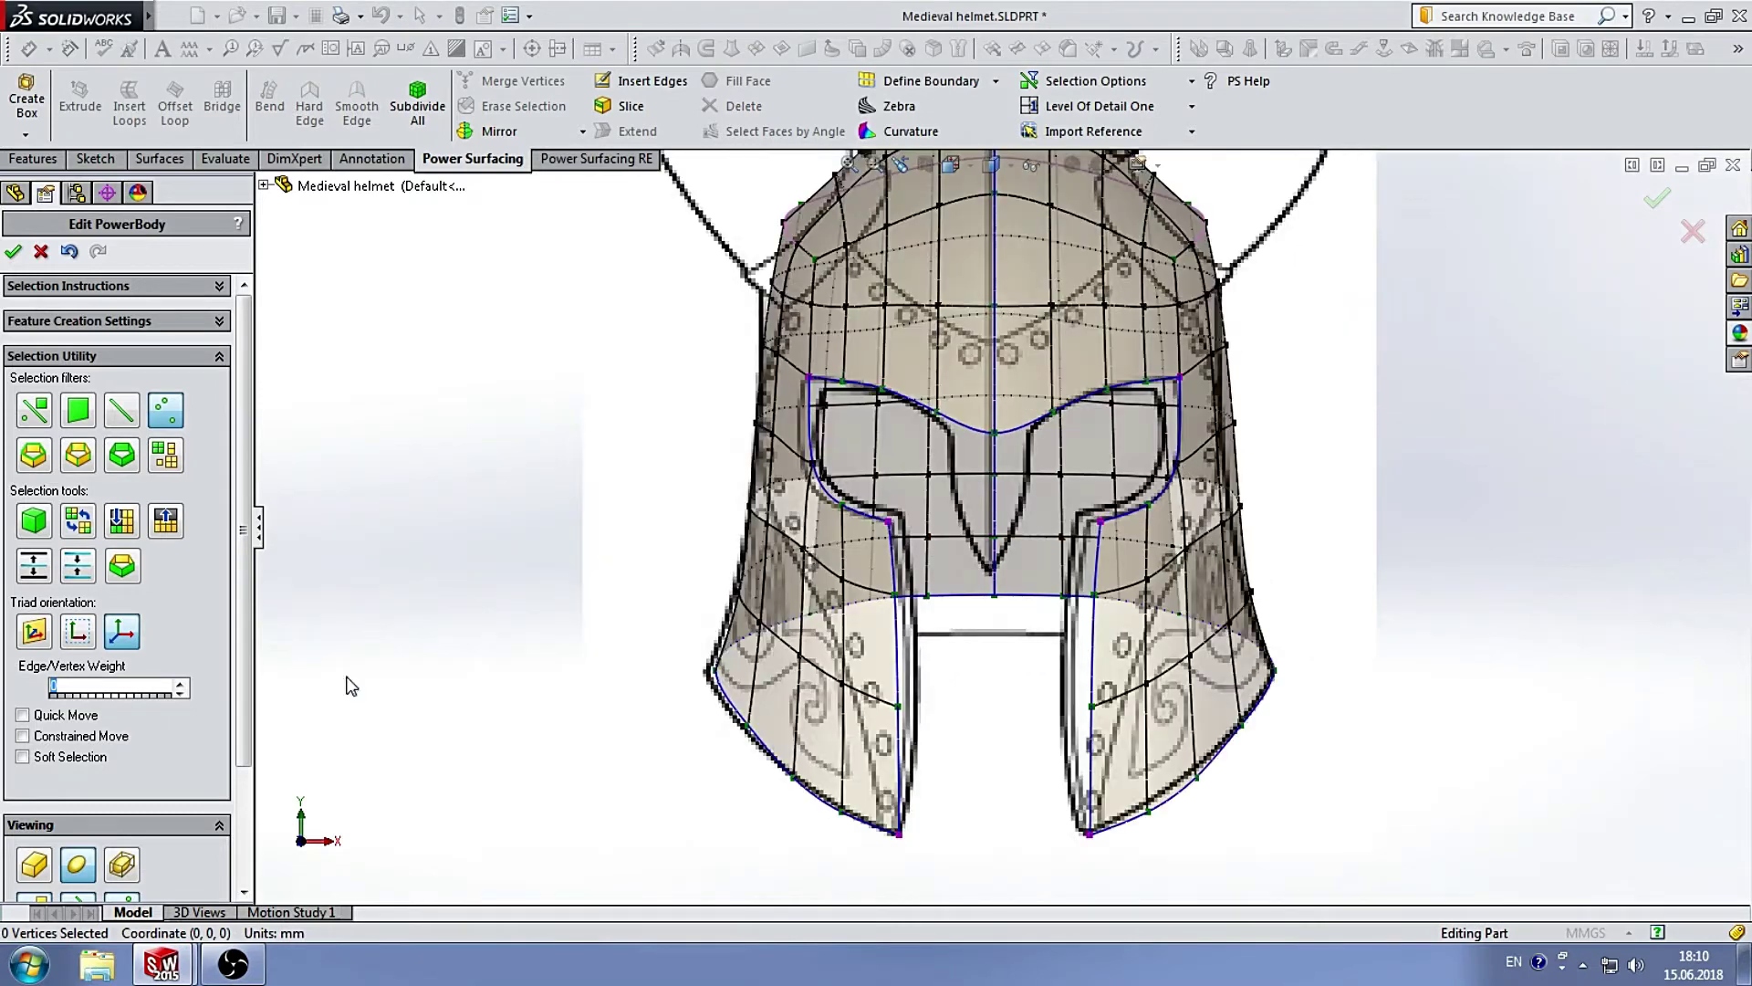
key(Tab)
scroll(1038, 397, down, 3)
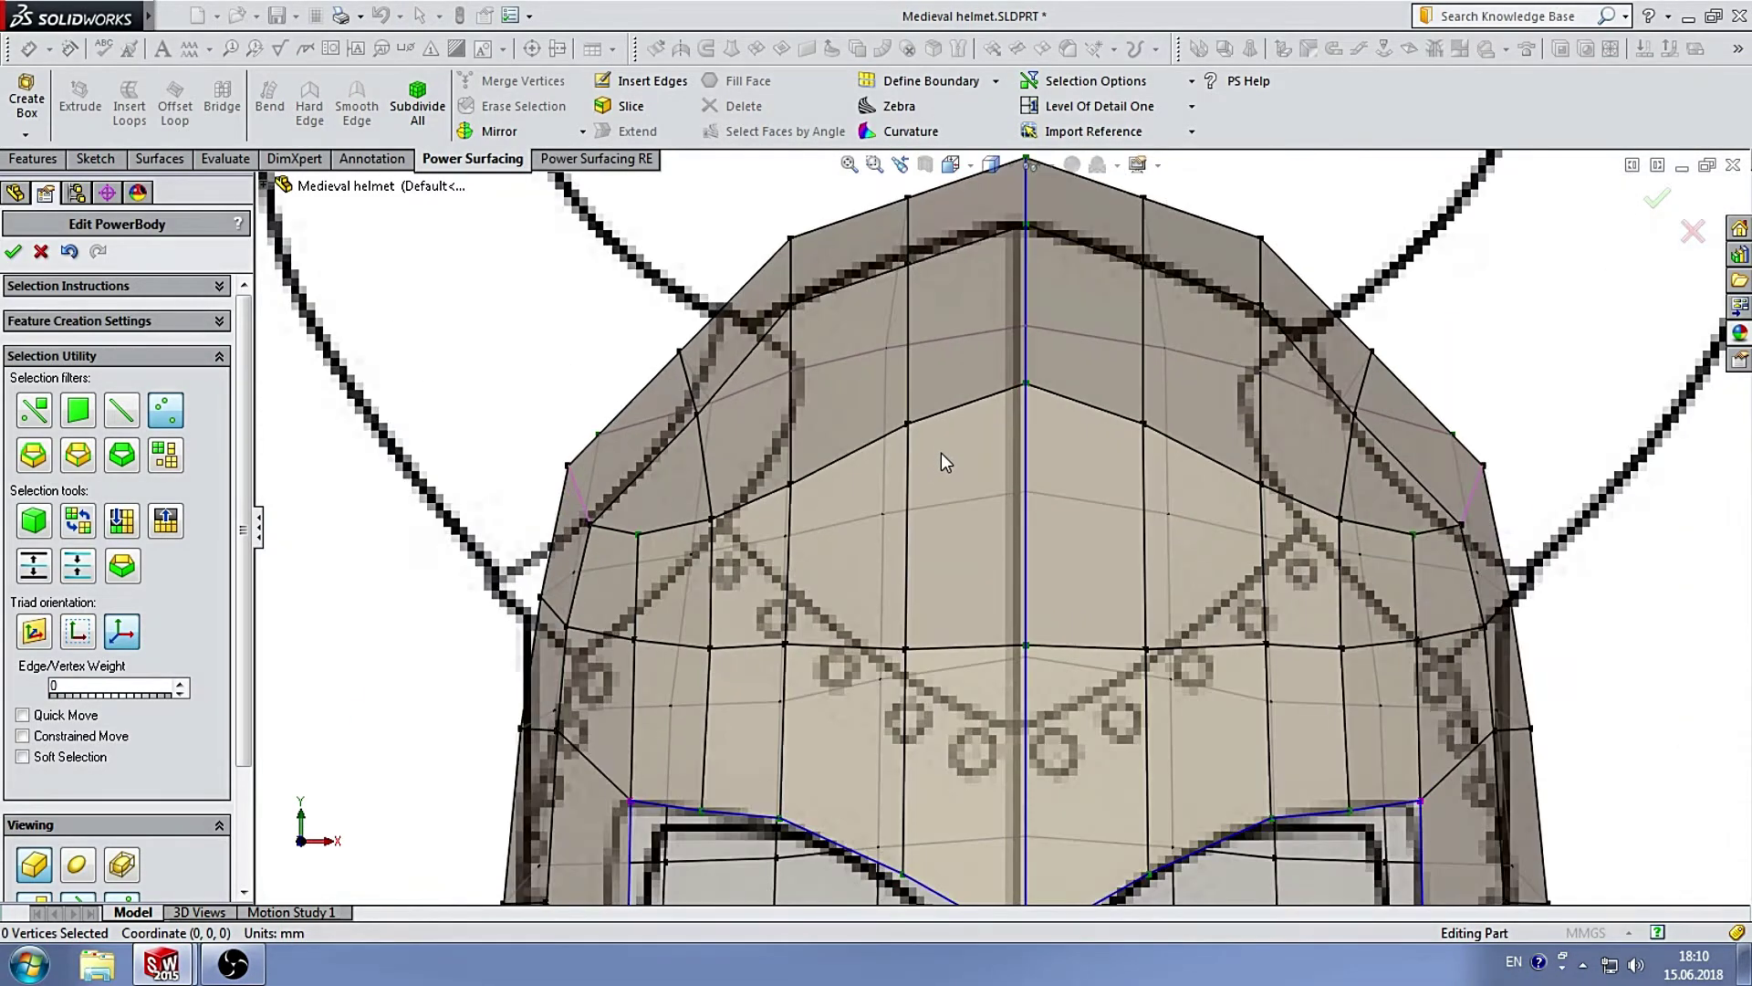
Raise the upper-left dome vertex, checking the smooth preview before dragging it upward twice.
click(682, 348)
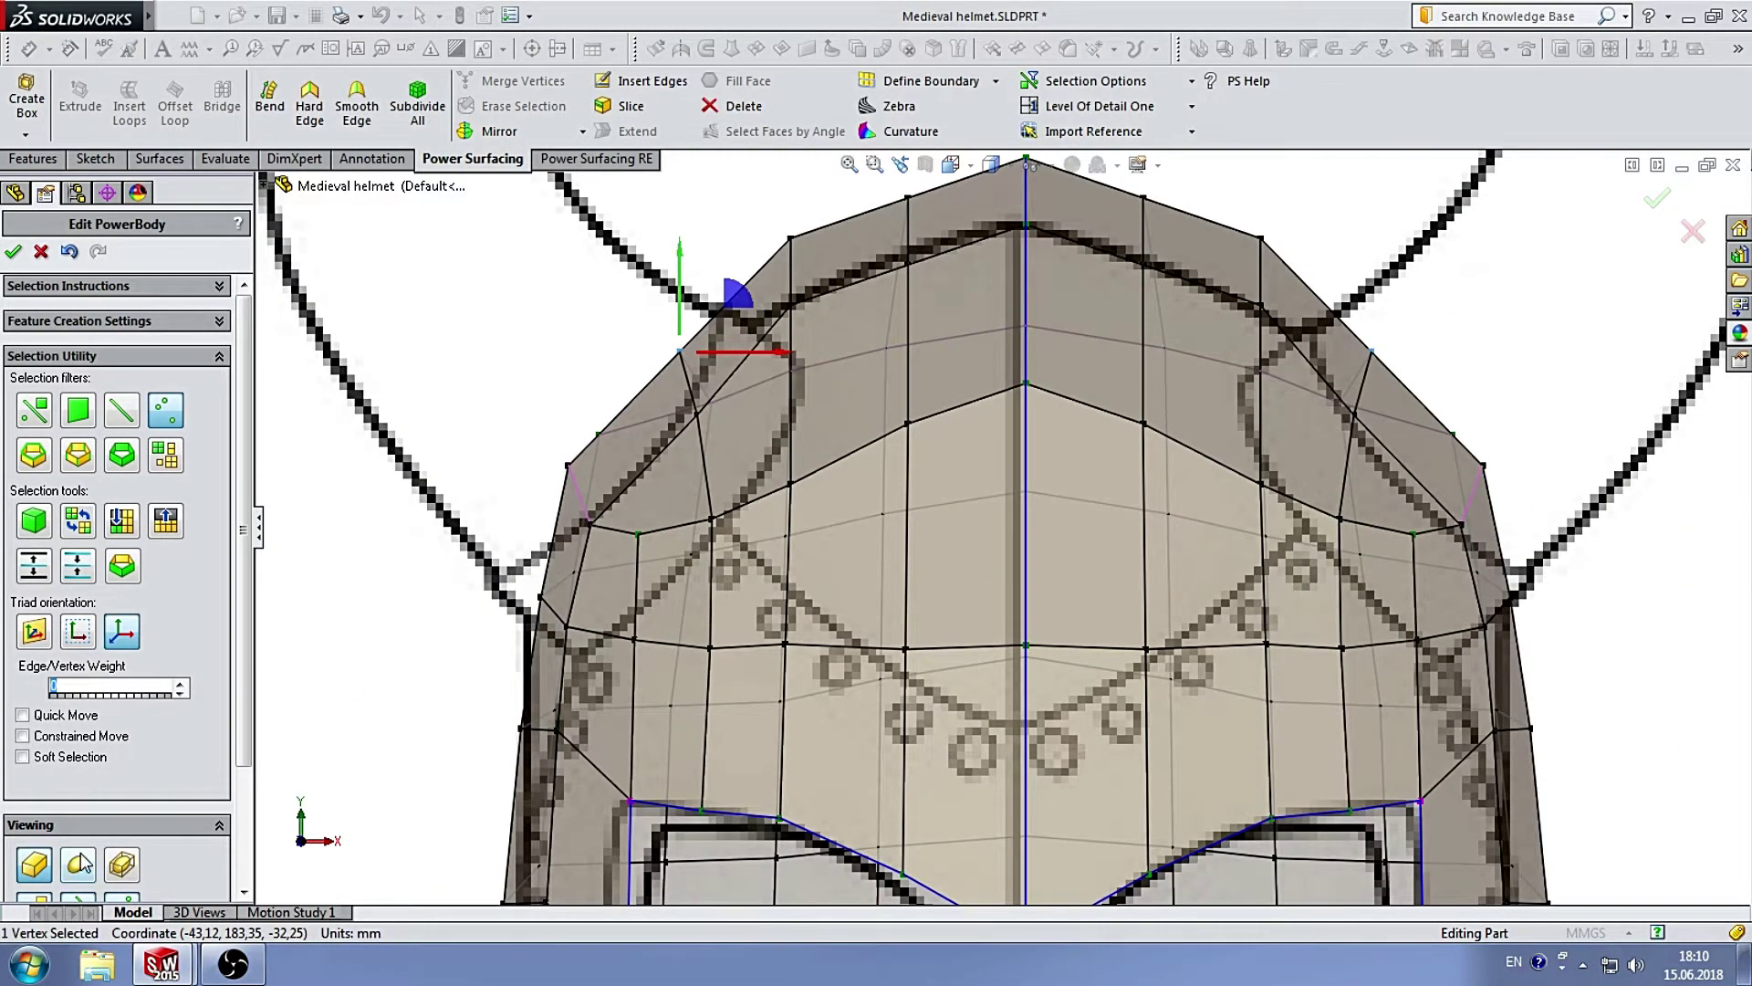
key(Tab)
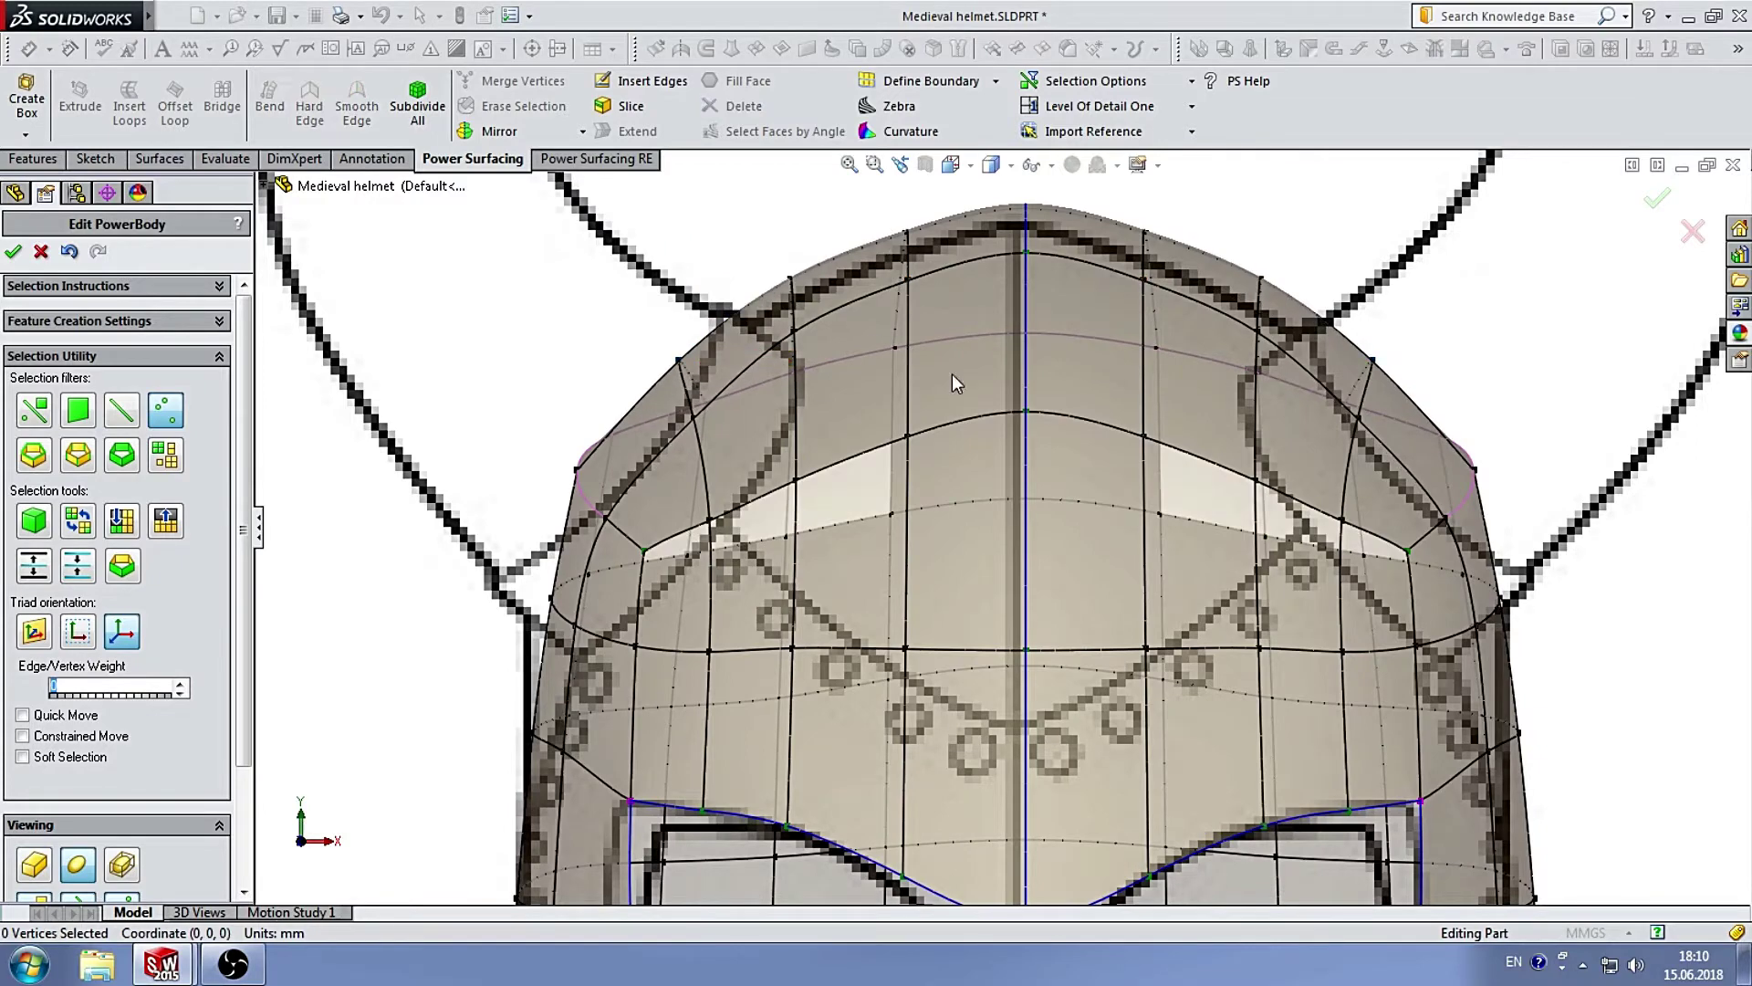
scroll(951, 374, down, 2)
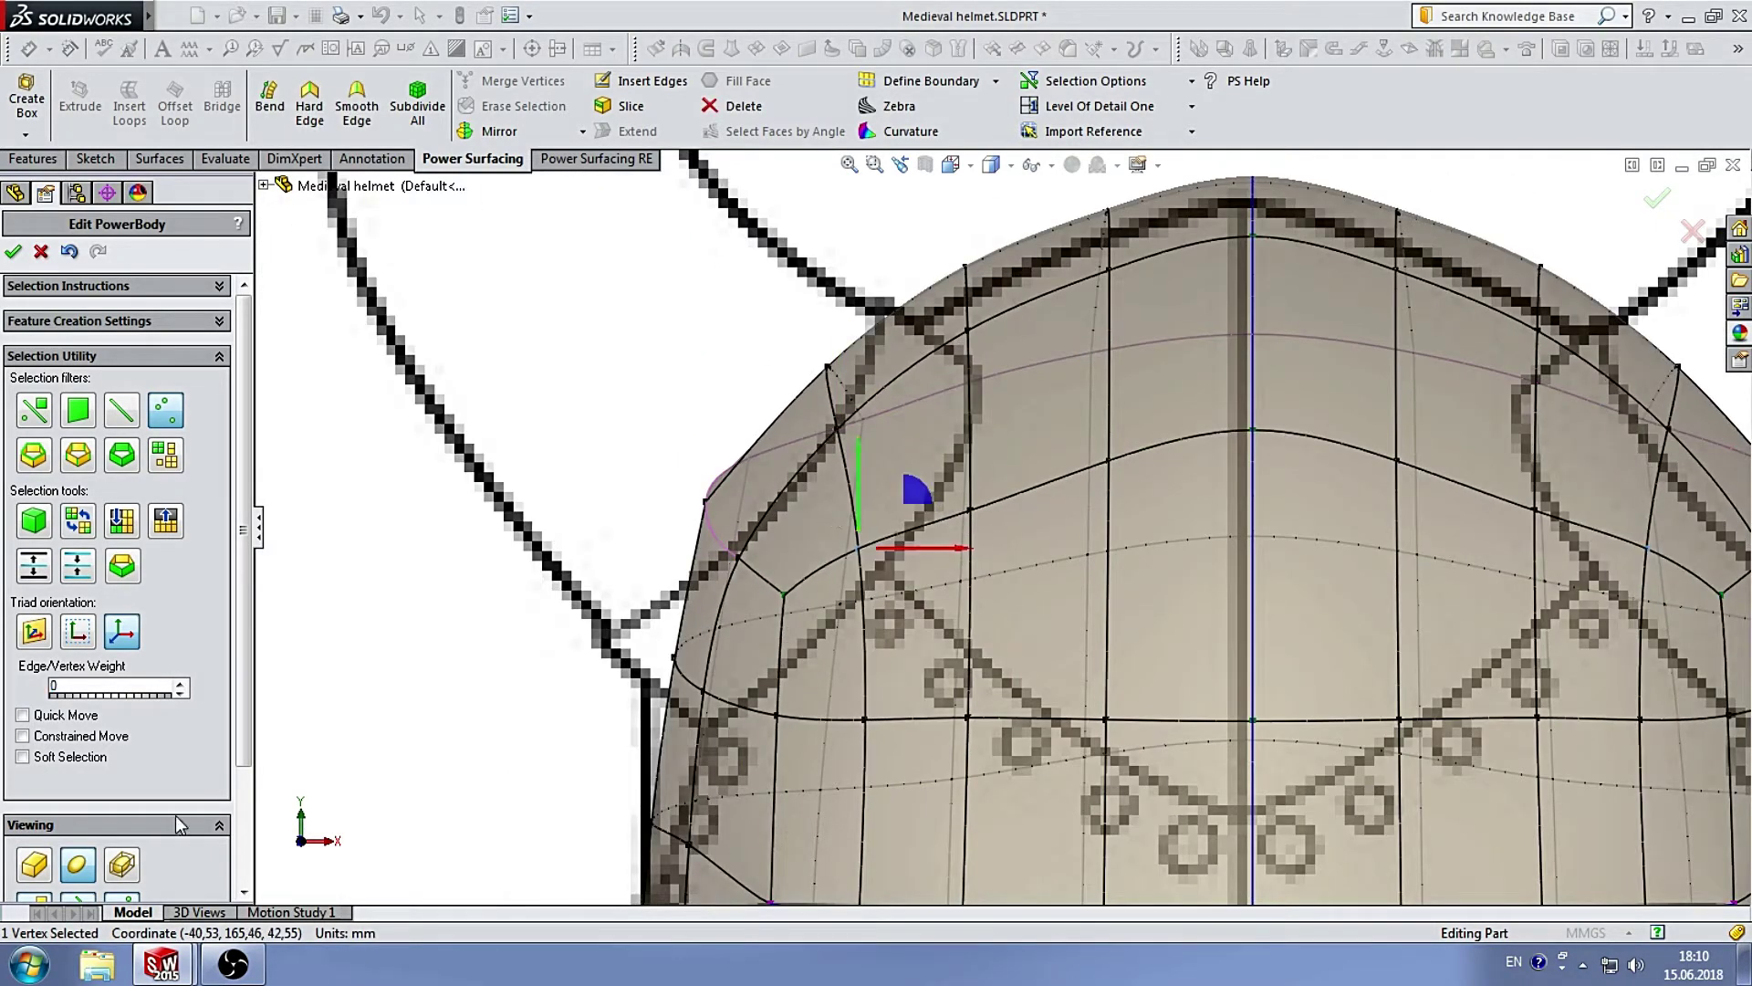
key(Tab)
drag(1015, 466, 1017, 440)
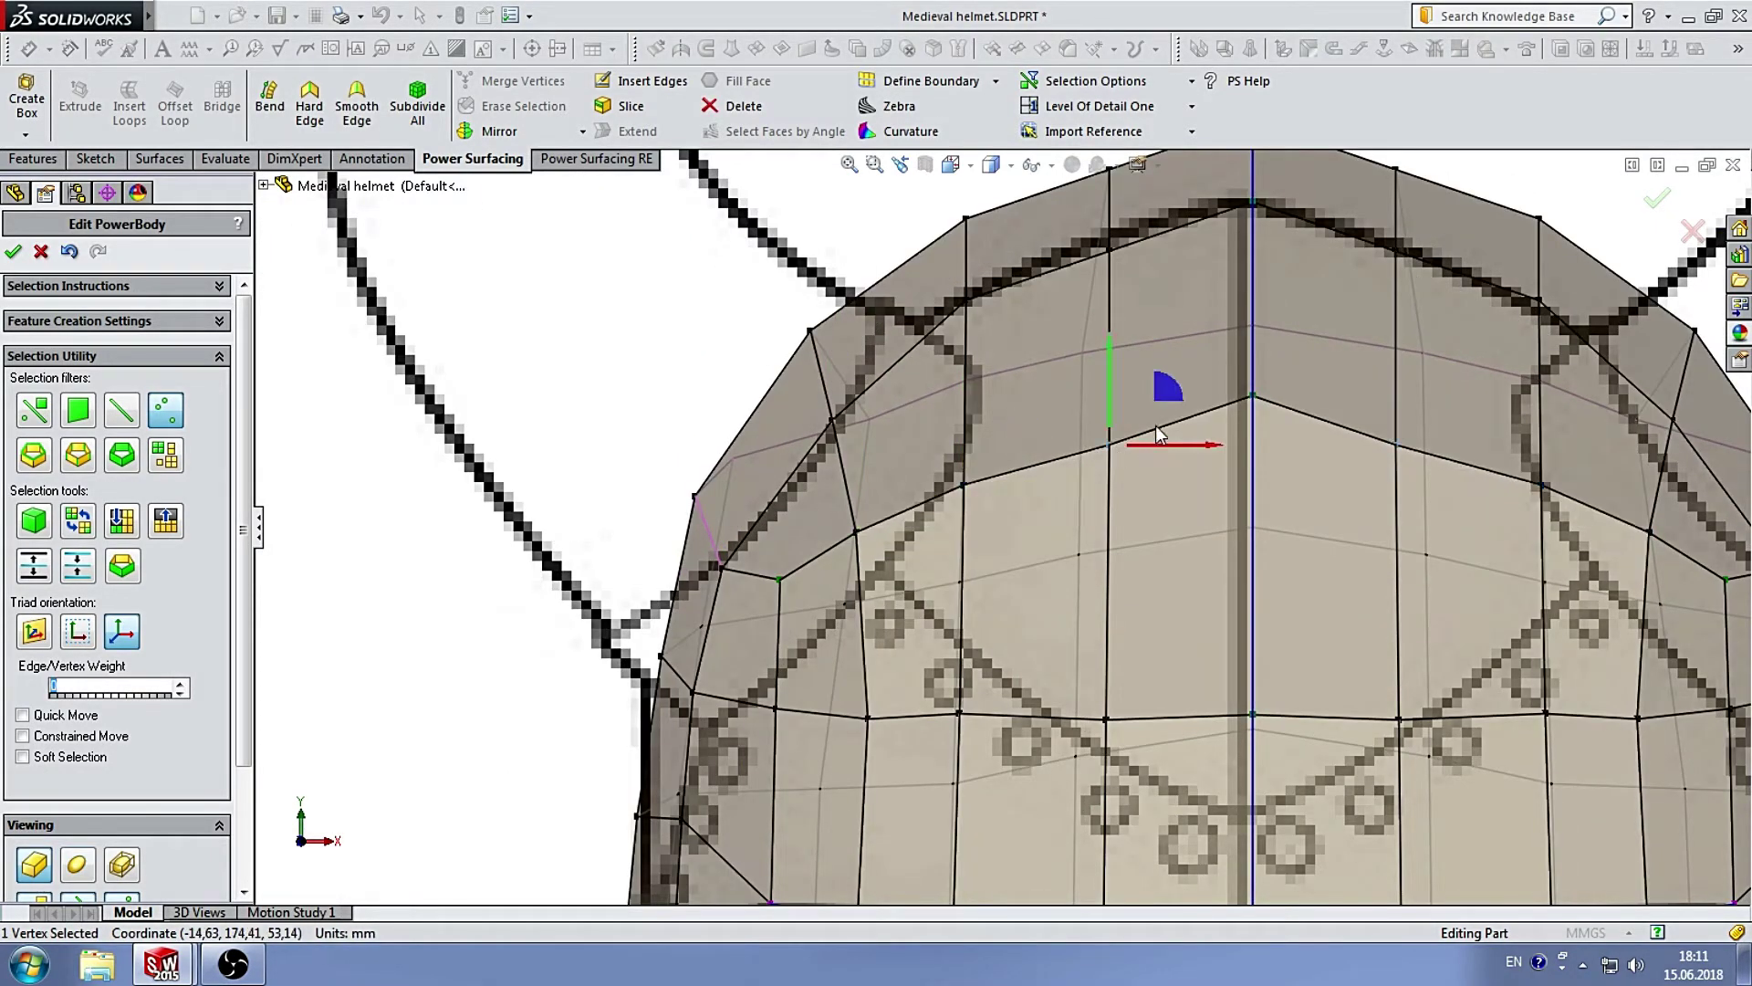
drag(1156, 425, 1166, 377)
scroll(1038, 456, up, 3)
scroll(1037, 475, up, 3)
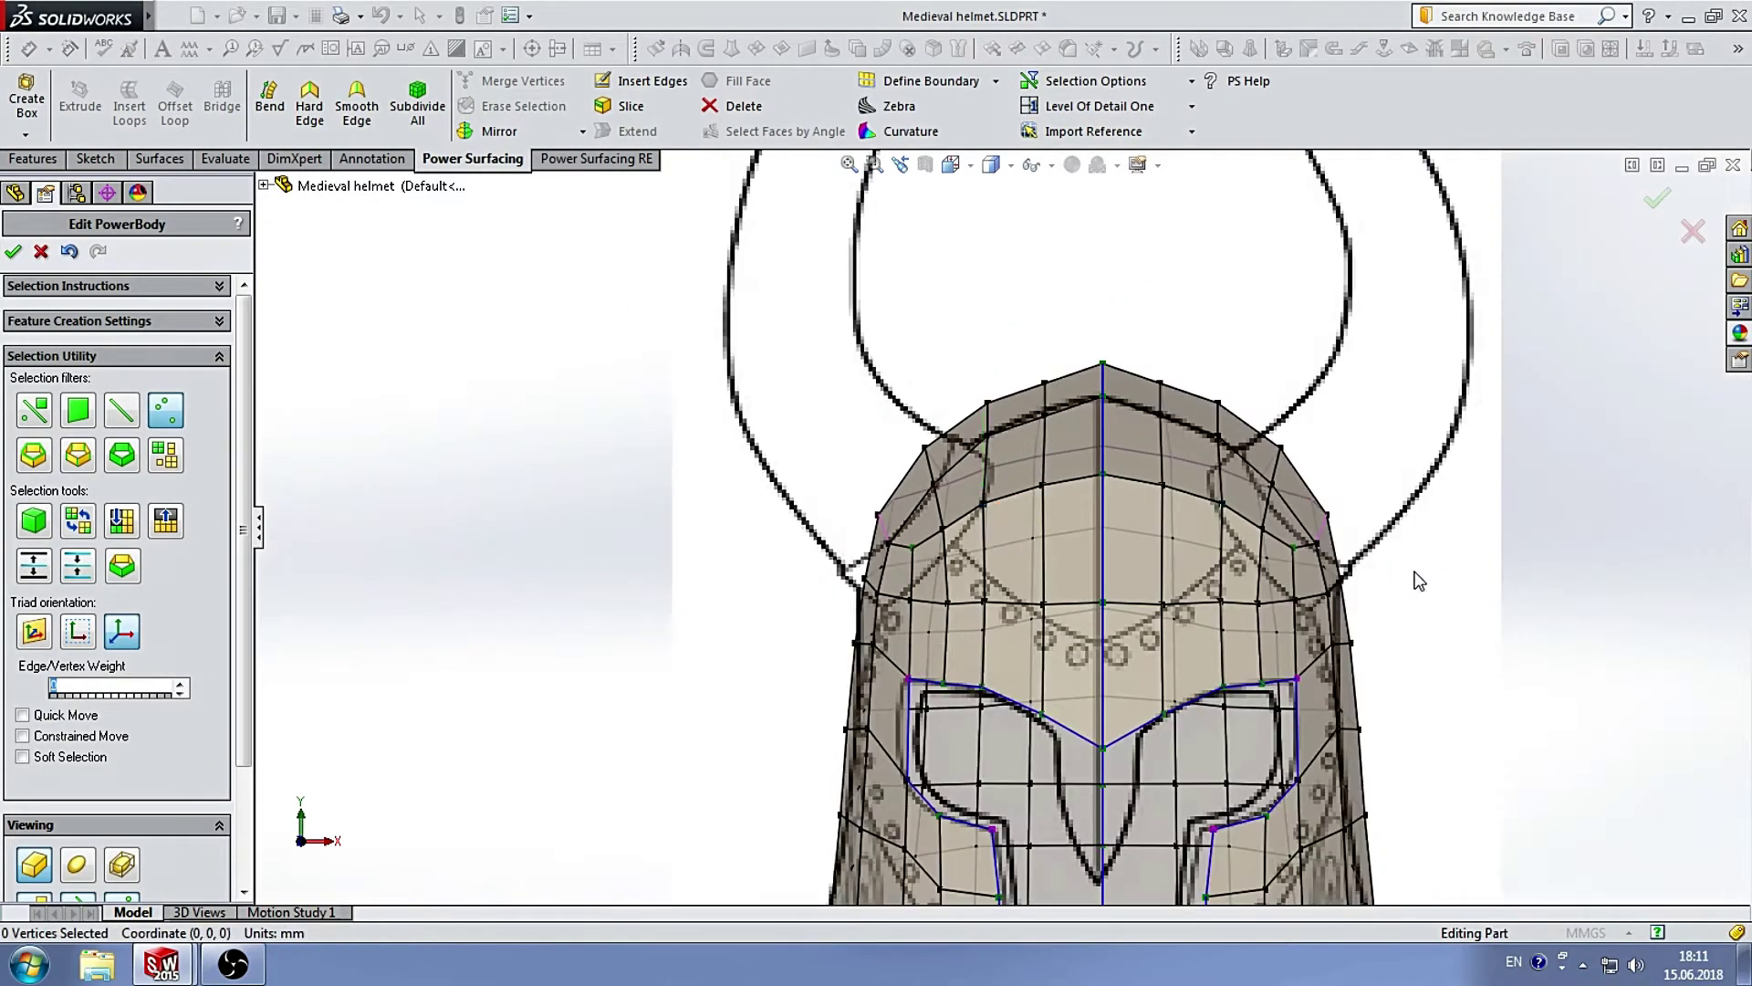
scroll(1018, 488, down, 3)
scroll(1008, 500, up, 3)
Draw an edge from the cheek guard's bottom vertex to the edge above, then check it from the side.
click(639, 80)
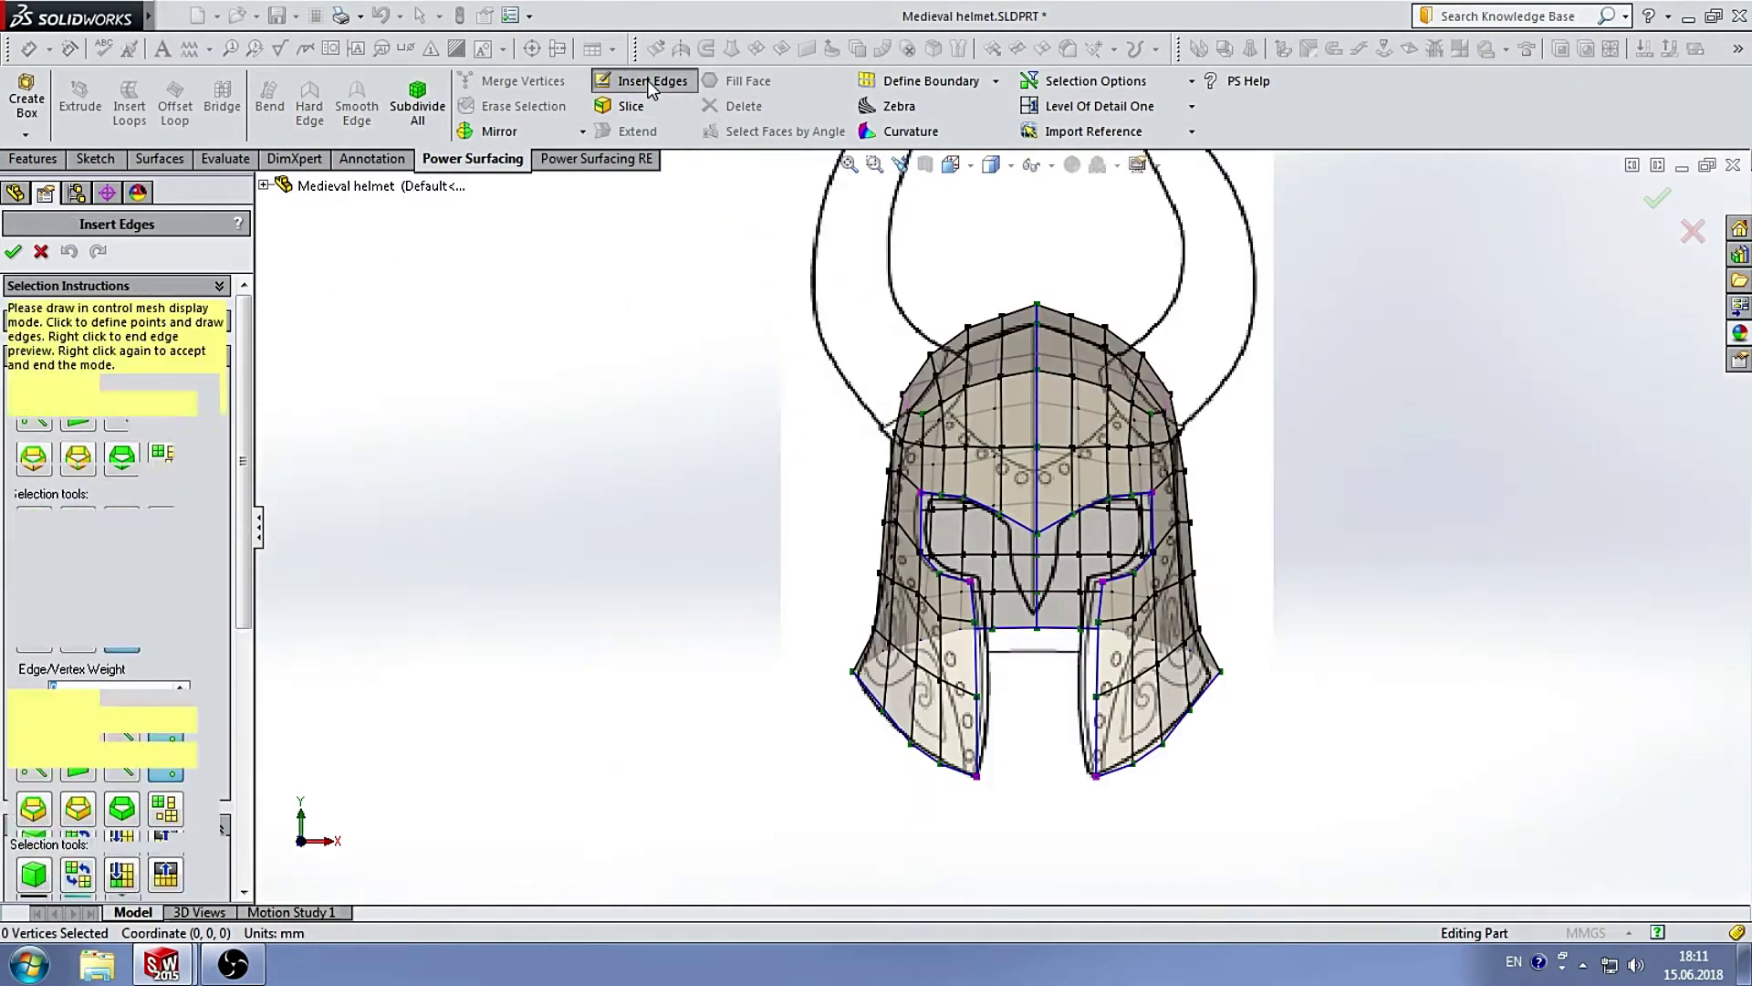
scroll(965, 708, down, 5)
click(937, 754)
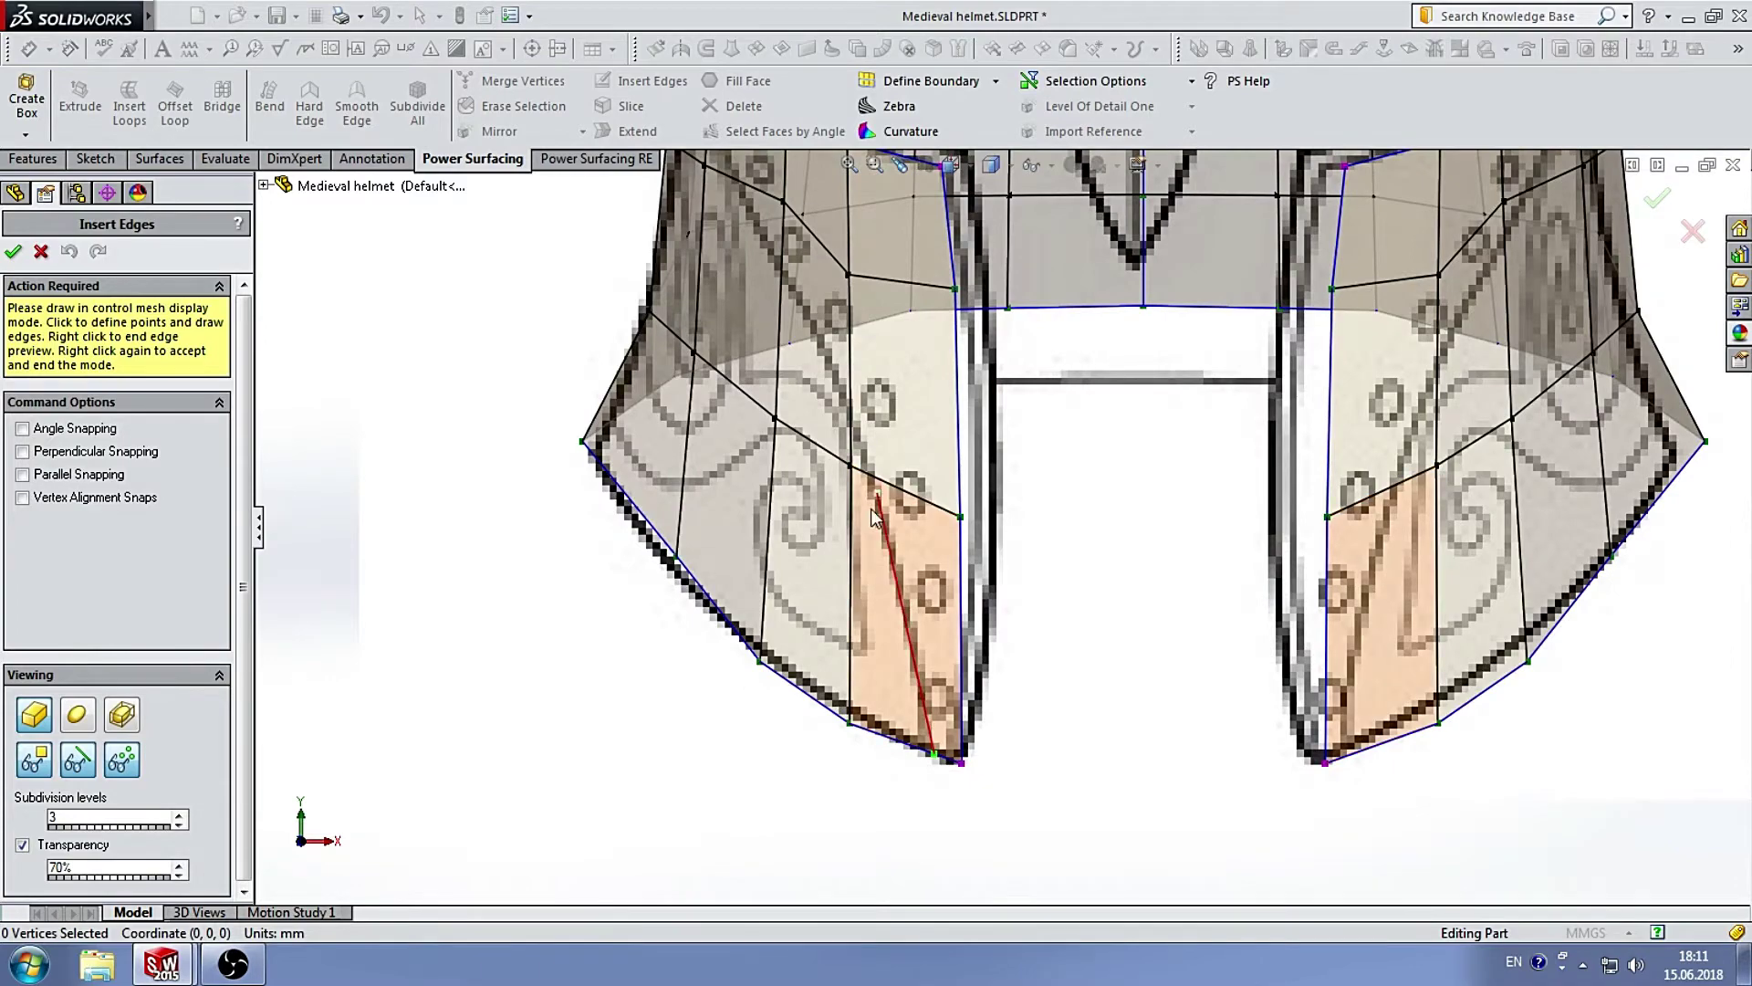
scroll(774, 338, down, 2)
scroll(907, 386, up, 2)
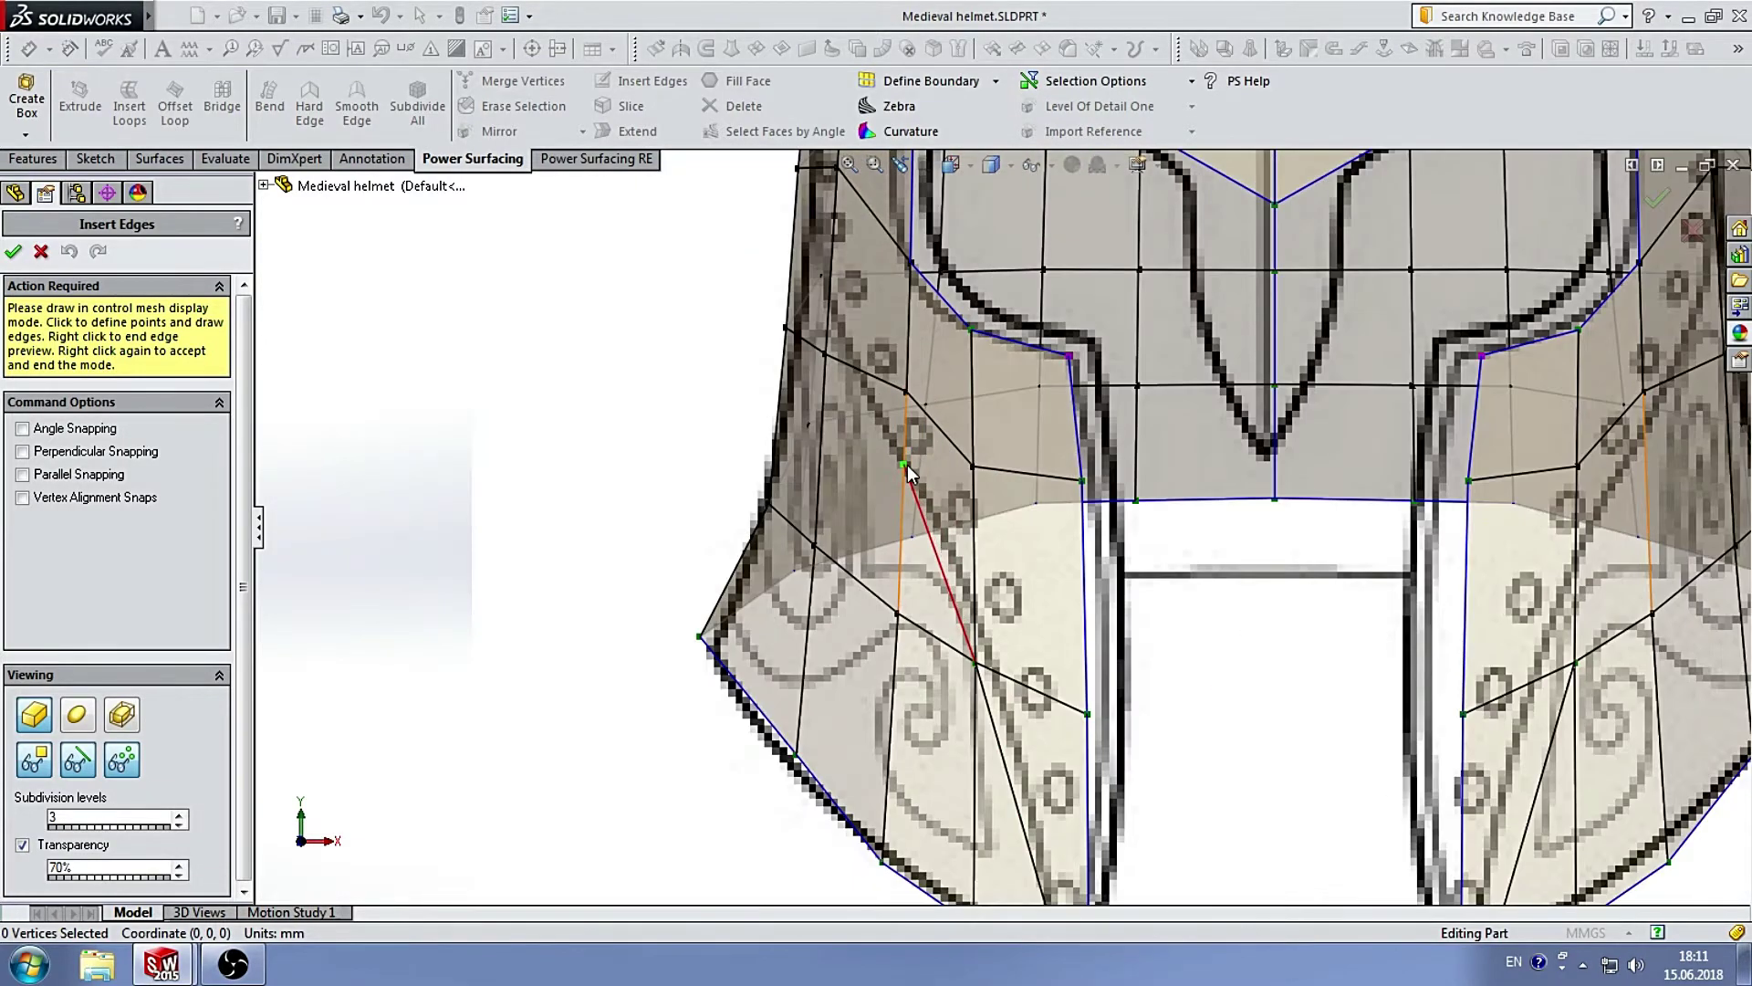
scroll(924, 373, up, 1)
scroll(913, 438, down, 4)
scroll(912, 547, up, 1)
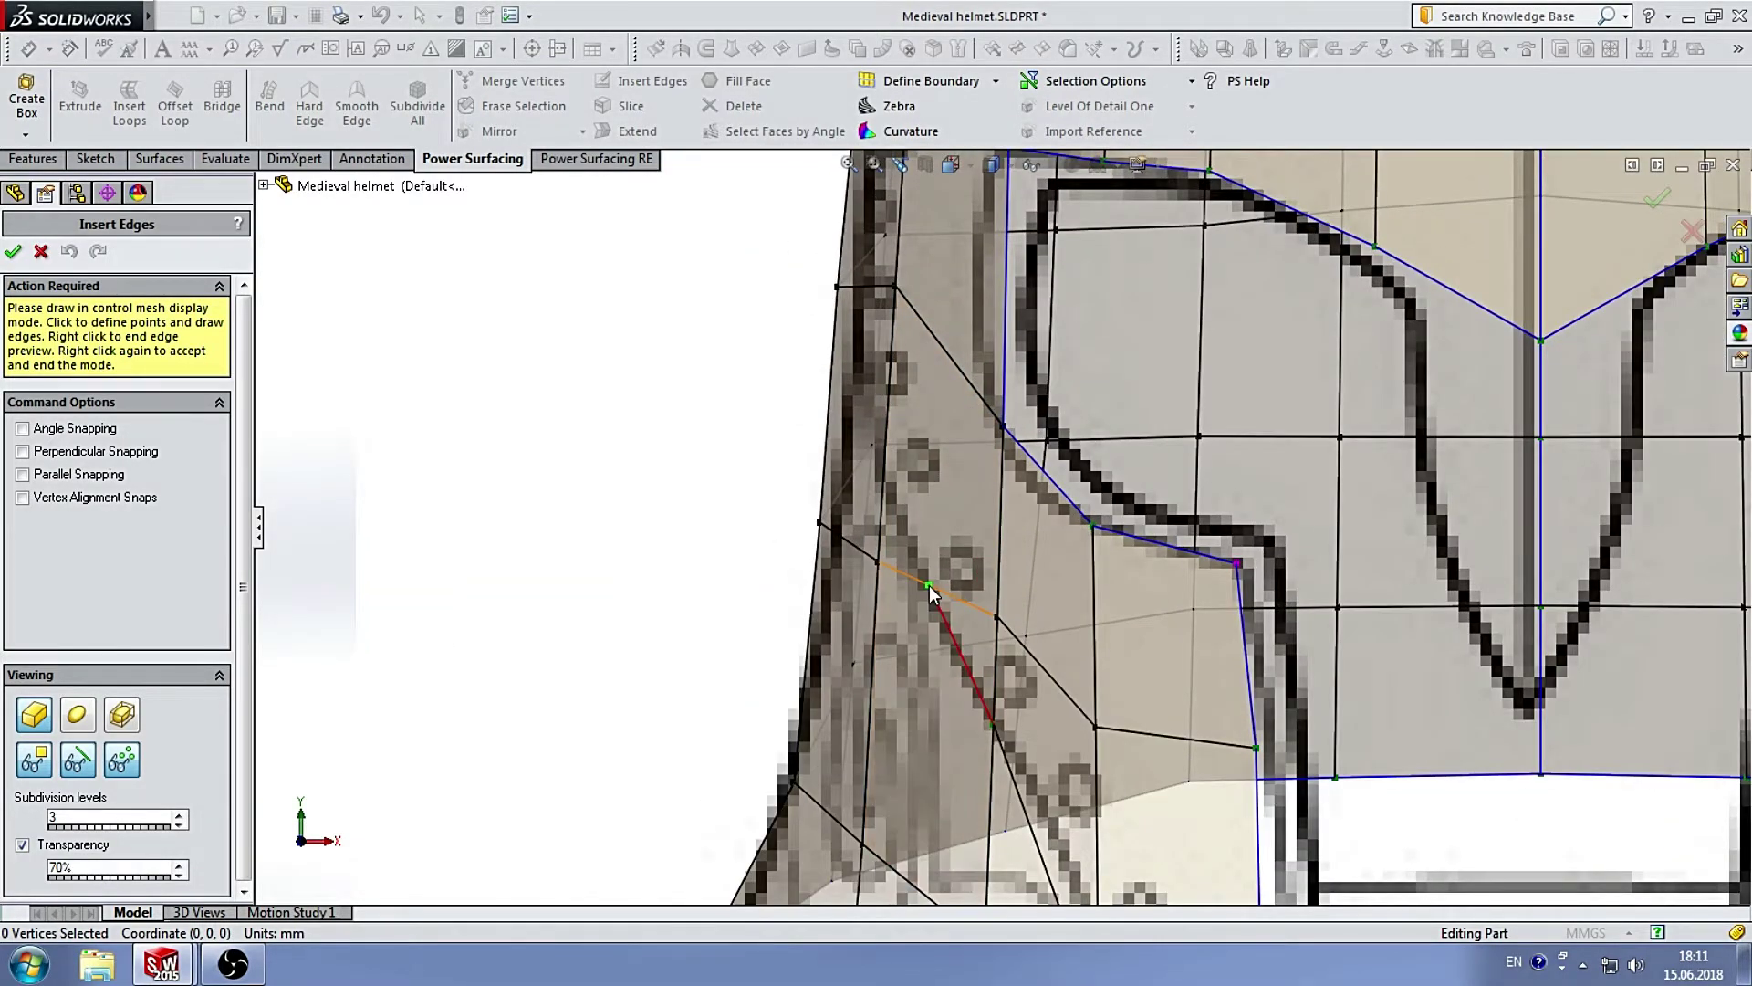
click(929, 585)
scroll(958, 557, up, 3)
scroll(1003, 539, down, 2)
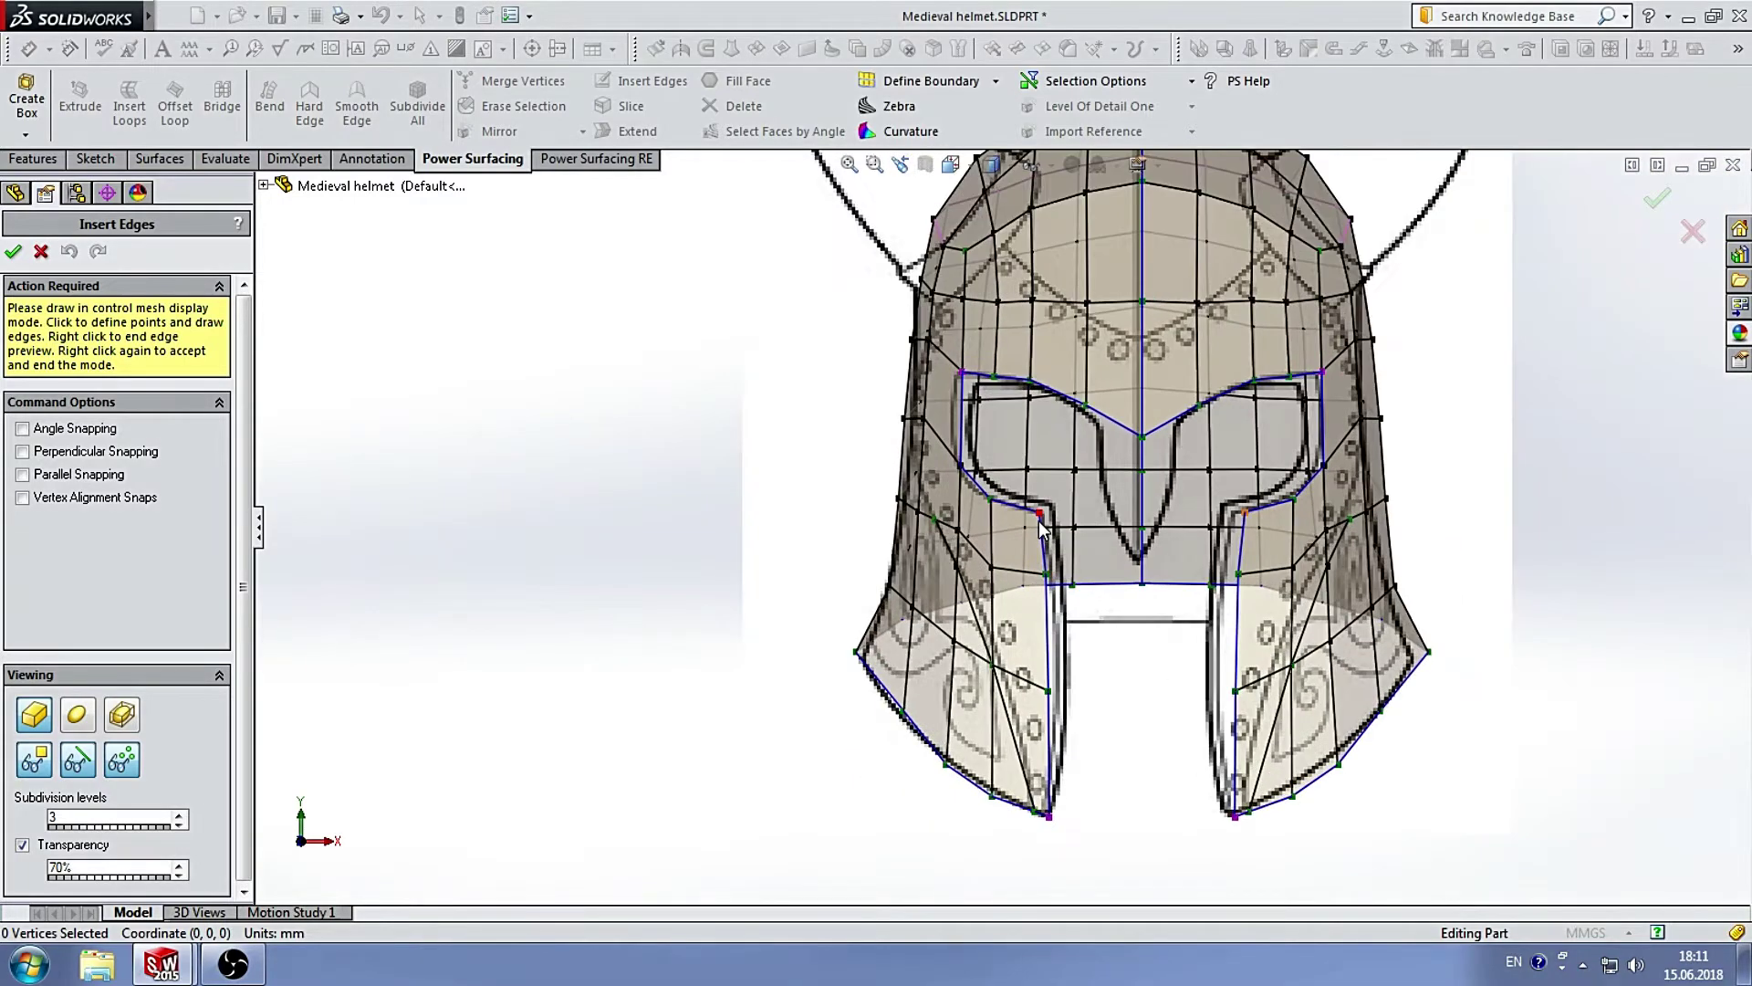
key(ctrl+4)
scroll(908, 377, down, 2)
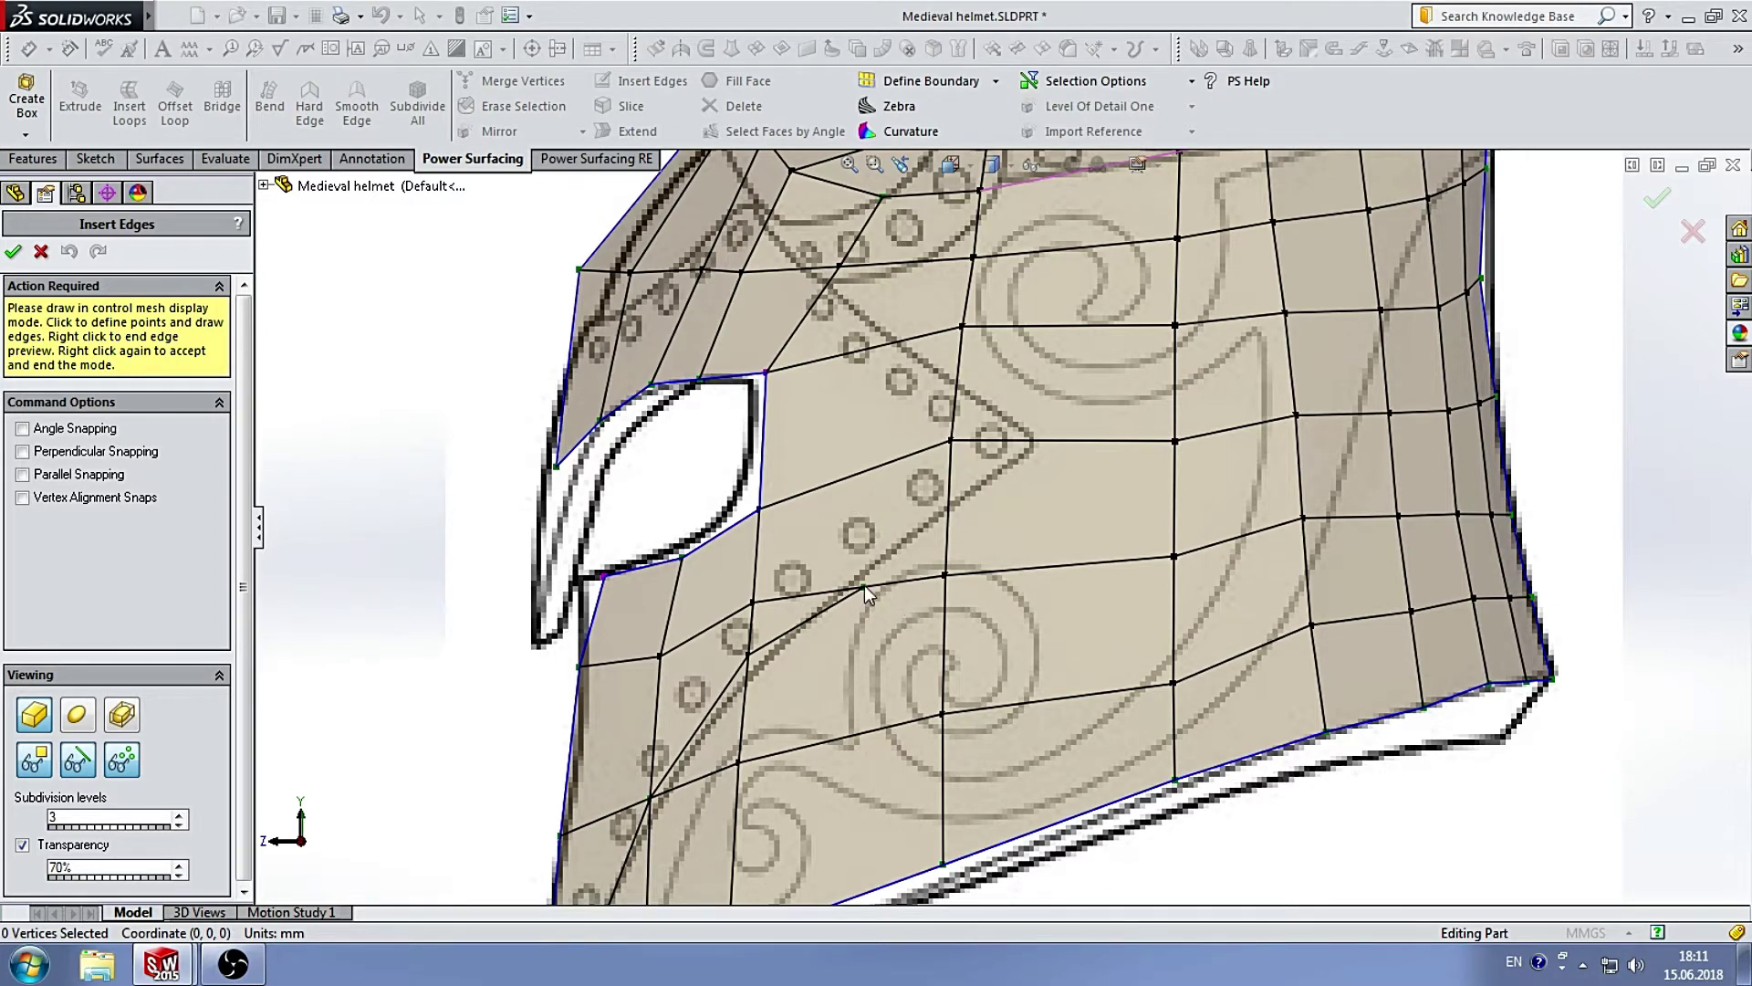
Insert extra mesh edges tracing the riveted diamond band on the helmet's side.
click(13, 251)
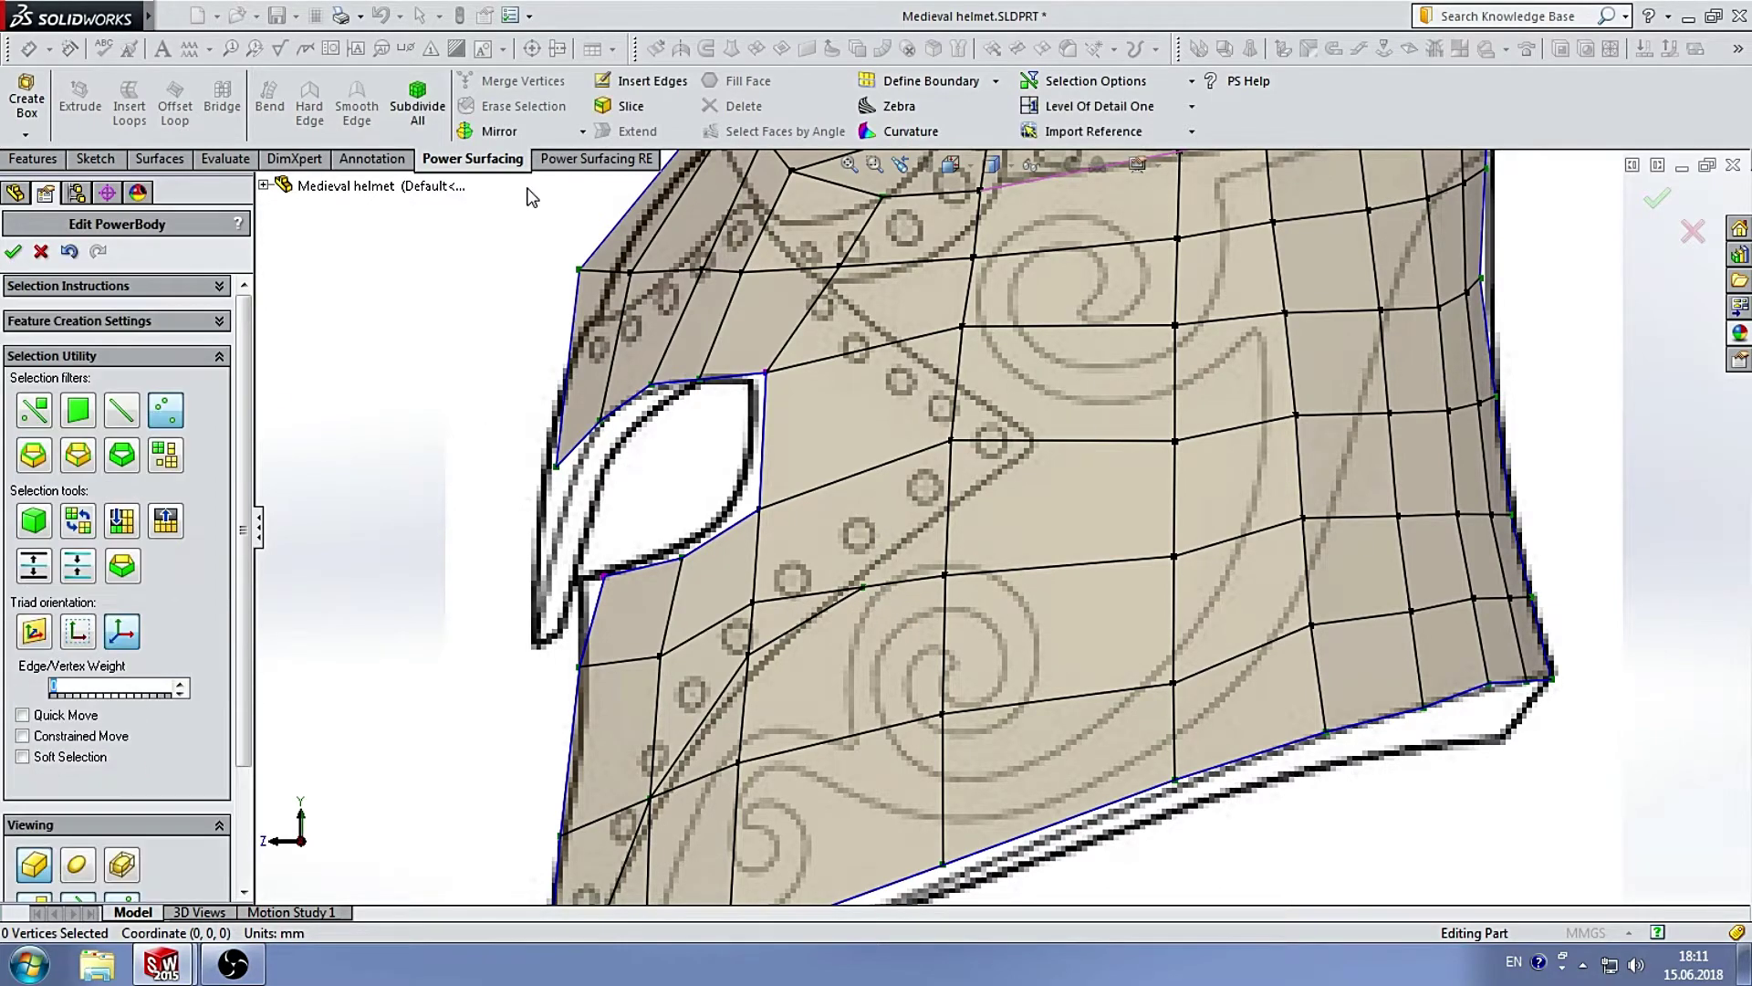
click(629, 83)
scroll(869, 567, up, 5)
middle_drag(869, 567, 1039, 490)
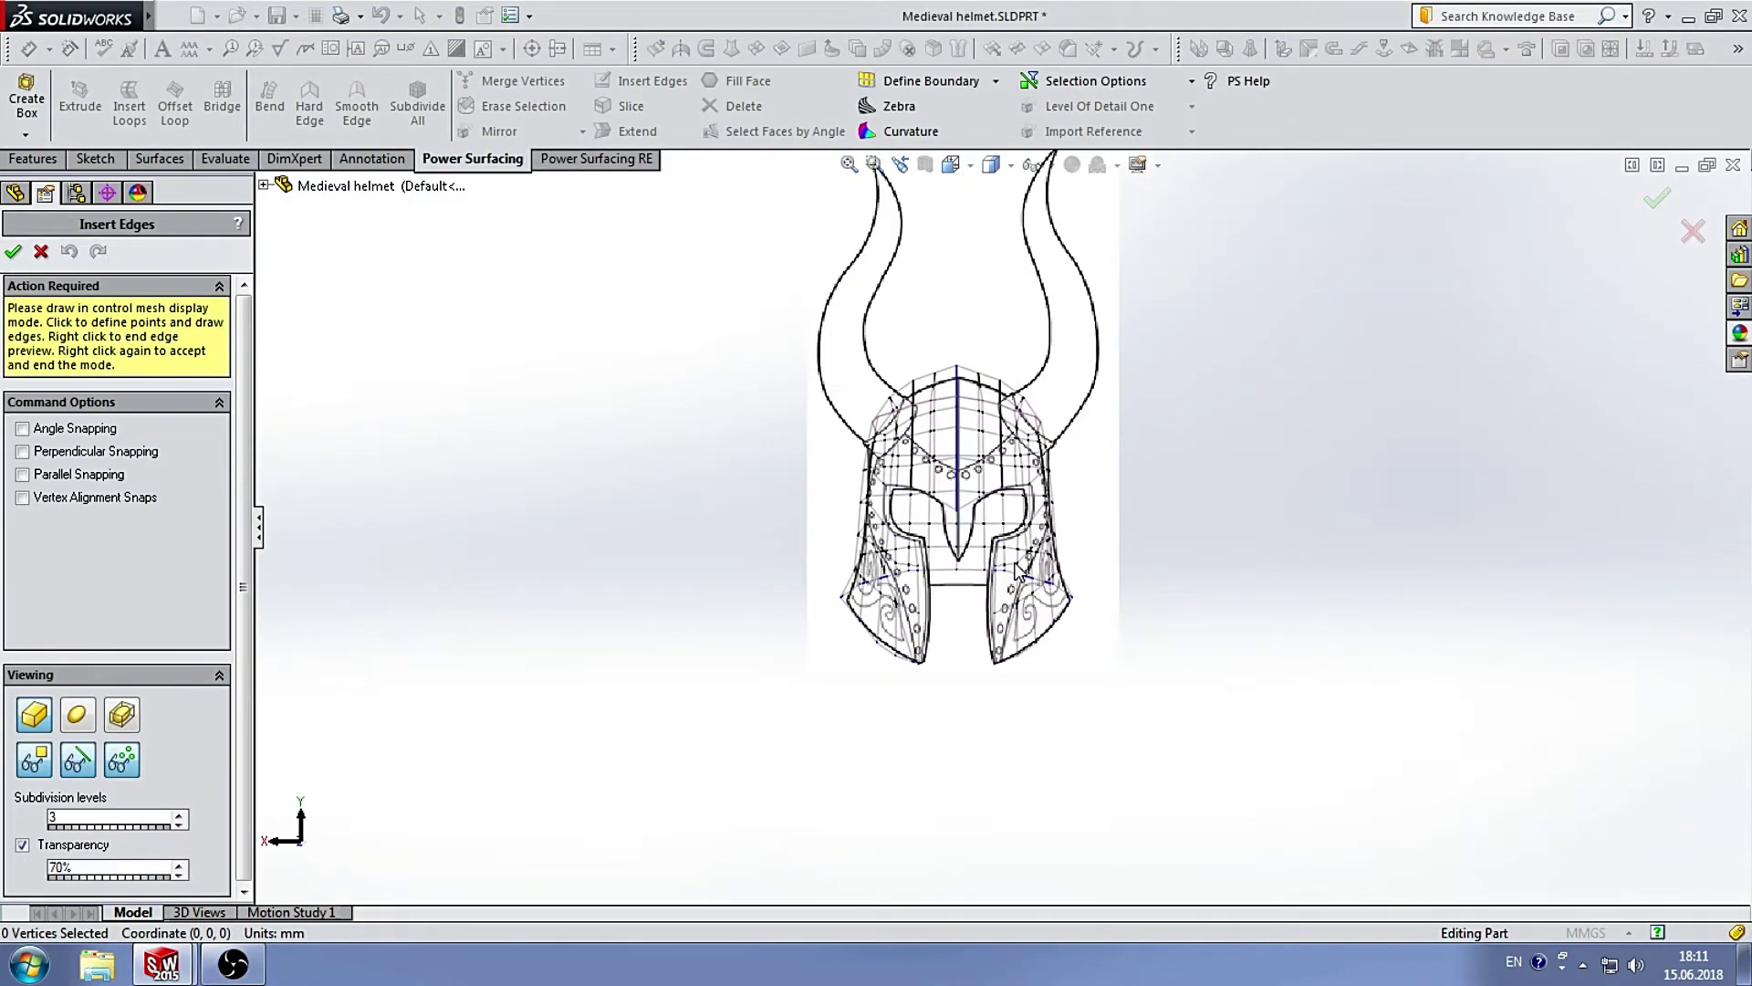
scroll(1038, 490, down, 5)
scroll(1039, 490, up, 4)
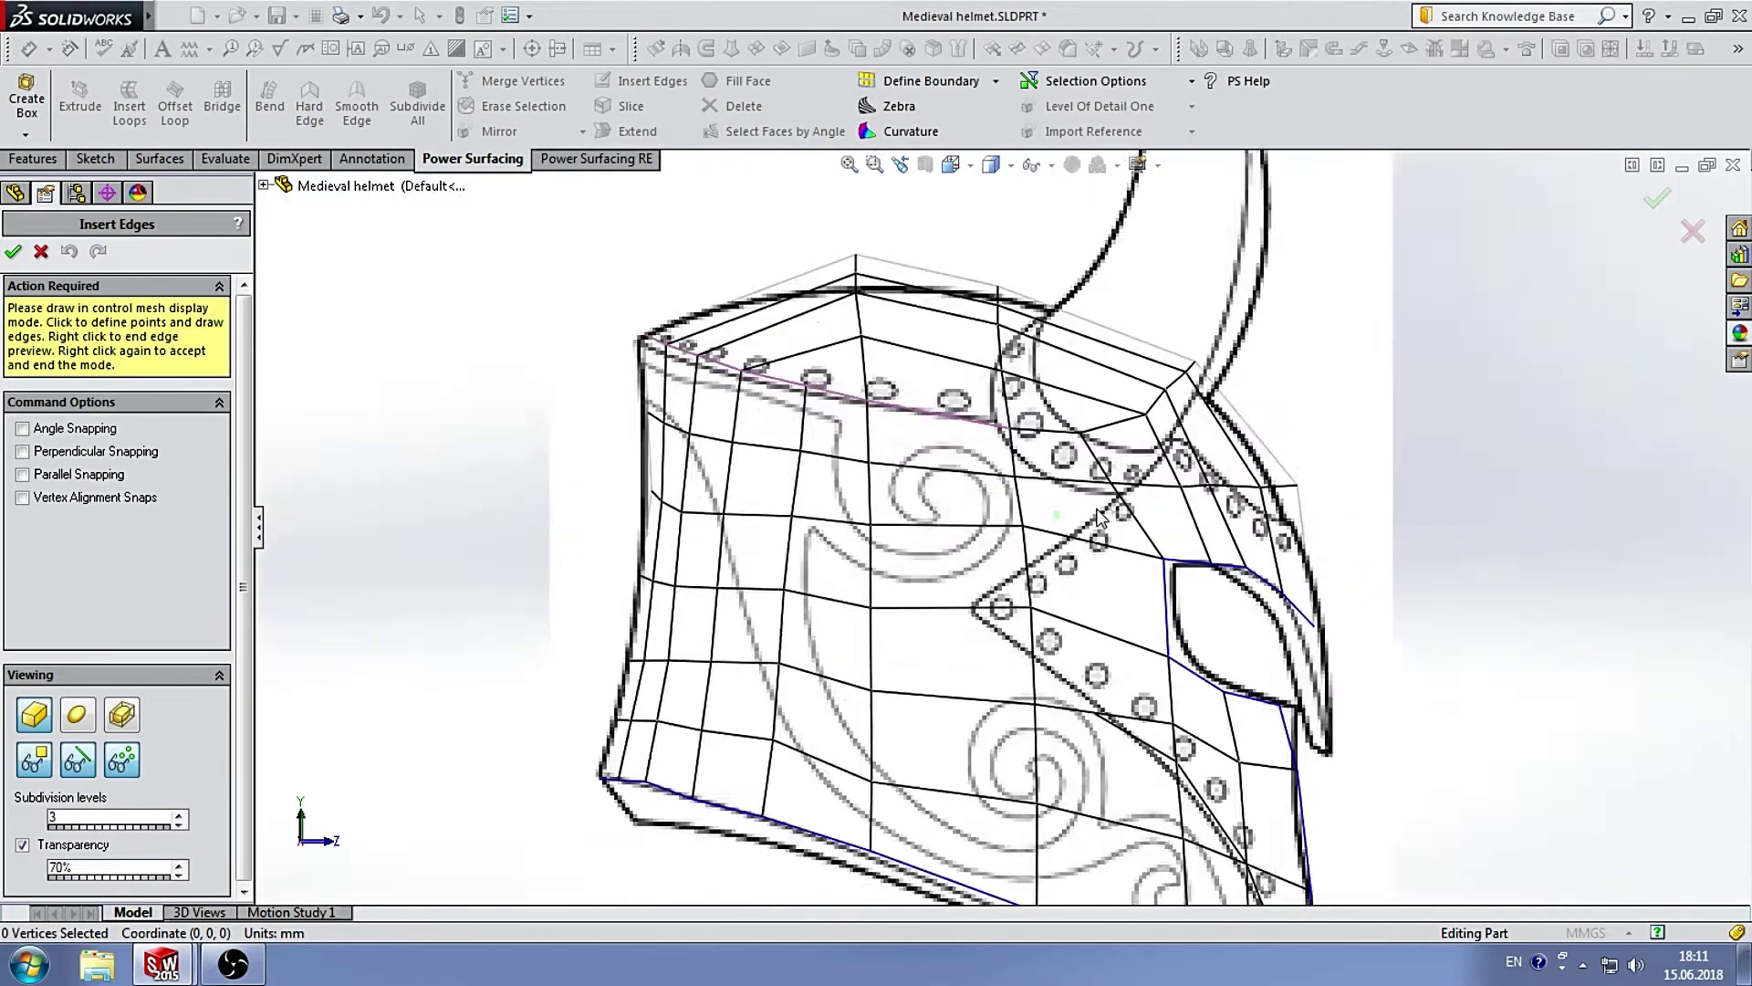
scroll(1083, 605, down, 6)
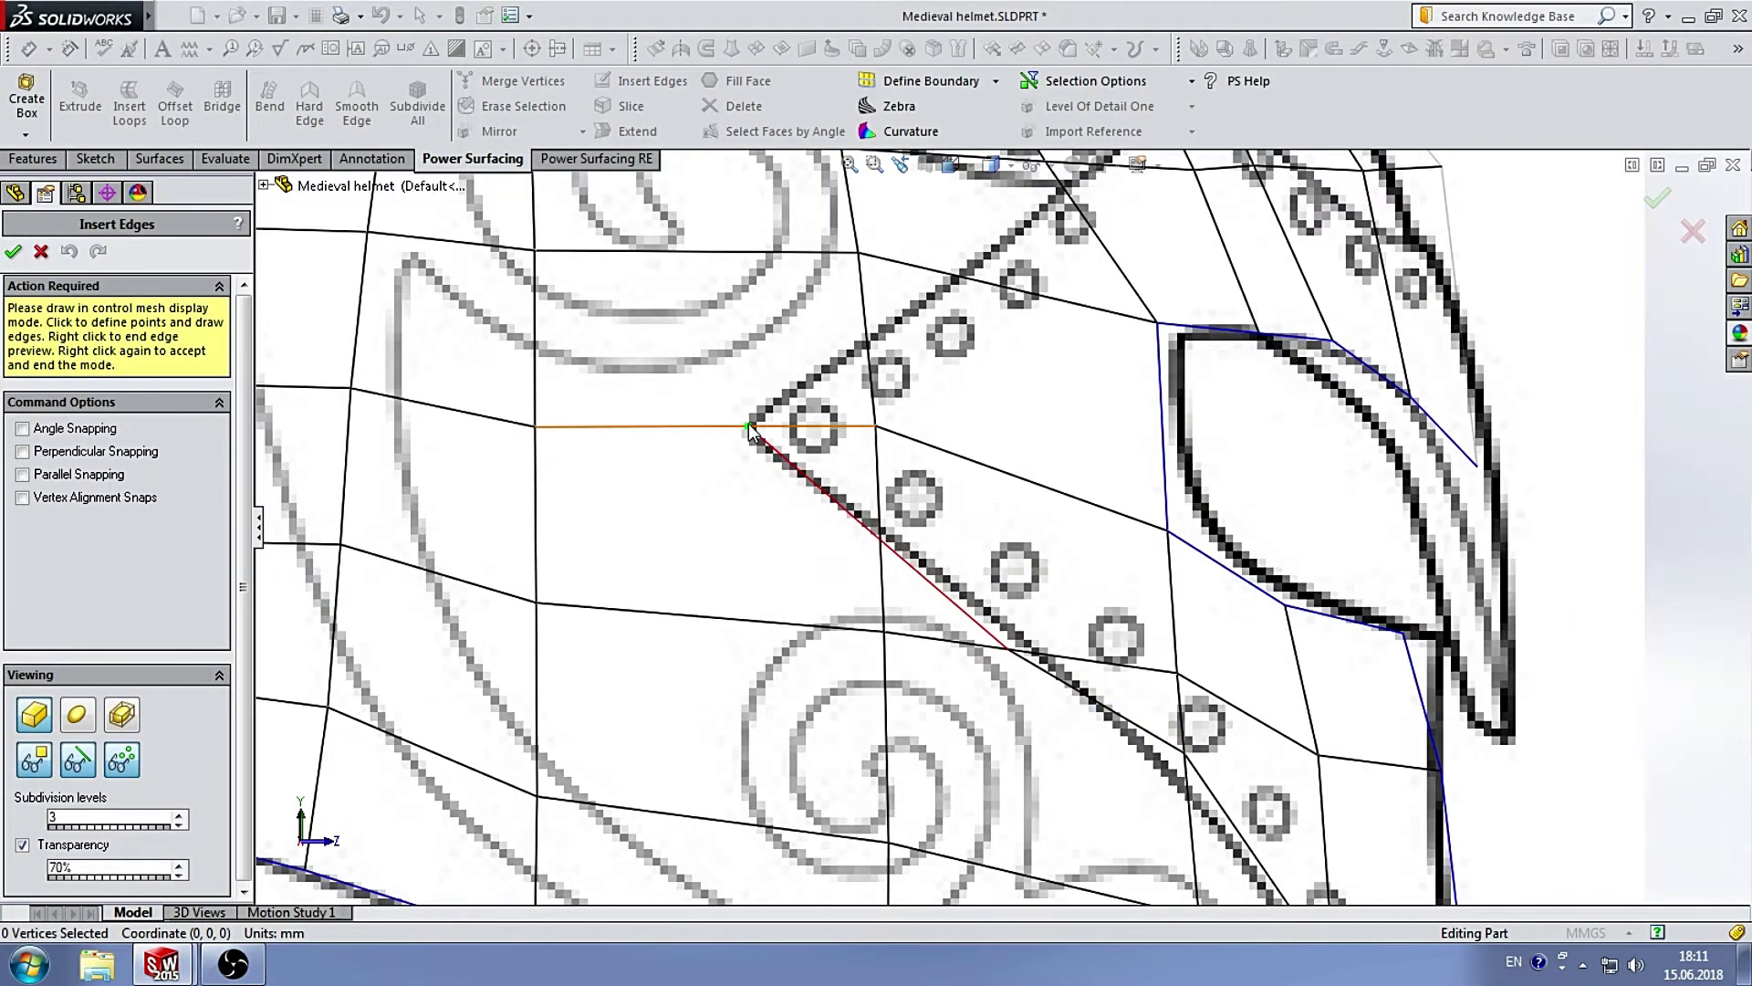
scroll(748, 423, up, 4)
scroll(963, 440, down, 4)
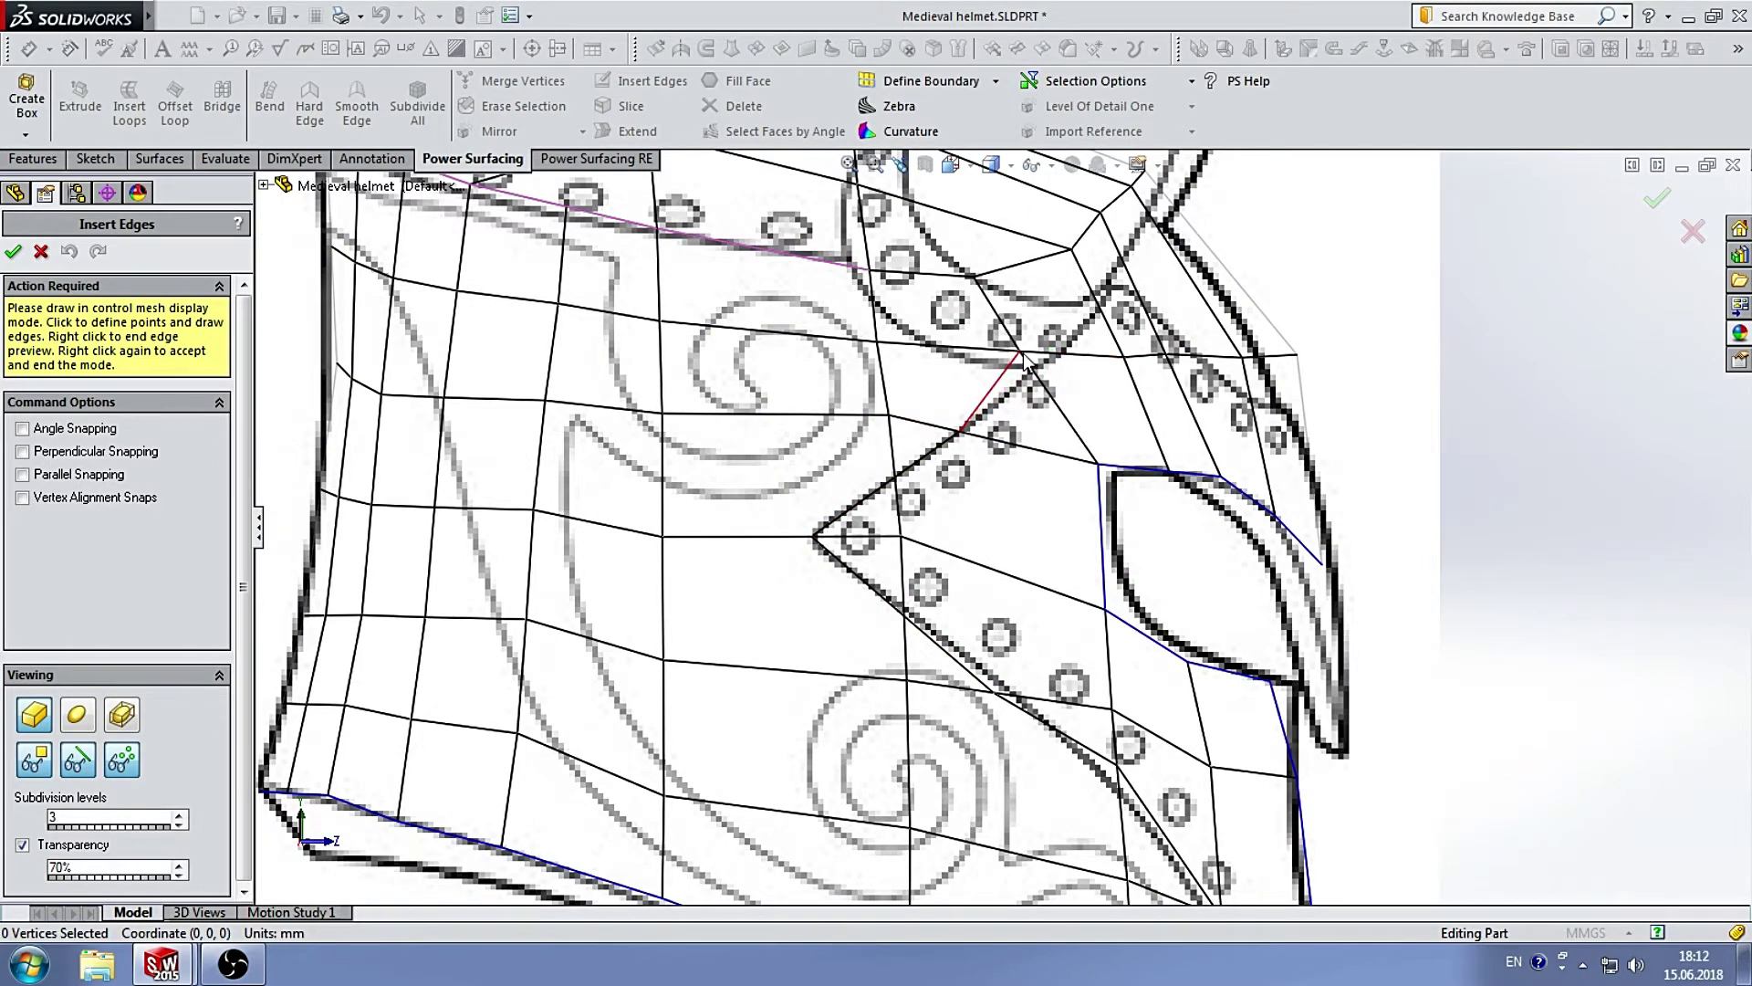
scroll(1022, 353, up, 4)
scroll(1084, 353, down, 5)
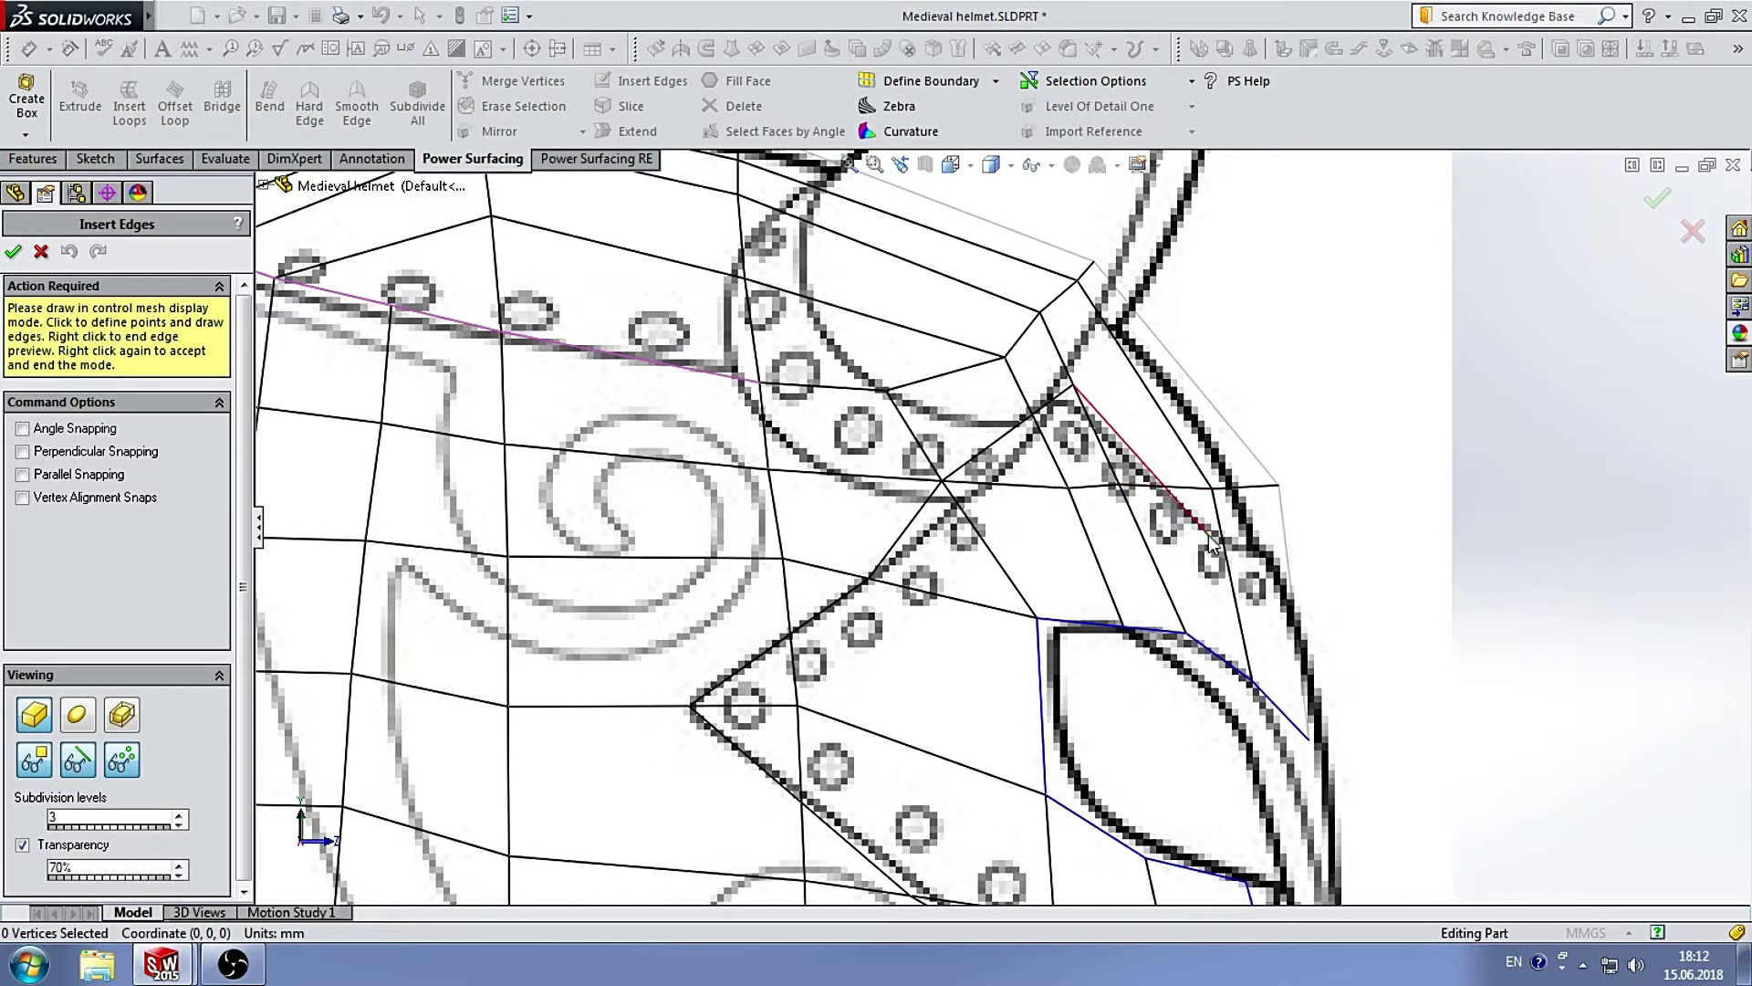
scroll(1297, 568, up, 5)
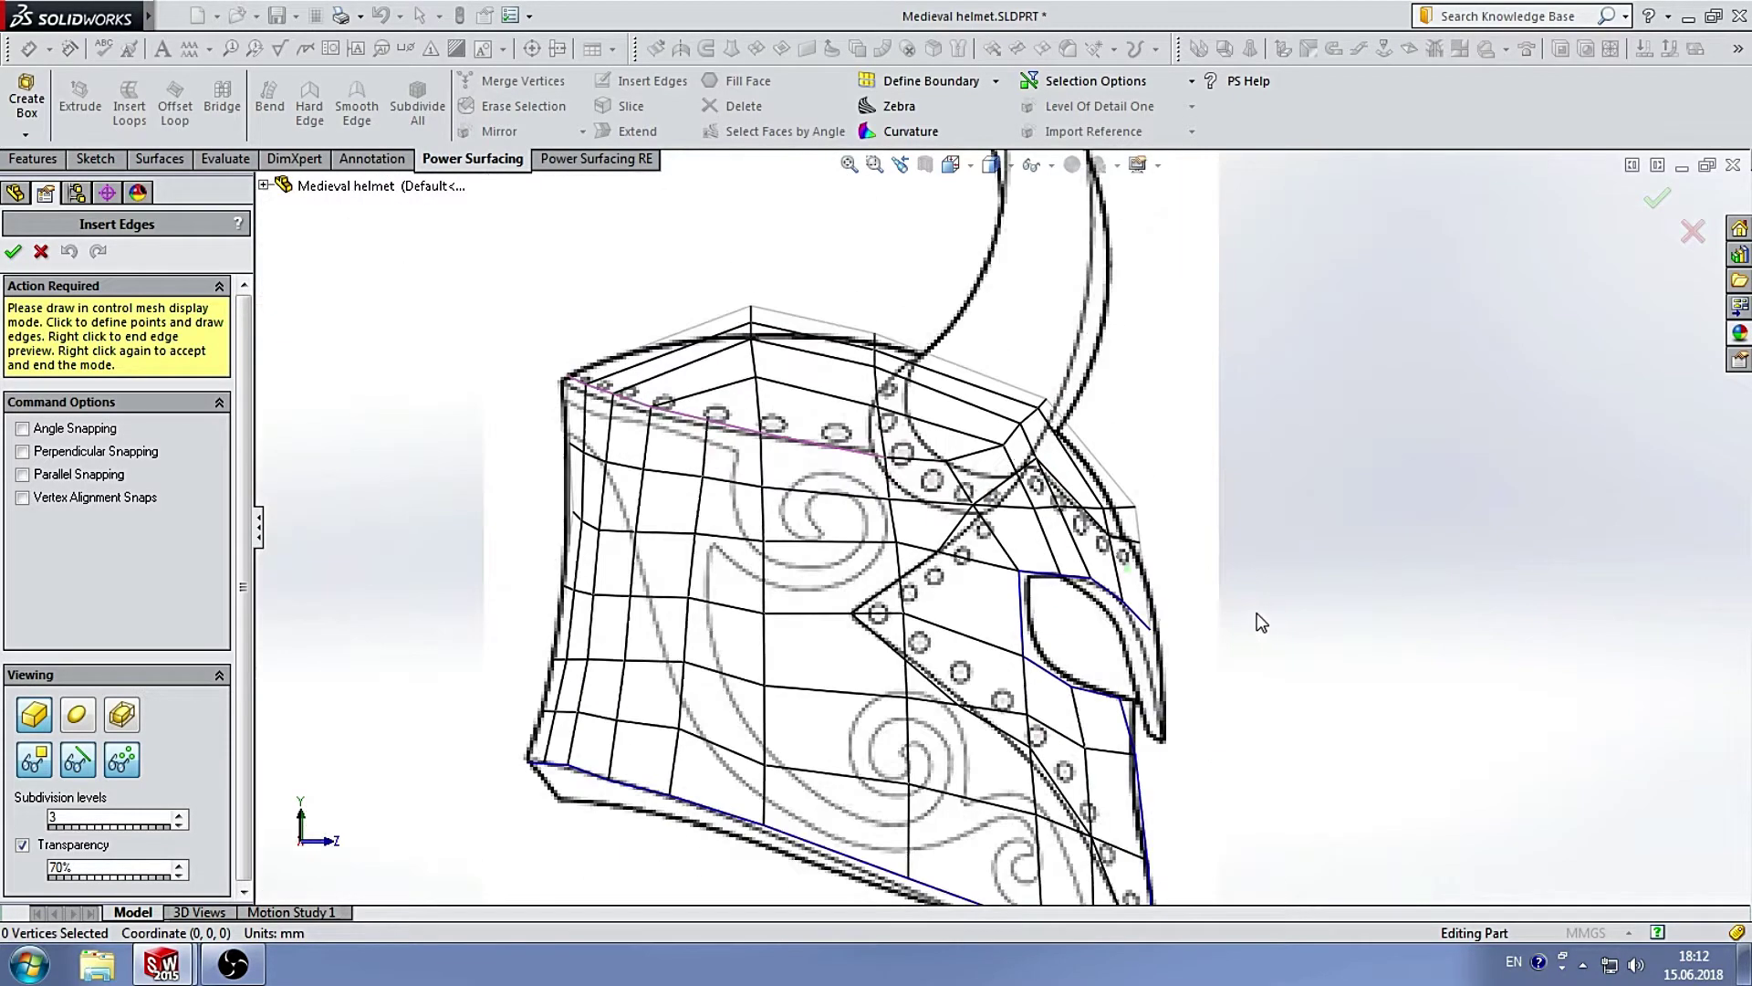
right_click(1259, 614)
right_click(1260, 614)
Finish edge insertion and raise a brow vertex together with its mirrored partner.
key(ctrl+1)
scroll(1068, 475, down, 2)
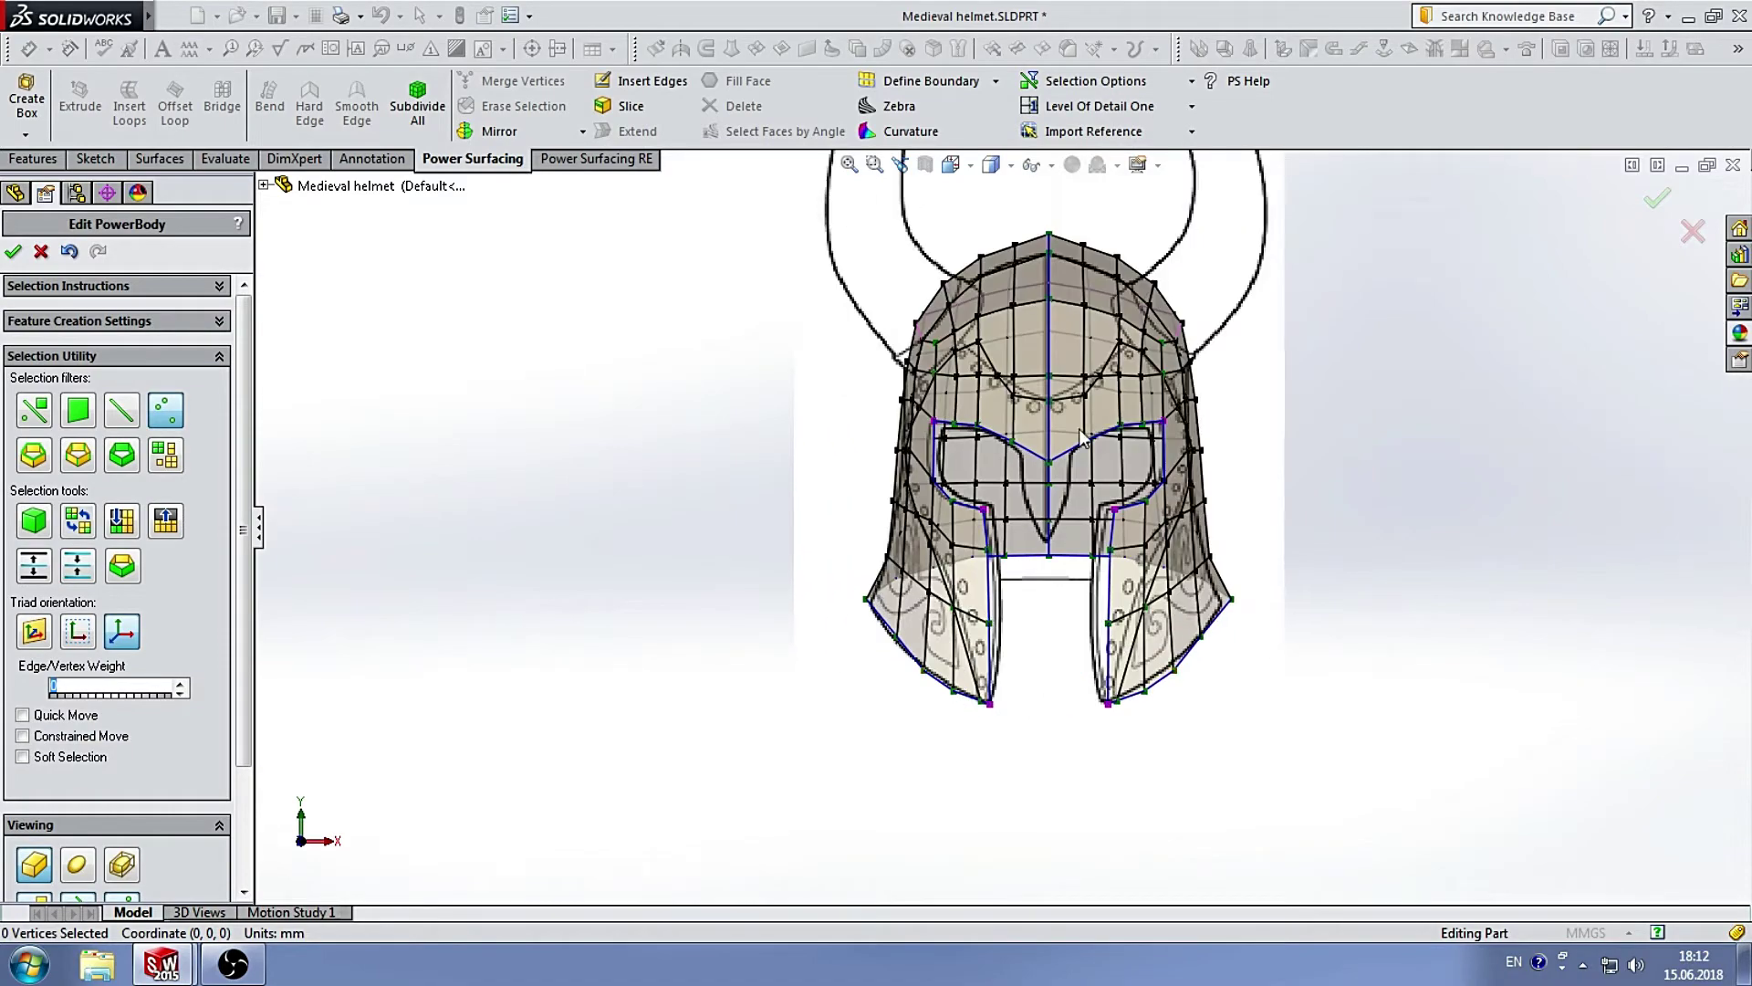
scroll(1021, 352, down, 3)
scroll(1049, 374, down, 2)
scroll(1016, 507, down, 2)
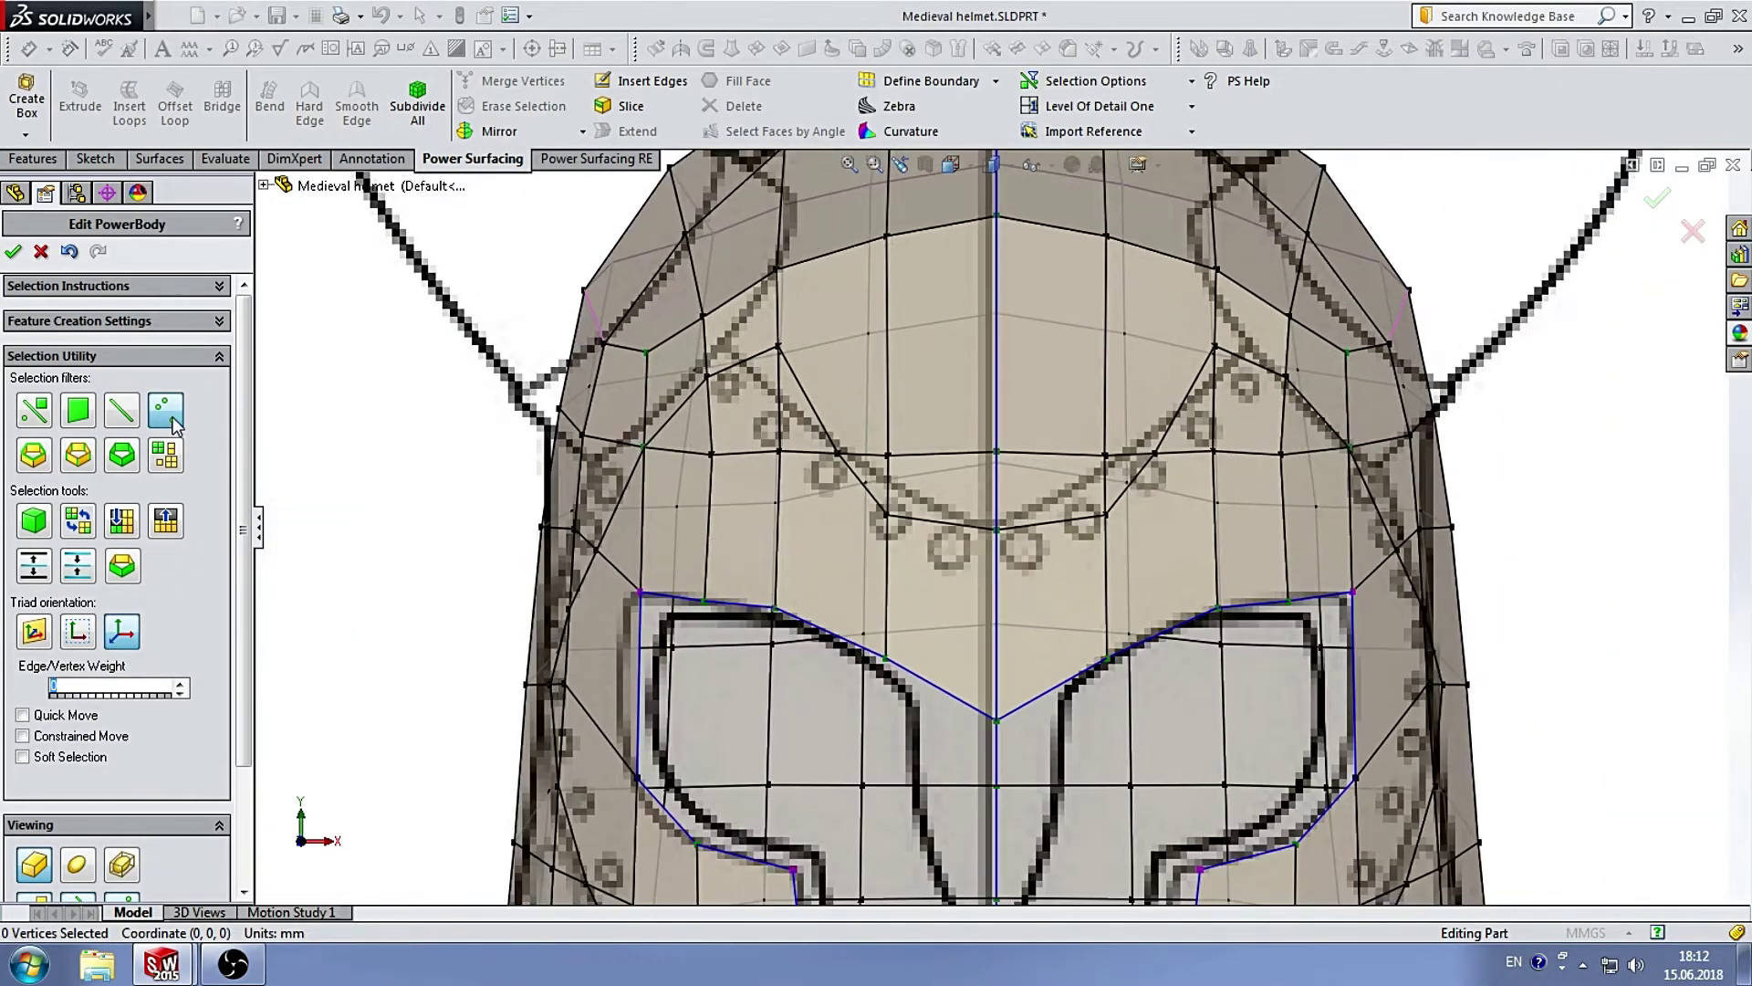
scroll(950, 459, down, 2)
click(891, 534)
drag(956, 498, 957, 457)
key(Escape)
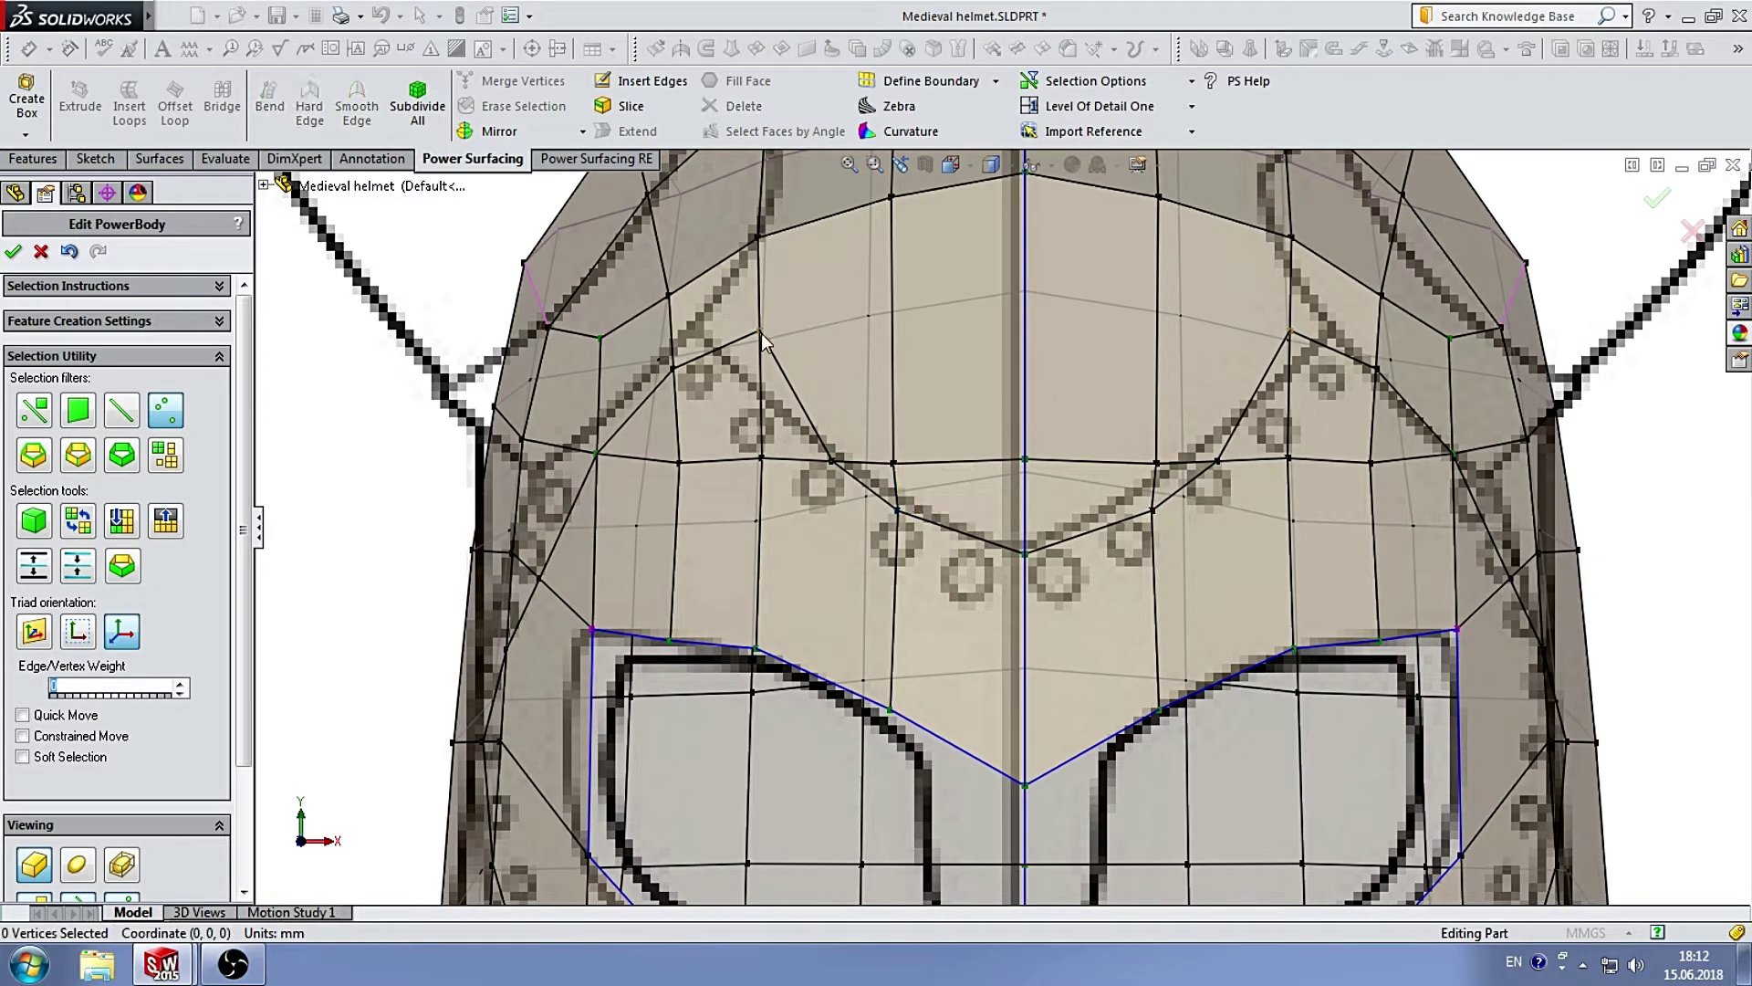
Raise another brow vertex slightly and move it outward to follow the sketched outline.
click(761, 332)
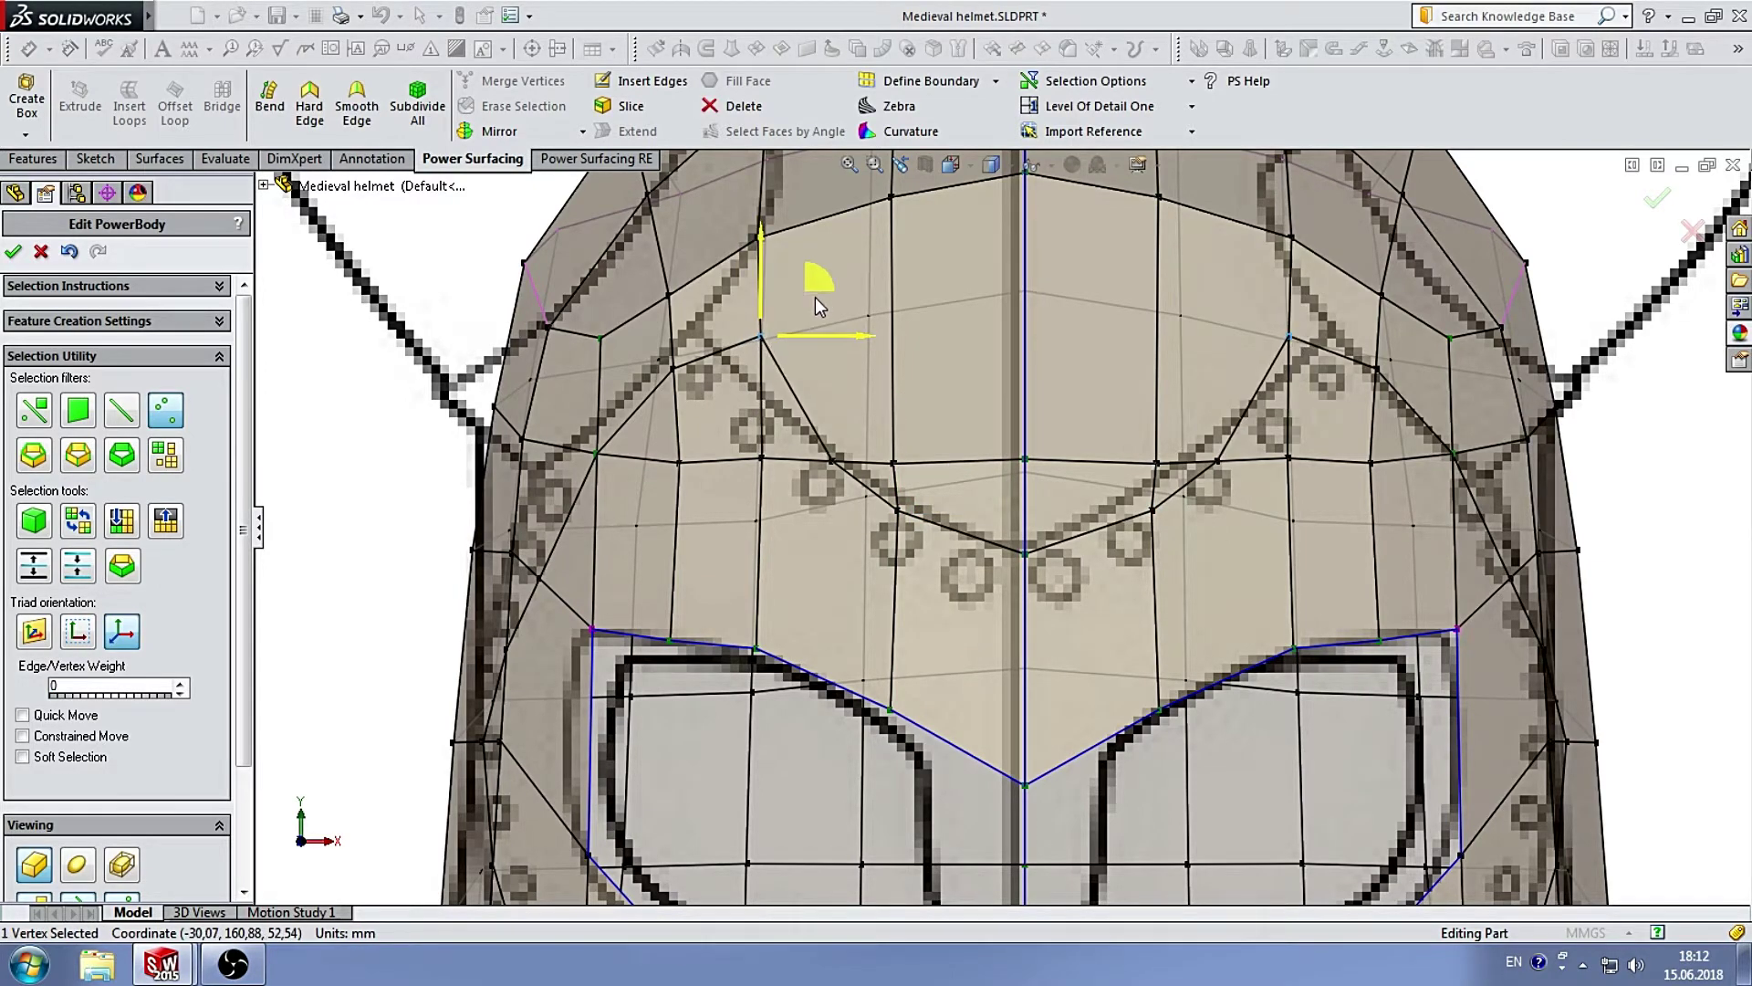
scroll(814, 297, up, 4)
scroll(990, 588, down, 2)
scroll(1046, 557, down, 2)
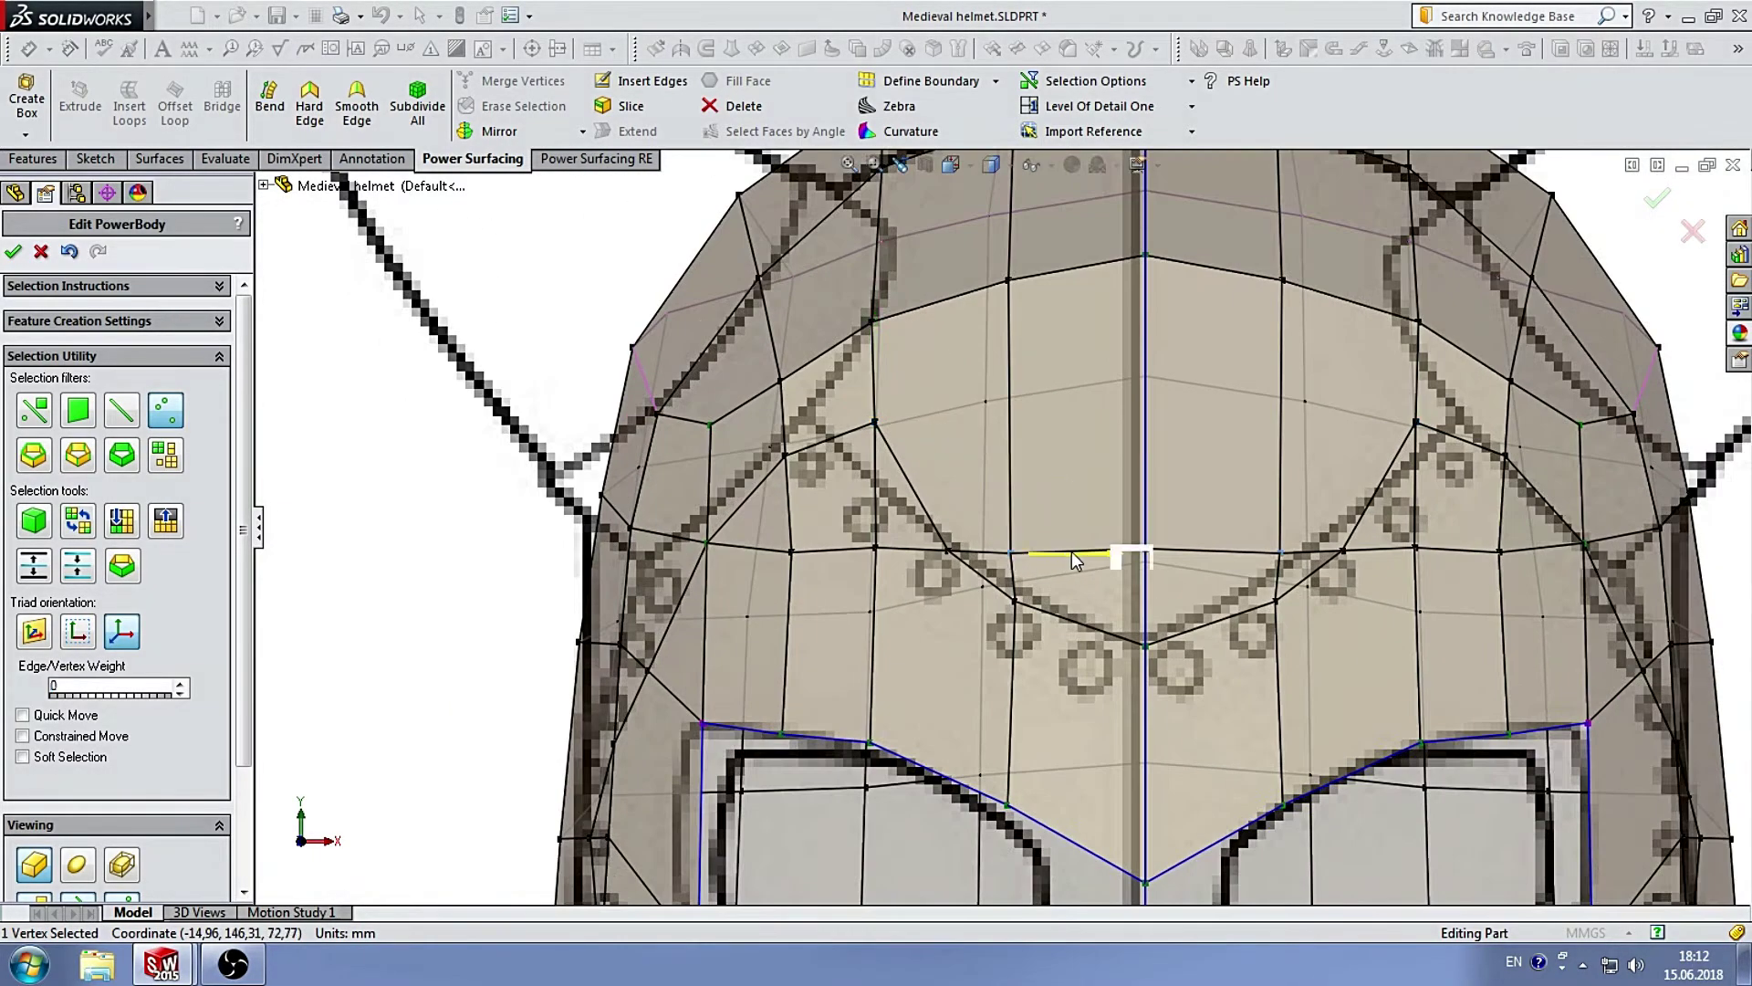
click(1037, 573)
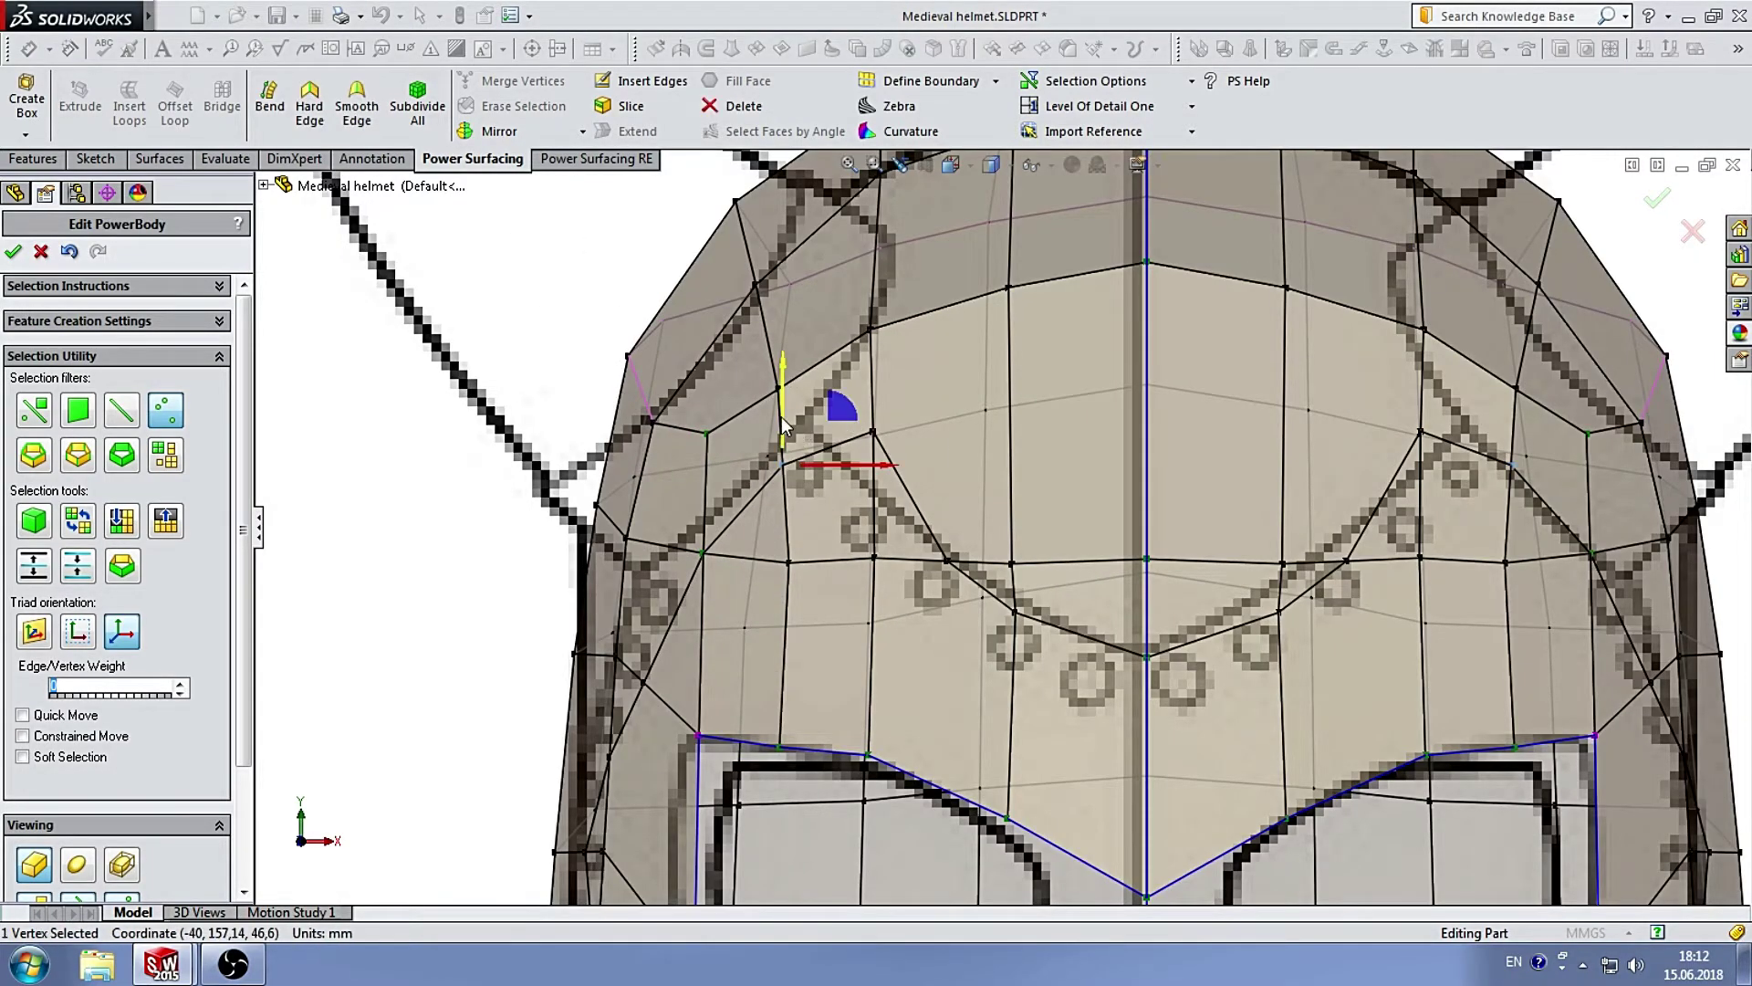
drag(782, 416, 781, 398)
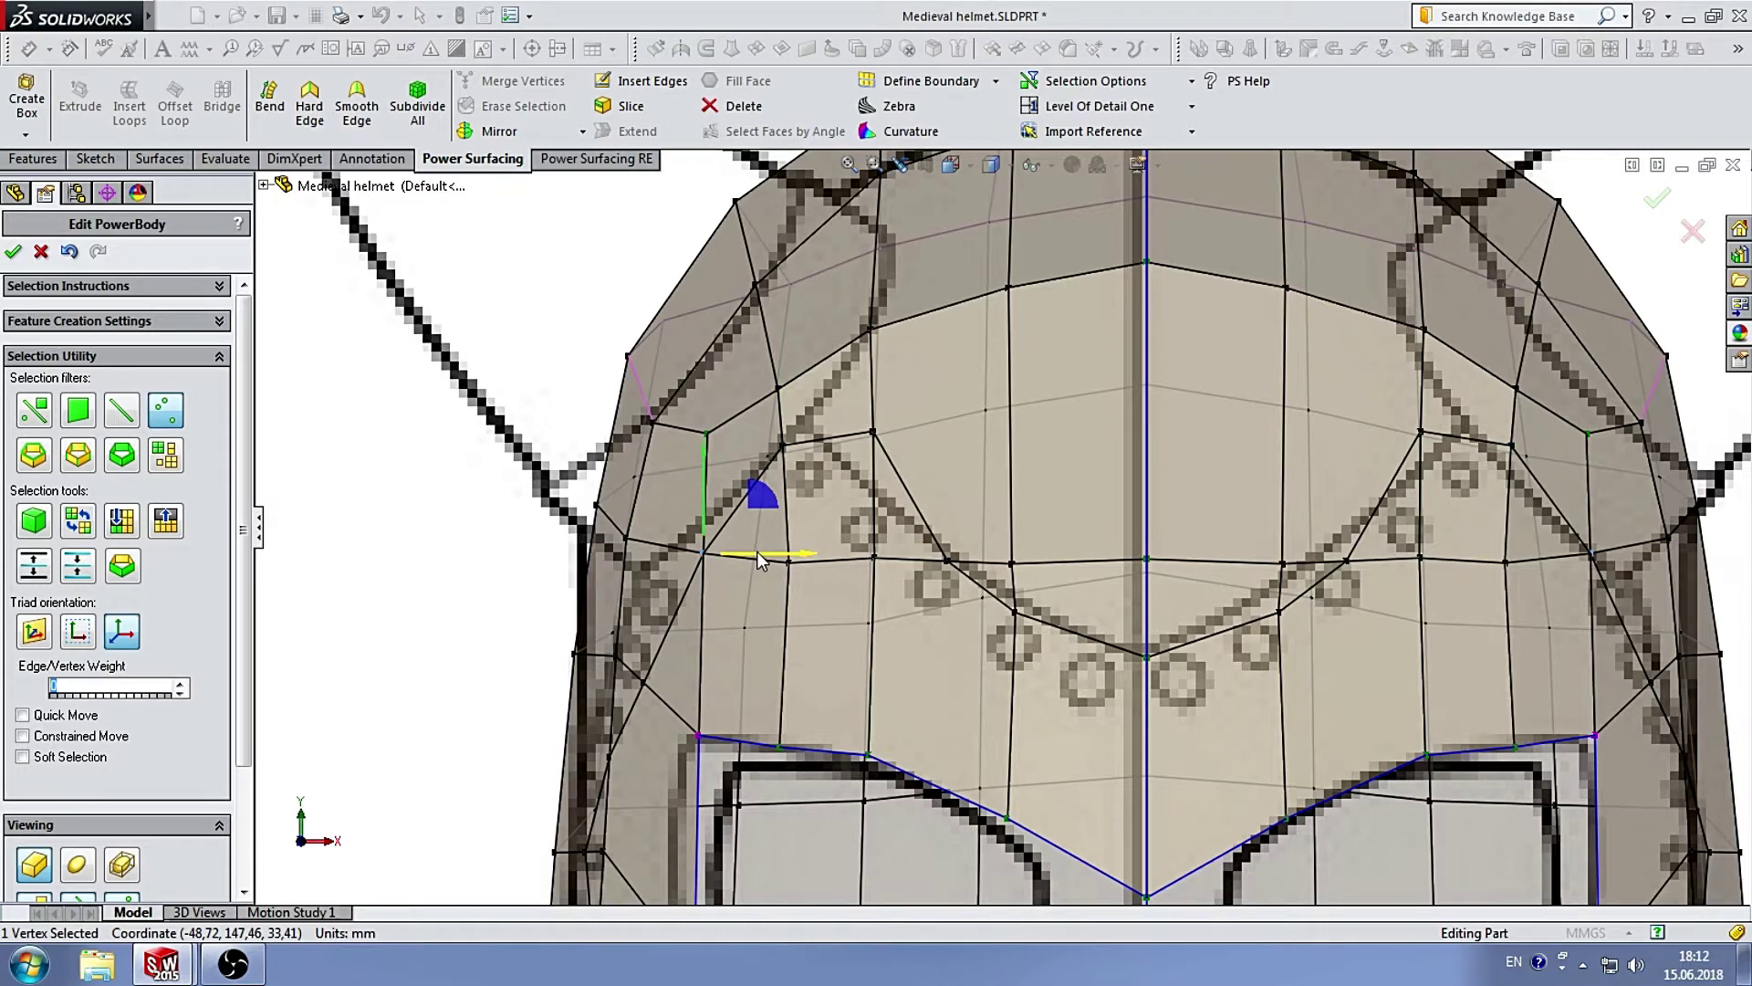
drag(758, 552, 732, 676)
Shift two side vertices outward together to fit the reference sketch.
scroll(819, 561, down, 2)
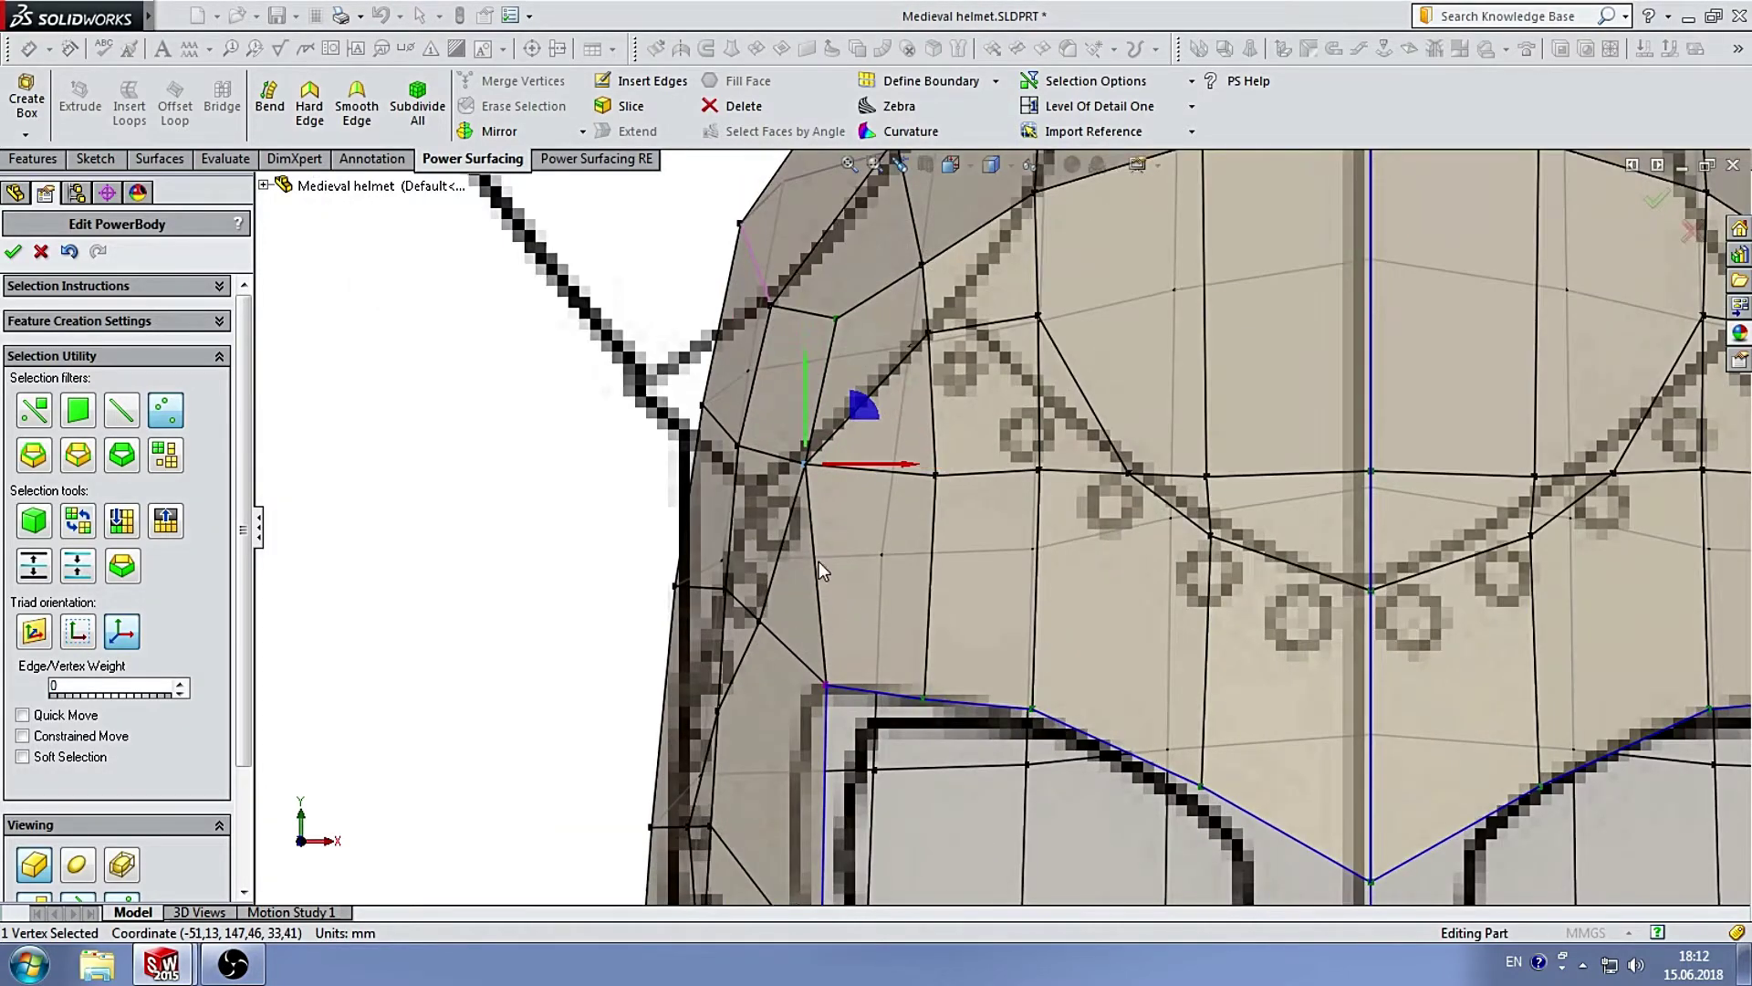
click(726, 589)
ctrl+click(758, 620)
drag(790, 604, 759, 605)
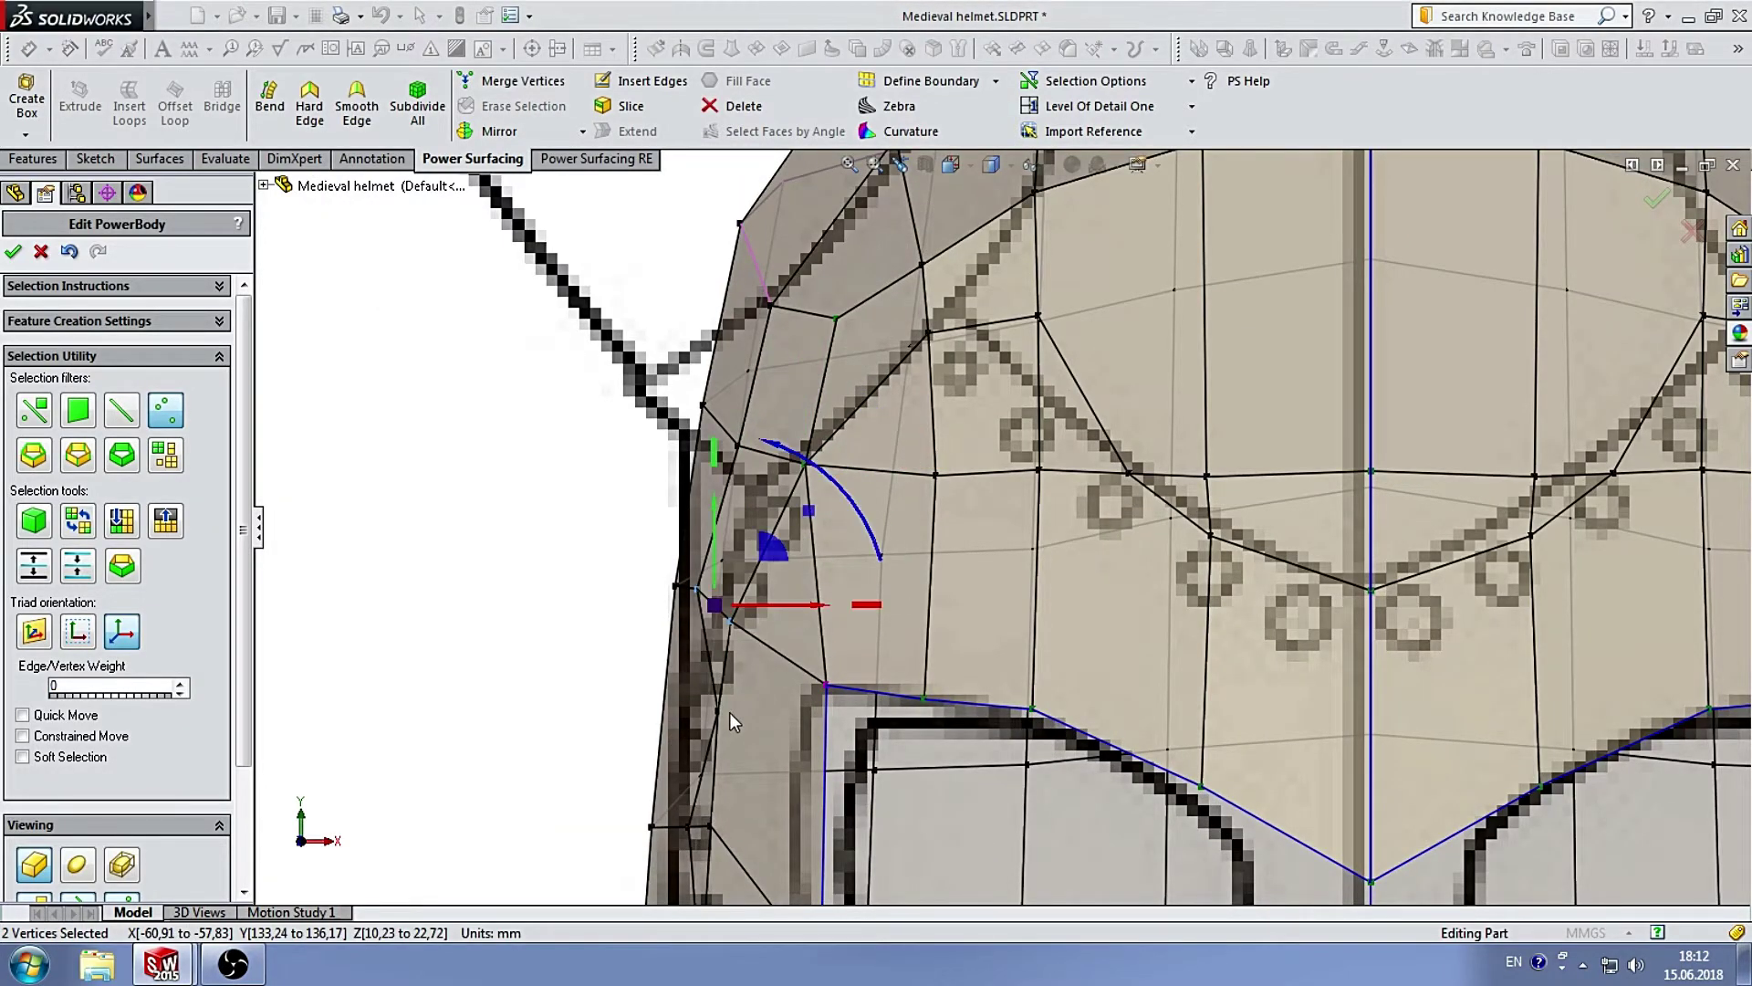
scroll(736, 711, up, 5)
scroll(743, 652, down, 5)
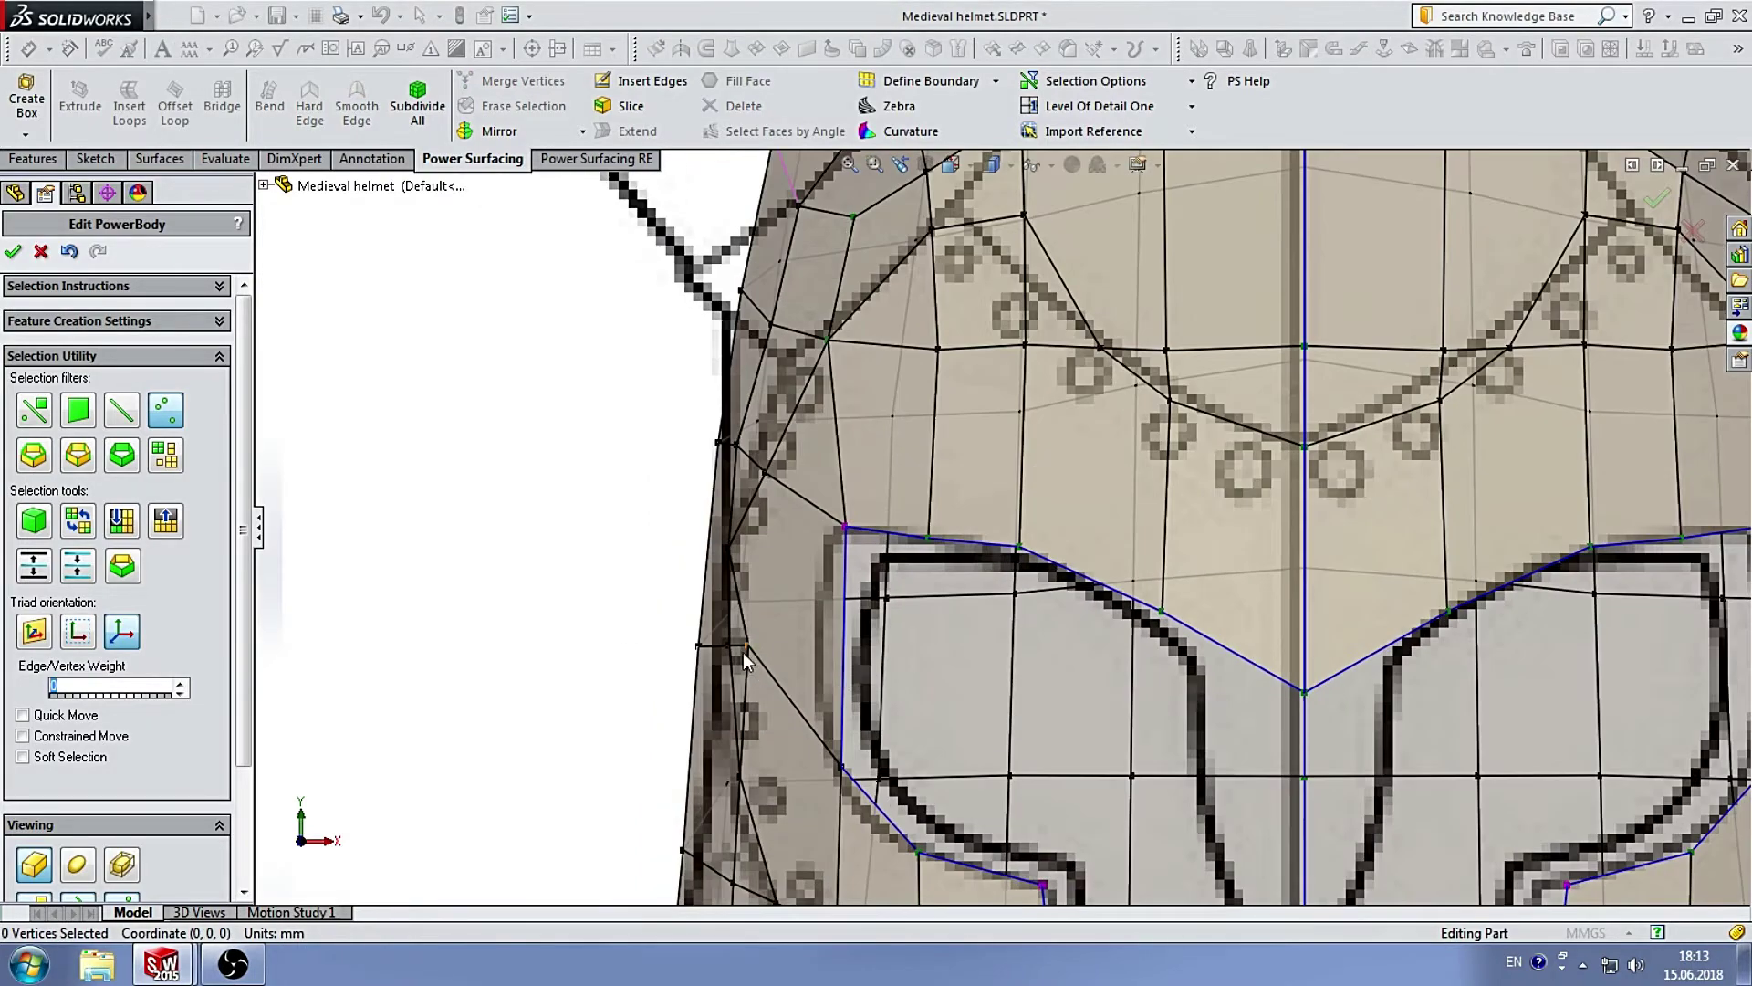
scroll(743, 652, down, 3)
Select the vertices near the eye opening and zoom to check their fit.
click(739, 606)
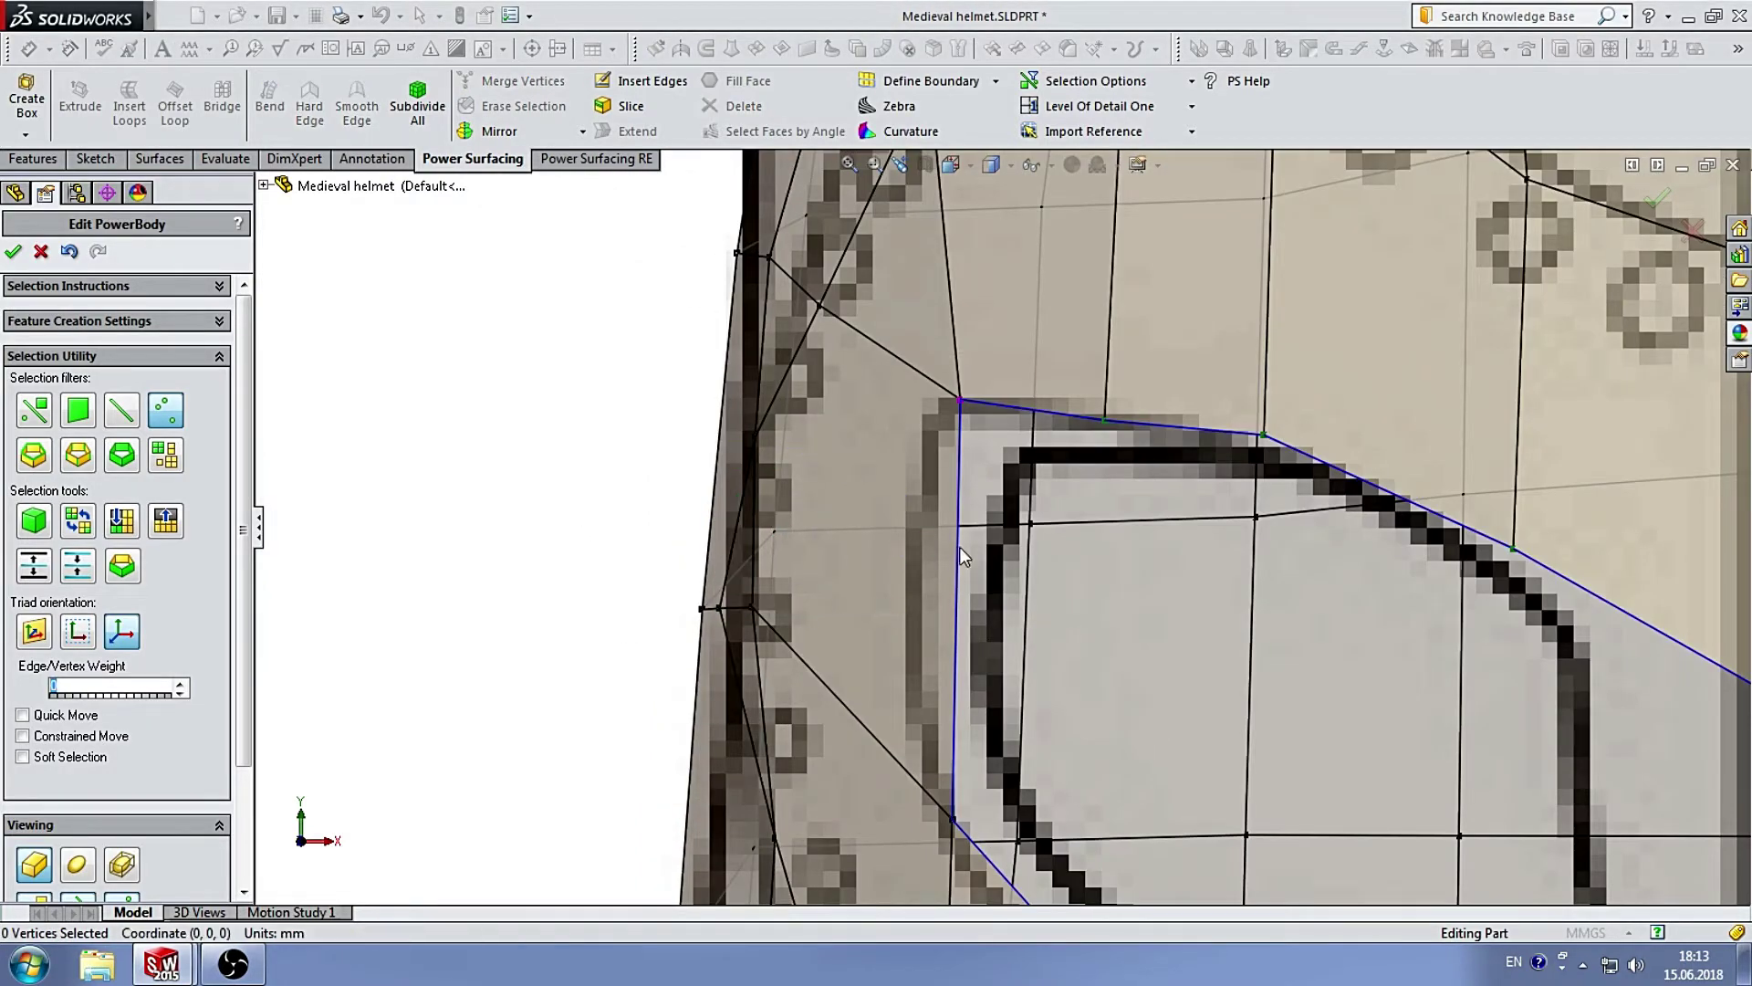
scroll(960, 545, up, 3)
scroll(977, 682, down, 4)
scroll(1012, 433, up, 1)
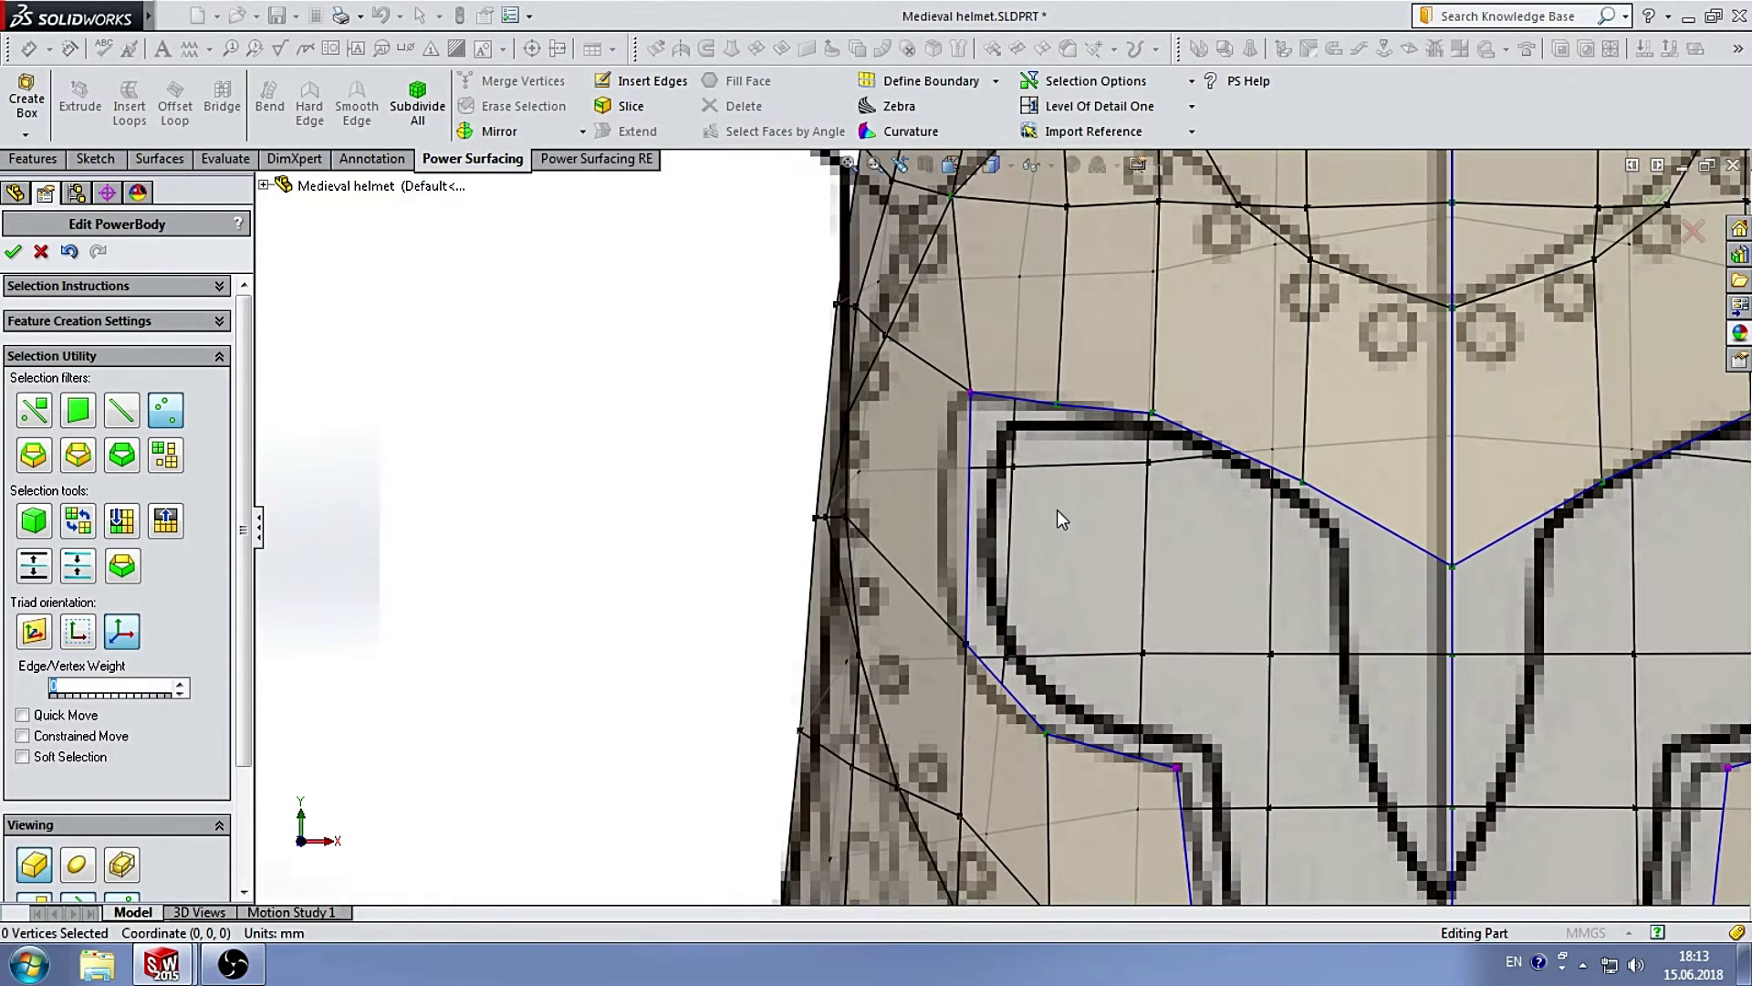
scroll(1057, 511, up, 3)
scroll(1051, 566, down, 1)
scroll(1048, 624, down, 2)
Show the control cage and drag a cheek vertex to reshape both cheek guards.
scroll(1041, 683, down, 2)
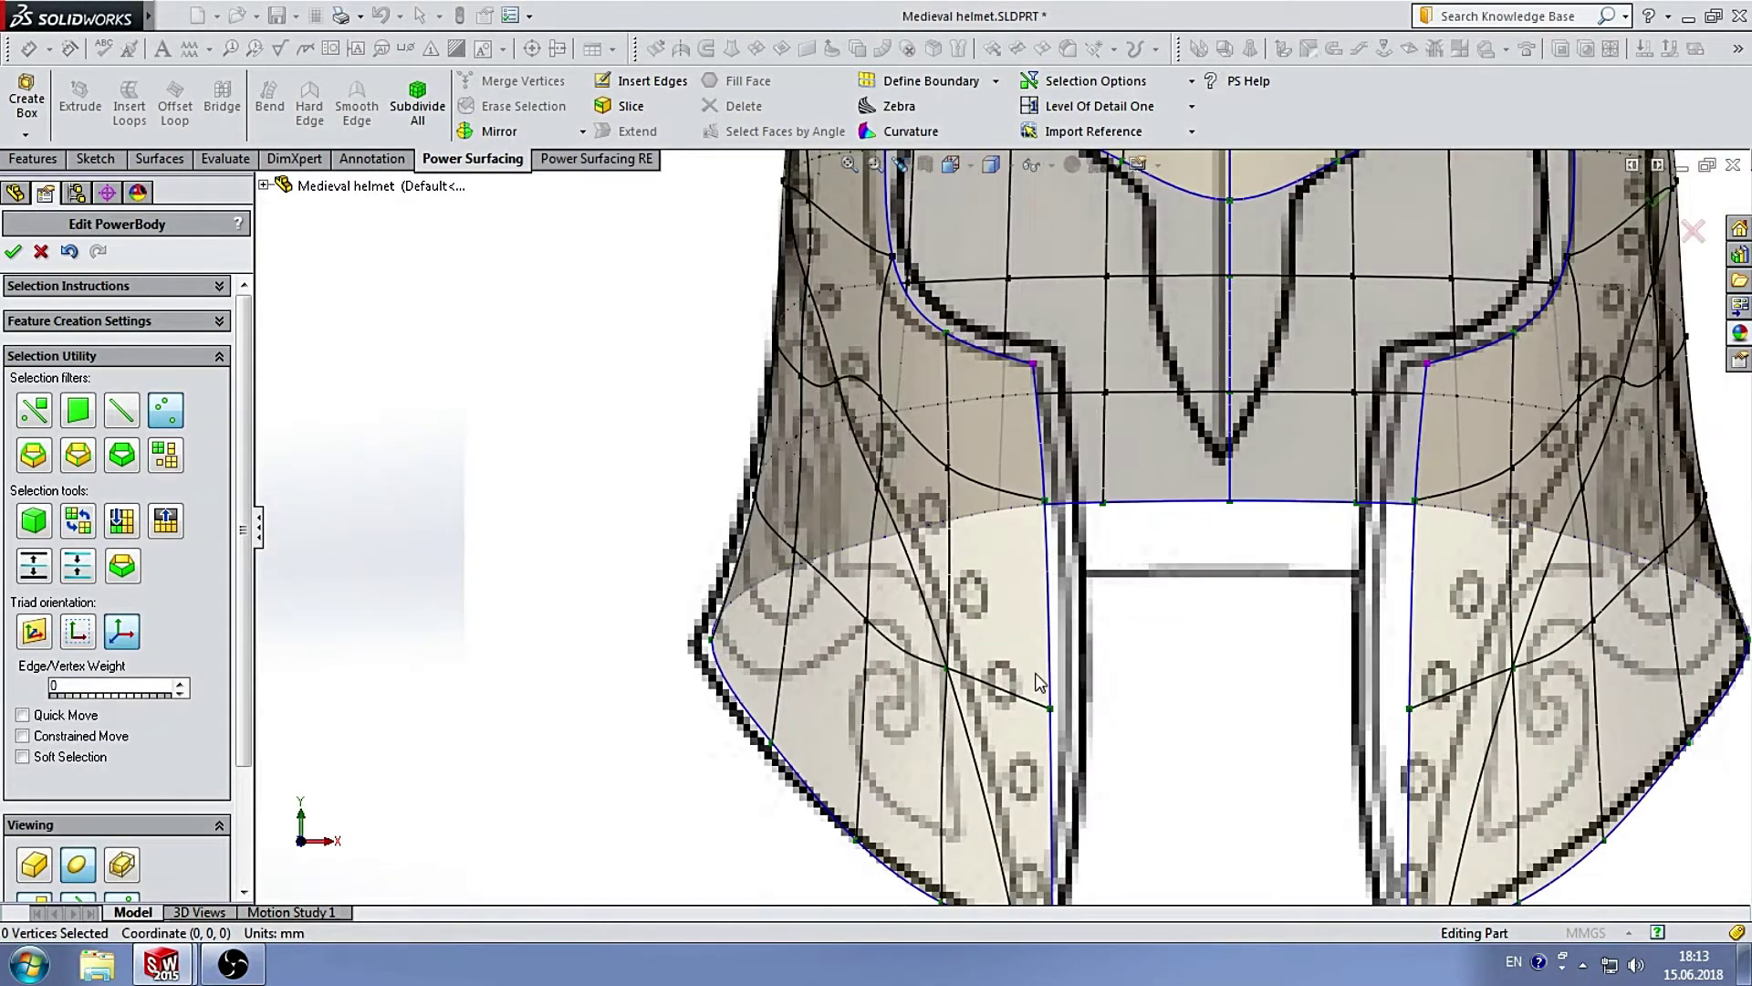
click(41, 863)
drag(952, 664, 1020, 659)
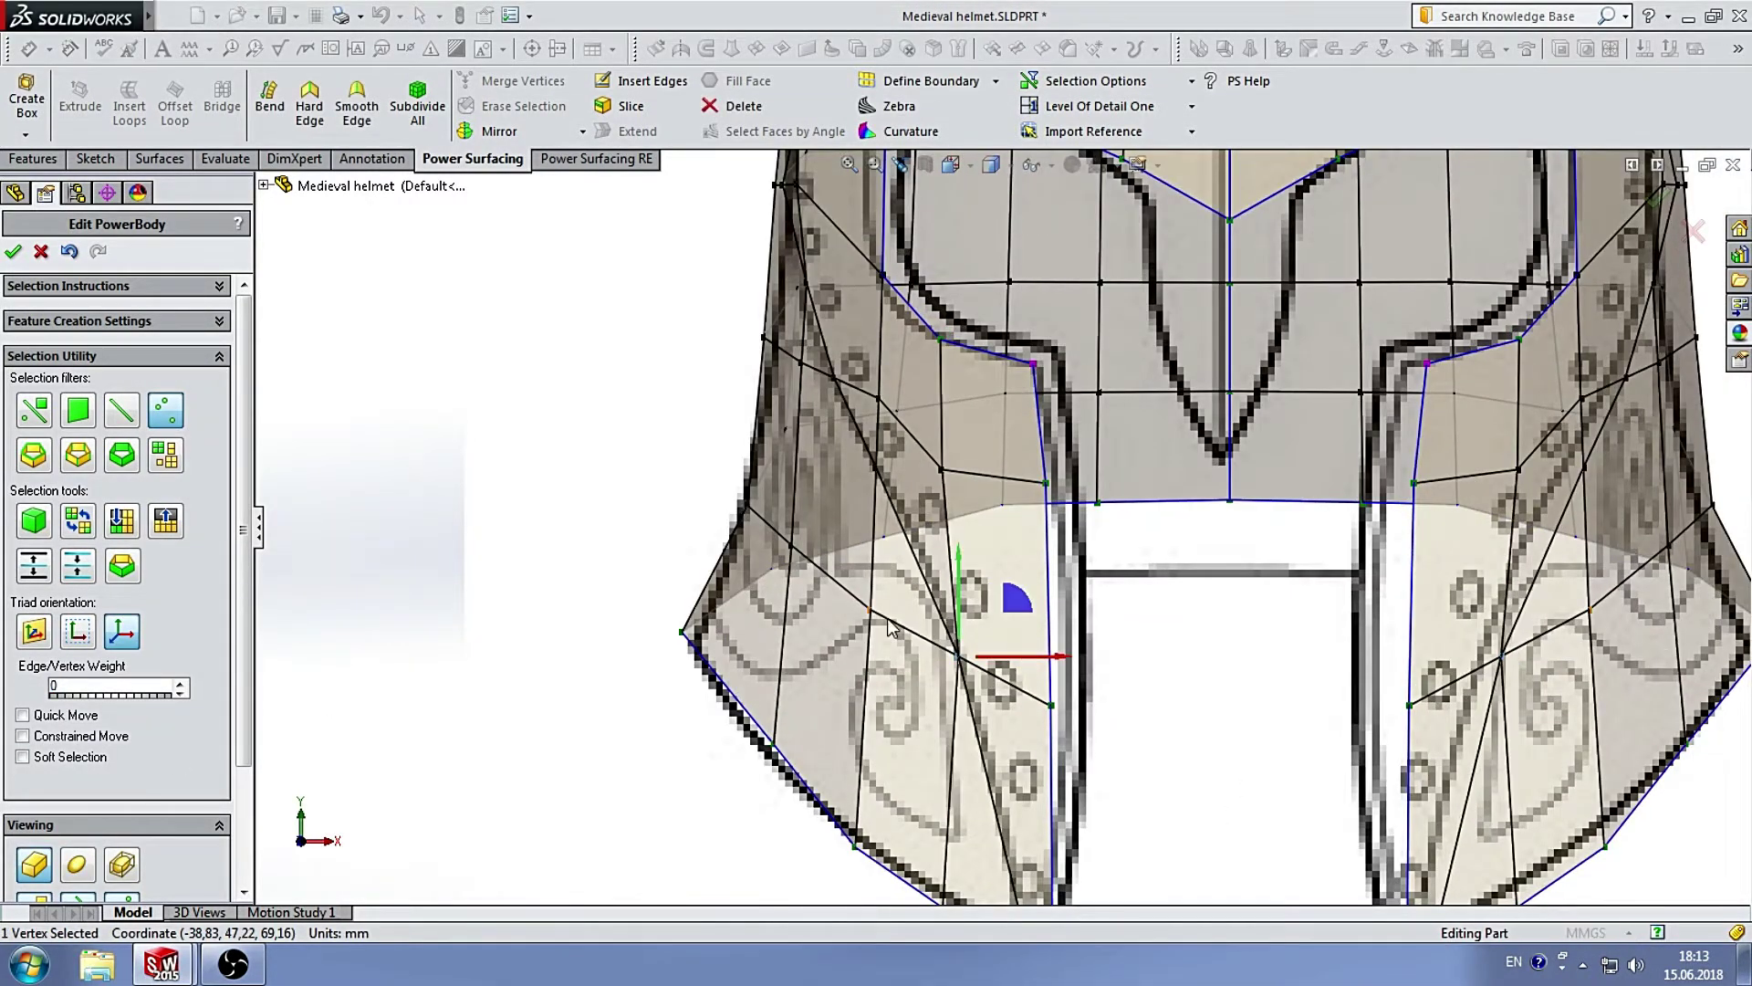
scroll(1049, 519, up, 3)
scroll(1072, 636, down, 2)
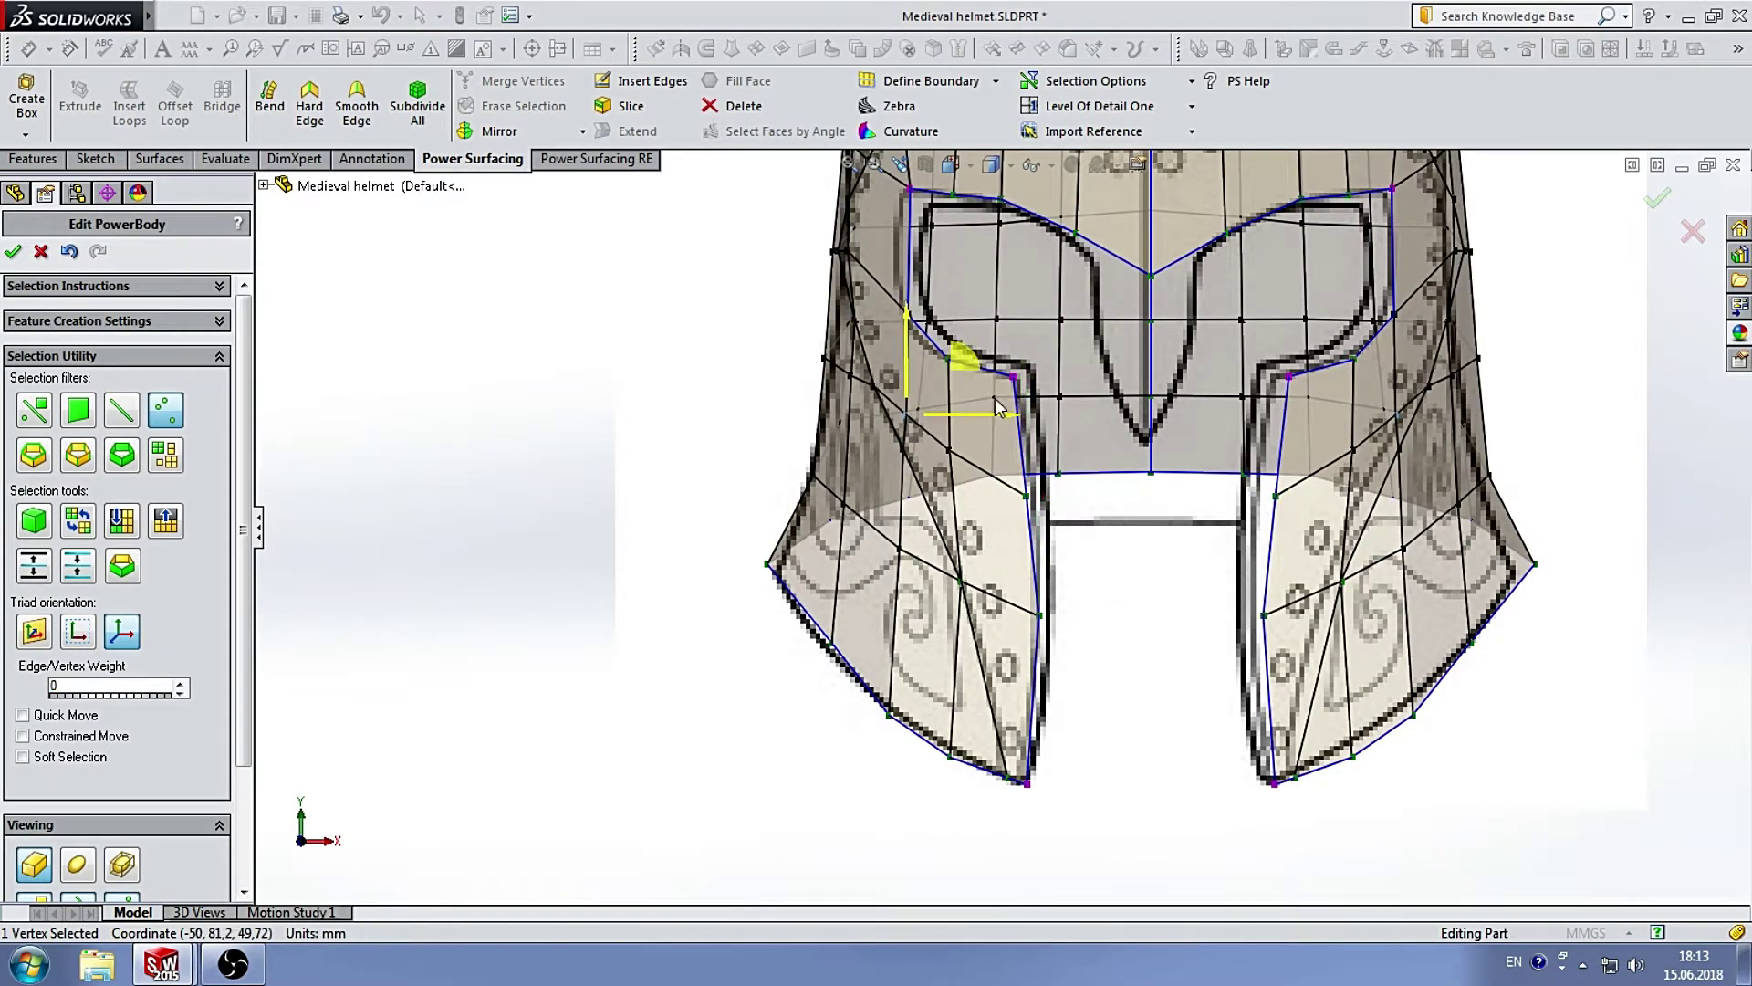
key(Escape)
scroll(1000, 420, up, 1)
scroll(934, 460, down, 1)
scroll(1016, 439, up, 2)
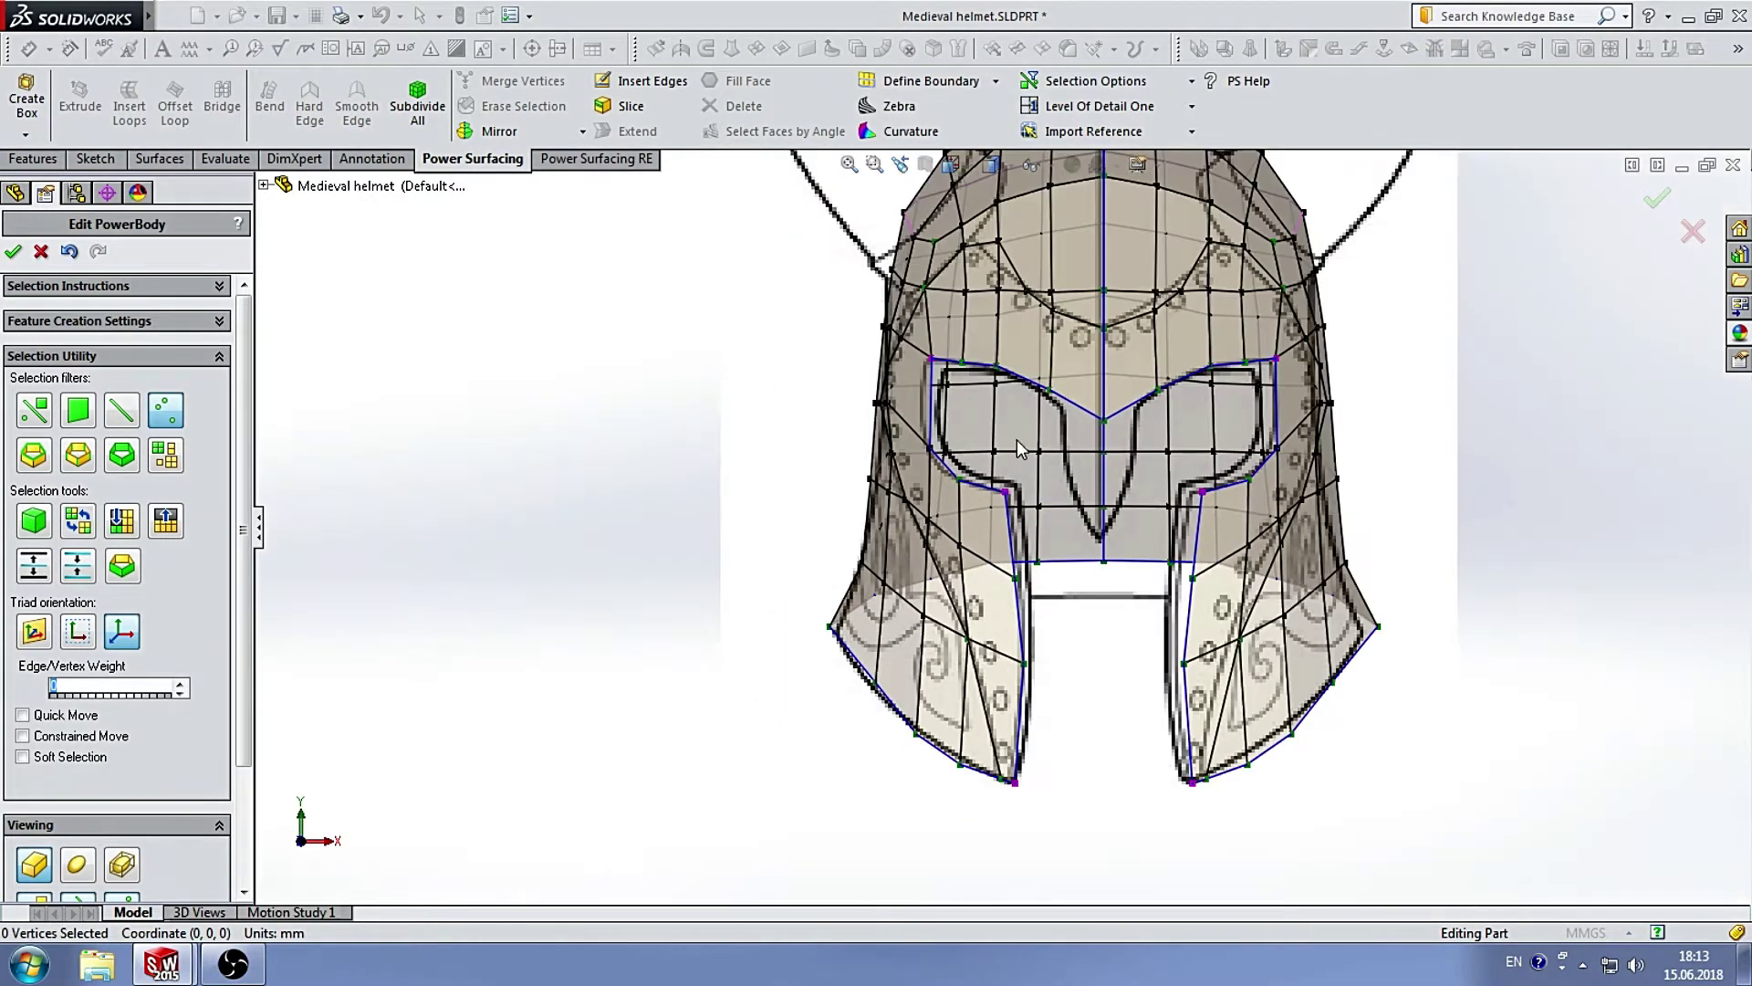
scroll(1050, 384, down, 3)
scroll(912, 493, up, 1)
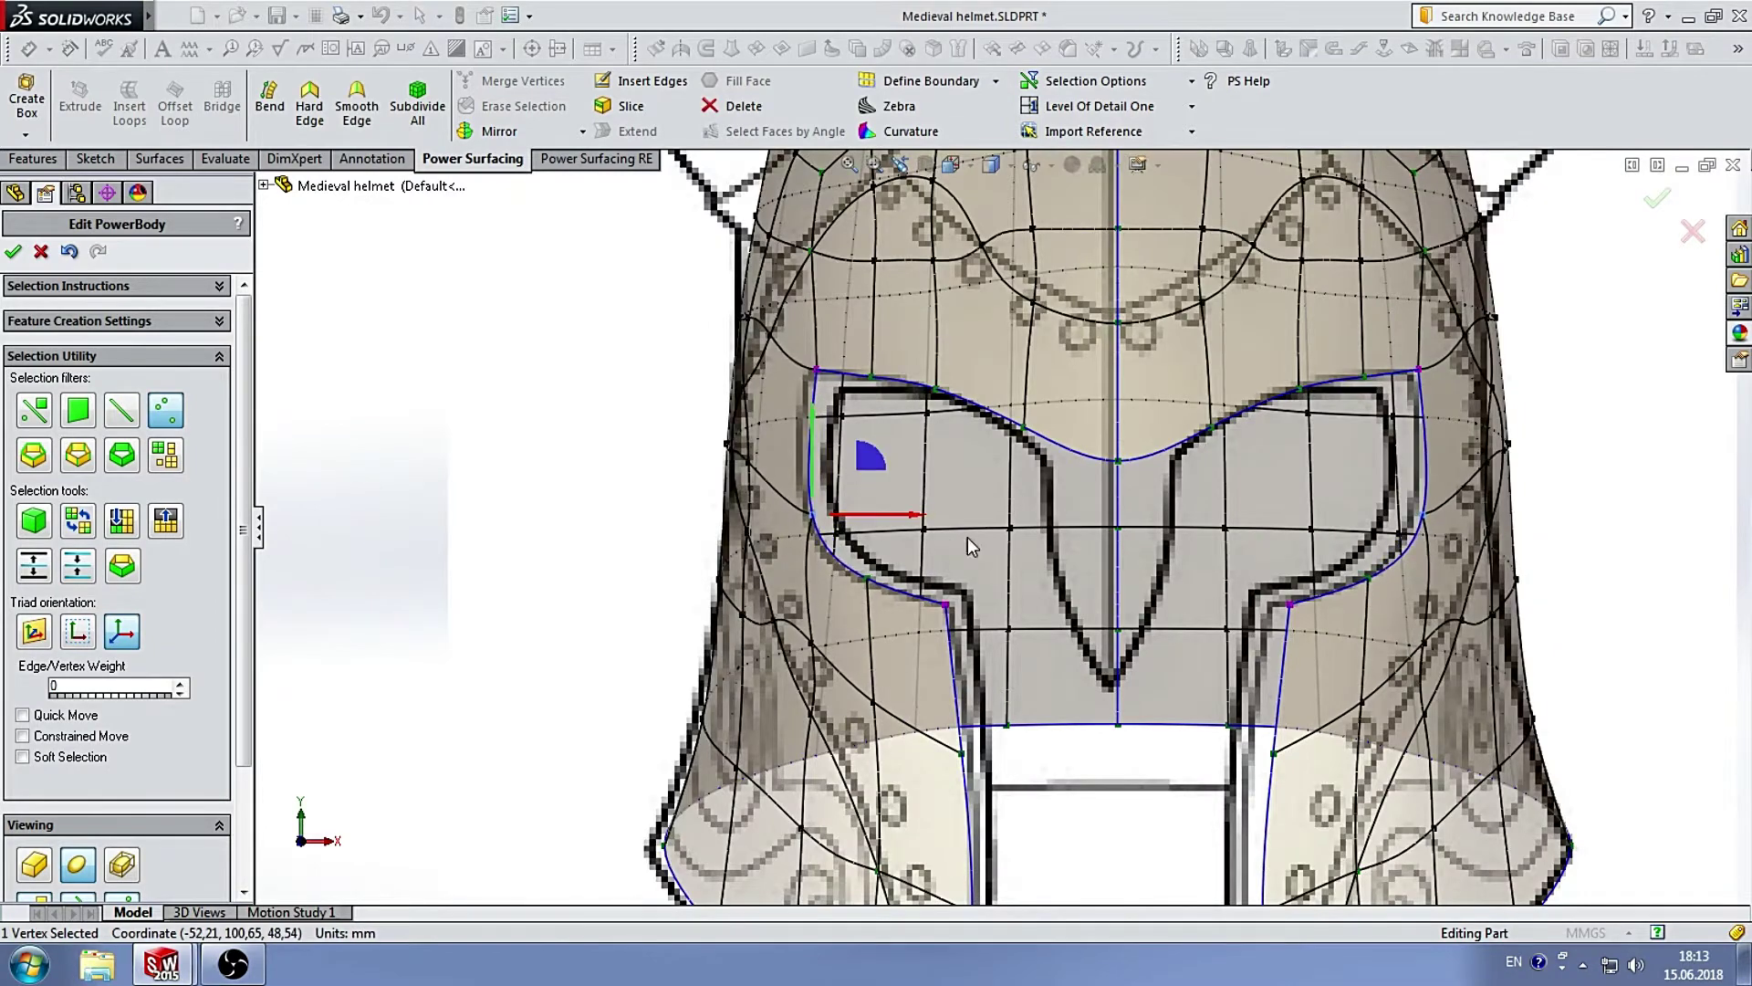
key(Escape)
Raise a crown vertex about 5.3 mm to match the reference sketch.
scroll(967, 537, up, 3)
scroll(1000, 528, down, 2)
scroll(1008, 511, up, 2)
scroll(989, 337, down, 1)
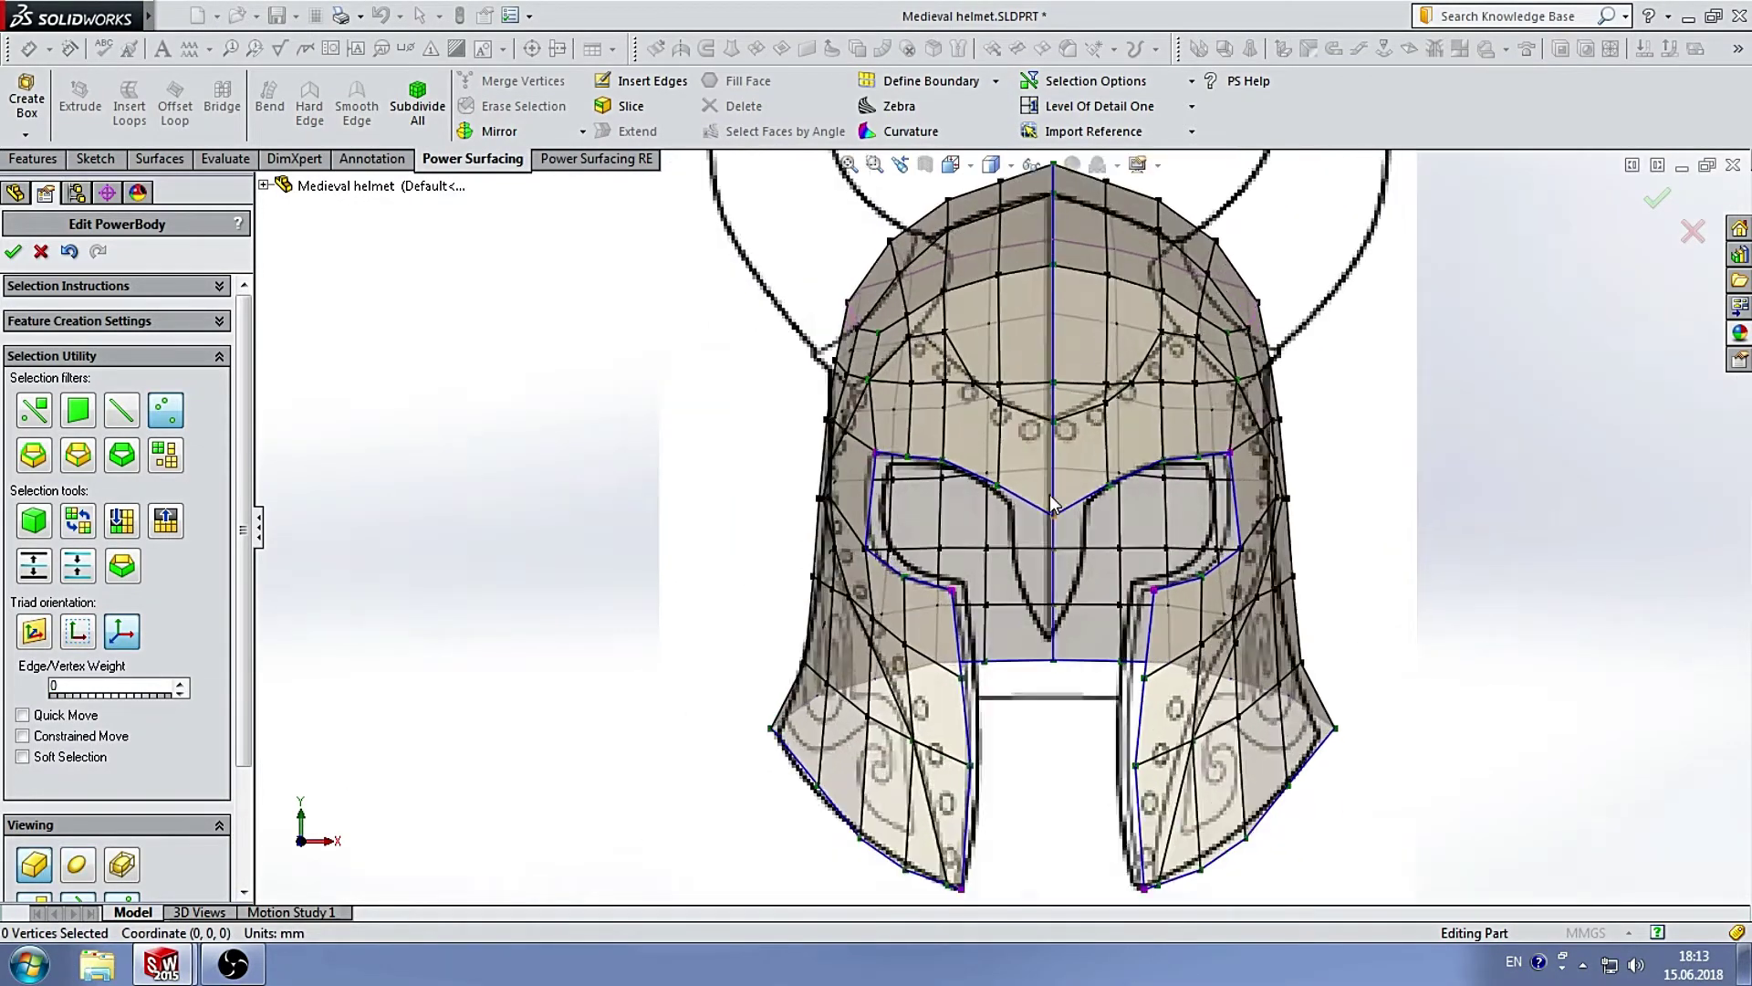
scroll(967, 411, down, 3)
scroll(951, 473, down, 2)
scroll(987, 506, down, 1)
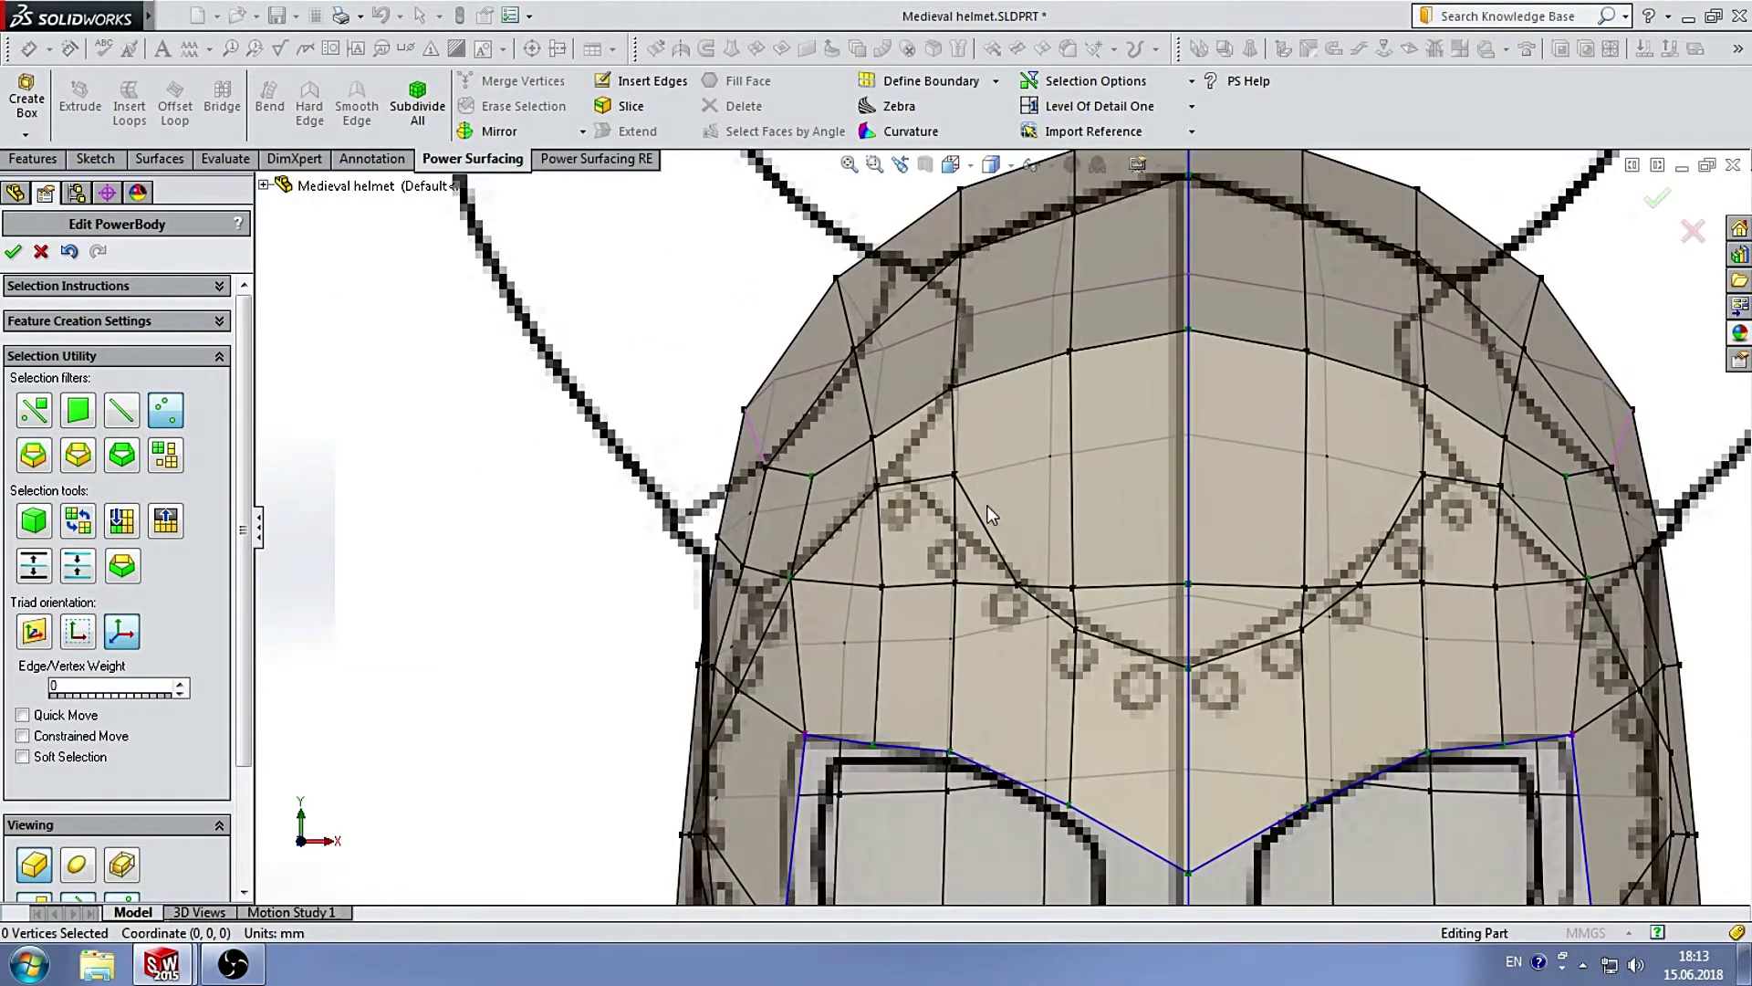
drag(951, 442, 951, 356)
Pick another crown vertex and its matching vertices on both sides of the forehead band.
click(876, 486)
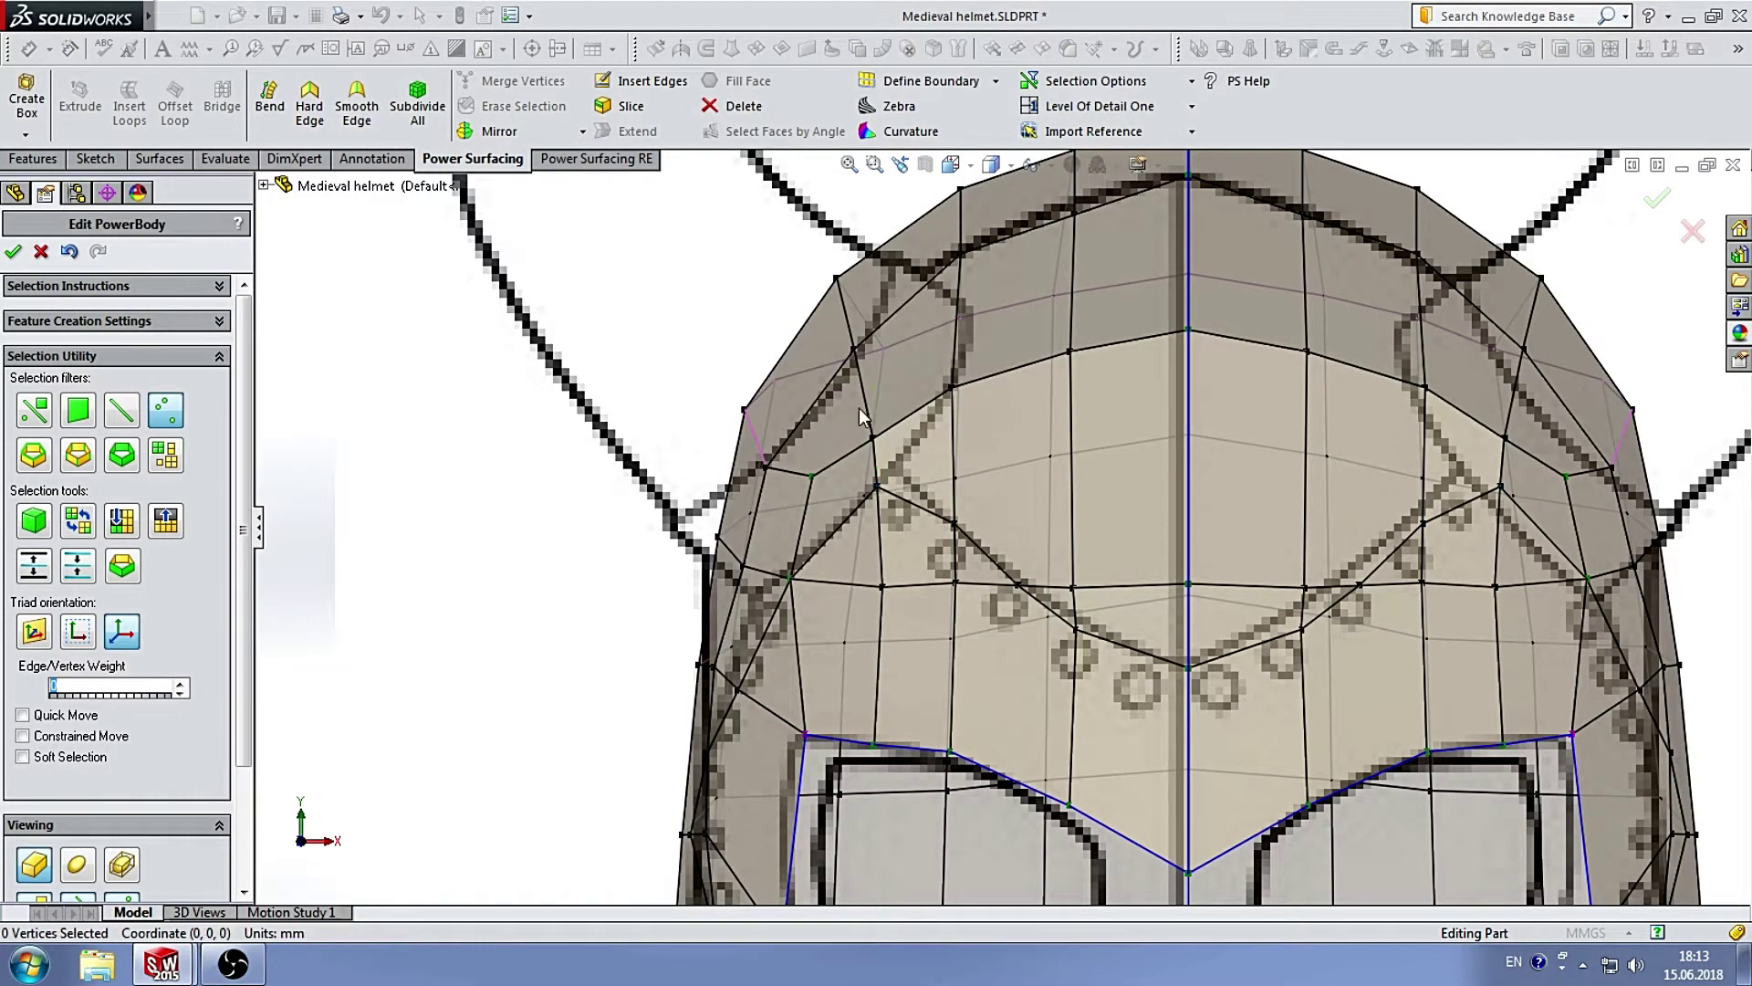
drag(862, 417, 895, 439)
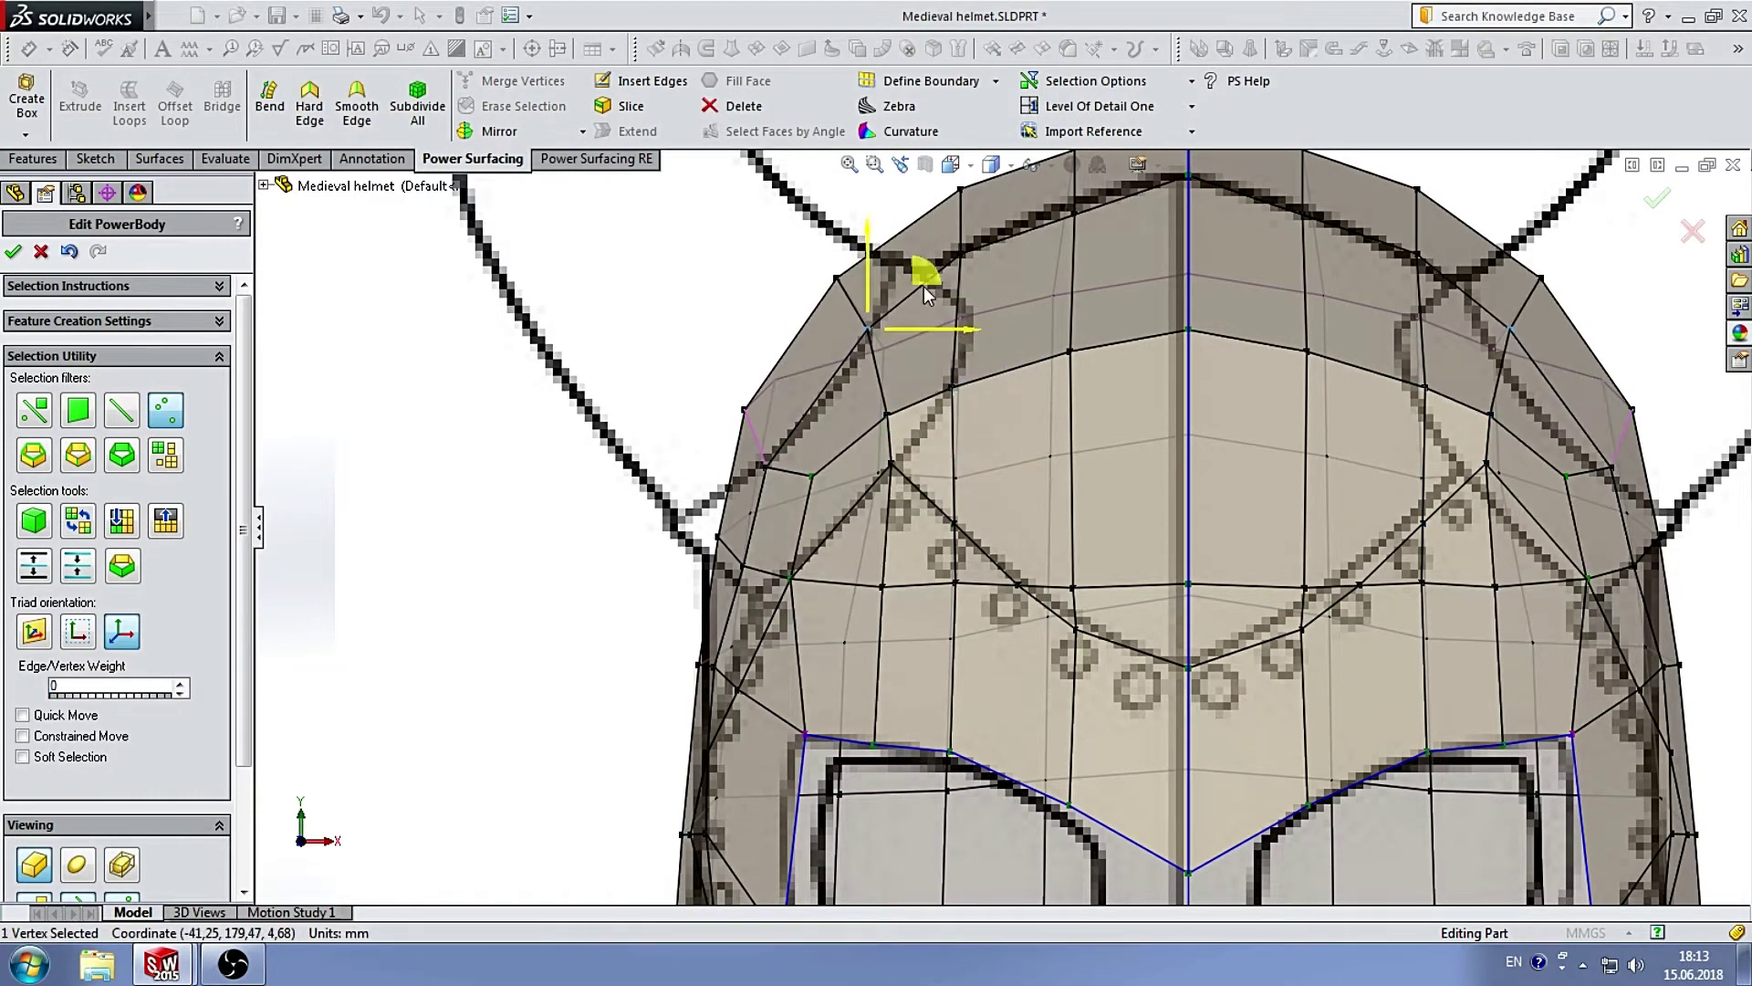
key(Escape)
scroll(923, 287, up, 5)
scroll(1033, 572, down, 3)
scroll(1050, 548, down, 2)
scroll(1050, 548, up, 2)
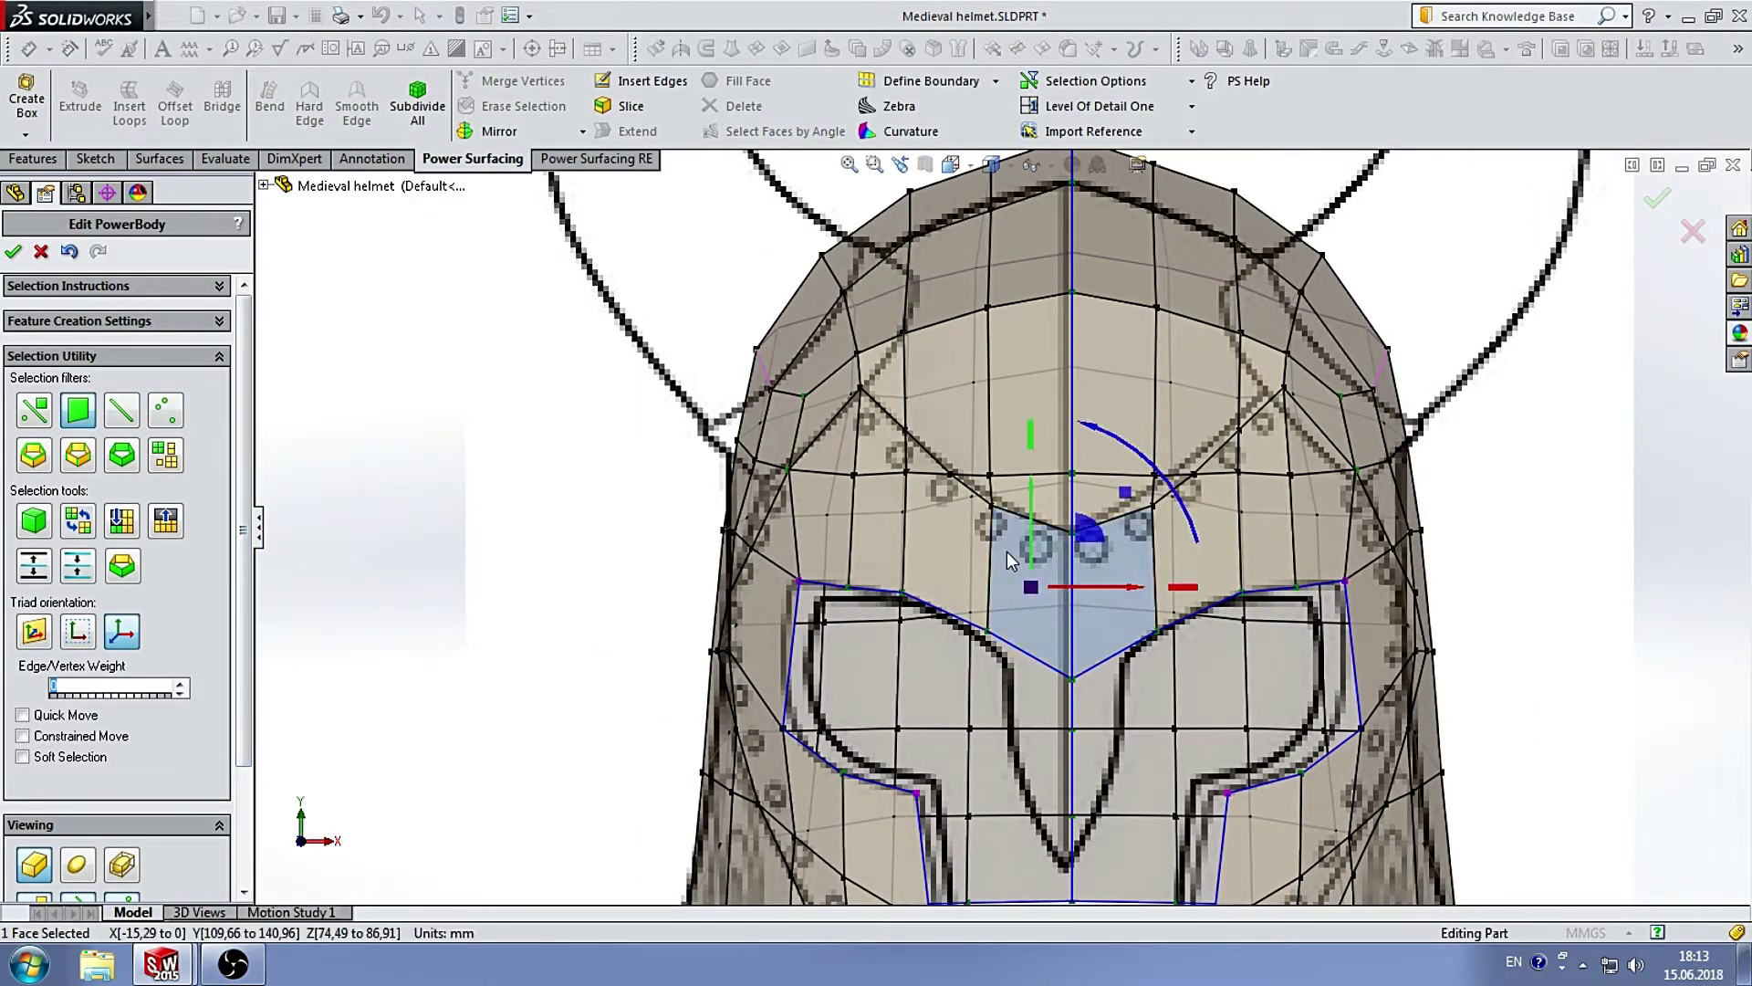
Select the 18 mask faces framing the eye and cheek openings.
ctrl+click(967, 559)
scroll(962, 584, down, 2)
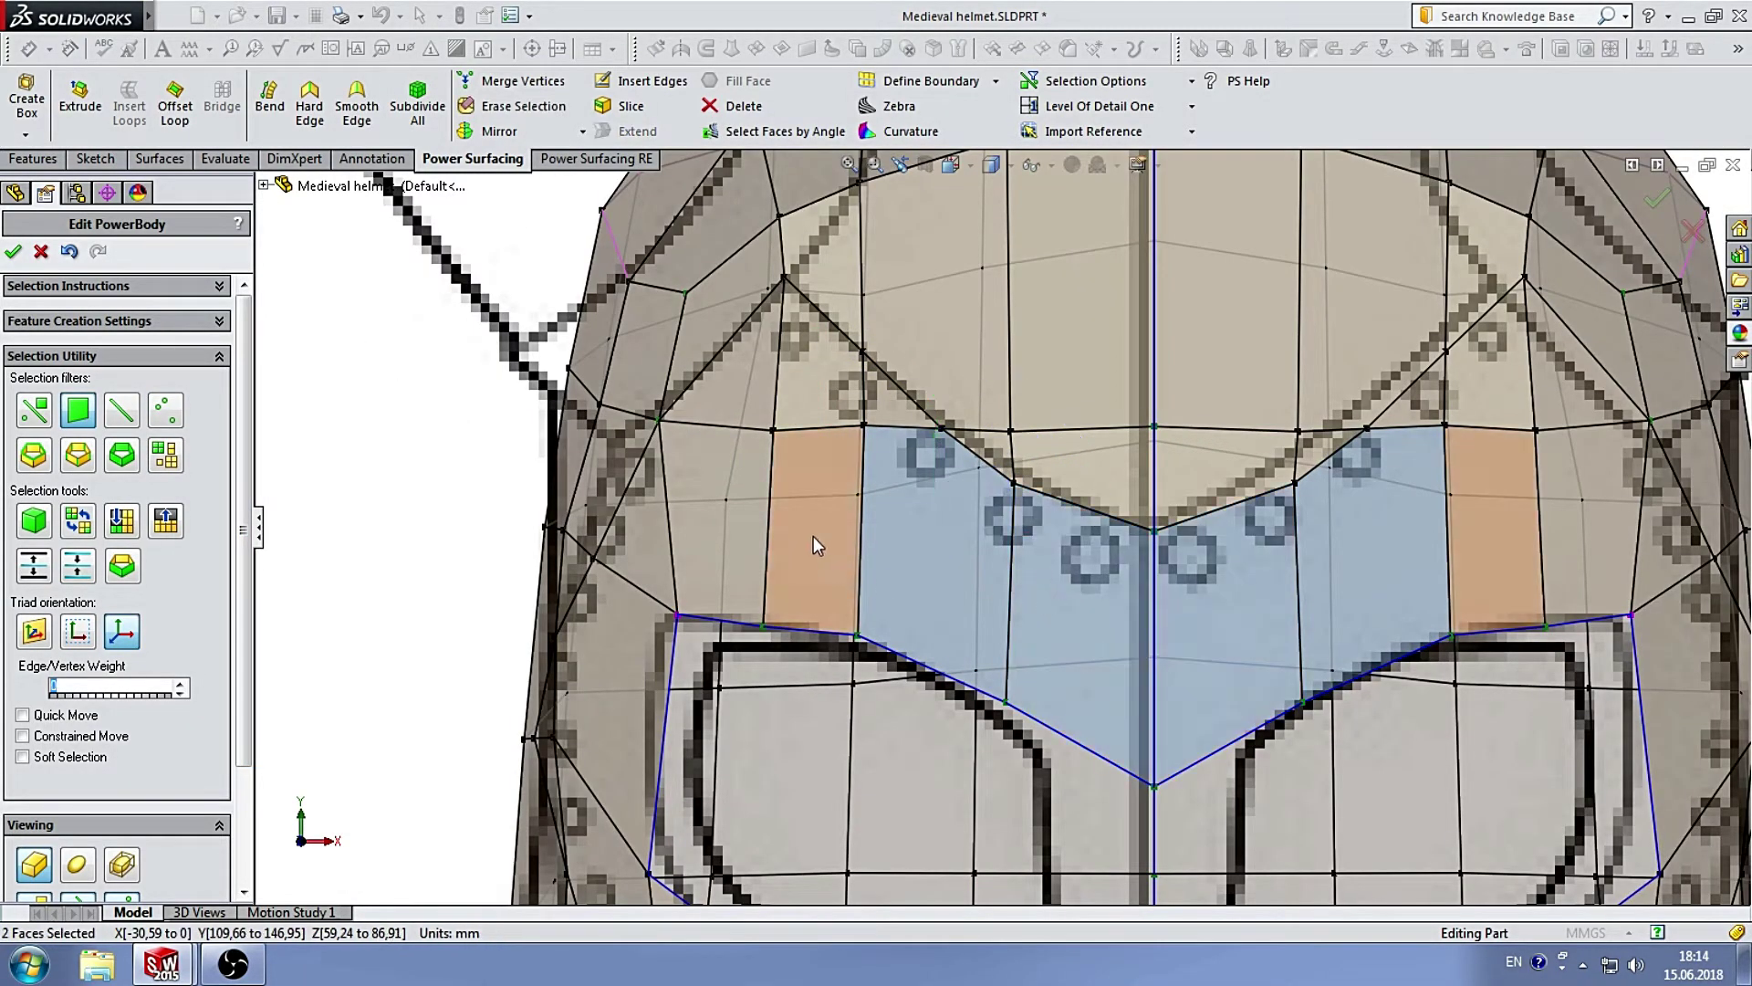
scroll(913, 627, up, 3)
scroll(808, 595, down, 2)
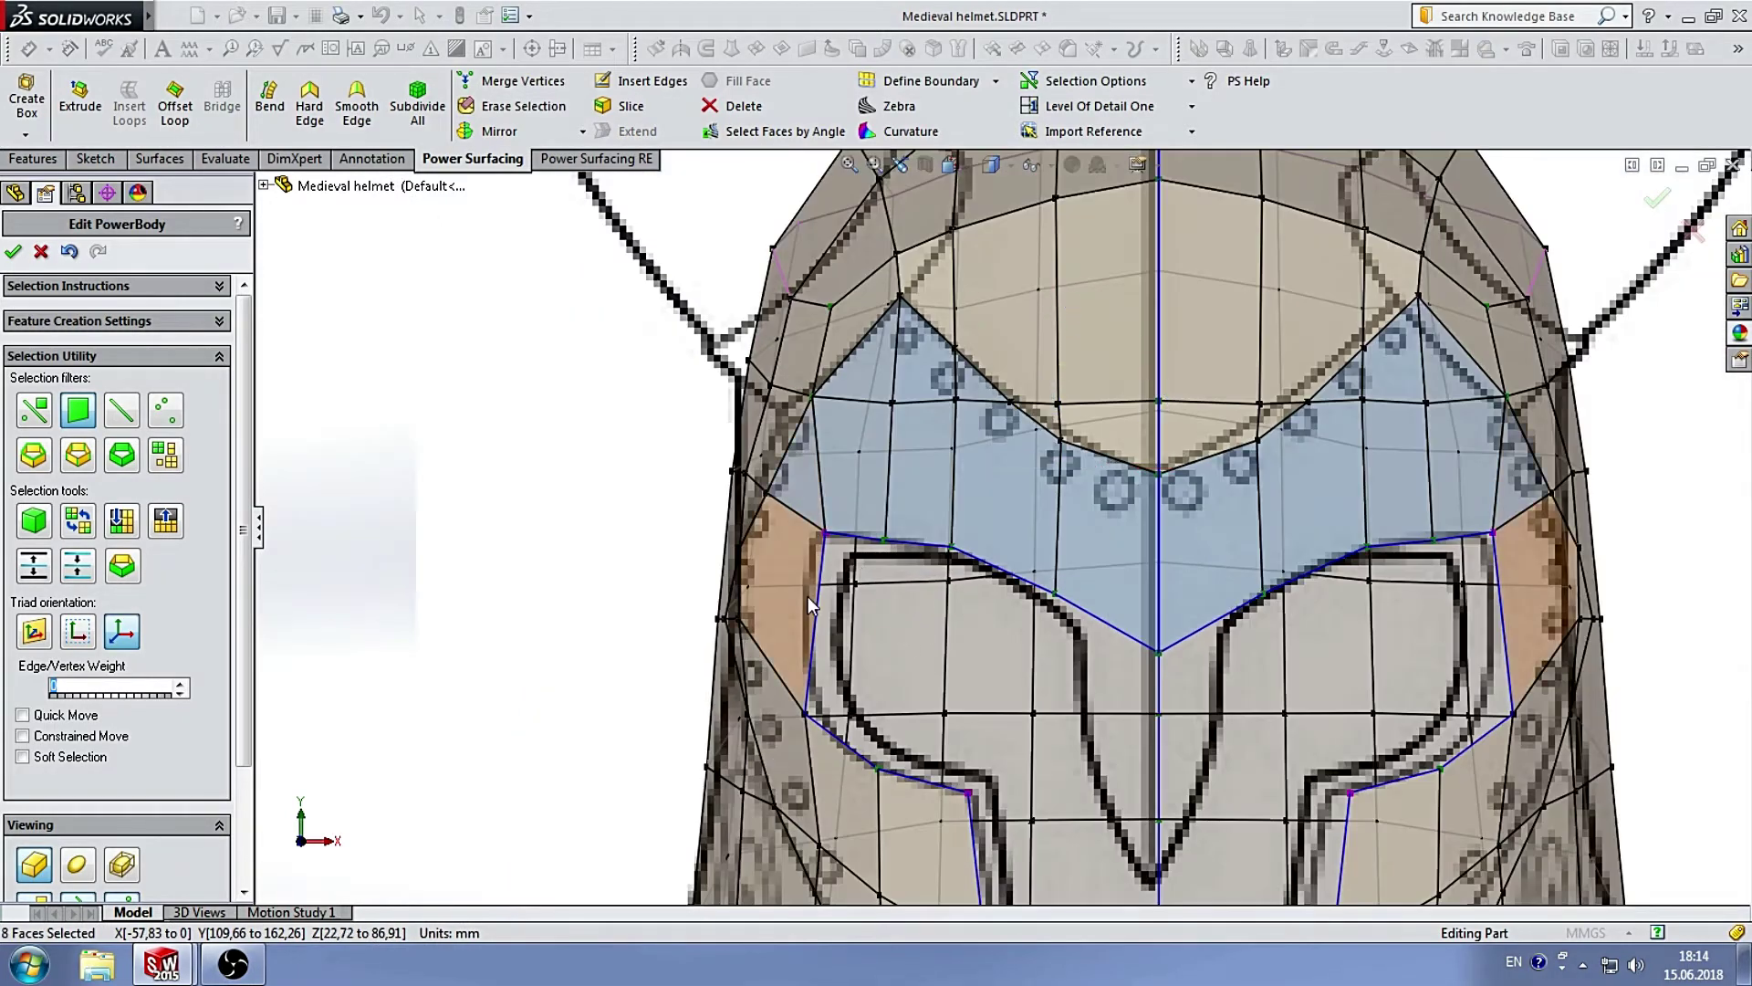
ctrl+click(808, 595)
scroll(808, 595, down, 2)
ctrl+click(819, 523)
ctrl+click(1060, 679)
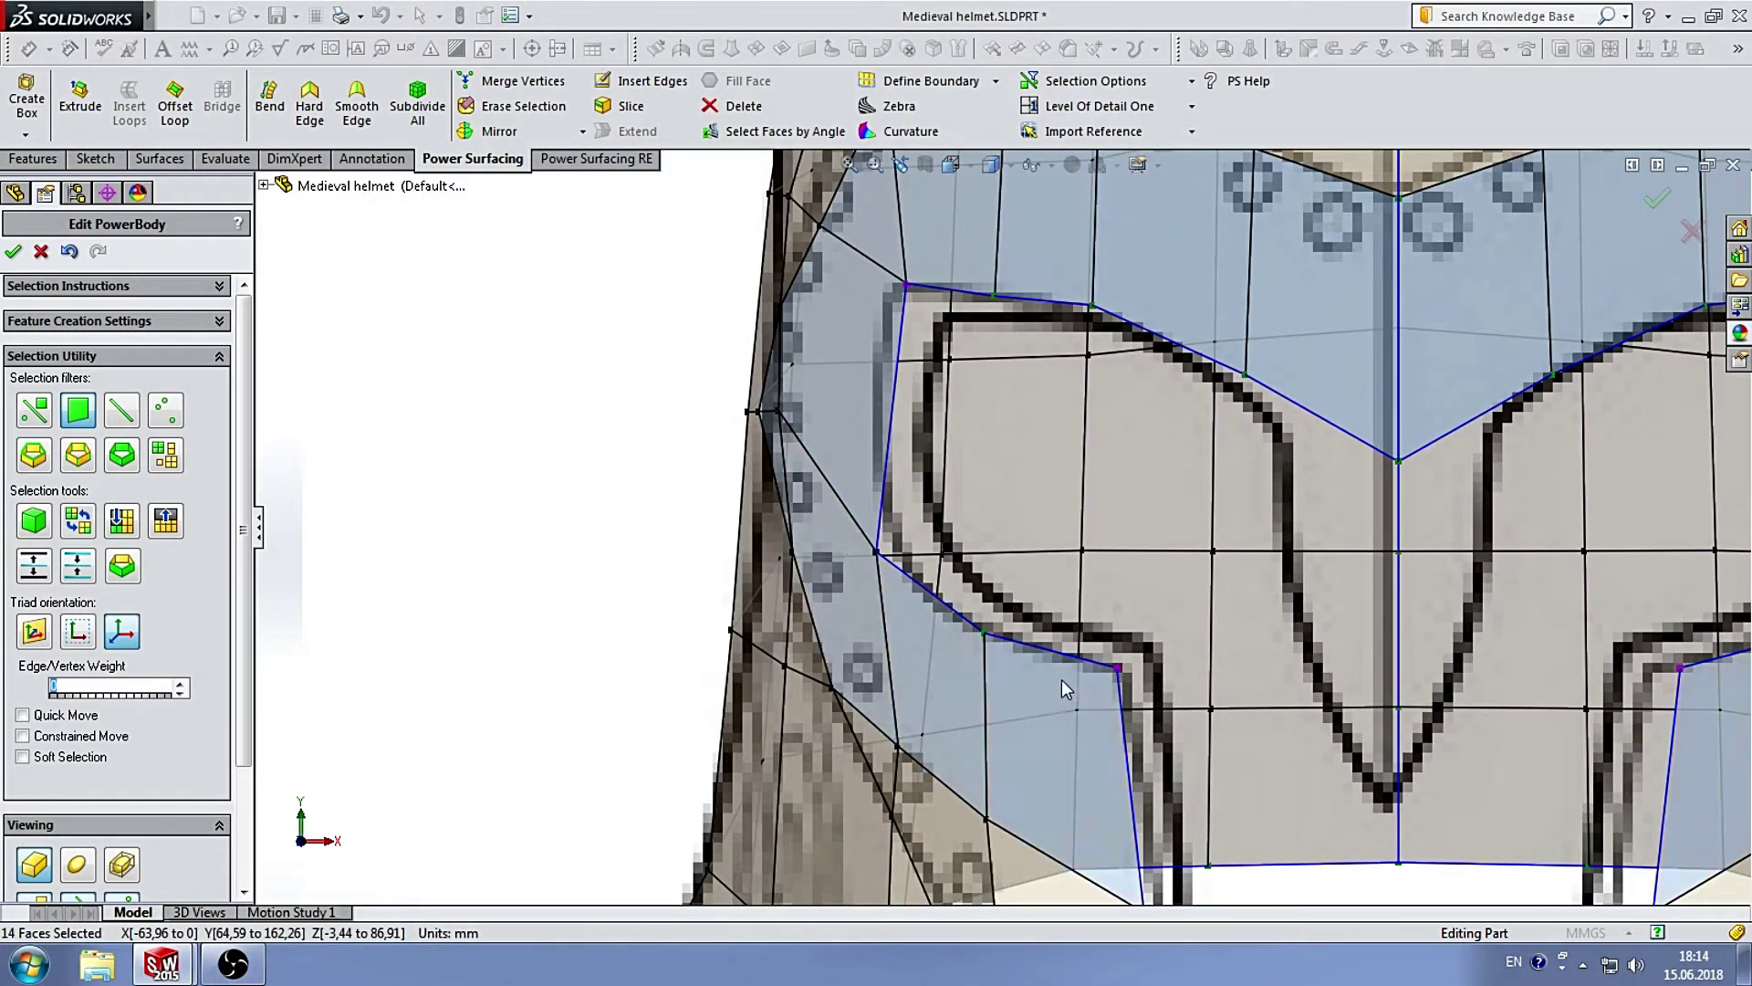
scroll(1045, 699, up, 2)
scroll(884, 562, up, 2)
ctrl+click(1013, 849)
scroll(1077, 689, up, 2)
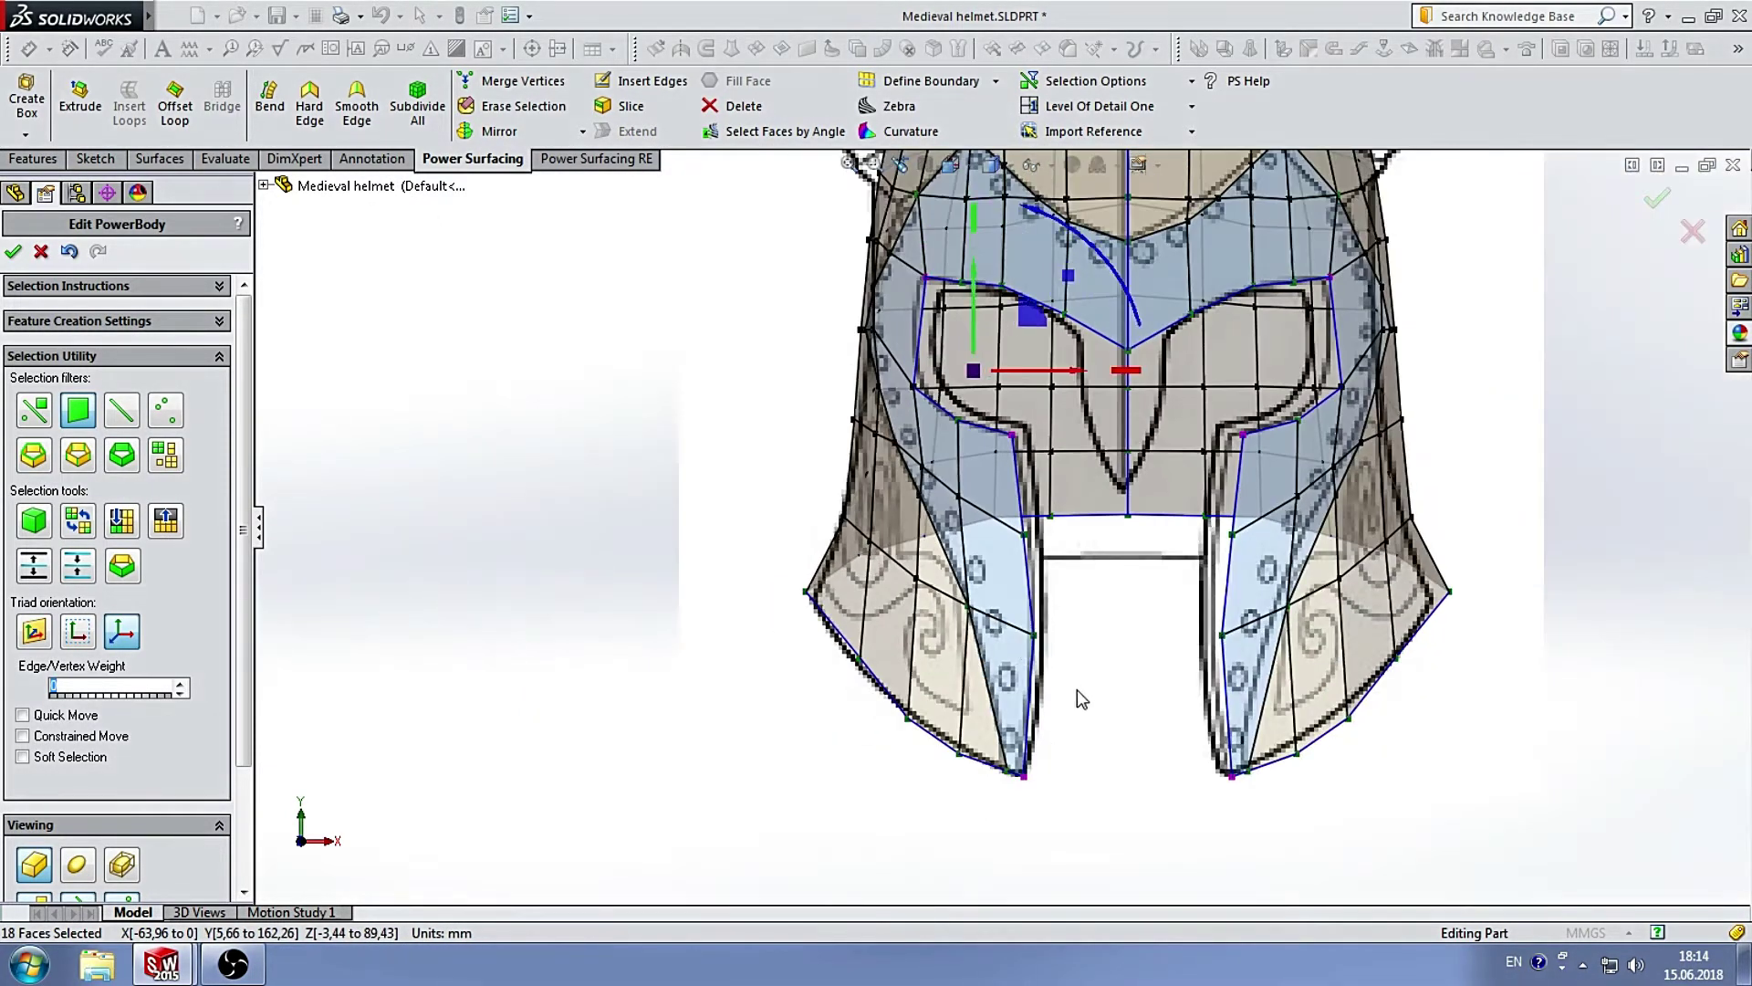
scroll(1067, 680, up, 2)
Start a 6,22 mm extrusion of the selected mask faces from the shortcut bar.
key(s)
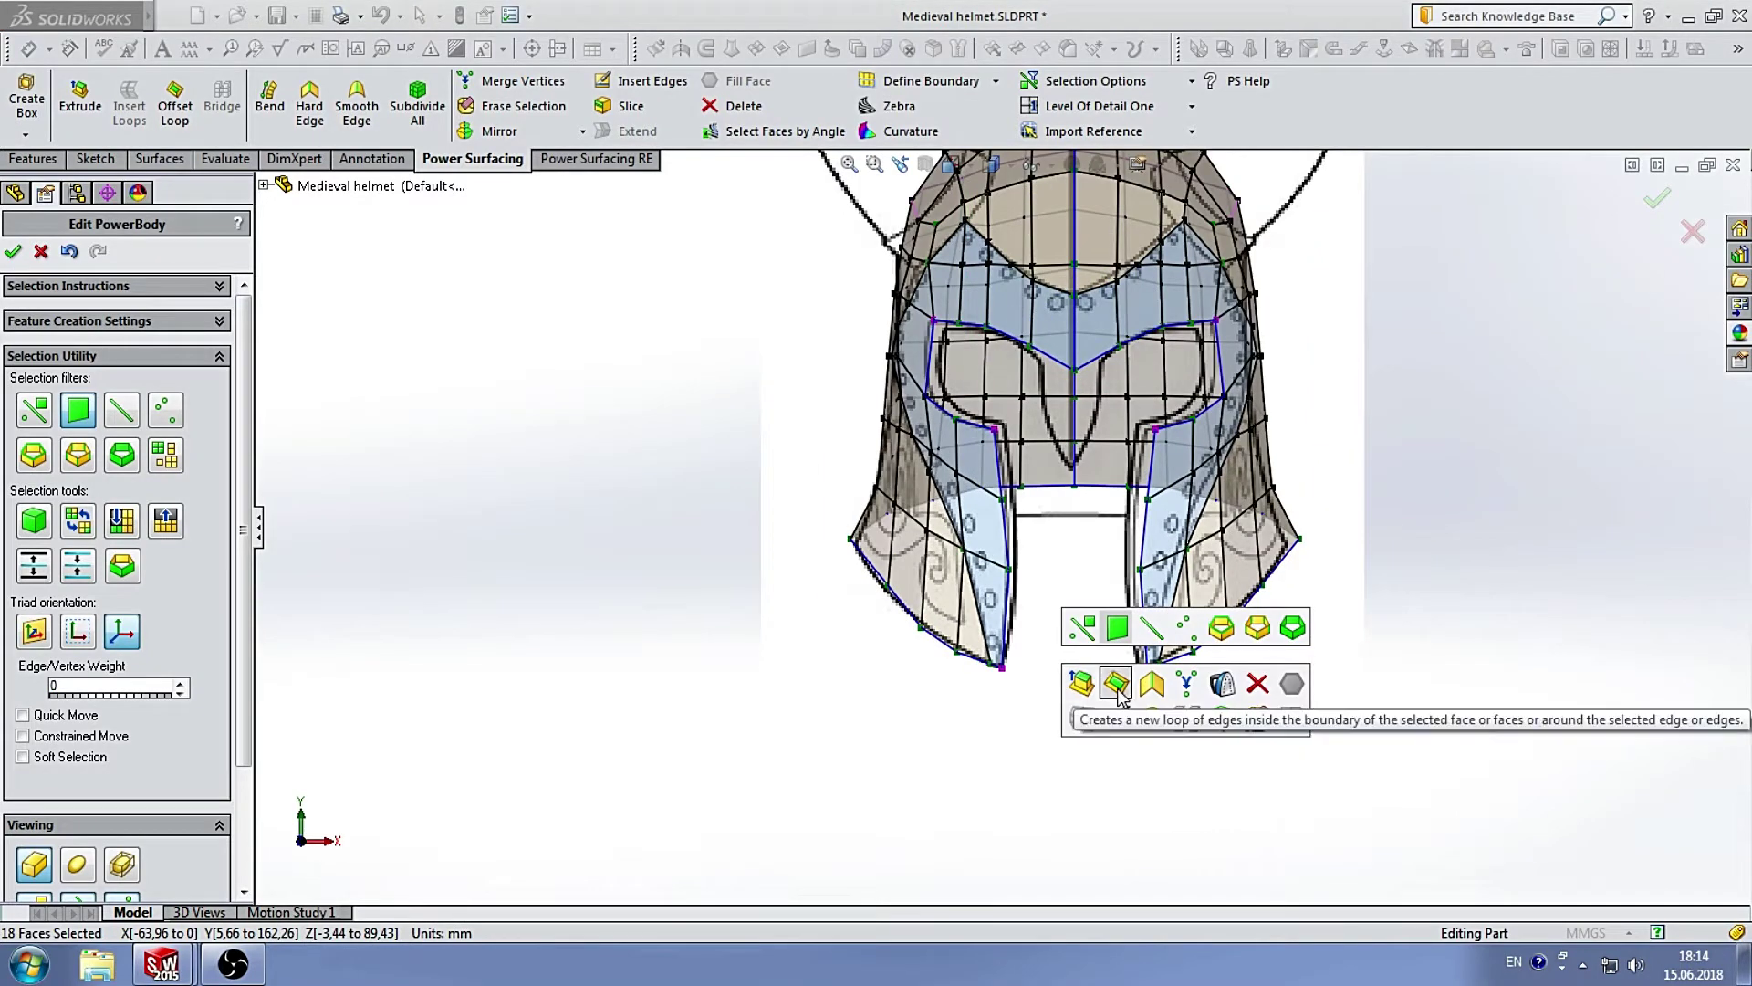
click(1080, 683)
scroll(1168, 251, down, 2)
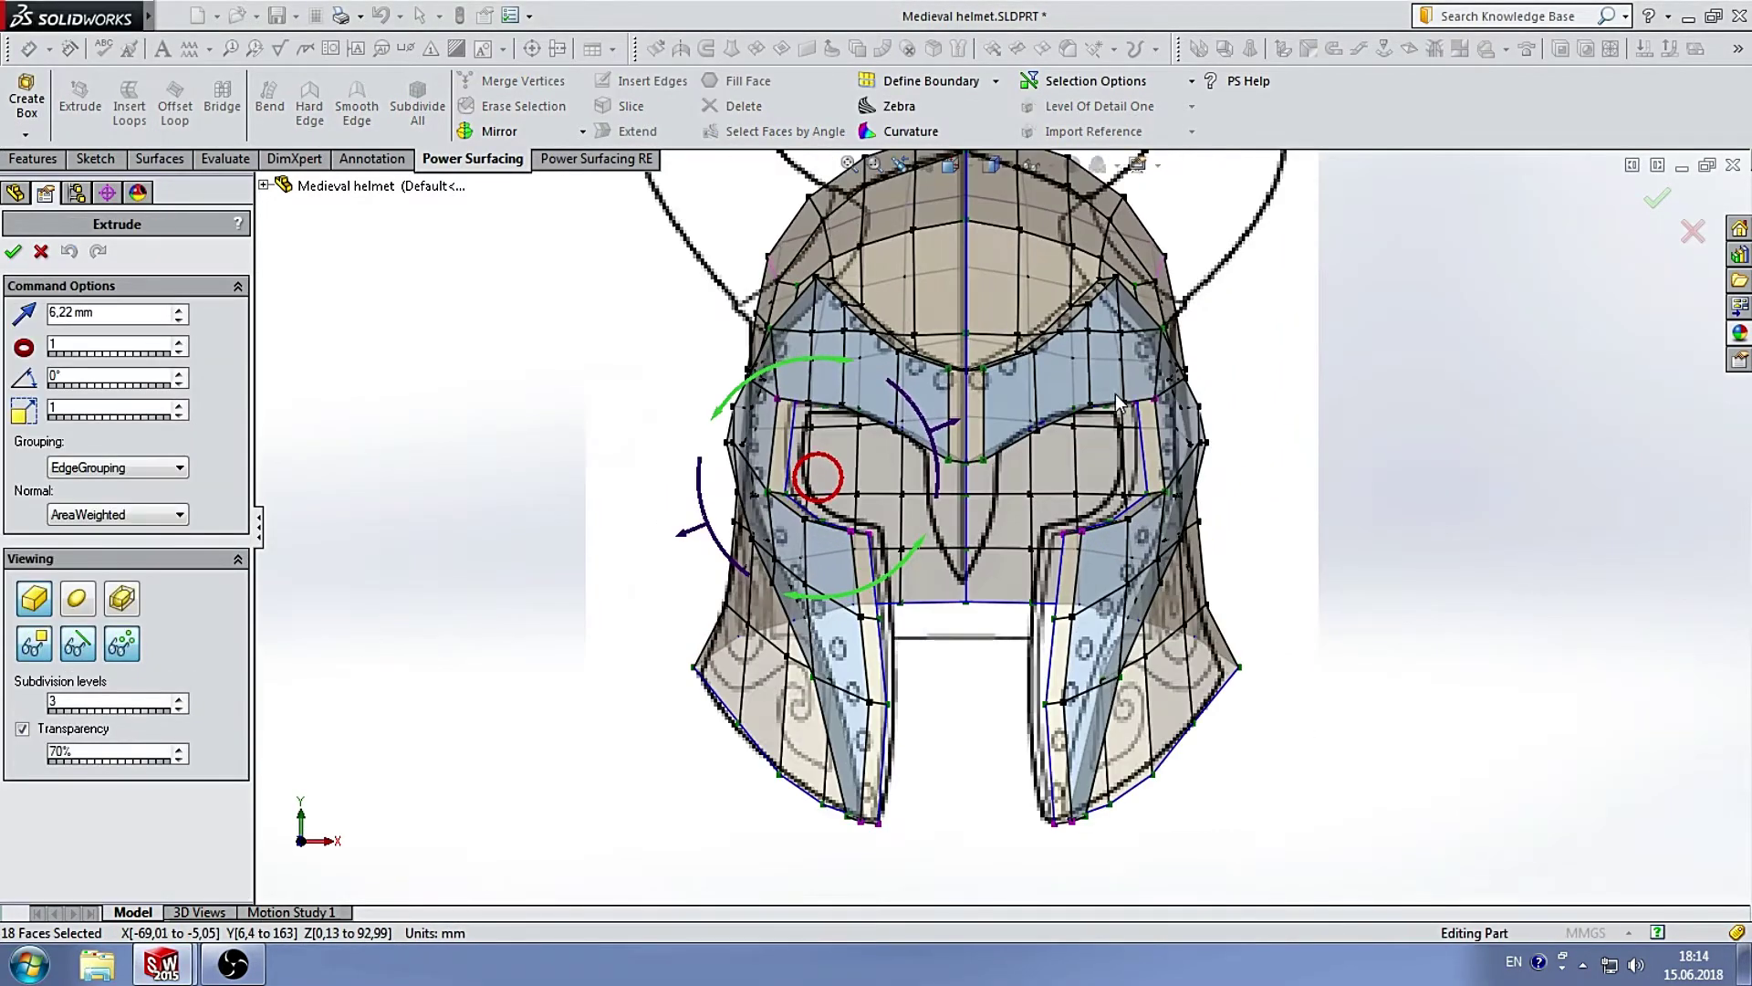
scroll(1168, 251, down, 3)
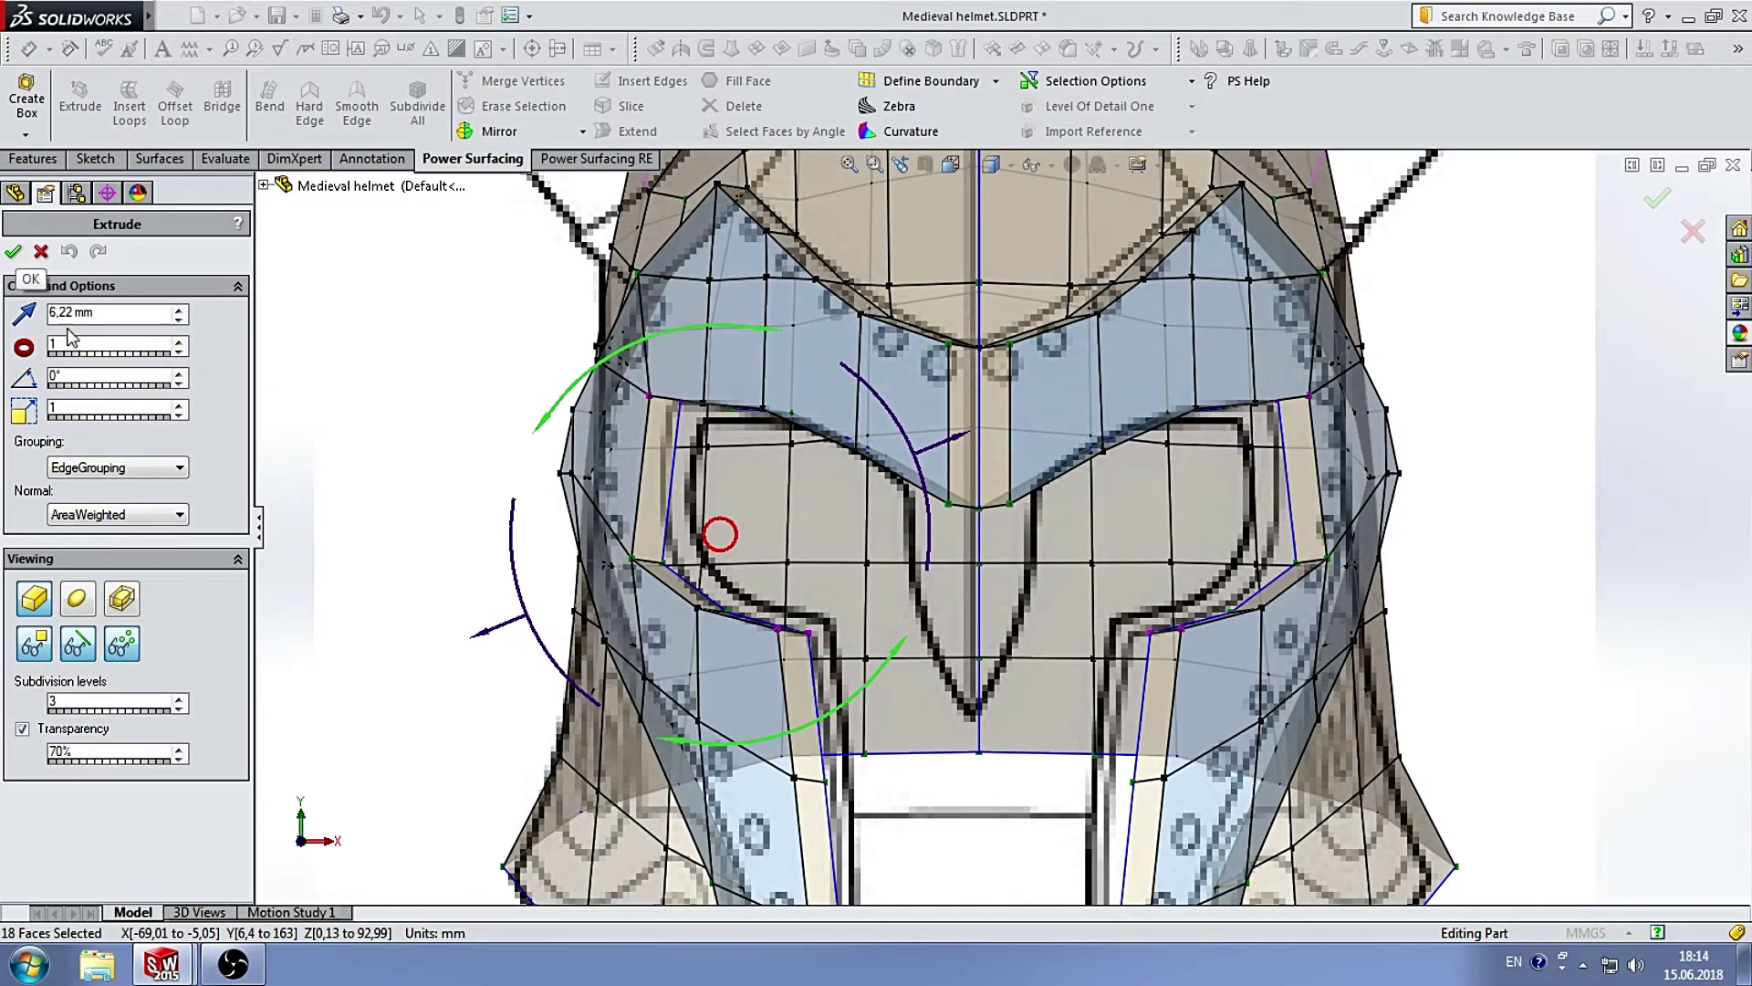
Accept the 6,22 mm rim extrusion and select the brow's narrow centre strip.
click(14, 252)
scroll(968, 489, down, 5)
click(864, 485)
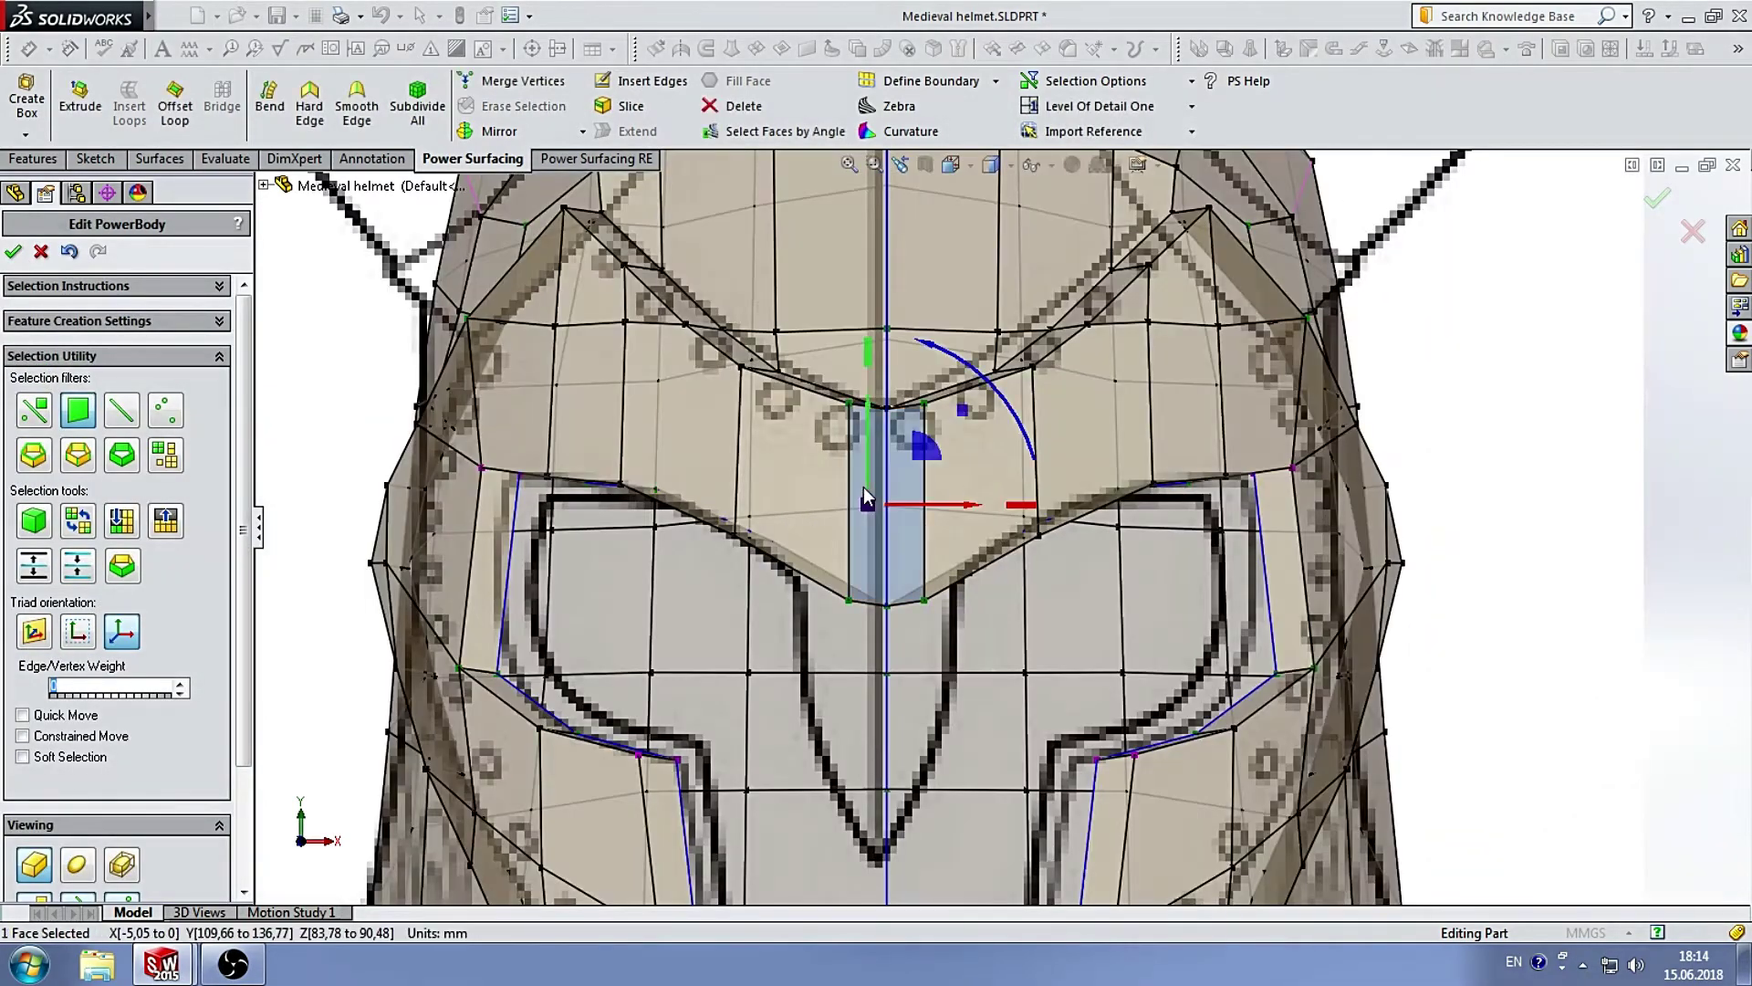
scroll(916, 579, up, 3)
mouse_move(916, 579)
middle_down()
mouse_move(977, 536)
mouse_move(954, 634)
mouse_move(862, 467)
mouse_move(787, 645)
mouse_move(876, 538)
middle_up()
scroll(954, 633, up, 3)
scroll(955, 634, down, 3)
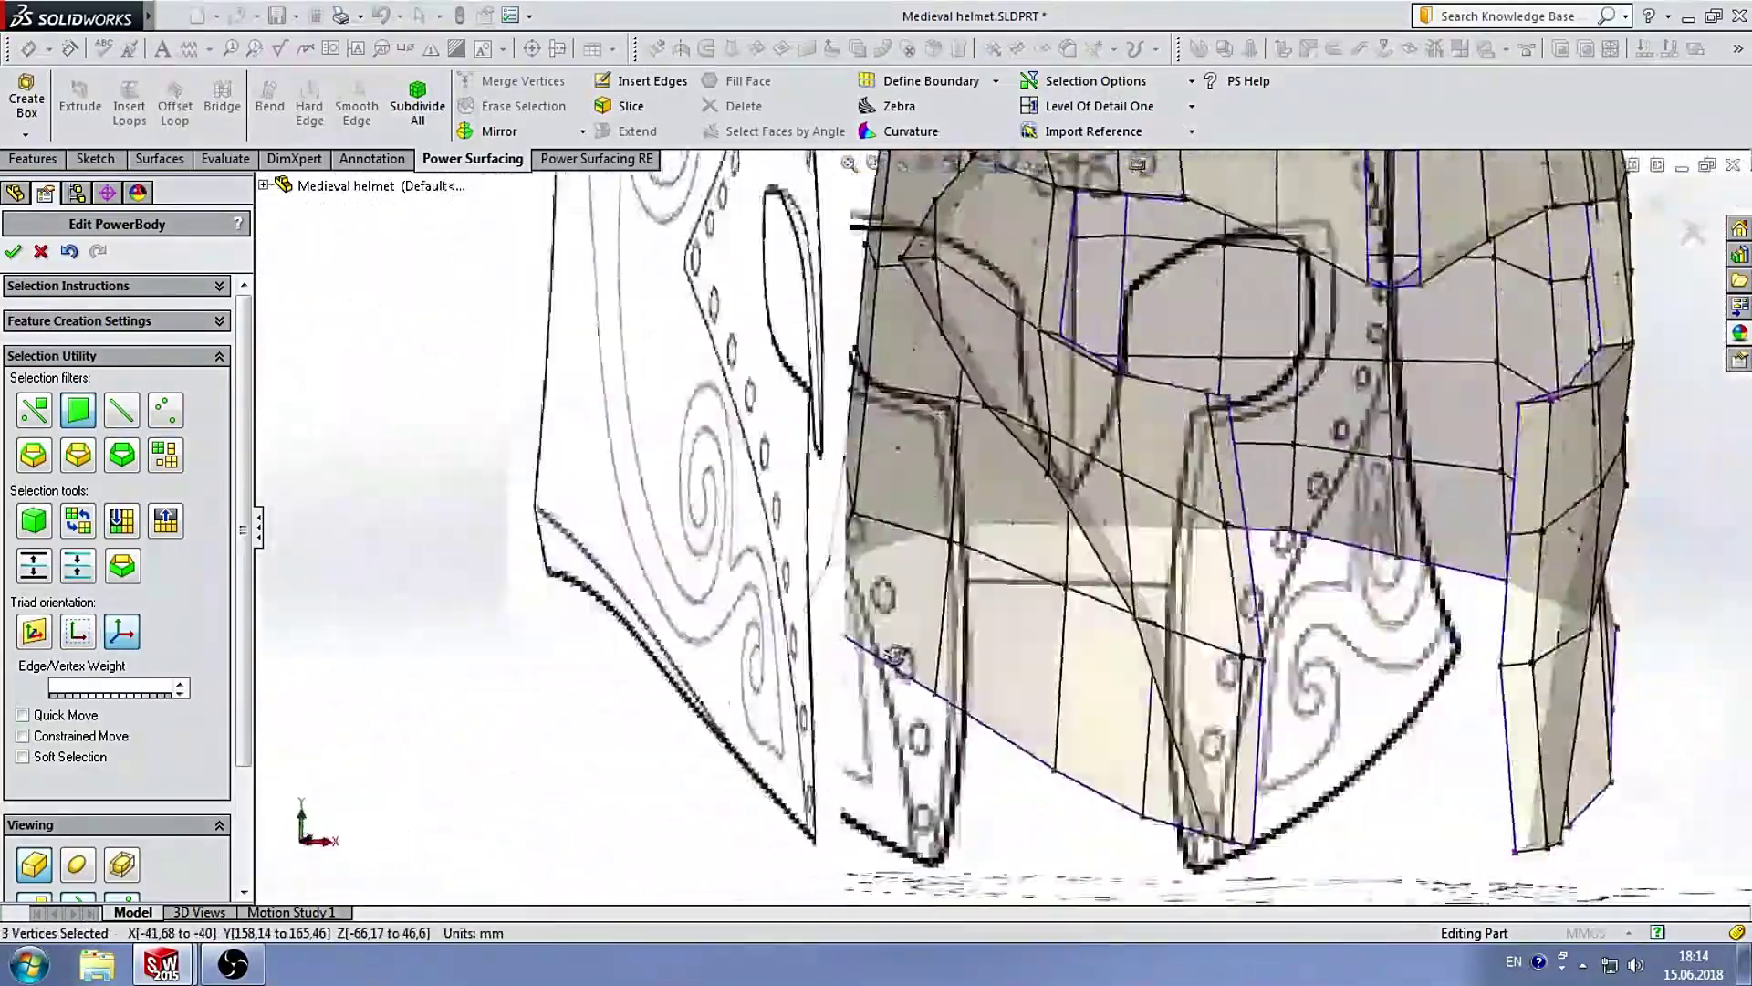
scroll(1218, 454, down, 3)
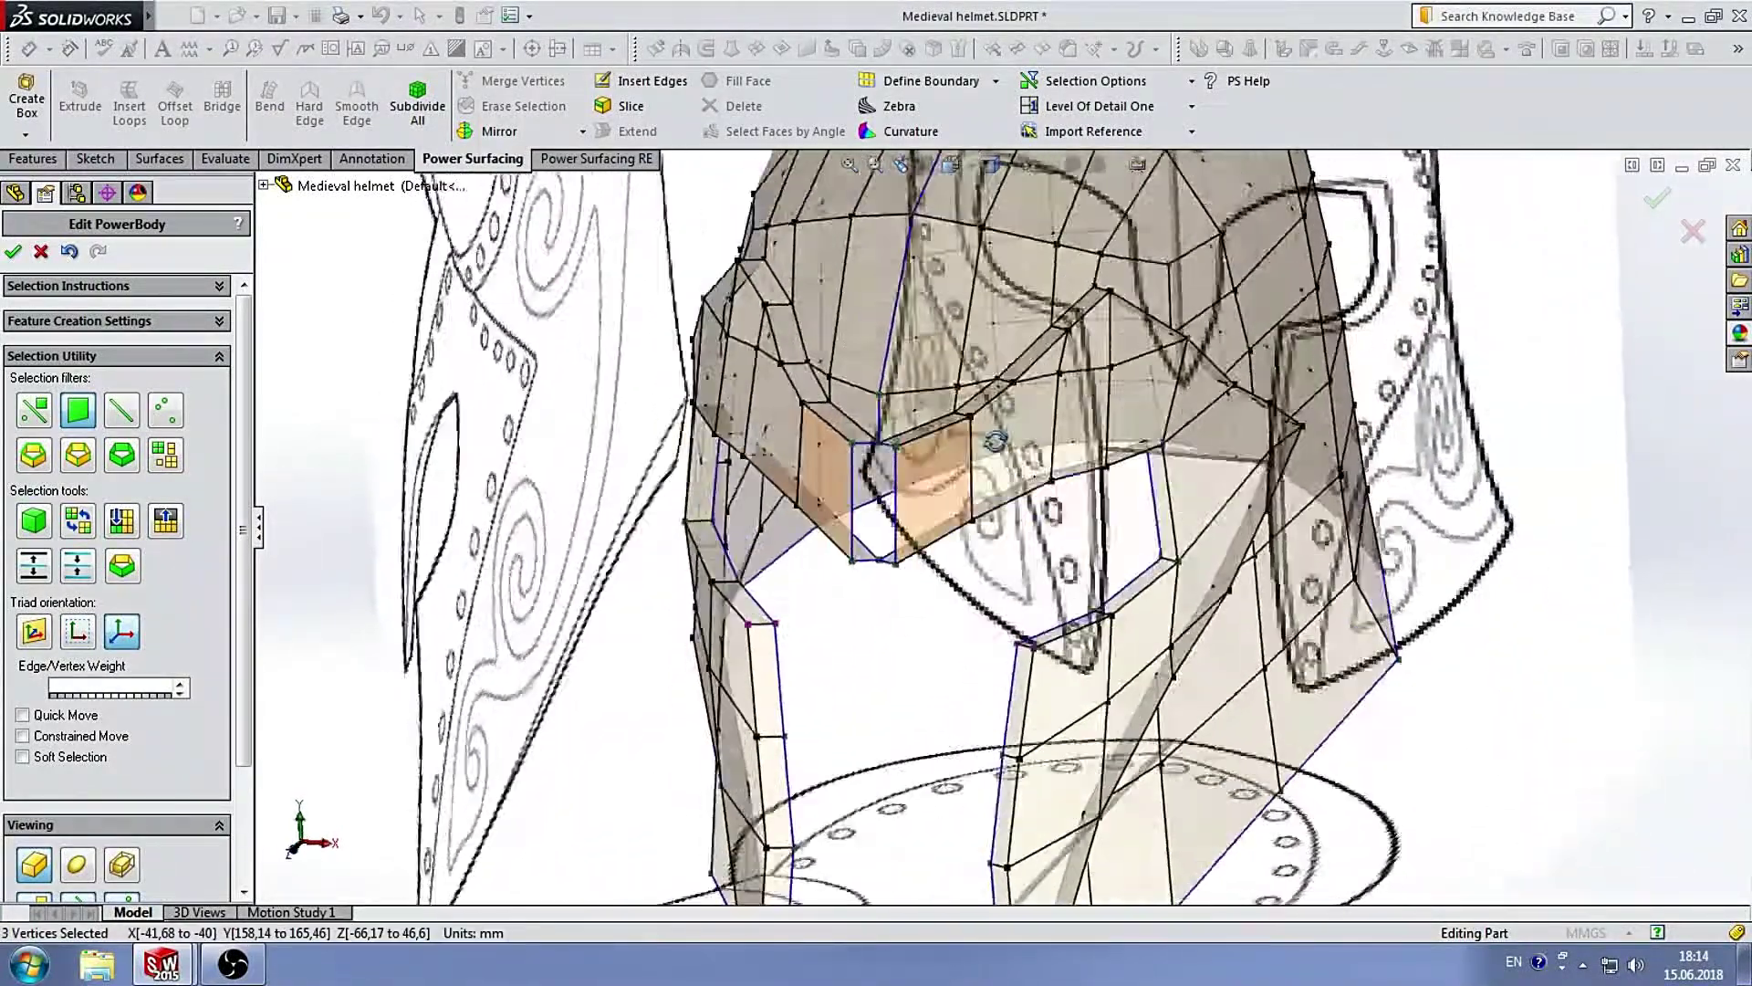
scroll(1059, 429, up, 3)
middle_drag(1059, 429, 961, 242)
scroll(960, 242, up, 3)
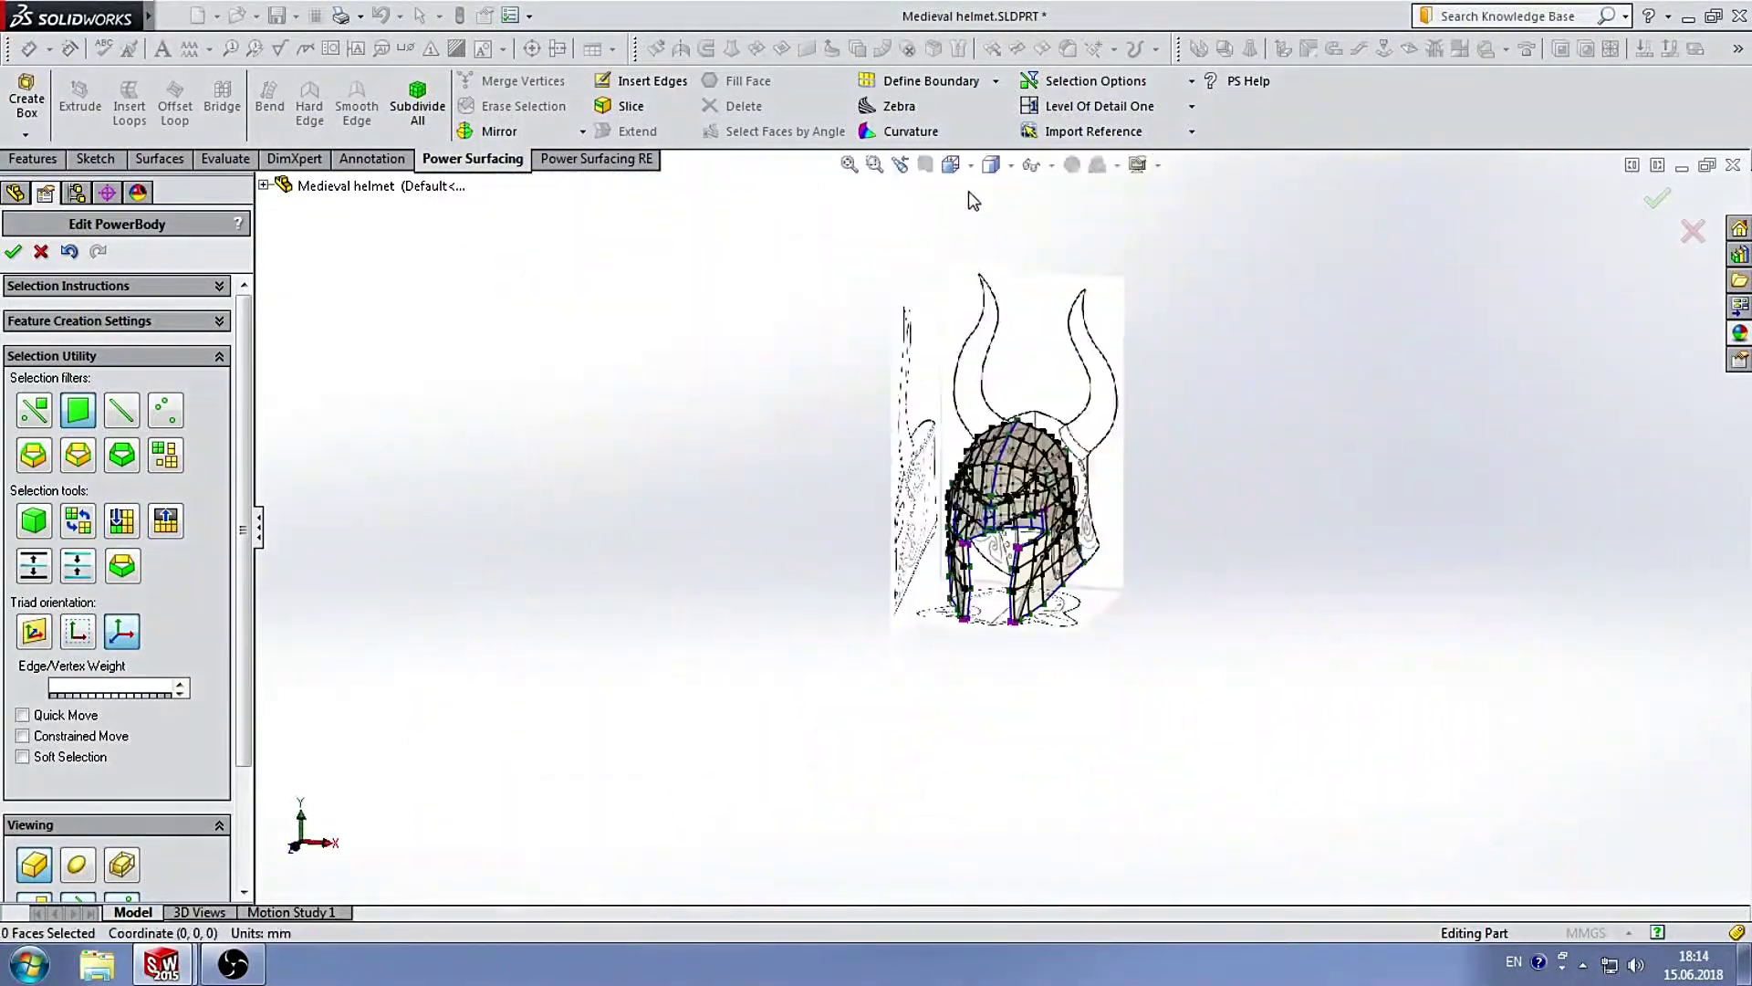
key(space)
click(1056, 511)
Pull the centre-strip vertices onto the helmet's centreline so the strip ends in a point.
click(165, 410)
scroll(1068, 506, down, 5)
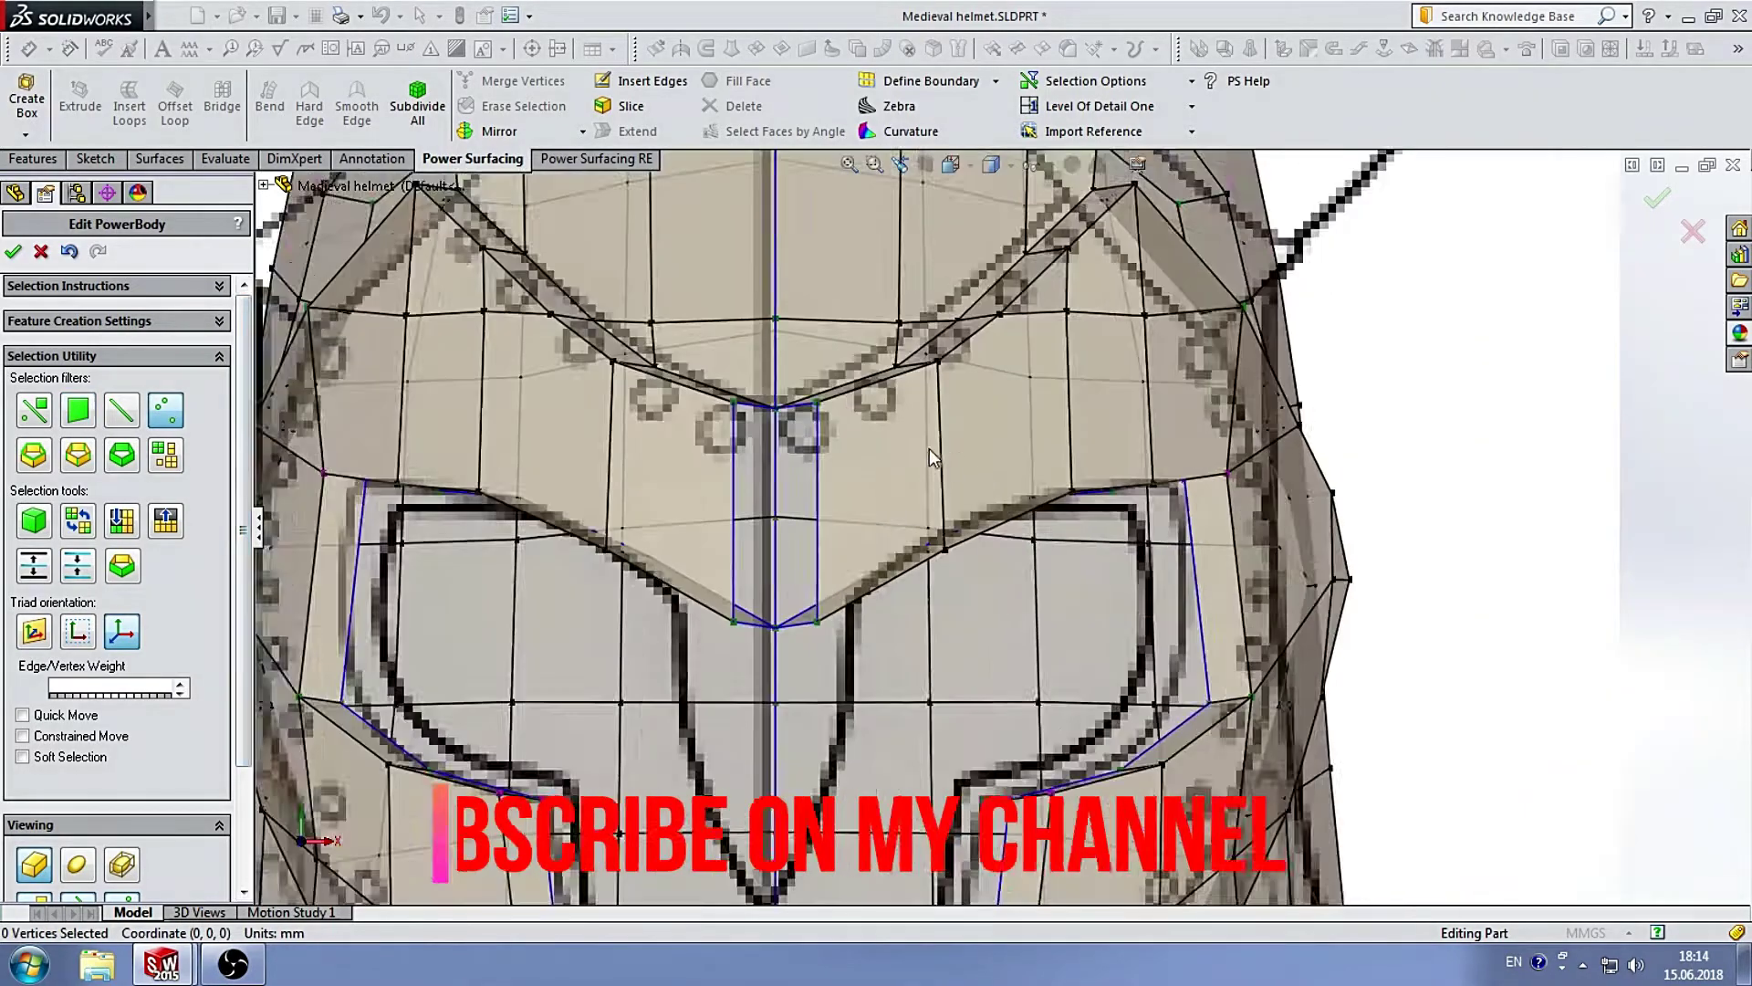
scroll(1067, 506, down, 3)
click(784, 432)
drag(783, 433, 815, 442)
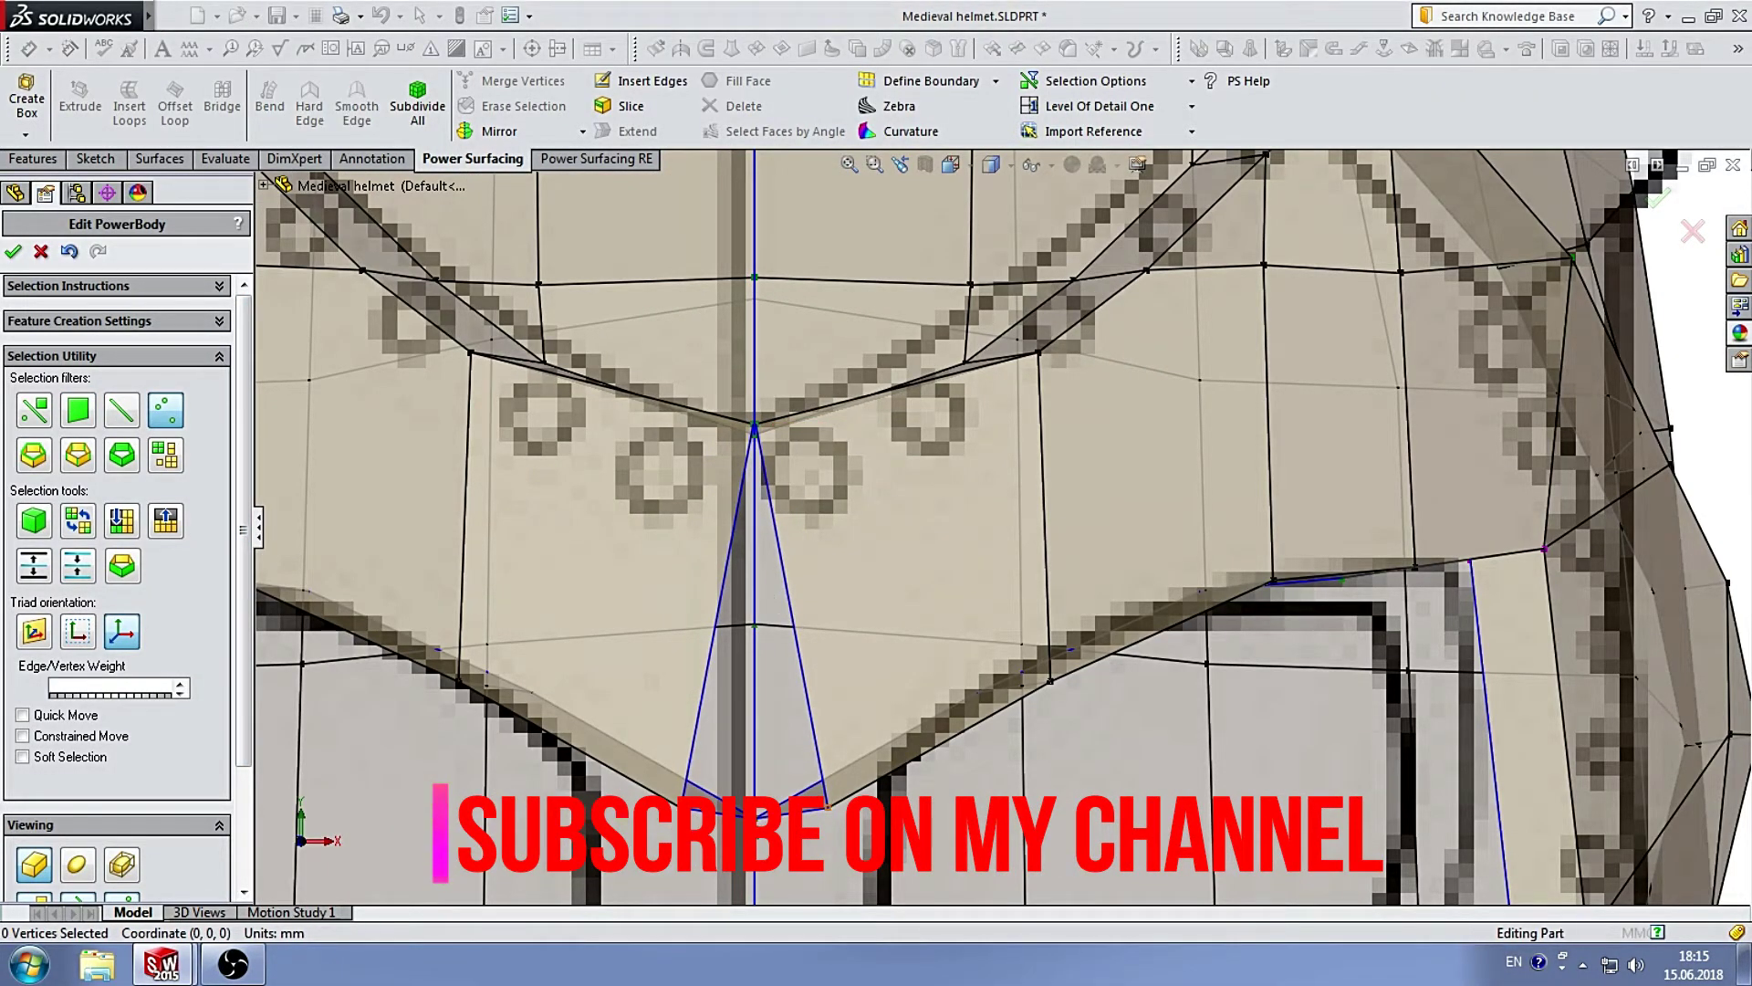
drag(826, 807, 762, 769)
scroll(748, 409, down, 5)
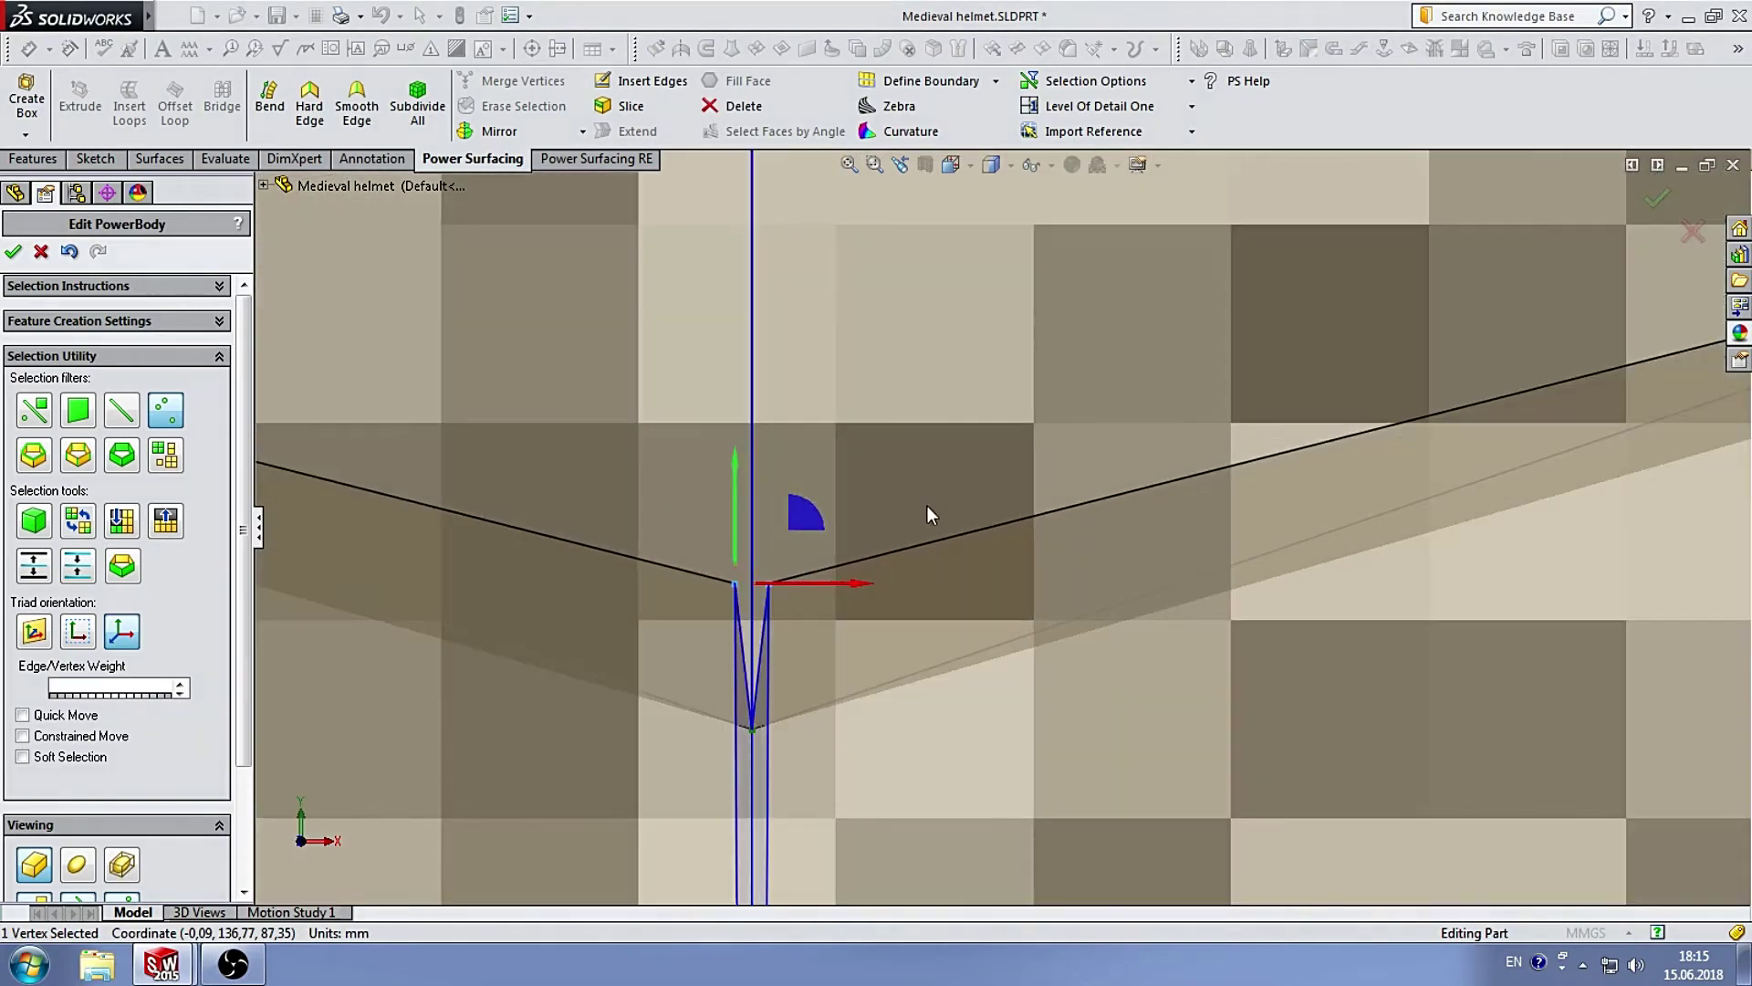
drag(794, 588, 812, 584)
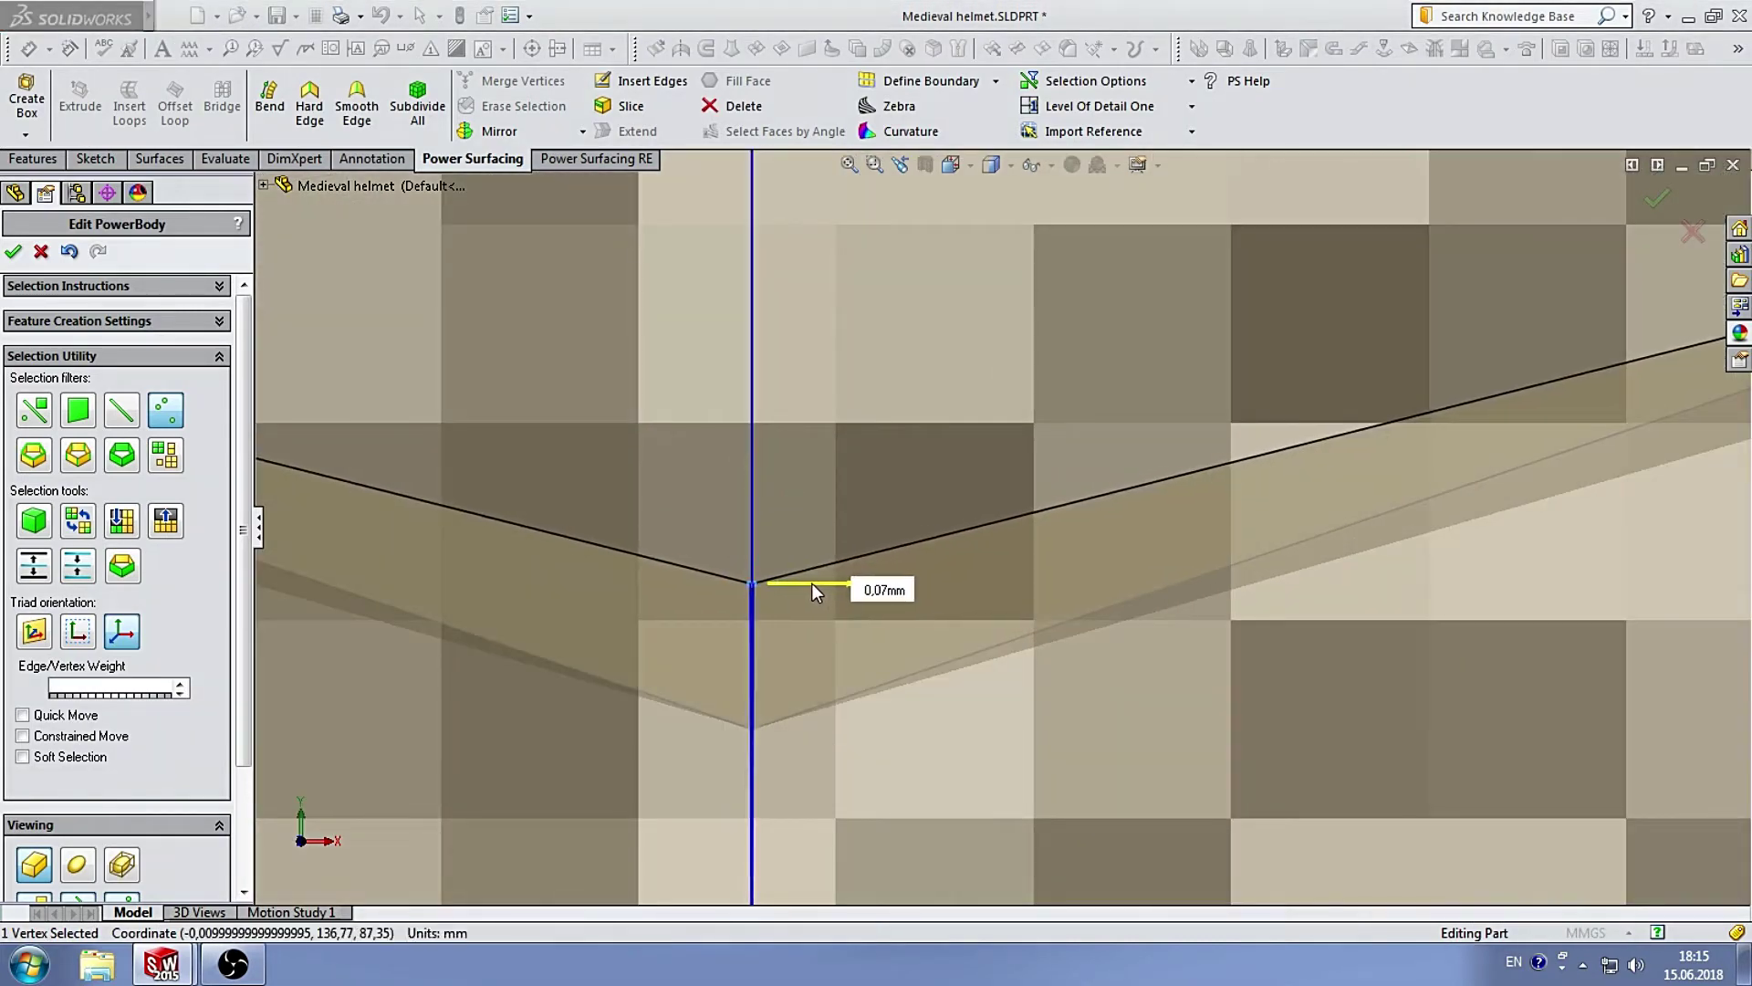
Deselect the vertex and zoom around to inspect the aligned centre tip.
scroll(918, 648, up, 5)
scroll(1096, 602, up, 5)
scroll(1290, 561, up, 2)
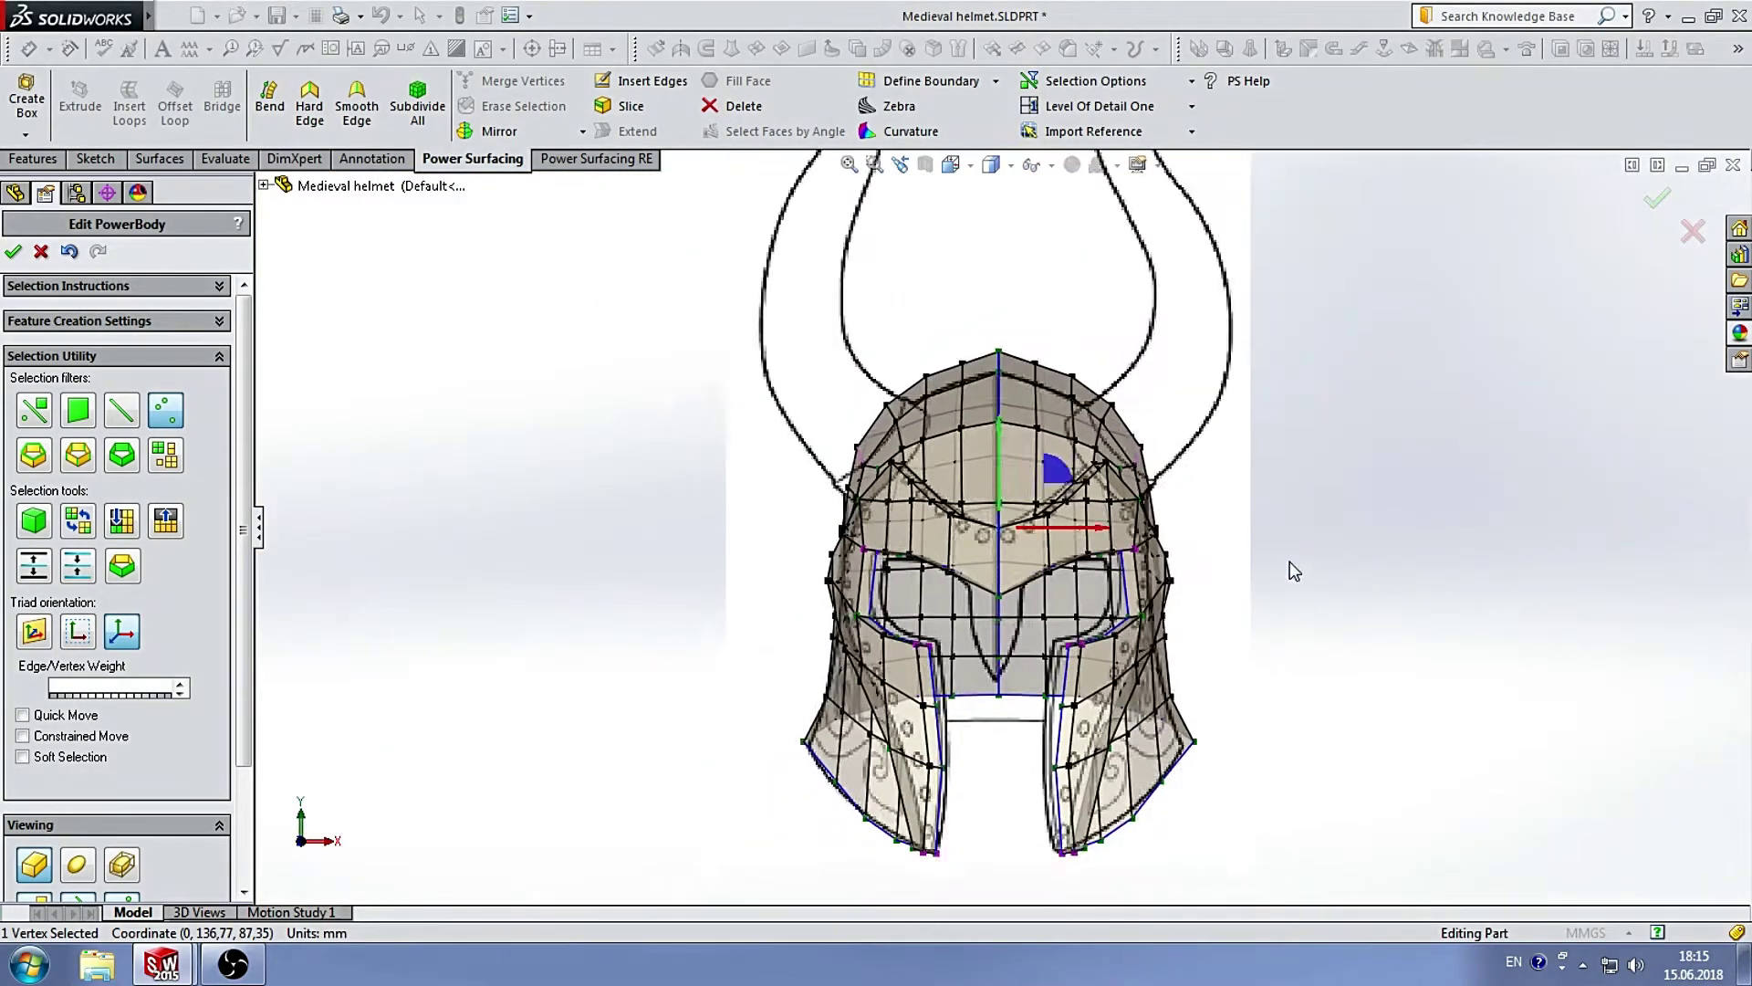
click(1290, 562)
scroll(1290, 561, down, 2)
scroll(977, 572, up, 5)
scroll(997, 546, down, 5)
scroll(1077, 543, up, 5)
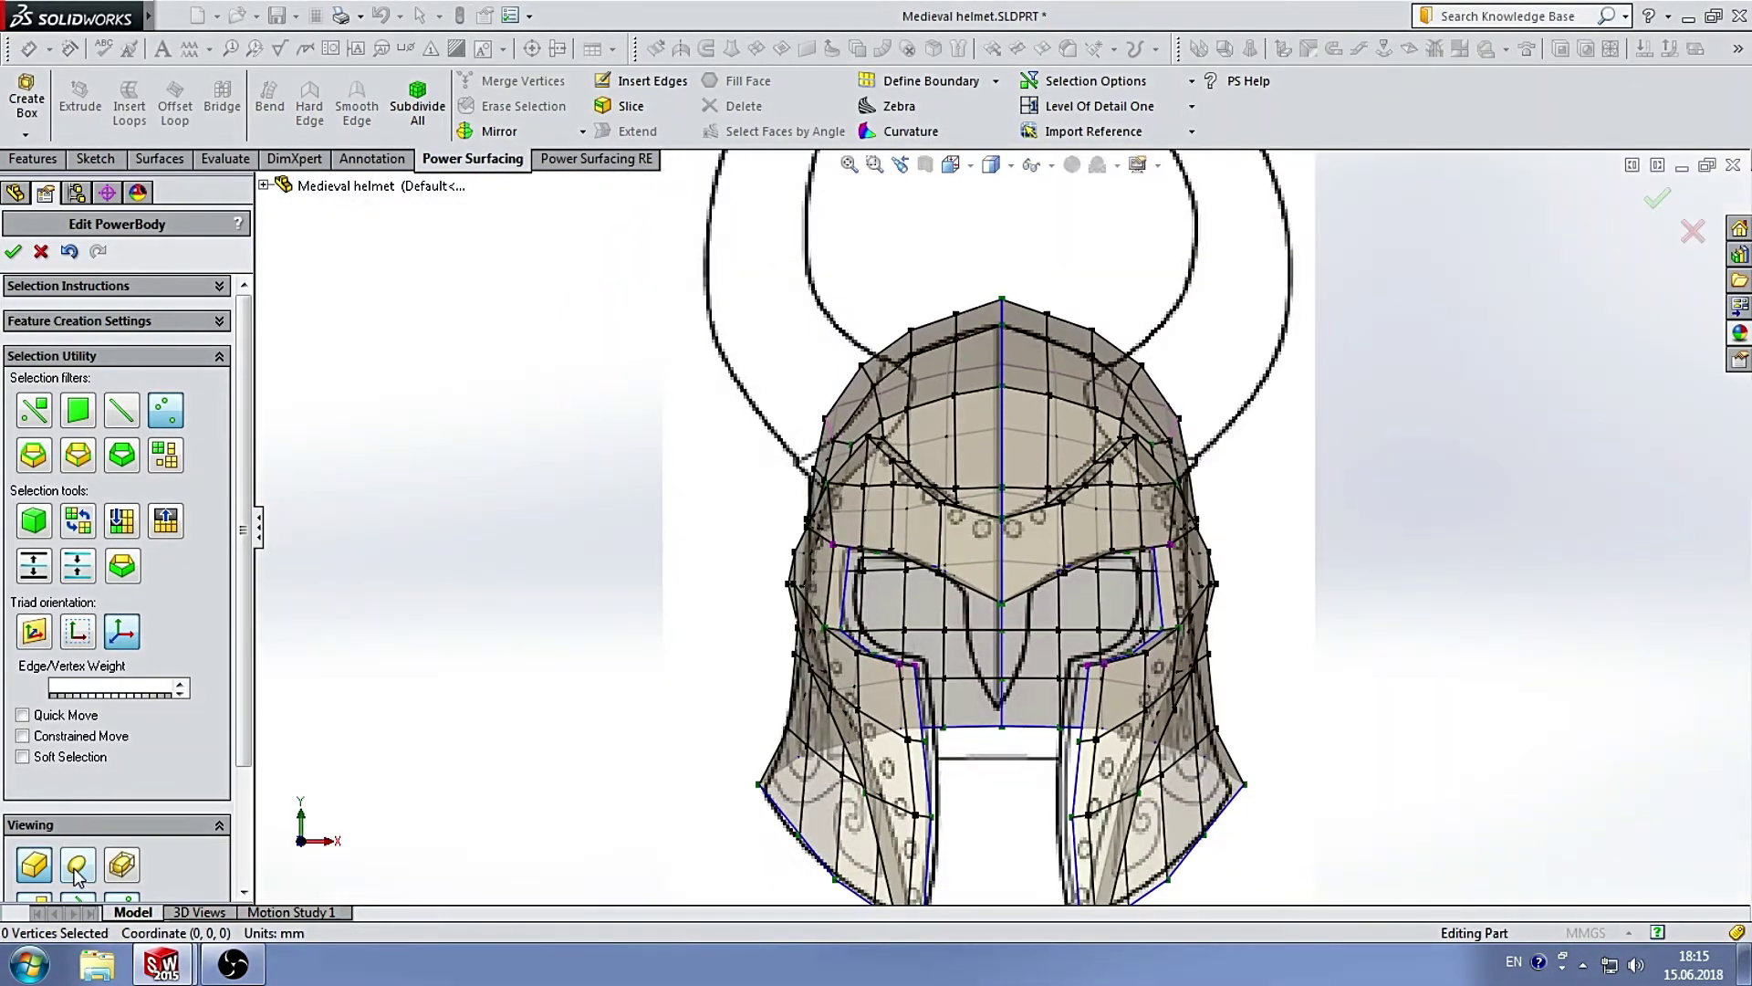
scroll(1186, 534, up, 2)
scroll(1061, 563, down, 2)
scroll(1060, 562, down, 2)
scroll(1004, 529, down, 3)
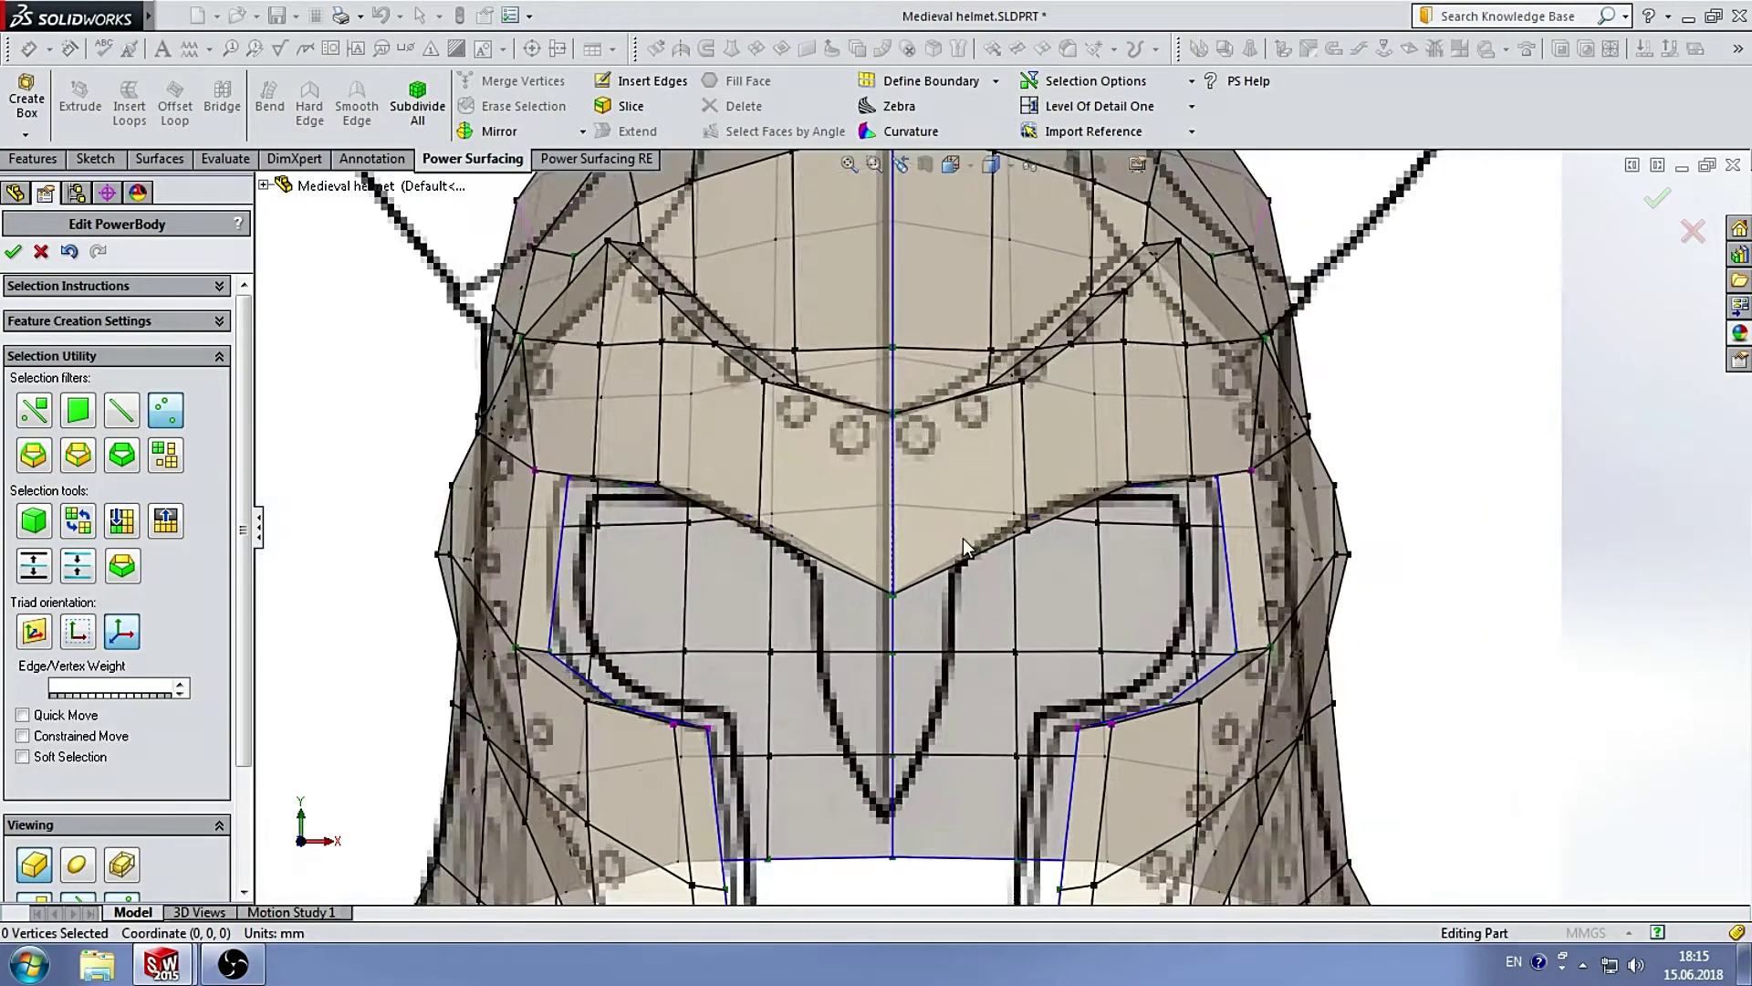
scroll(961, 498, down, 2)
scroll(962, 498, up, 5)
scroll(552, 473, down, 6)
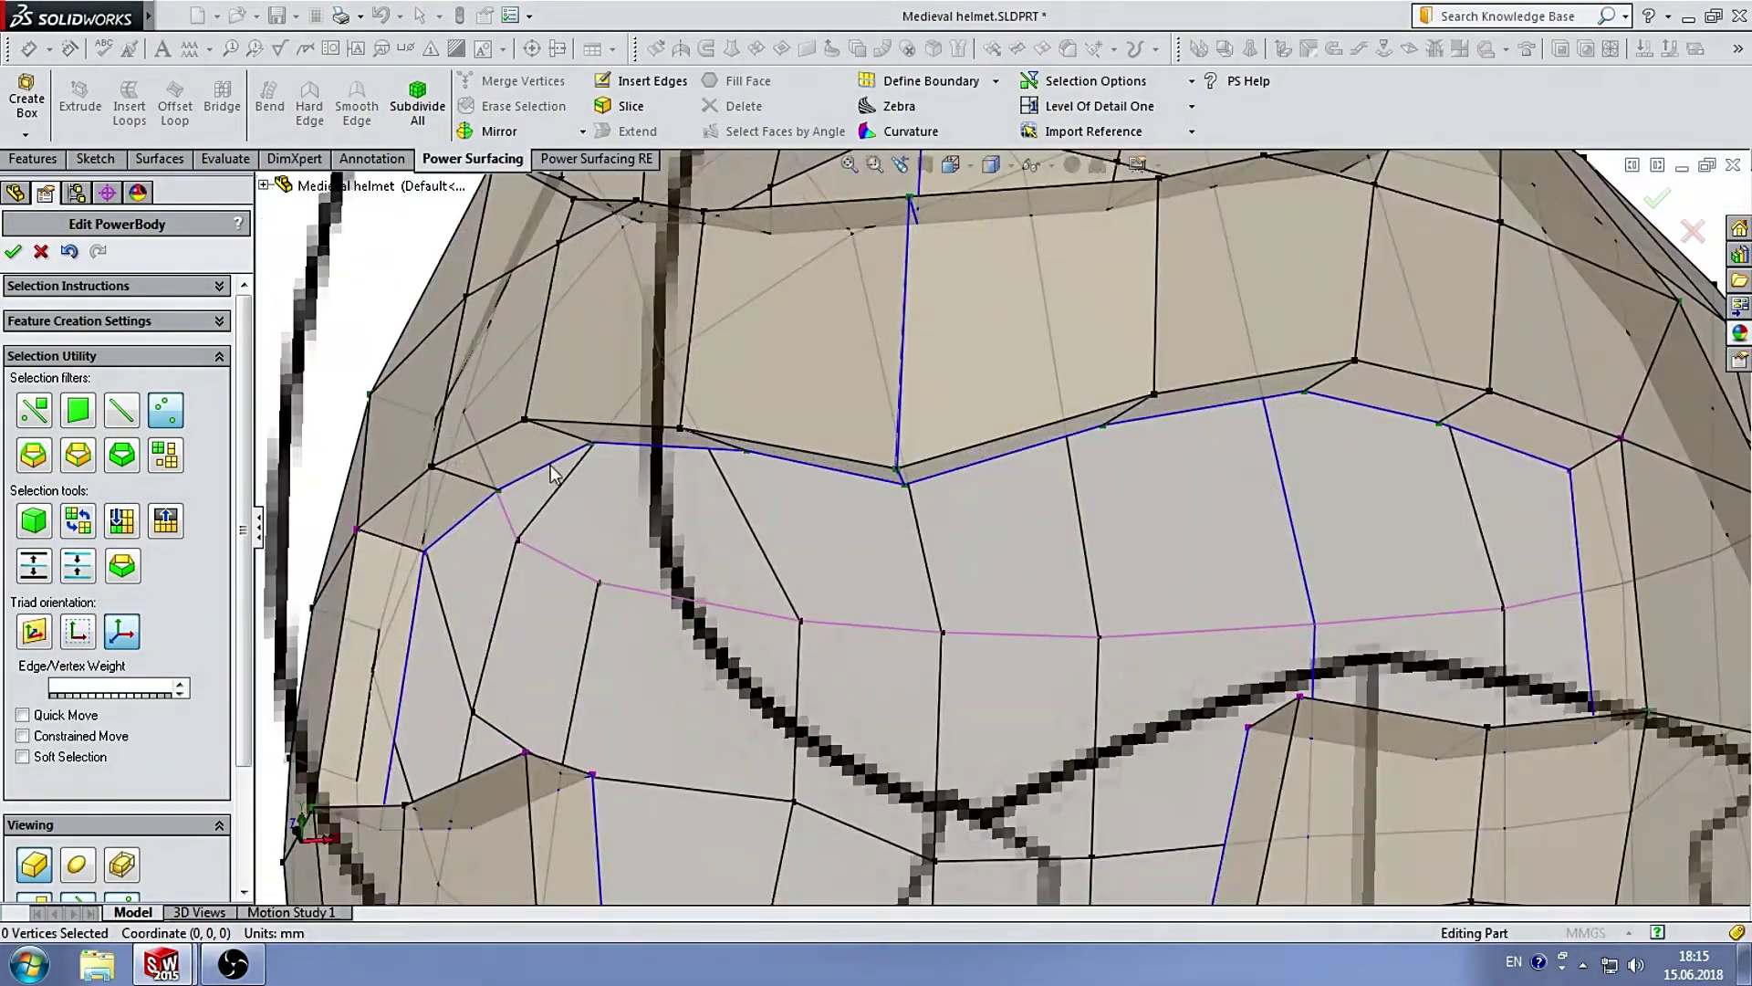
Extrude the two brow faces above the eye openings outward by 14,25 mm.
click(721, 438)
right_click(847, 461)
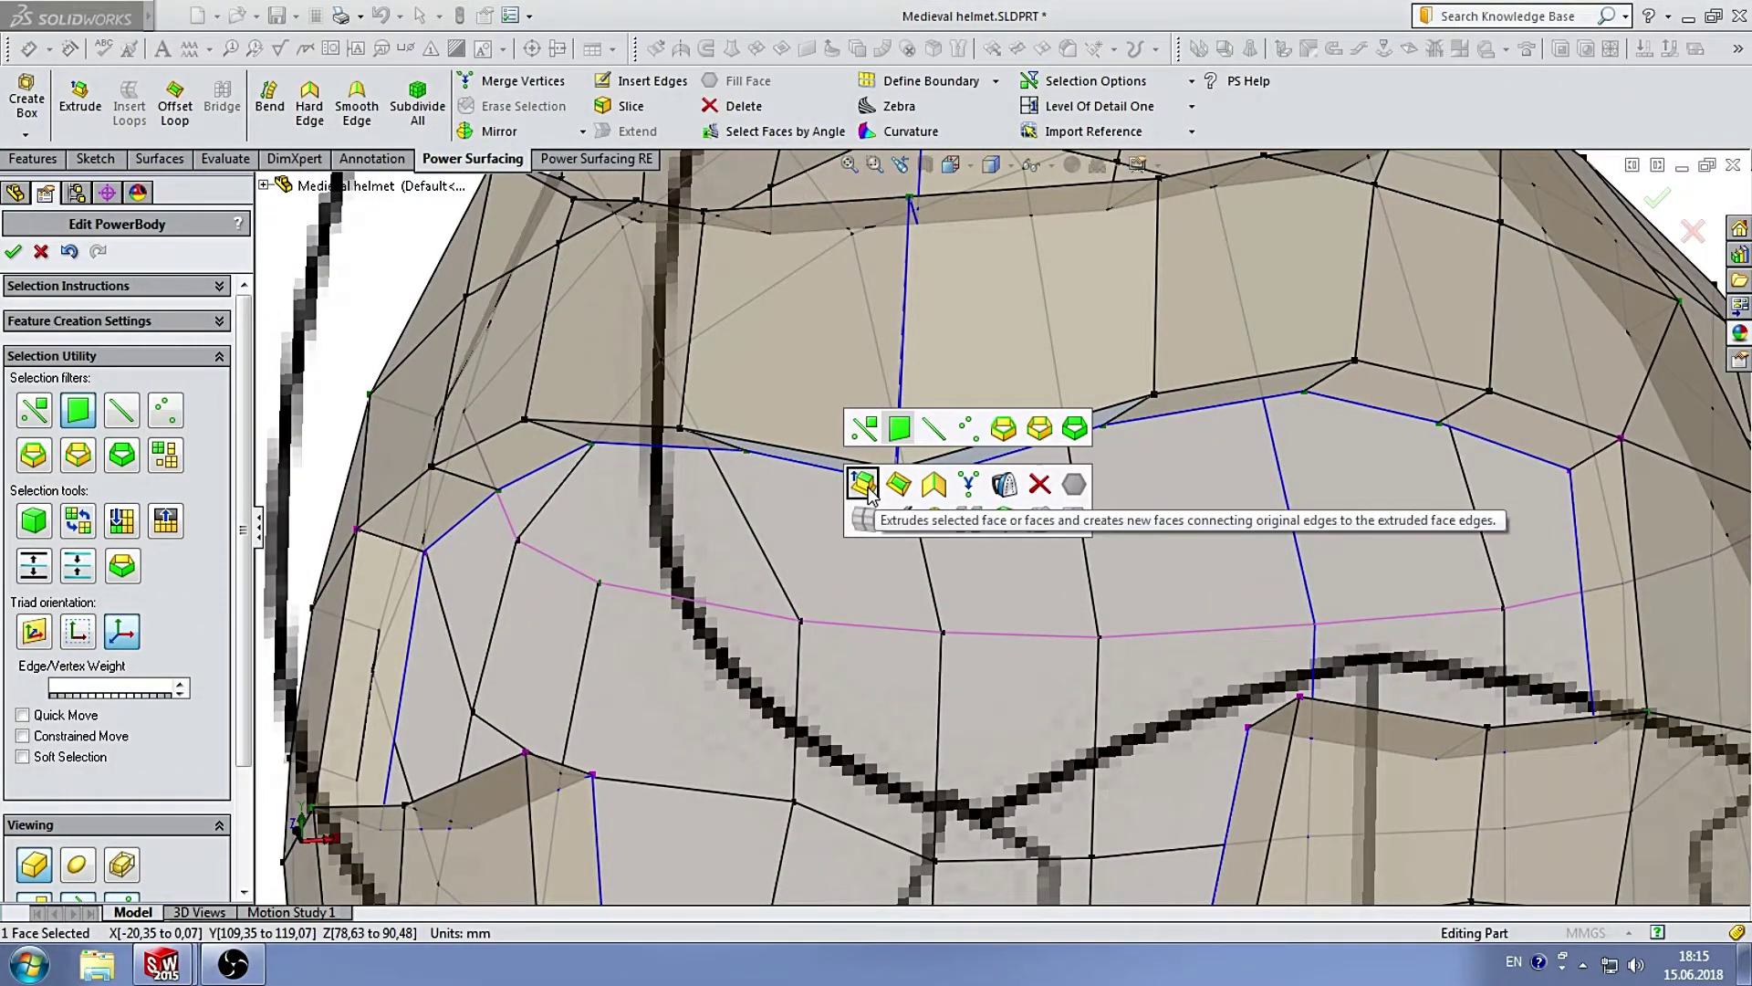
click(862, 483)
drag(765, 588, 732, 707)
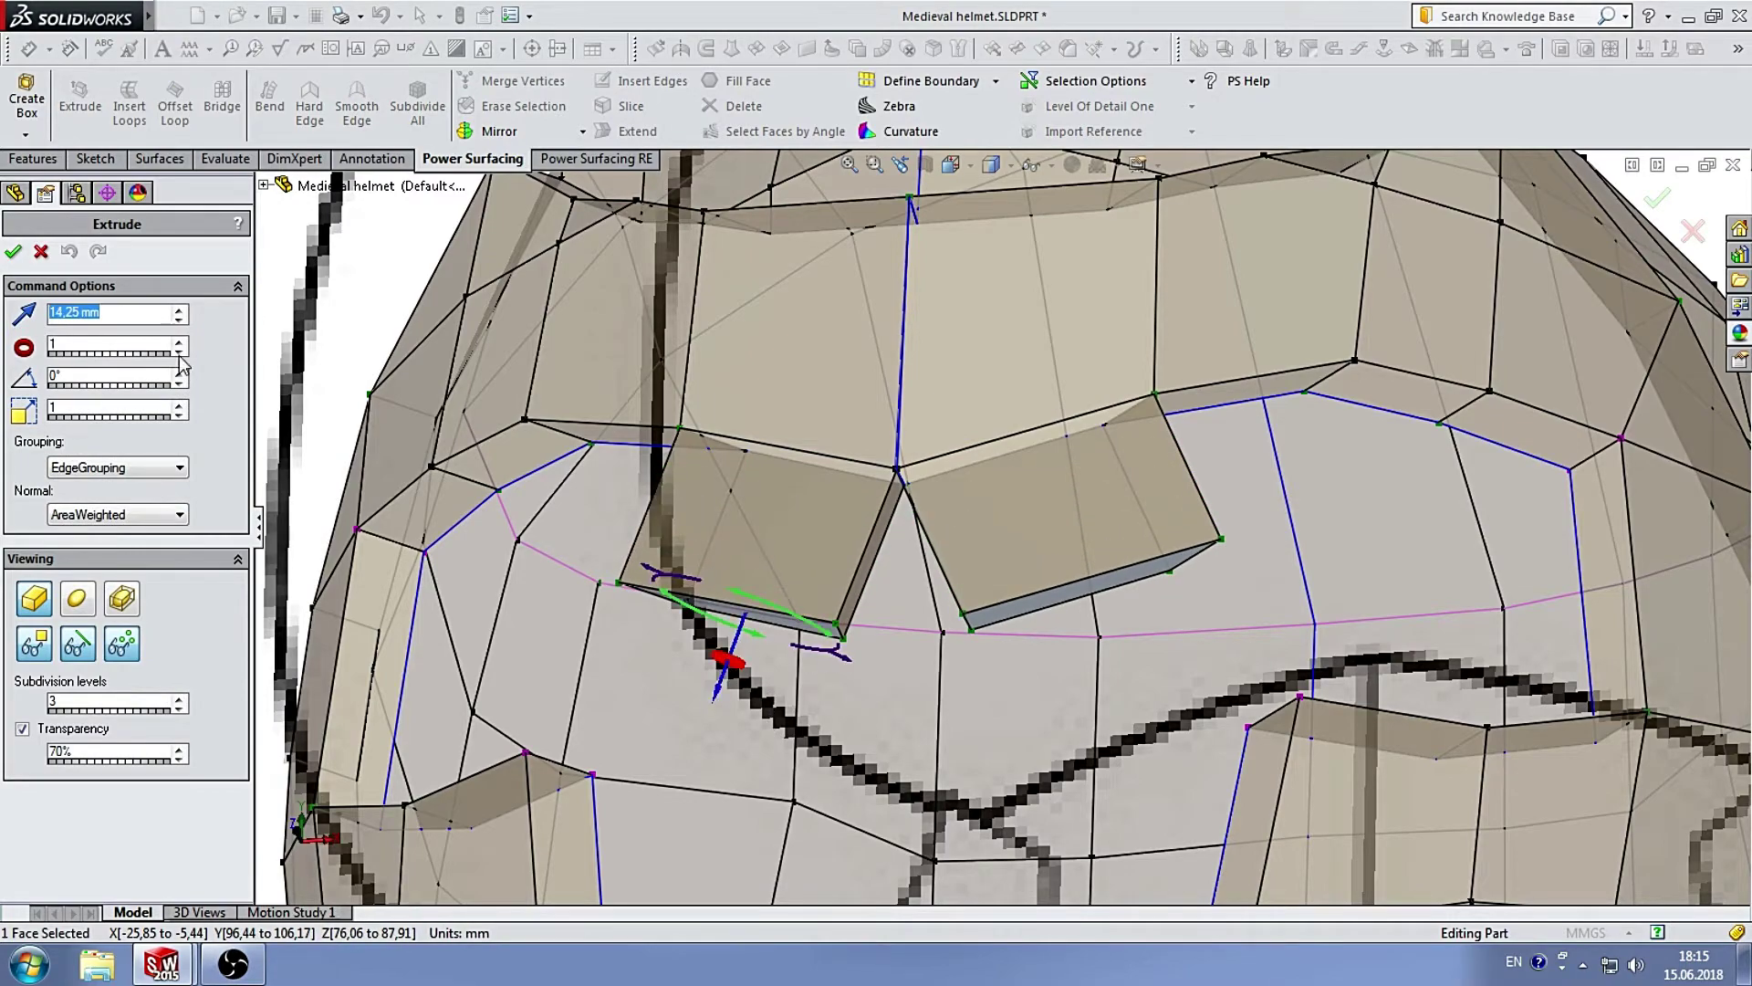
click(13, 252)
Inspect the new brow plates, return to Front view, and select the two nose-tip vertices.
mouse_move(821, 456)
middle_down()
mouse_move(966, 504)
mouse_move(874, 380)
middle_up()
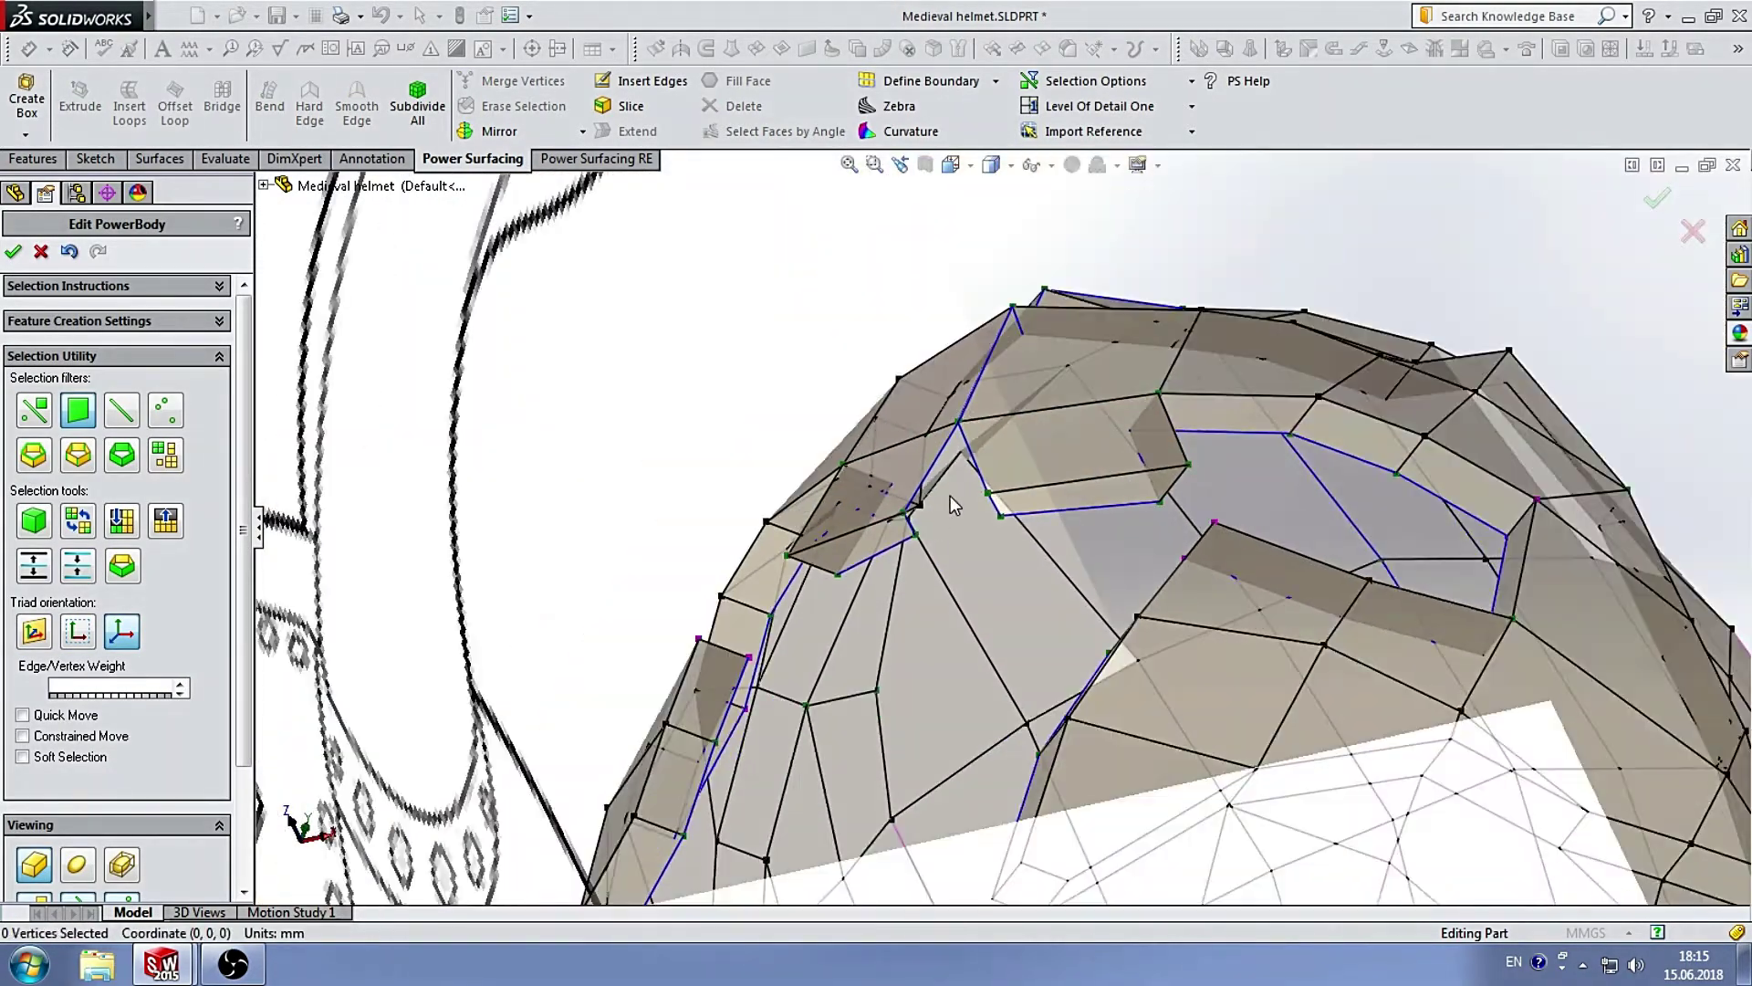
mouse_move(952, 505)
middle_down()
mouse_move(1010, 642)
mouse_move(1076, 598)
mouse_move(971, 576)
middle_up()
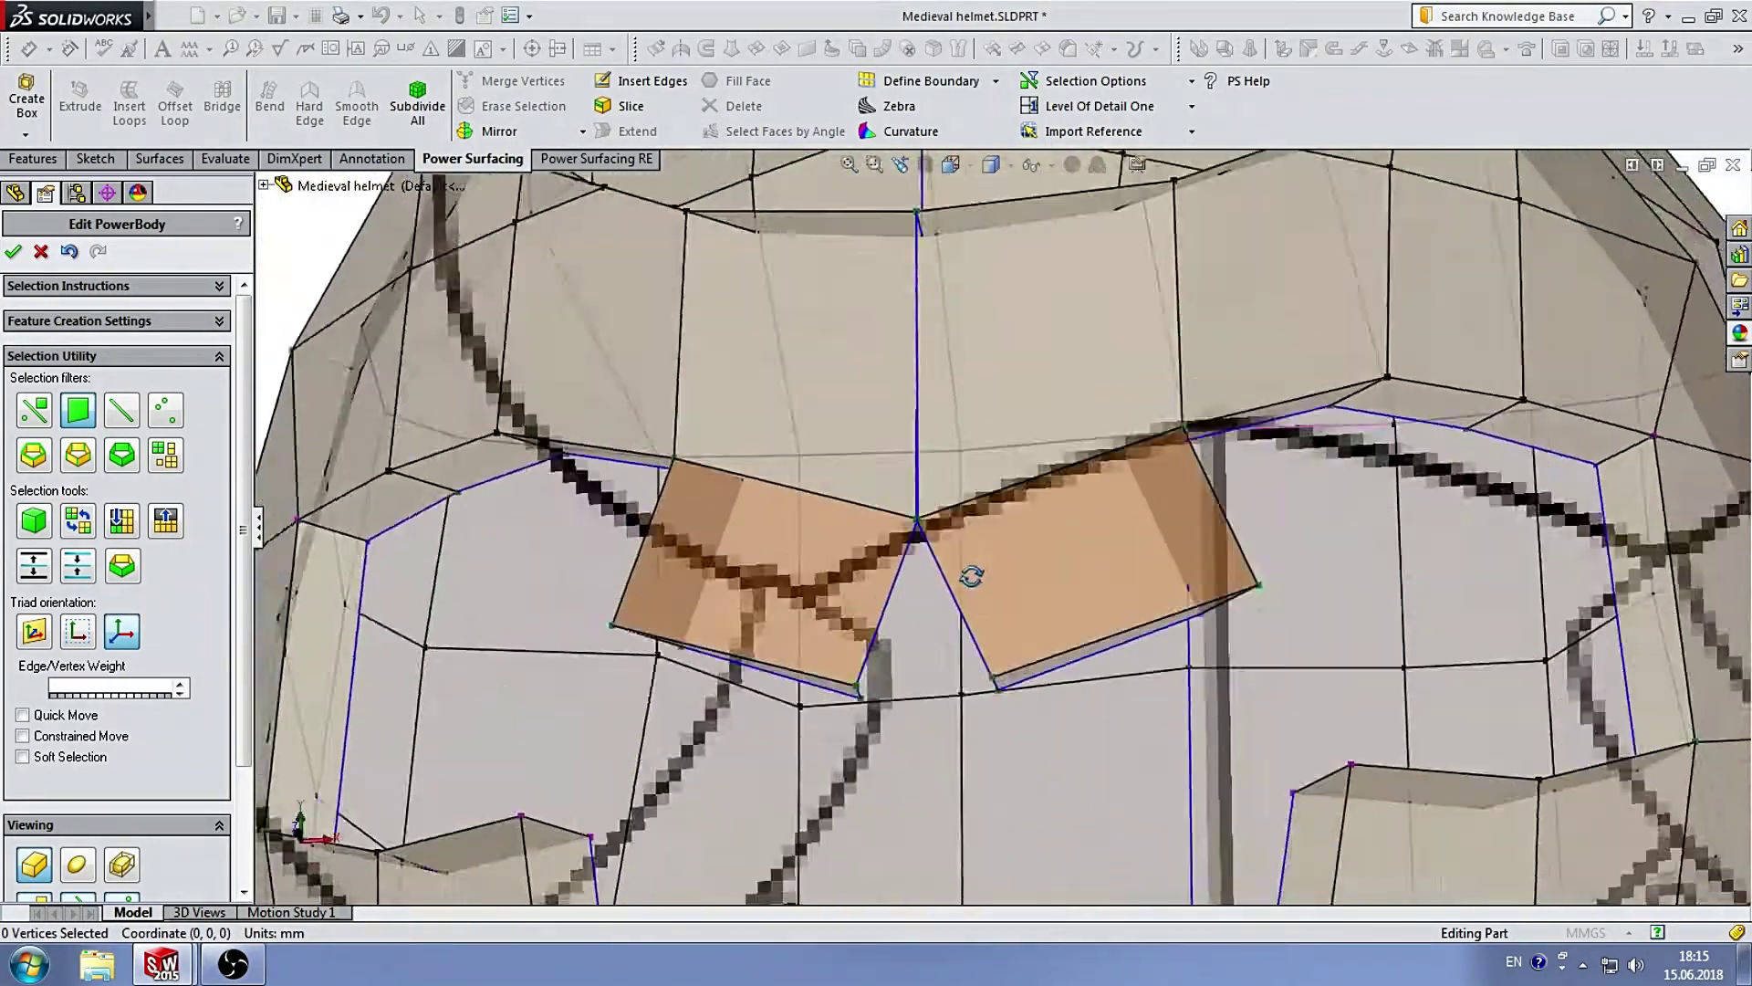
scroll(1004, 538, up, 10)
click(950, 164)
click(968, 584)
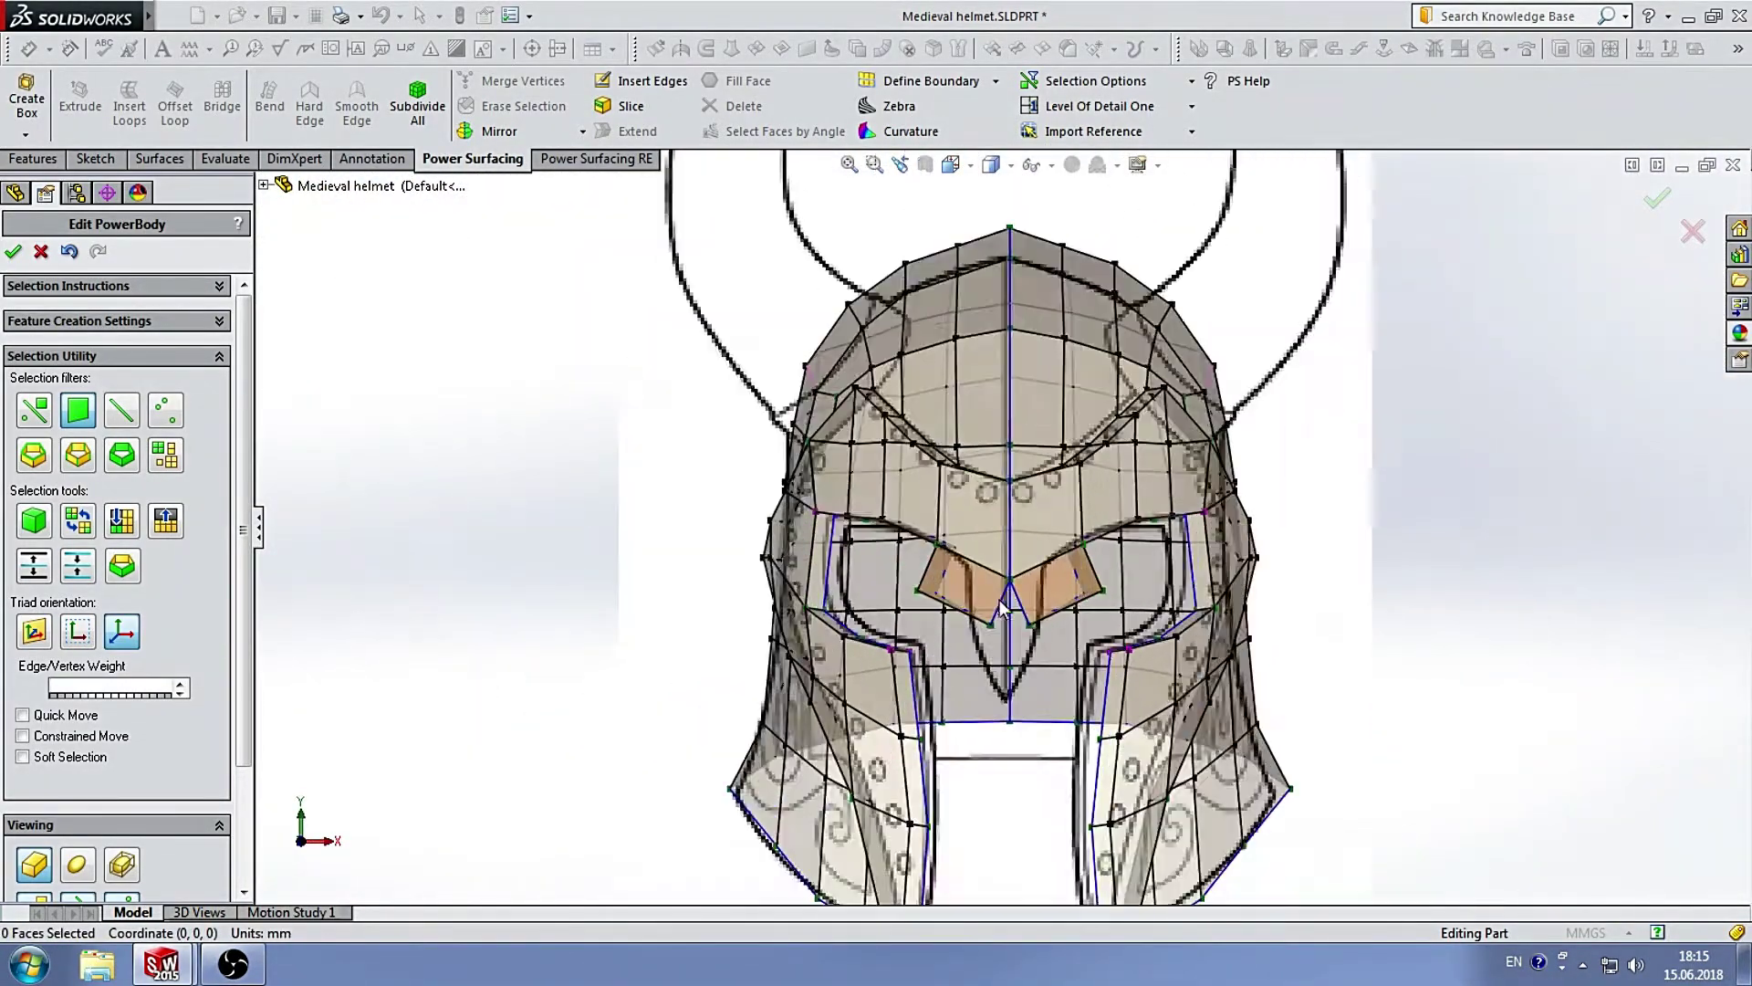
scroll(952, 606, down, 5)
click(930, 608)
Pull the nose-tip and inner brow-corner vertices toward the centre line, then check the brow shape.
drag(978, 606, 1043, 622)
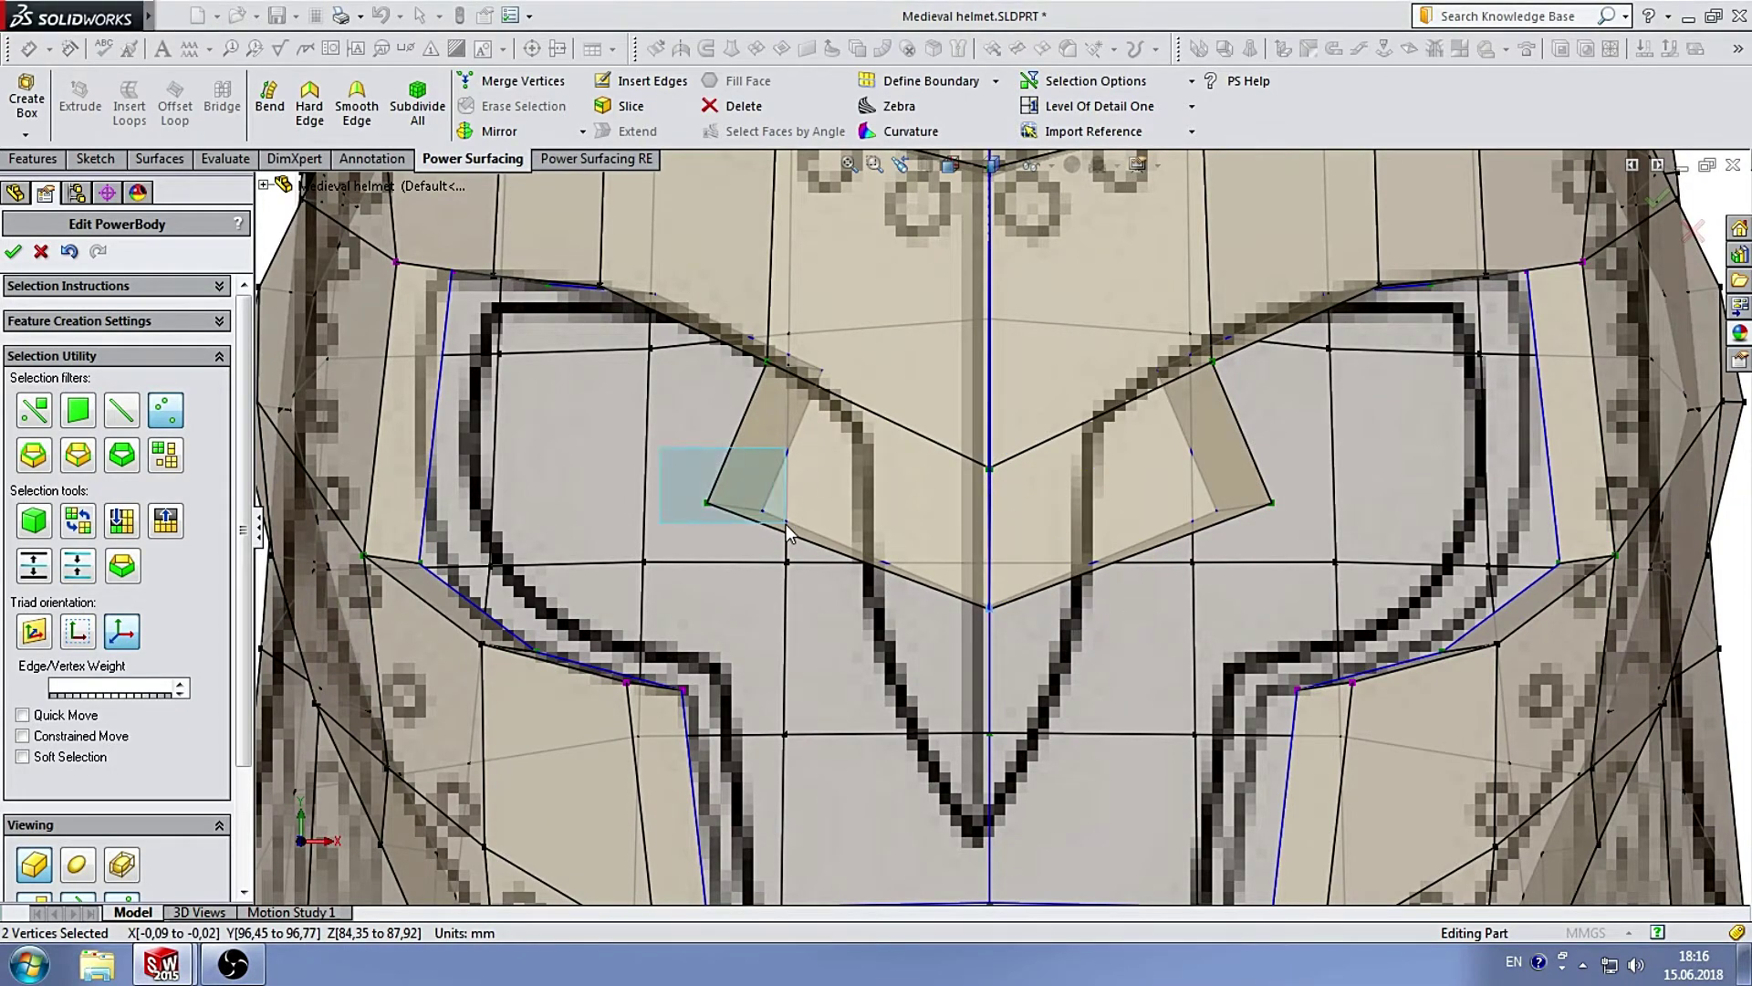
drag(787, 534, 713, 522)
mouse_move(820, 507)
mouse_down()
mouse_move(953, 510)
mouse_move(897, 568)
mouse_up()
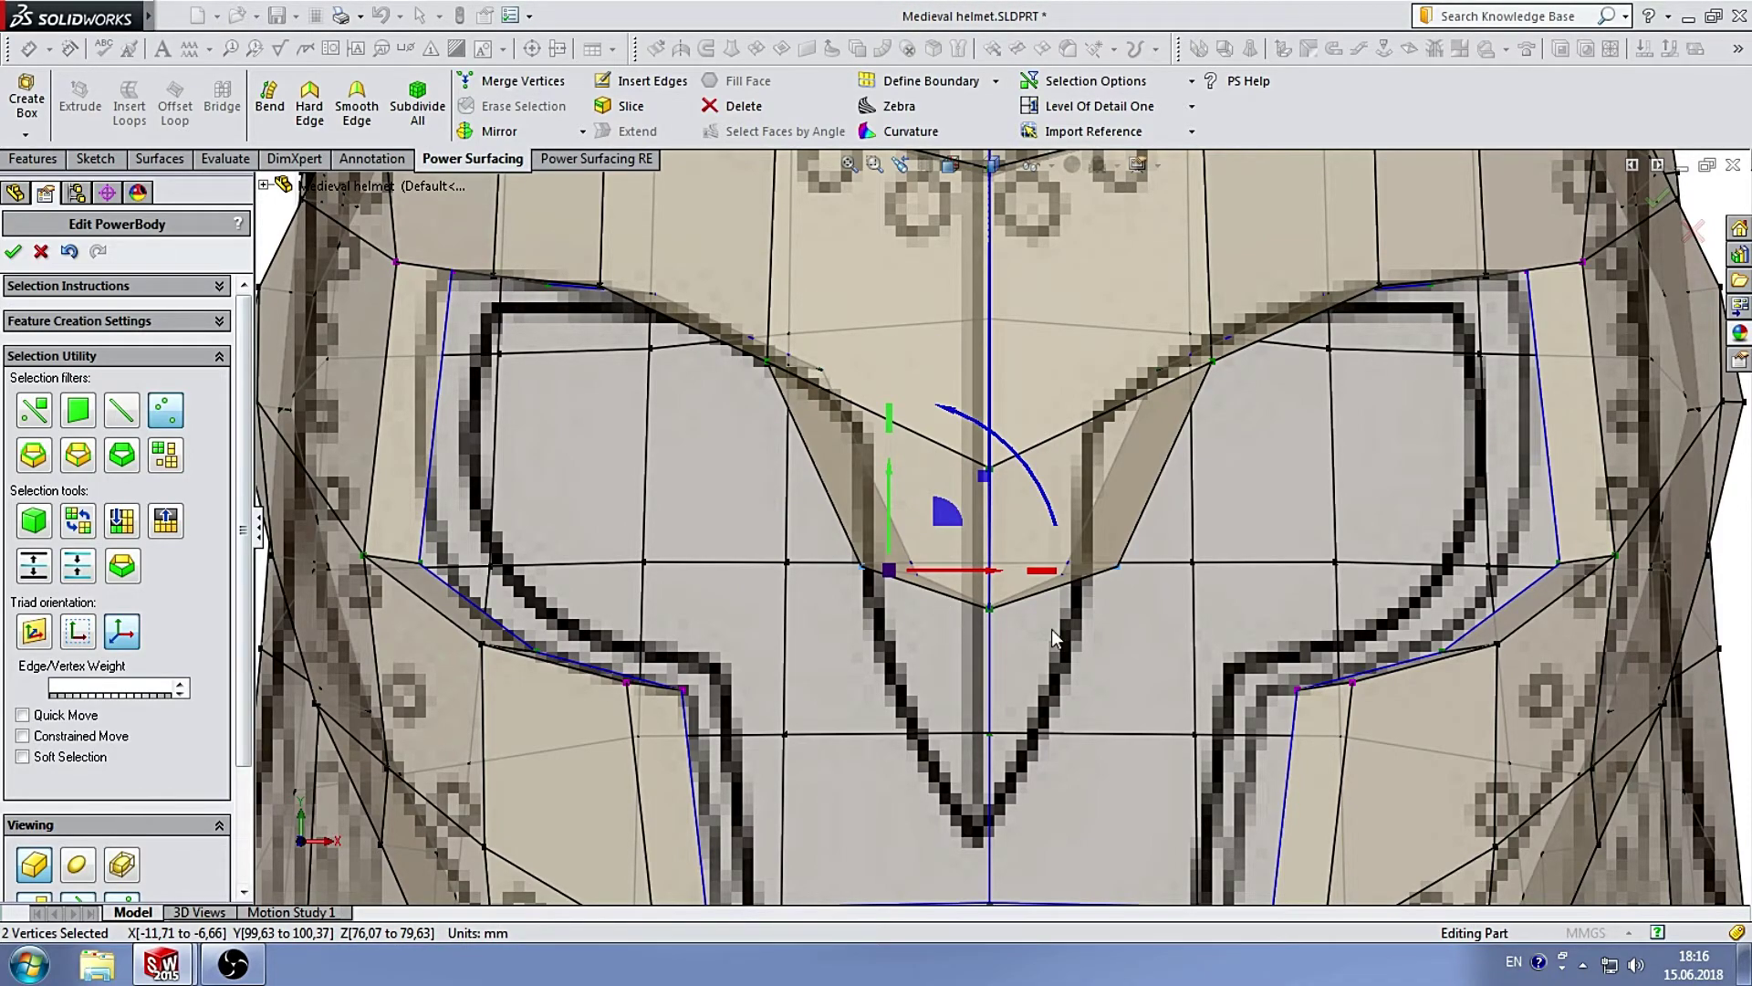
mouse_move(1054, 636)
middle_down()
mouse_move(935, 485)
mouse_move(979, 549)
middle_up()
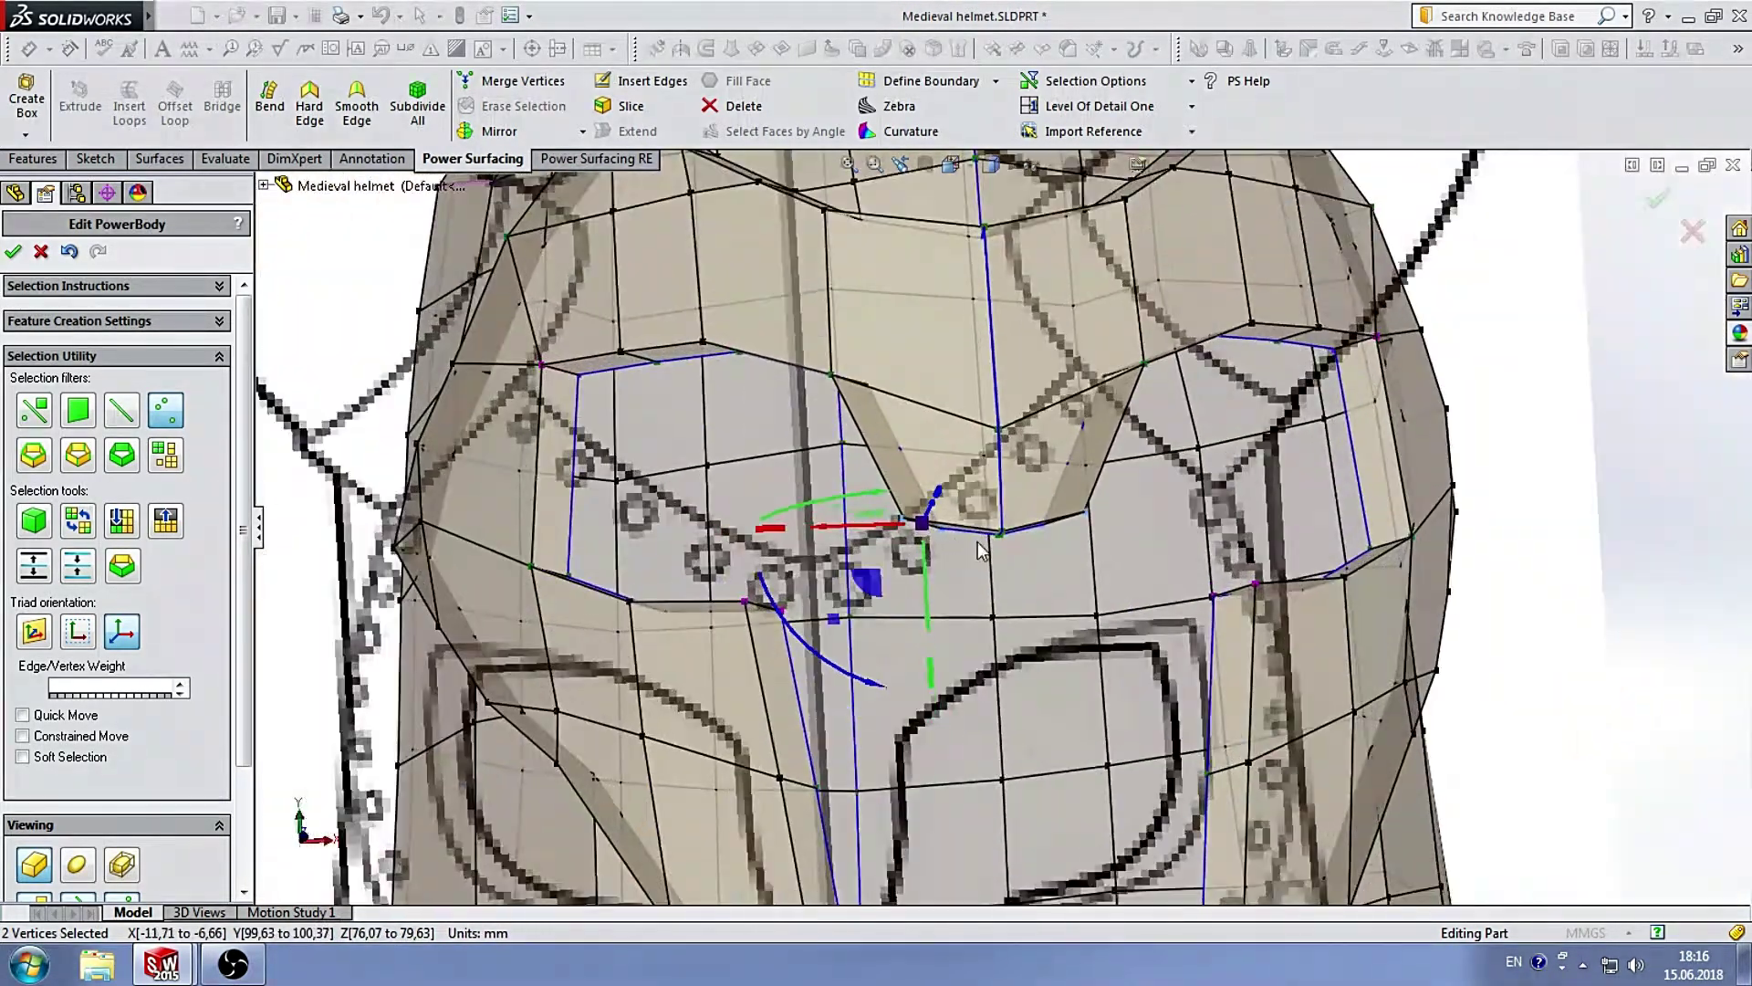
In the front view, lower the centre vertex down toward the nose tip.
click(87, 413)
scroll(1015, 513, down, 5)
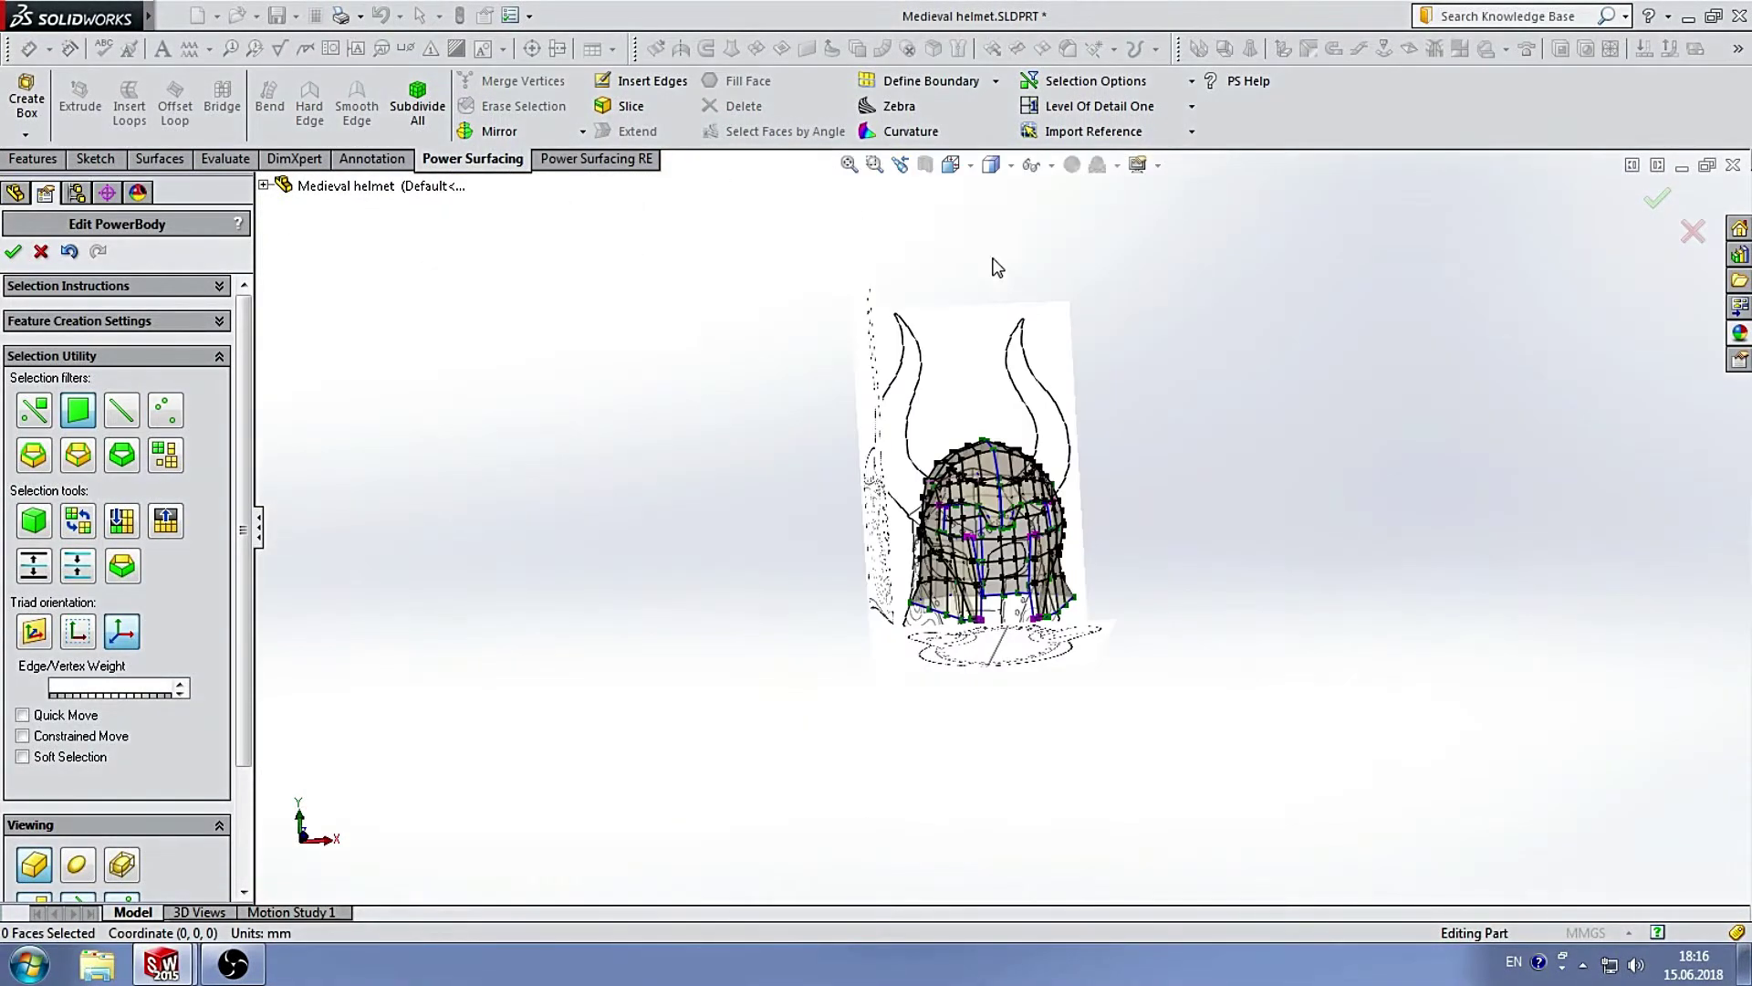
key(space)
click(990, 591)
scroll(993, 602, up, 5)
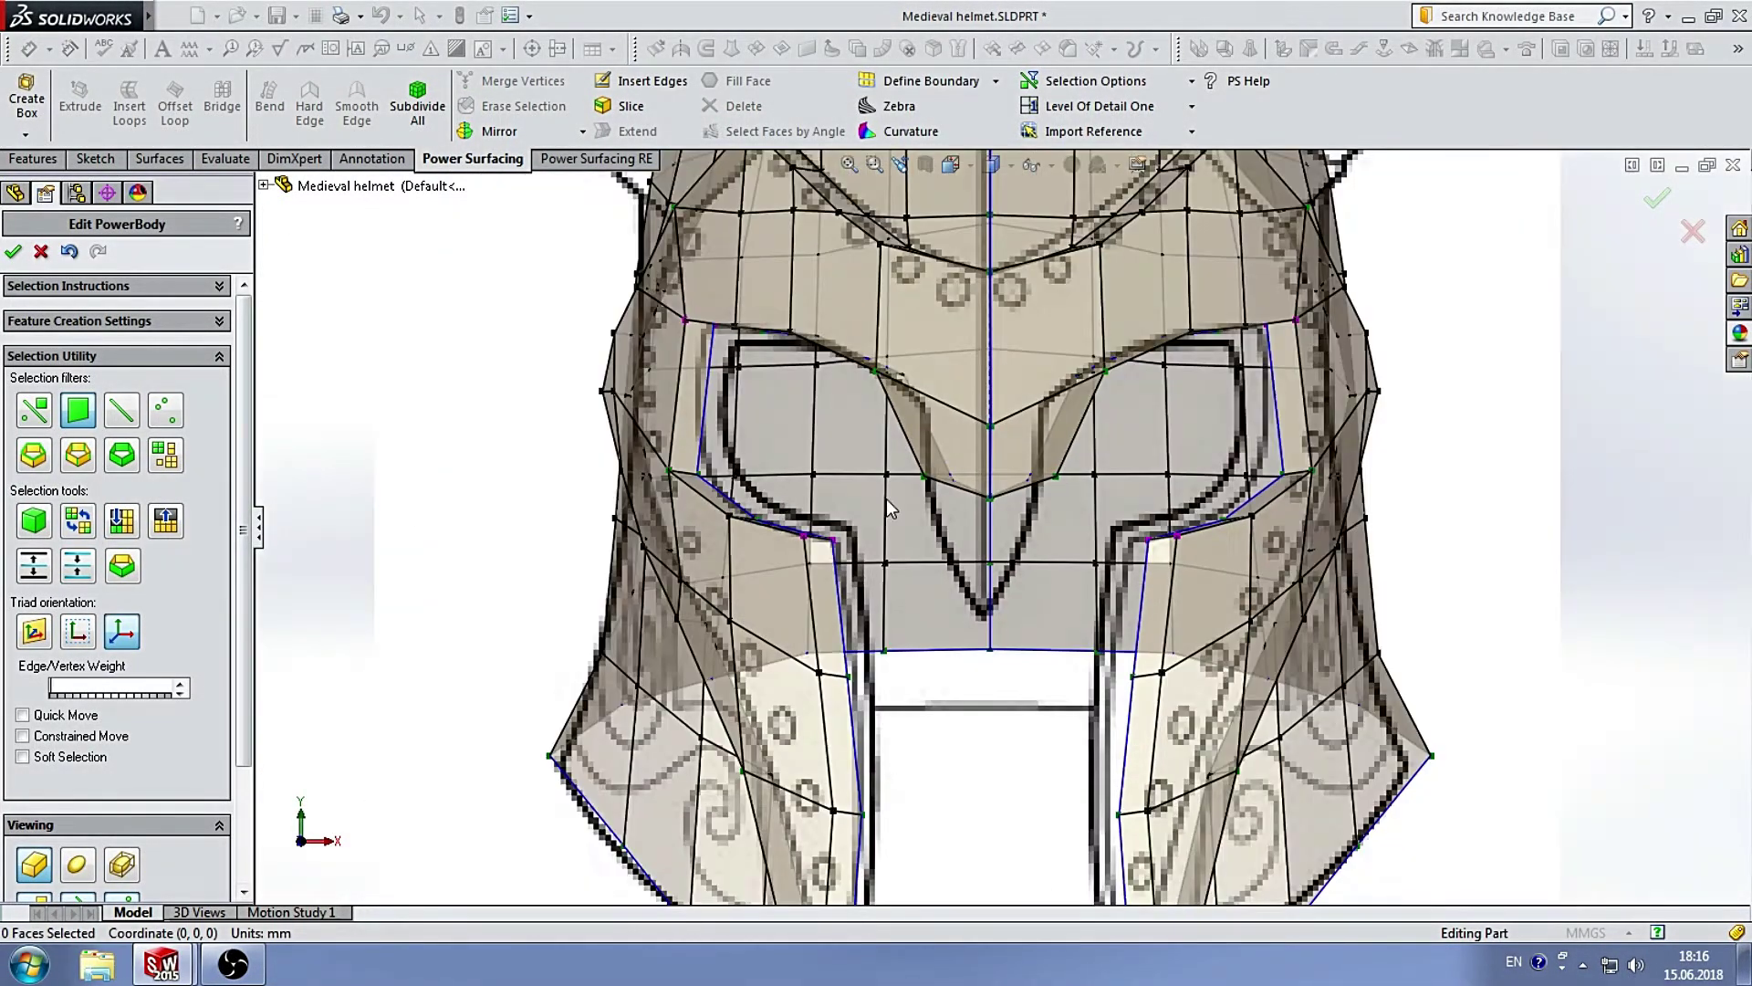
click(165, 409)
scroll(1036, 513, up, 3)
drag(995, 478, 995, 703)
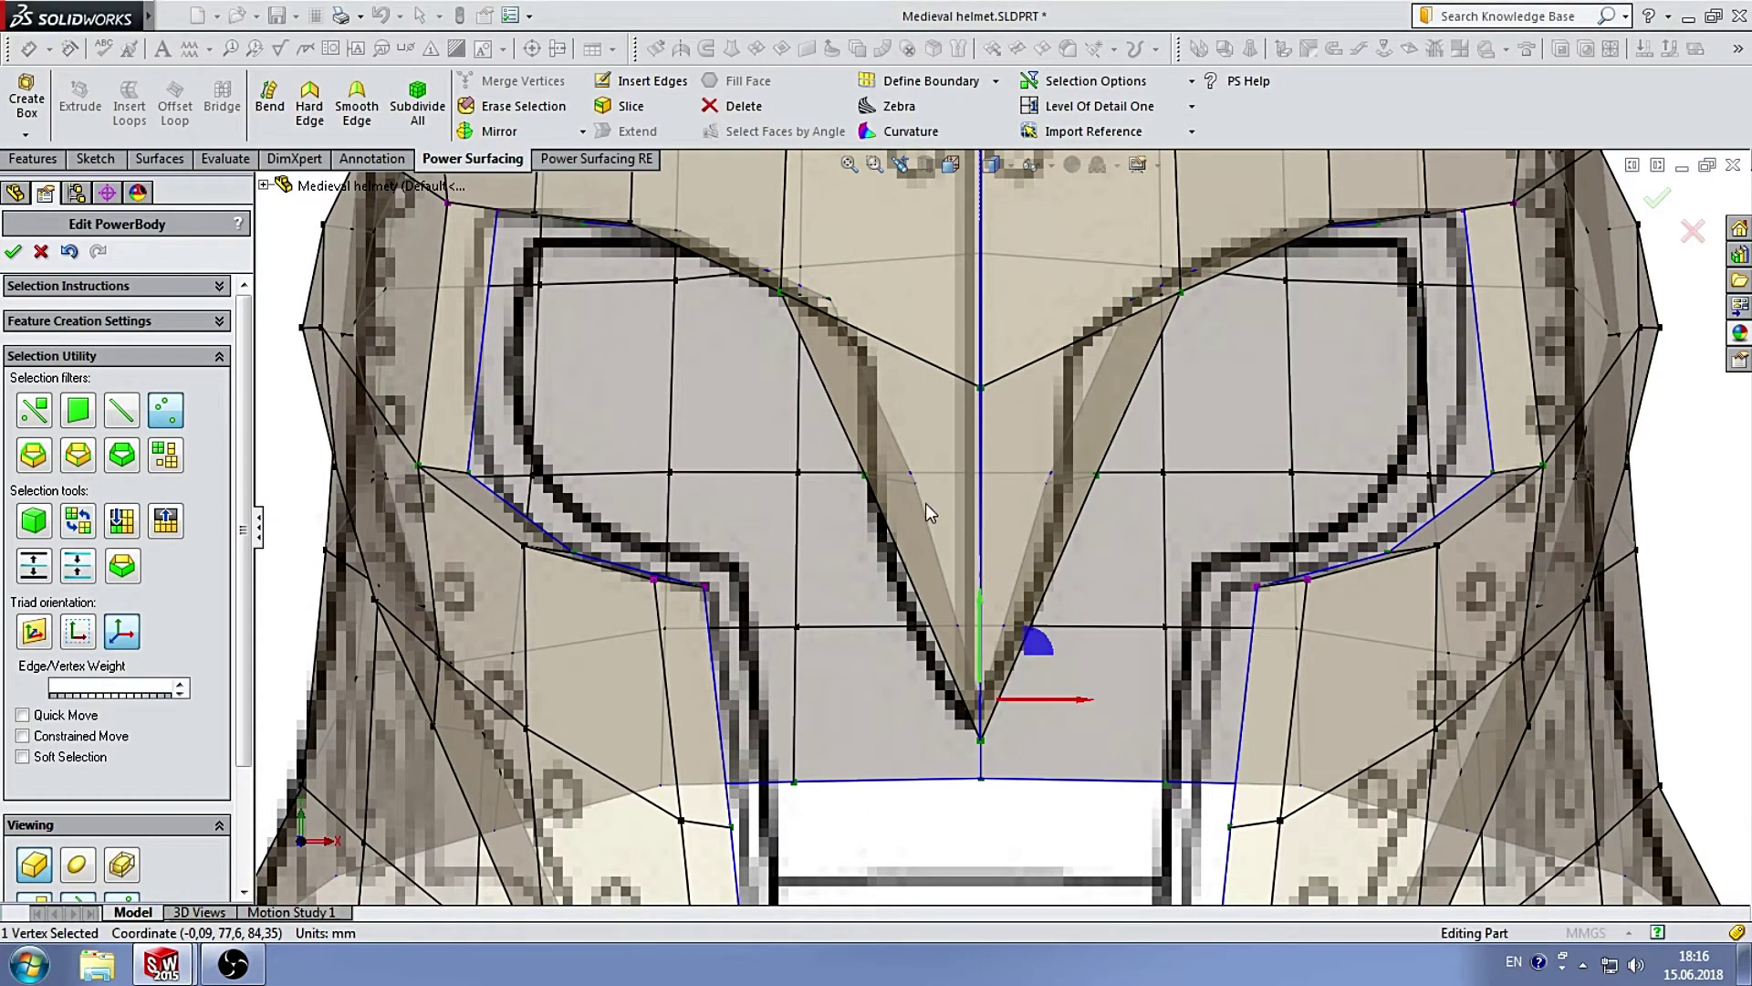
click(946, 478)
Lower the two vertices beside the nose guard slightly.
scroll(946, 478, up, 3)
scroll(907, 504, up, 3)
drag(818, 462, 1187, 547)
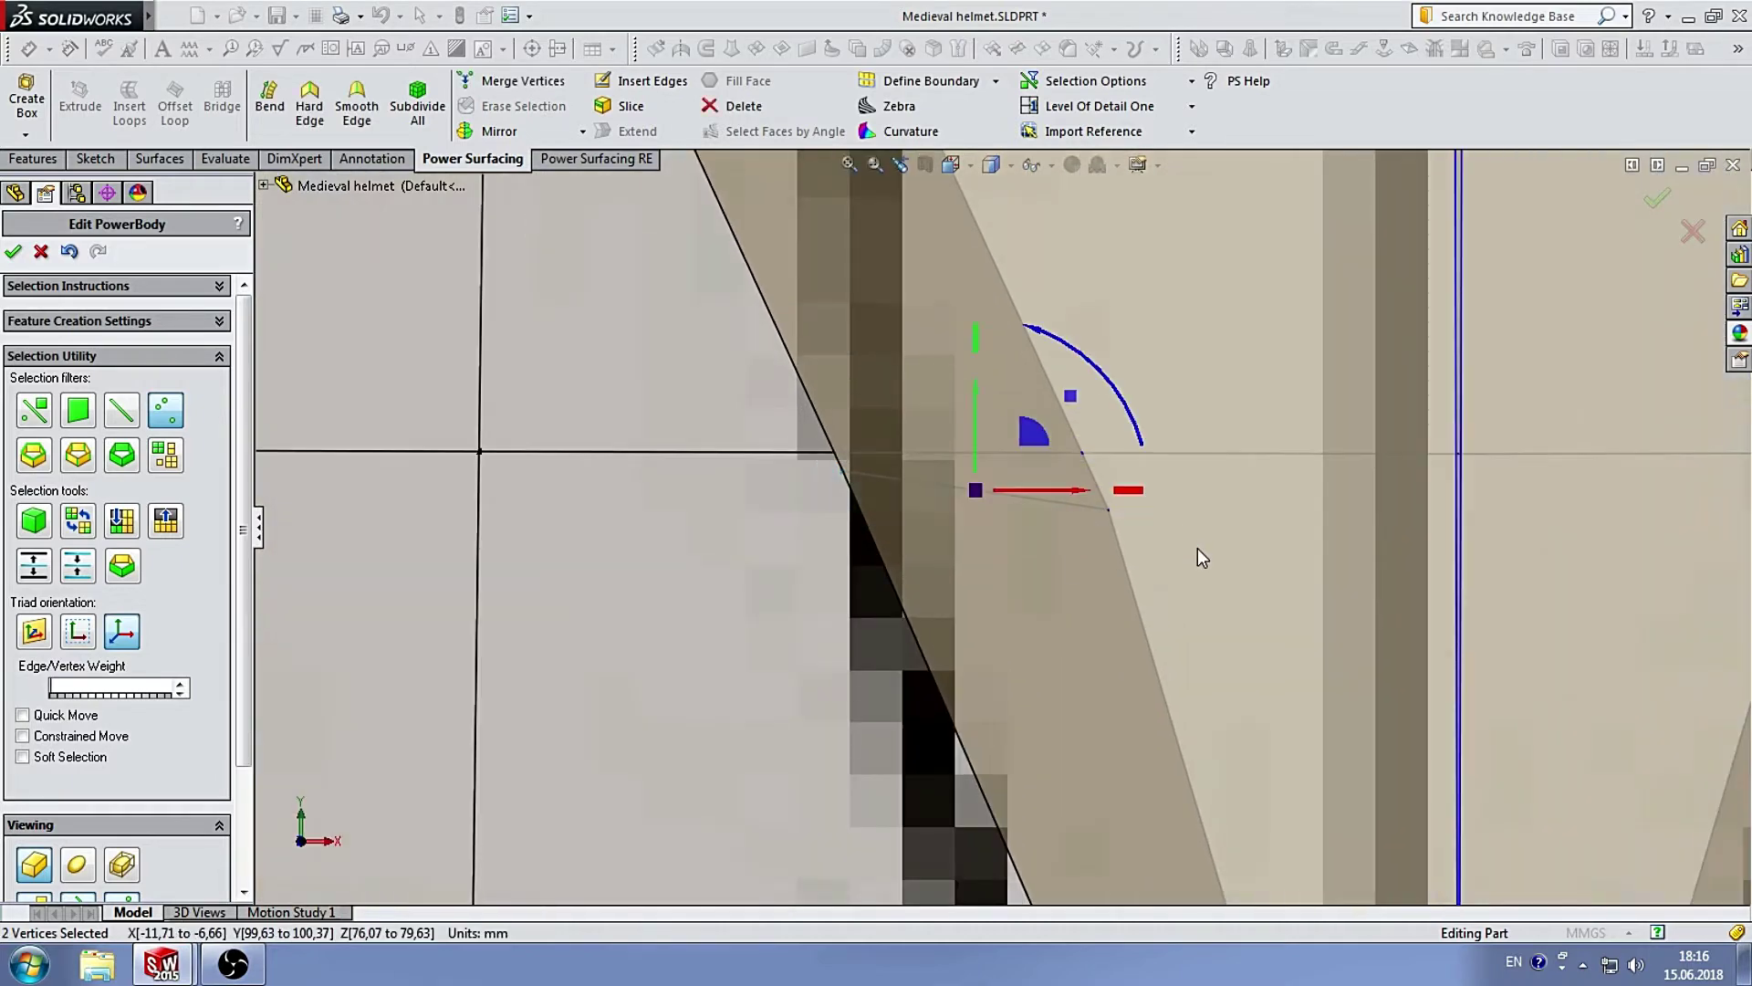
scroll(1187, 548, down, 3)
scroll(1104, 557, down, 2)
drag(978, 534, 982, 568)
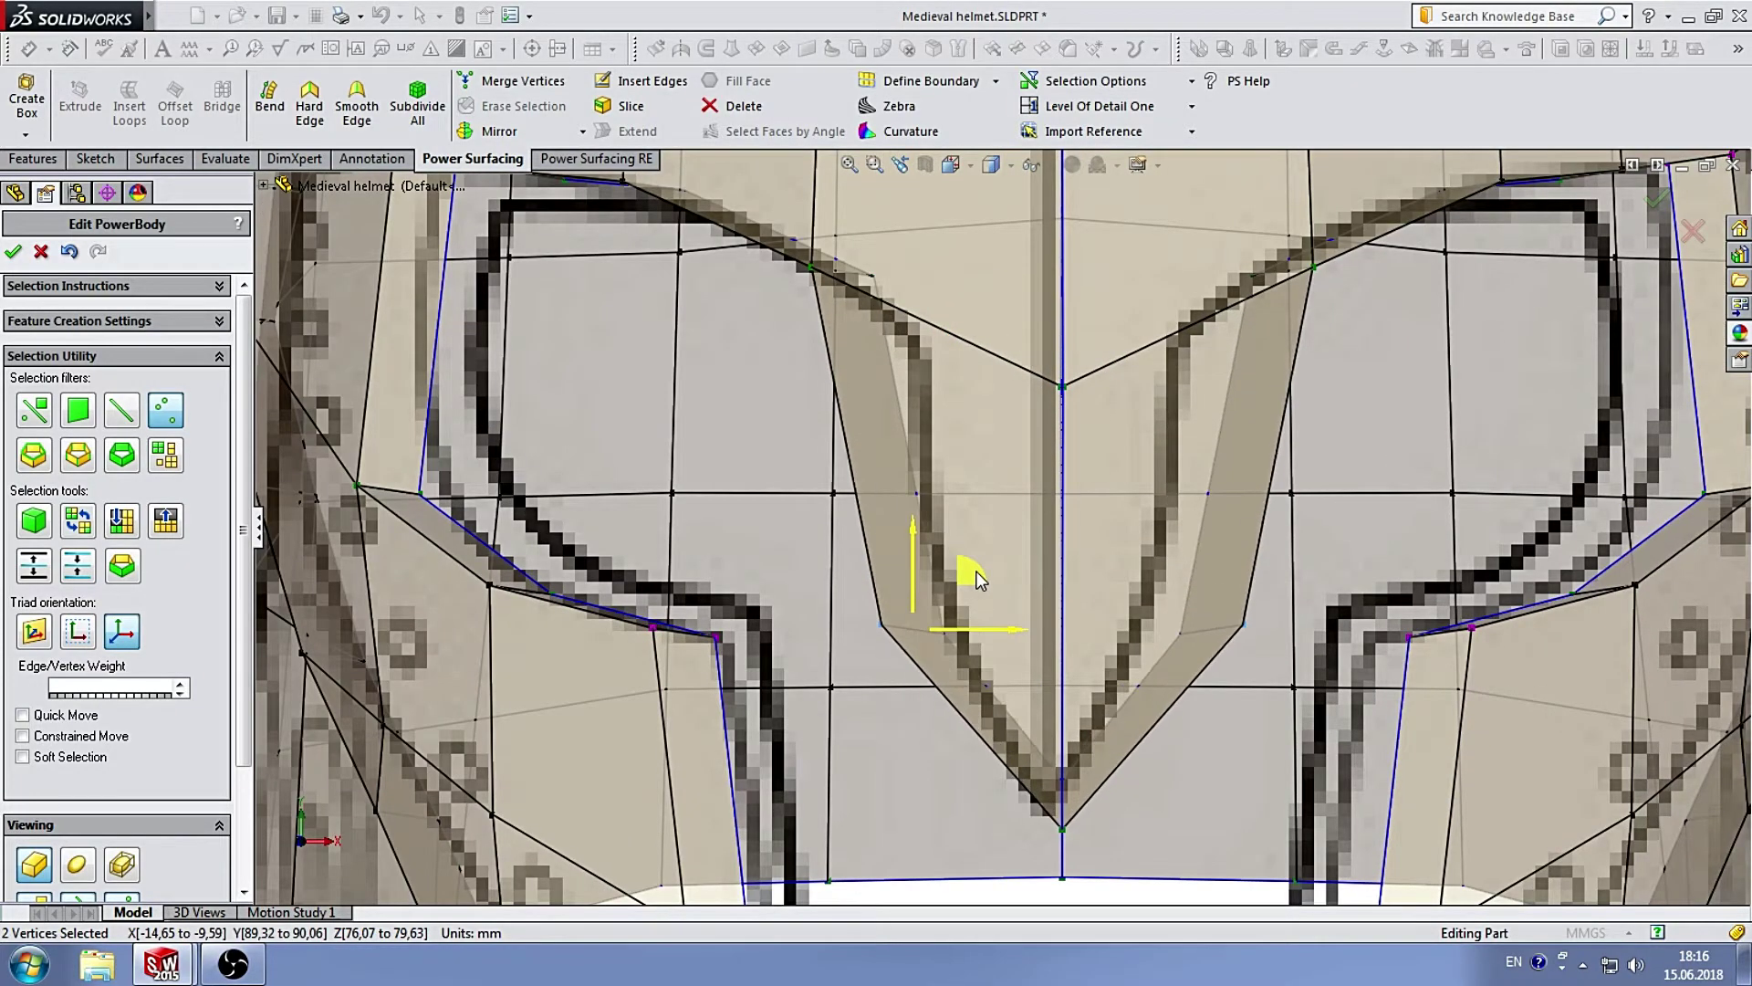
scroll(1010, 567, up, 2)
scroll(1055, 688, up, 2)
click(1055, 688)
Snap the V-tip vertex onto the centre line at X=0 and select a nose-guard edge for the new loop.
scroll(1023, 712, up, 1)
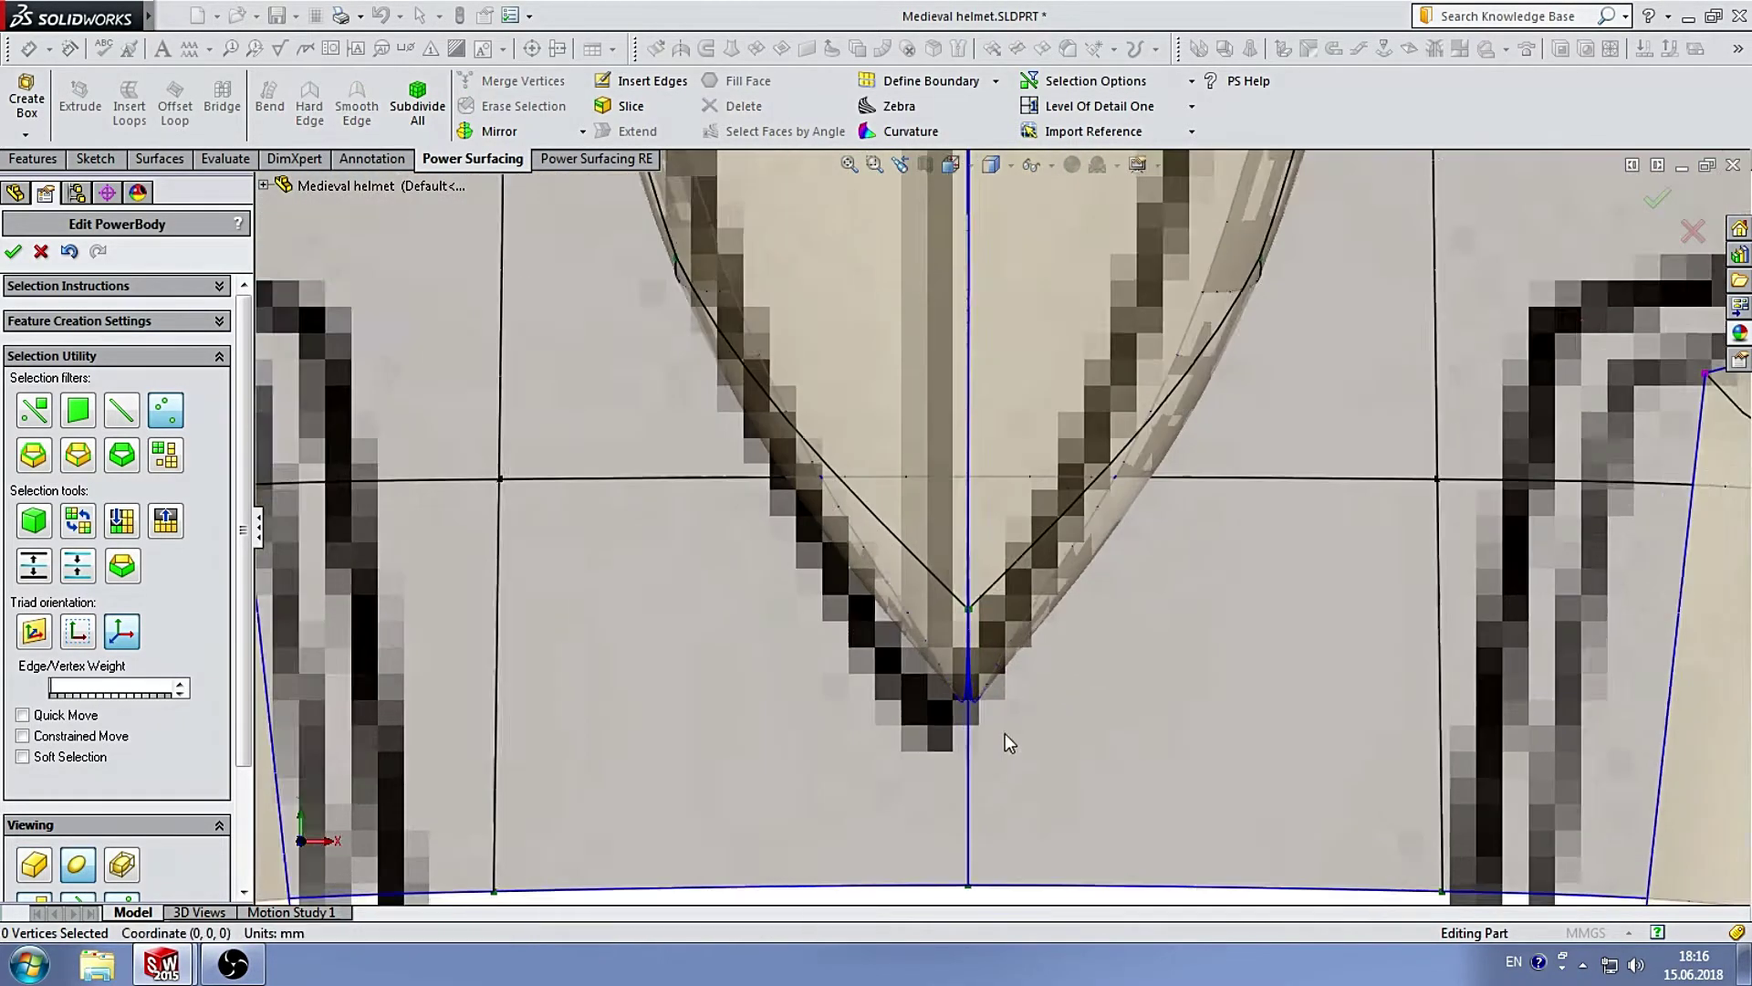
scroll(1005, 732, up, 3)
scroll(981, 639, down, 2)
scroll(986, 730, up, 2)
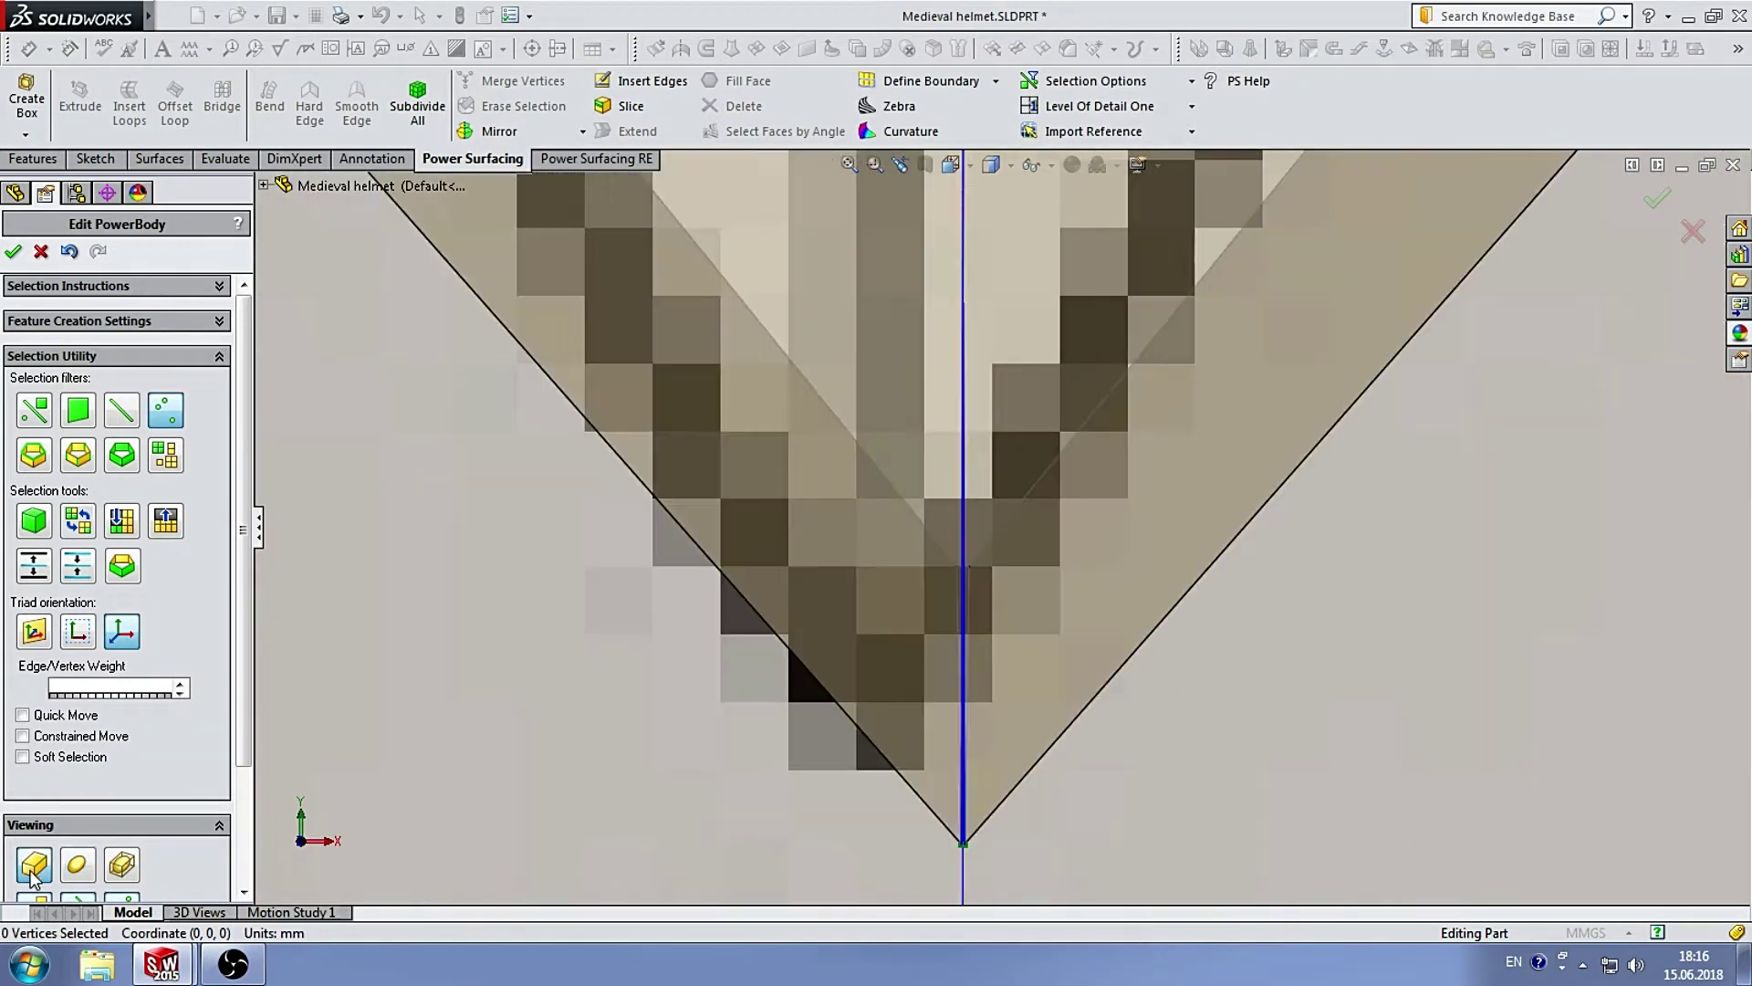
scroll(993, 829, up, 1)
scroll(962, 666, up, 2)
drag(1015, 628, 1030, 619)
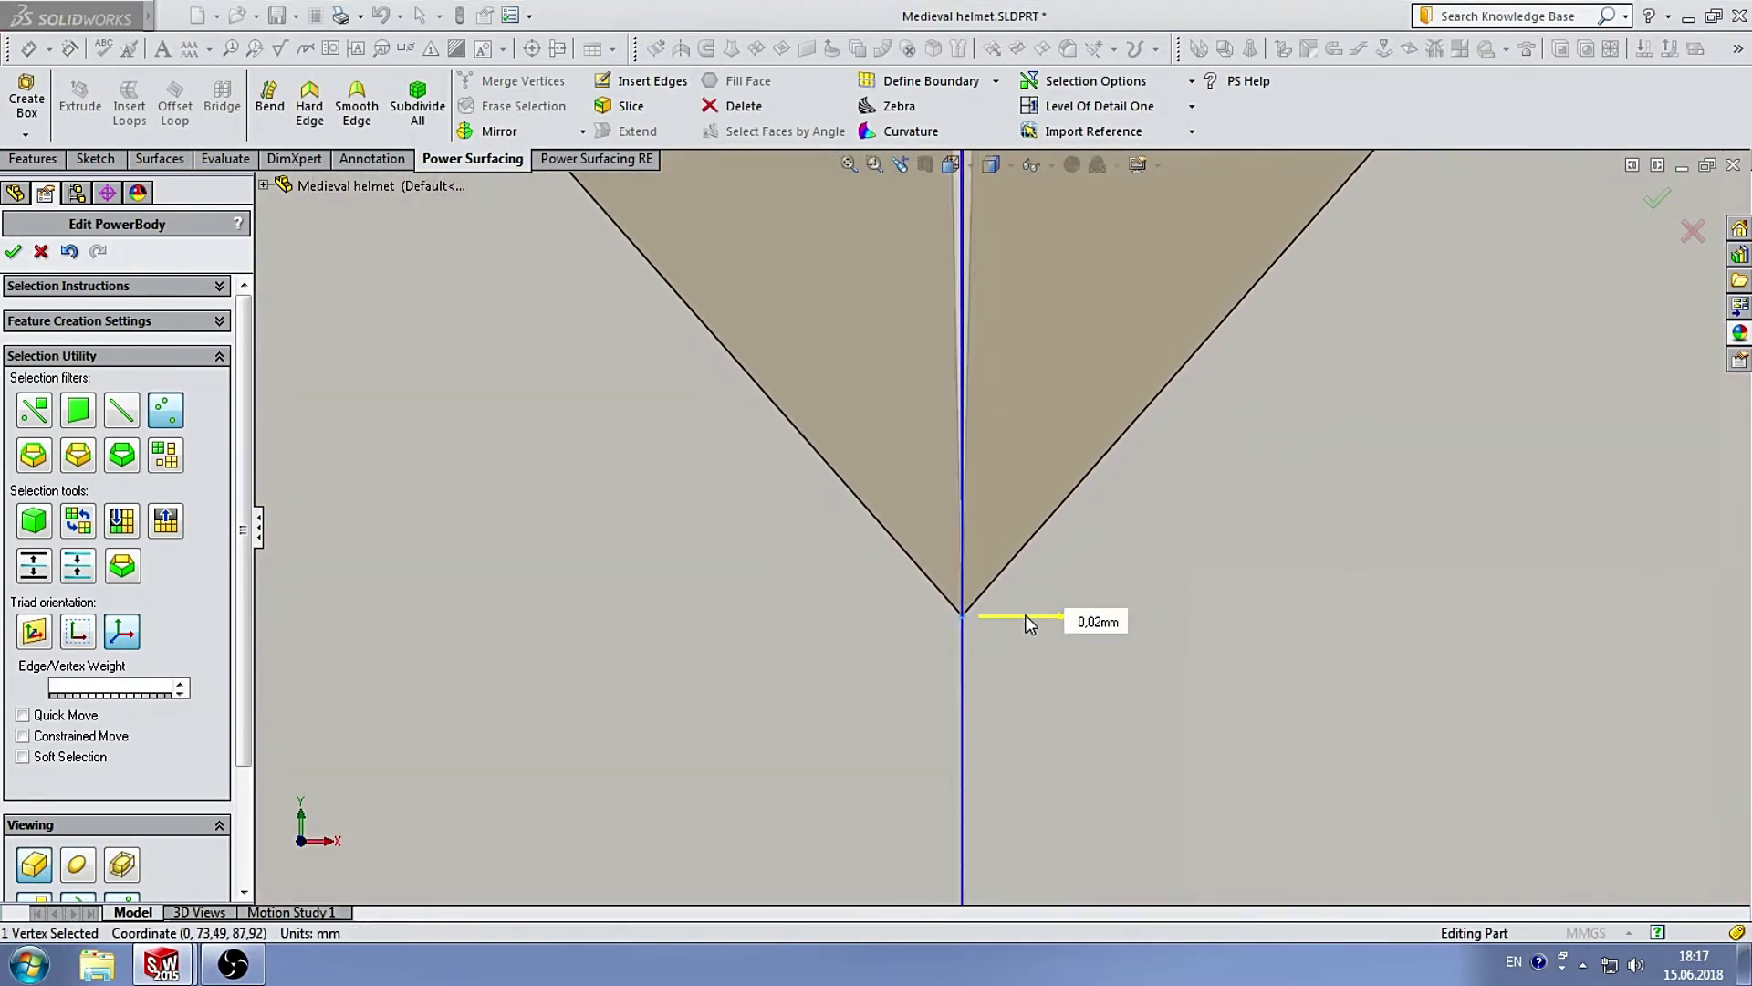
scroll(1196, 497, down, 3)
scroll(1186, 498, down, 2)
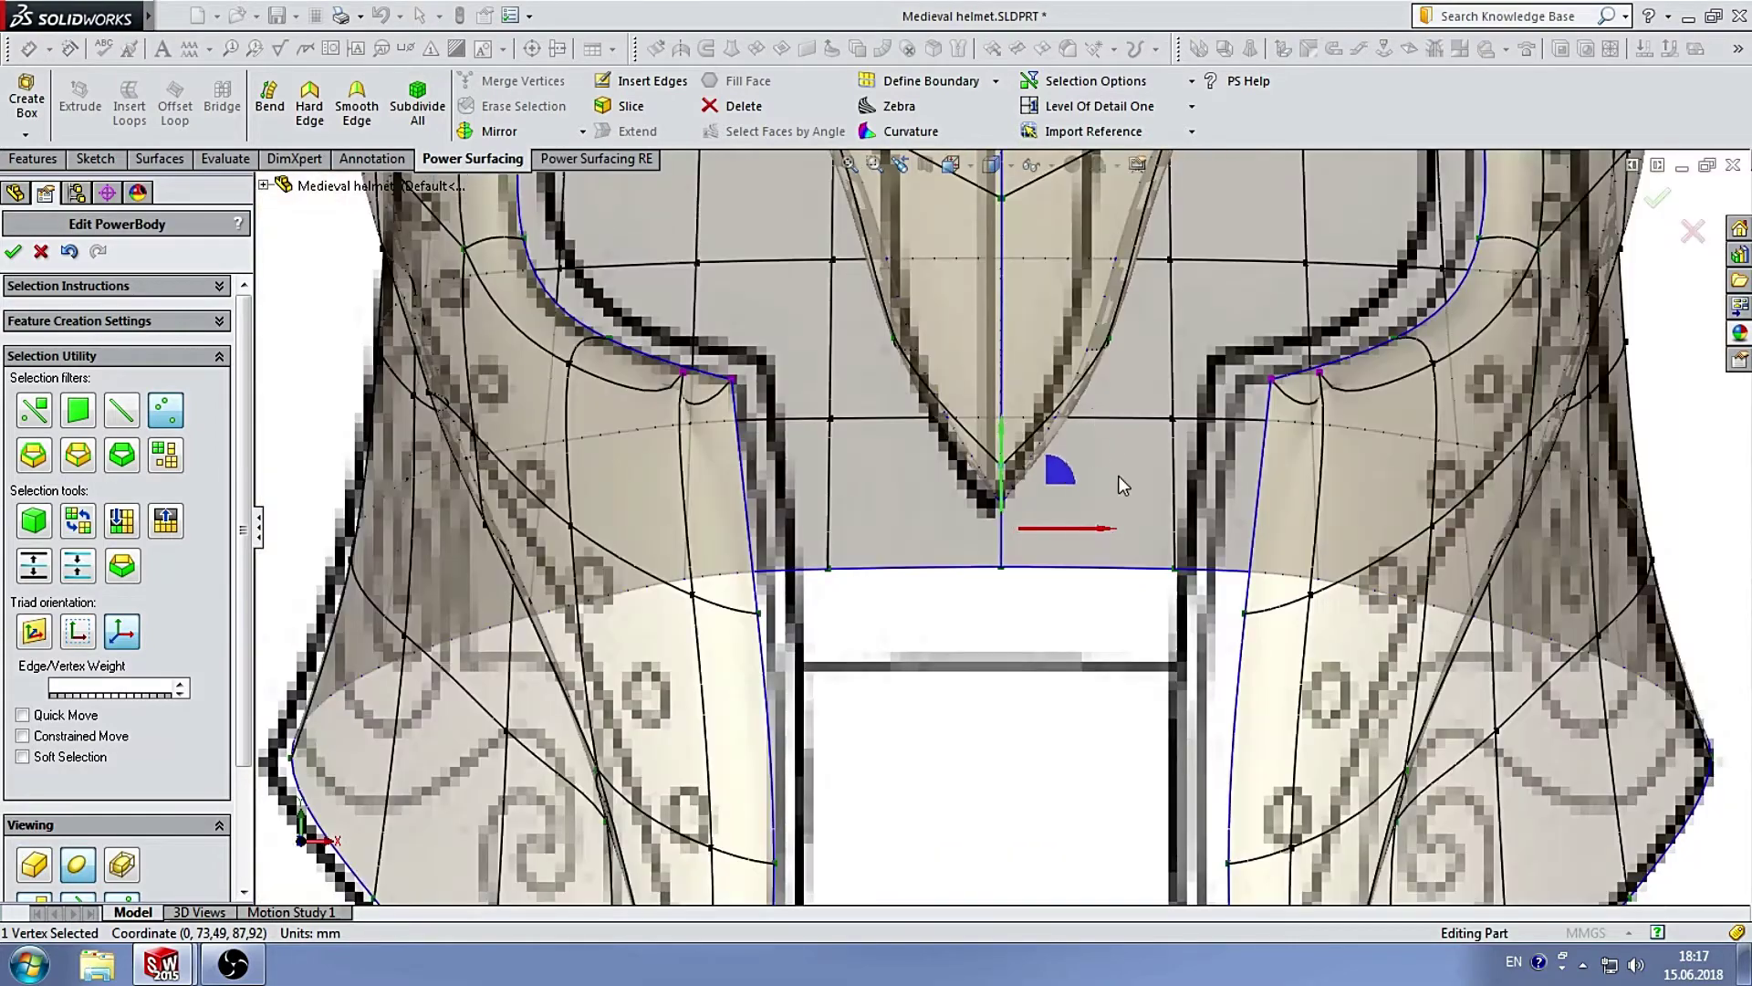
scroll(1119, 476, down, 2)
scroll(904, 438, up, 3)
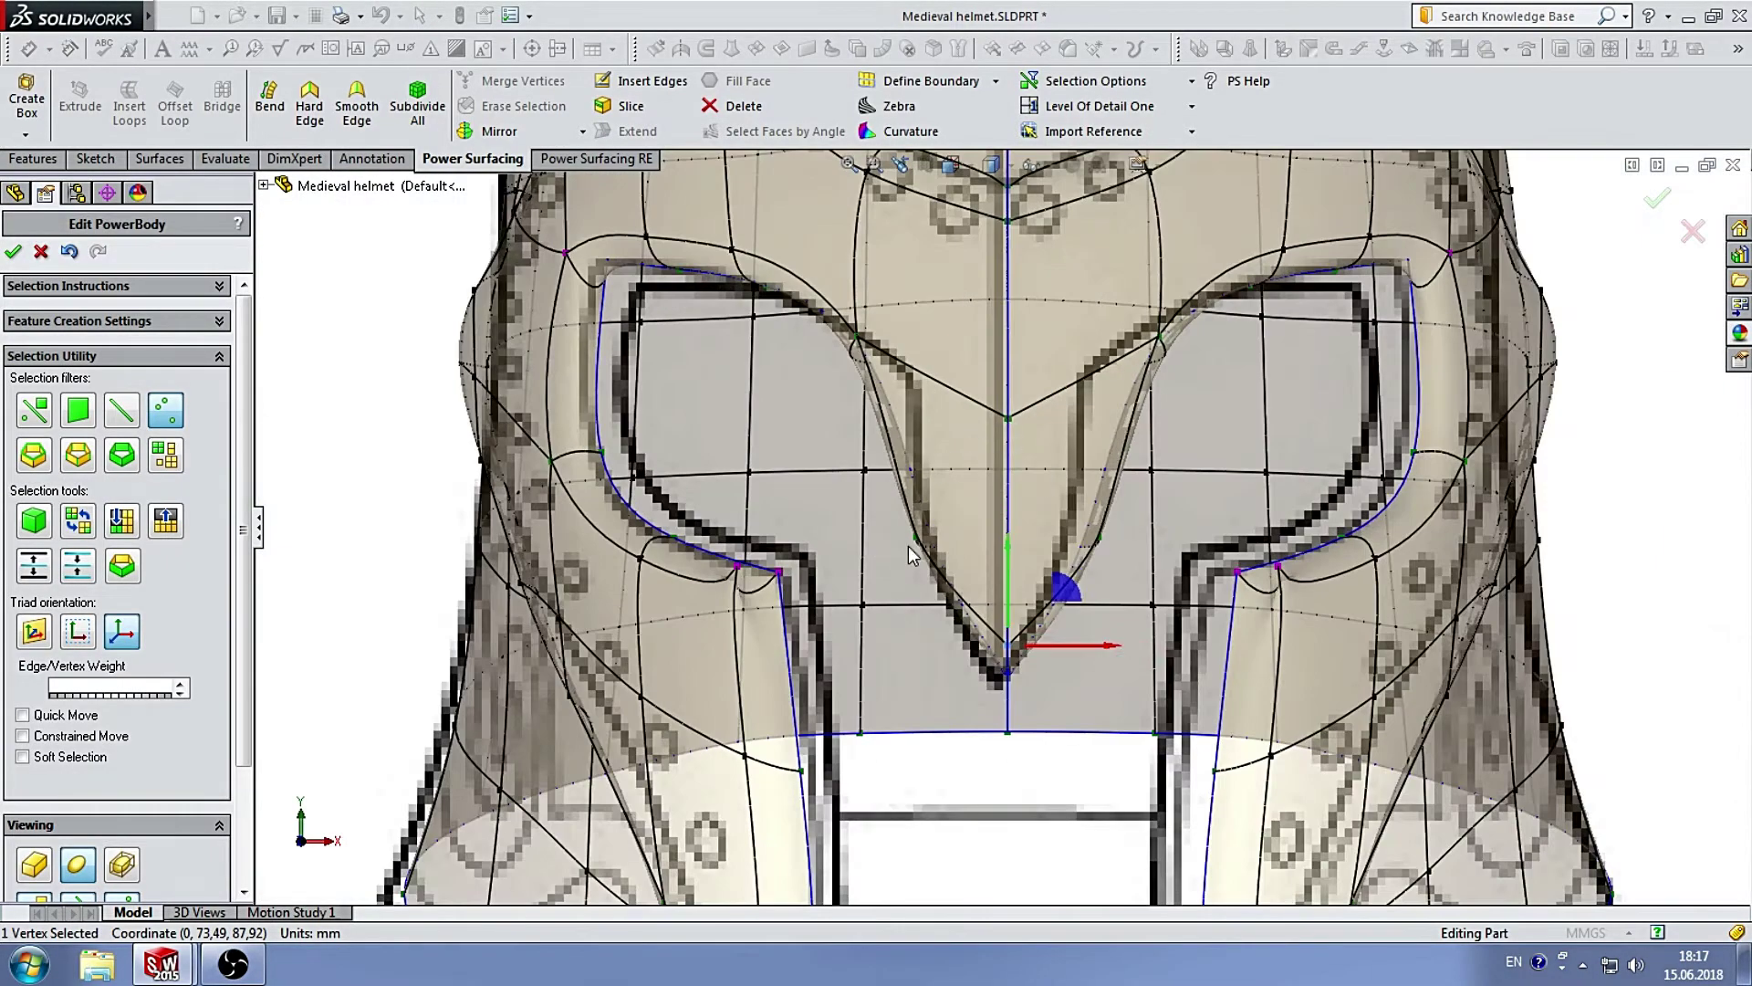
click(890, 438)
Insert the edge loop through the nose guard and restrict selection to vertices.
click(1031, 497)
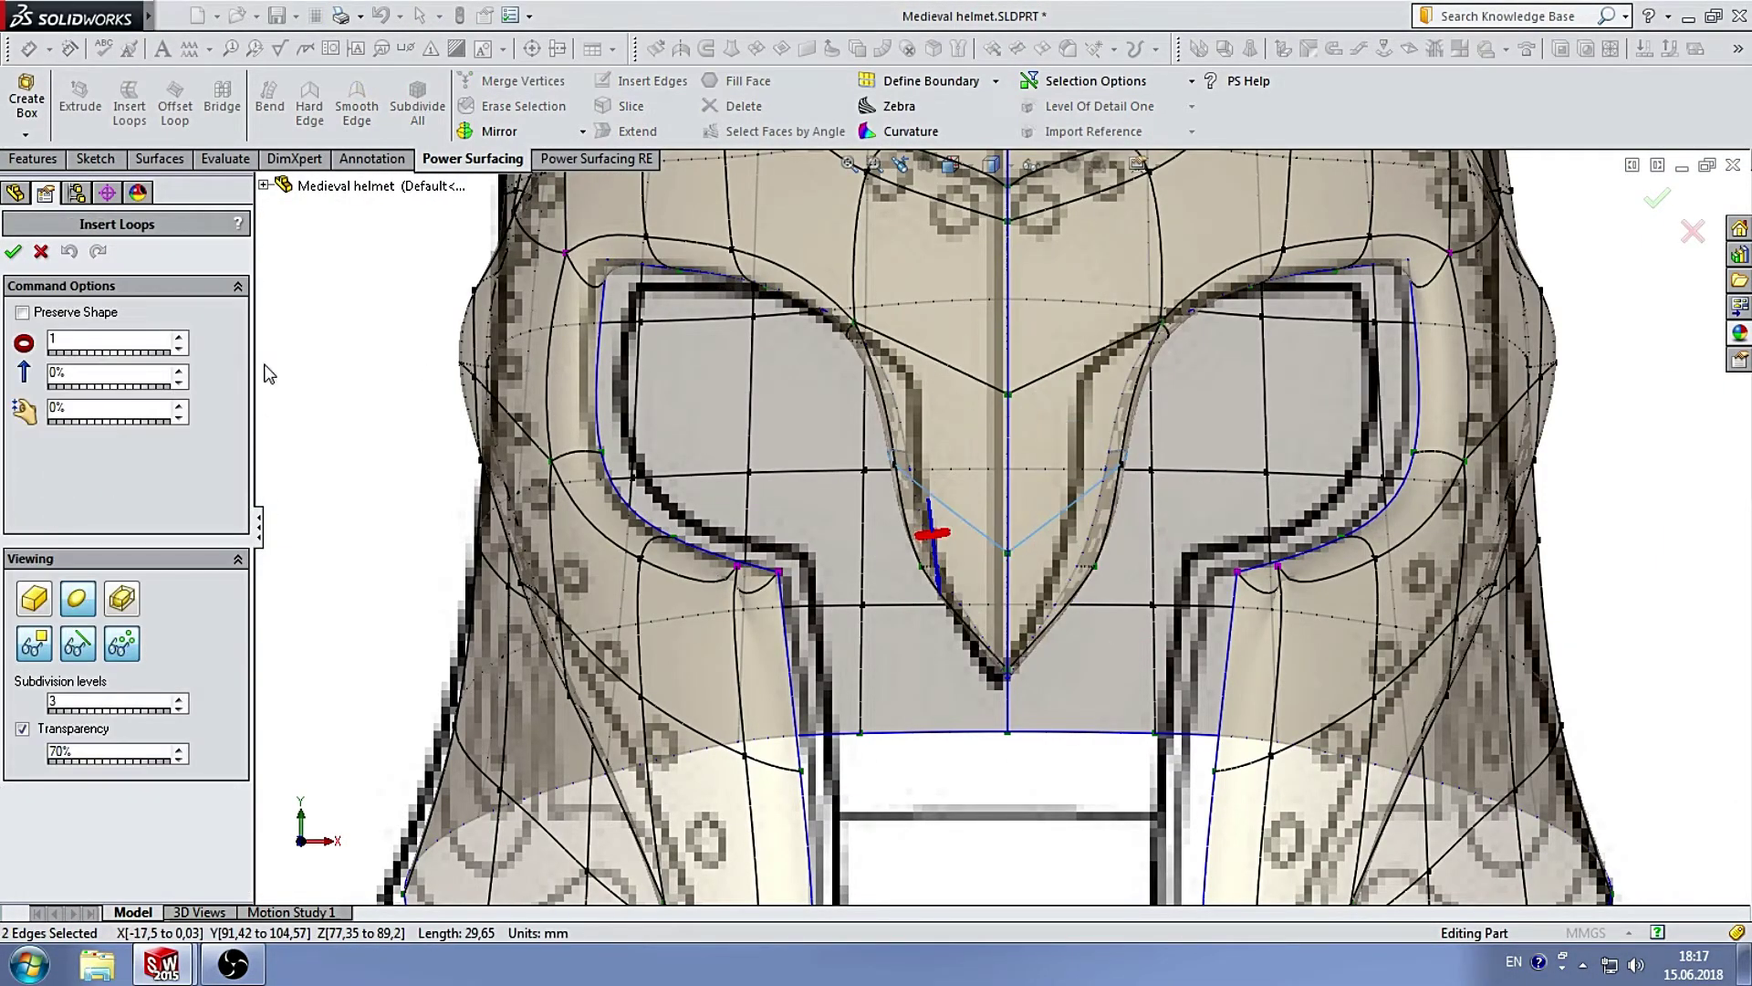
click(14, 252)
scroll(1101, 469, up, 2)
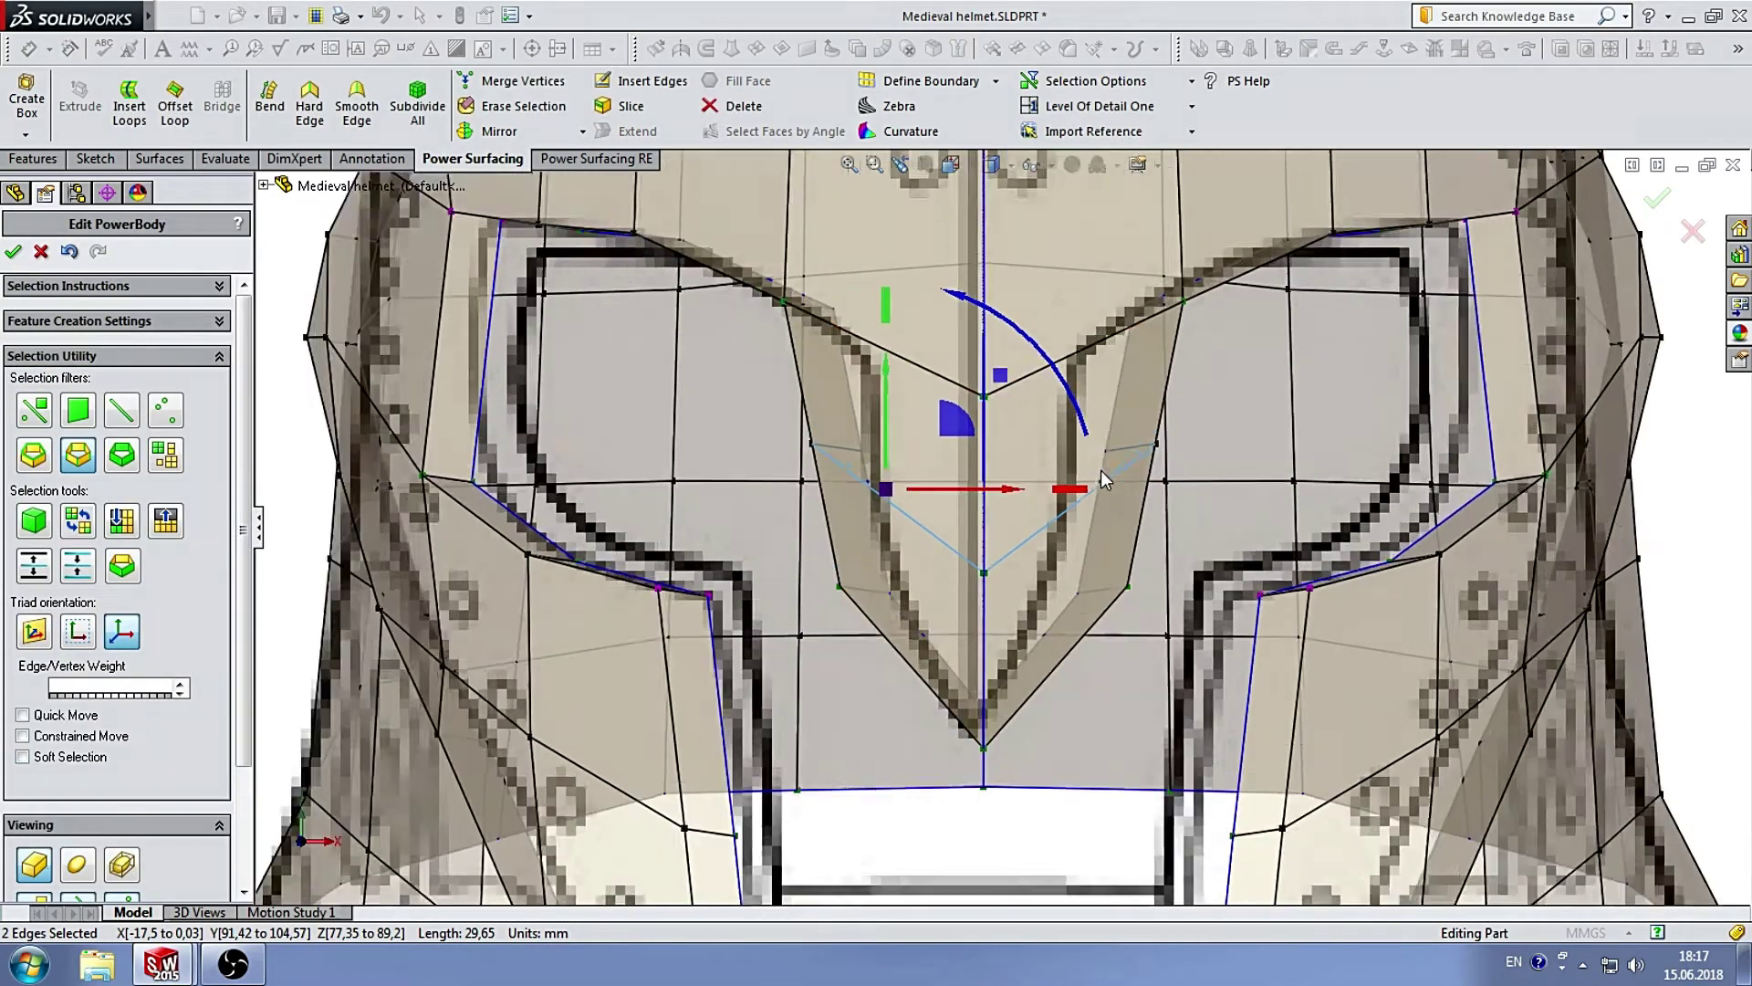
scroll(1100, 469, up, 2)
click(165, 420)
scroll(703, 494, up, 2)
Move two new nose-guard vertices about 5.1mm and 4.29mm toward the sketch outline.
drag(717, 377, 789, 385)
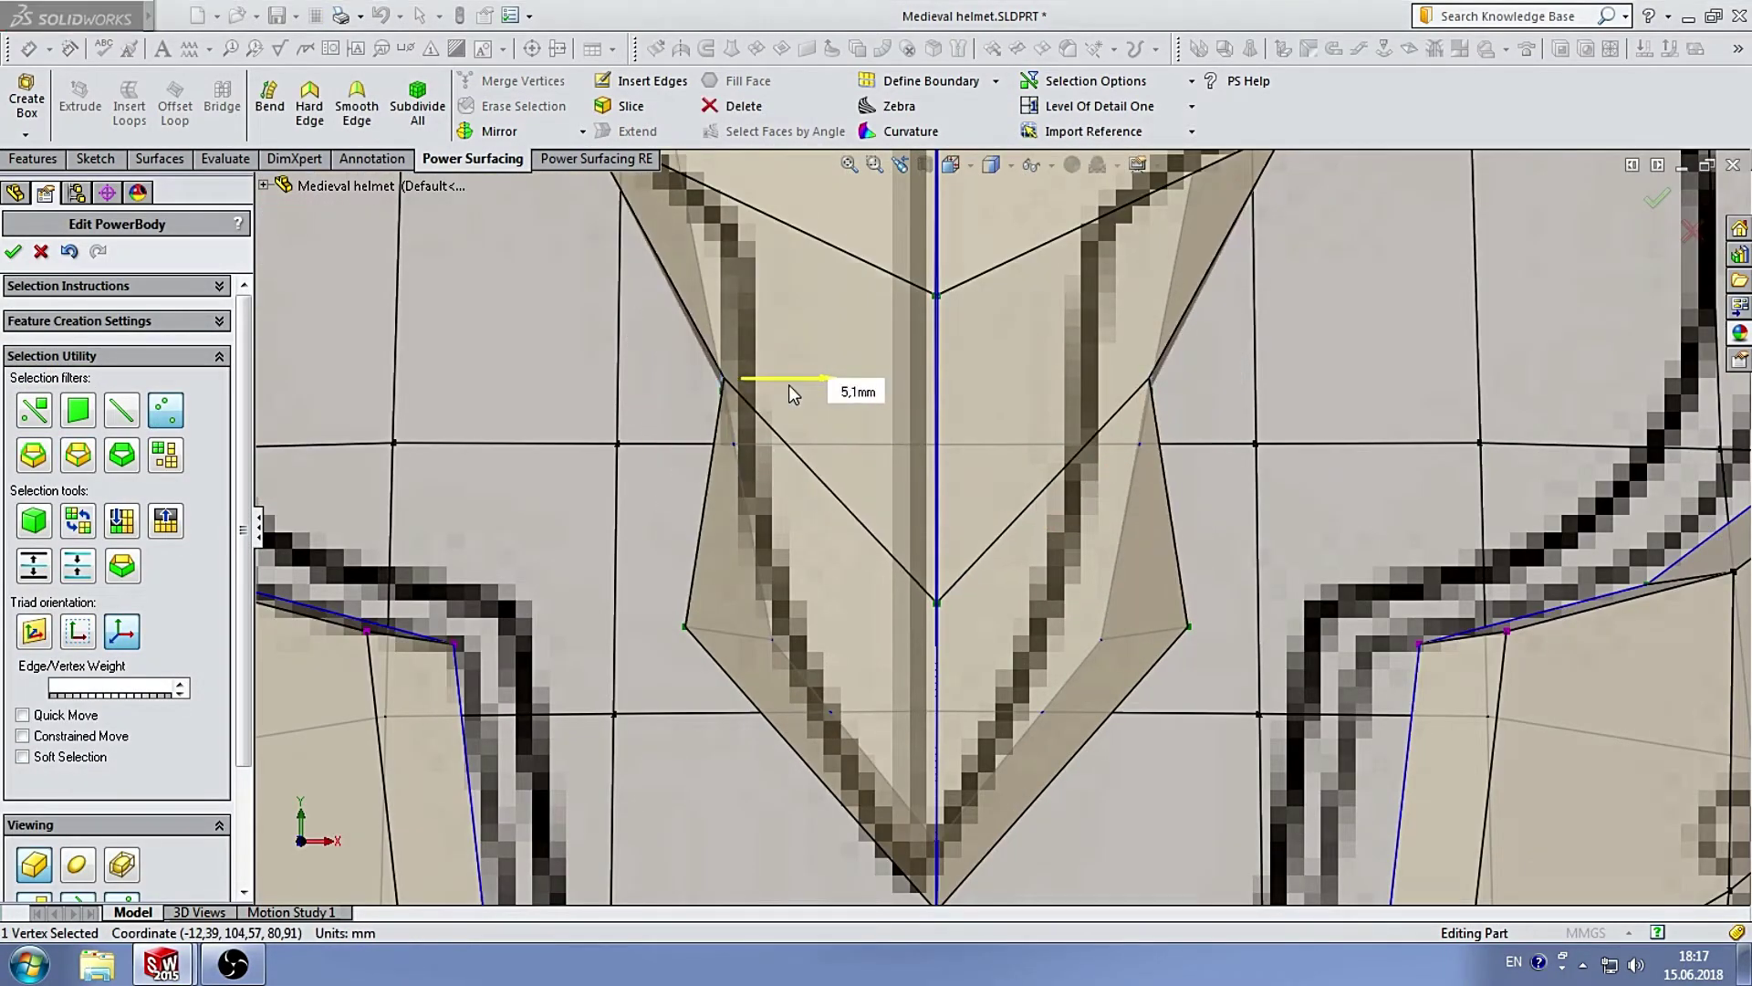
click(687, 624)
drag(730, 621, 840, 623)
scroll(906, 516, down, 3)
scroll(857, 401, up, 2)
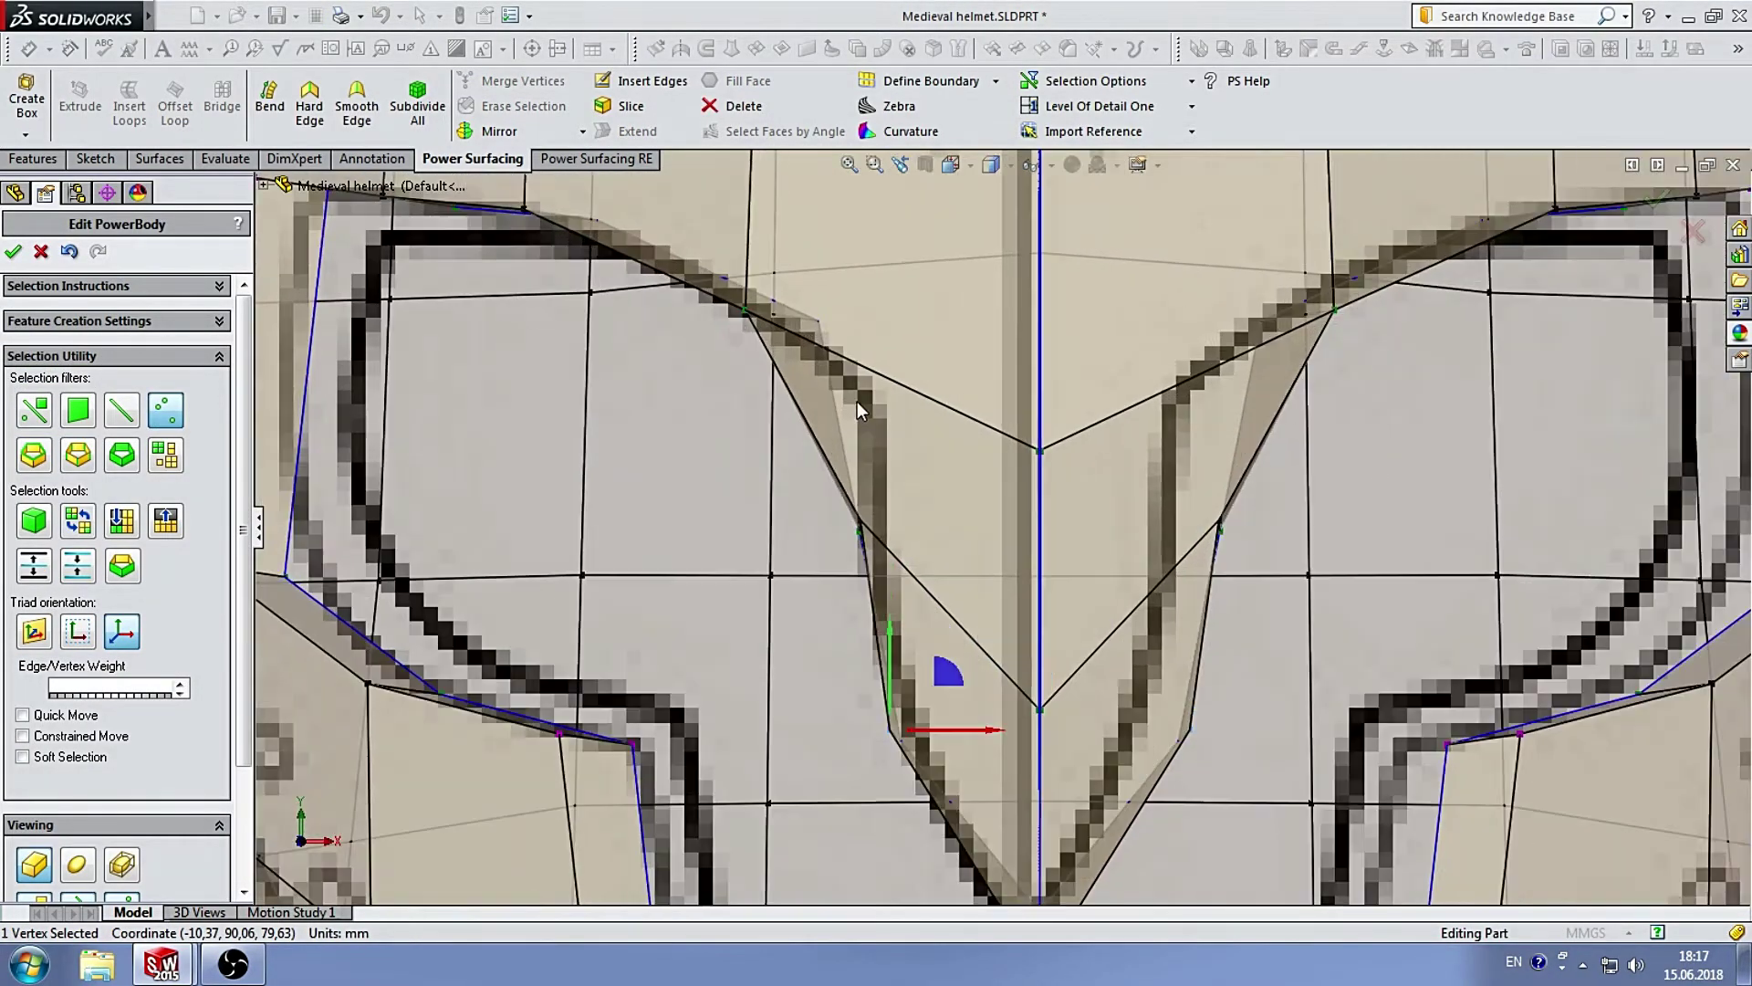
click(818, 320)
scroll(849, 347, up, 2)
Pull a nose-guard vertex left onto the sketch line and raise another slightly.
drag(939, 376, 800, 347)
scroll(1079, 590, down, 3)
scroll(991, 610, up, 3)
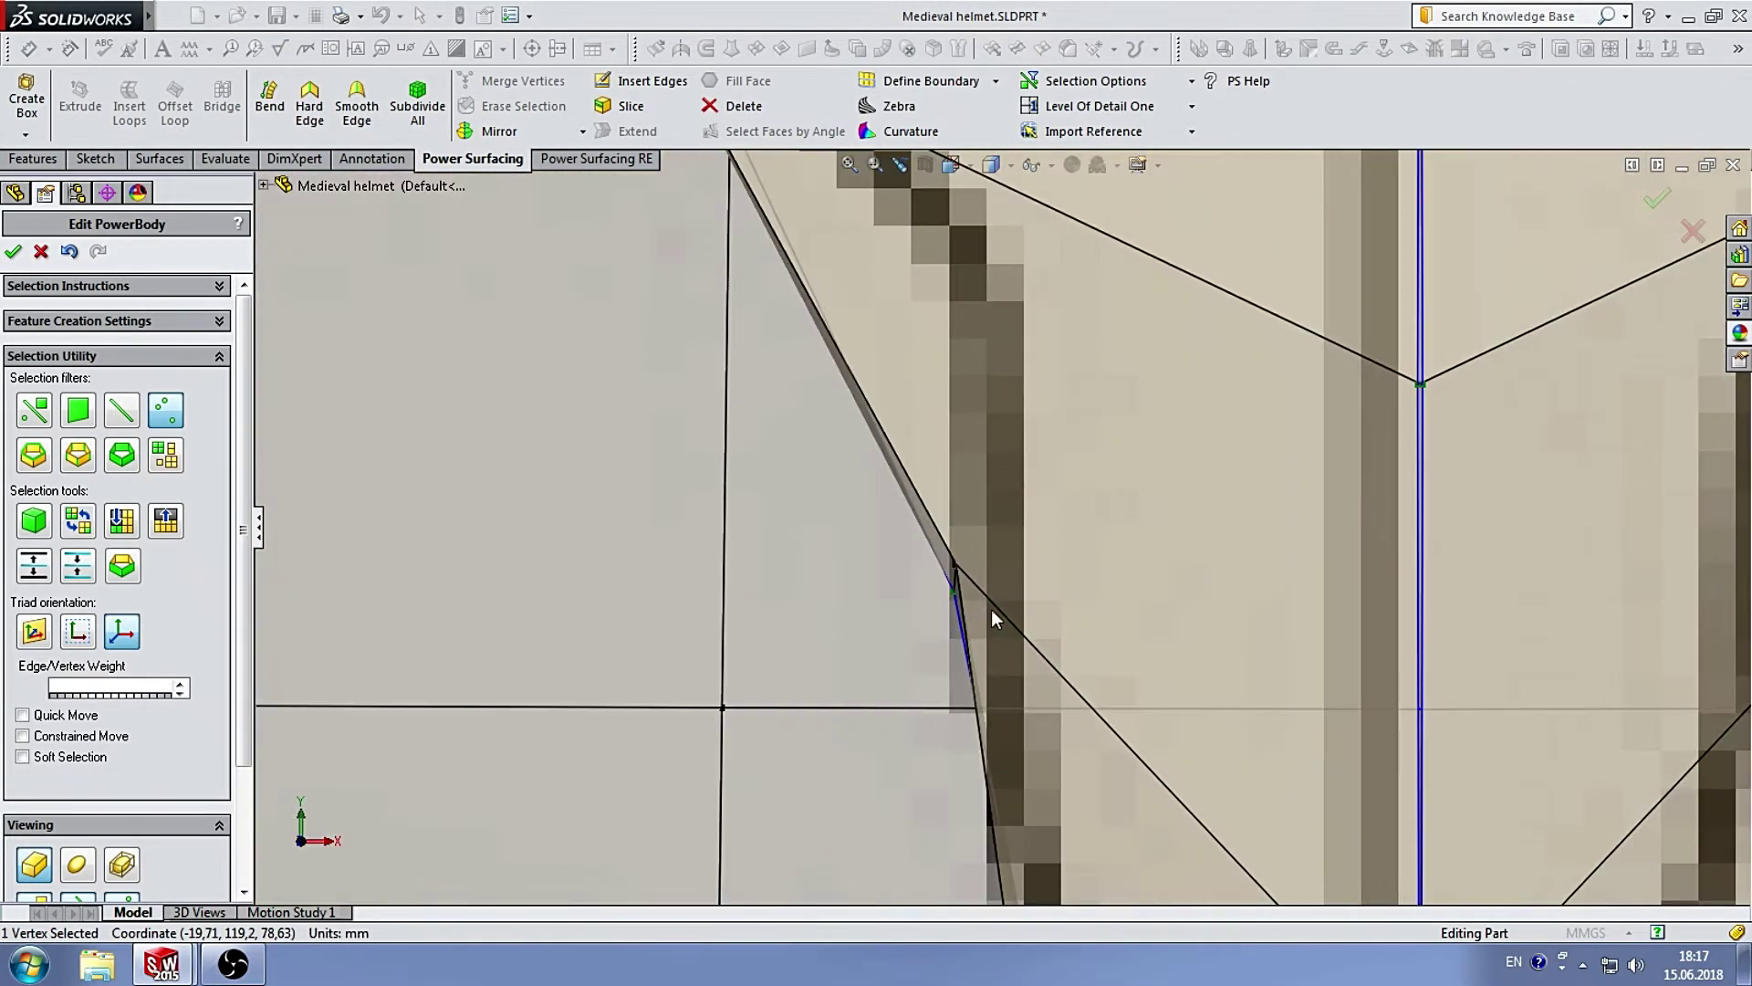
scroll(931, 544, up, 2)
drag(931, 544, 966, 365)
scroll(1033, 559, down, 3)
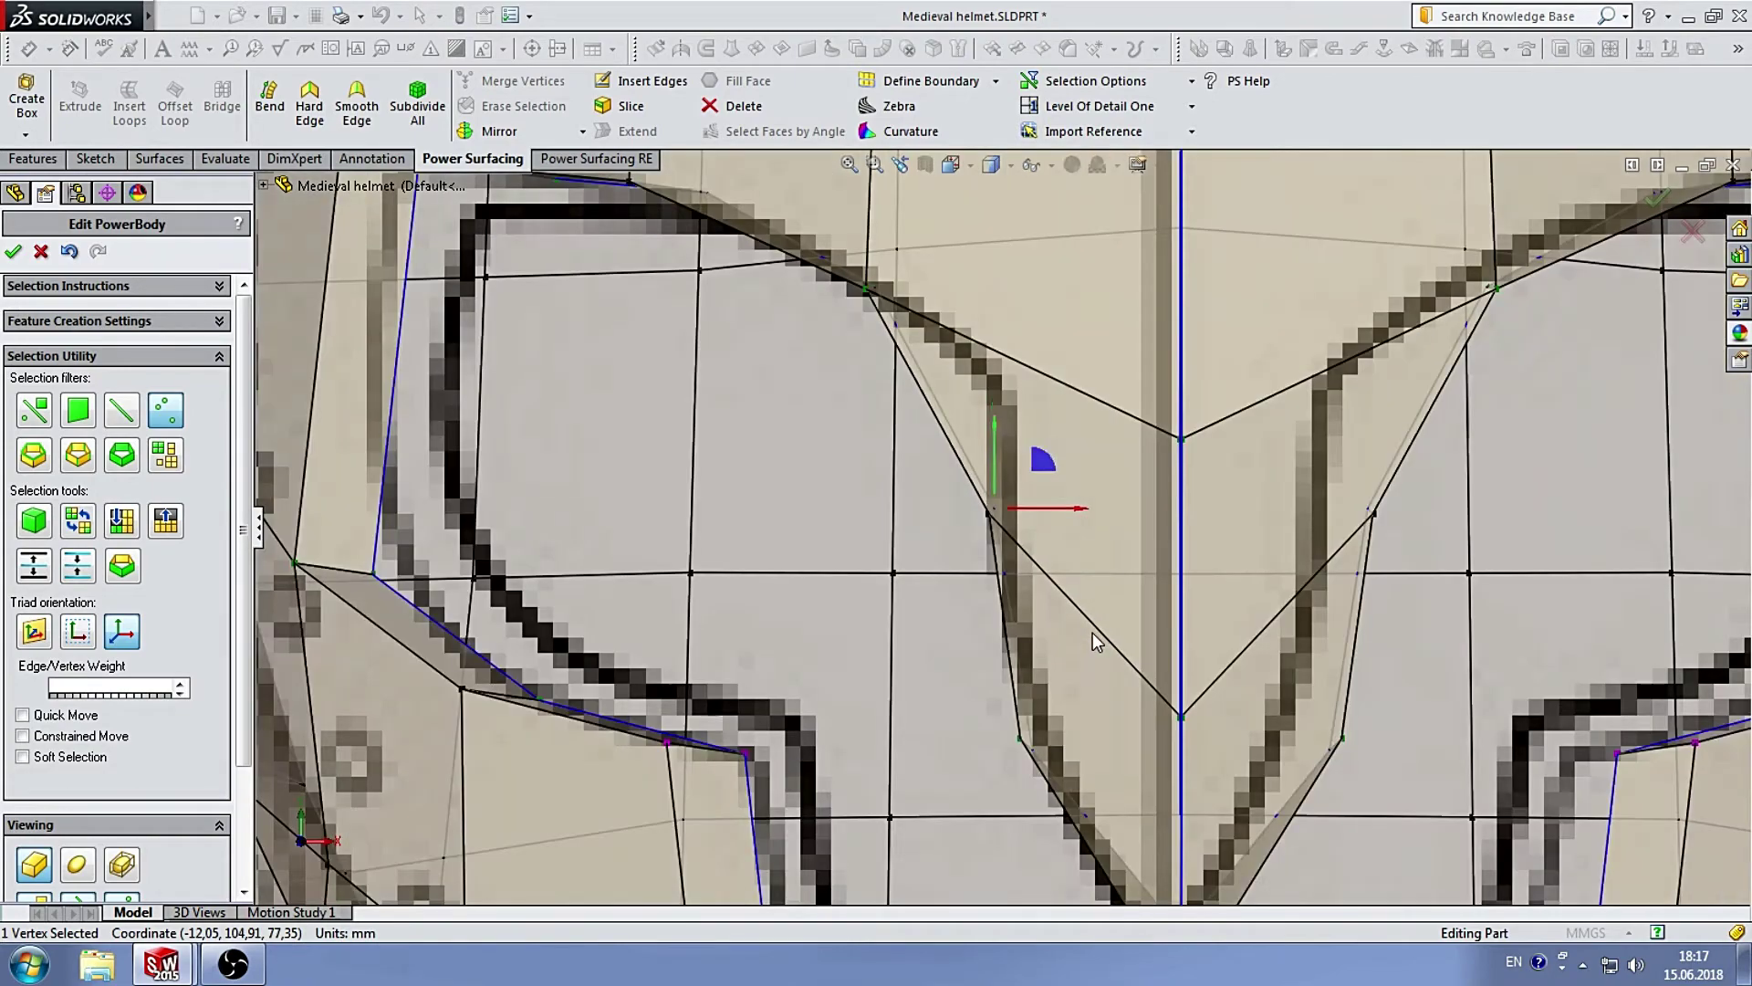
scroll(1092, 632, down, 2)
scroll(1075, 671, up, 4)
scroll(1018, 511, up, 2)
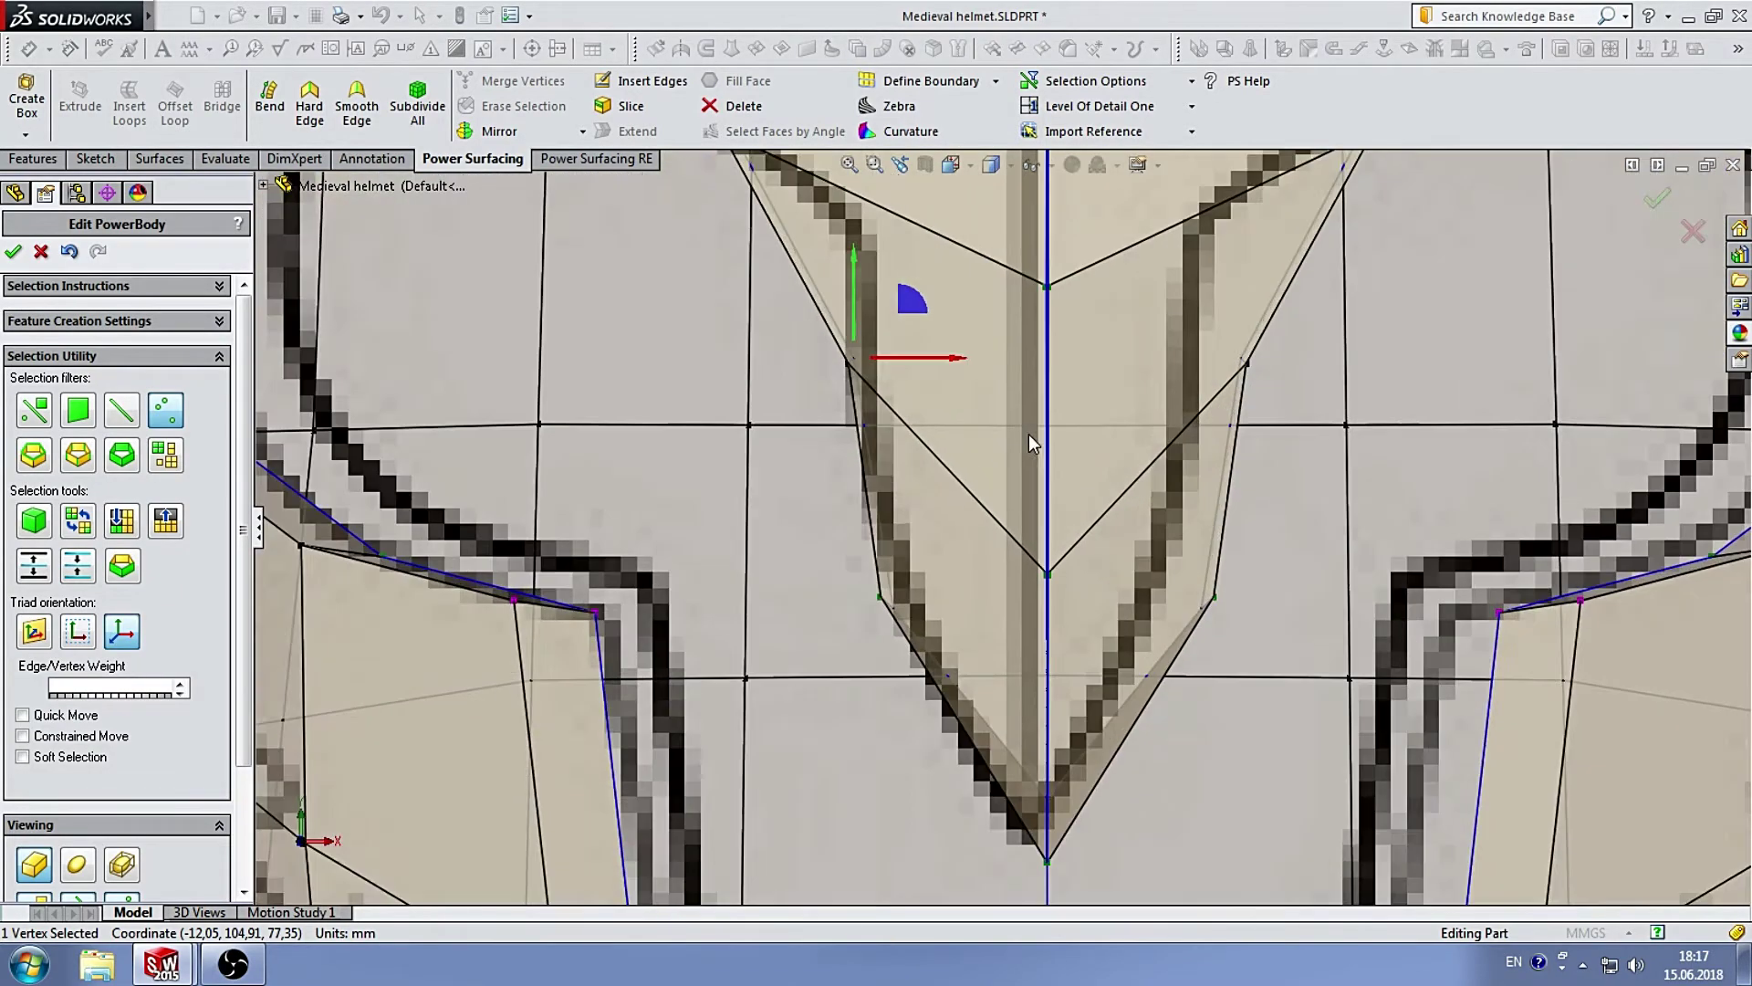
Raise a pair of nose-guard vertices together.
ctrl+click(964, 409)
scroll(1029, 402, up, 2)
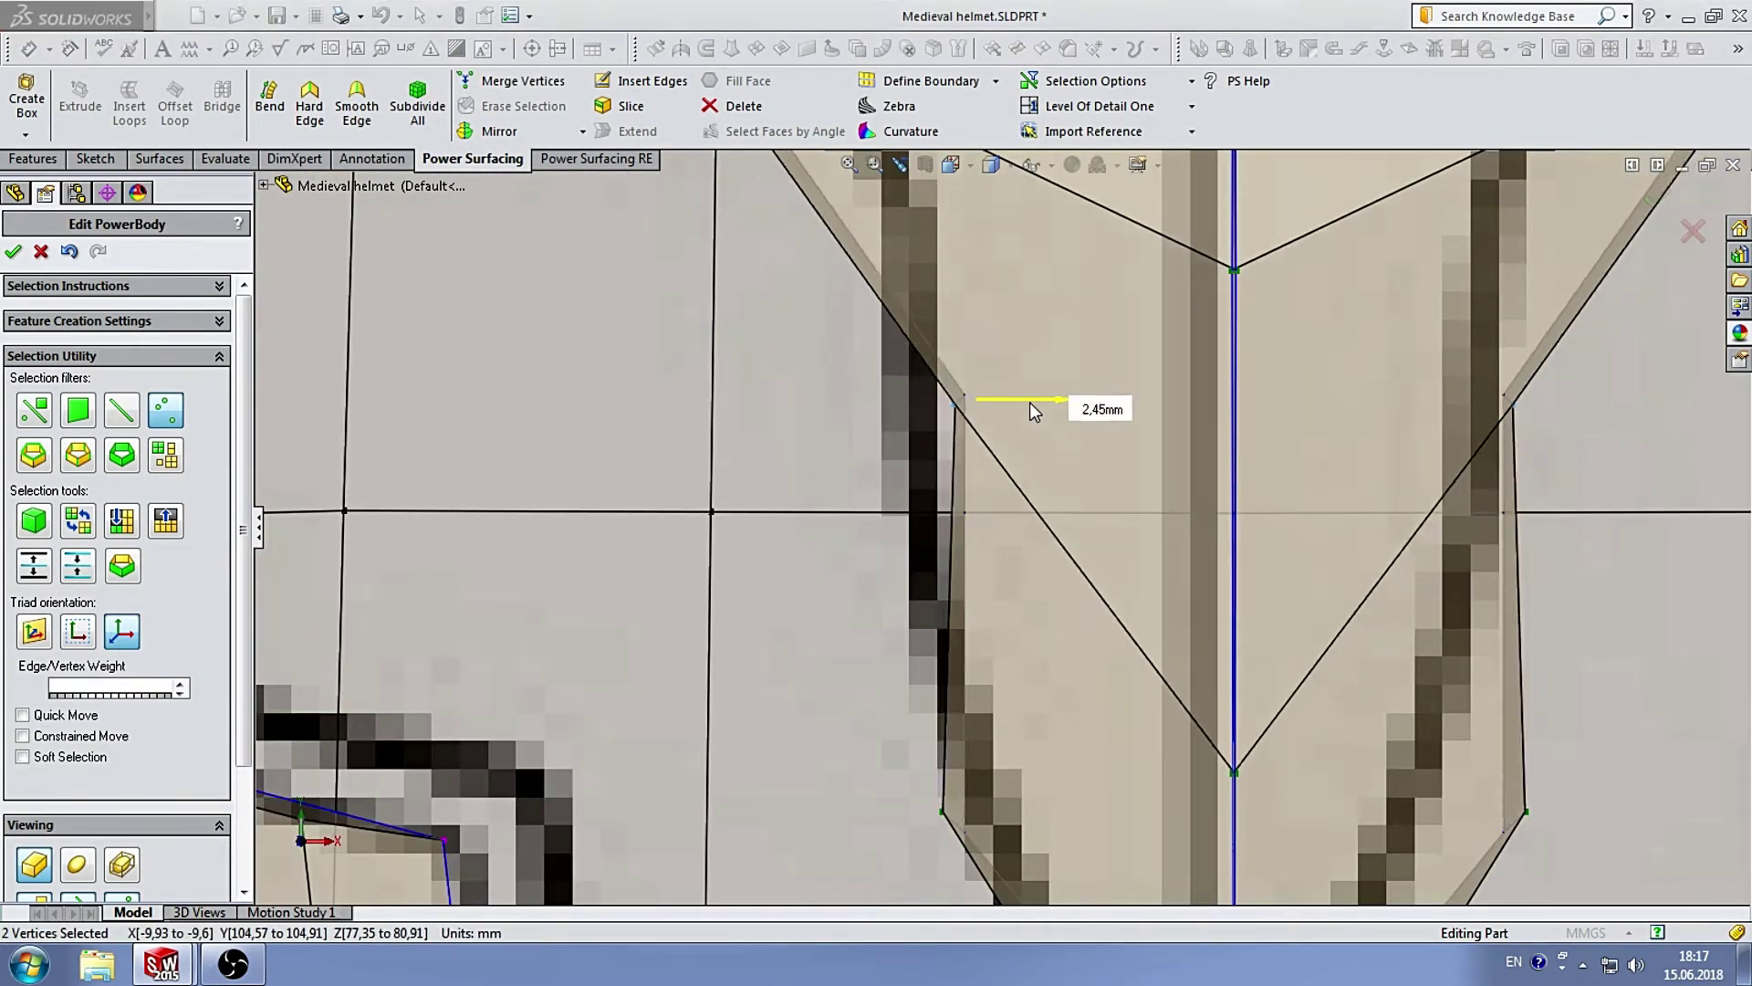
scroll(1065, 473, down, 3)
scroll(1000, 464, down, 2)
mouse_move(1000, 464)
mouse_down()
mouse_move(1002, 409)
mouse_move(1060, 323)
mouse_move(1064, 470)
mouse_up()
scroll(1064, 573, down, 3)
scroll(1062, 589, up, 2)
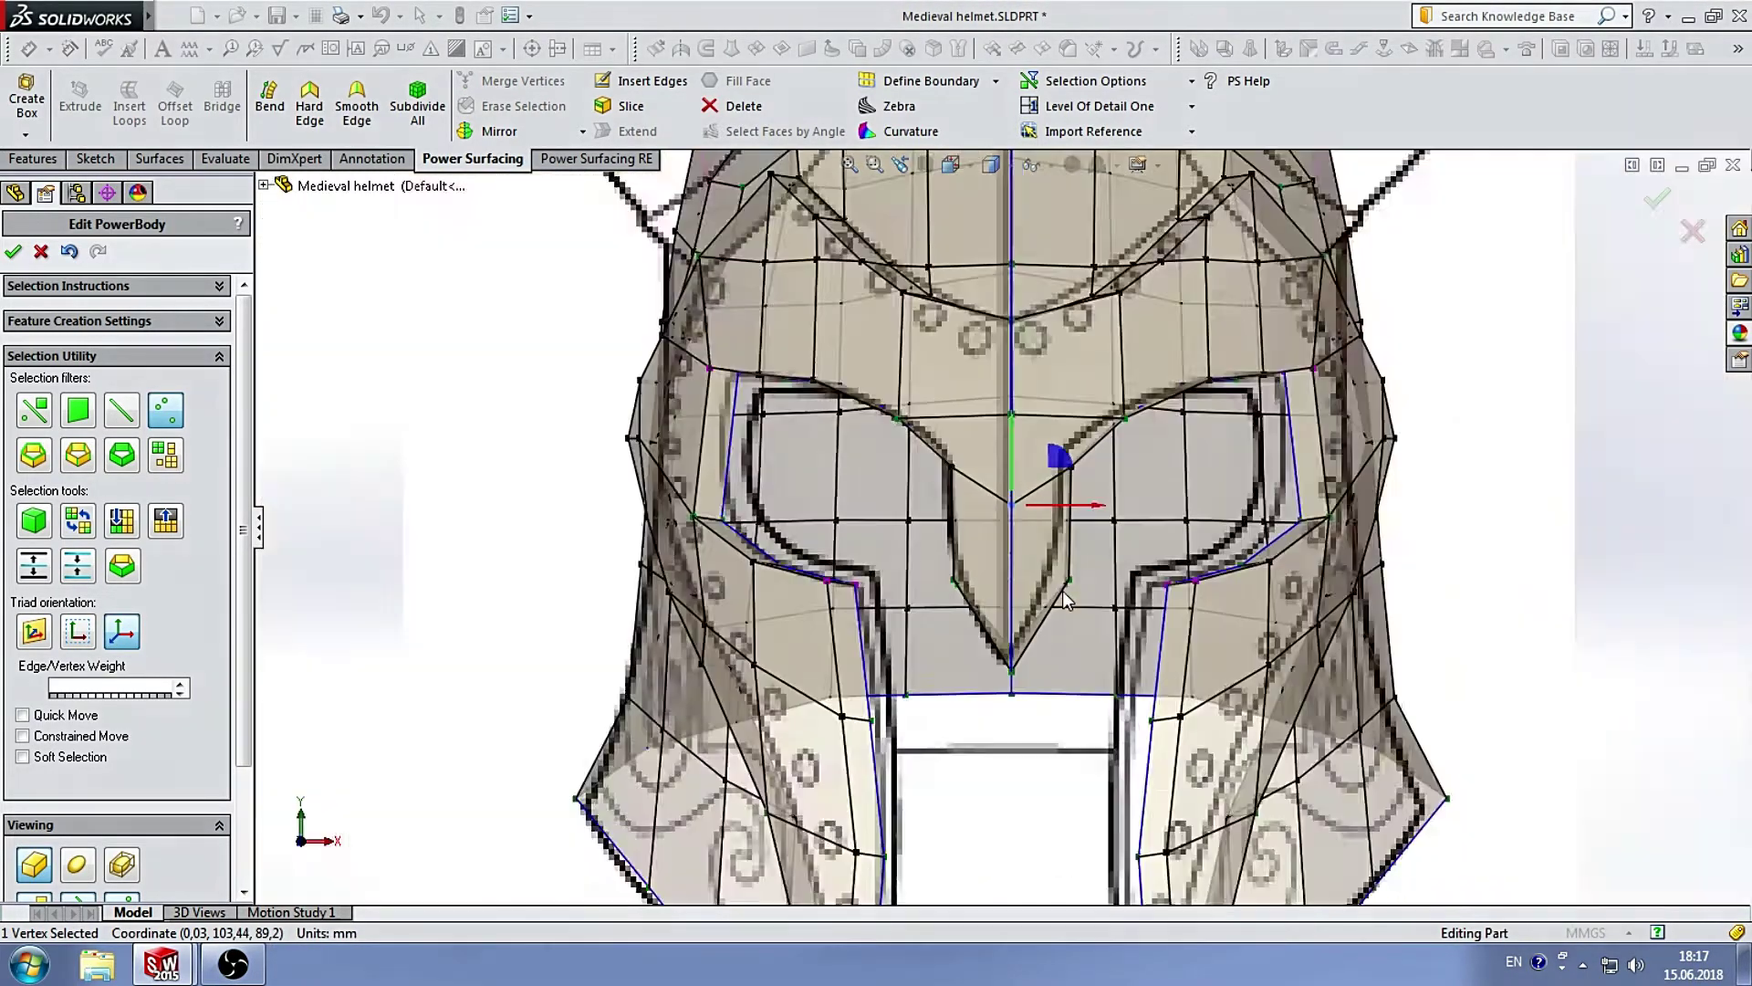
scroll(928, 591, up, 3)
Shift the selected vertices to fit the eye outline, then view the helmet from the side.
drag(954, 576, 822, 644)
scroll(882, 566, down, 1)
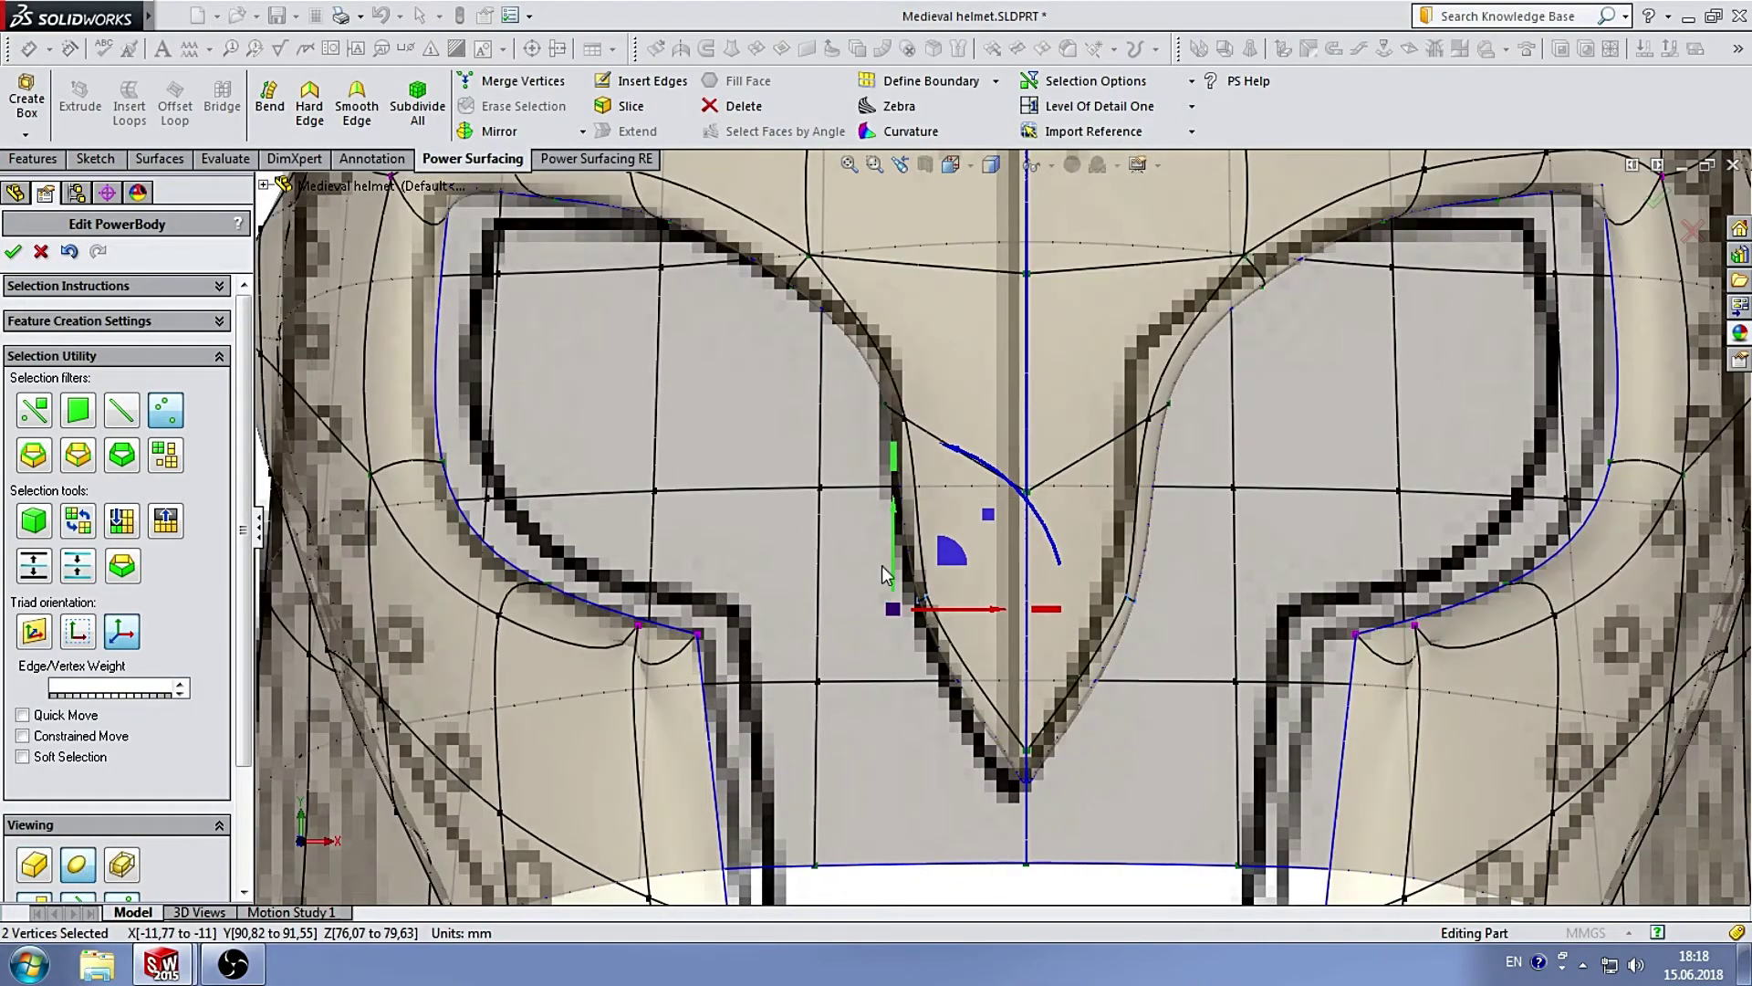
scroll(1186, 564, down, 3)
scroll(1033, 480, up, 5)
scroll(1032, 480, down, 3)
scroll(972, 493, up, 3)
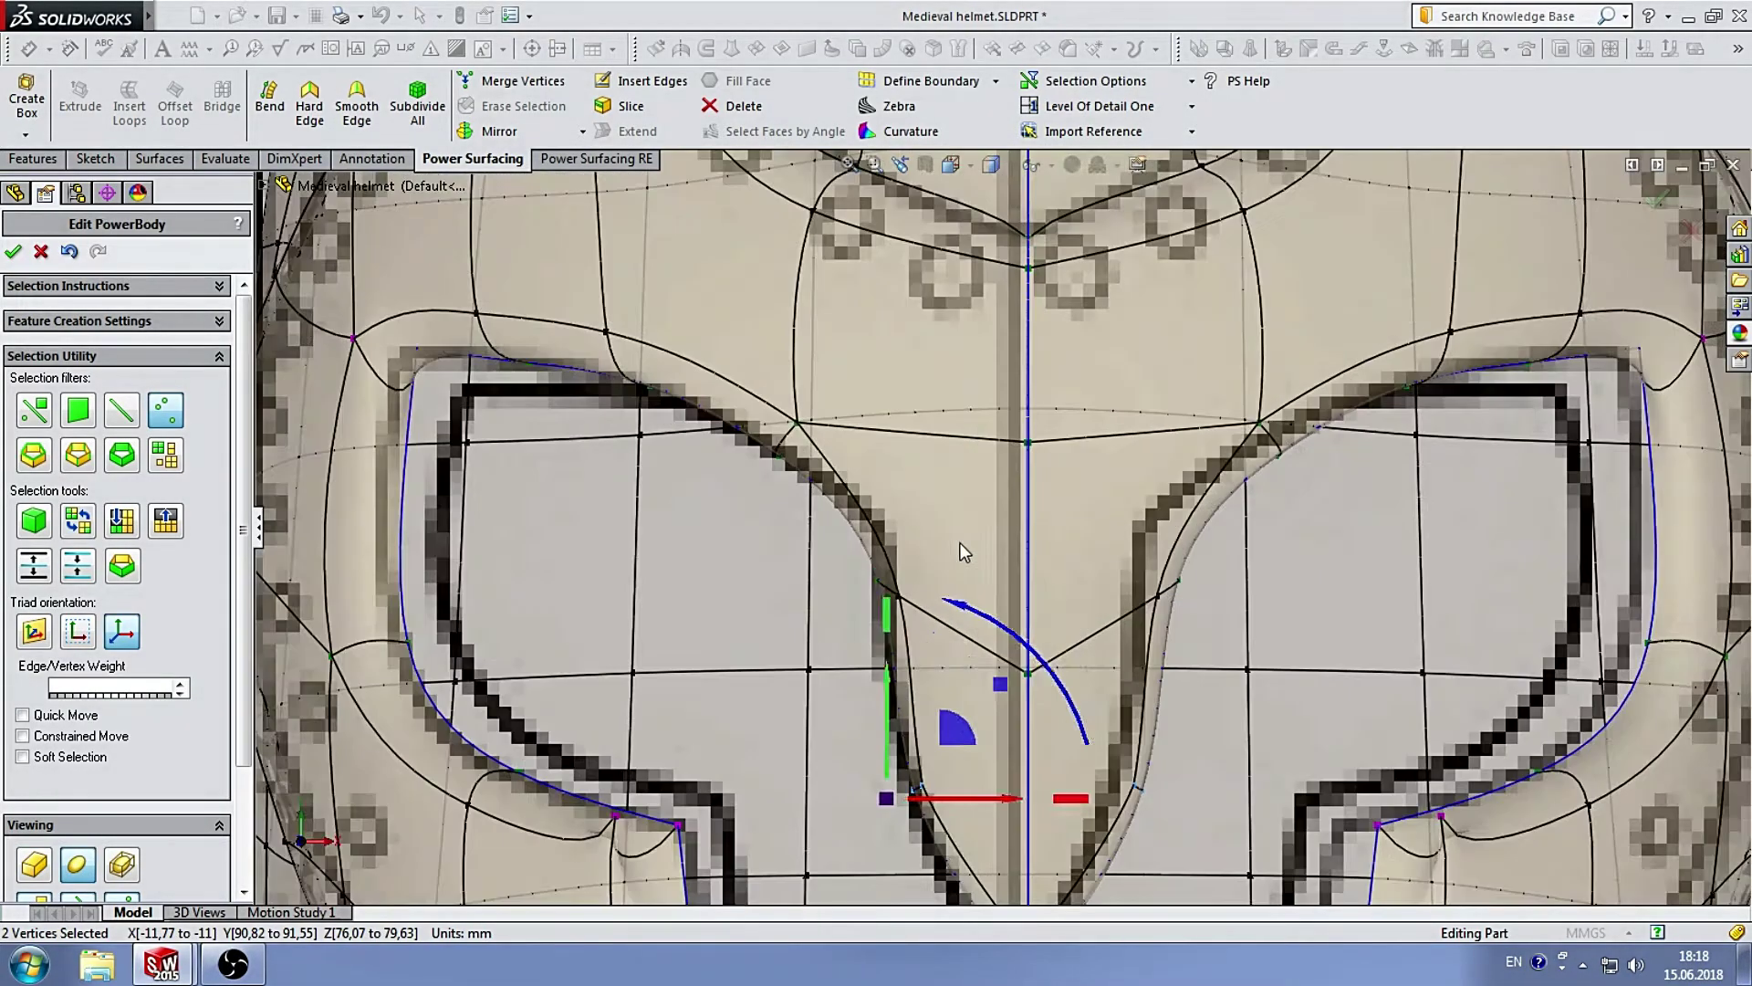
scroll(819, 523, down, 2)
scroll(896, 560, up, 3)
middle_drag(896, 559, 988, 532)
scroll(988, 528, up, 3)
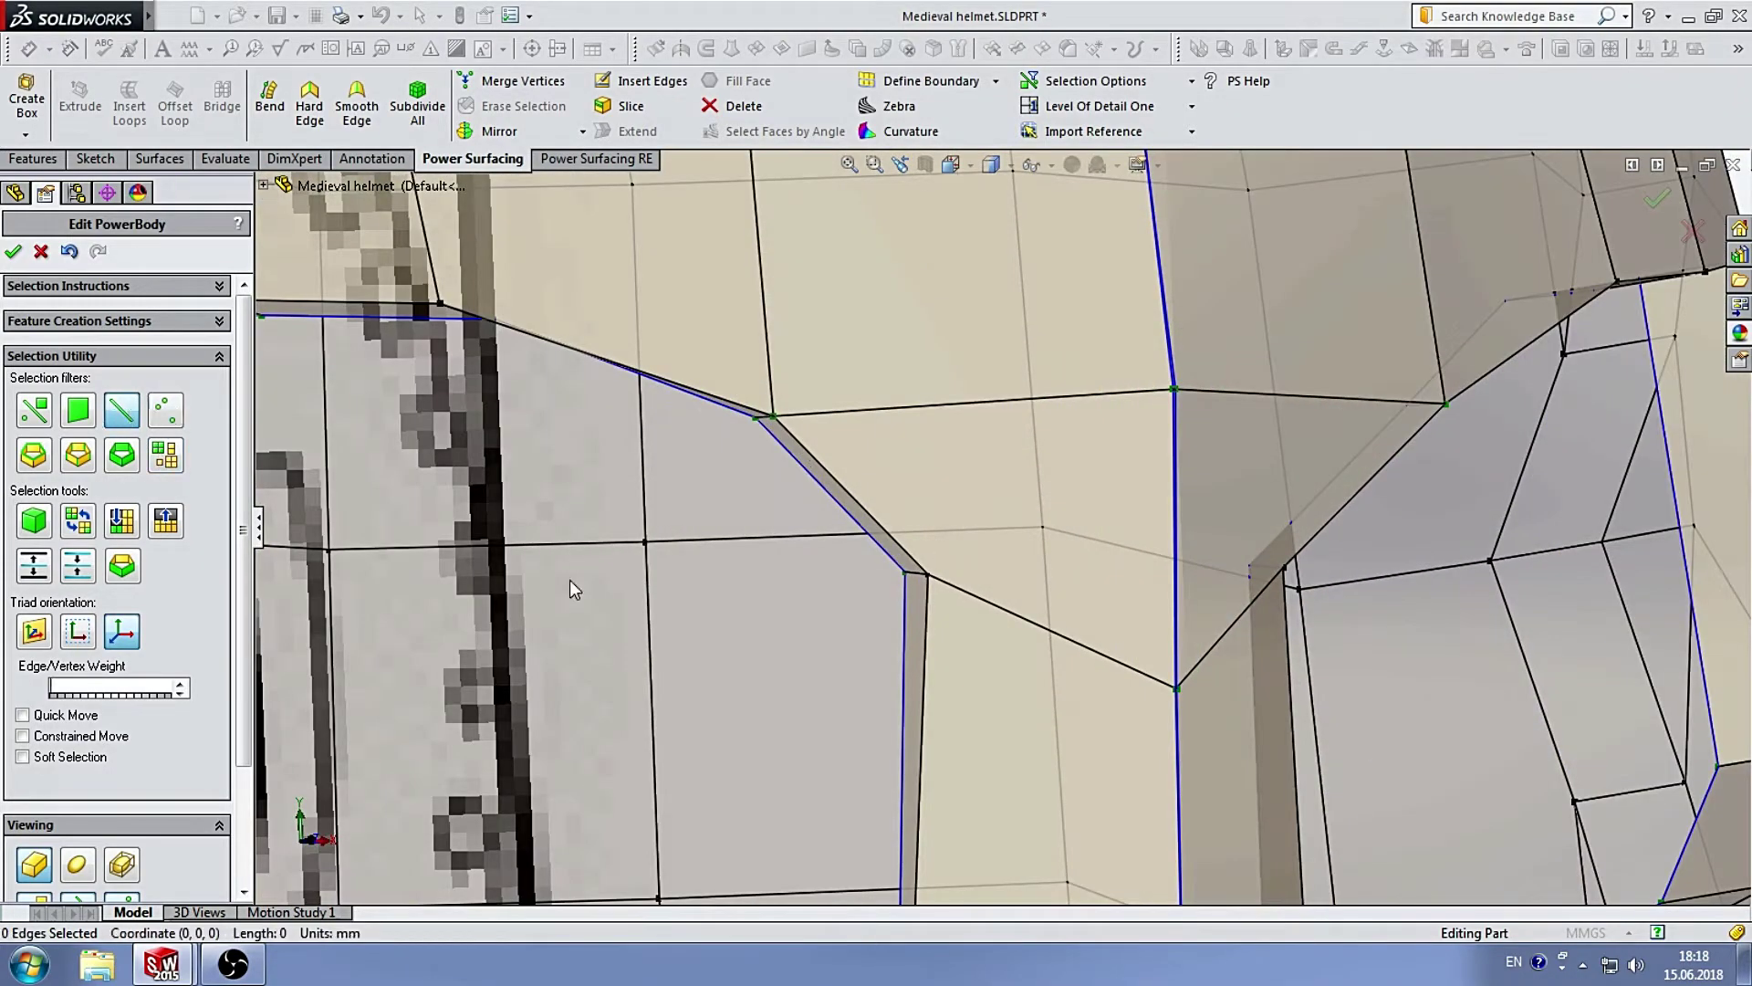
Select the creased edge beside the nose guard and return to a front view.
click(916, 578)
scroll(940, 575, down, 3)
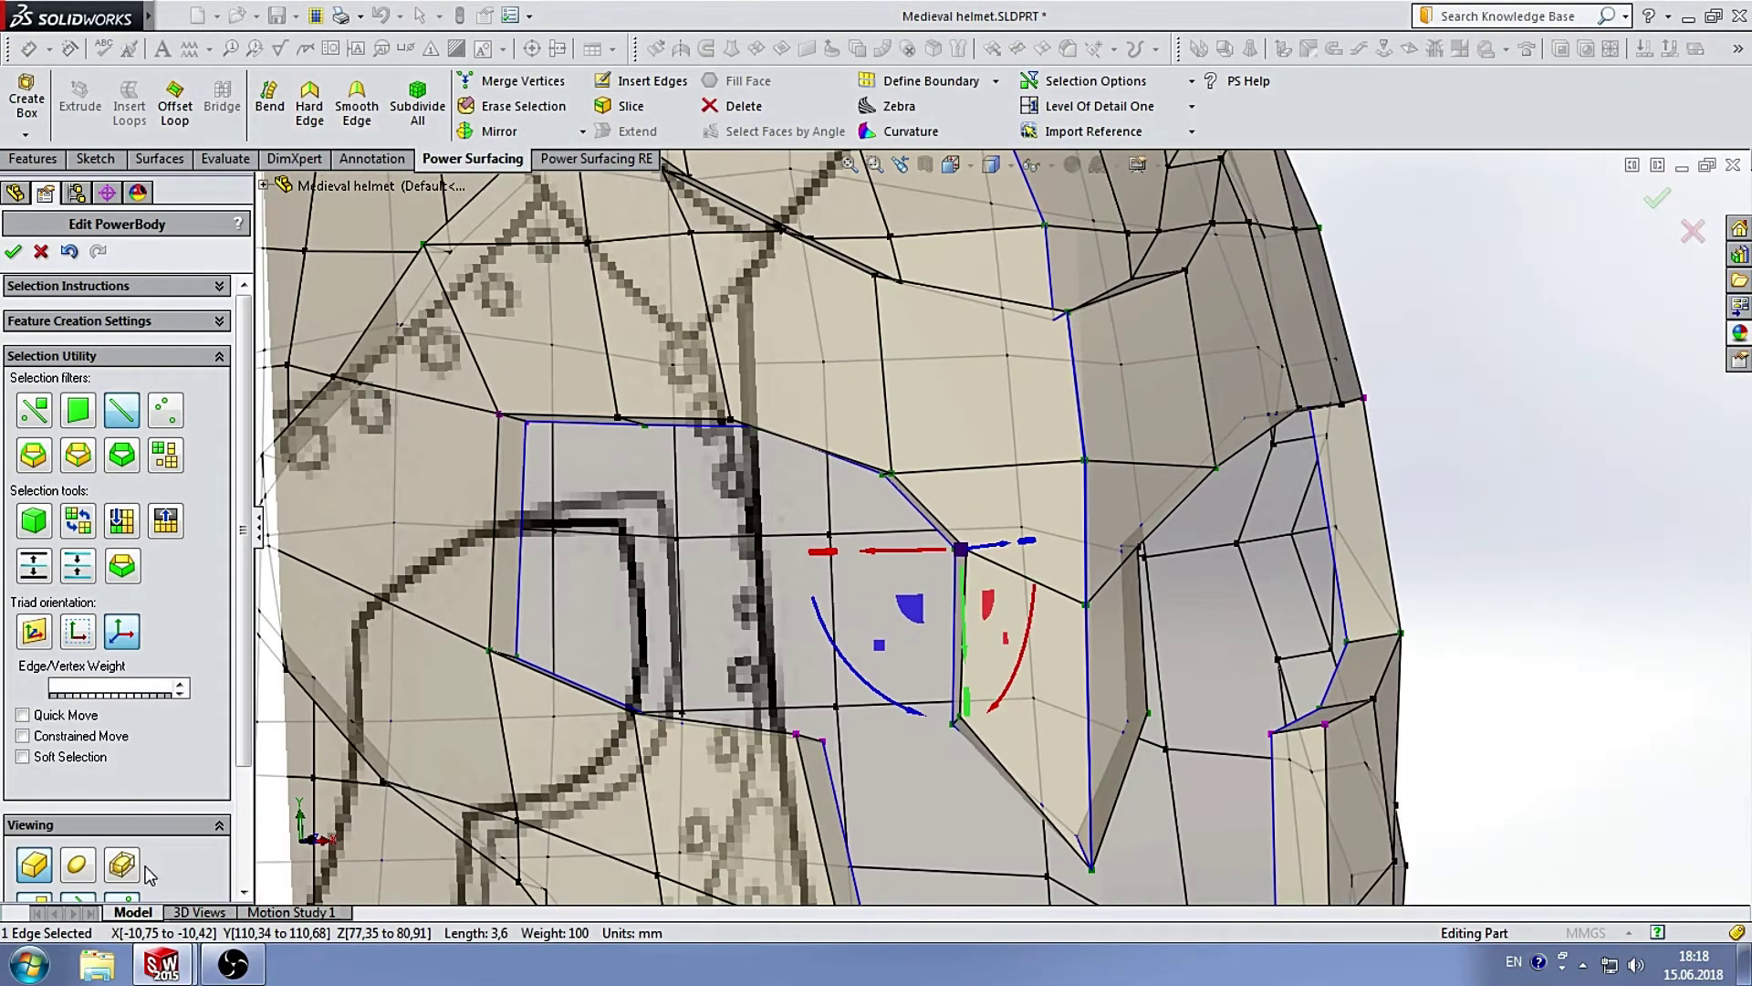
scroll(973, 544, up, 2)
scroll(1005, 583, down, 1)
scroll(1071, 551, down, 4)
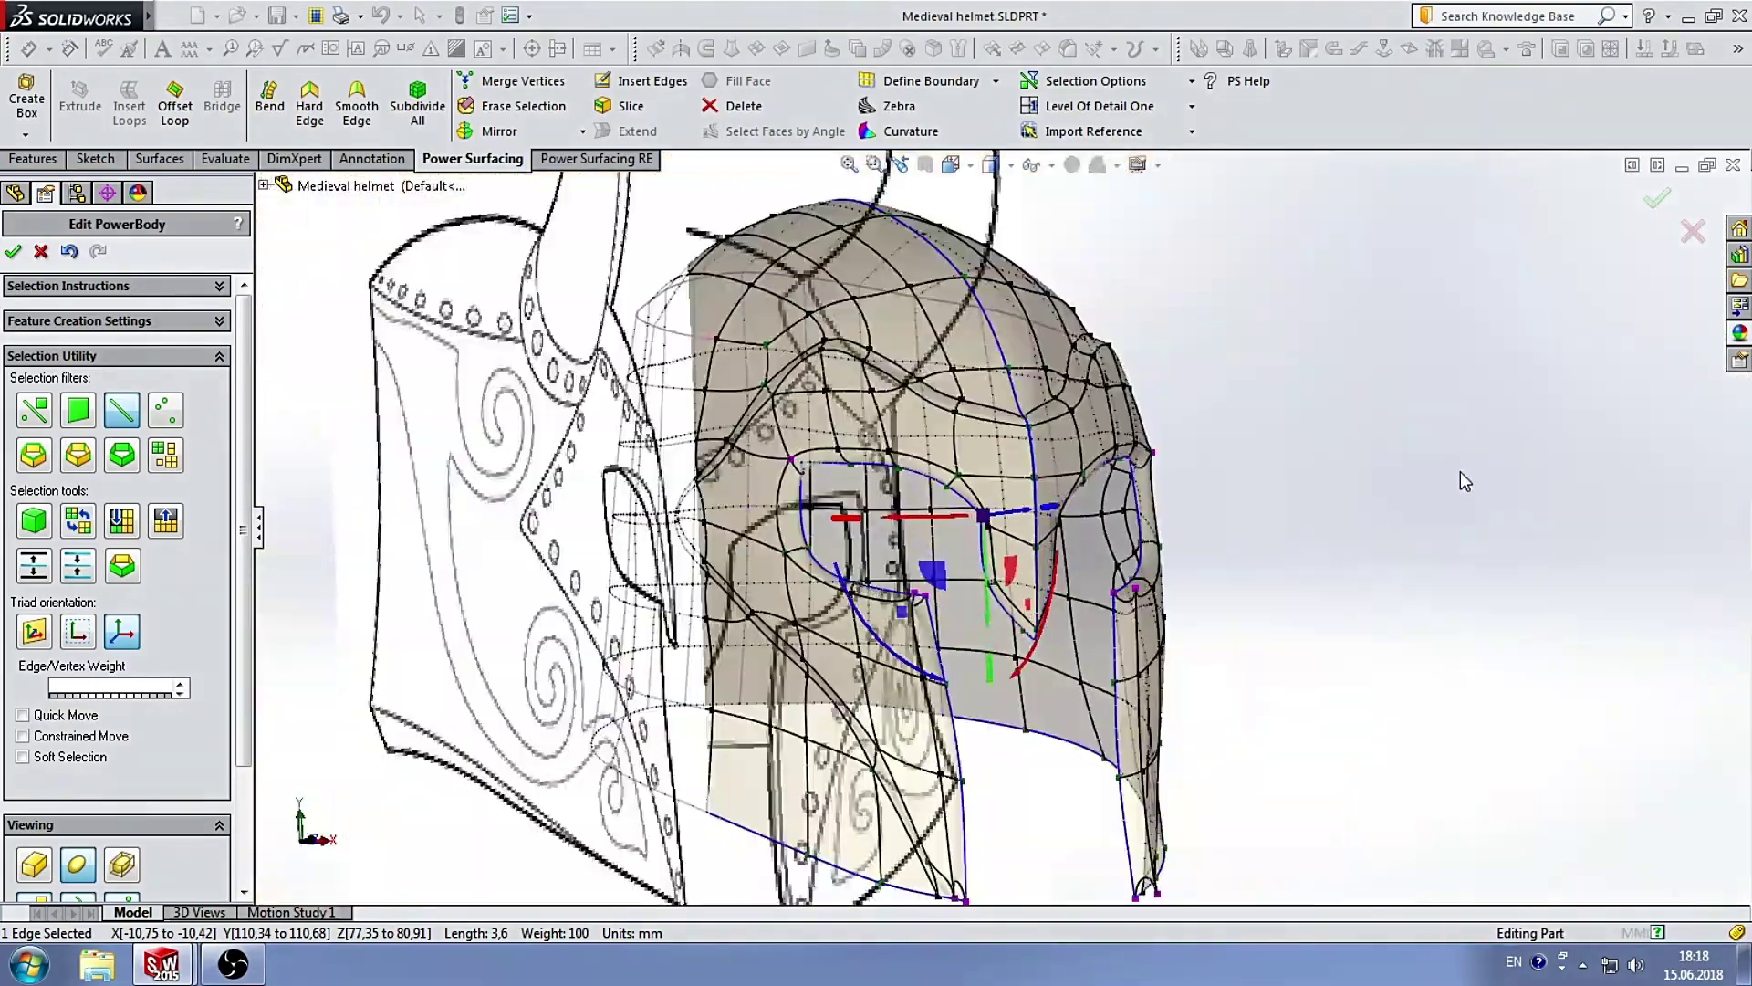
mouse_move(1460, 471)
middle_down()
mouse_move(1028, 402)
mouse_move(1018, 558)
middle_up()
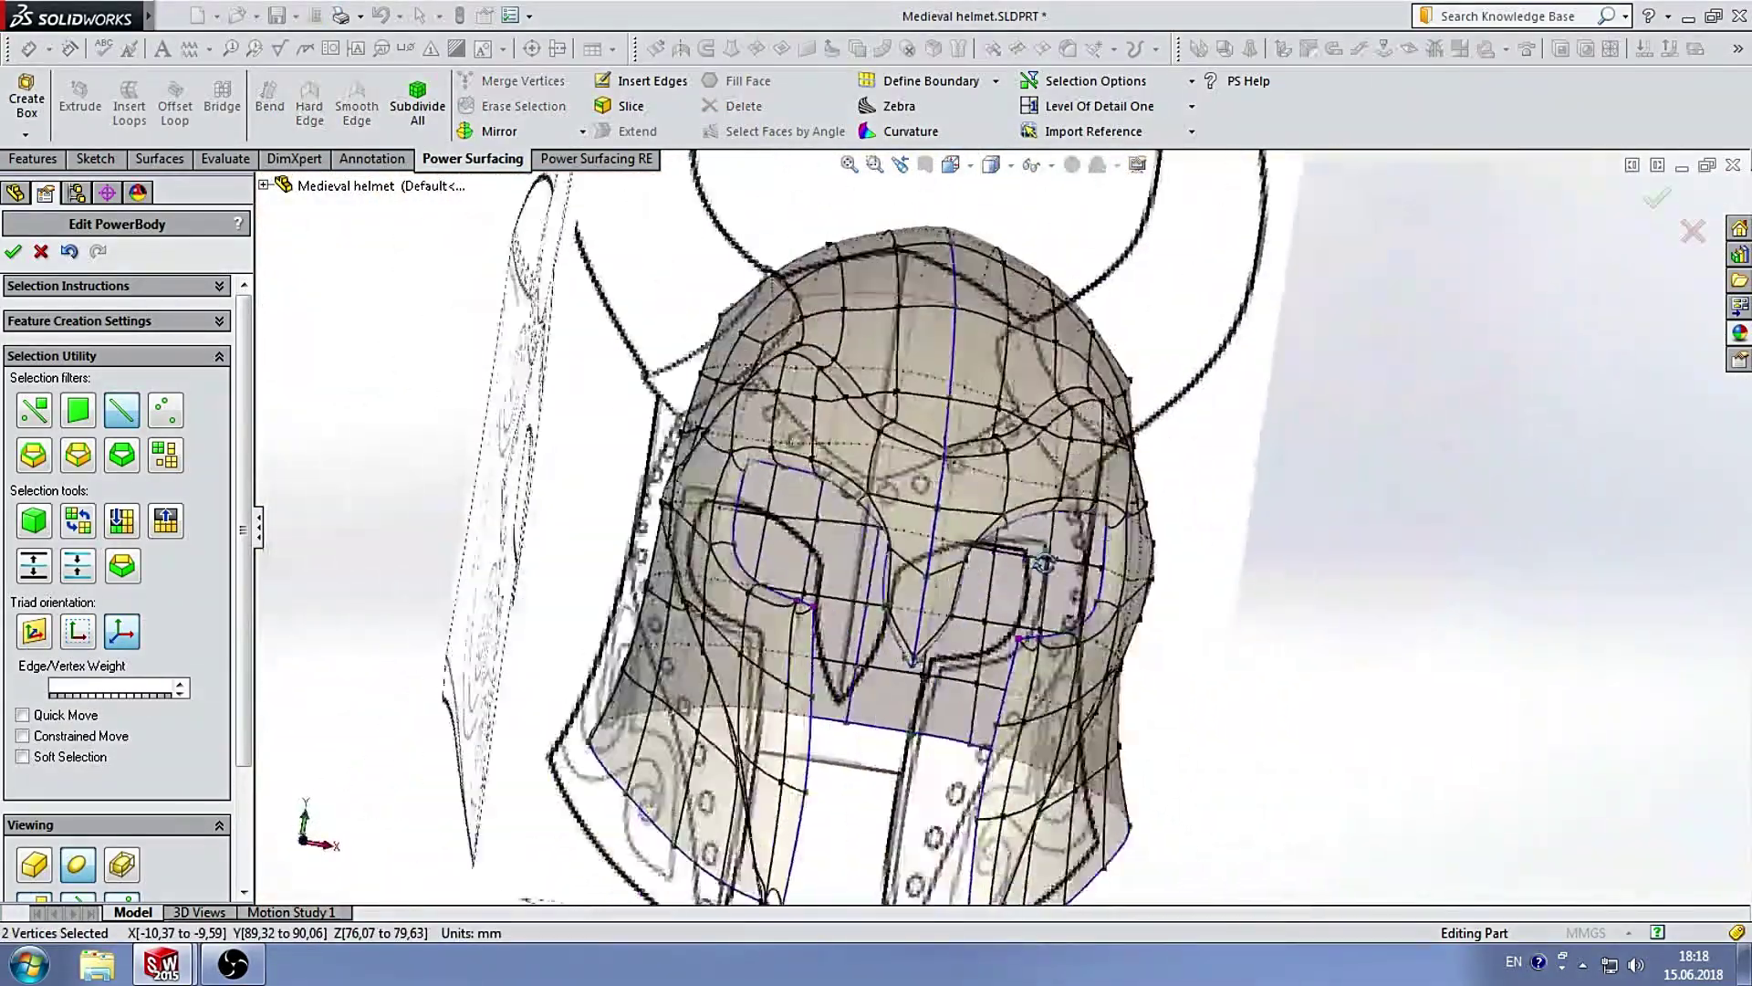
scroll(1019, 559, up, 4)
scroll(976, 561, up, 3)
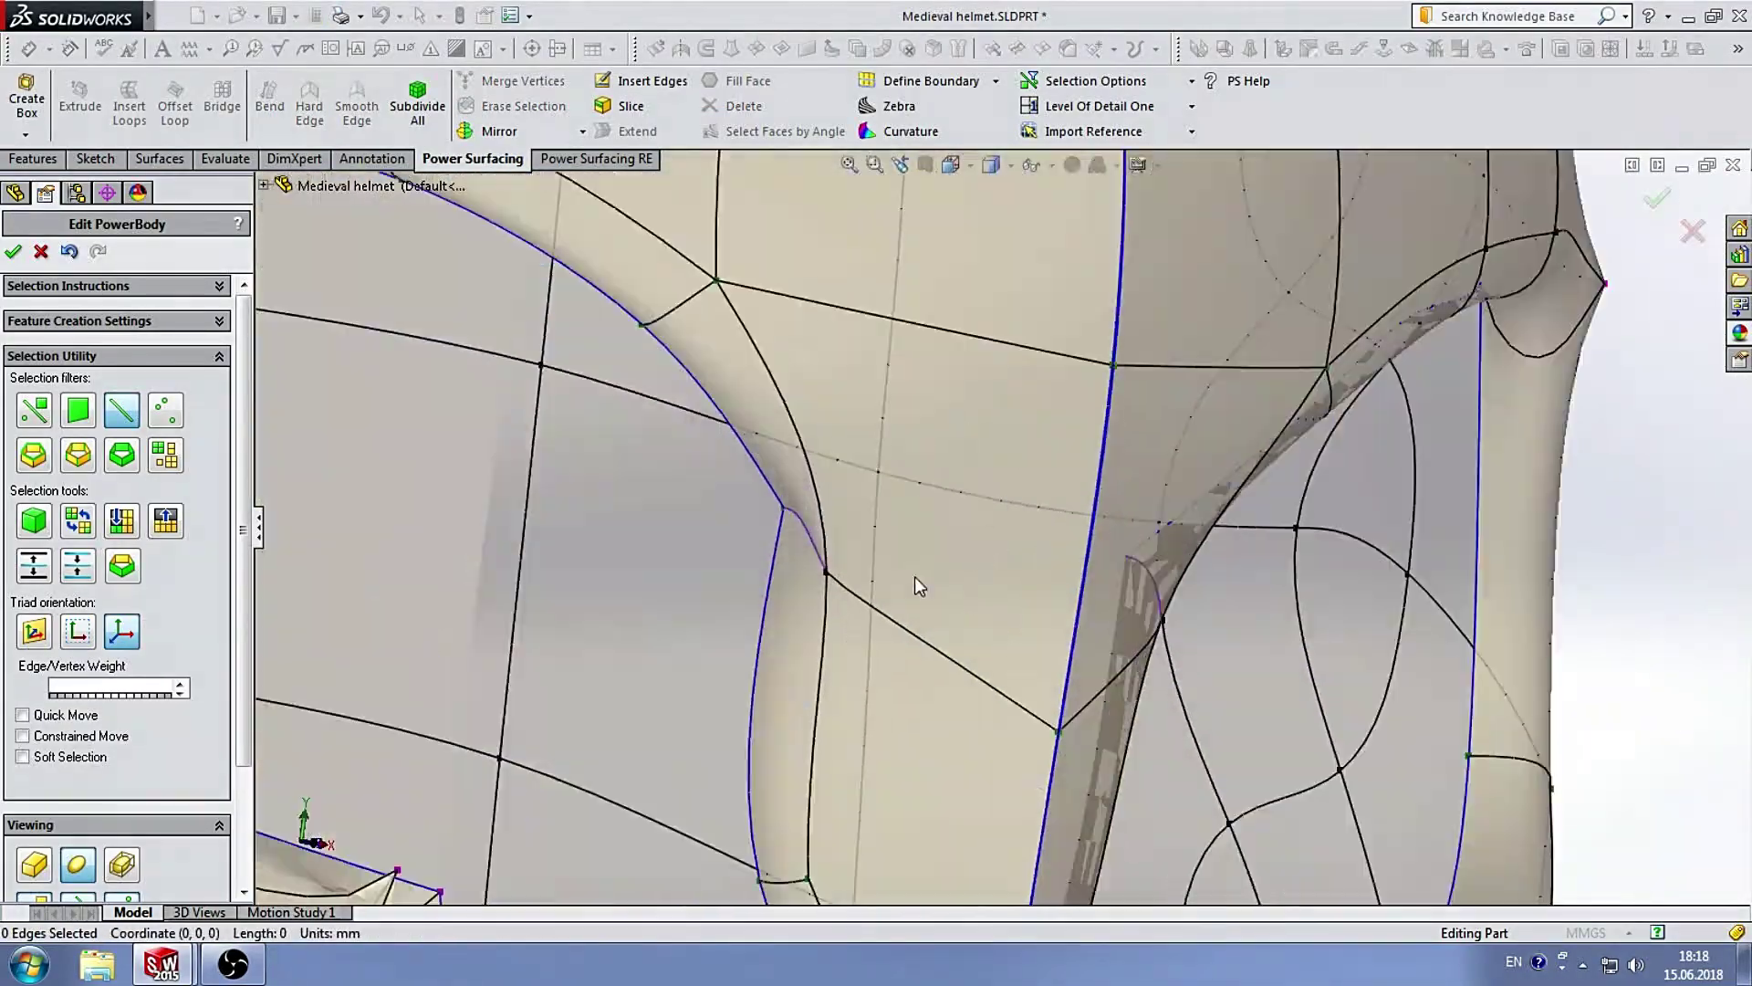
Select a vertex on the eye-opening edge and set a standard side view.
click(827, 573)
scroll(876, 535, down, 2)
scroll(973, 541, up, 1)
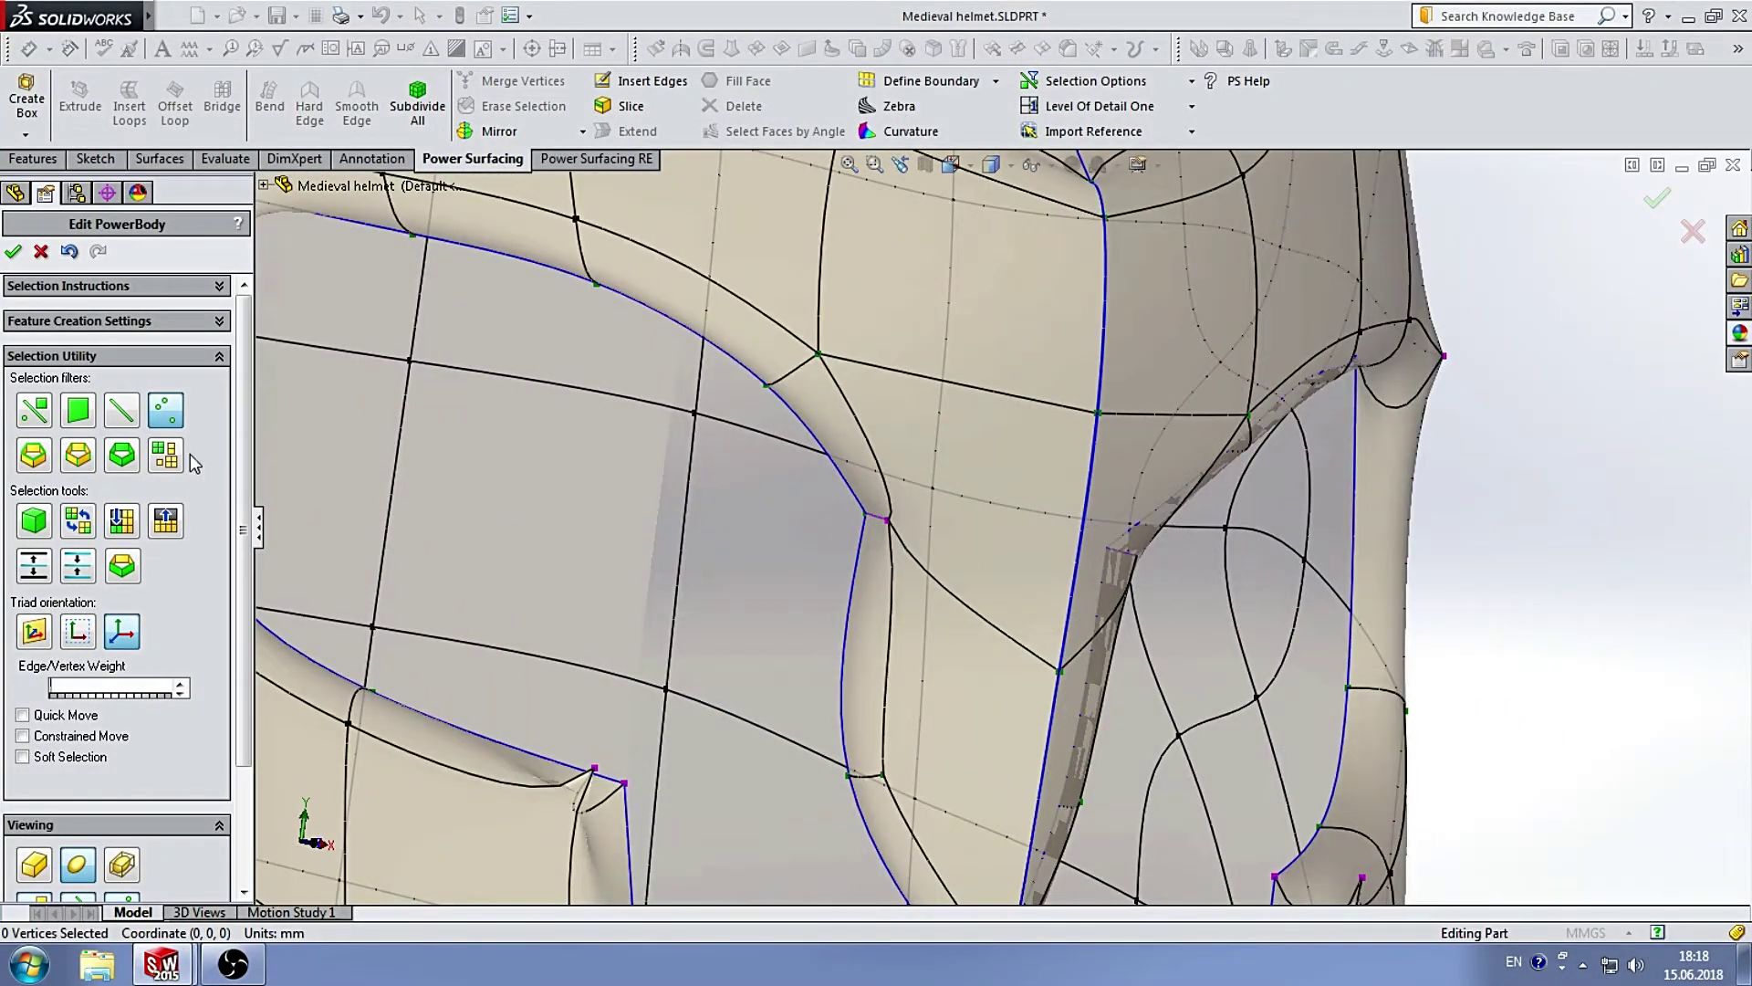
scroll(983, 581, down, 5)
mouse_move(1225, 520)
middle_down()
mouse_move(1095, 383)
mouse_move(1003, 227)
middle_up()
scroll(1095, 384, down, 4)
scroll(1019, 518, up, 3)
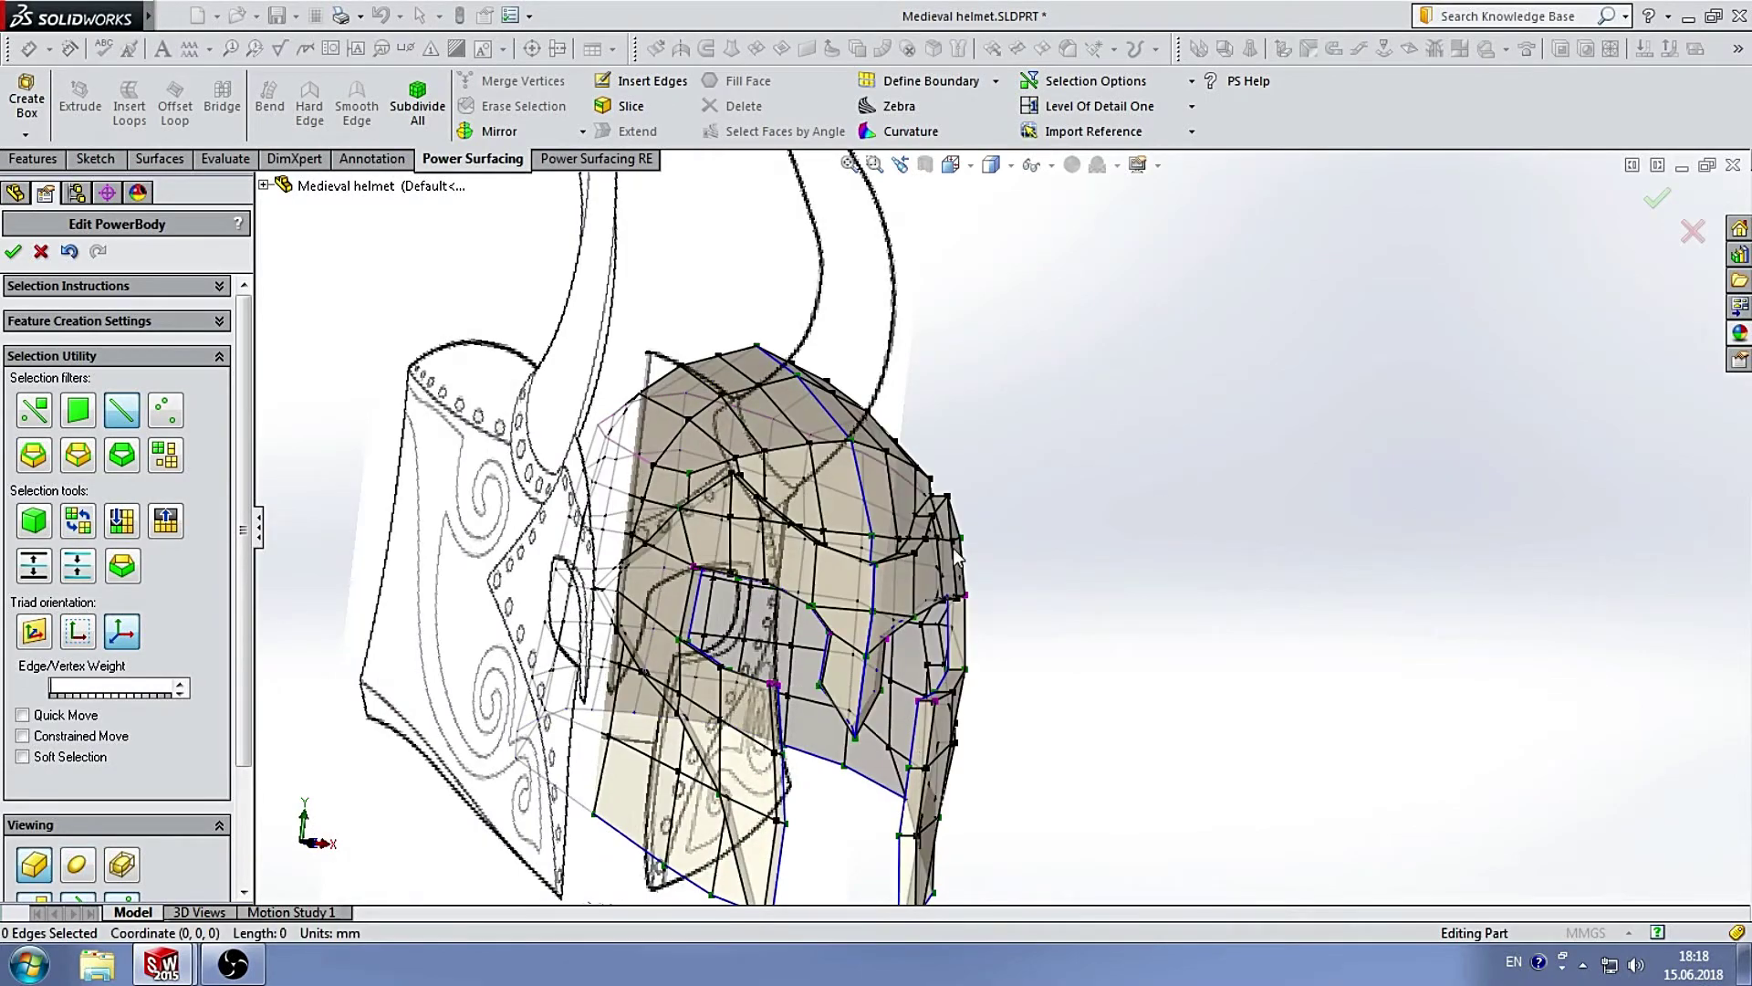
click(950, 164)
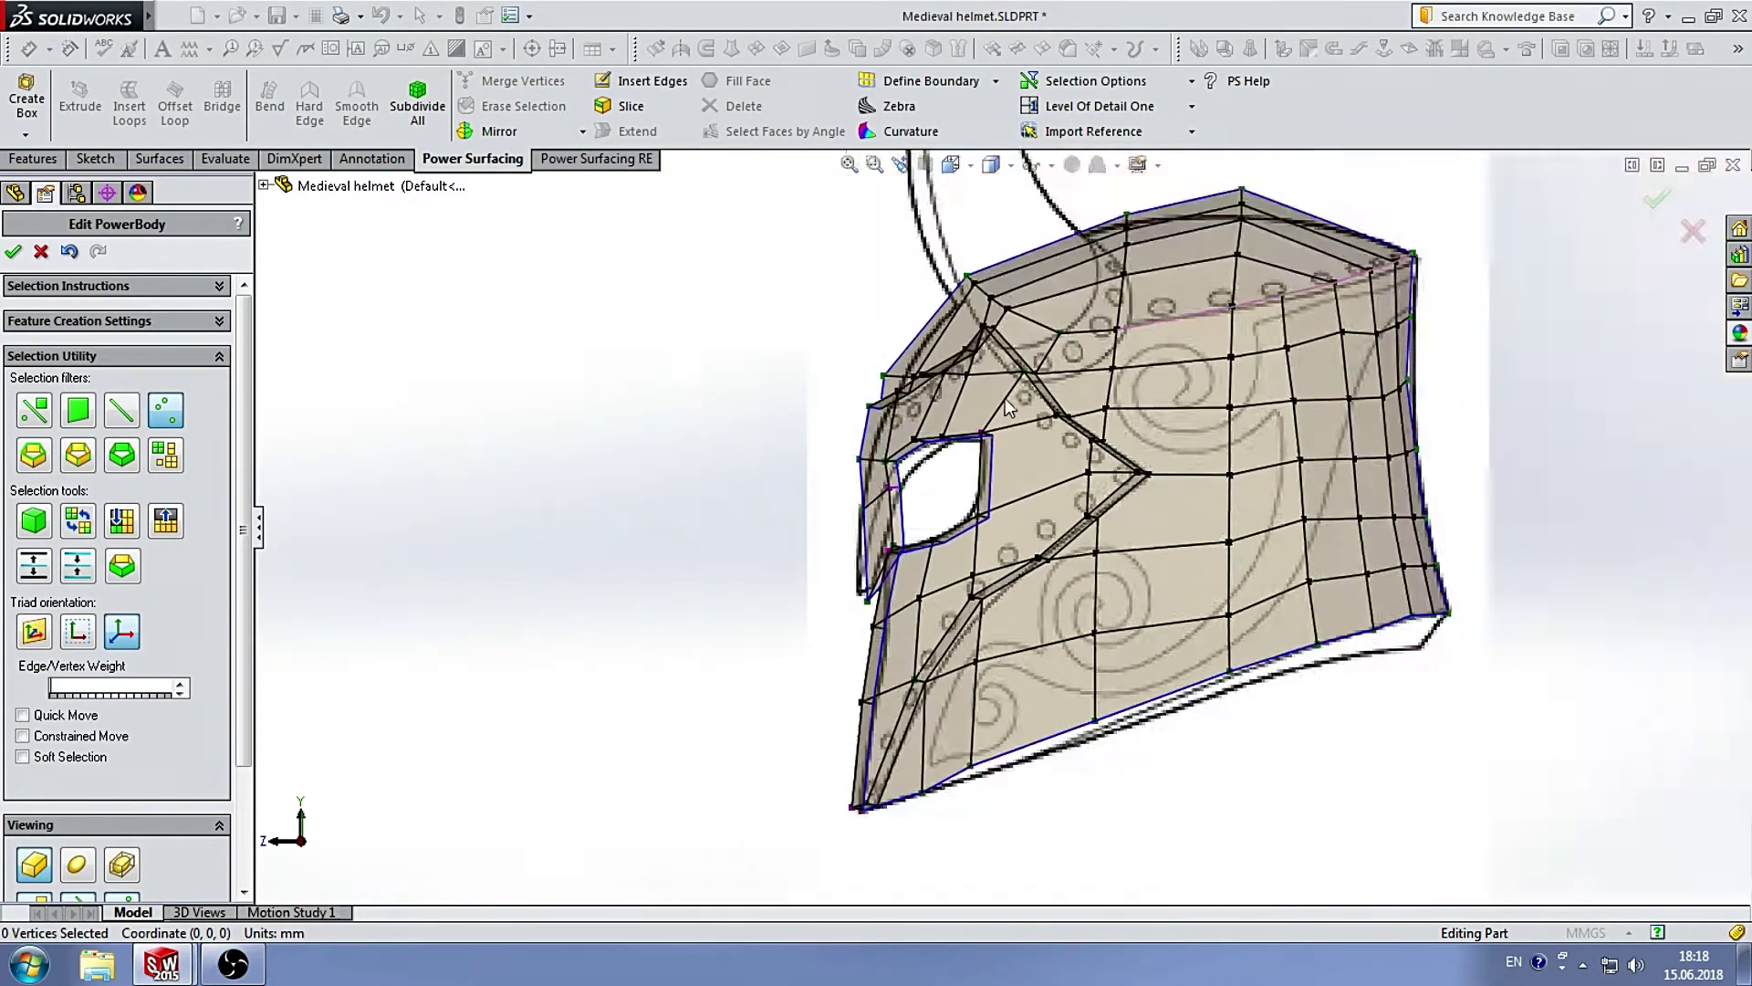
scroll(1005, 398, down, 4)
scroll(998, 367, down, 4)
Shift the two brow-edge vertices along the depth axis and switch to smooth display.
click(1070, 407)
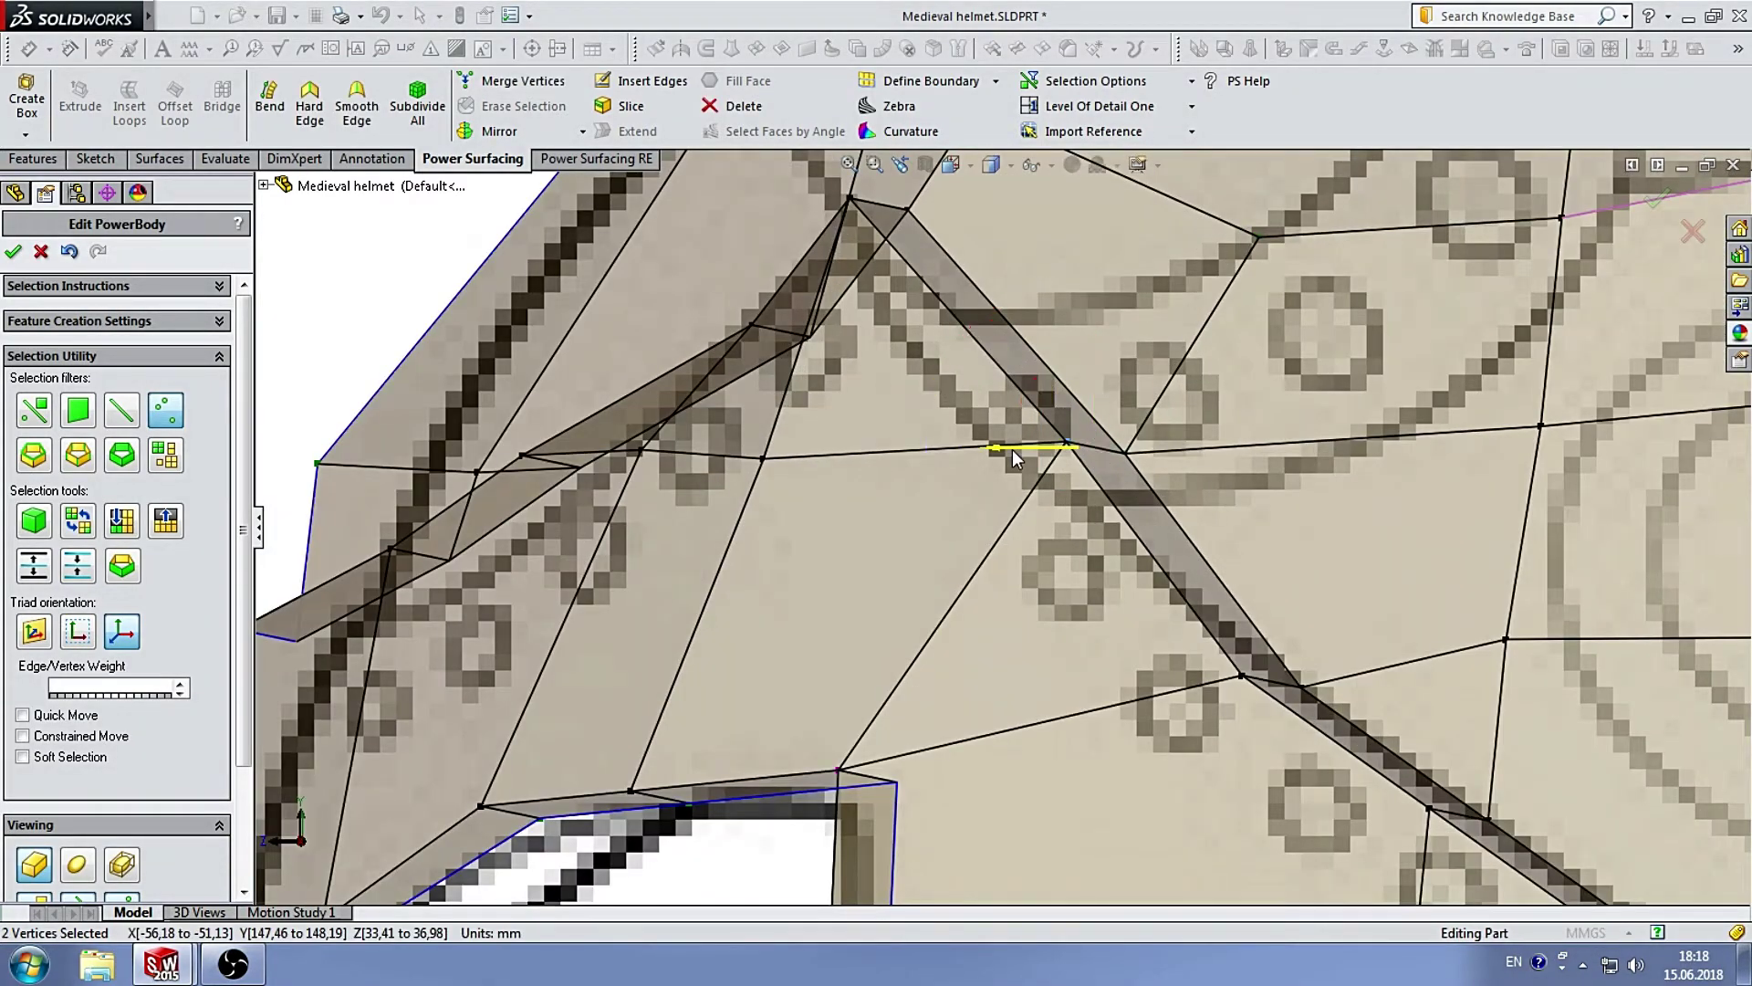
drag(1075, 412, 928, 454)
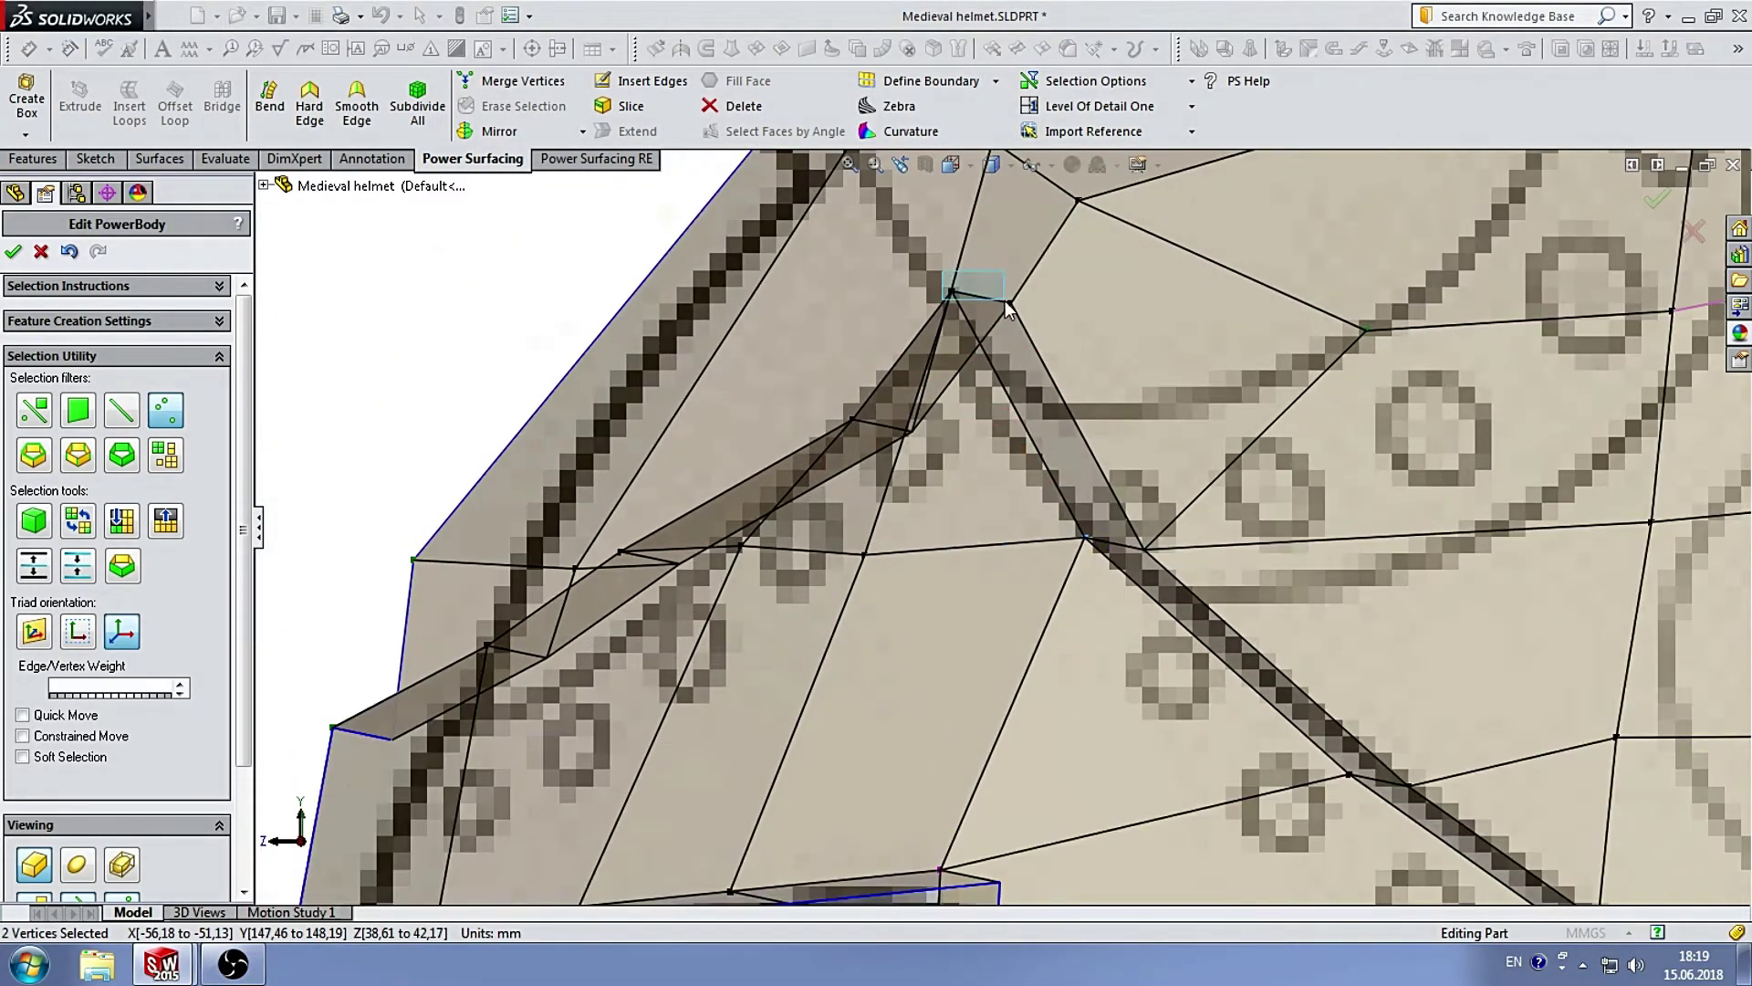
key(Escape)
scroll(918, 512, up, 5)
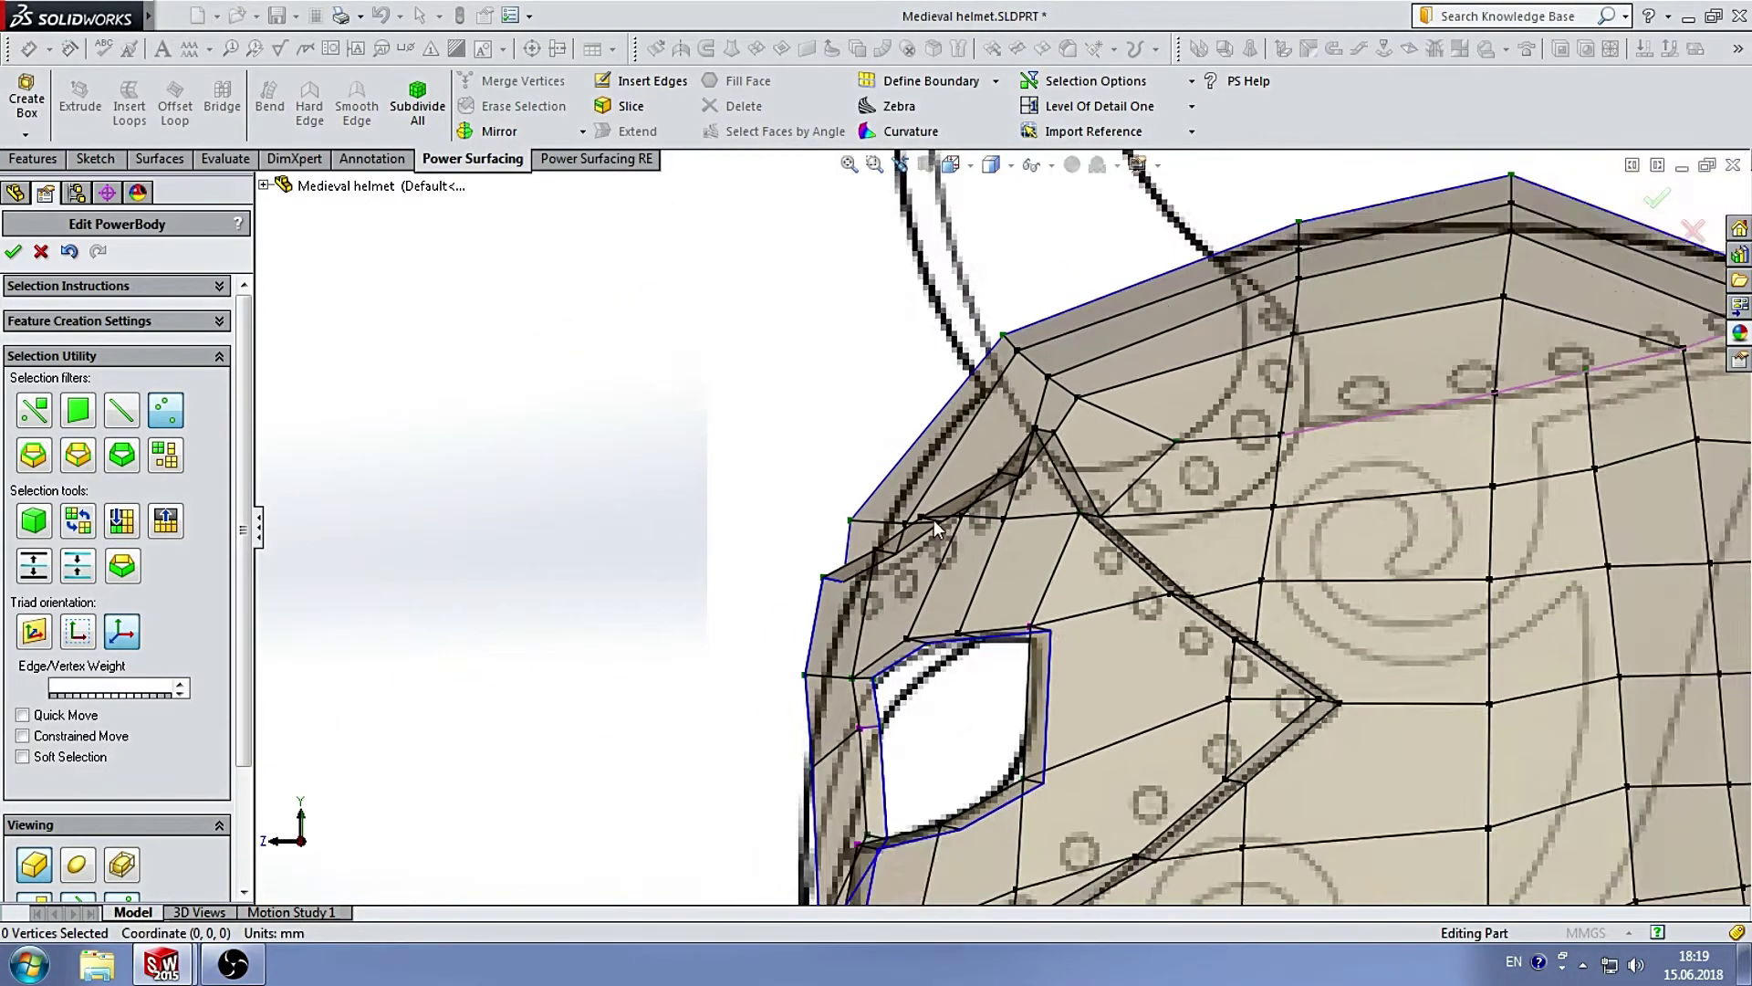
scroll(934, 518, down, 2)
click(91, 862)
scroll(1194, 518, down, 2)
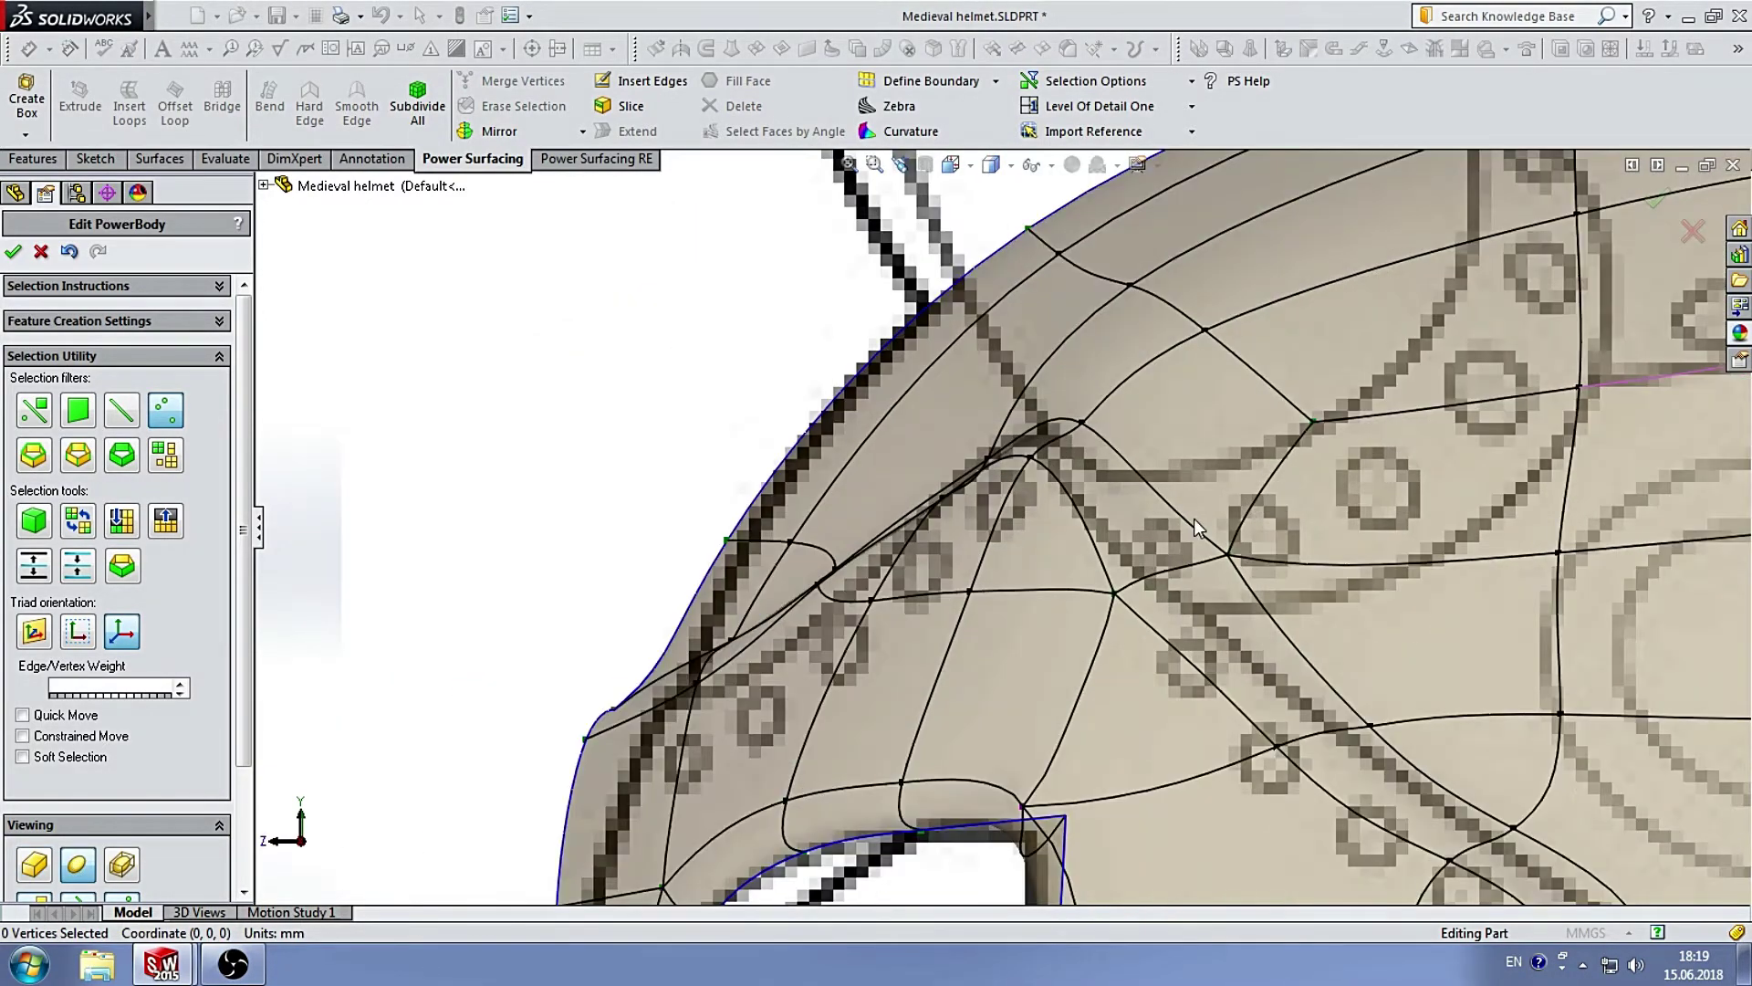
scroll(1152, 586, up, 2)
scroll(1088, 616, down, 2)
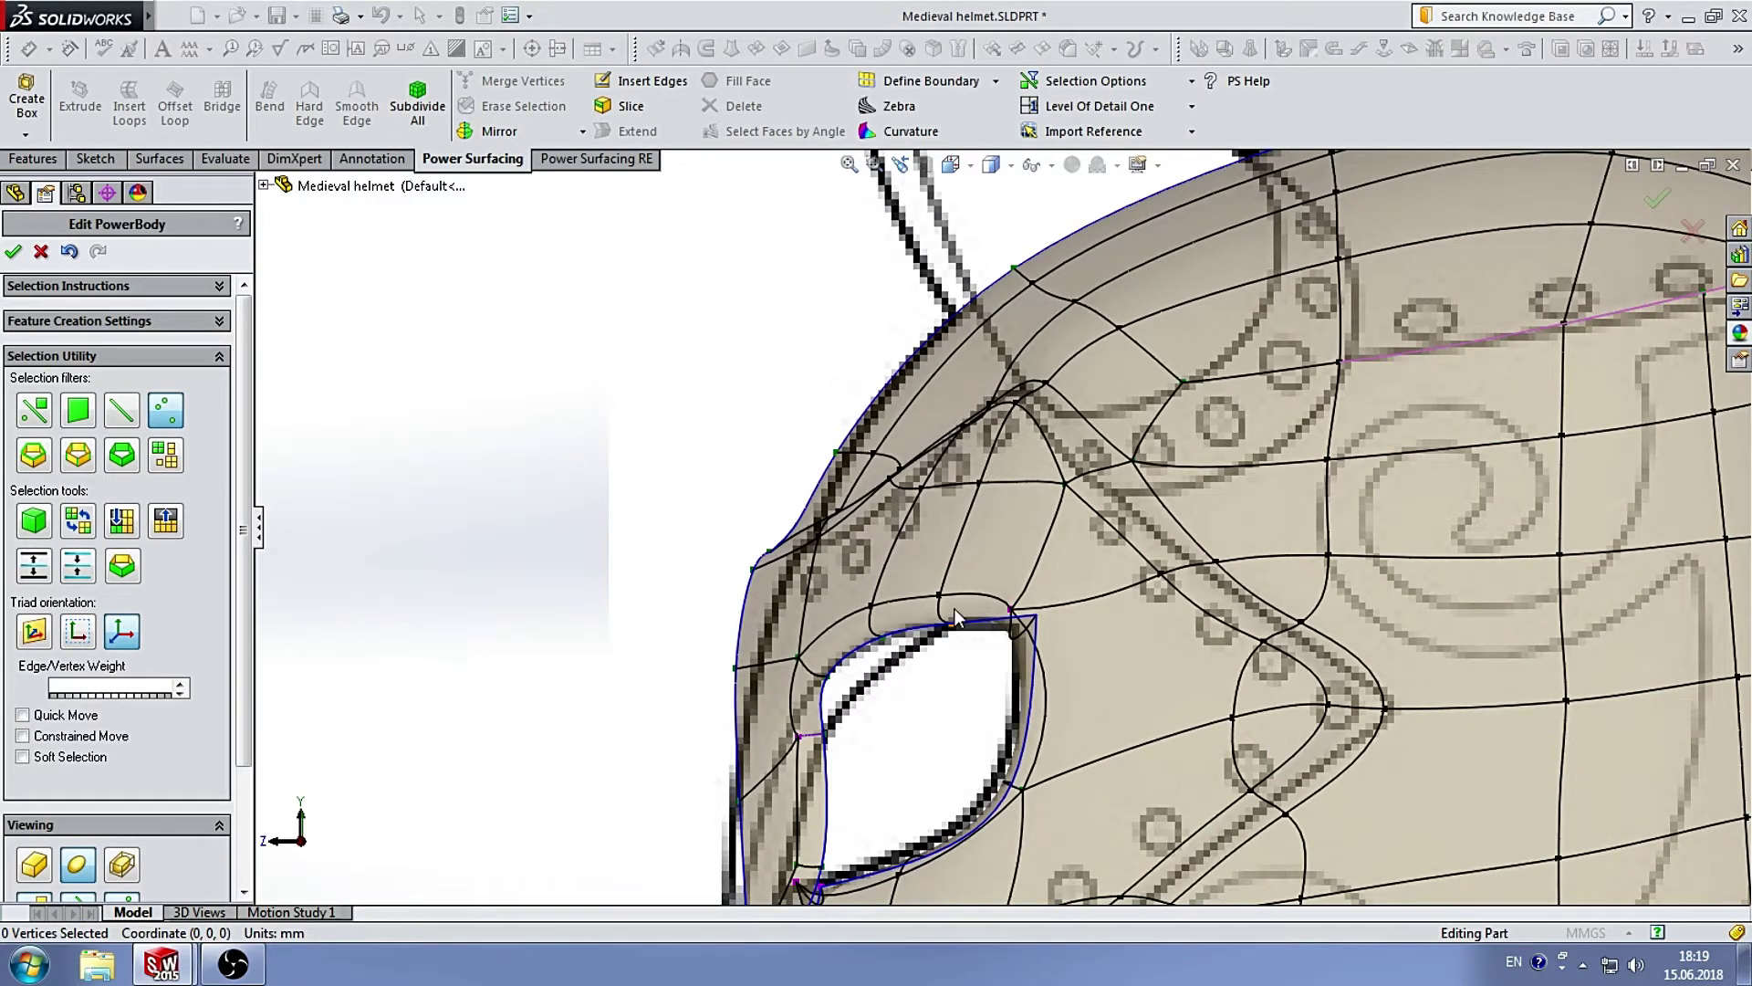
In cage display, lower the eye-opening vertex and the two vertices beside the eye.
key(Tab)
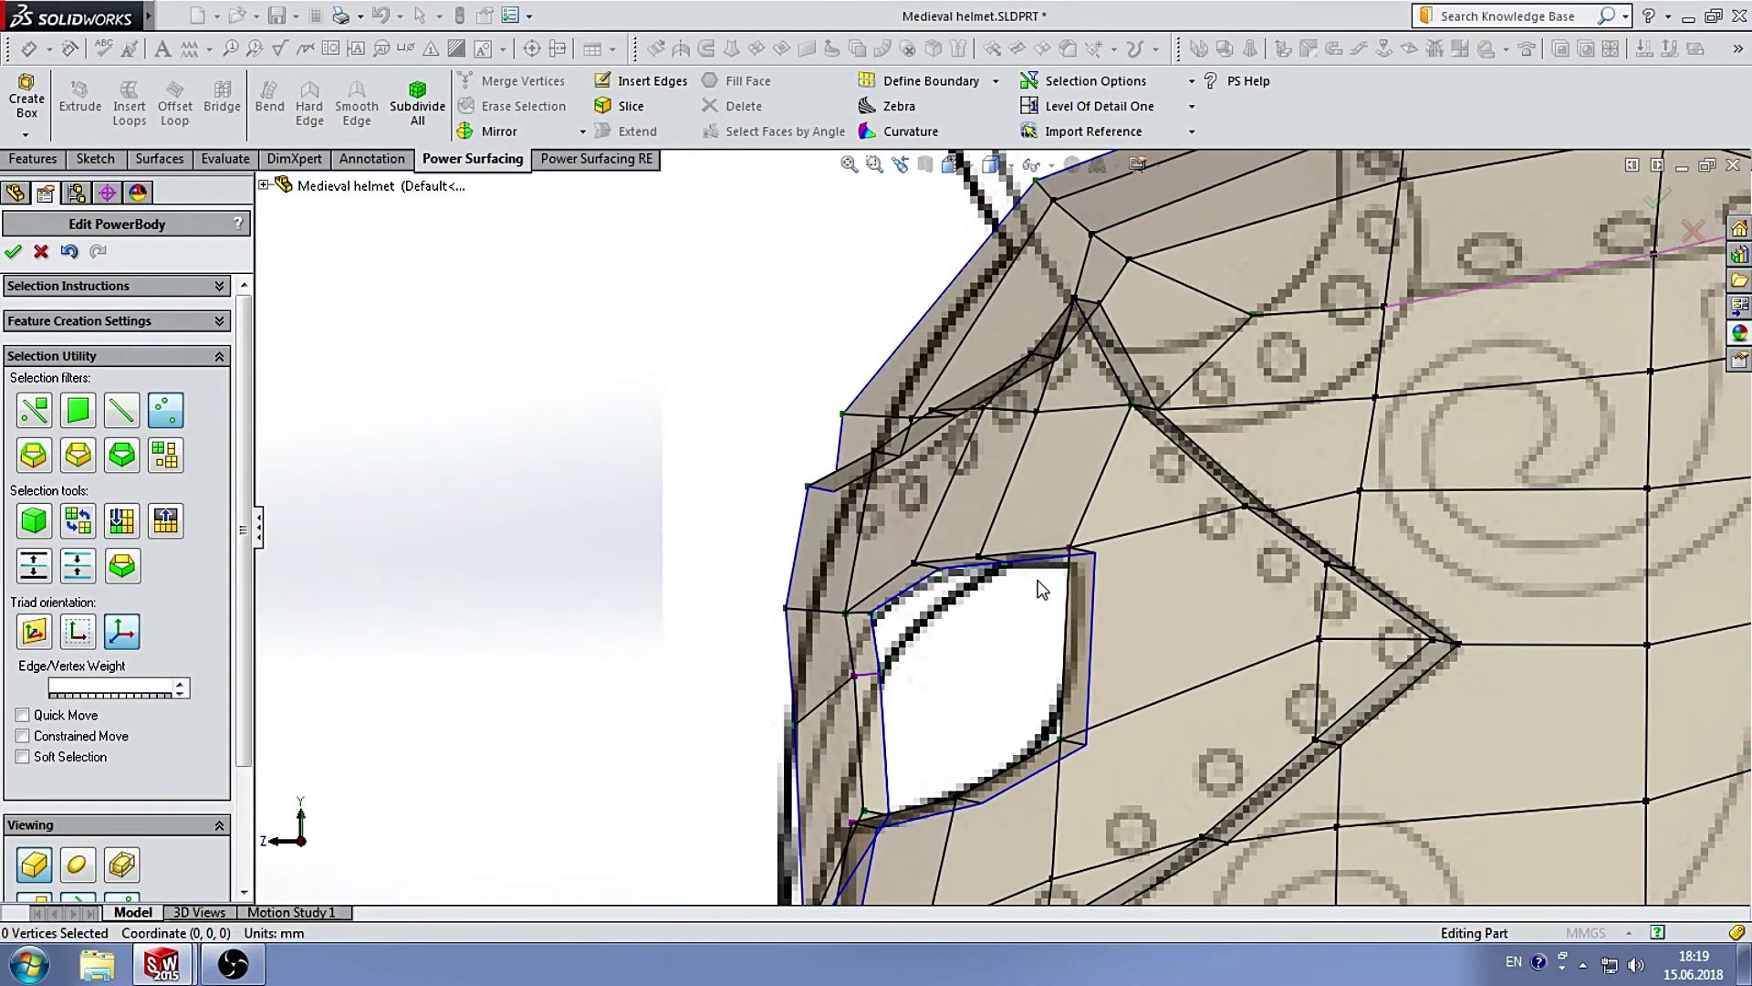
scroll(993, 821, down, 3)
click(768, 768)
scroll(803, 776, down, 3)
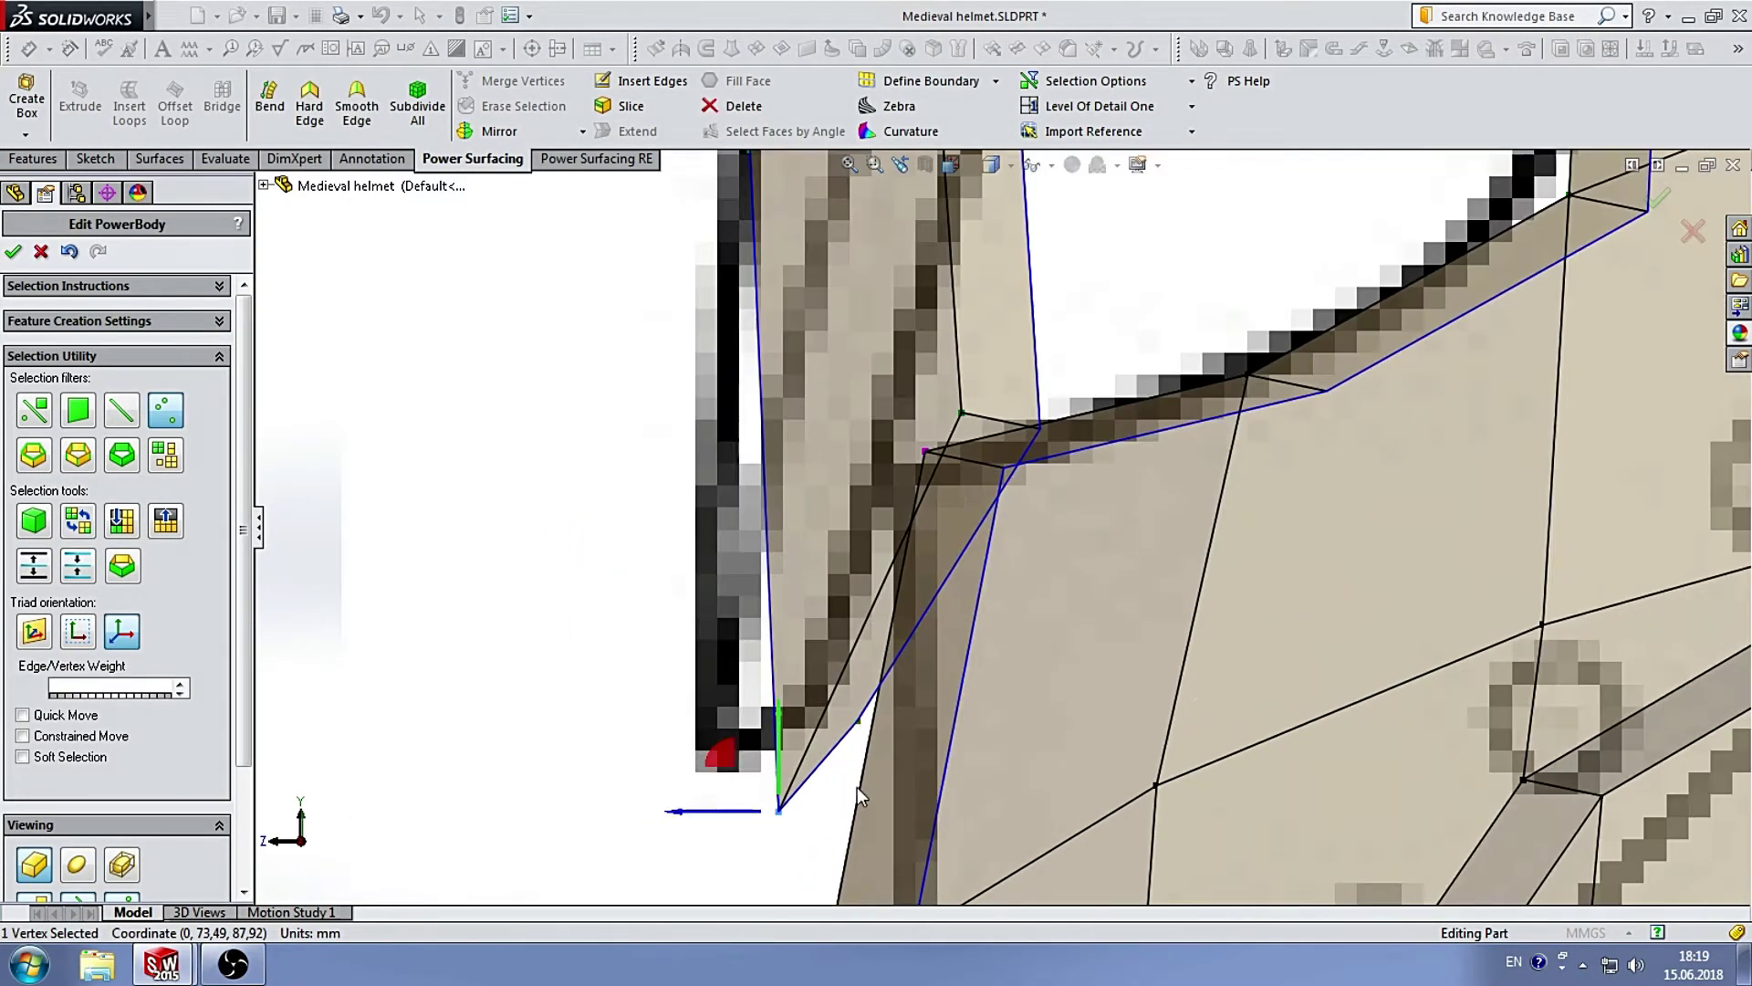
mouse_move(861, 687)
mouse_down()
mouse_move(860, 765)
mouse_move(1027, 361)
mouse_up()
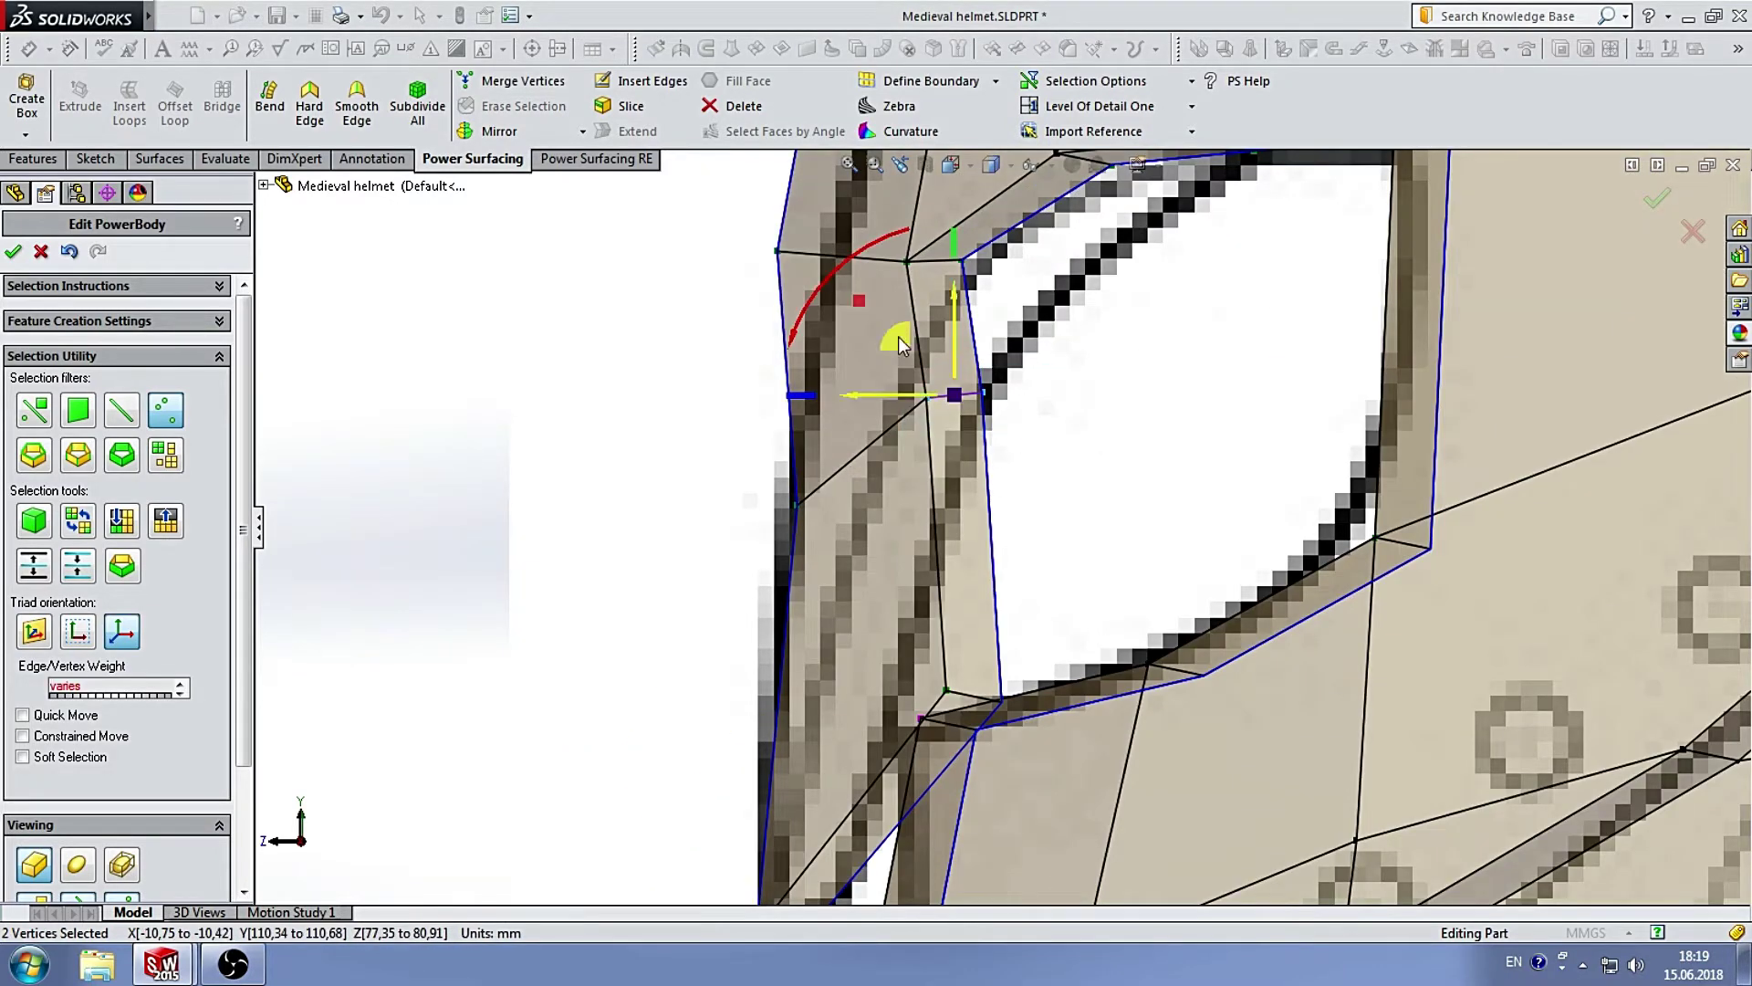
drag(899, 342, 895, 433)
middle_drag(1105, 499, 884, 573)
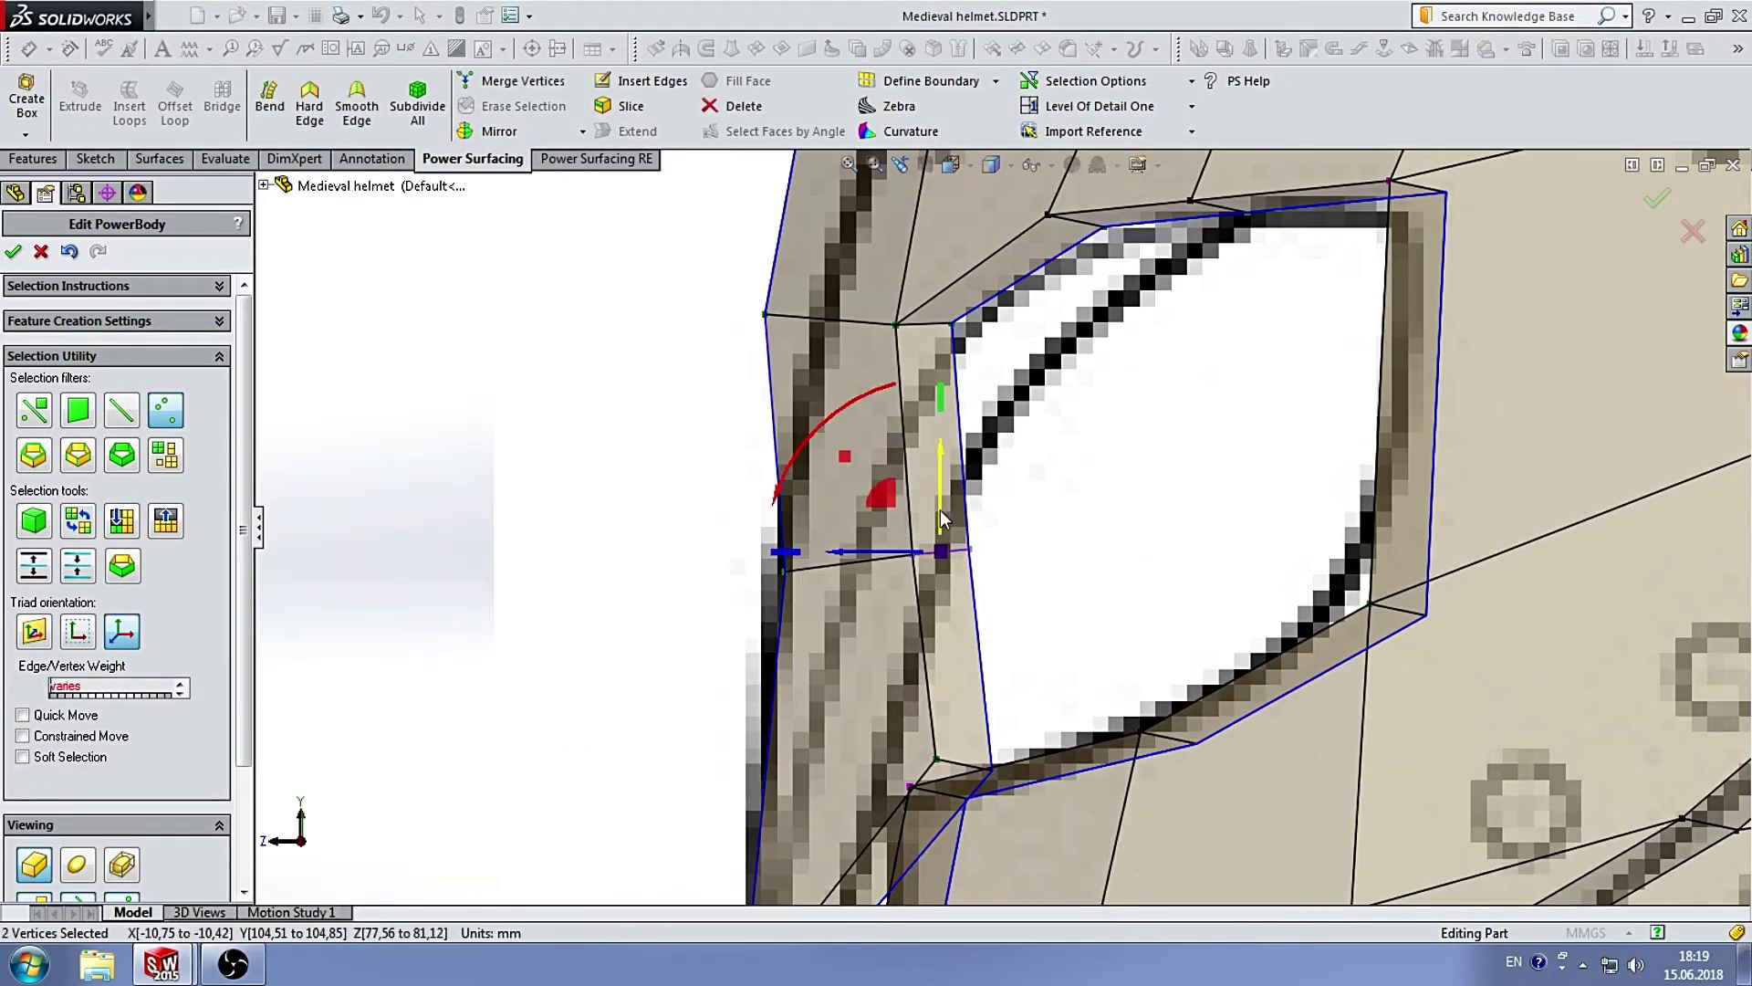
Shift two vertices on the helmet's outer edge sideways.
click(783, 570)
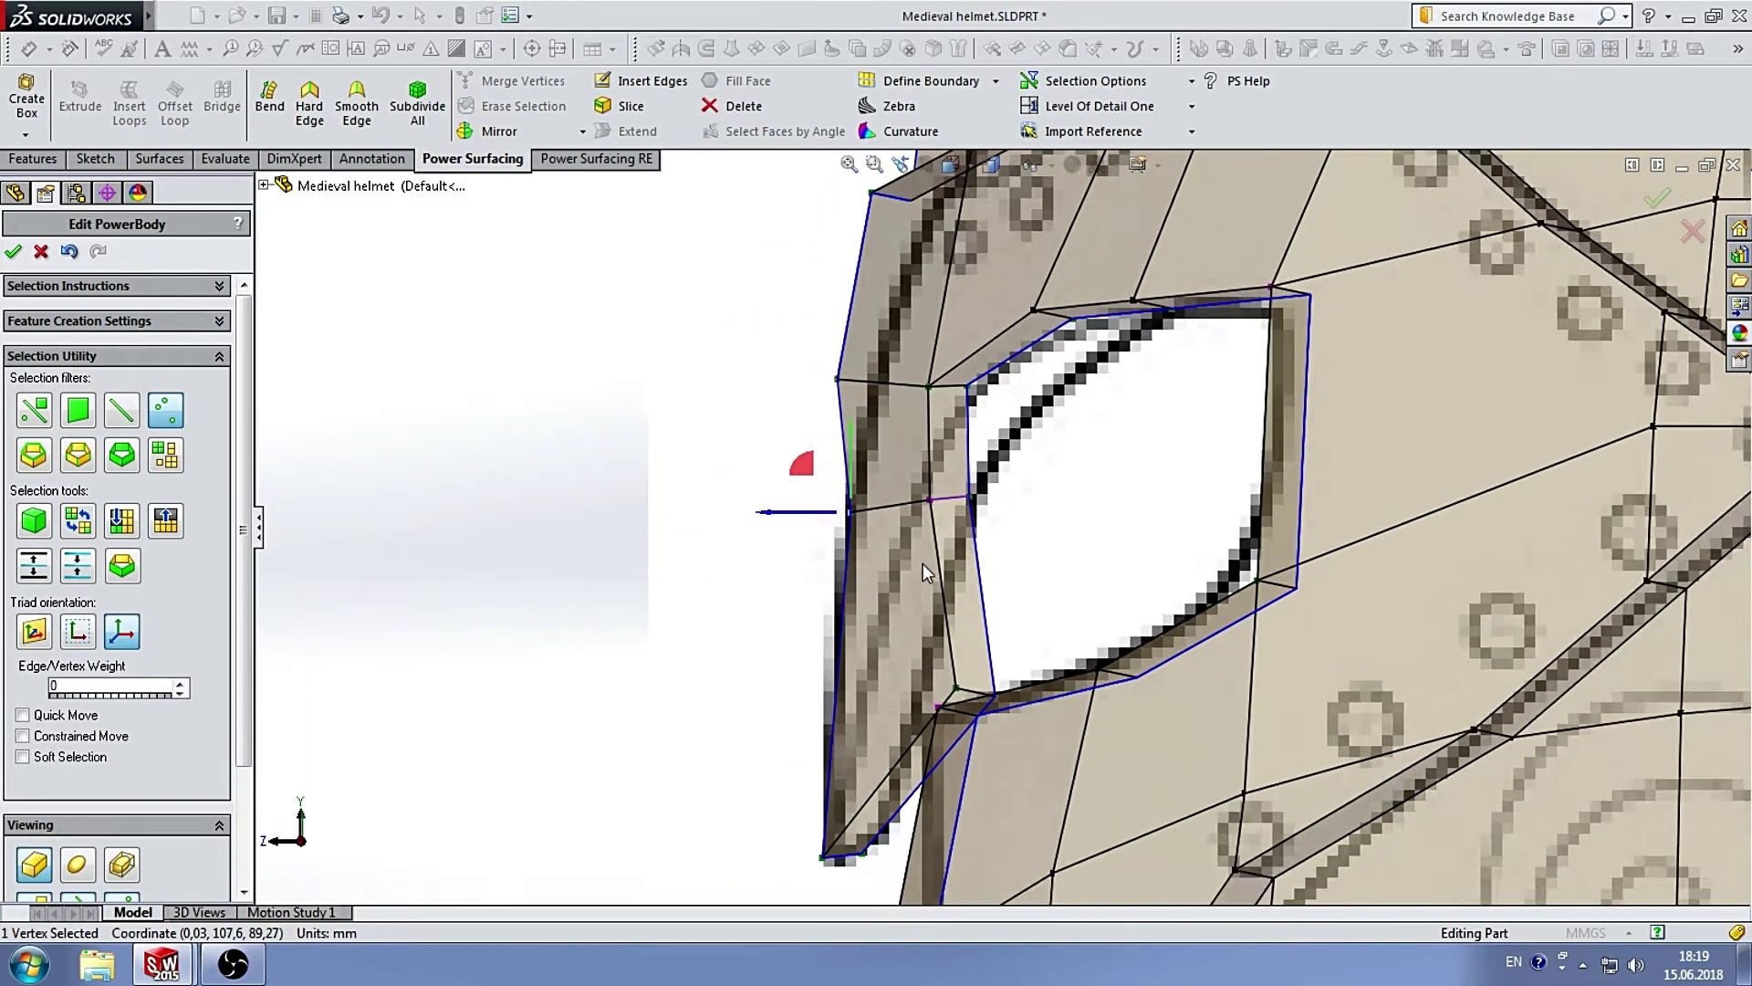
scroll(923, 562, up, 3)
scroll(885, 640, down, 3)
ctrl+click(952, 676)
mouse_move(897, 634)
mouse_down()
mouse_move(806, 639)
mouse_move(816, 679)
mouse_move(739, 684)
mouse_up()
key(Escape)
click(1068, 344)
Reposition the left cage vertex along the eye opening's edge, then restore the smooth surface.
scroll(1068, 344, up, 3)
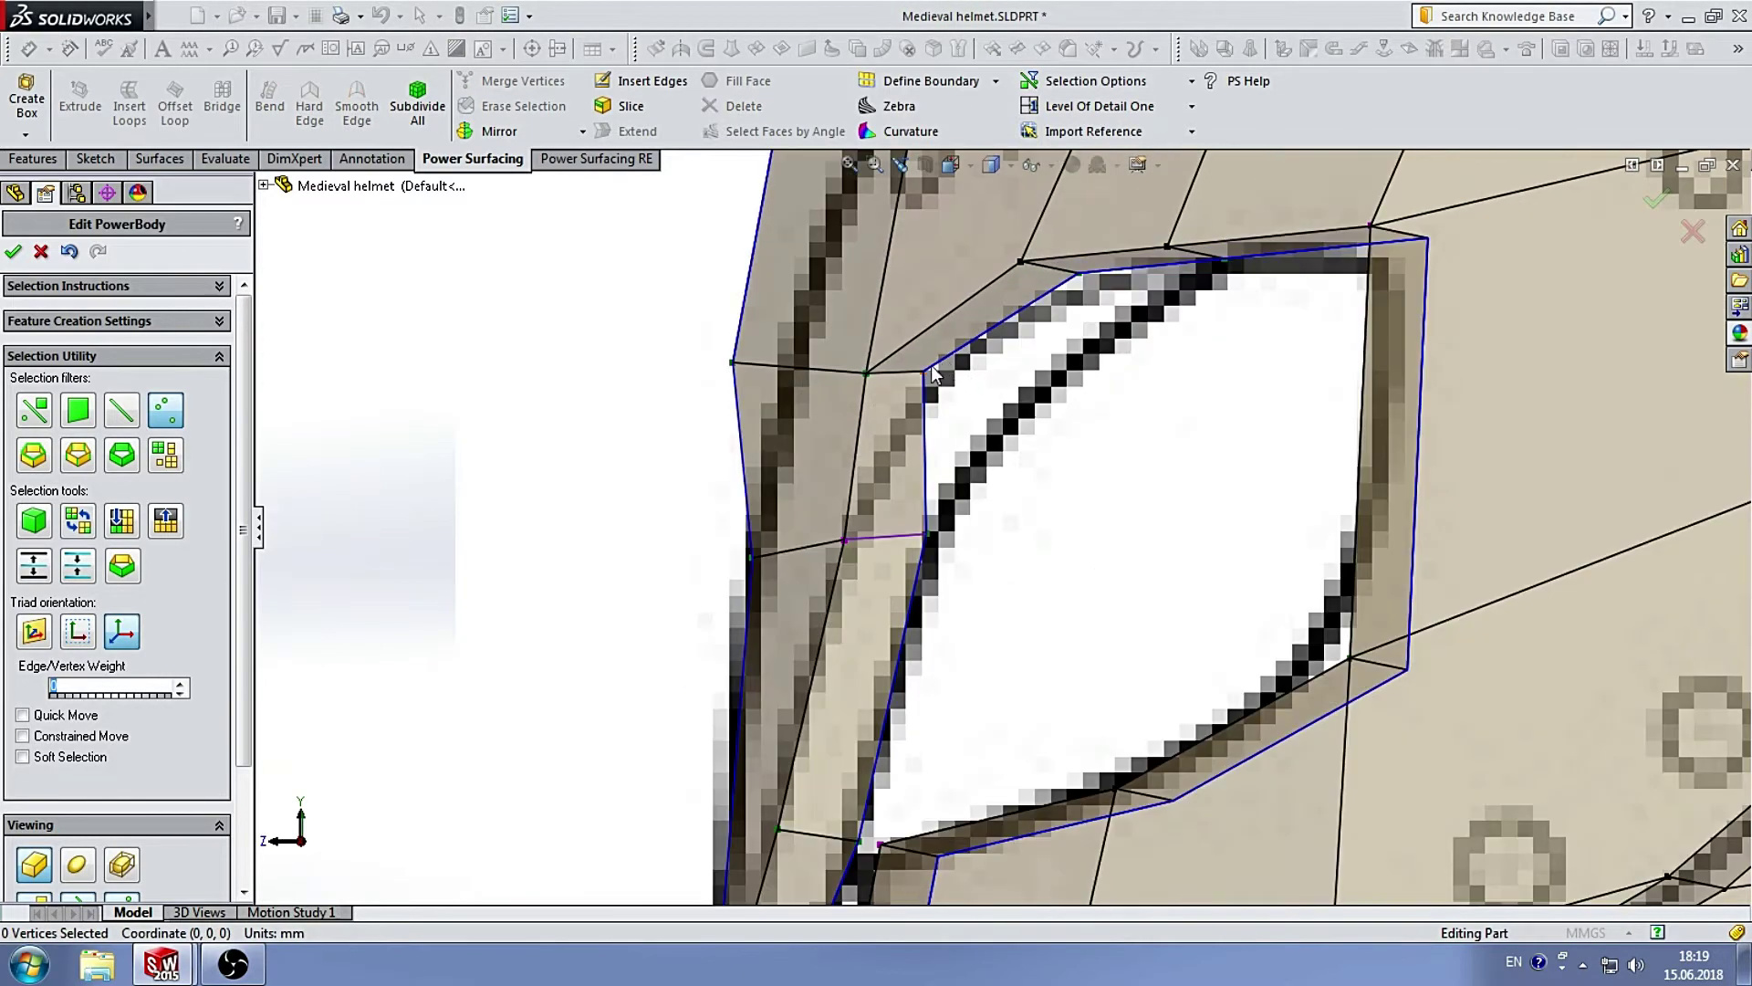
middle_drag(1068, 347, 1057, 450)
scroll(913, 433, down, 3)
click(864, 430)
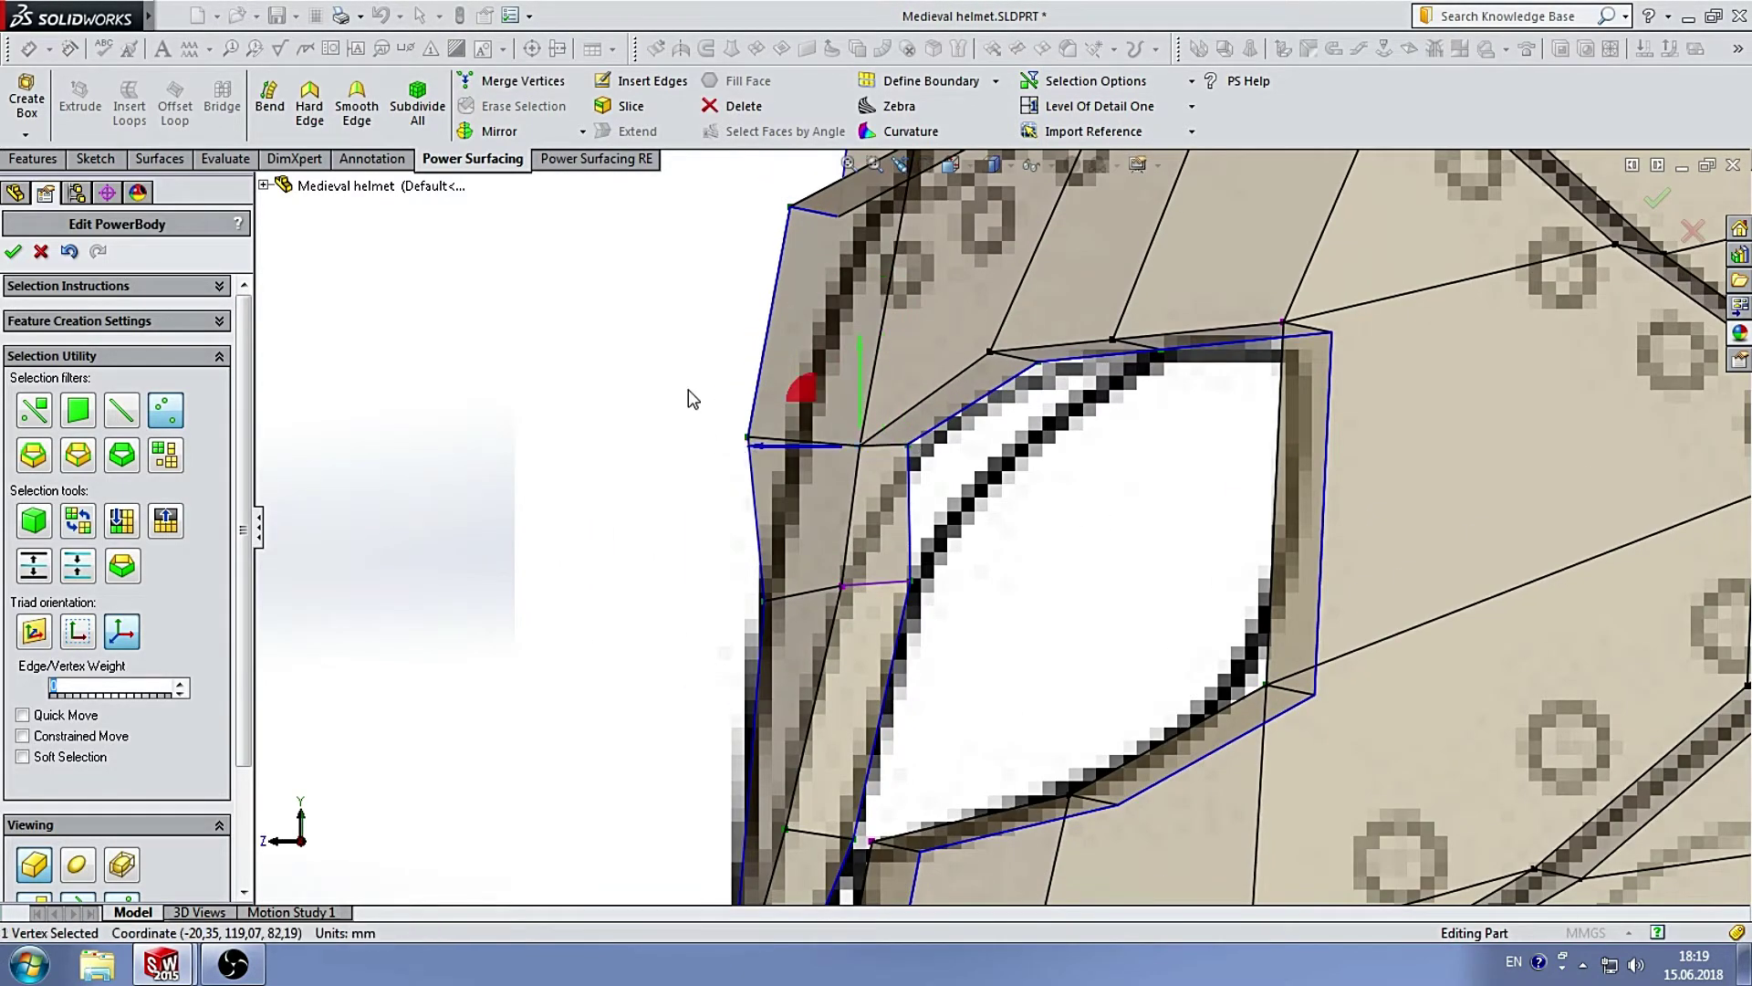
drag(710, 449, 939, 379)
drag(847, 422, 906, 427)
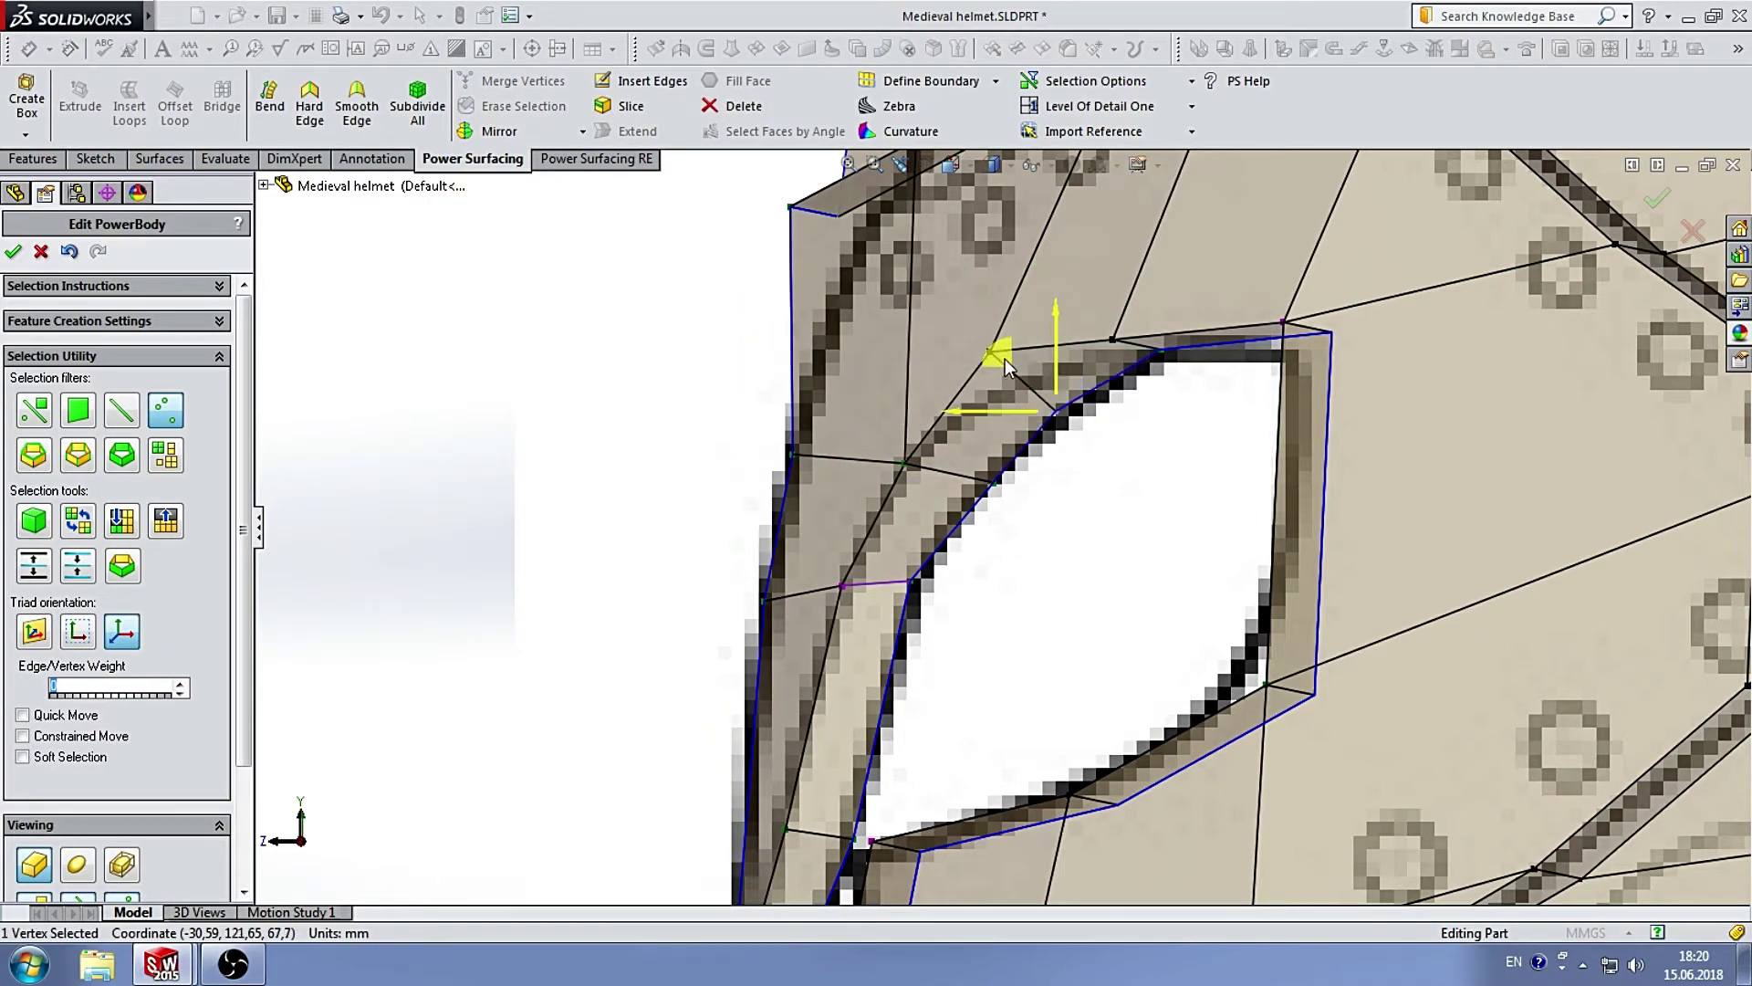
click(967, 326)
scroll(968, 325, up, 2)
scroll(1049, 548, up, 2)
scroll(1095, 684, up, 2)
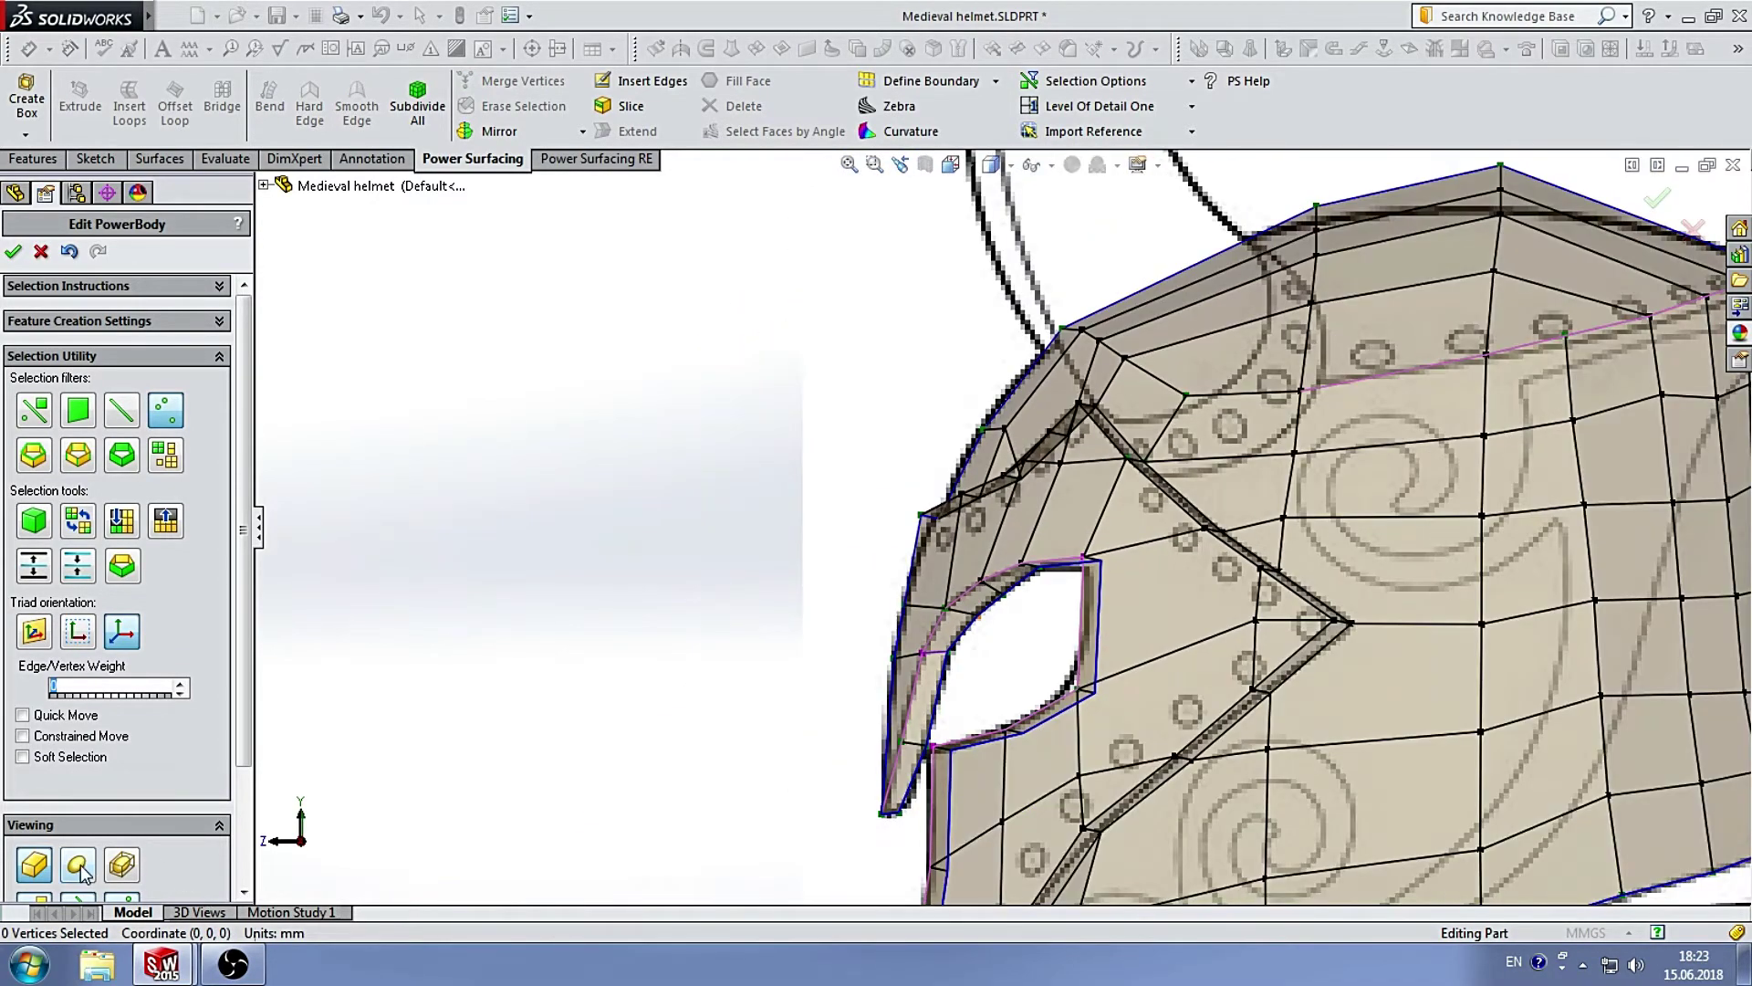
In Front view, raise the upper edges of the eye openings toward the sketched brow curve.
key(ctrl+1)
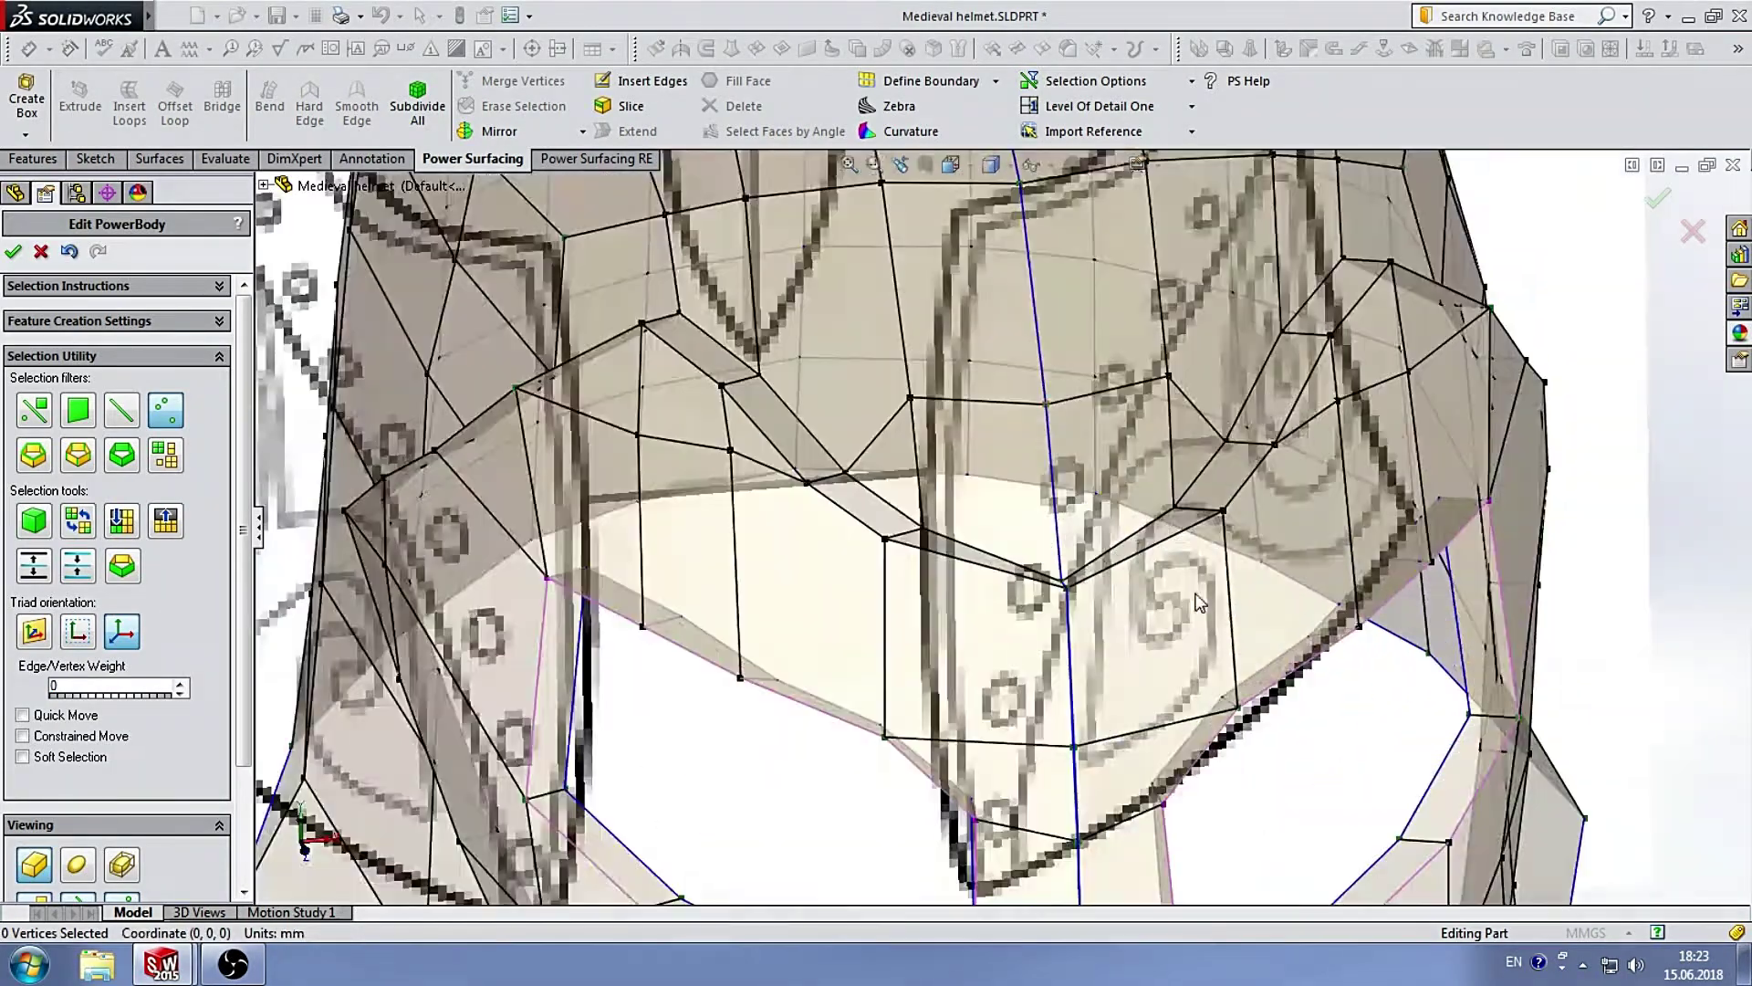
scroll(1090, 540, up, 3)
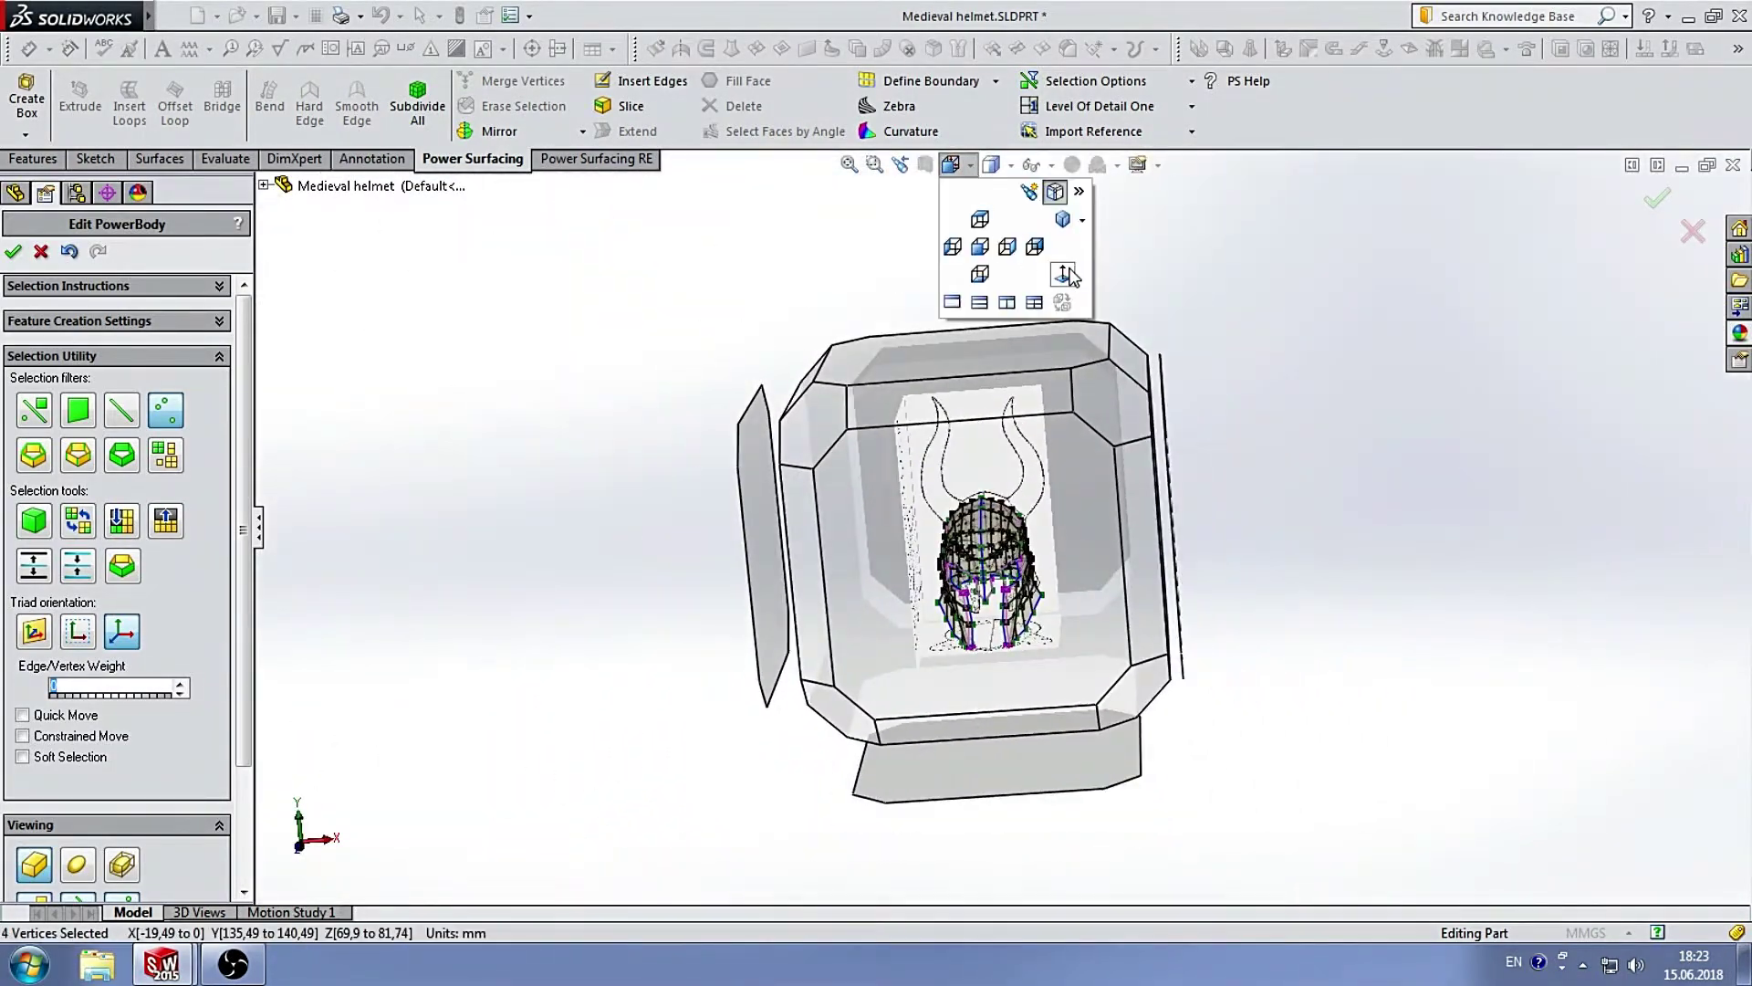
scroll(1040, 470, down, 6)
scroll(1041, 470, down, 2)
scroll(1049, 529, up, 1)
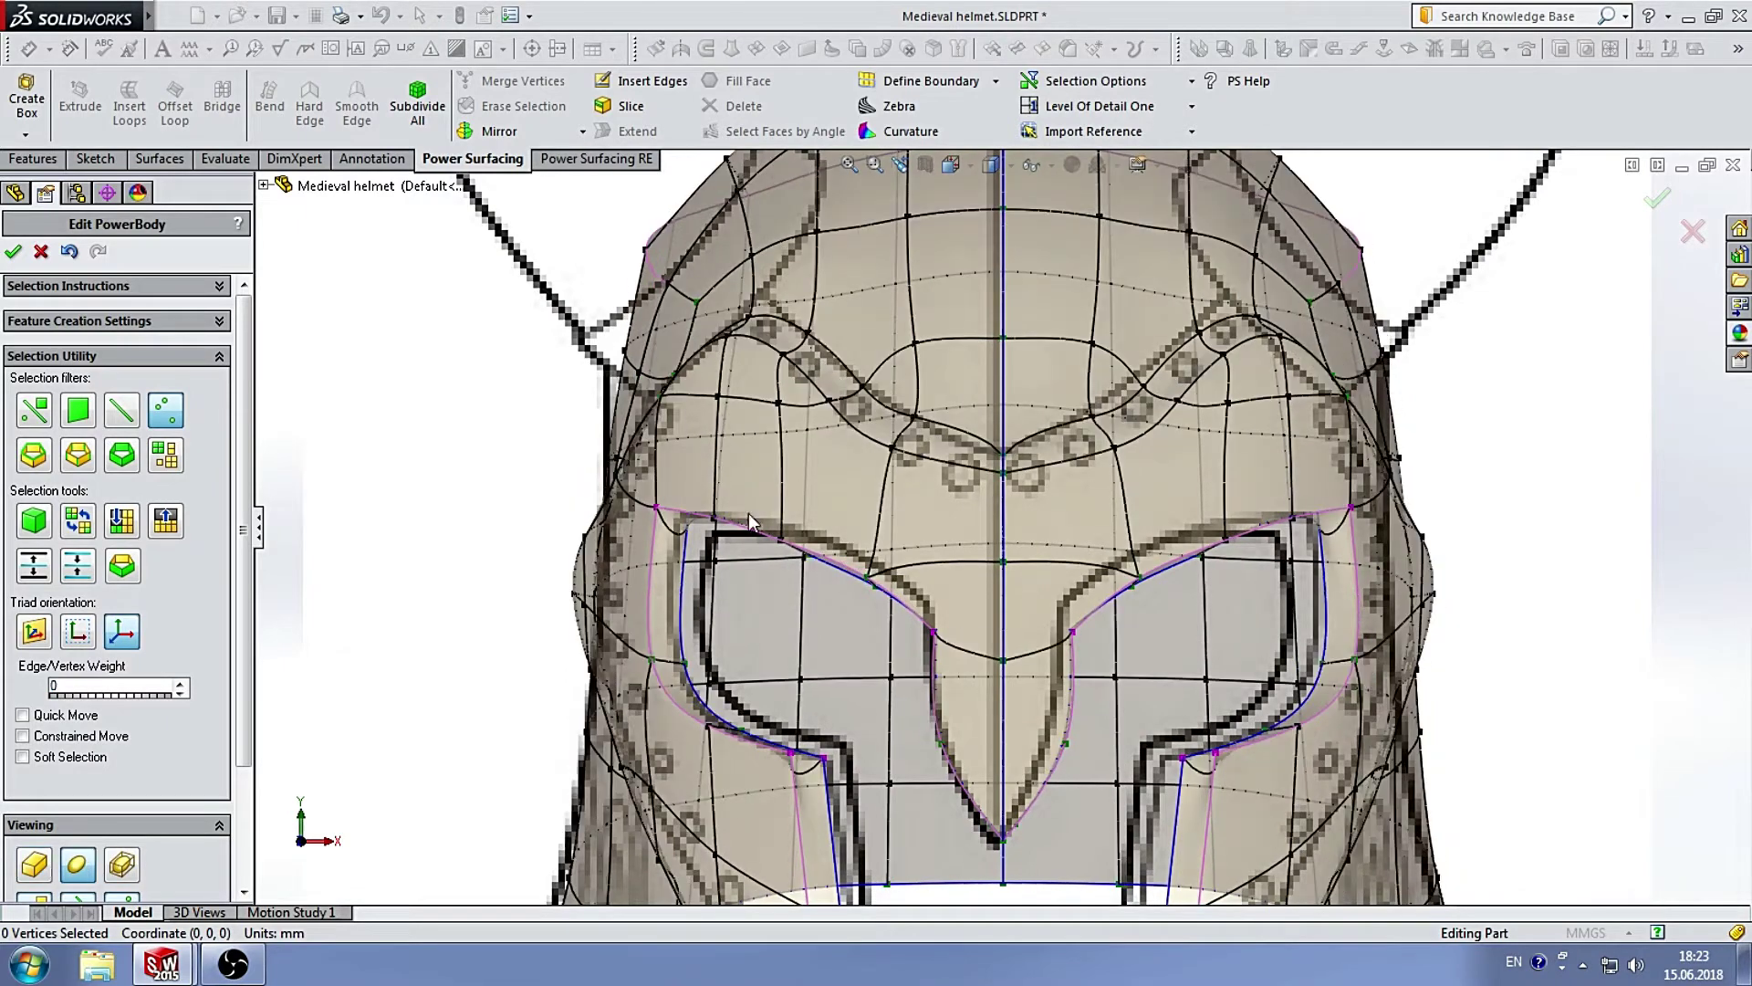
scroll(748, 513, down, 3)
drag(803, 564, 771, 478)
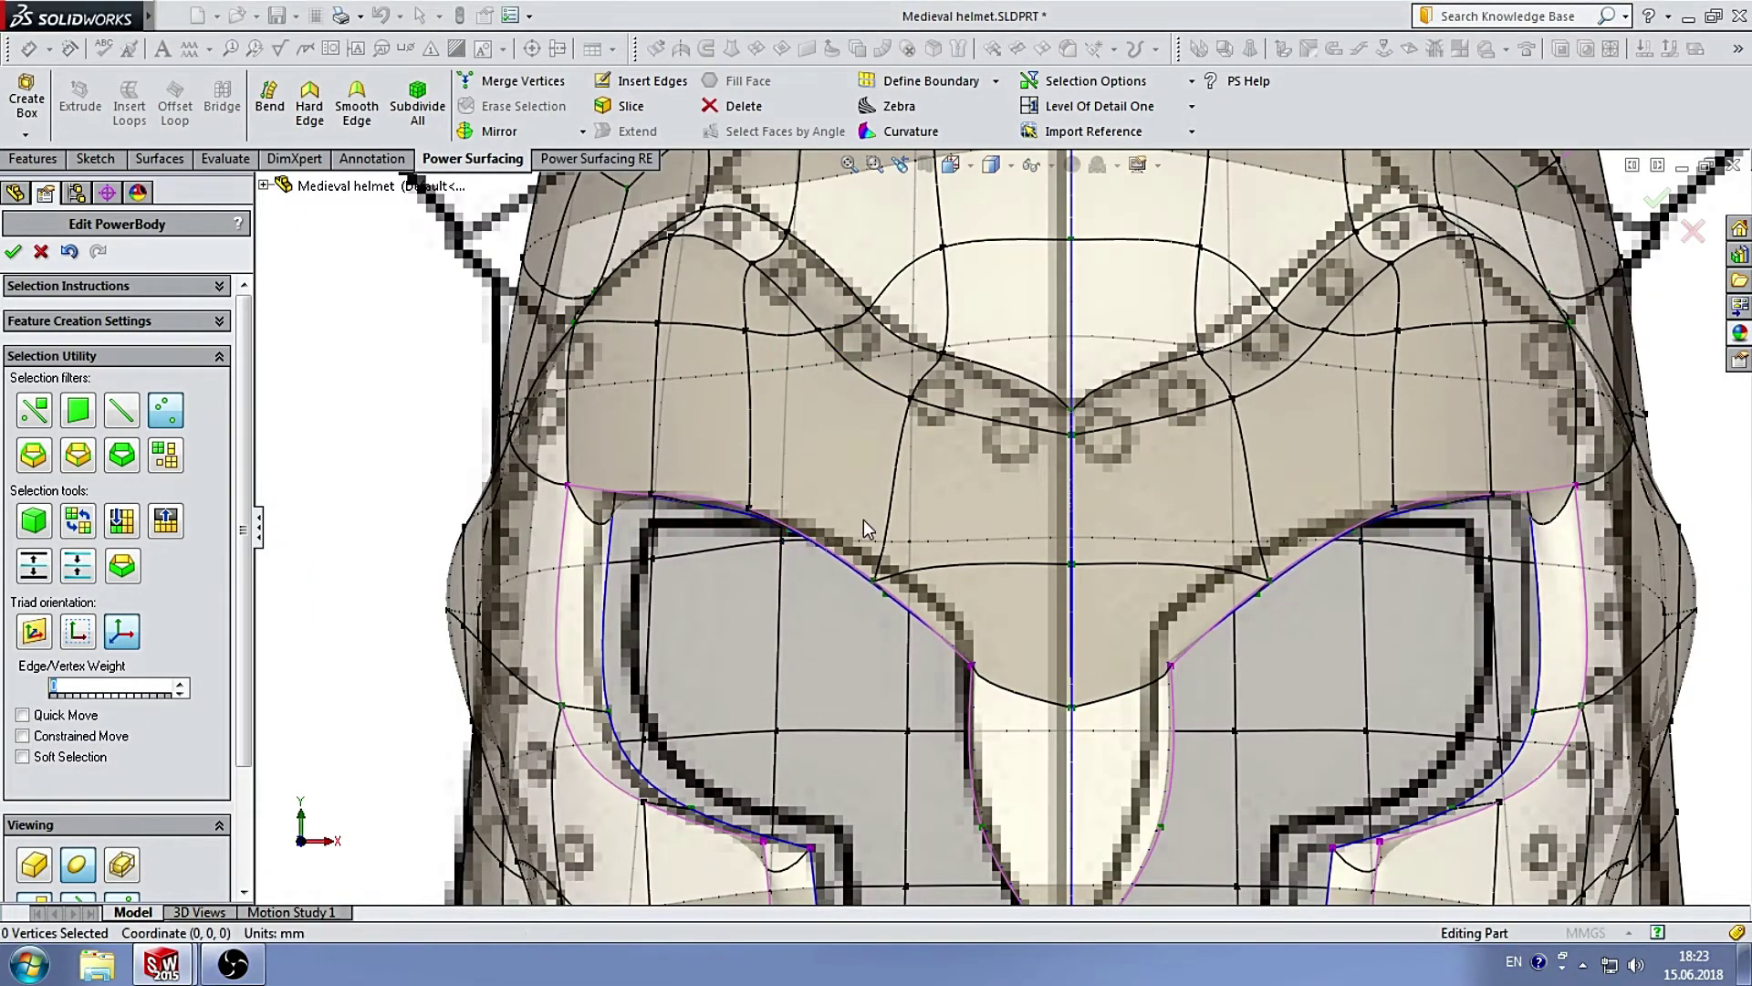
scroll(897, 624, up, 2)
key(Escape)
scroll(825, 617, down, 5)
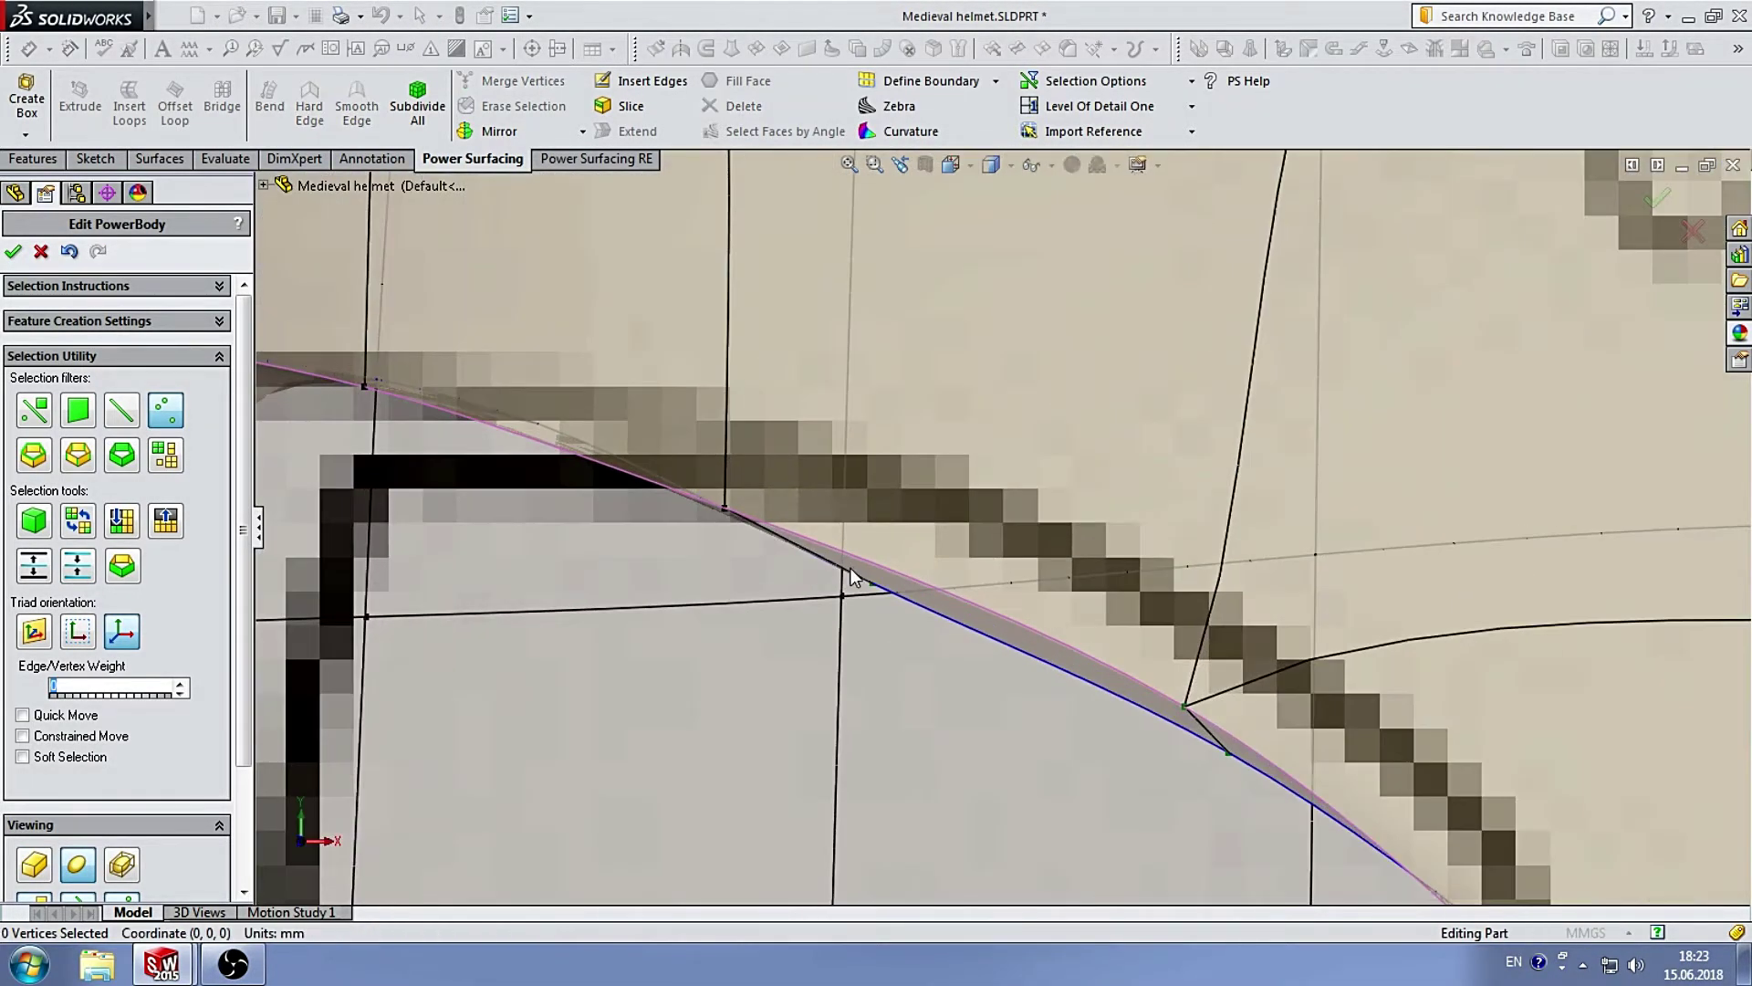
Raise a pair of eye-edge vertices about 3 mm, then deselect them.
drag(708, 440, 898, 595)
scroll(1016, 577, up, 3)
scroll(929, 497, up, 2)
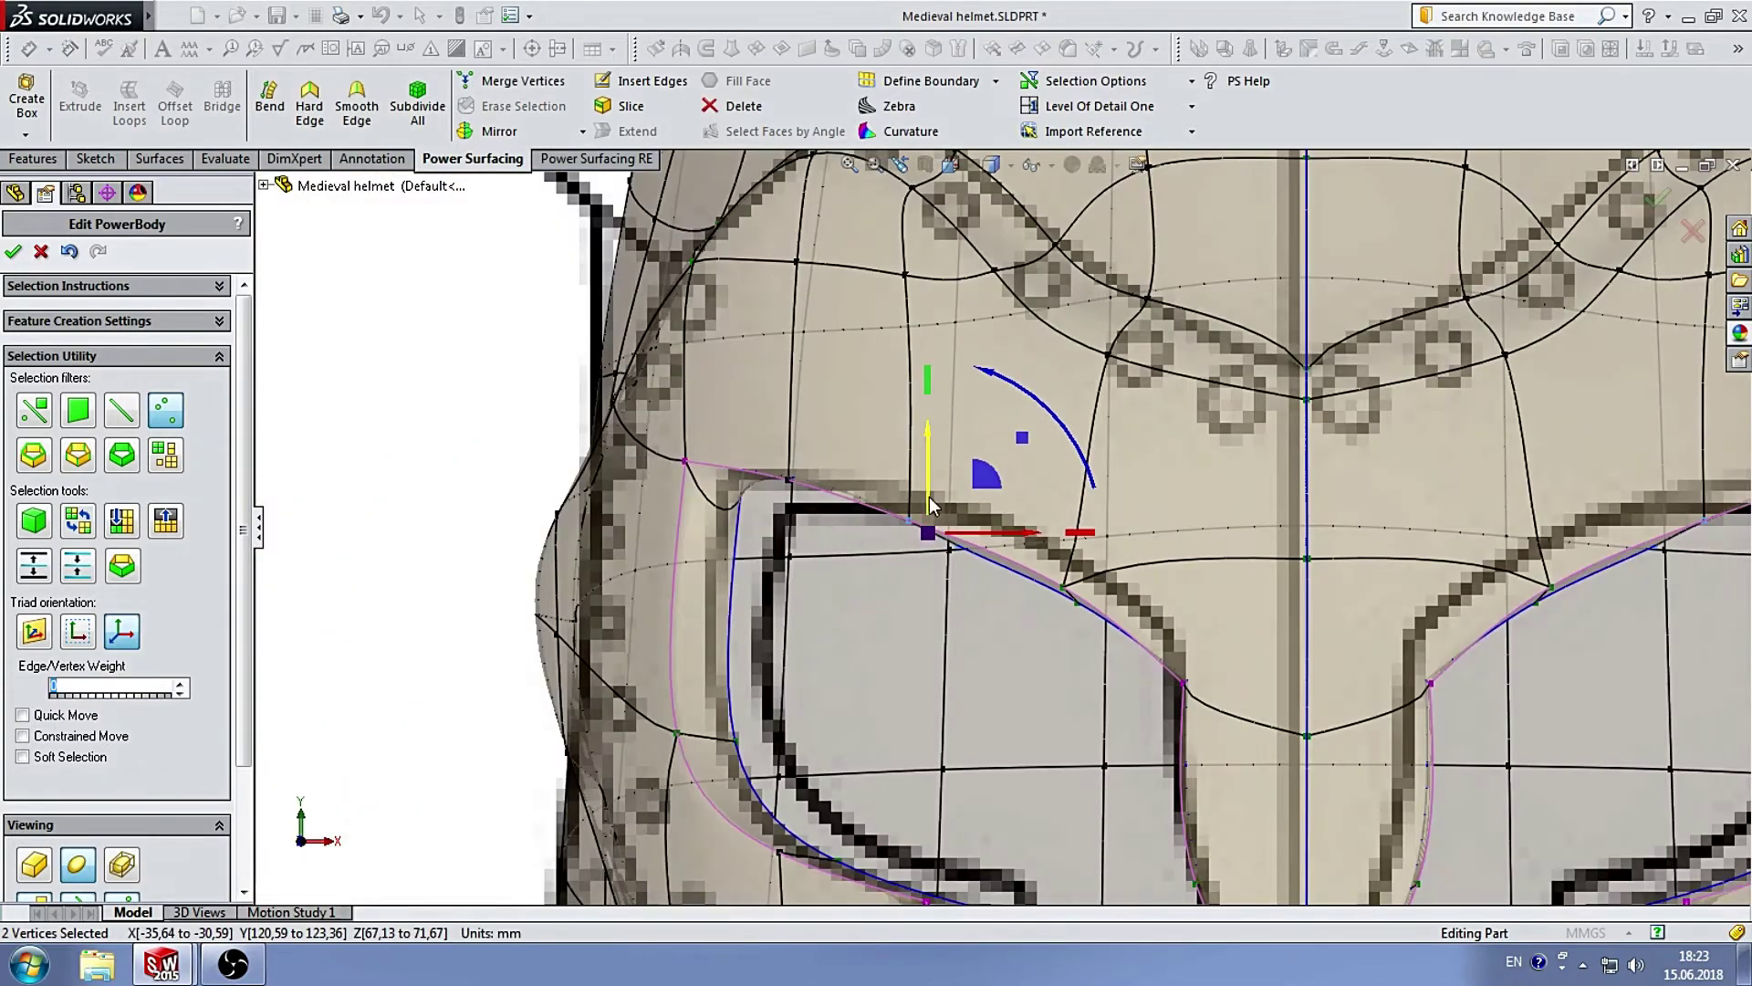
drag(929, 496, 929, 462)
scroll(1073, 605, down, 3)
click(1050, 548)
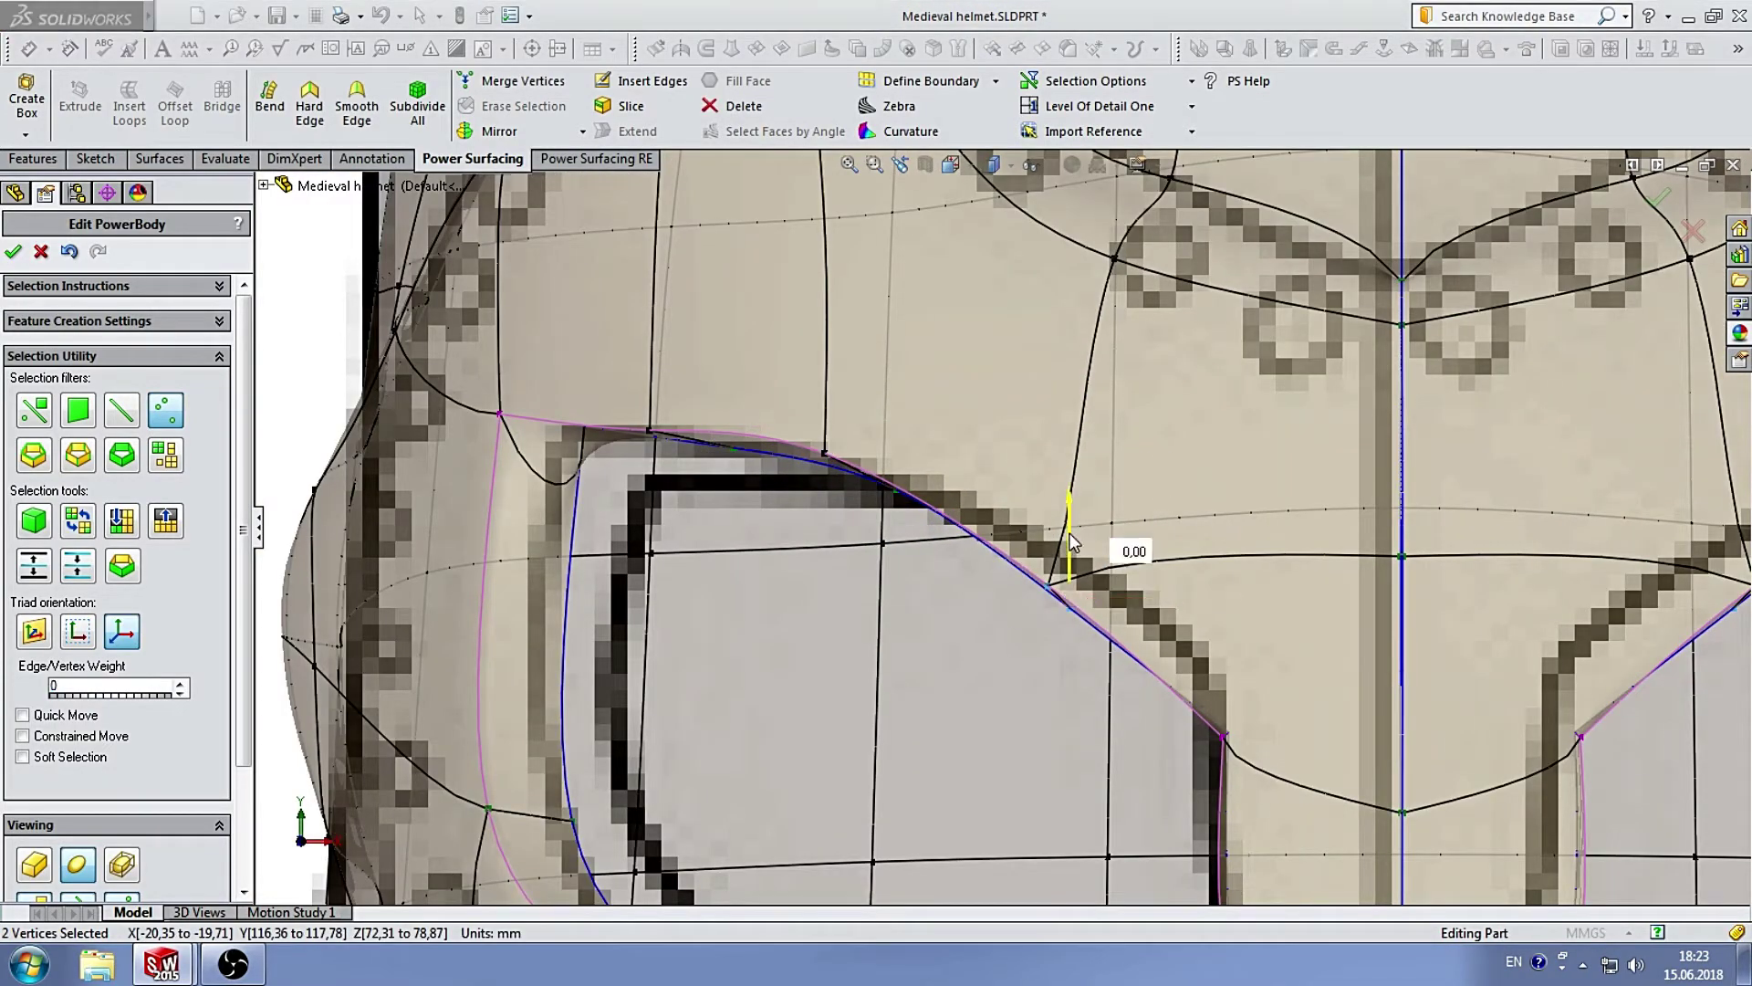
key(Escape)
Raise the inner corners of both eye openings to match the sketch.
scroll(1011, 641, up, 3)
scroll(1073, 581, down, 3)
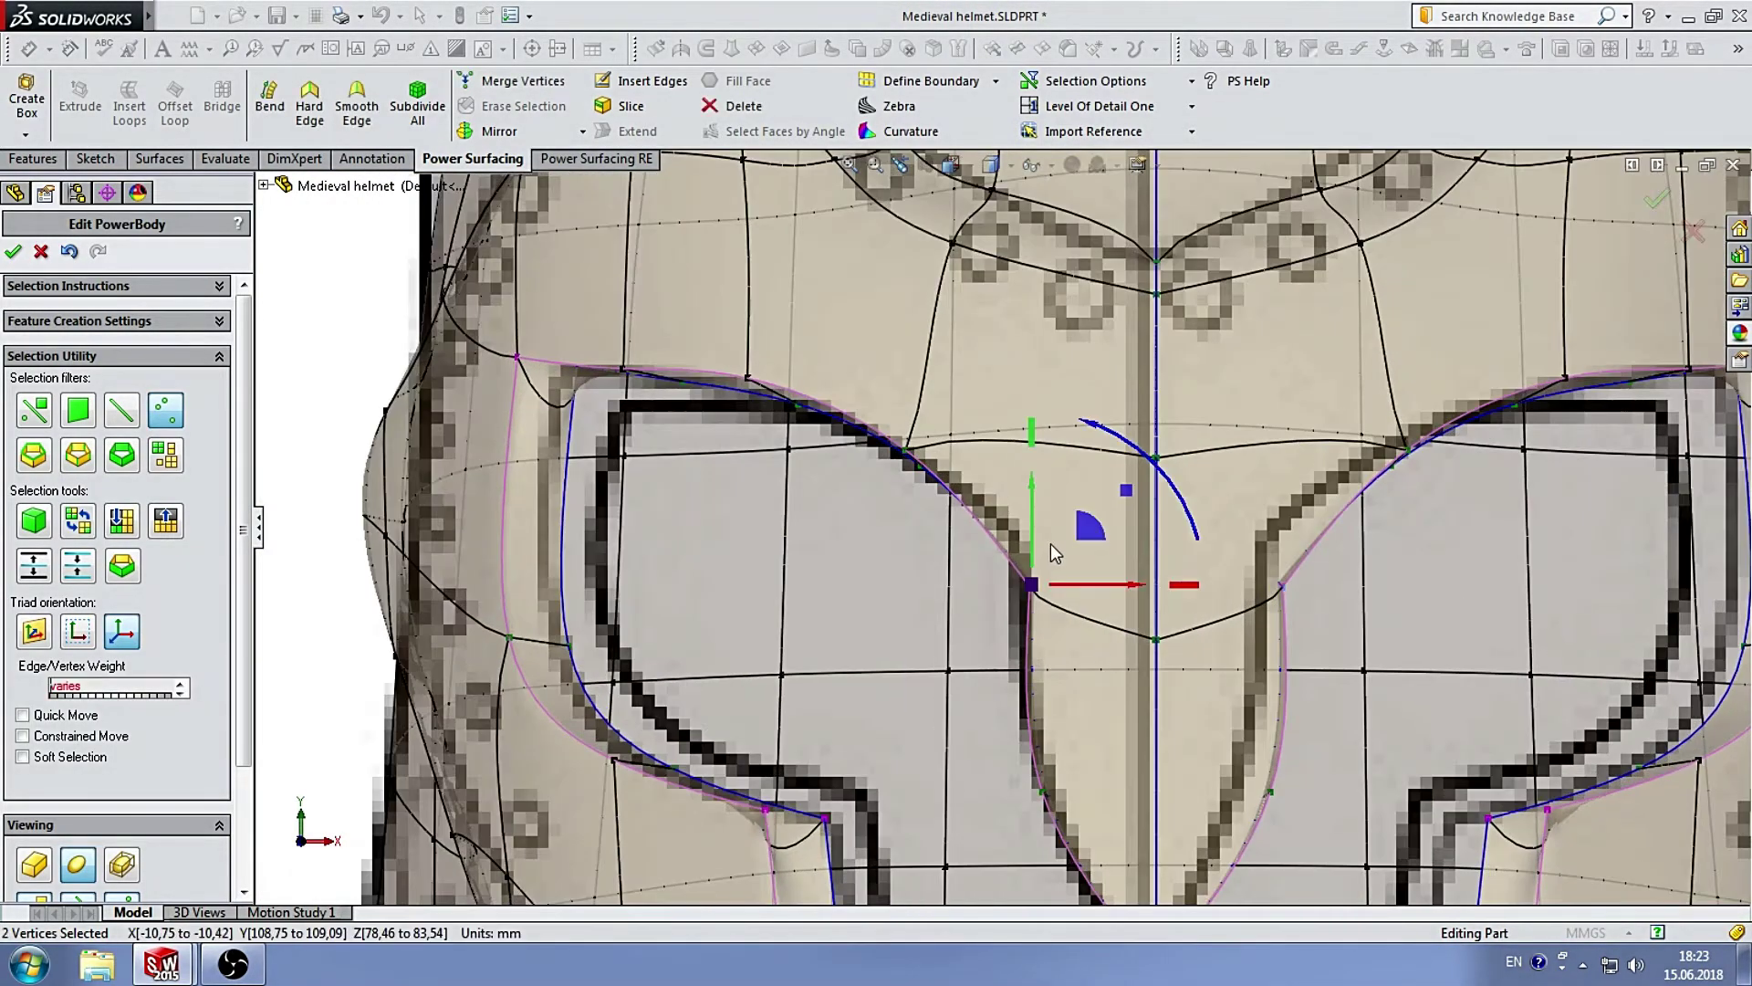
drag(1033, 544, 1033, 512)
key(Escape)
scroll(920, 723, up, 3)
scroll(1063, 508, down, 1)
scroll(940, 431, down, 2)
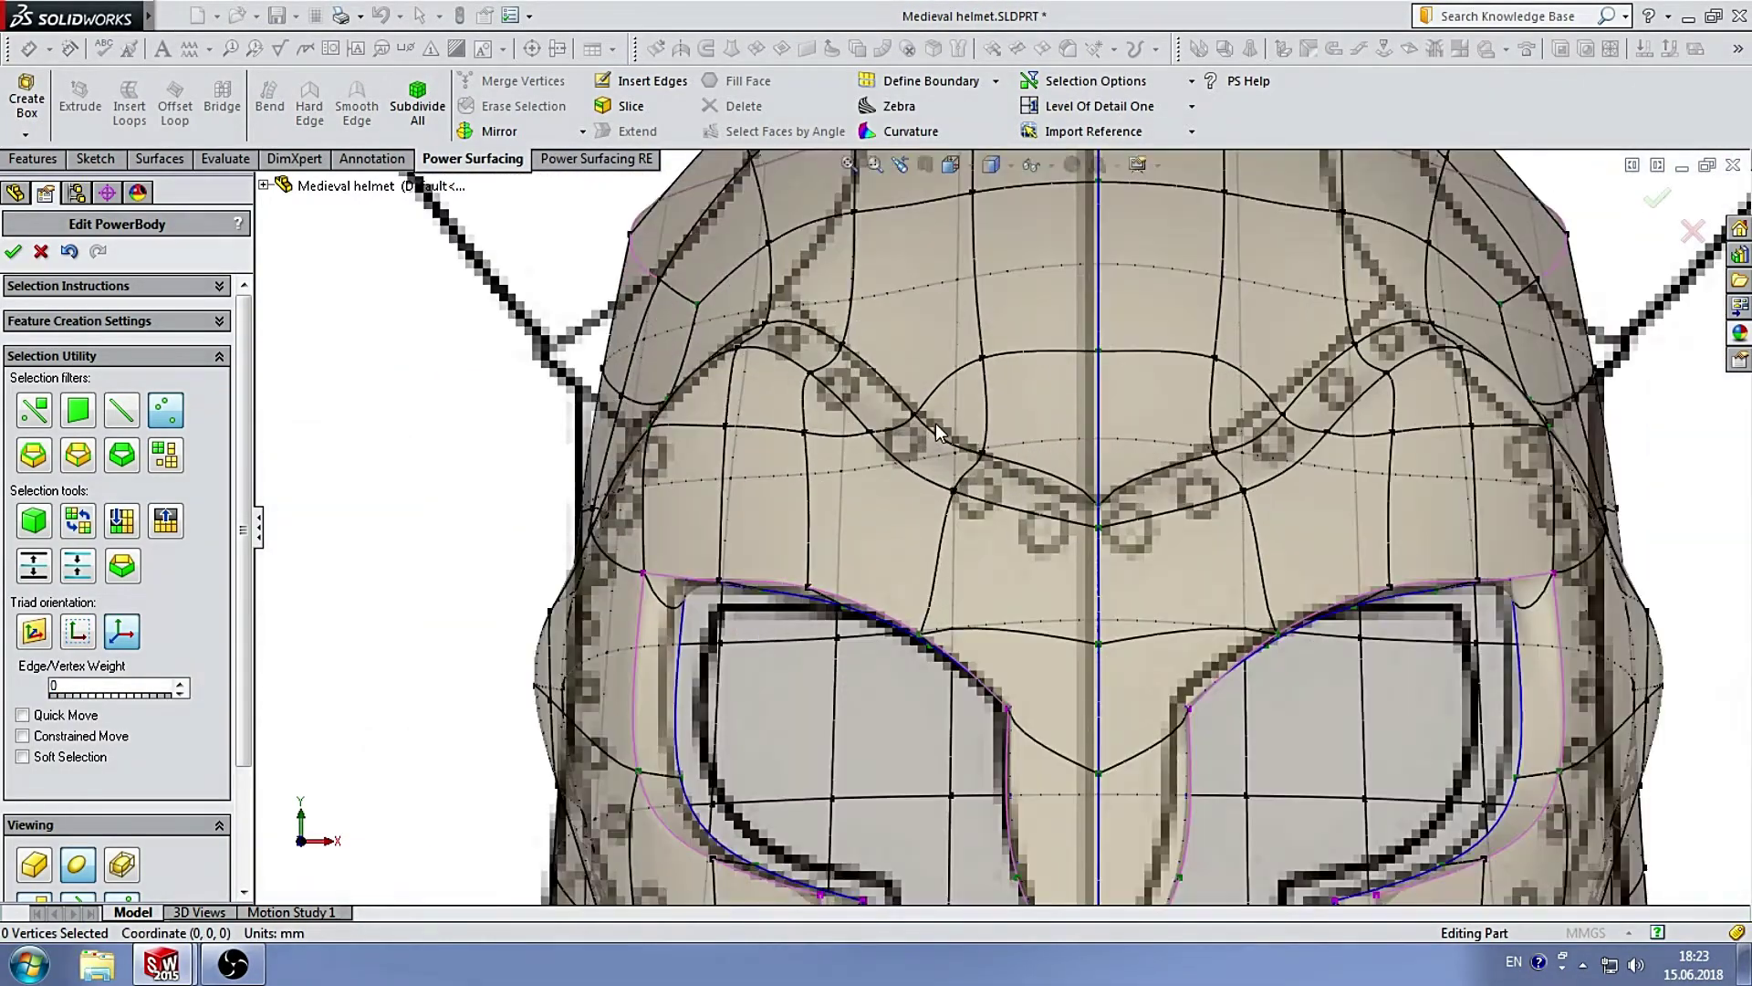
scroll(1161, 552, up, 5)
middle_drag(1161, 552, 1004, 772)
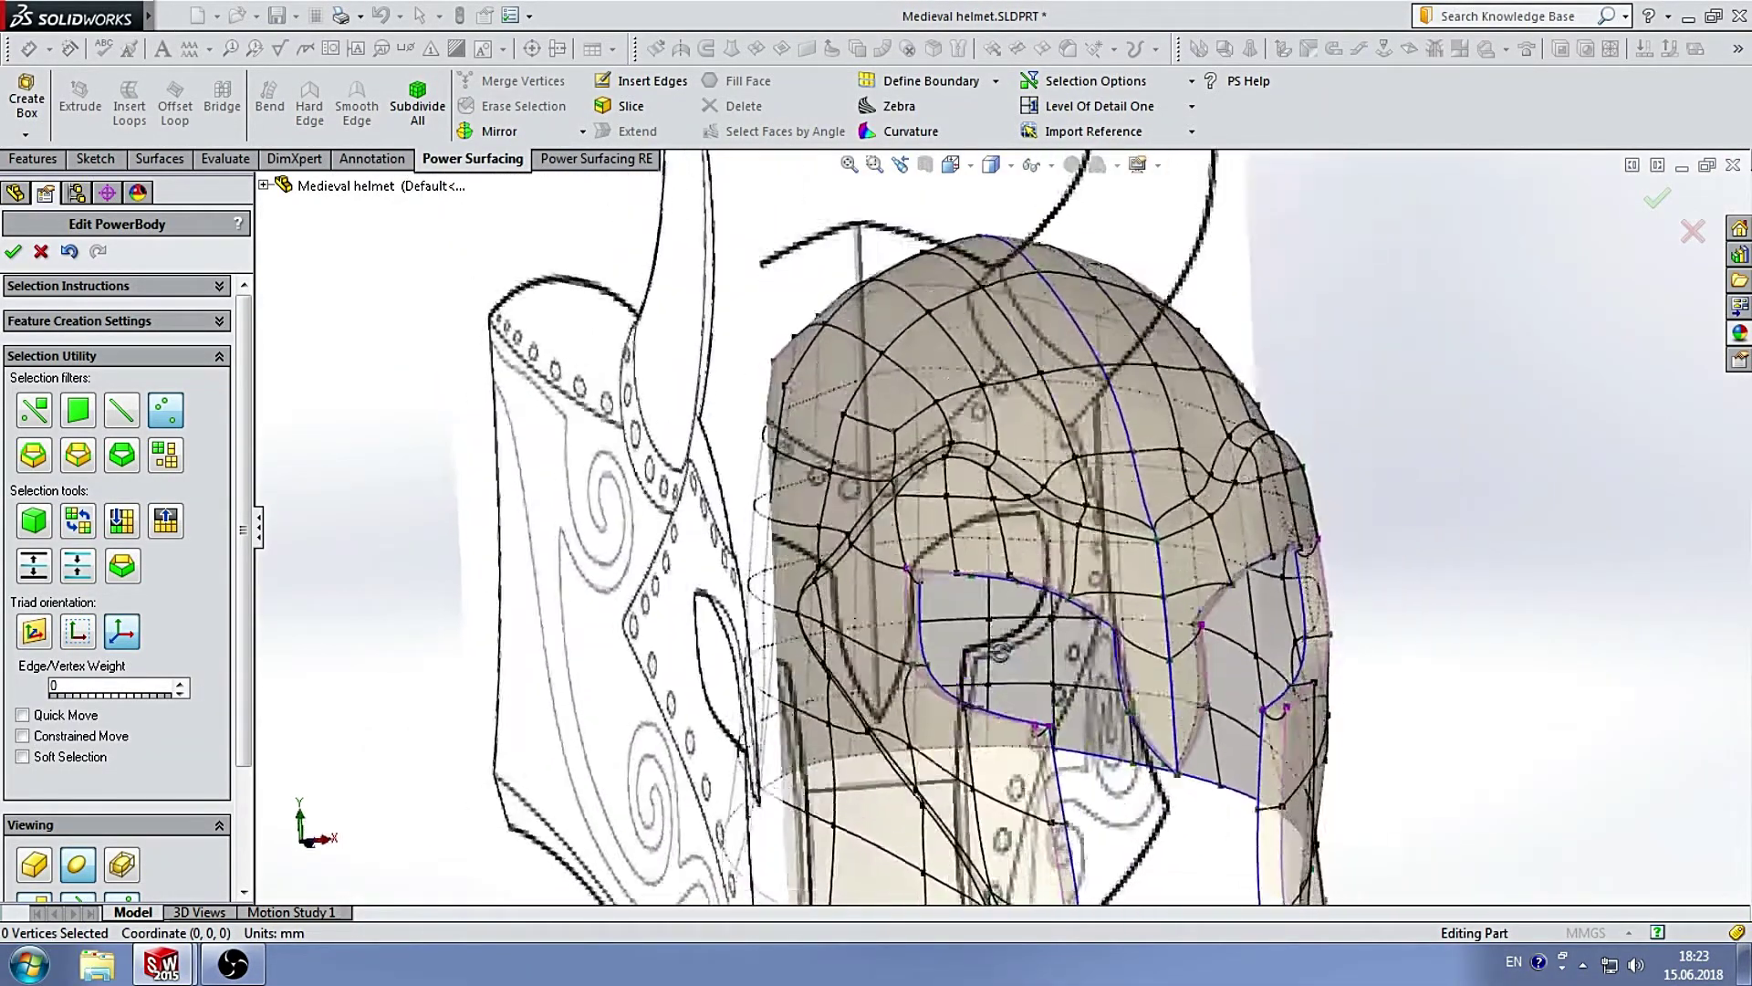
Select the edge loop around the eye opening plus extra edges at its lower rim.
scroll(1004, 772, up, 3)
scroll(1020, 573, down, 5)
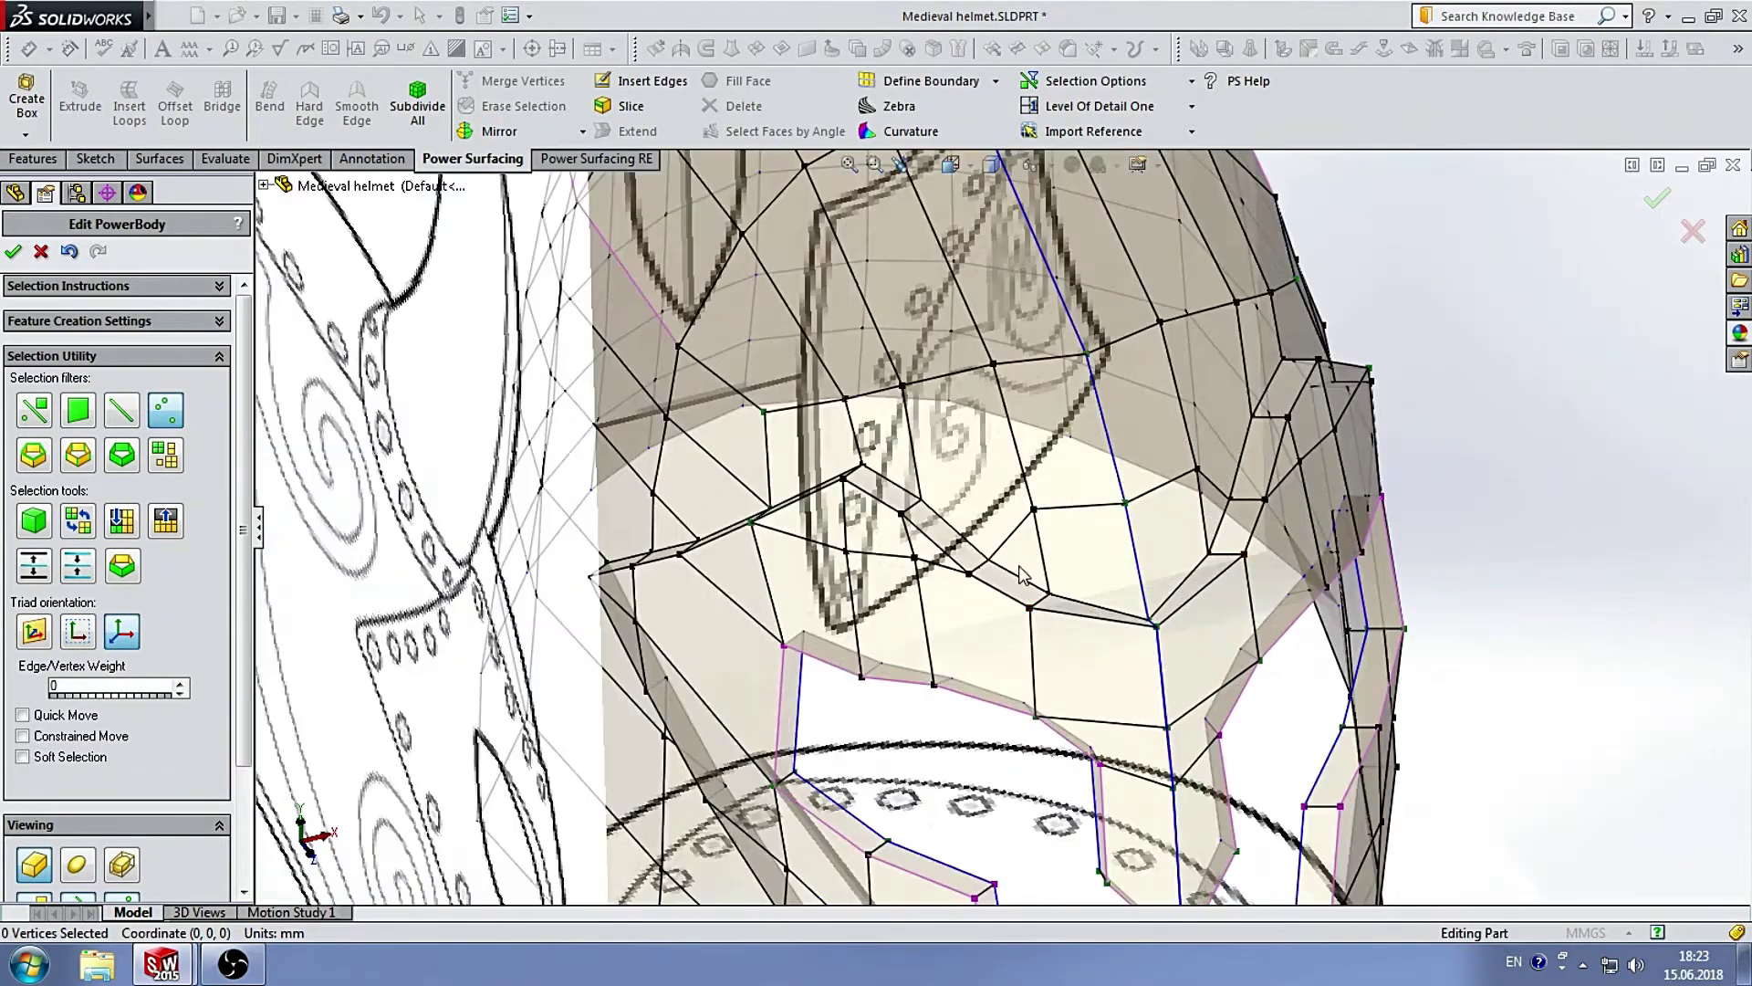
click(940, 557)
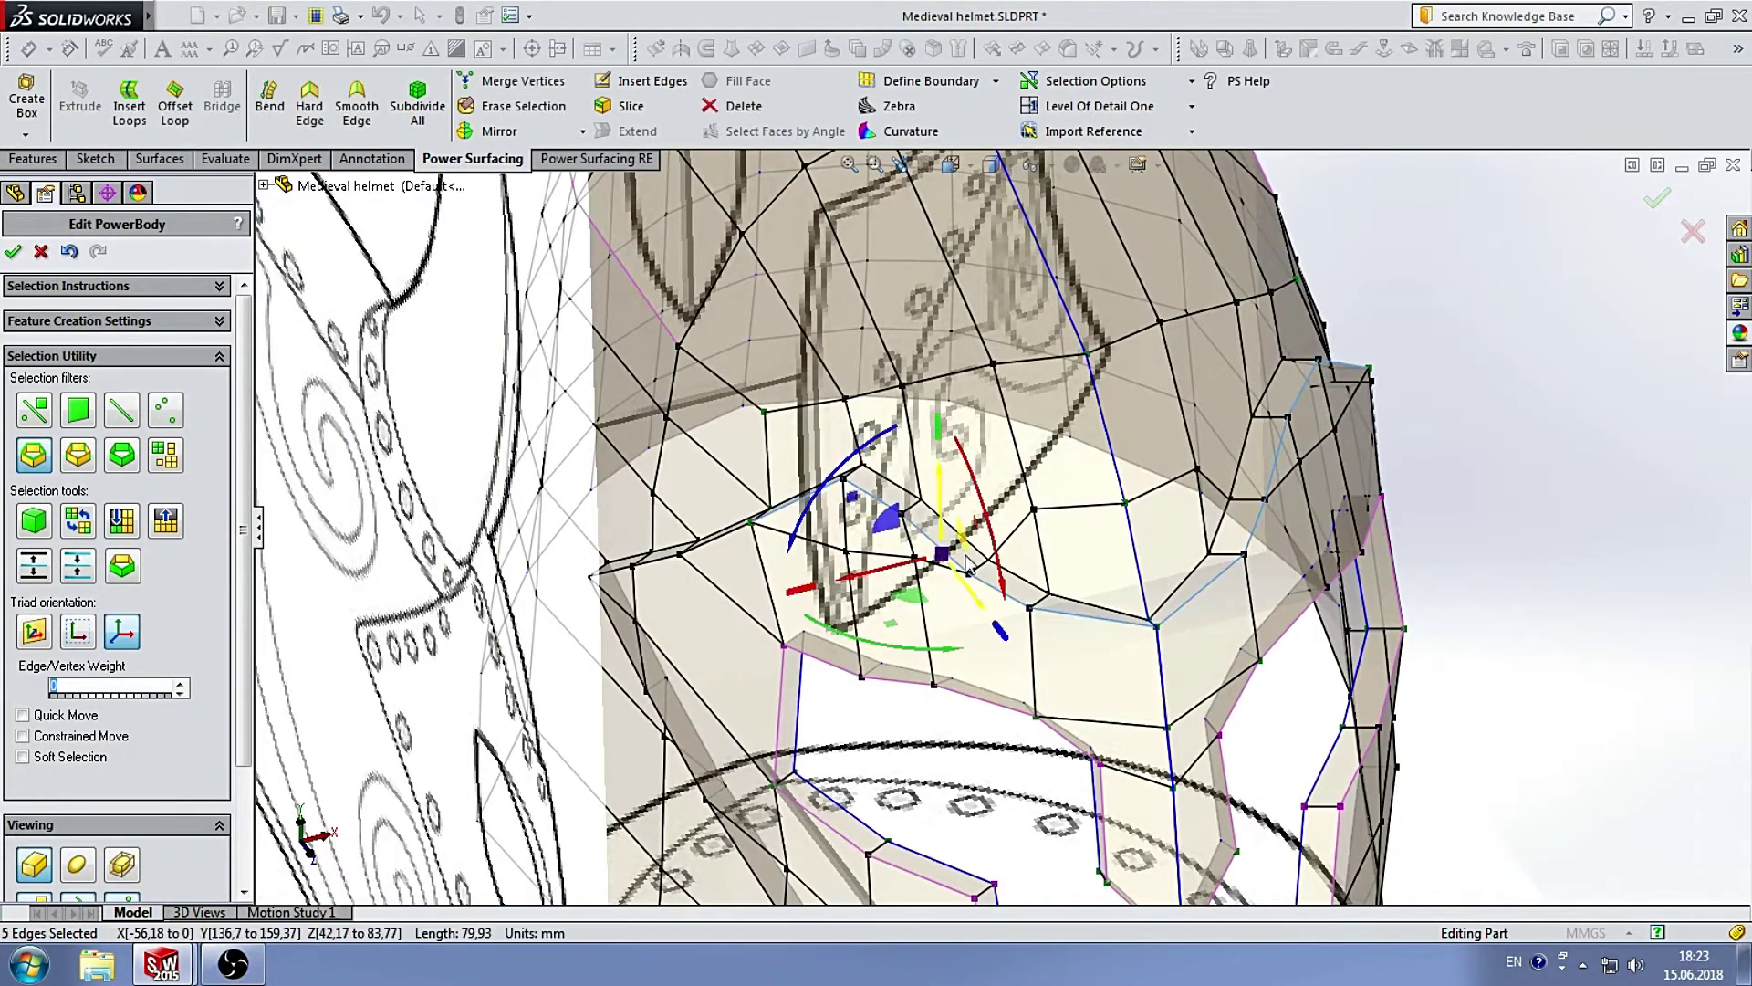
scroll(940, 556, down, 2)
mouse_move(940, 557)
middle_down()
mouse_move(1100, 676)
mouse_move(1050, 638)
mouse_move(1033, 682)
mouse_move(906, 671)
middle_up()
scroll(1050, 639, down, 3)
double_click(1050, 639)
ctrl+click(1033, 682)
scroll(1033, 682, up, 3)
scroll(906, 670, down, 5)
ctrl+click(906, 671)
scroll(907, 671, up, 3)
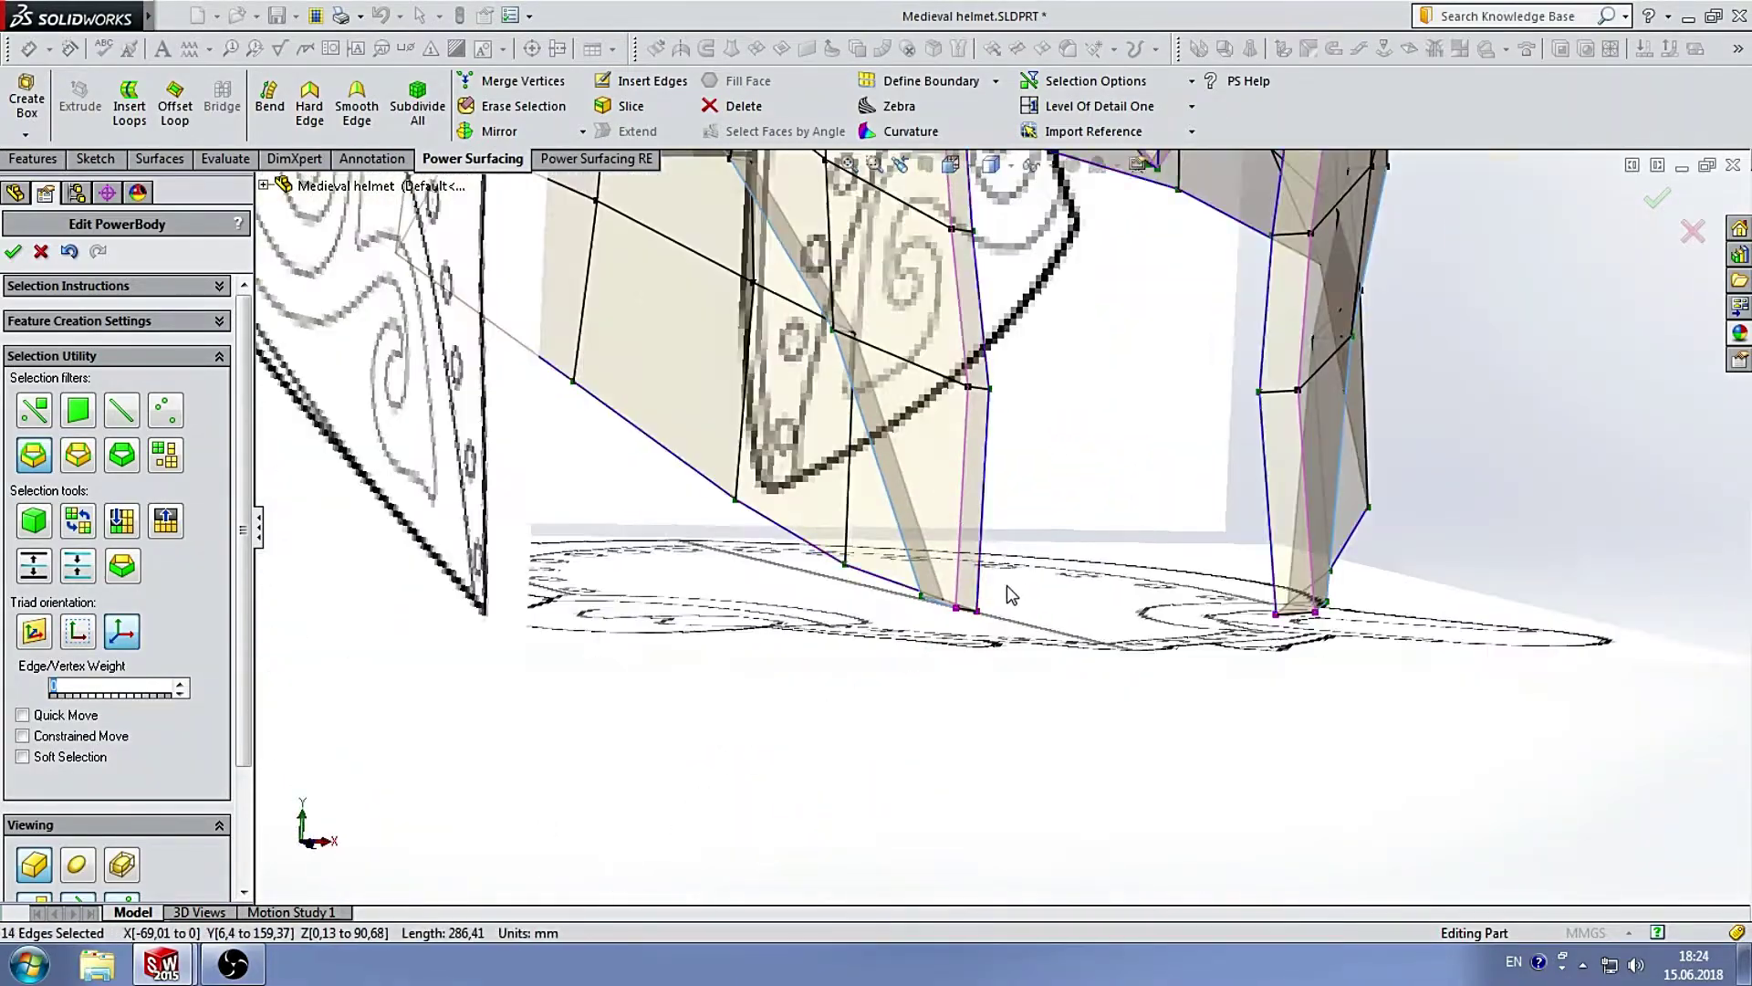
Add further brow-band and face-guard edges to the edge selection.
mouse_move(1006, 584)
middle_down()
mouse_move(1128, 443)
mouse_move(1013, 516)
mouse_move(1020, 721)
mouse_move(1031, 607)
mouse_move(842, 575)
mouse_move(1136, 686)
mouse_move(1186, 593)
middle_up()
scroll(1128, 443, down, 4)
ctrl+click(1078, 577)
scroll(1079, 577, up, 3)
scroll(1013, 517, down, 5)
ctrl+click(1057, 667)
scroll(1057, 668, up, 3)
scroll(1031, 607, down, 5)
Give the 27 selected edges an Edge/Vertex Weight of 70.
scroll(842, 575, down, 5)
scroll(868, 544, up, 5)
scroll(1186, 594, up, 3)
right_click(1444, 497)
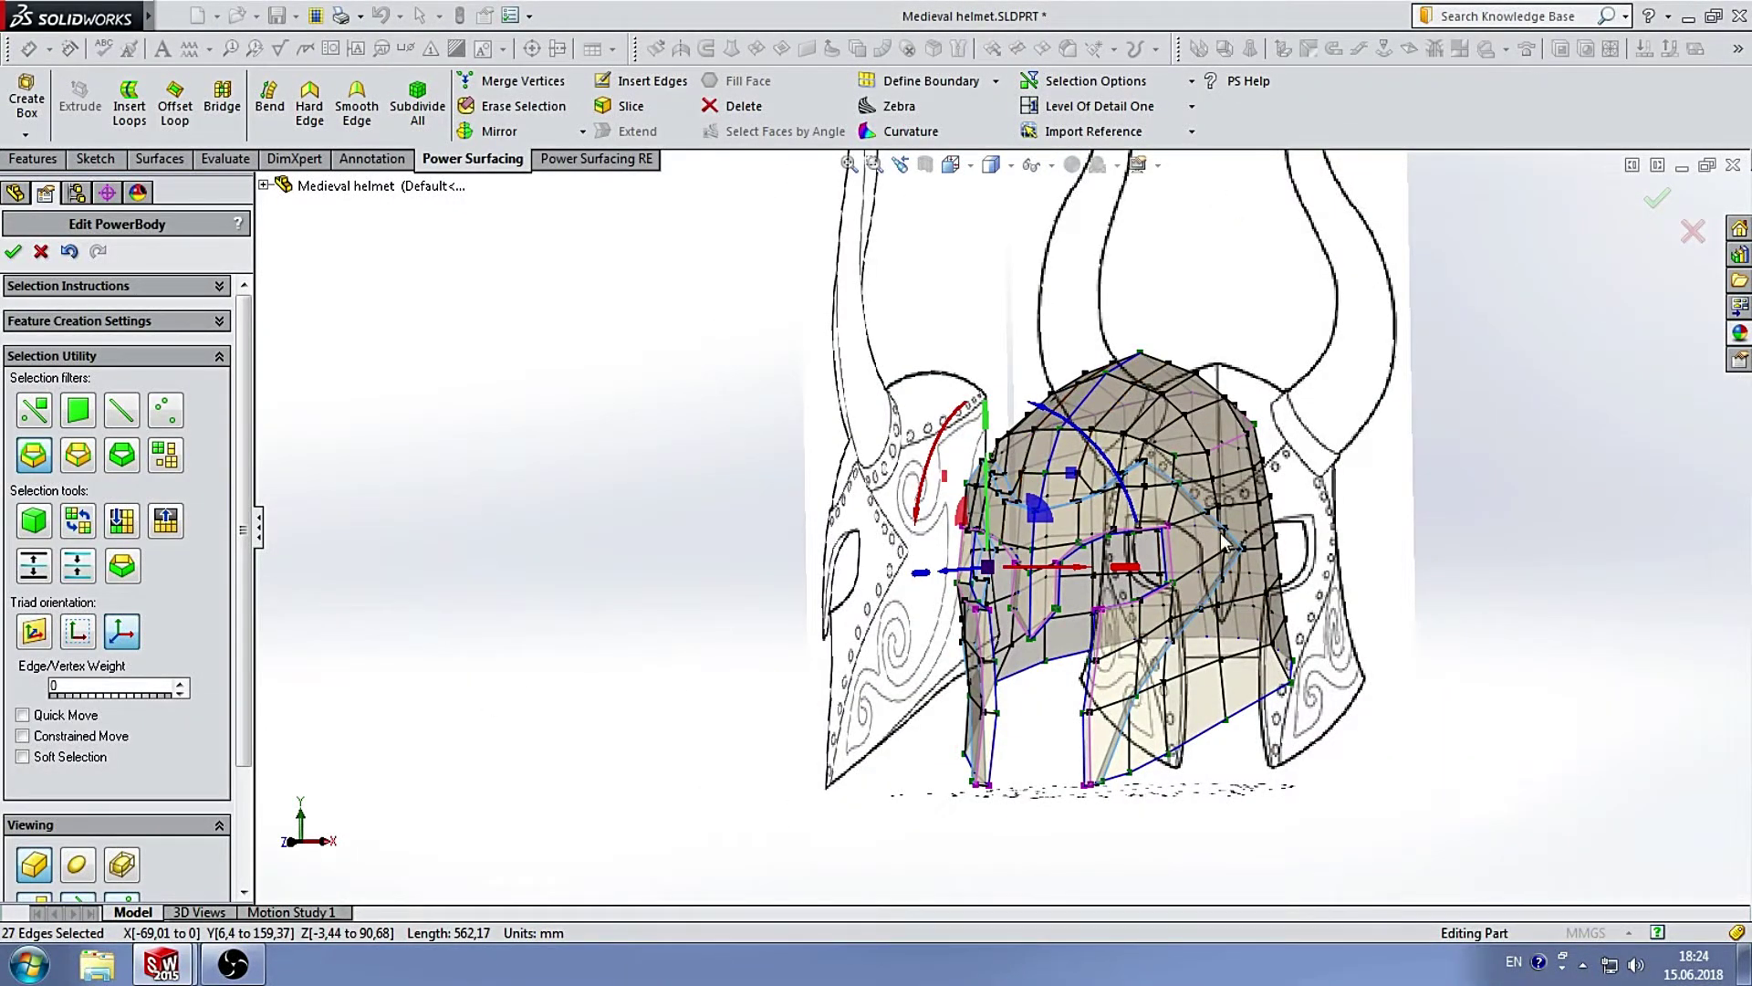
scroll(1223, 540, down, 5)
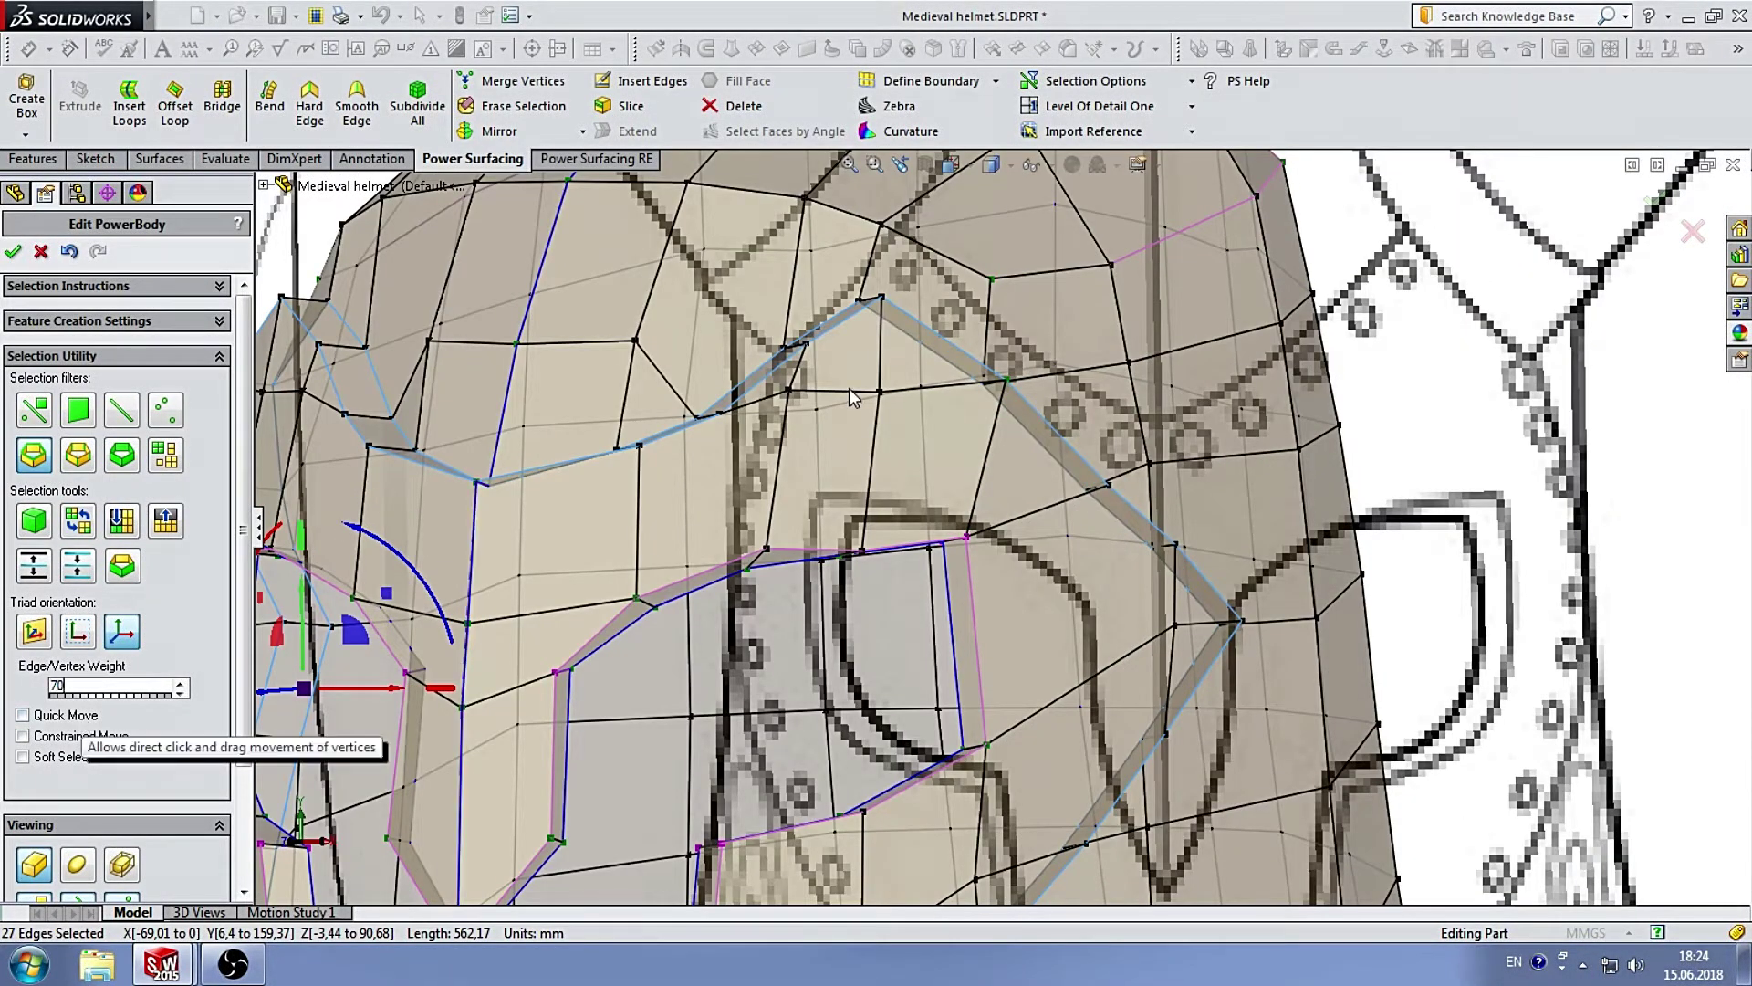
scroll(851, 397, up, 5)
mouse_move(852, 397)
middle_down()
mouse_move(1059, 559)
mouse_move(958, 520)
middle_up()
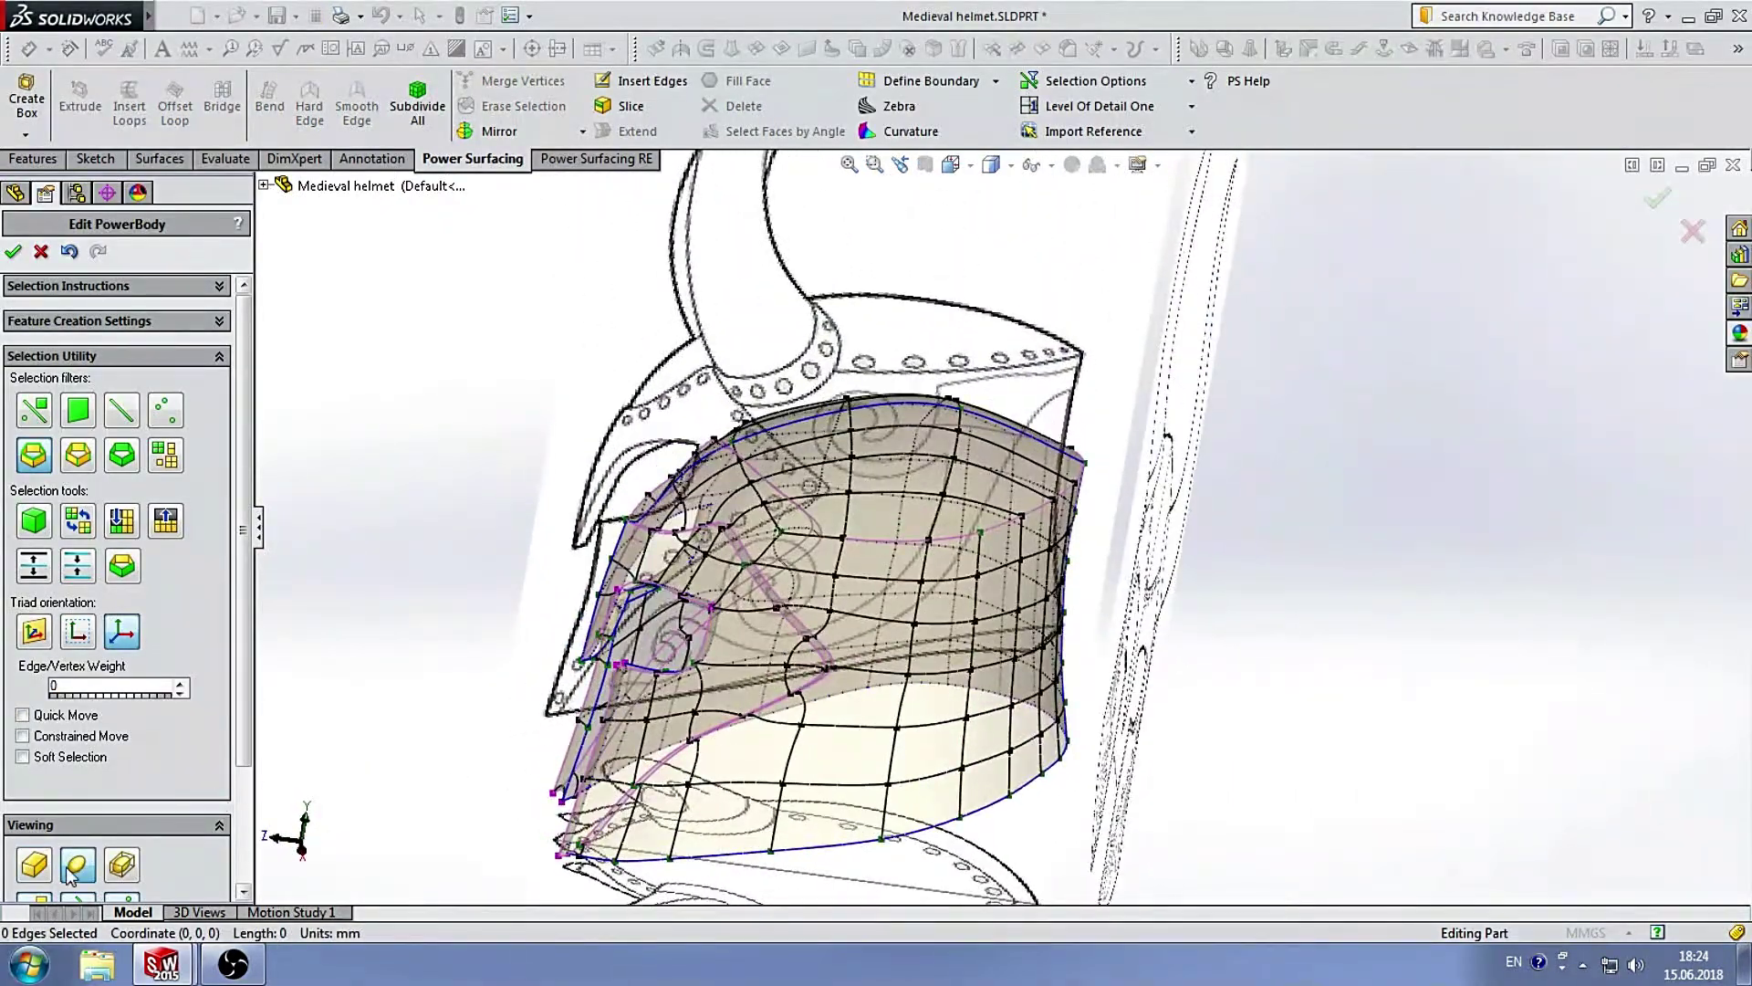
Show the helmet as a smooth surface and add the remaining border edges to the crease selection.
click(34, 865)
scroll(790, 644, down, 5)
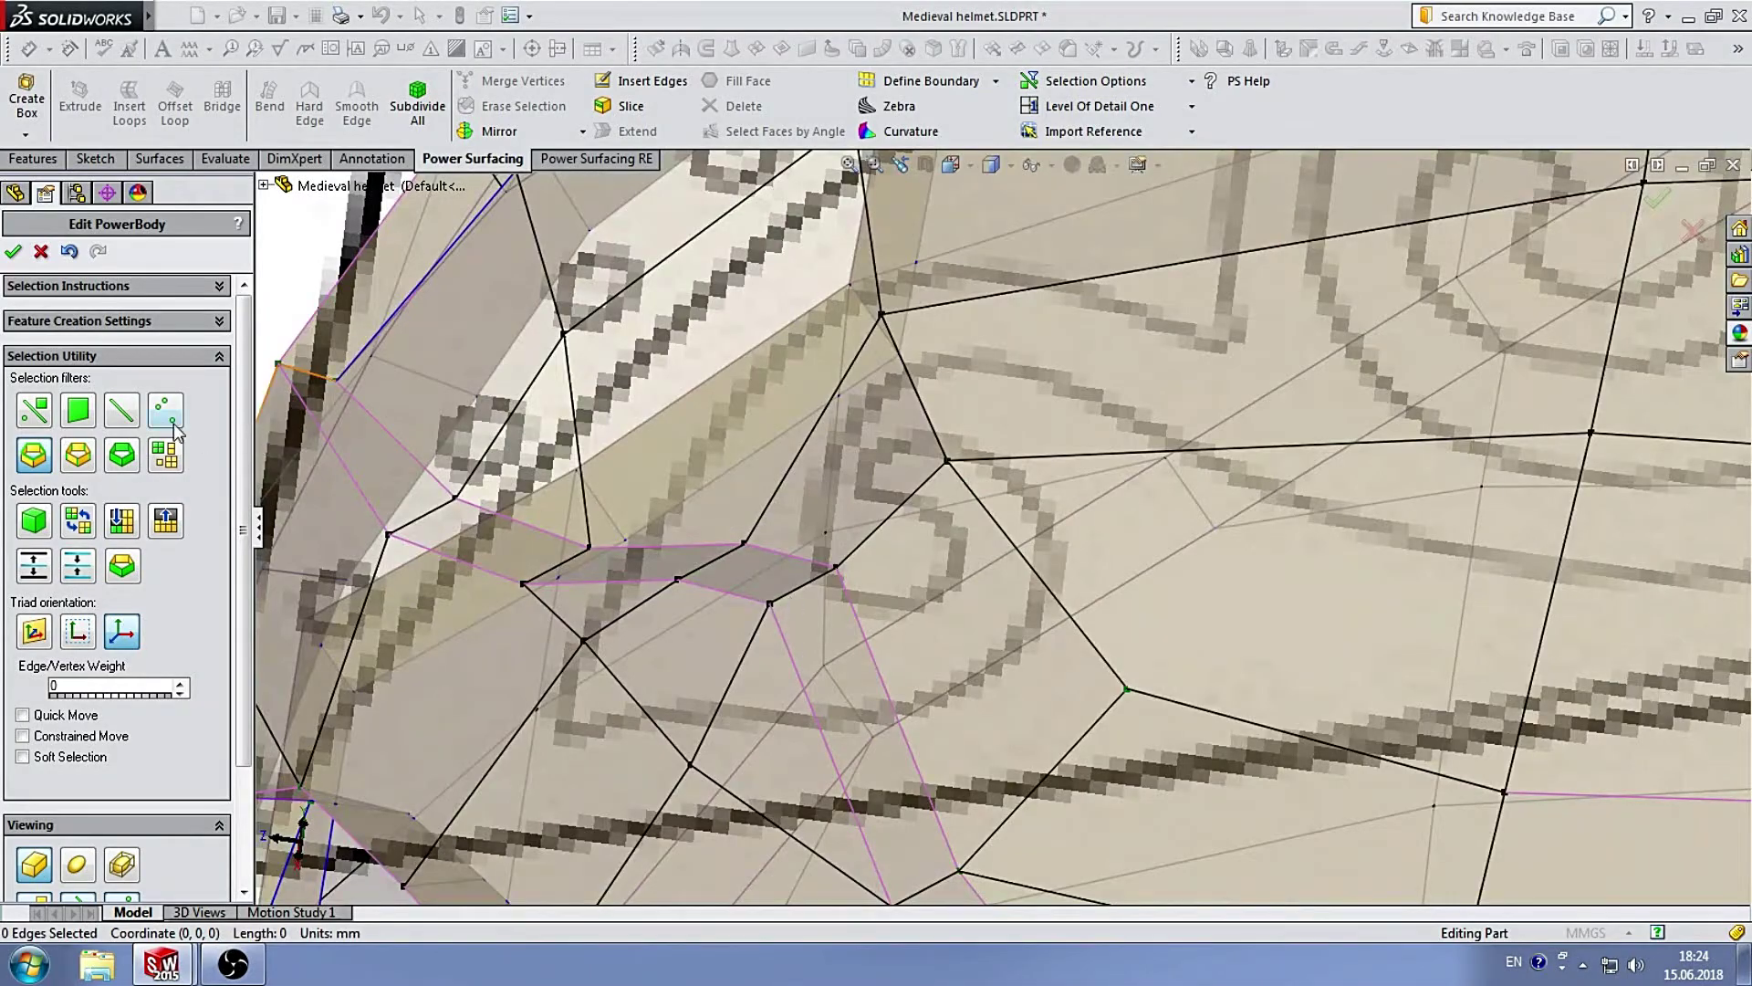
scroll(809, 592, up, 5)
scroll(1178, 540, down, 5)
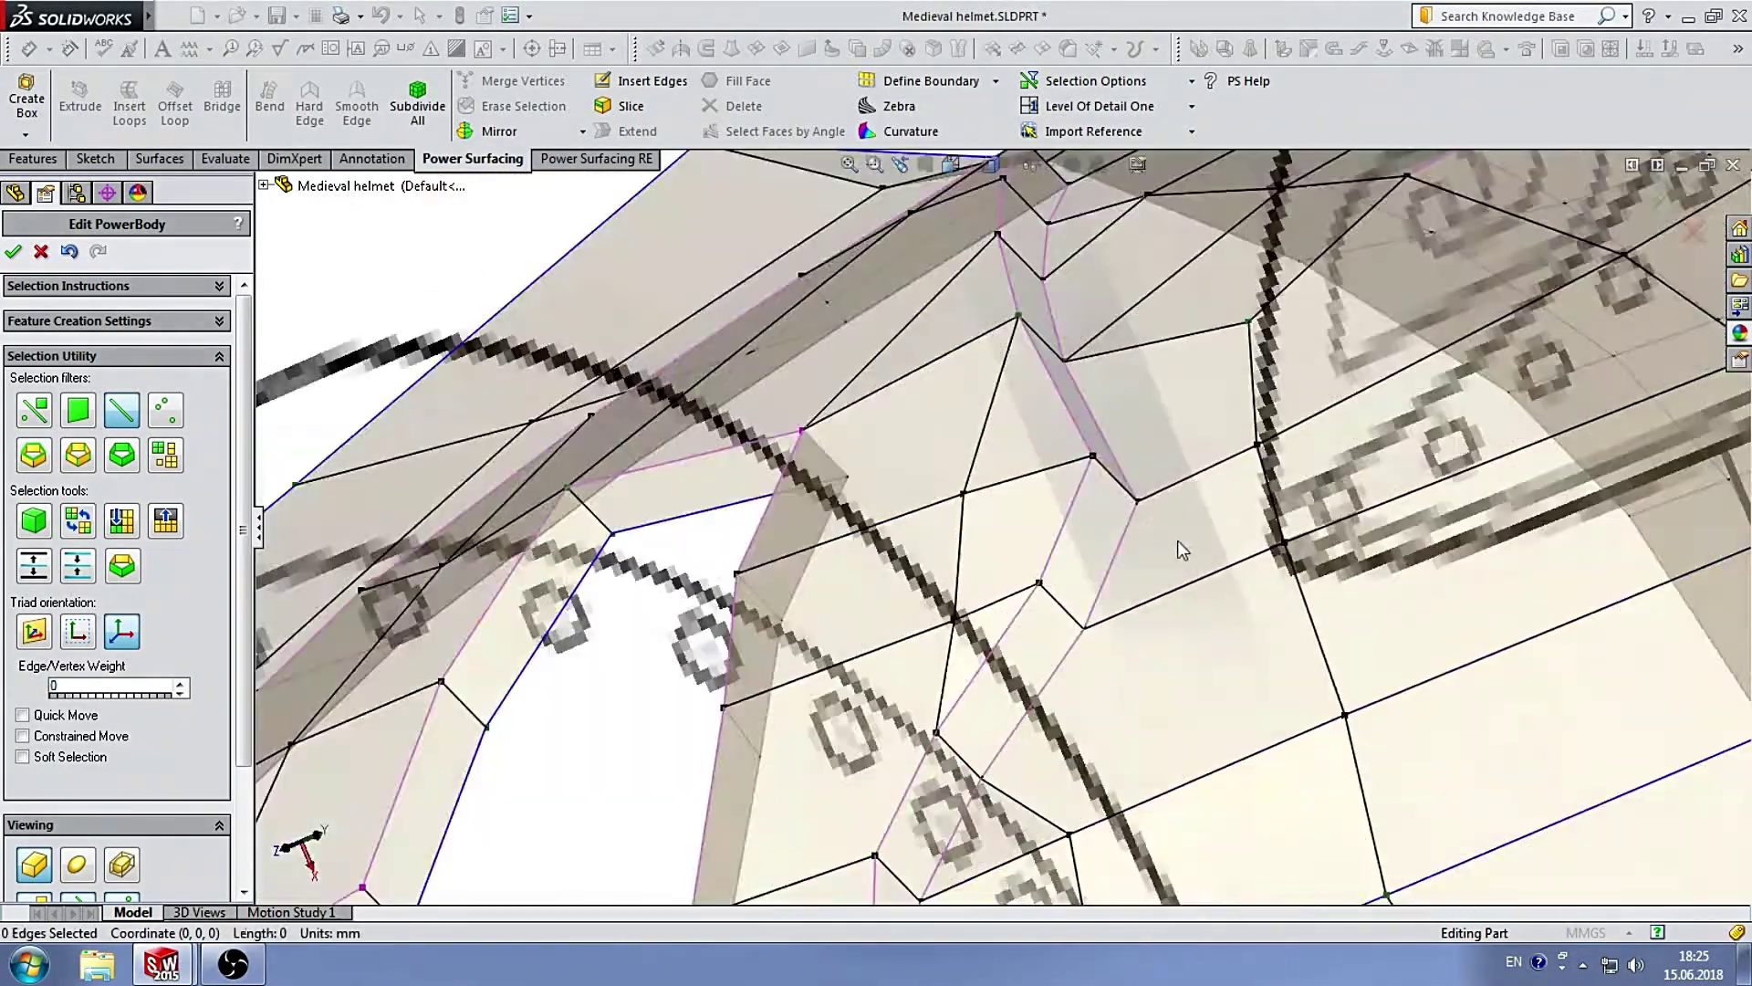
click(1080, 490)
scroll(1084, 495, up, 5)
scroll(1084, 336, down, 5)
ctrl+click(949, 511)
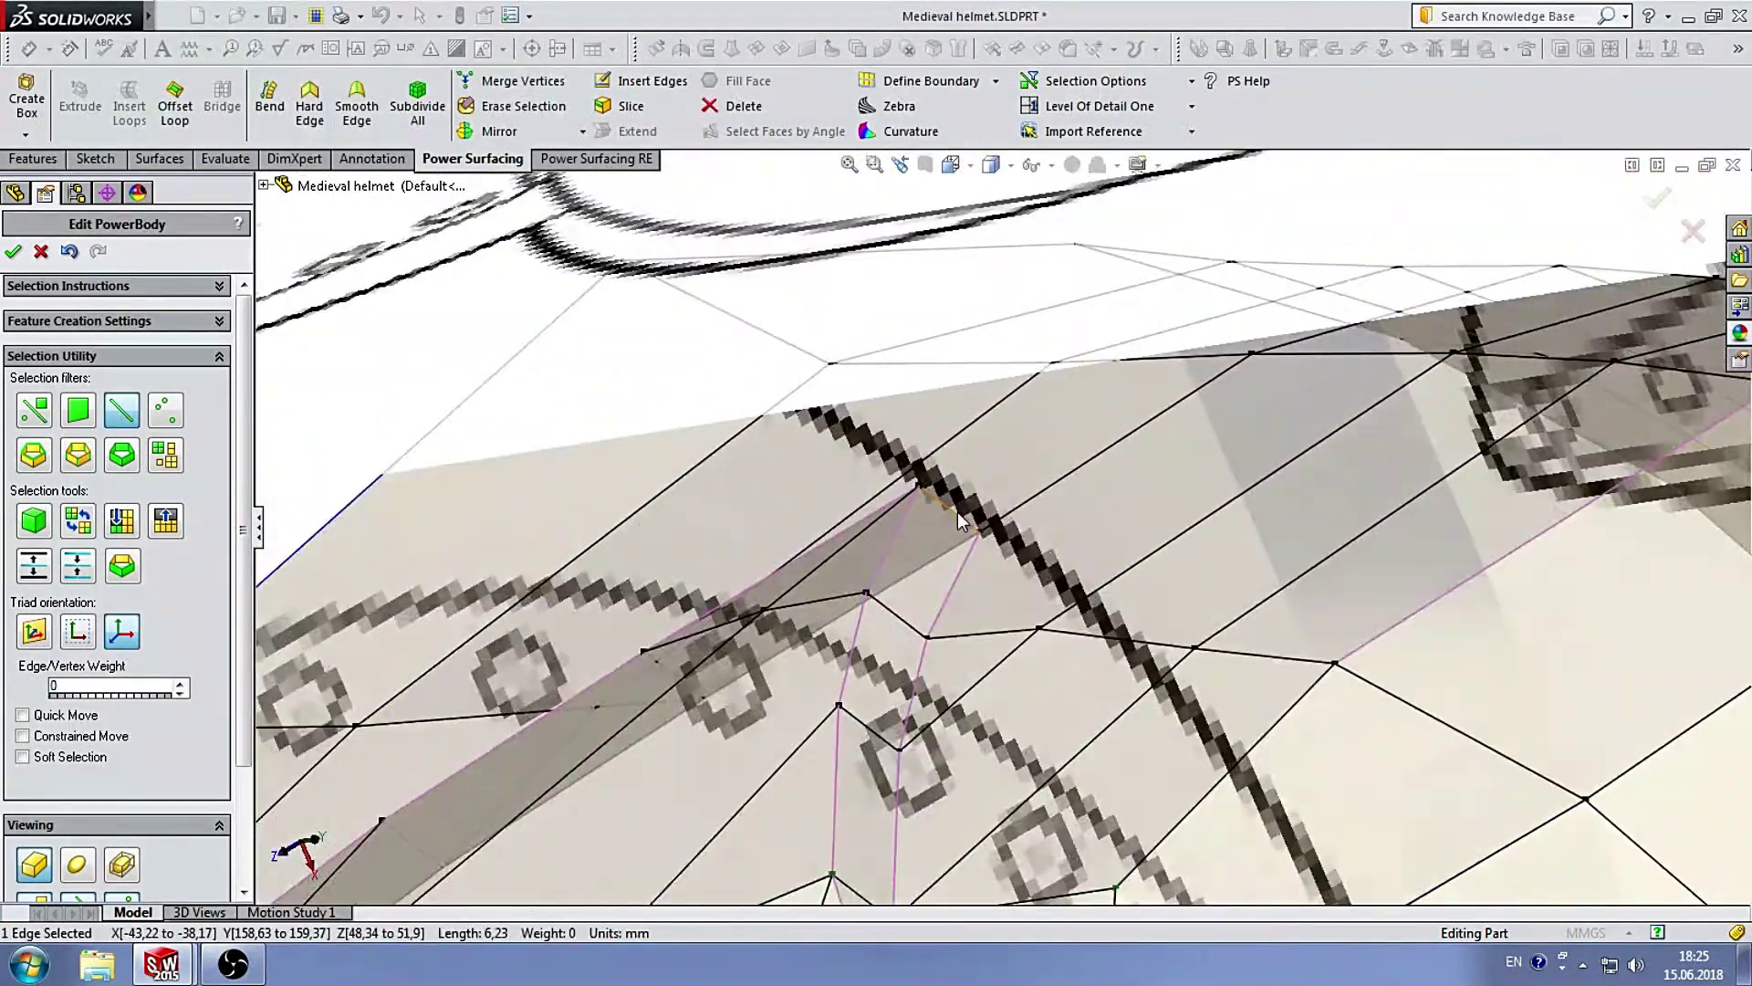
scroll(949, 511, up, 8)
scroll(1014, 610, down, 8)
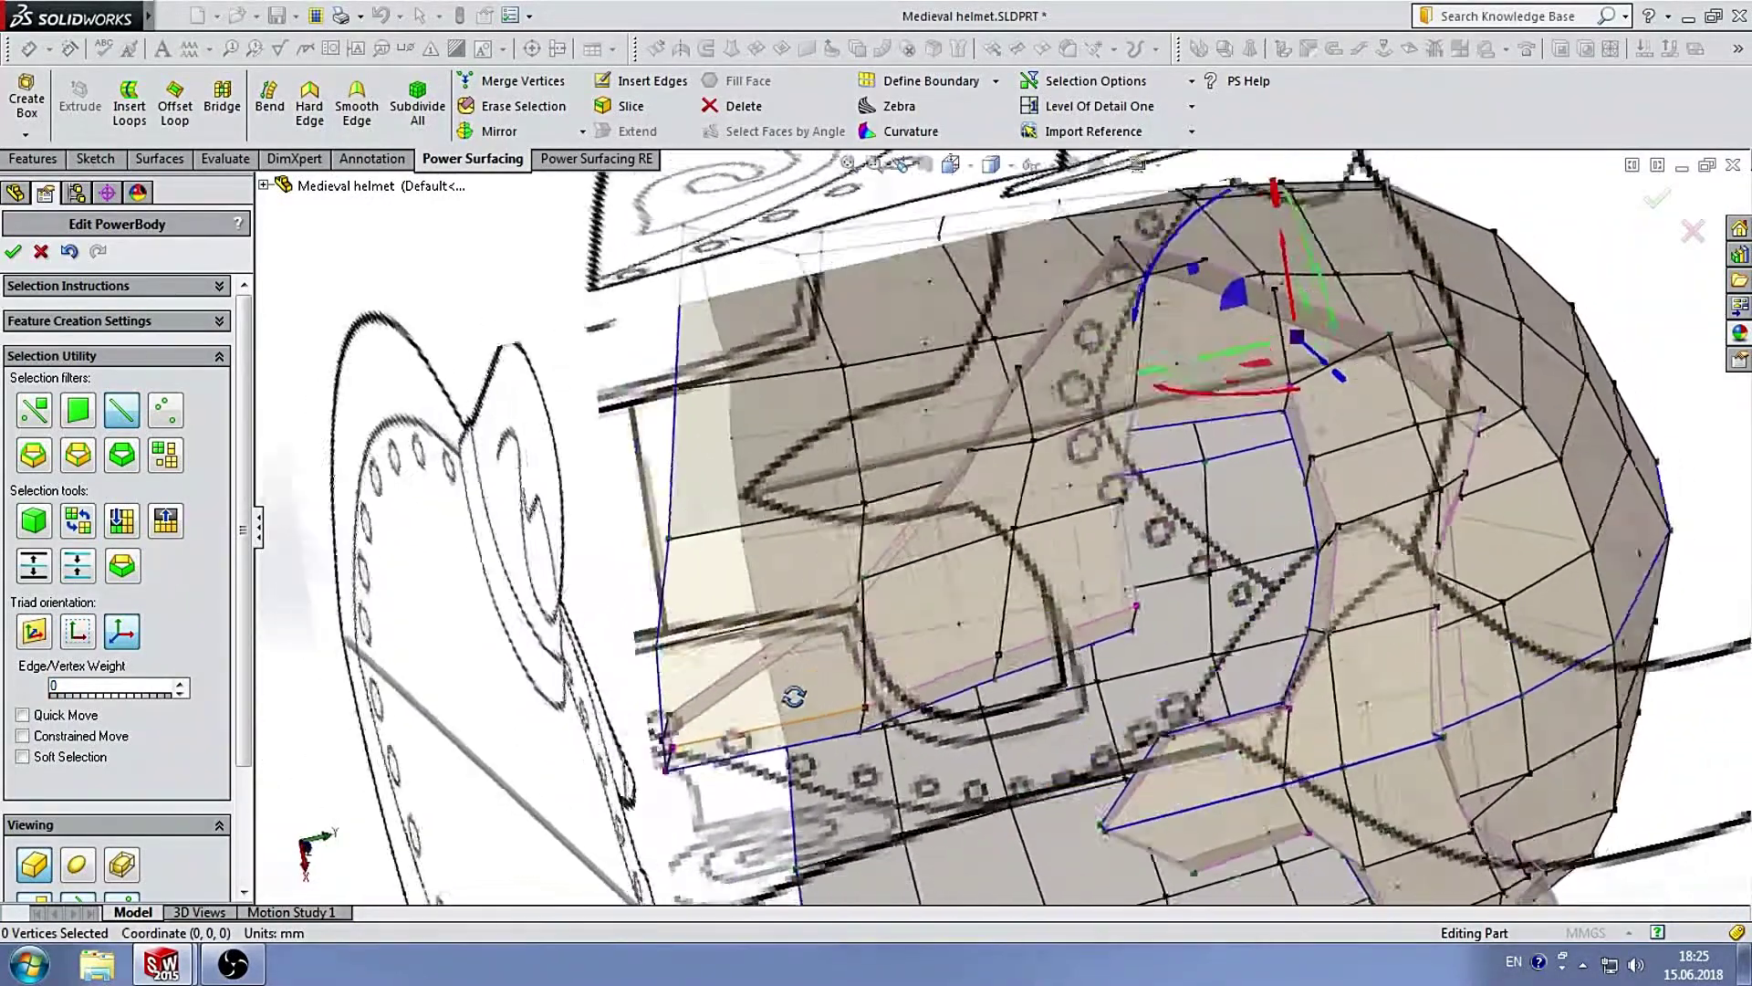
scroll(760, 693, down, 5)
scroll(812, 614, down, 5)
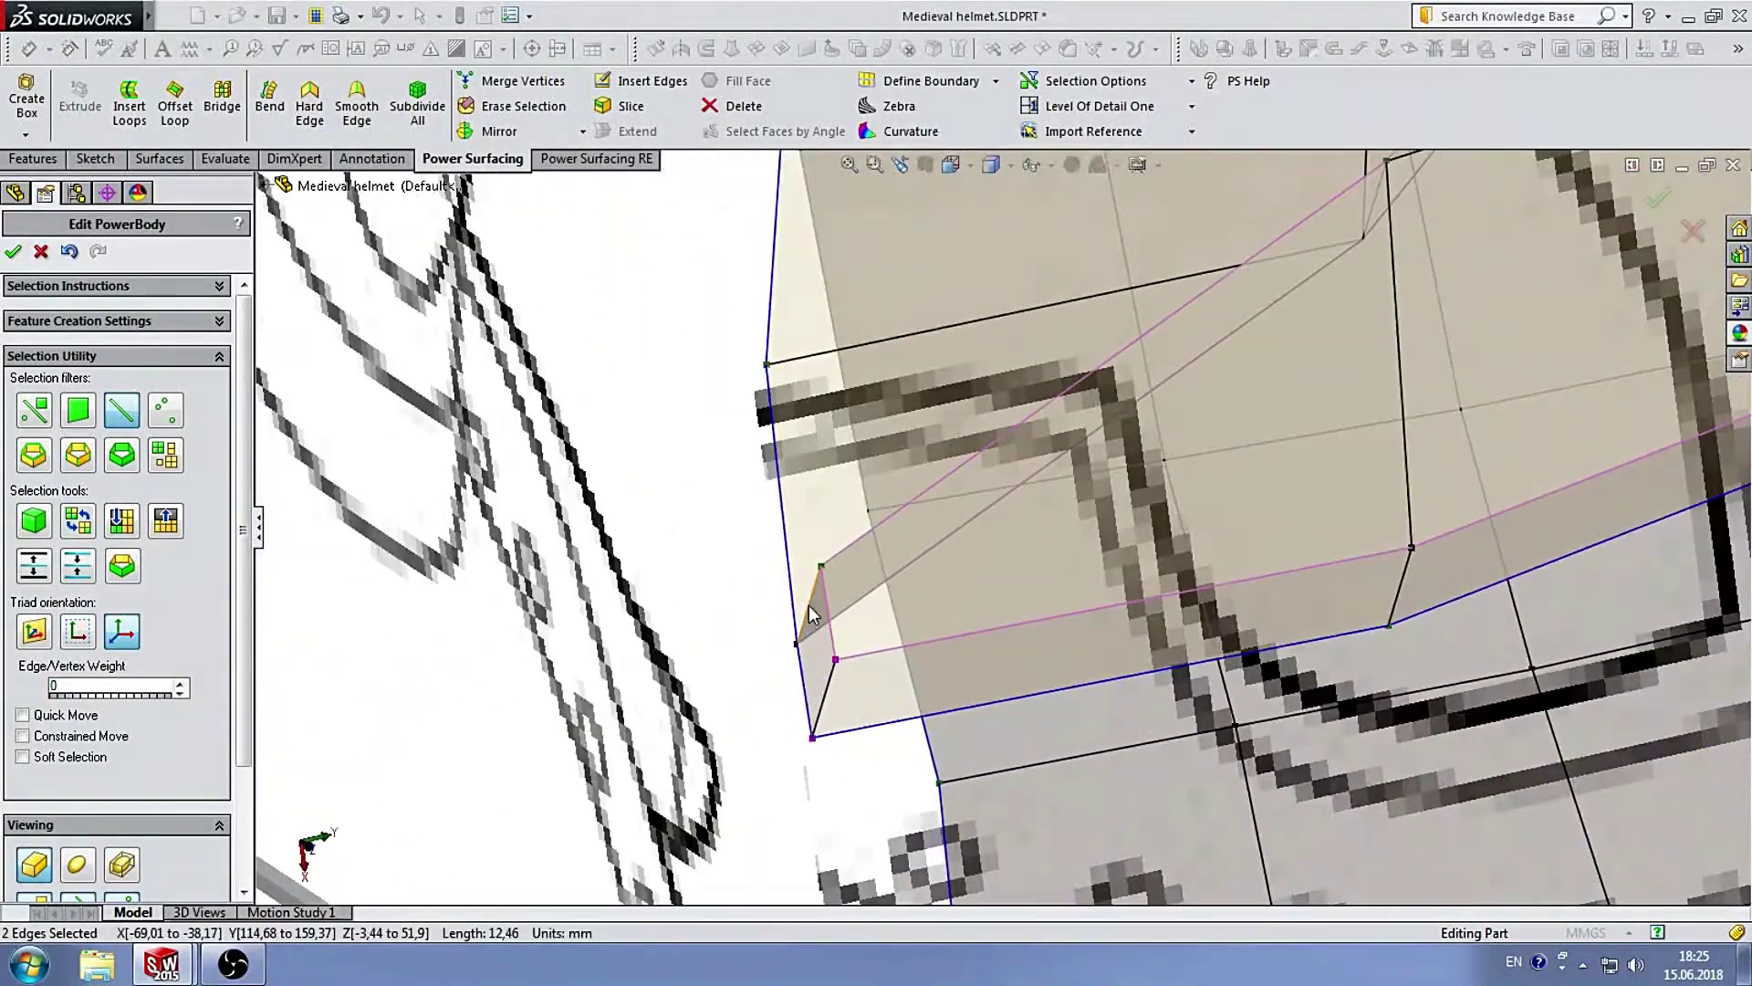
ctrl+click(826, 703)
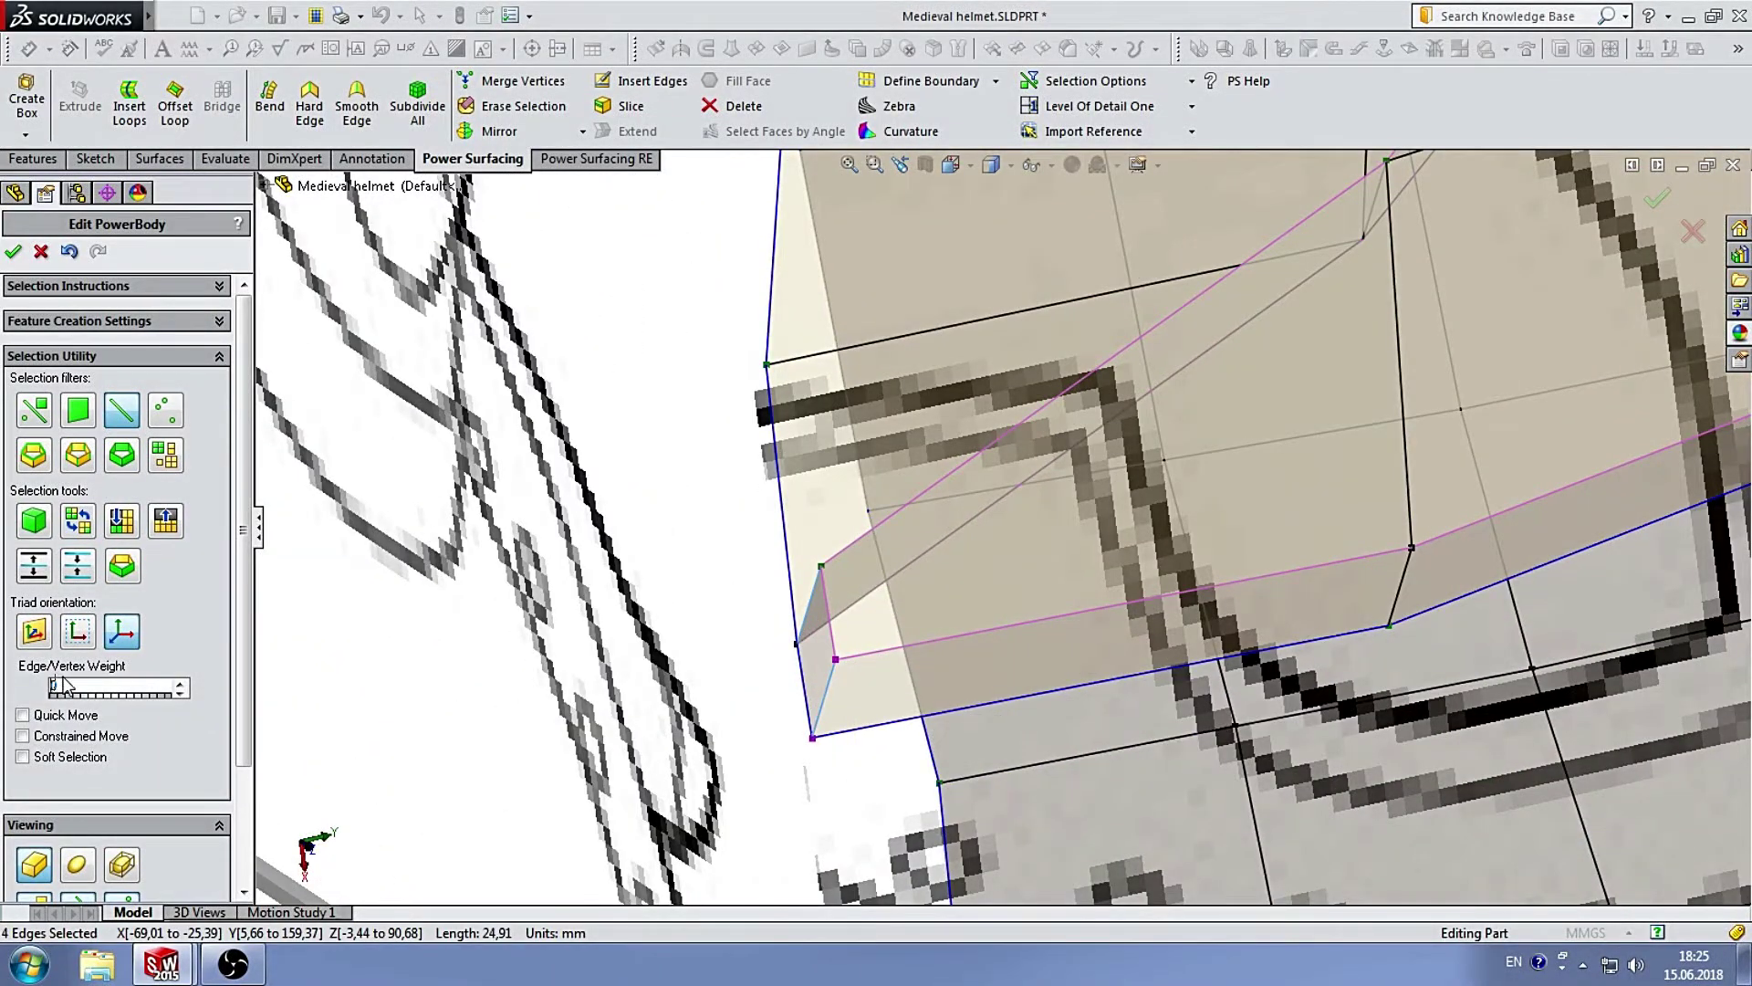
text(70)
Turn the helmet to a straight side view.
scroll(548, 388, up, 10)
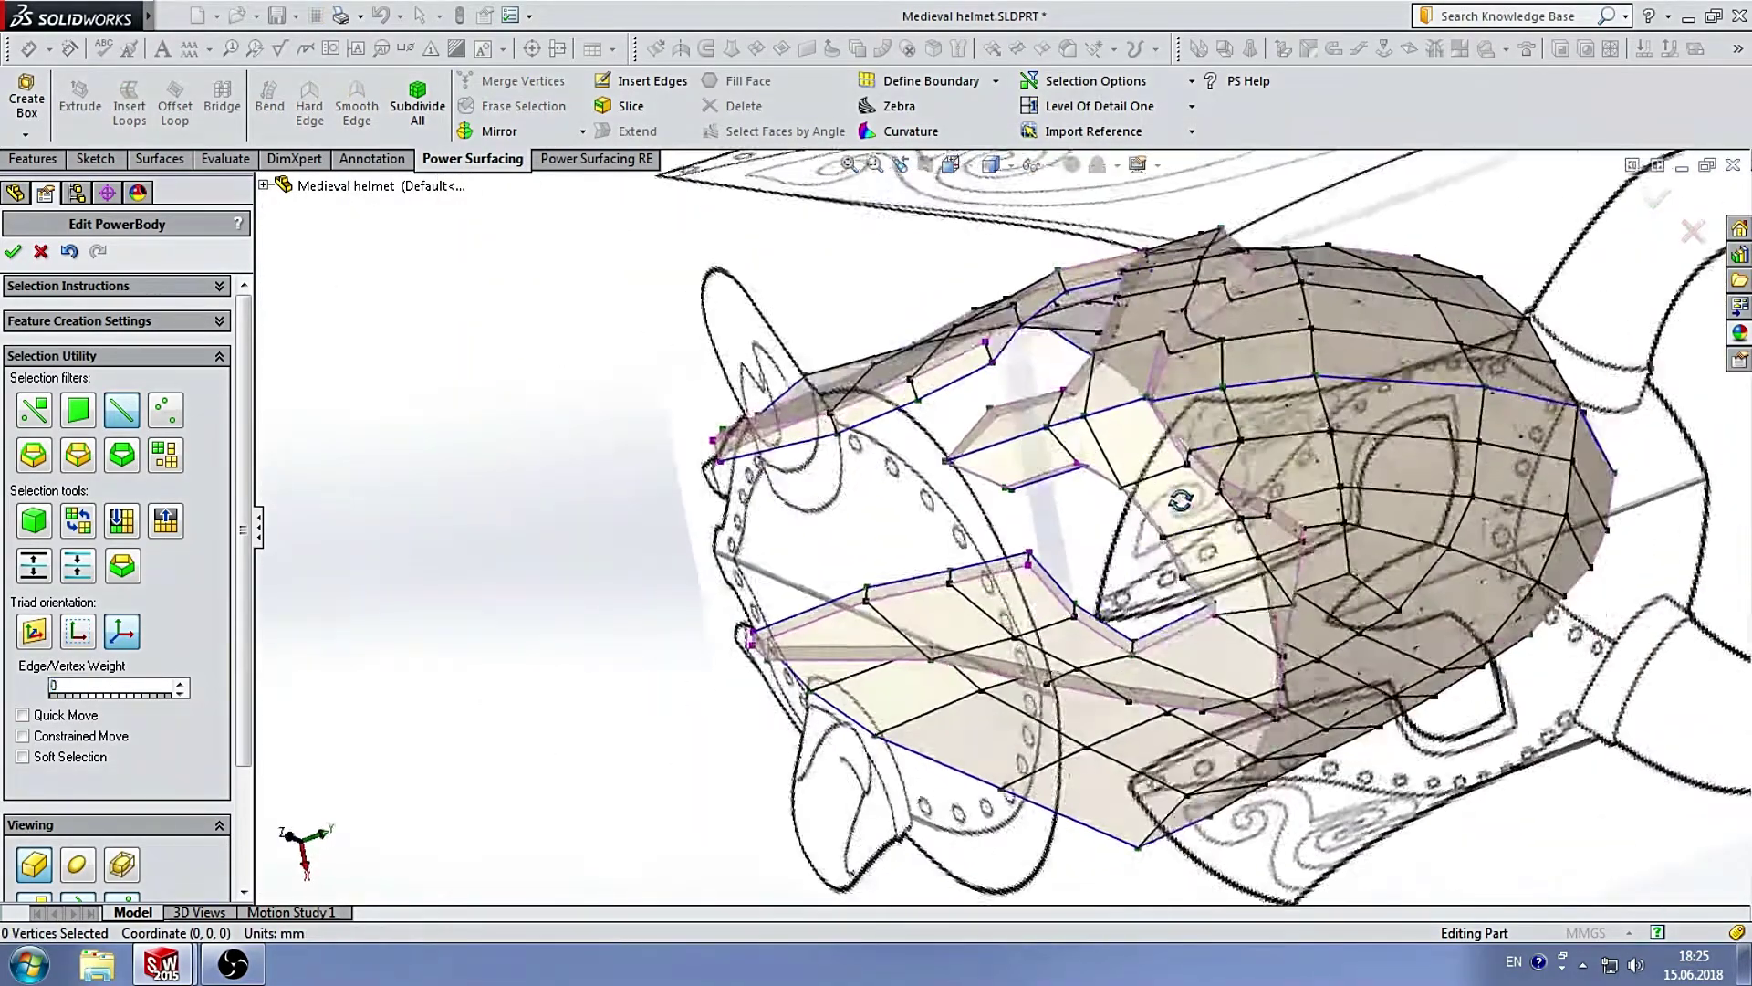
scroll(792, 534, up, 3)
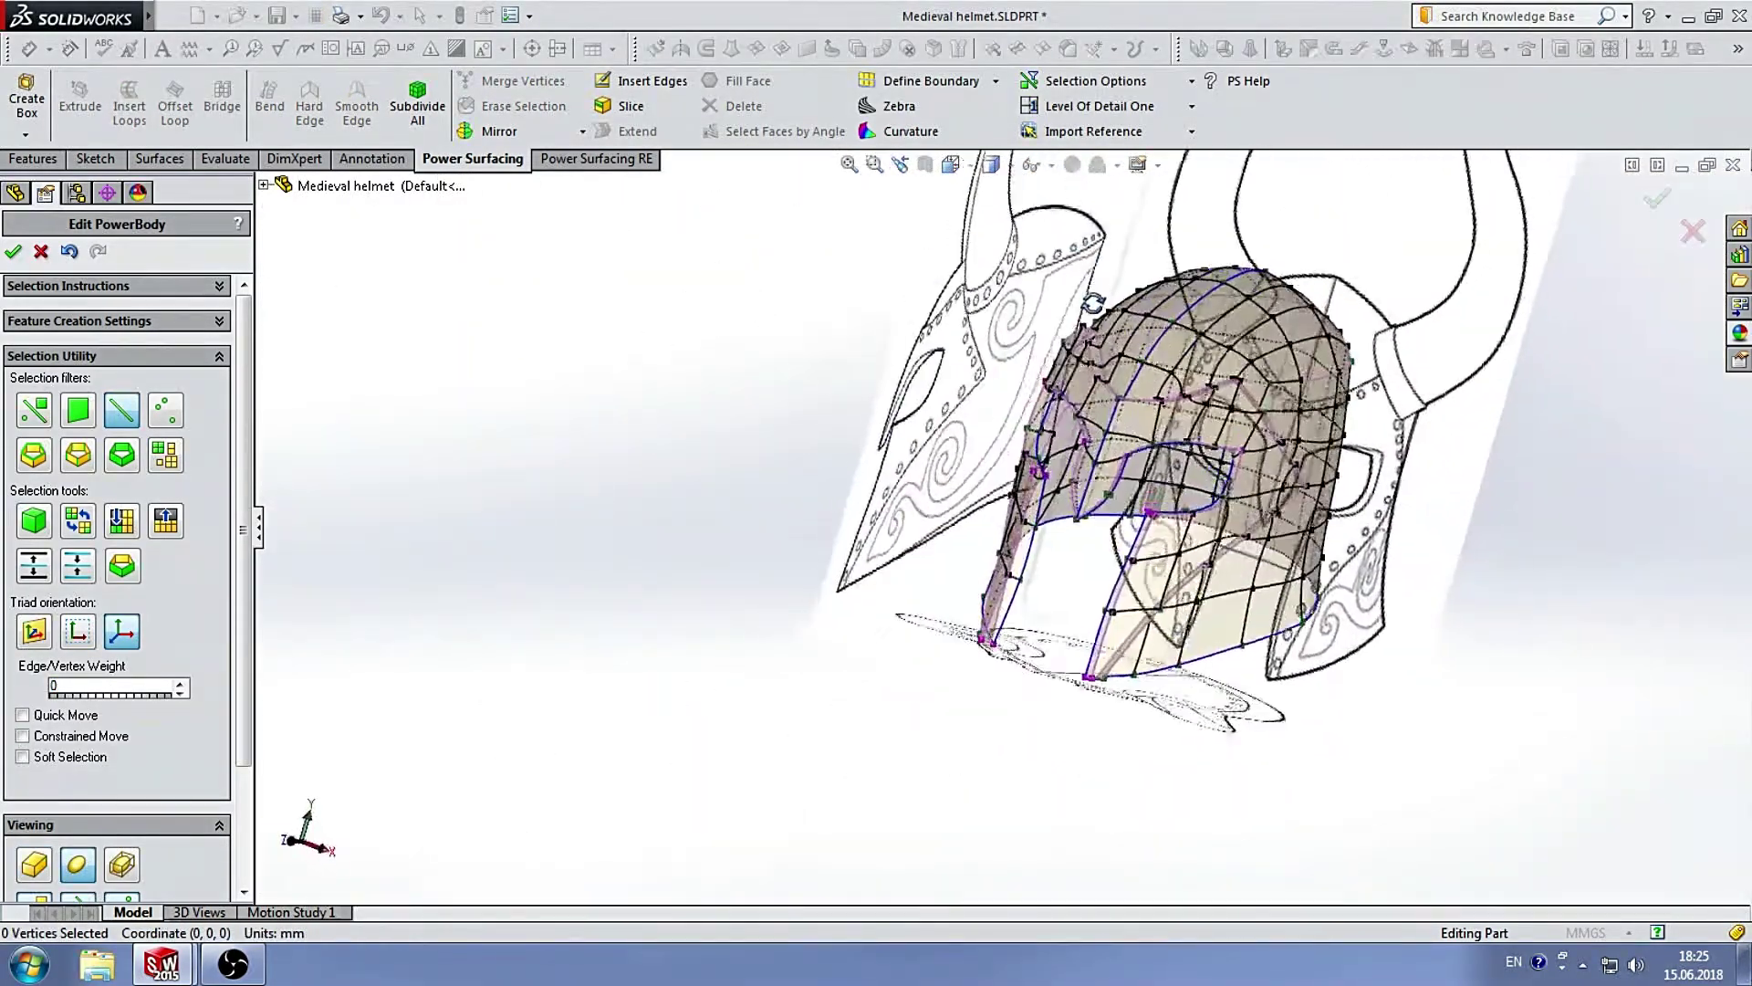
middle_drag(792, 526, 967, 168)
click(968, 168)
Set the side orientation and switch the selection filter to vertices only.
click(1033, 507)
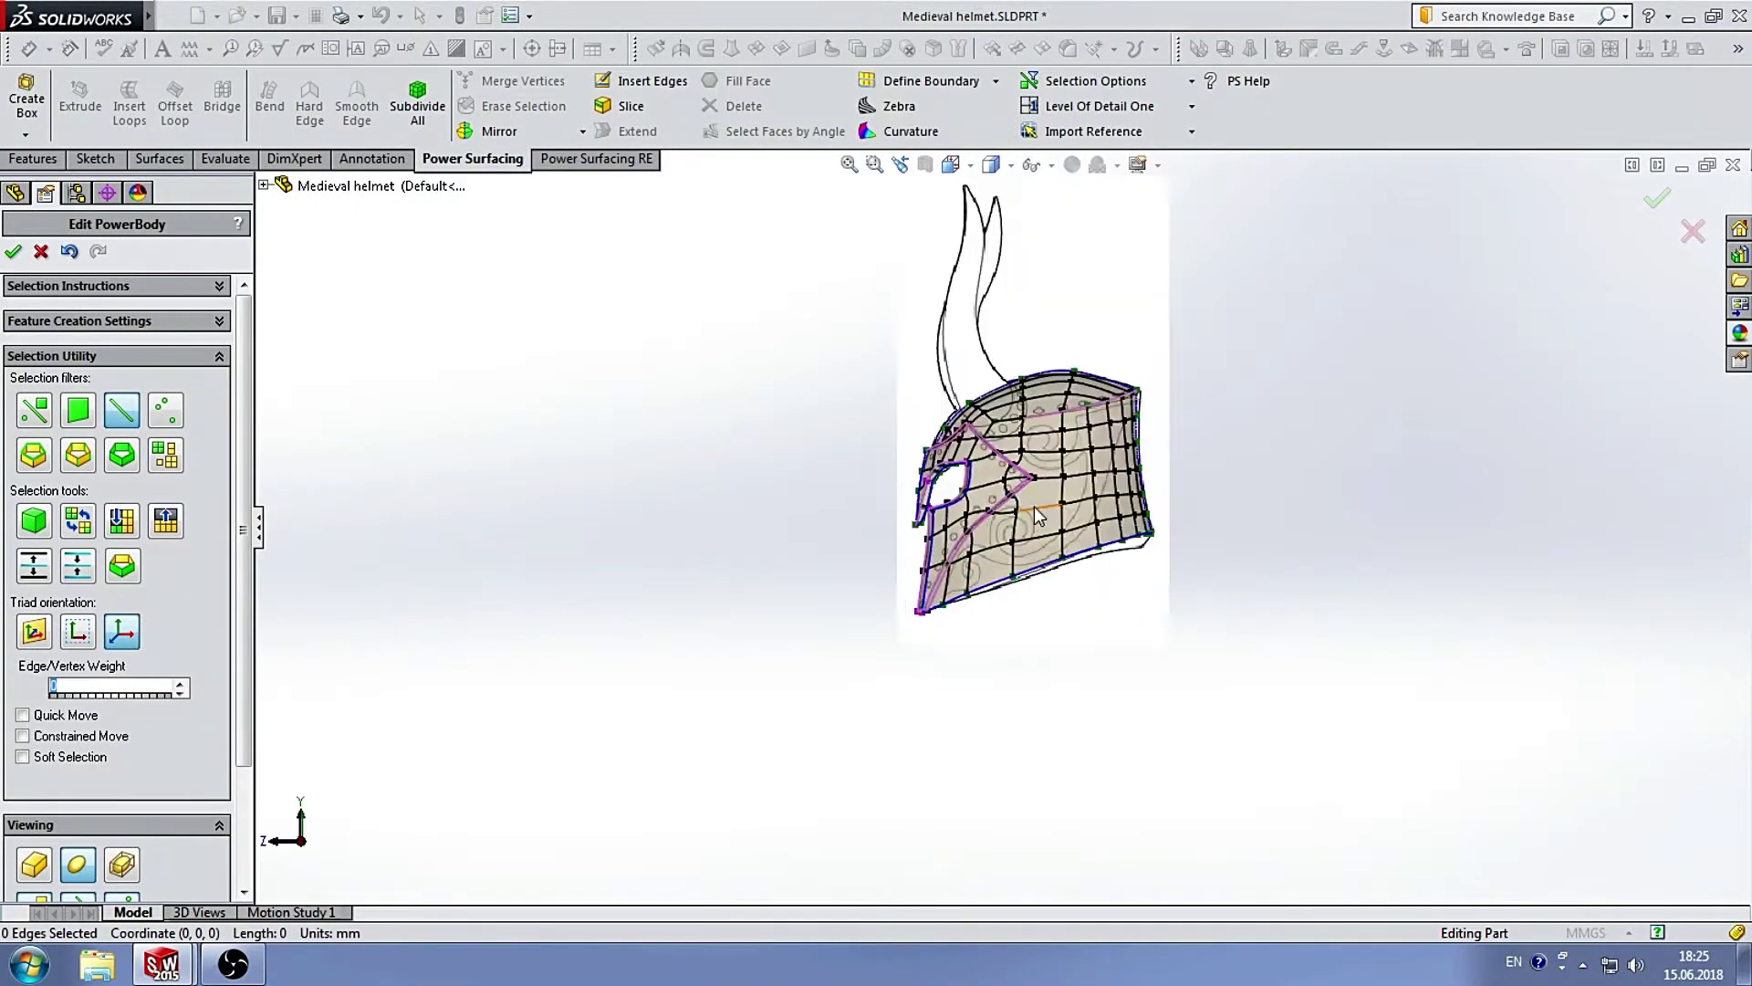
scroll(989, 476, down, 5)
scroll(1026, 497, up, 5)
scroll(953, 543, down, 4)
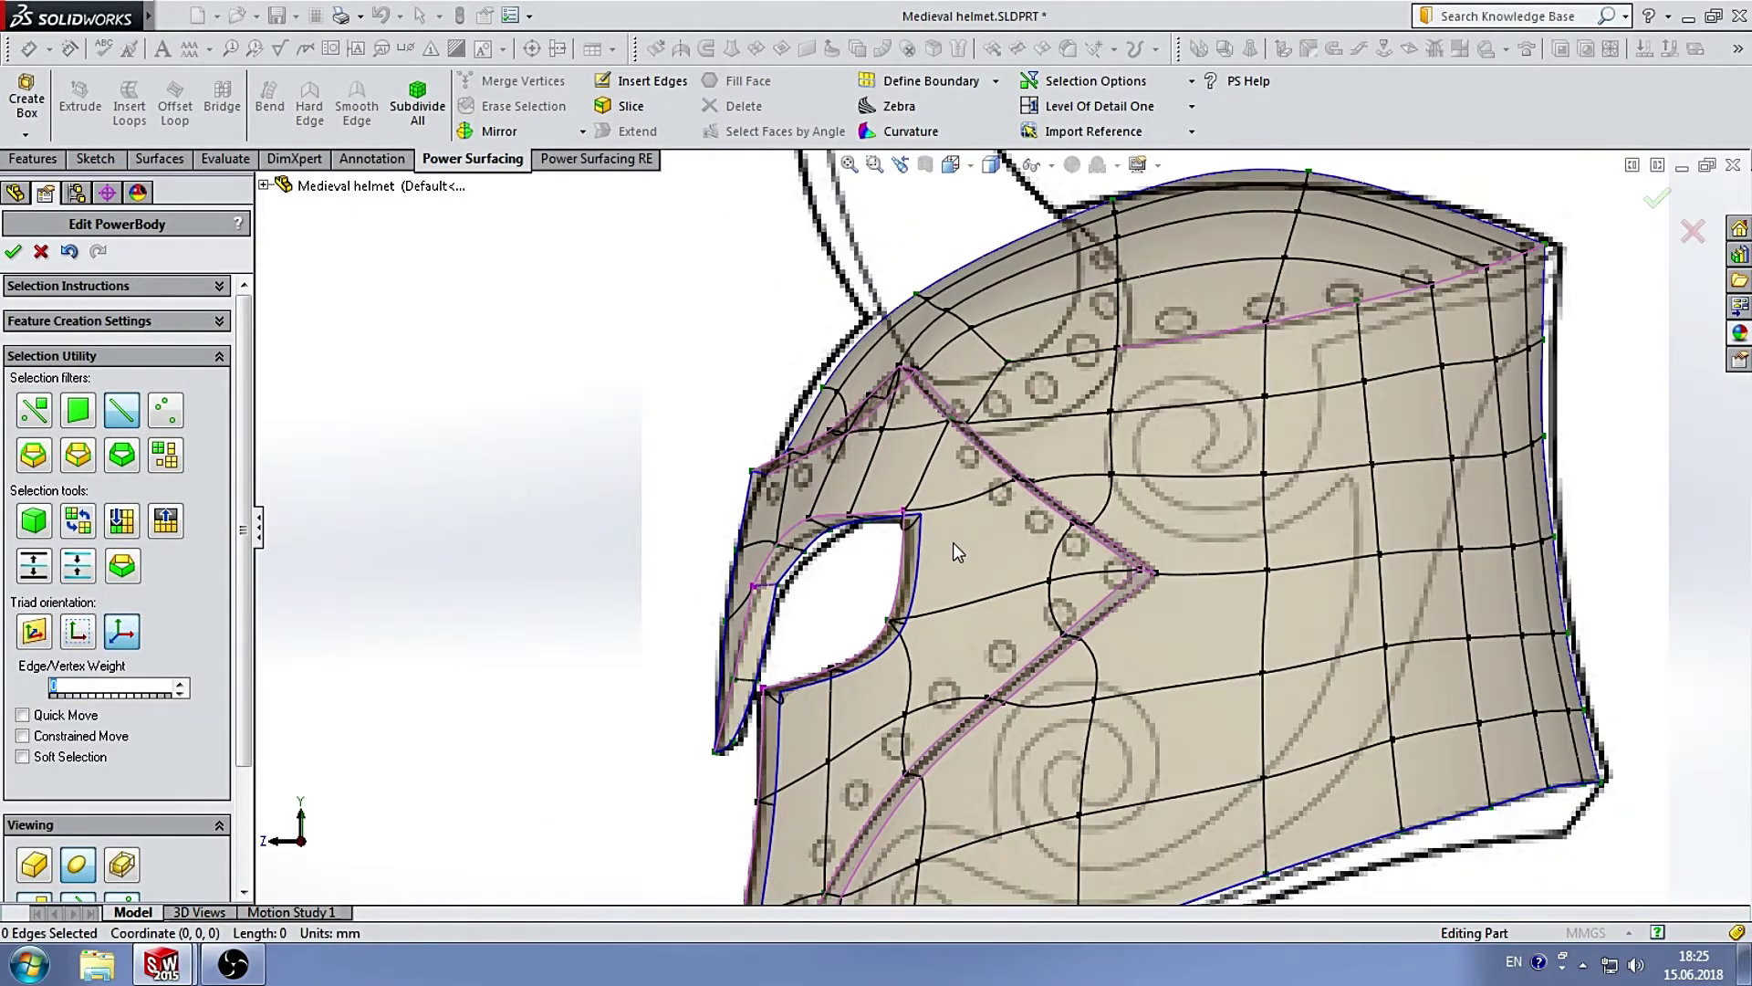
click(148, 413)
scroll(857, 512, down, 3)
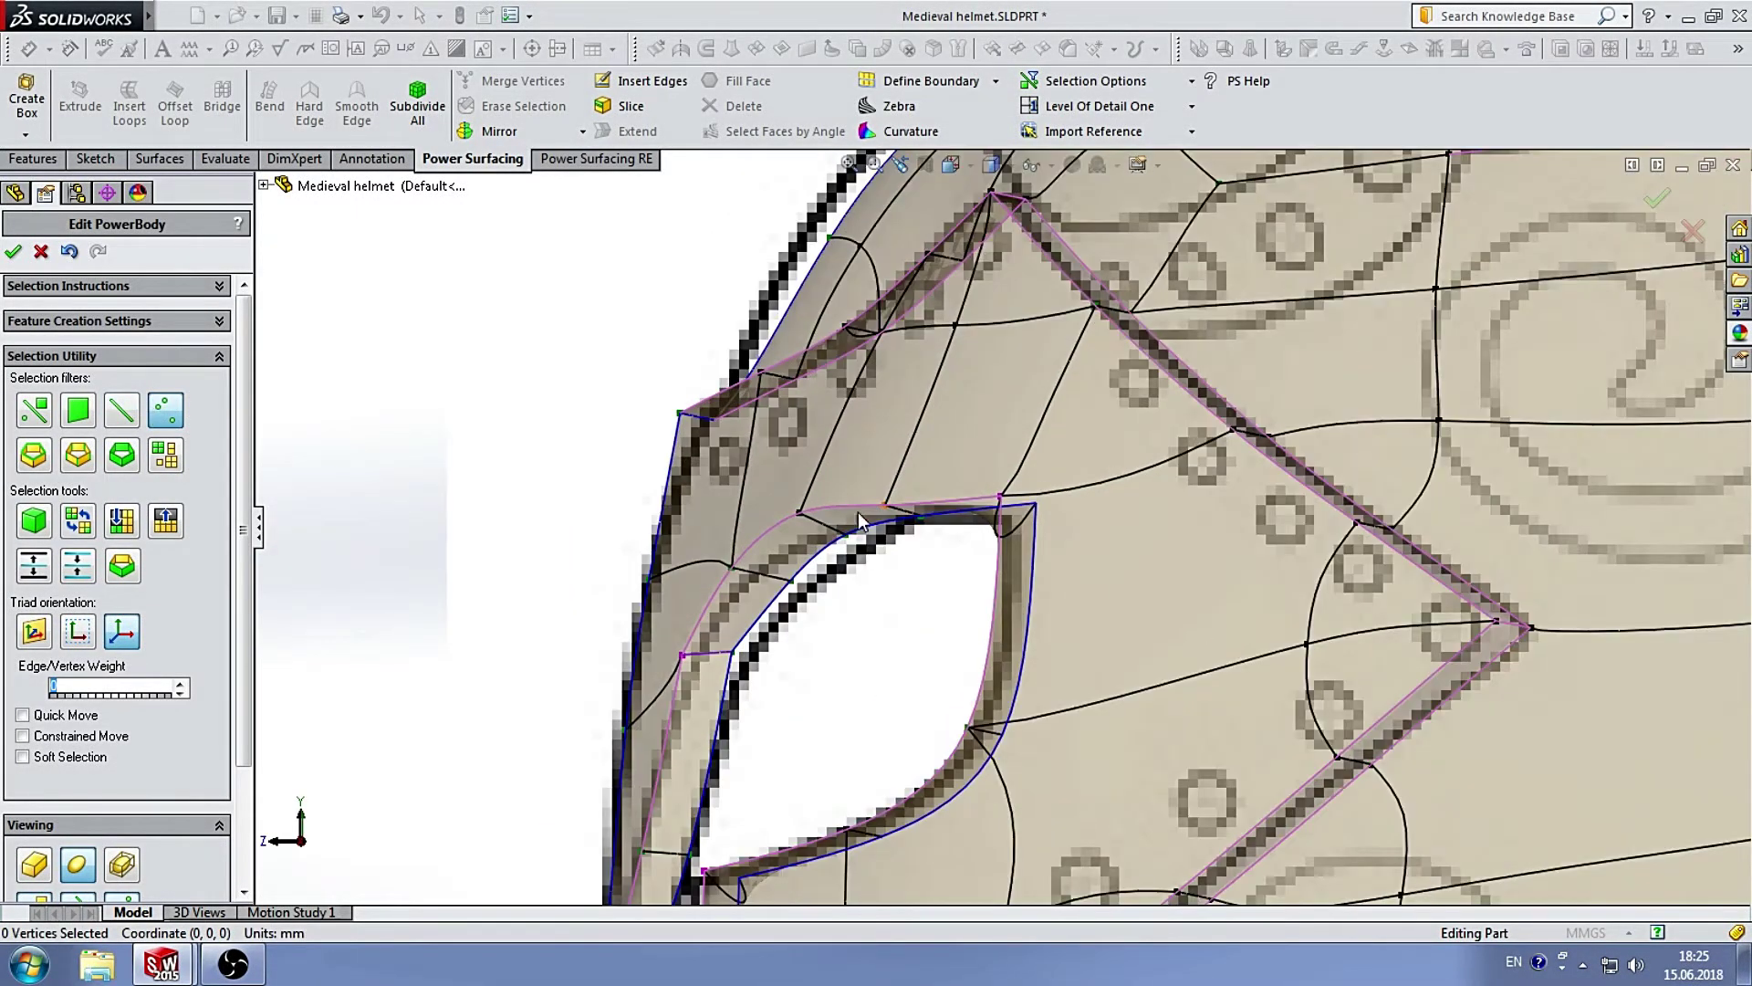
scroll(858, 512, down, 2)
Move the eye-corner vertices to follow the side-view sketch outline.
click(690, 566)
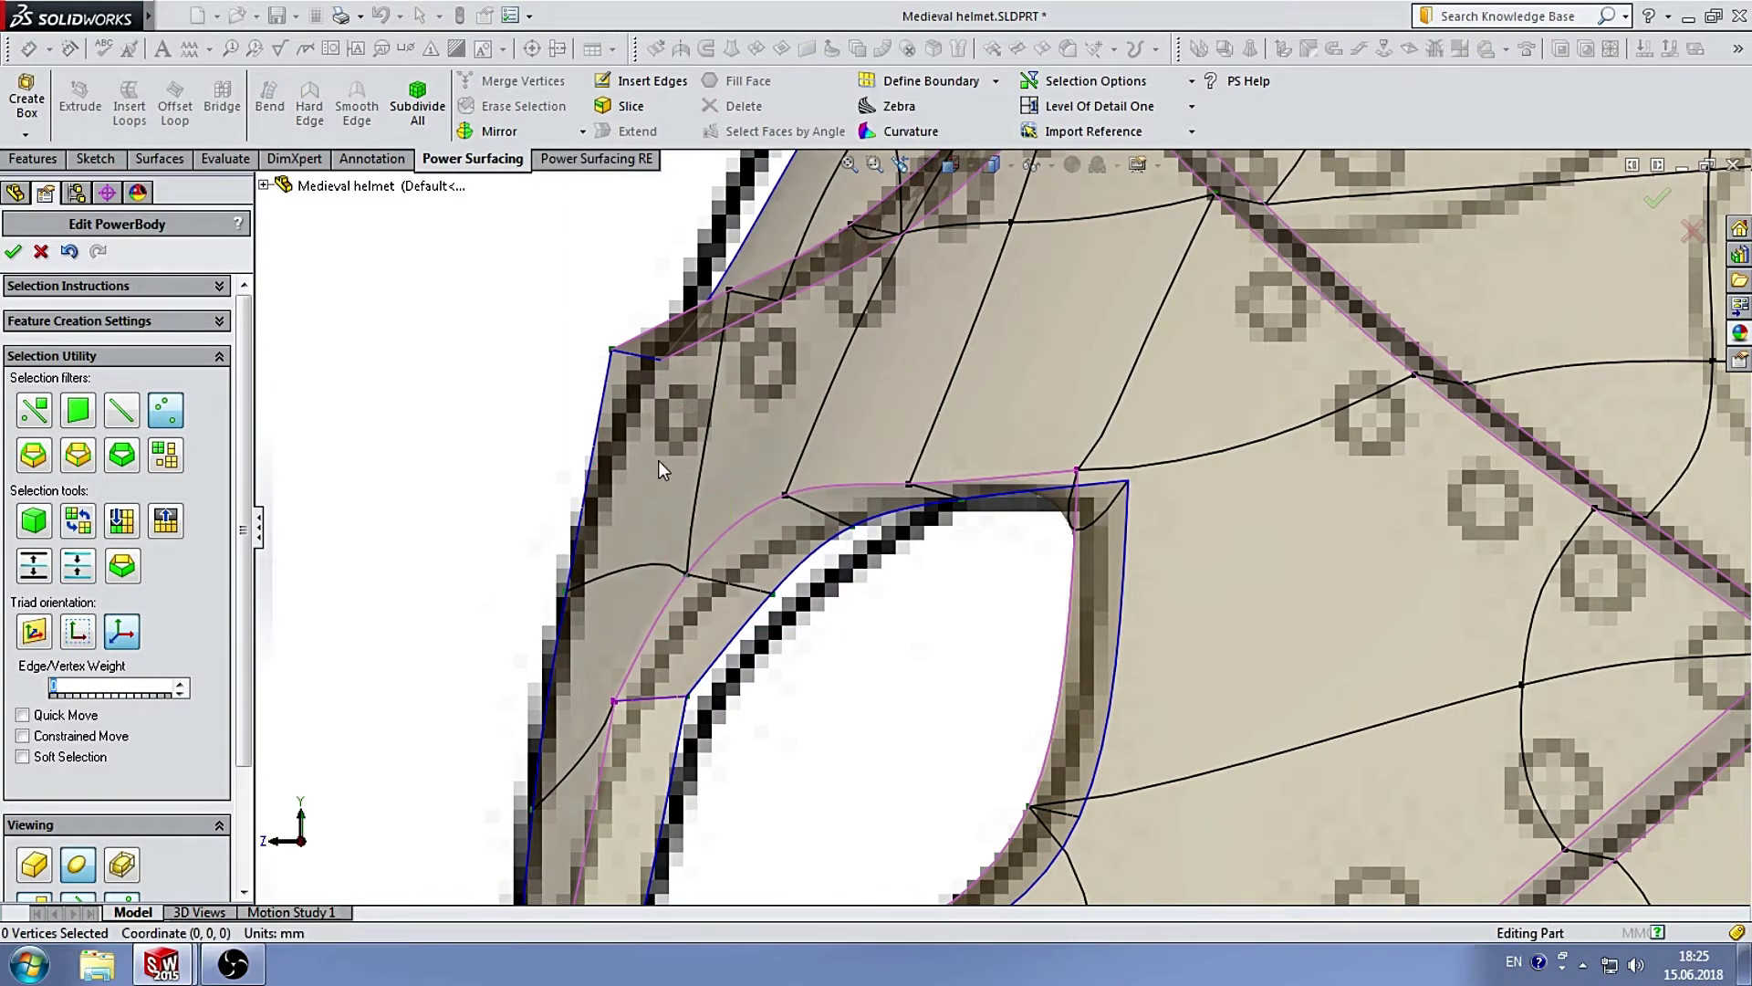
mouse_move(659, 460)
mouse_down()
mouse_move(786, 502)
mouse_move(908, 573)
mouse_up()
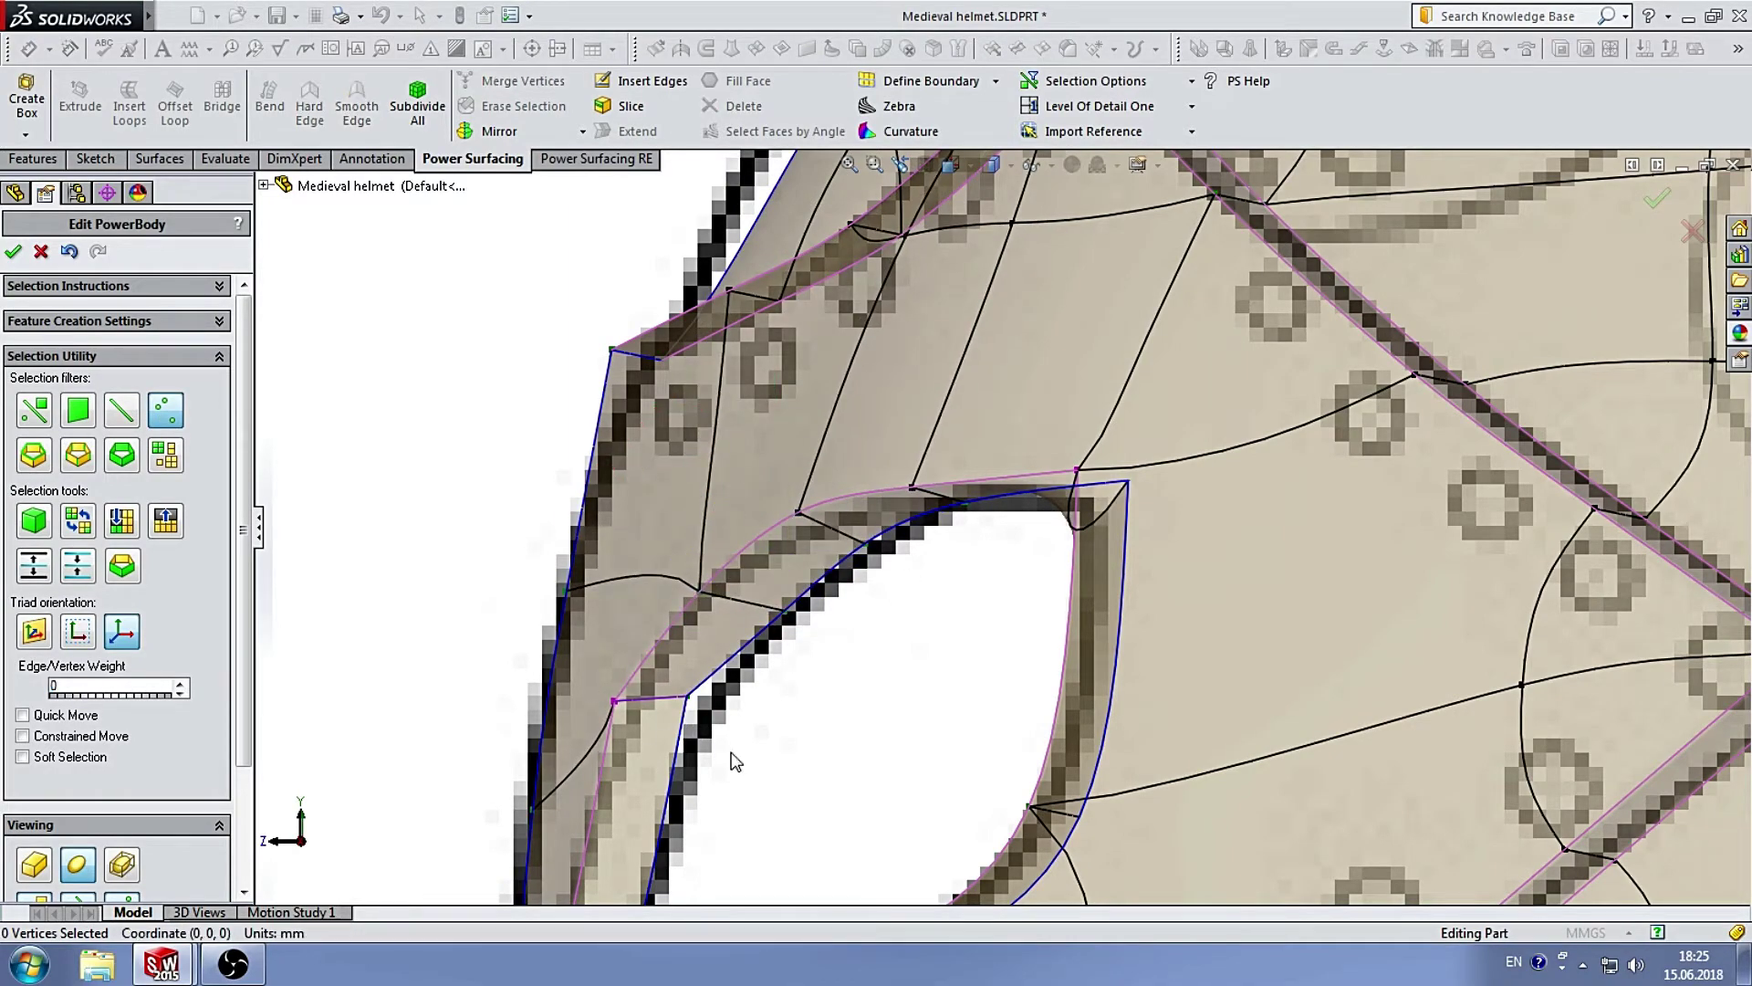
scroll(749, 716, up, 5)
scroll(902, 490, down, 5)
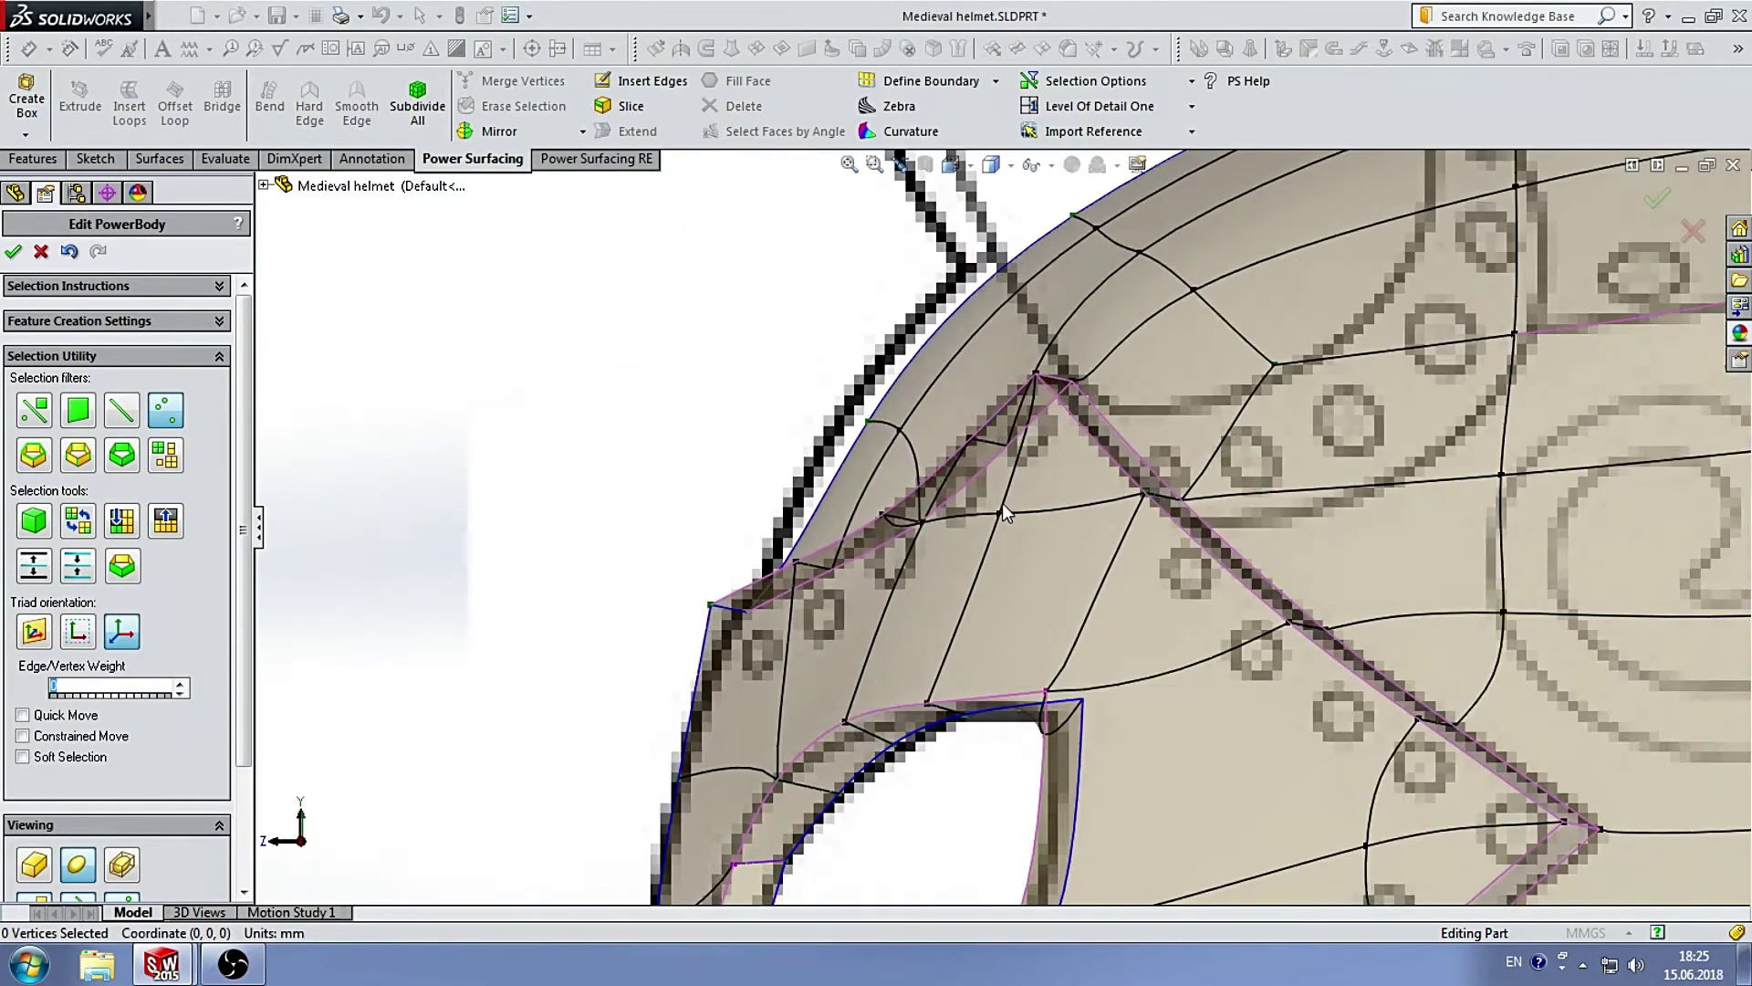
drag(926, 475, 855, 454)
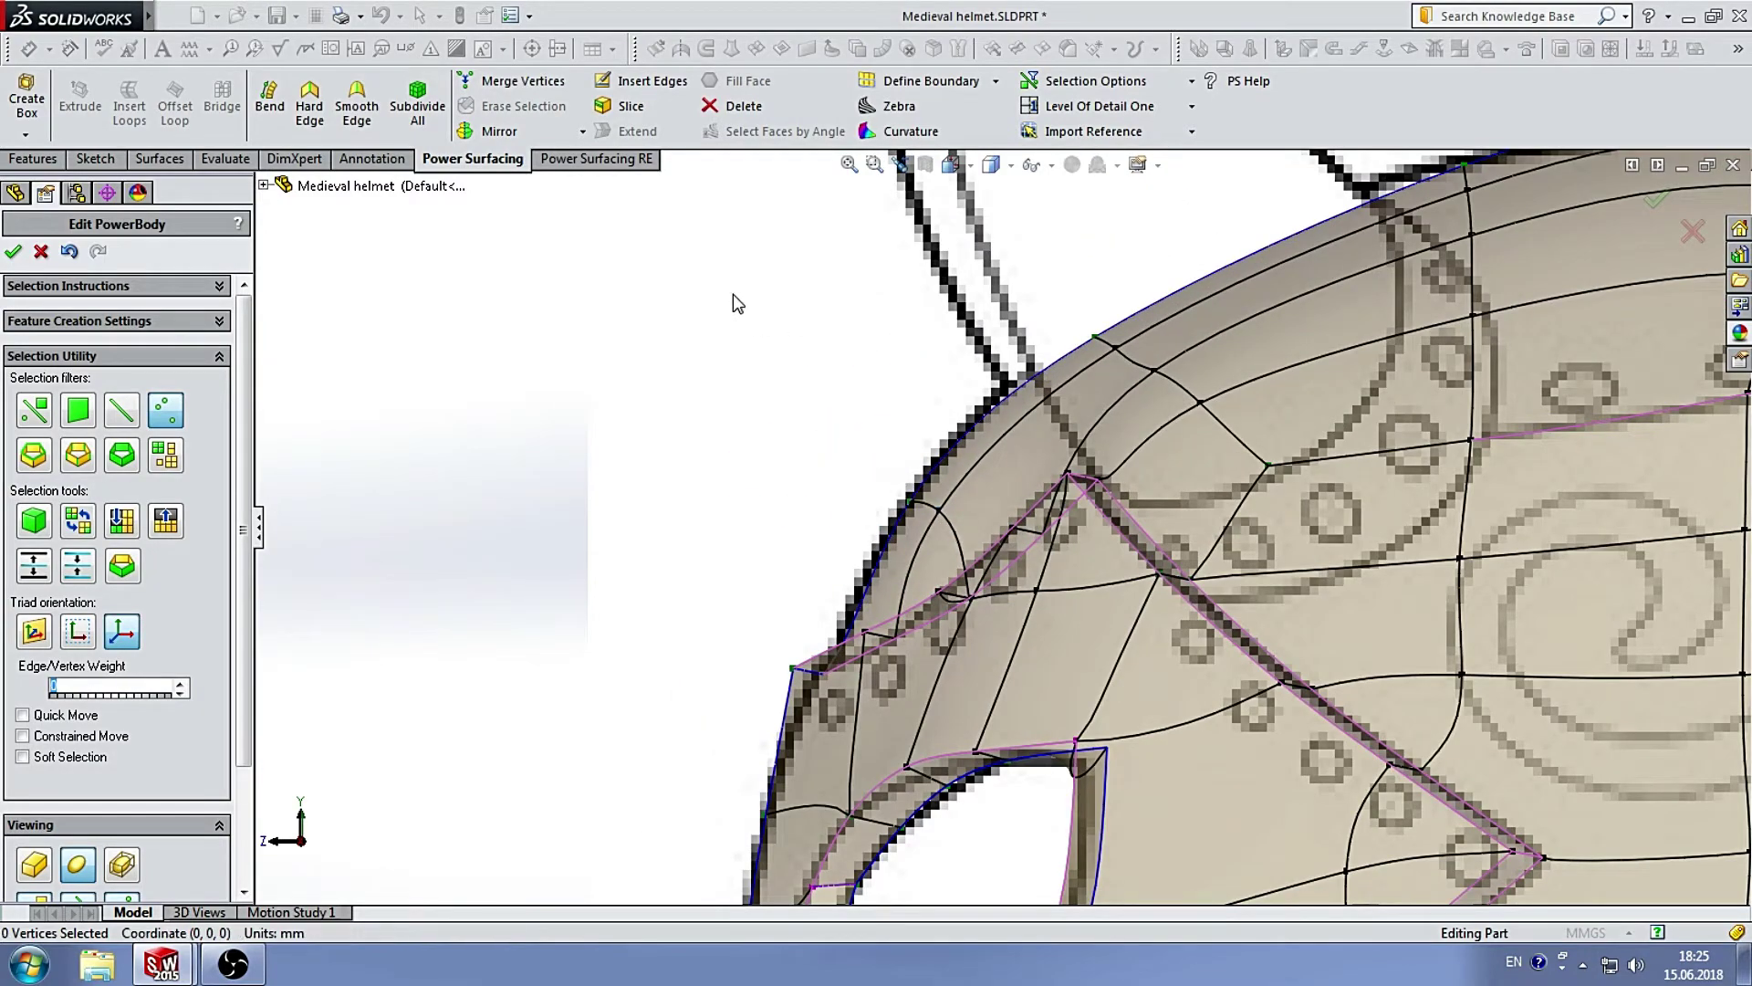
scroll(1004, 384, up, 2)
Adjust vertices on the upper edge and along the eye-hole edge, then deselect them.
drag(1137, 441, 1136, 442)
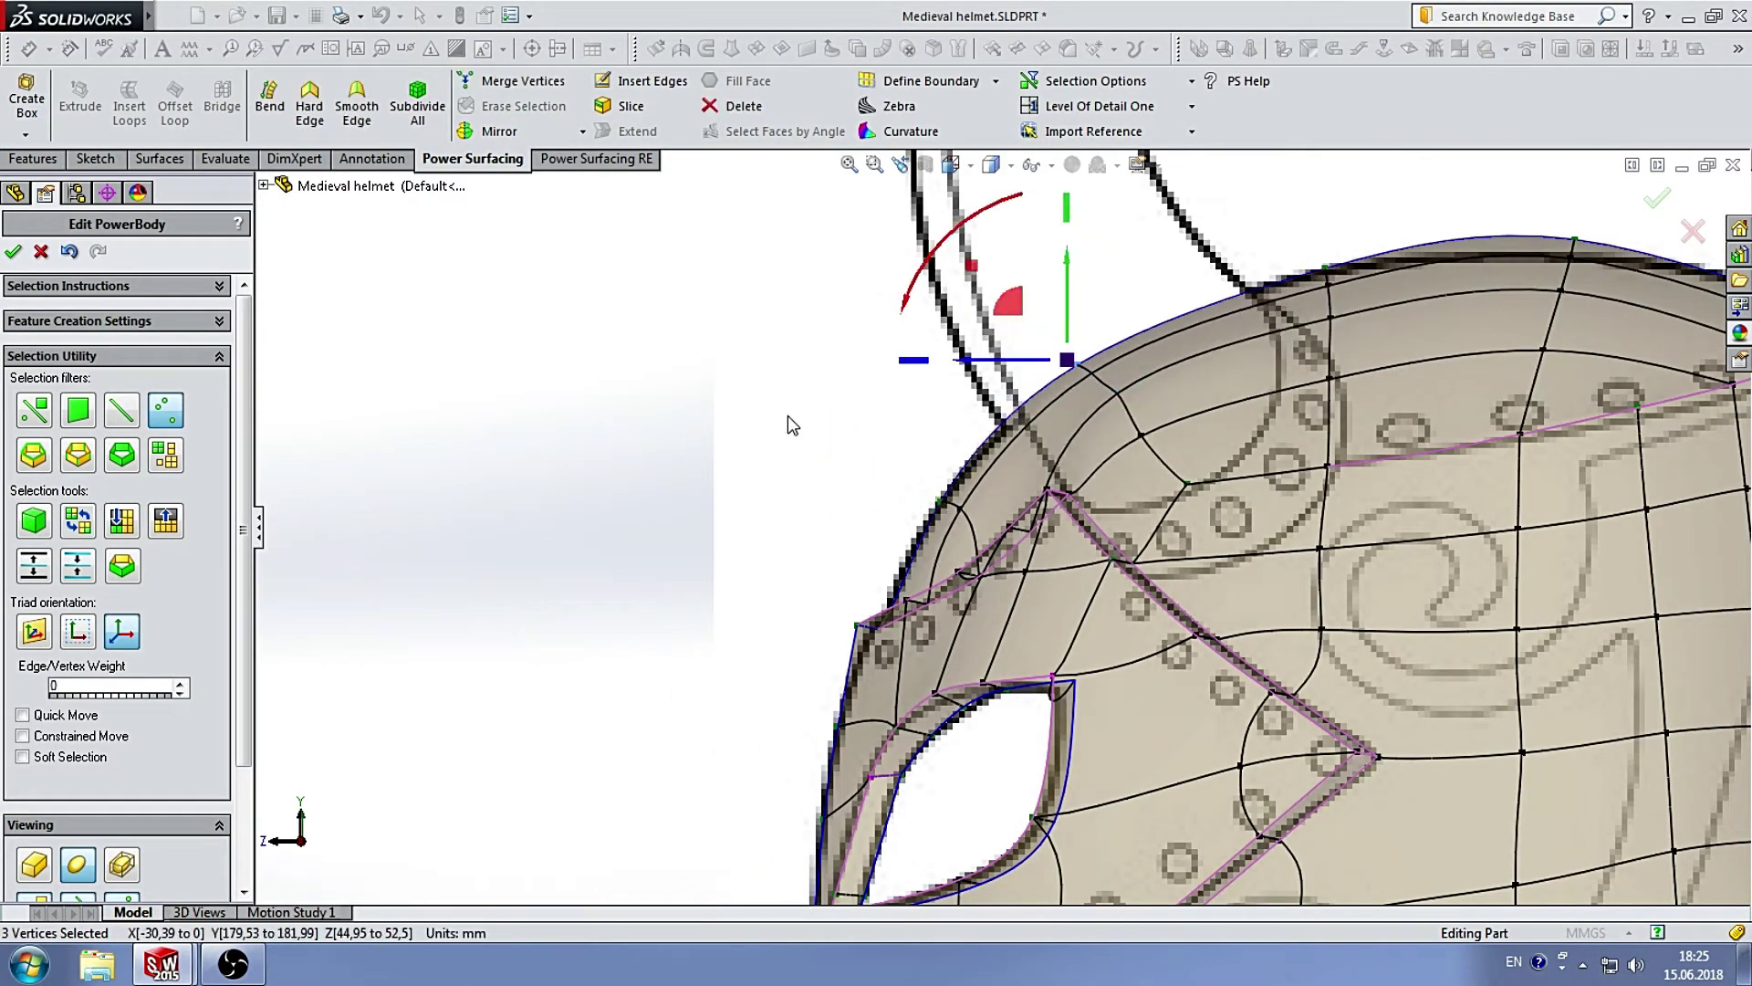
scroll(894, 484, up, 3)
scroll(999, 557, up, 1)
scroll(998, 554, down, 5)
scroll(891, 409, down, 3)
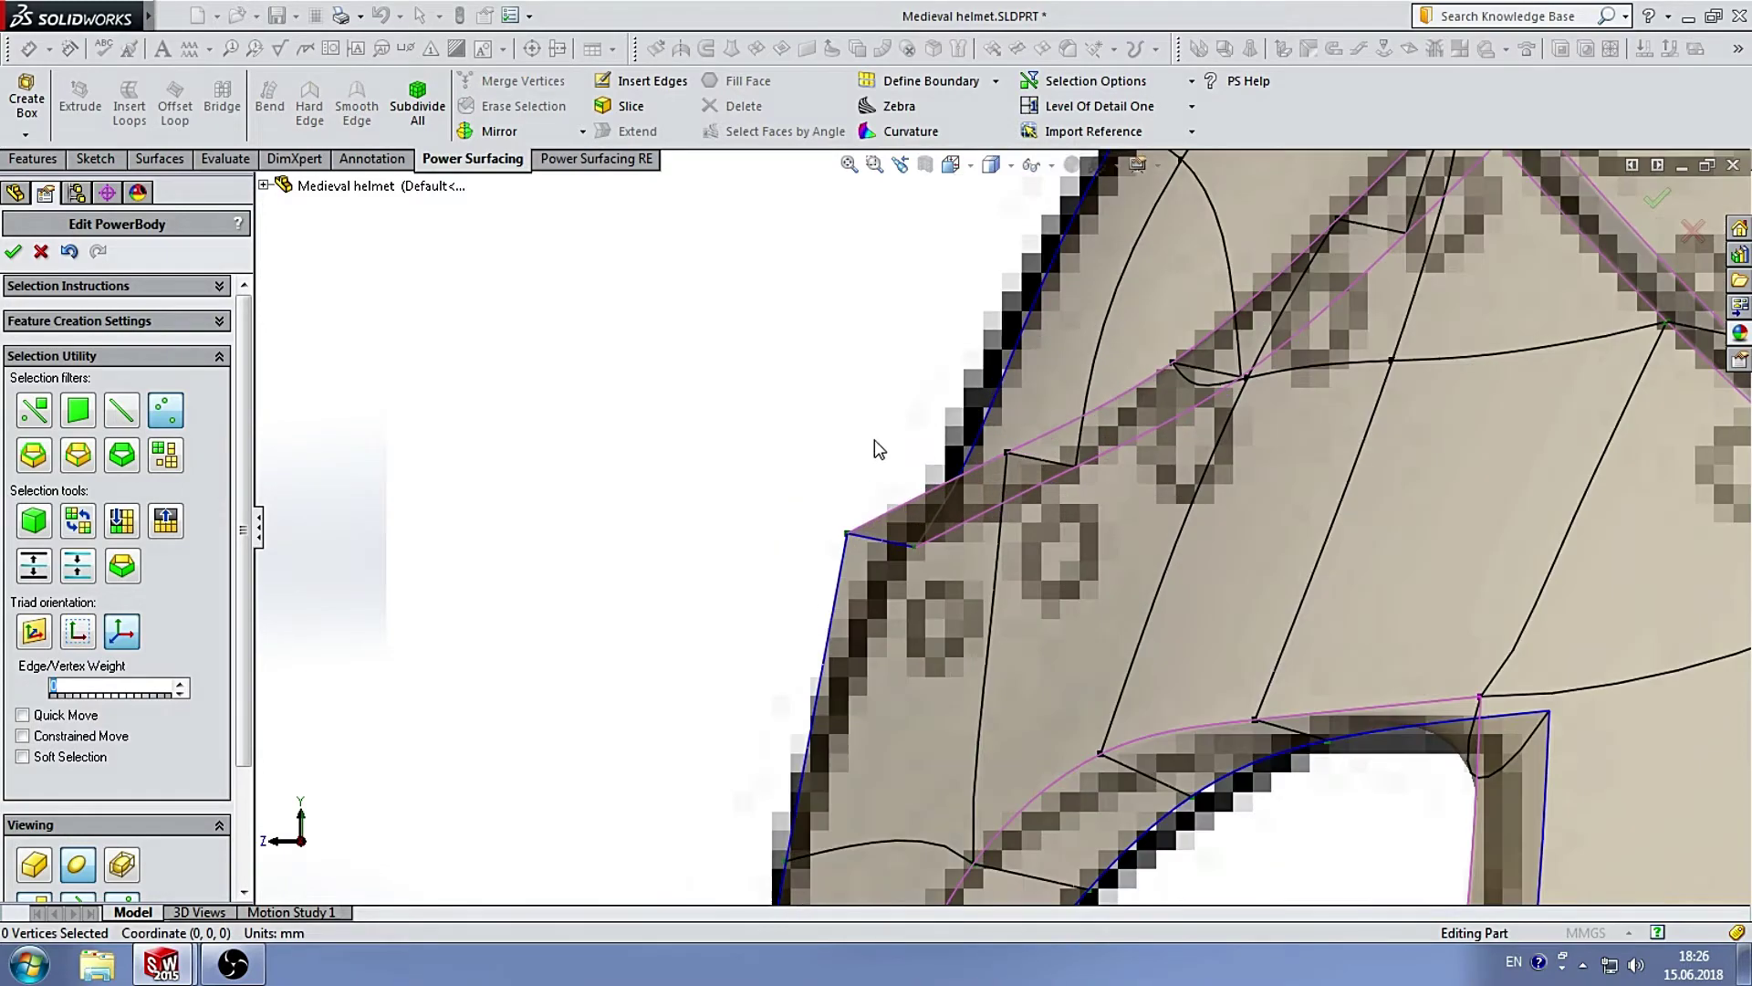
drag(804, 459, 909, 581)
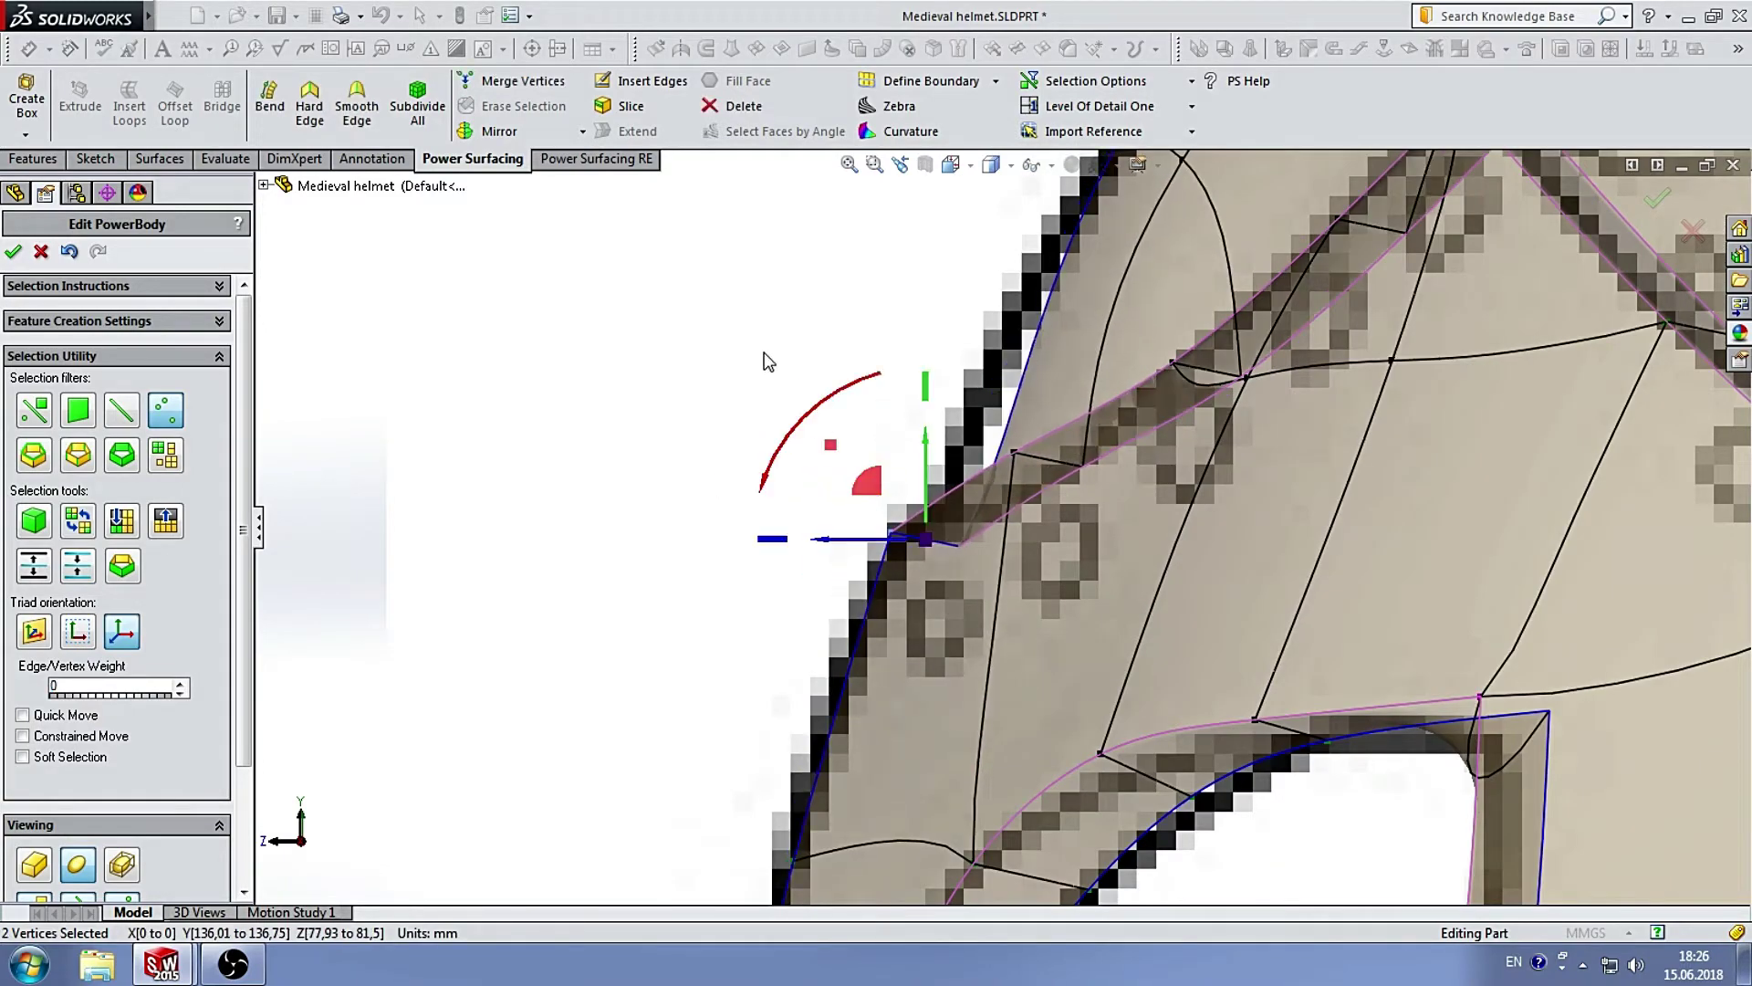
click(874, 493)
scroll(1069, 538, up, 4)
scroll(1080, 558, up, 2)
key(ctrl+1)
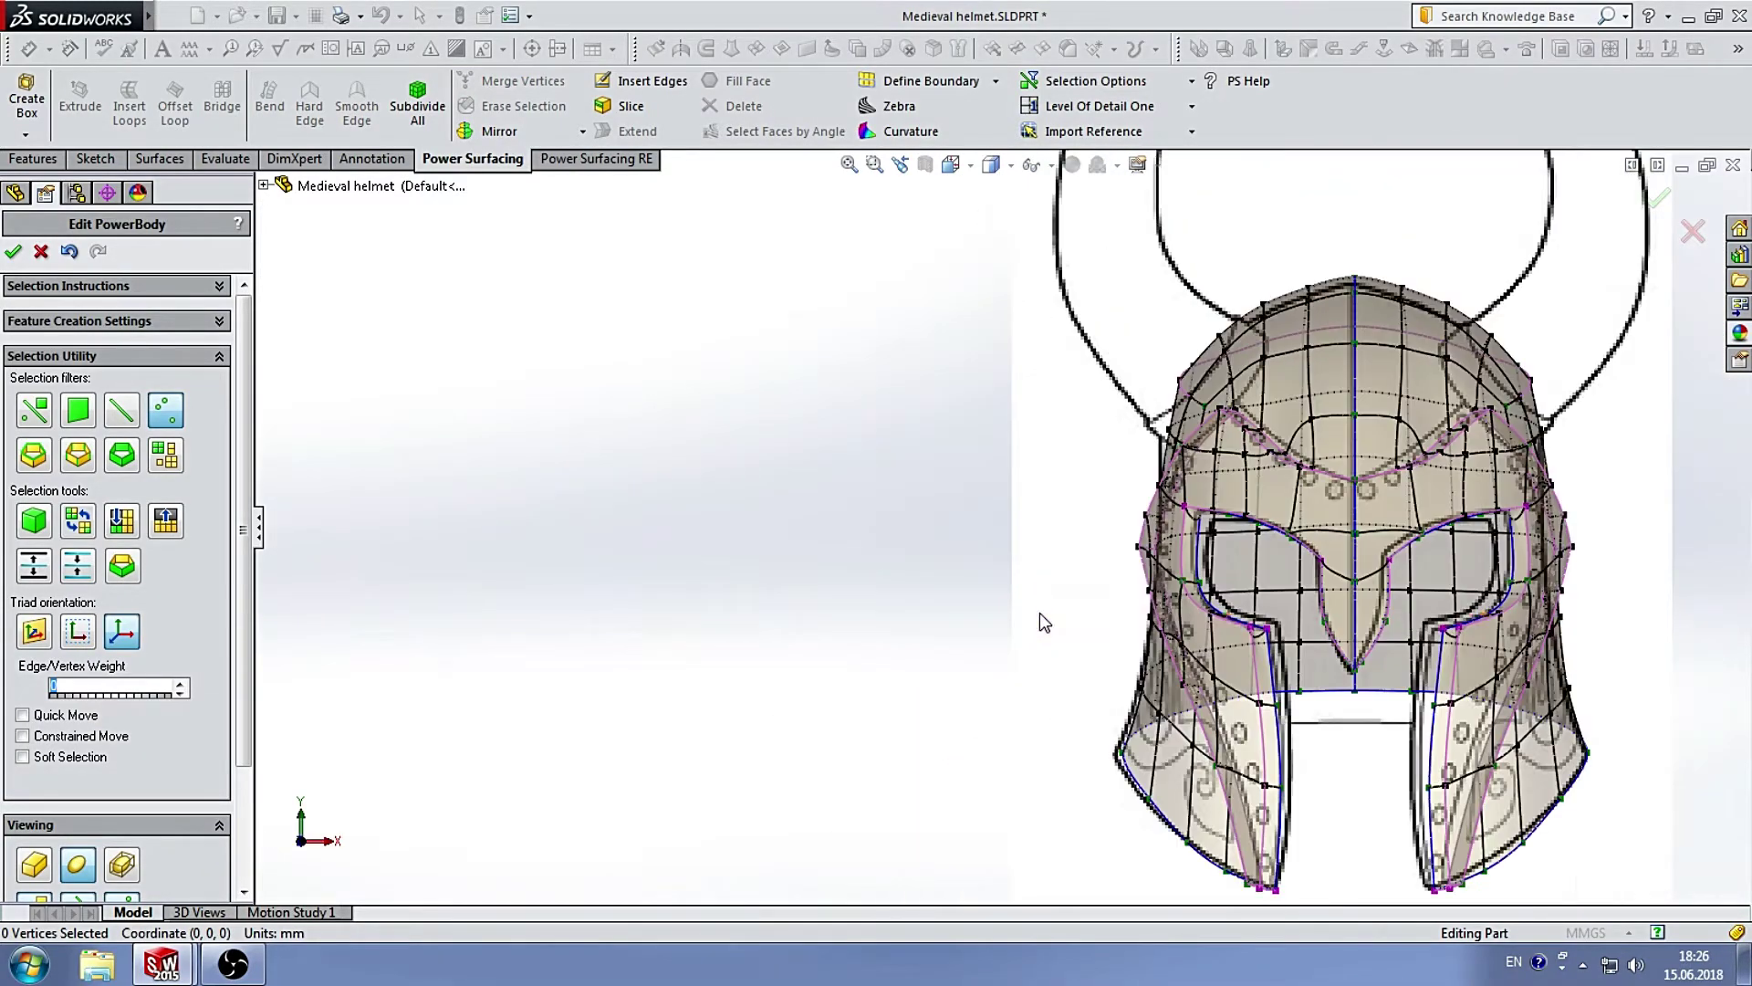
Lower the brow-centre vertex down to the V in the front sketch.
scroll(1186, 522, down, 4)
scroll(1186, 522, down, 3)
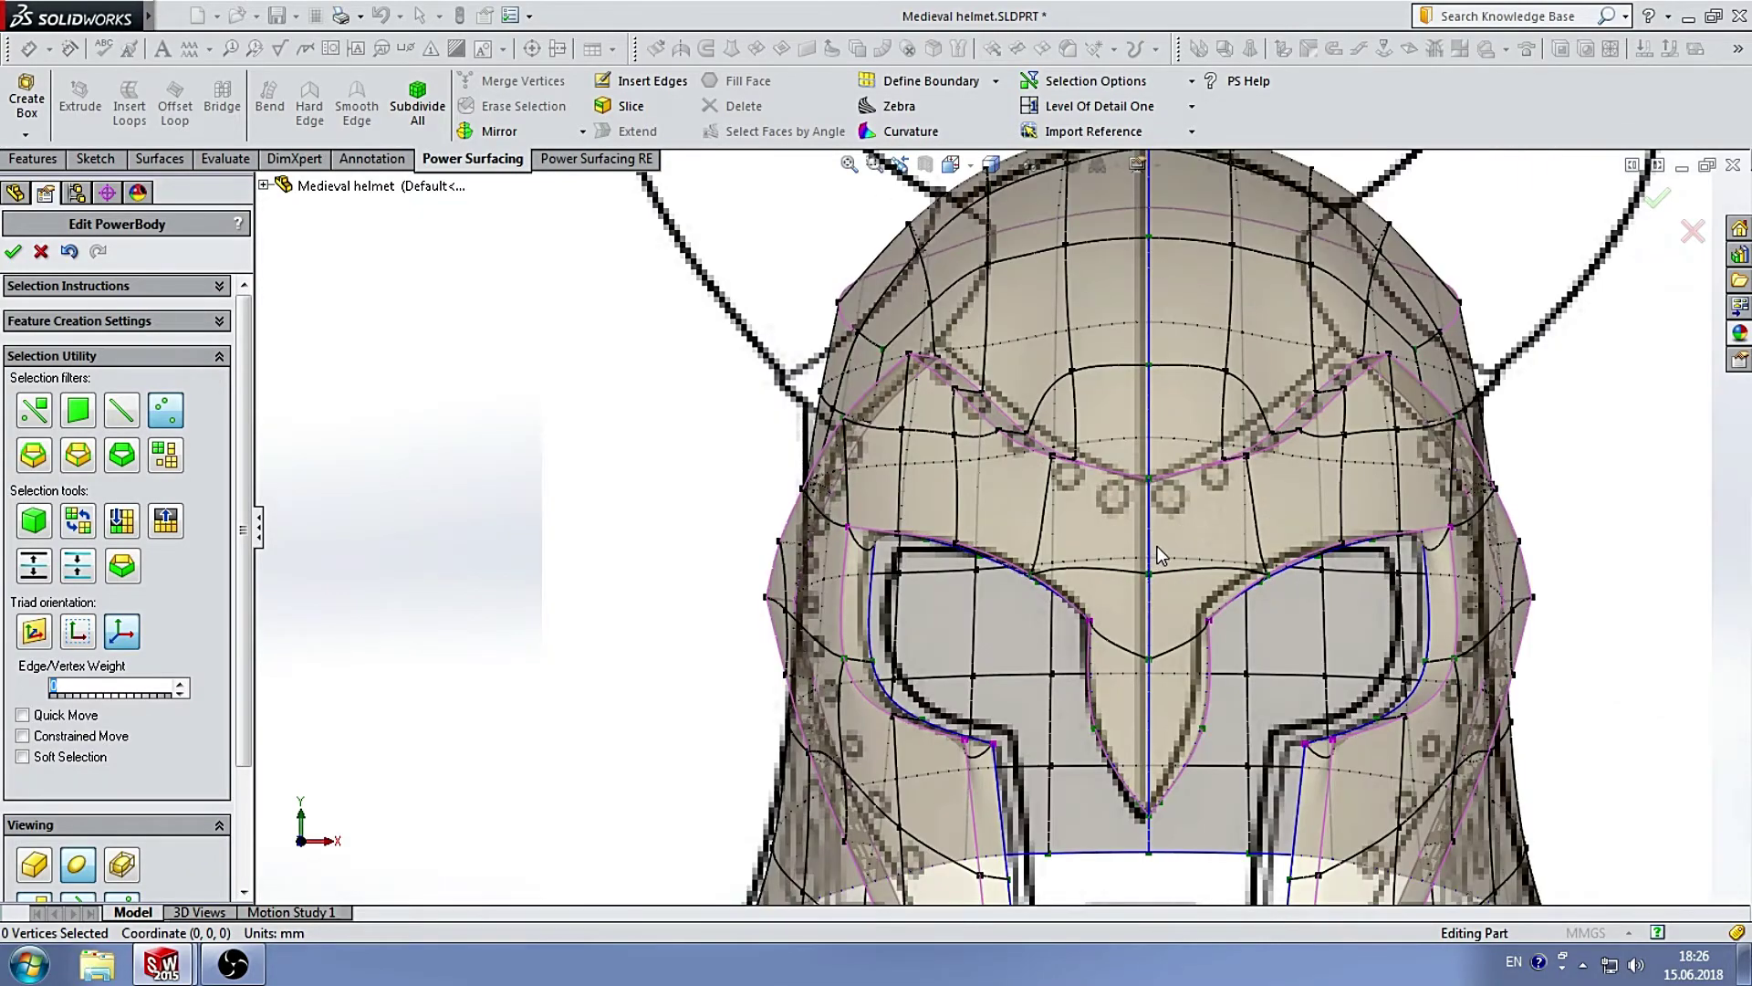
scroll(1072, 645, up, 3)
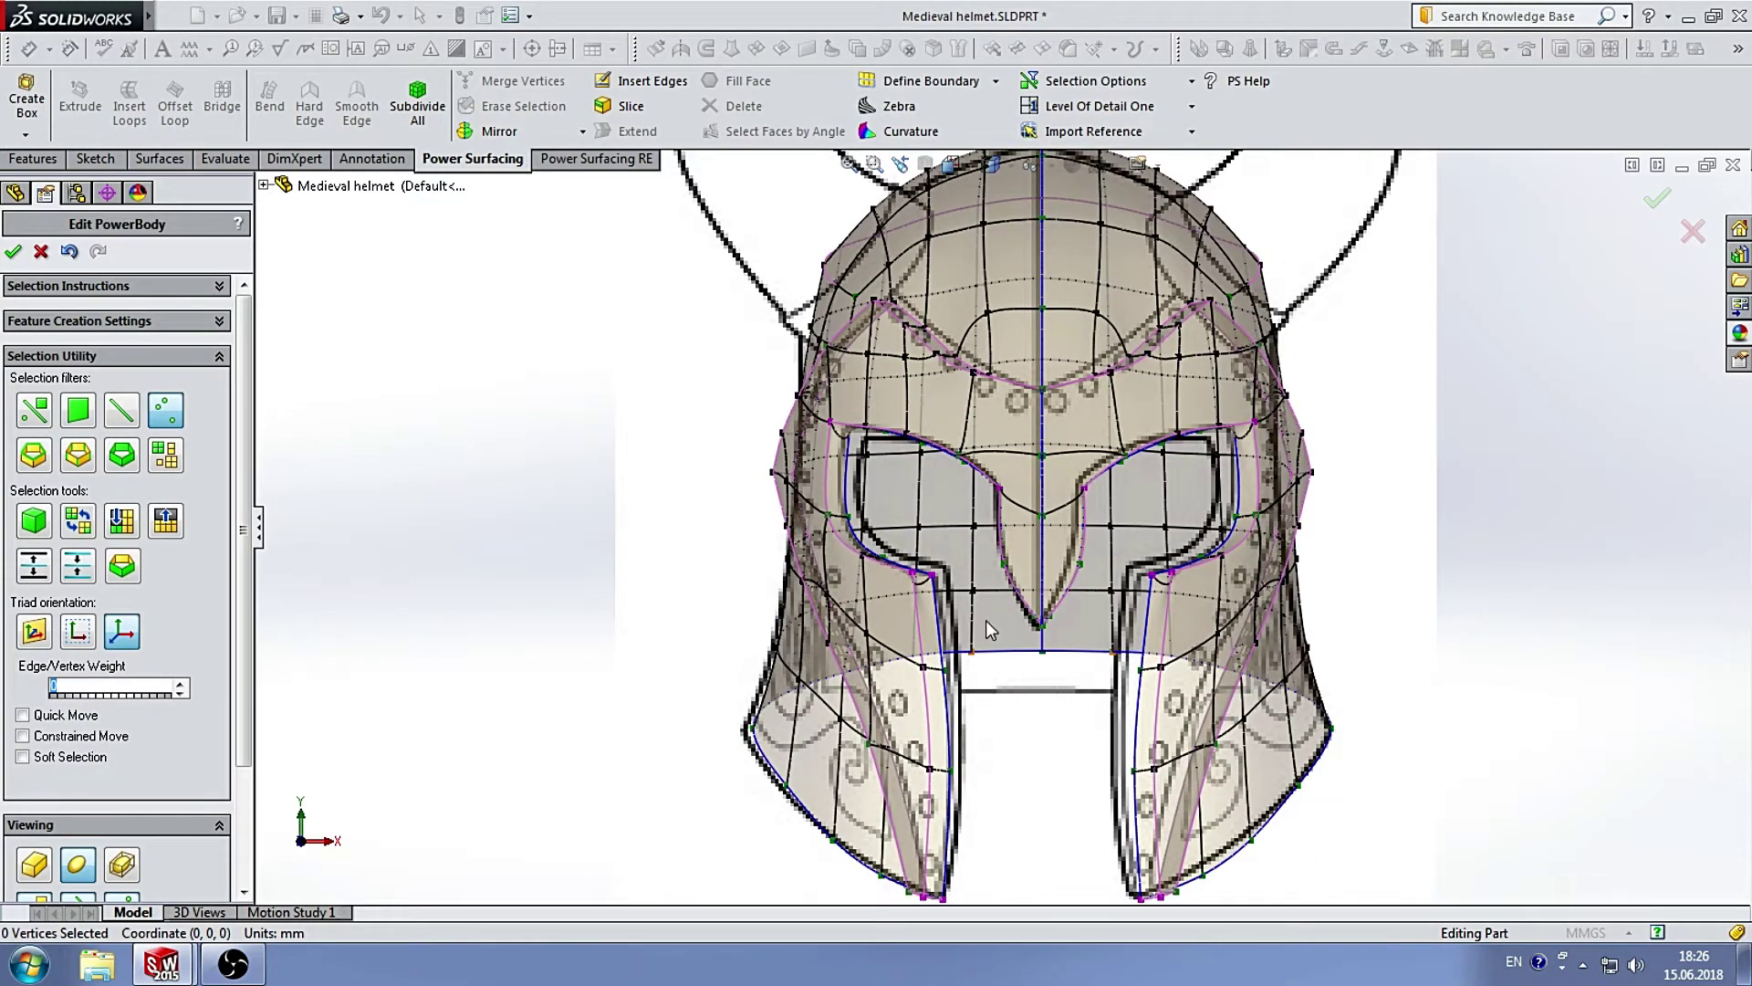
scroll(986, 621, up, 2)
scroll(986, 259, down, 2)
scroll(986, 259, down, 2)
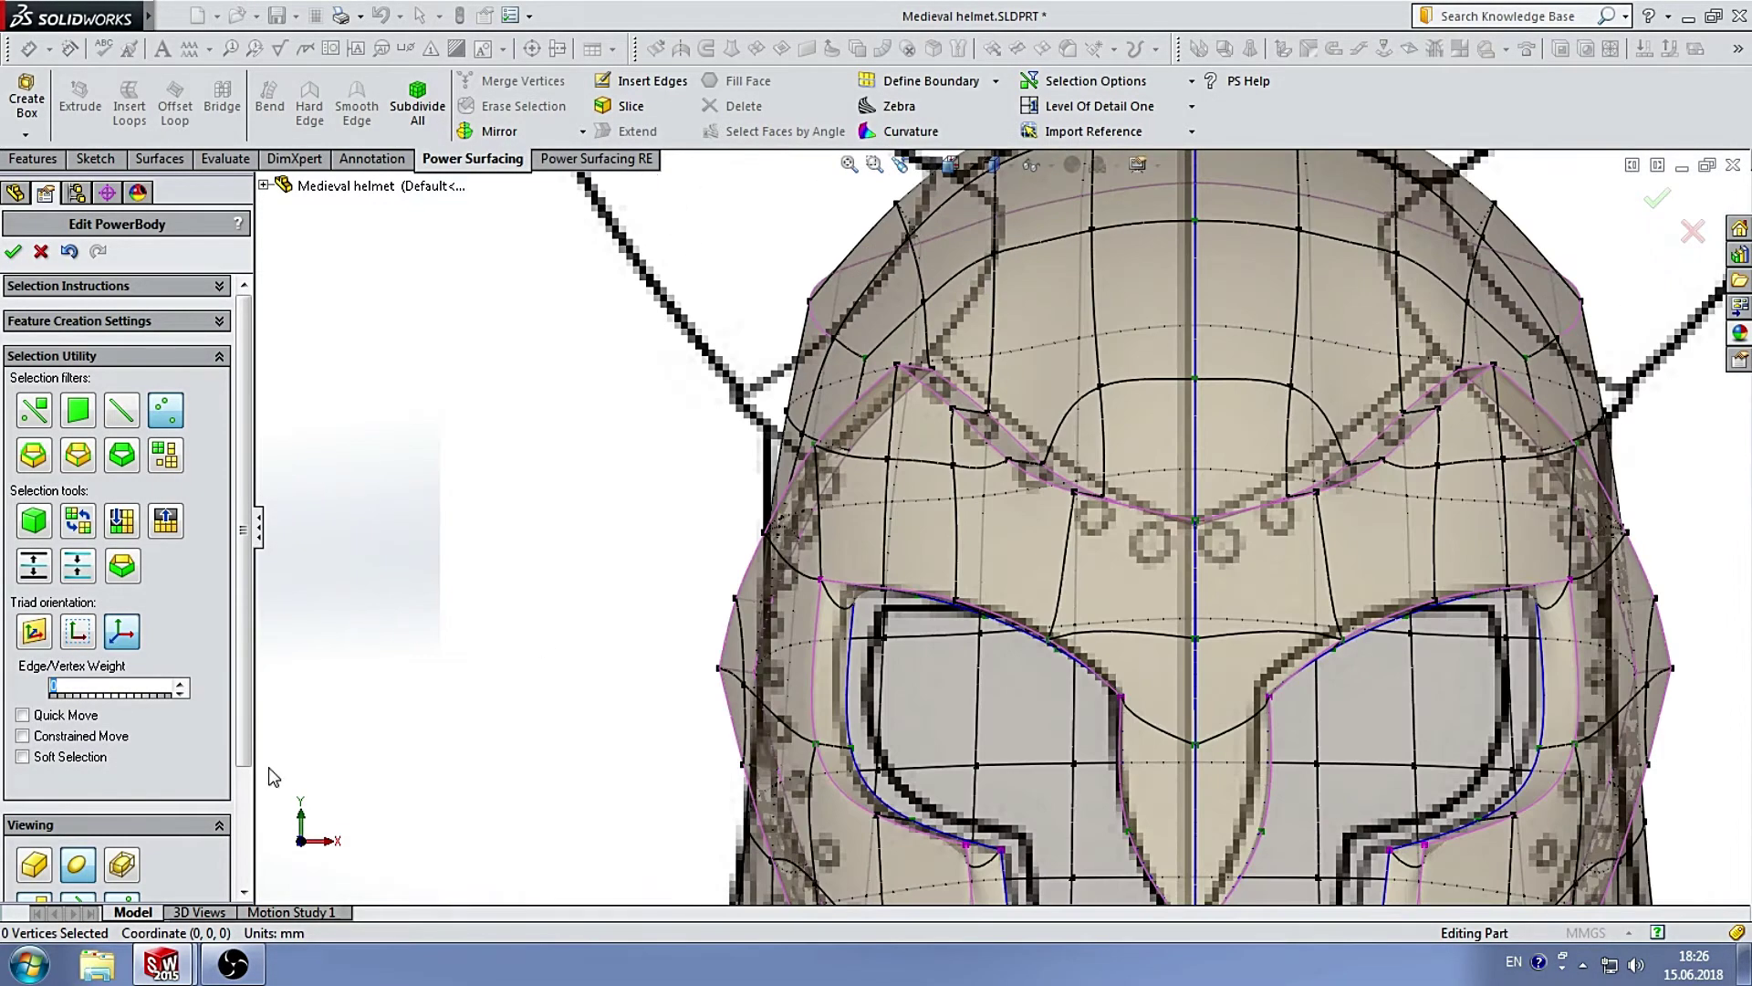
scroll(997, 560, up, 1)
scroll(1022, 542, up, 2)
scroll(1047, 523, down, 4)
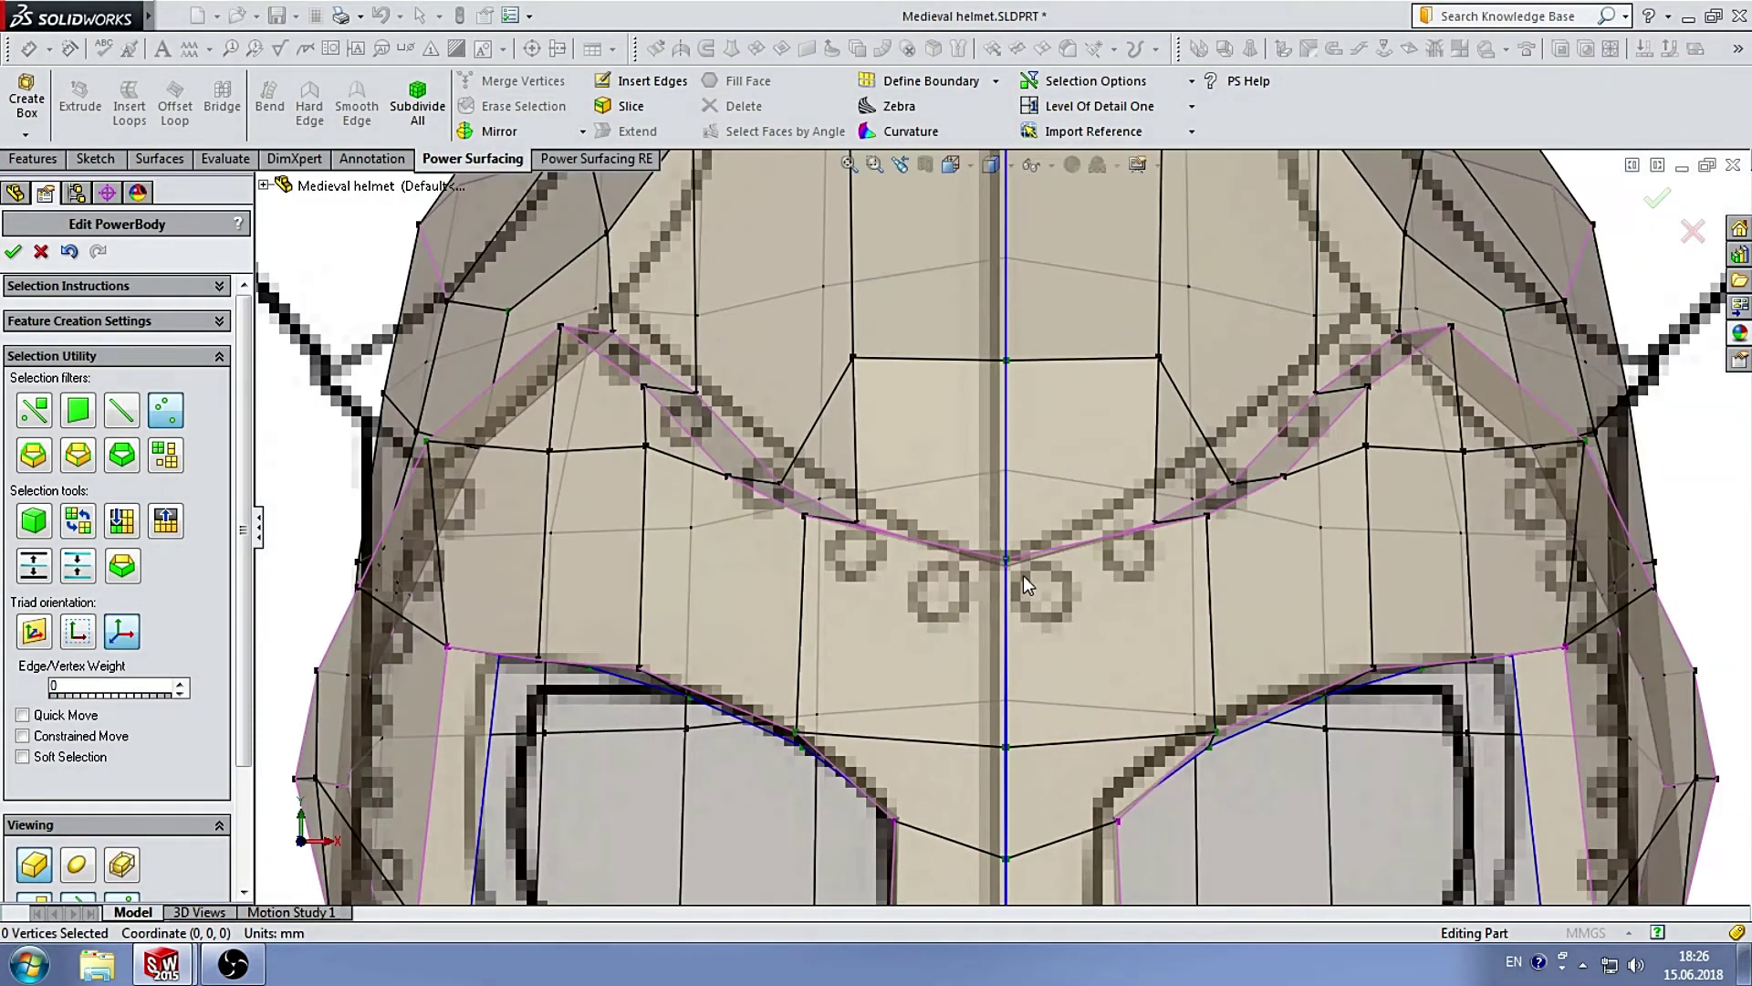
drag(1006, 520, 1008, 557)
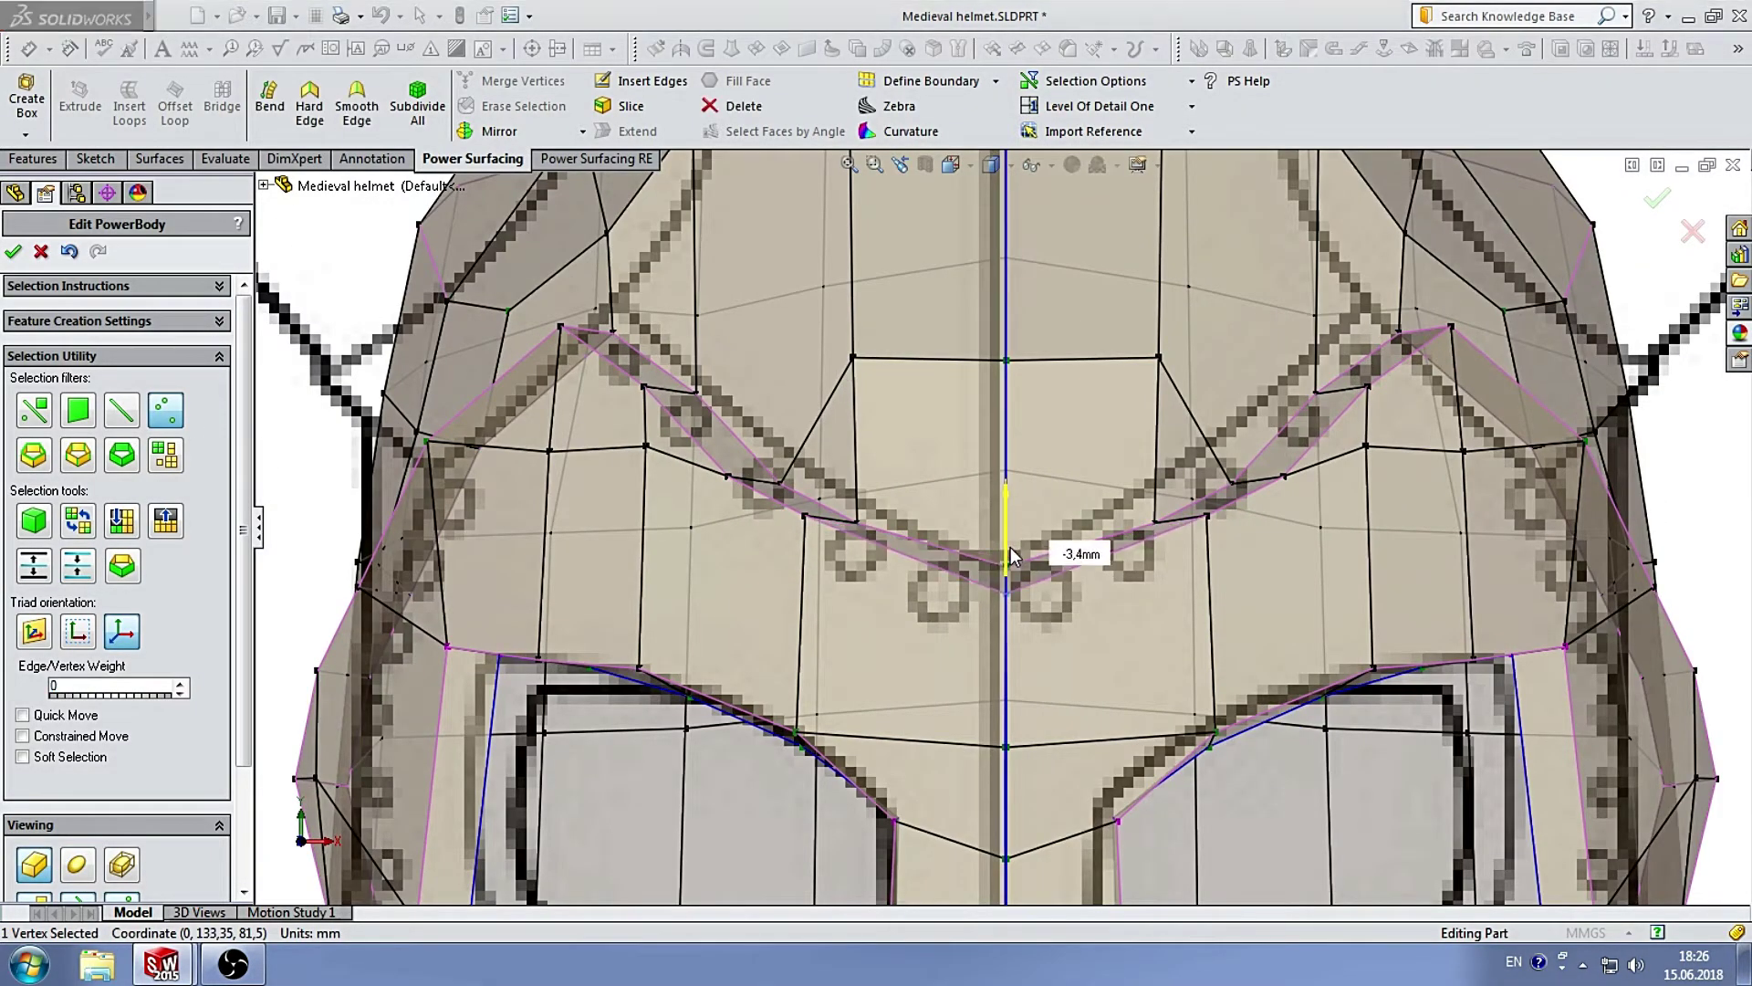
click(910, 453)
scroll(876, 456, up, 2)
scroll(847, 459, down, 3)
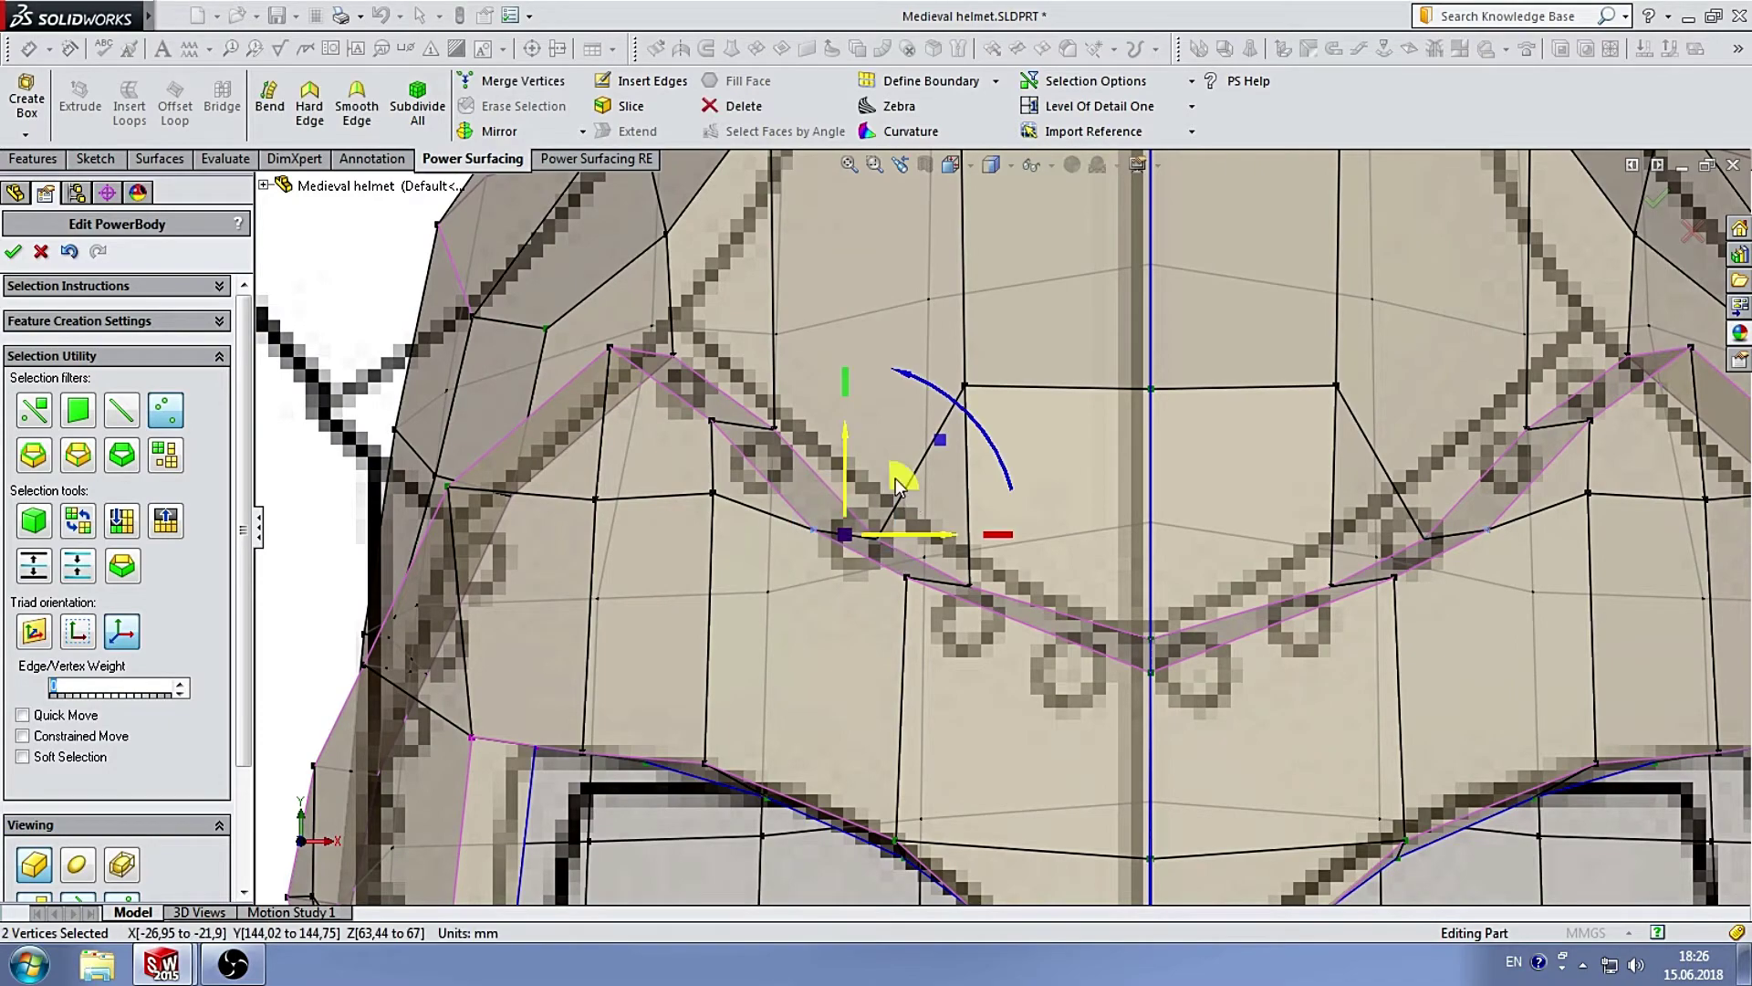
scroll(904, 507, up, 1)
Clear the selection and pick the centre-line vertex at the brow.
click(914, 536)
scroll(949, 553, up, 3)
scroll(1004, 511, down, 1)
scroll(1168, 489, up, 1)
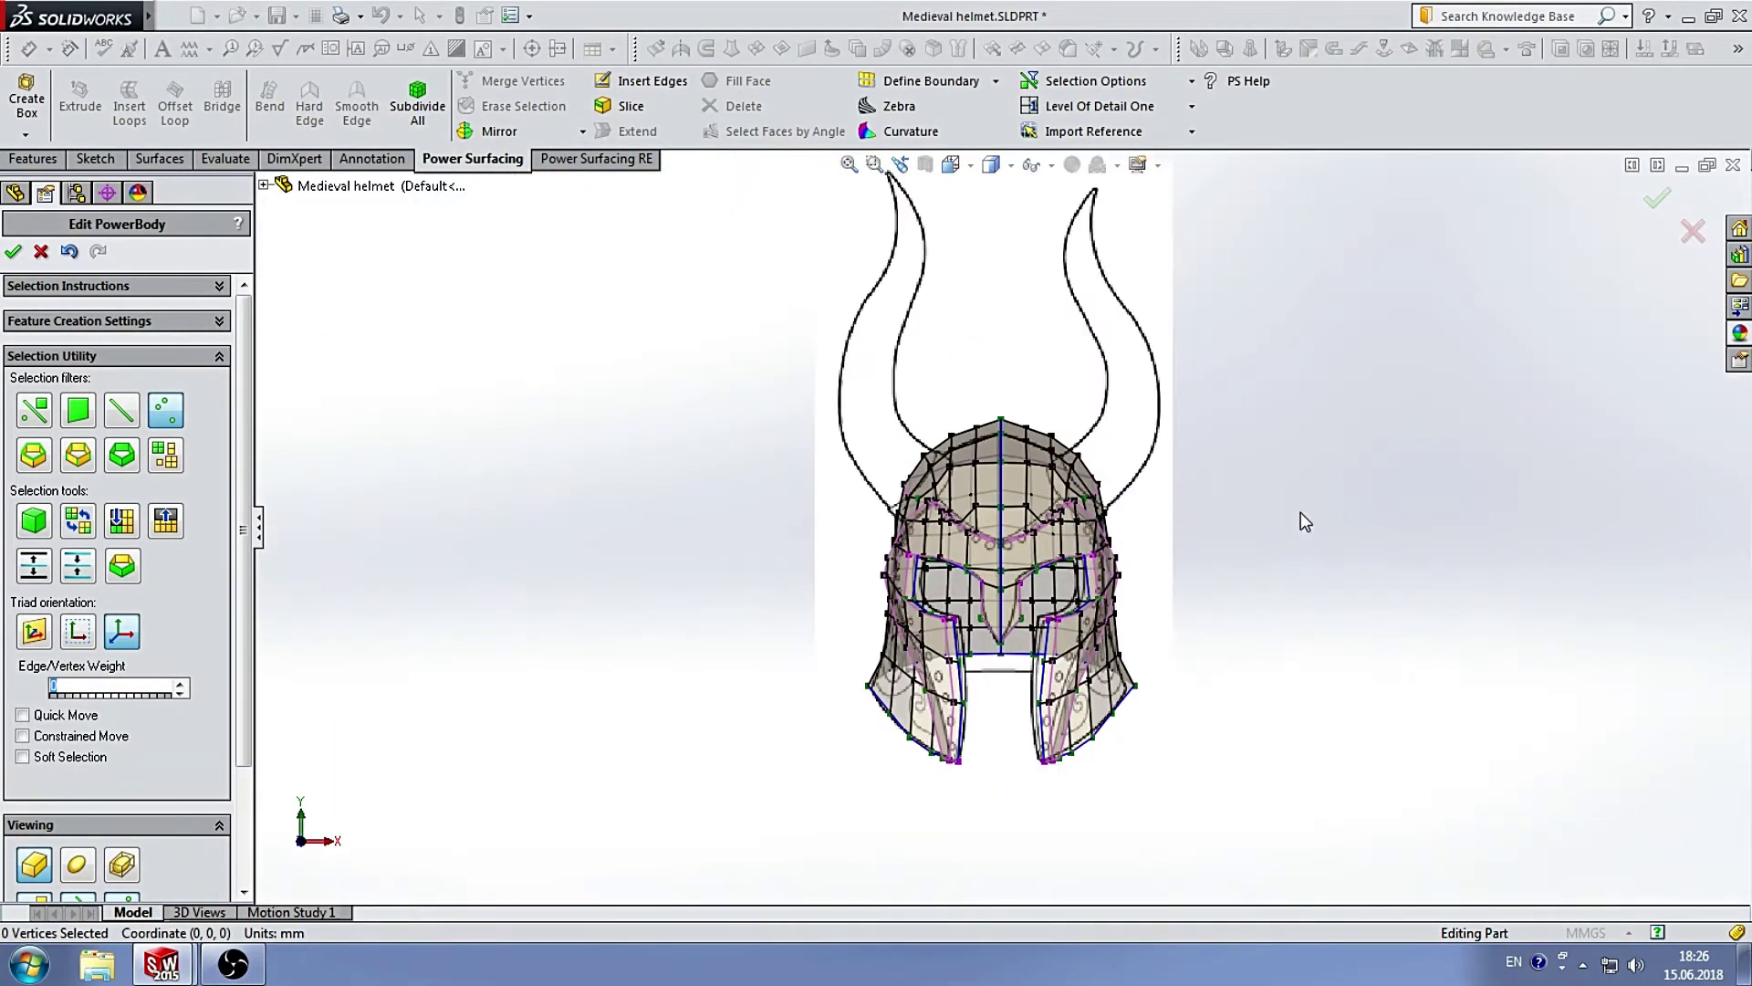
scroll(952, 600, down, 5)
scroll(950, 604, up, 5)
scroll(968, 493, up, 1)
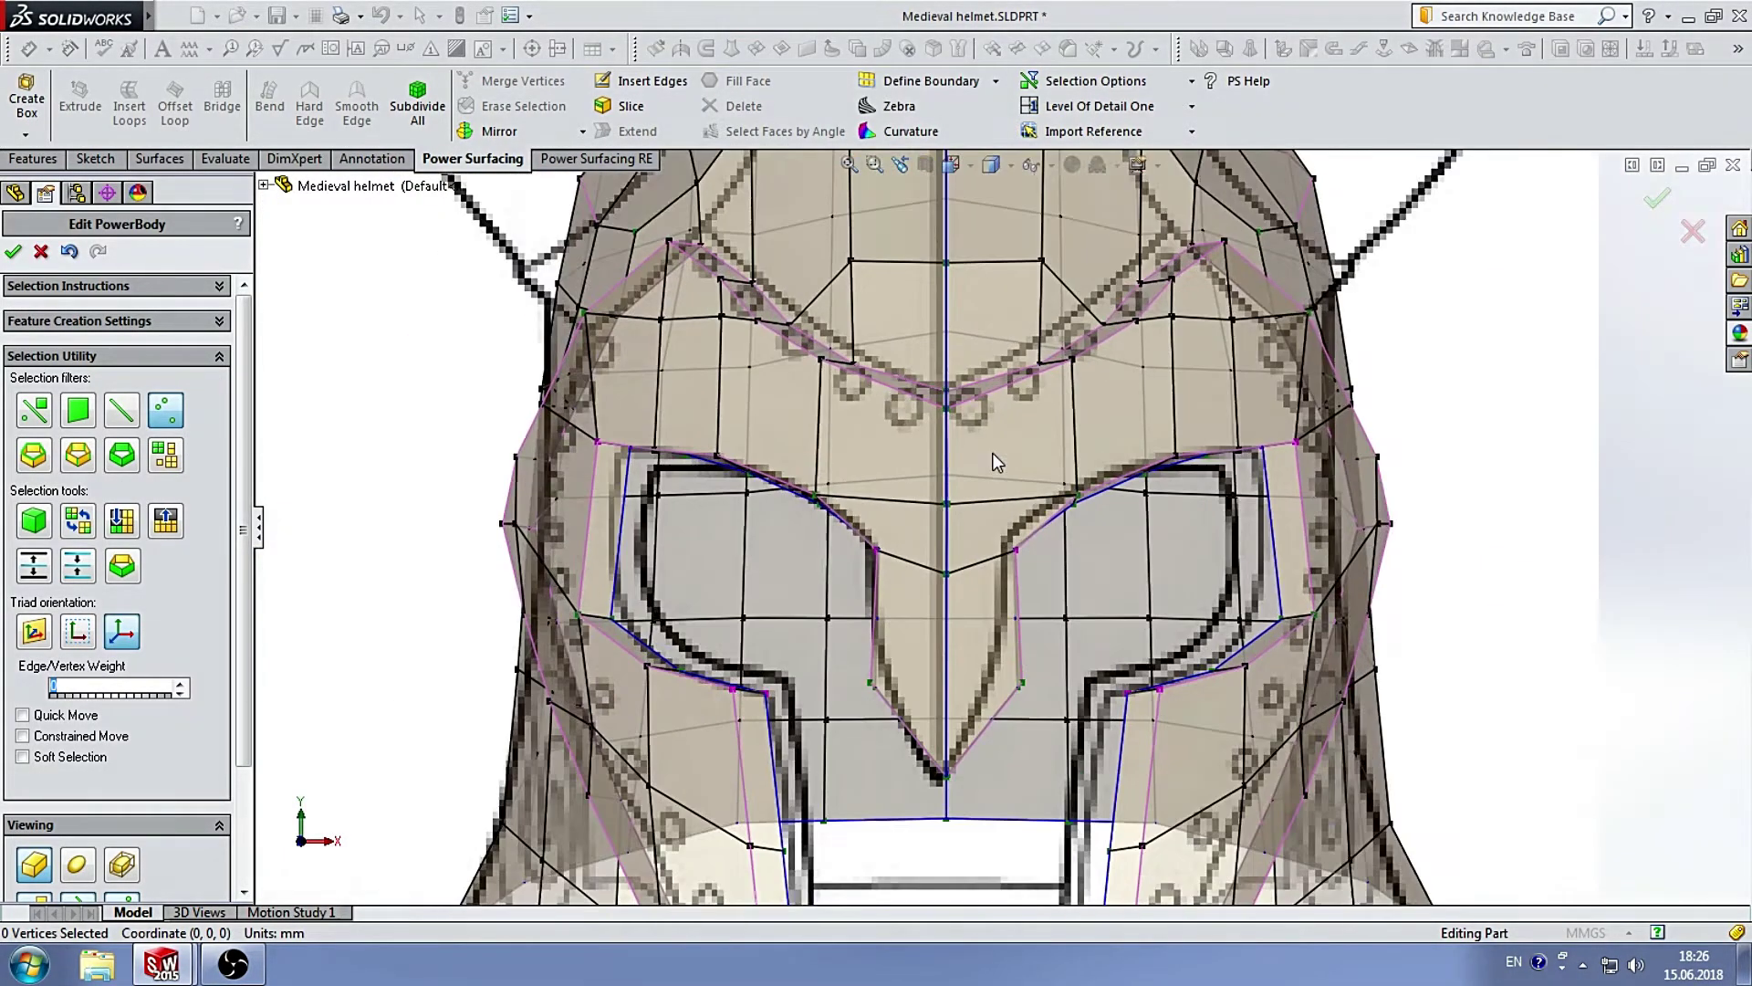
scroll(991, 485, down, 1)
scroll(1017, 455, down, 2)
scroll(1000, 467, down, 2)
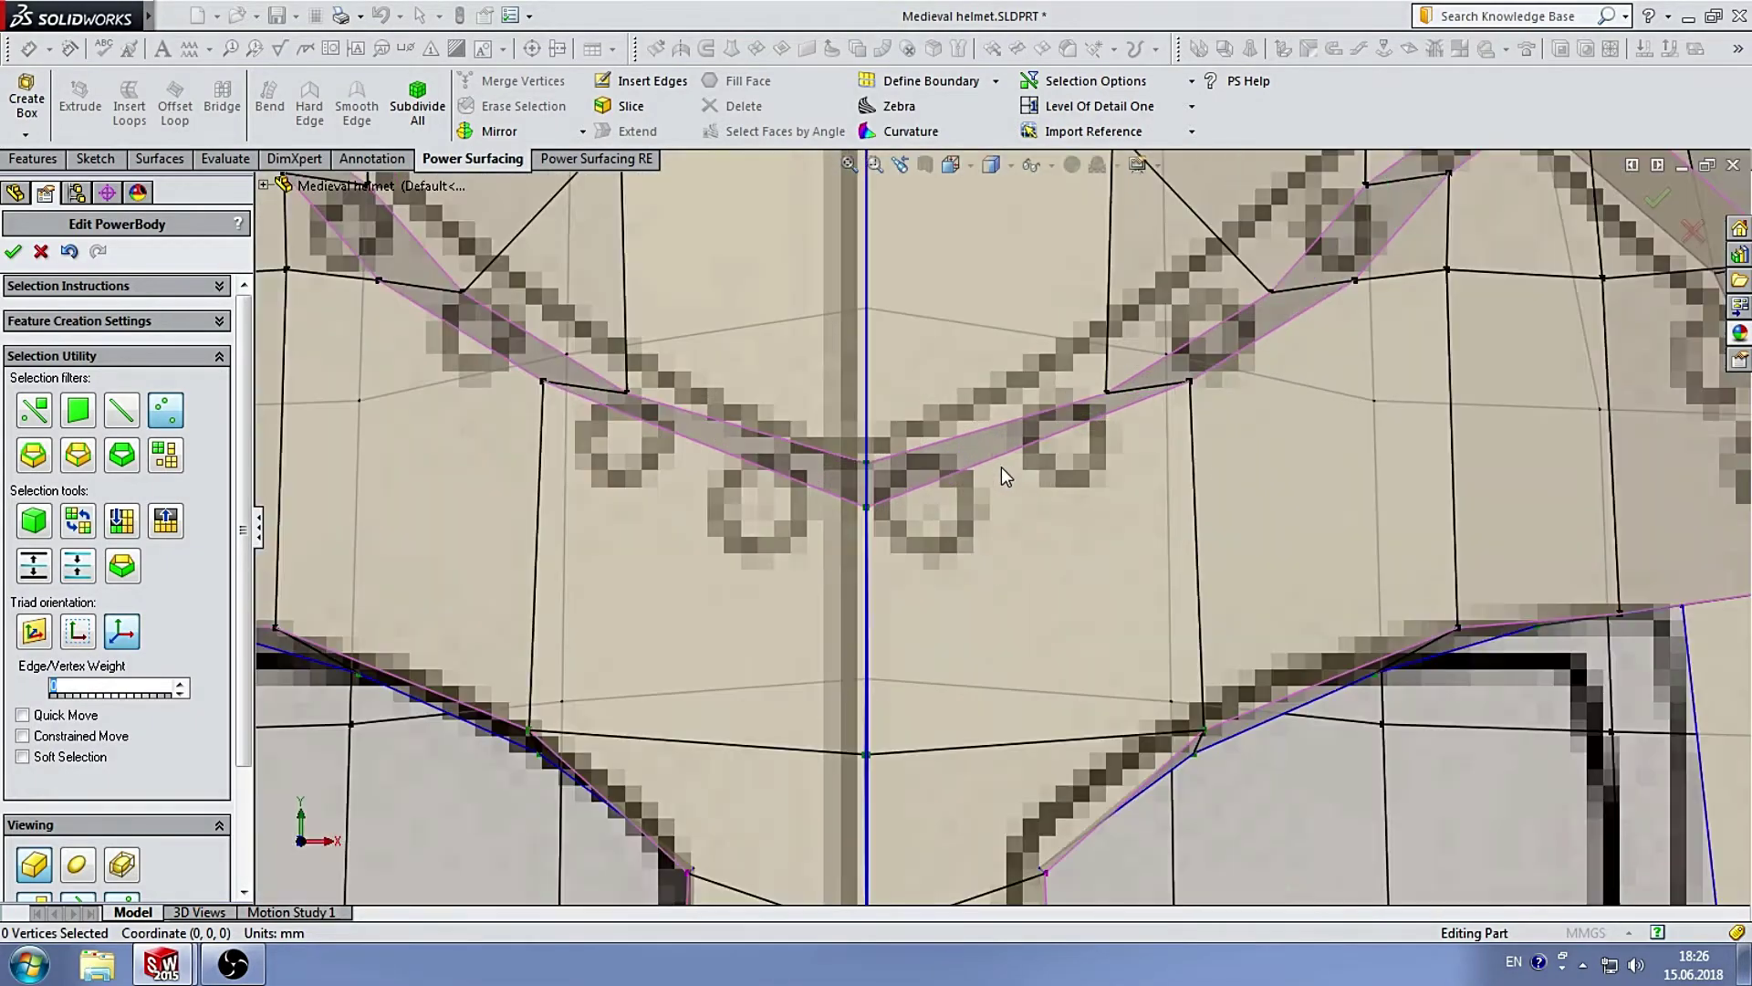
scroll(967, 318, down, 1)
scroll(968, 319, down, 2)
click(936, 328)
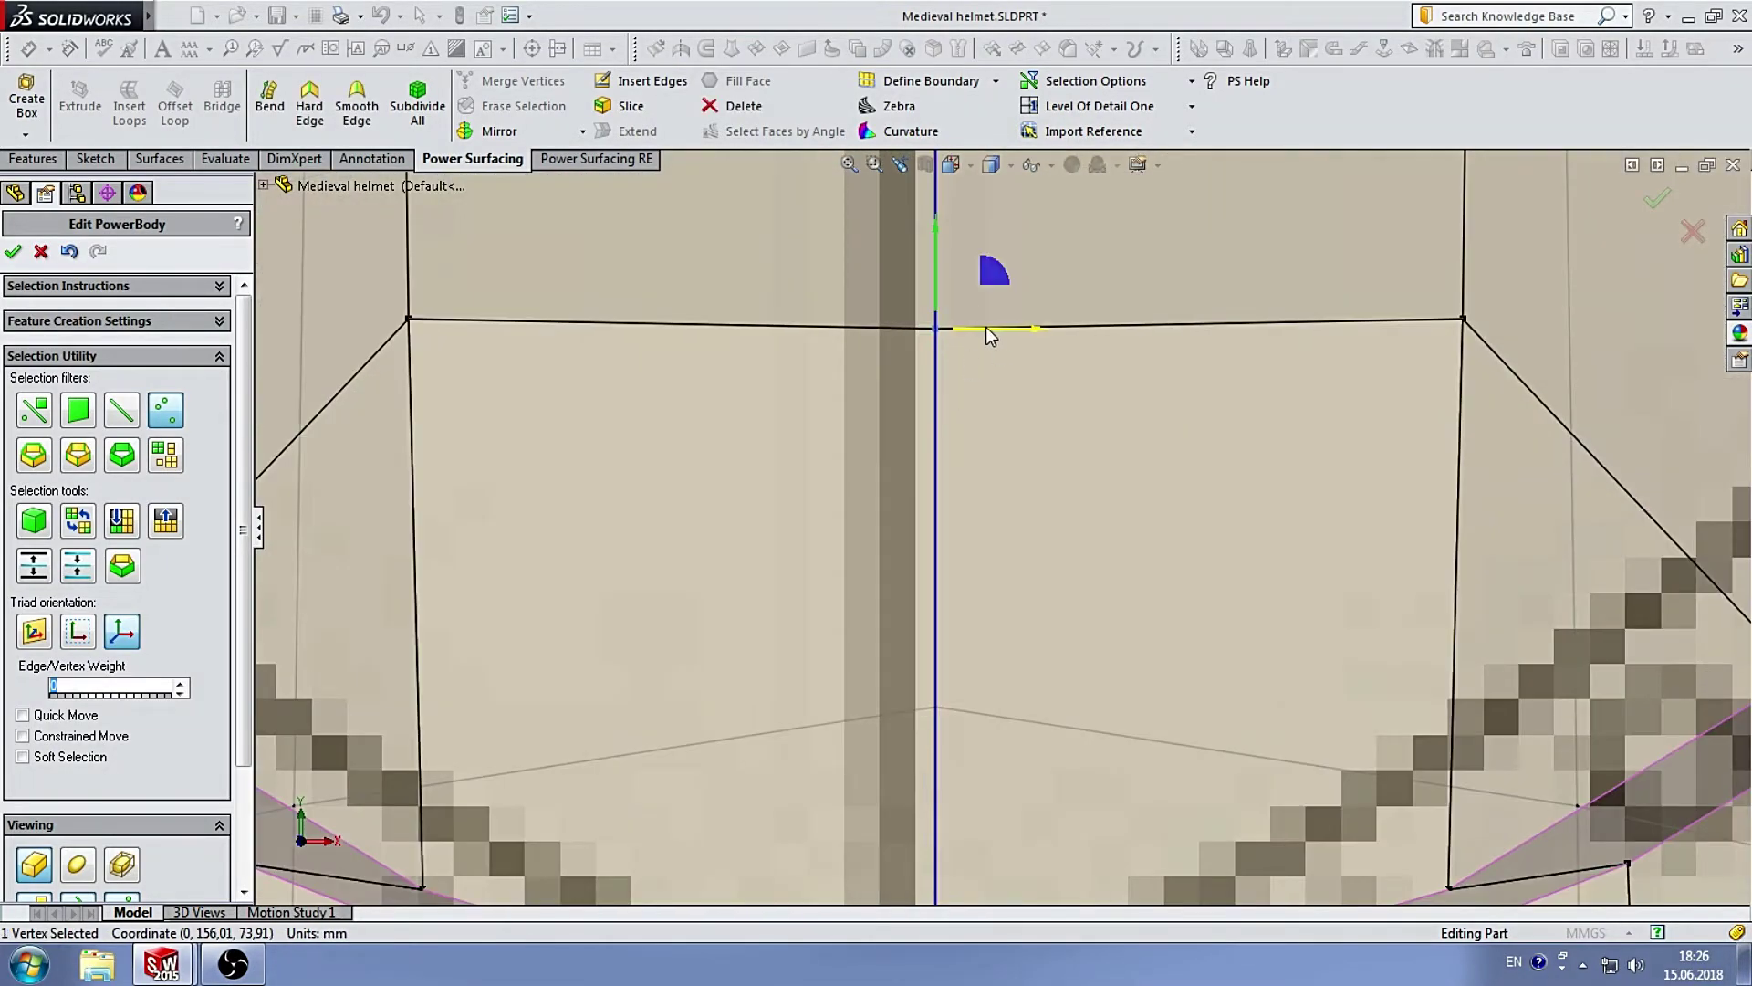
scroll(1061, 626, up, 3)
key(Escape)
scroll(1010, 583, down, 1)
scroll(931, 446, down, 3)
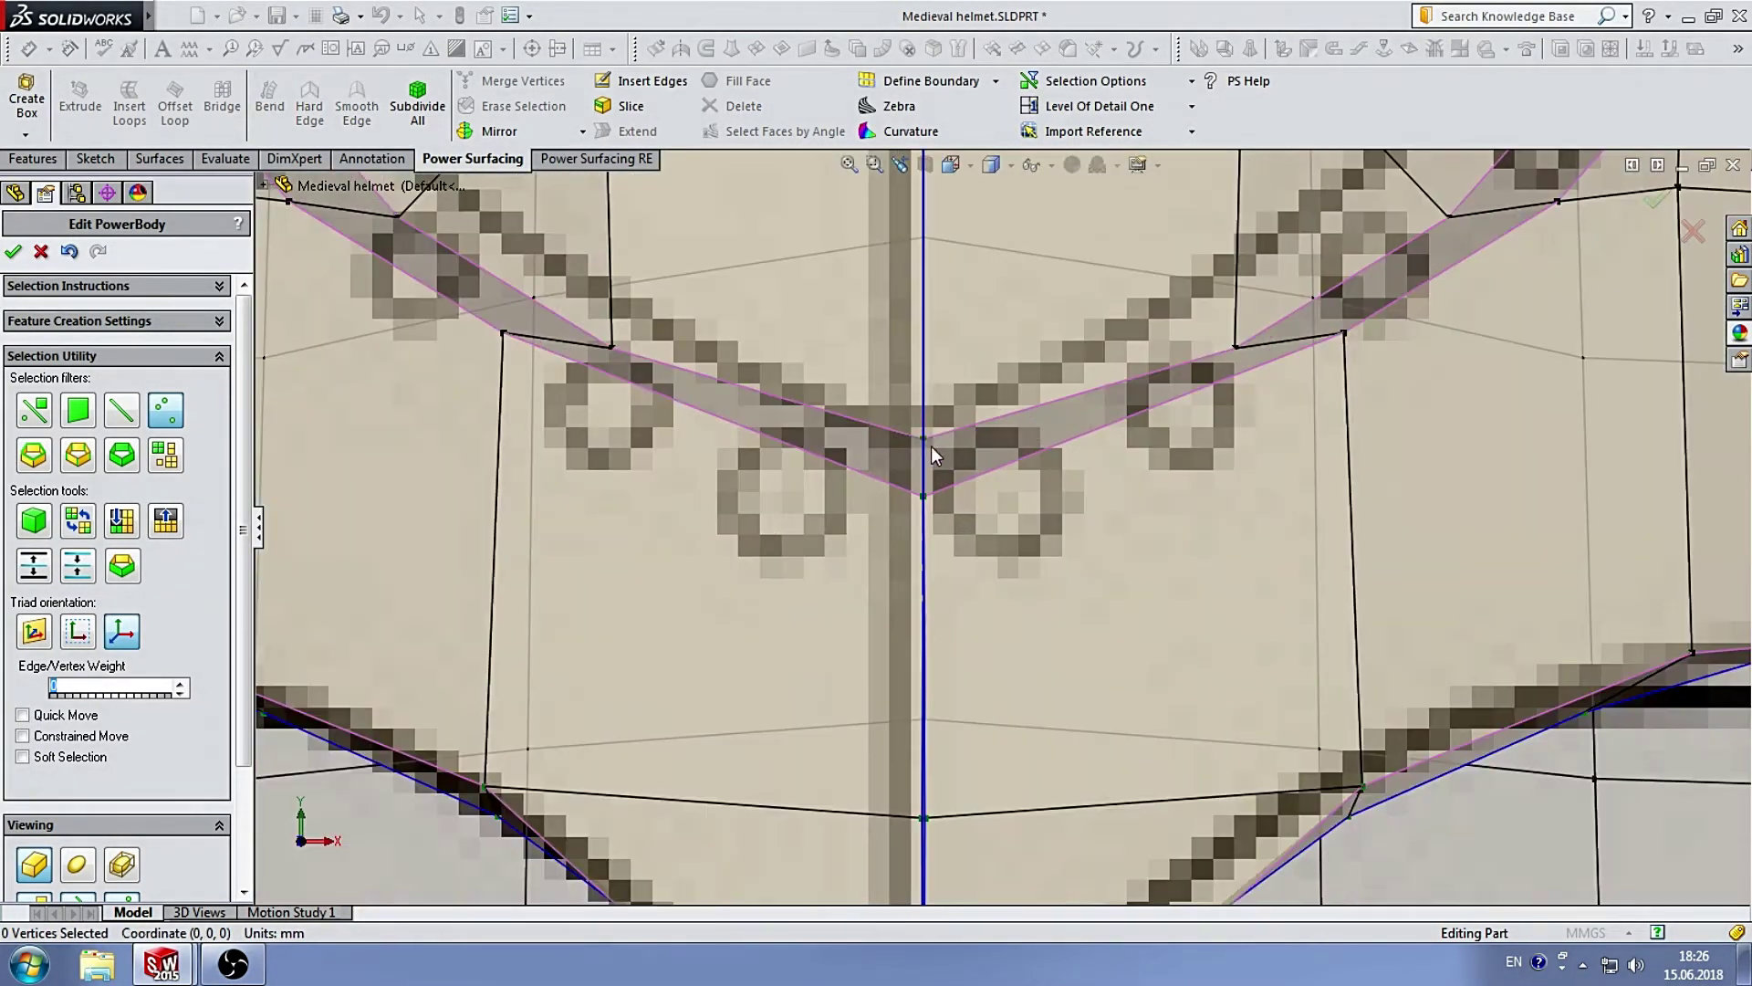
Ctrl-select the centre-line vertices down to the nose-guard tip.
ctrl+click(925, 497)
scroll(925, 496, up, 3)
scroll(1033, 578, down, 2)
scroll(965, 555, down, 2)
scroll(978, 511, down, 1)
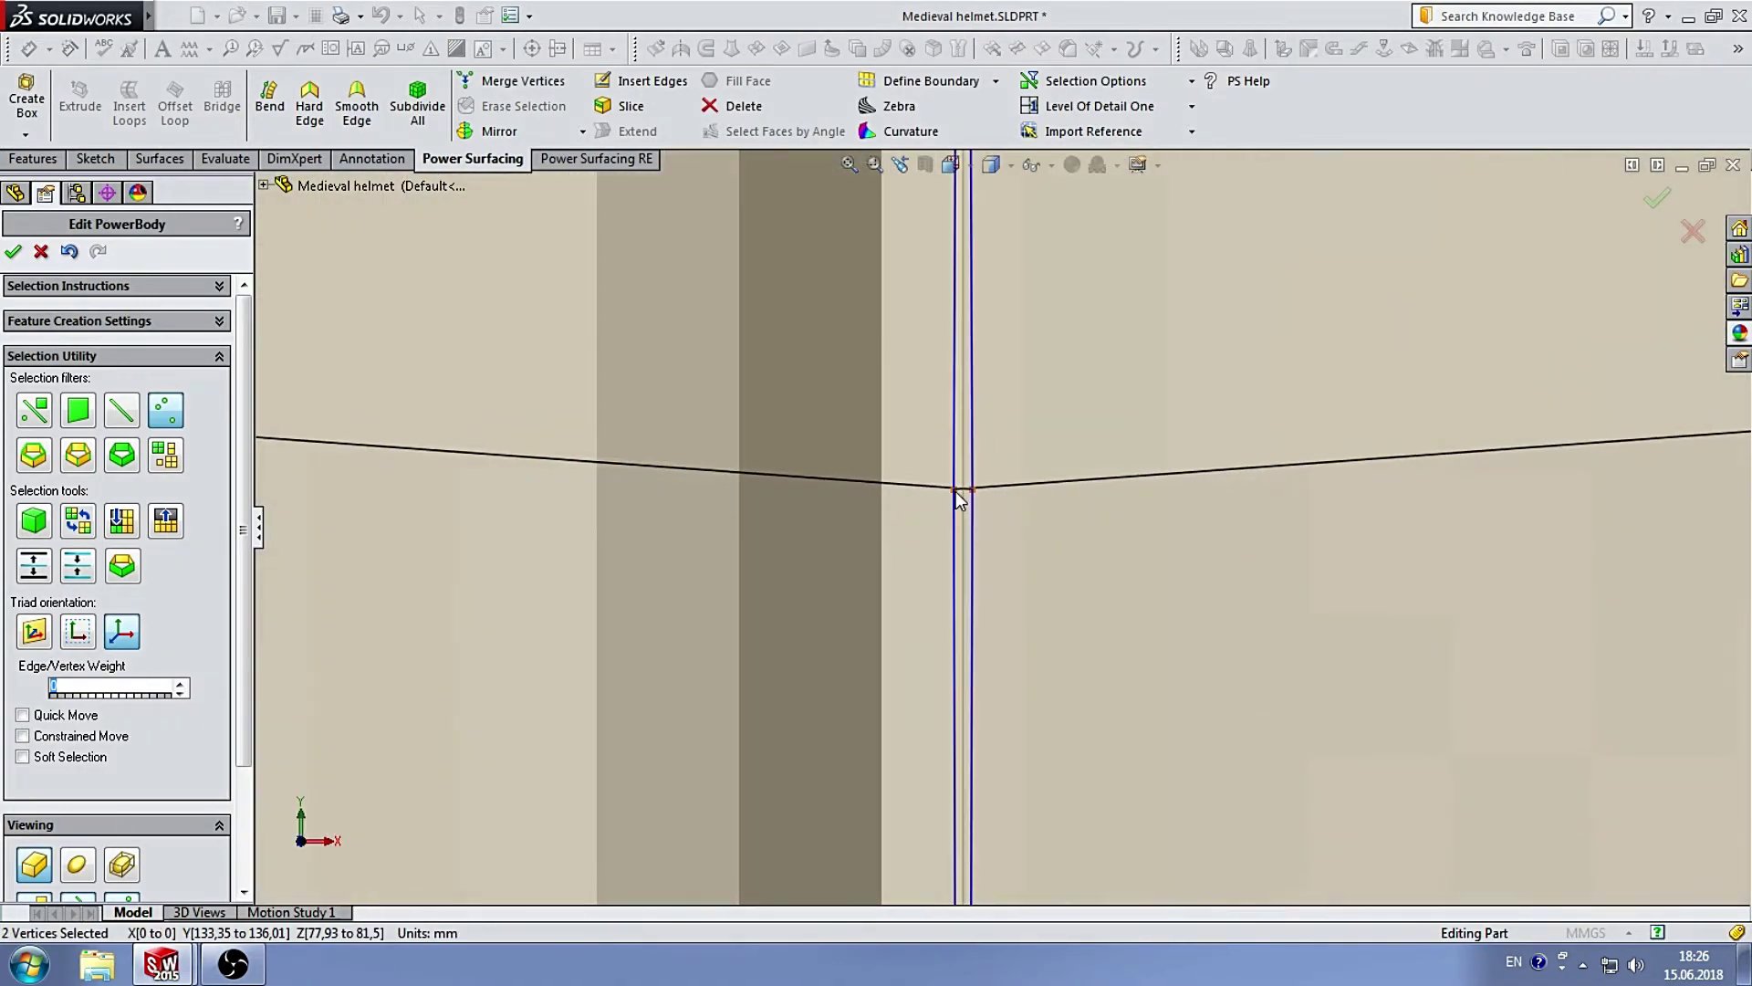
ctrl+click(958, 496)
scroll(1050, 630, up, 3)
scroll(962, 769, down, 2)
scroll(1005, 675, down, 1)
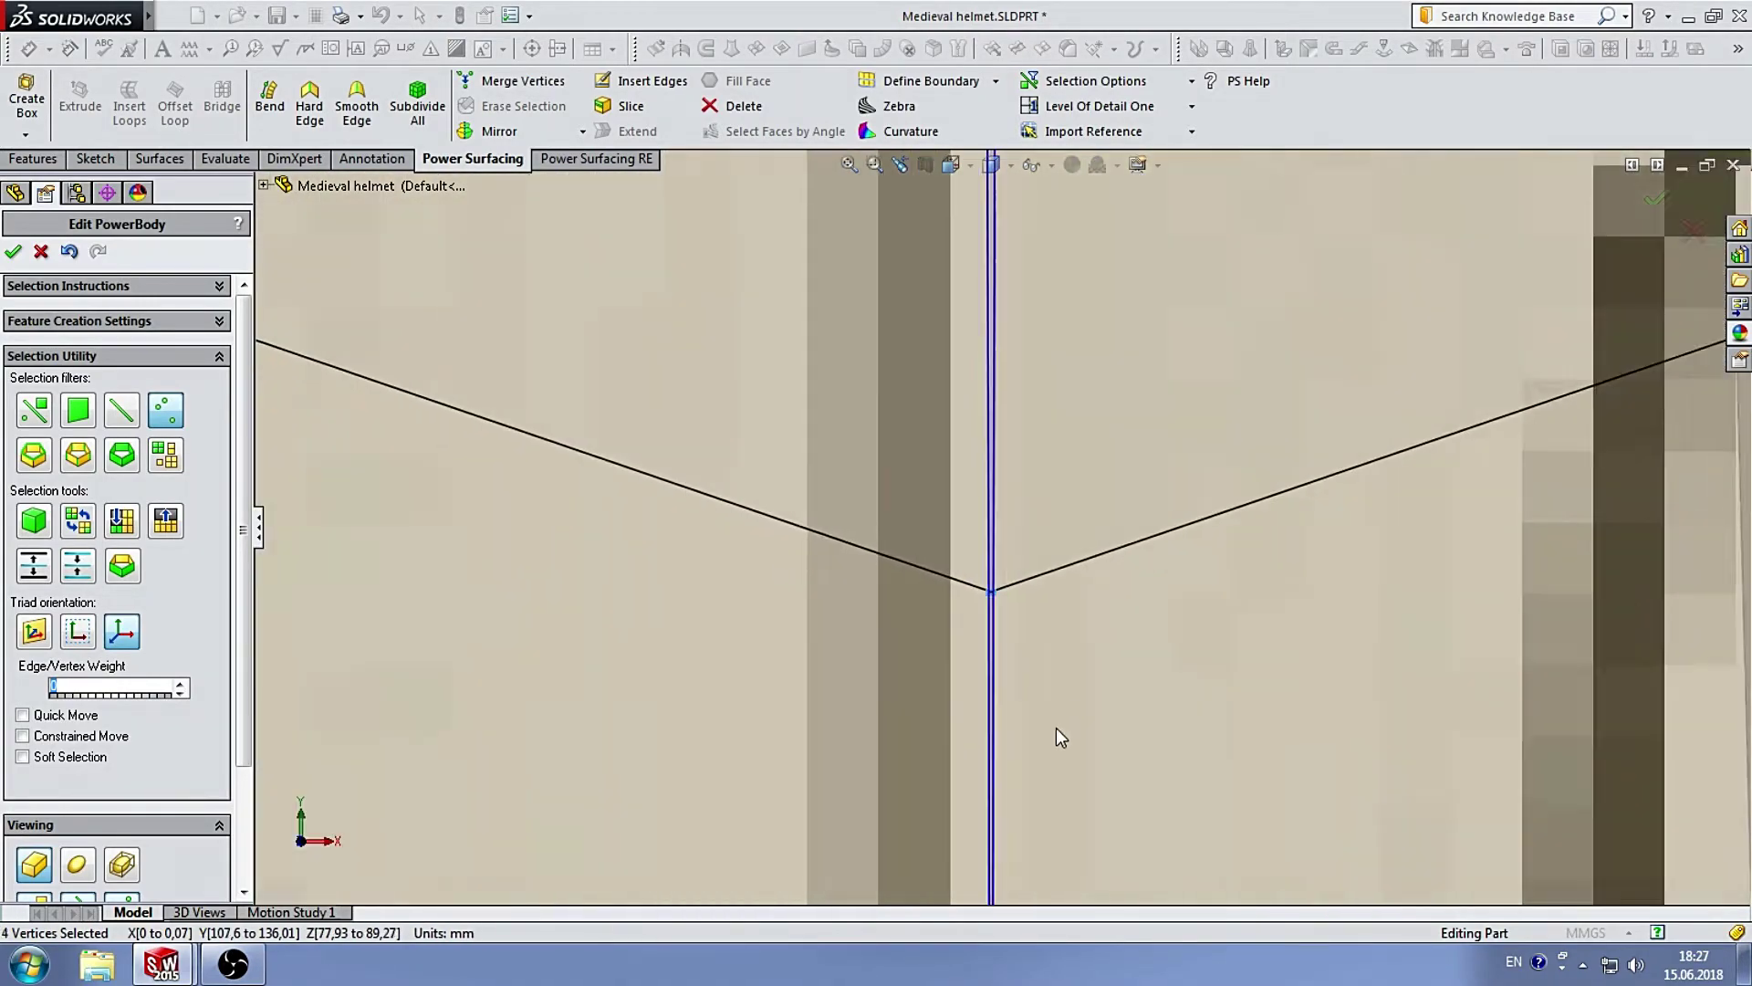
scroll(1055, 726, up, 3)
scroll(1004, 699, down, 3)
scroll(983, 635, up, 3)
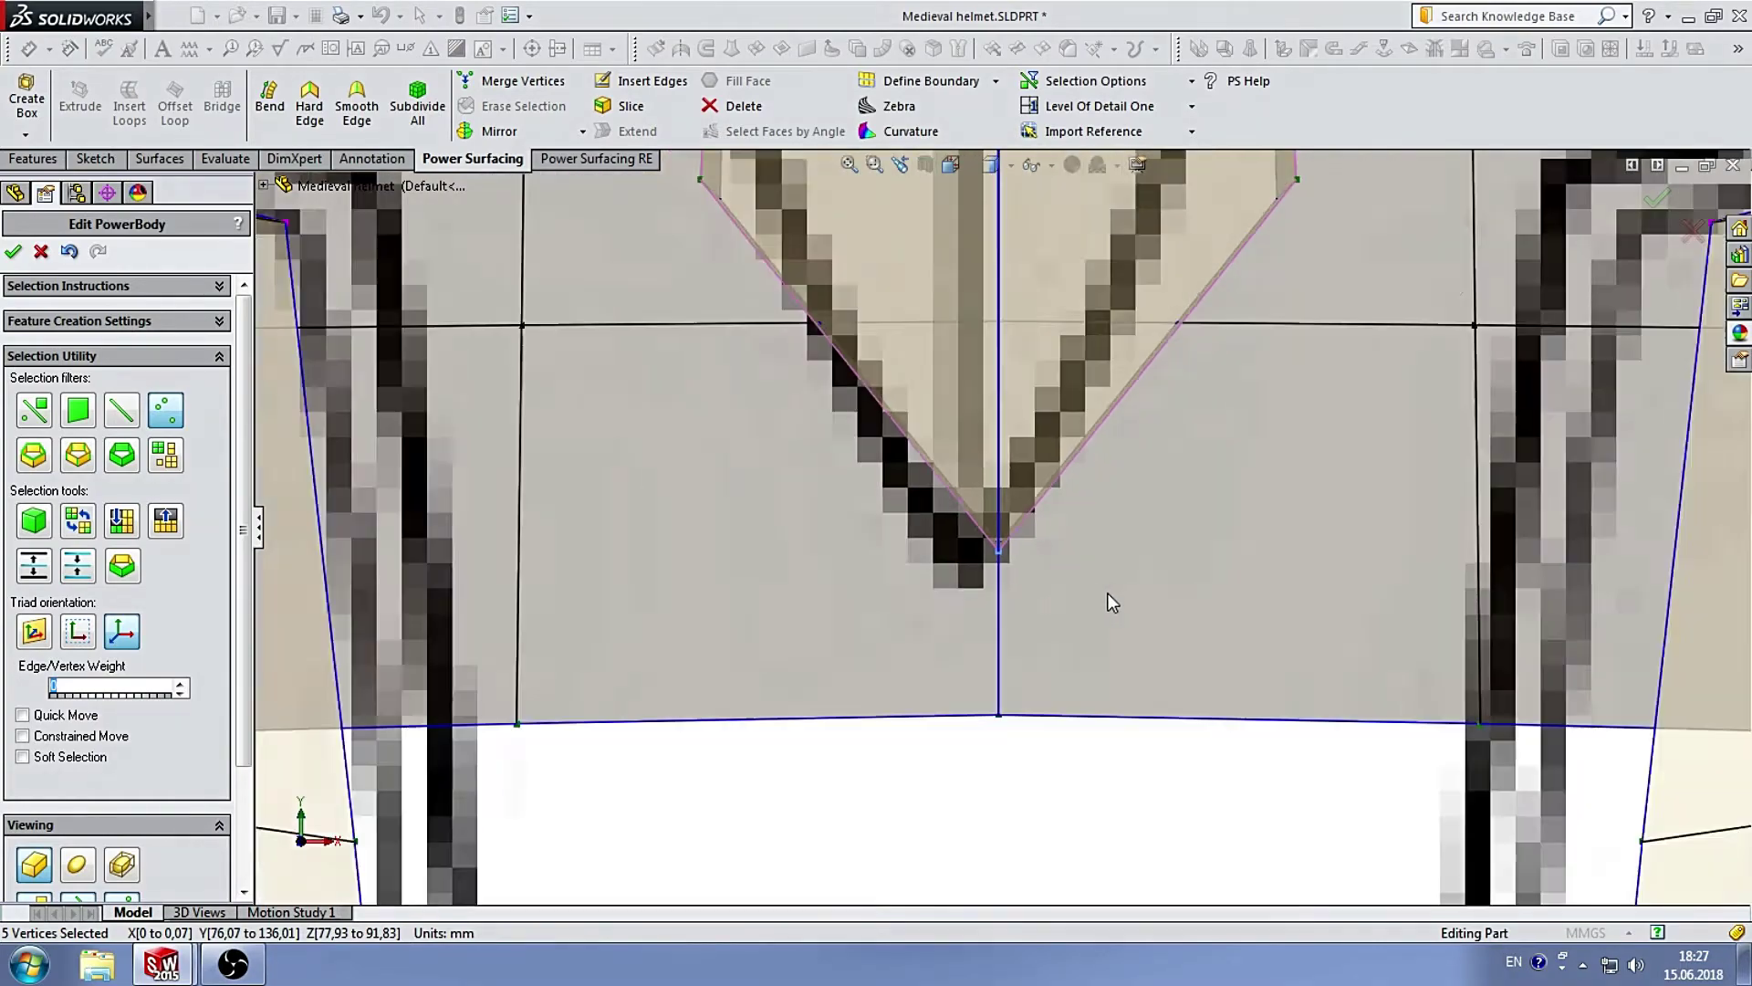
scroll(1108, 593, up, 2)
ctrl+click(1072, 562)
scroll(1072, 563, down, 3)
middle_drag(1071, 562, 887, 509)
Flatten the selected helmet cage vertices onto the X = 0 centre plane.
scroll(887, 509, down, 3)
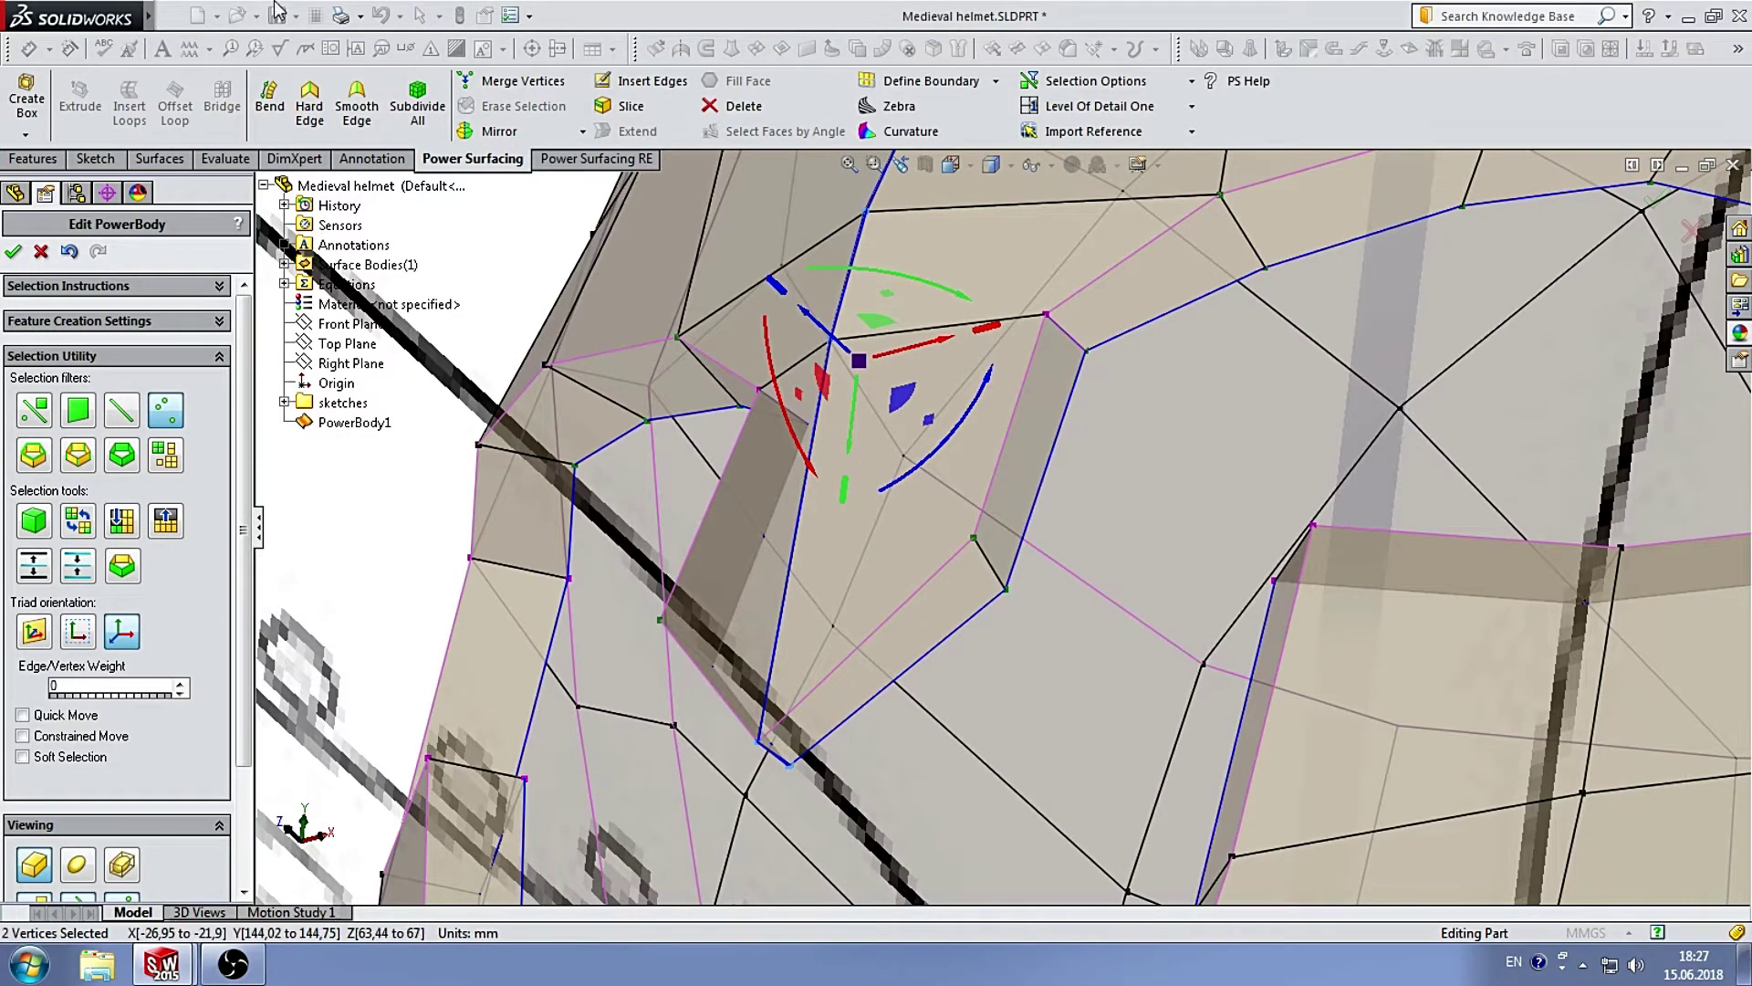
click(404, 15)
mouse_move(411, 130)
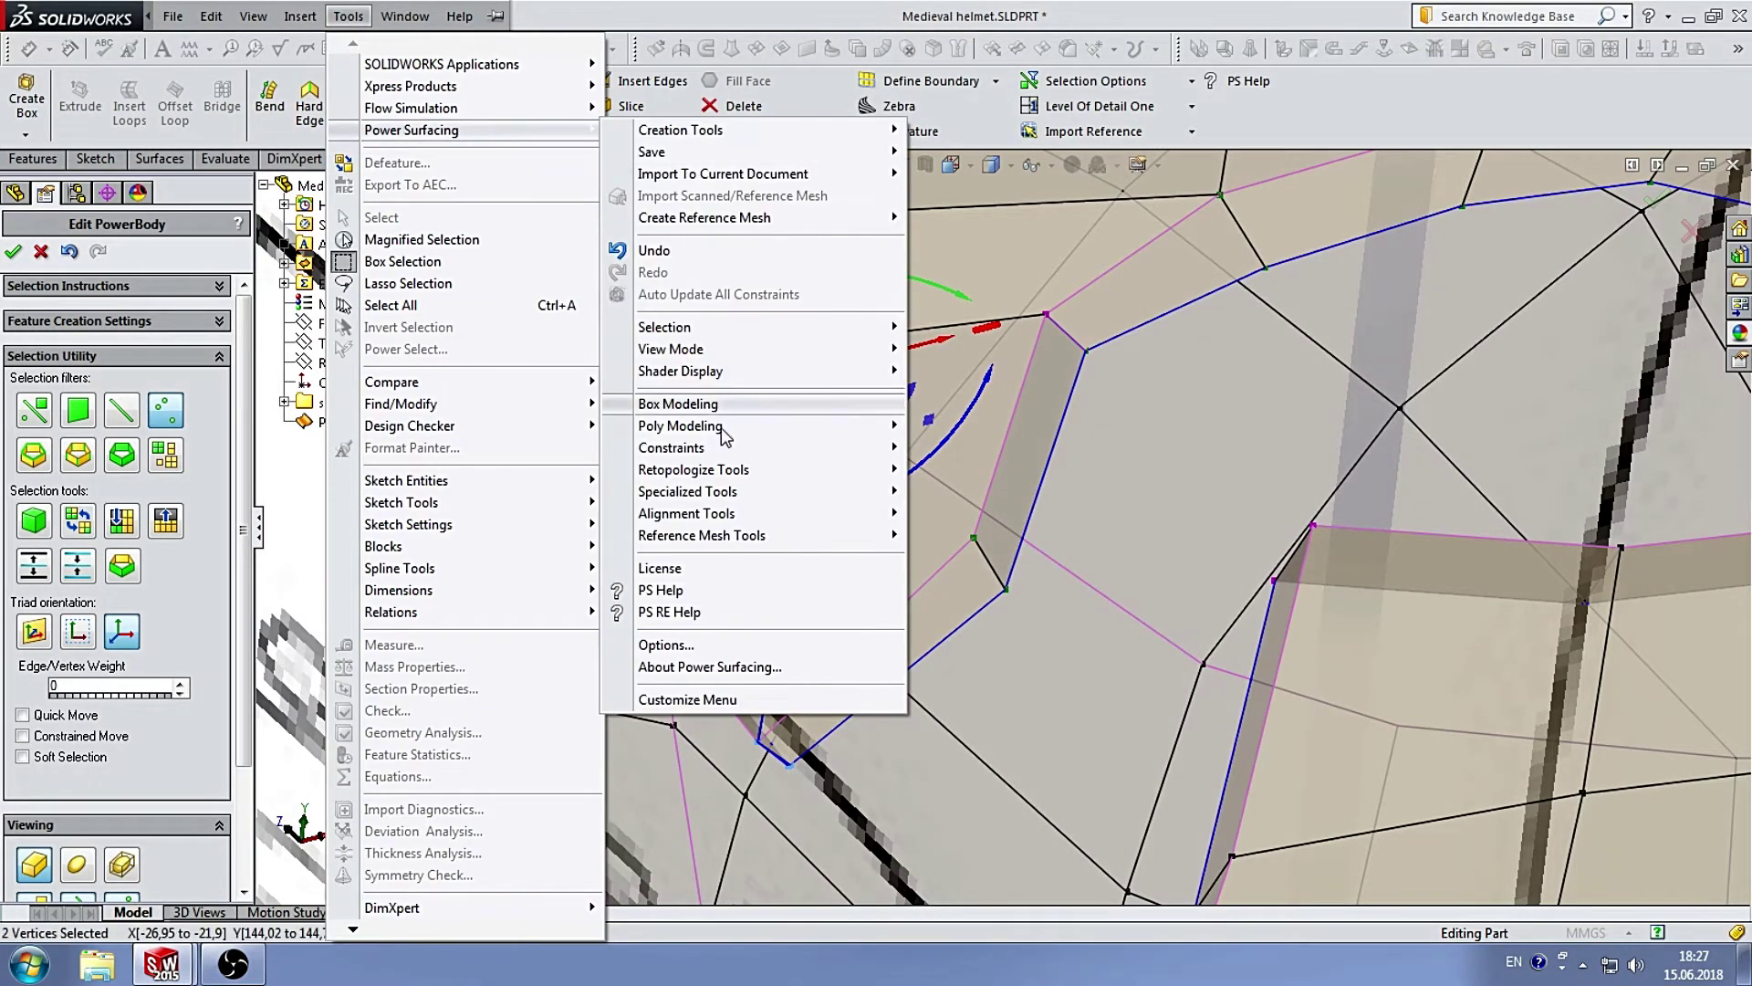
mouse_move(686, 513)
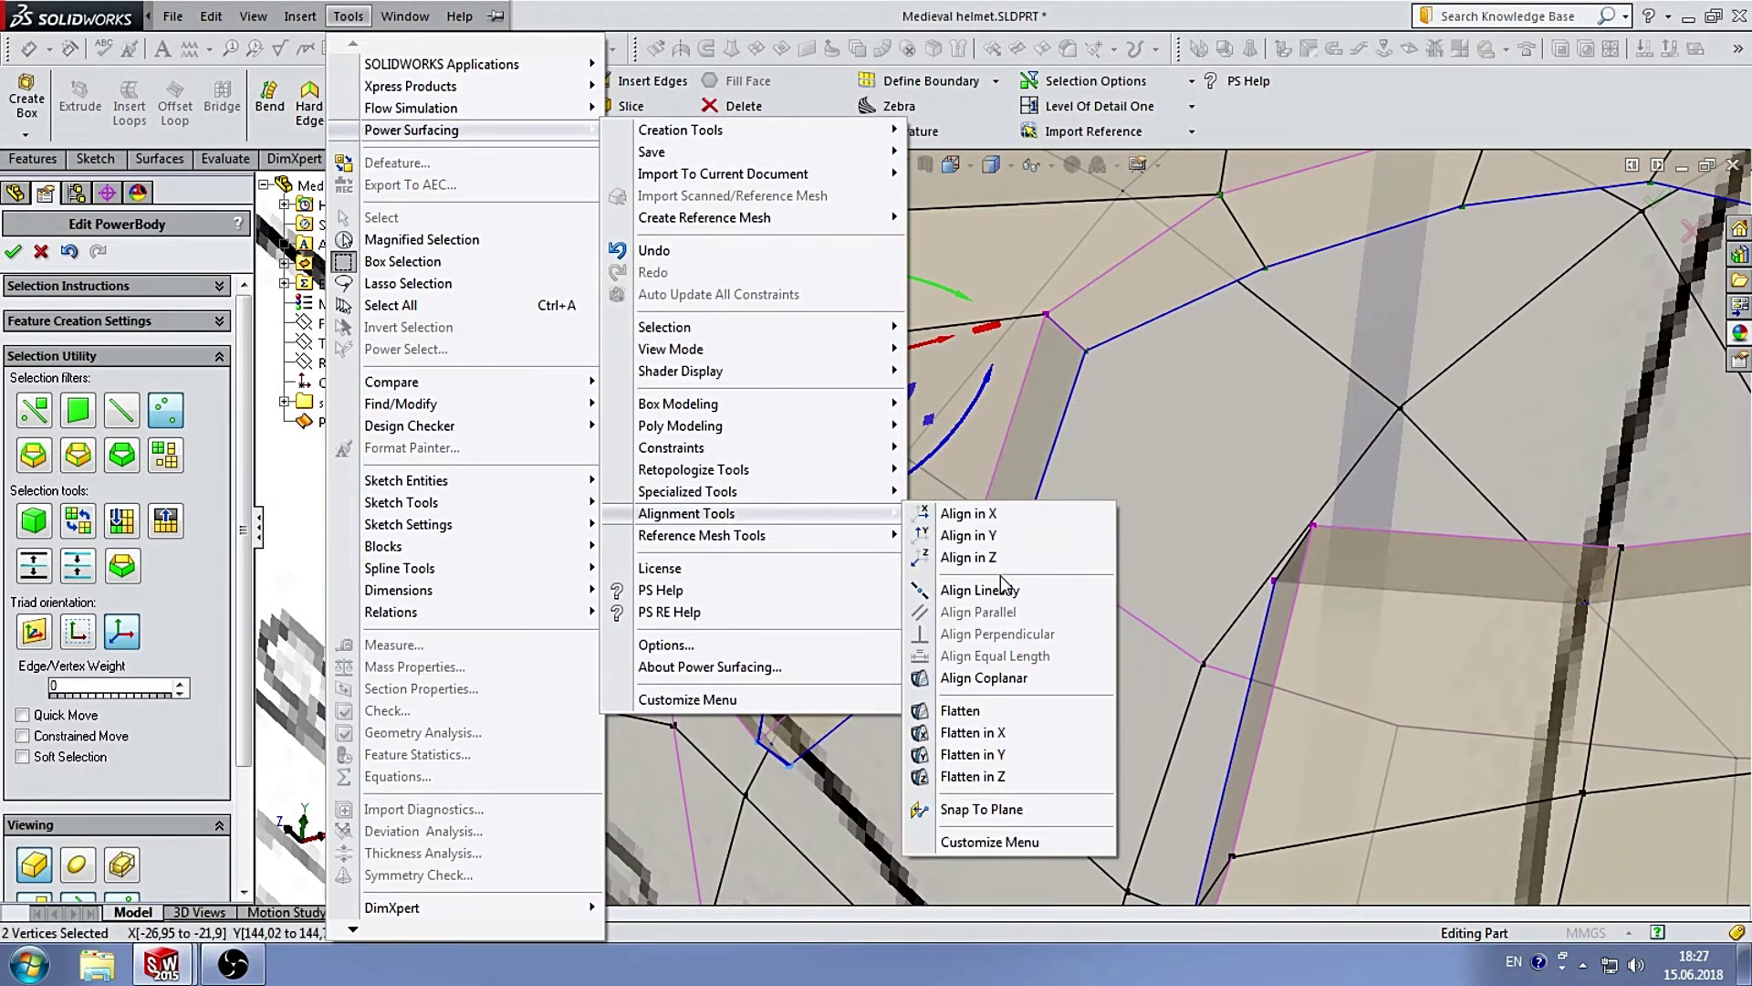
click(1002, 735)
mouse_move(997, 732)
middle_down()
mouse_move(776, 338)
mouse_move(1090, 525)
mouse_move(1246, 507)
mouse_move(1471, 531)
middle_up()
click(775, 338)
Give two cage edges by the eye opening an edge weight of 70, then deselect them.
scroll(1247, 506, up, 2)
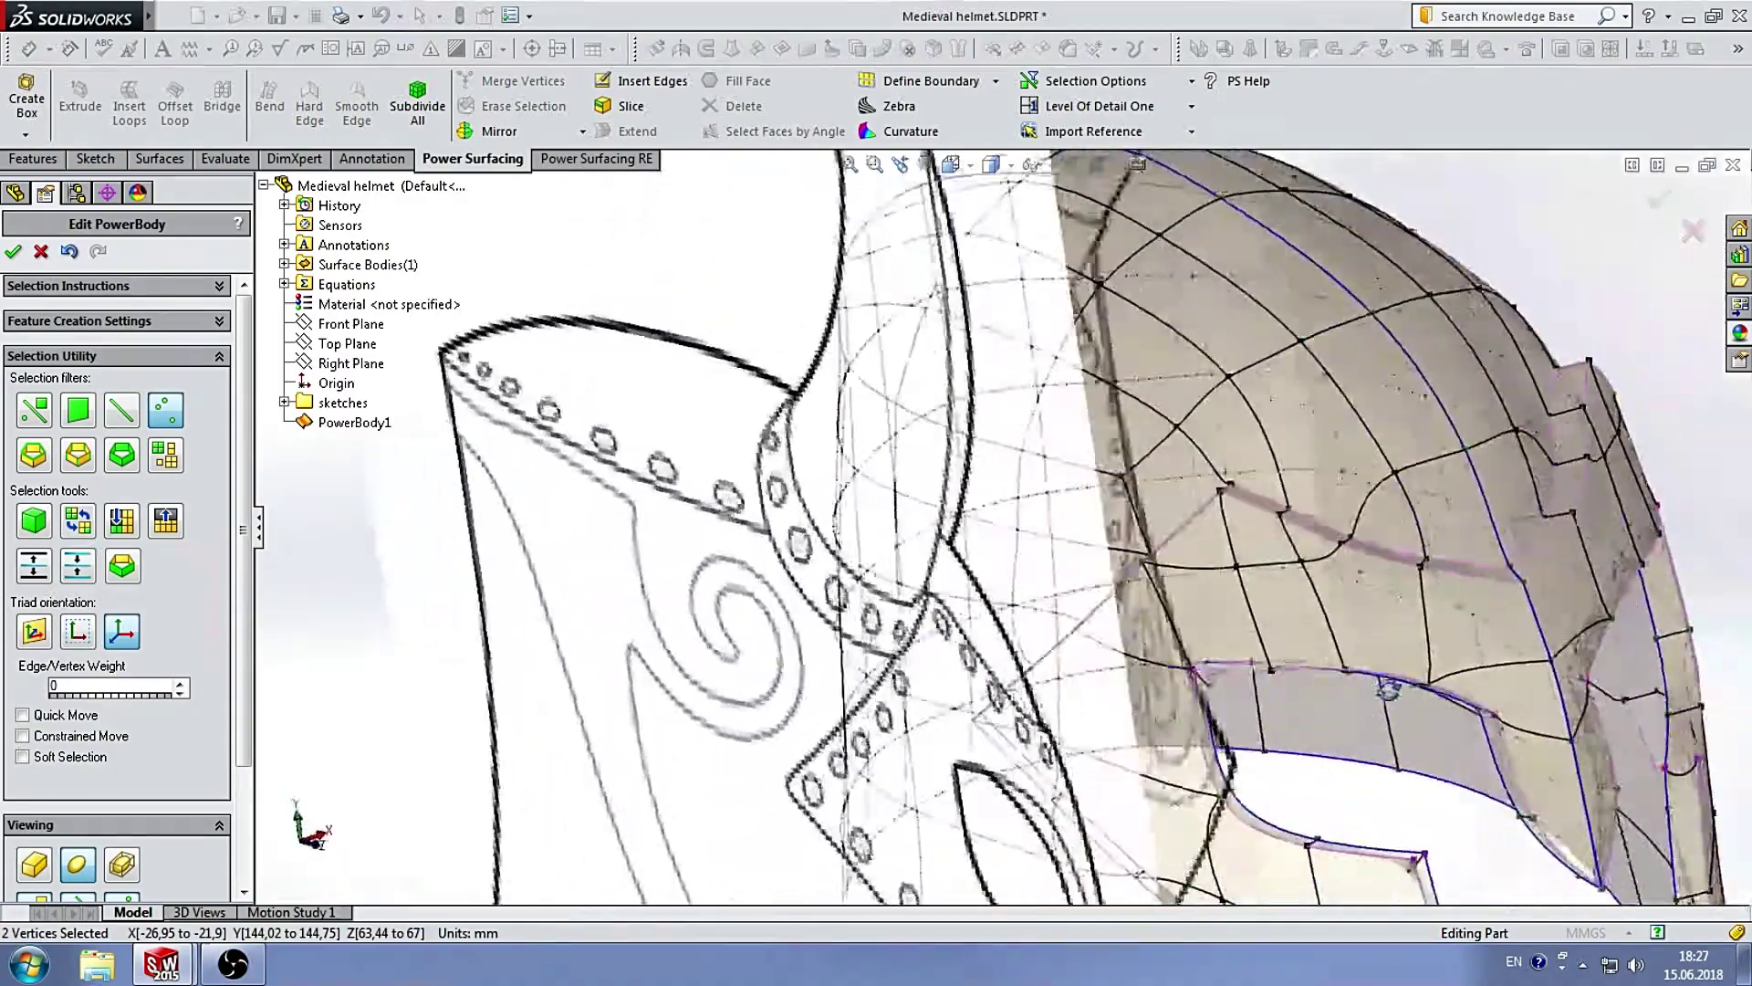
scroll(1472, 531, up, 5)
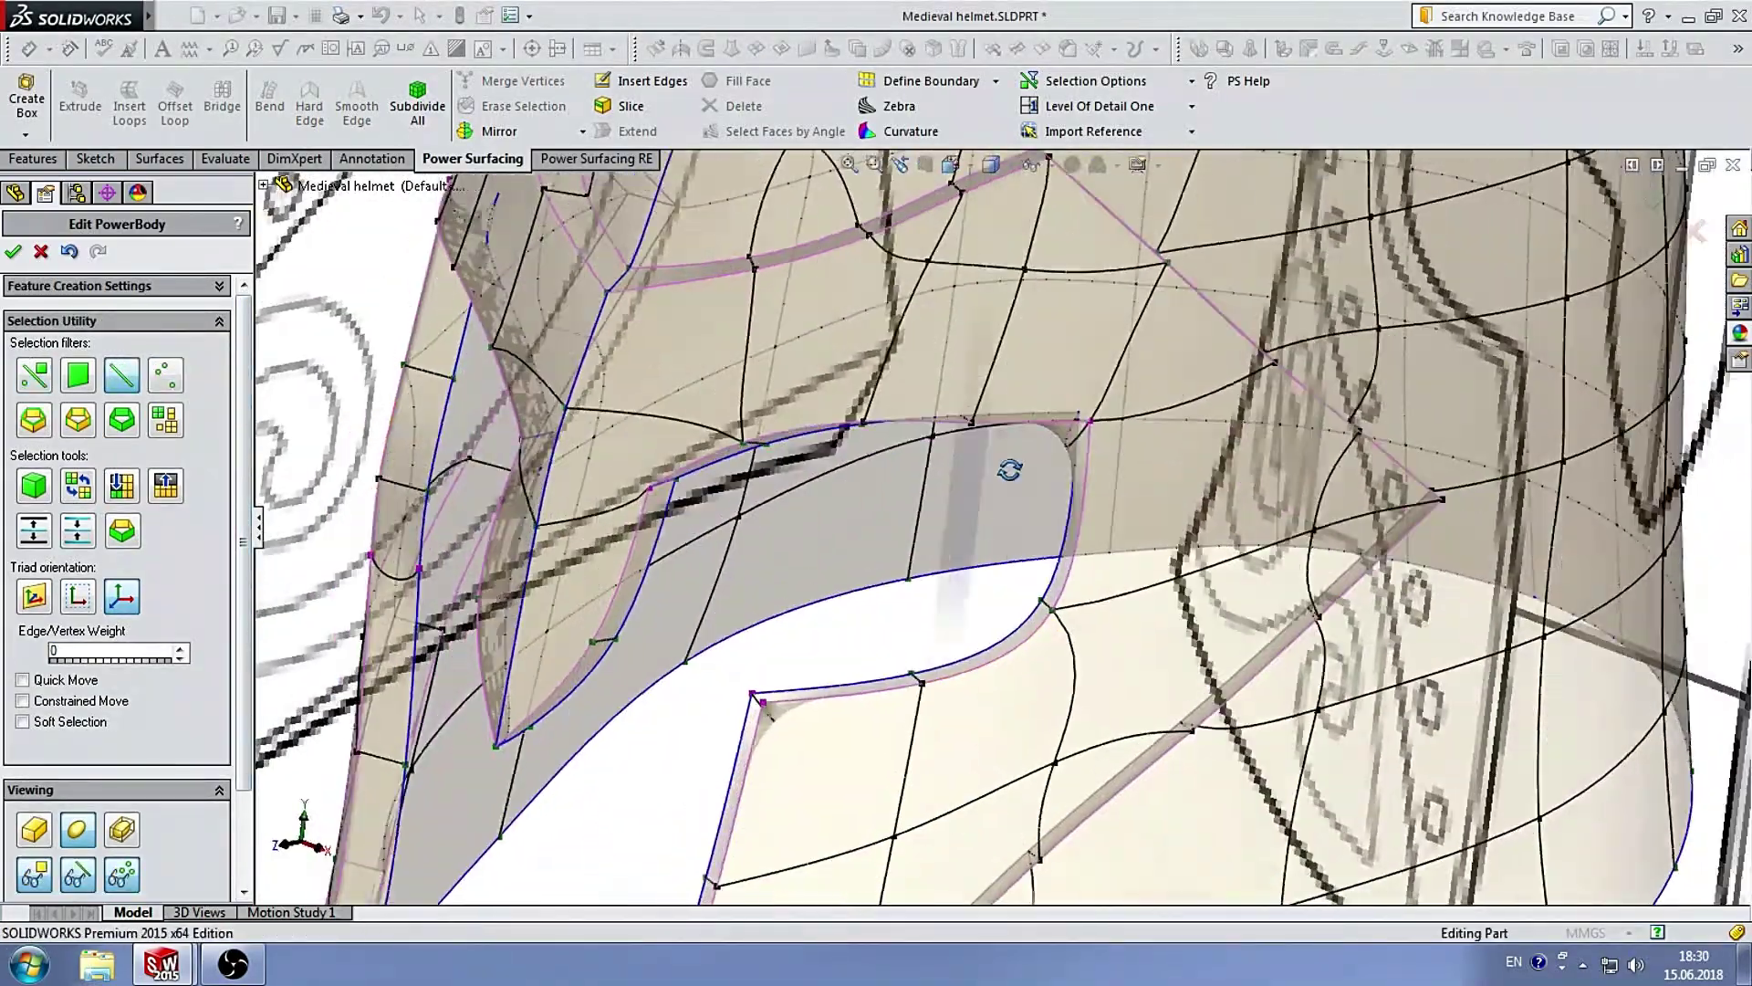
mouse_move(1009, 469)
middle_down()
mouse_move(1108, 398)
mouse_move(1056, 530)
middle_up()
scroll(1056, 529, up, 2)
scroll(1055, 530, up, 2)
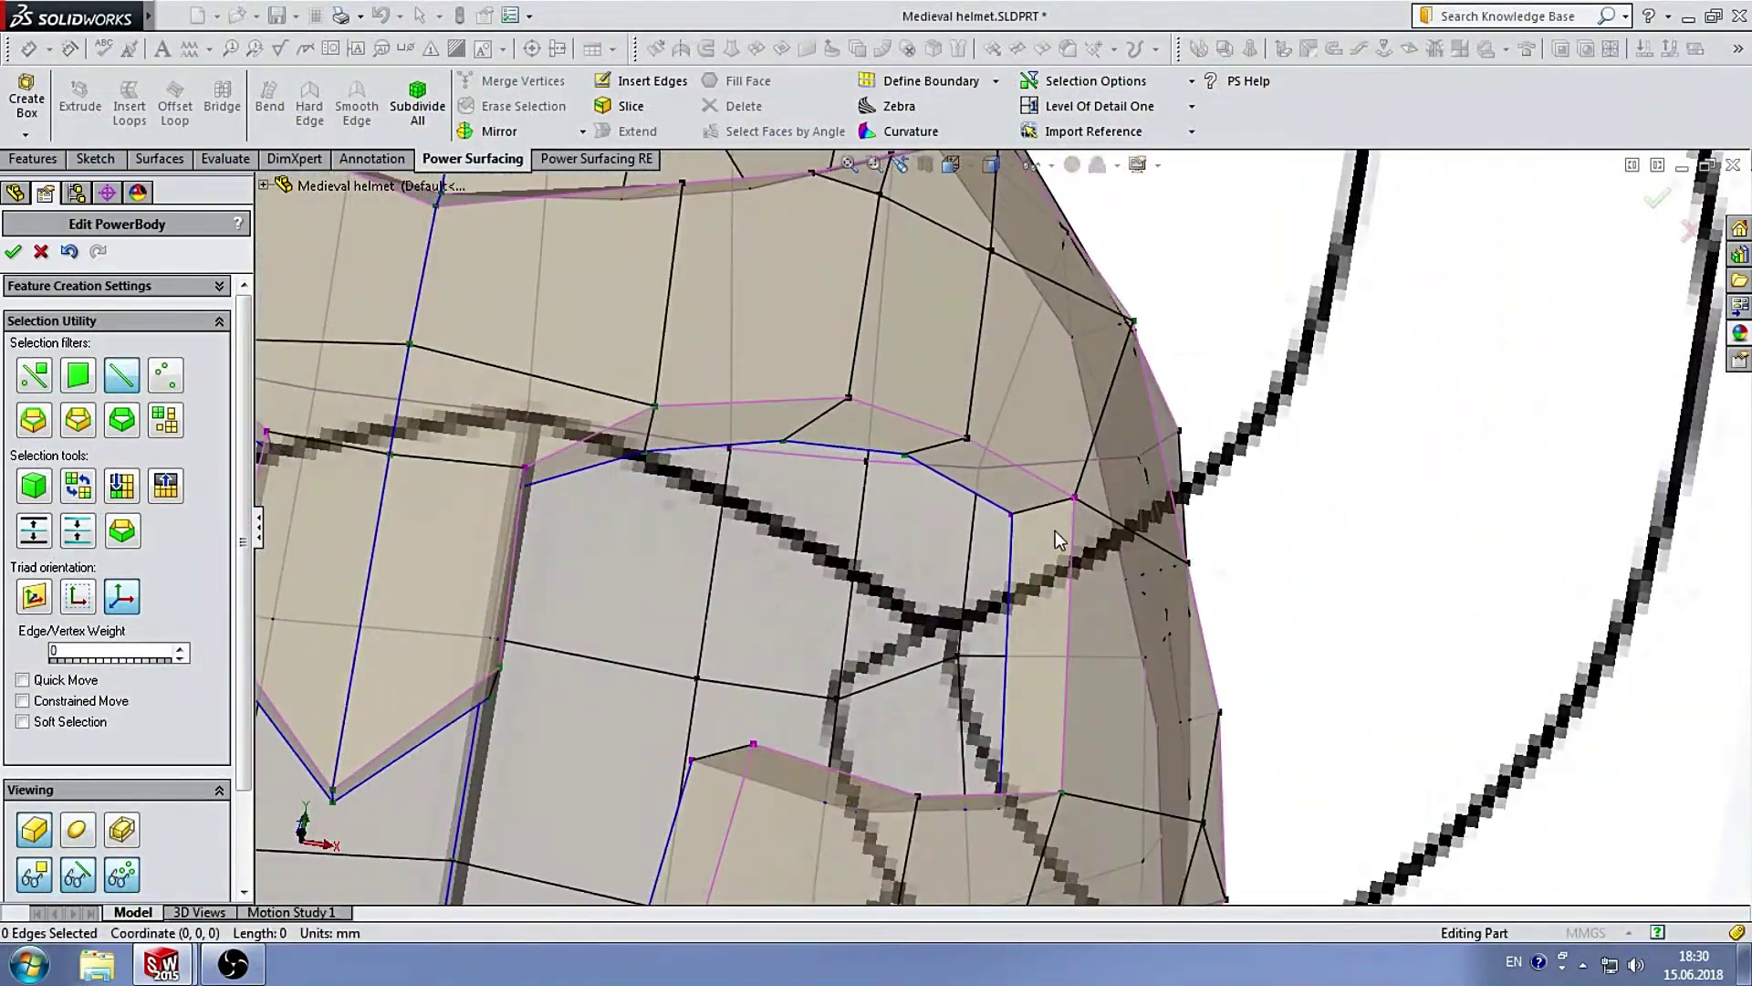
scroll(1163, 507, down, 3)
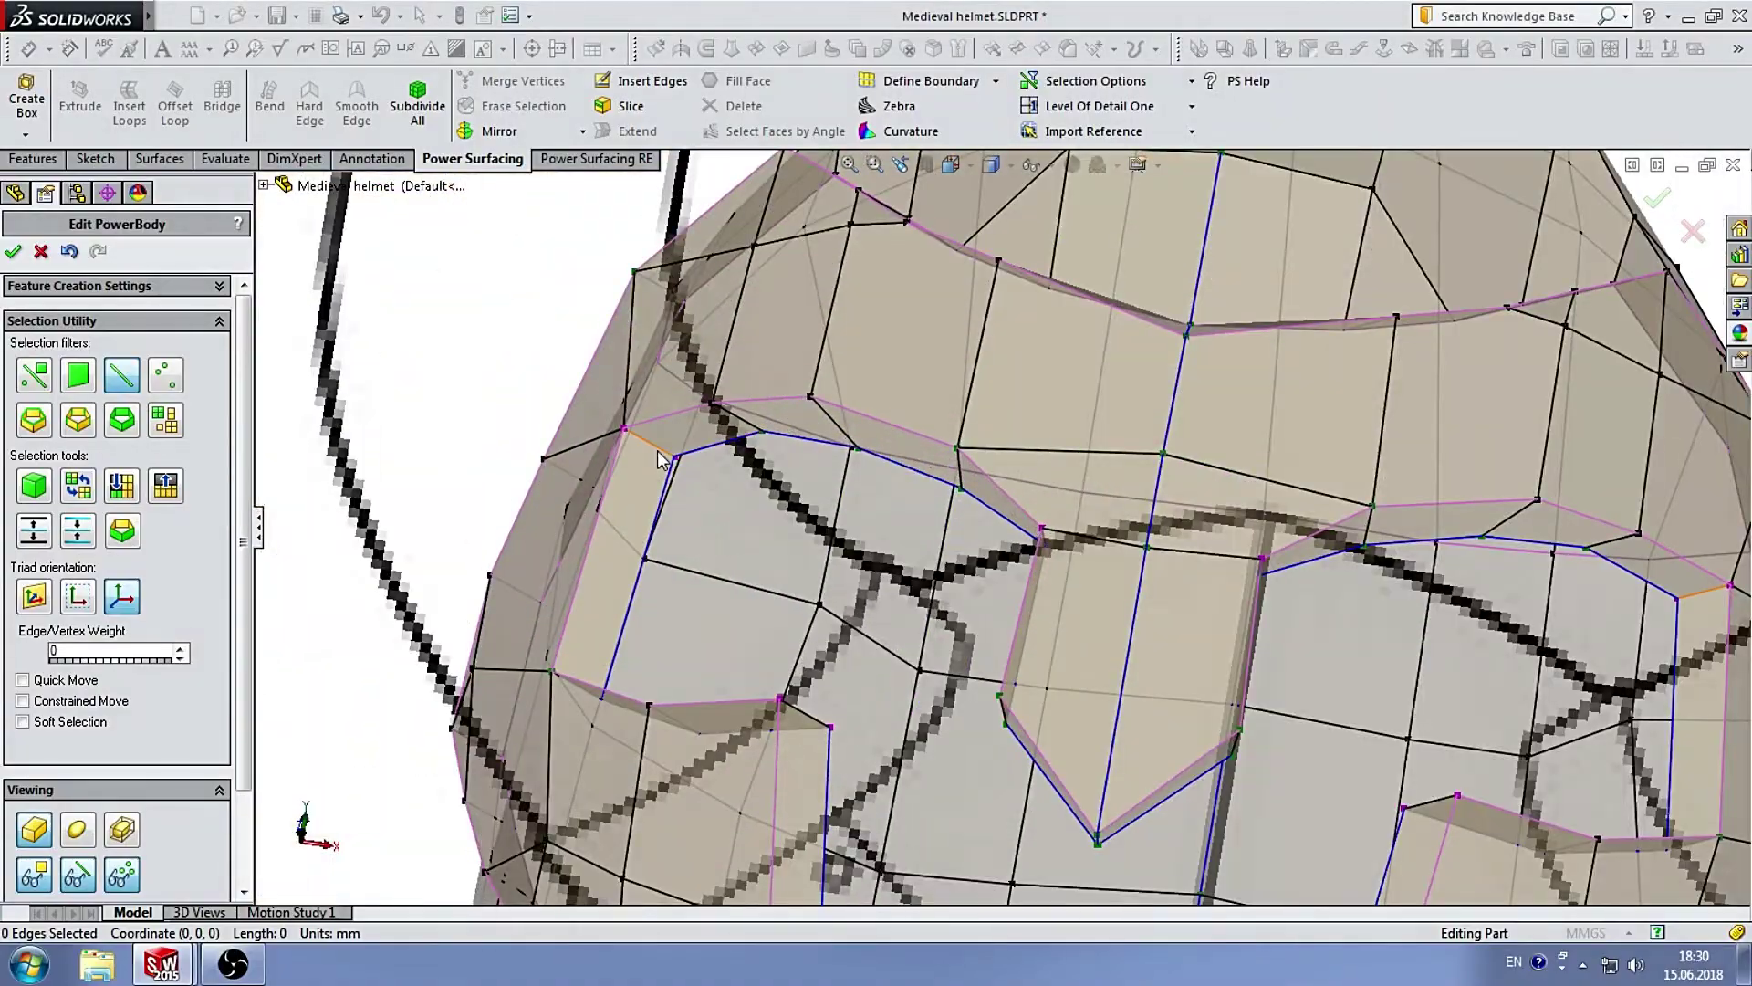
mouse_move(1164, 506)
middle_down()
mouse_move(973, 699)
mouse_move(1004, 684)
middle_up()
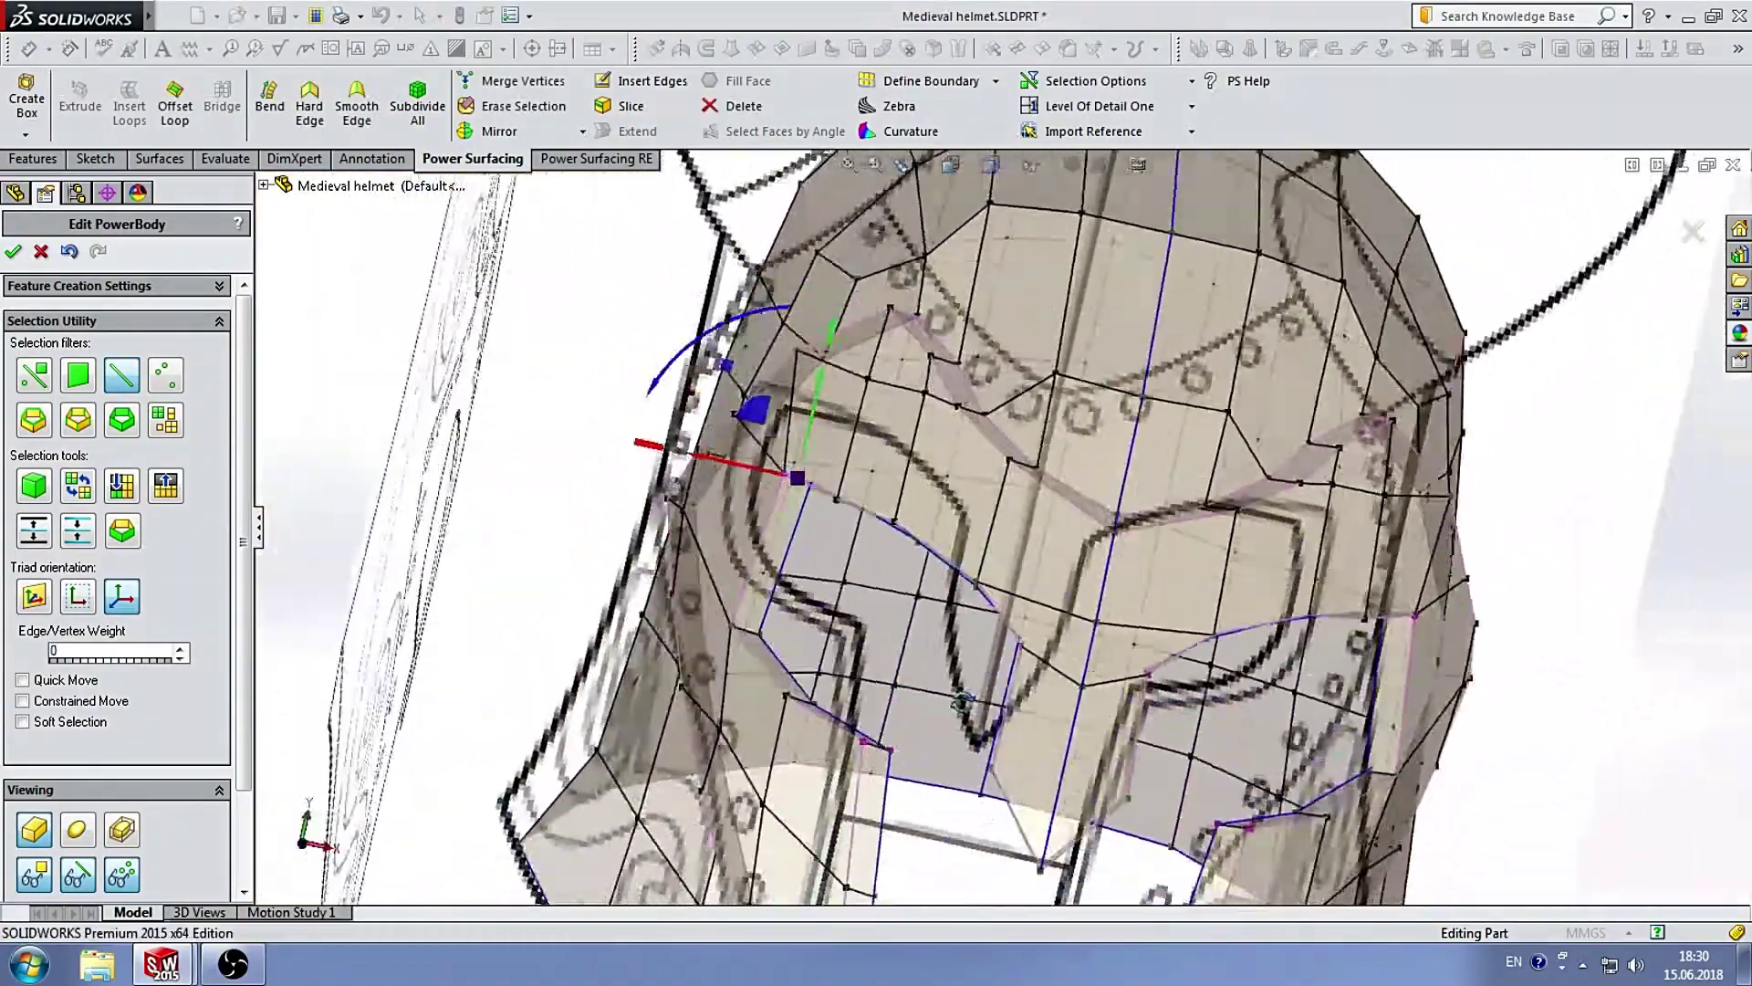
scroll(1004, 685, down, 3)
scroll(1012, 677, up, 3)
scroll(1011, 677, up, 2)
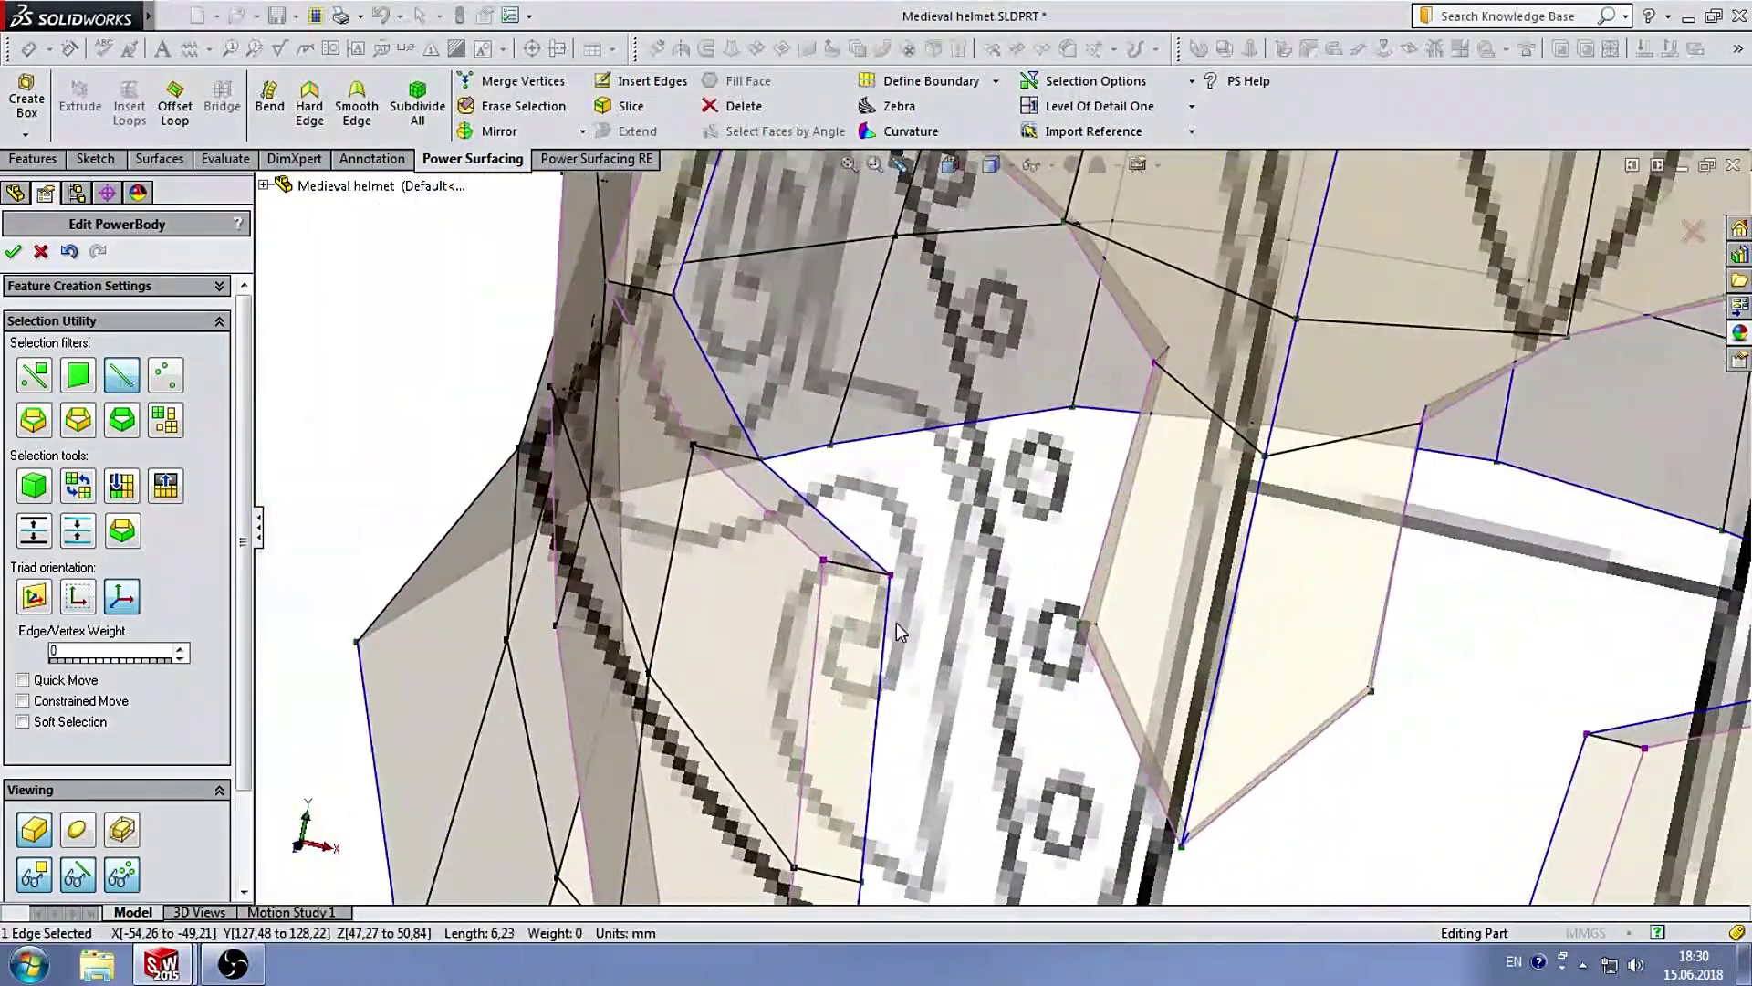
scroll(896, 622, down, 3)
scroll(1063, 650, down, 2)
scroll(1064, 651, up, 2)
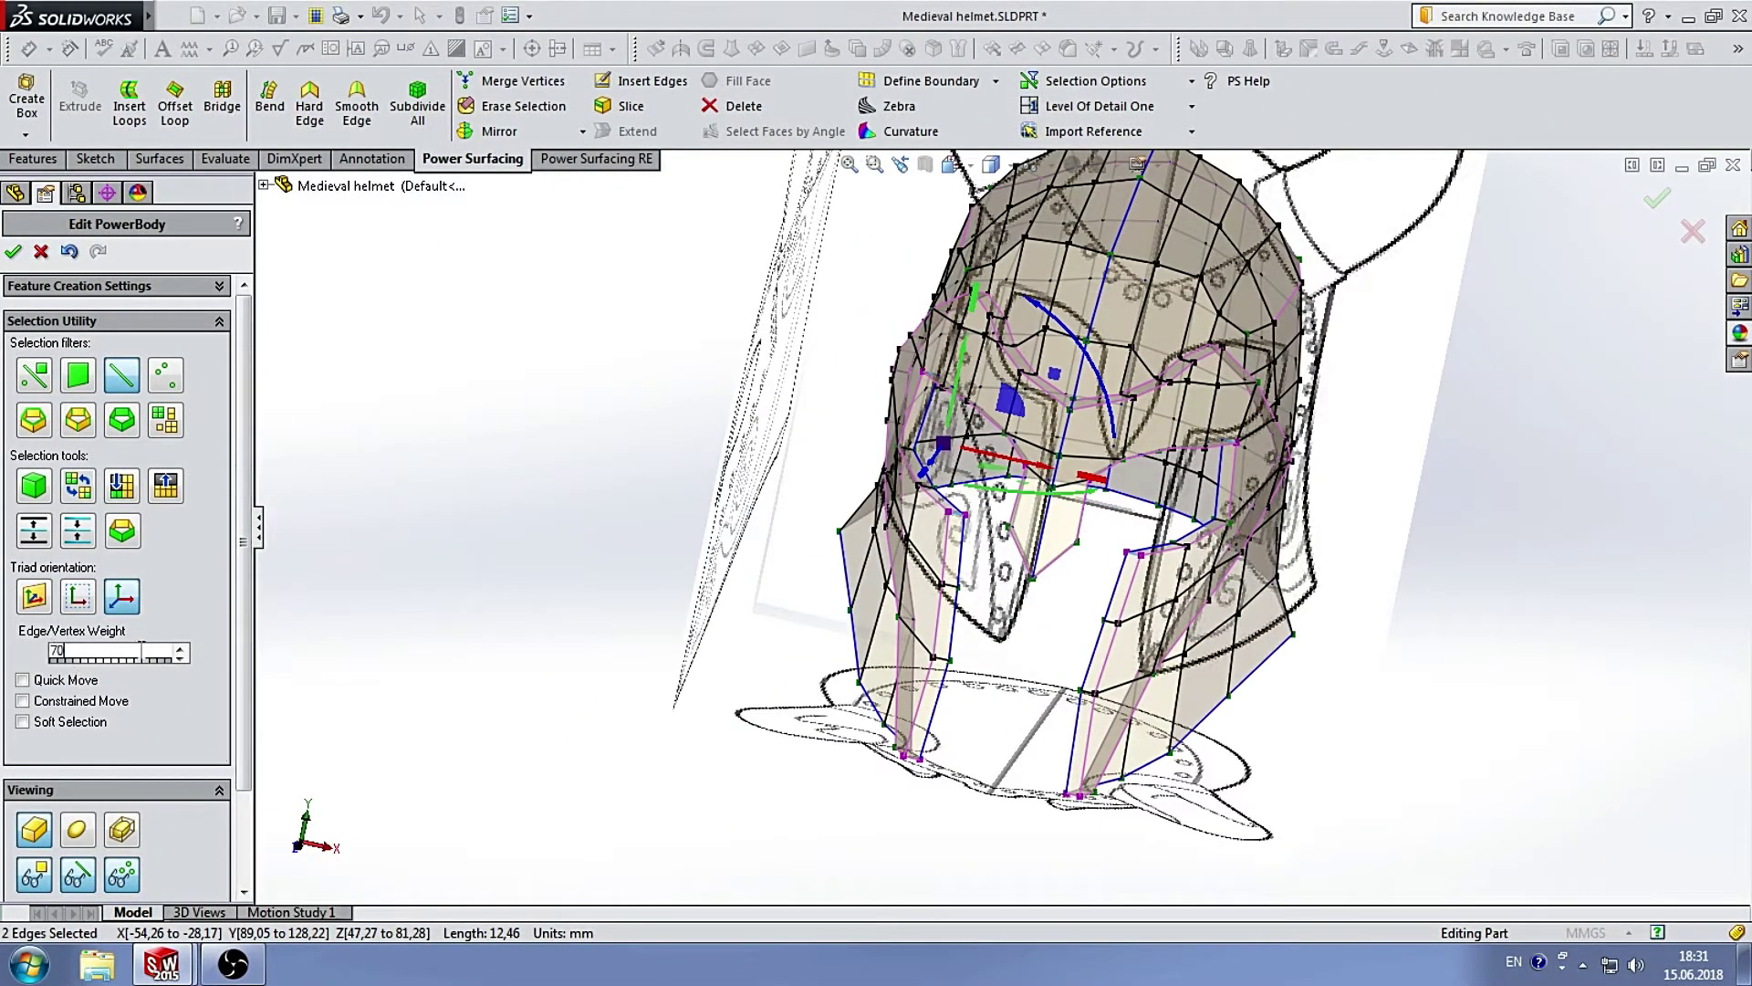
click(410, 372)
mouse_move(411, 372)
middle_down()
mouse_move(1035, 478)
mouse_move(912, 411)
middle_up()
Thicken the helmet surface with a -2 mm shell thickness and preview the result.
click(337, 18)
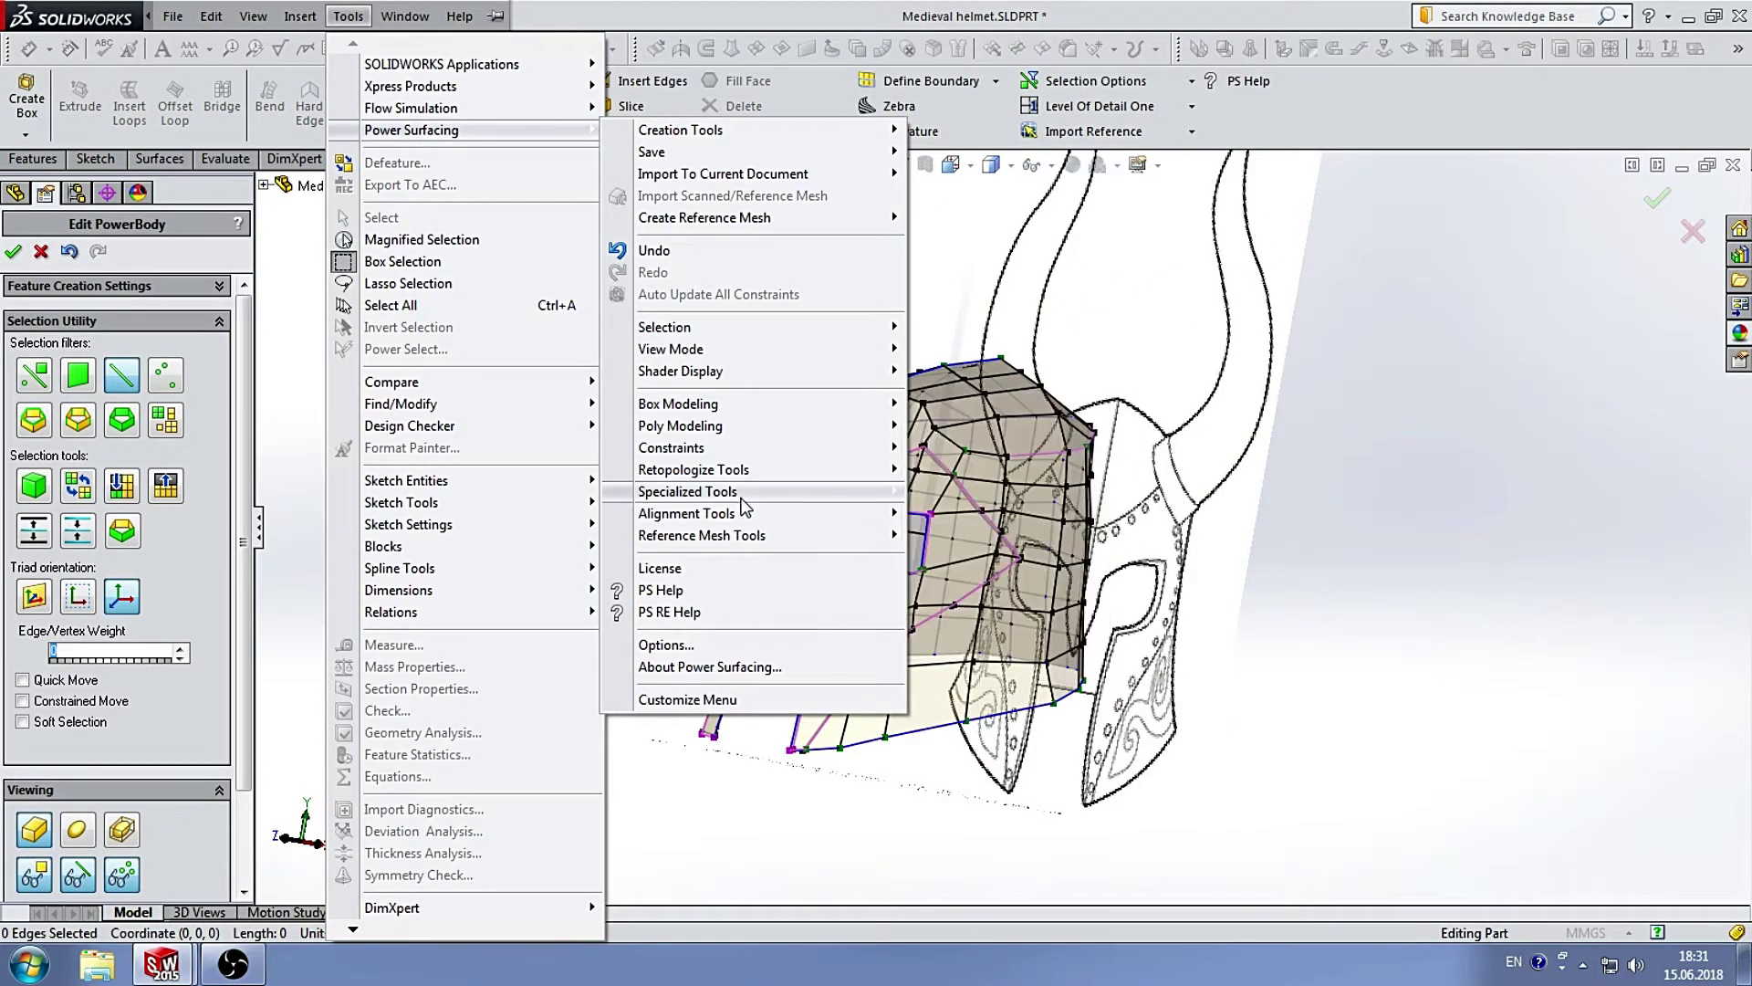
mouse_move(687, 491)
click(968, 600)
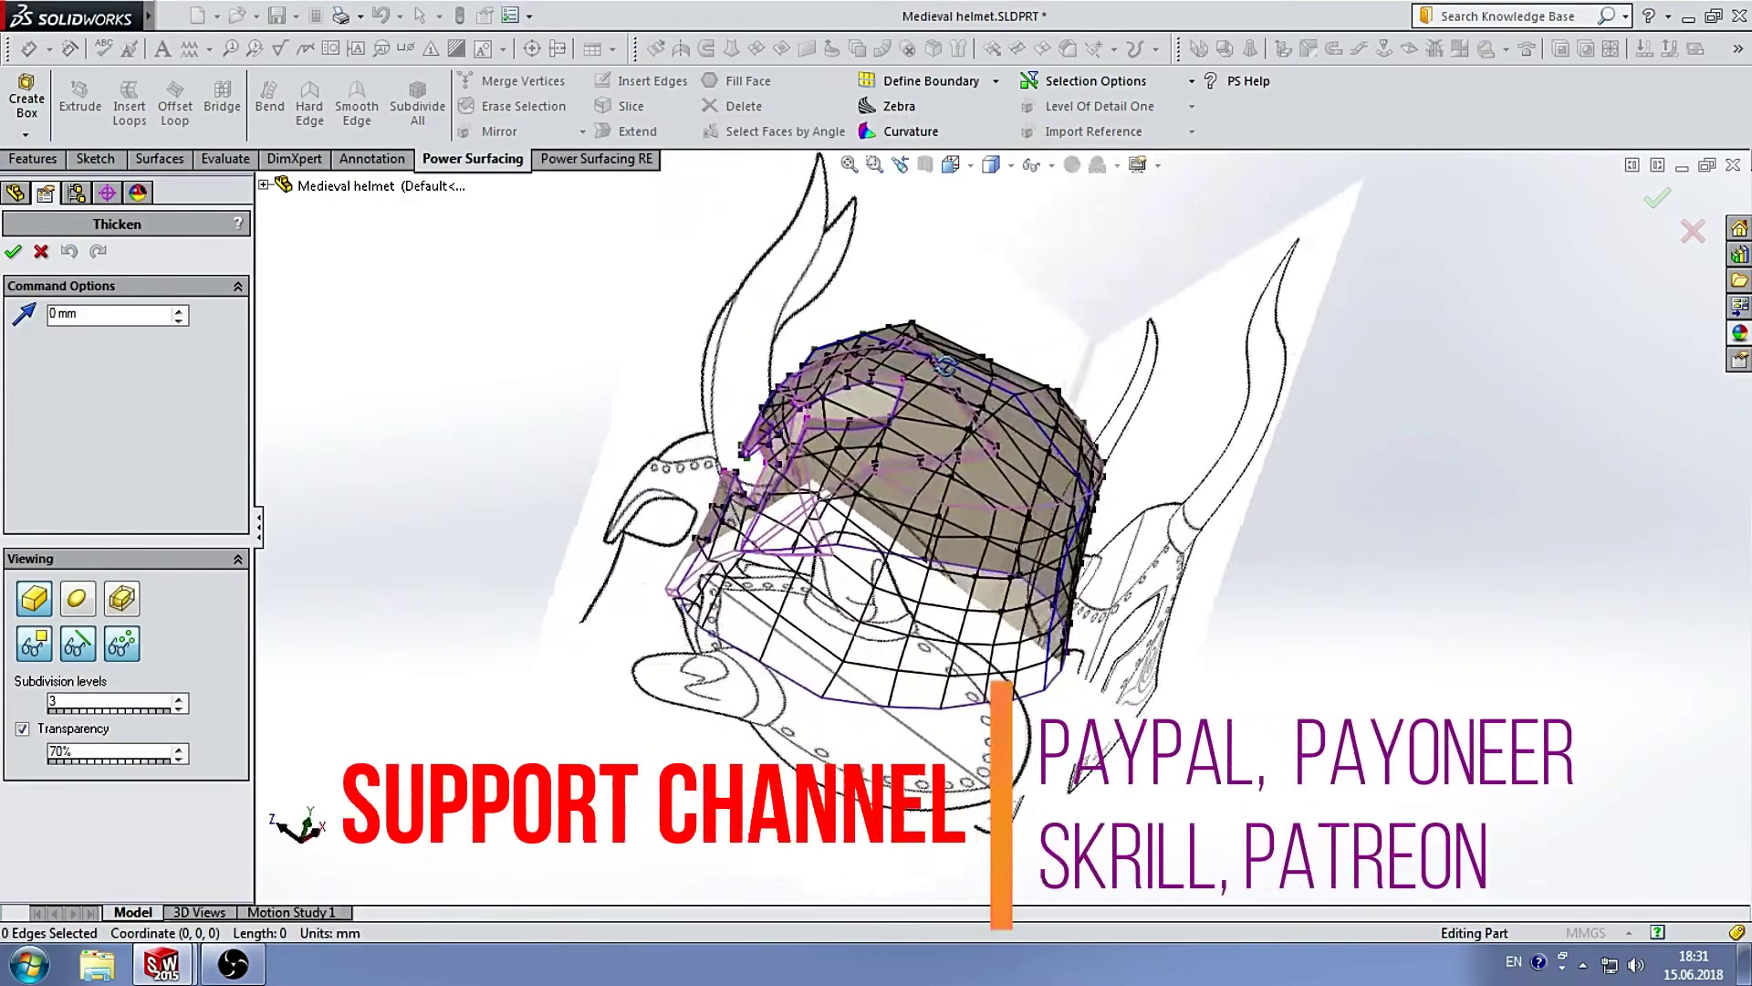
text(1)
scroll(922, 537, down, 3)
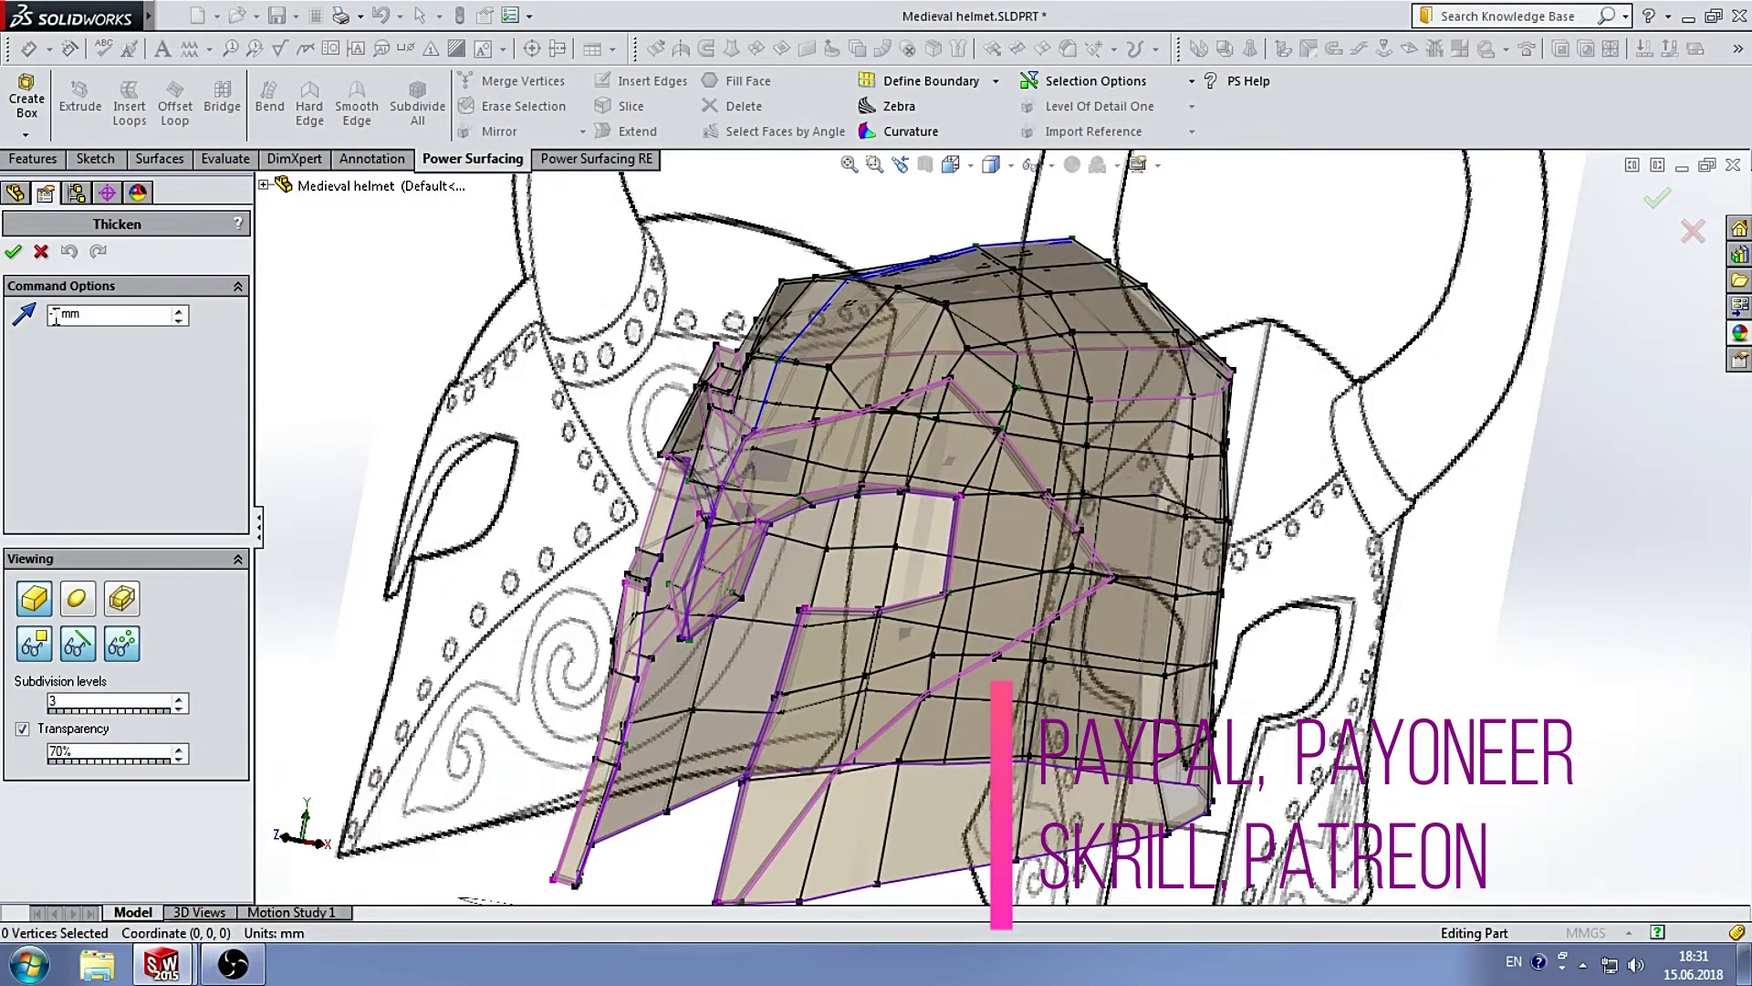
text(-3)
mouse_move(868, 520)
middle_down()
mouse_move(978, 481)
mouse_move(782, 577)
mouse_move(757, 570)
middle_up()
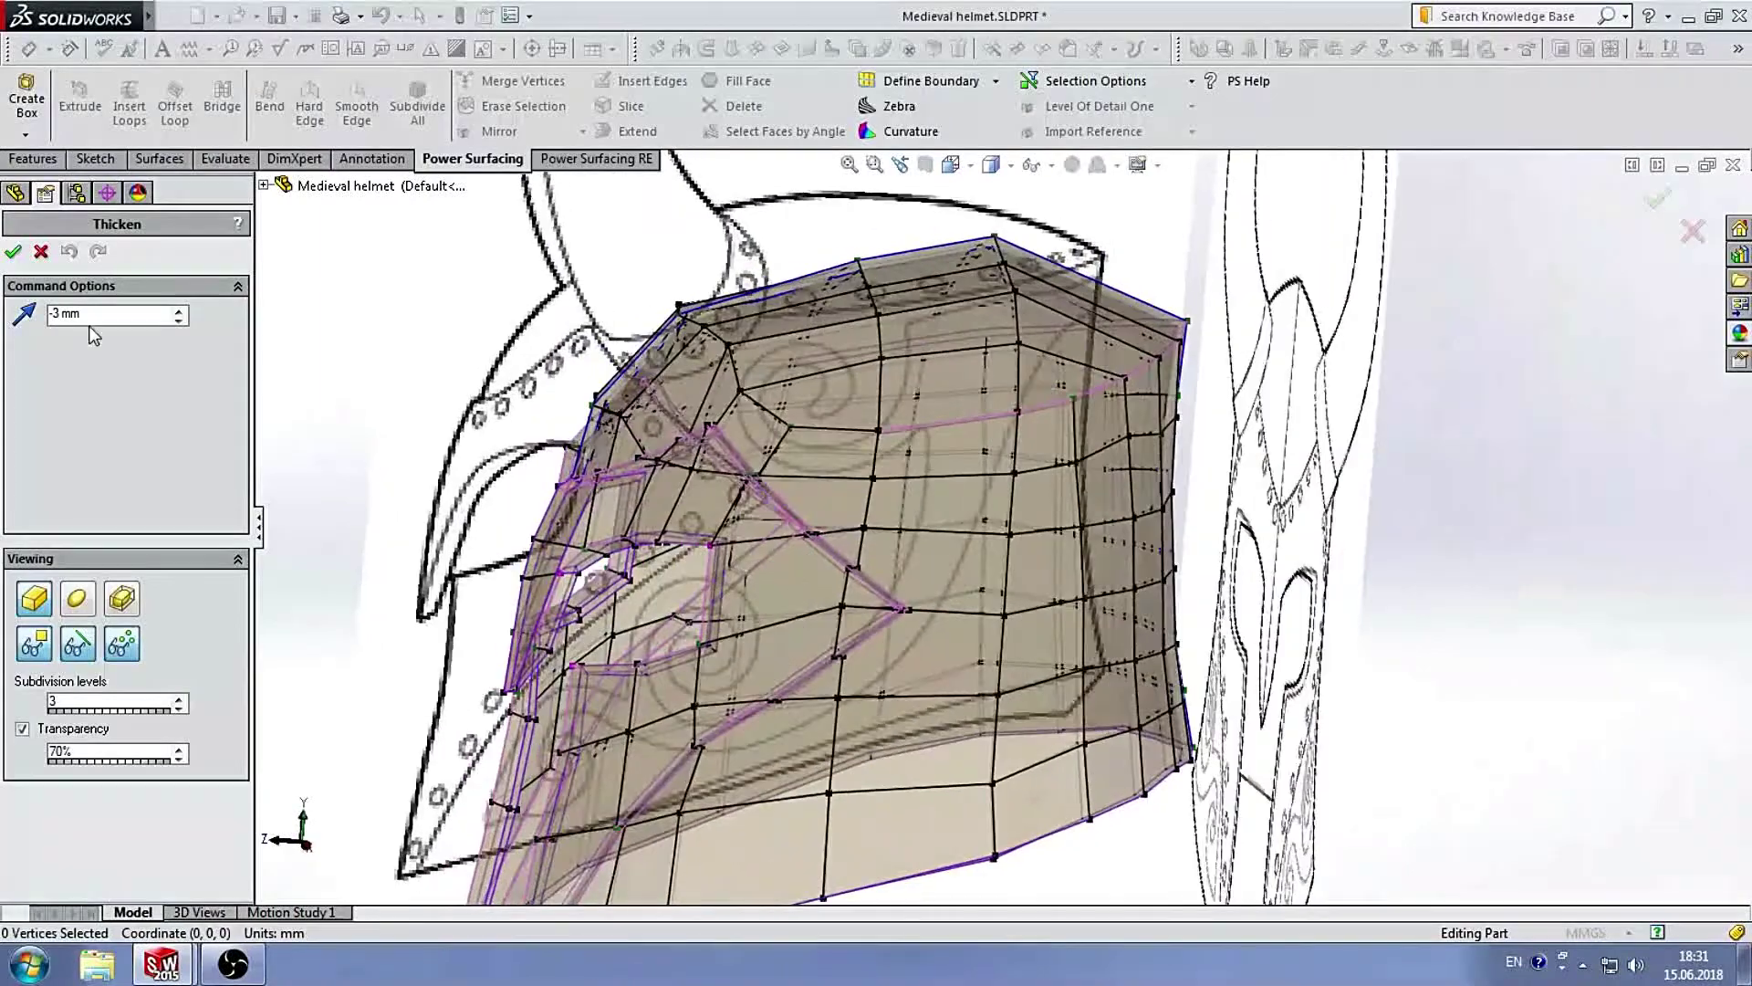
key(BackSpace)
text(2)
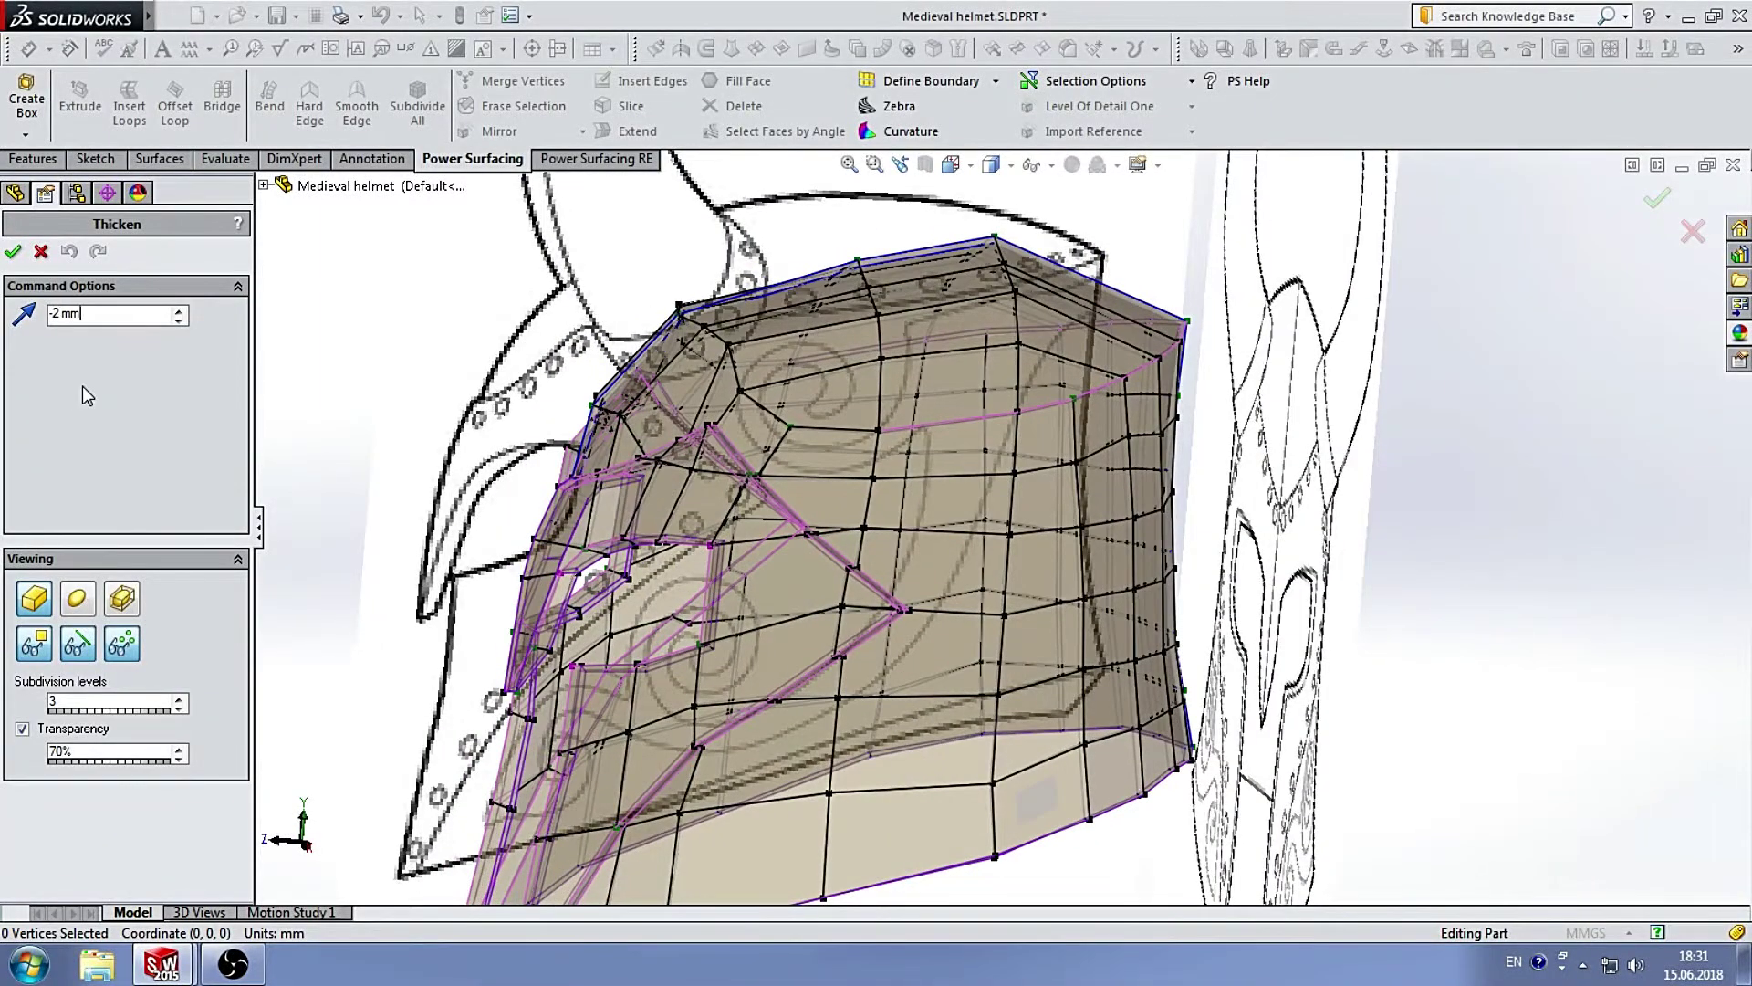
middle_drag(803, 474, 730, 468)
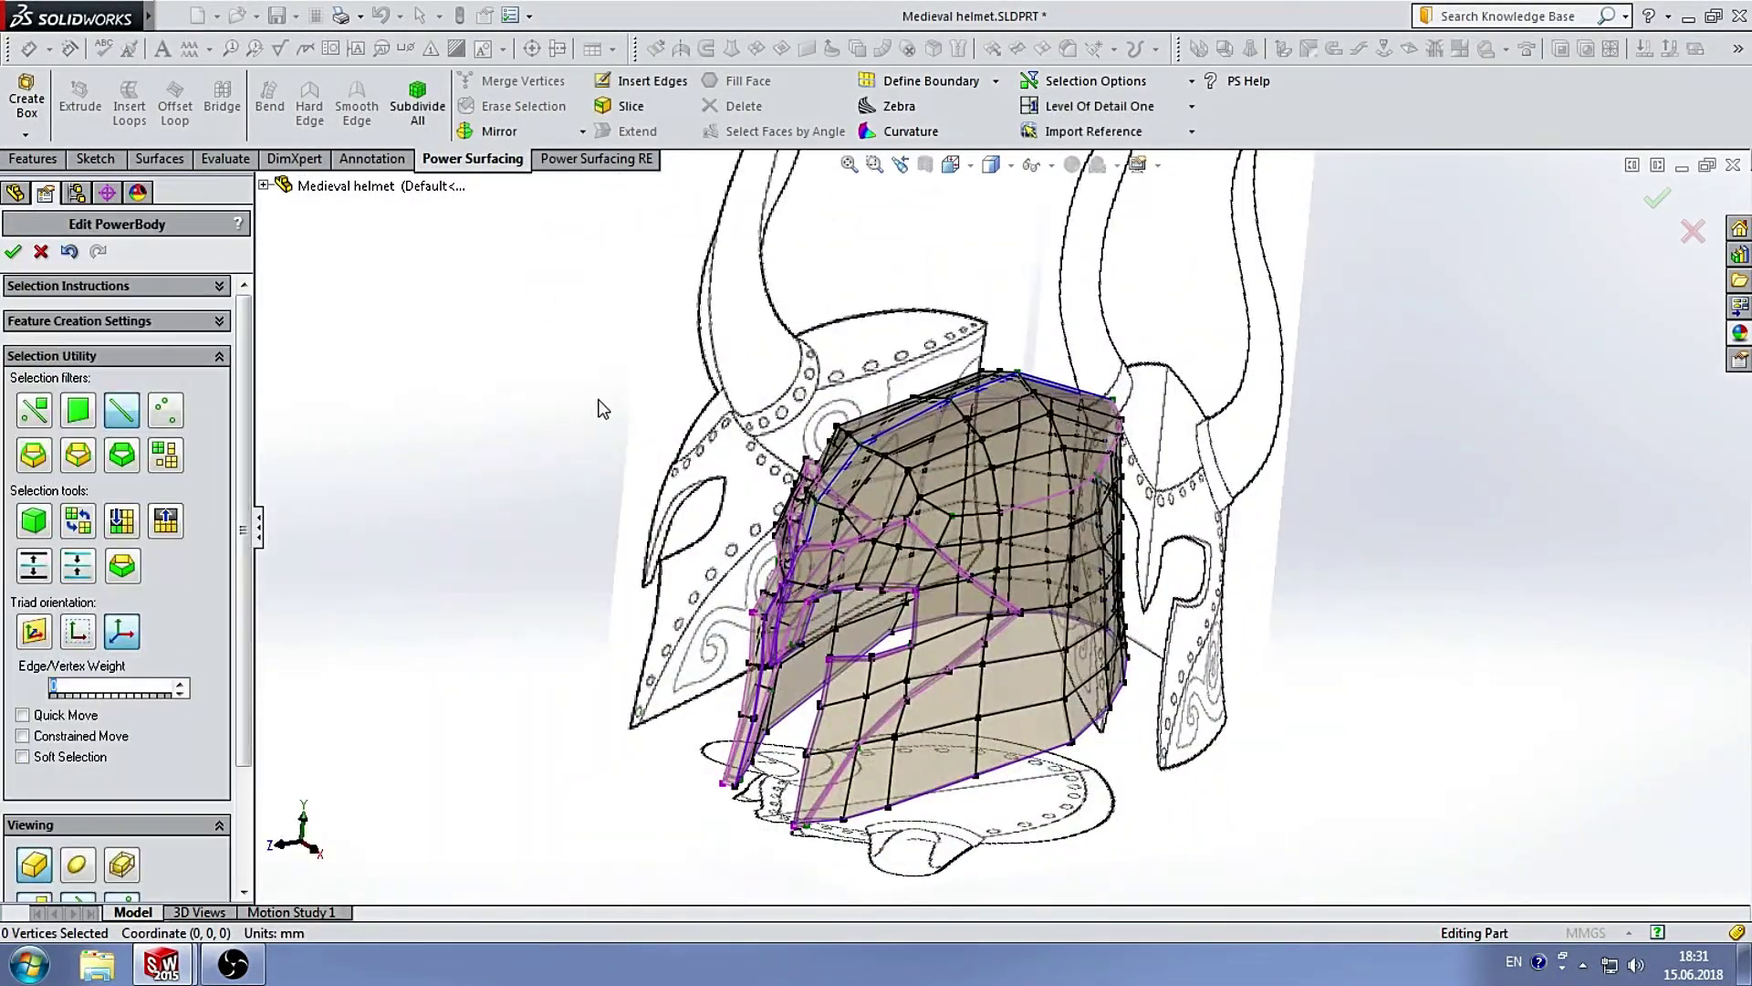
Exit PowerBody editing so the helmet becomes PowerBody1, displayed Shaded With Edges.
click(14, 253)
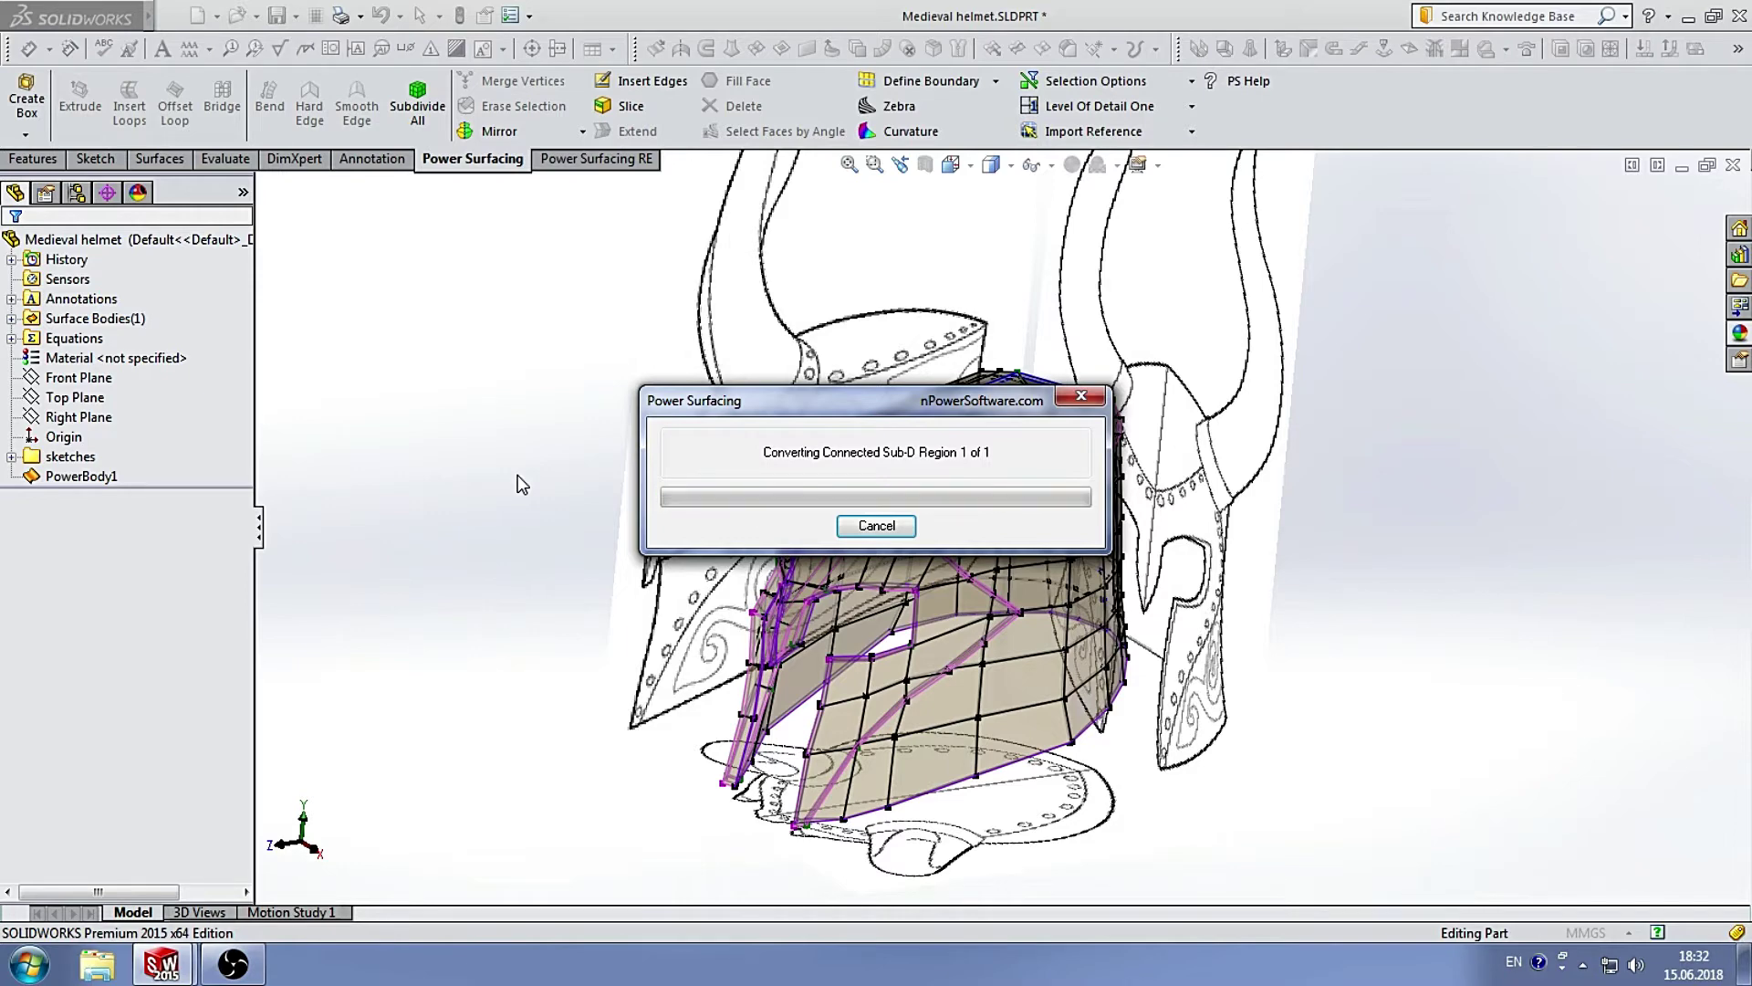
mouse_move(522, 484)
middle_down()
mouse_move(1147, 231)
mouse_move(967, 174)
middle_up()
click(1010, 166)
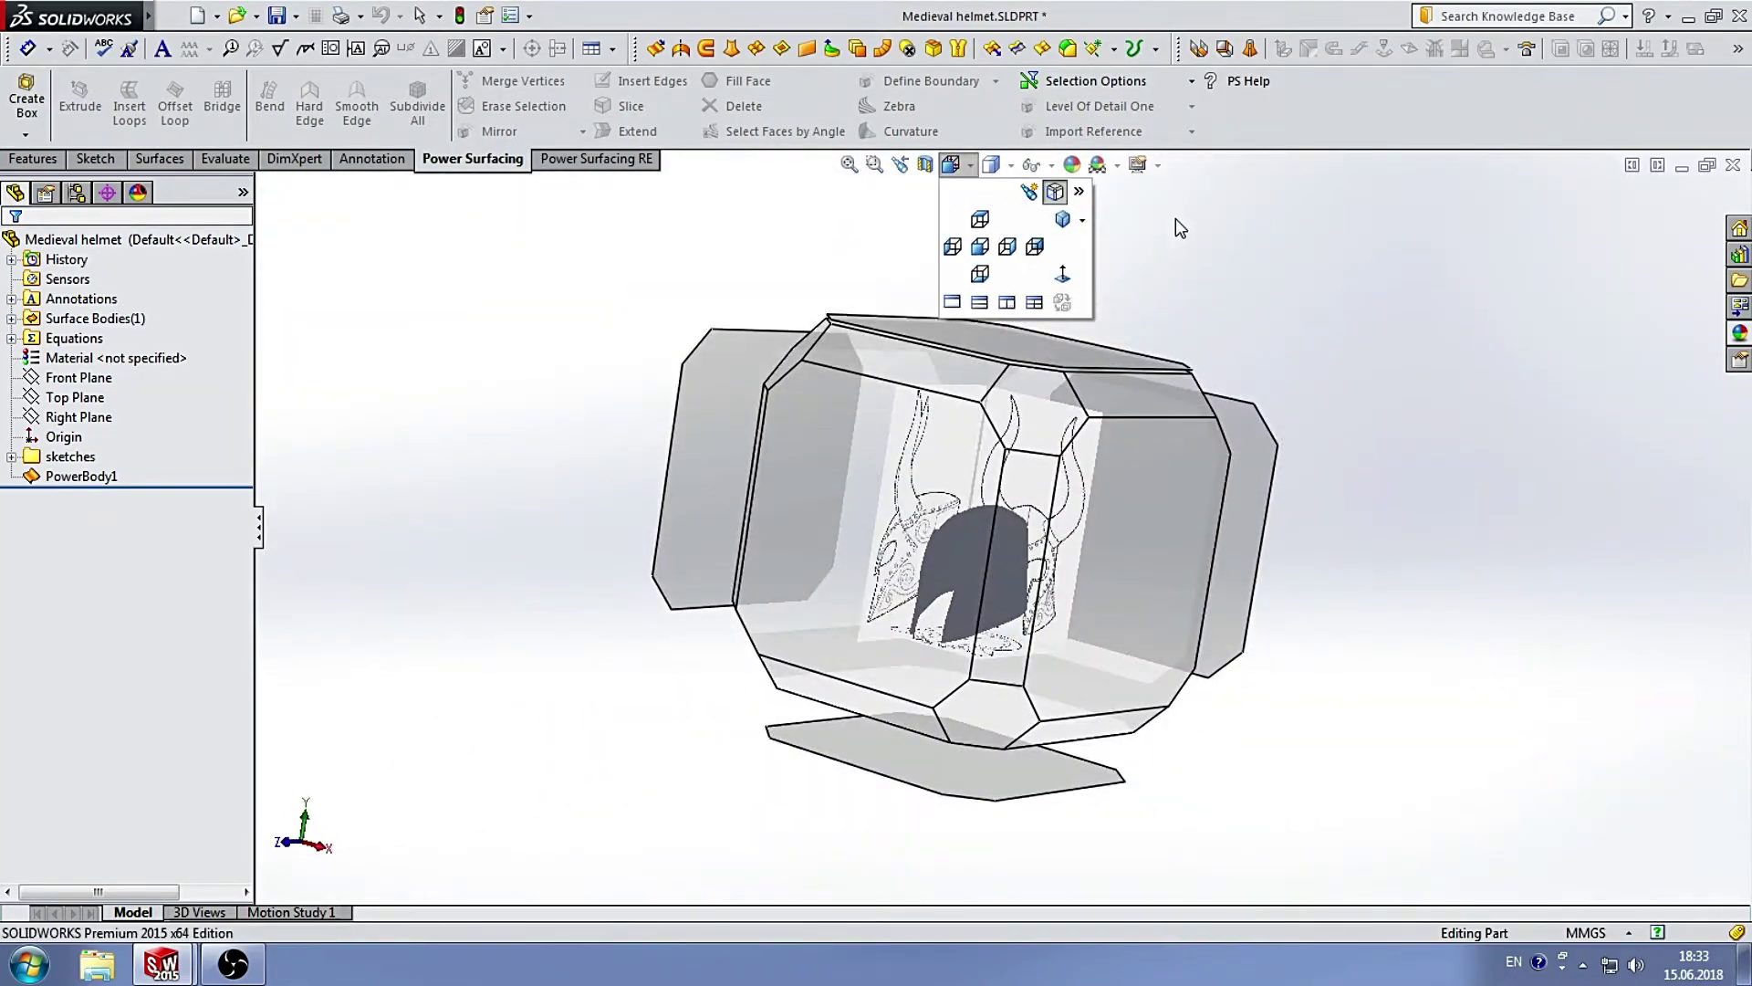
mouse_move(1191, 584)
middle_down()
mouse_move(1269, 544)
mouse_move(1079, 340)
mouse_move(1260, 528)
middle_up()
scroll(1260, 529, up, 3)
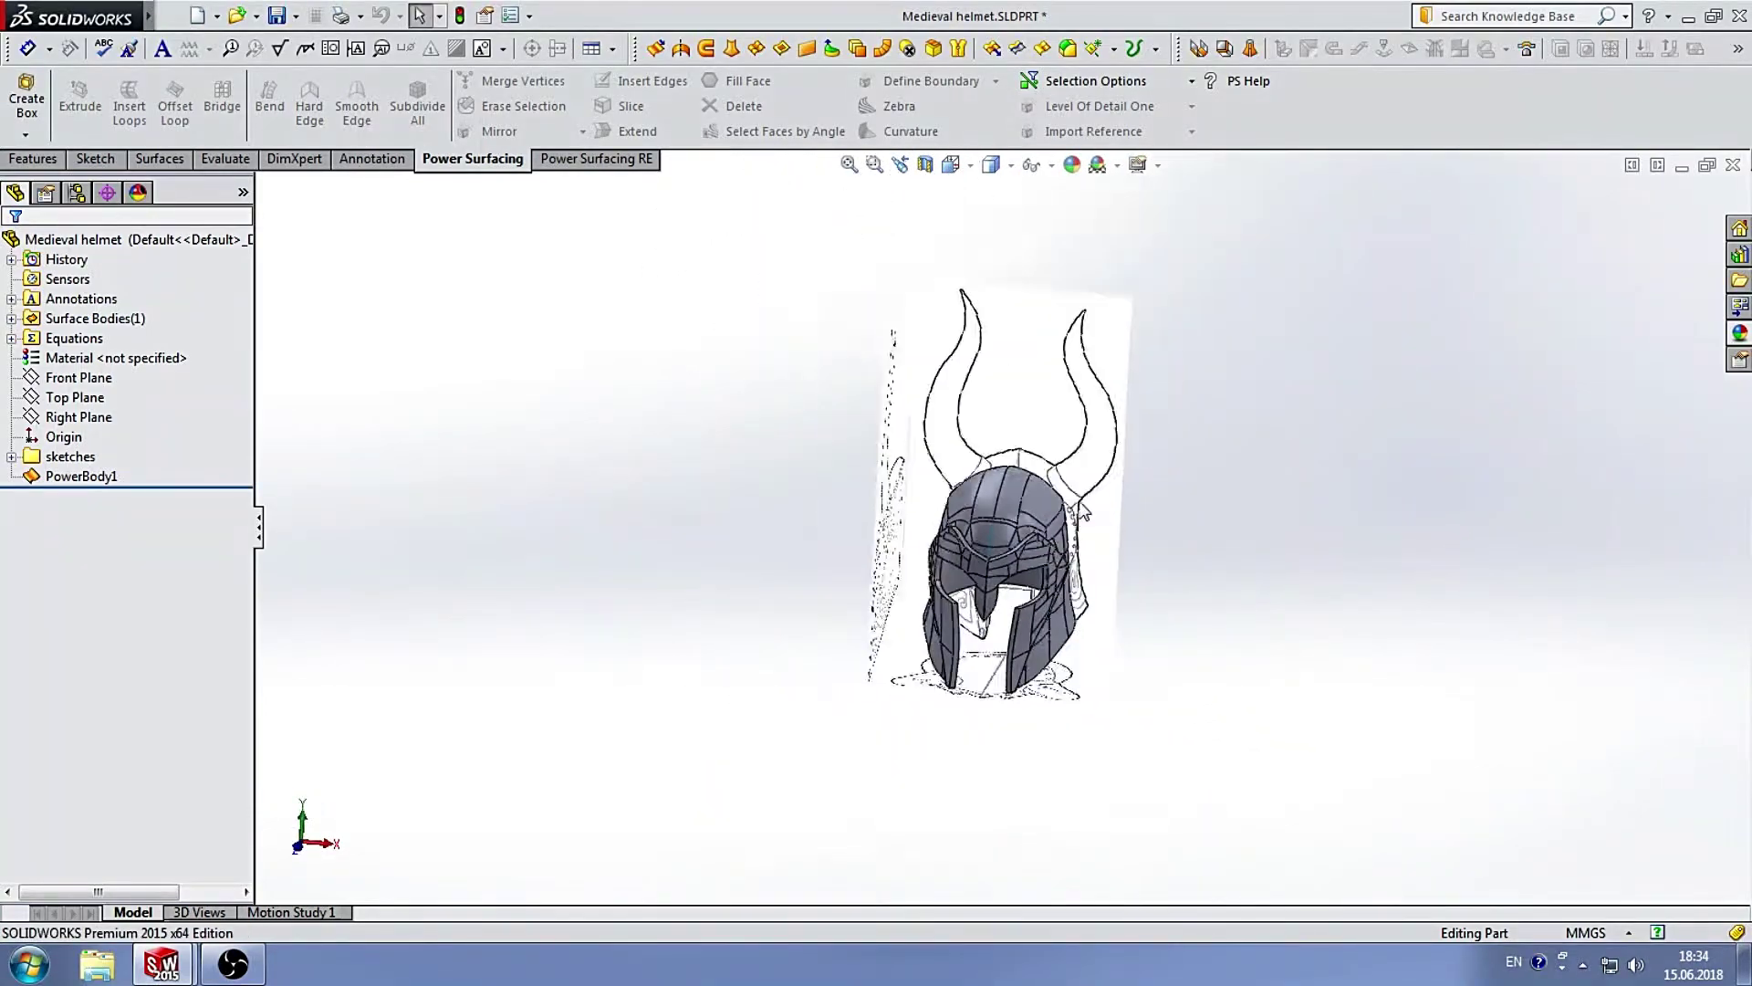
View the helmet from the standard Front orientation.
click(950, 164)
click(980, 246)
scroll(1004, 501, down, 2)
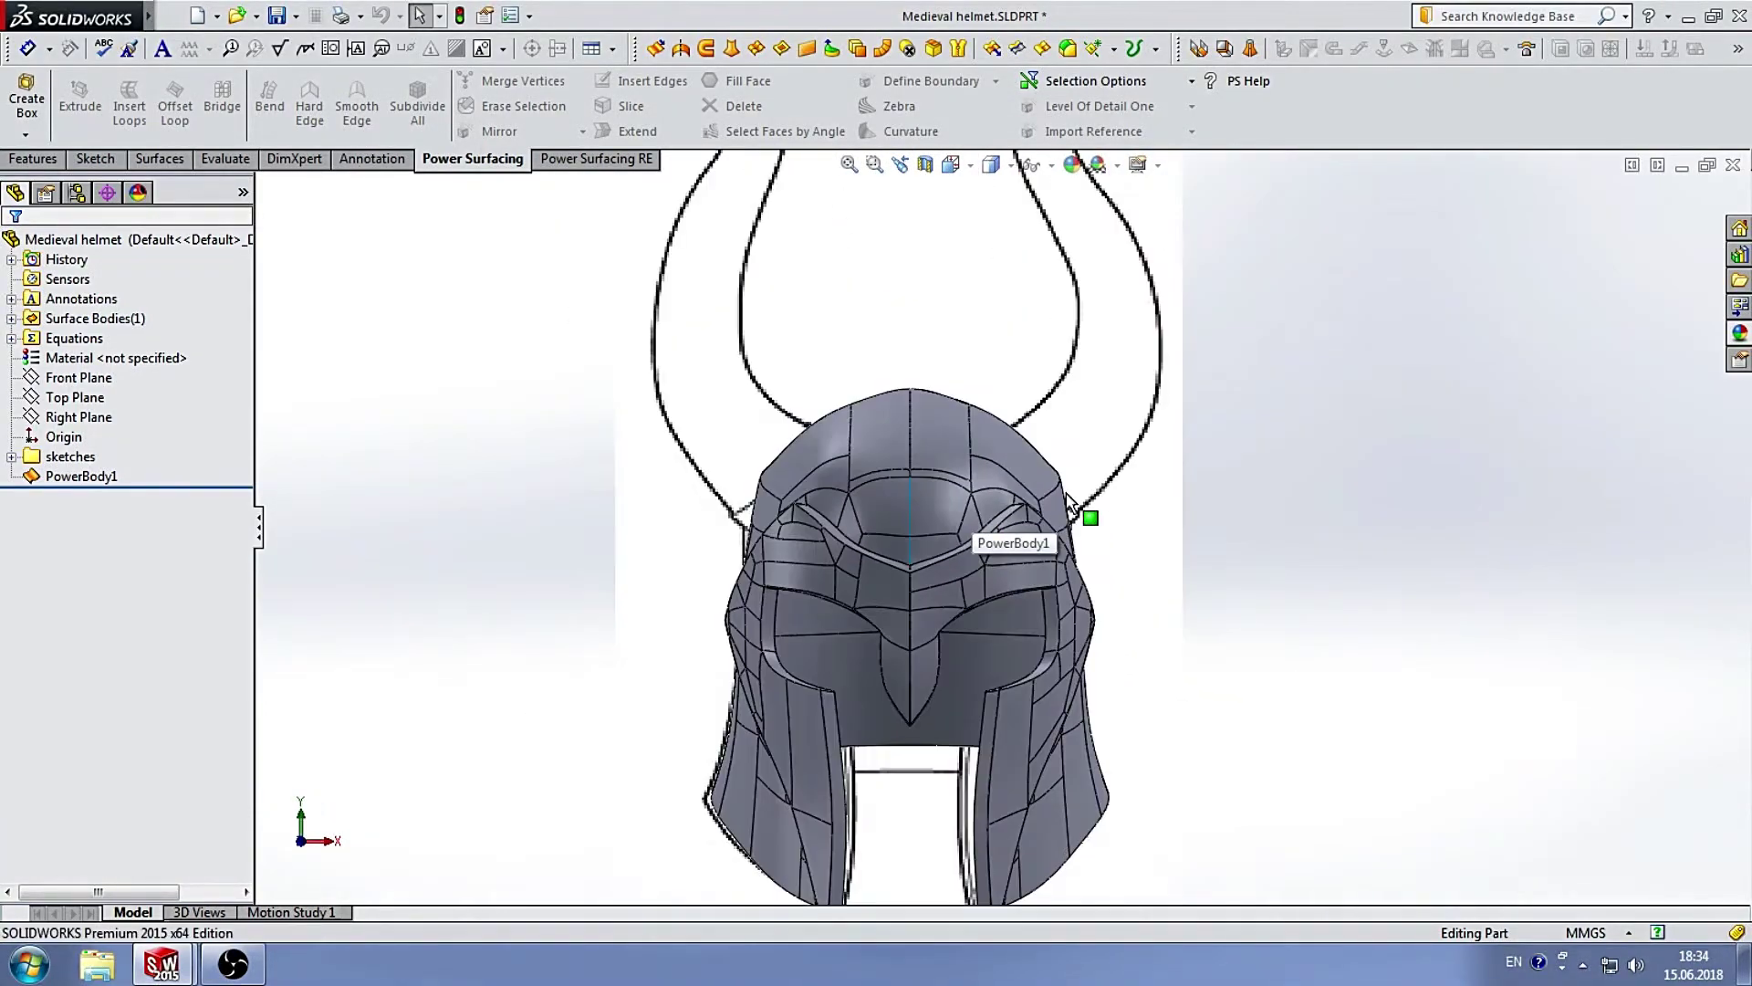
scroll(1004, 497, up, 2)
scroll(949, 420, down, 2)
scroll(1001, 501, up, 2)
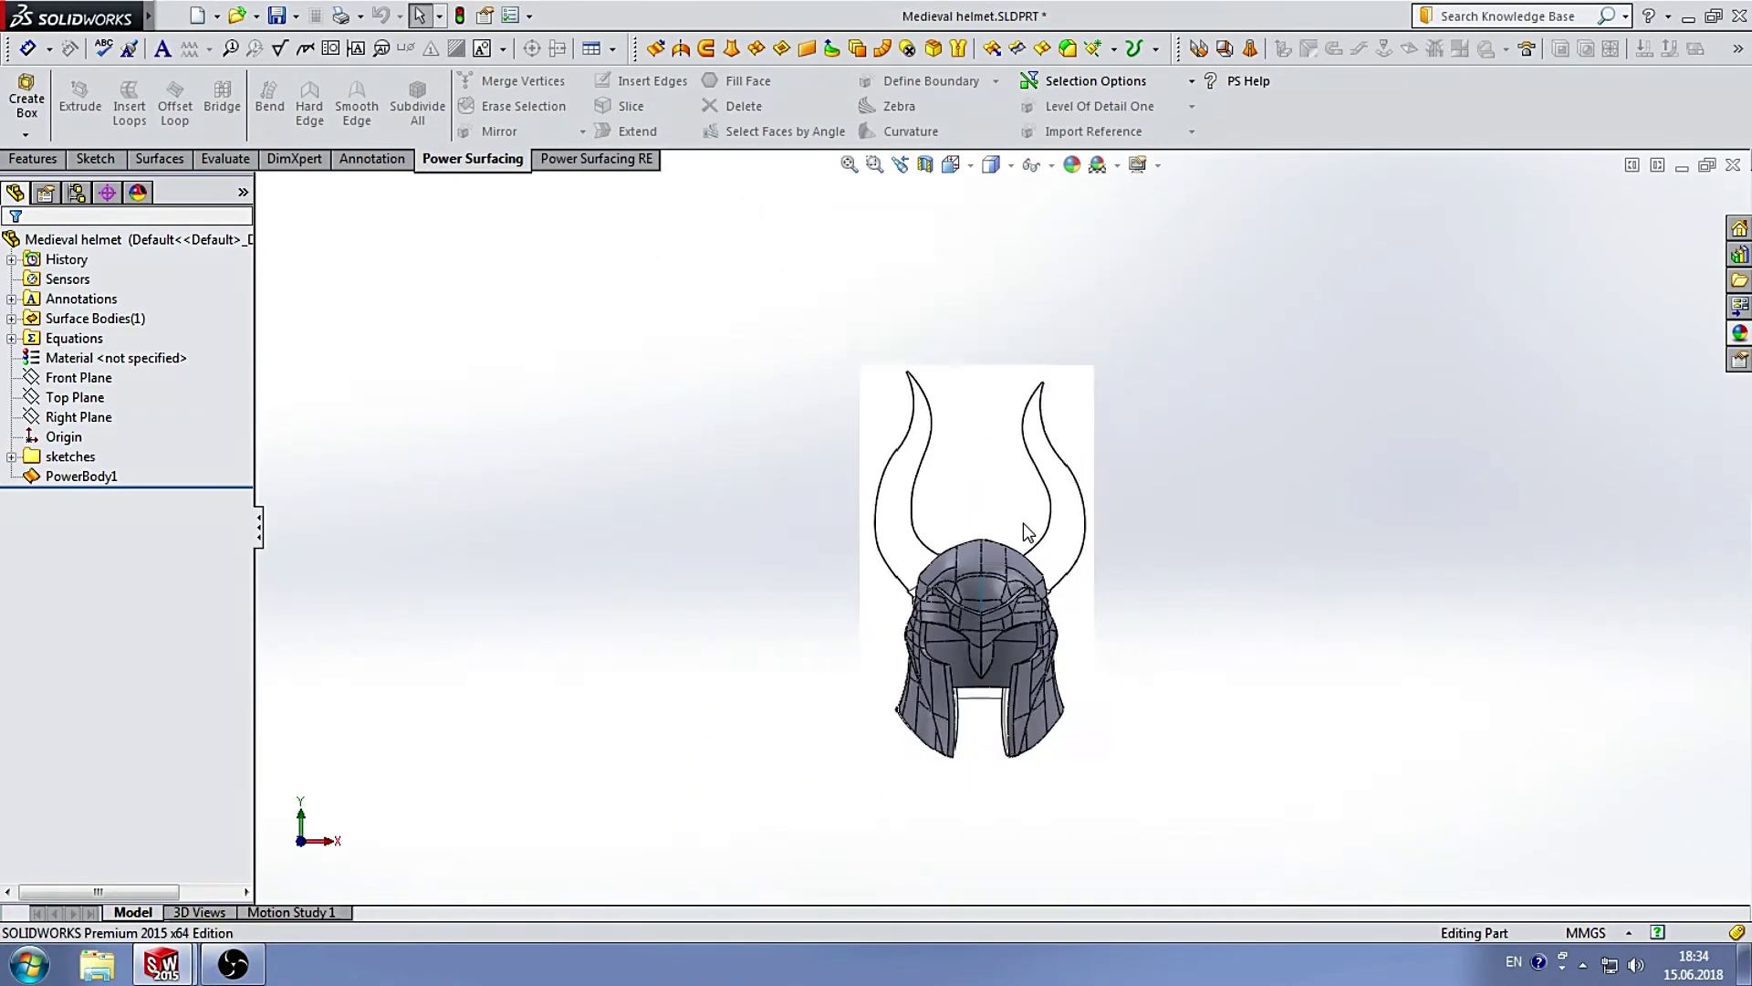
scroll(912, 525, down, 3)
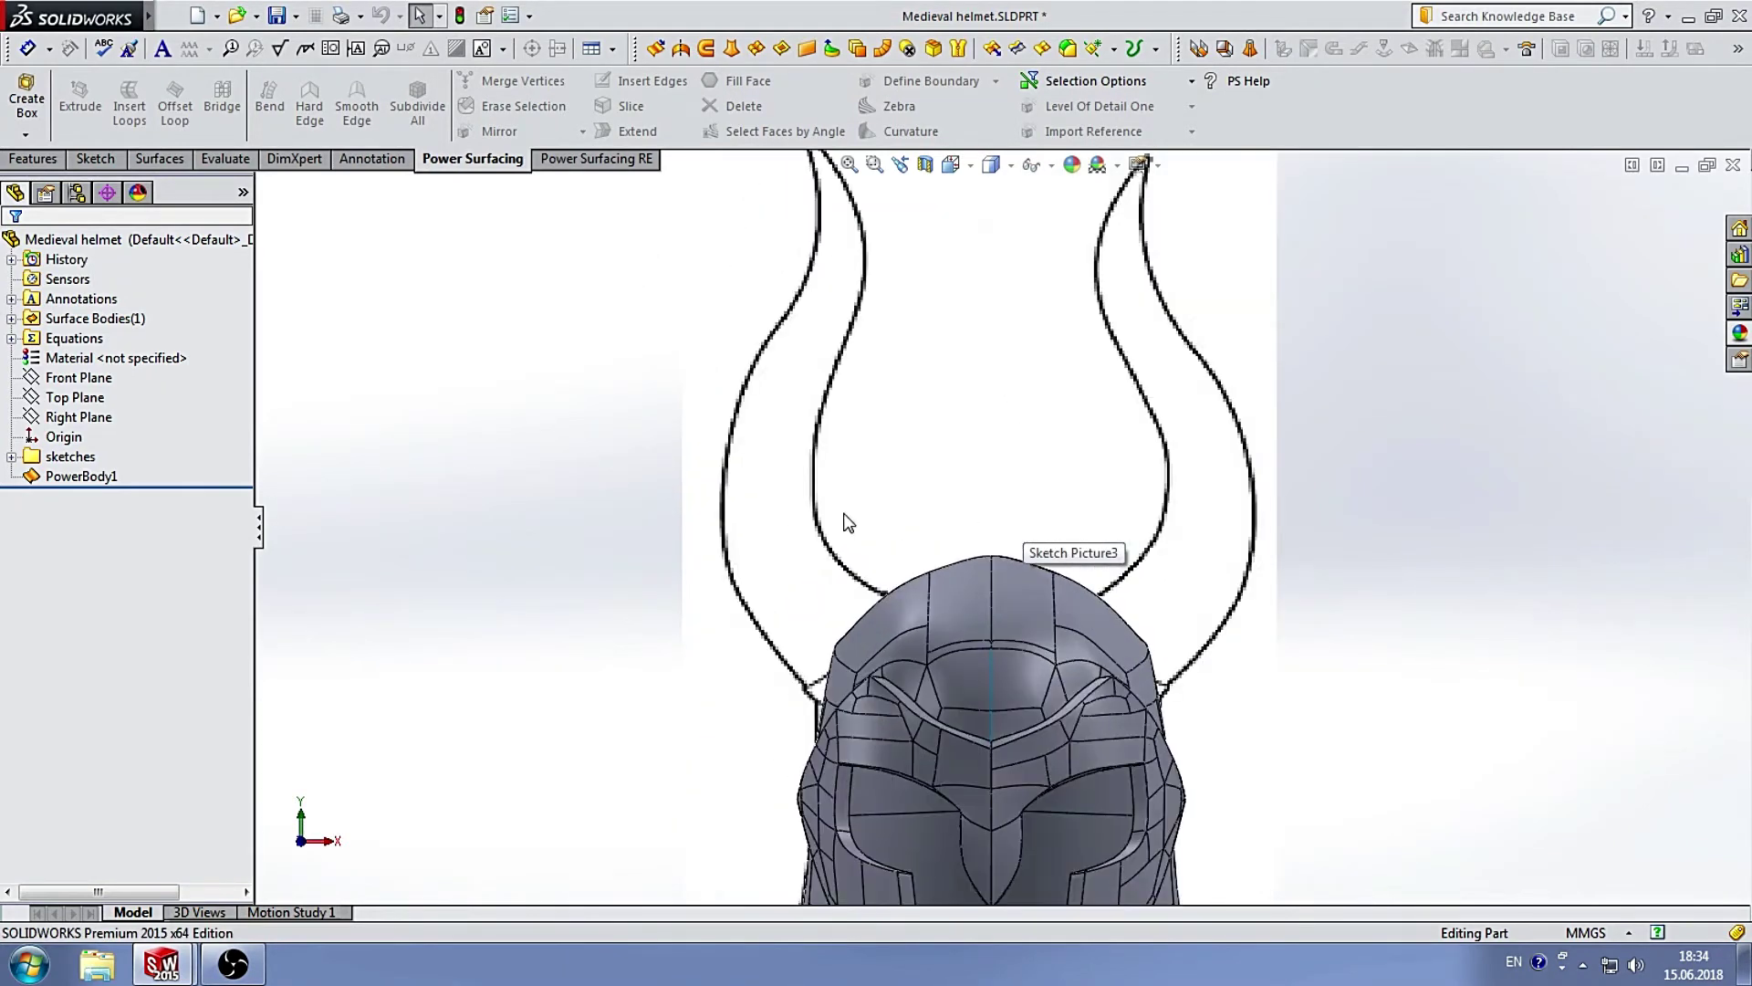
Create a default-size box and move it up beside the left horn.
click(27, 137)
click(60, 157)
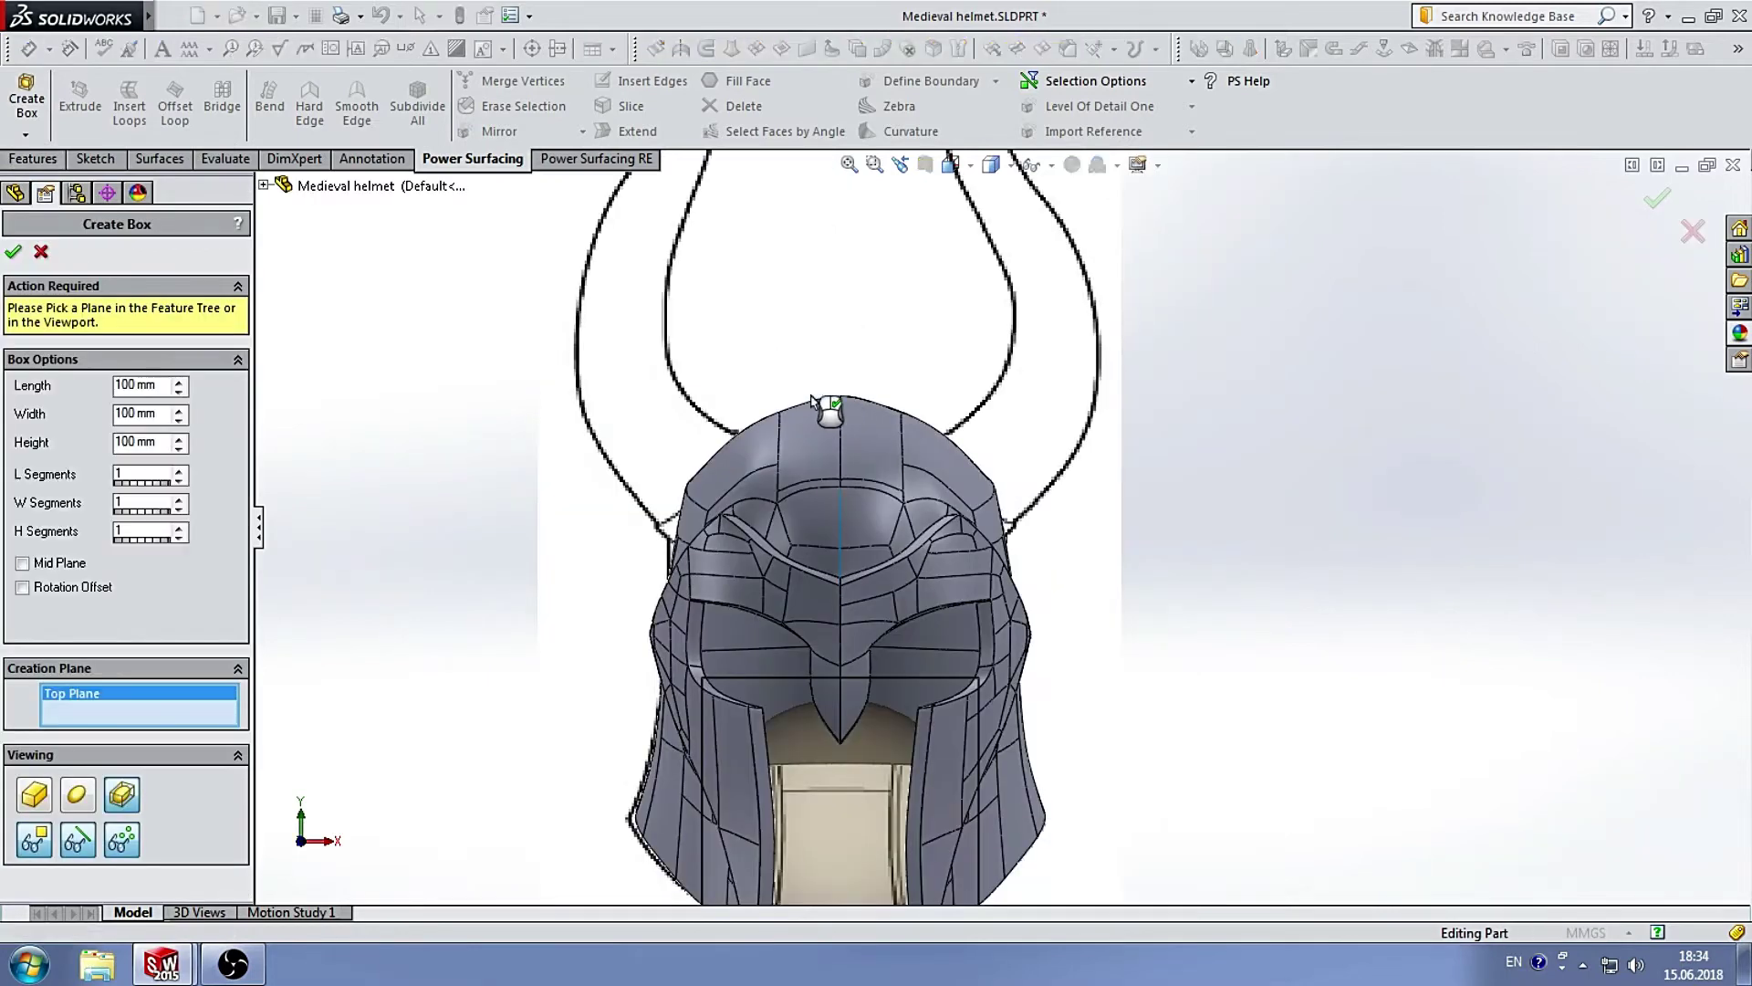
click(13, 251)
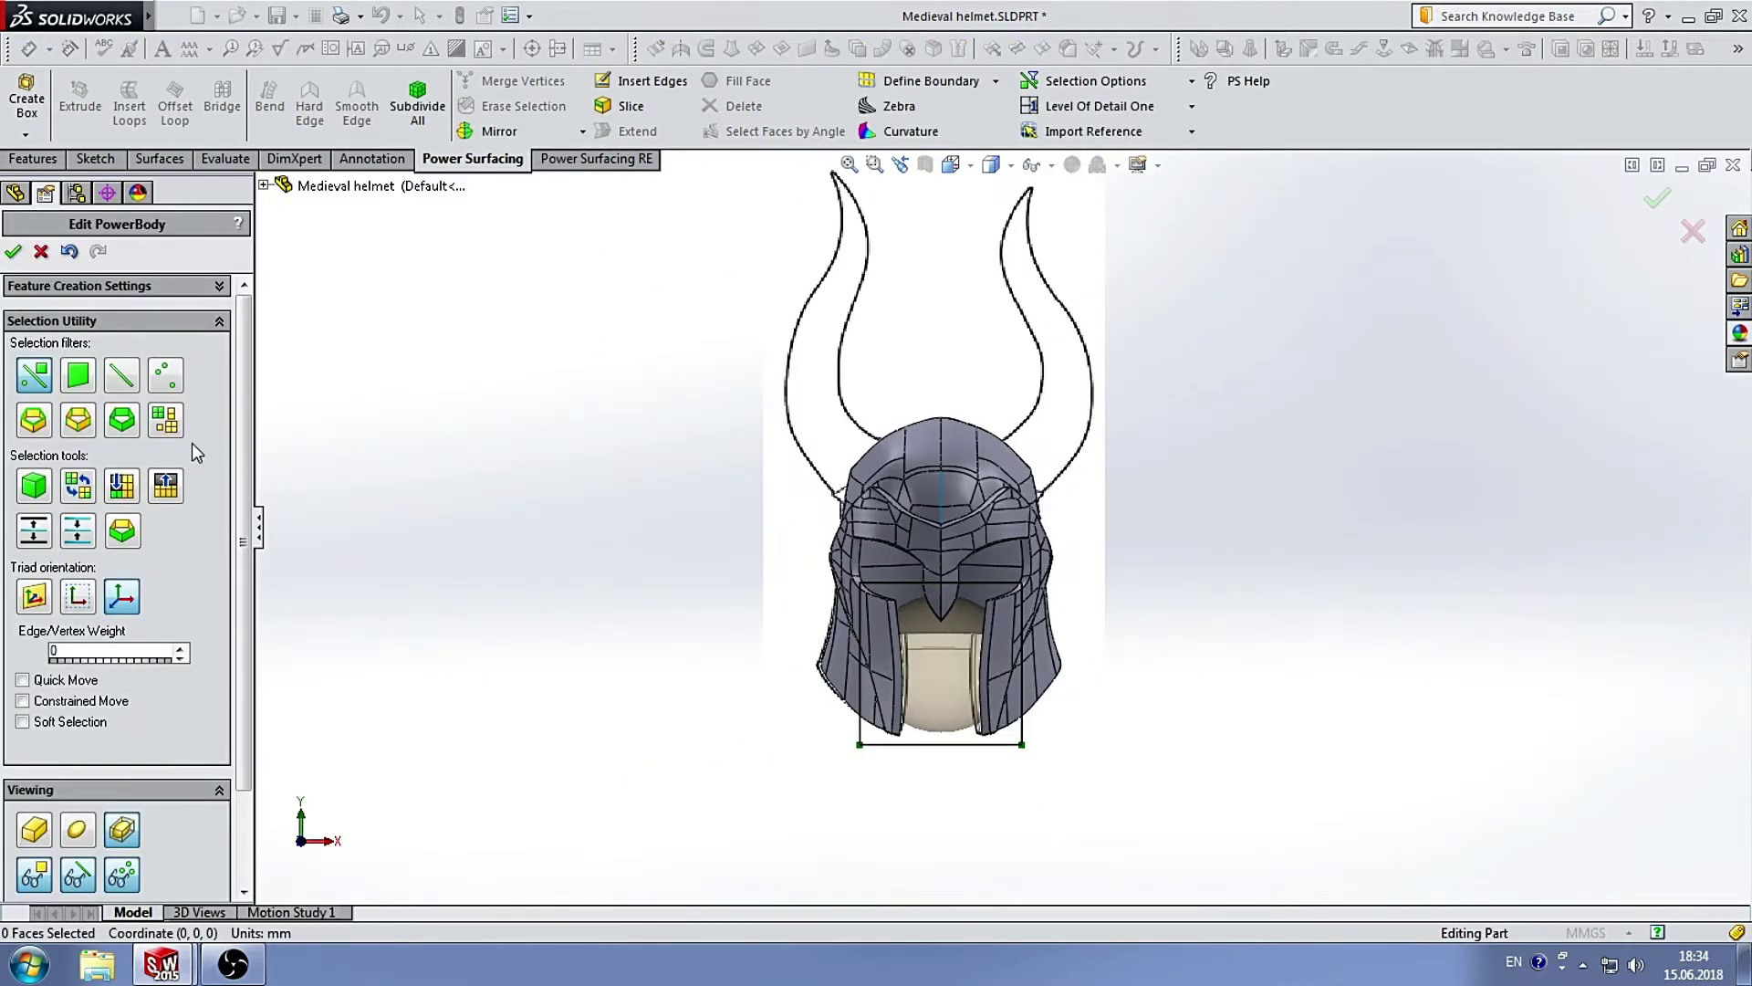
click(34, 485)
drag(950, 650, 928, 358)
scroll(928, 358, down, 3)
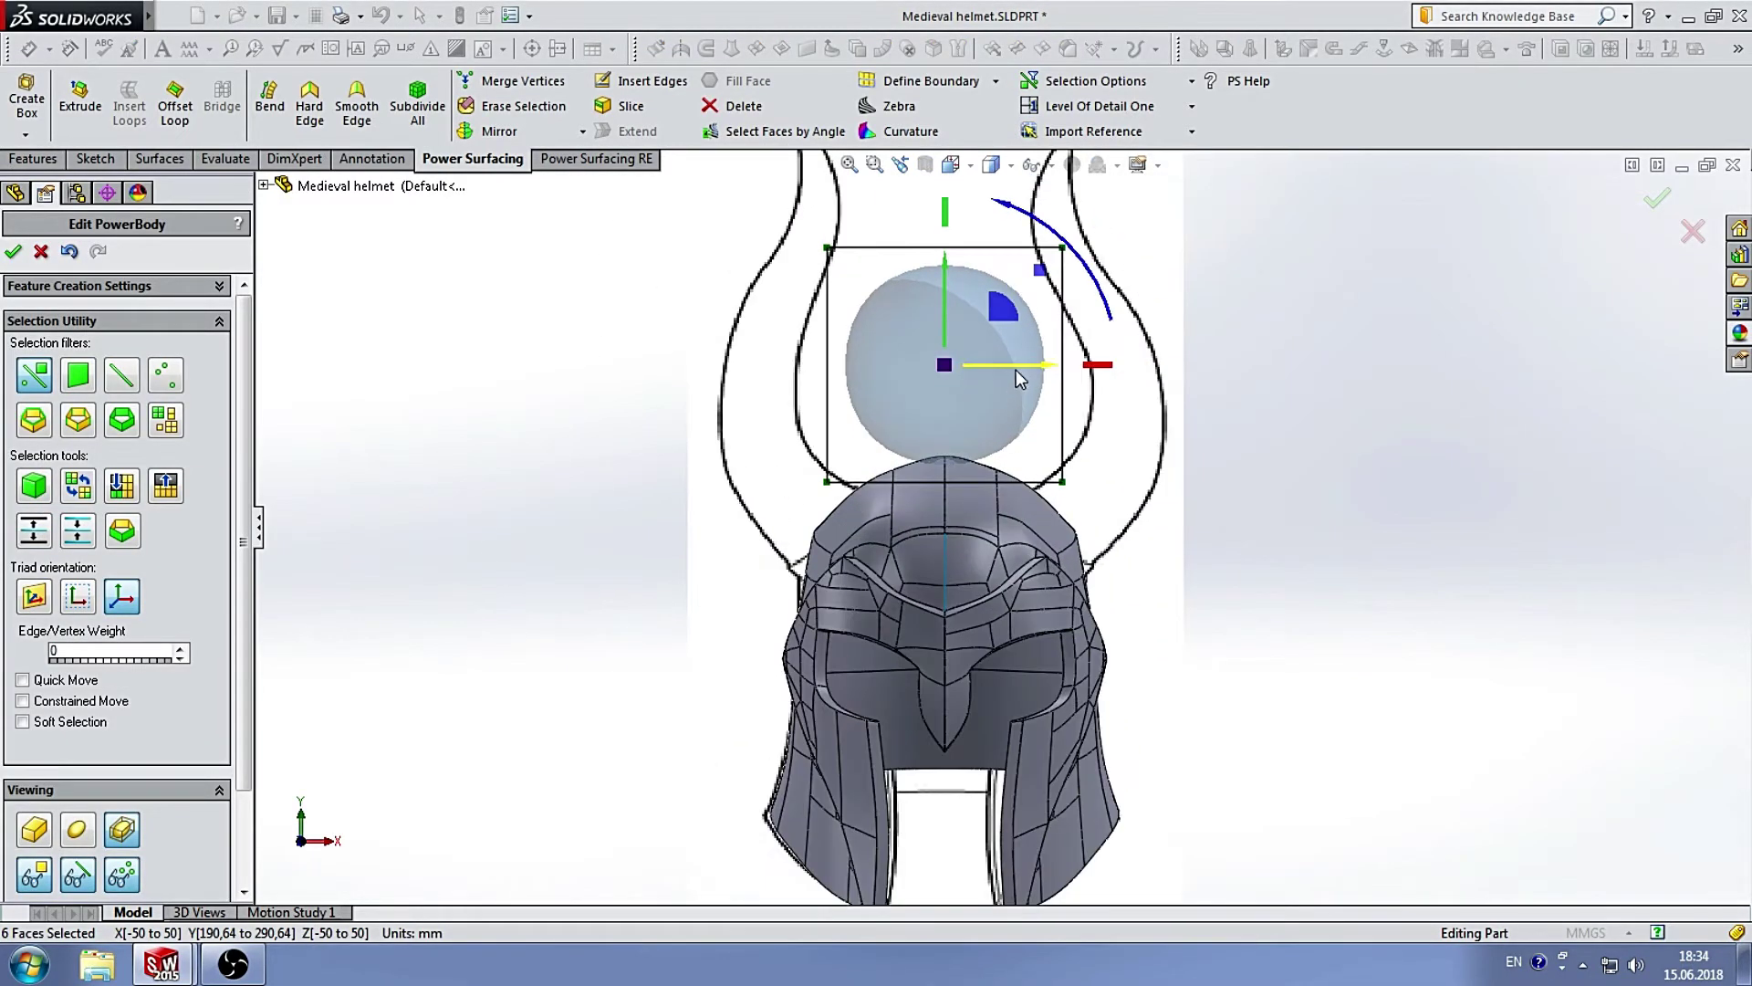
drag(1020, 396, 818, 396)
scroll(77, 712, down, 3)
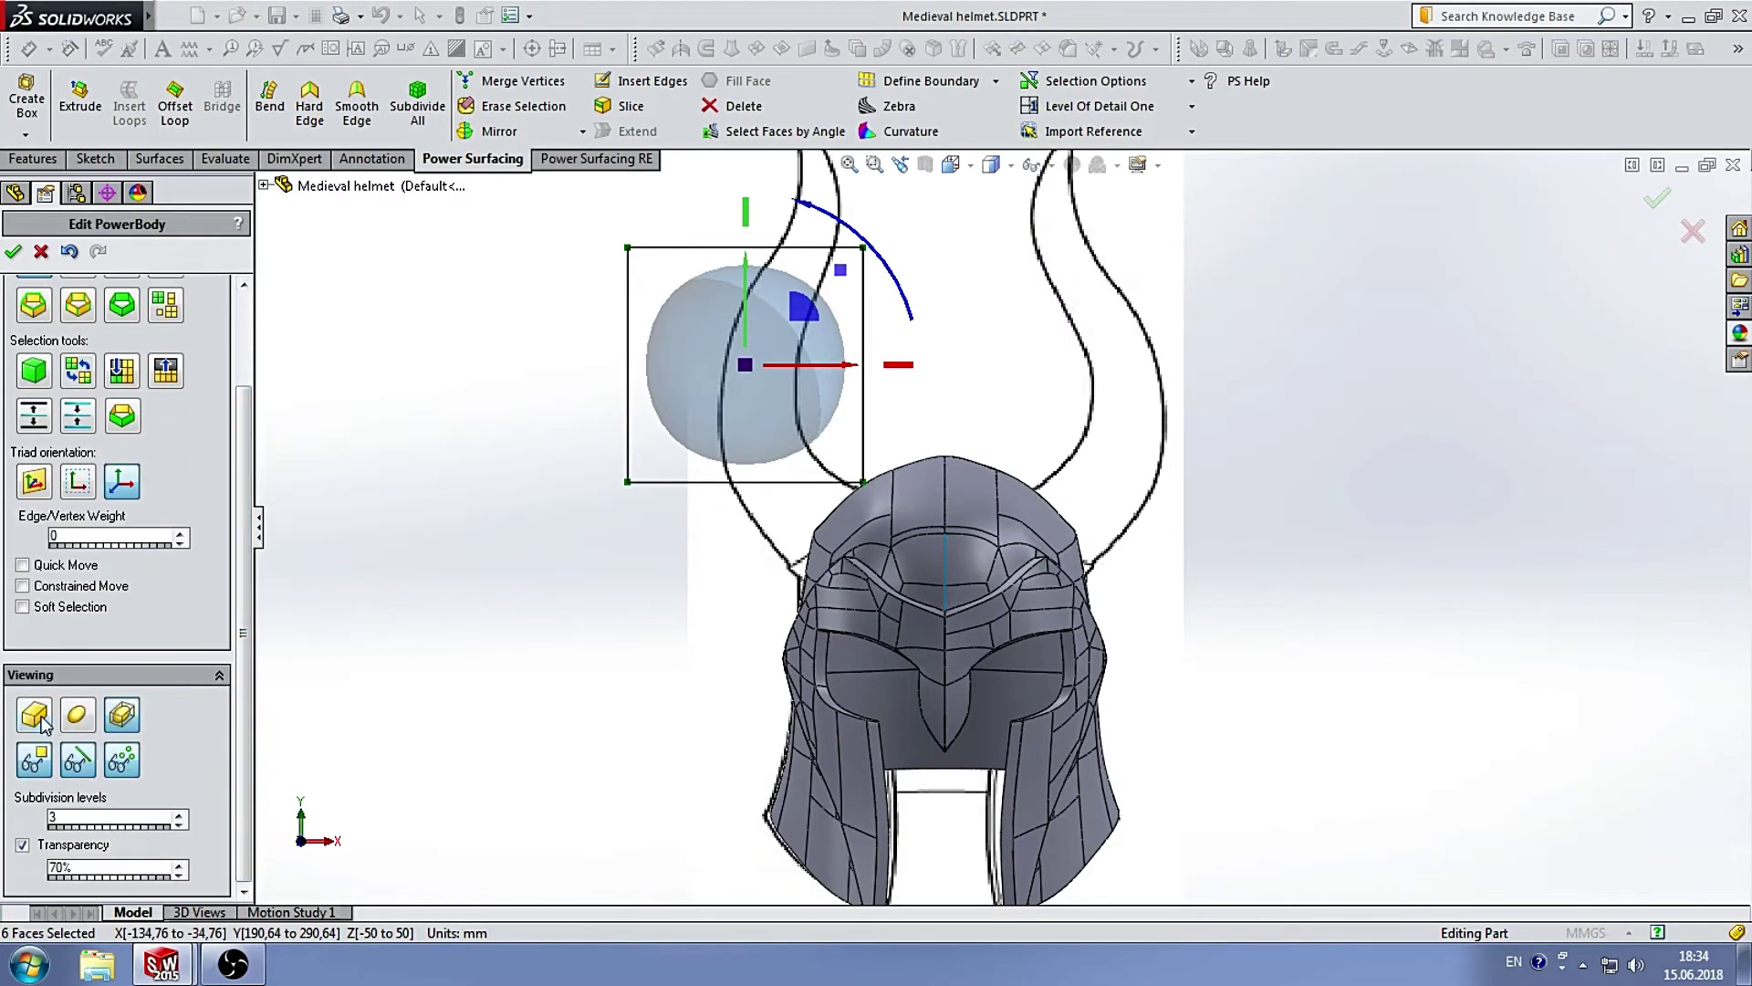
Make the box narrower and about half as tall, then tilt it roughly 20° to follow the horn.
click(34, 715)
mouse_move(898, 365)
mouse_down()
mouse_move(810, 366)
mouse_move(911, 371)
mouse_up()
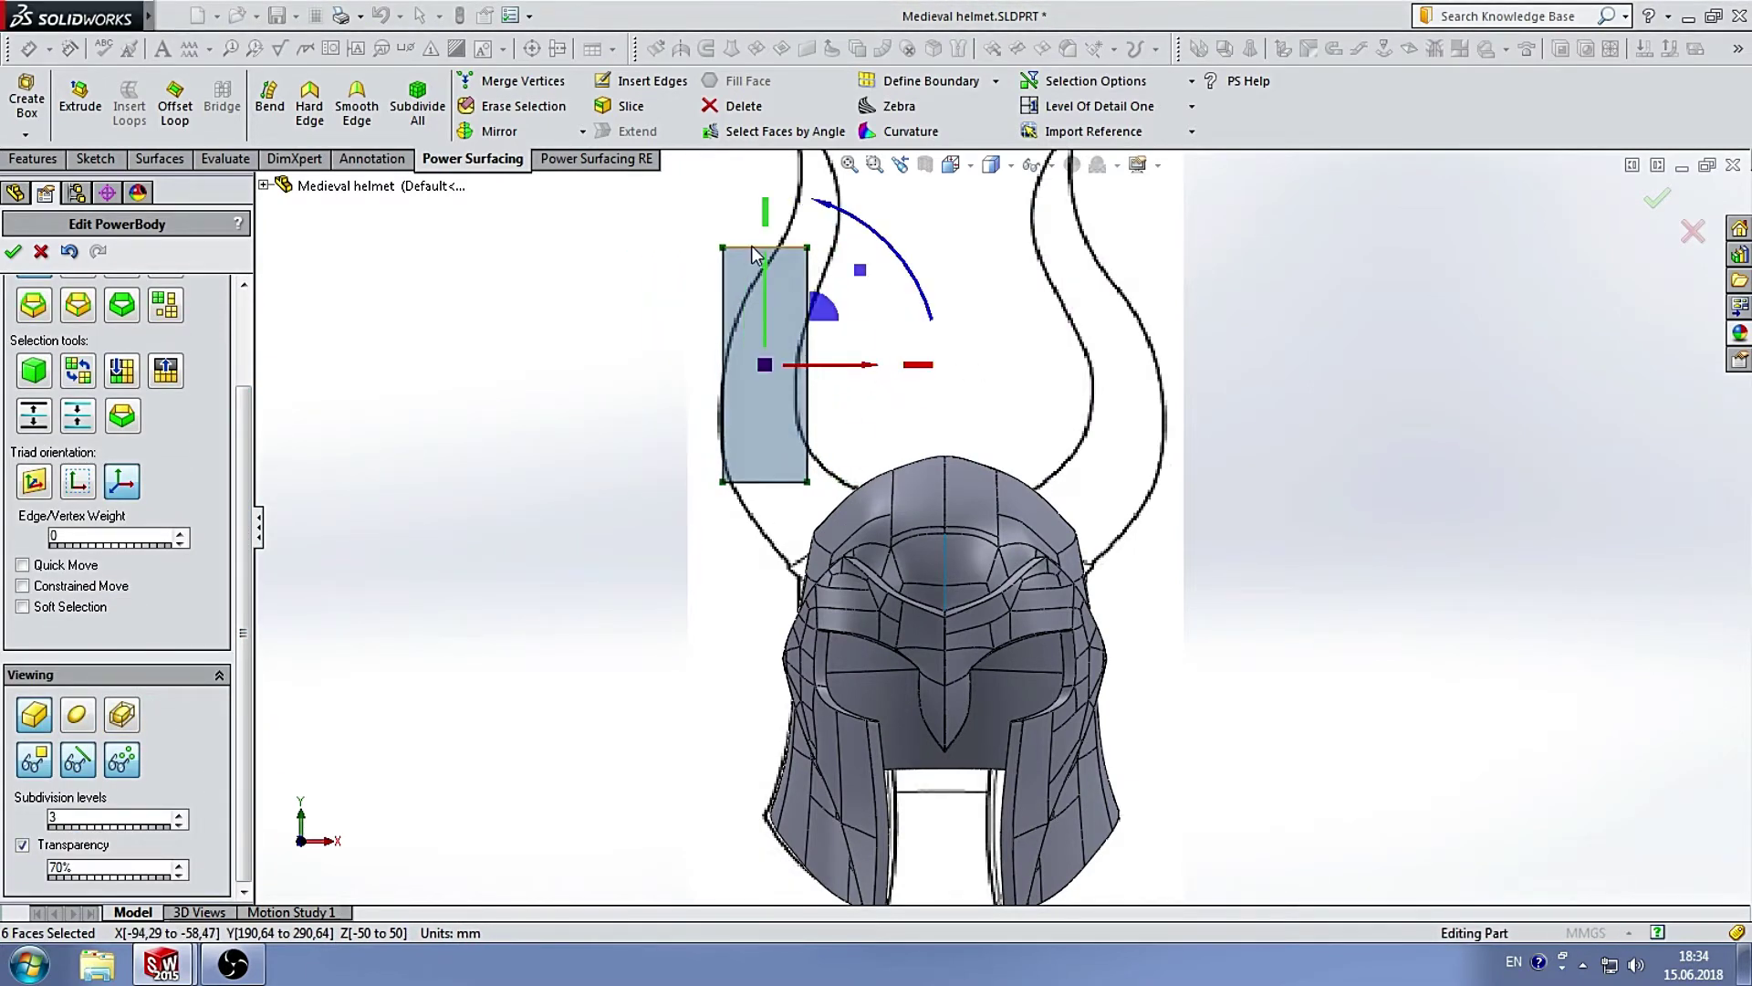
drag(763, 223, 794, 420)
scroll(770, 317, up, 3)
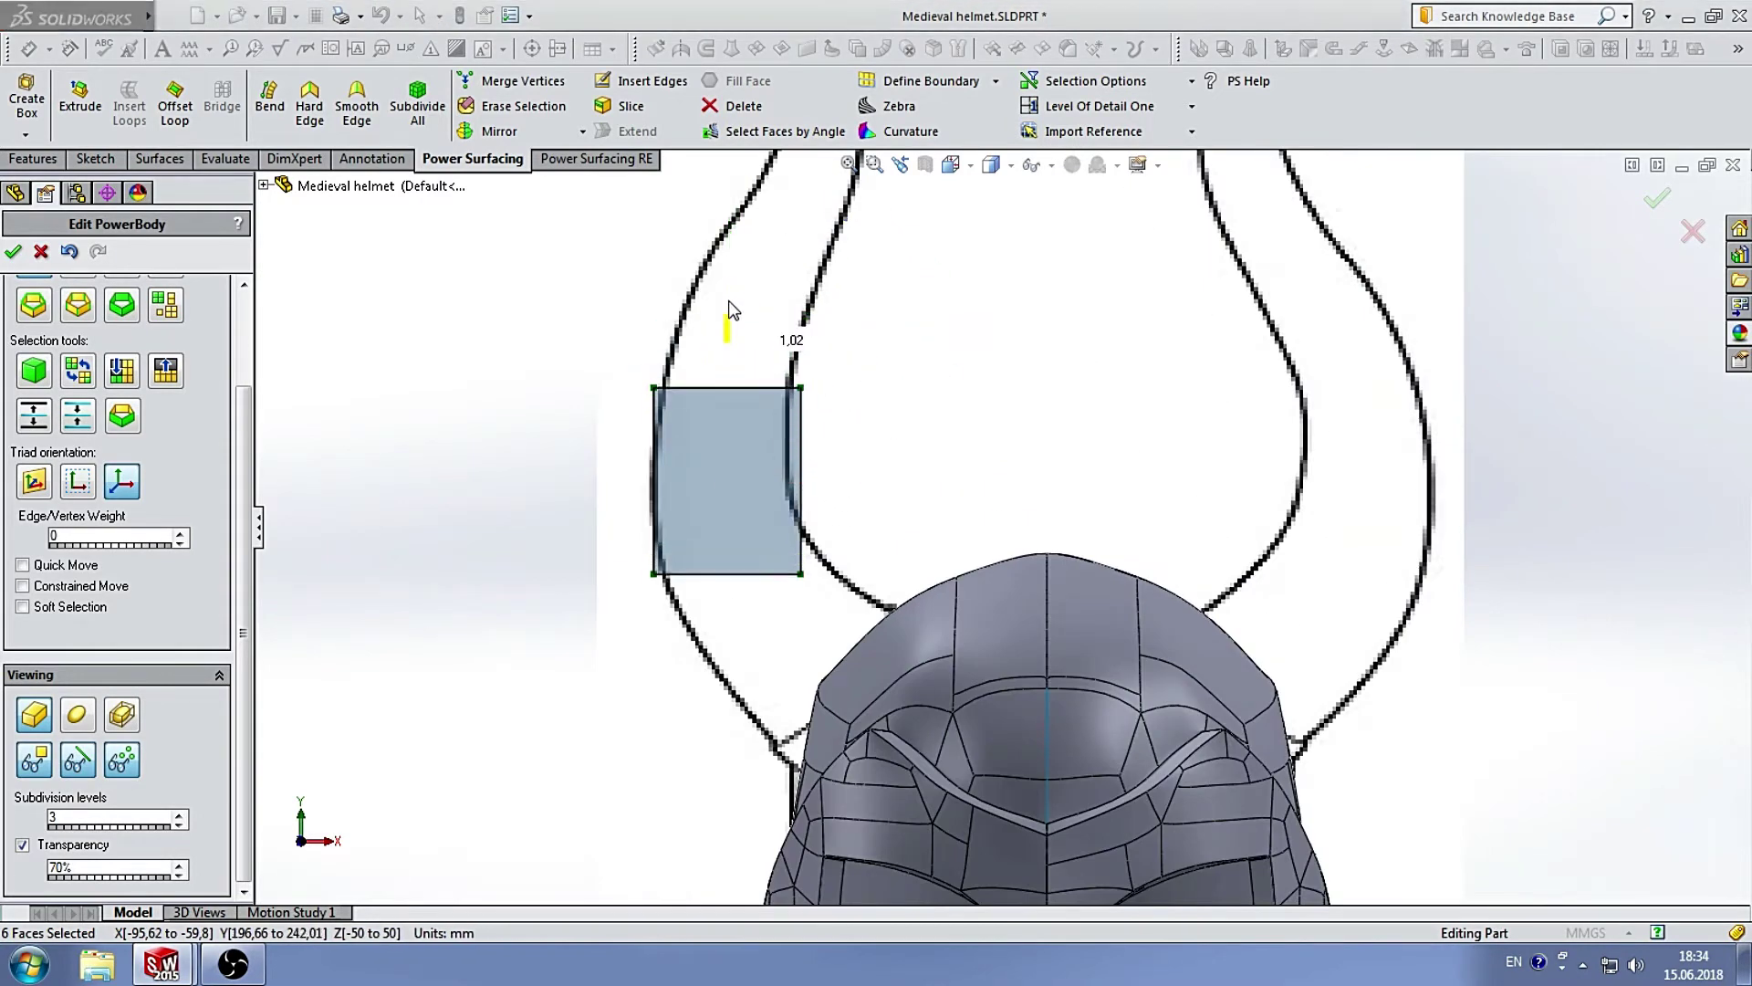
mouse_move(780, 493)
mouse_down()
mouse_move(846, 409)
mouse_move(853, 431)
mouse_move(785, 517)
mouse_move(854, 497)
mouse_move(804, 519)
mouse_up()
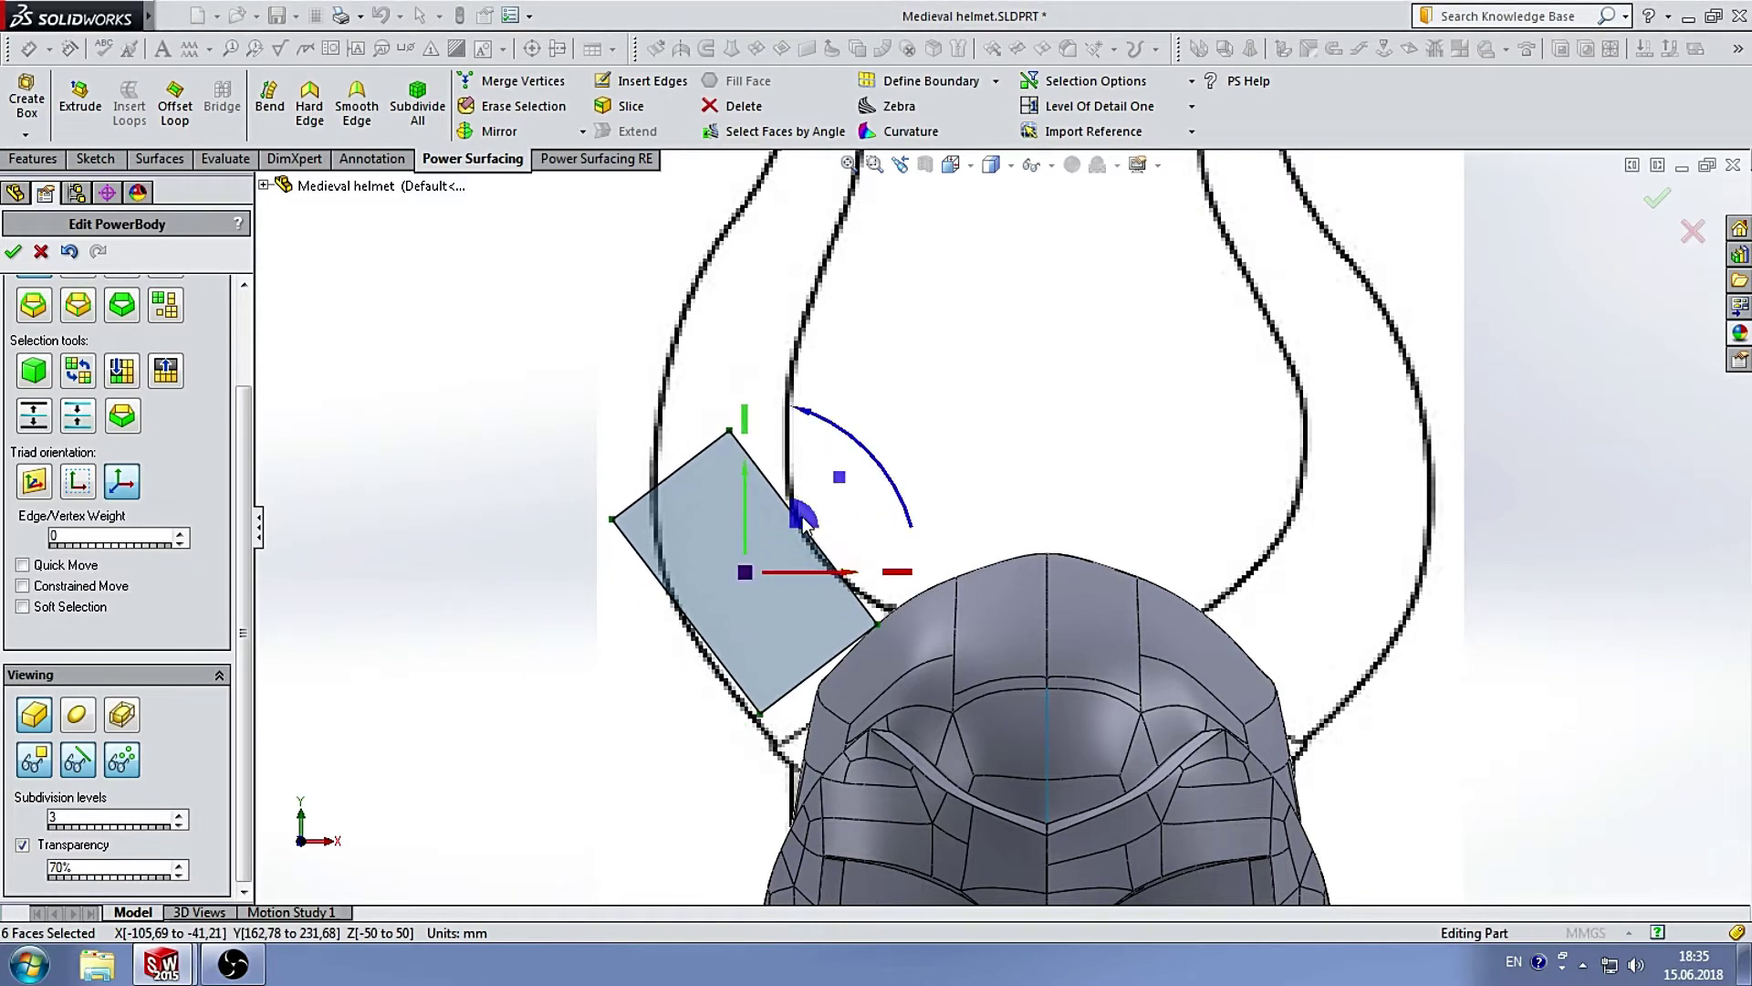
scroll(950, 516, up, 1)
drag(915, 547, 908, 522)
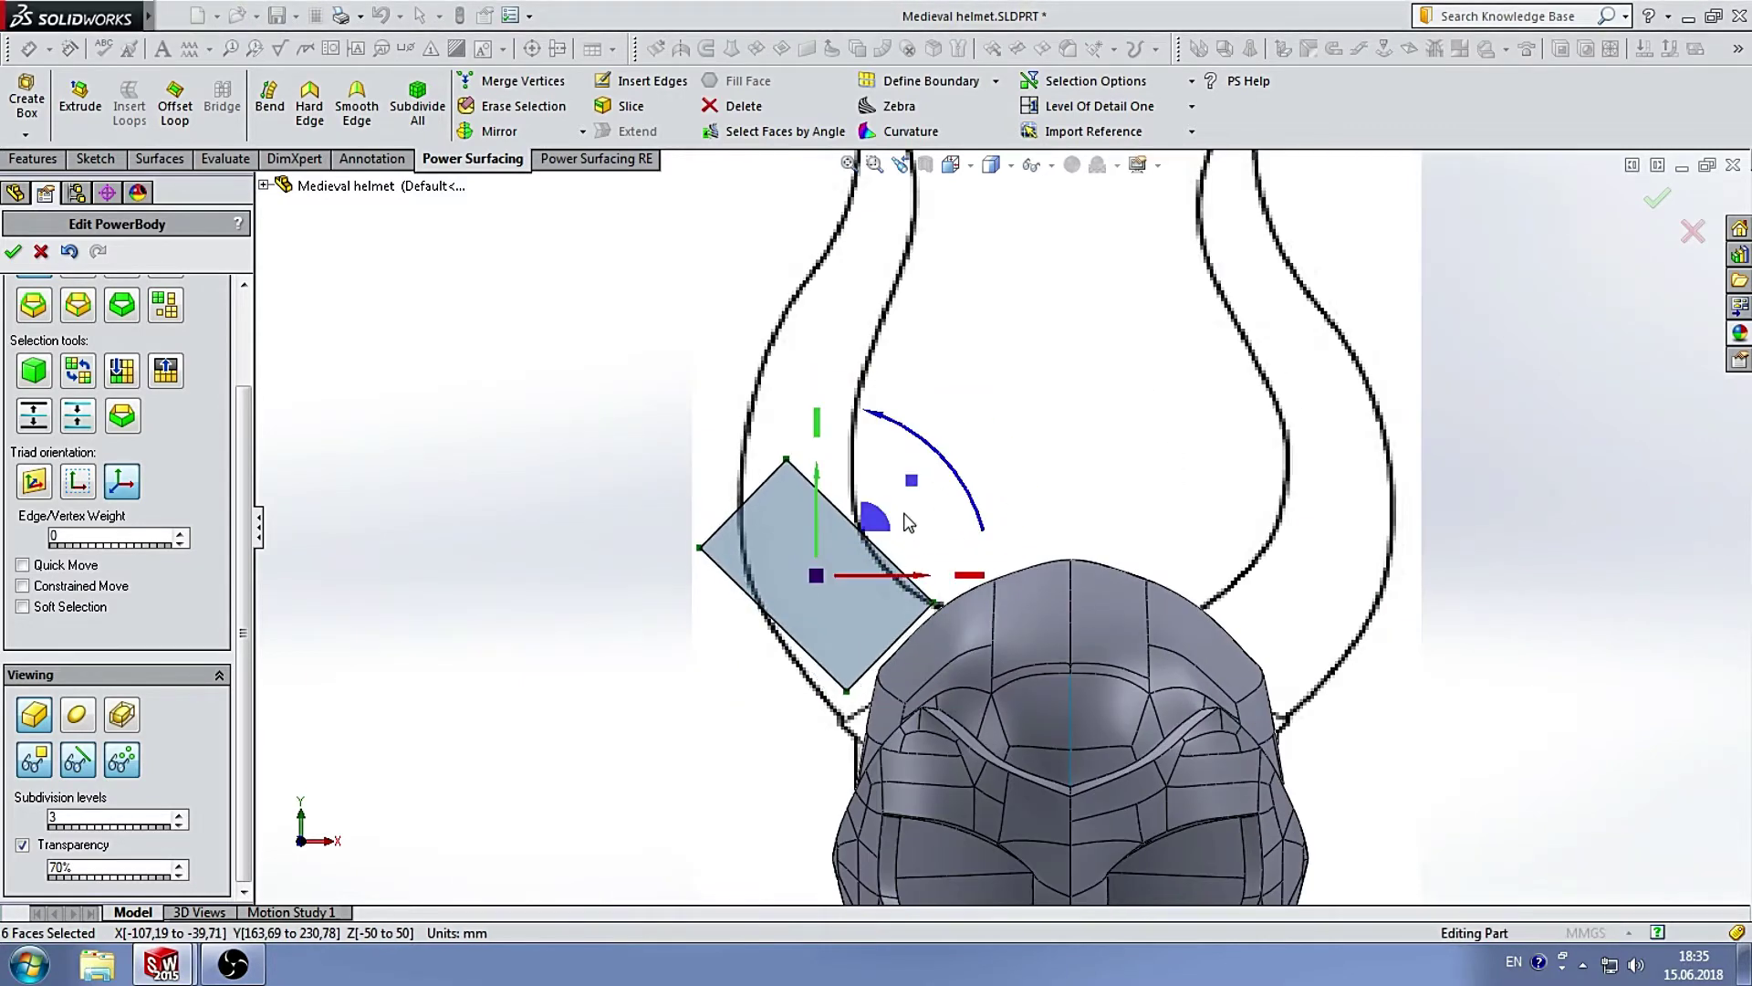
scroll(1031, 548, up, 5)
scroll(1032, 547, down, 3)
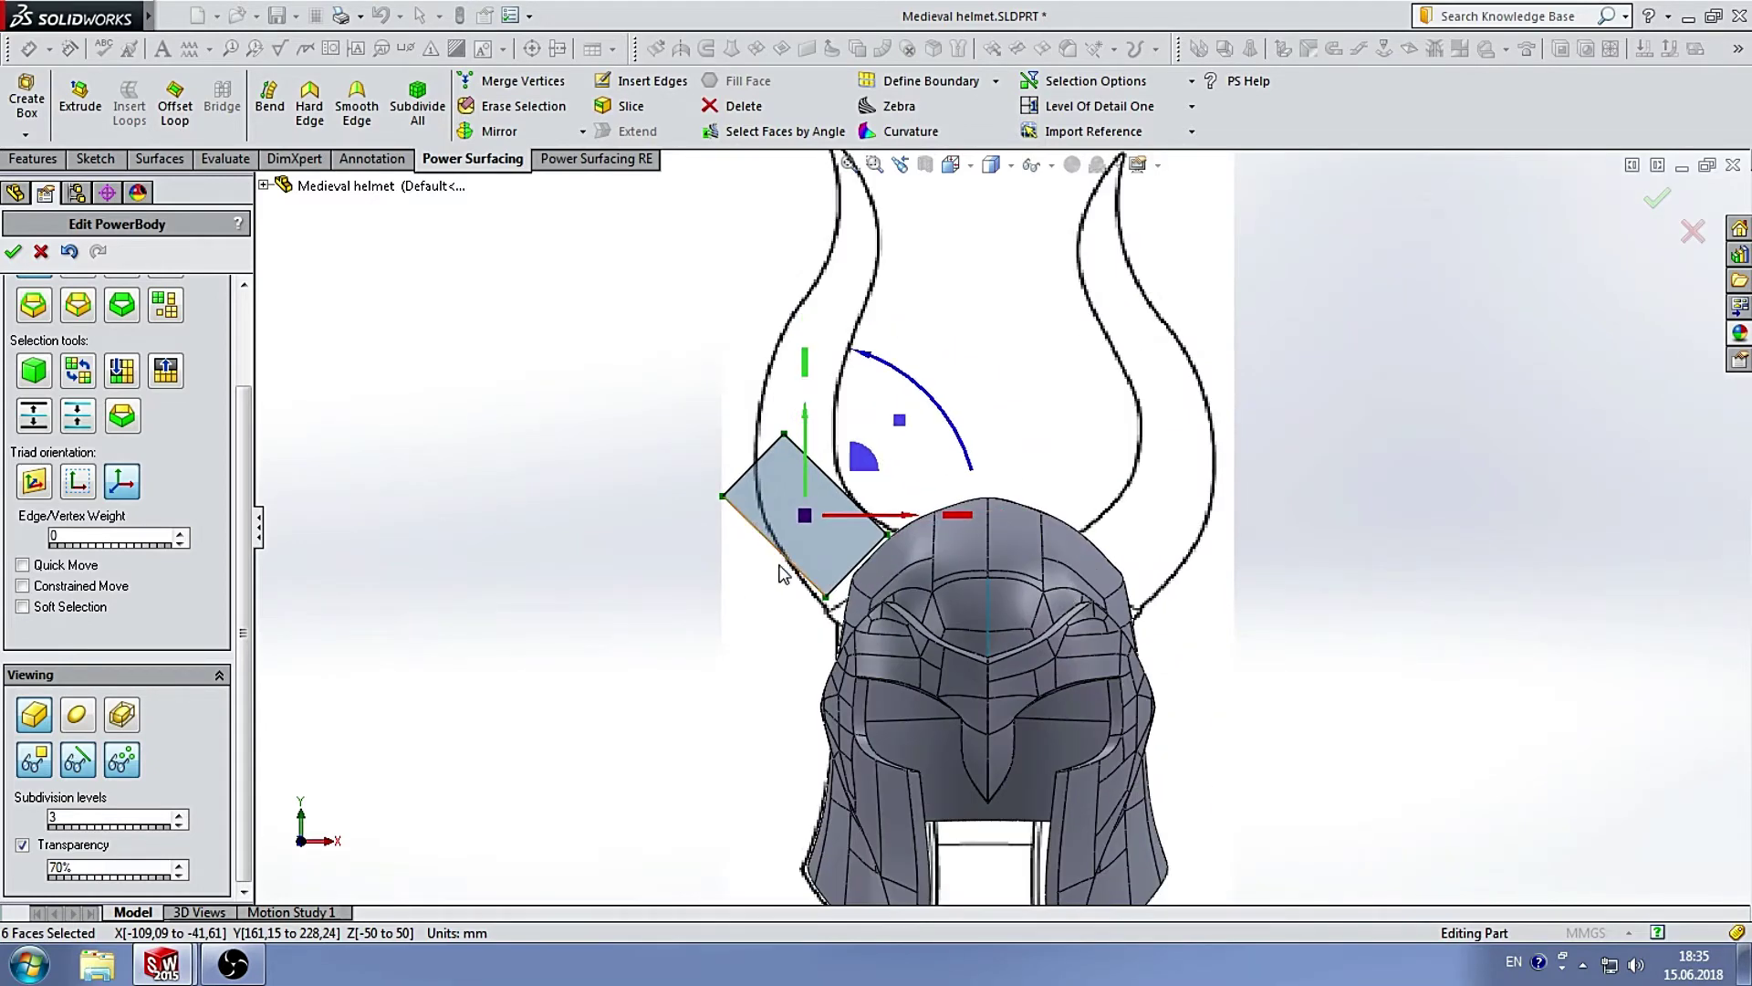
click(907, 497)
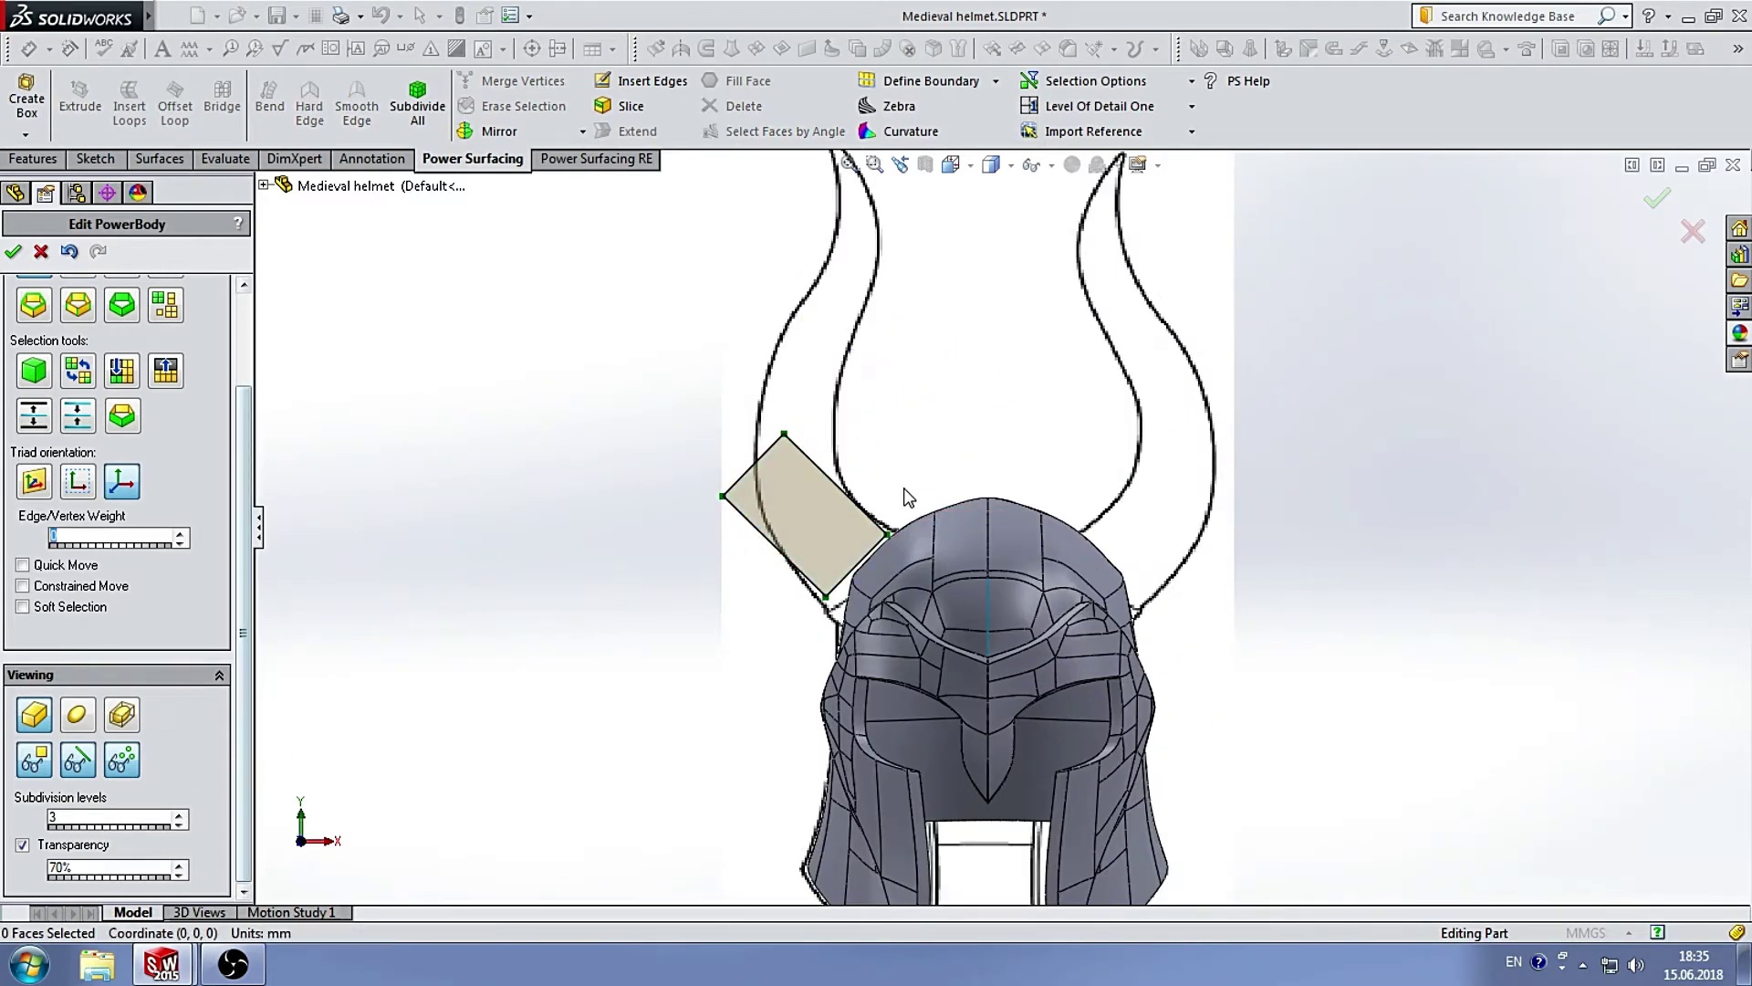
scroll(994, 474, down, 2)
scroll(926, 619, down, 1)
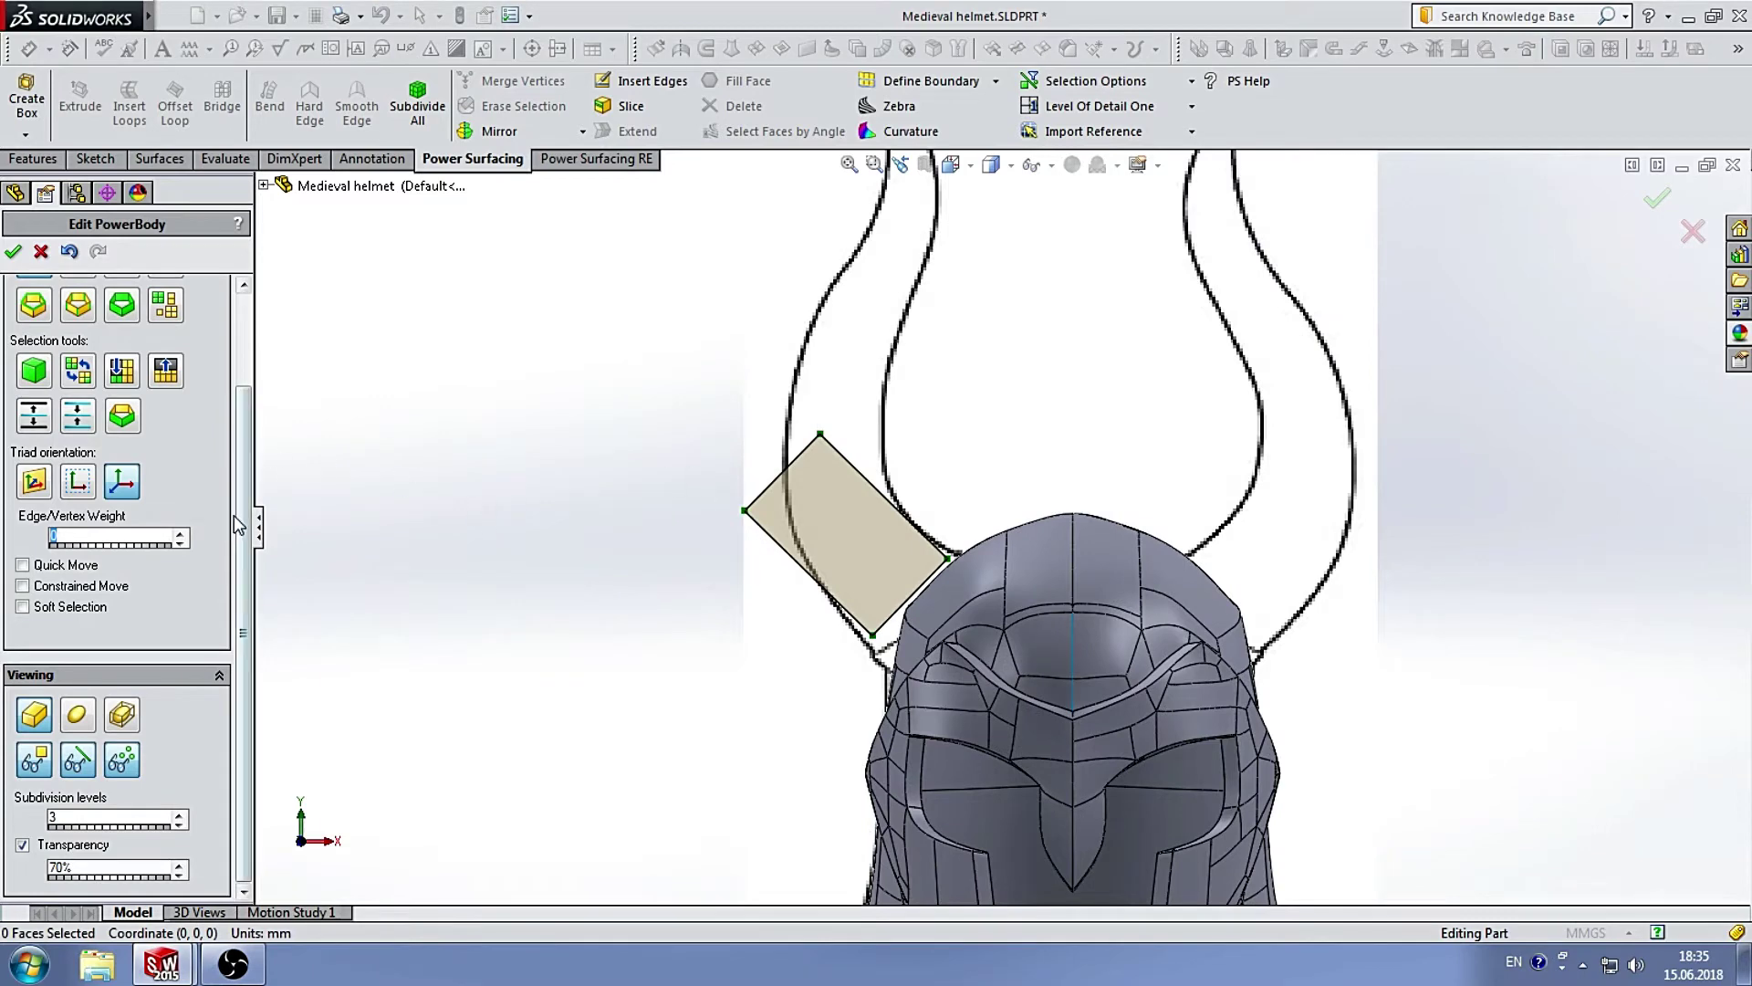
scroll(239, 525, up, 2)
scroll(969, 411, up, 2)
Pull the pad's end face outward, extrude it, and bend the new section toward the horn sketch.
click(76, 831)
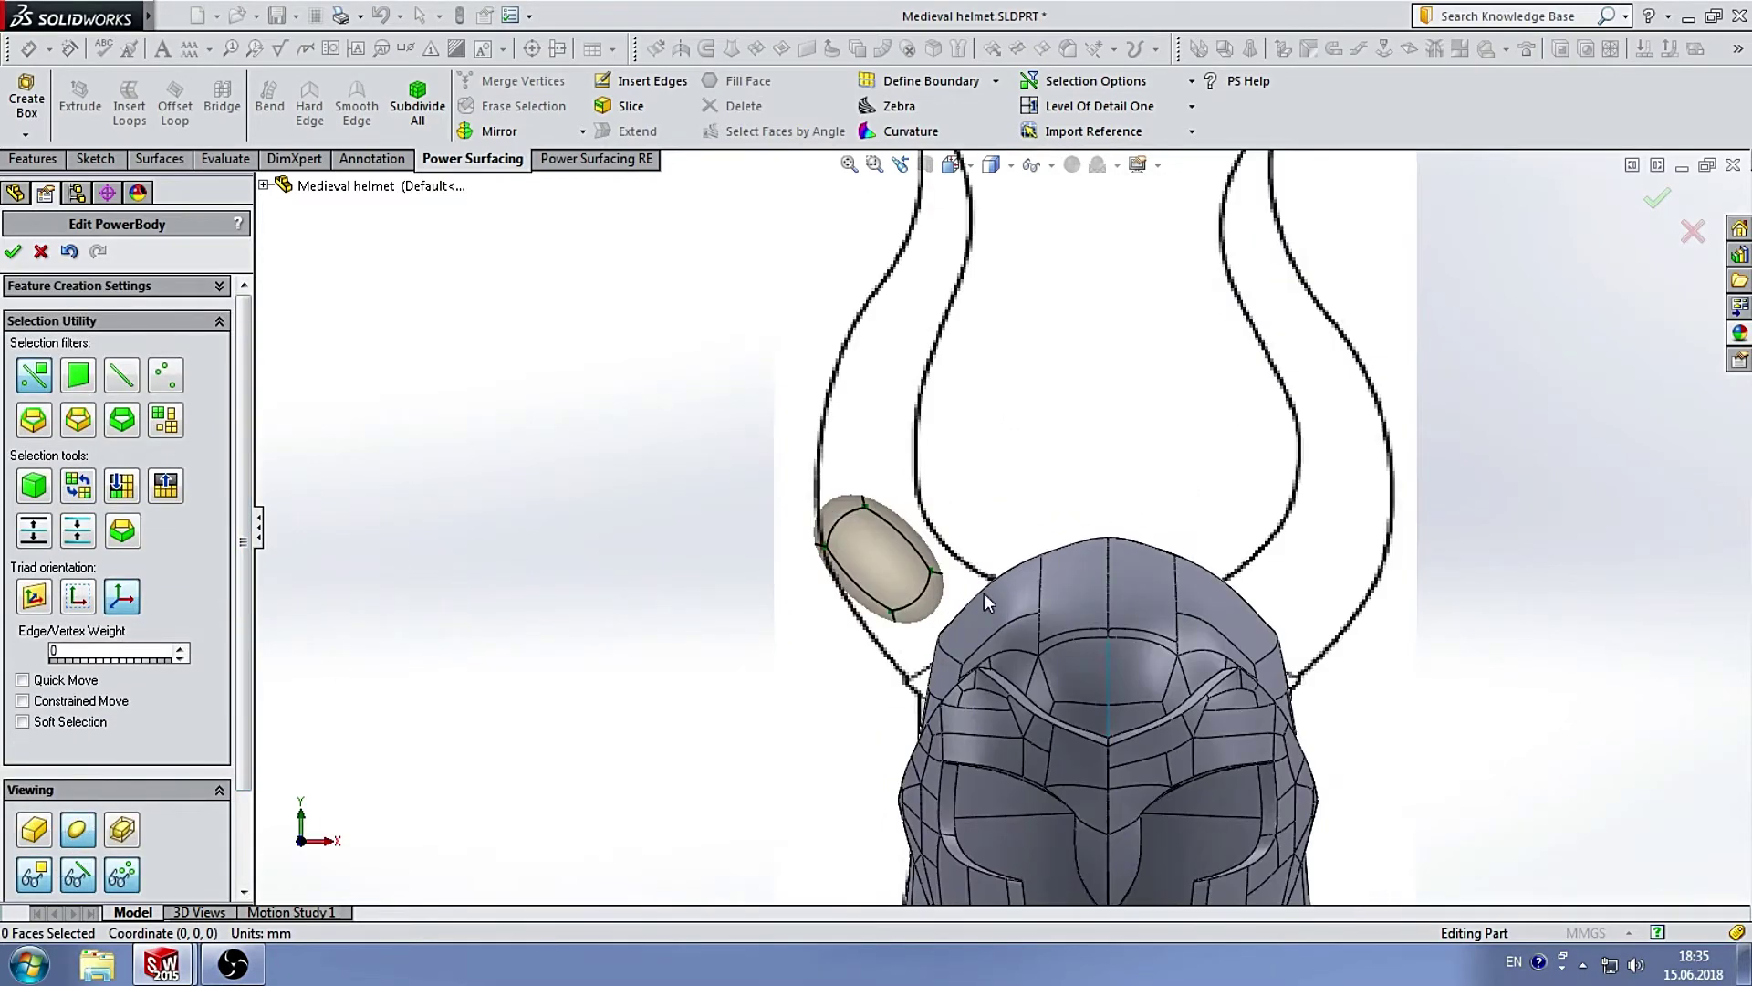
click(907, 584)
shift+drag(897, 571, 957, 398)
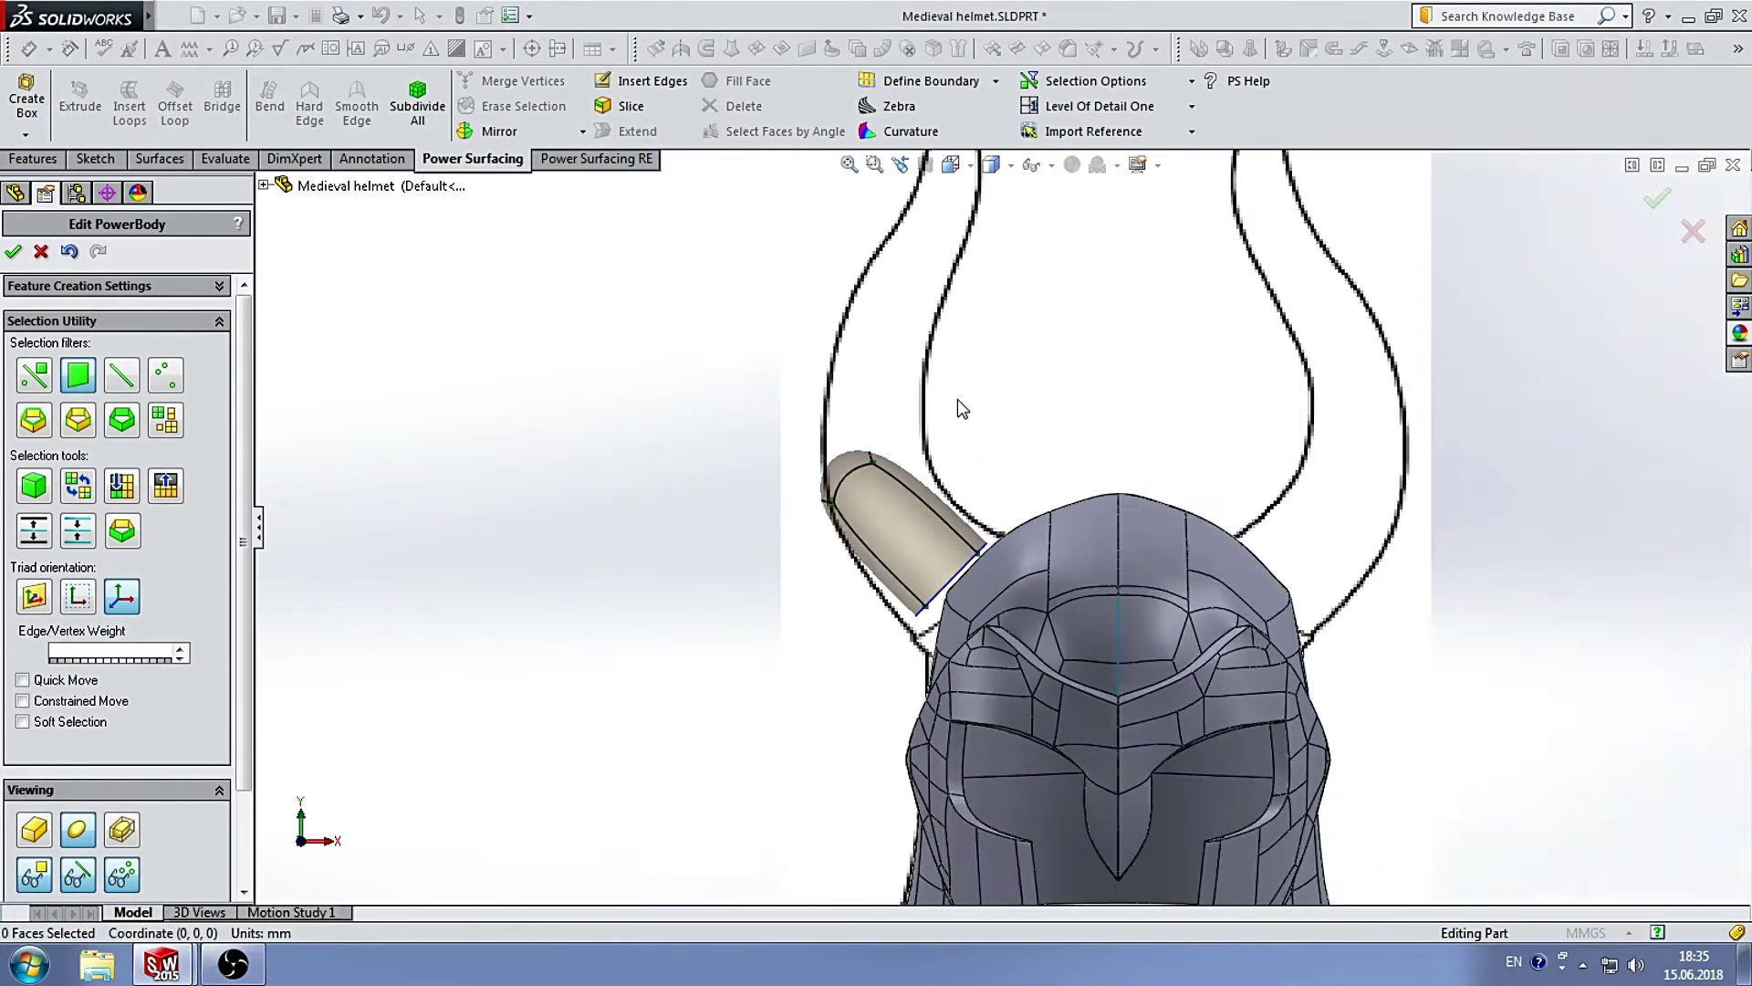
scroll(771, 539, down, 2)
key(s)
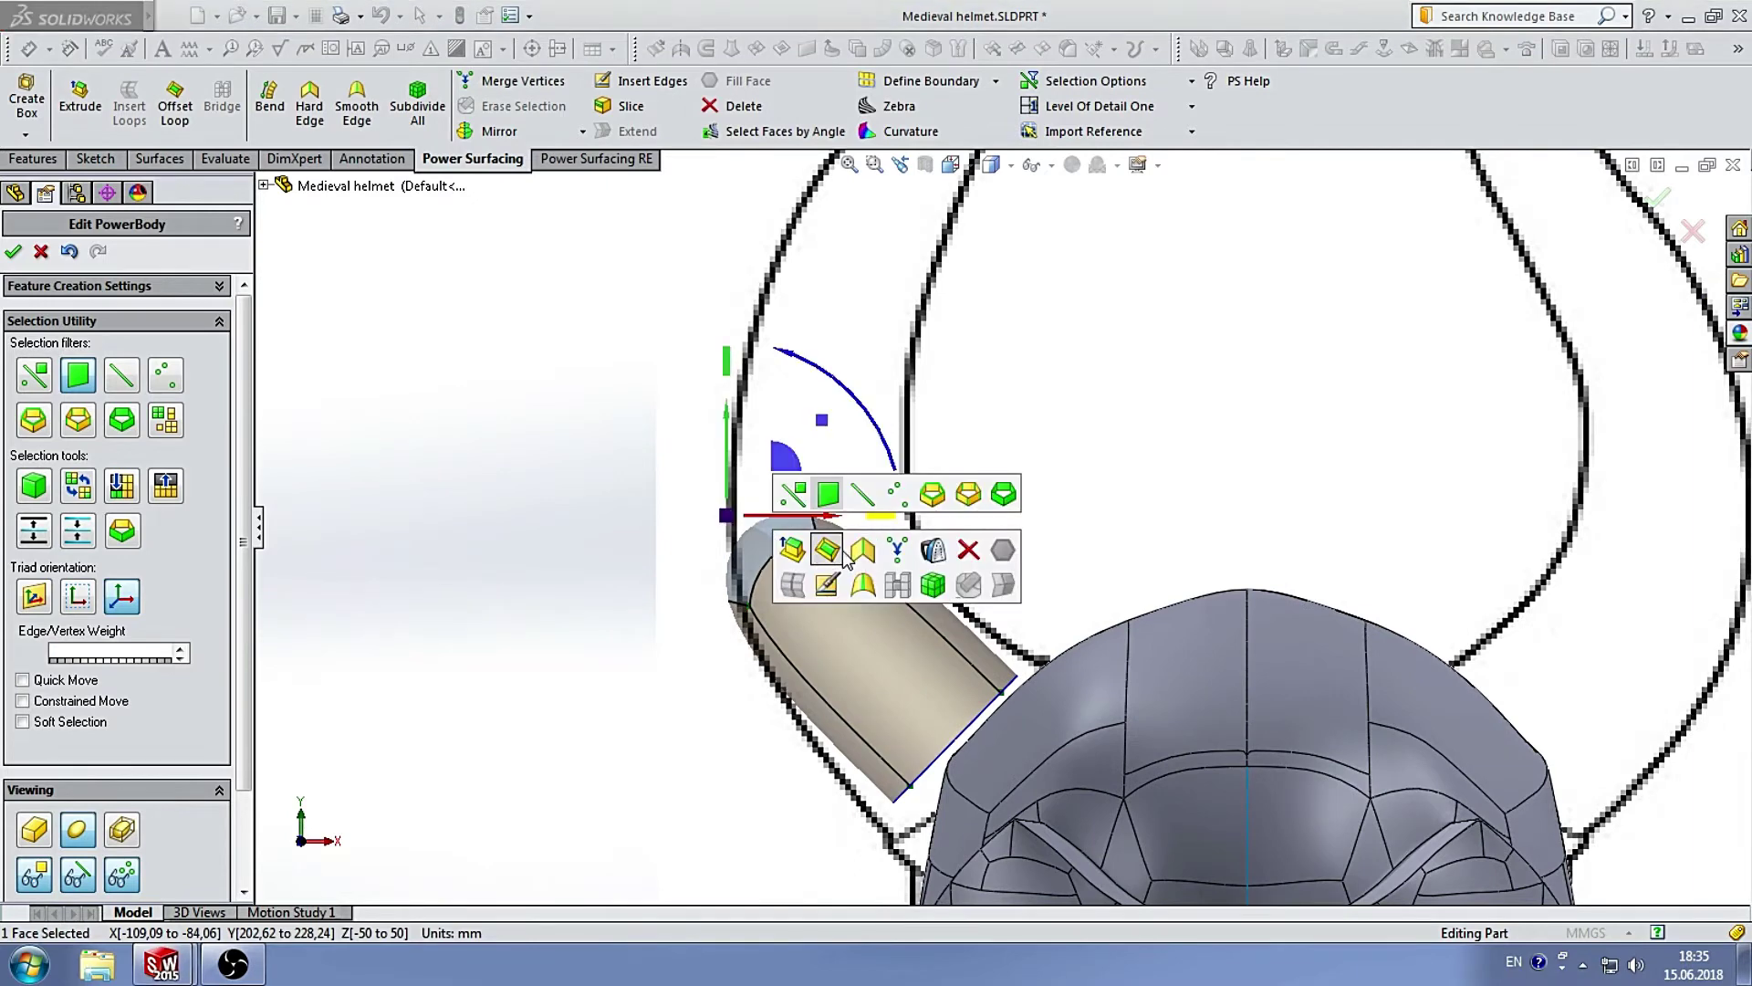
click(802, 538)
click(13, 251)
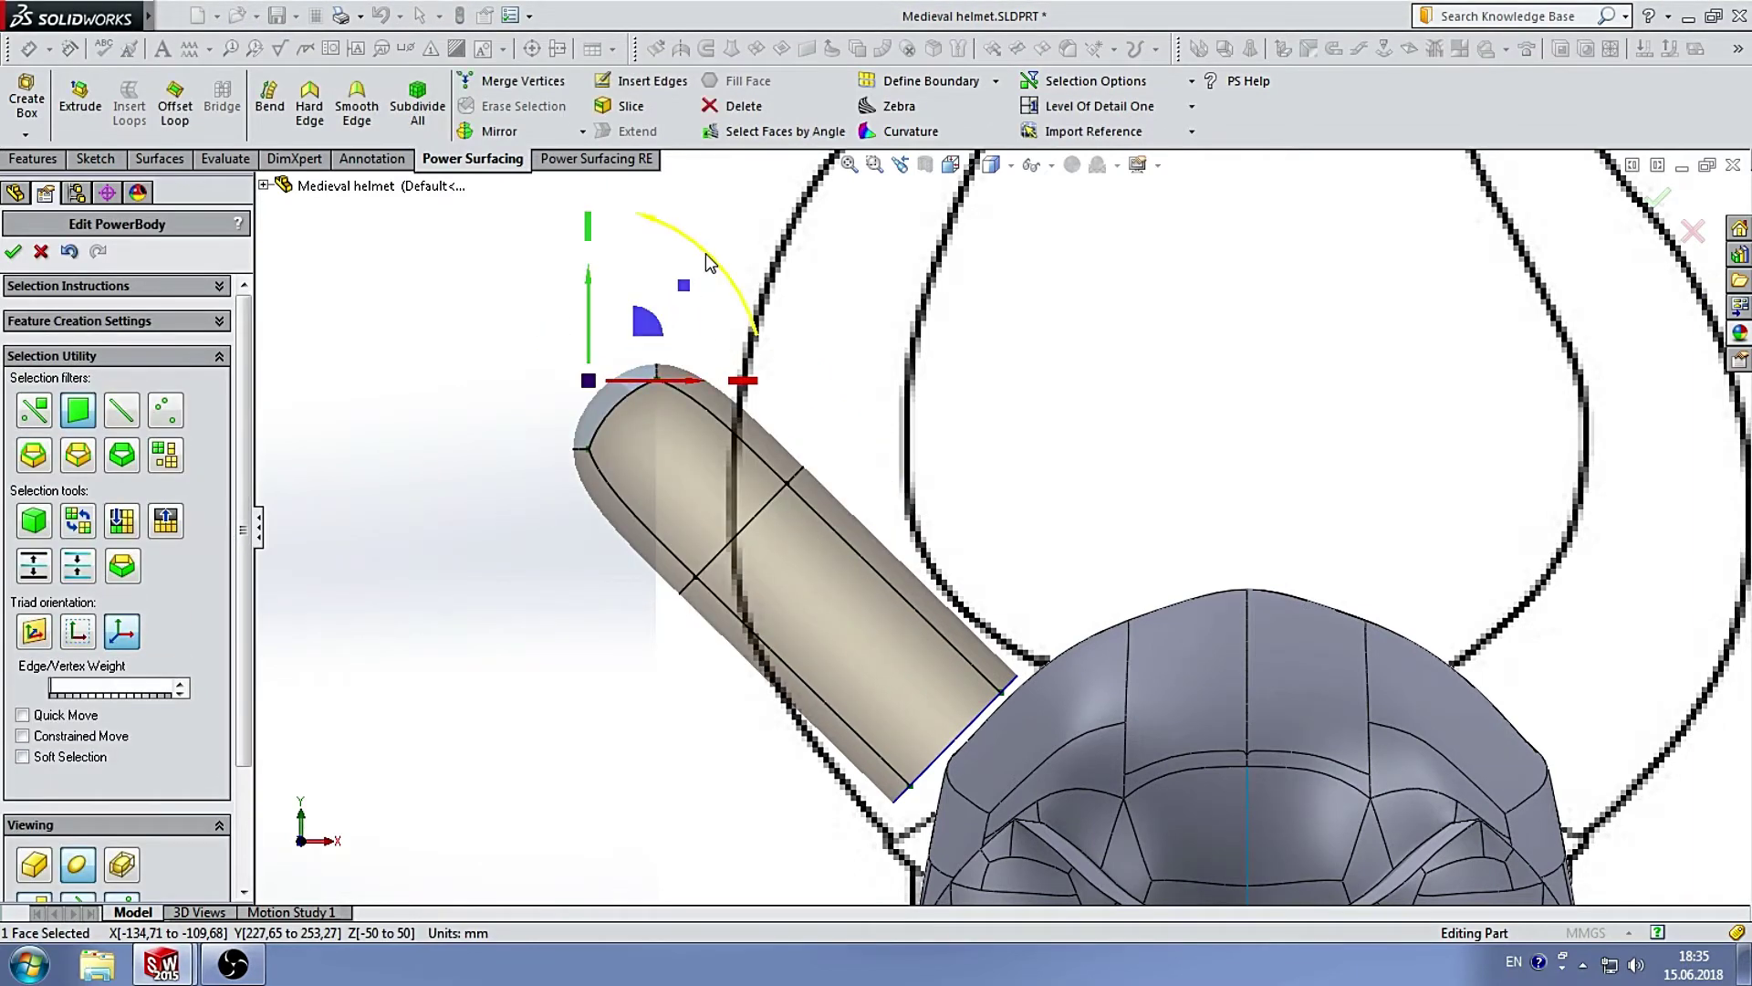
mouse_move(652, 319)
mouse_down()
mouse_move(852, 302)
mouse_move(847, 362)
mouse_up()
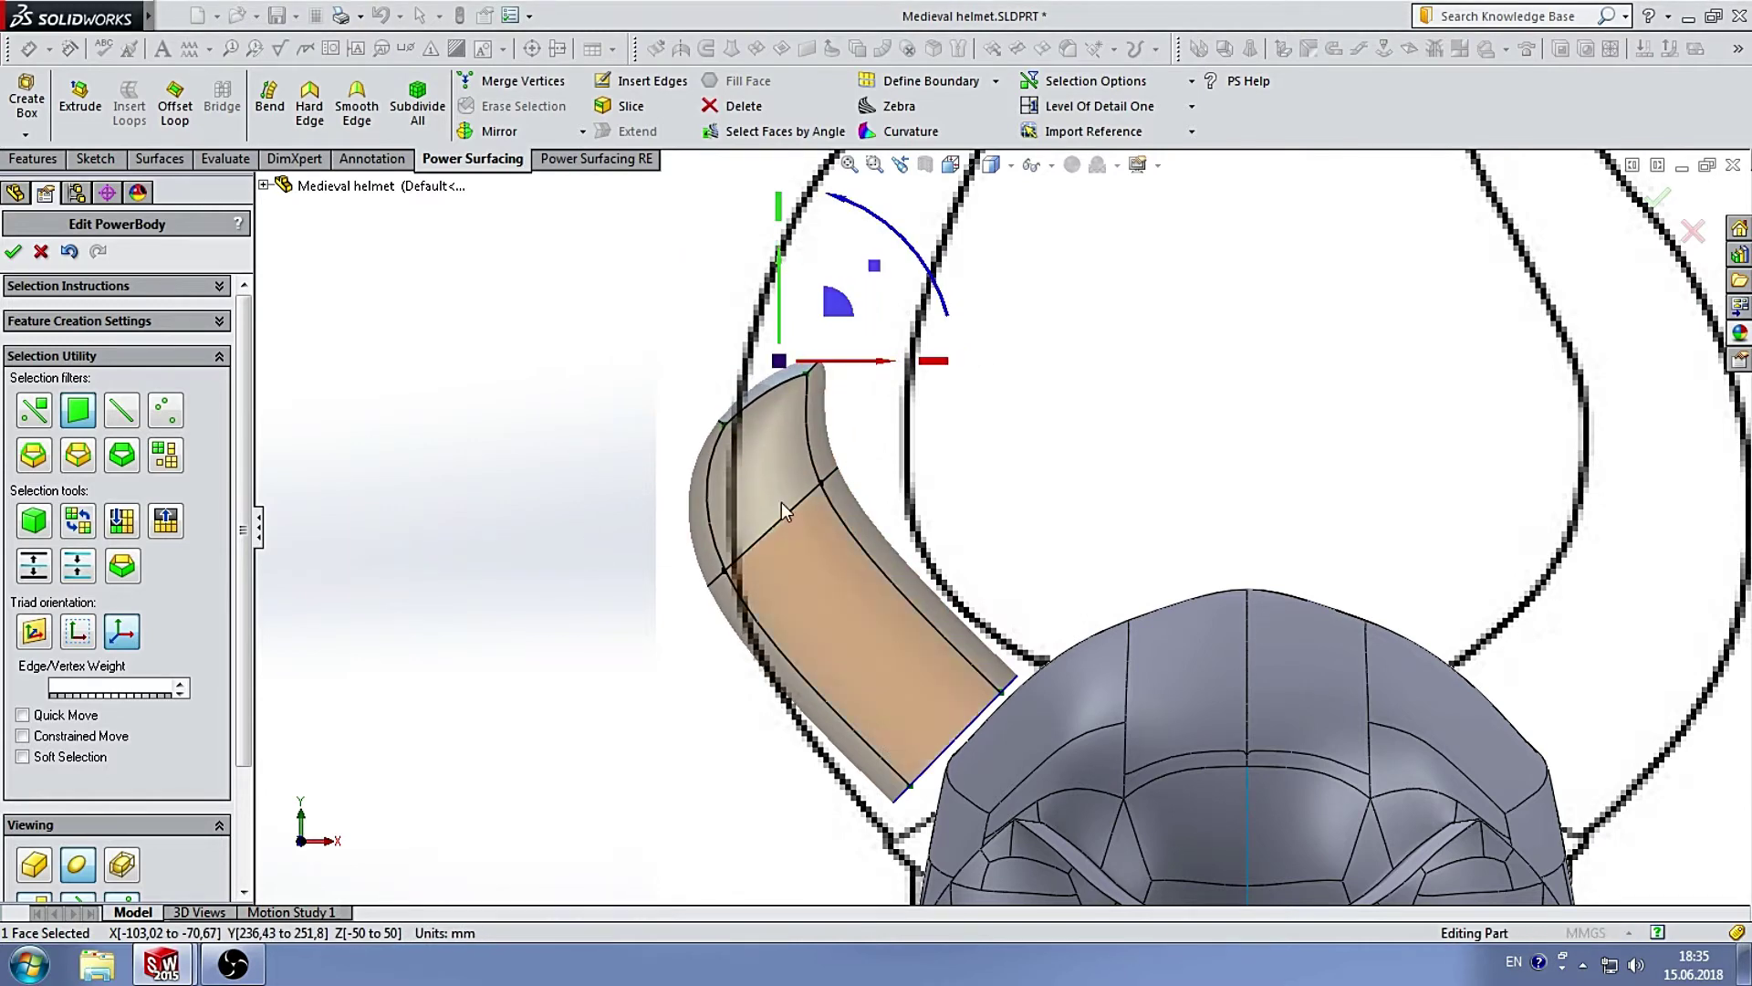
Move and tilt a horn edge loop so the tip points upward along the sketch.
click(26, 455)
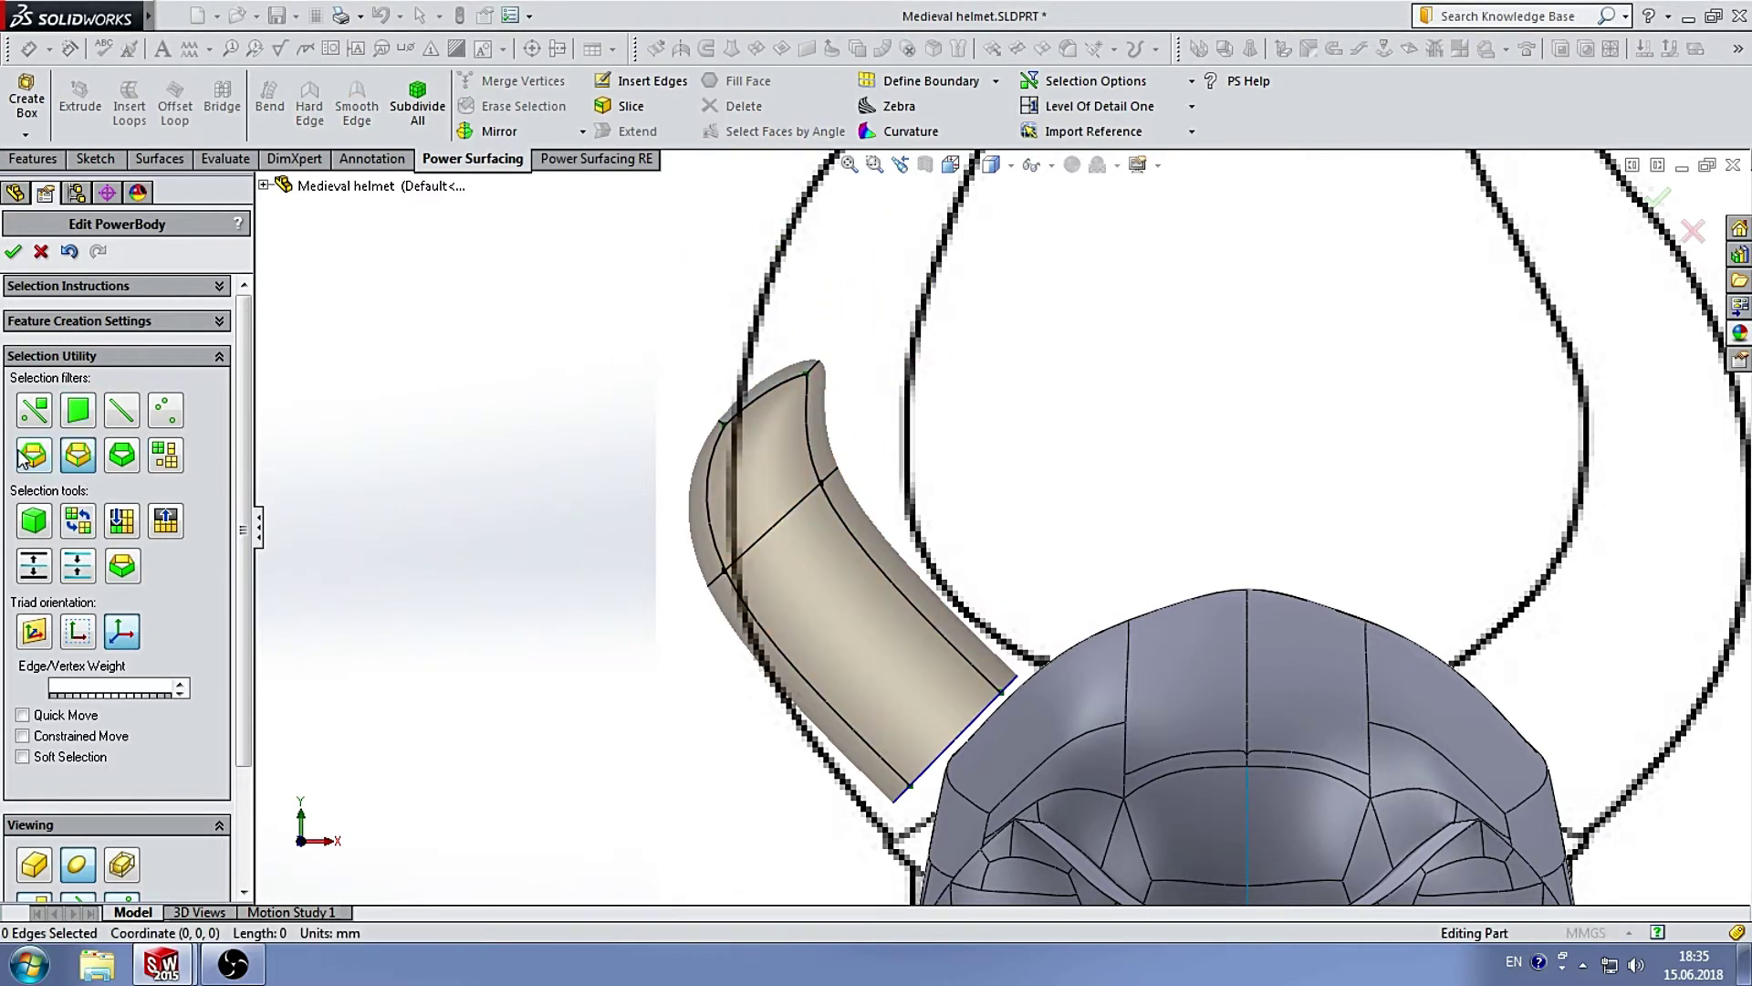
click(781, 518)
mouse_move(782, 518)
mouse_down()
mouse_move(872, 507)
mouse_move(951, 530)
mouse_up()
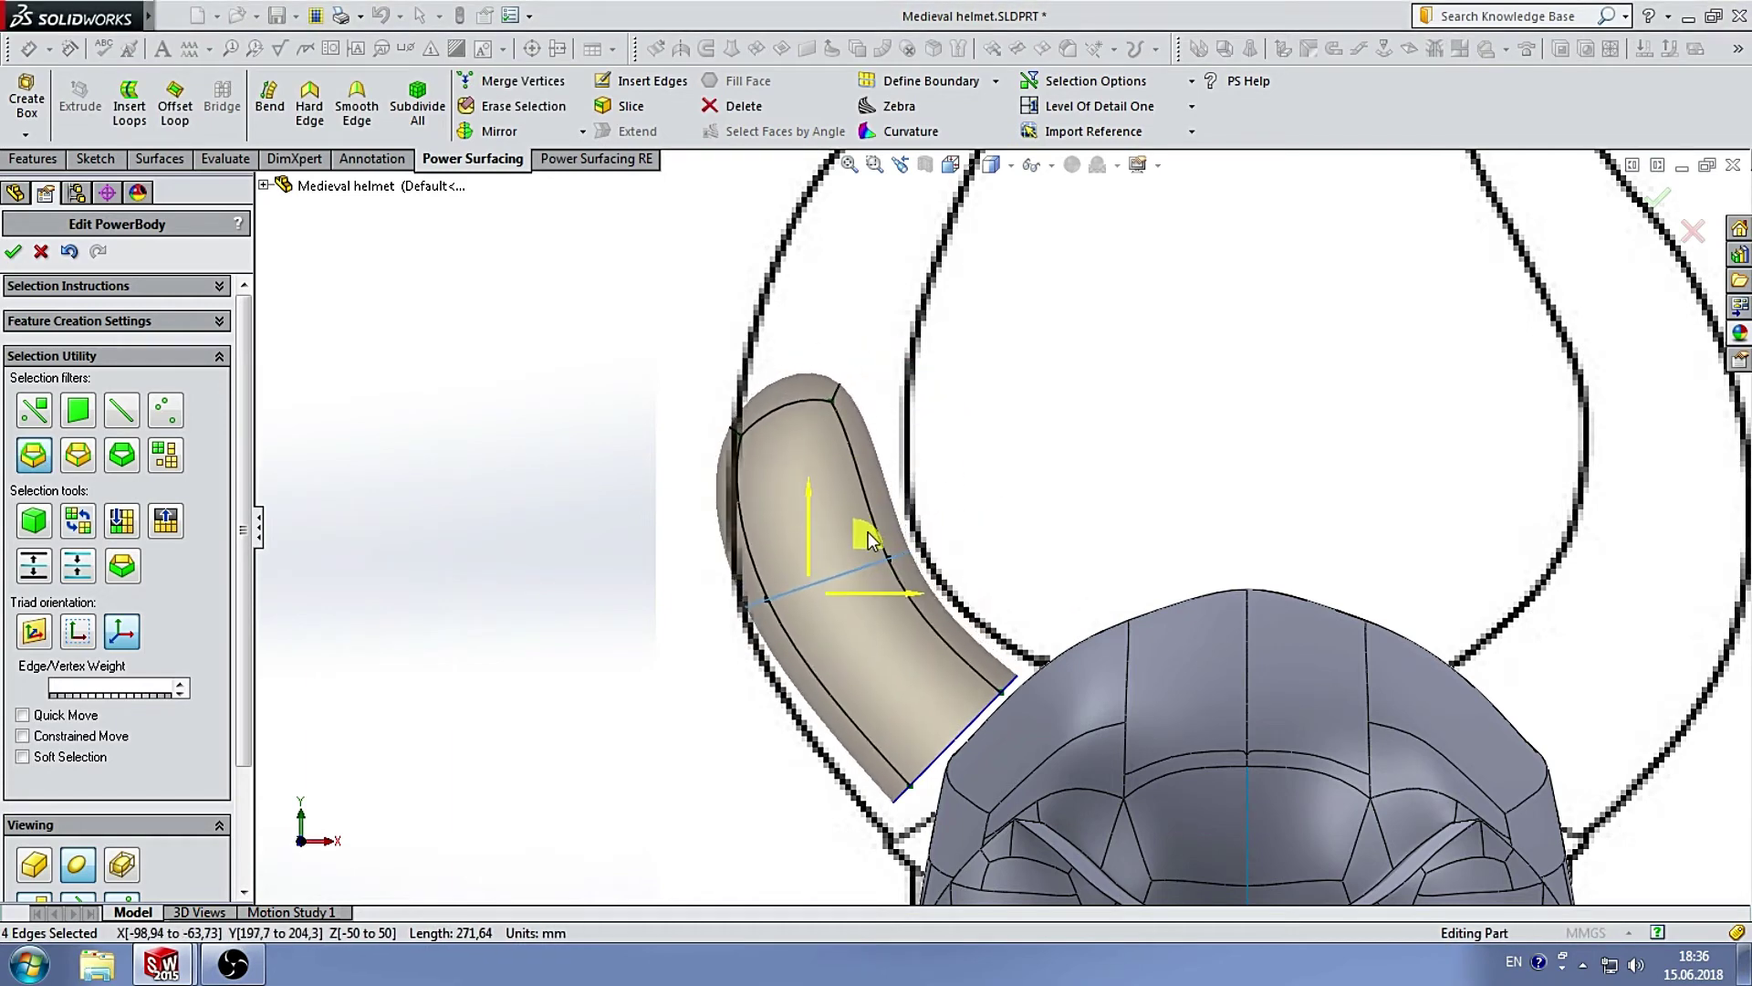
mouse_move(874, 593)
mouse_down()
mouse_move(900, 589)
mouse_move(974, 493)
mouse_up()
drag(1045, 665, 1109, 643)
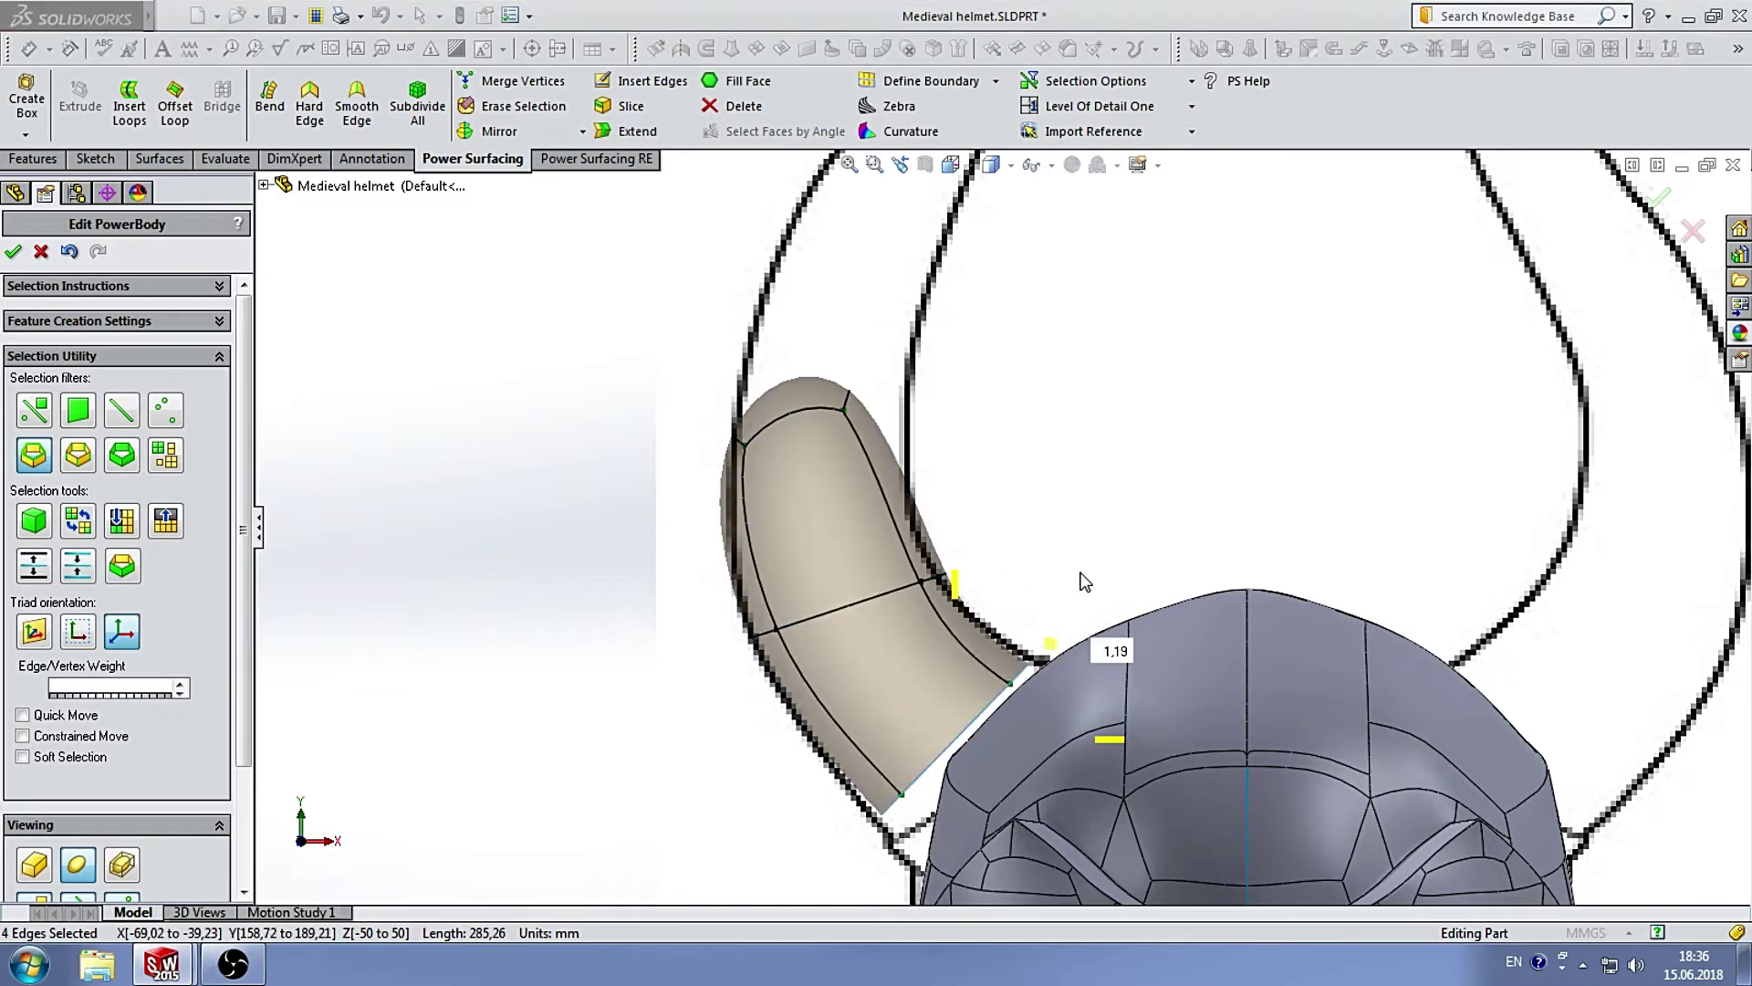
click(1036, 449)
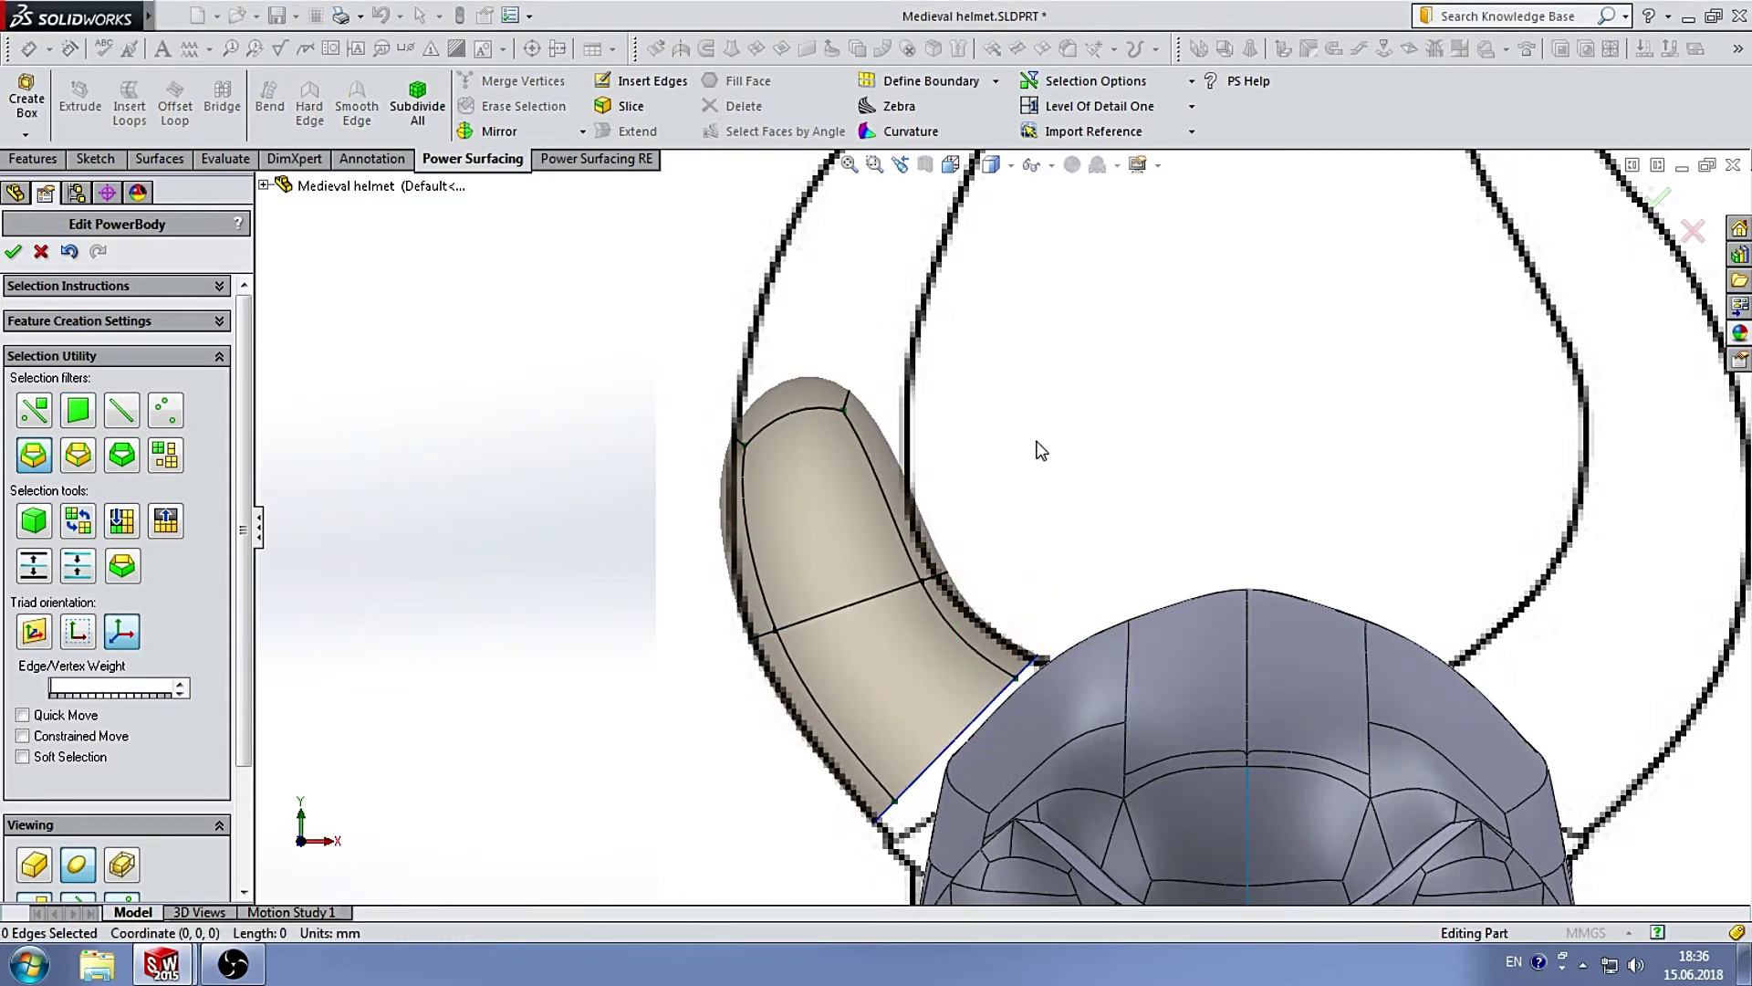
From the top view, flatten the horn's cross-section to about 0.58 and shift it about 27 mm.
key(f)
key(ctrl+5)
scroll(980, 583, down, 2)
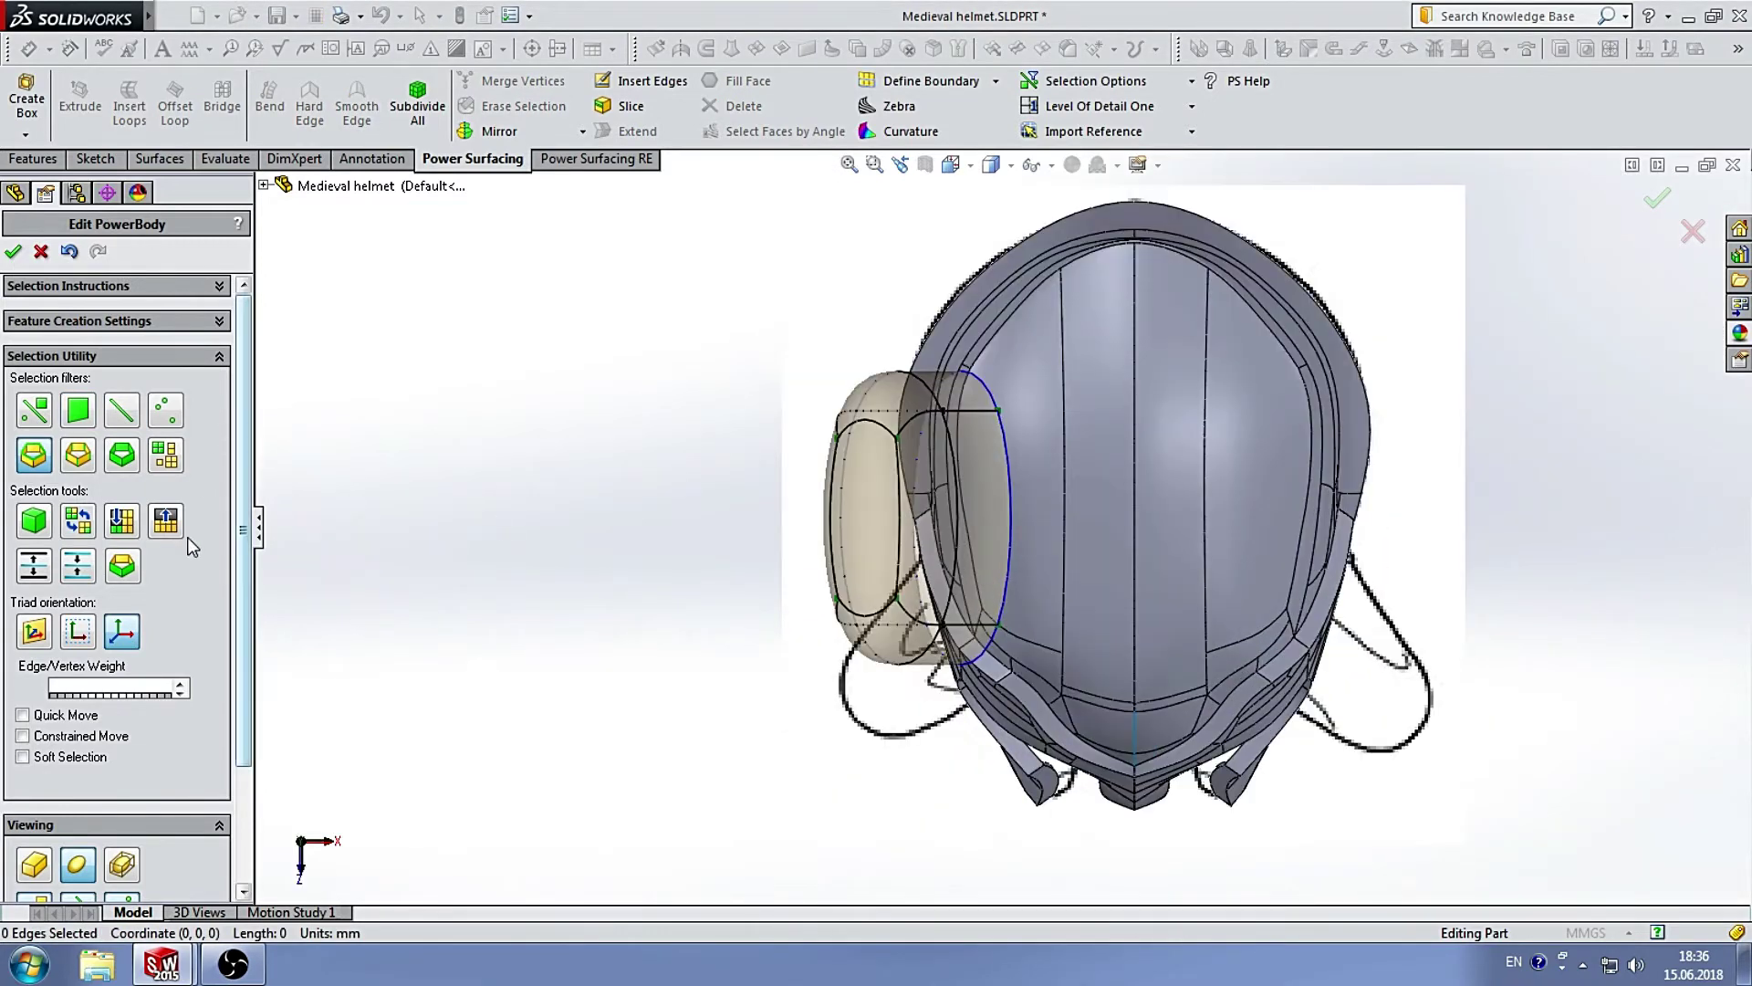
click(36, 520)
drag(965, 681, 968, 608)
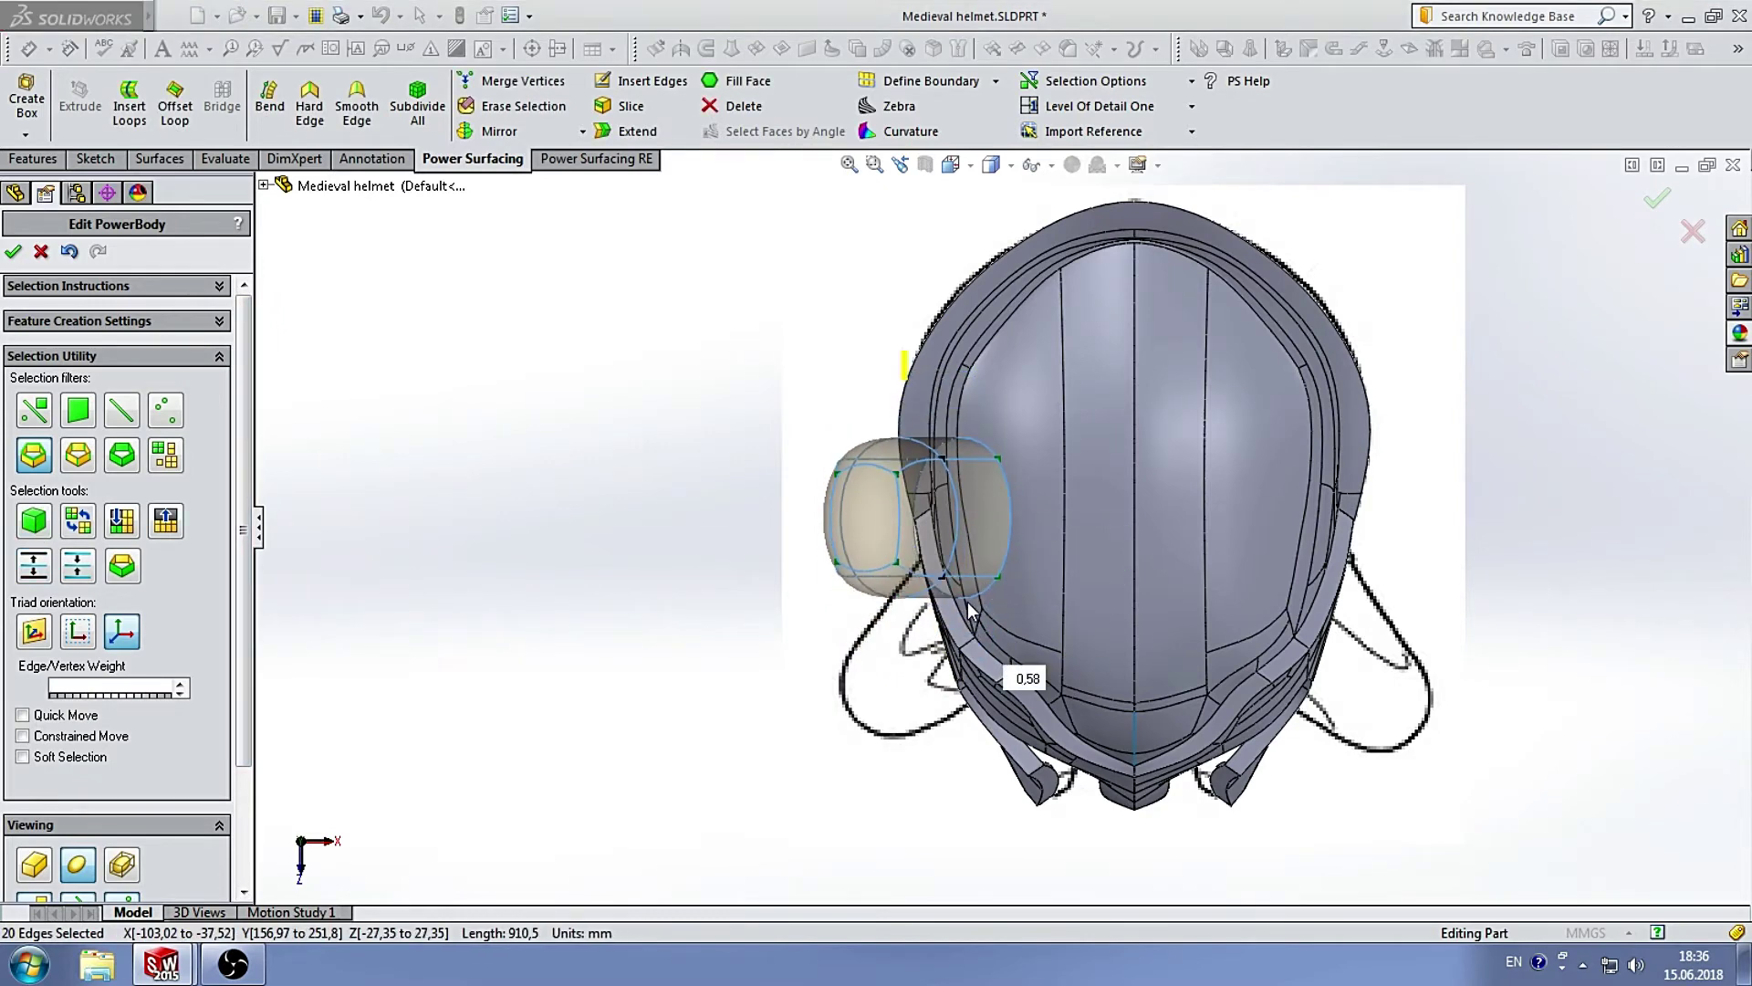
drag(904, 431, 906, 525)
scroll(917, 592, down, 2)
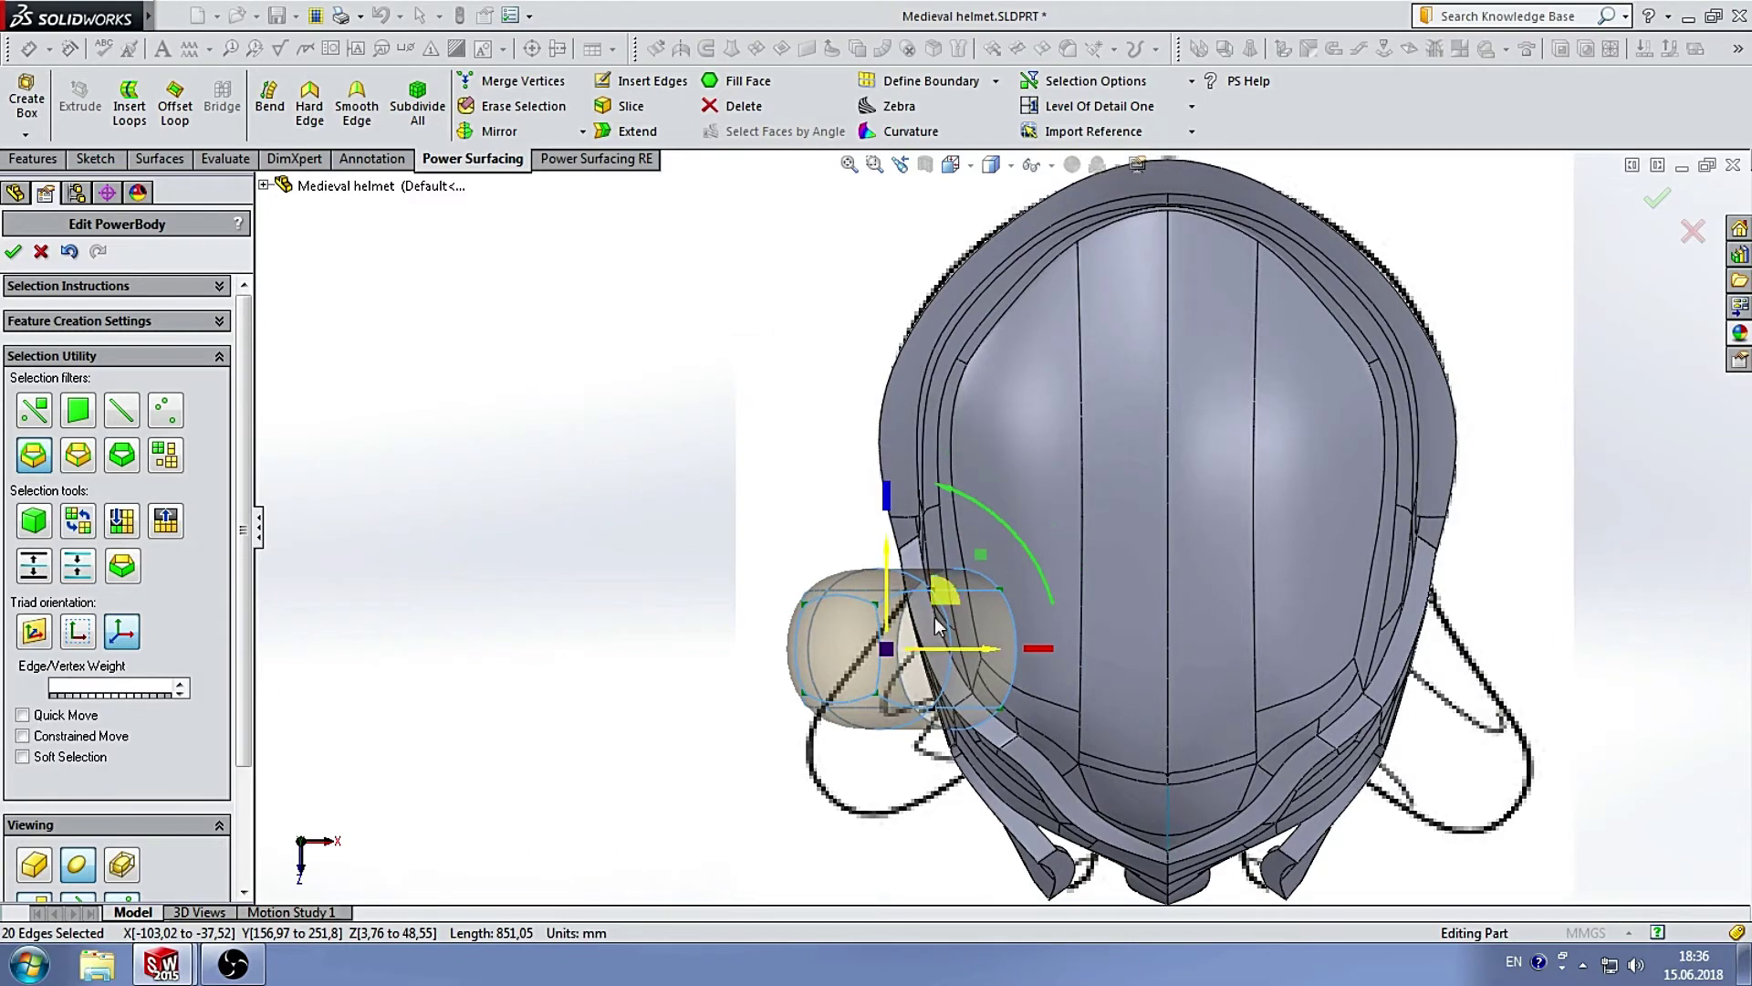
key(ctrl+1)
click(881, 498)
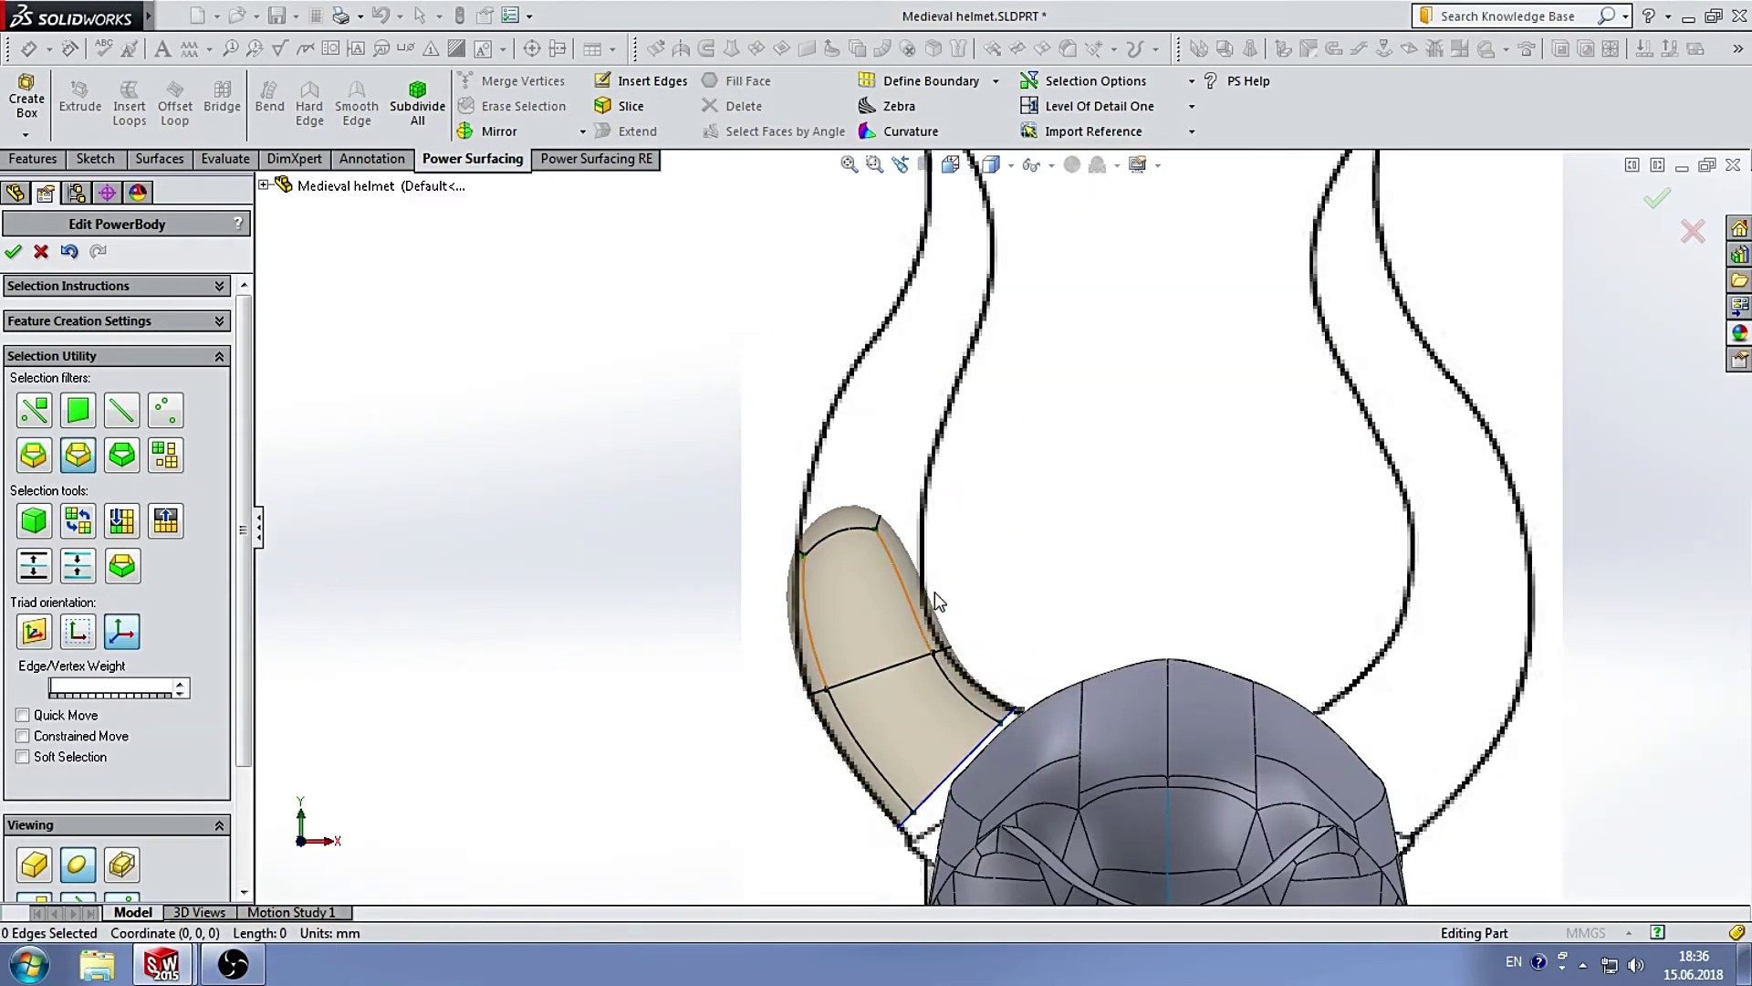
Insert two extra edge loops along the horn.
click(907, 583)
click(922, 642)
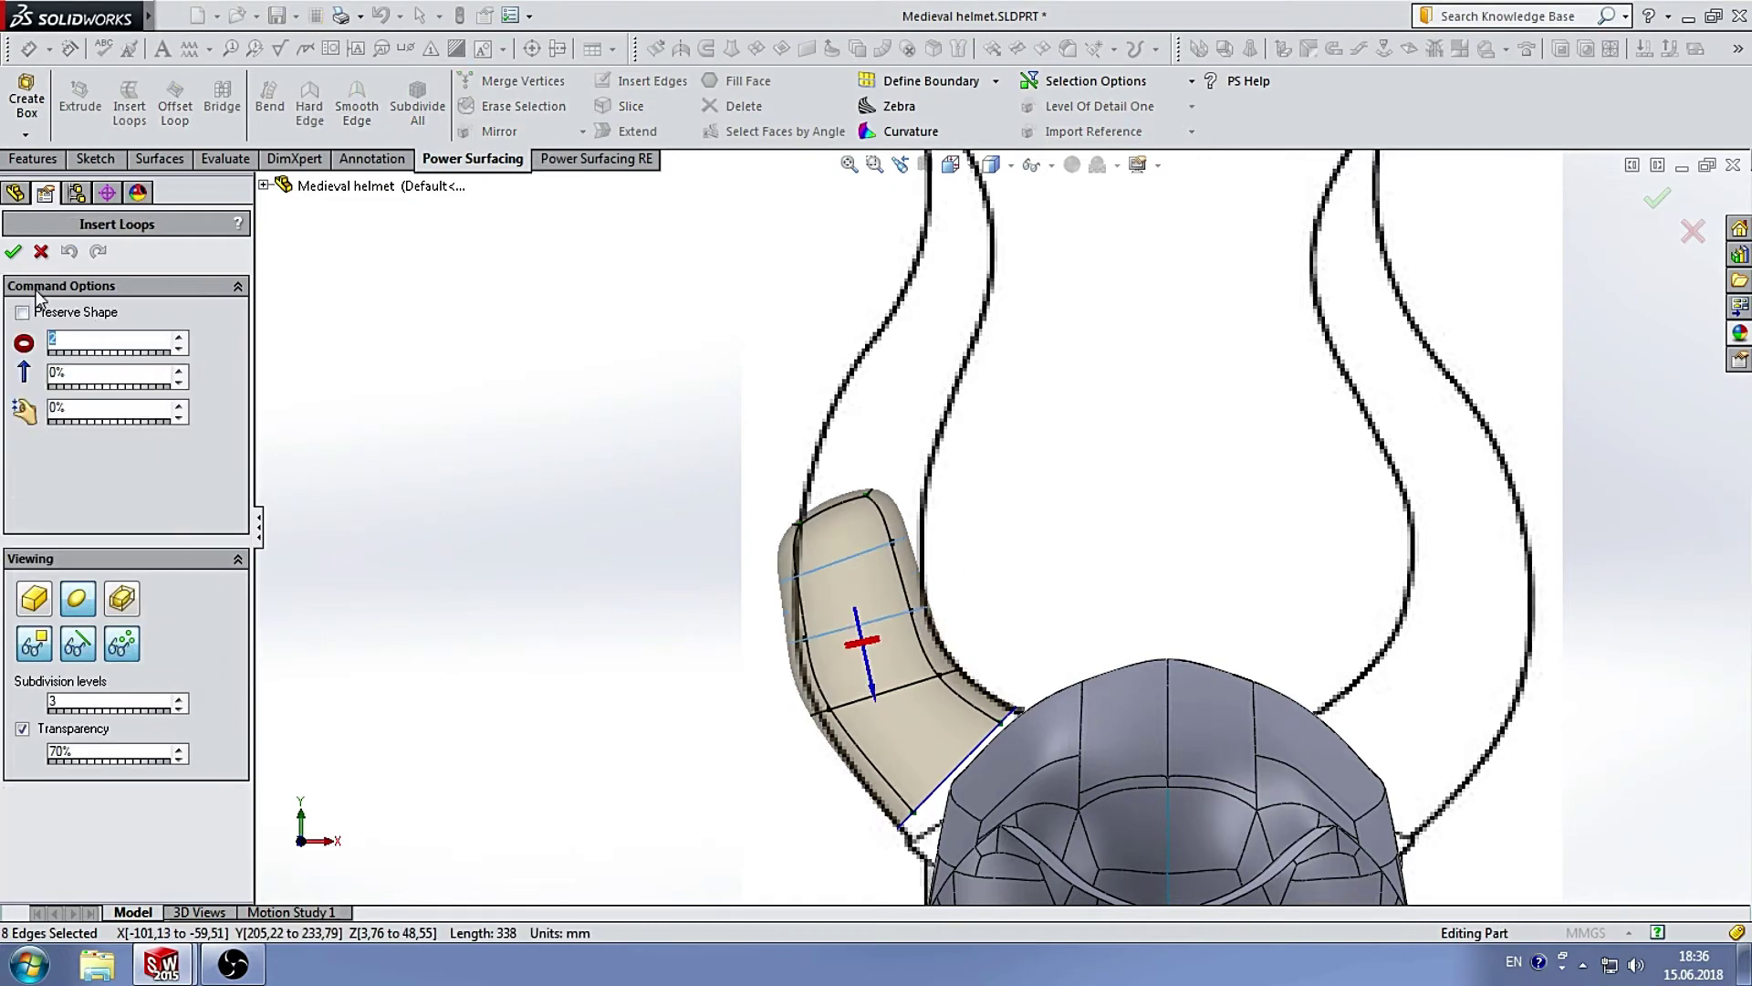
click(13, 251)
scroll(1056, 380, up, 2)
scroll(785, 555, down, 2)
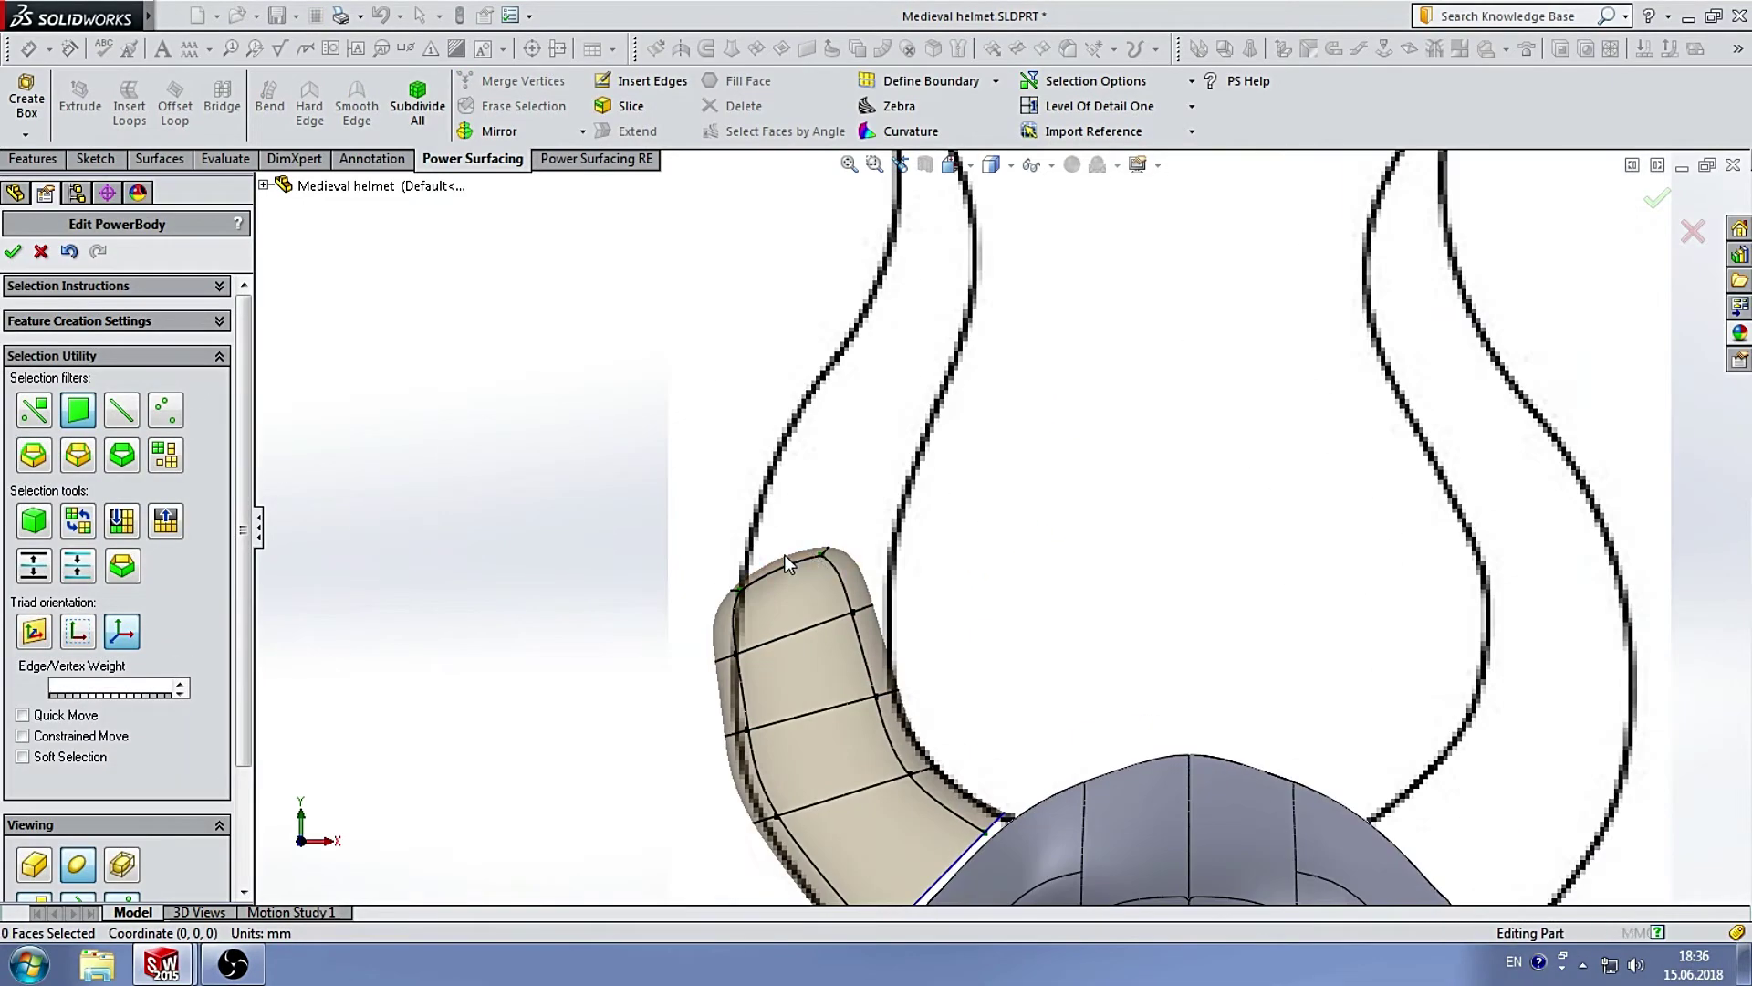
Extrude the horn's top face upward about 35.82 mm toward the sketched tip.
click(785, 555)
scroll(785, 555, down, 2)
drag(842, 475, 967, 274)
scroll(967, 274, down, 1)
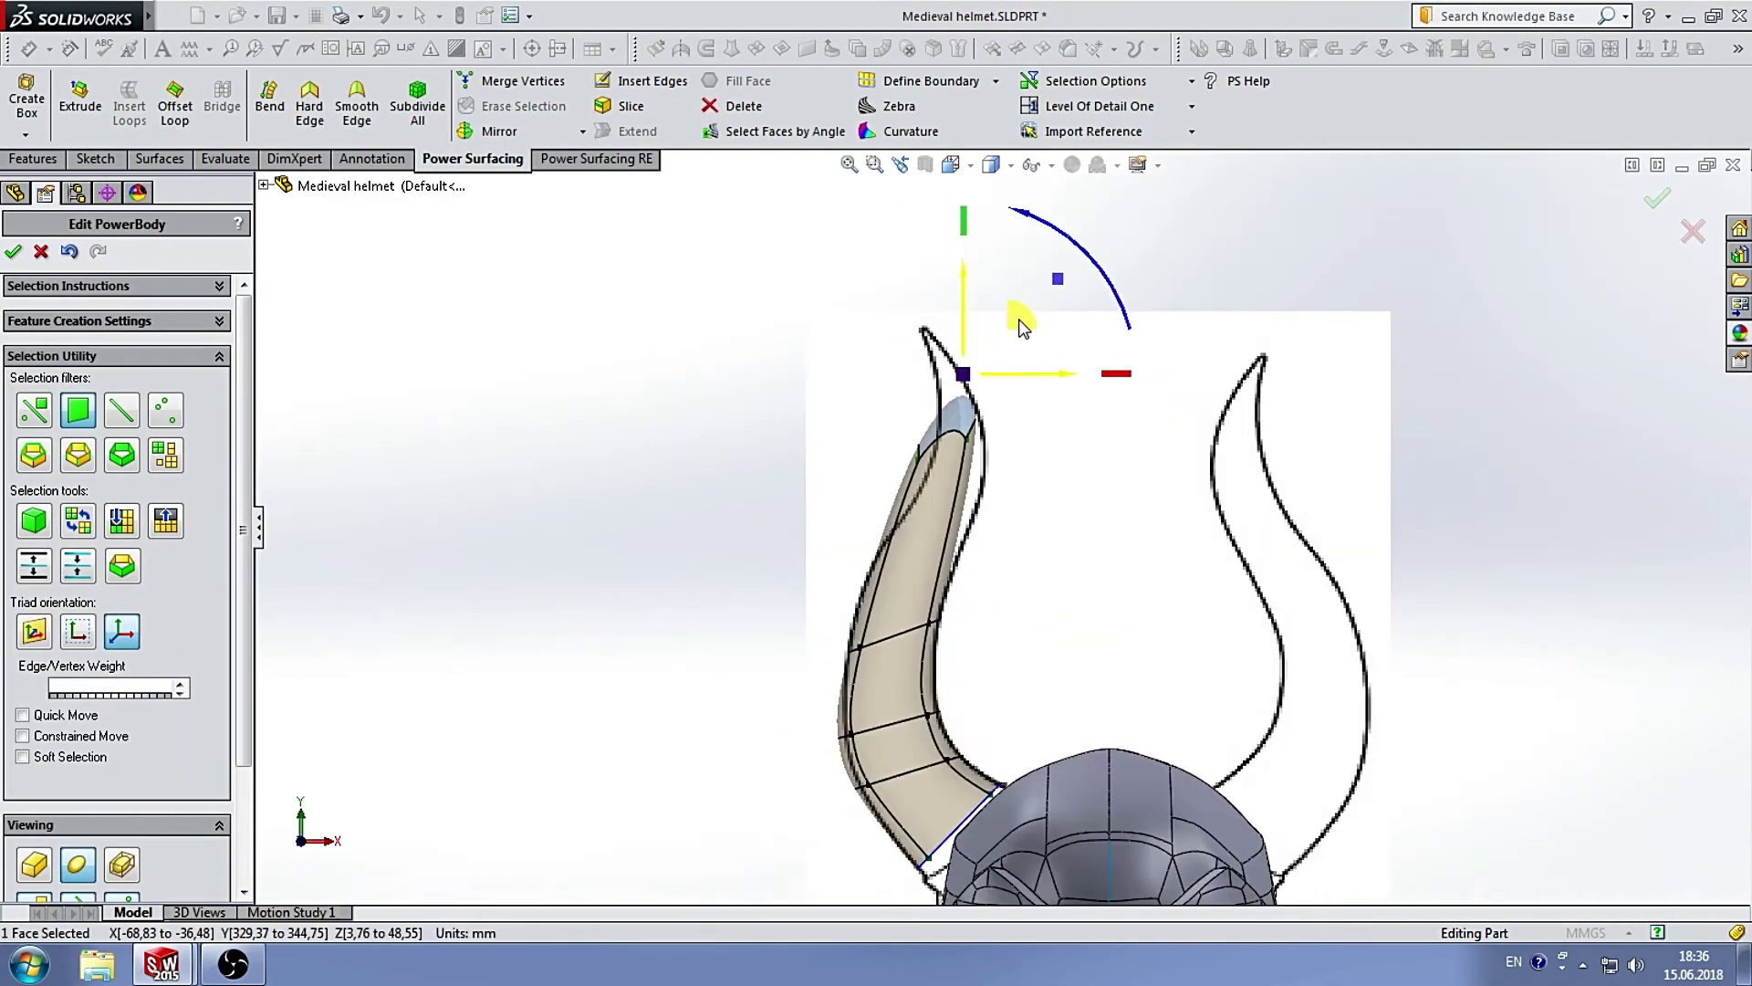
drag(1022, 326, 1017, 391)
right_click(1051, 511)
click(1067, 523)
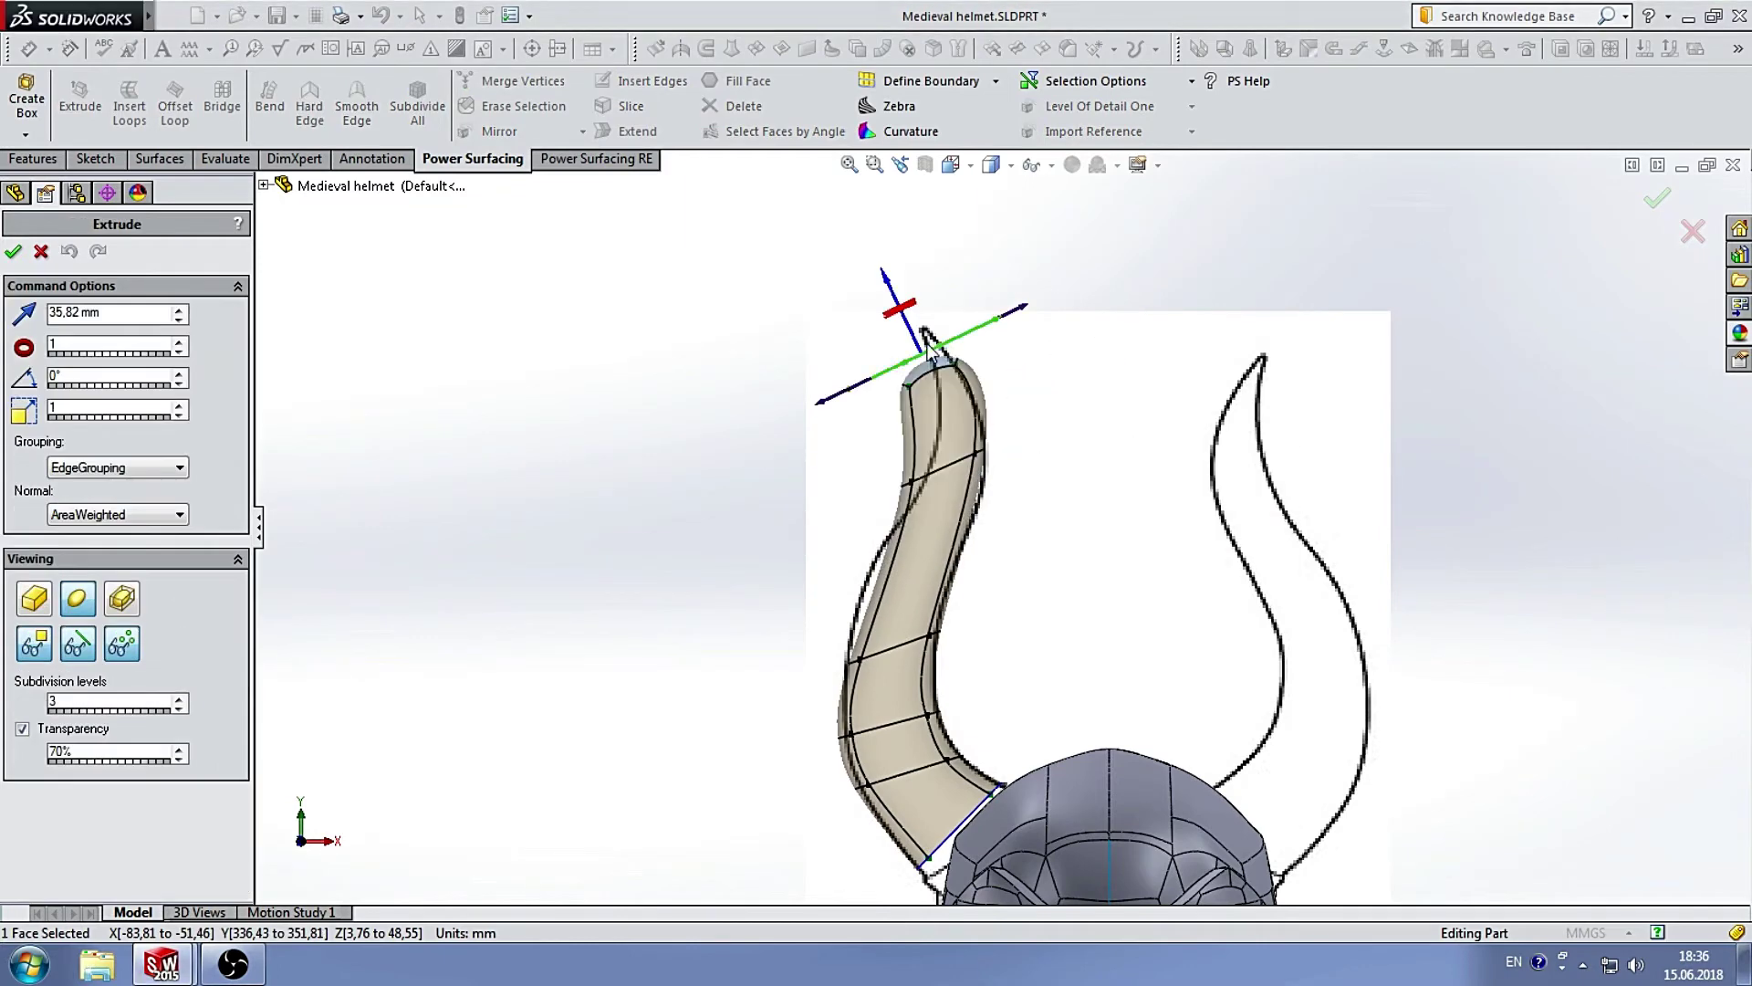
click(12, 252)
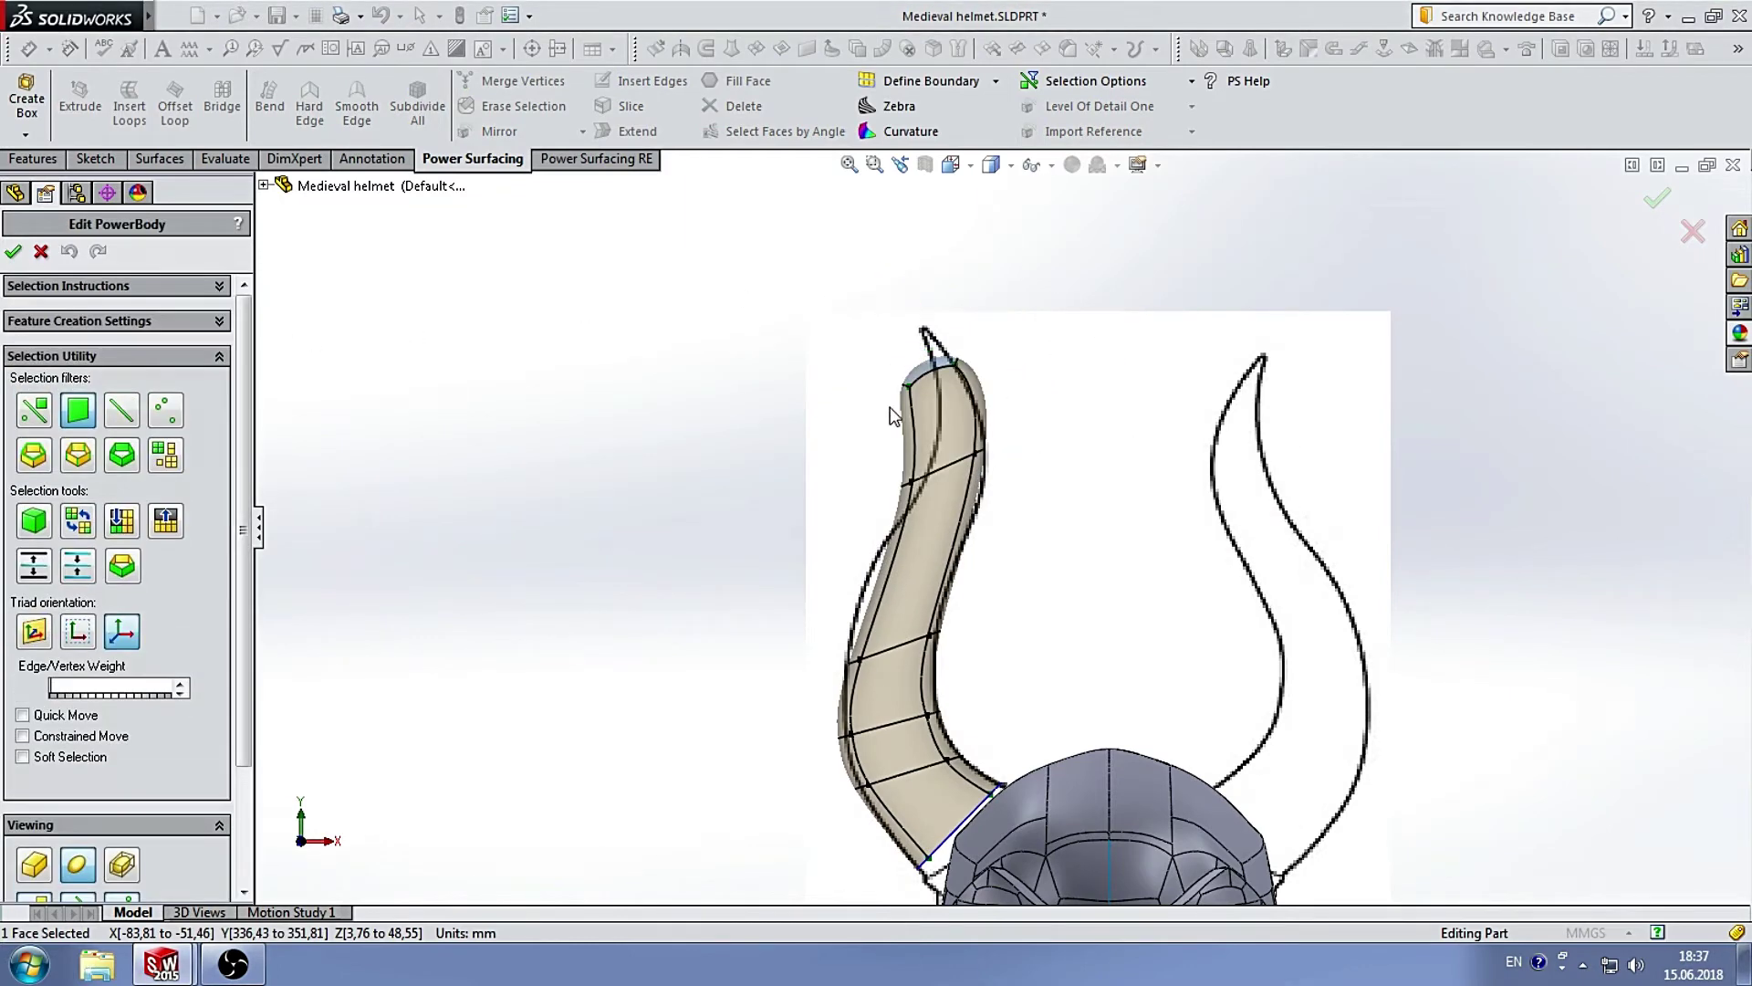
scroll(926, 311, up, 3)
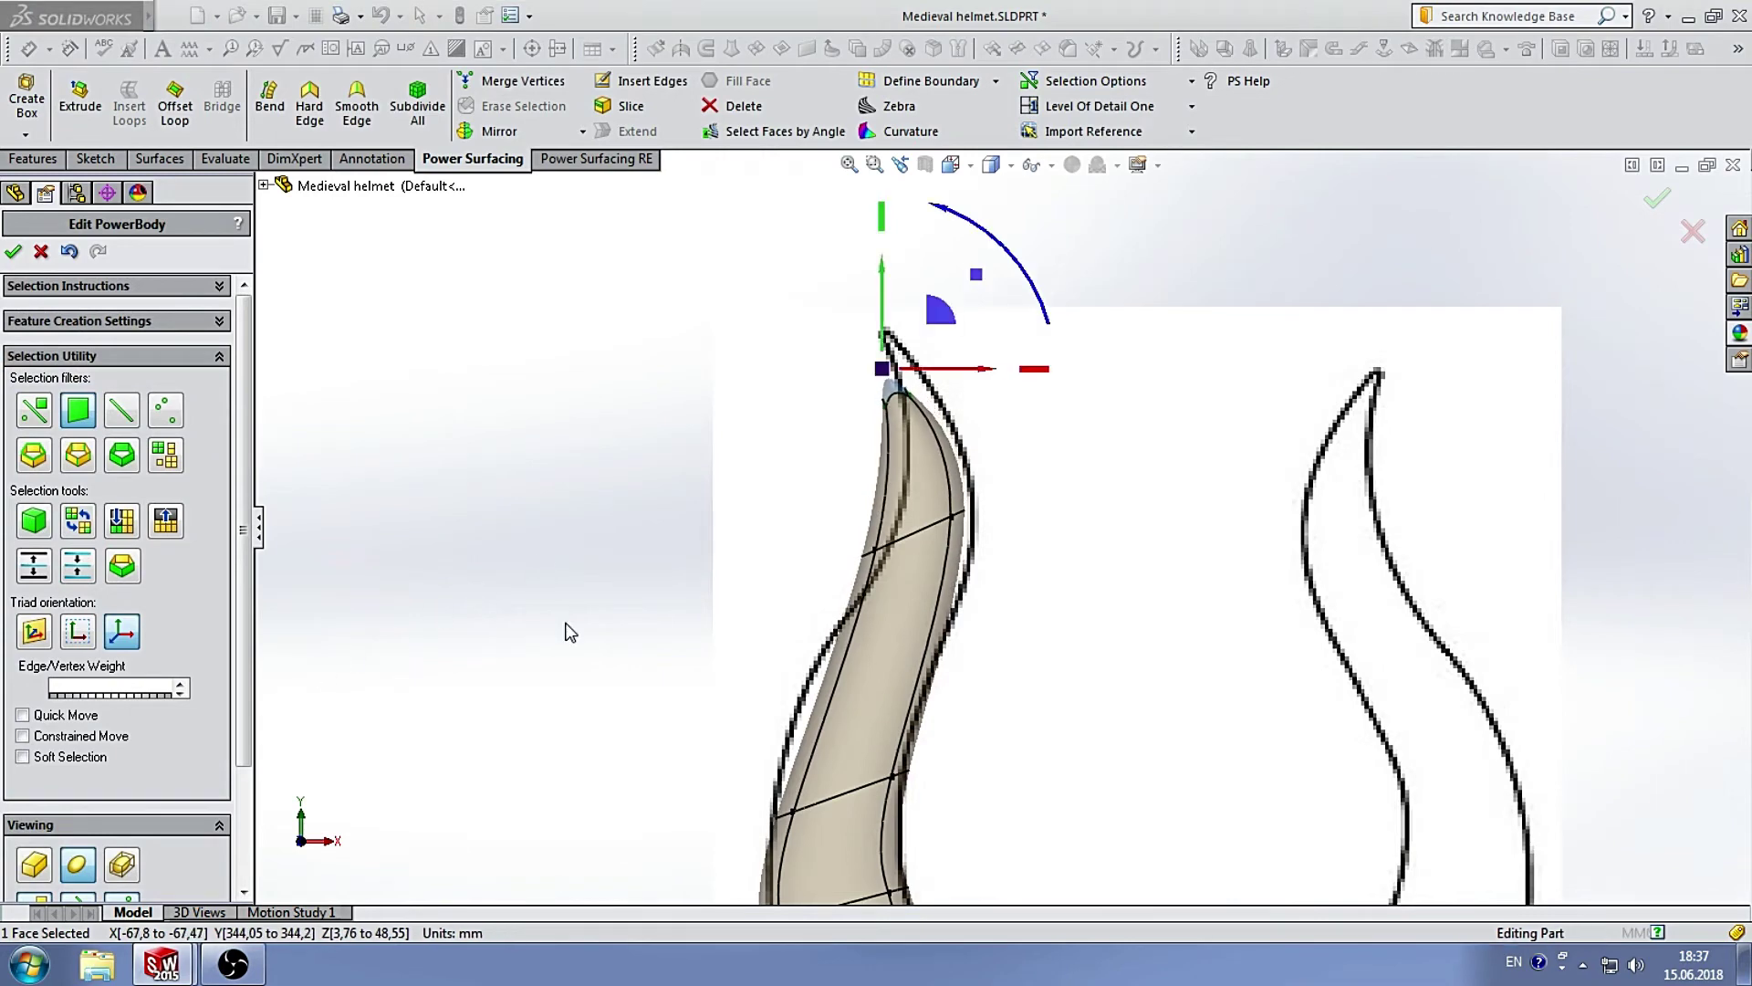
Raise the horn tip to the sketch point and bend the upper and middle loops along the outline.
drag(966, 341, 949, 281)
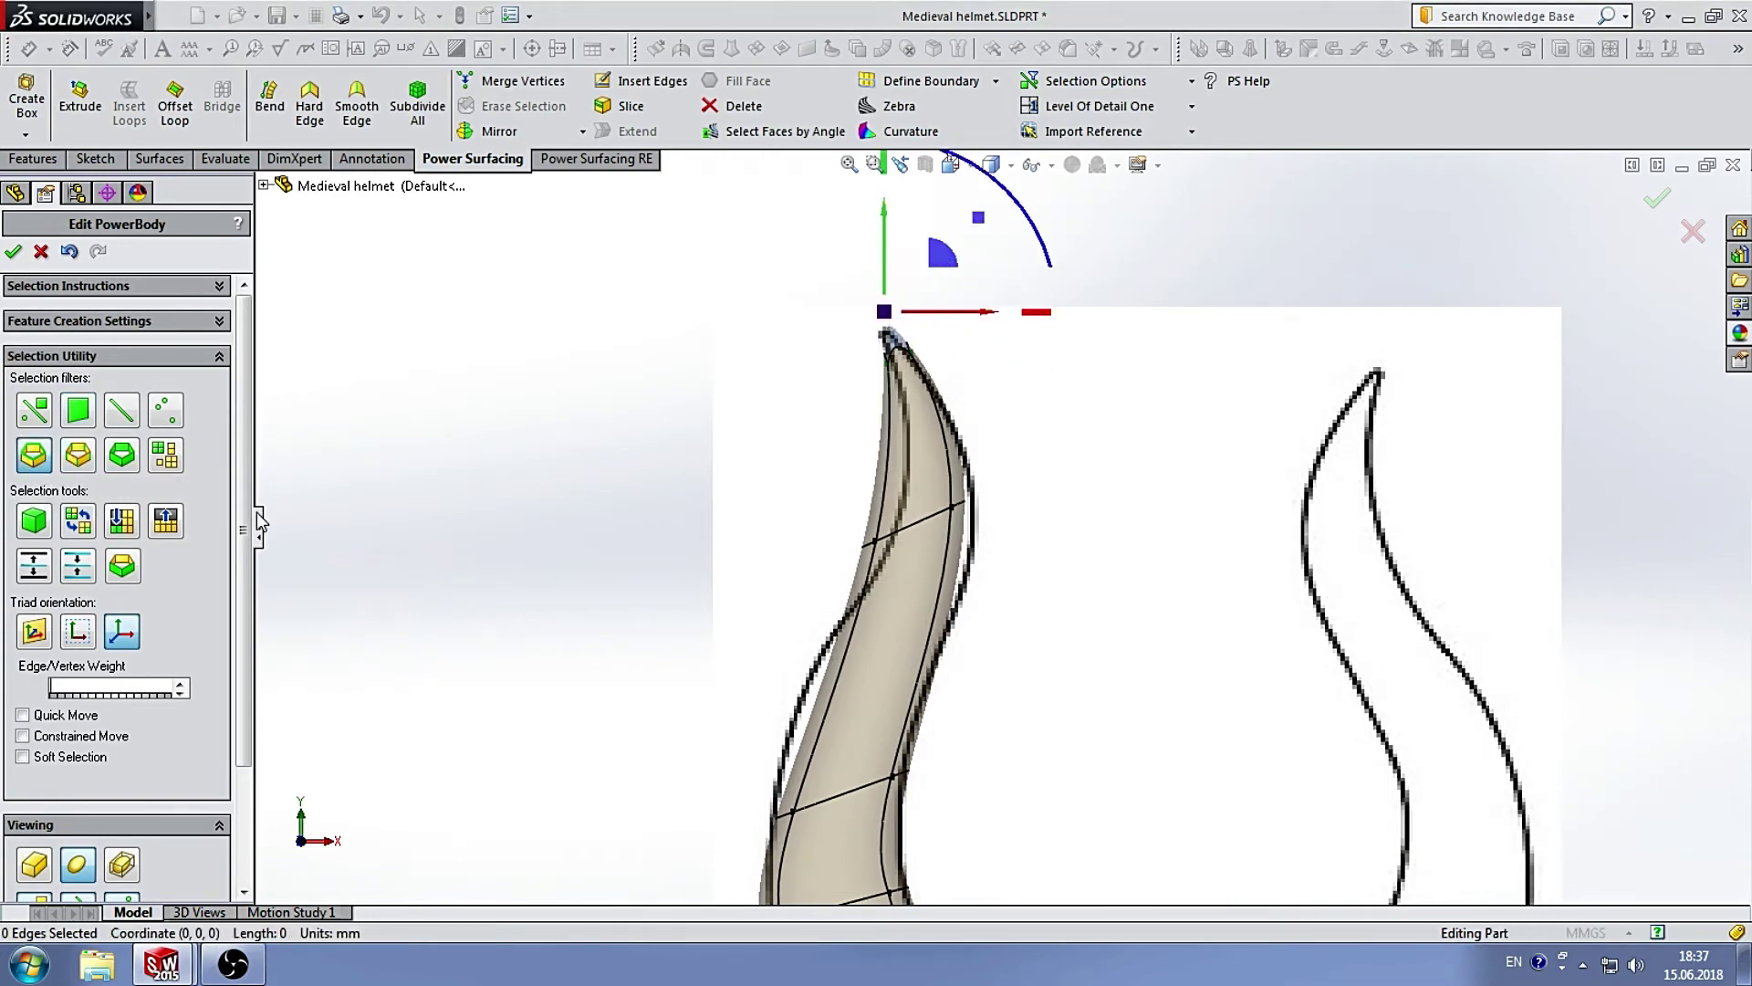
double_click(924, 513)
mouse_move(1021, 477)
mouse_down()
mouse_move(1033, 416)
mouse_move(1077, 408)
mouse_up()
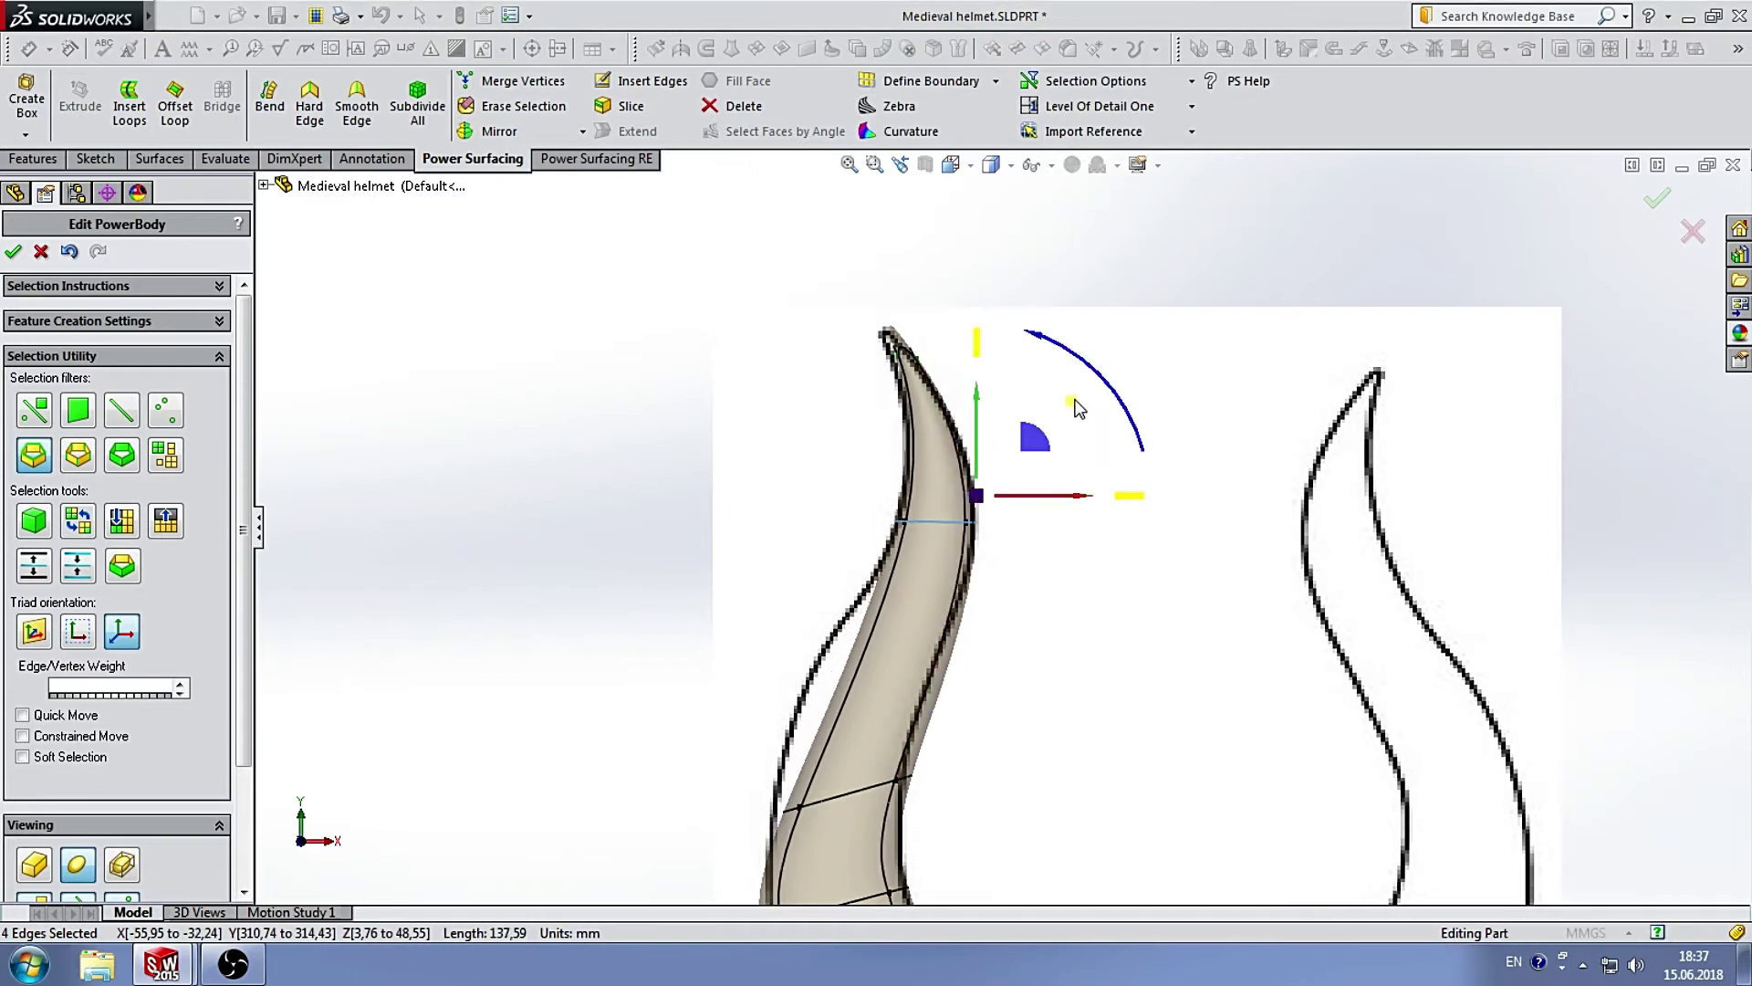
scroll(979, 663, up, 2)
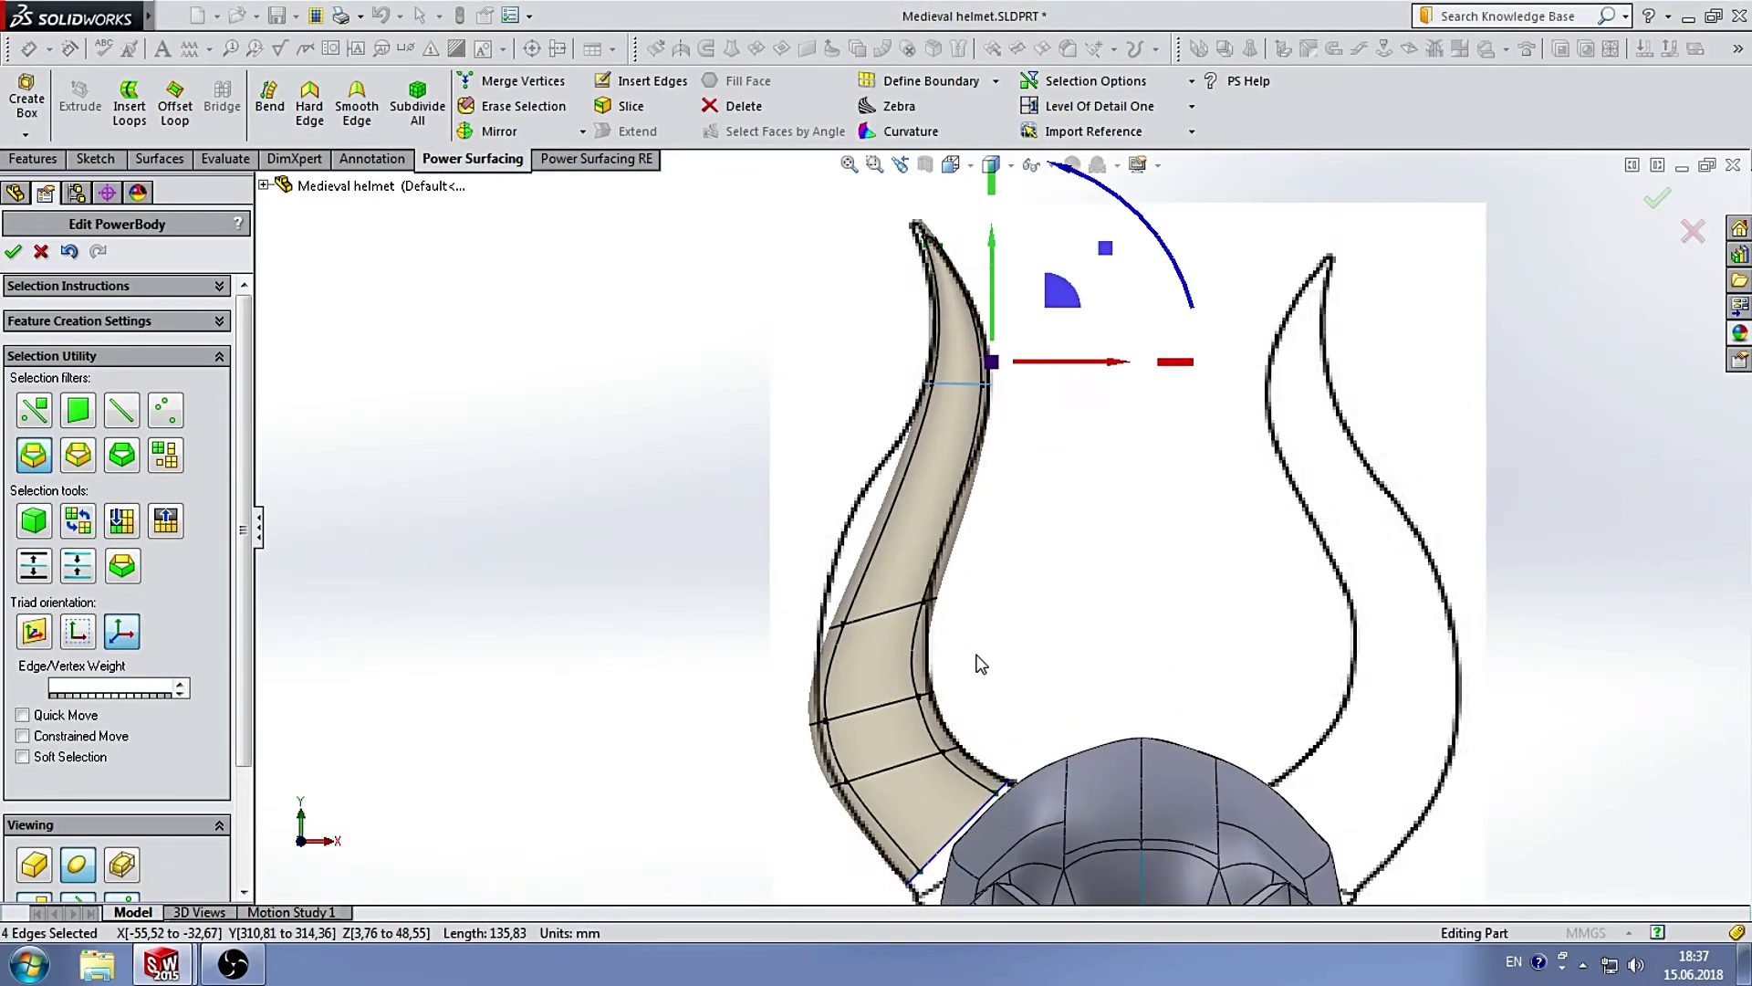
right_click(902, 625)
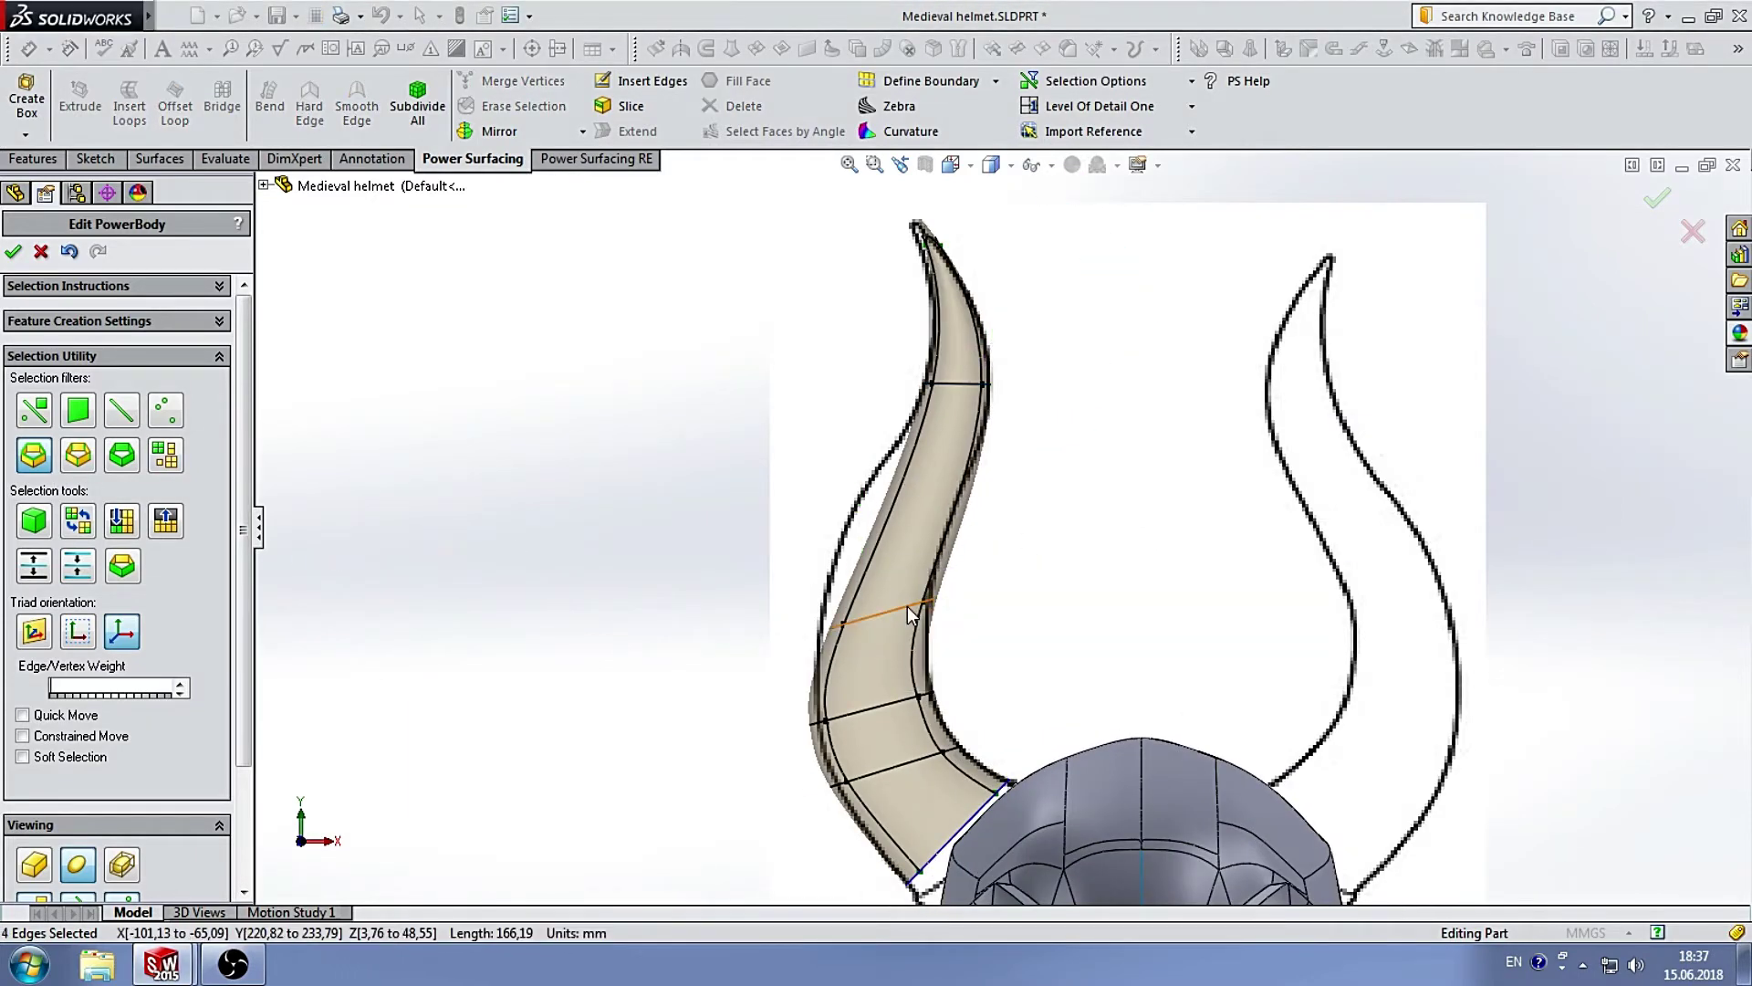
drag(913, 585, 940, 464)
drag(1013, 418, 1048, 555)
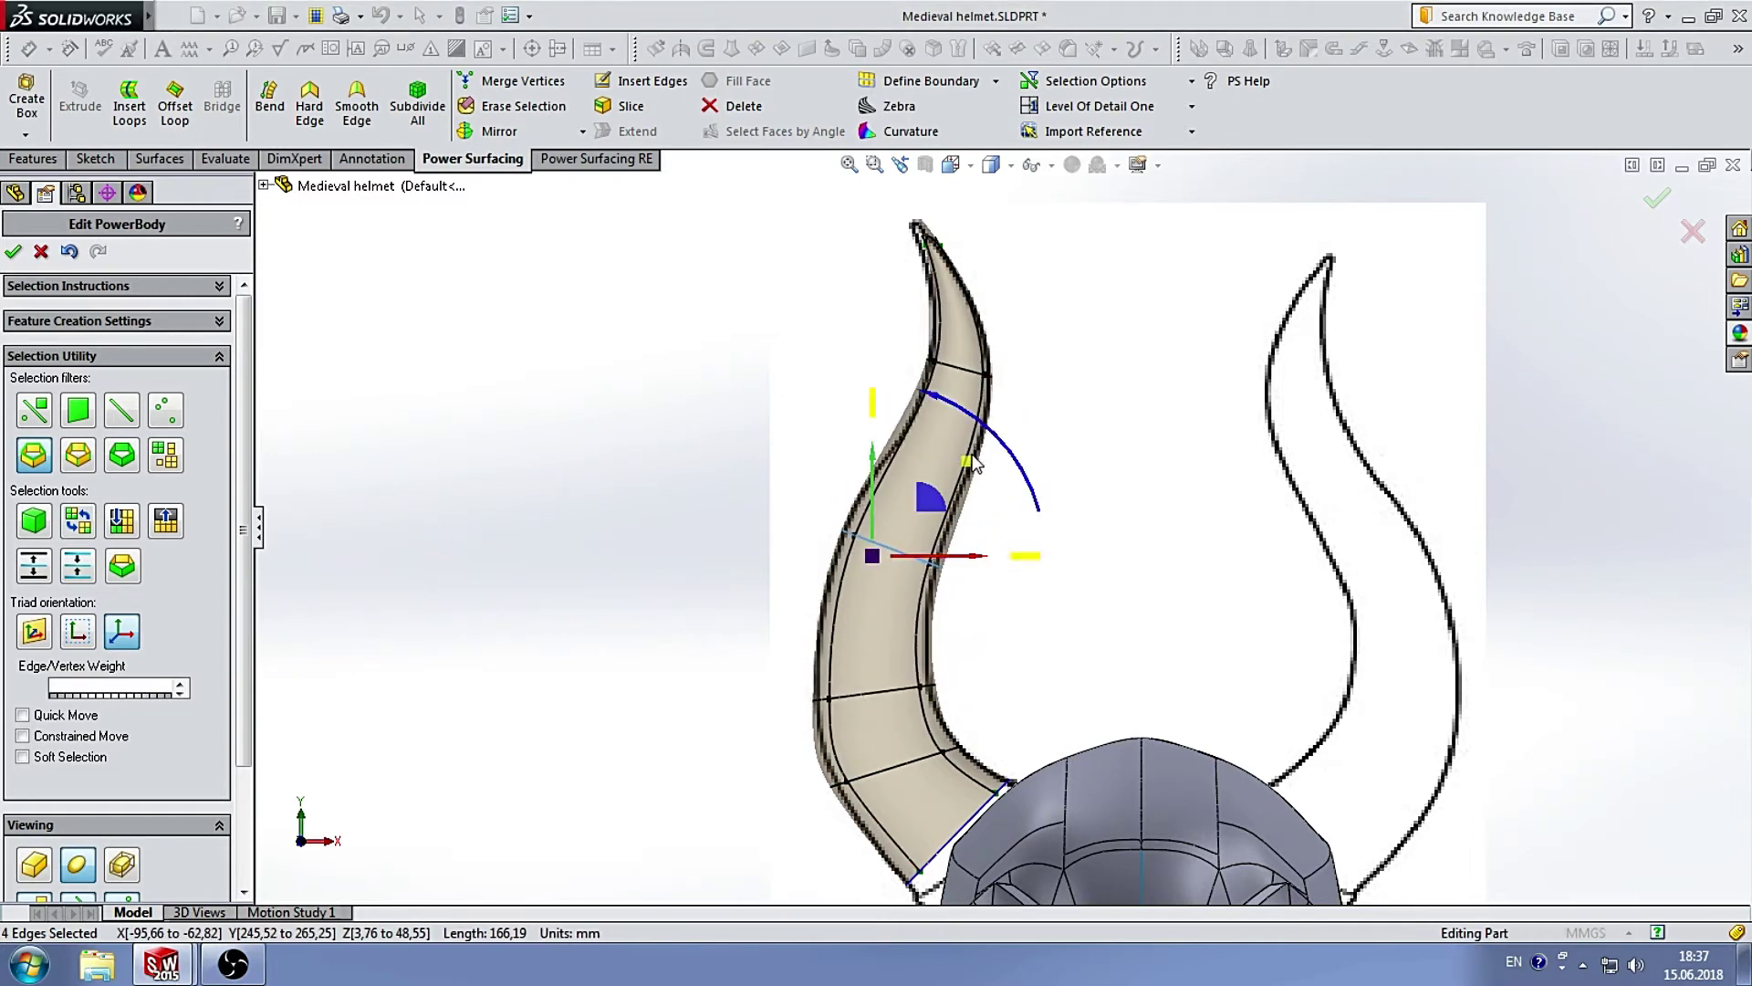
scroll(962, 578, down, 2)
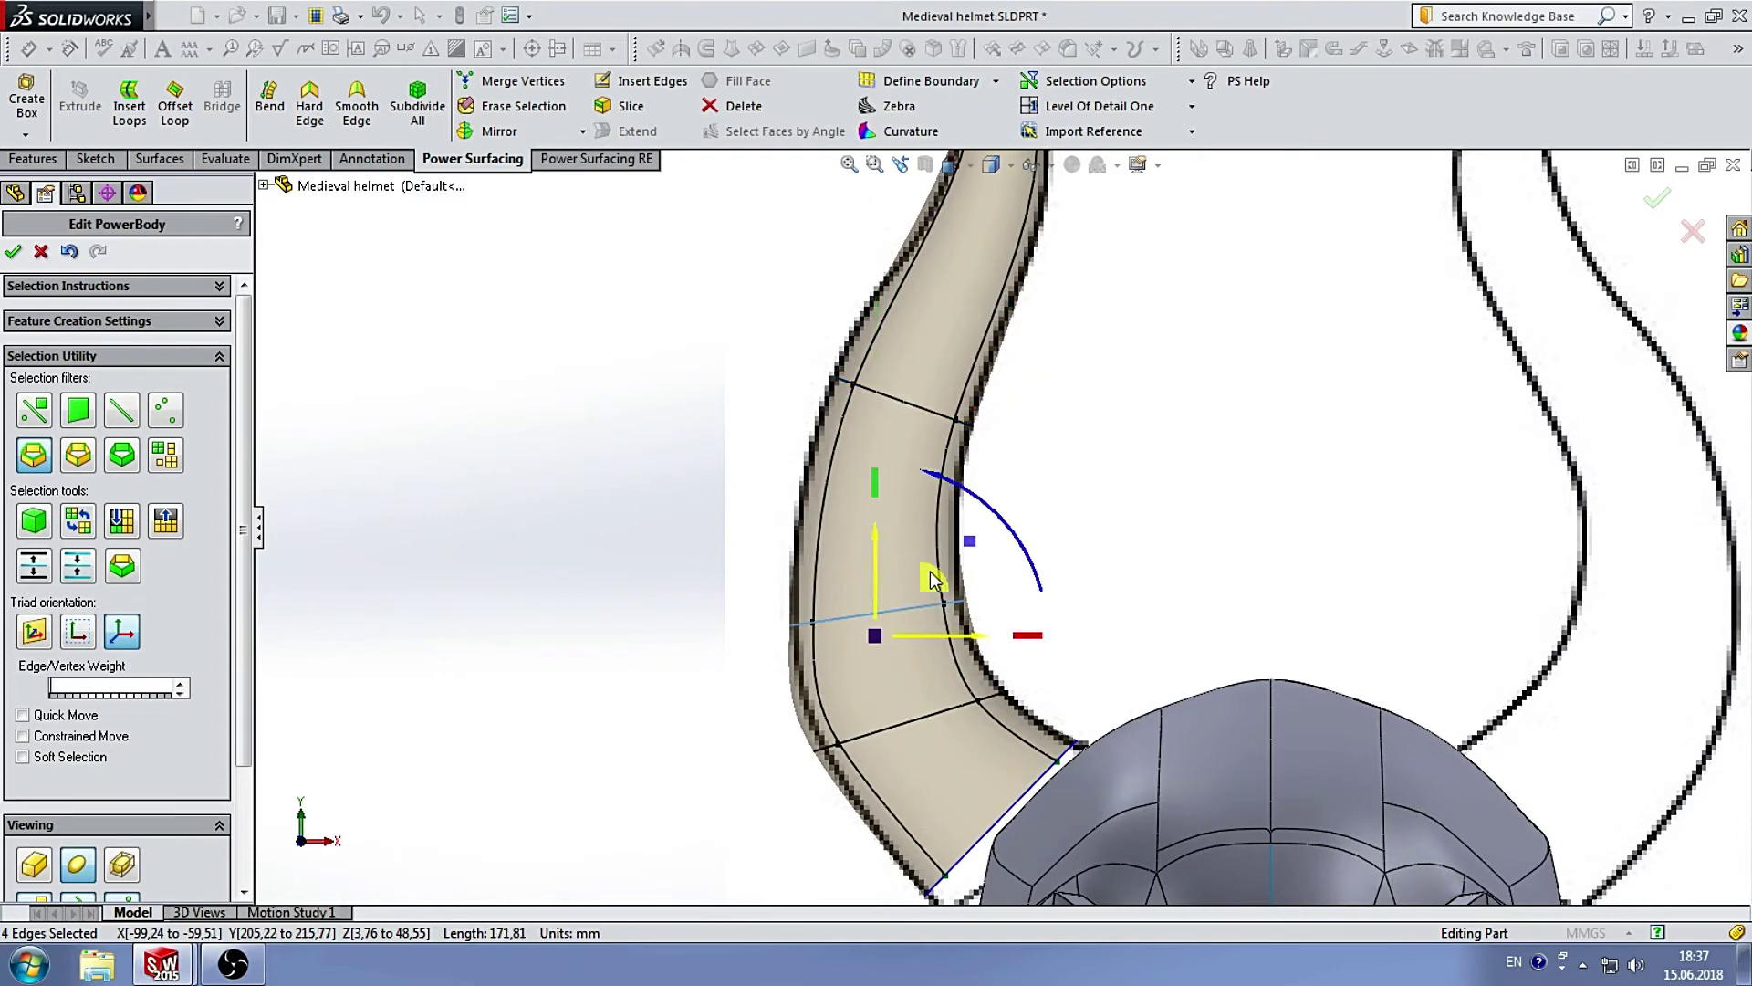
mouse_move(931, 577)
mouse_down()
mouse_move(931, 467)
mouse_move(1026, 473)
mouse_up()
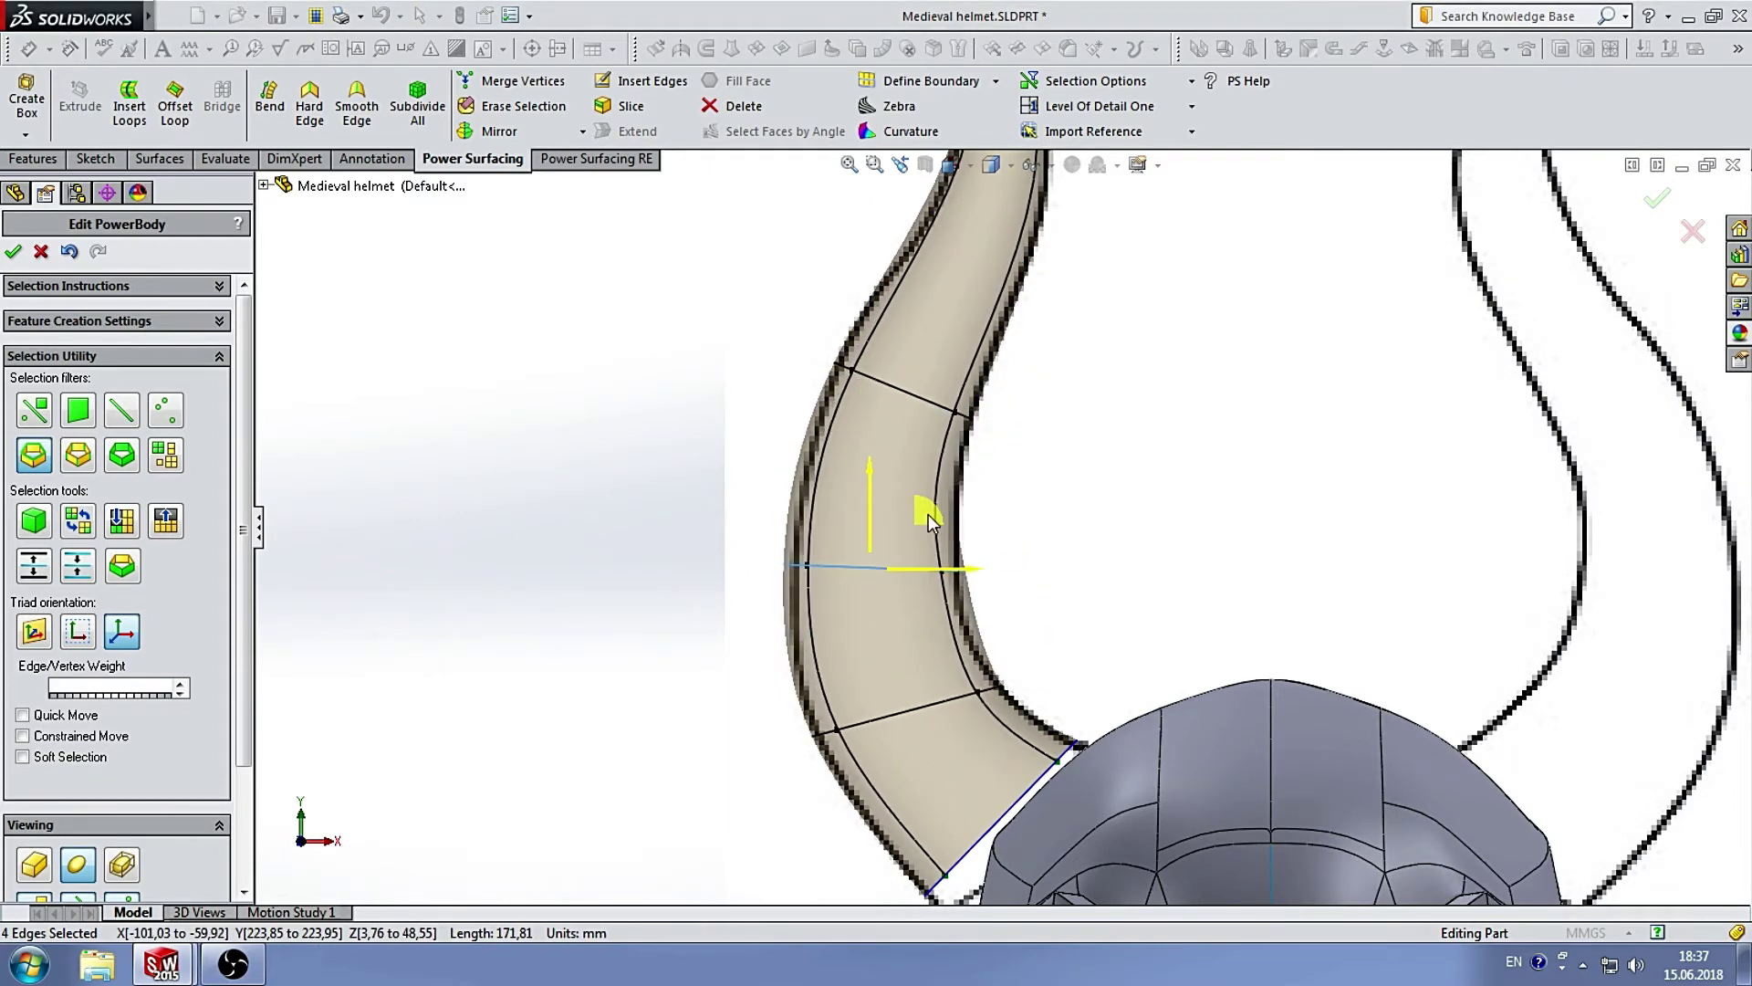
scroll(1040, 488, up, 3)
scroll(978, 646, down, 3)
Rotate a lower horn edge loop about 17 degrees to curve the horn, checking from below and front.
double_click(987, 639)
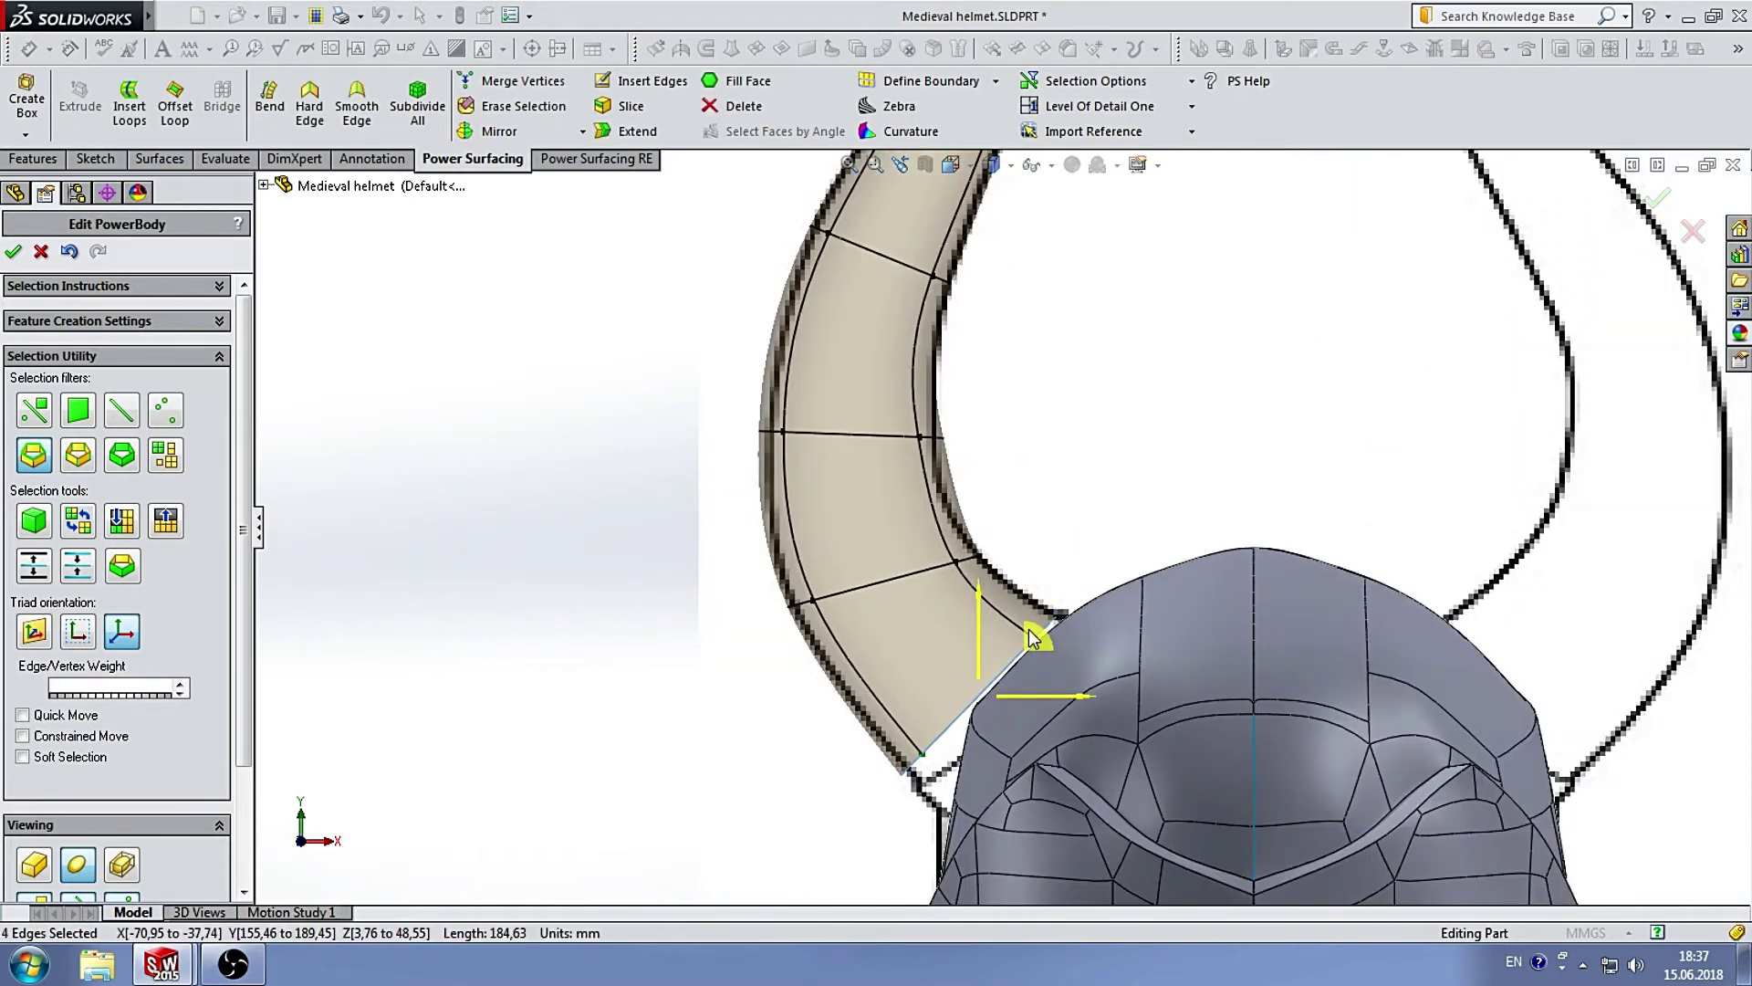
click(1201, 423)
drag(1013, 487, 972, 443)
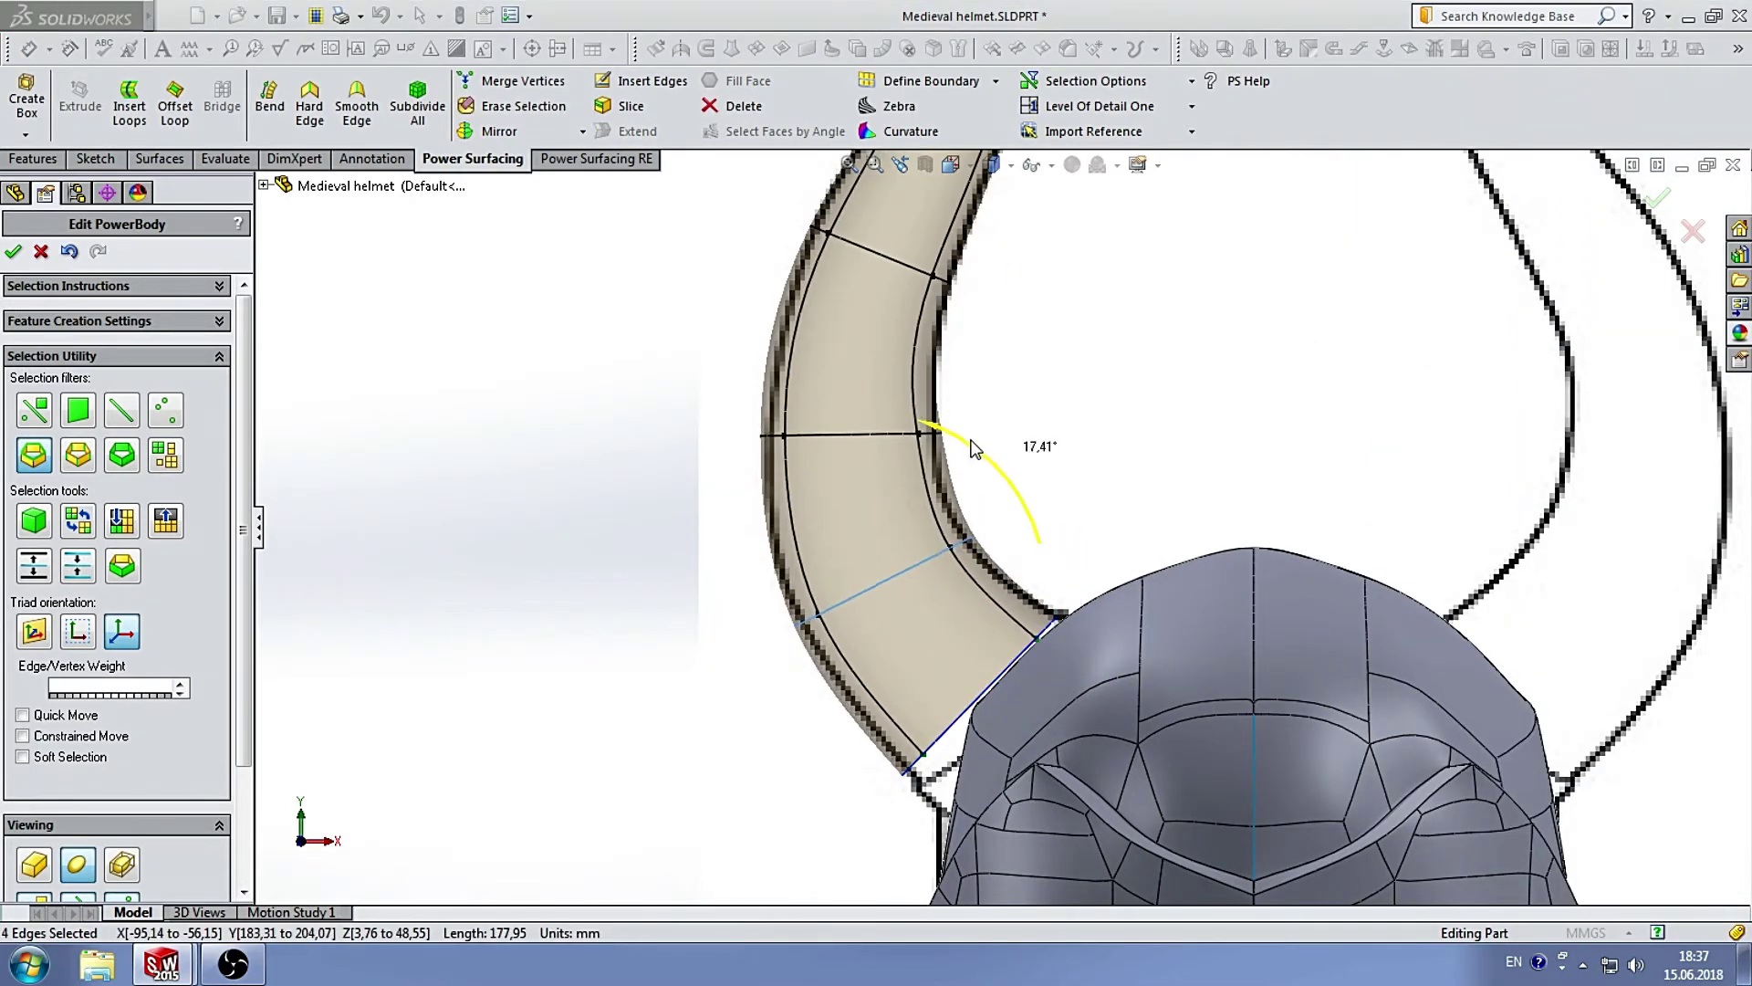
key(f)
scroll(1038, 549, down, 2)
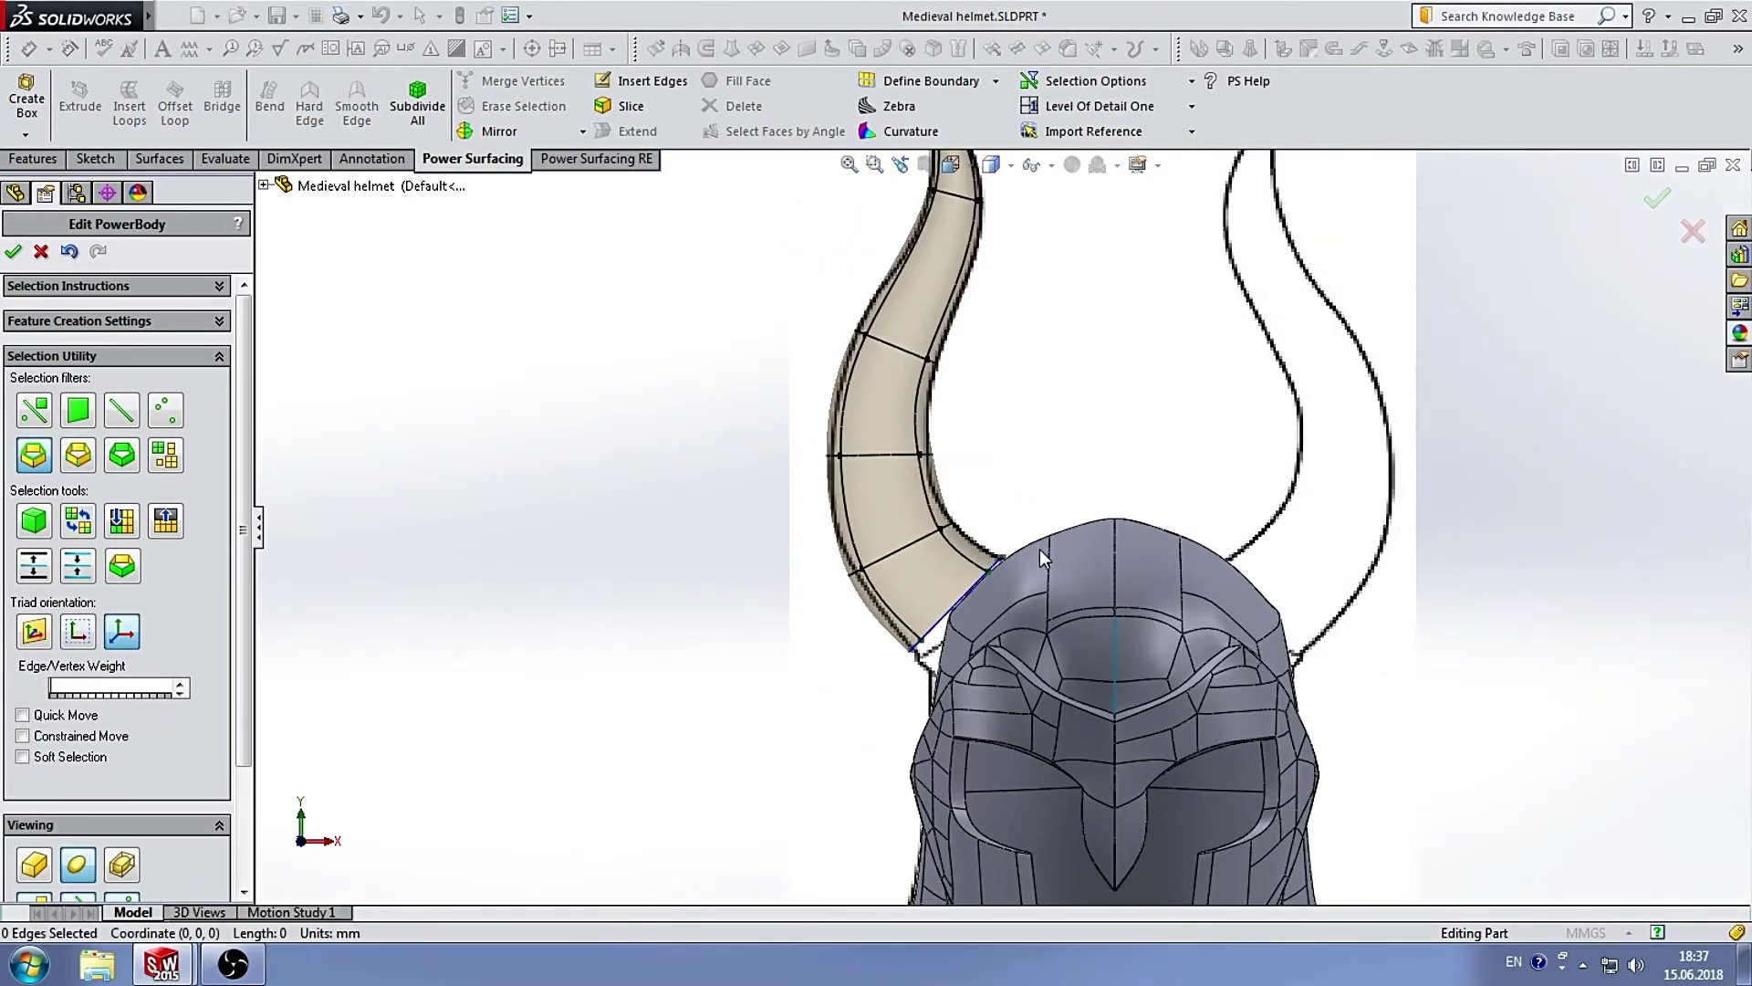
key(ctrl+6)
scroll(1007, 436, down, 2)
scroll(1027, 491, down, 2)
scroll(1116, 413, up, 3)
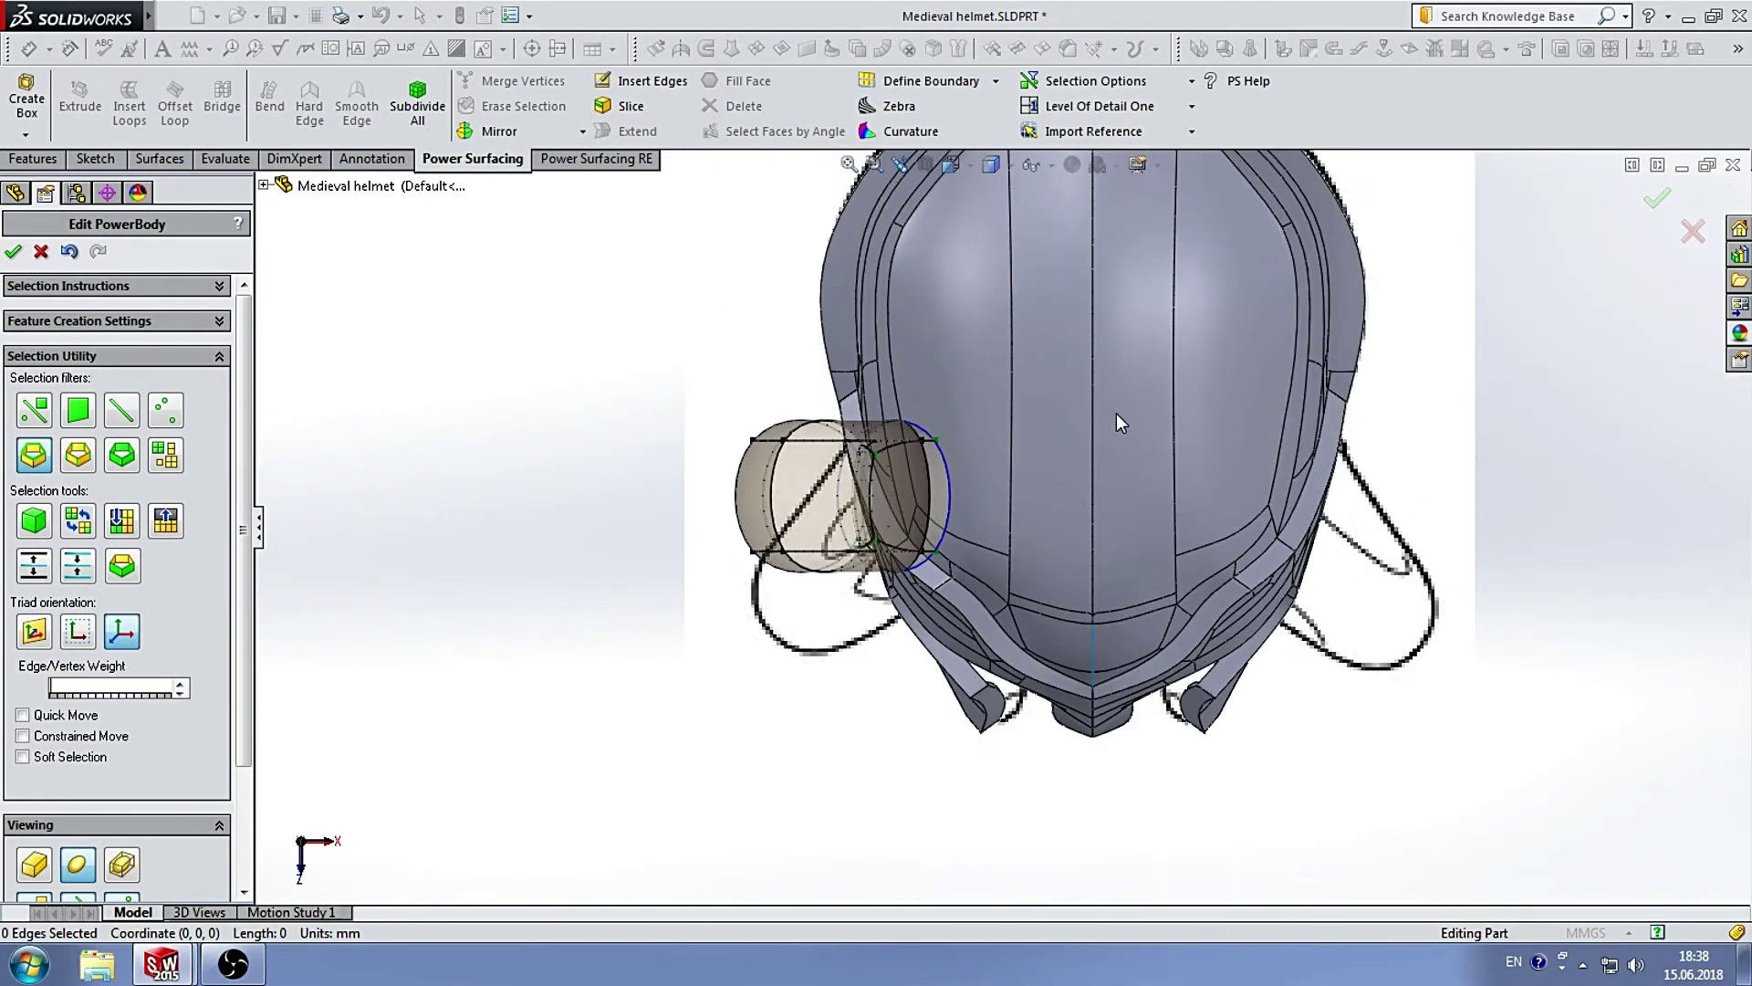
scroll(859, 557, down, 3)
scroll(875, 449, up, 3)
scroll(978, 471, down, 2)
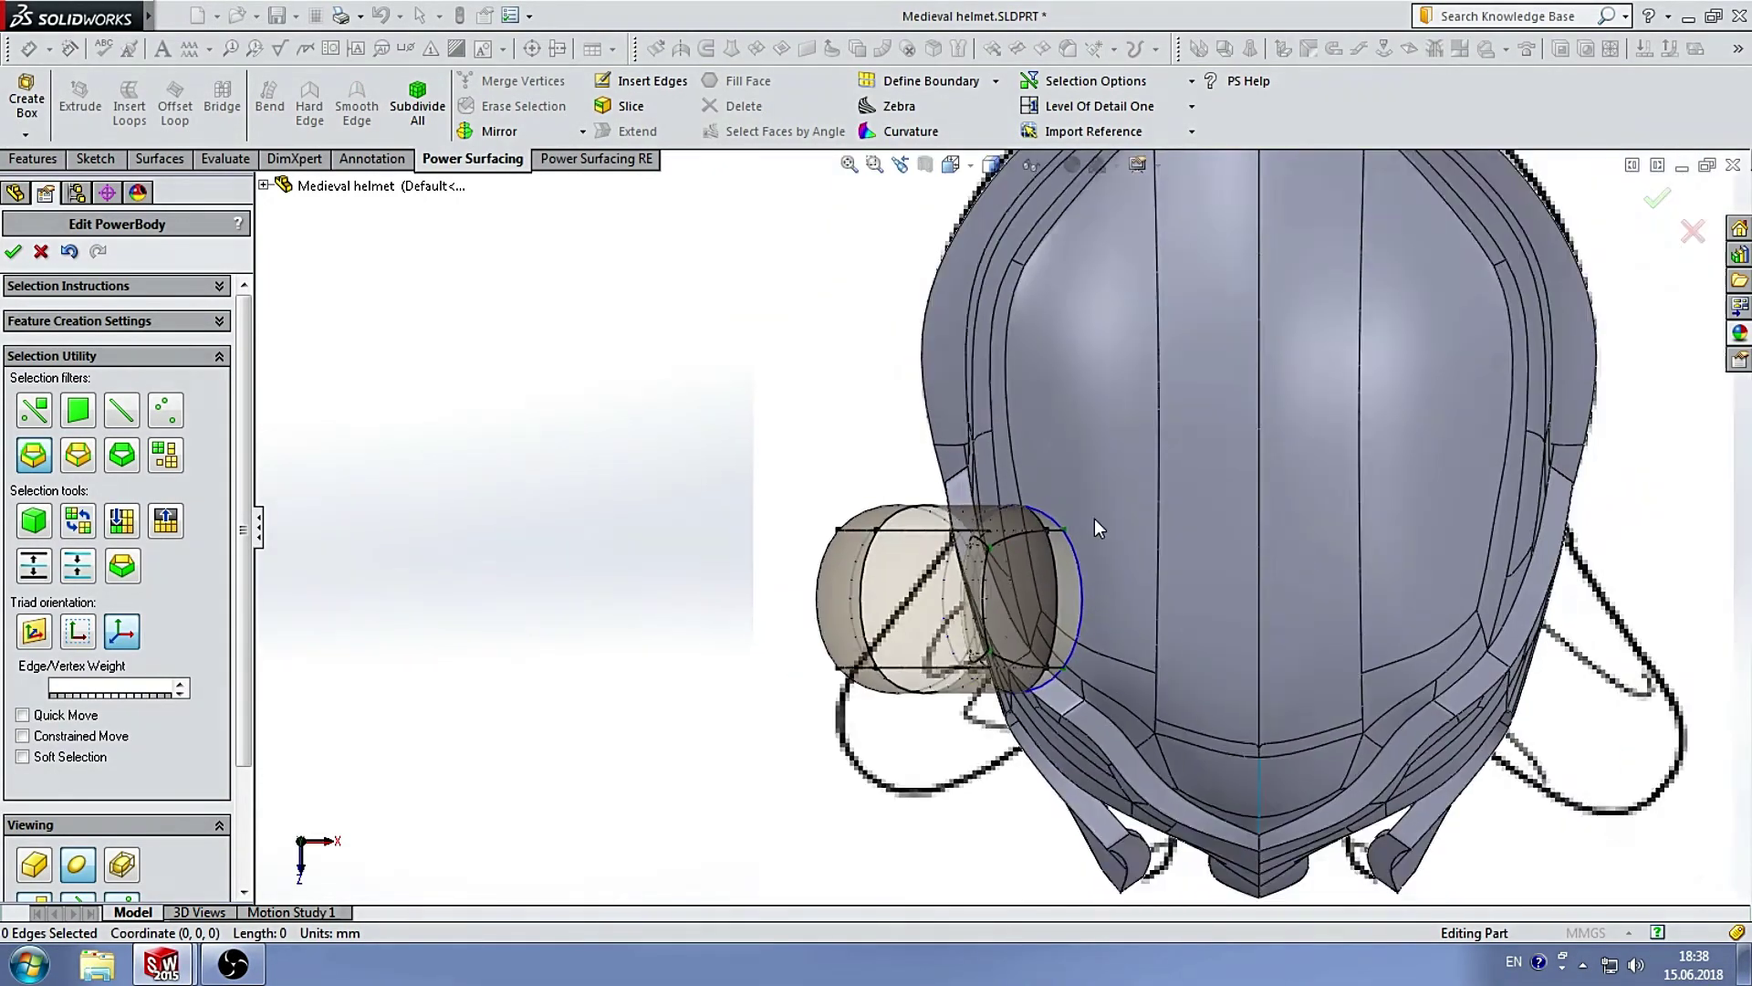
key(ctrl+1)
scroll(978, 572, up, 2)
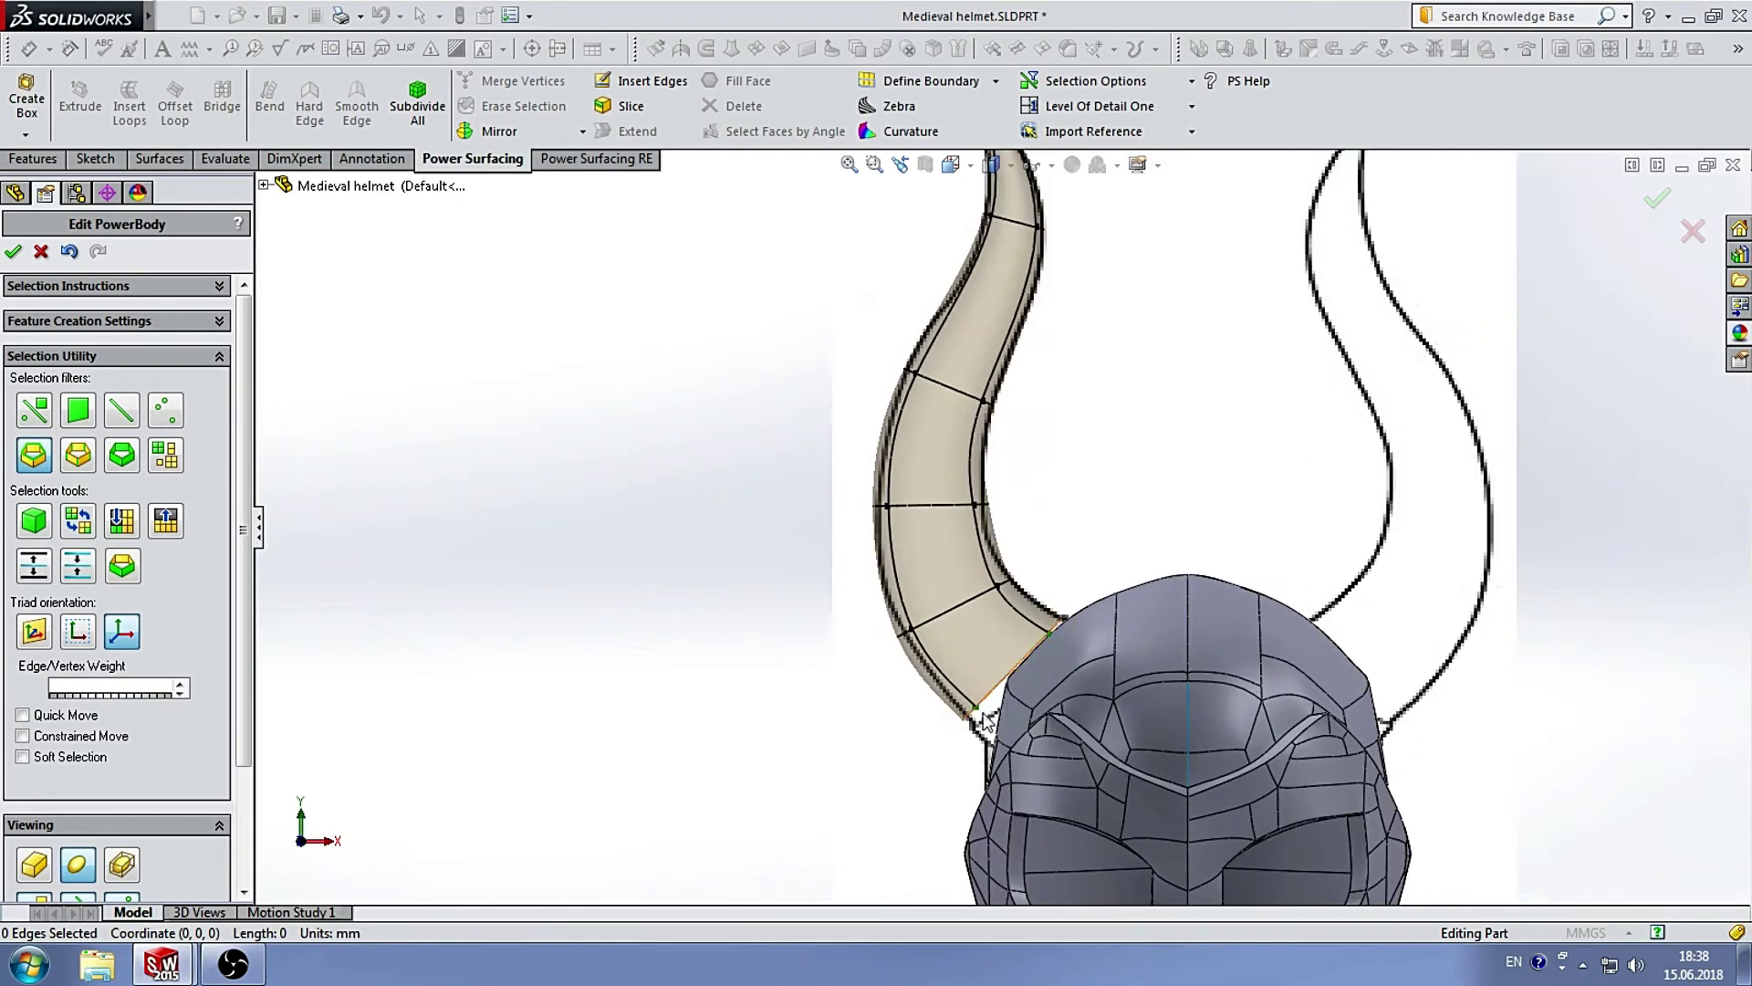
Shift the horn's base loop in bottom and top views so its root follows the sketch.
double_click(962, 611)
key(ctrl+6)
scroll(964, 612, down, 2)
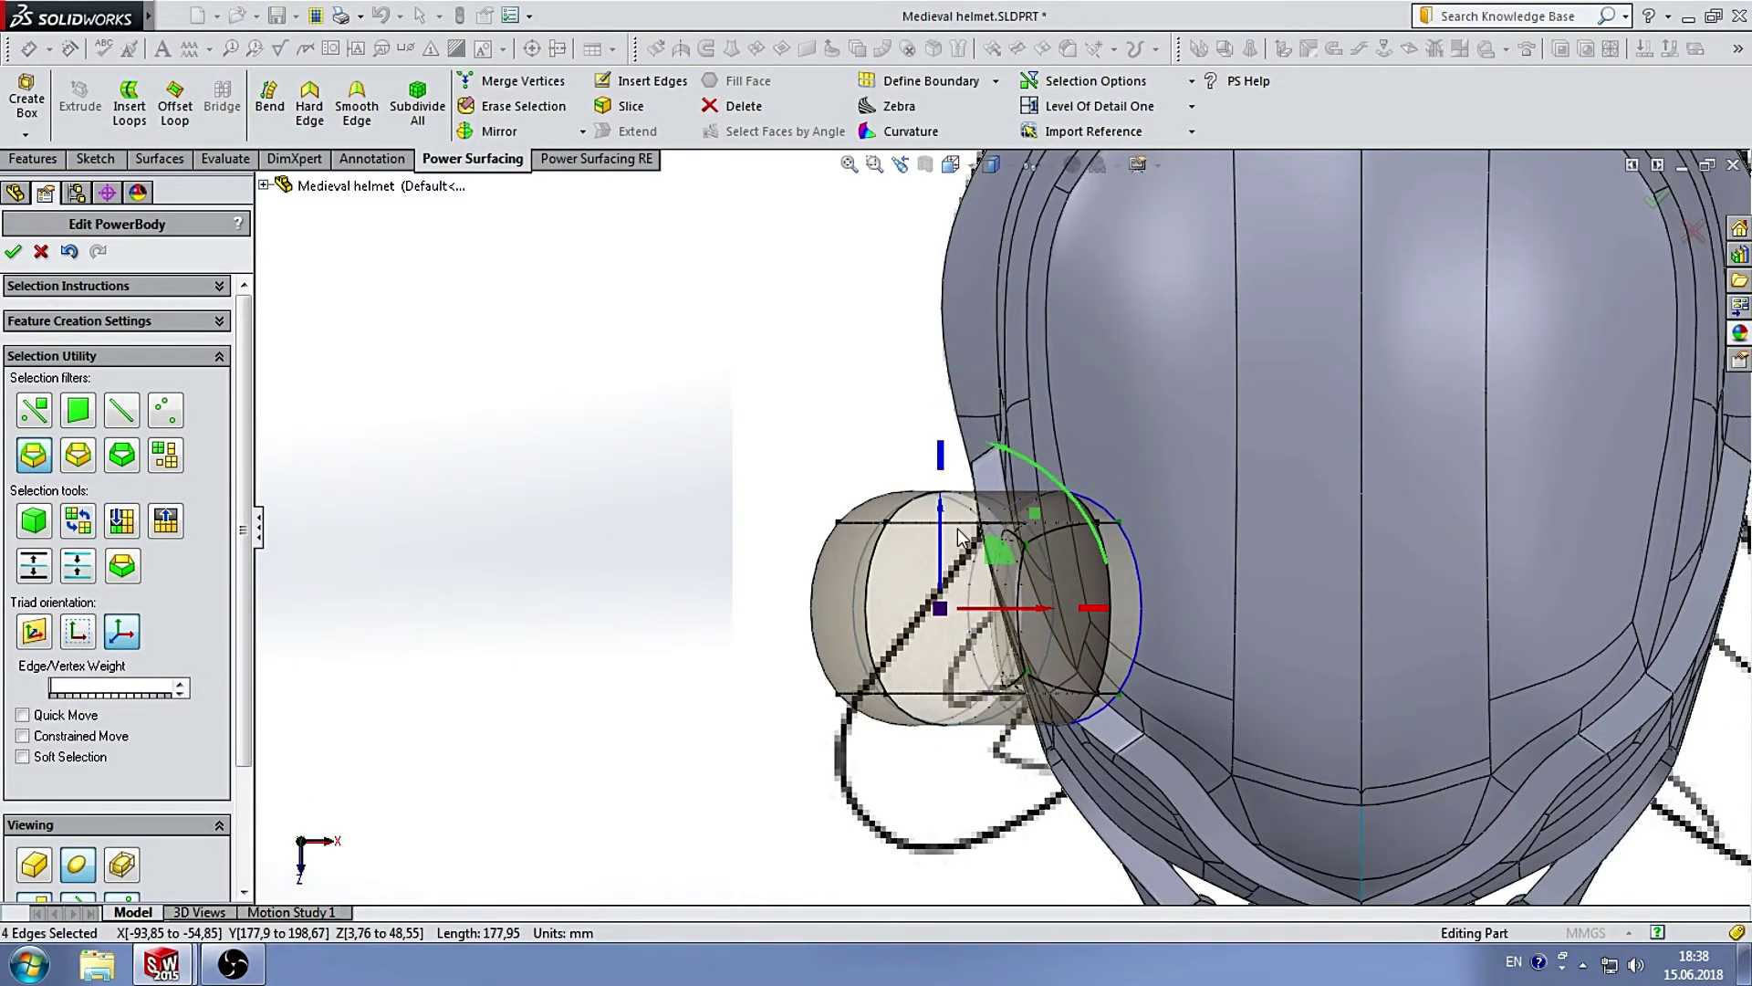
drag(958, 584, 954, 733)
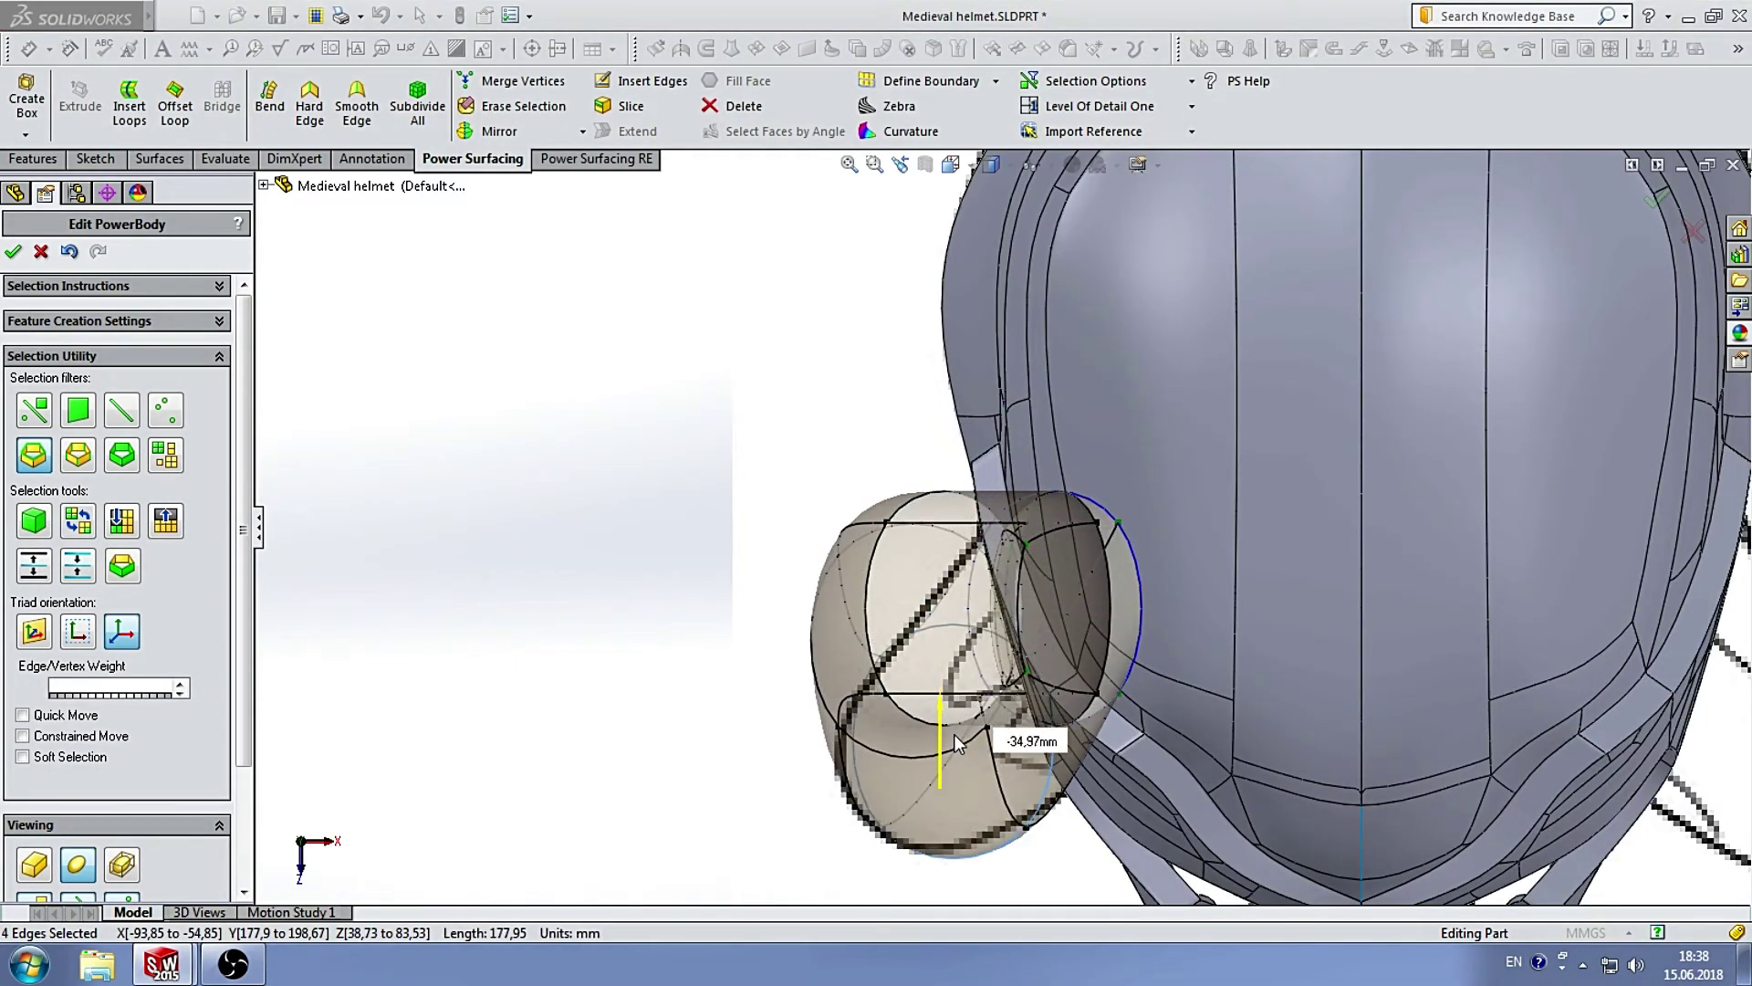
scroll(967, 595, up, 2)
key(ctrl+1)
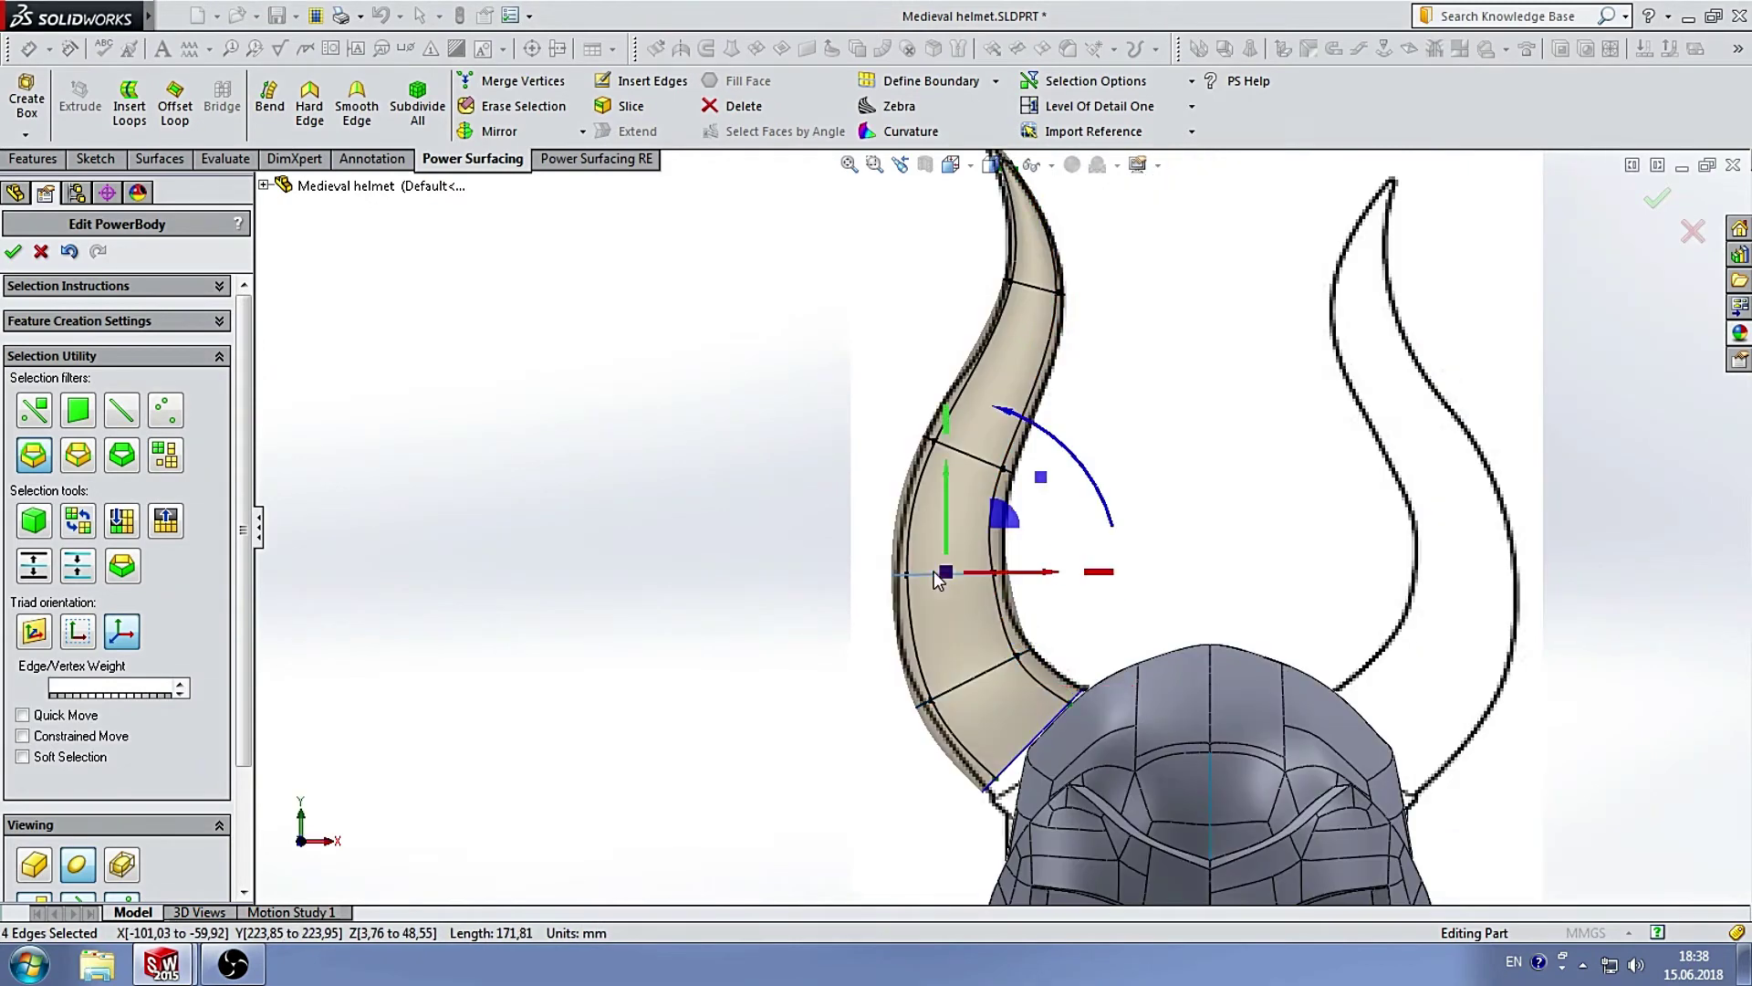
key(ctrl+5)
mouse_move(946, 588)
mouse_down()
mouse_move(949, 639)
mouse_move(957, 579)
mouse_up()
key(ctrl+1)
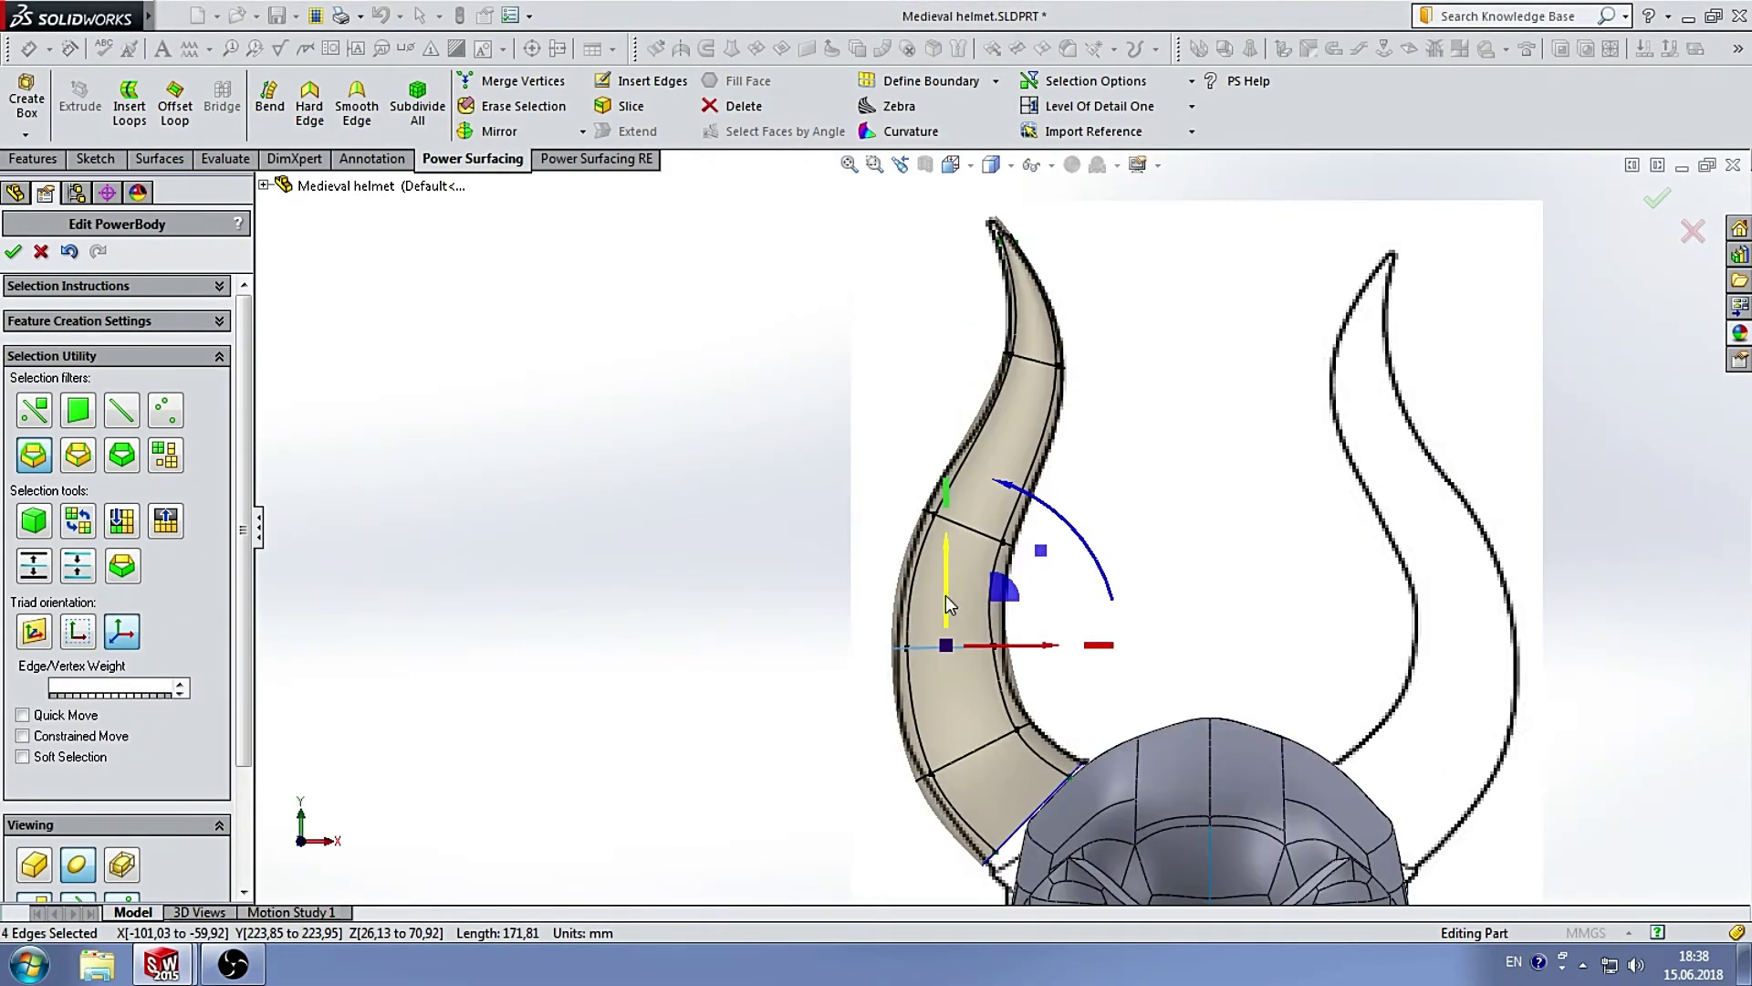
key(ctrl+5)
drag(962, 476, 958, 565)
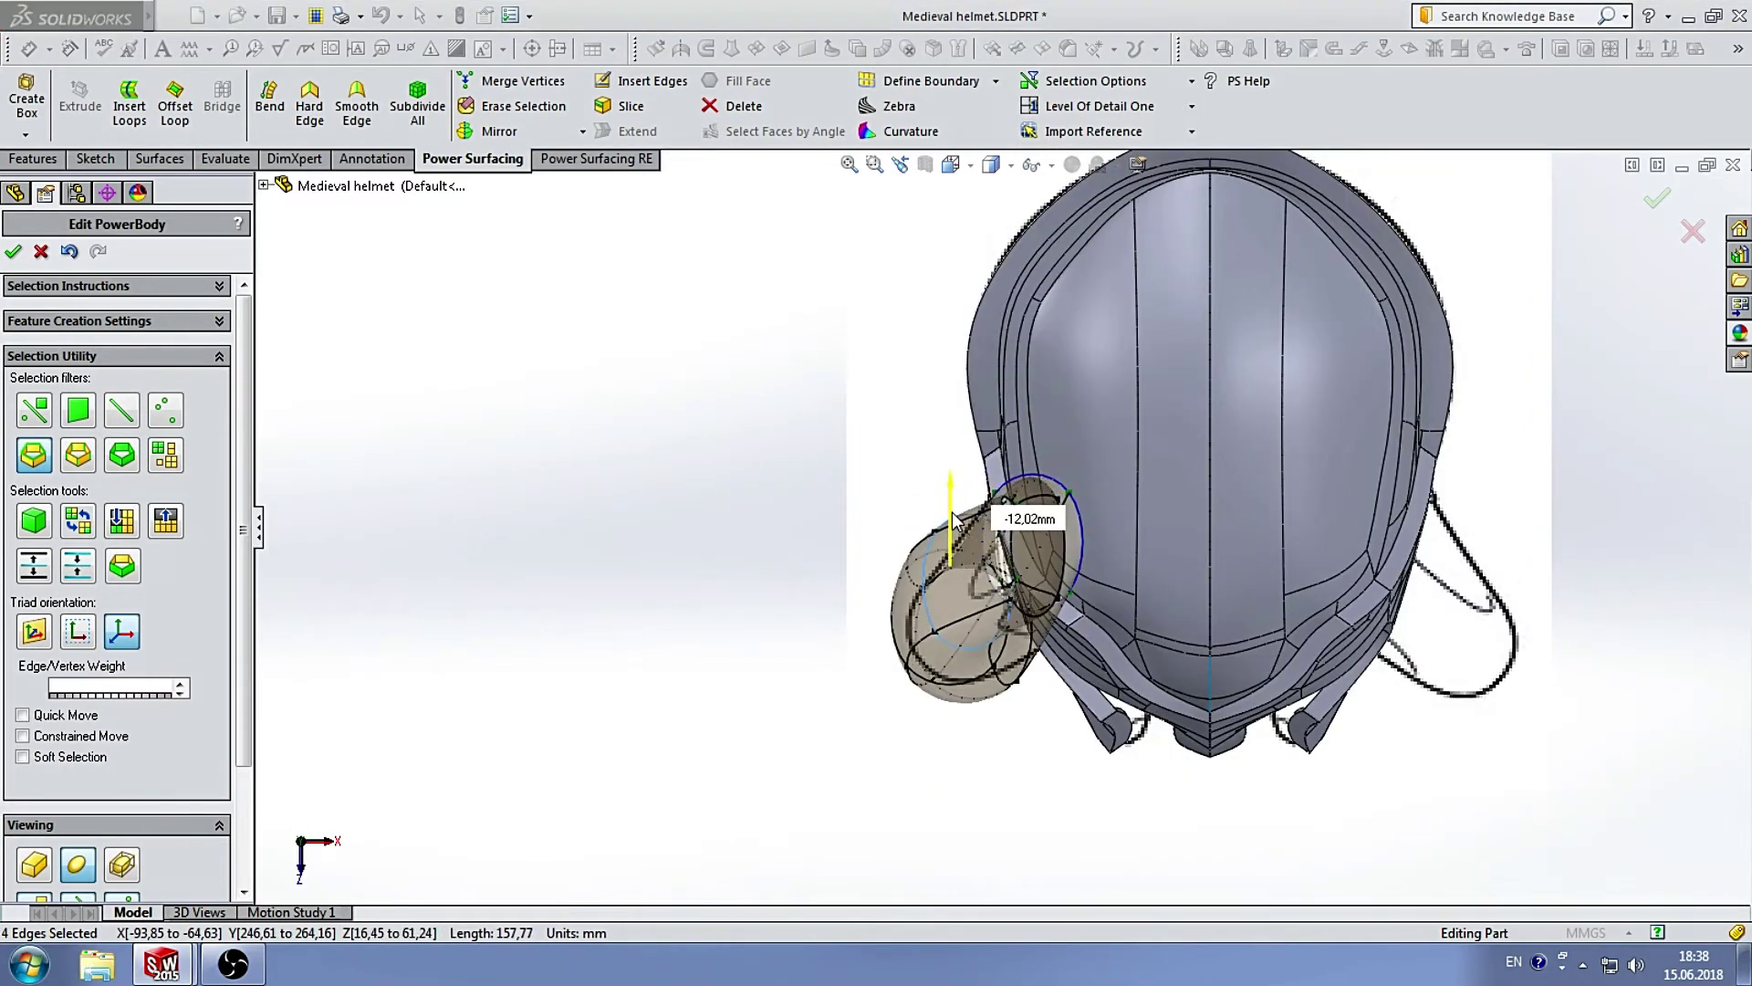
key(ctrl+1)
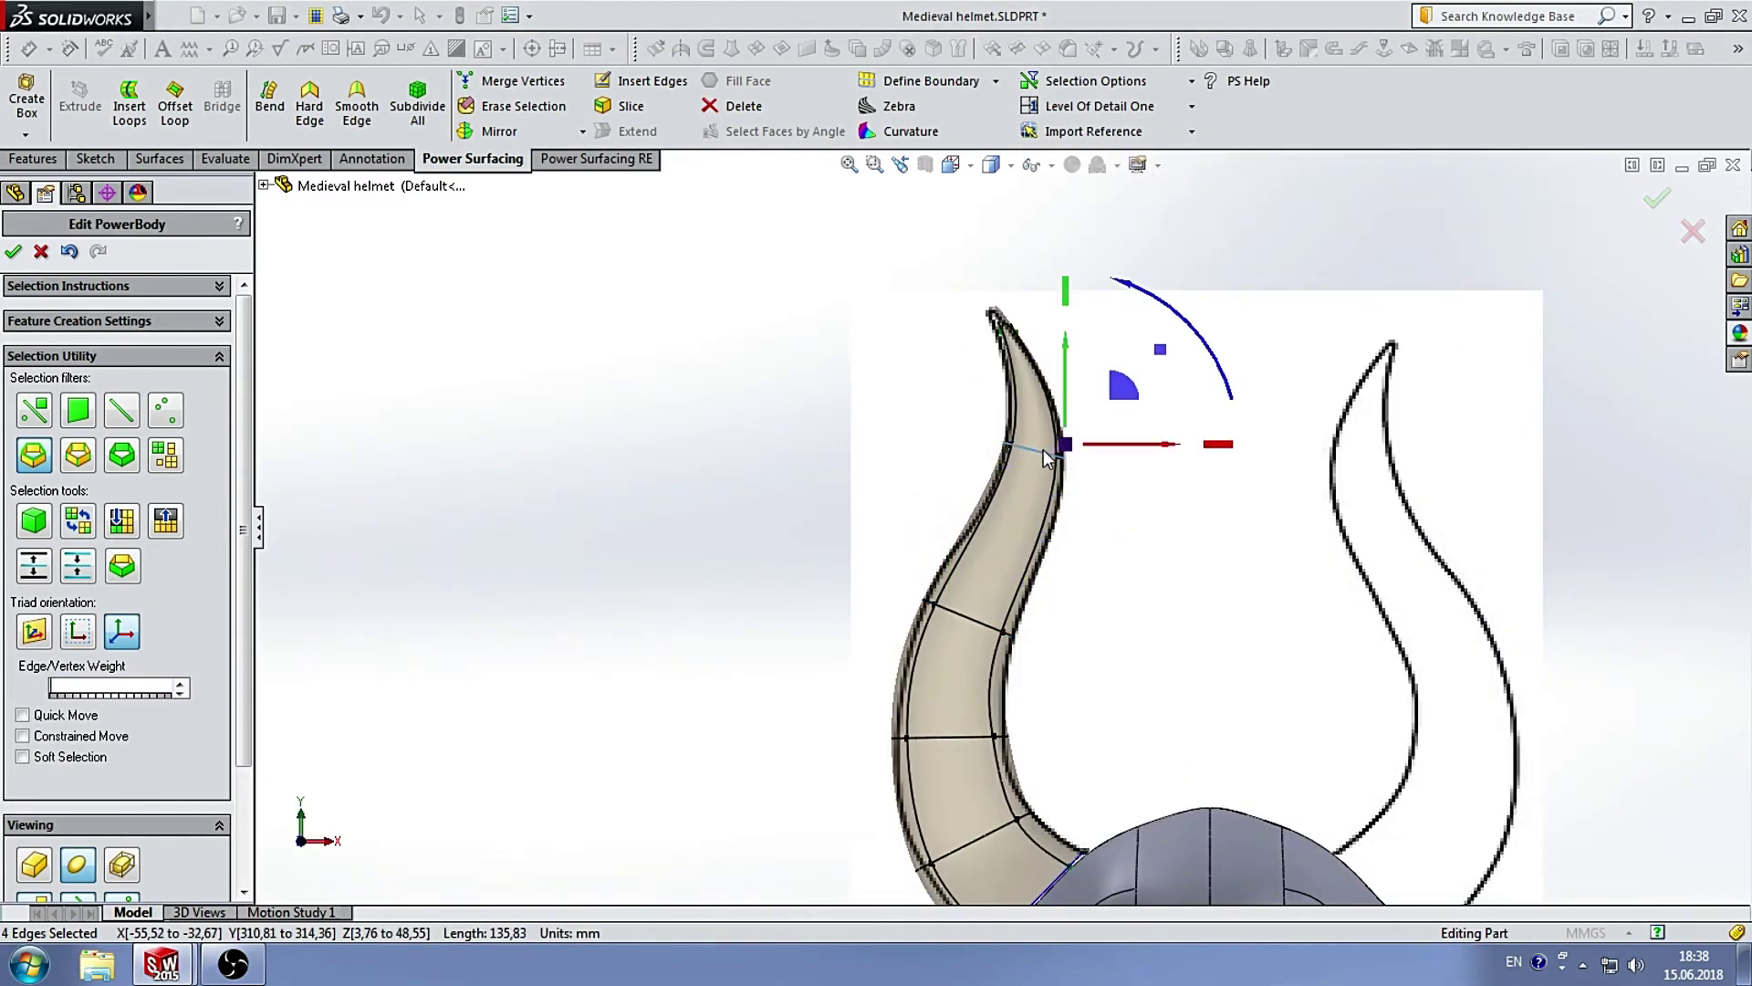
key(ctrl+5)
scroll(1068, 467, down, 3)
drag(1066, 473, 1048, 557)
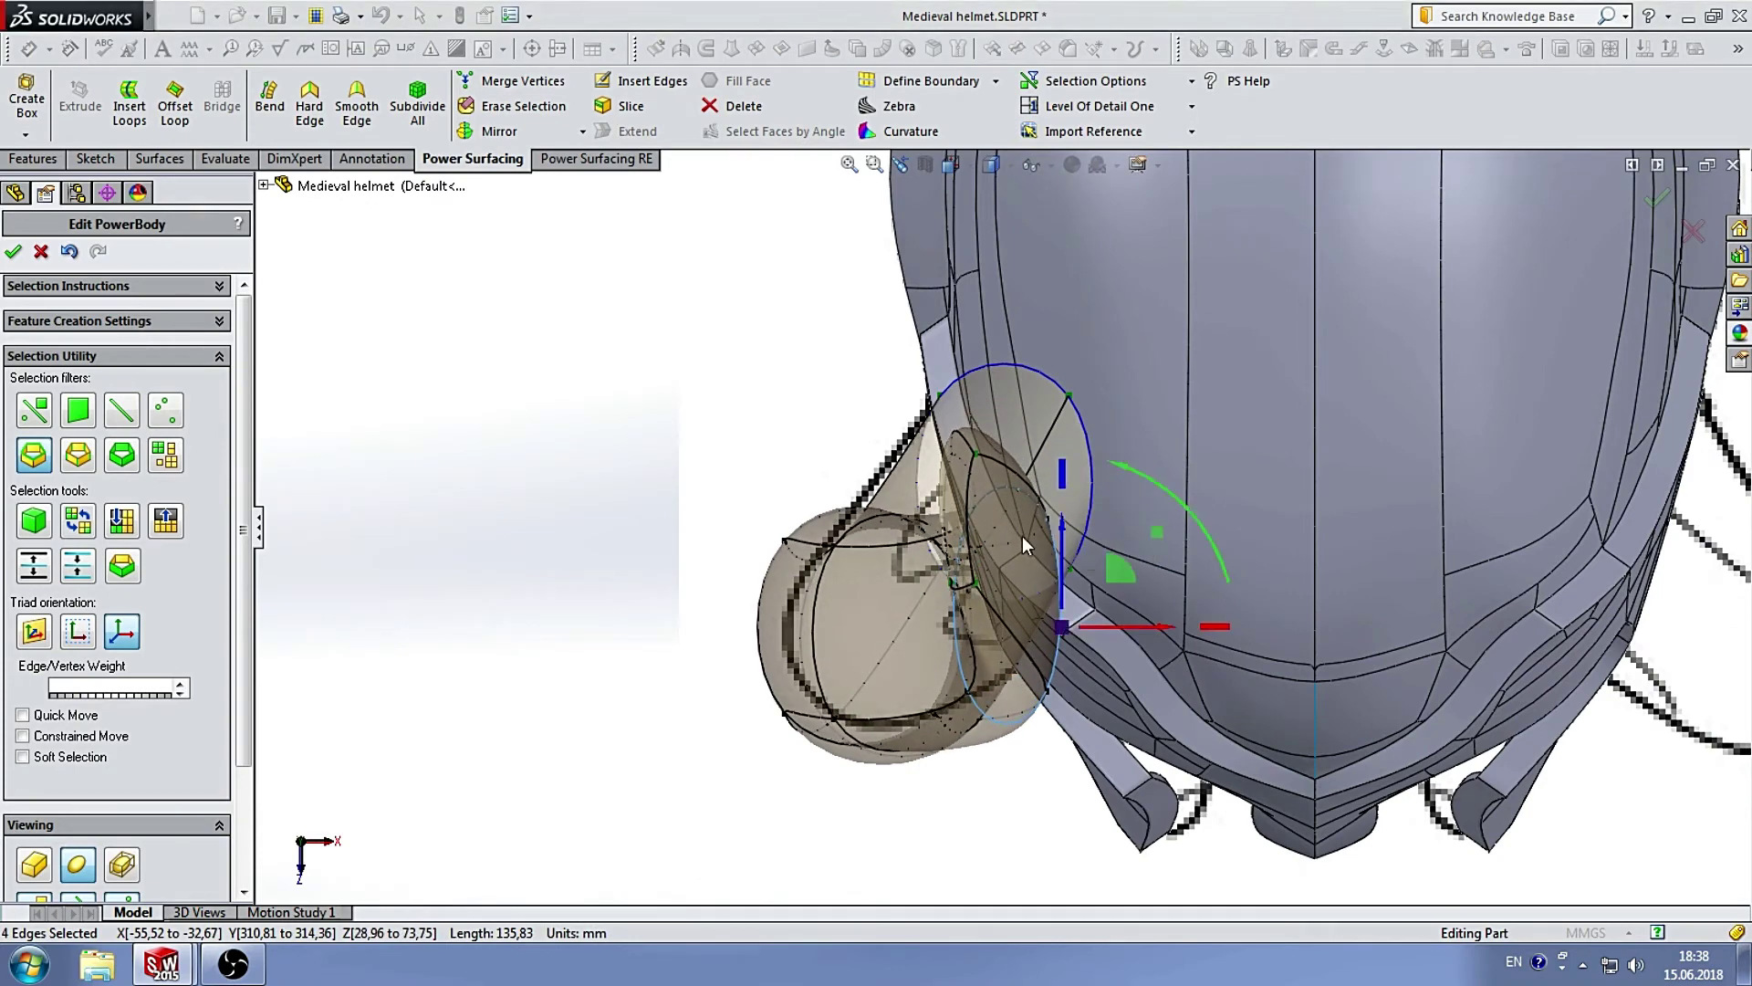
Select faces at the horn root and resize the base edge loop.
click(77, 410)
click(951, 447)
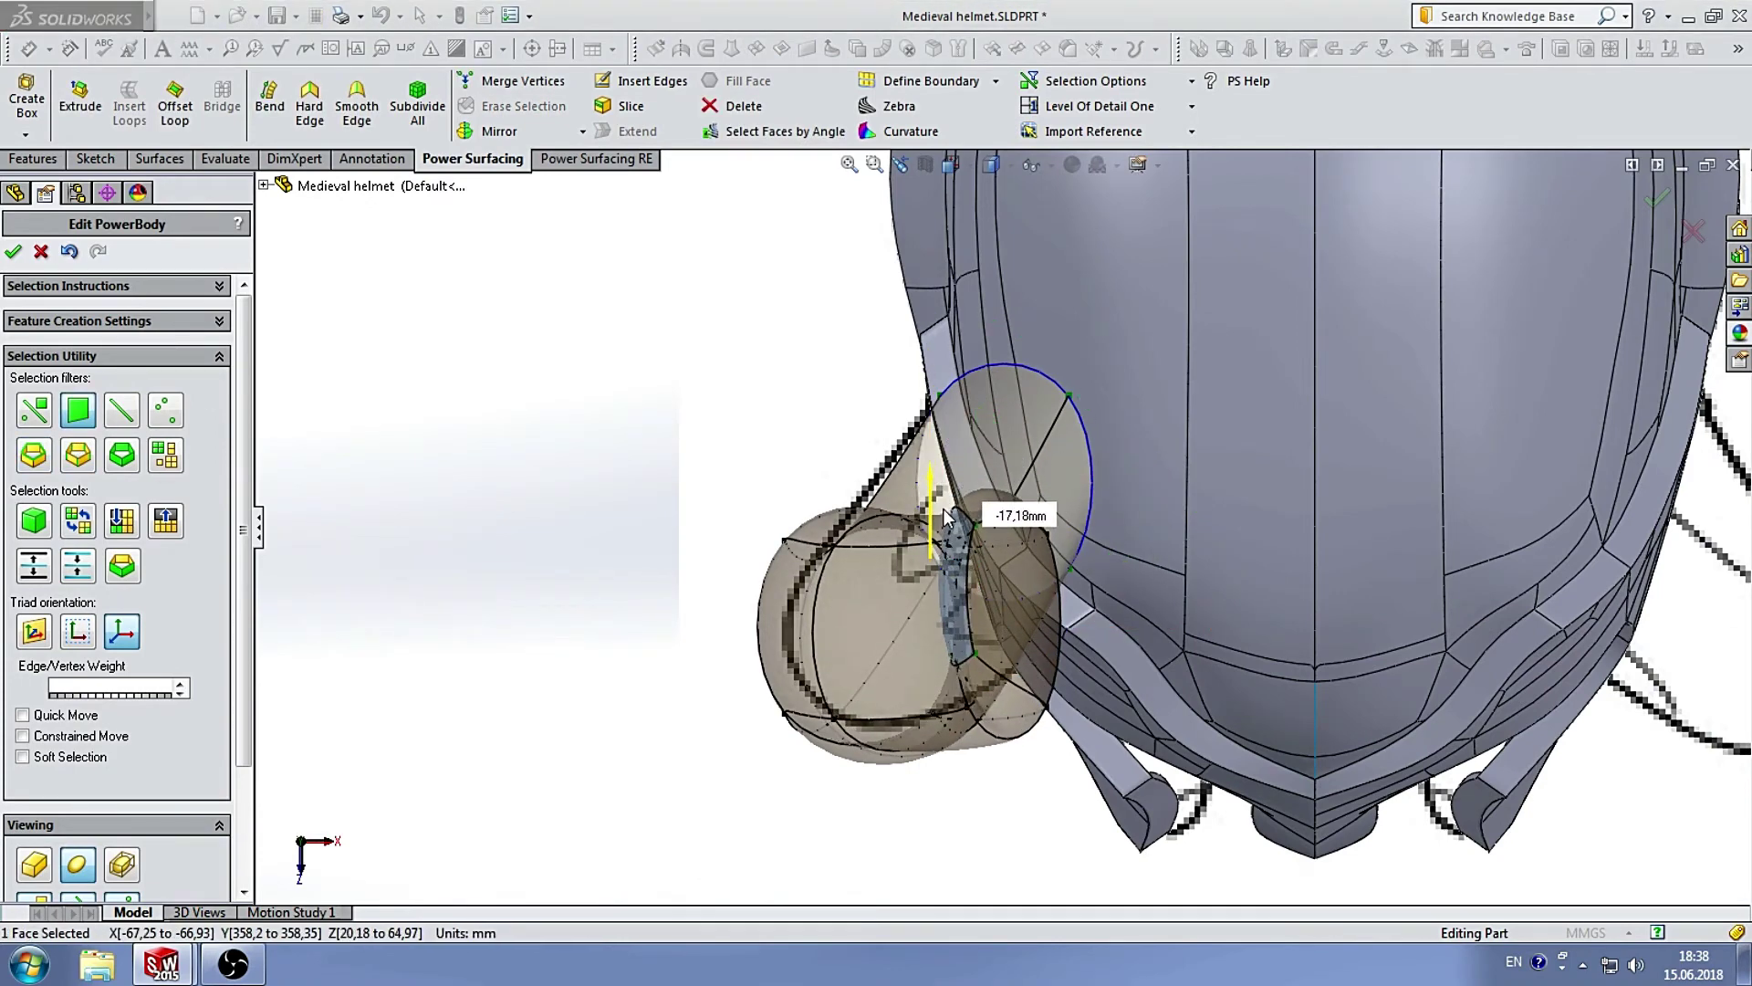
click(1001, 738)
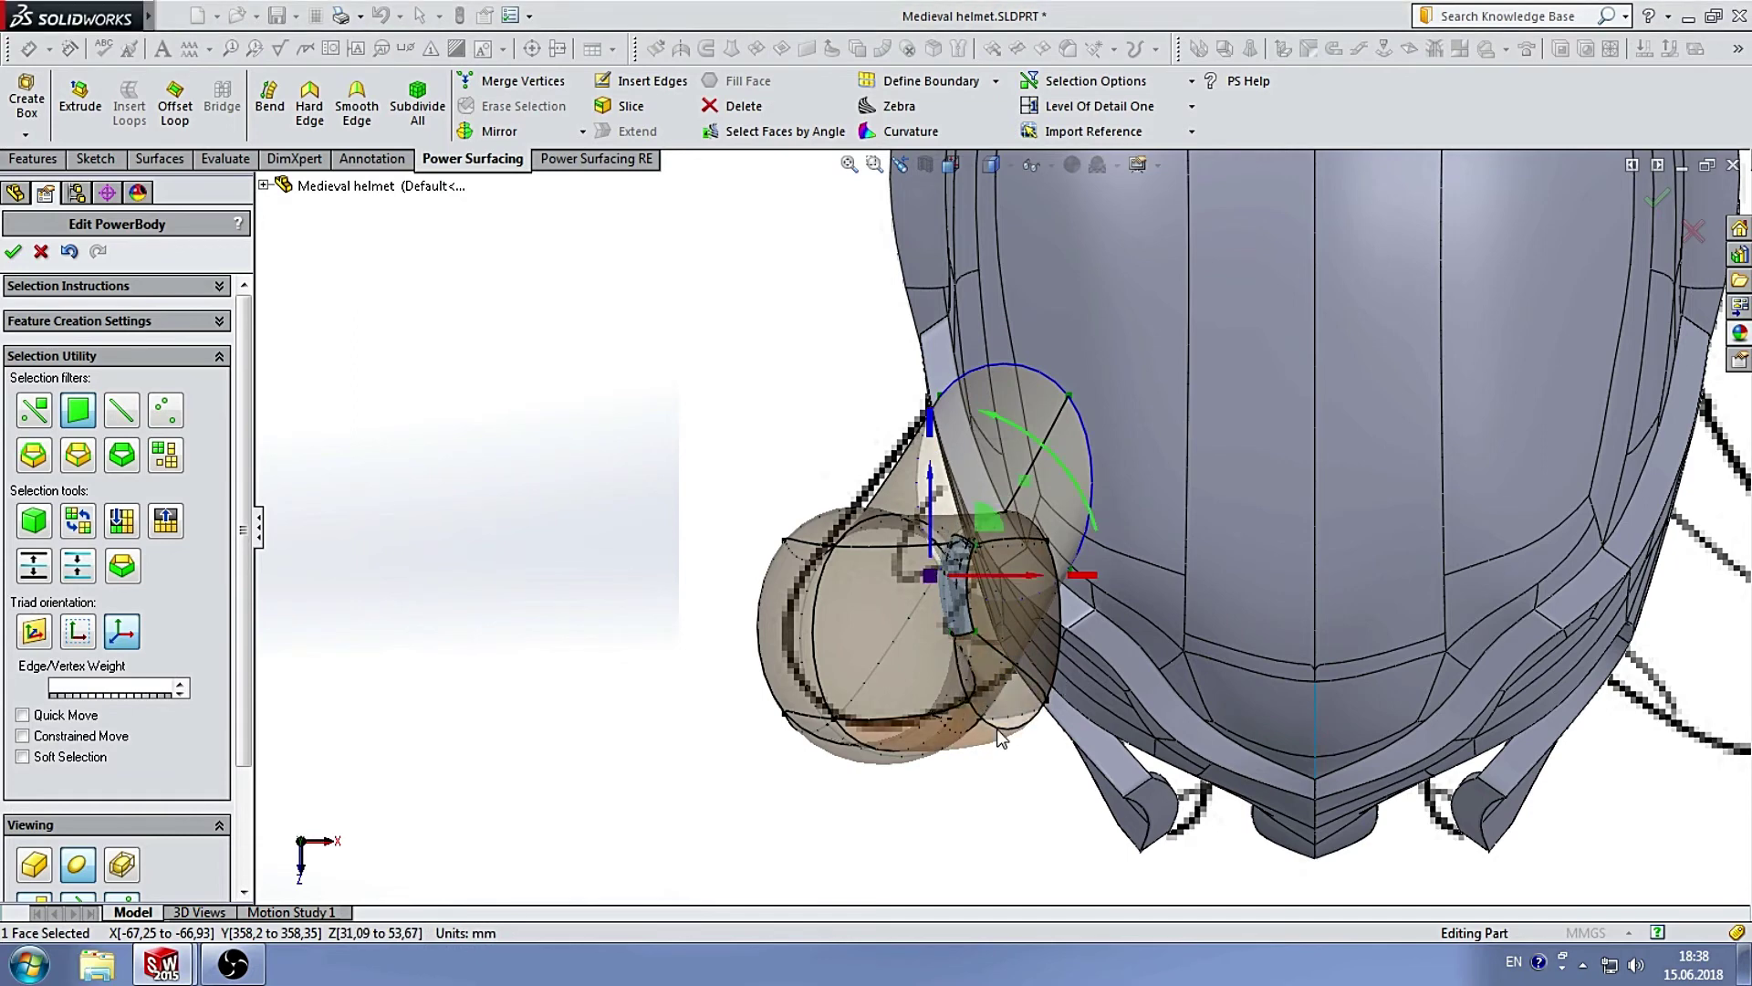
click(34, 456)
drag(1062, 473, 1059, 493)
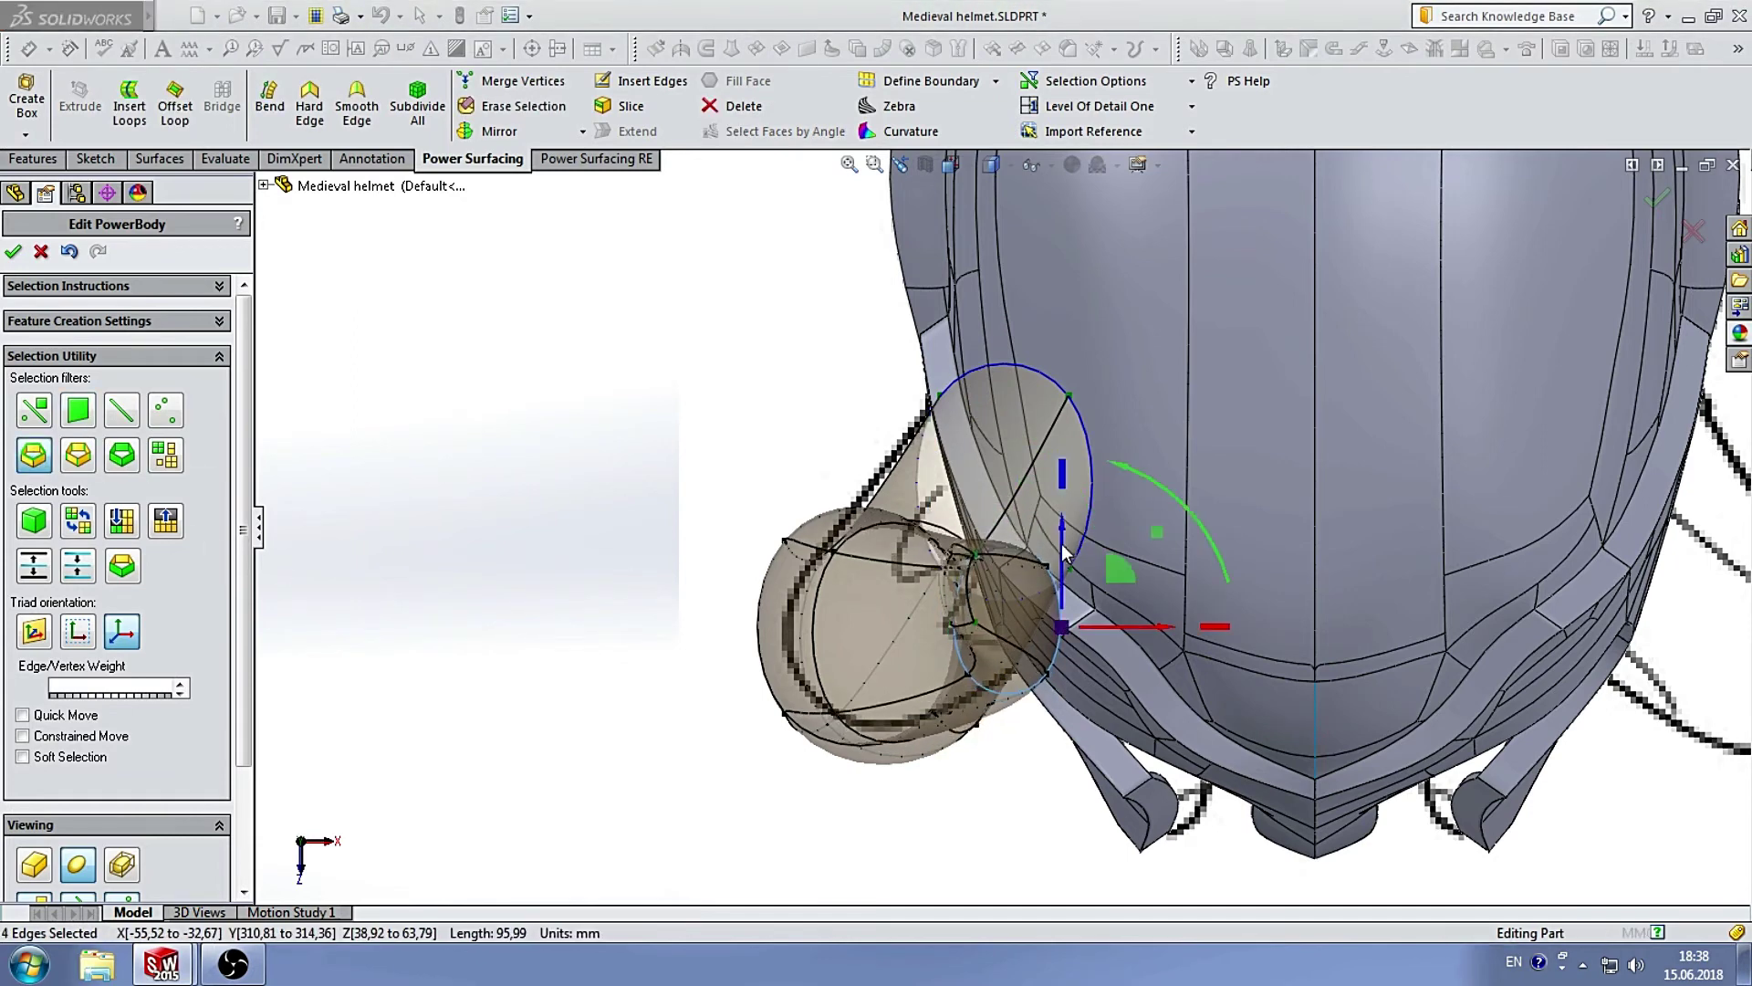
drag(1123, 627, 977, 626)
mouse_move(860, 493)
mouse_down()
mouse_move(864, 517)
mouse_move(860, 478)
mouse_up()
click(832, 490)
scroll(833, 491, up, 2)
middle_drag(832, 491, 867, 616)
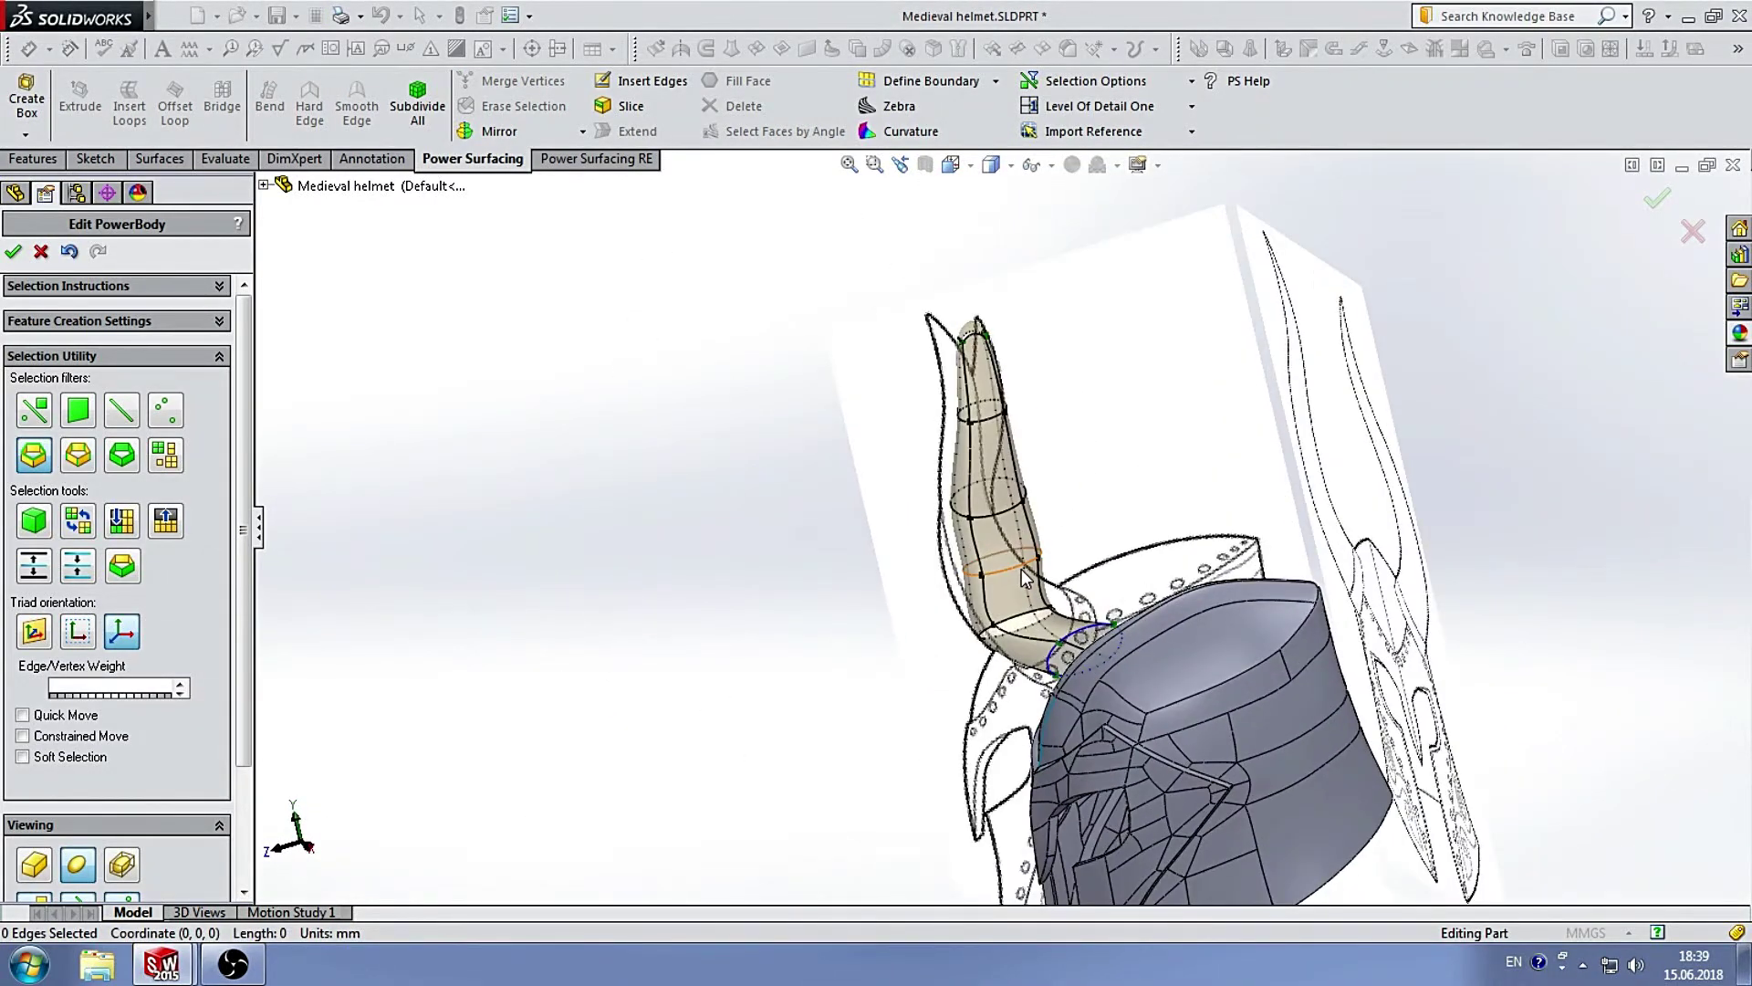
In side view, move the tip face to straighten the horn and shift the upper loop.
click(968, 172)
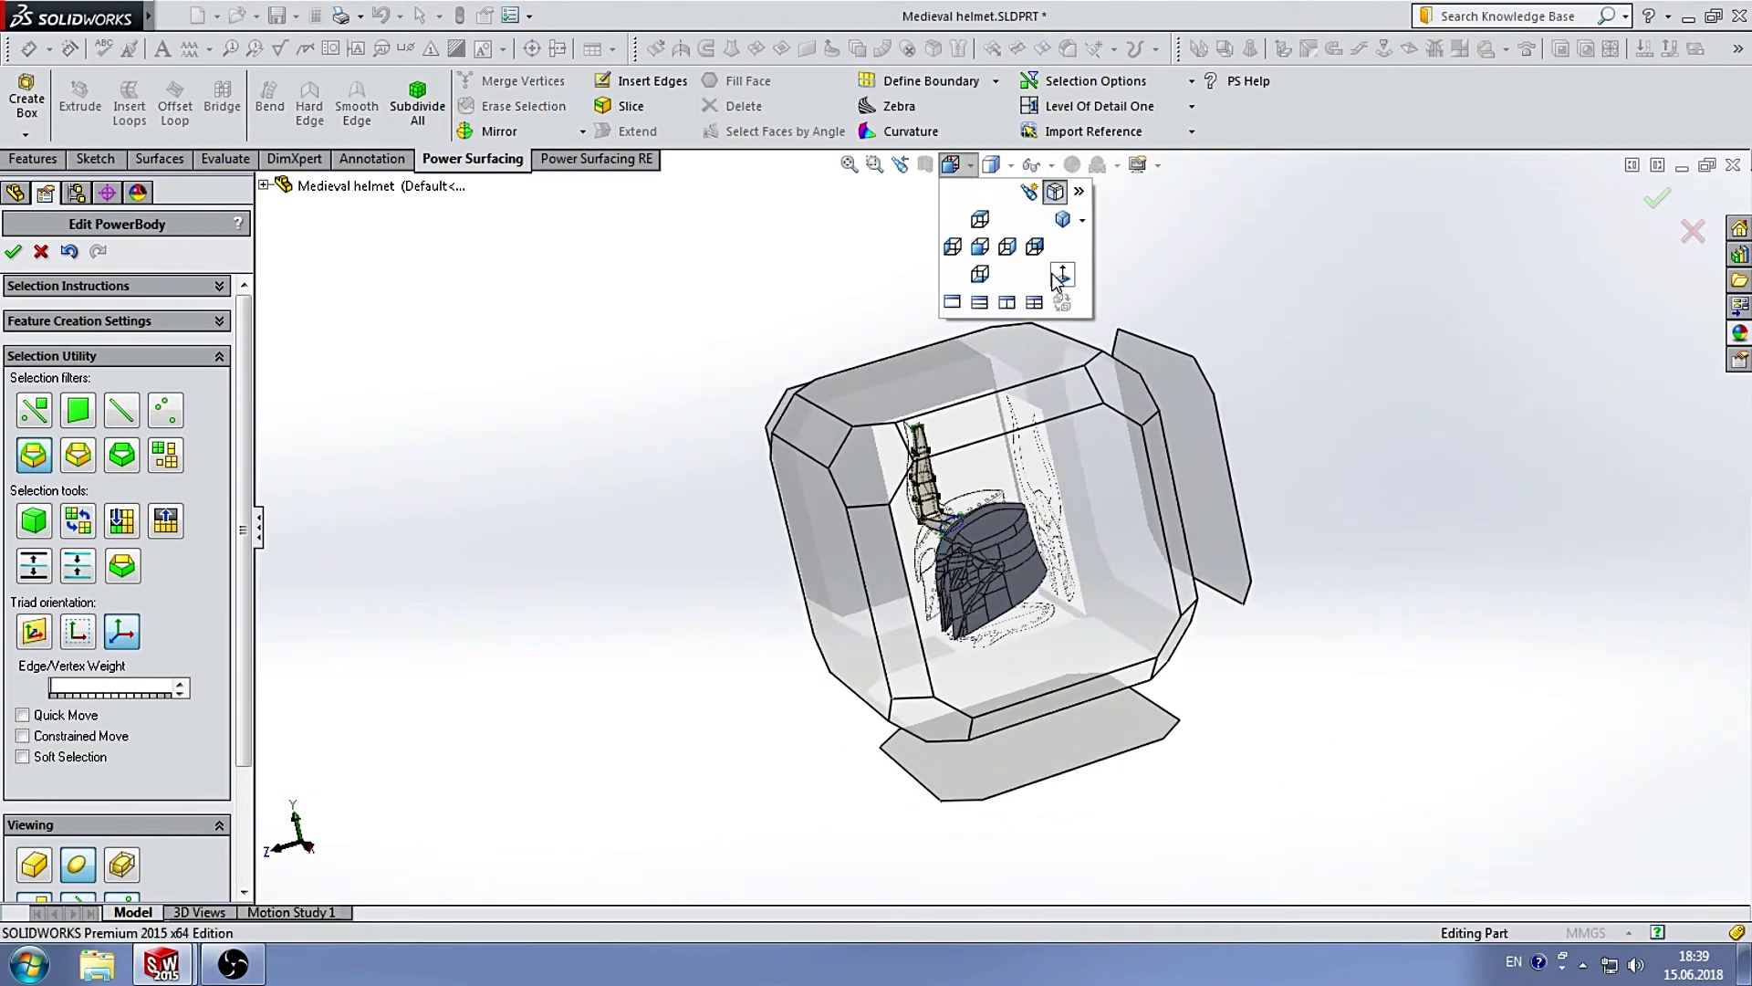
click(1004, 529)
scroll(1010, 560, down, 4)
scroll(1011, 560, down, 1)
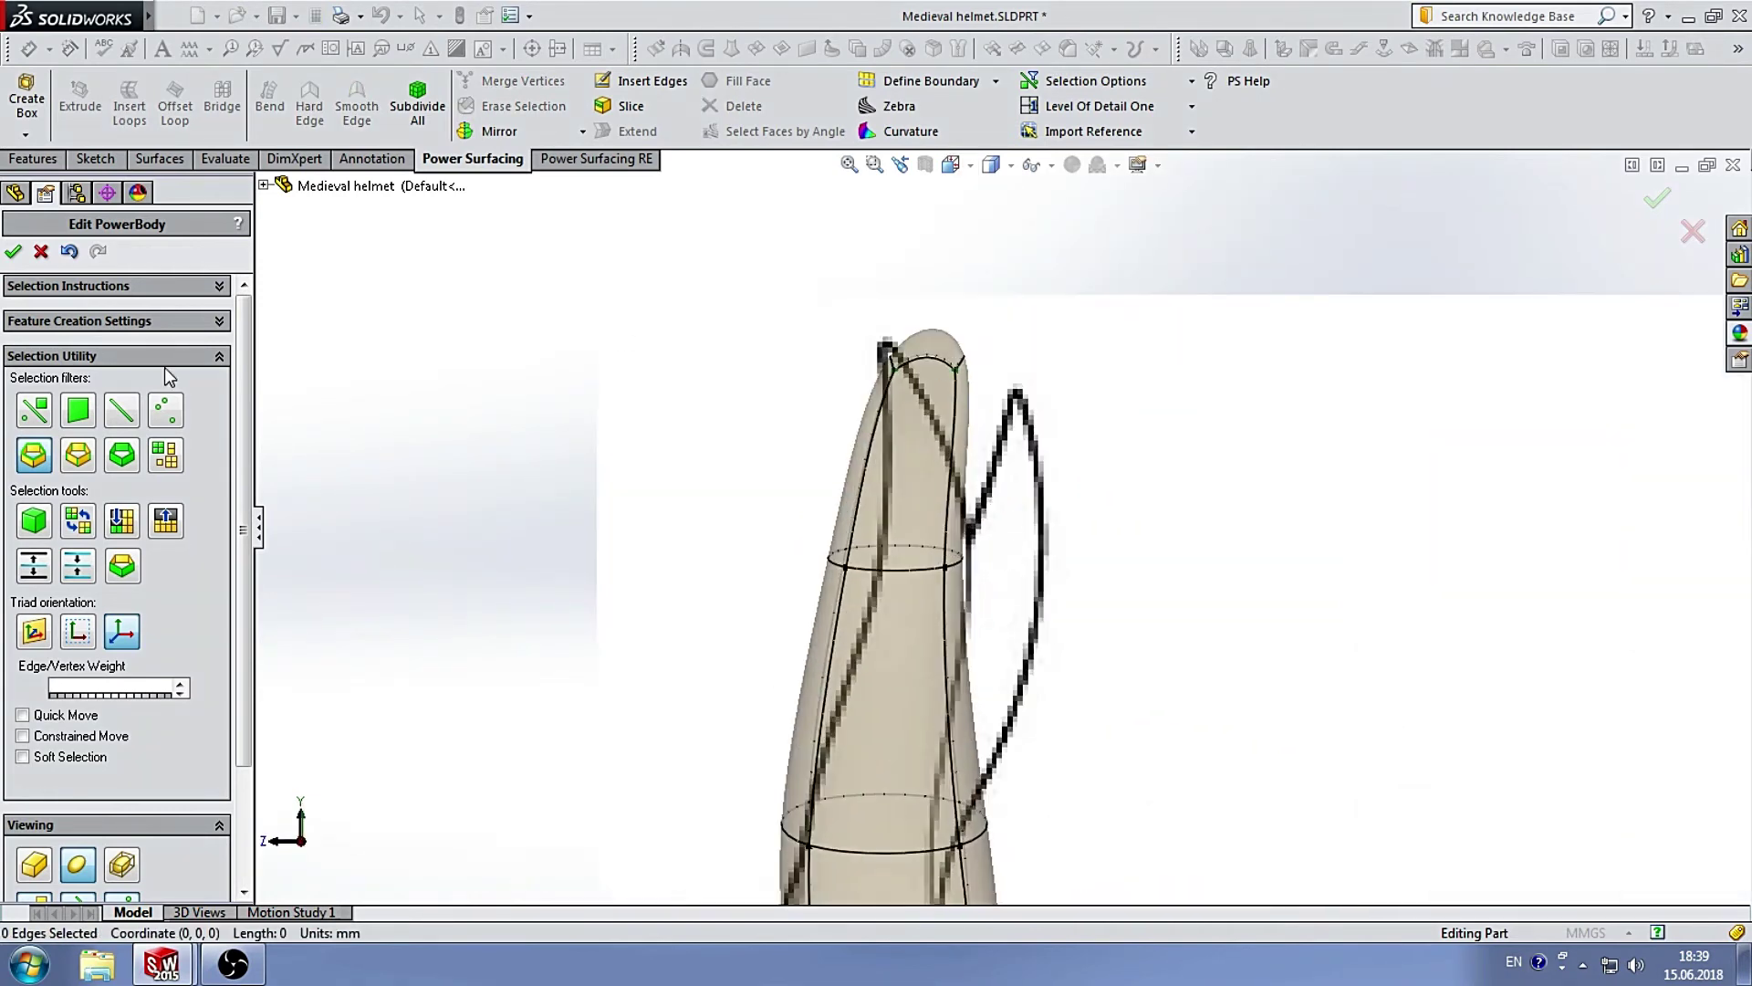
click(947, 351)
drag(840, 224, 792, 224)
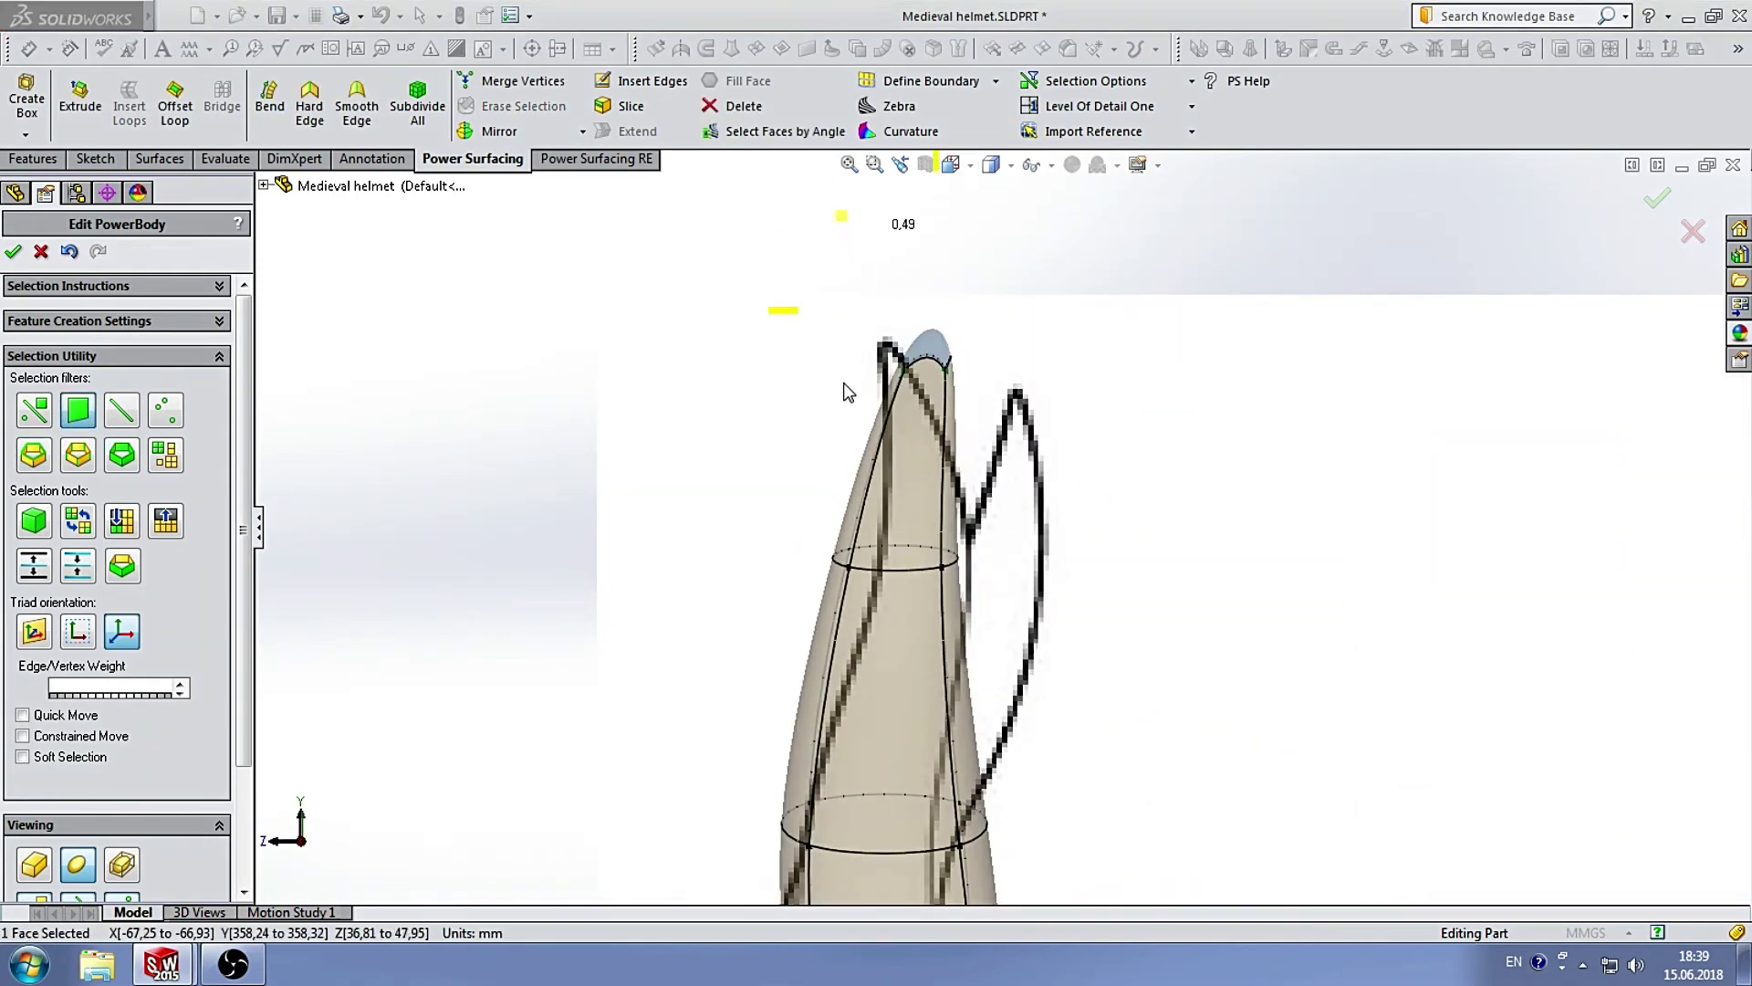
click(845, 559)
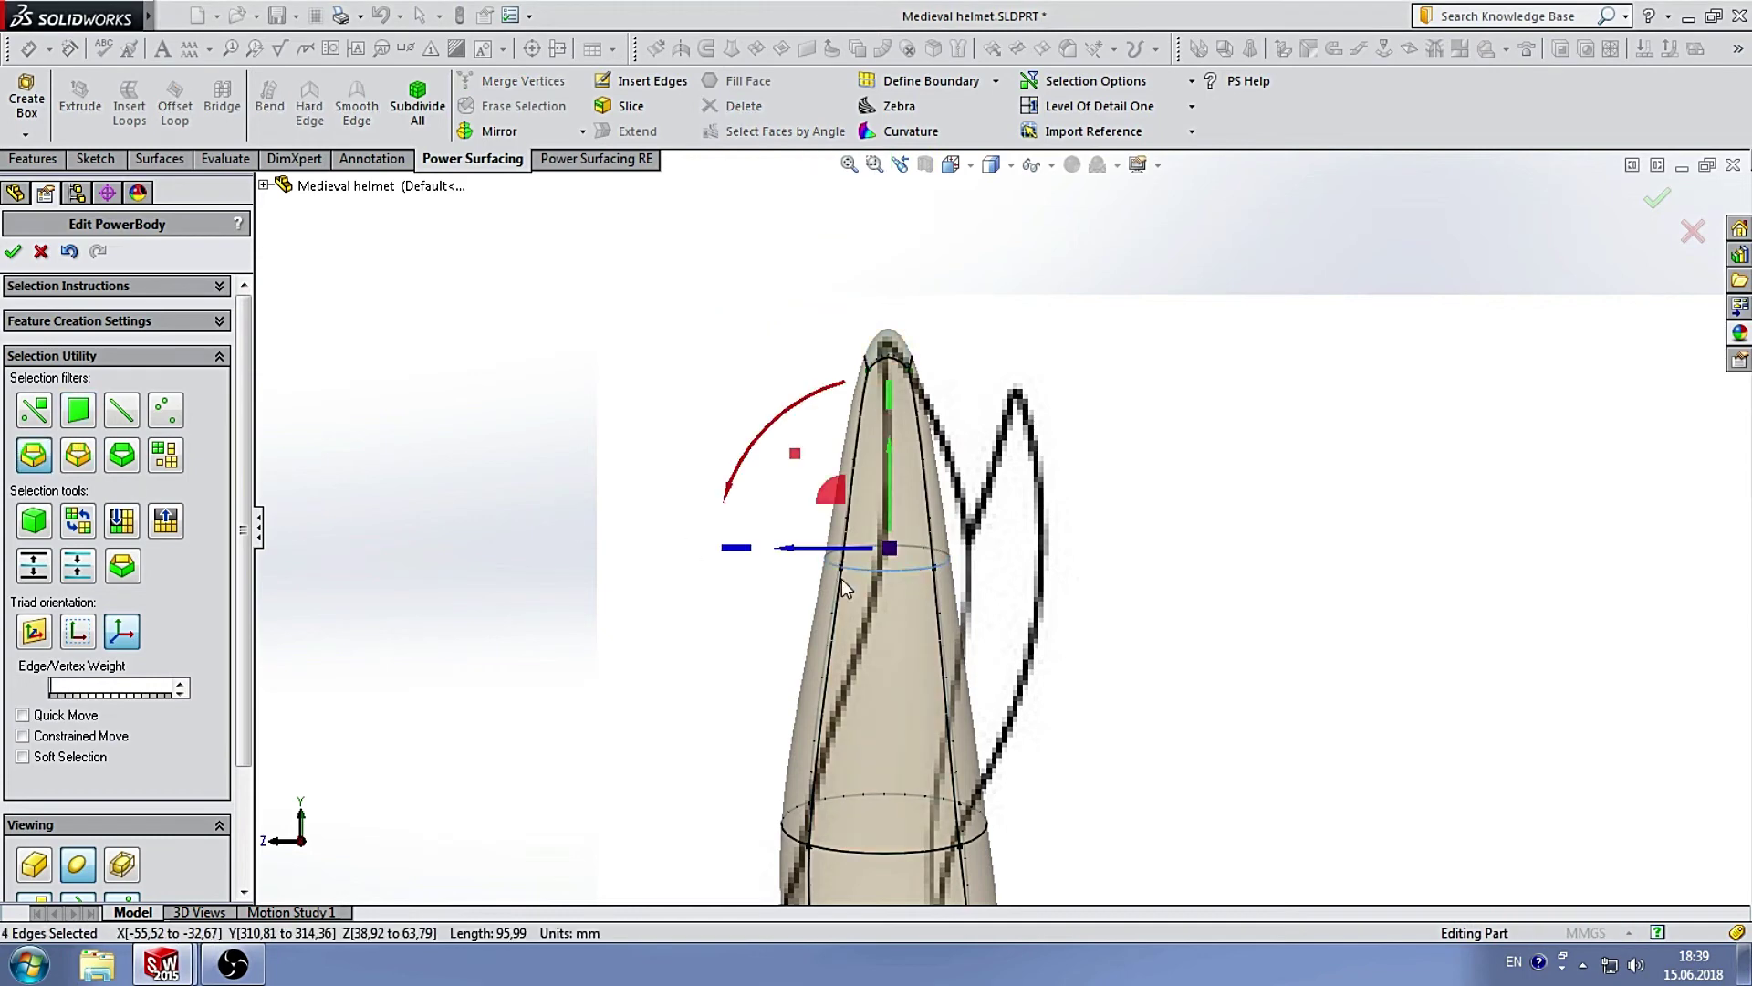
drag(854, 566, 899, 582)
drag(908, 484, 829, 477)
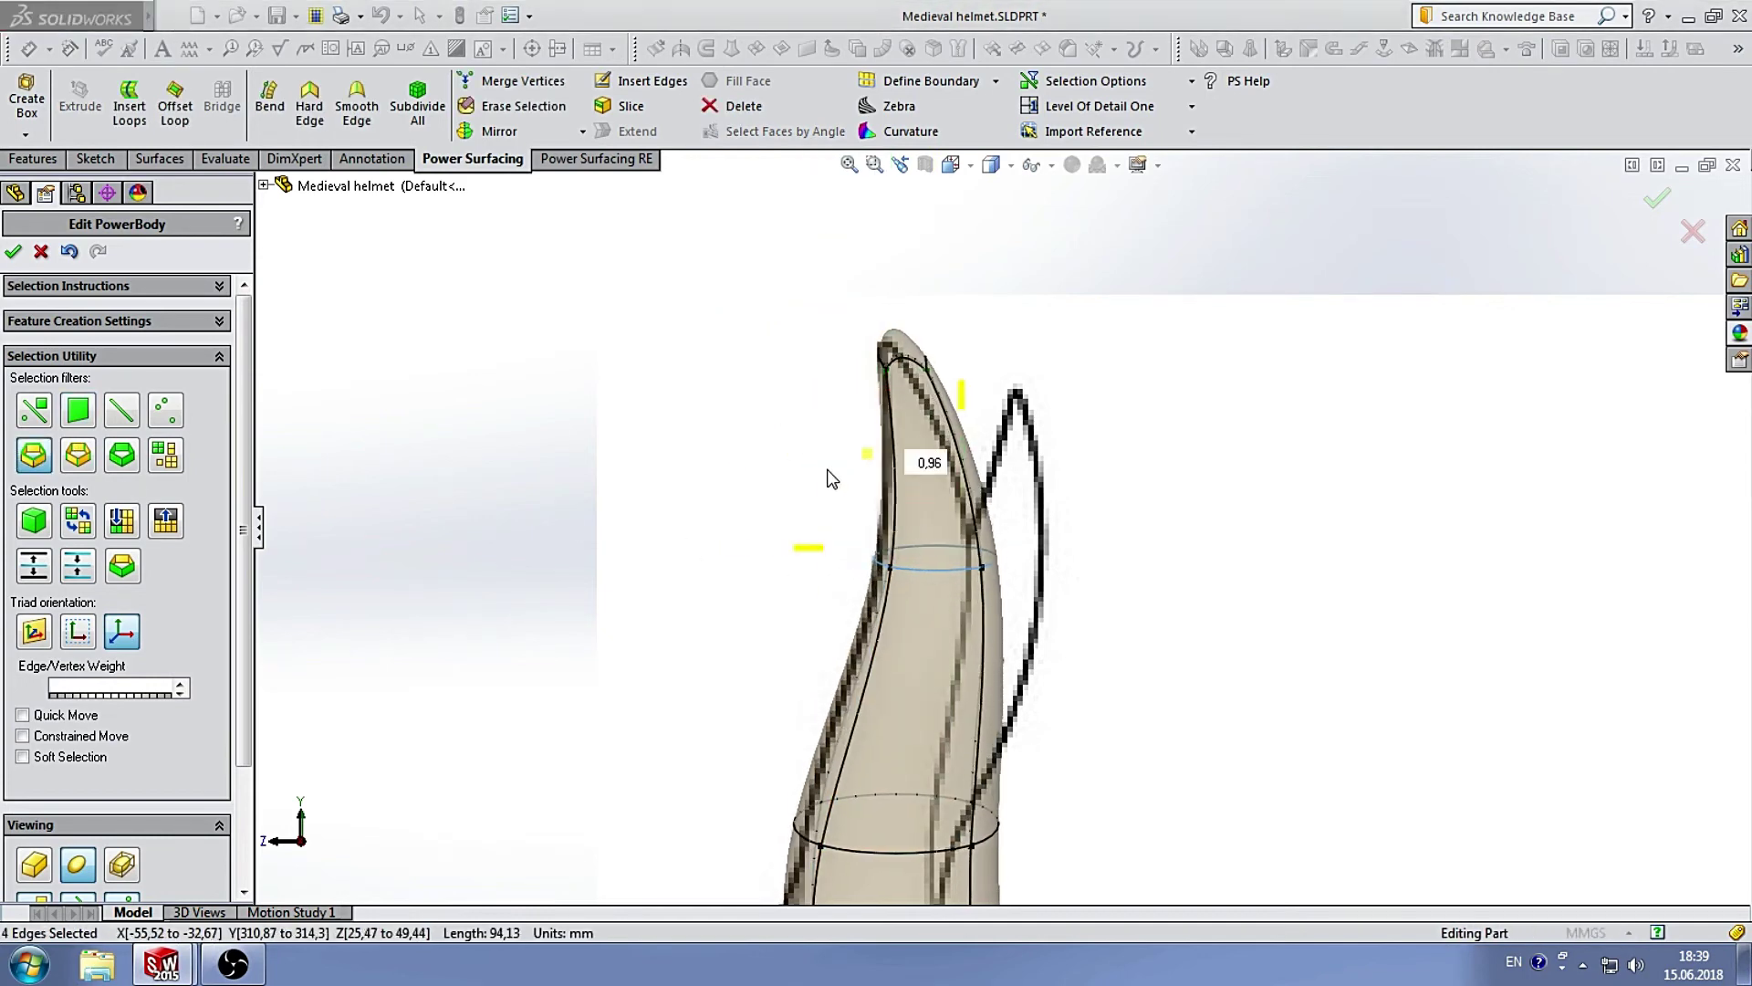
scroll(993, 593, up, 2)
scroll(975, 691, down, 3)
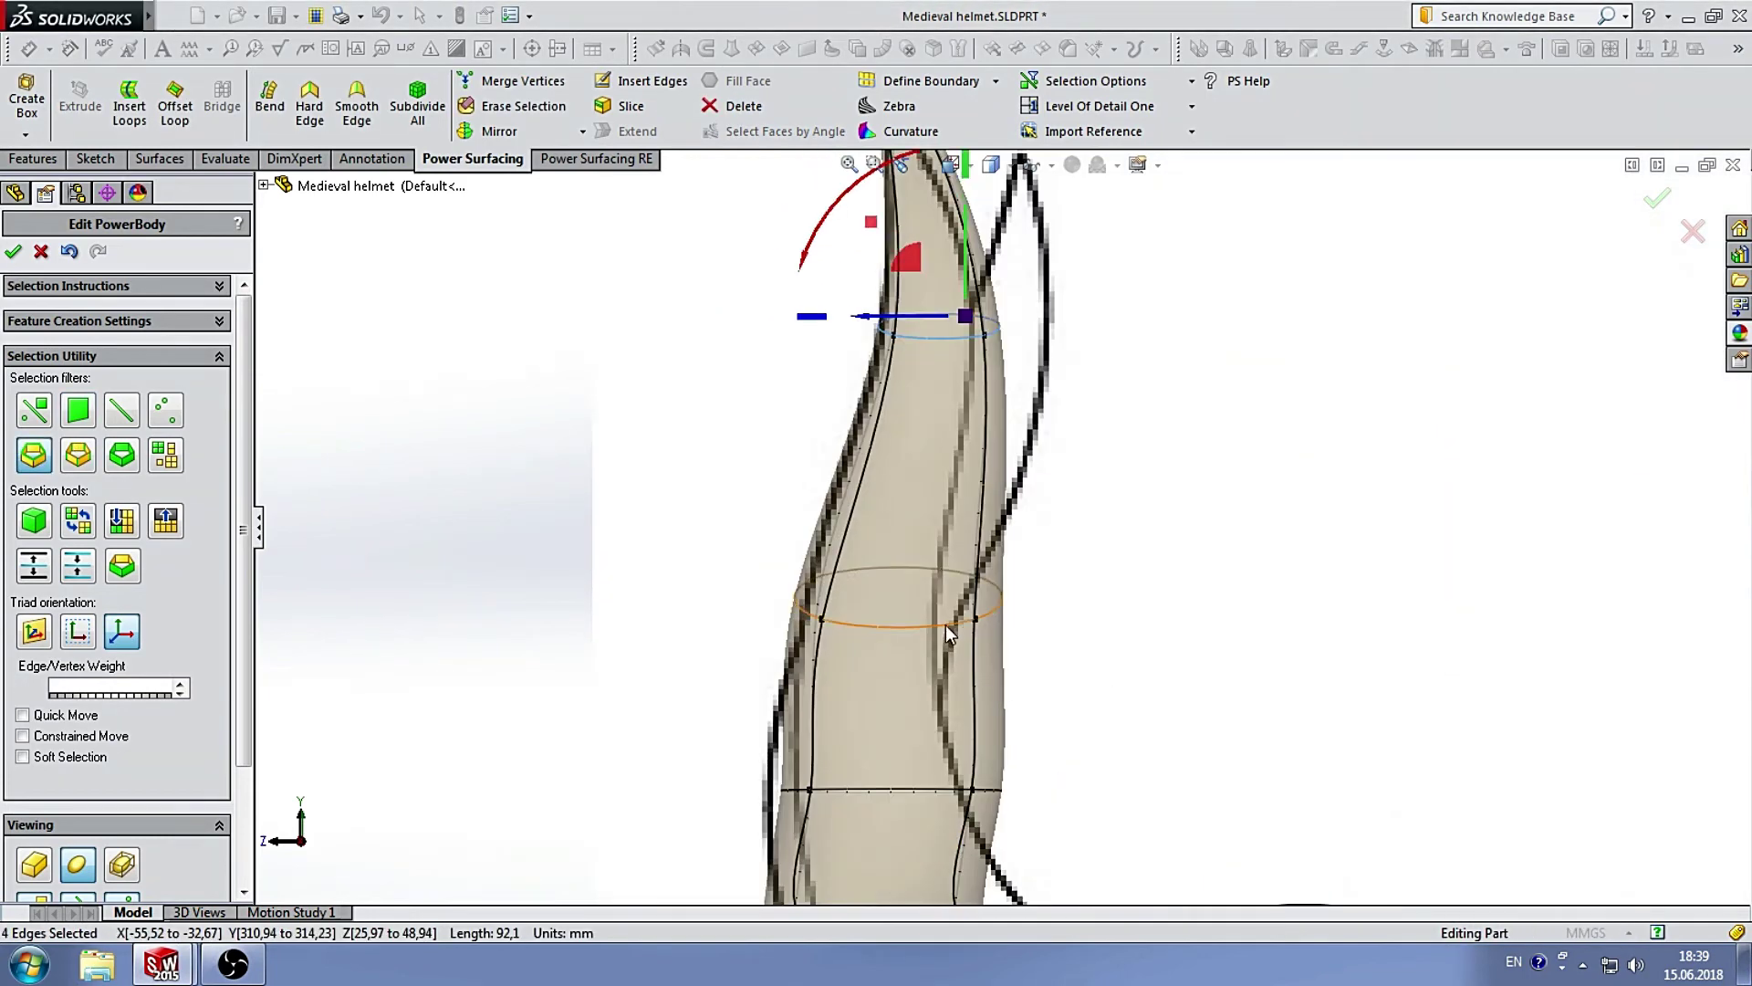
Shift the lower edge loops to follow the outline and enlarge the loop above the helmet.
click(944, 607)
mouse_move(826, 621)
mouse_down()
mouse_move(798, 634)
mouse_move(532, 615)
mouse_up()
drag(730, 619, 1059, 510)
scroll(1058, 510, up, 3)
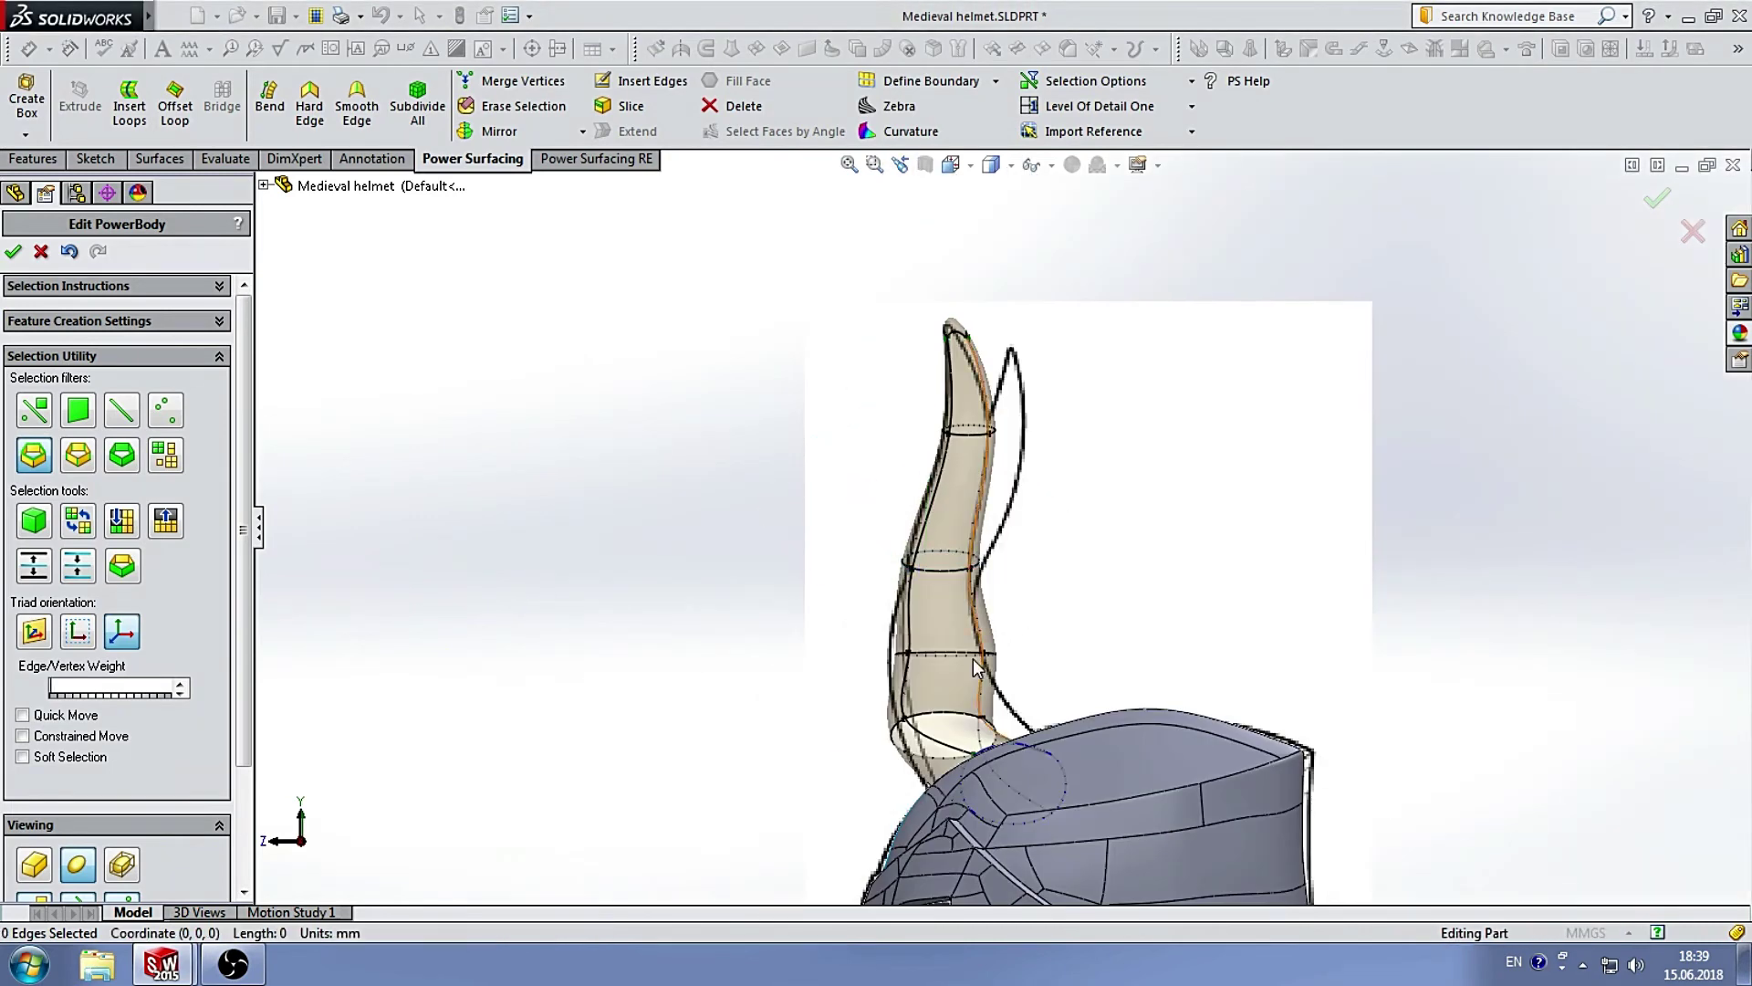
scroll(966, 583, down, 3)
drag(894, 574, 923, 551)
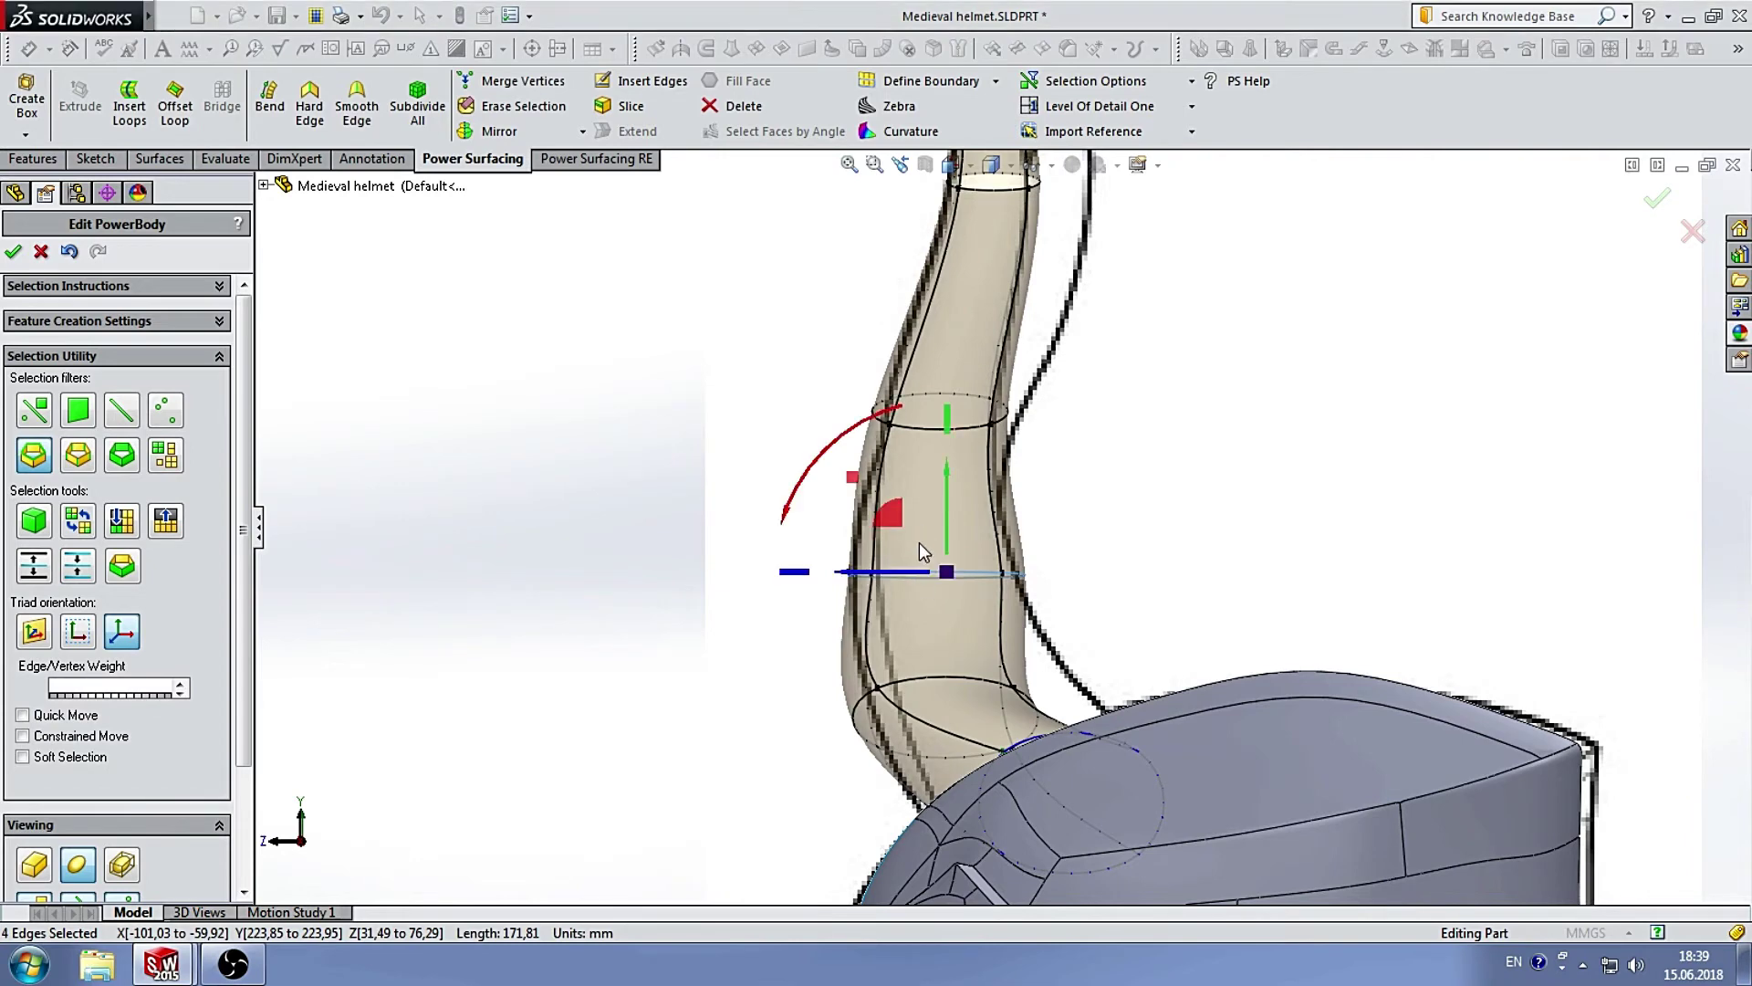
drag(855, 479, 798, 492)
double_click(912, 721)
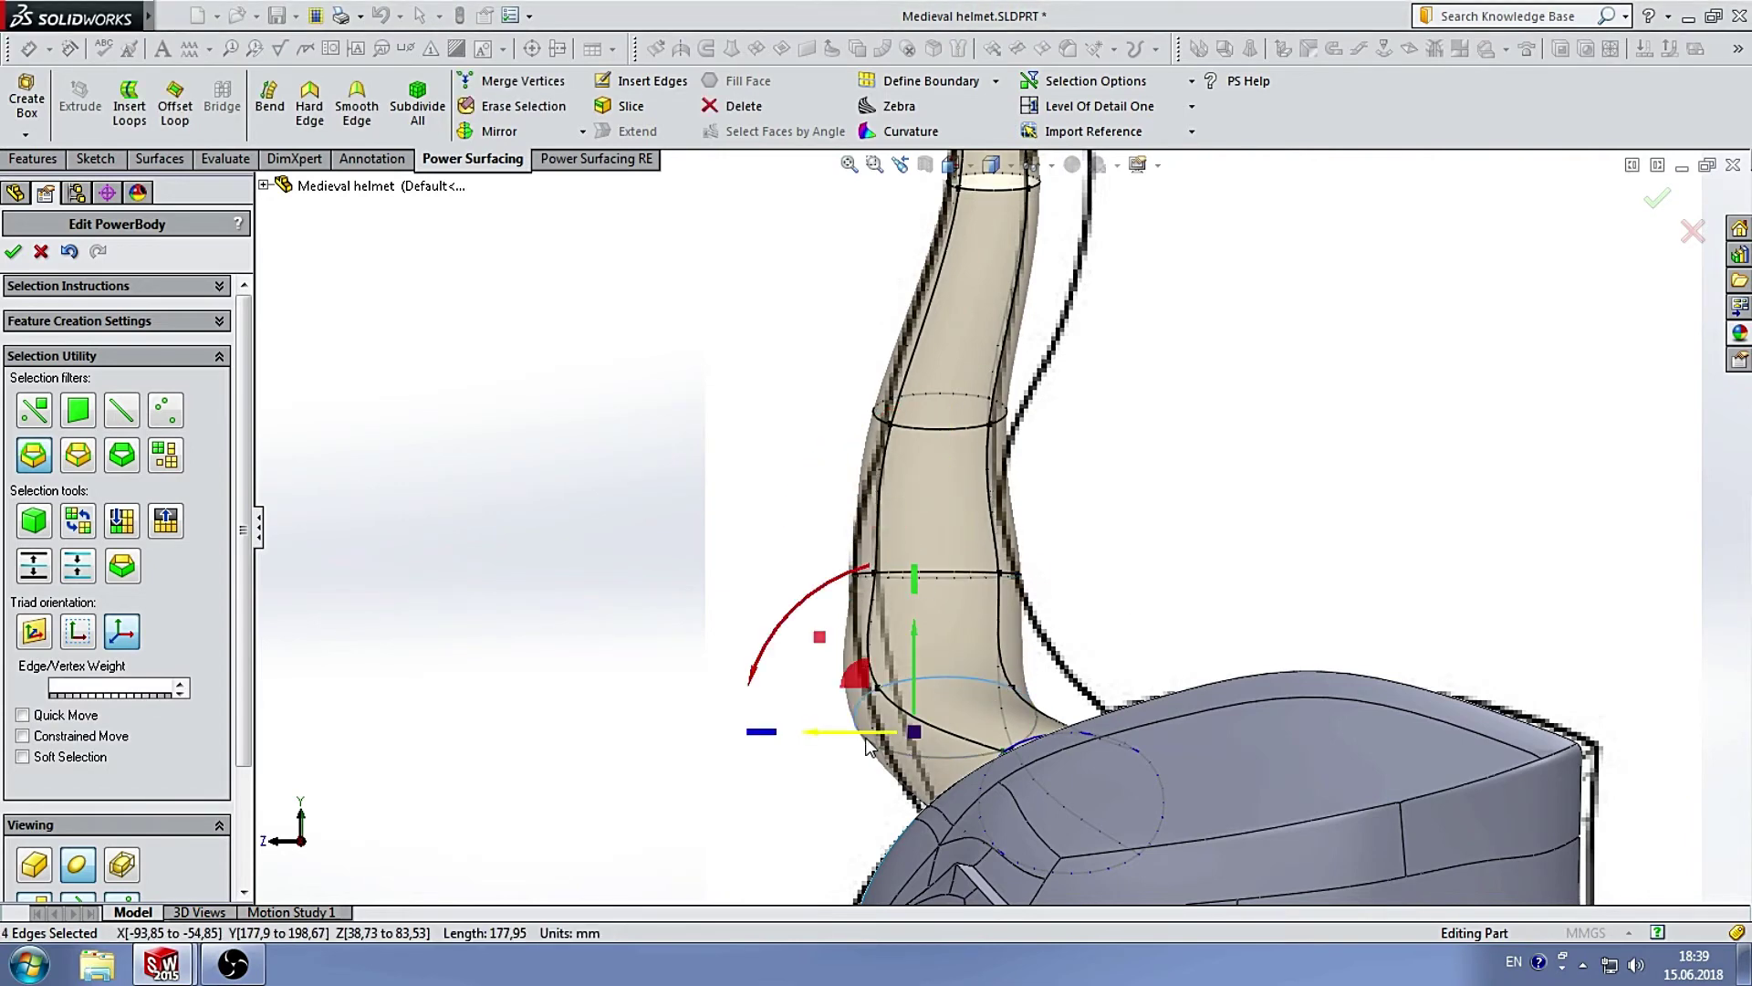
drag(803, 735, 922, 735)
drag(969, 607, 978, 581)
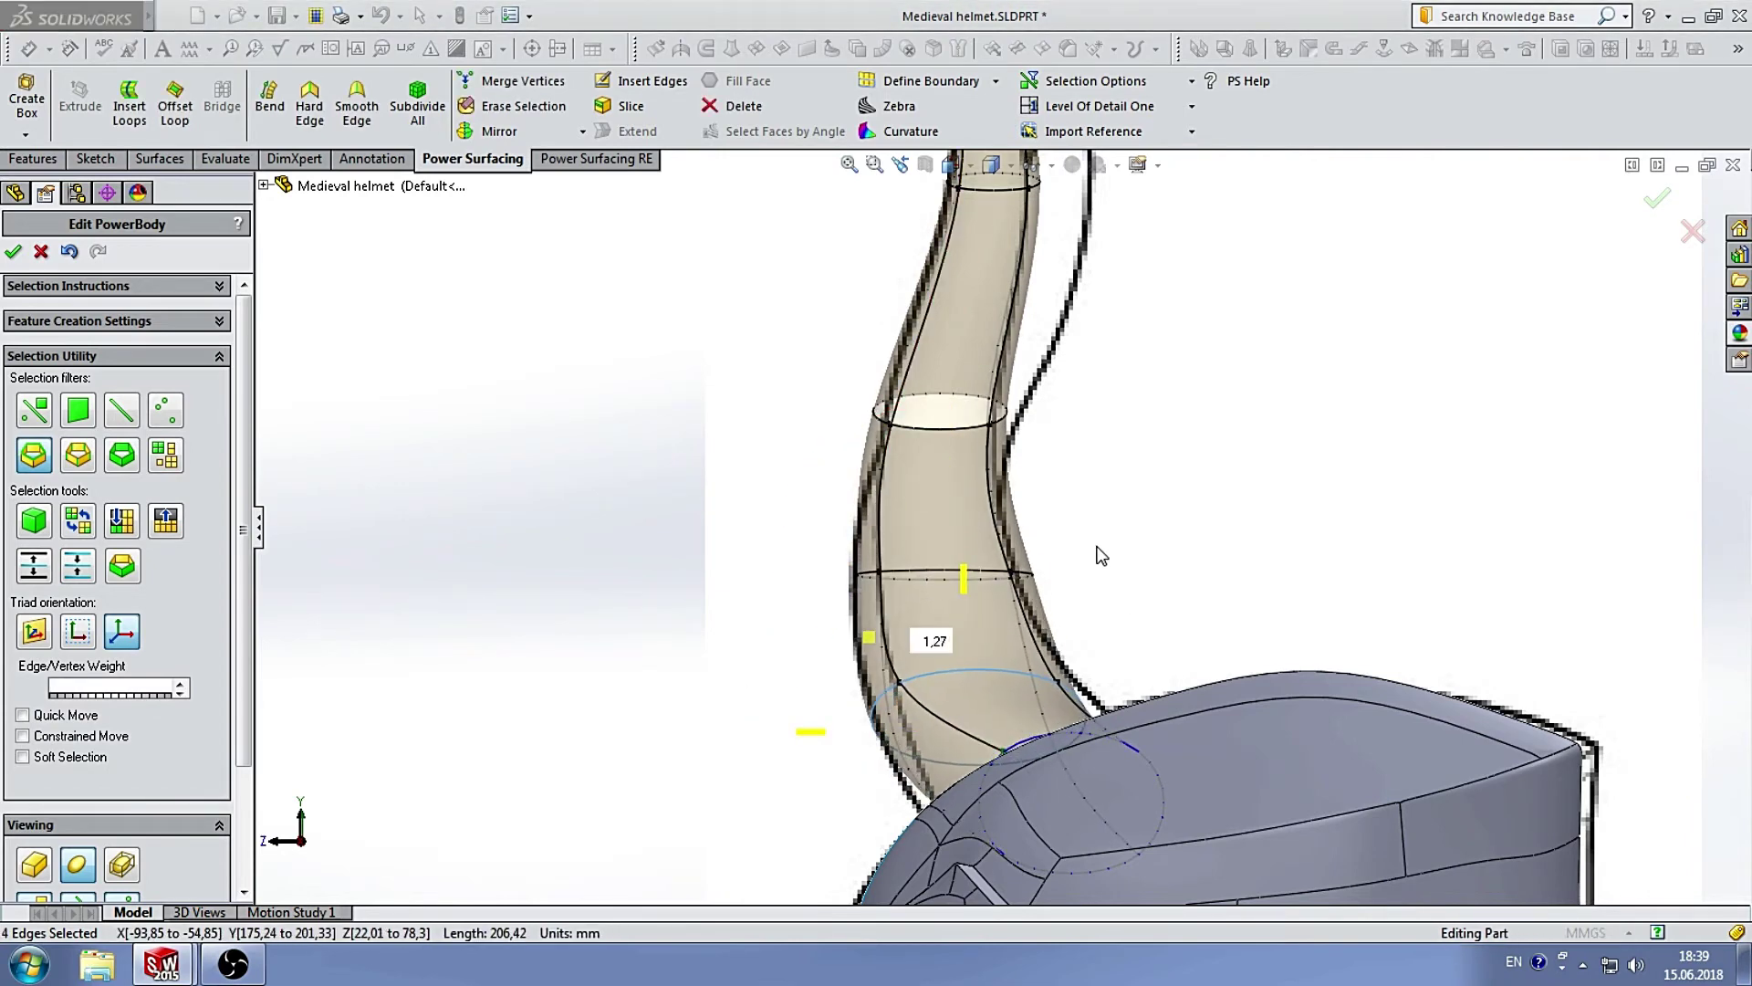
mouse_move(671, 447)
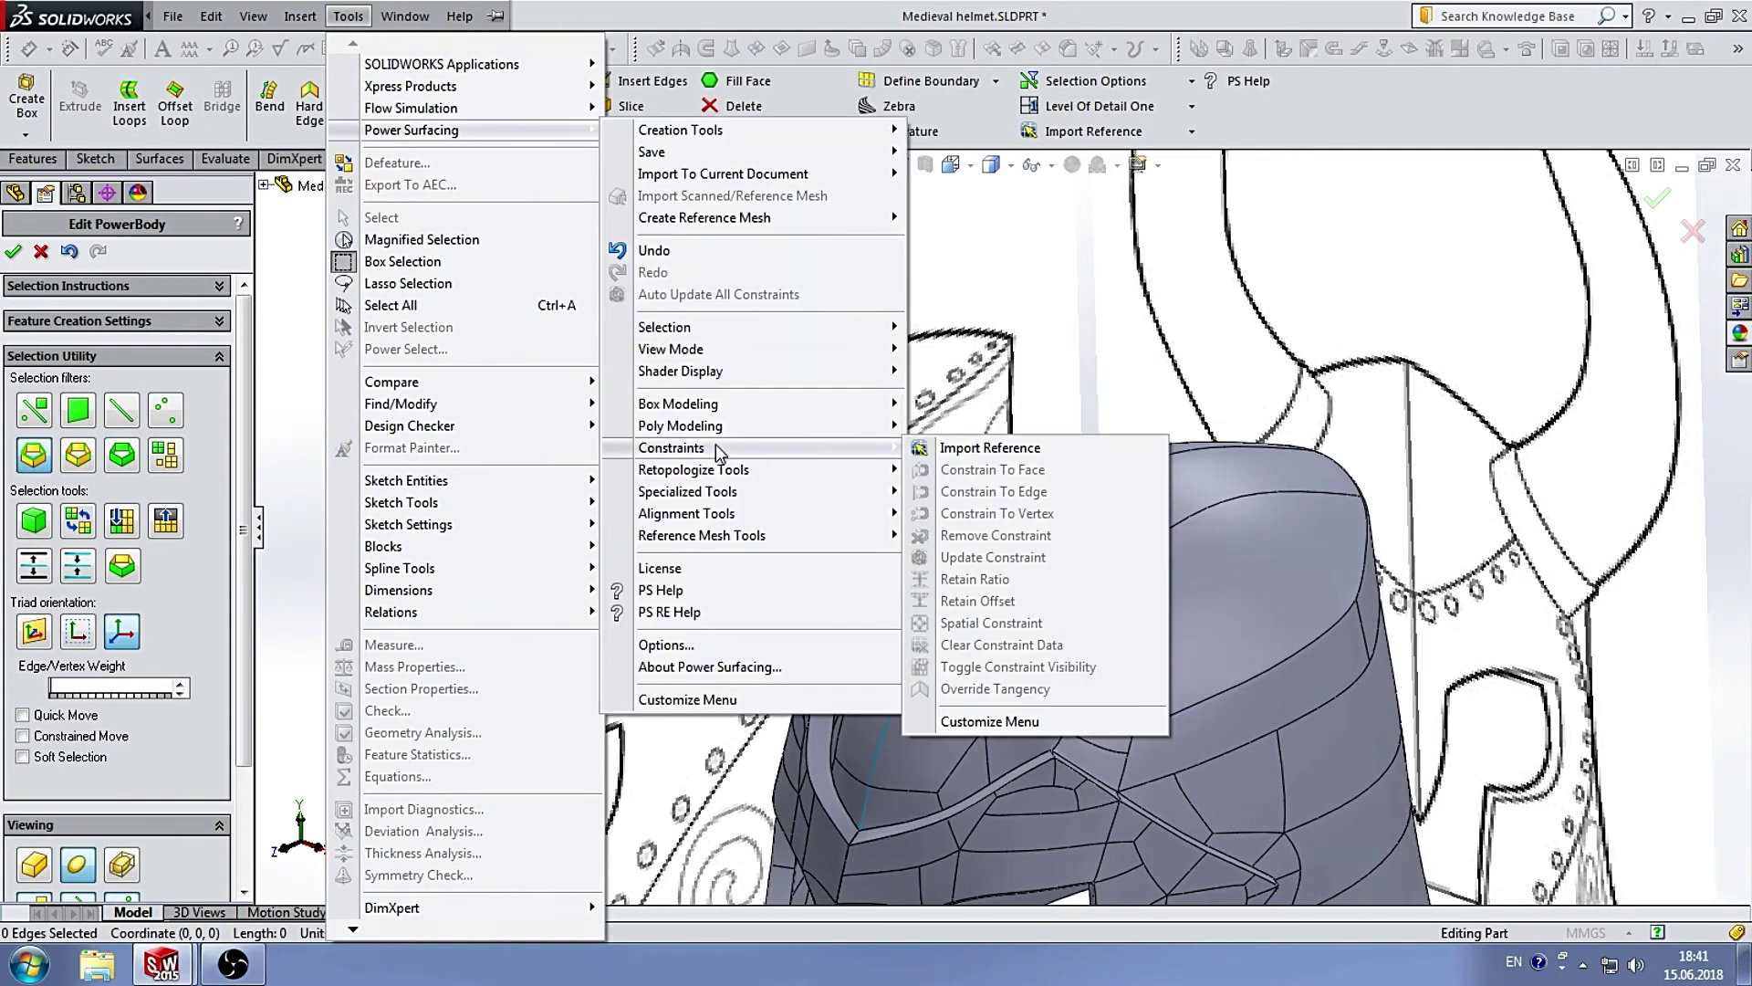
Import five helmet faces around the horn base as reference surfaces.
click(990, 447)
mouse_move(1011, 528)
middle_down()
mouse_move(869, 556)
mouse_move(920, 402)
middle_up()
click(920, 402)
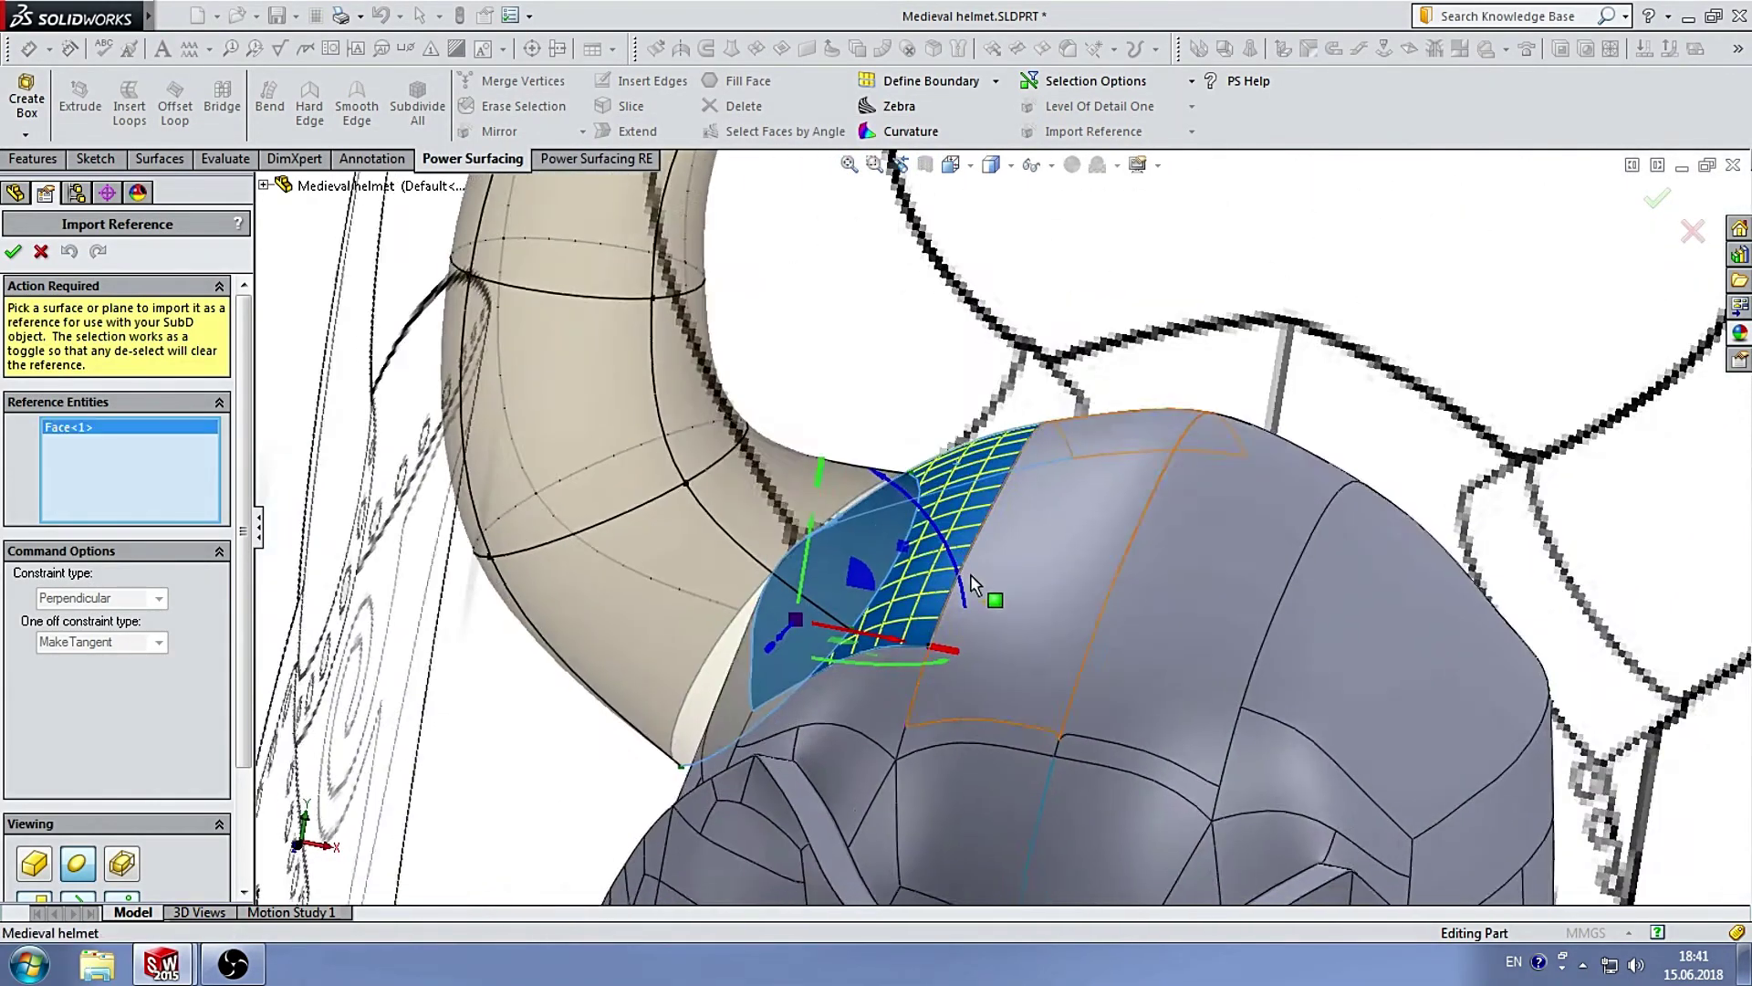
scroll(931, 606, down, 4)
click(931, 606)
middle_drag(931, 606, 670, 698)
click(670, 698)
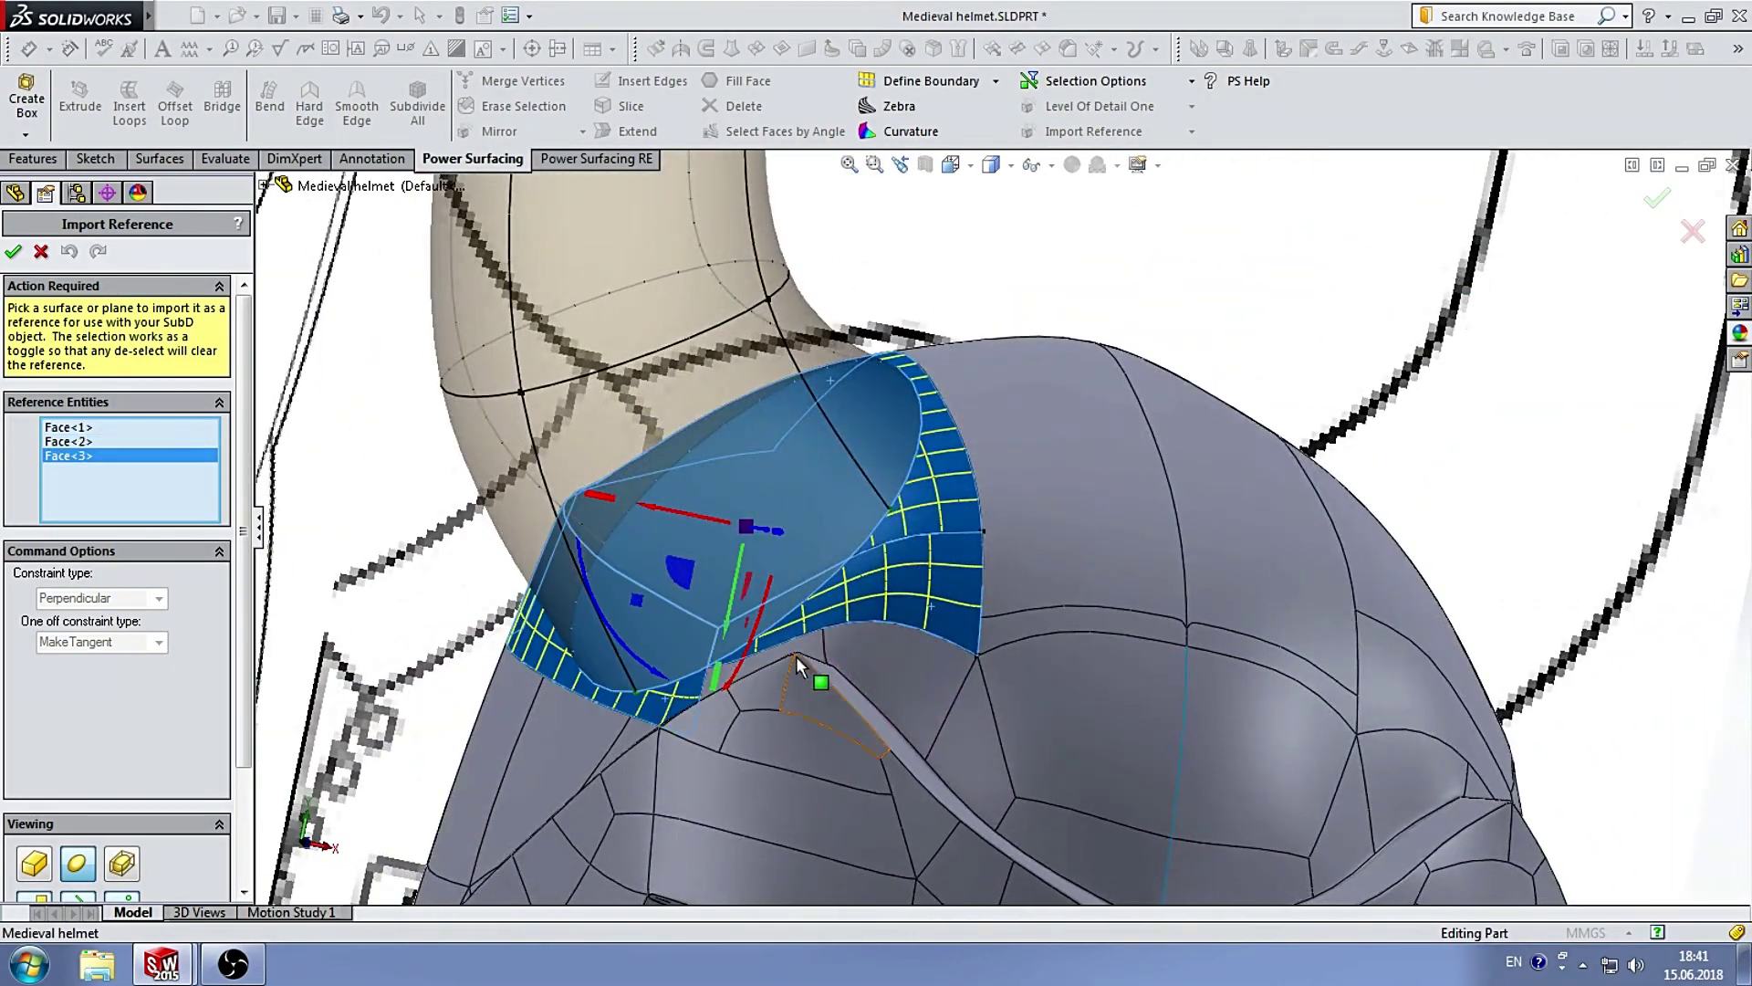
click(808, 648)
mouse_move(808, 648)
middle_down()
mouse_move(831, 737)
mouse_move(907, 636)
middle_up()
click(883, 678)
scroll(992, 577, up, 3)
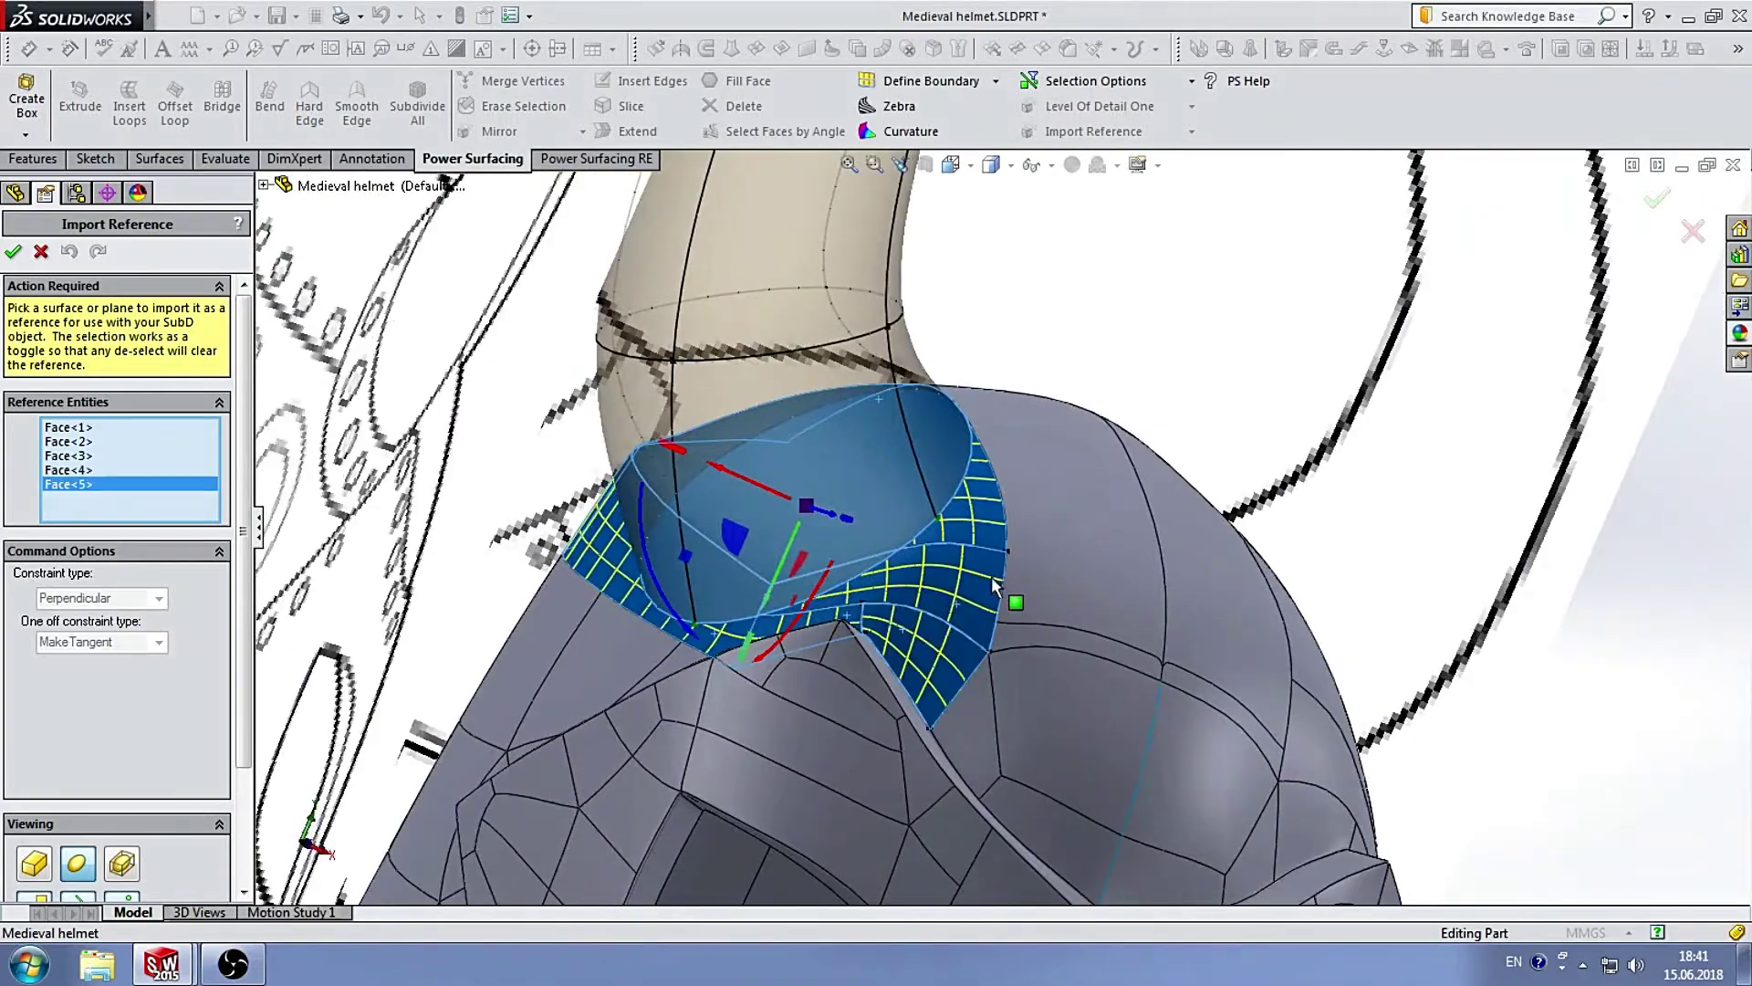
scroll(991, 577, down, 3)
scroll(1050, 569, up, 3)
scroll(1049, 569, up, 3)
scroll(1050, 570, down, 3)
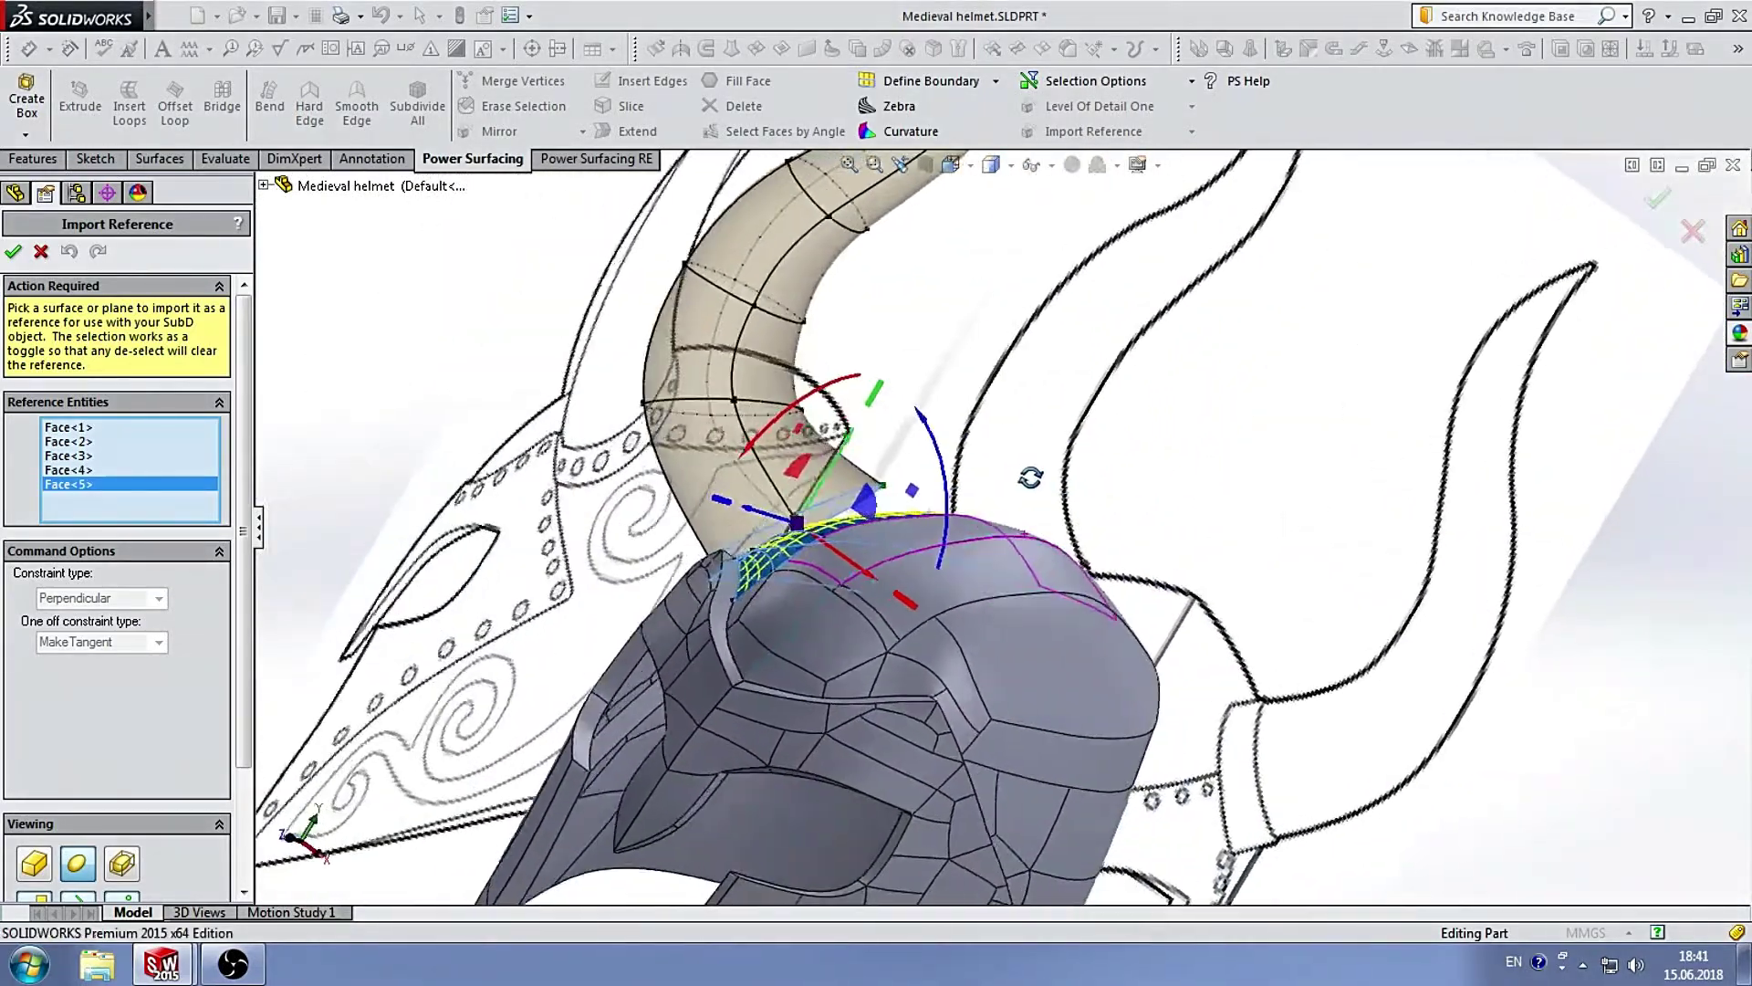
scroll(1036, 521, down, 2)
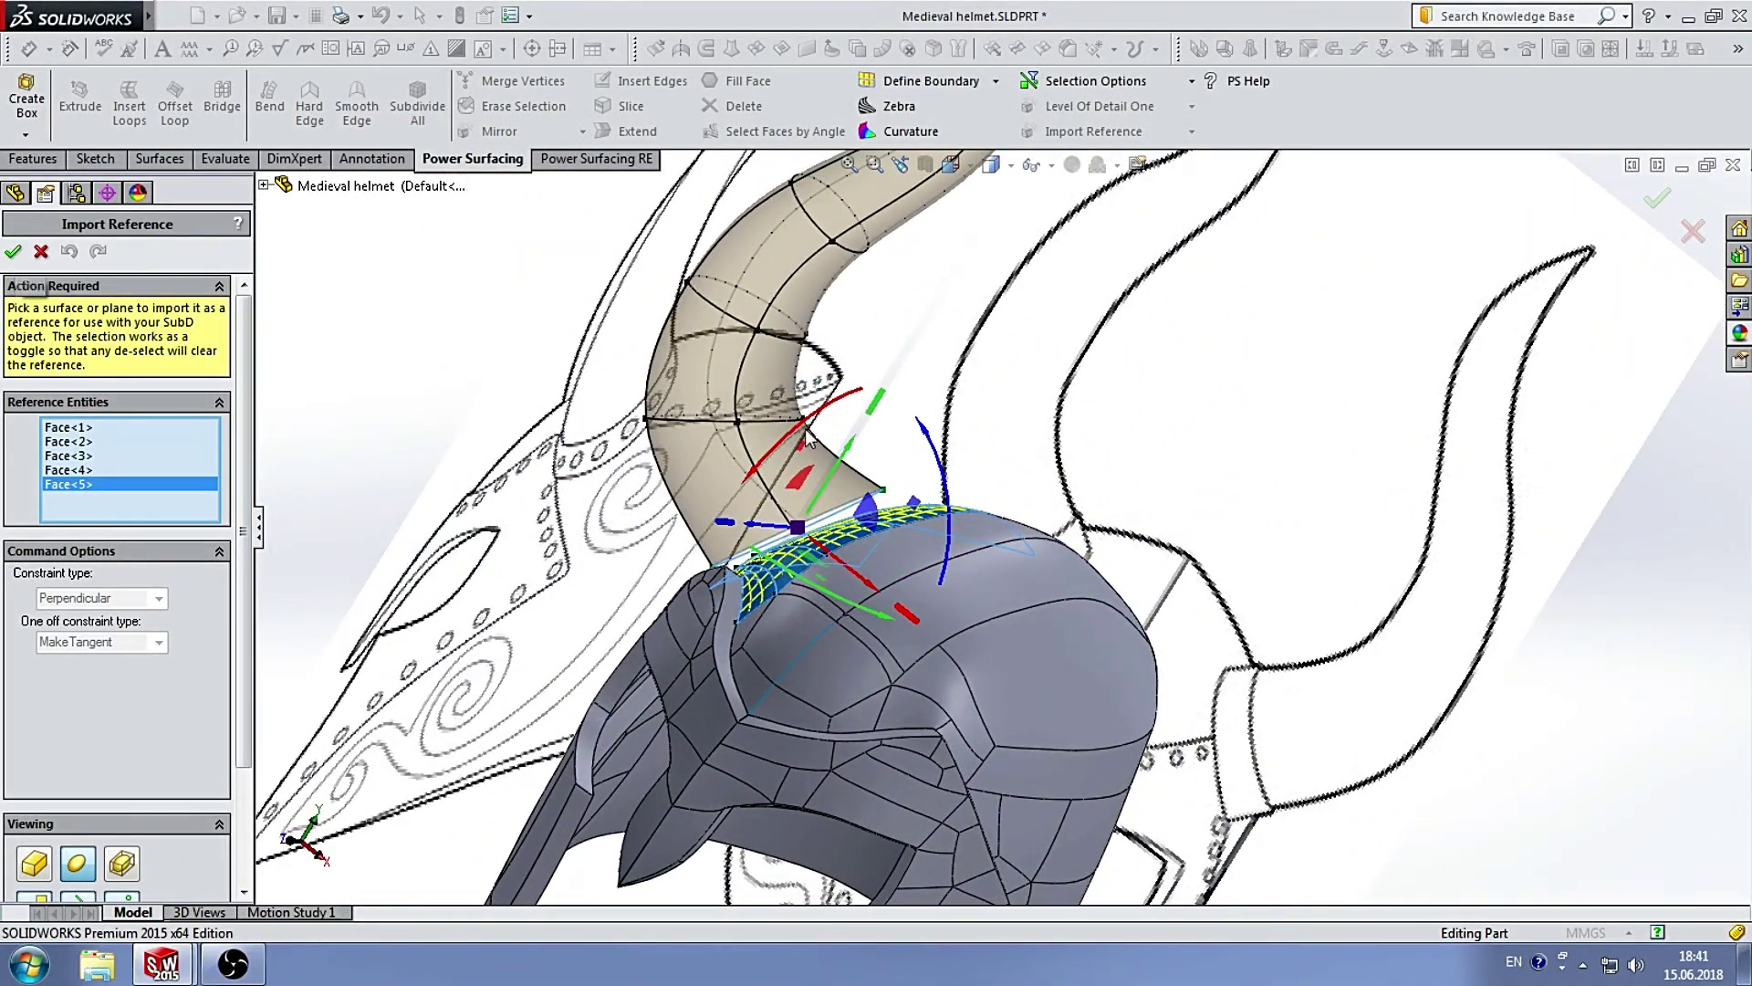
scroll(806, 441, down, 2)
click(13, 251)
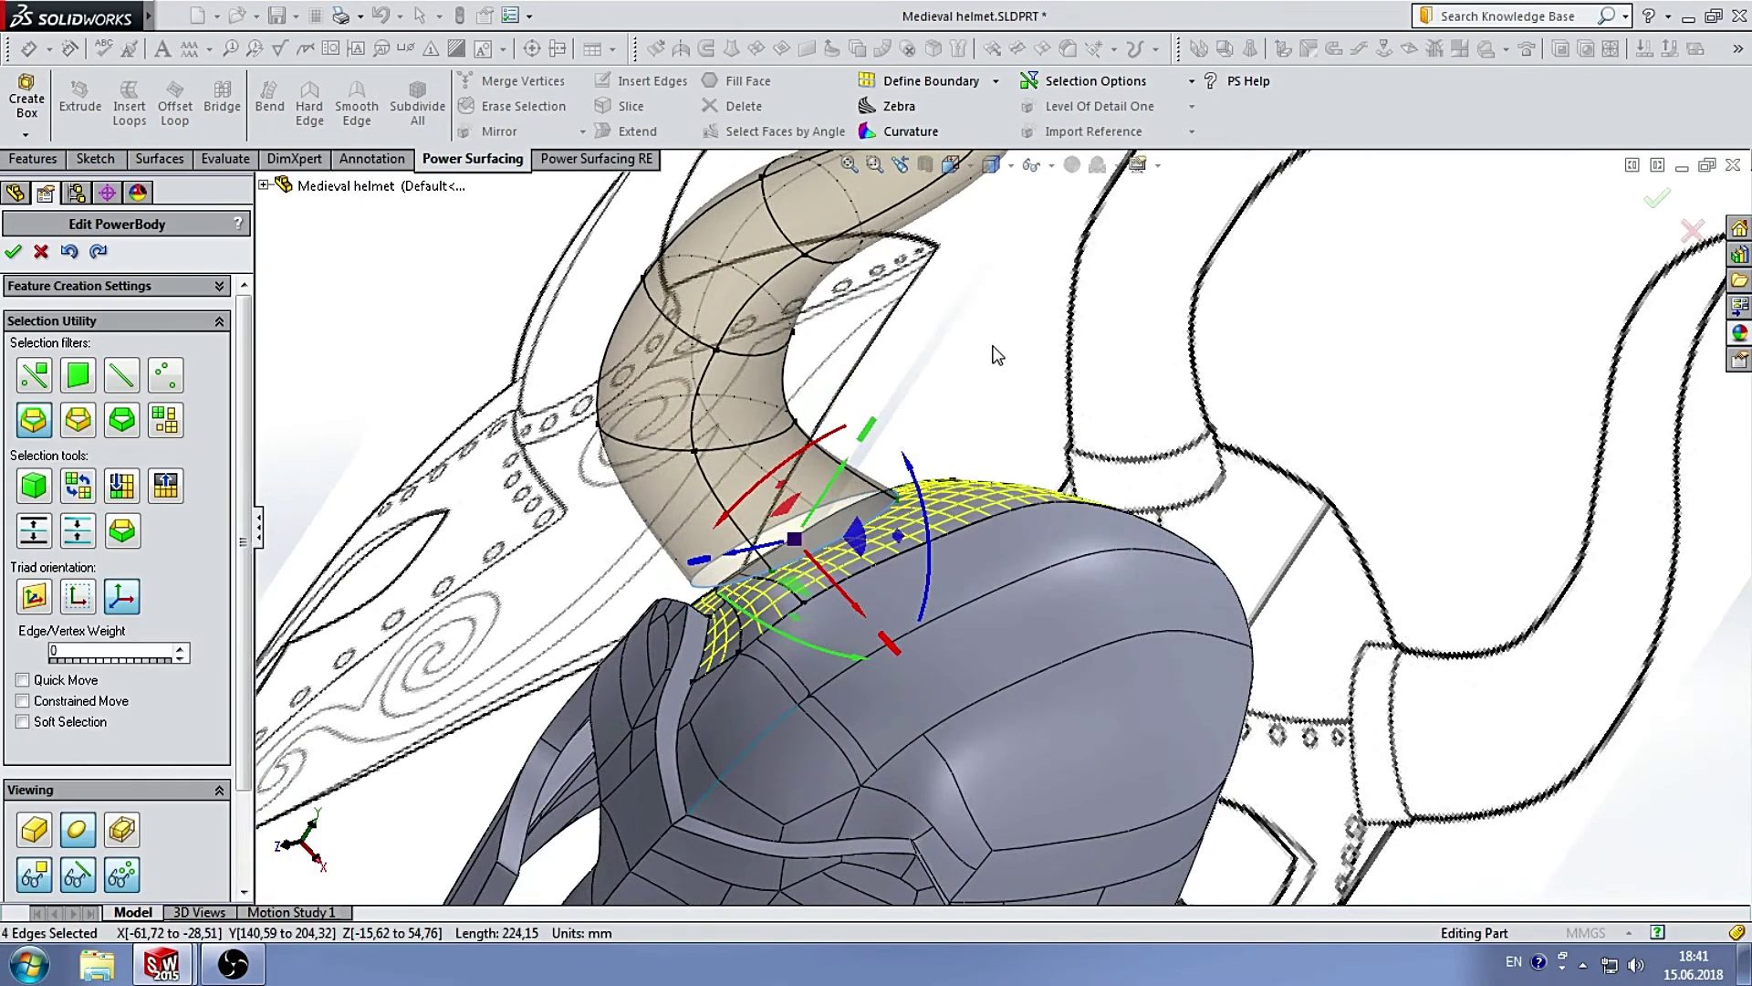
scroll(997, 355, up, 1)
Constrain the horn's base edge ring to the helmet surface with Constrain To Face.
click(1009, 365)
scroll(942, 524, down, 2)
scroll(1047, 484, down, 2)
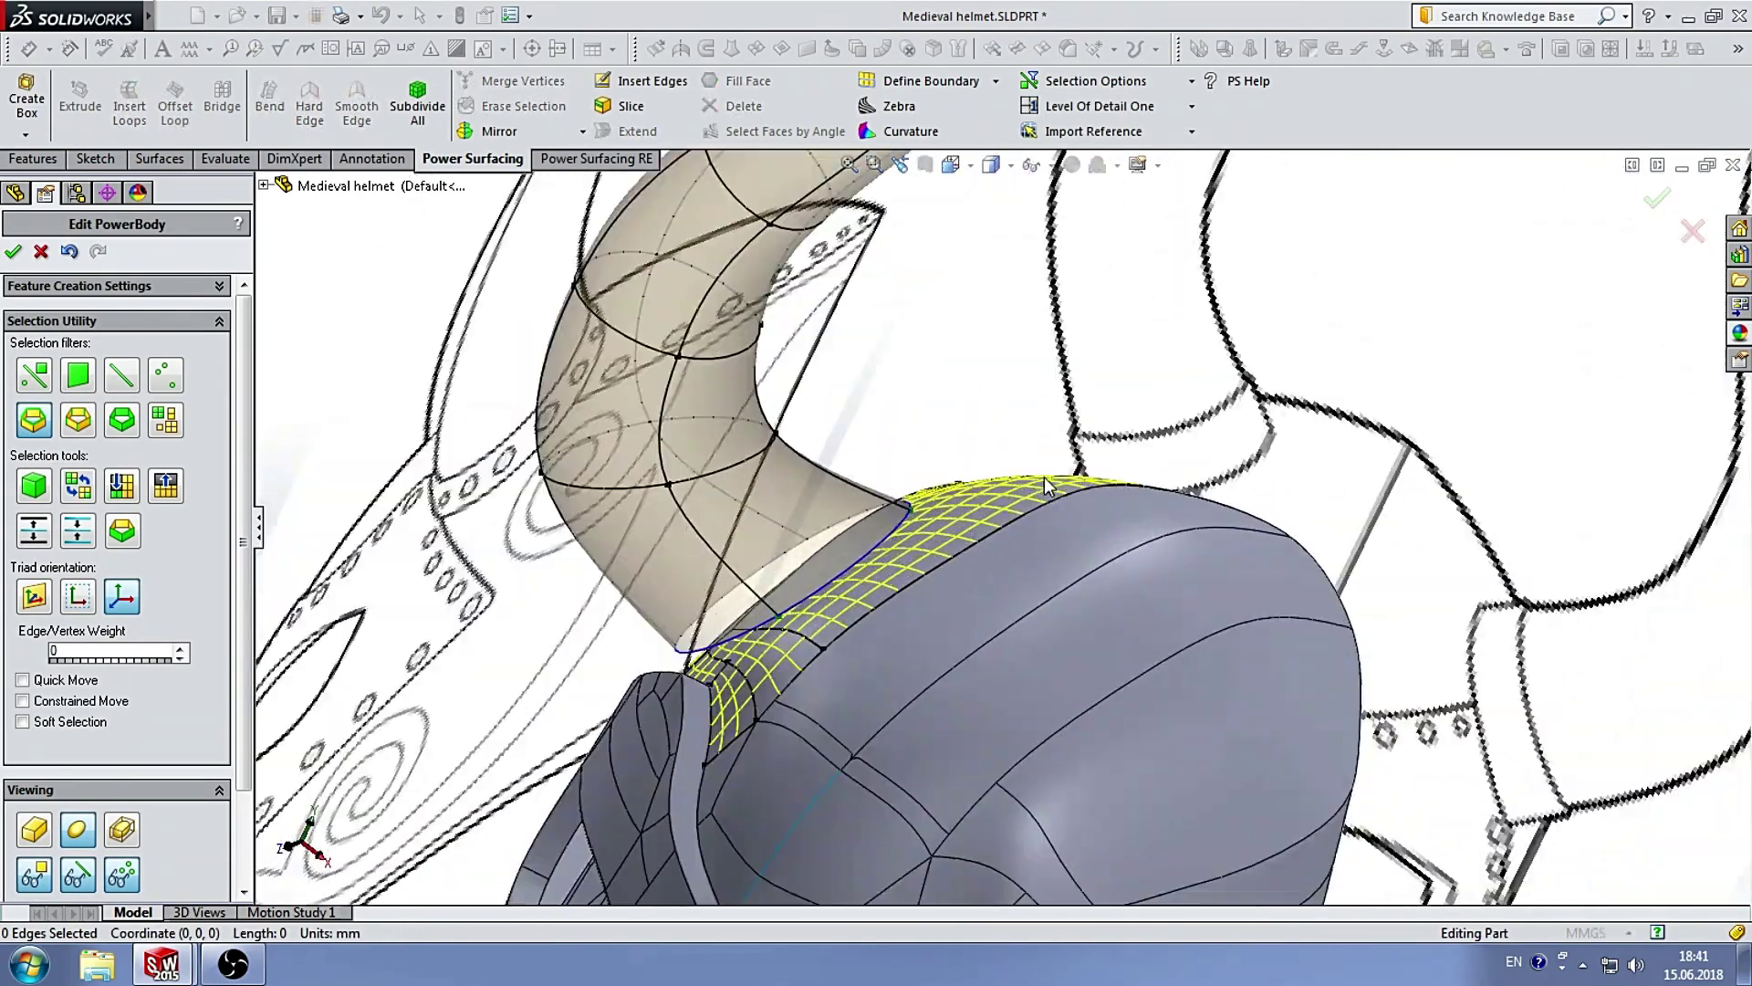
click(348, 16)
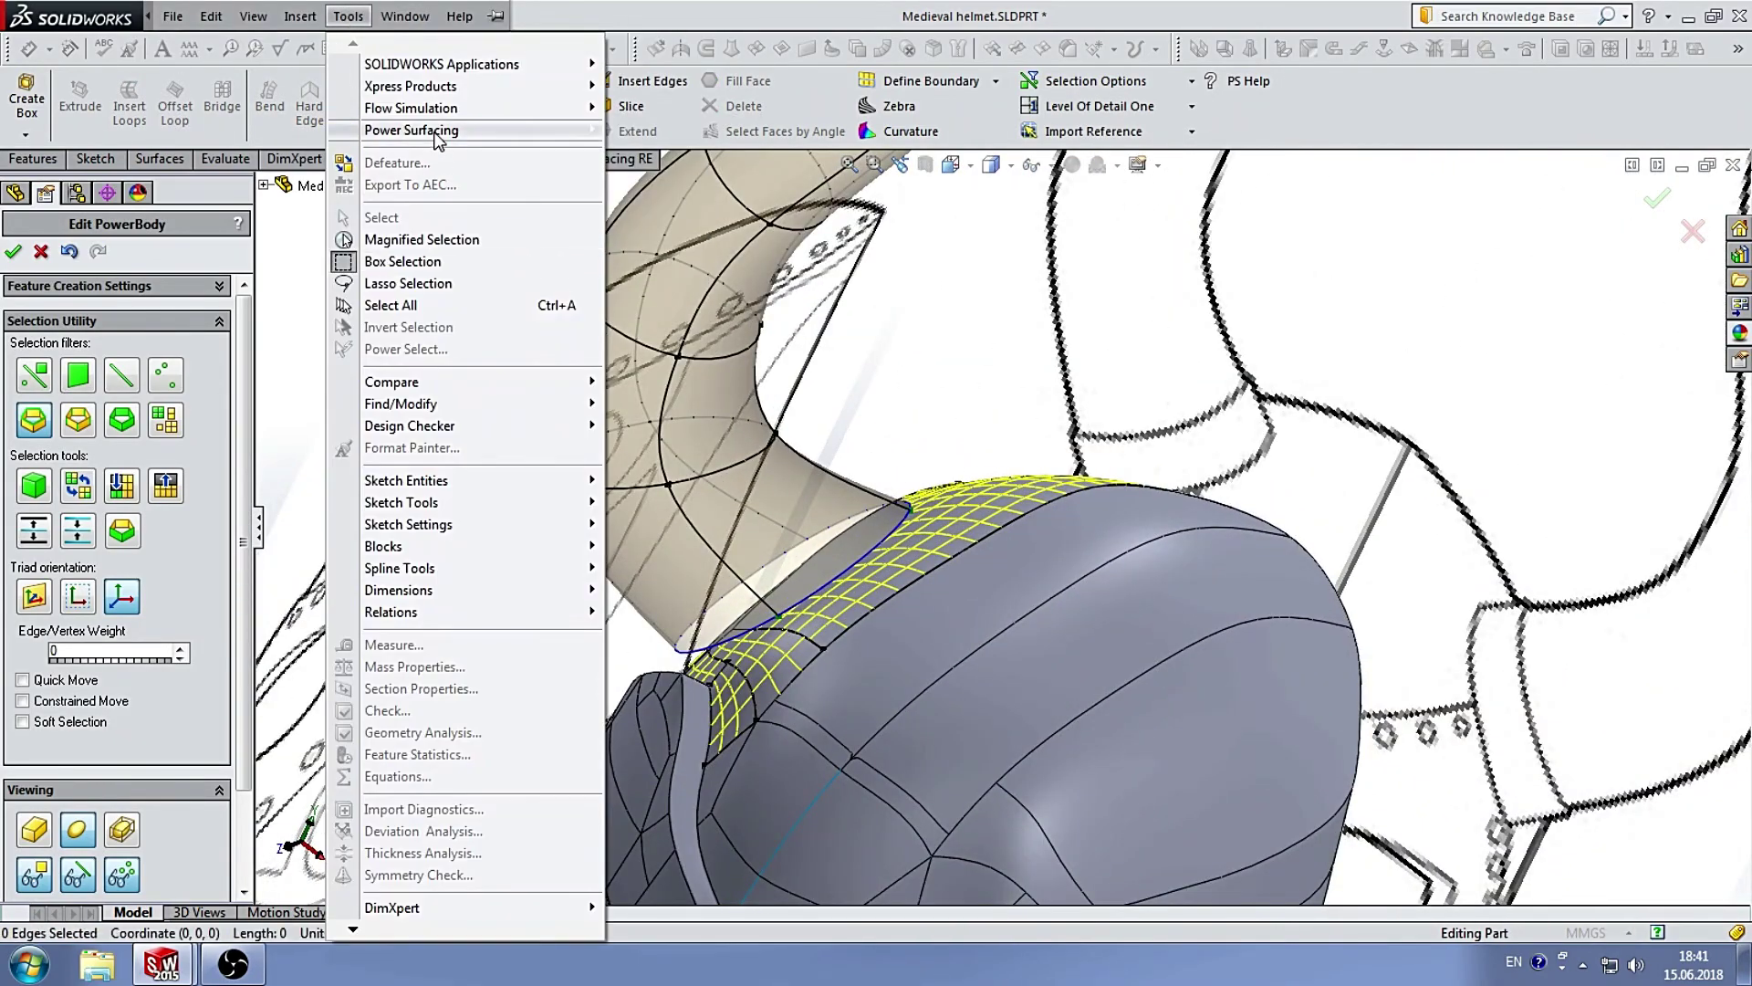
mouse_move(671, 447)
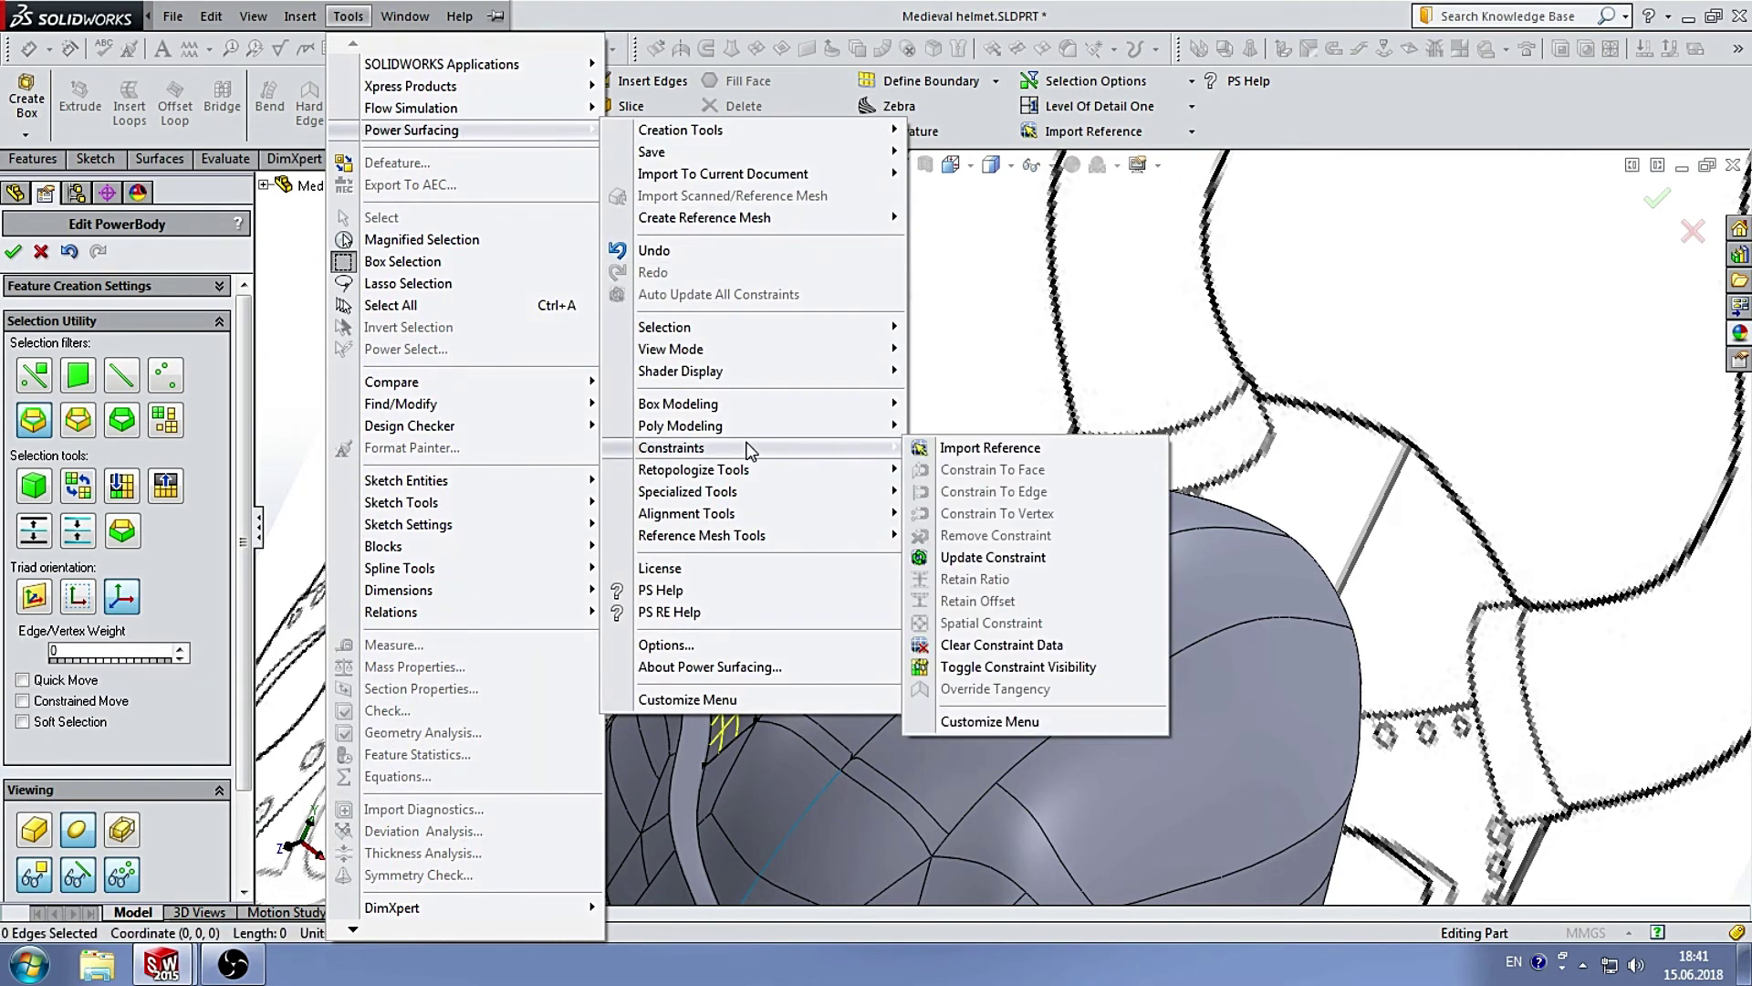
click(879, 546)
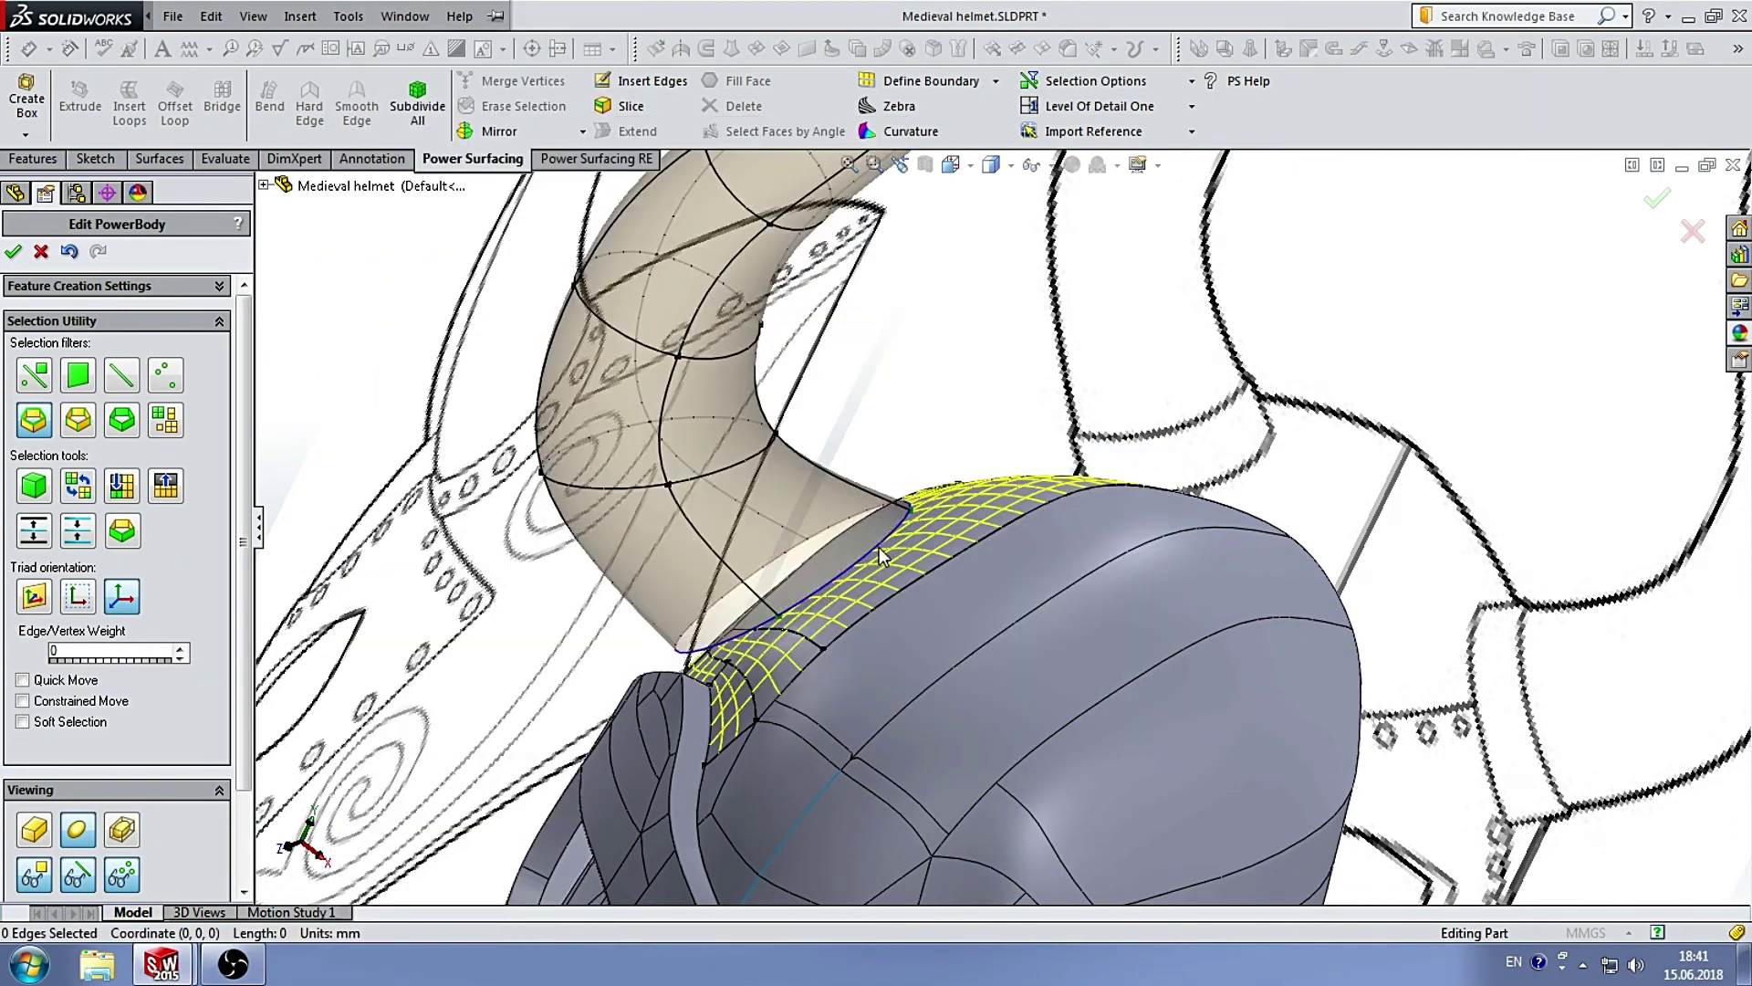
click(343, 17)
mouse_move(670, 447)
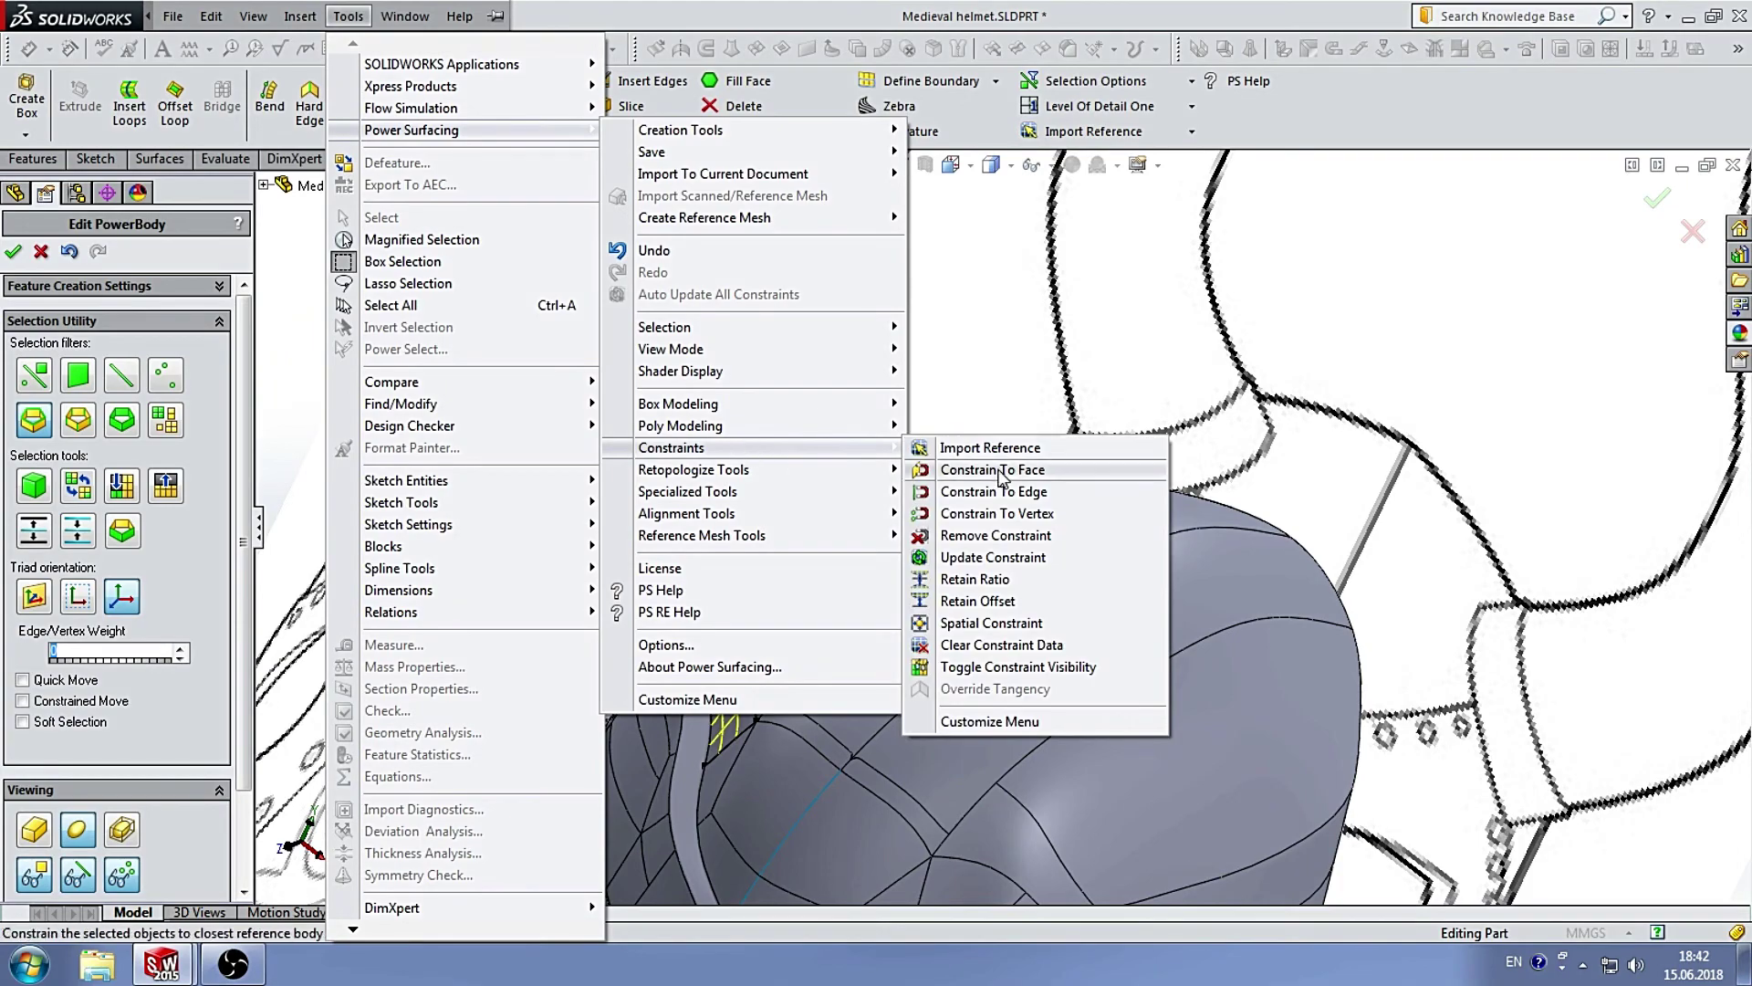
click(1004, 471)
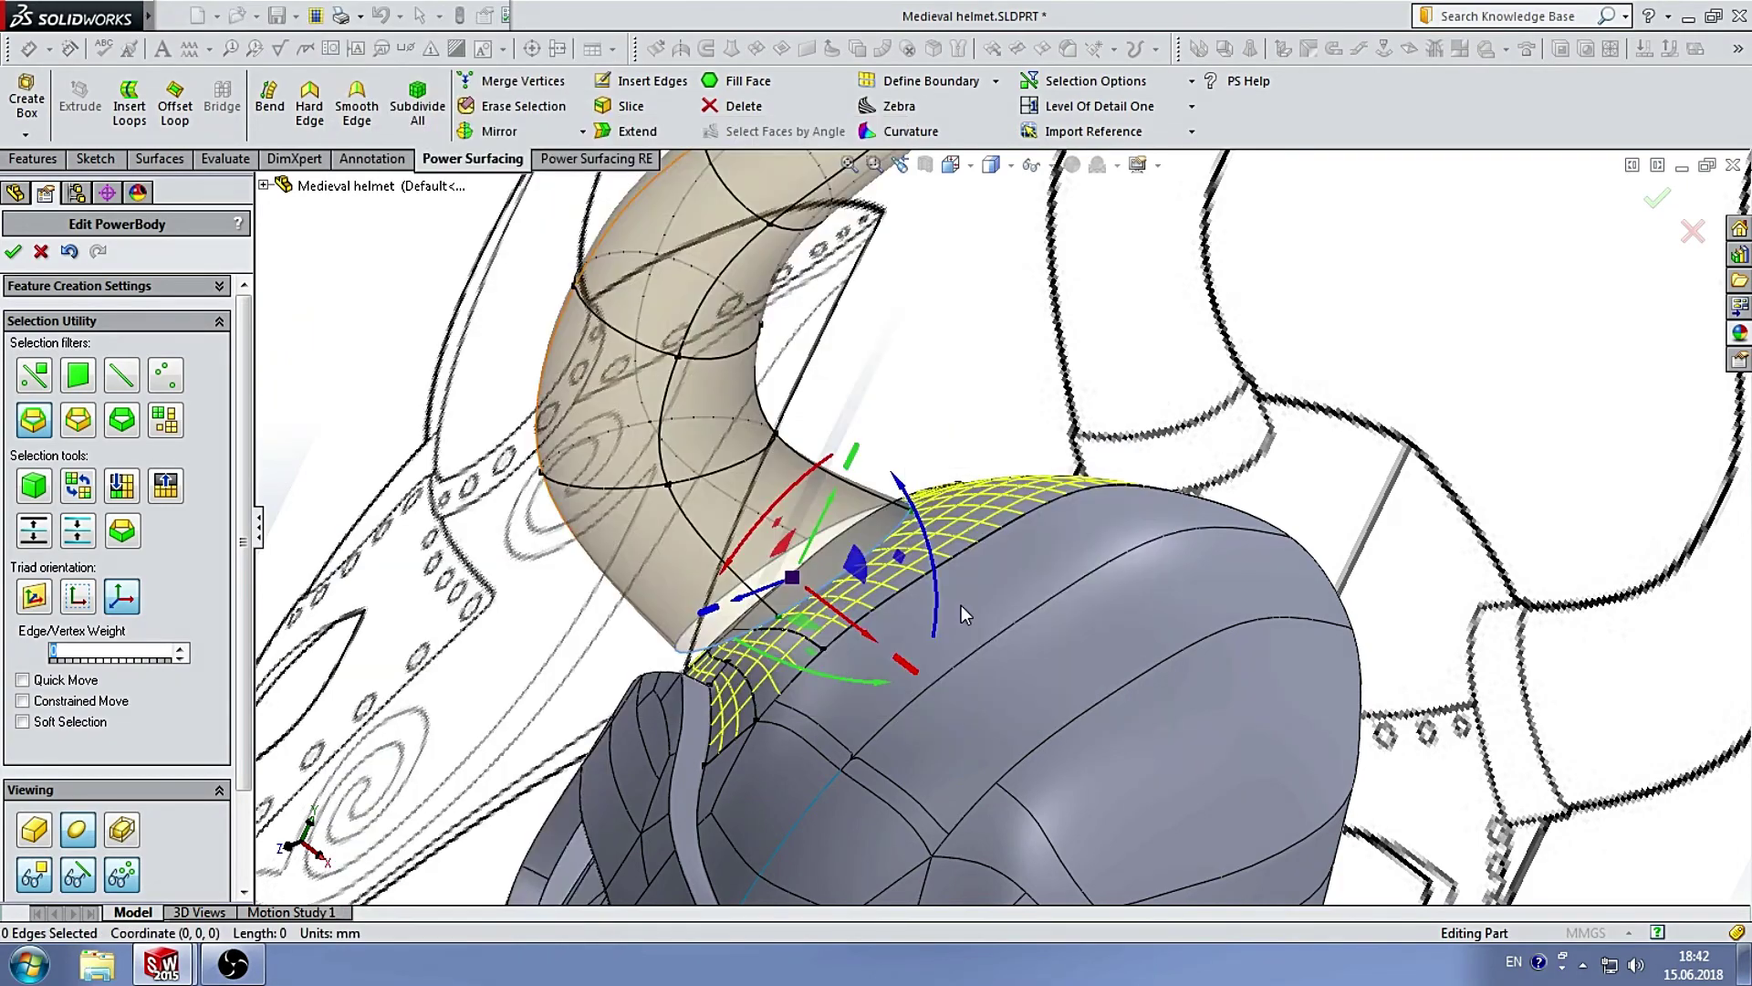
middle_drag(967, 598, 1011, 513)
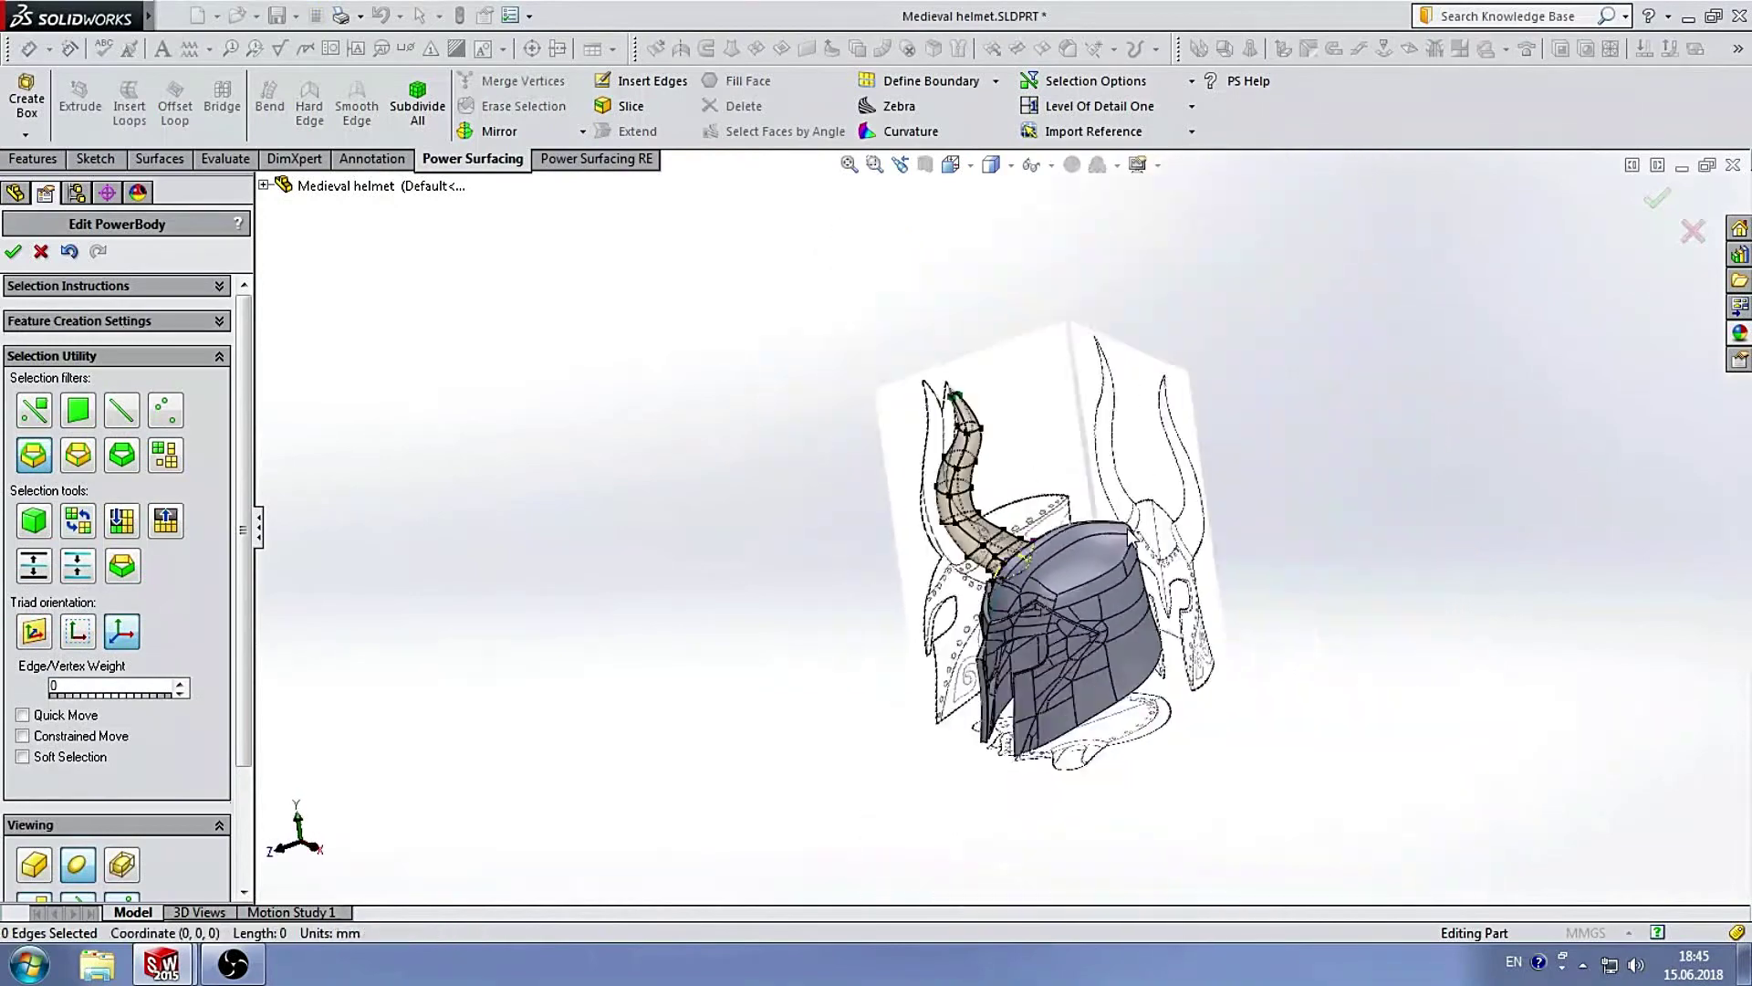
Exit Edit PowerBody so the horn becomes the smooth body PowerBody2.
middle_drag(1128, 534, 906, 474)
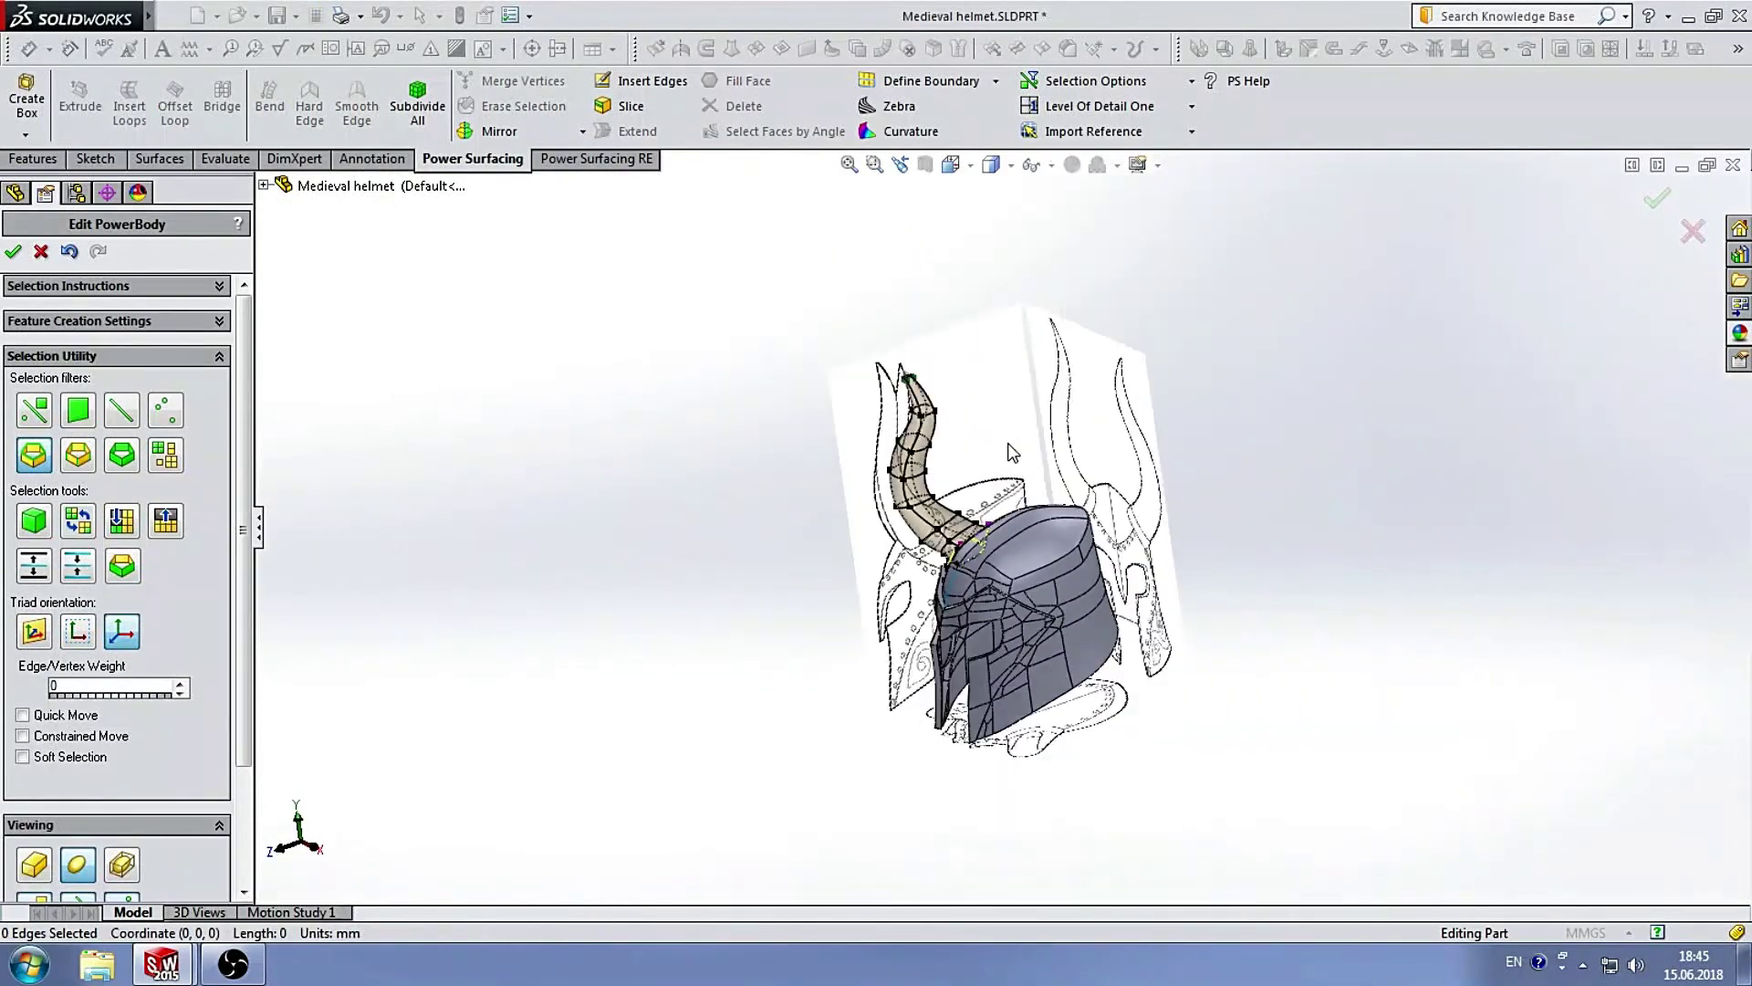
click(14, 253)
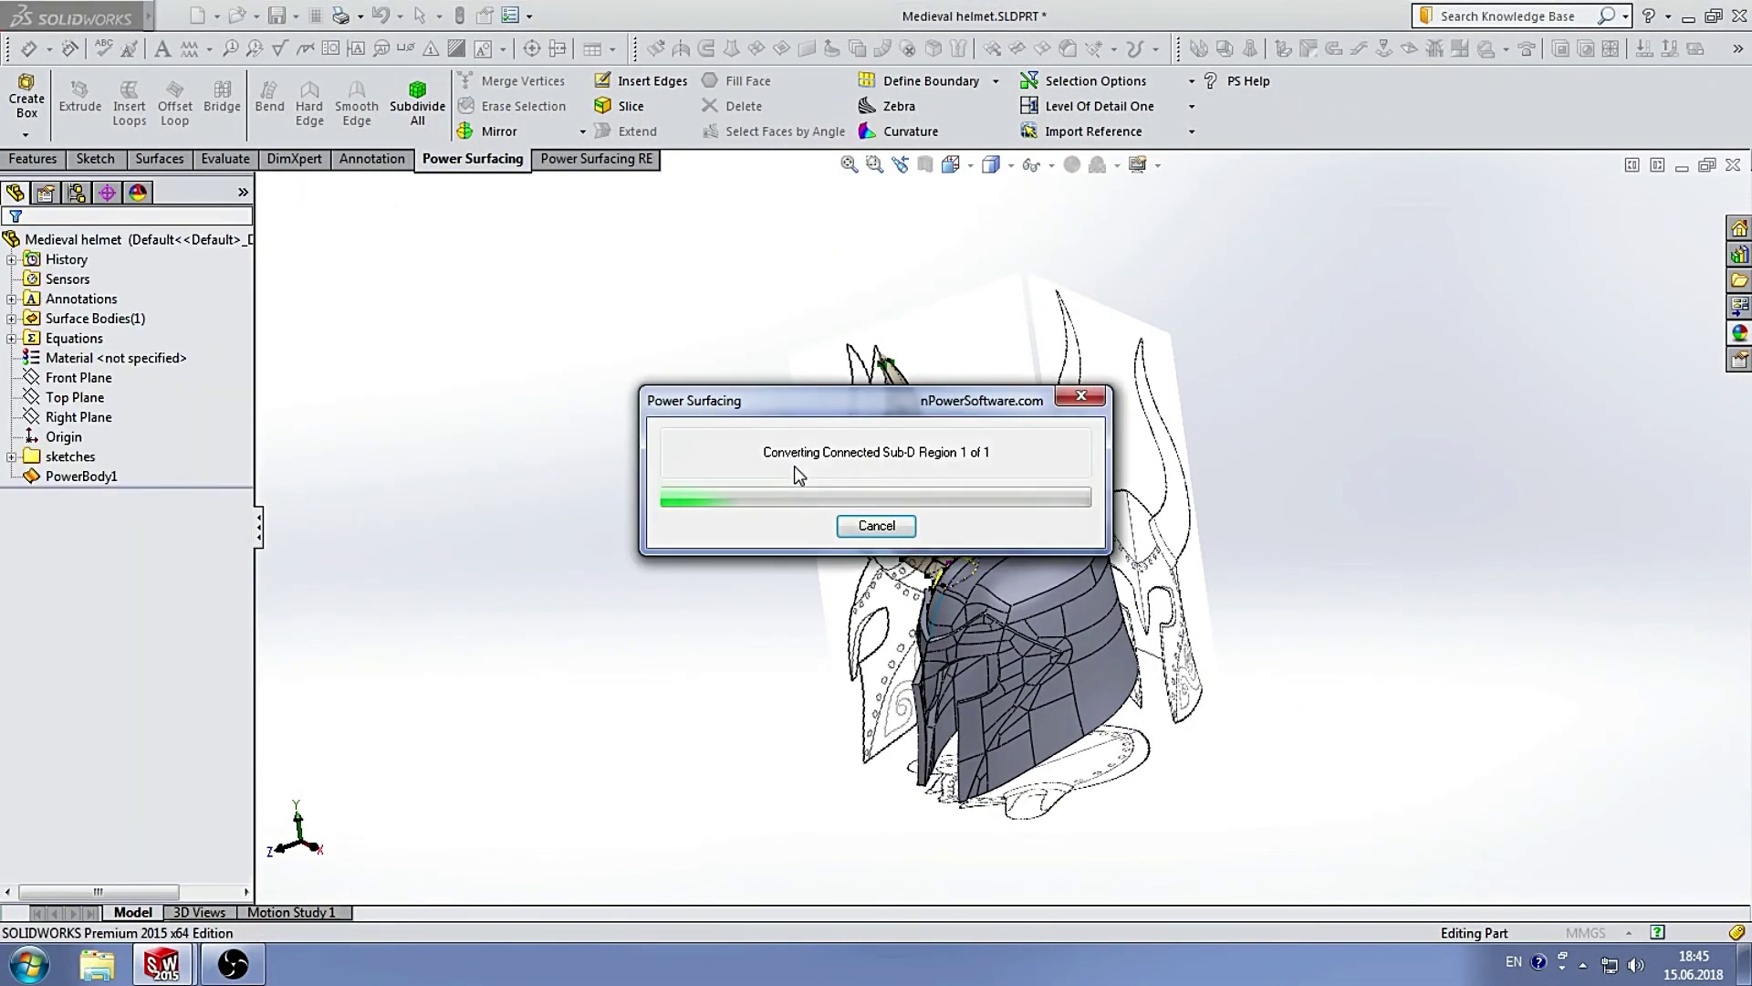
middle_drag(1251, 508, 1366, 442)
scroll(1009, 614, down, 3)
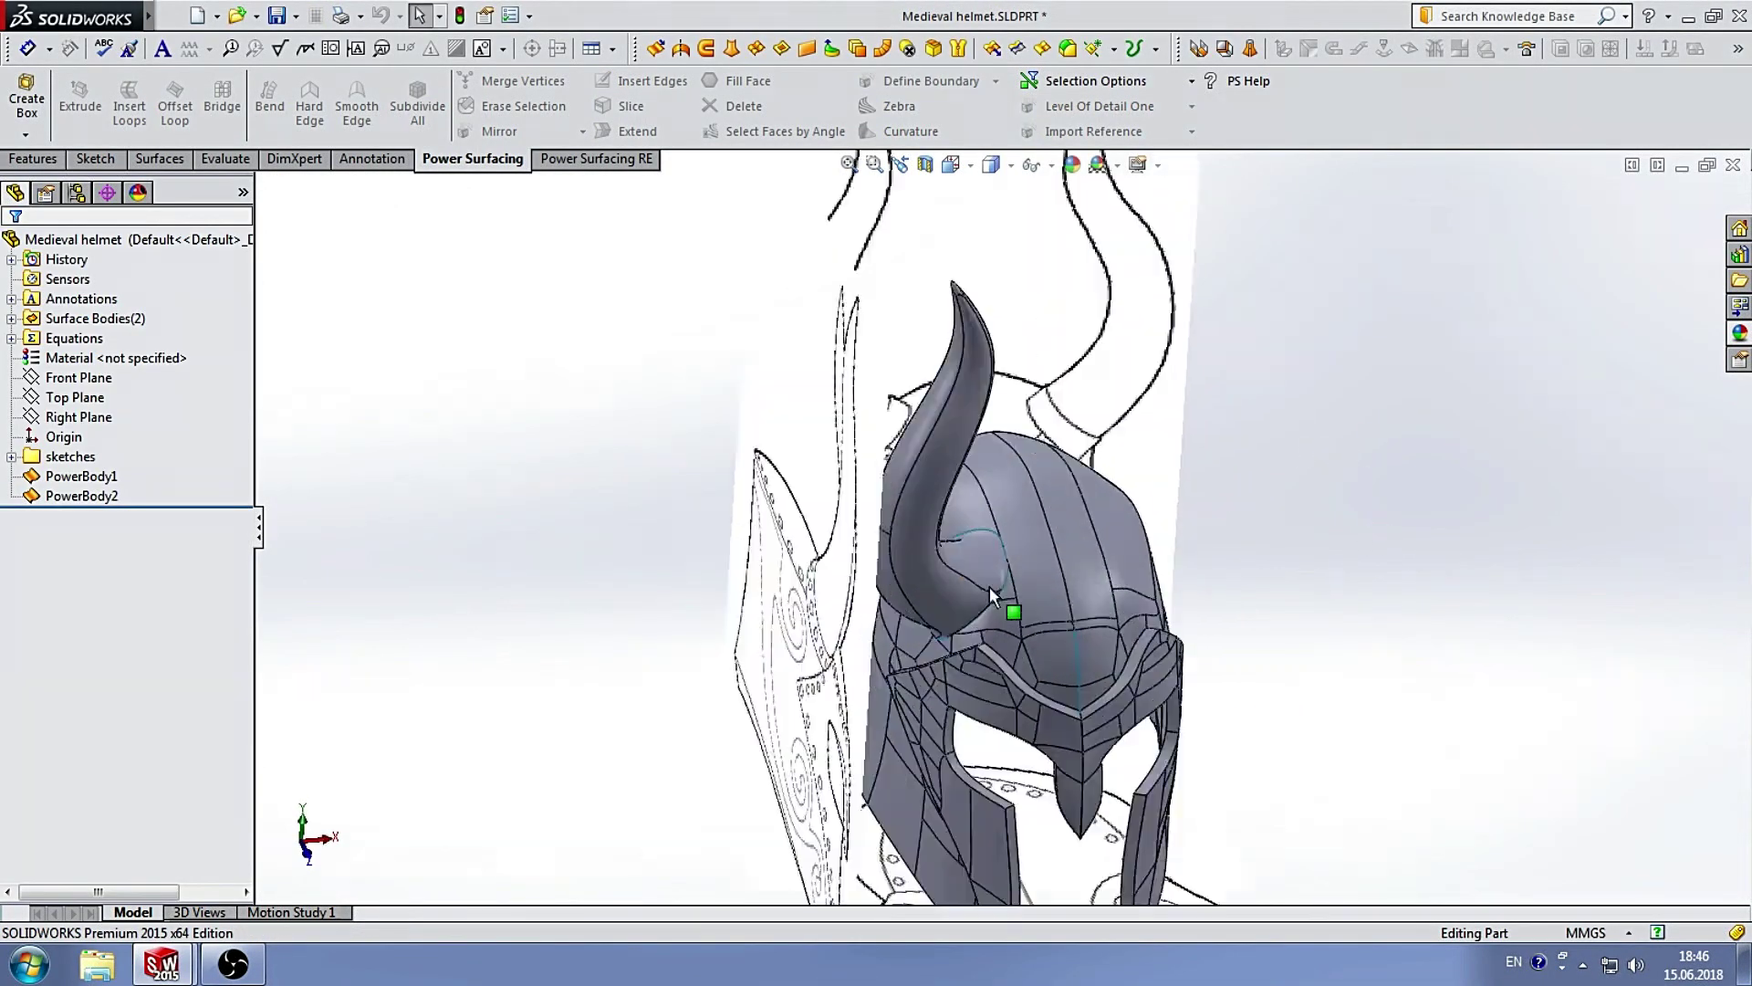
scroll(947, 458, down, 3)
scroll(1009, 274, up, 5)
Set the display style to Shaded without edges and view the helmet from the side.
click(1010, 165)
click(993, 220)
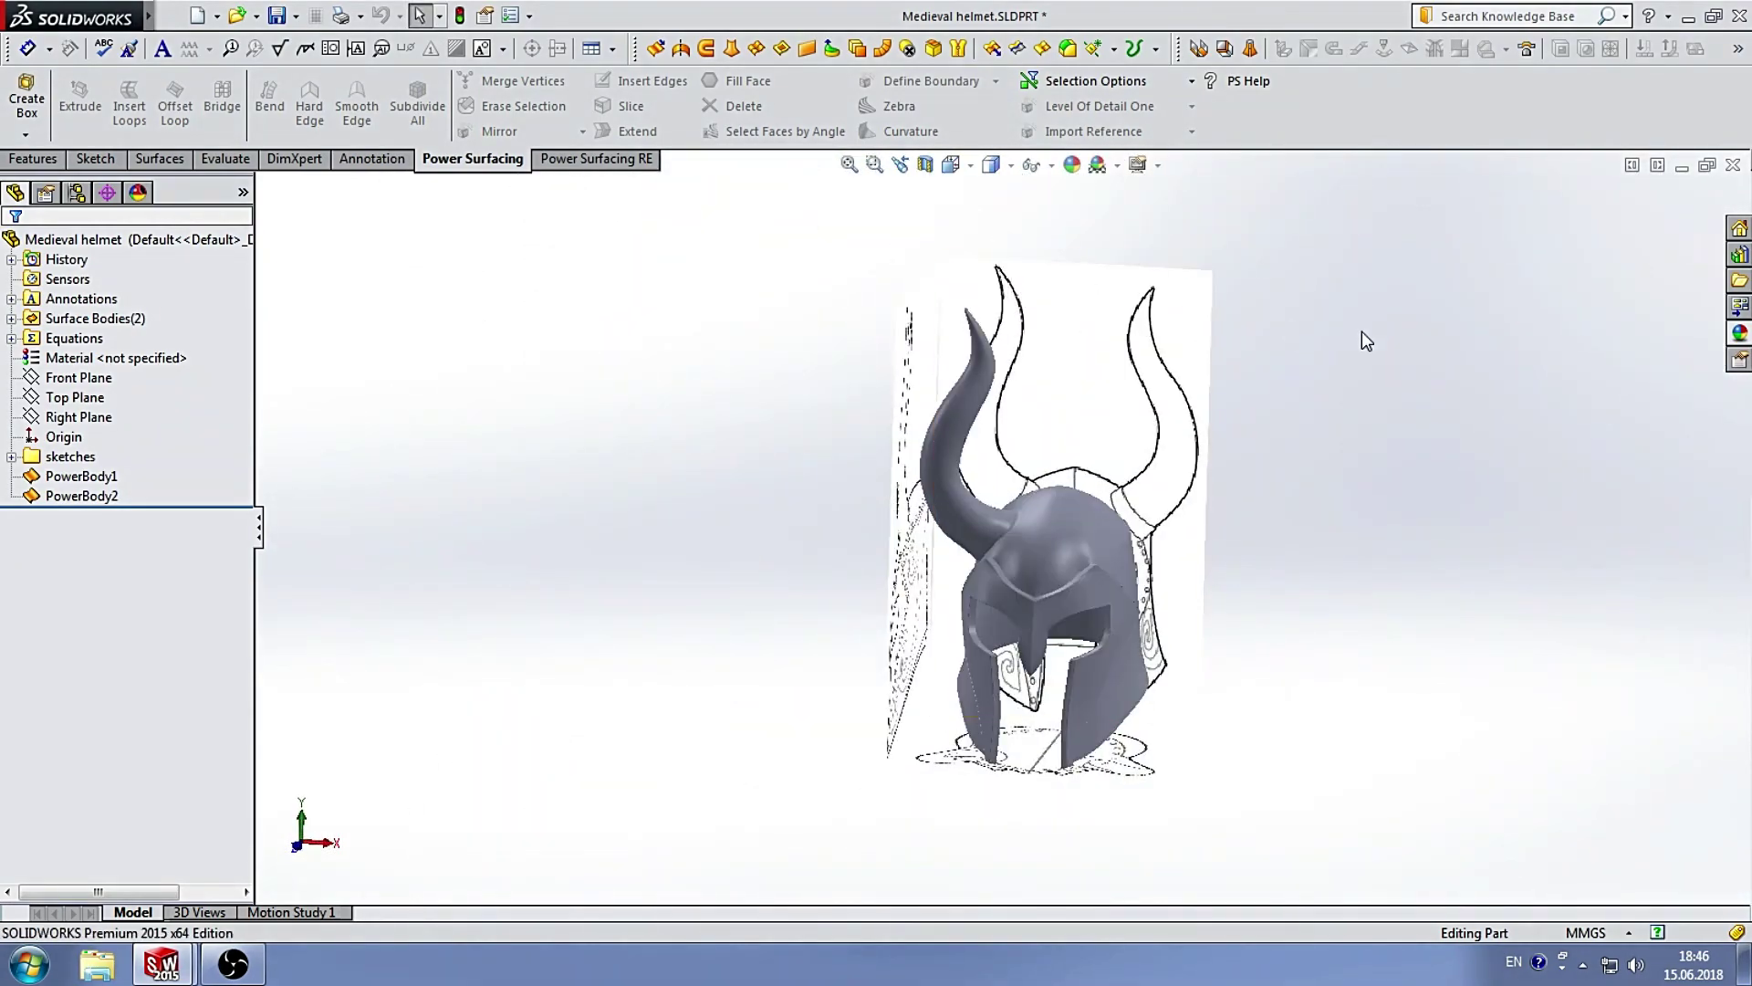
mouse_move(1365, 337)
middle_down()
mouse_move(1163, 425)
mouse_move(1115, 558)
mouse_move(1089, 419)
mouse_move(987, 548)
middle_up()
scroll(1054, 454, down, 2)
scroll(1054, 454, up, 3)
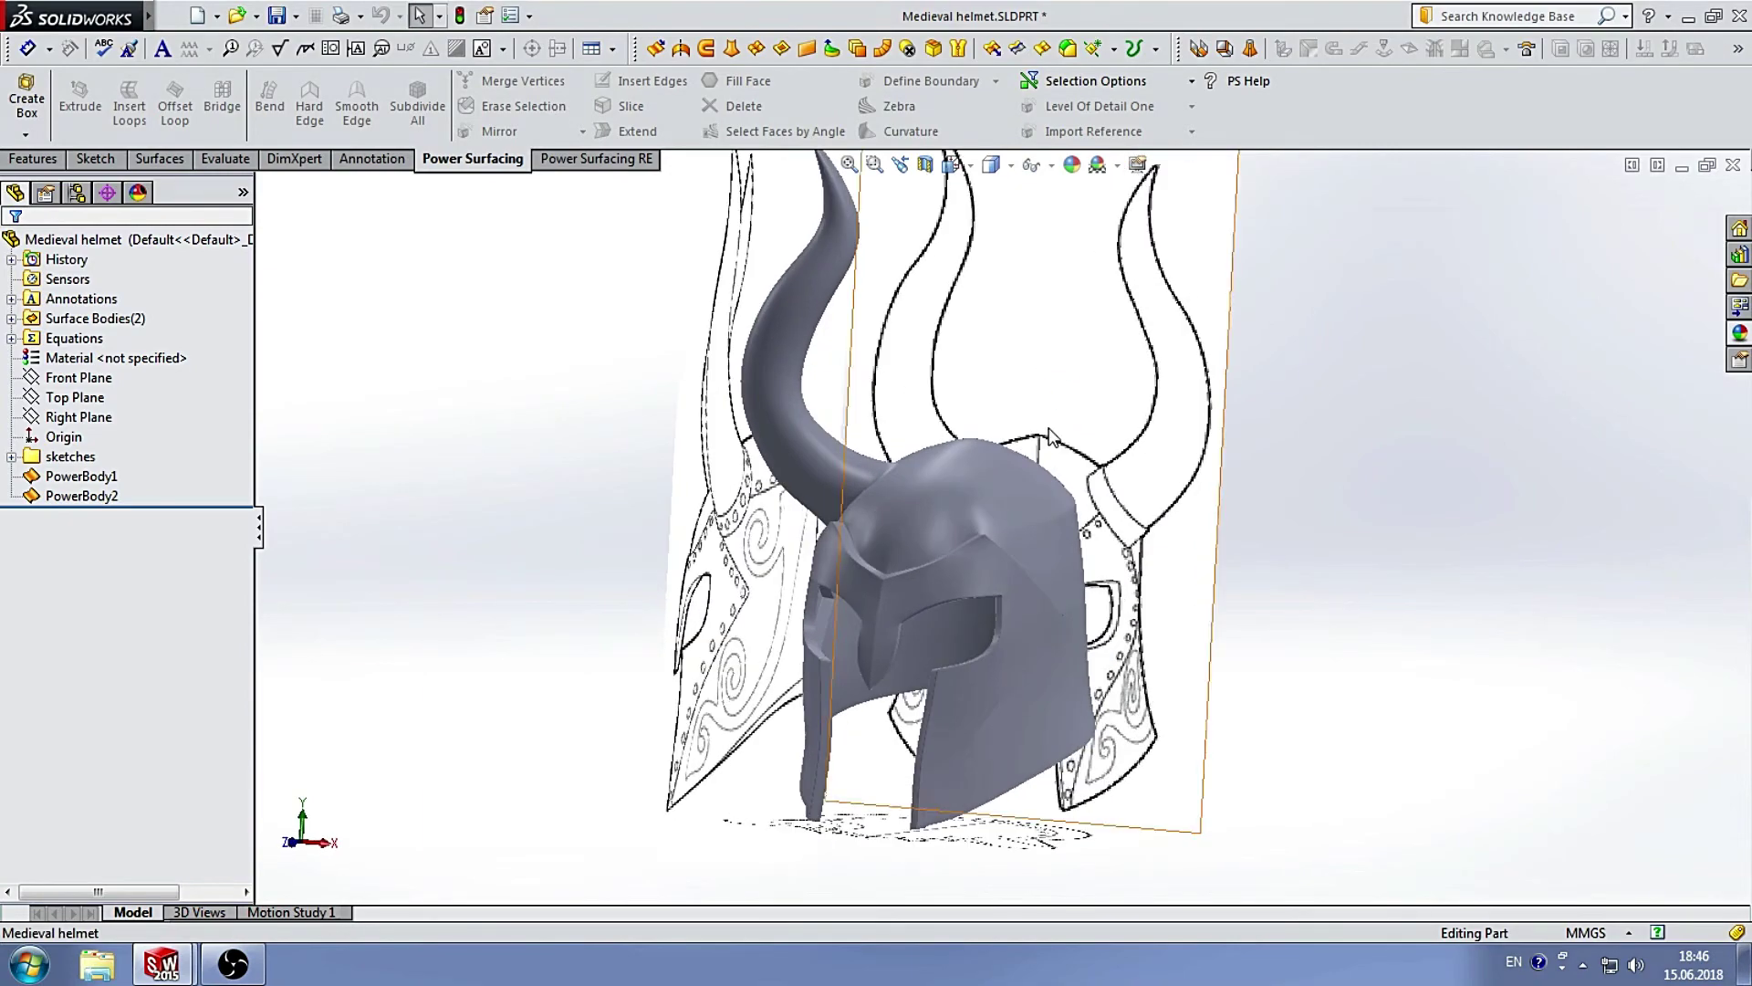
scroll(923, 566, down, 4)
scroll(990, 592, down, 3)
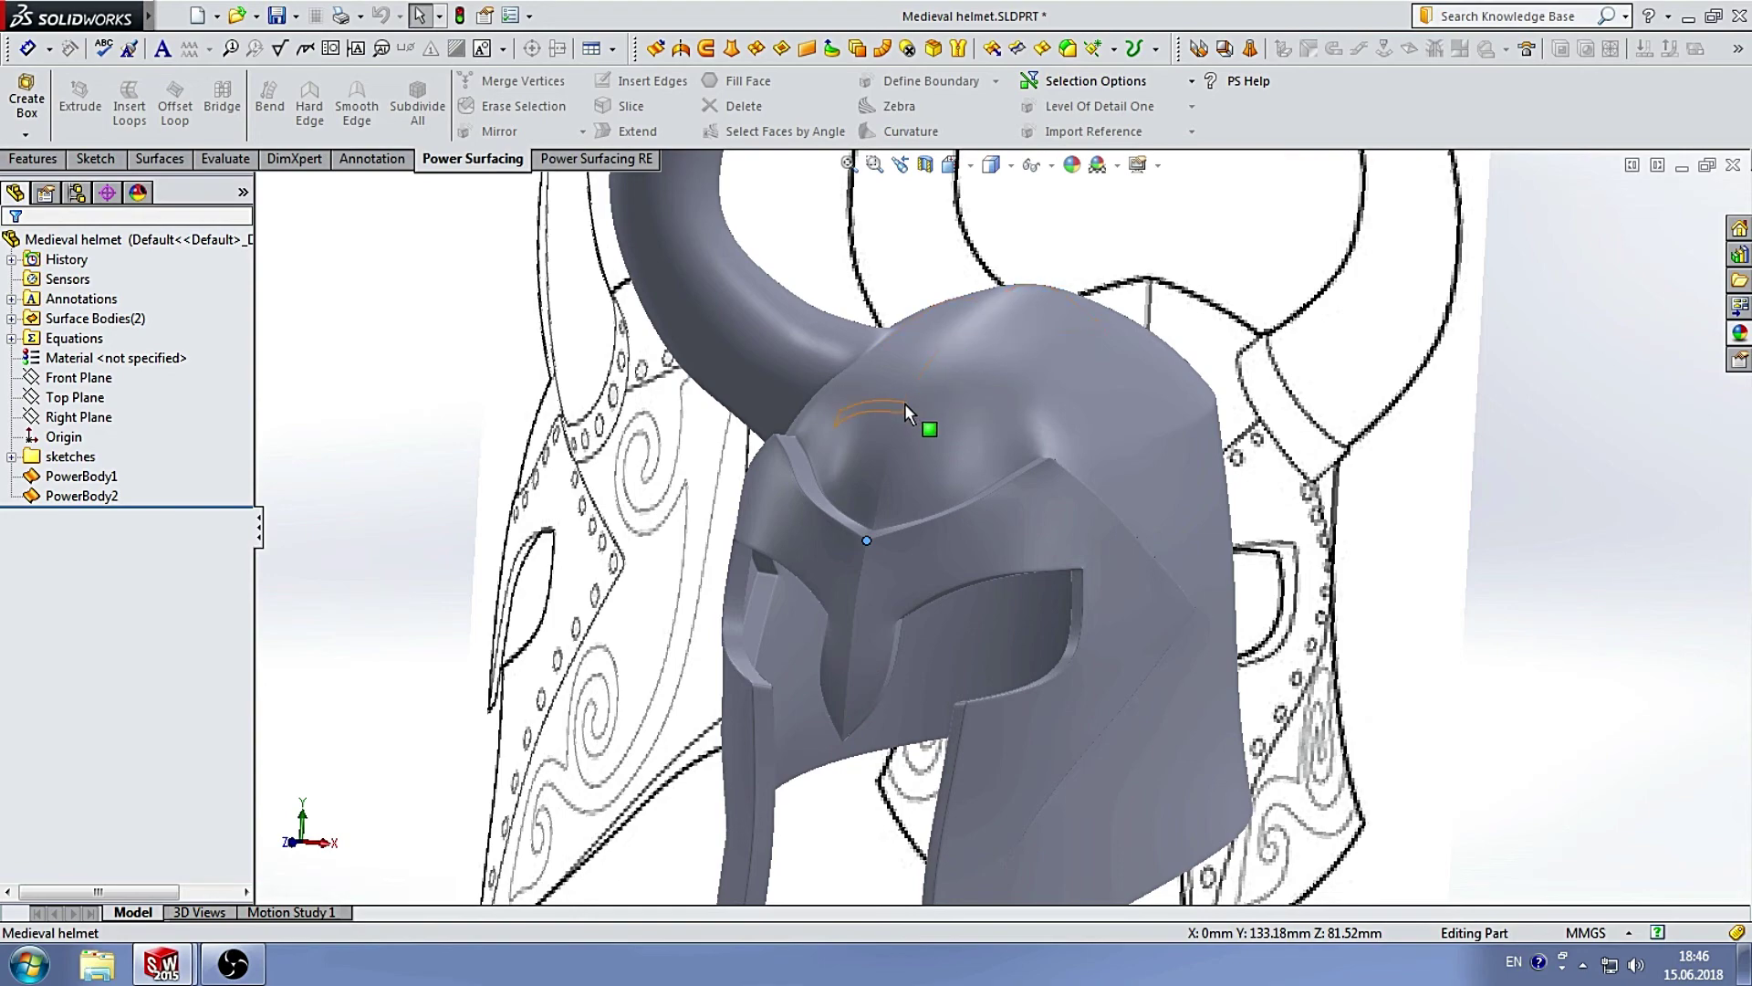
scroll(907, 407, down, 2)
Create Plane3 through the crown vertex, parallel to Right Plane.
middle_drag(906, 407, 1057, 272)
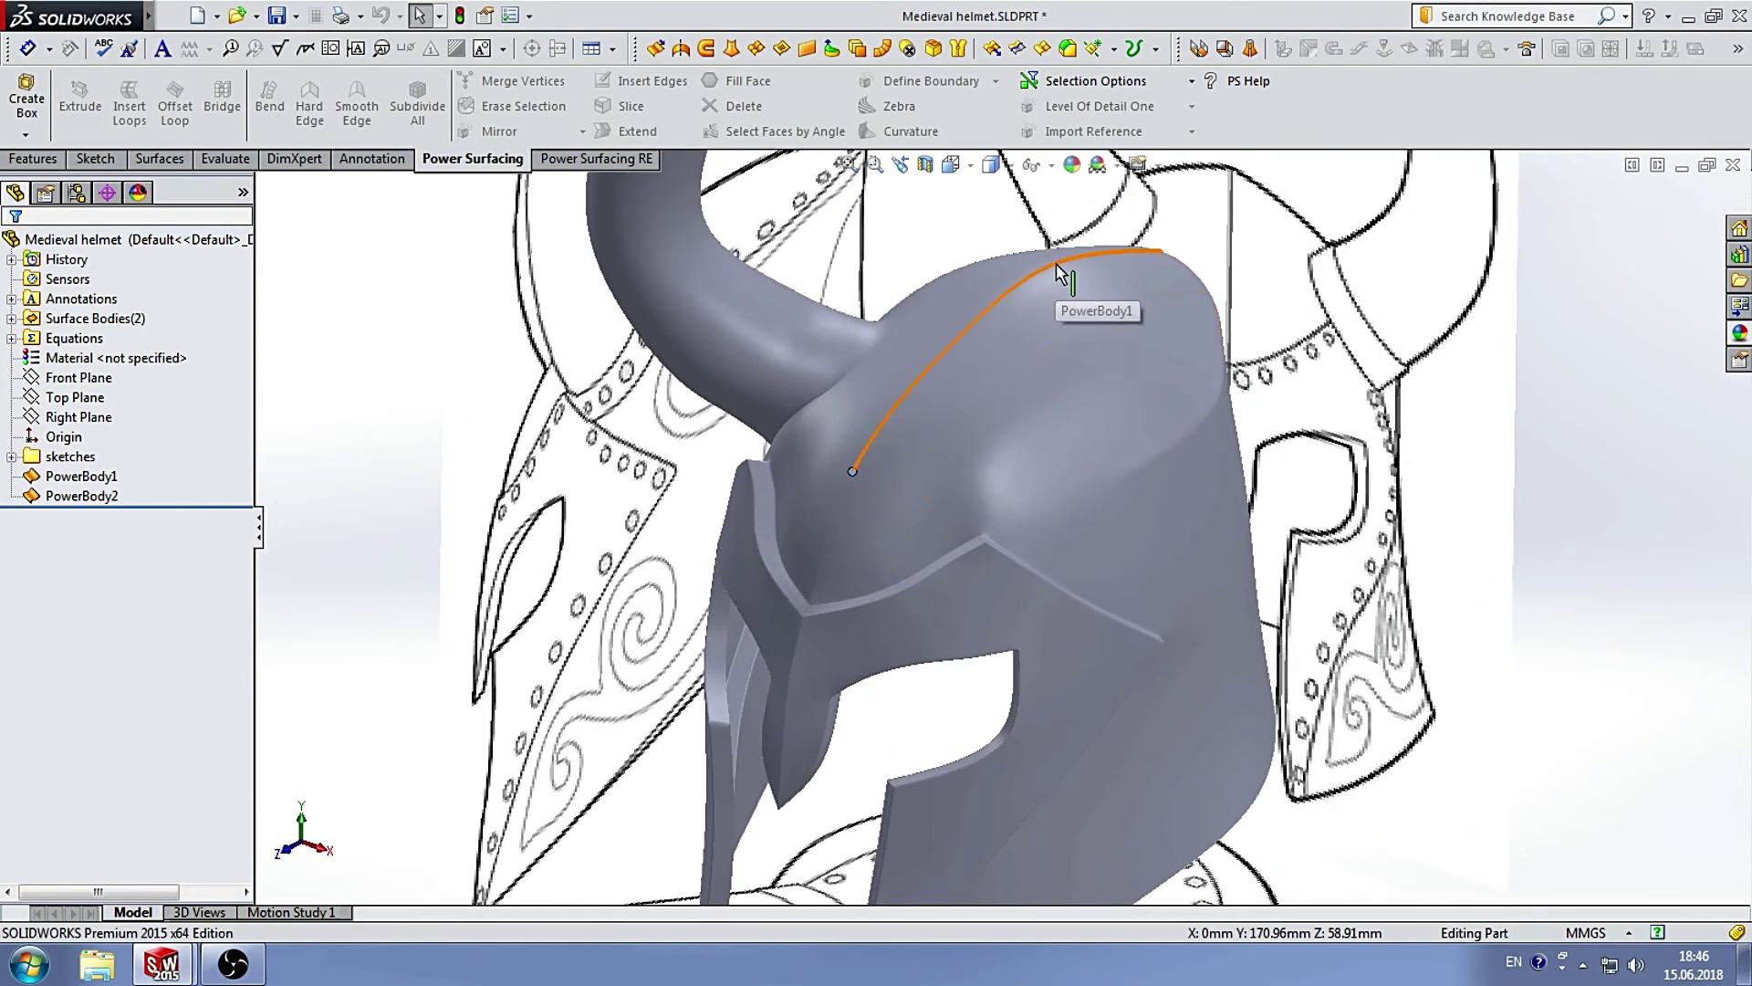
click(1164, 250)
click(351, 363)
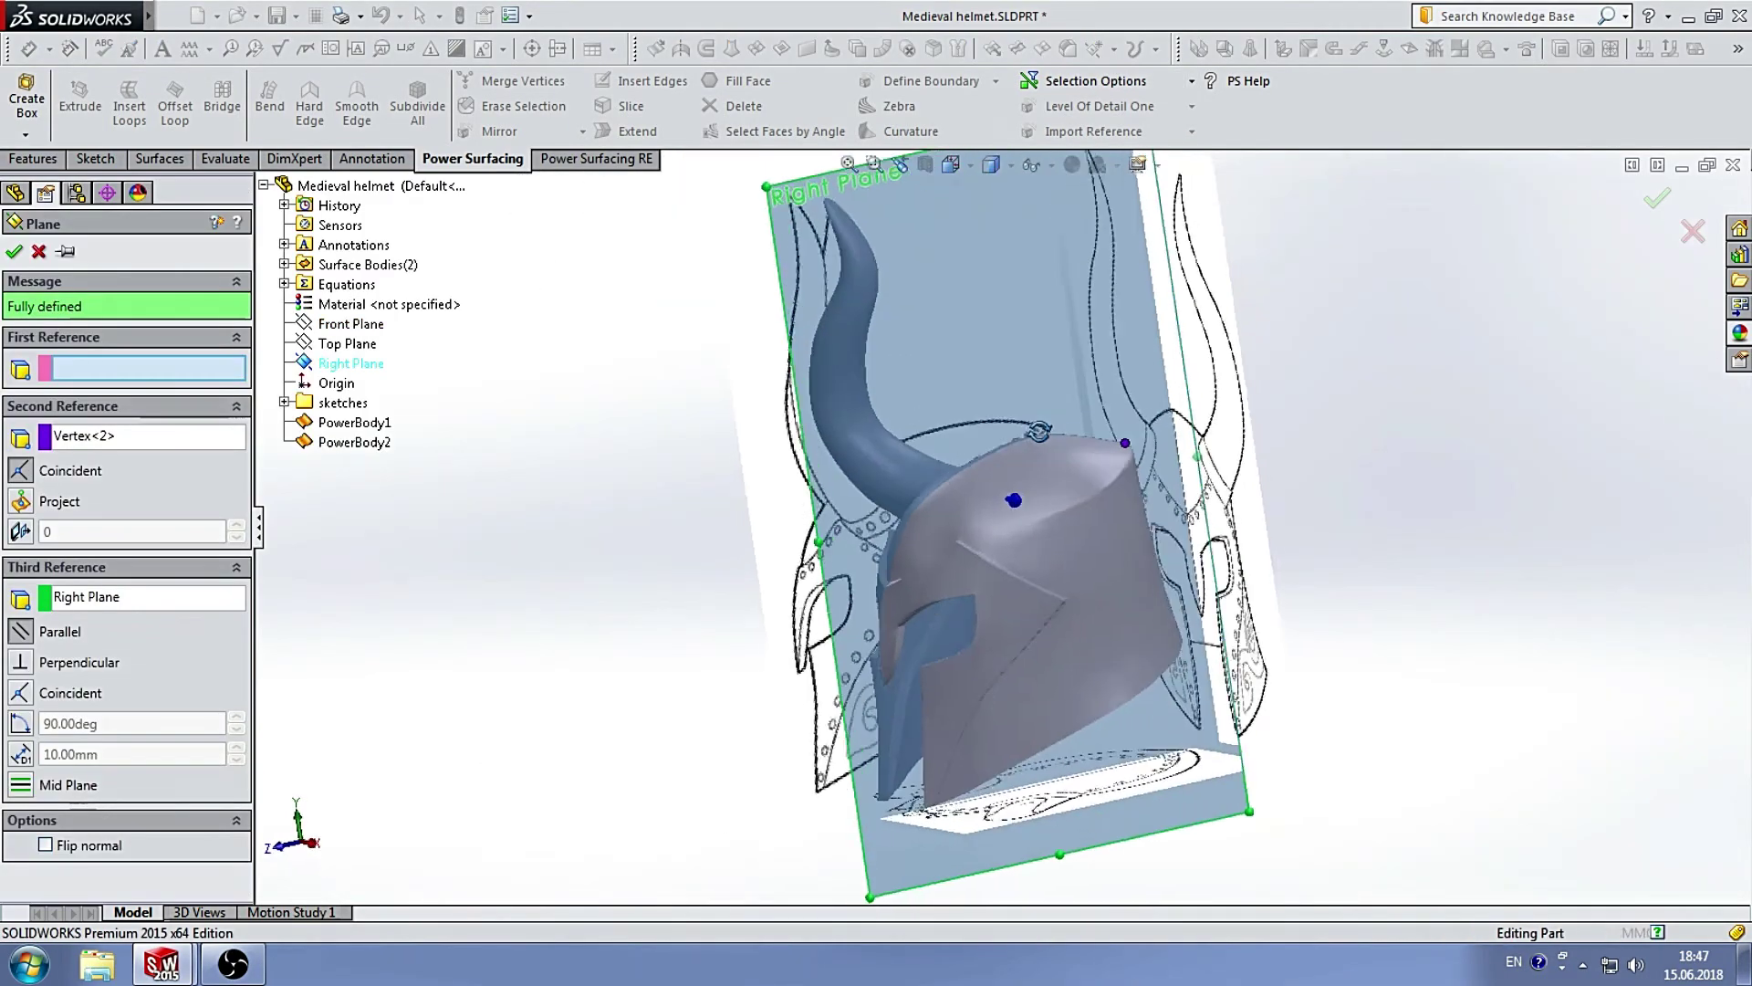
click(14, 252)
middle_drag(1087, 457, 1068, 471)
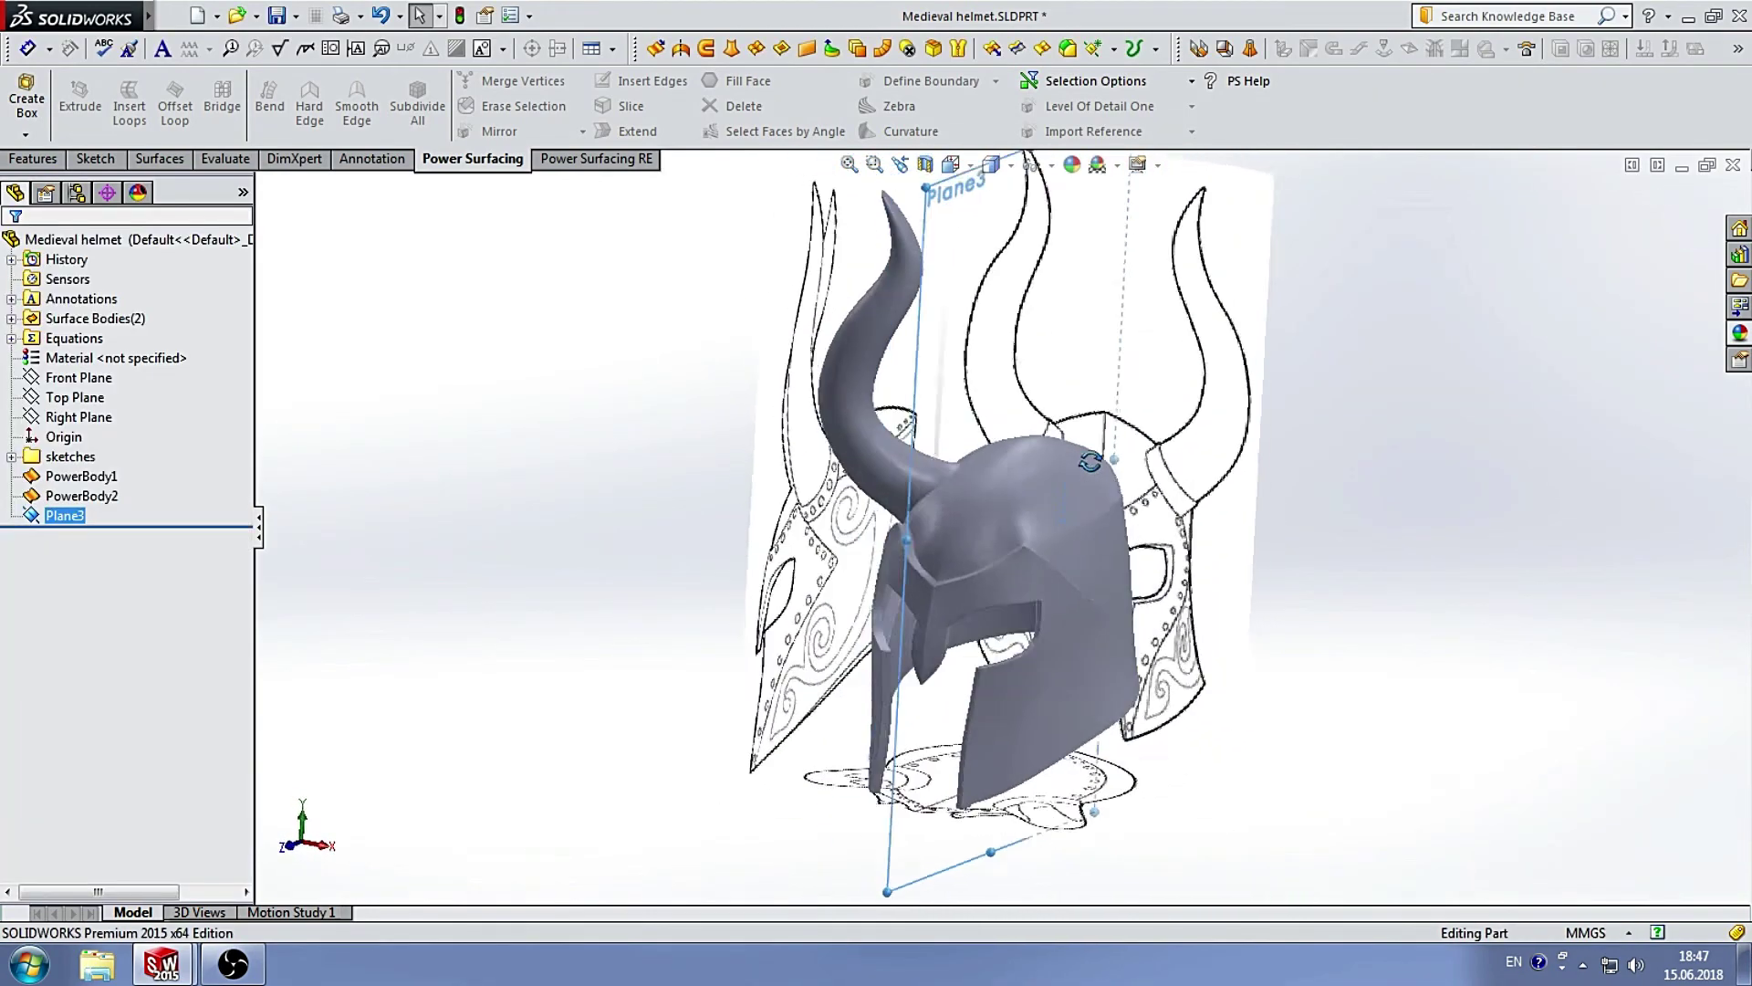
scroll(1068, 470, up, 3)
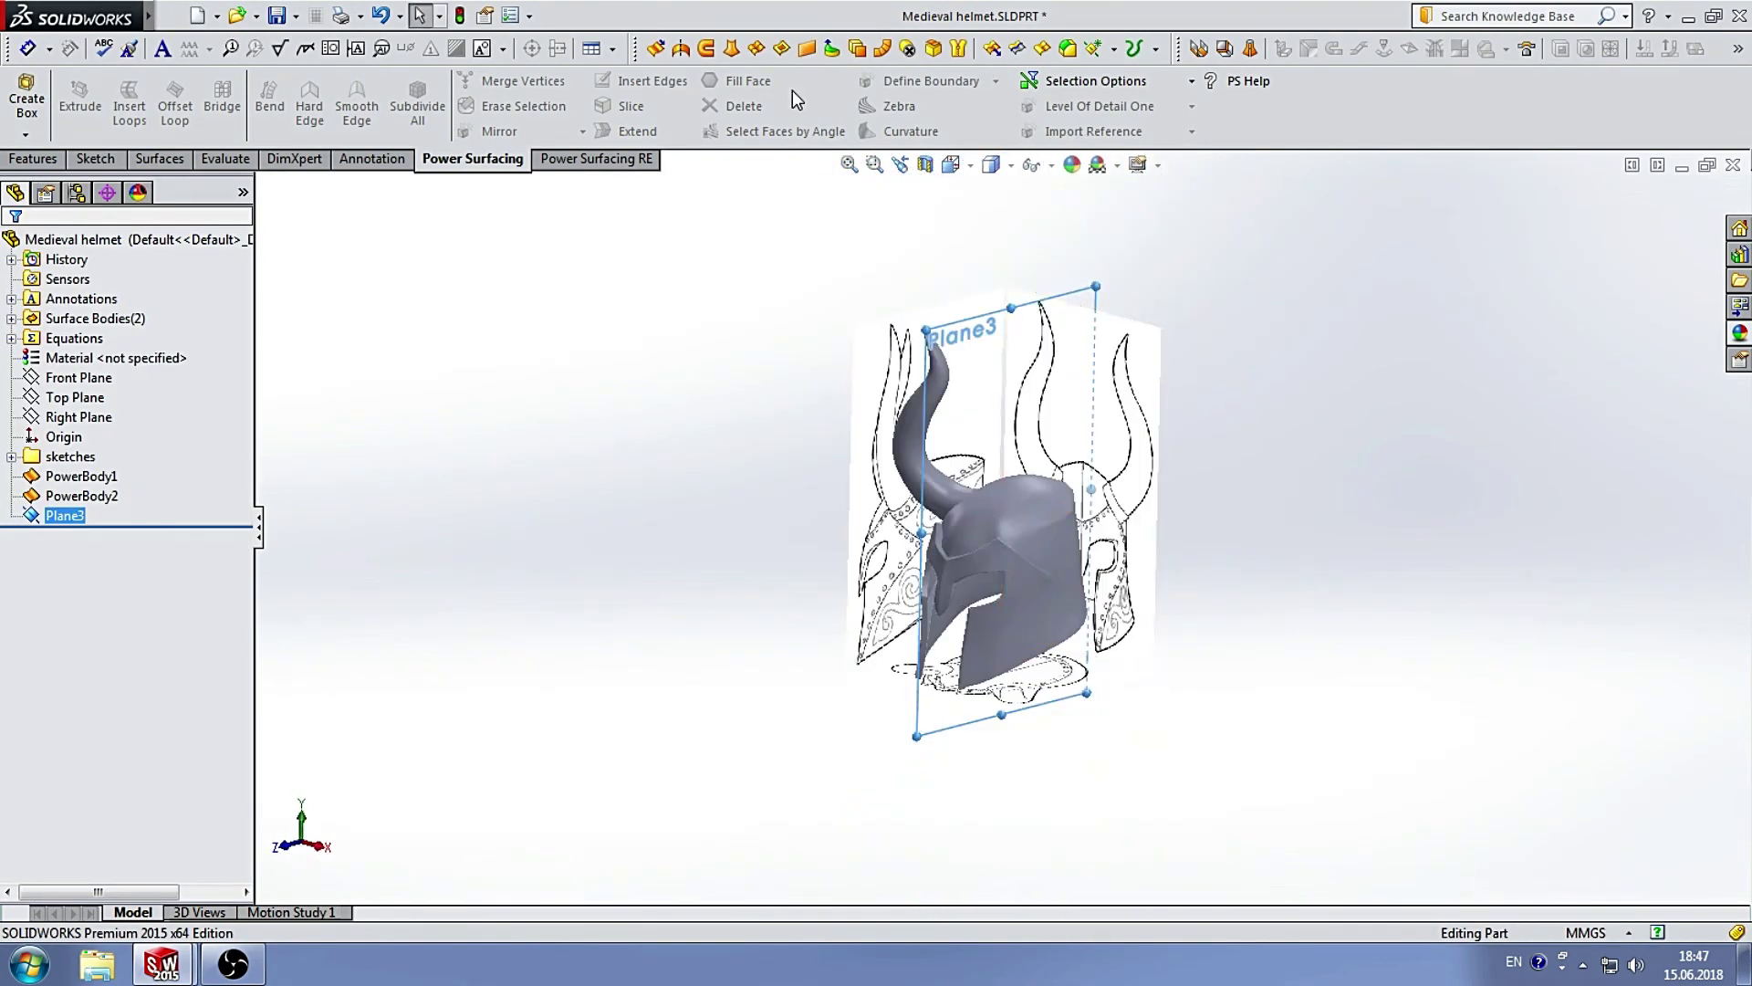
Mirror the PowerBody2 horn body across Plane3.
click(24, 164)
click(782, 130)
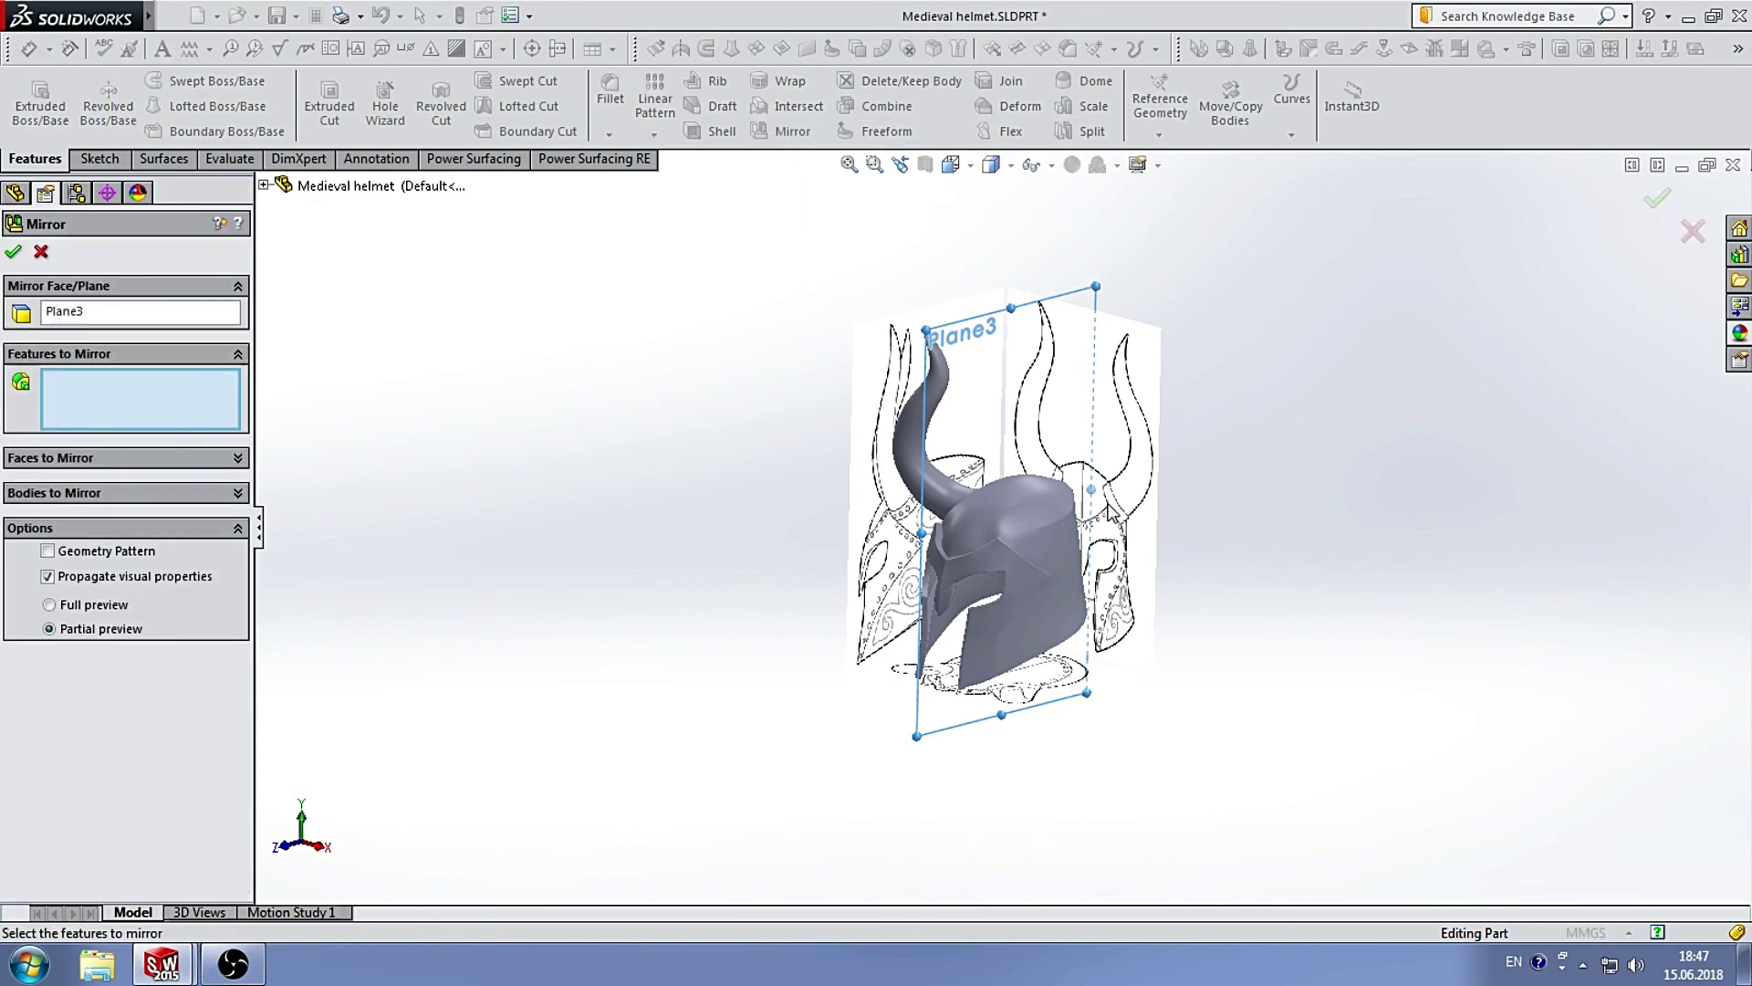
scroll(904, 383, down, 2)
click(264, 186)
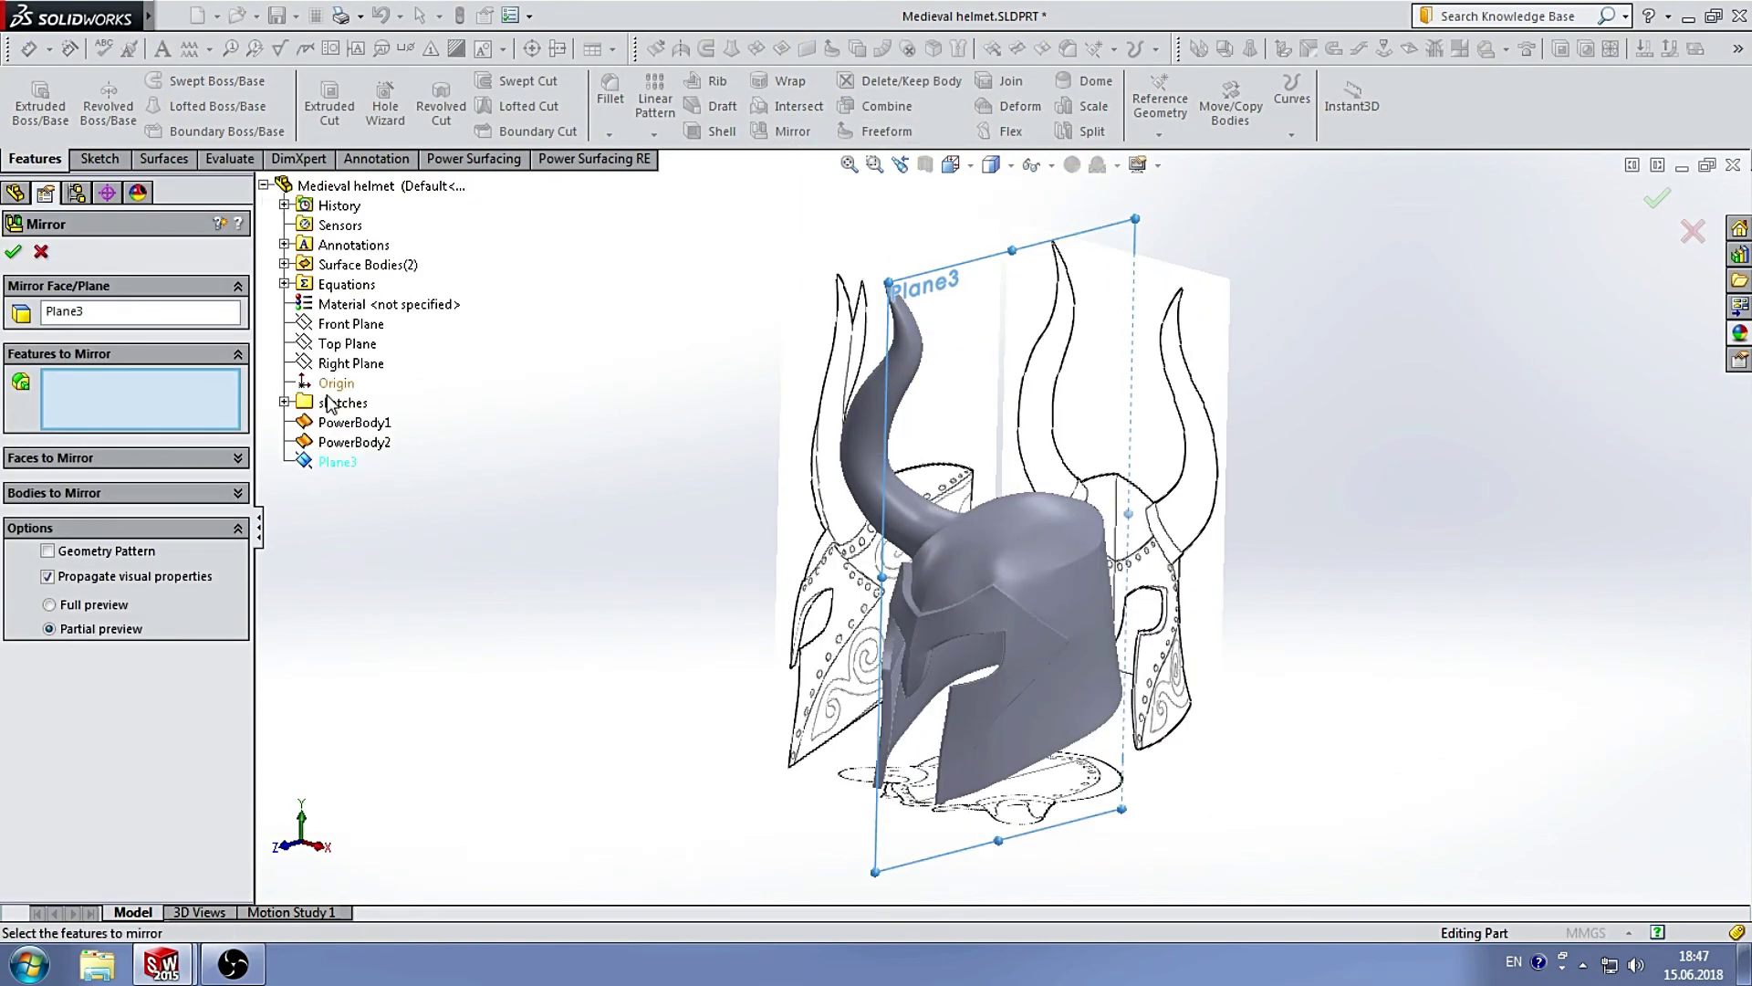
click(120, 494)
click(353, 444)
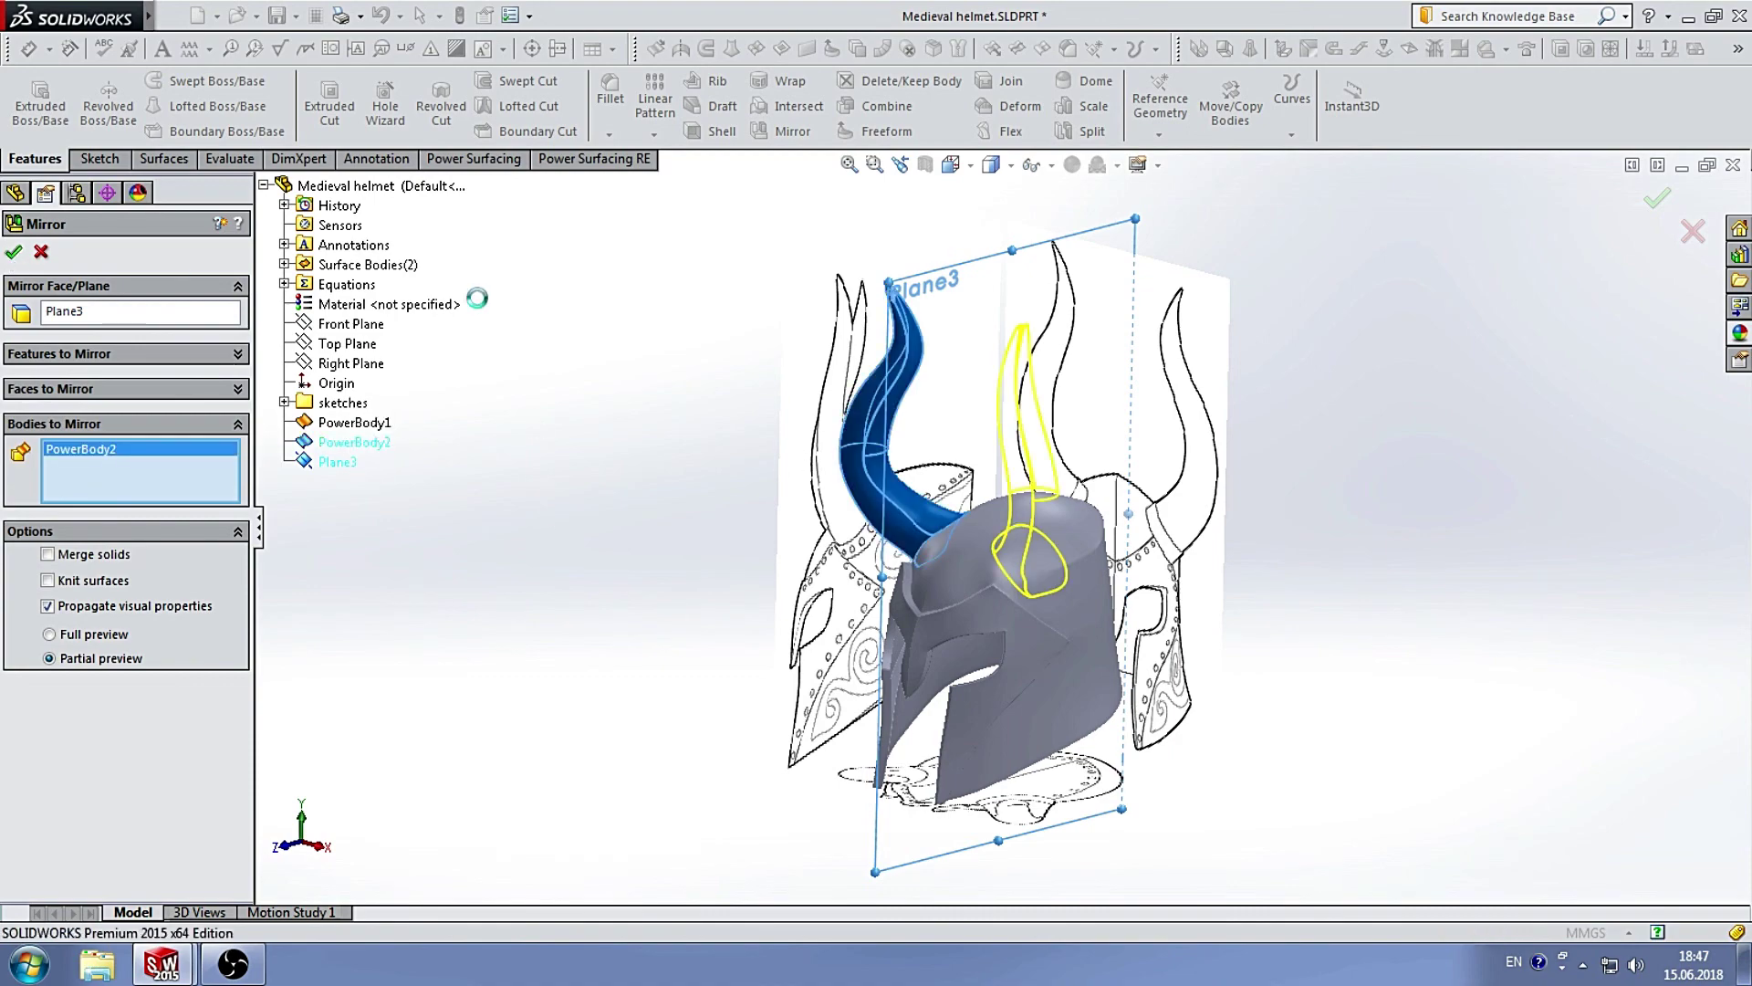
middle_drag(709, 489, 761, 529)
Suppress Sketch1, Sketch3, Plane1 and Sketch2 to hide the reference images.
right_click(70, 456)
click(78, 573)
click(88, 475)
ctrl+click(75, 555)
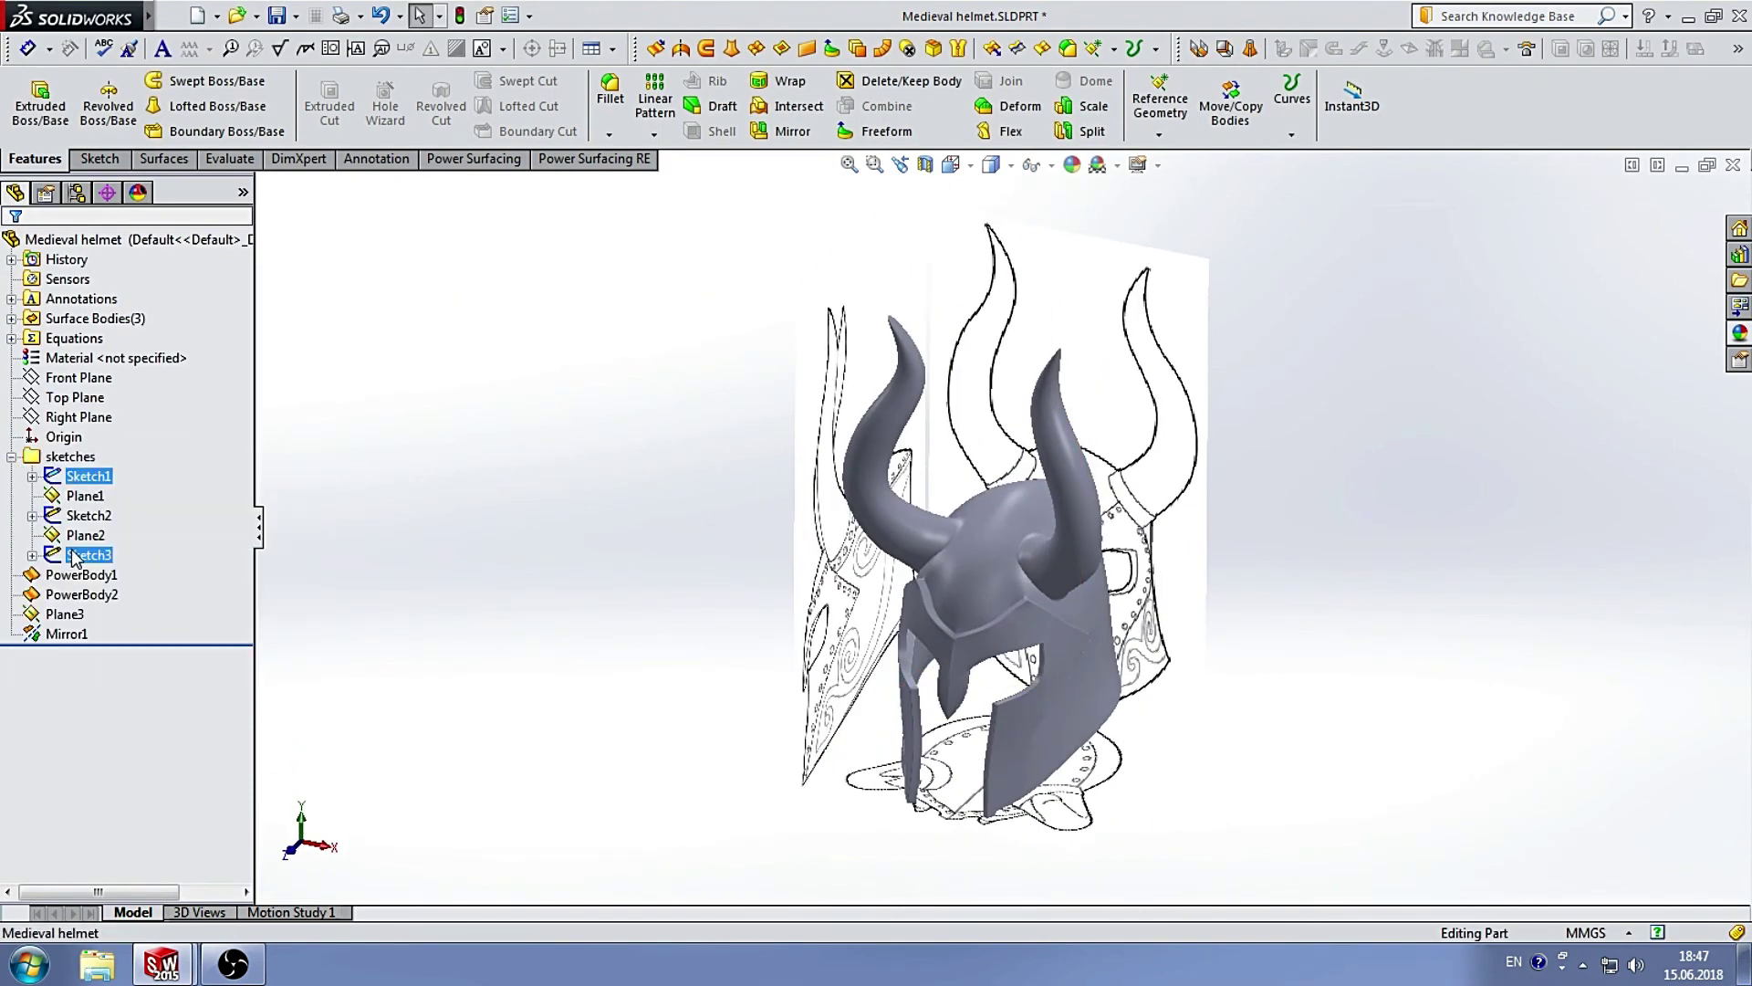
right_click(76, 557)
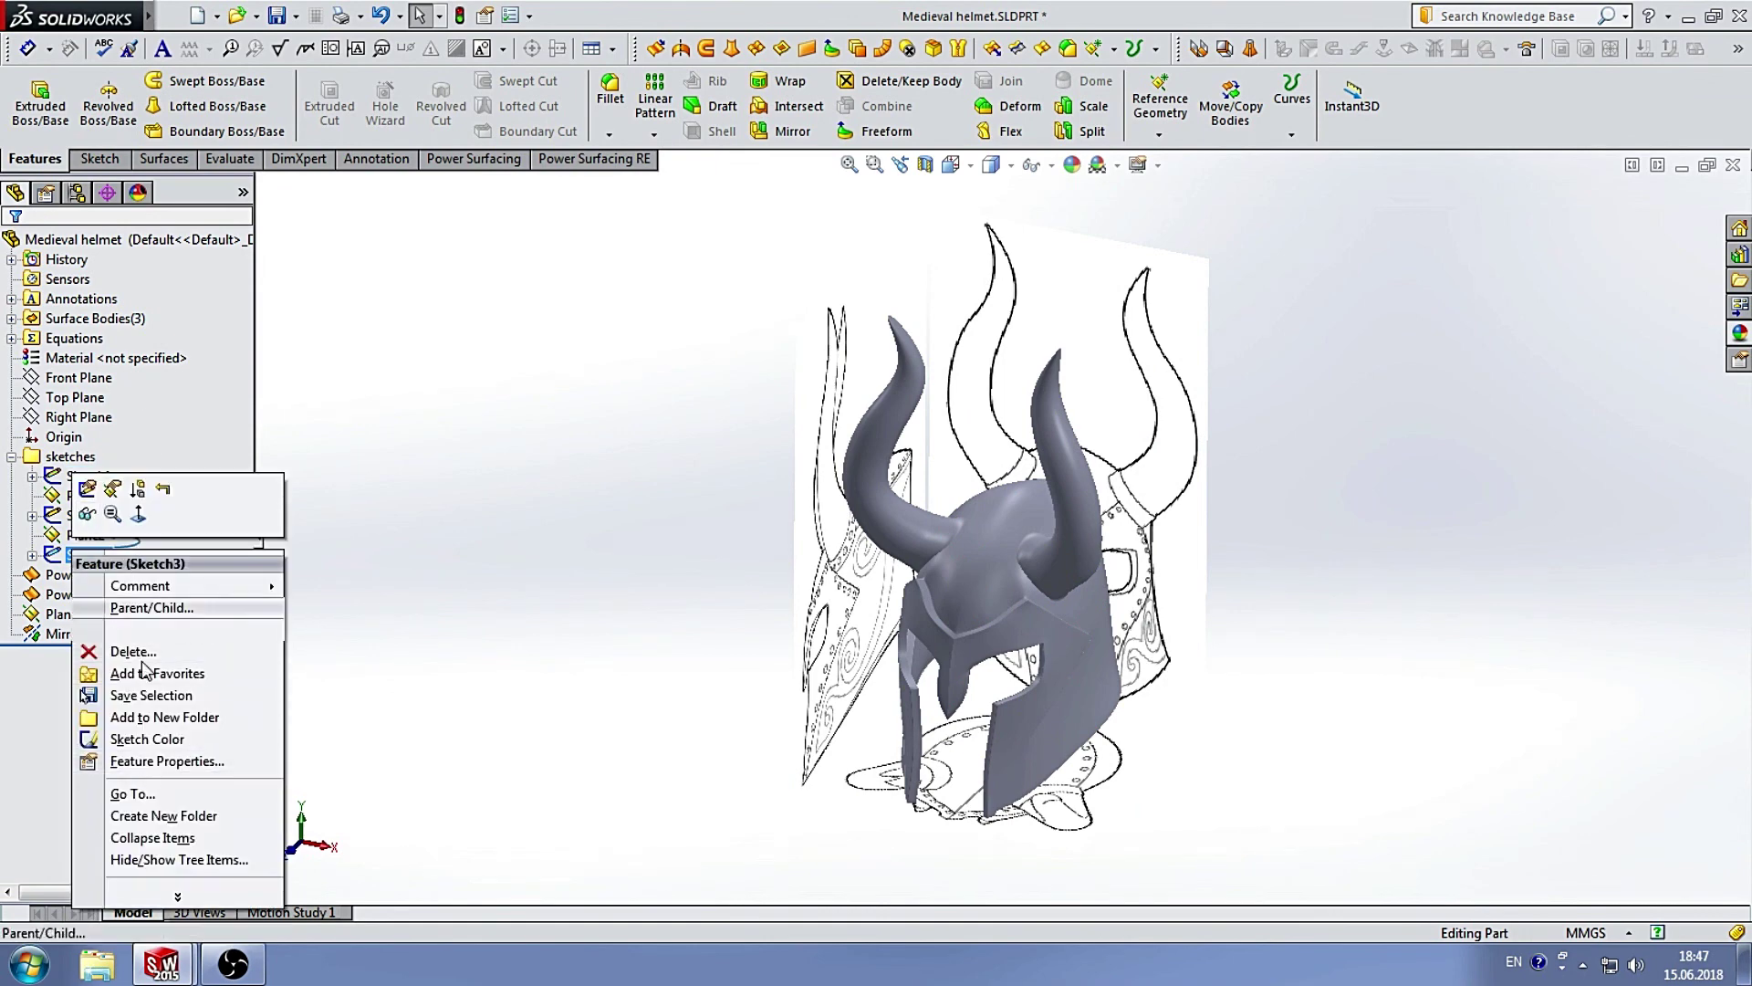
click(139, 493)
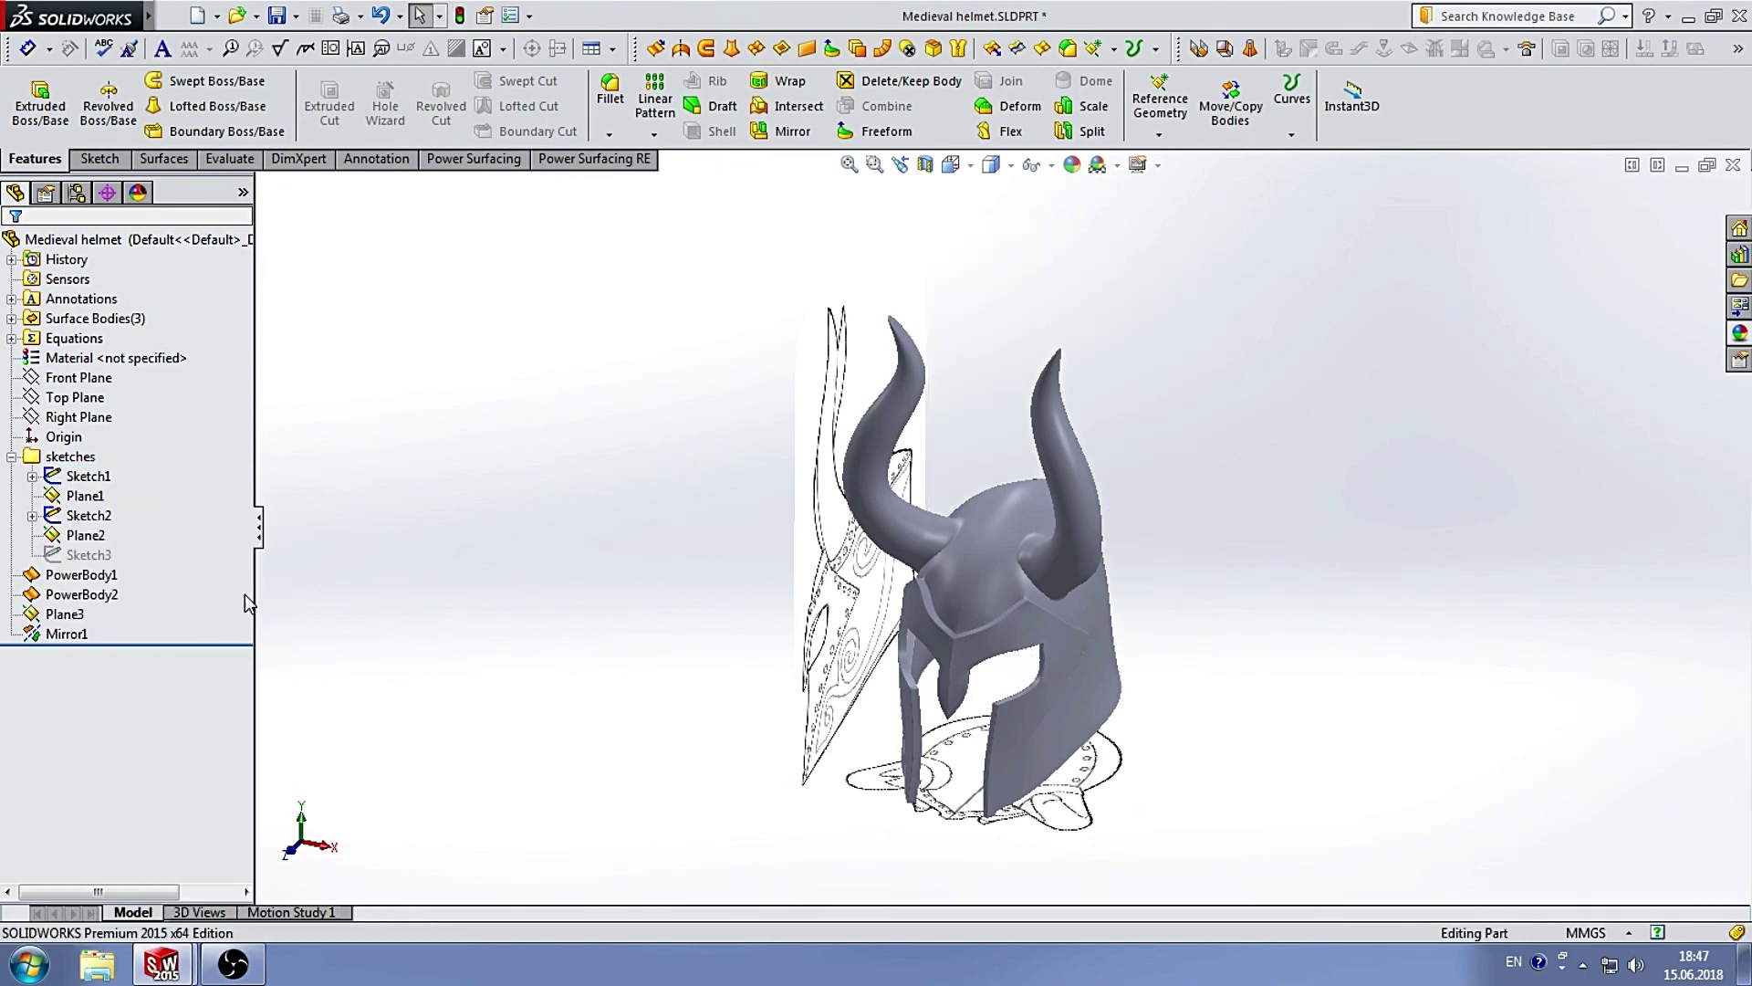
click(85, 496)
click(133, 475)
middle_drag(748, 493, 1112, 524)
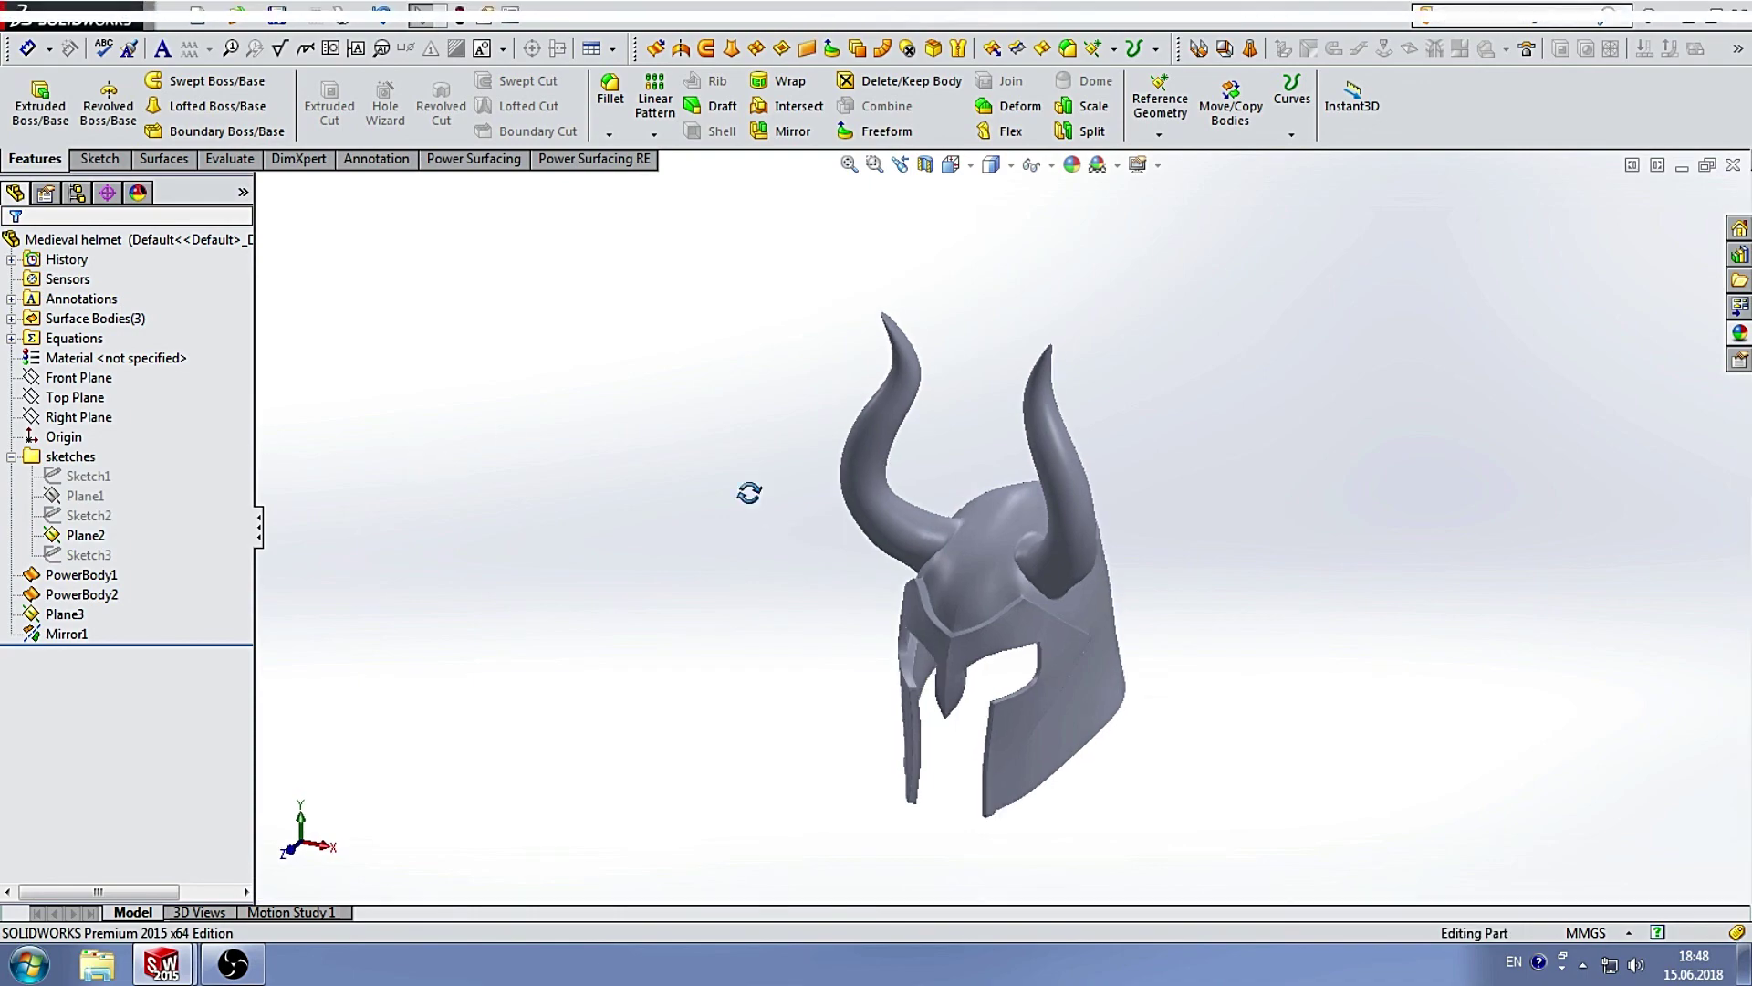